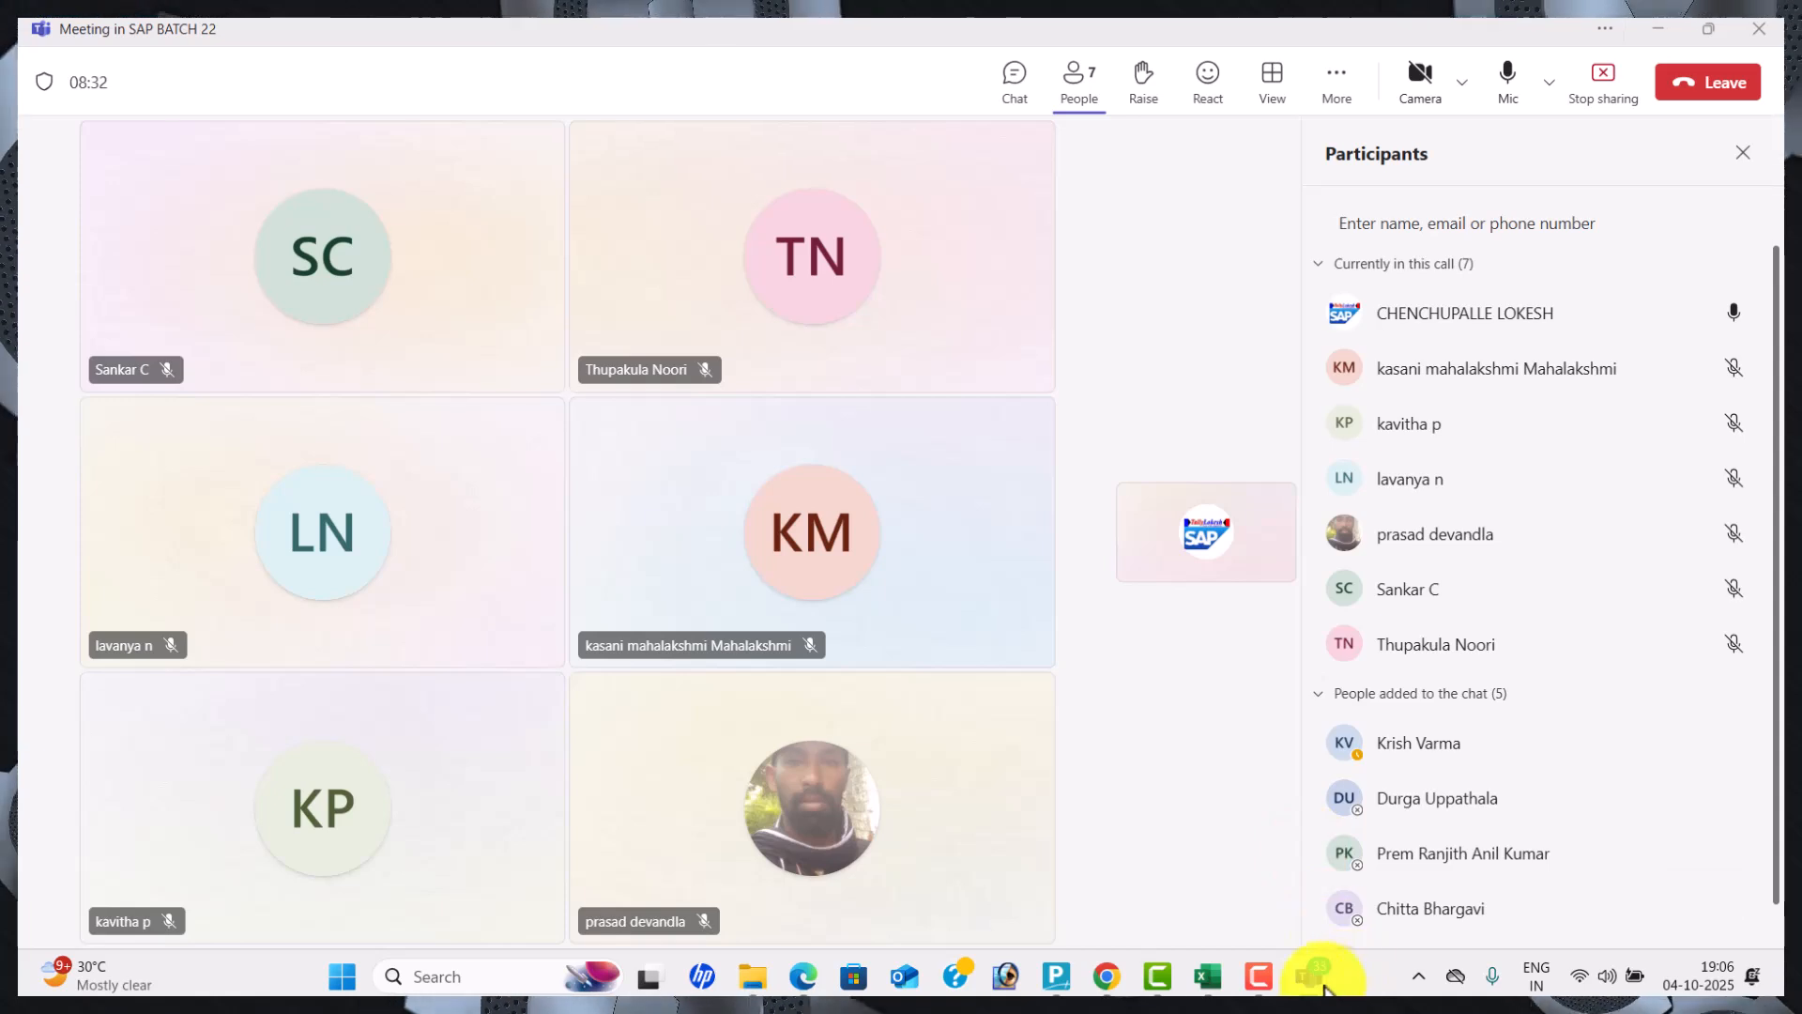
Check the dunning configuration PDF and look up the Dunning Procedure transaction code in the DUNNING CONCEPT Excel sheet.
left_click(815, 984)
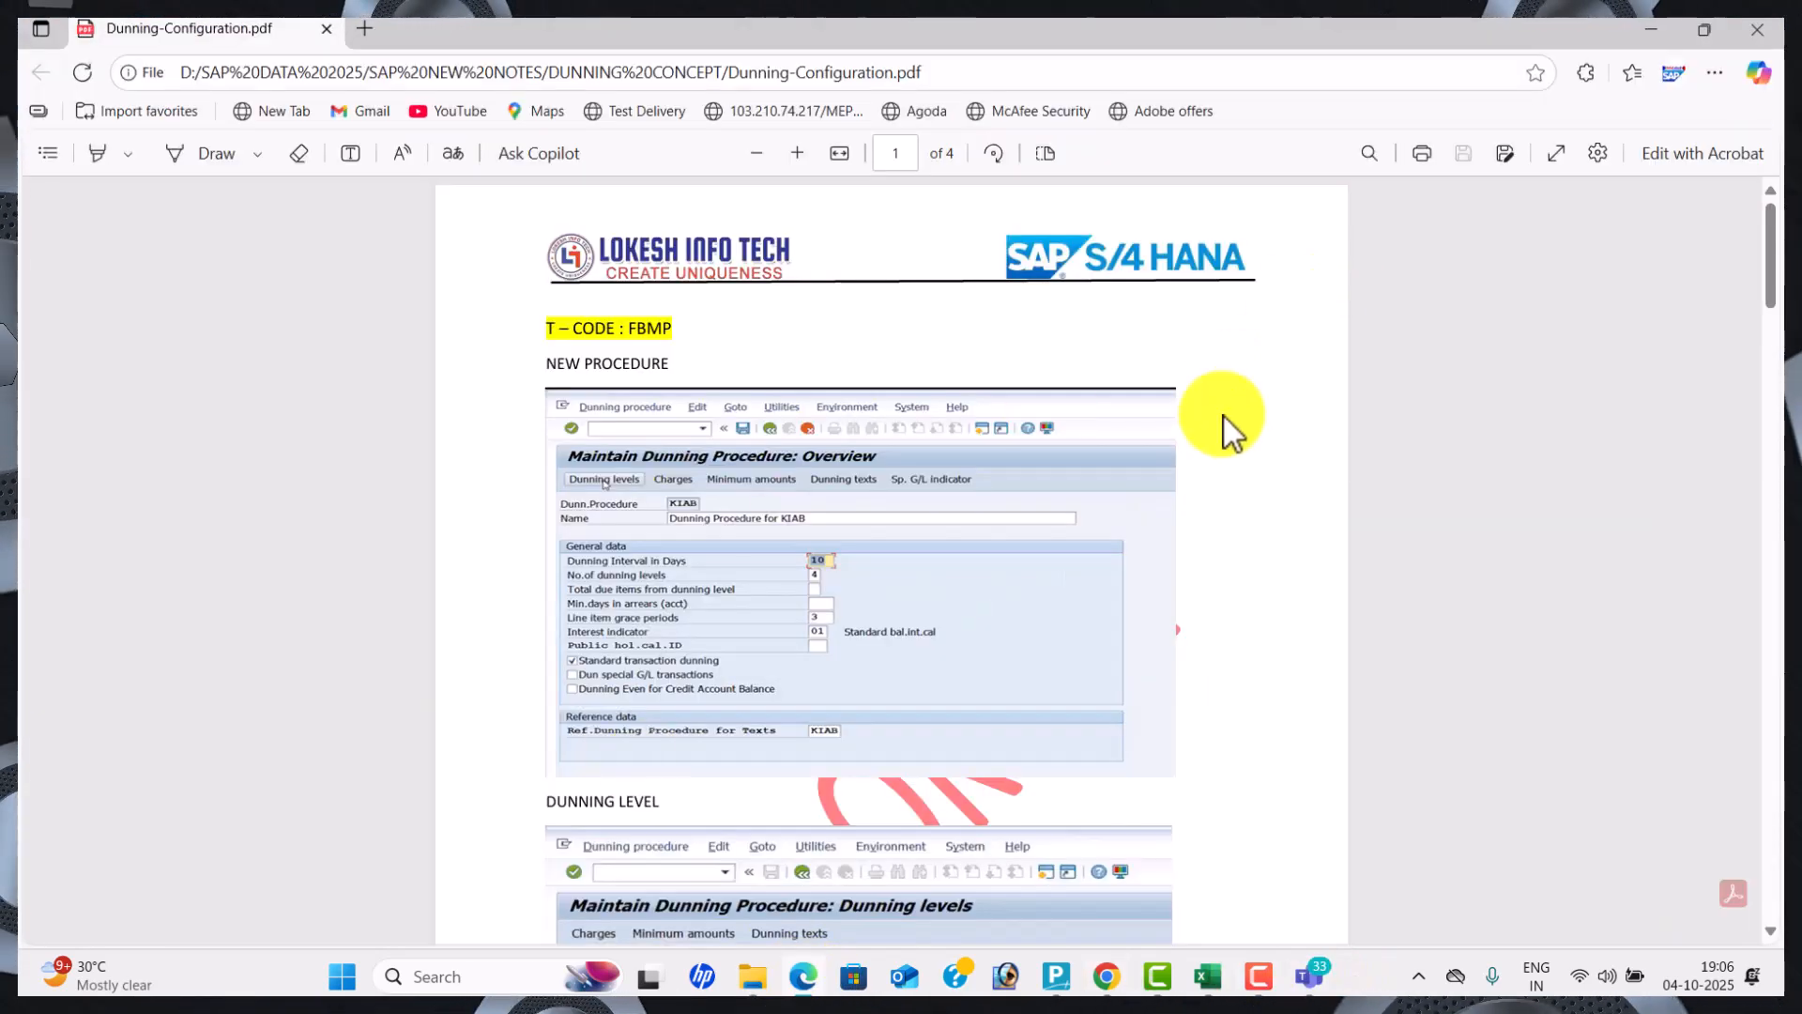
left_click(796, 155)
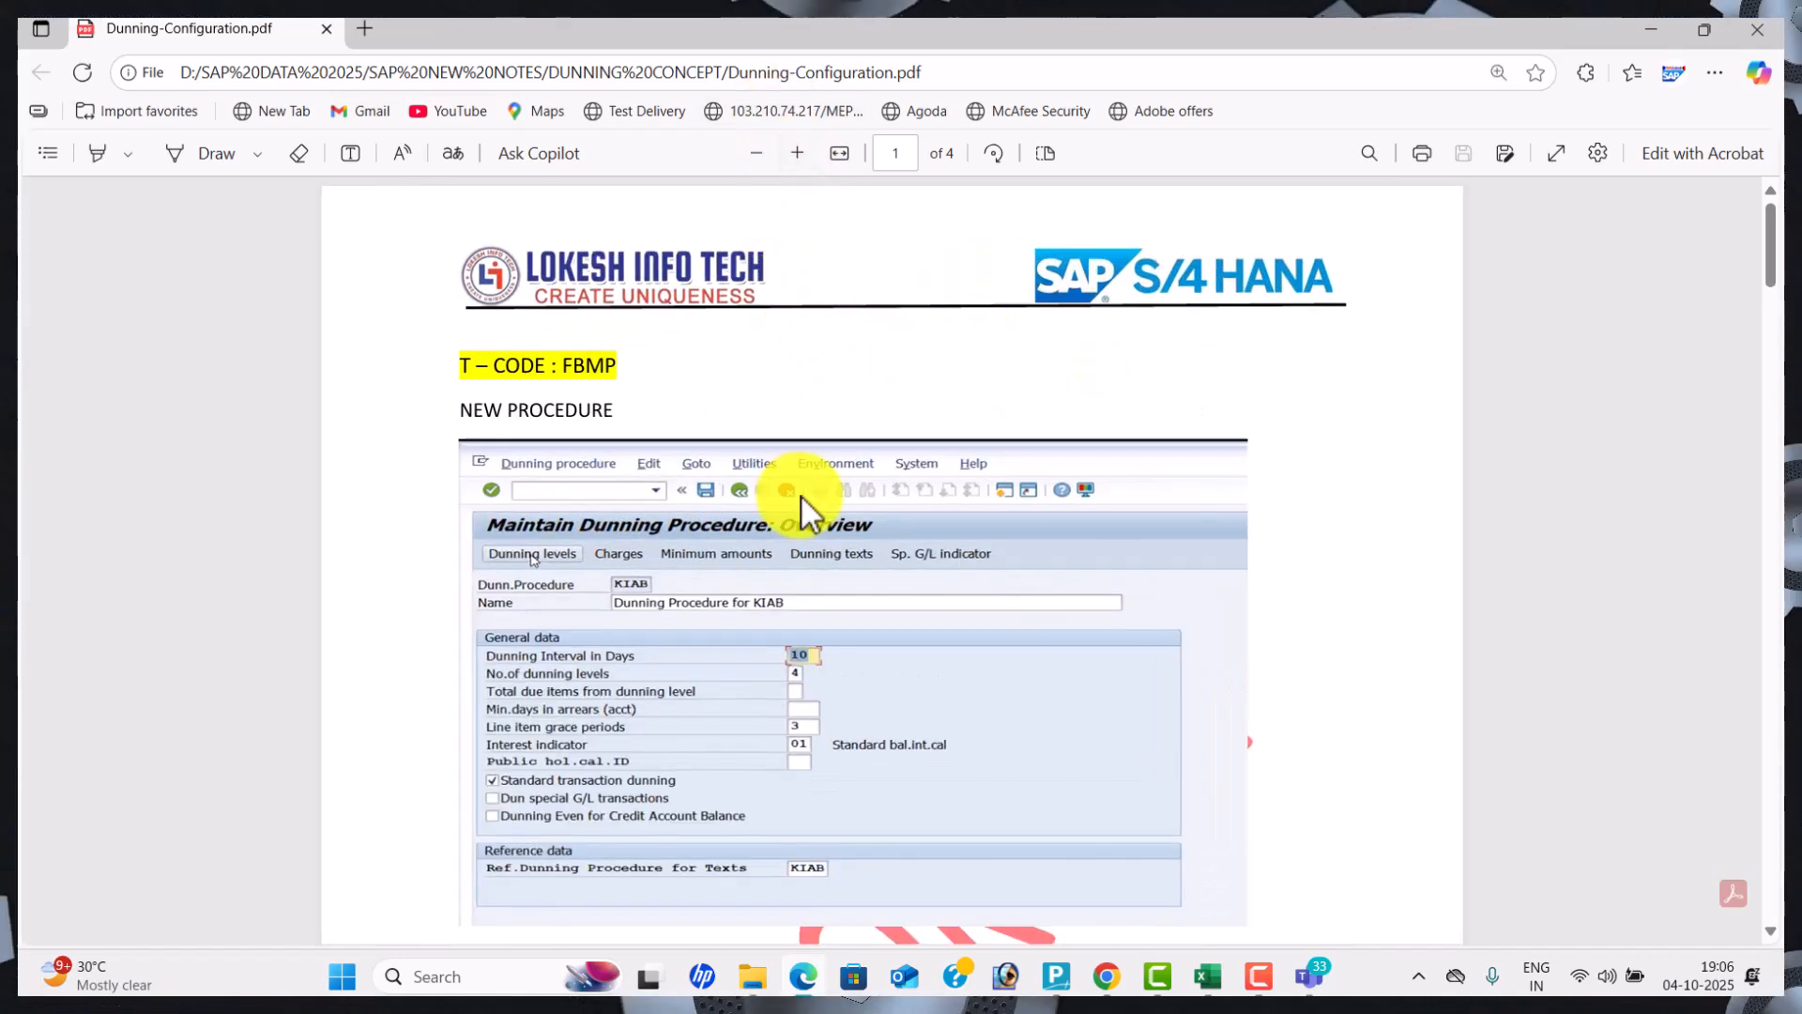
key("alt+Tab")
key("Tab")
key("Tab")
key("Tab")
key("Tab")
key("Tab")
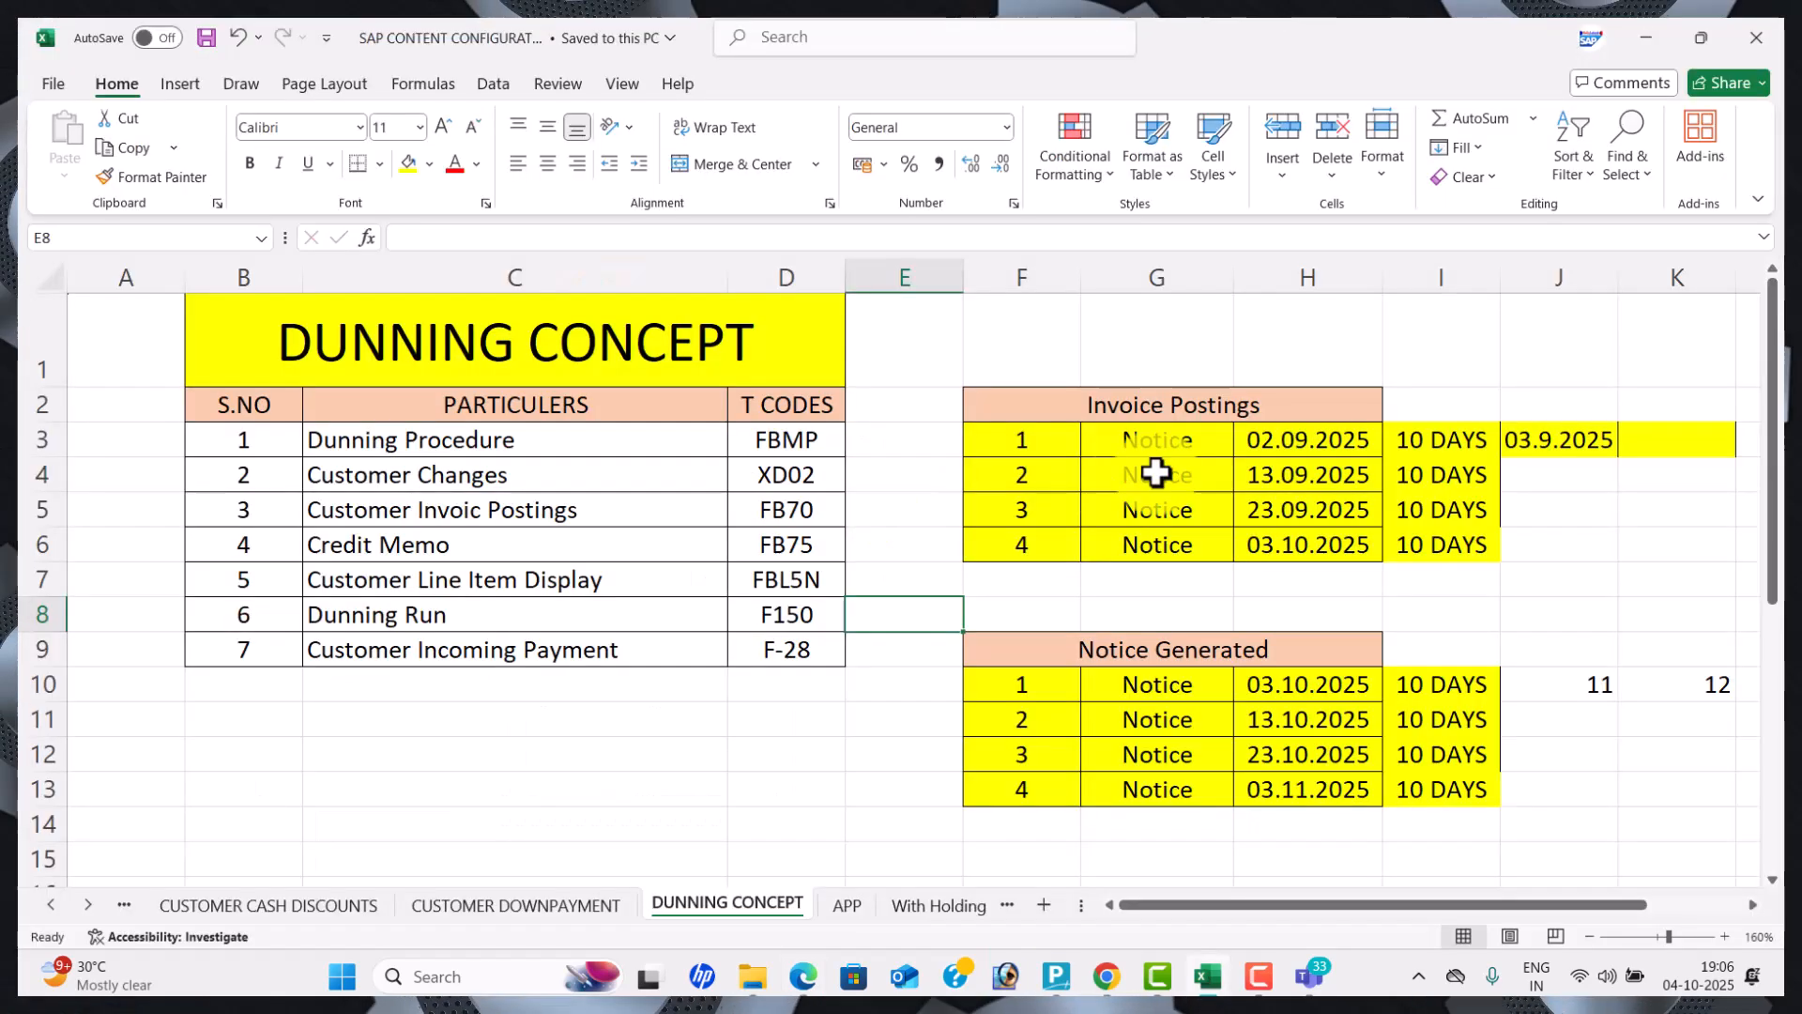
left_click(780, 510)
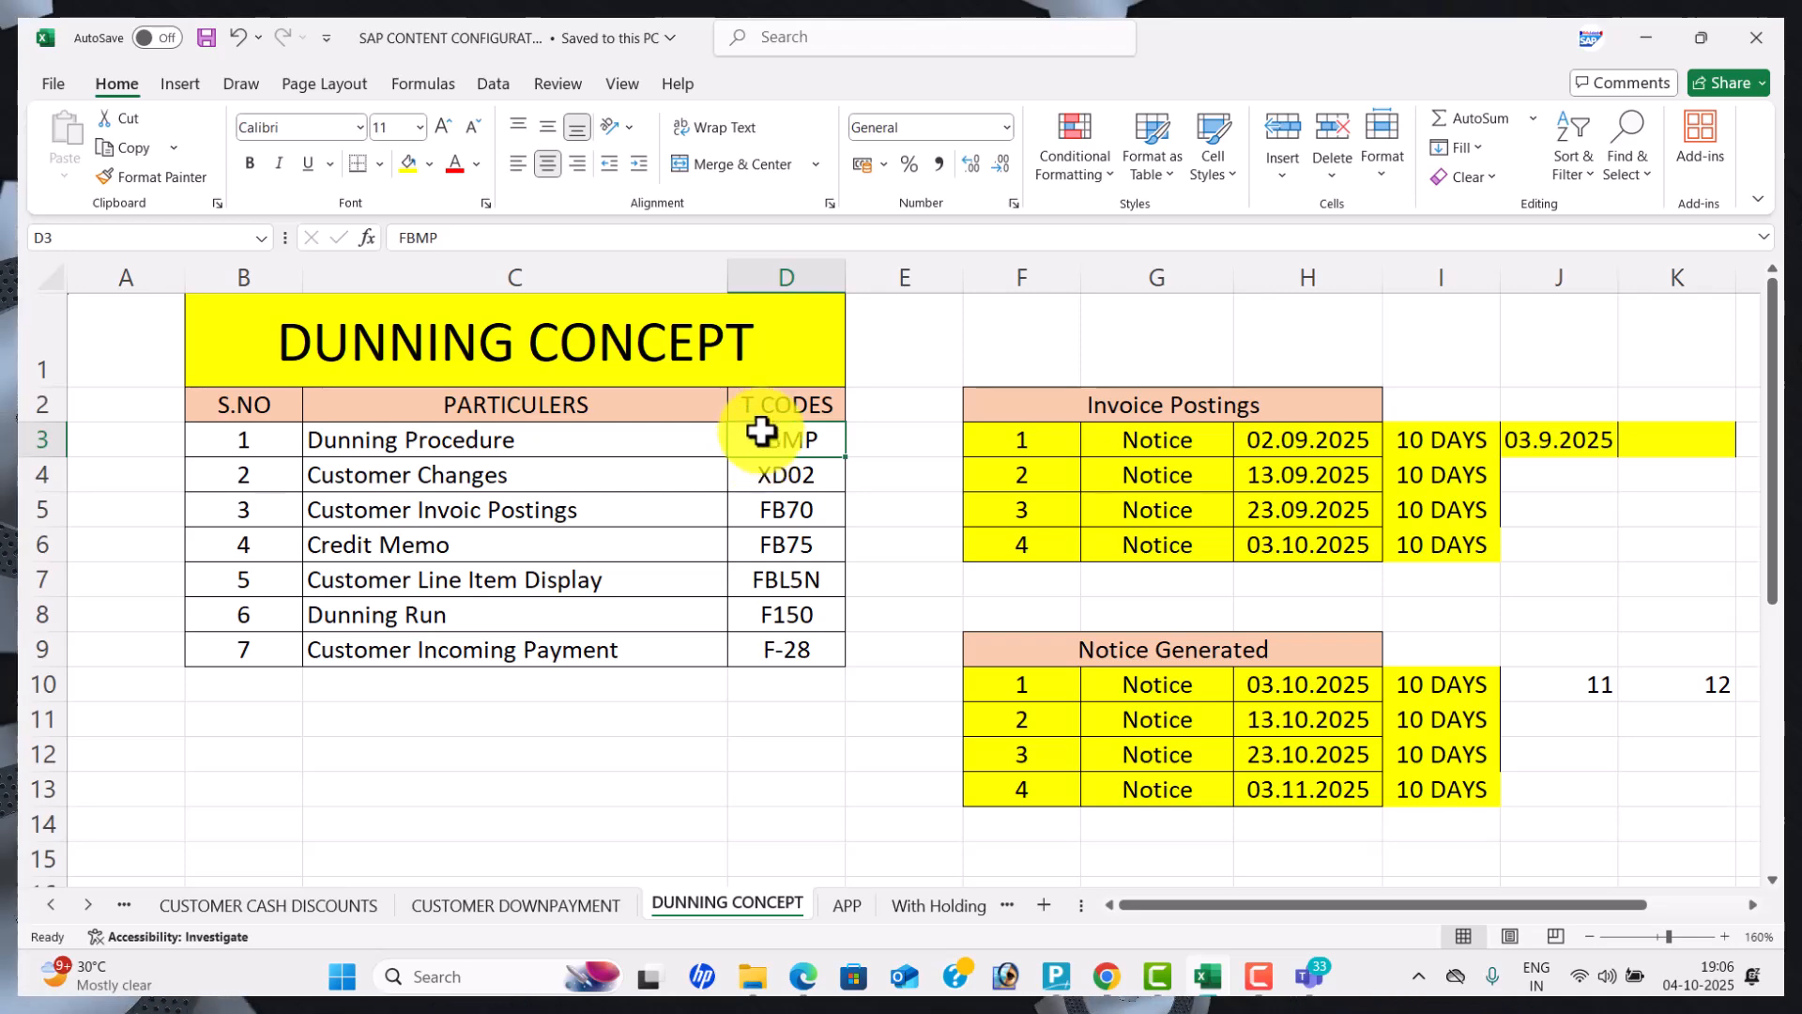
key("alt+Tab")
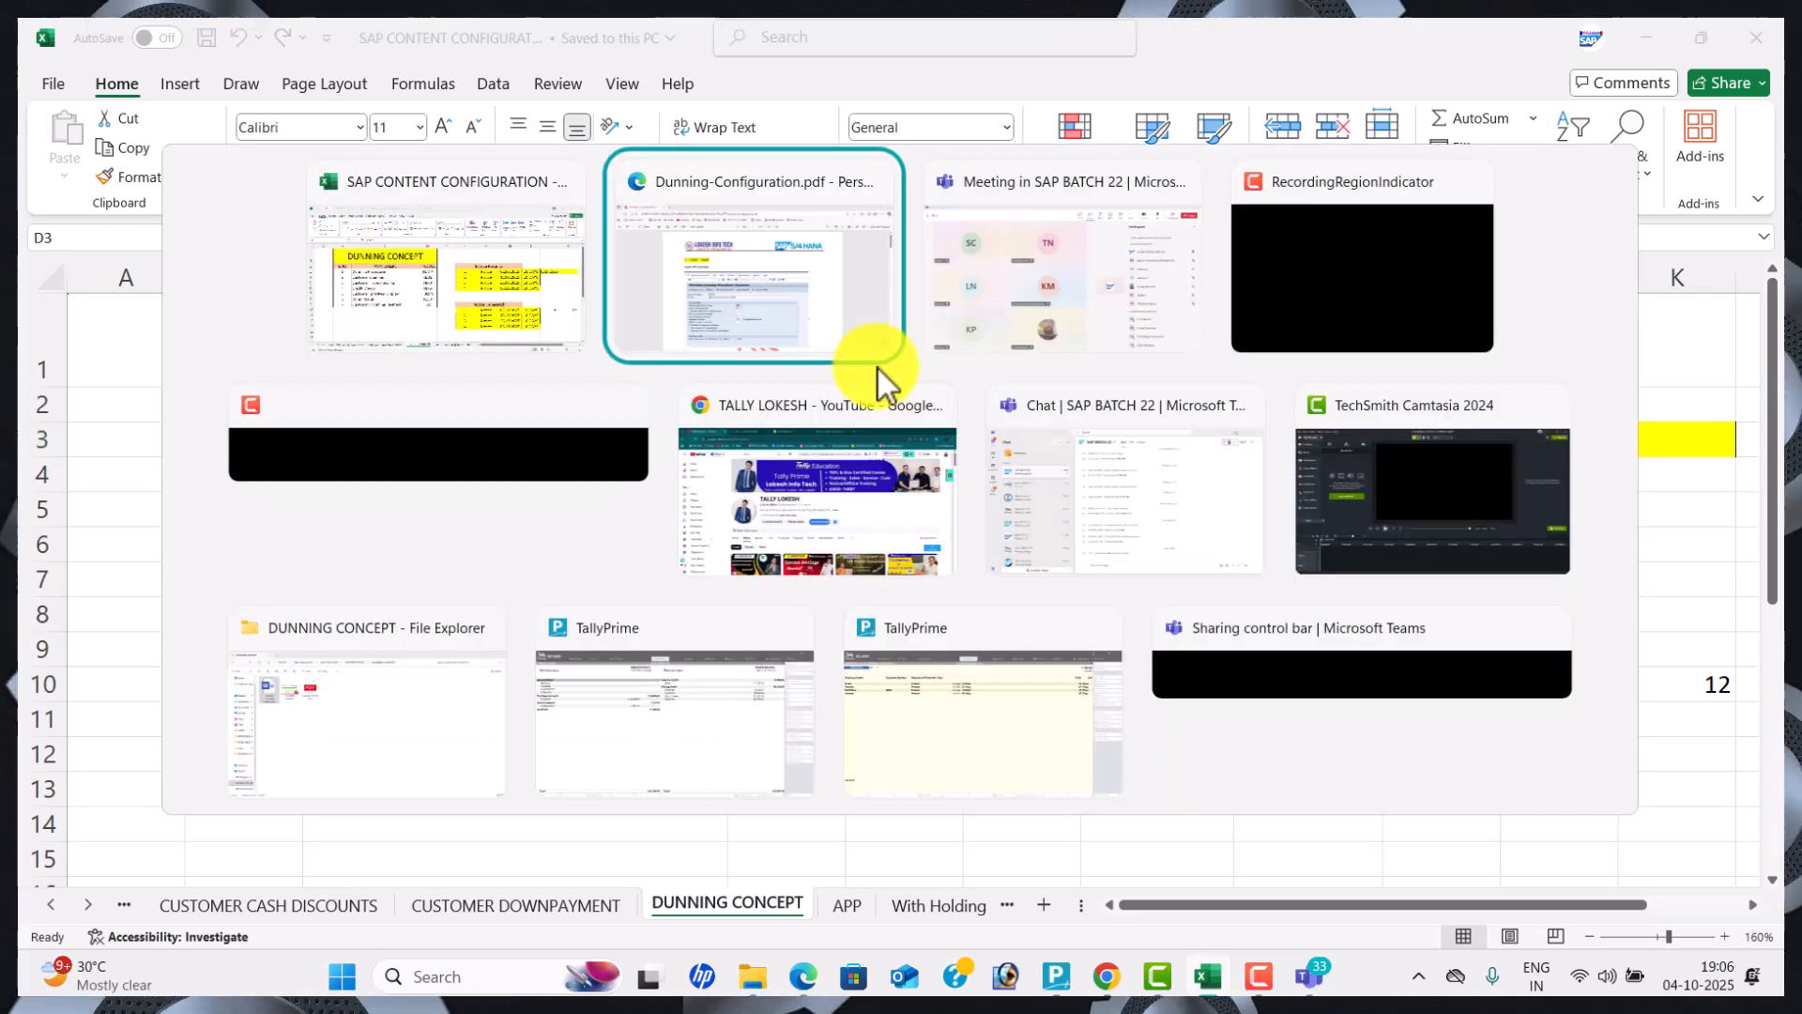
left_click(875, 354)
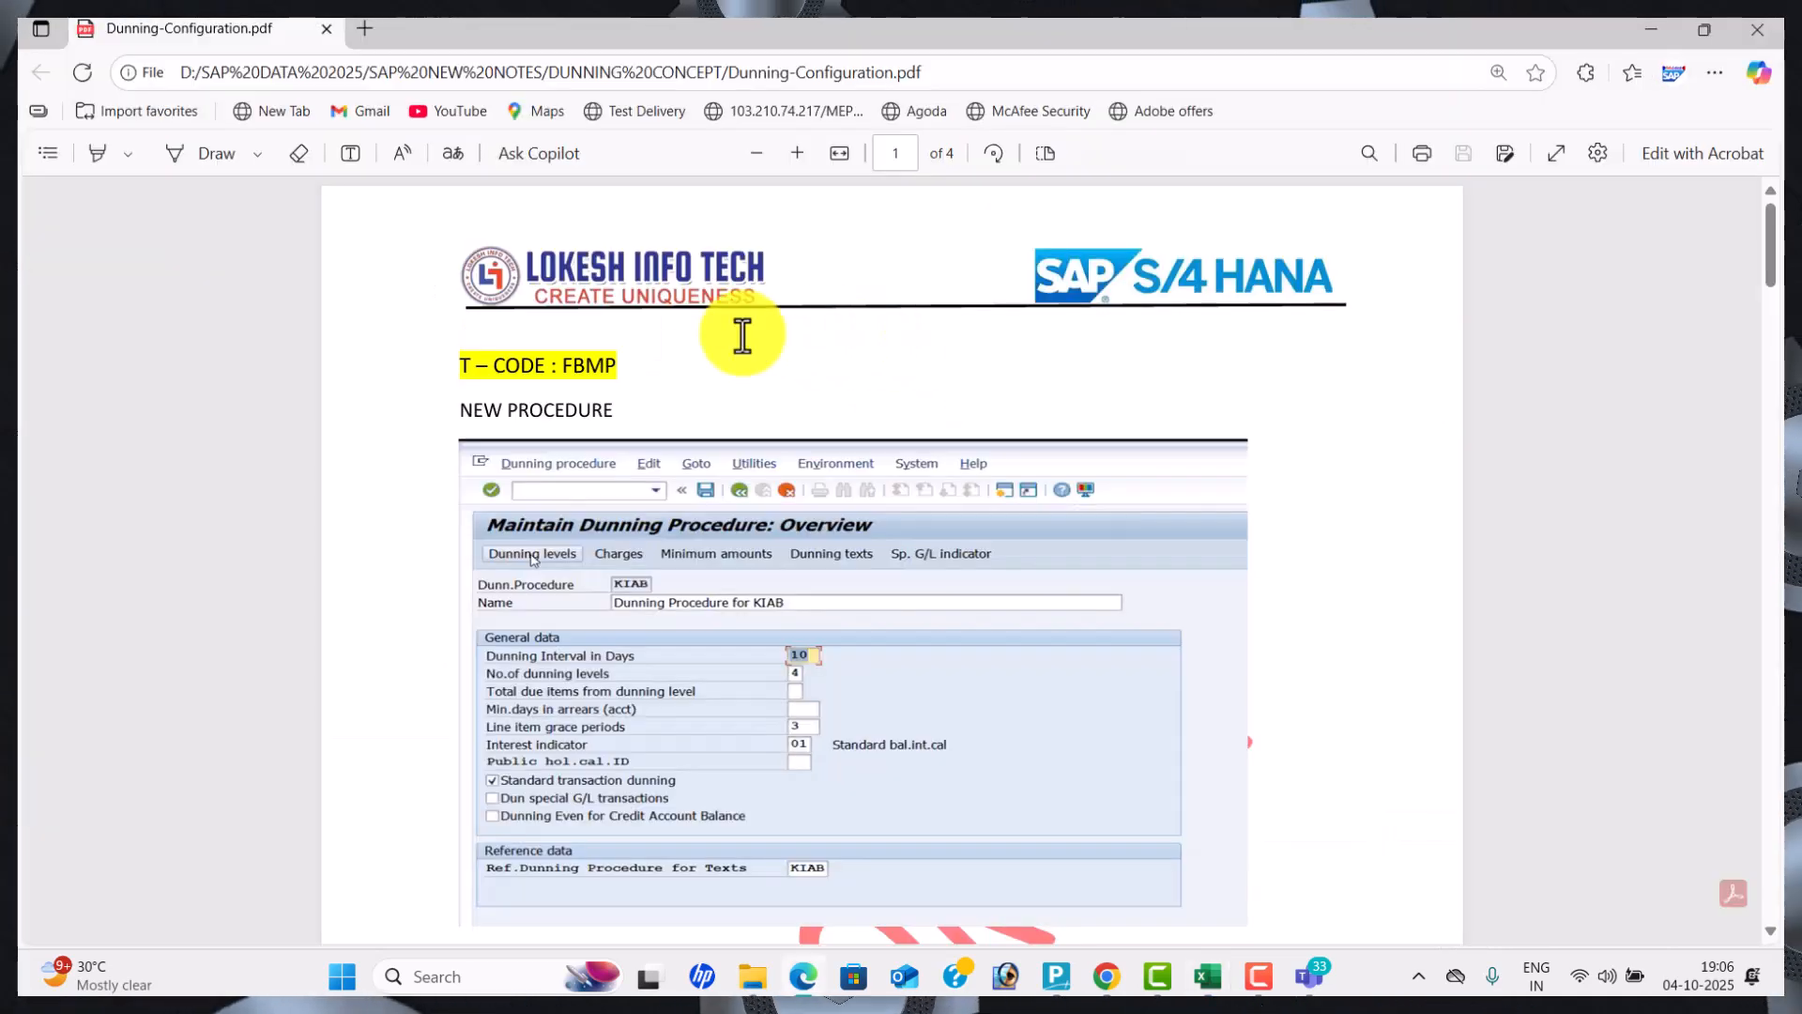
Launch SAP Logon from the Windows search and maximize its window.
left_click(488, 976)
type("sap")
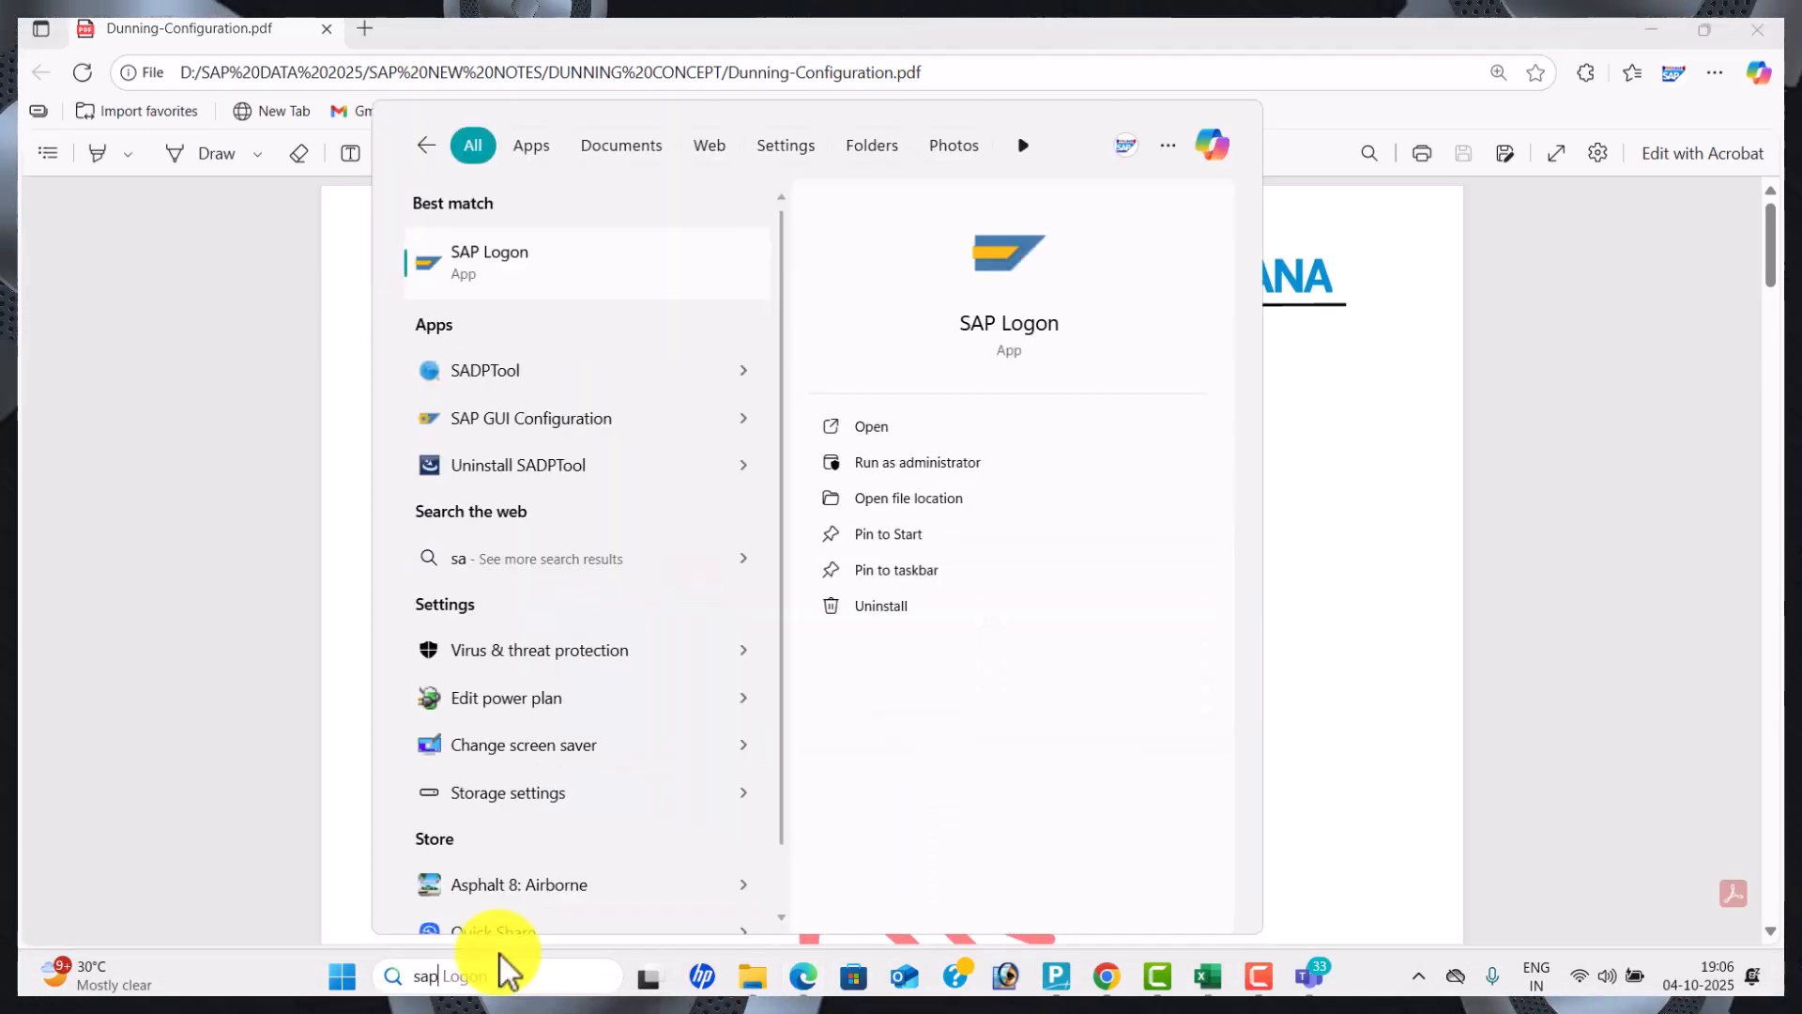
left_click(933, 436)
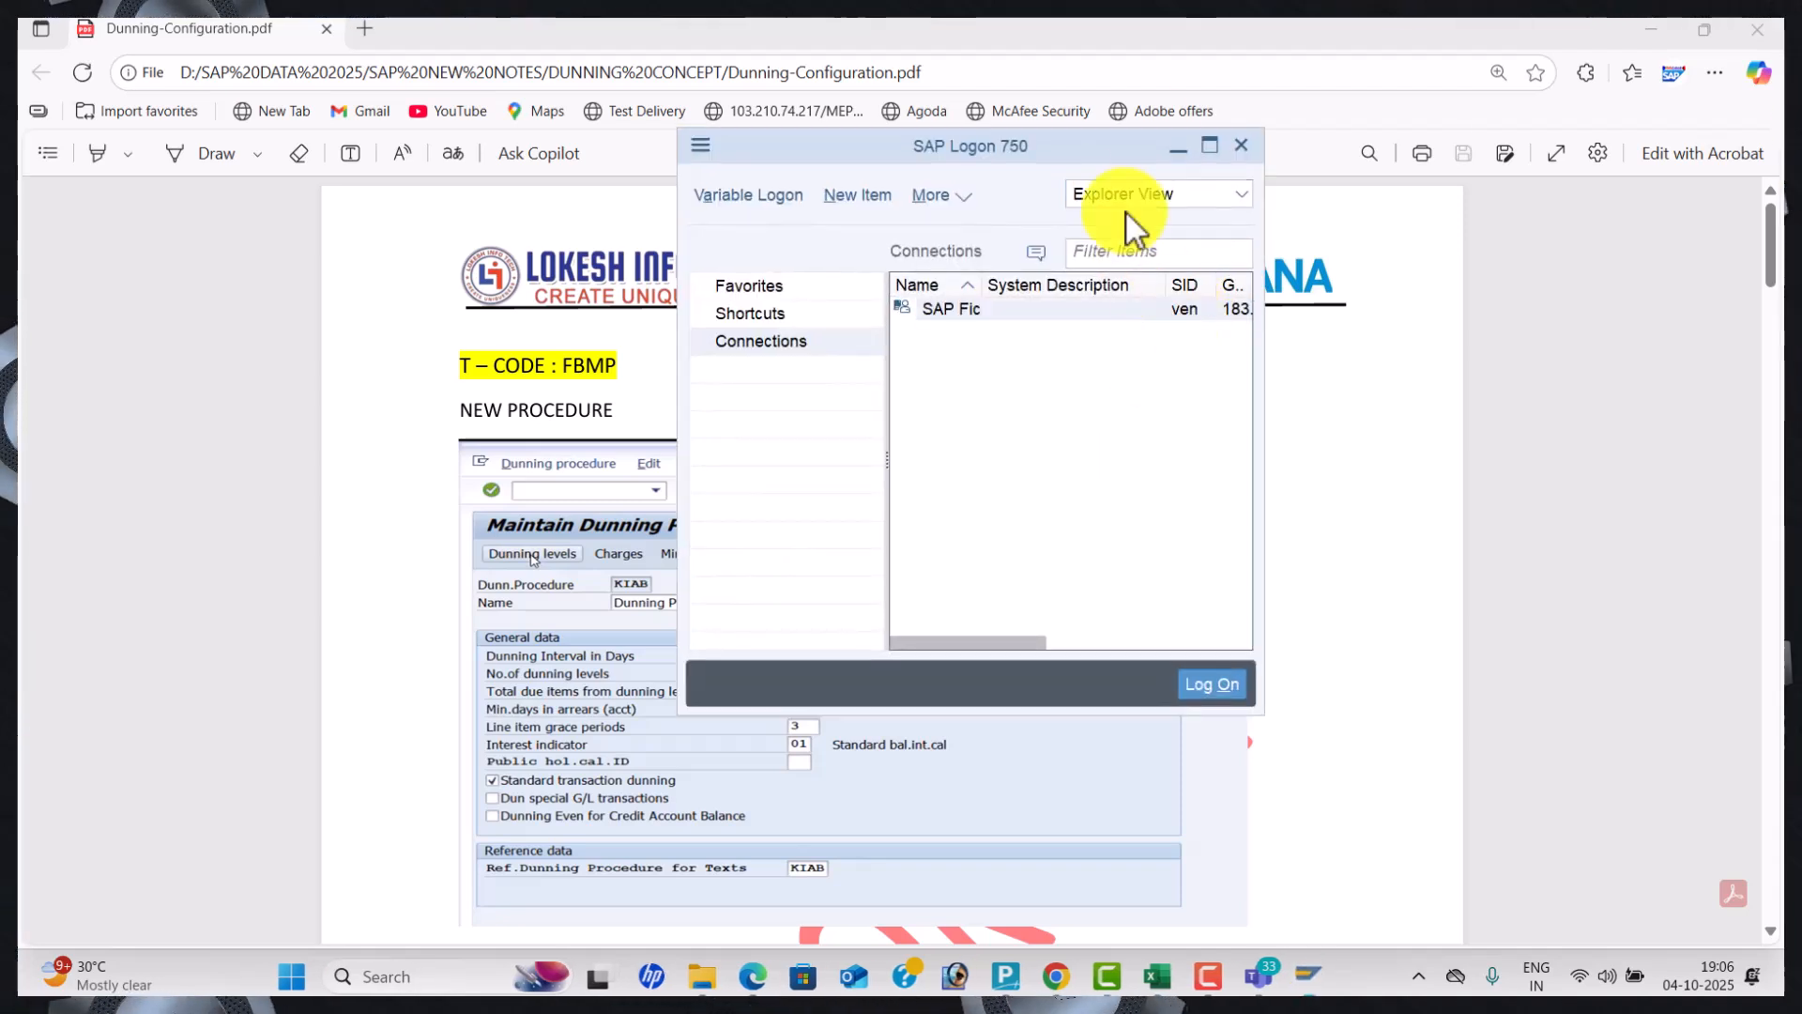
left_click(1209, 146)
Open the available SAP connection and log on by entering the user ID and the account password.
double_click(894, 186)
left_click(334, 279)
type("FIUSER42")
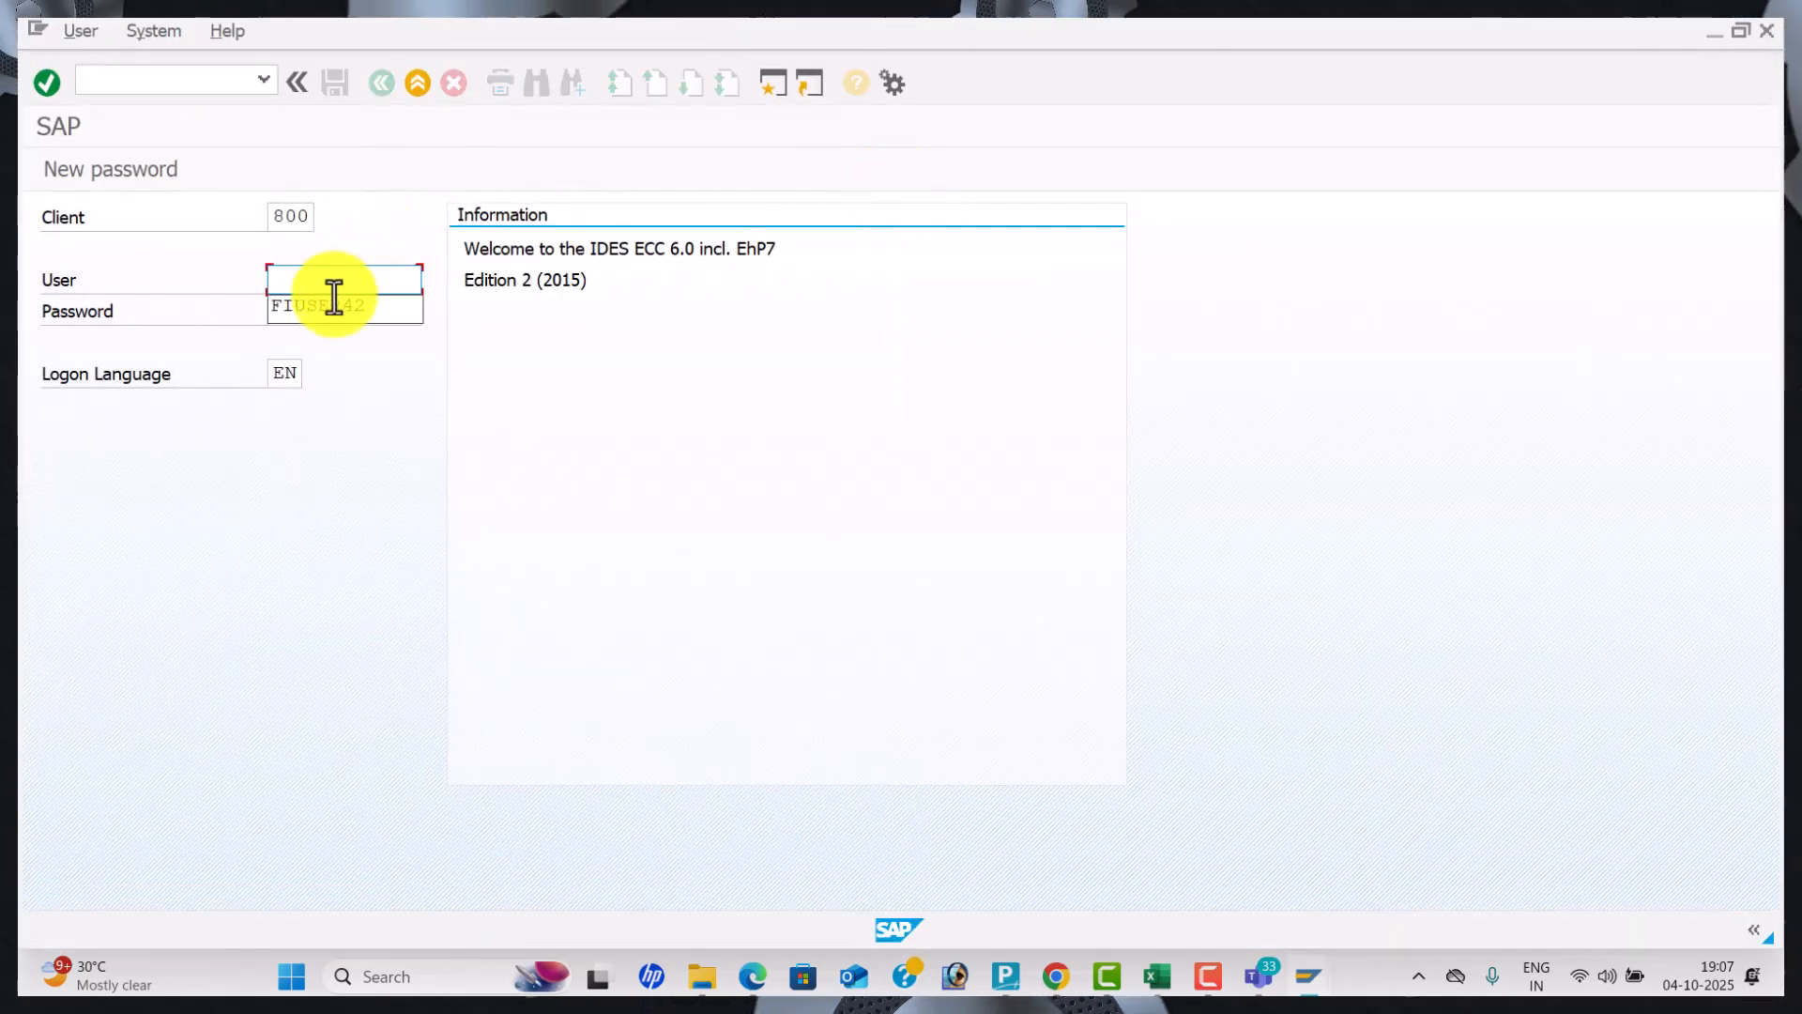
key("Tab")
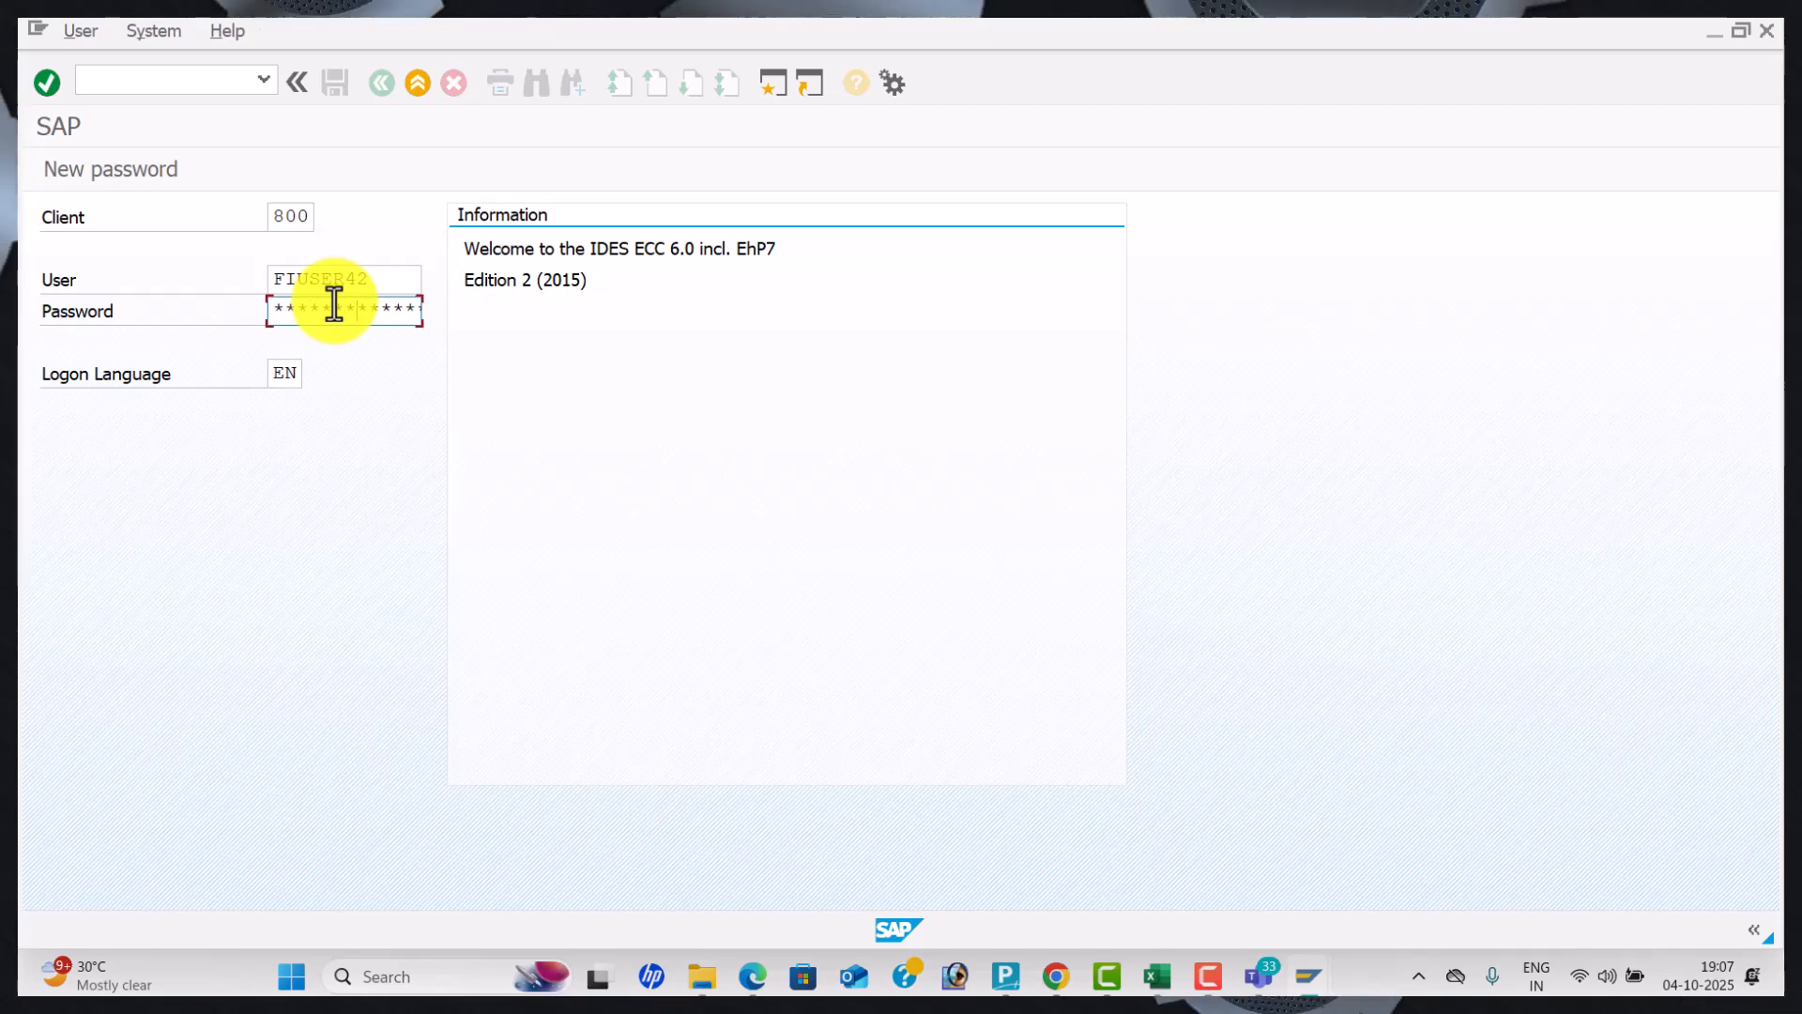
key("Return")
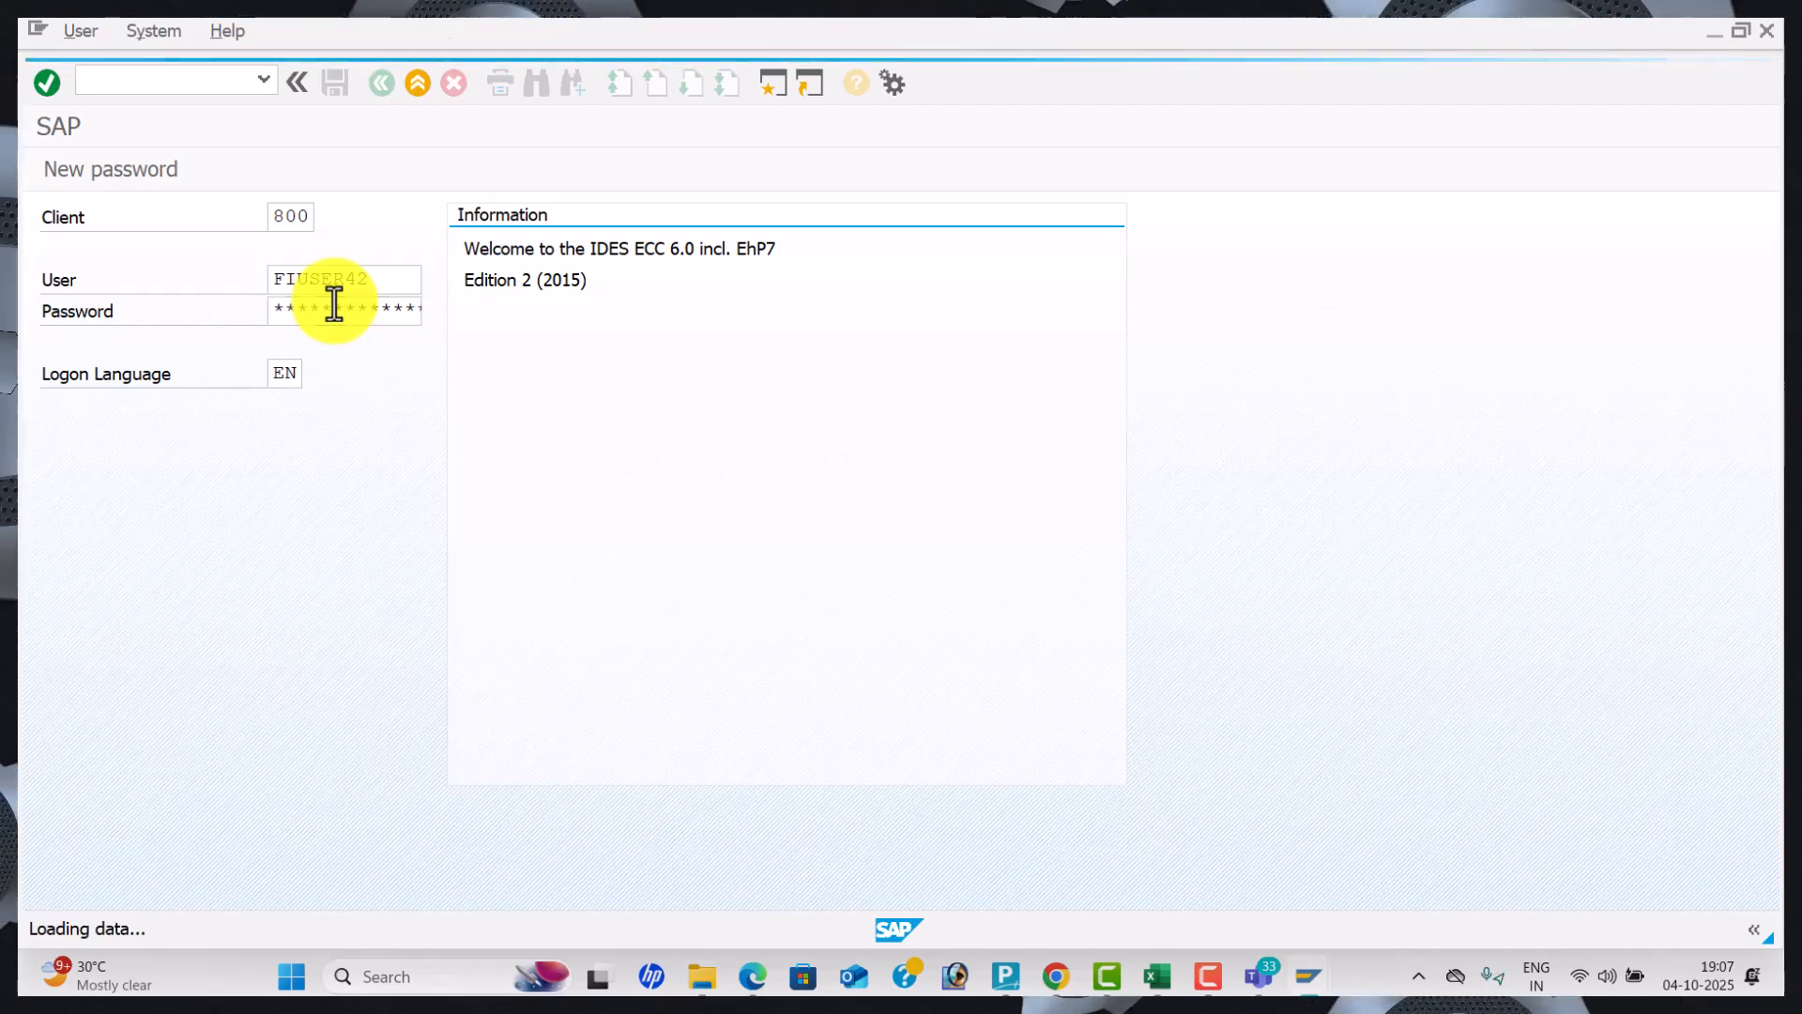
Switch to the SAP Easy Access window and run transaction FBMP.
key("alt+Tab")
key("alt+Tab")
key("alt+Tab")
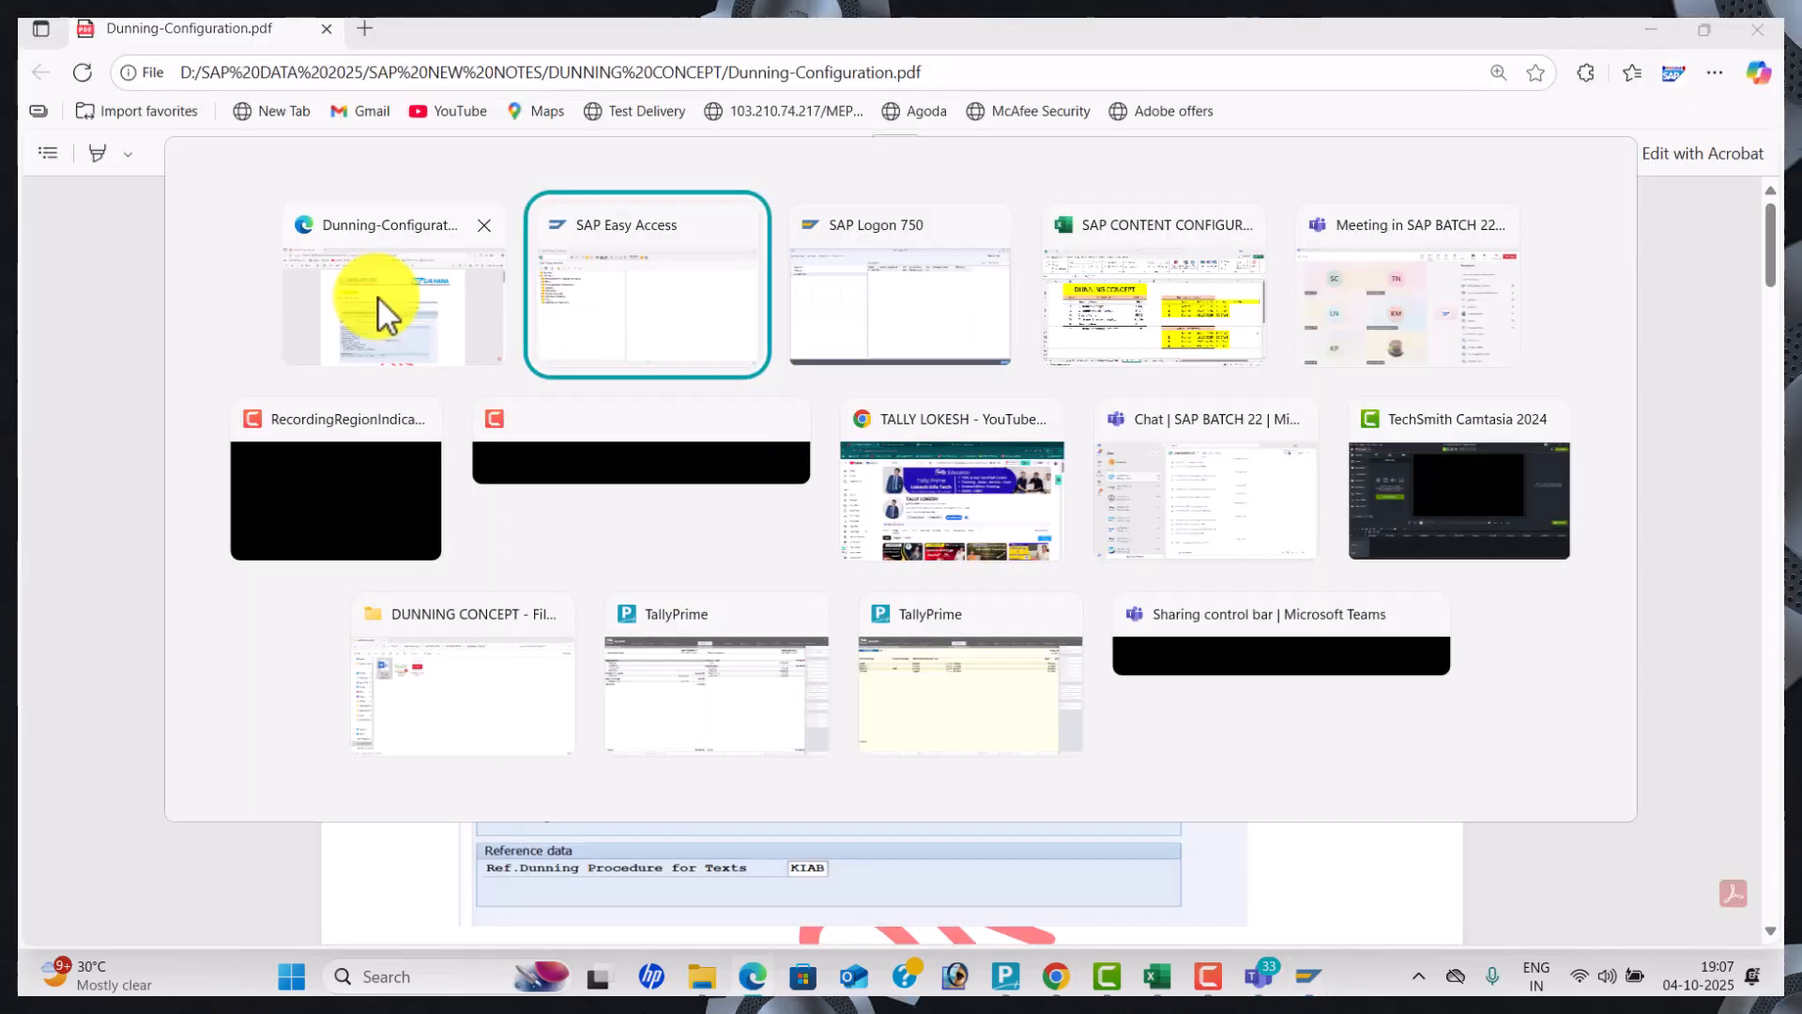
type("fb")
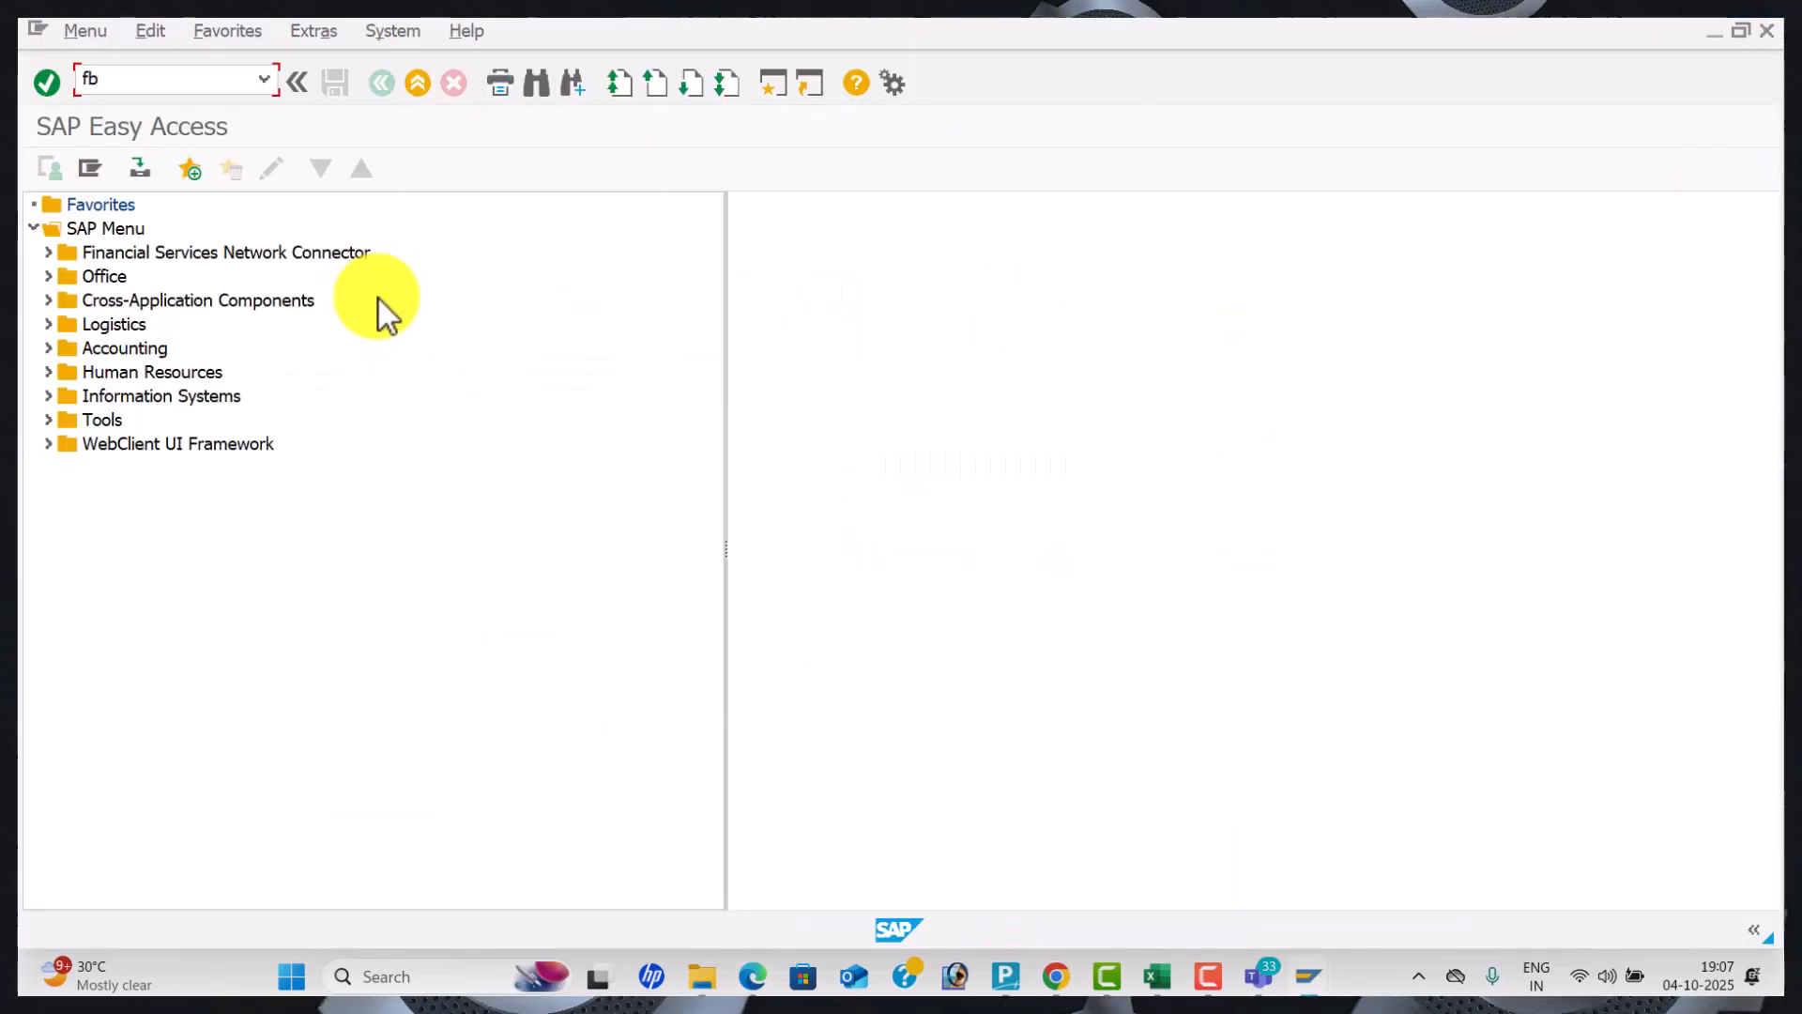
type("mp")
key("Return")
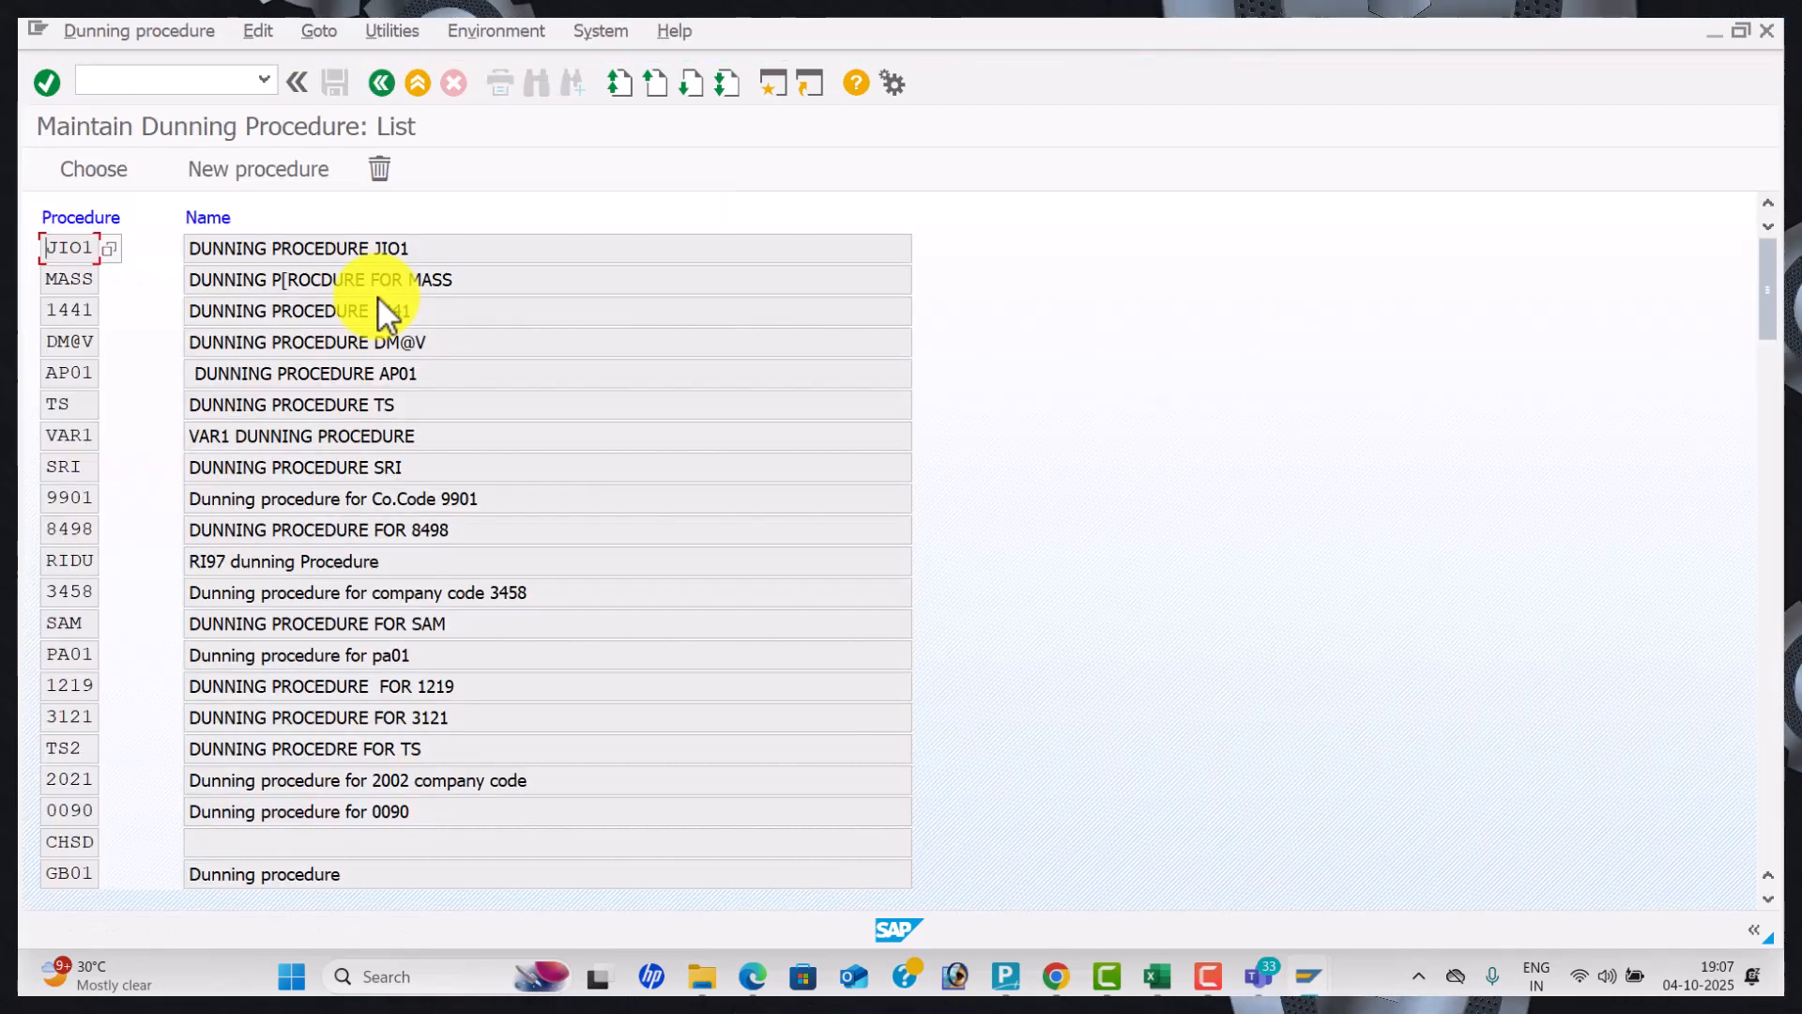
Create a new dunning procedure WAL1 with the name PROCEDURE FOR WALMART.
left_click(257, 176)
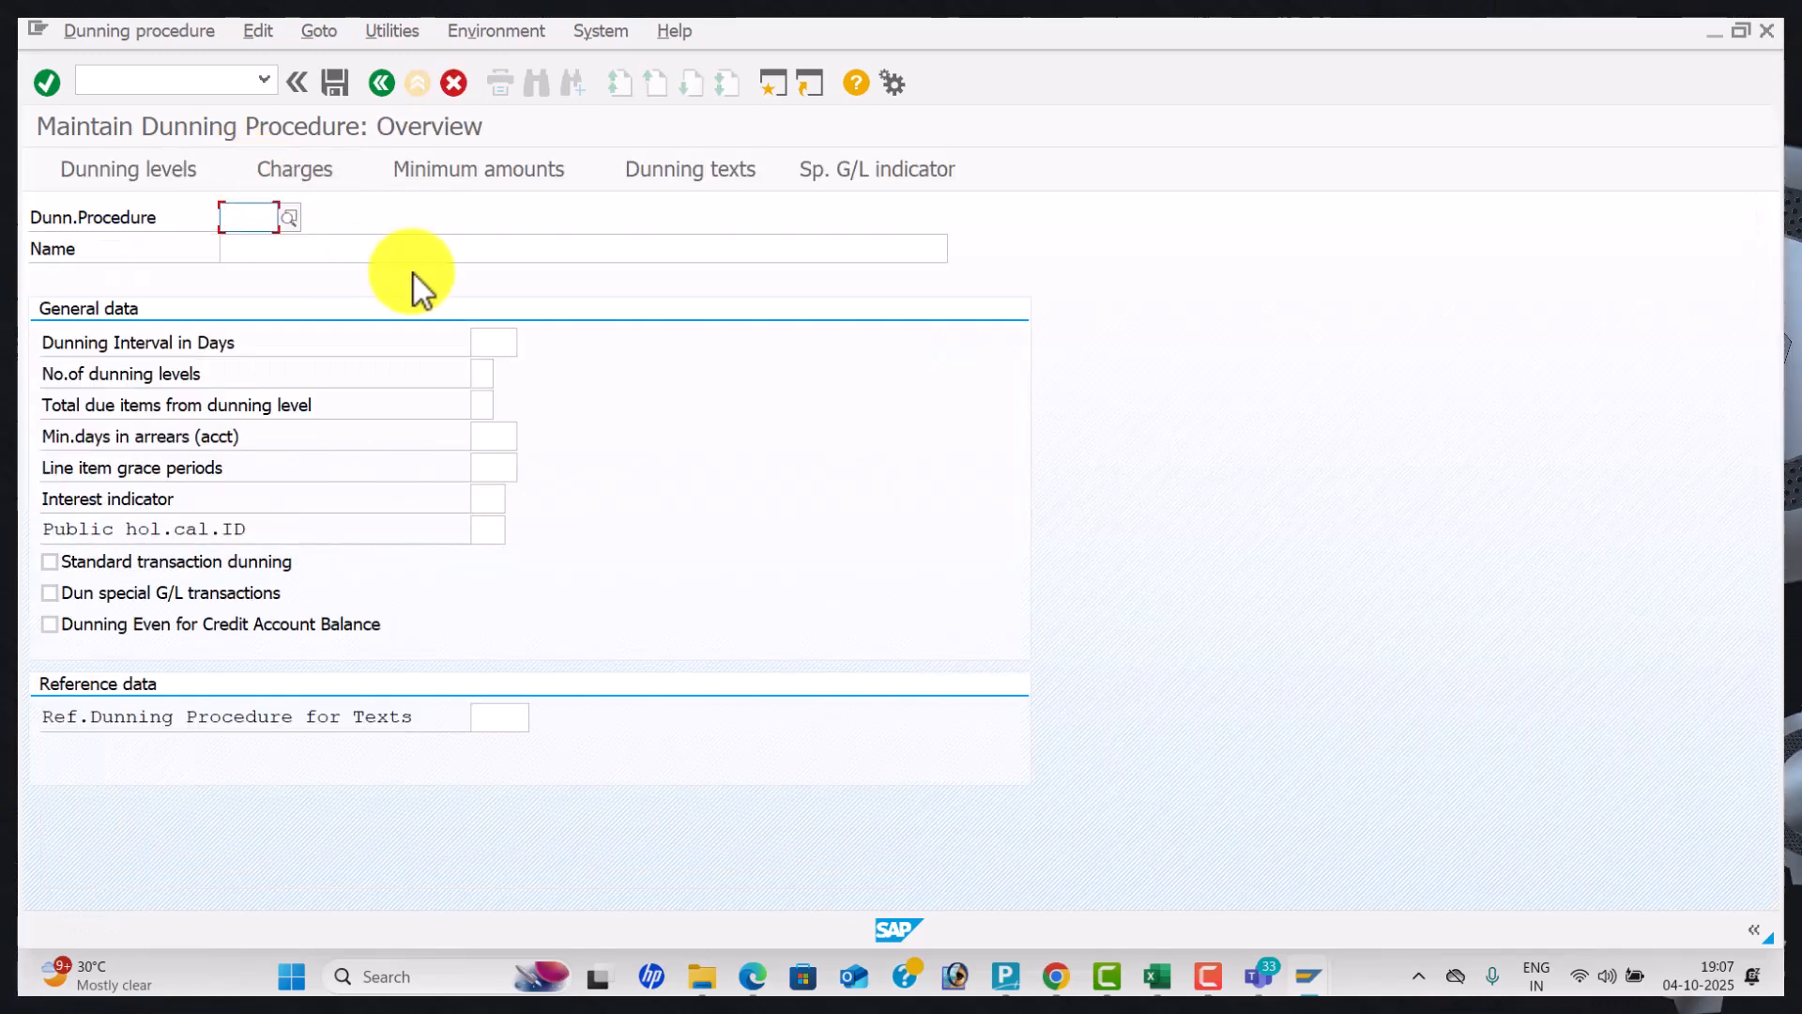
type("WAL1")
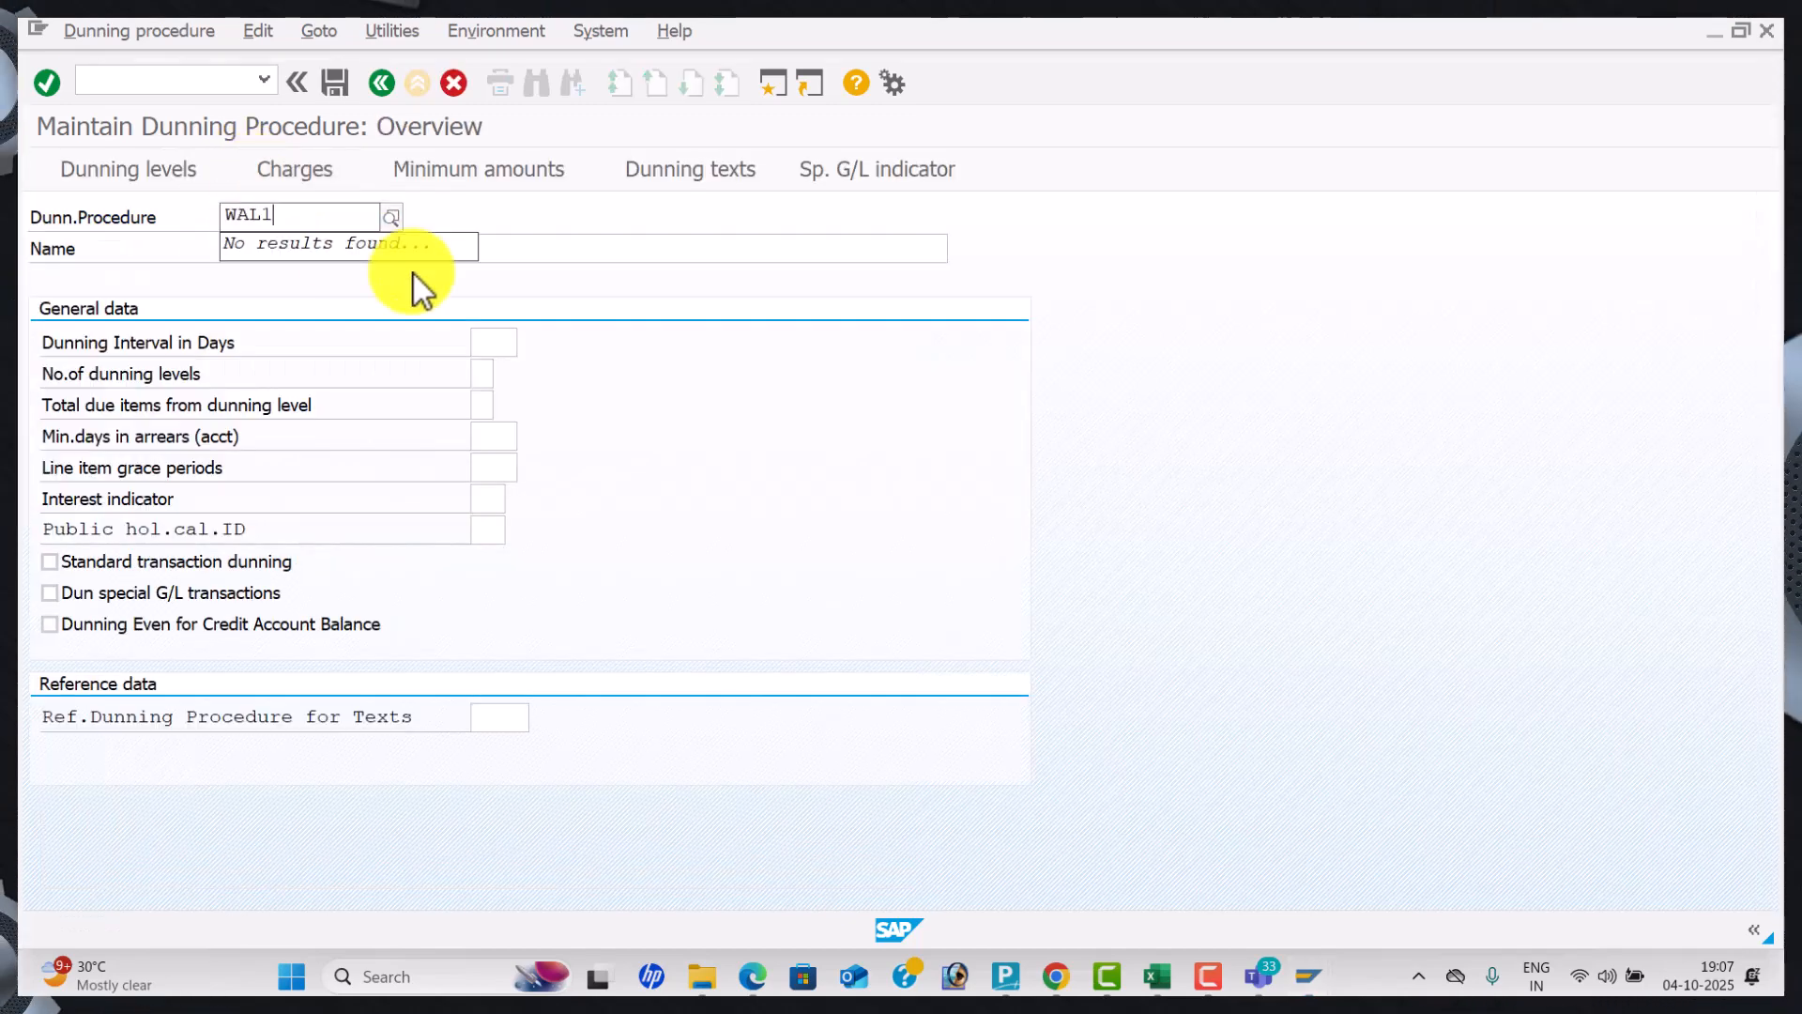
key("Tab")
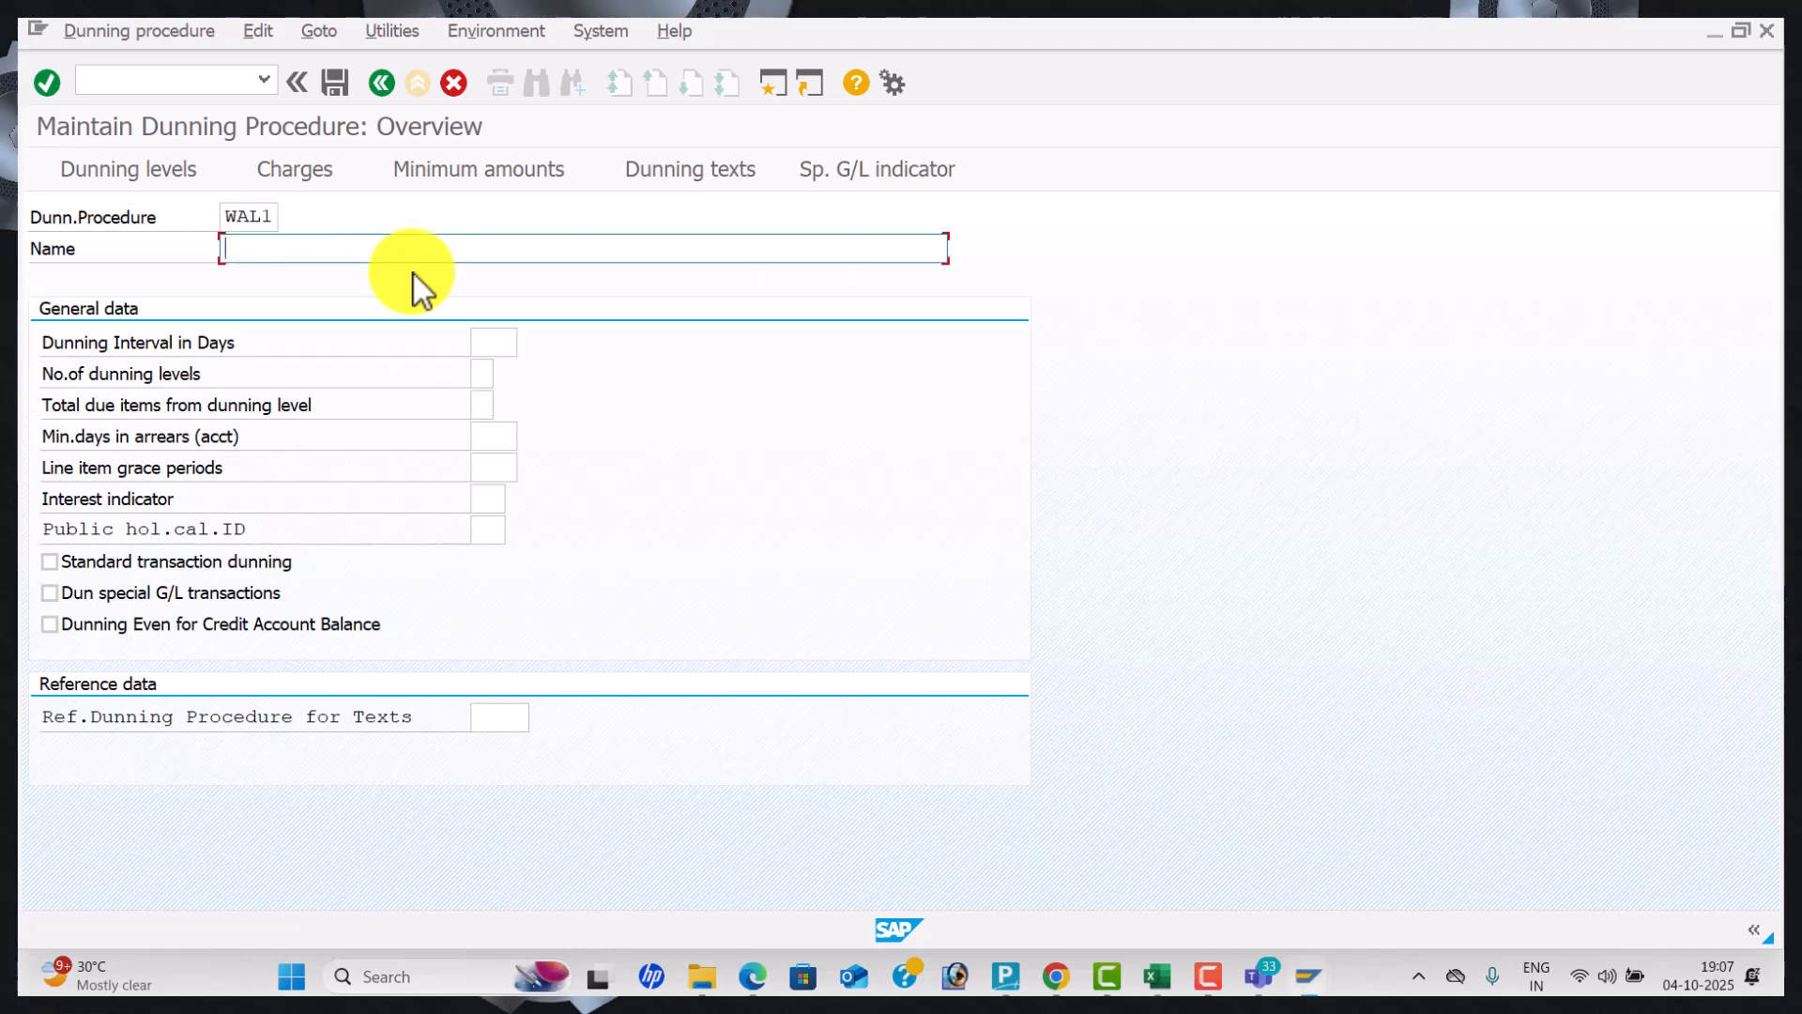
type("PROCEDURE FO R")
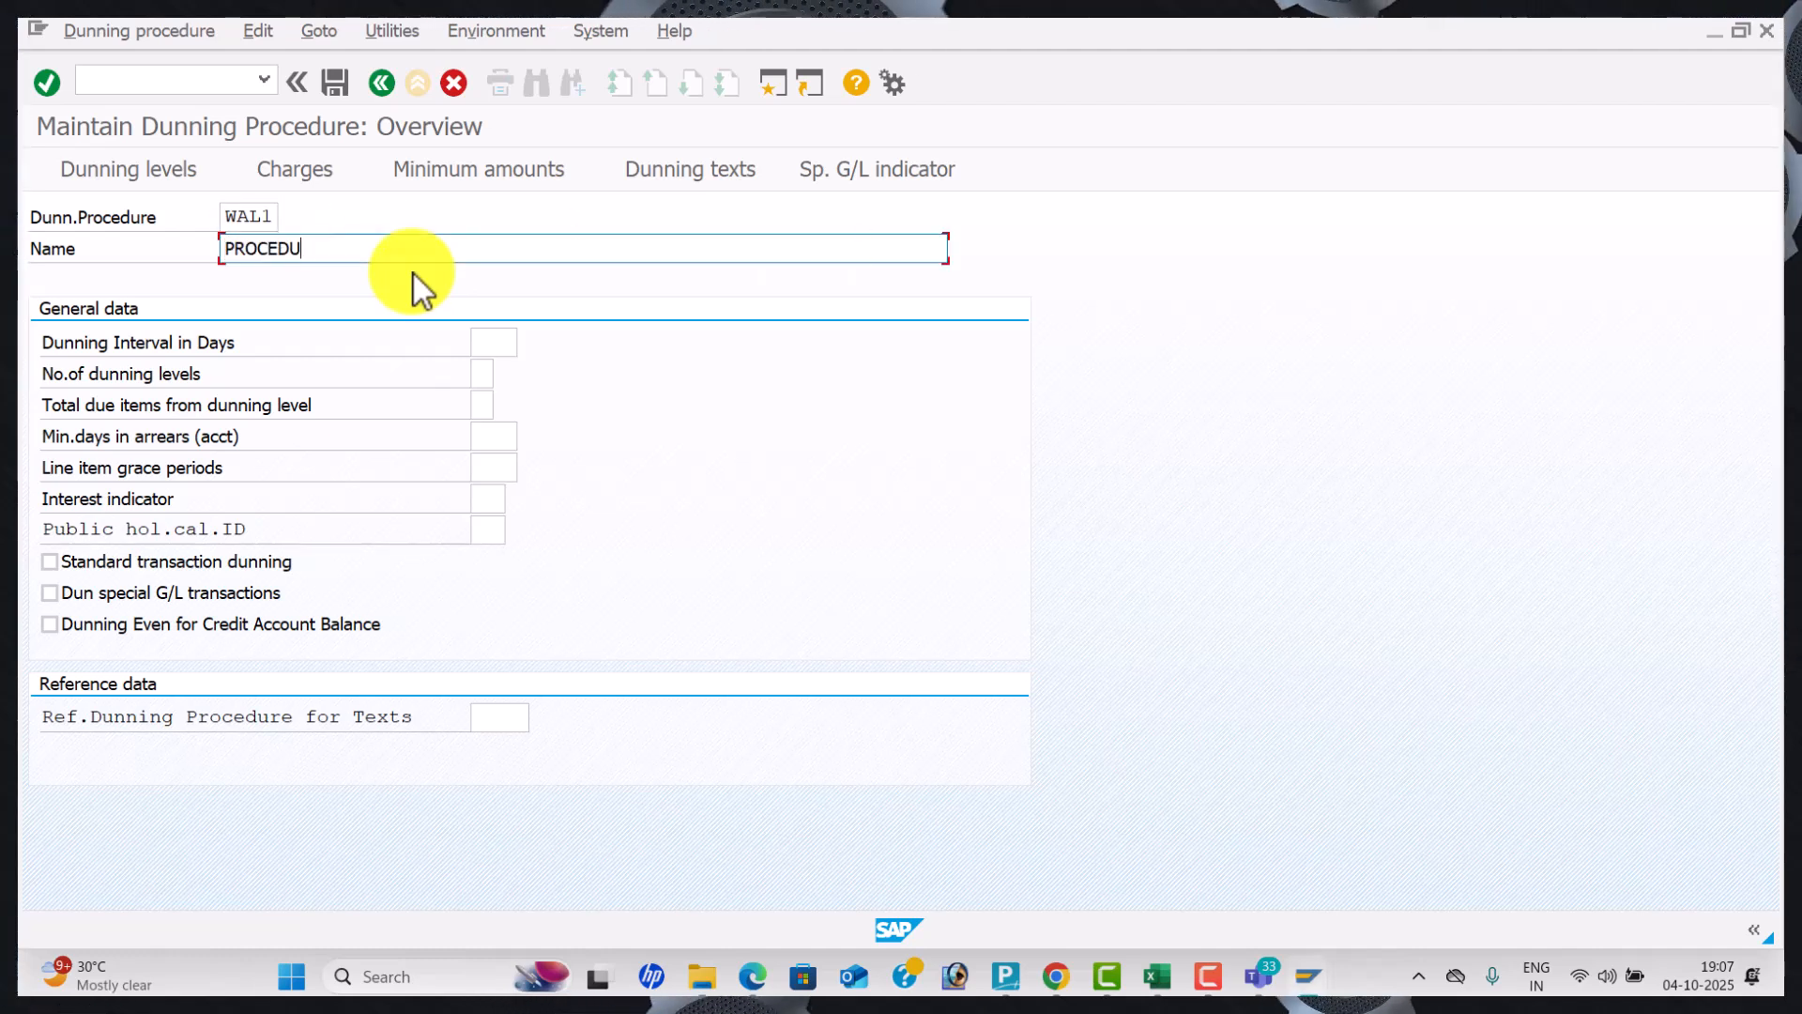
key("BackSpace")
key("BackSpace")
type("R WALMART")
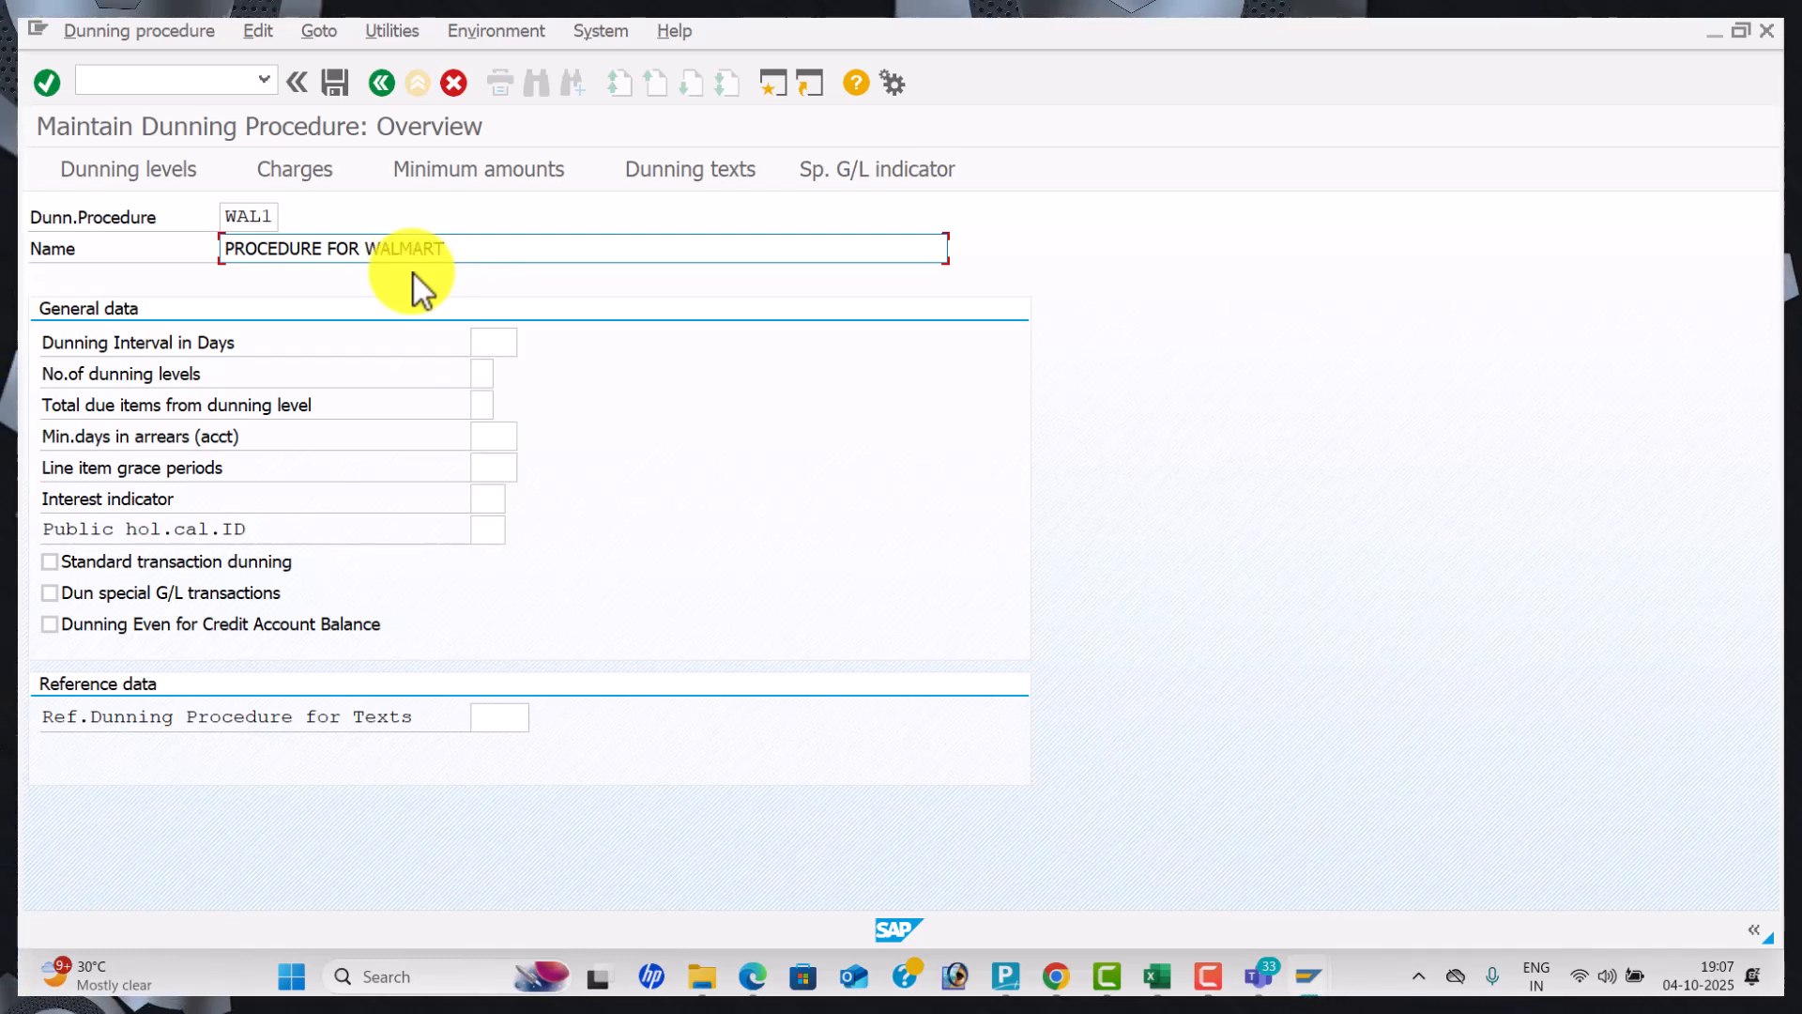
Following the example in the PDF, set the dunning interval to 10 days and the number of dunning levels to 4.
left_click(495, 345)
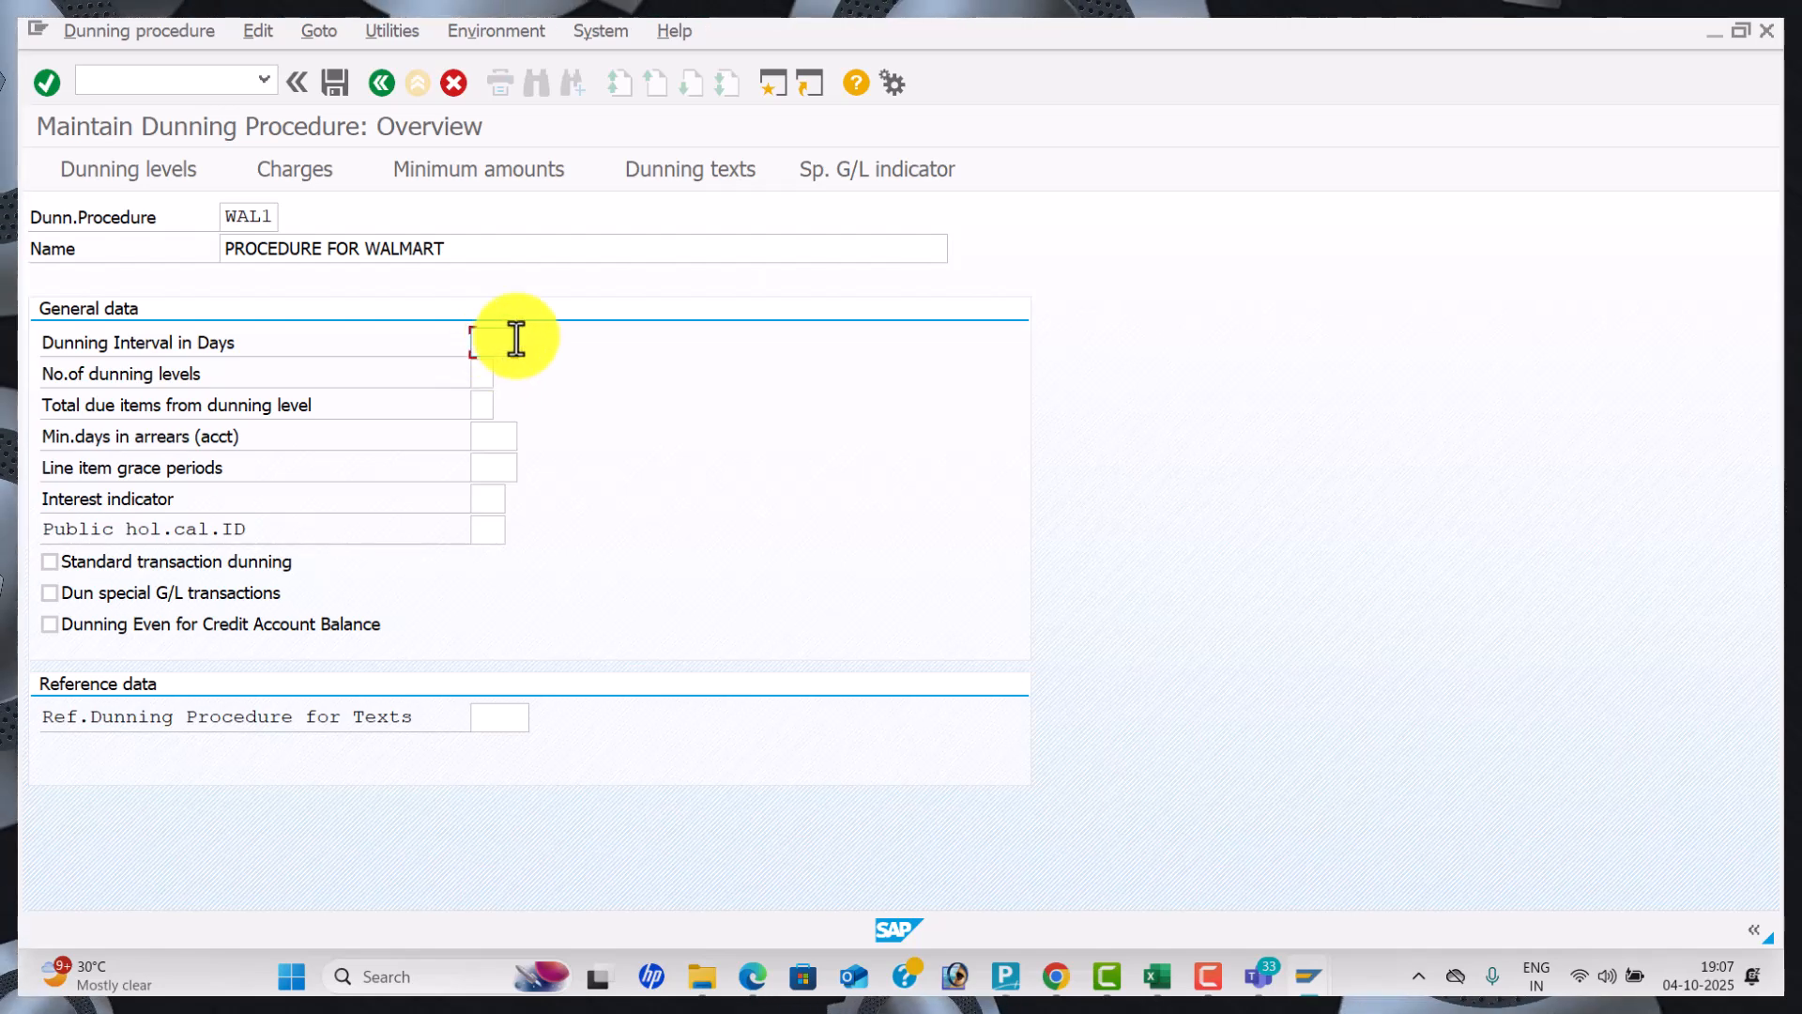
key("alt+Tab")
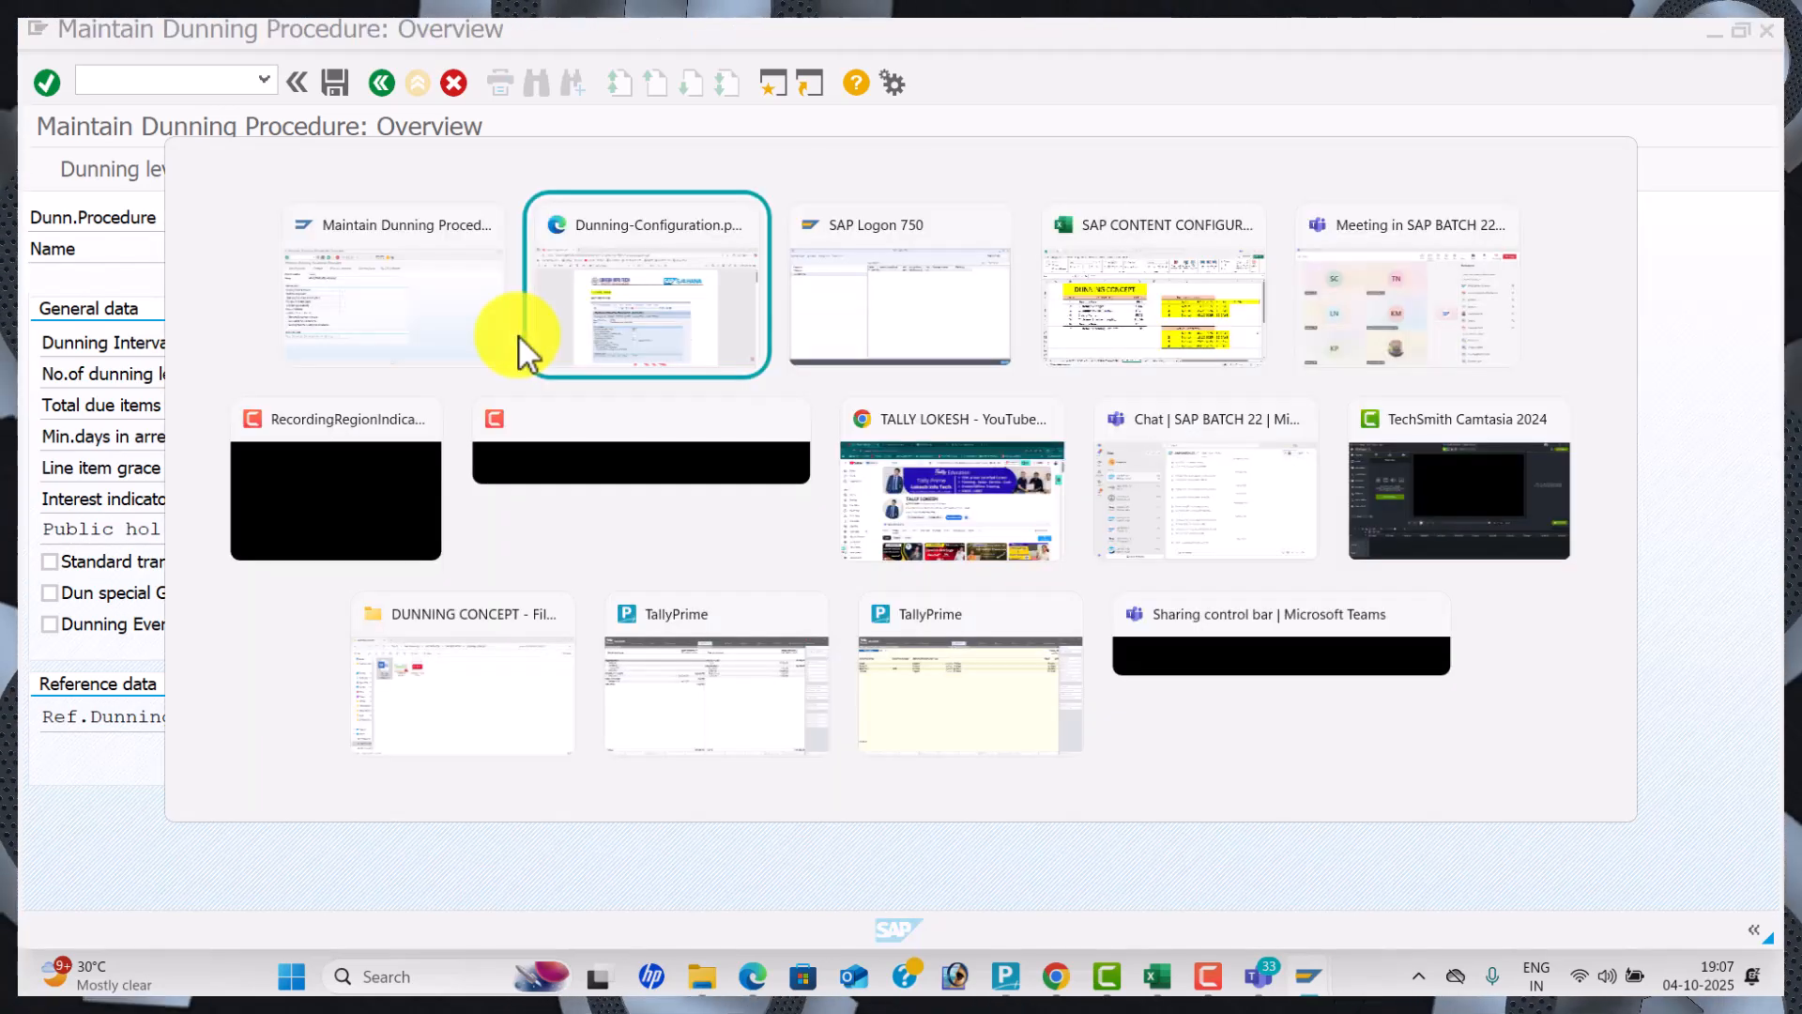
scroll(835, 554, "down", 3)
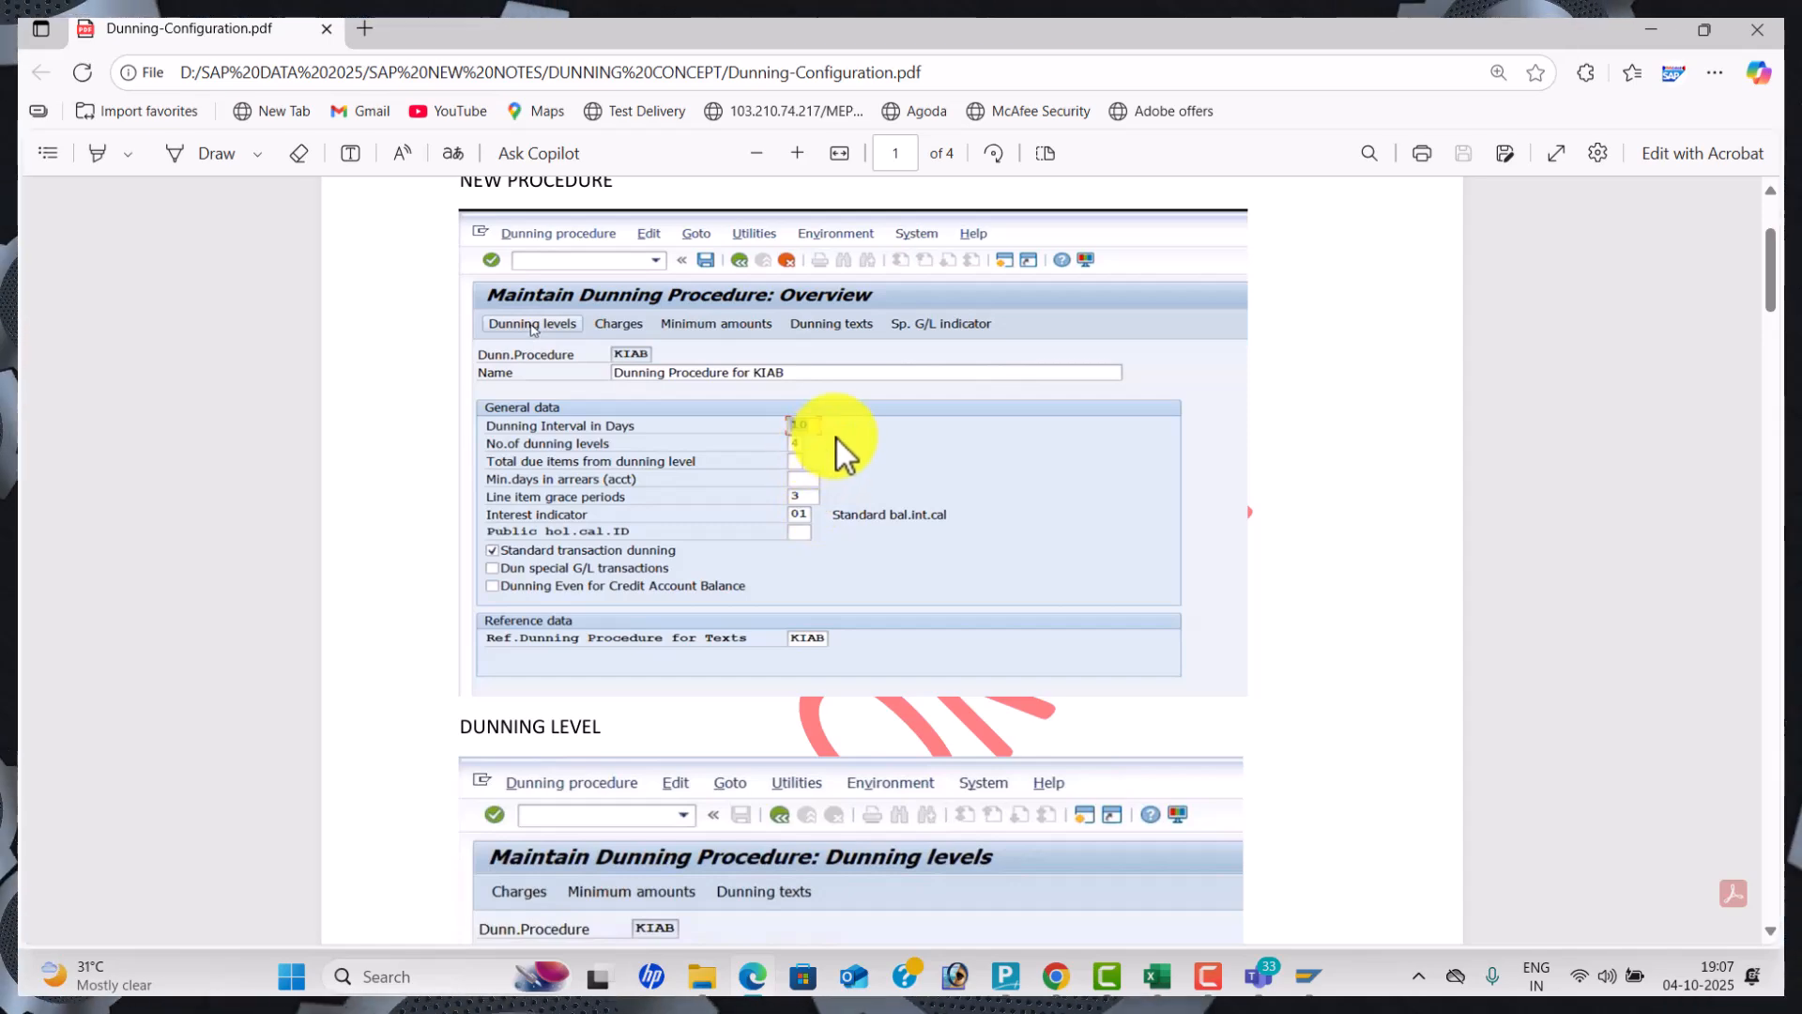
key("alt+Tab")
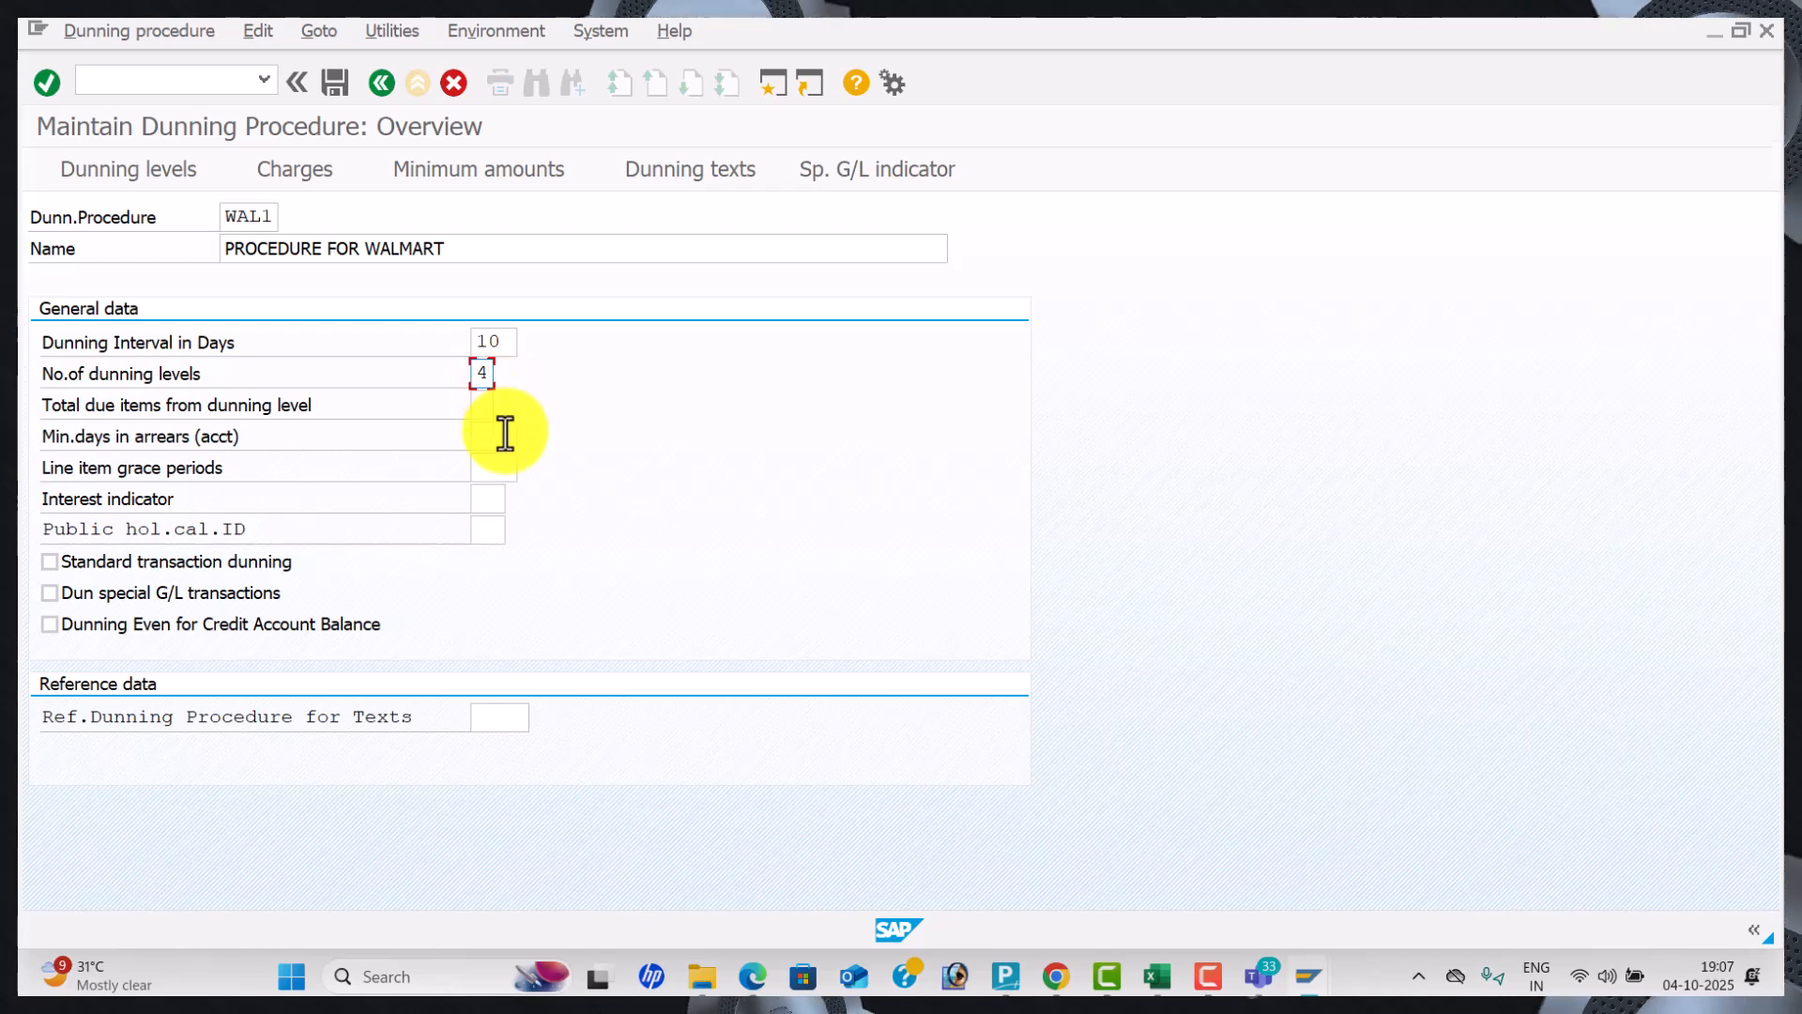
Check the remaining general data against the PDF and set the line item grace periods to 3.
key("alt+Tab")
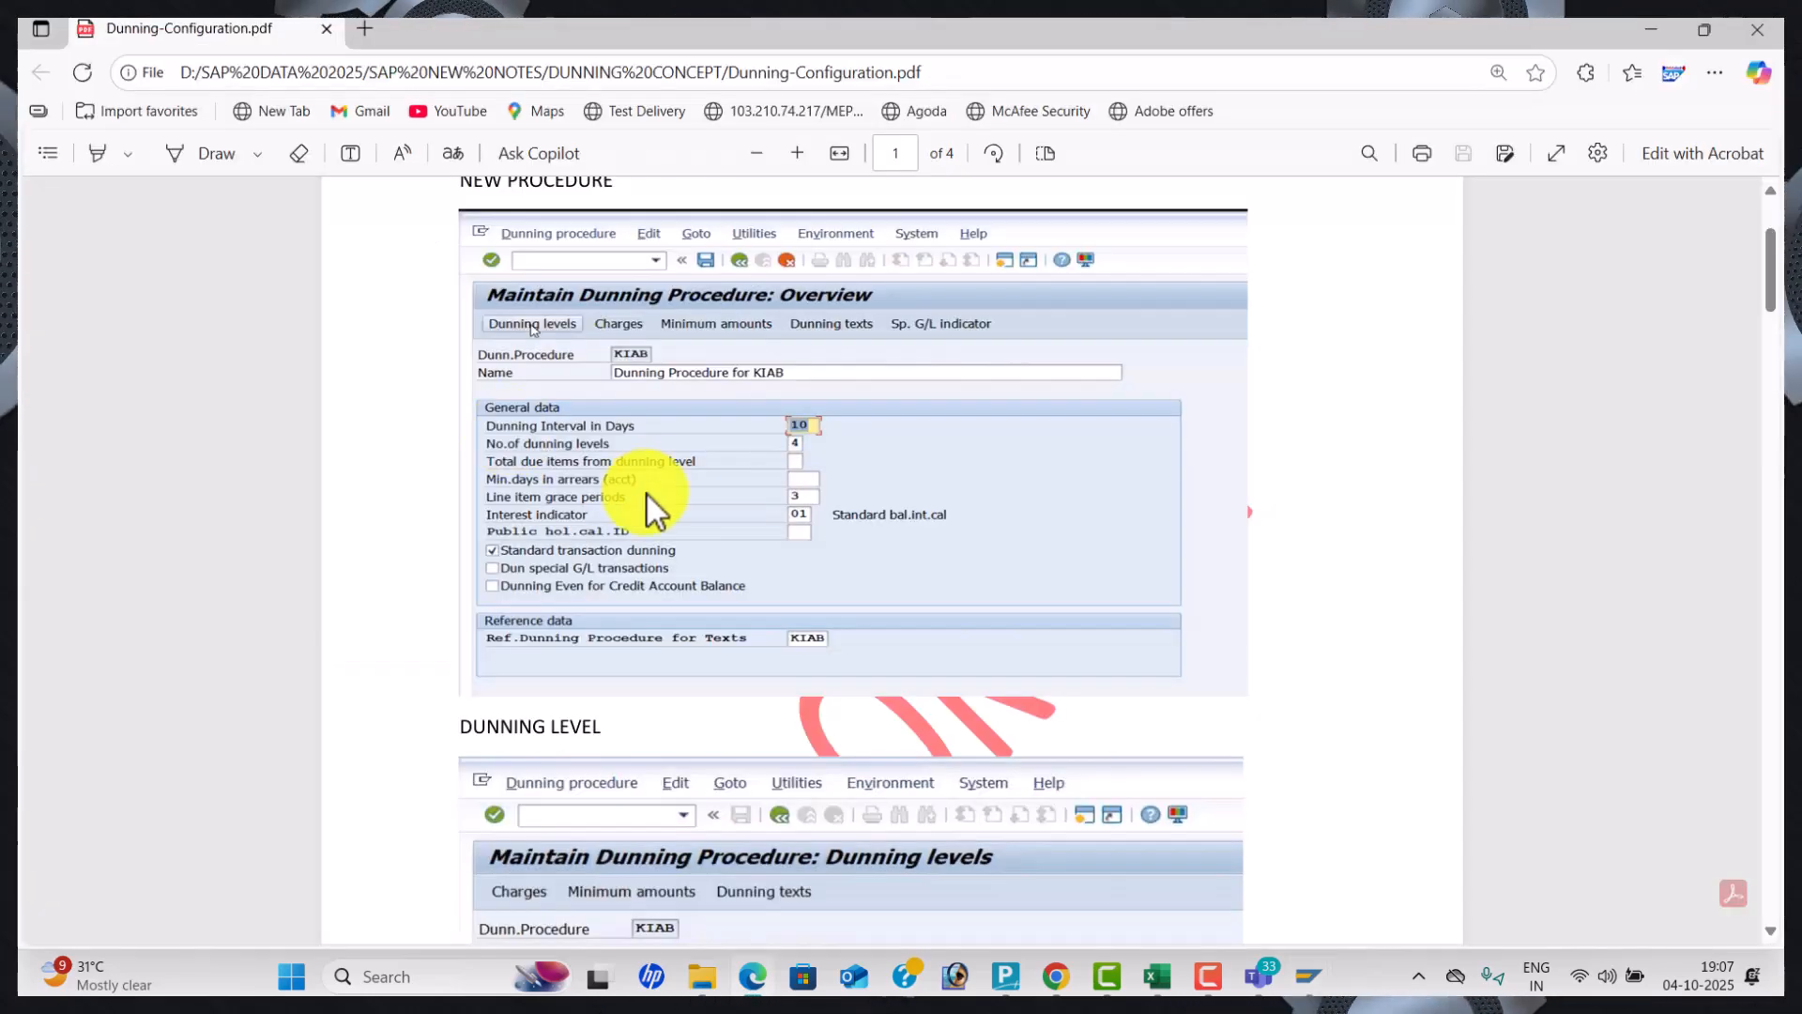
key("alt+Tab")
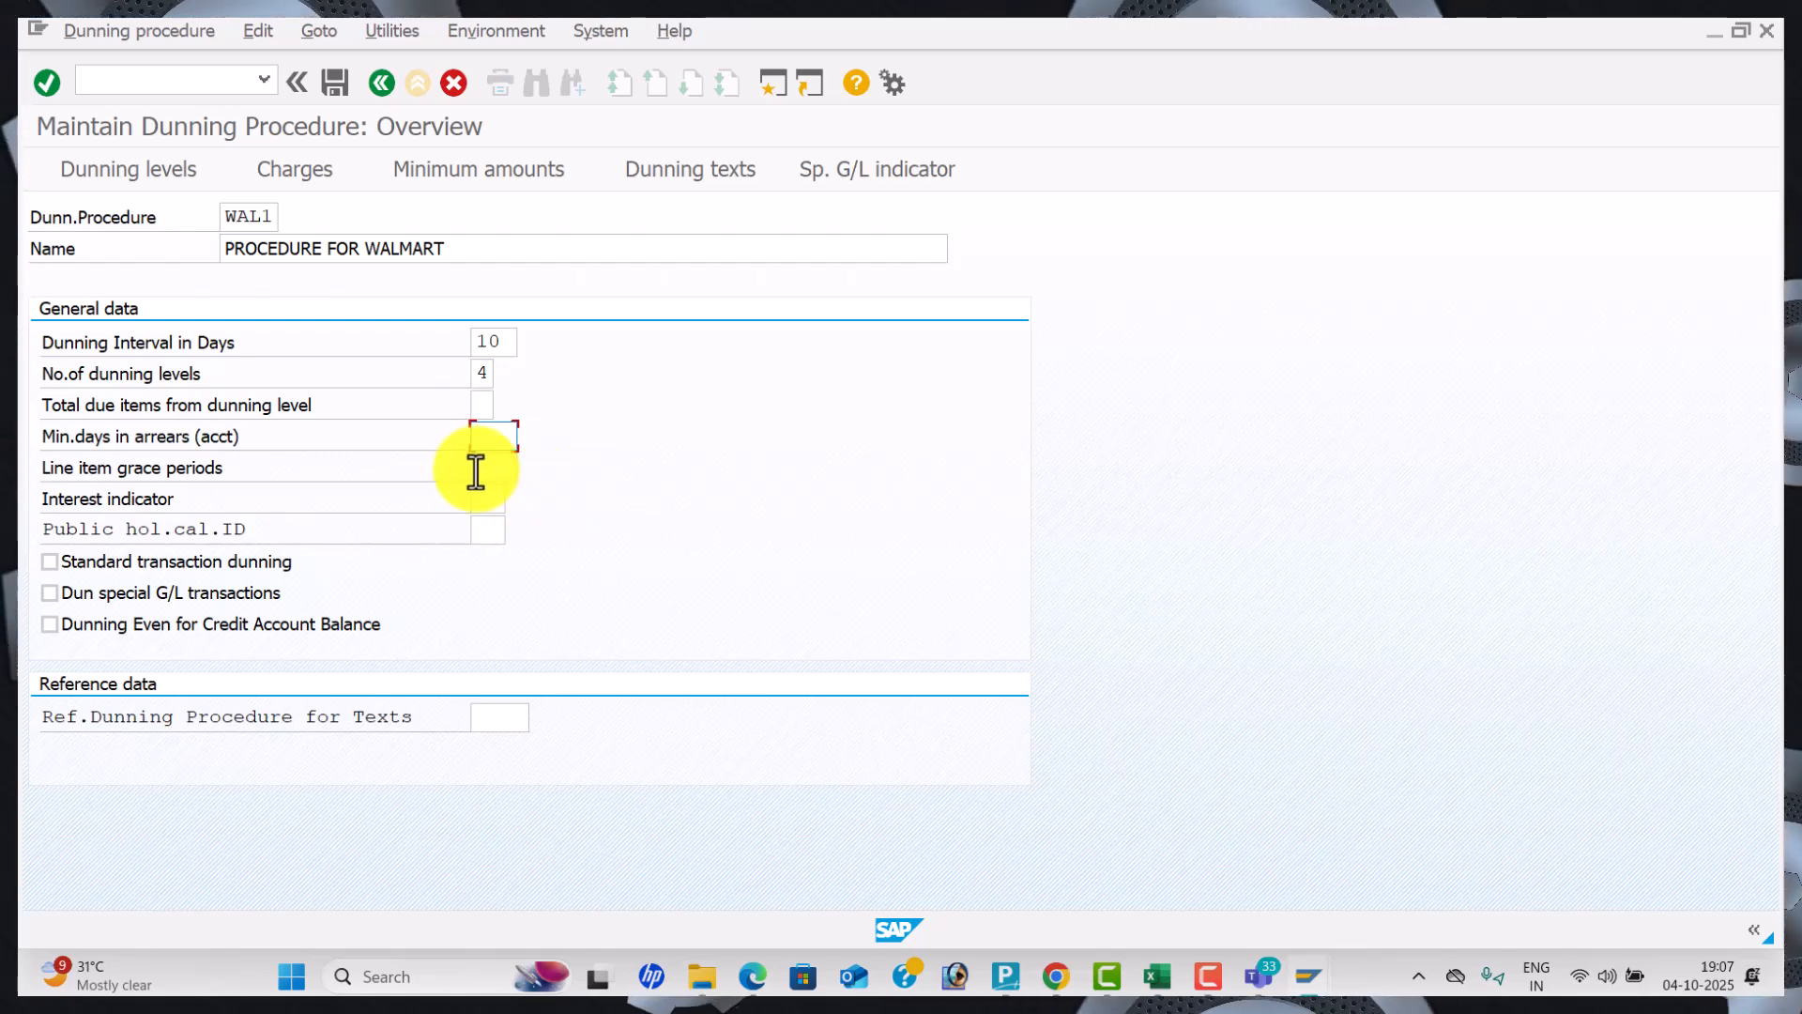
key("alt+Tab")
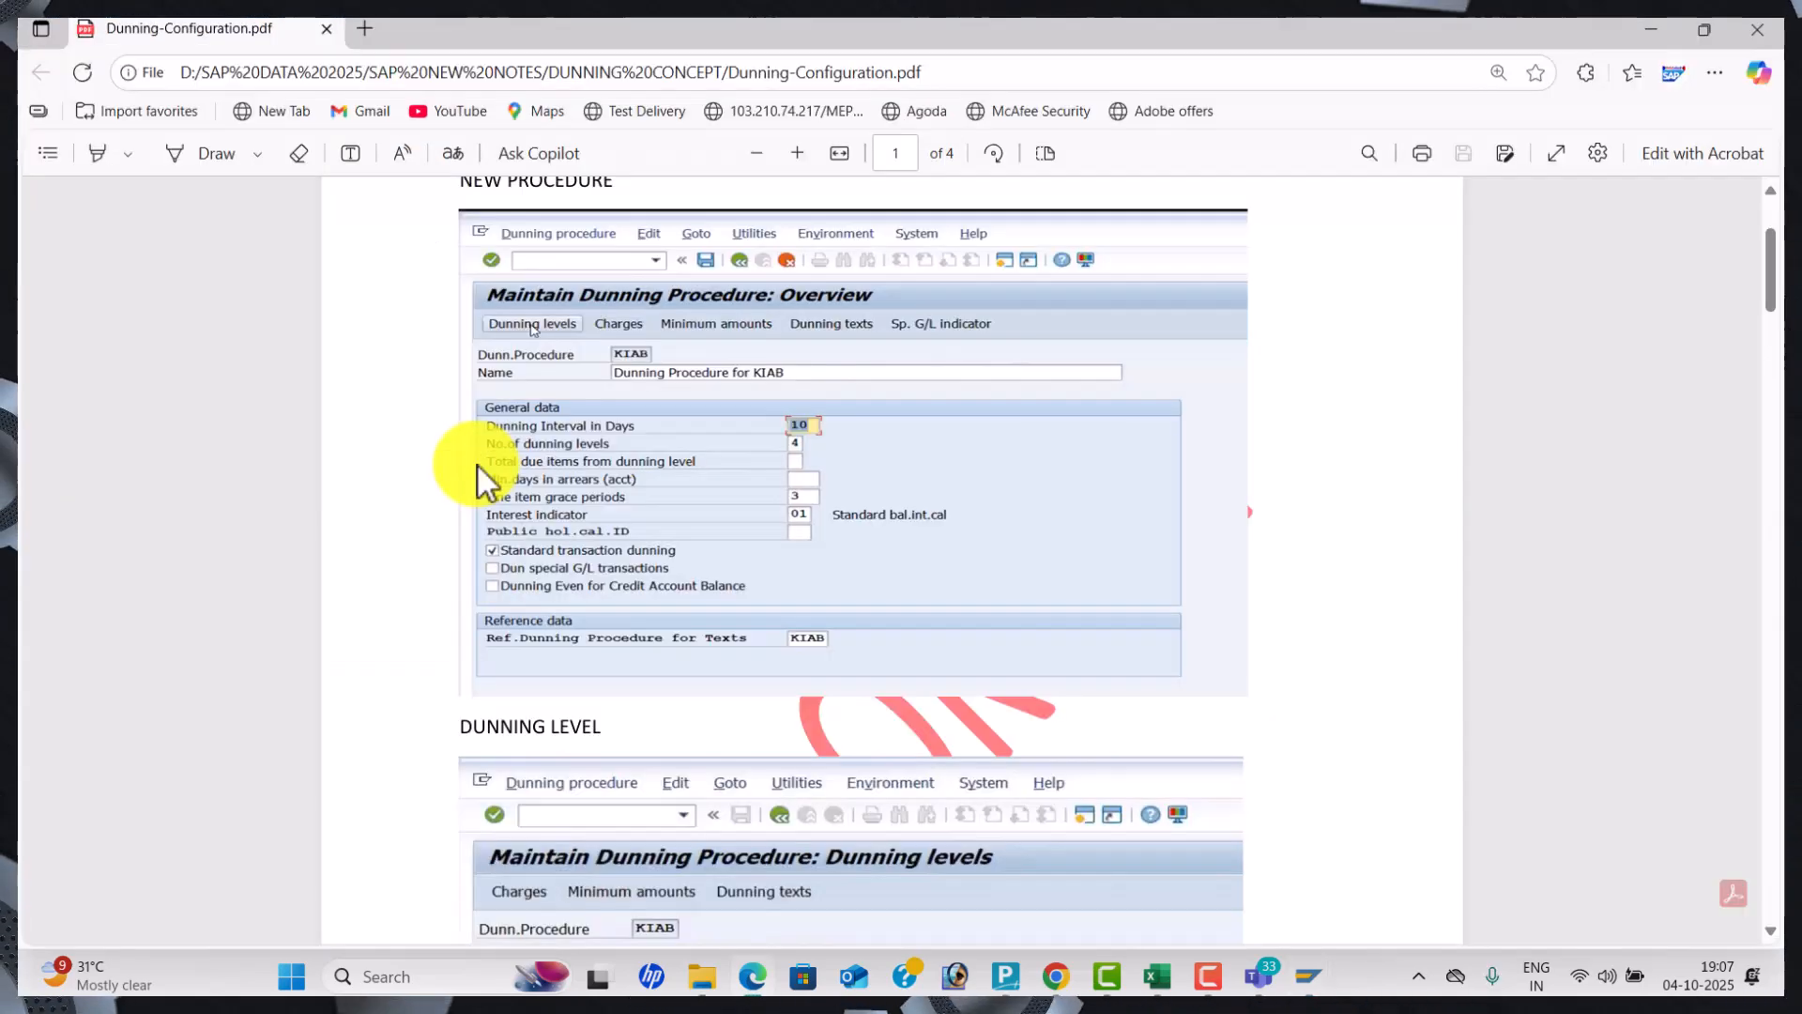
key("alt+Tab")
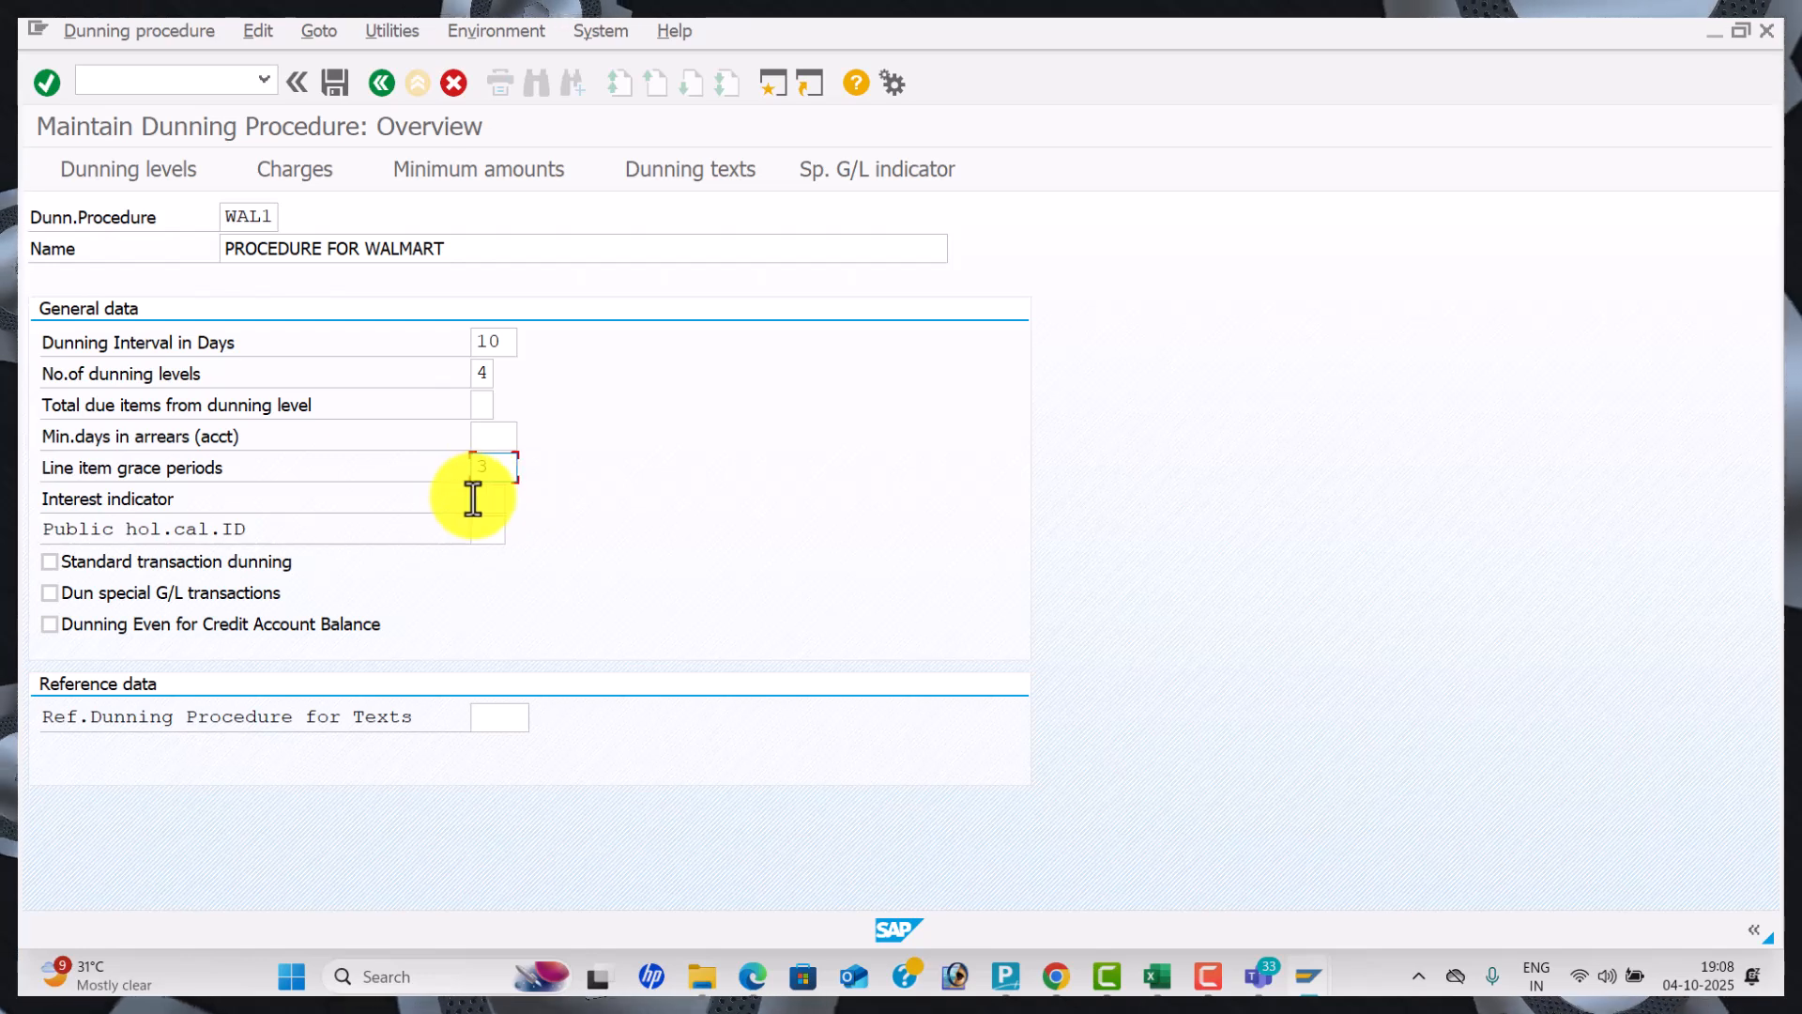
Set the interest indicator to 01 (Standard bal.int.cal), chosen from the complete list of possible values.
left_click(486, 503)
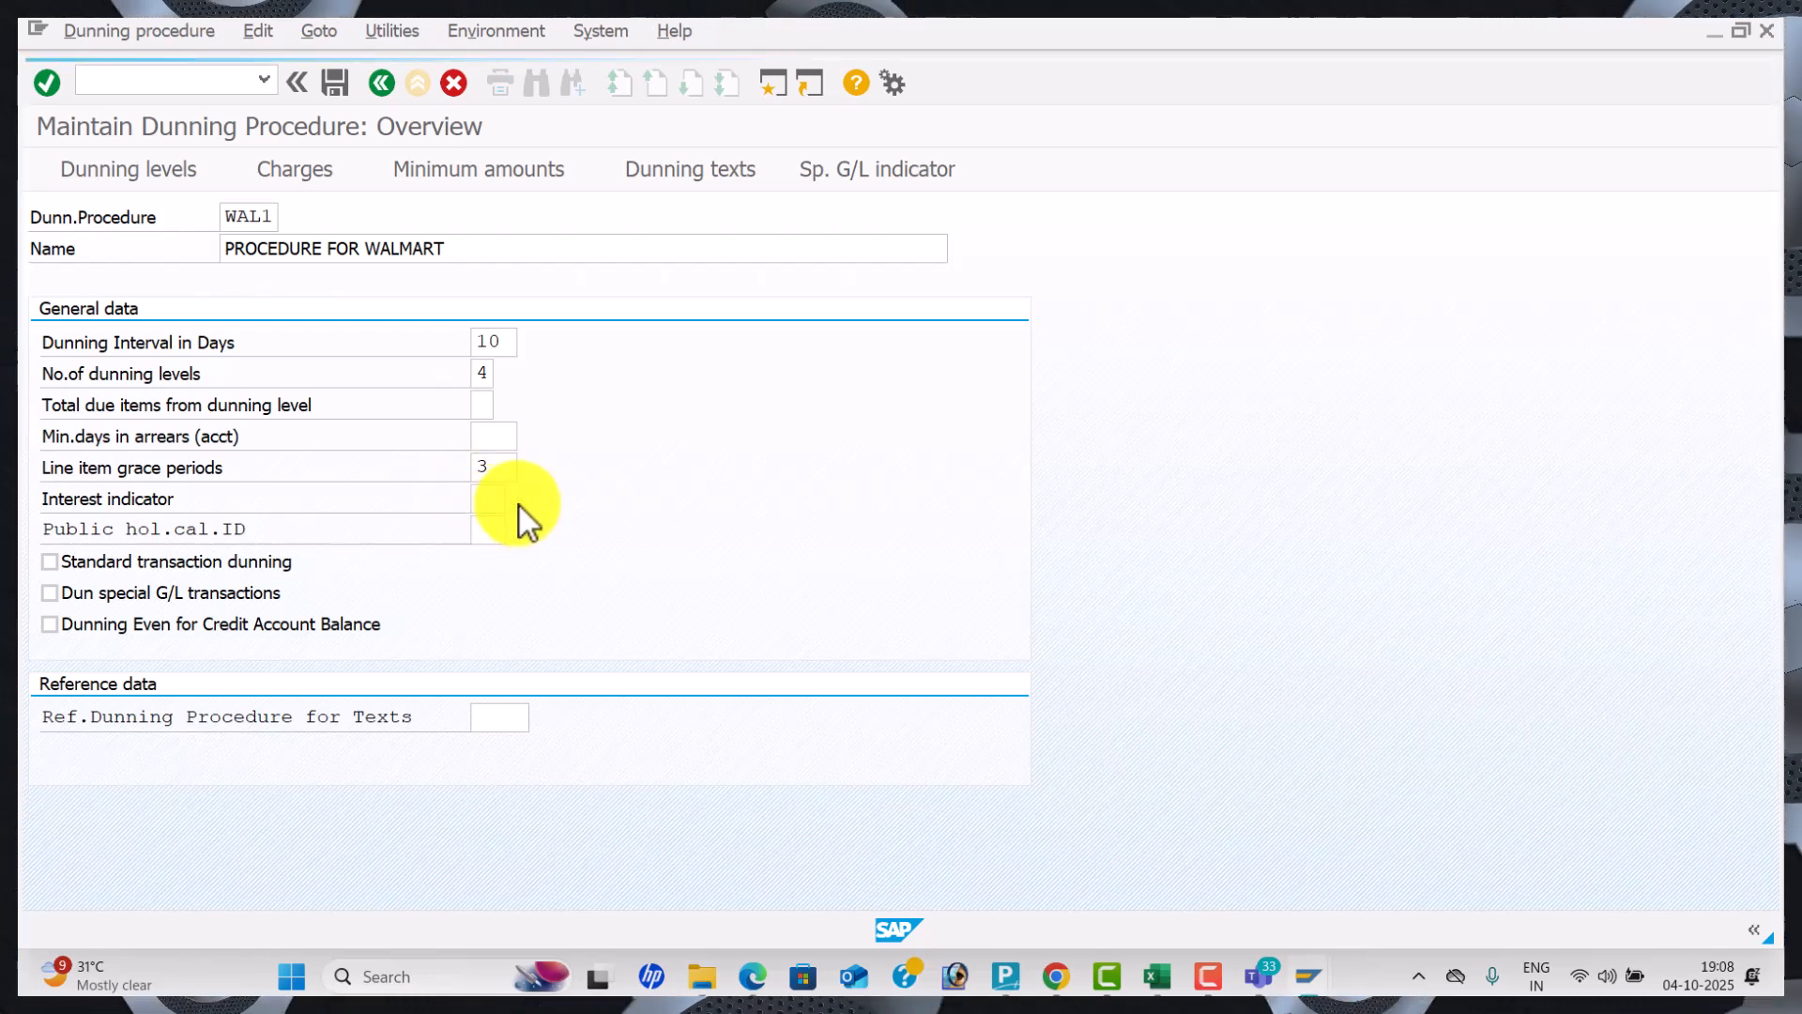
left_click(518, 500)
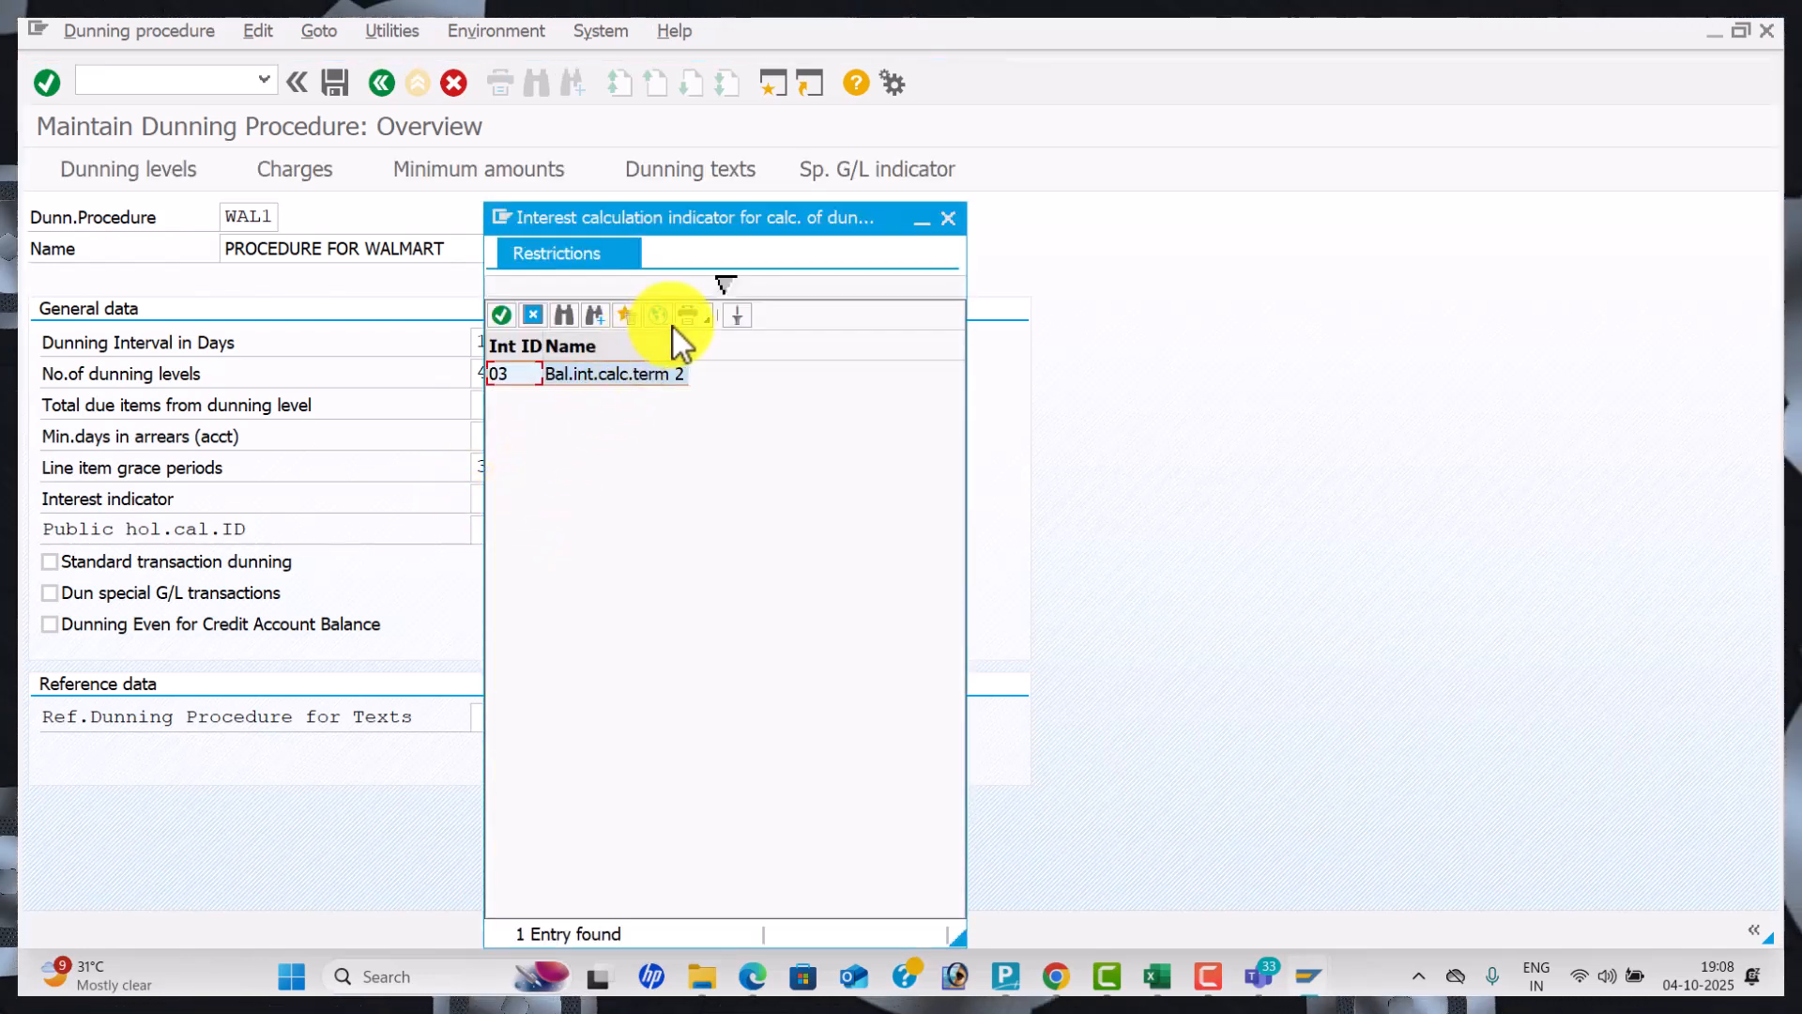
left_click(662, 317)
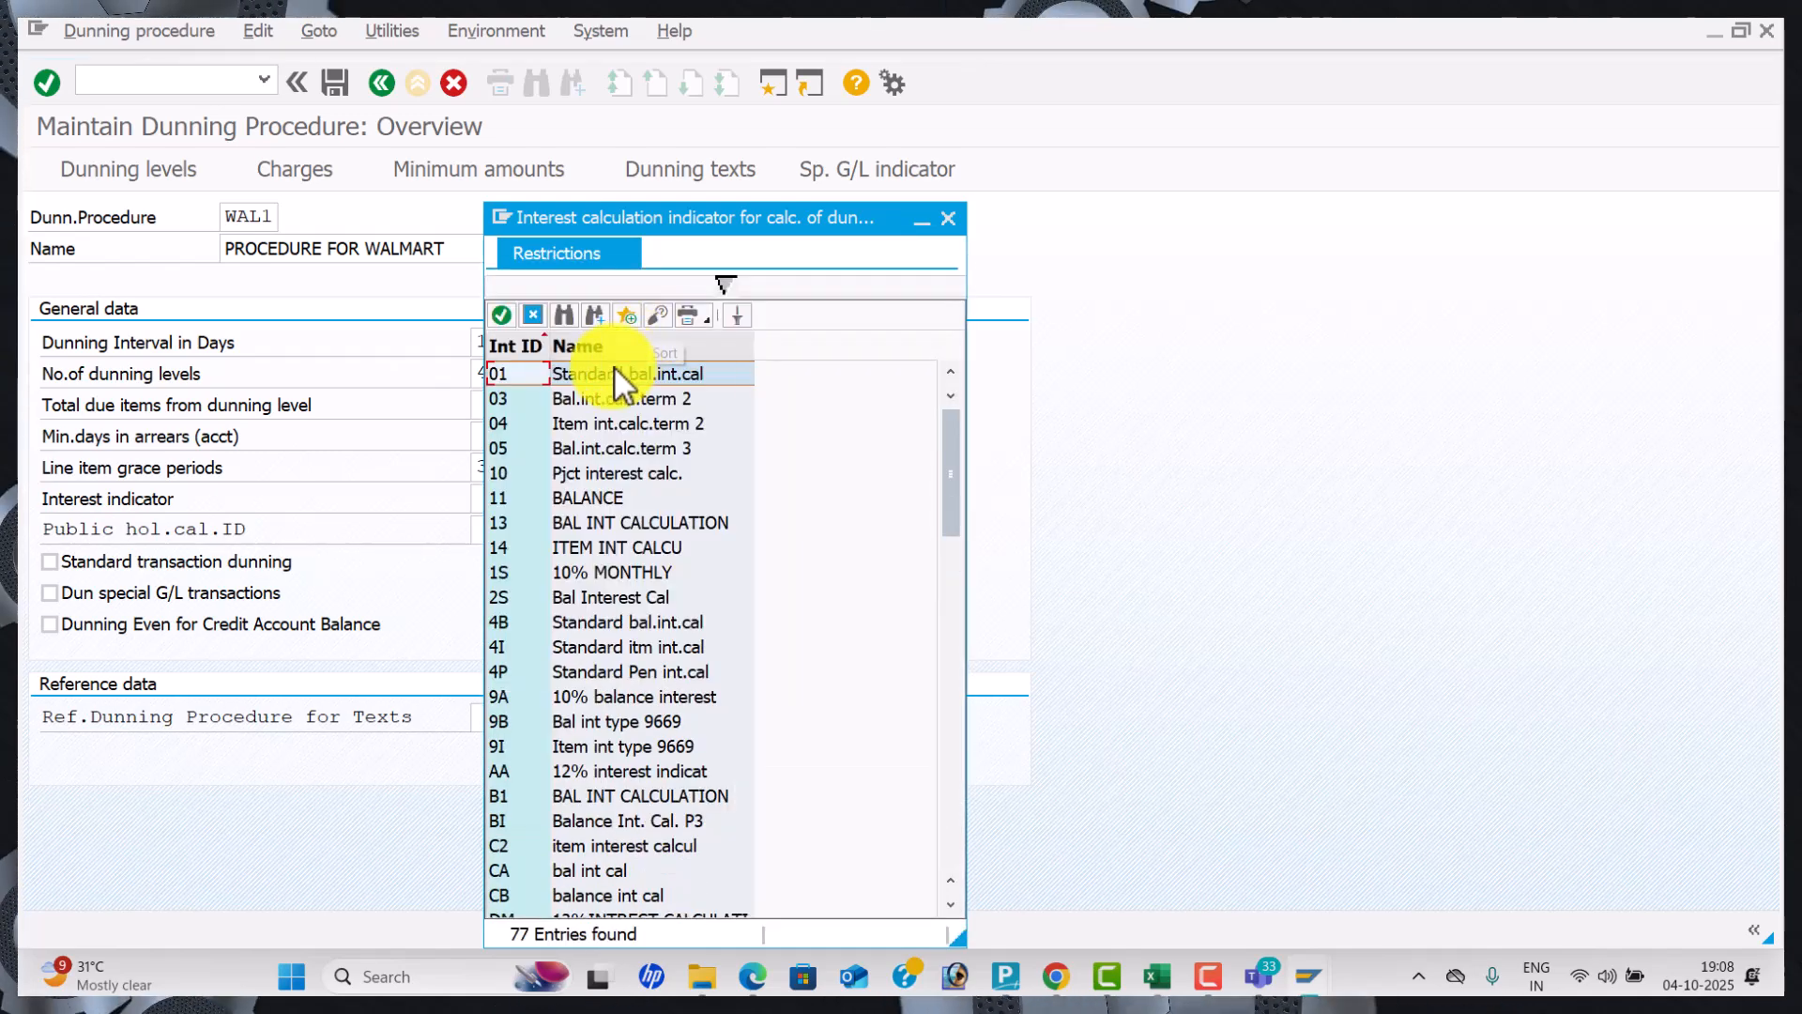
double_click(612, 375)
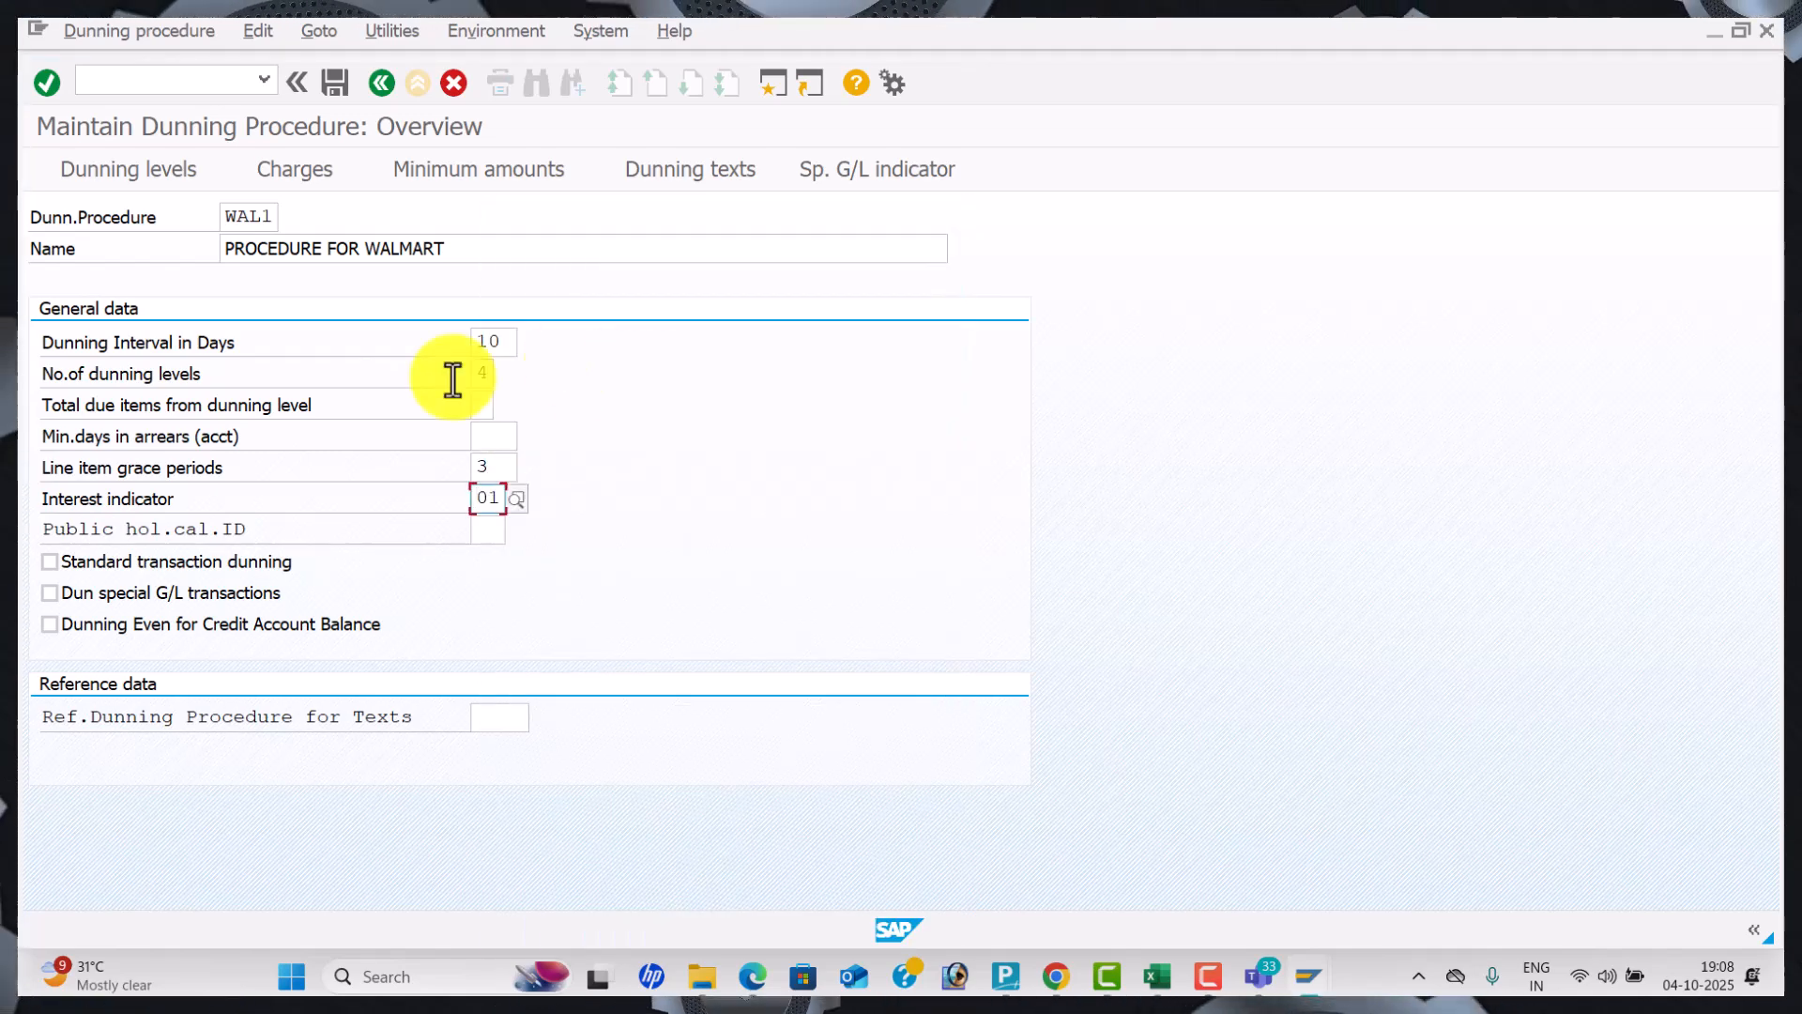
Enable standard transaction dunning and enter WAL1 as the reference dunning procedure for texts.
left_click(60, 562)
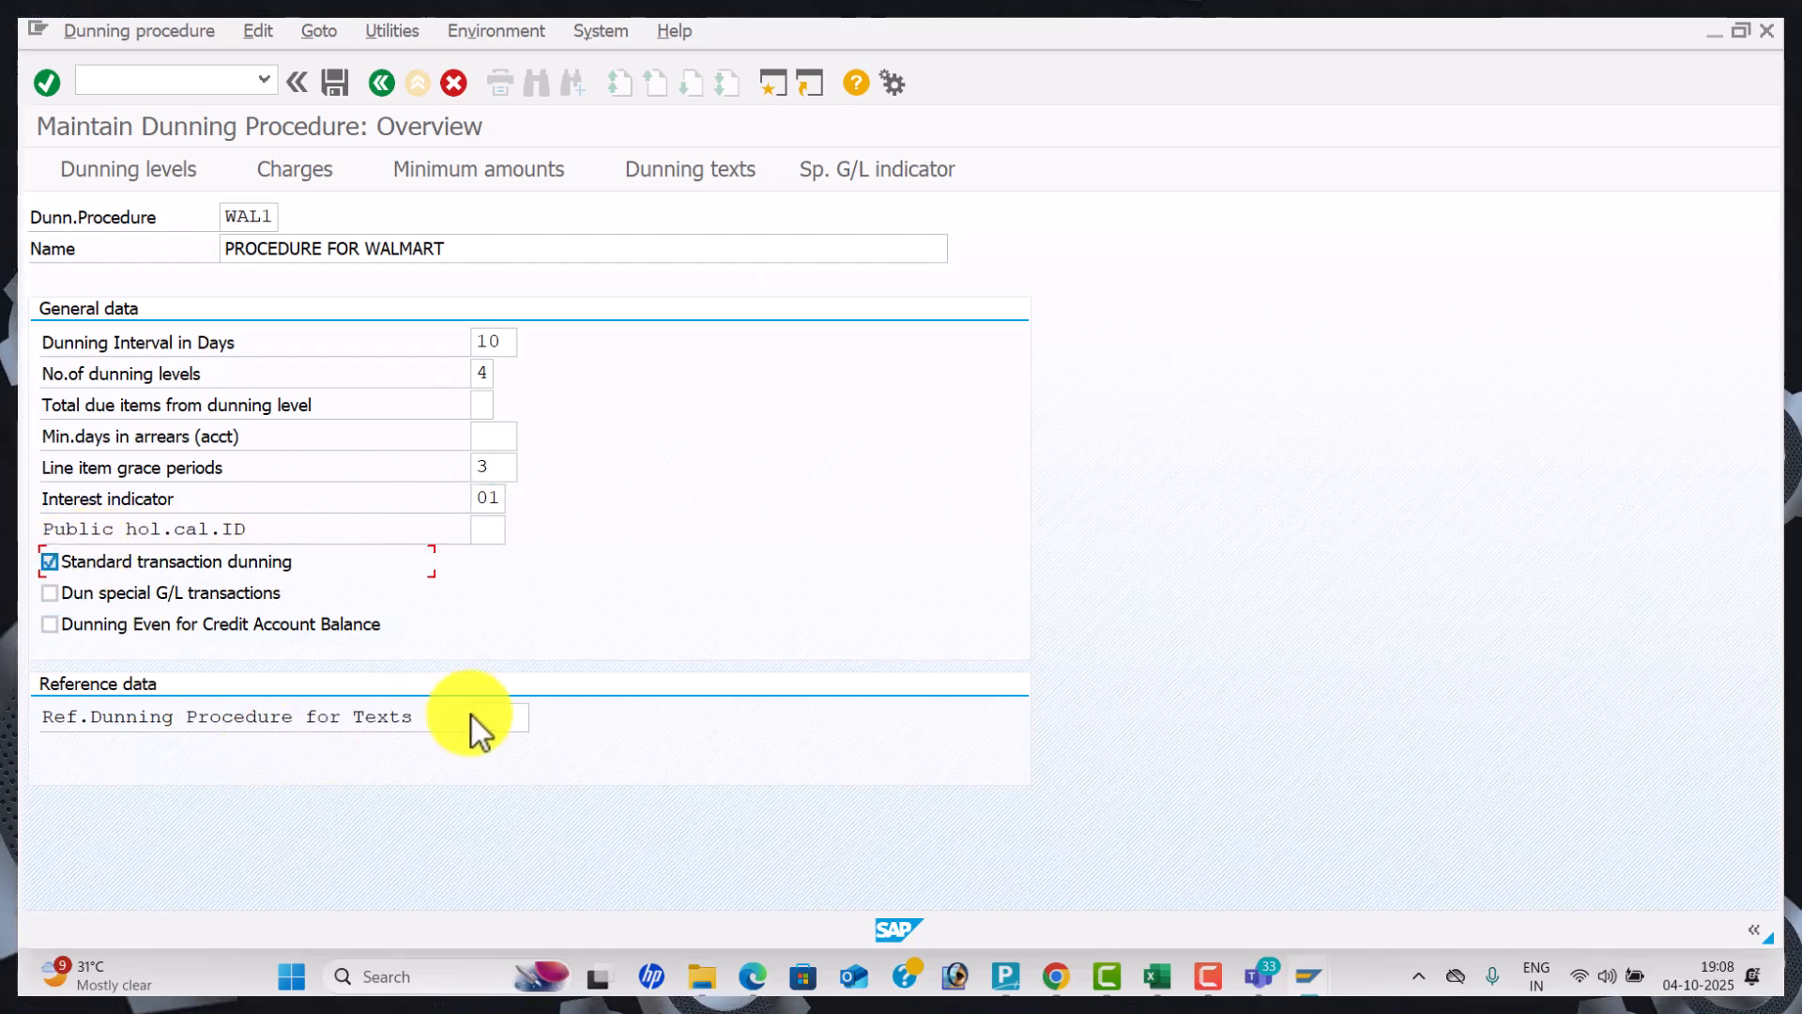
left_click(497, 718)
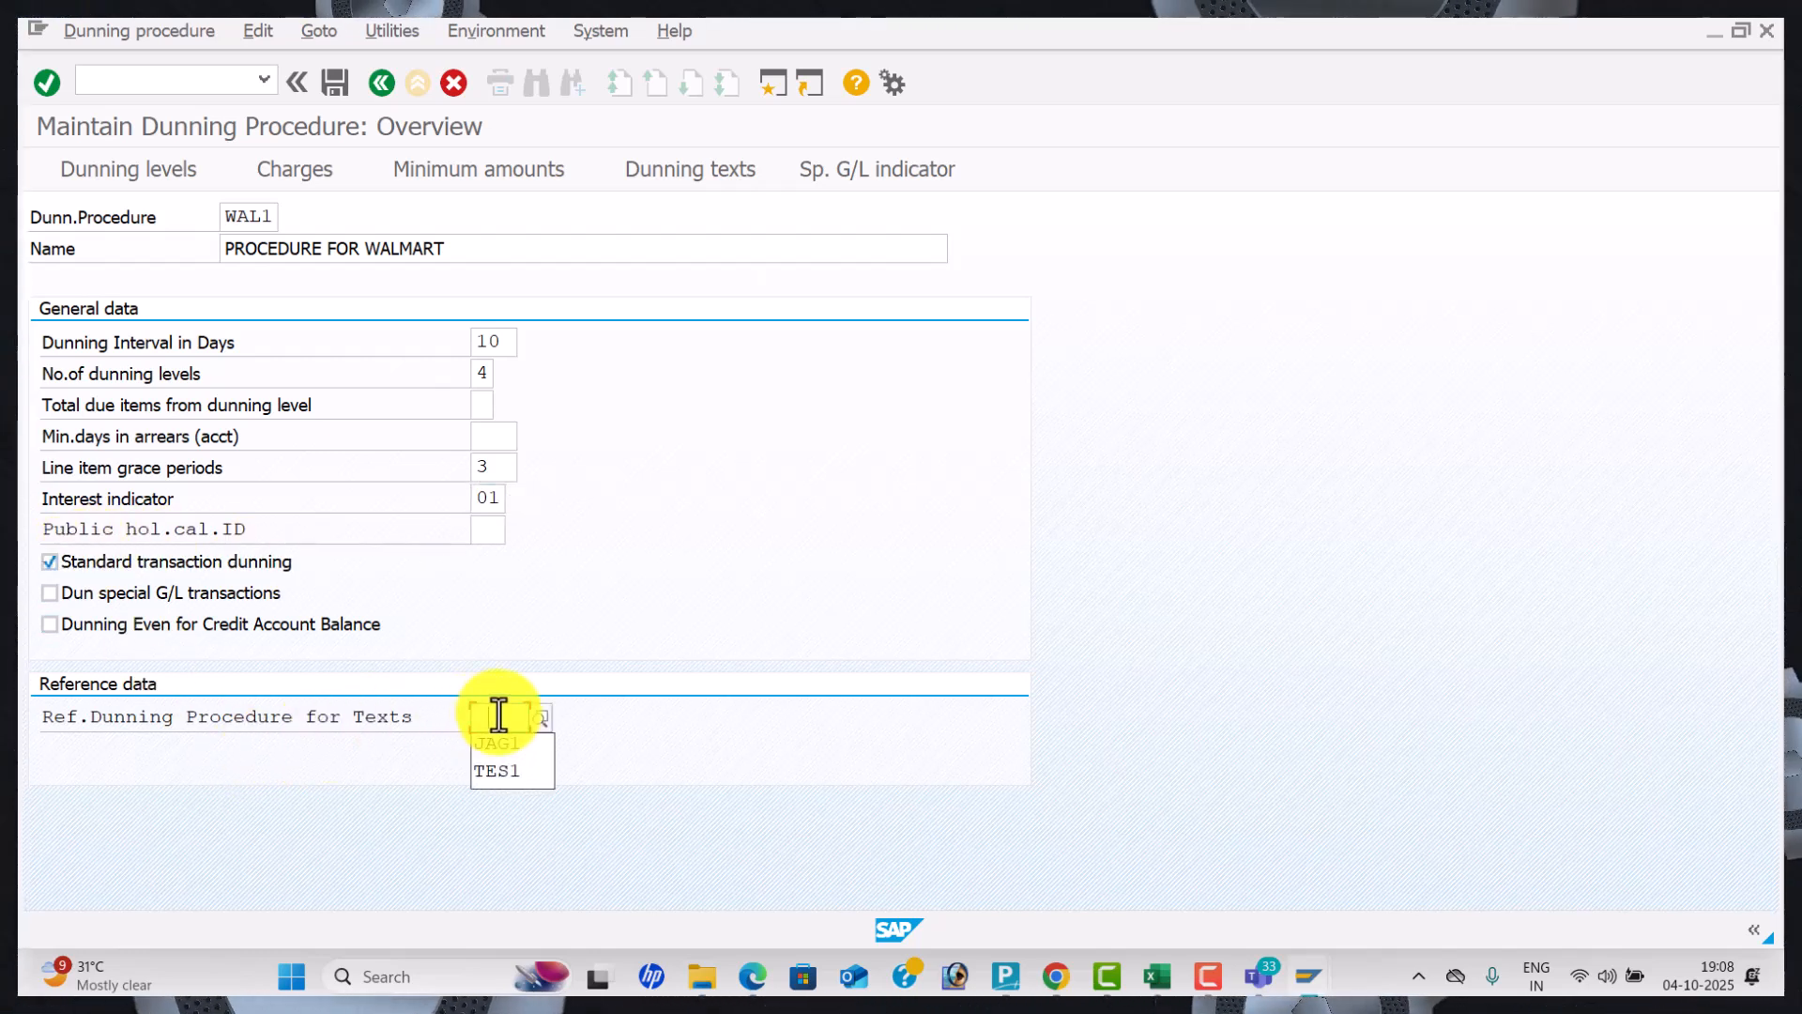
type("WAL1")
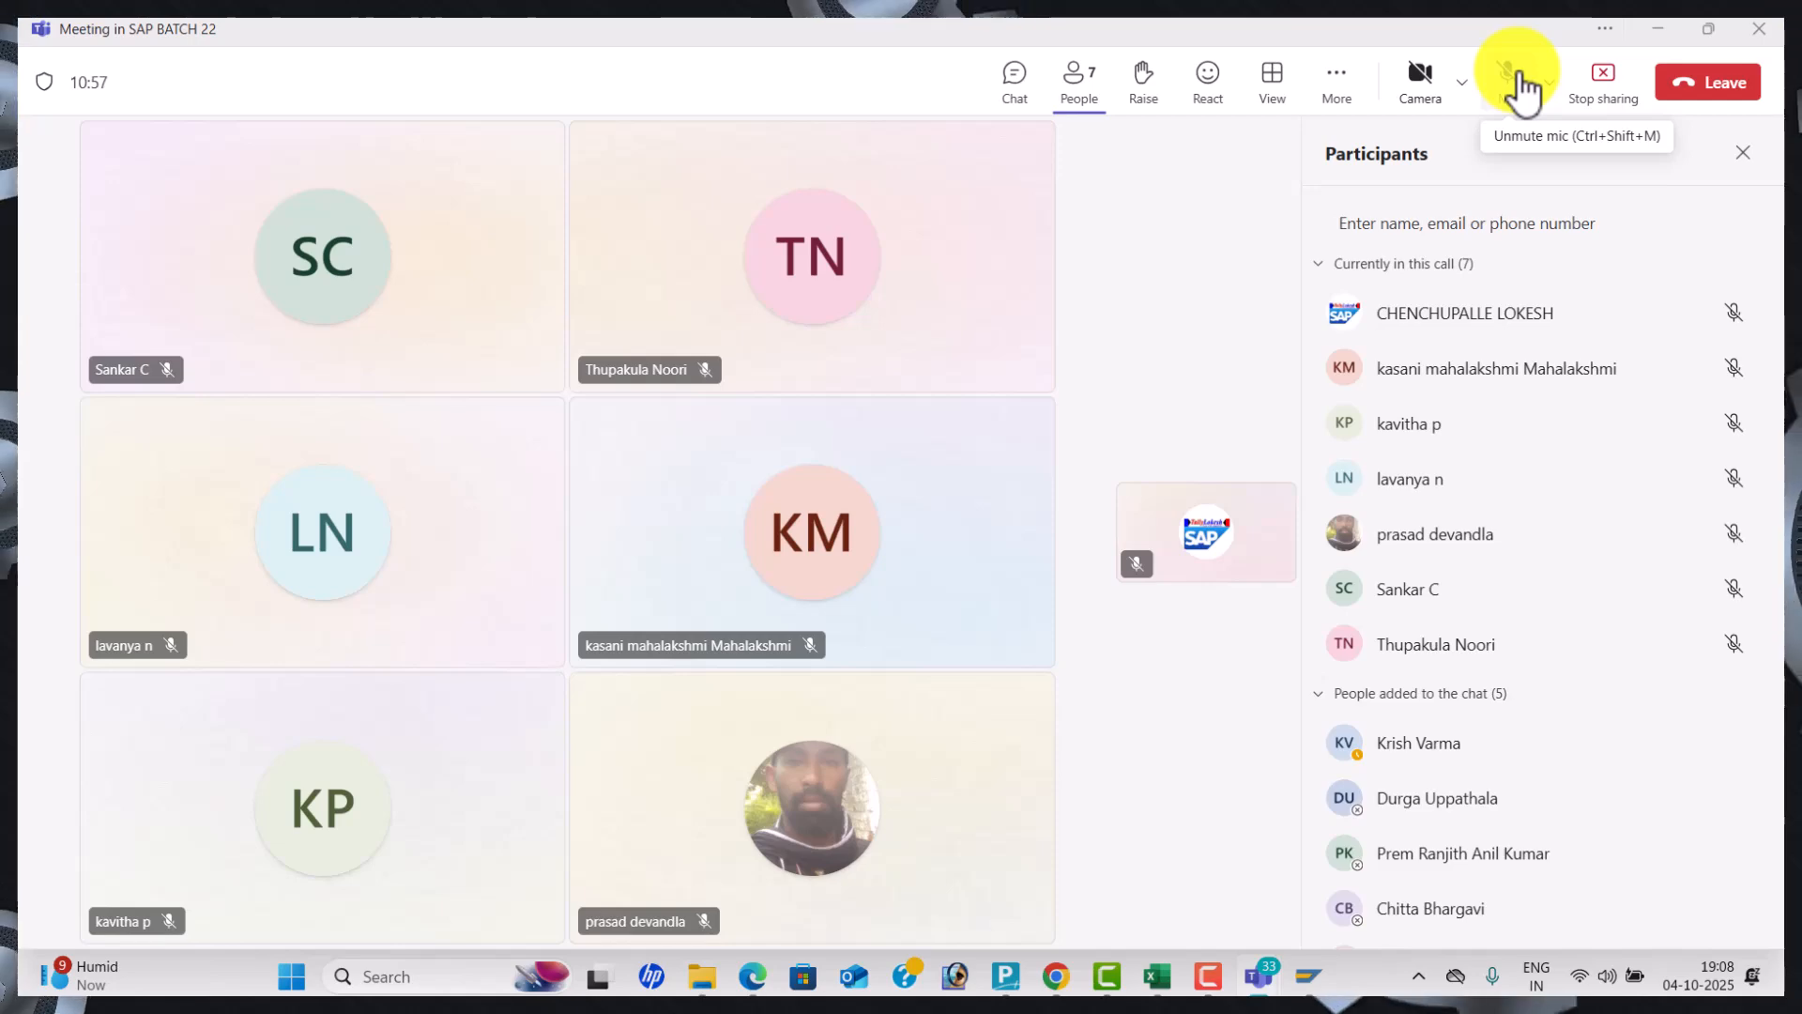
Unmute the microphone in the Teams meeting window.
left_click(1532, 85)
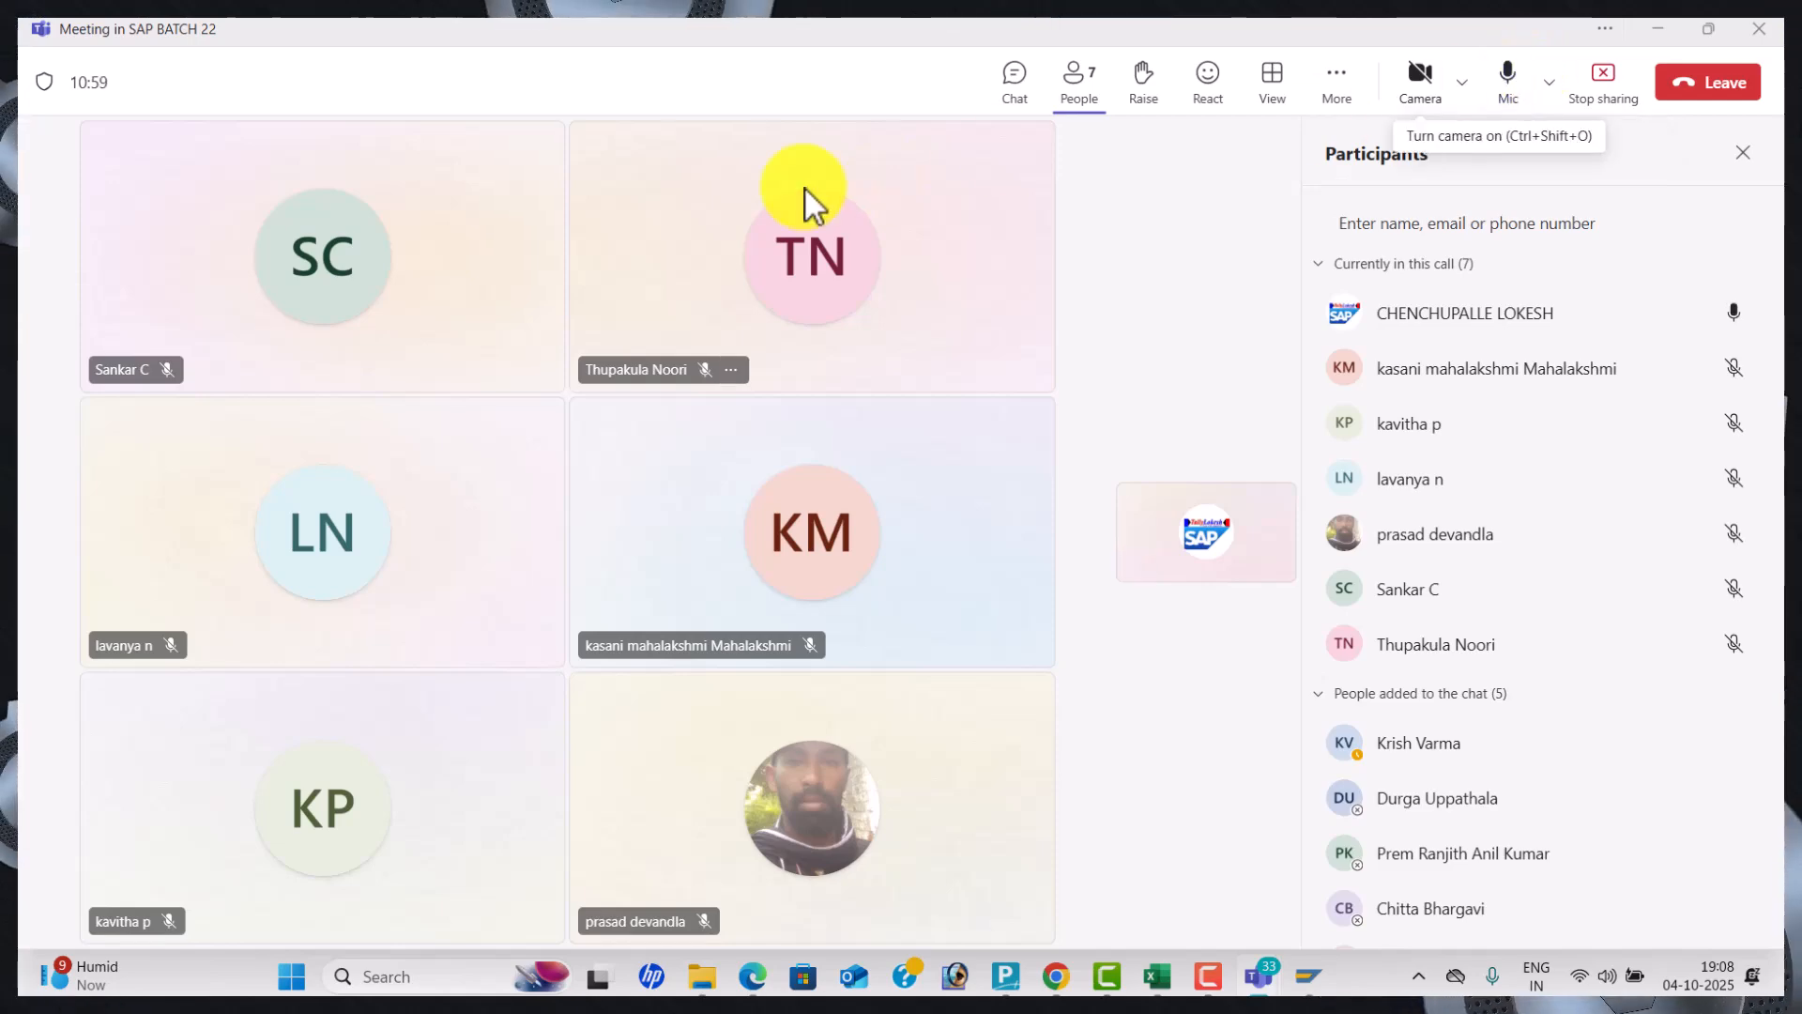
Return to SAP, confirm the WAL1 overview entries, and review the dunning level settings in the dunning configuration PDF.
key("alt+Tab")
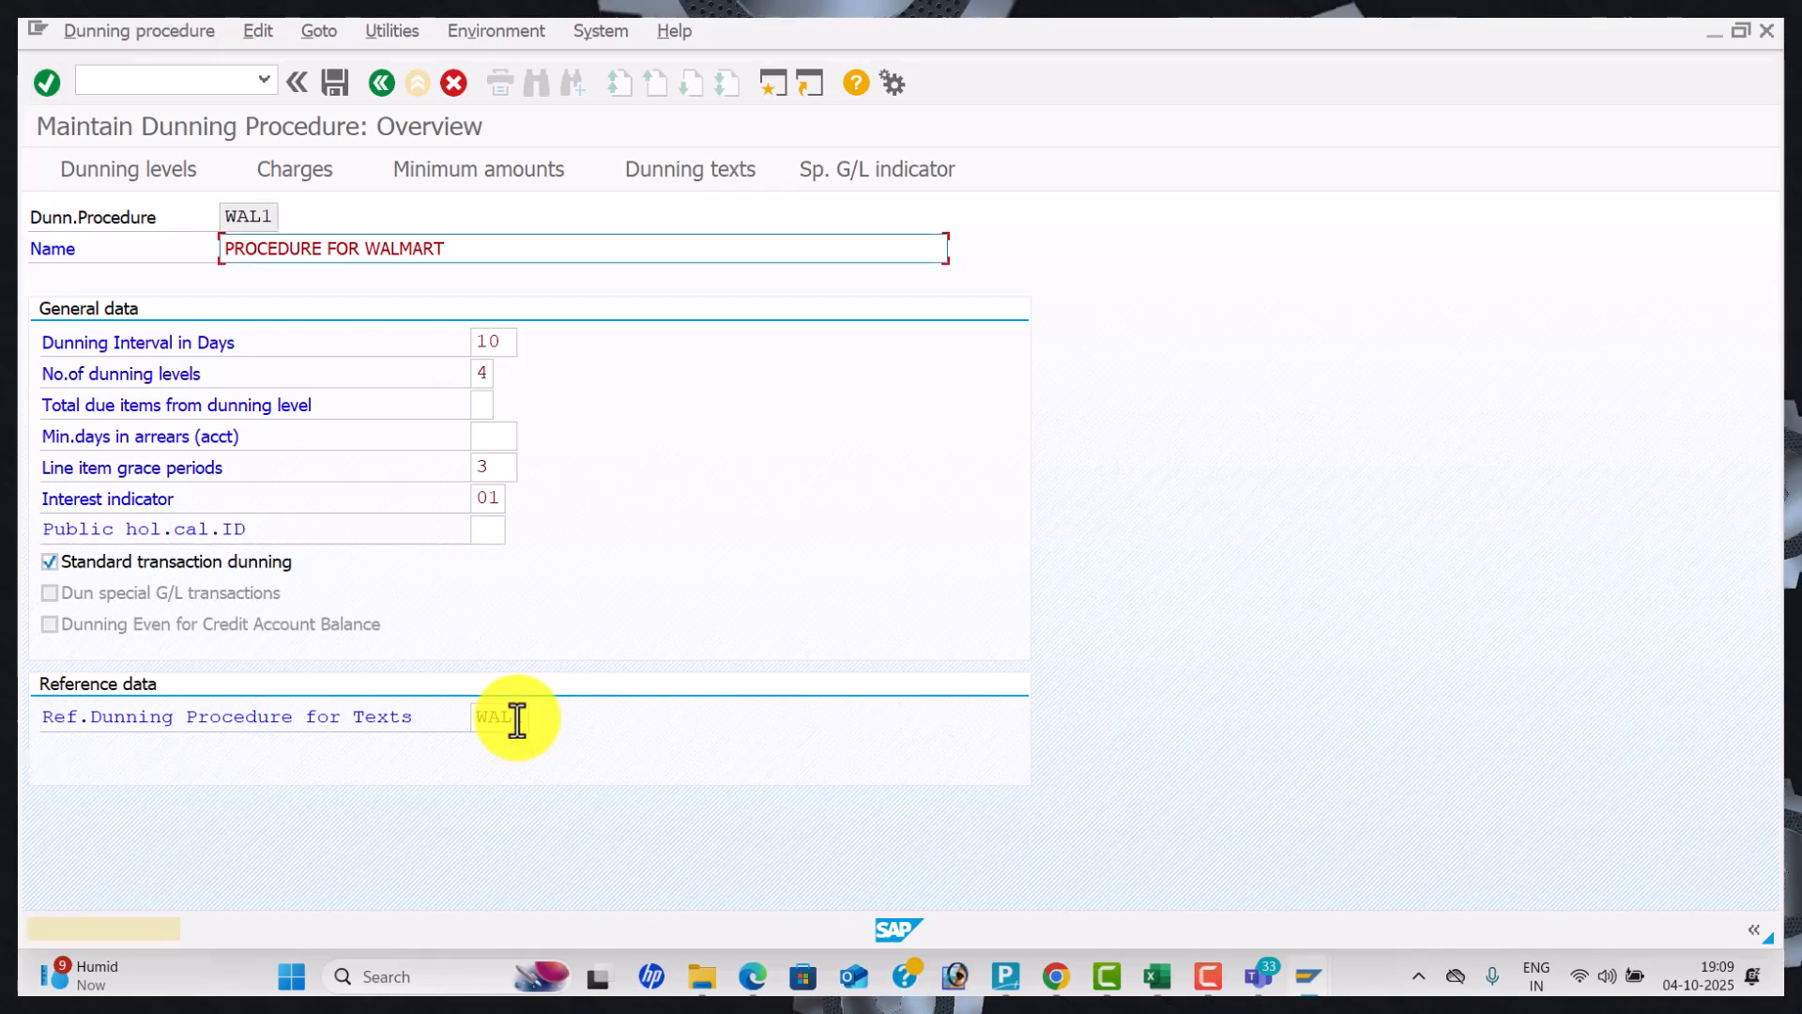
key("Return")
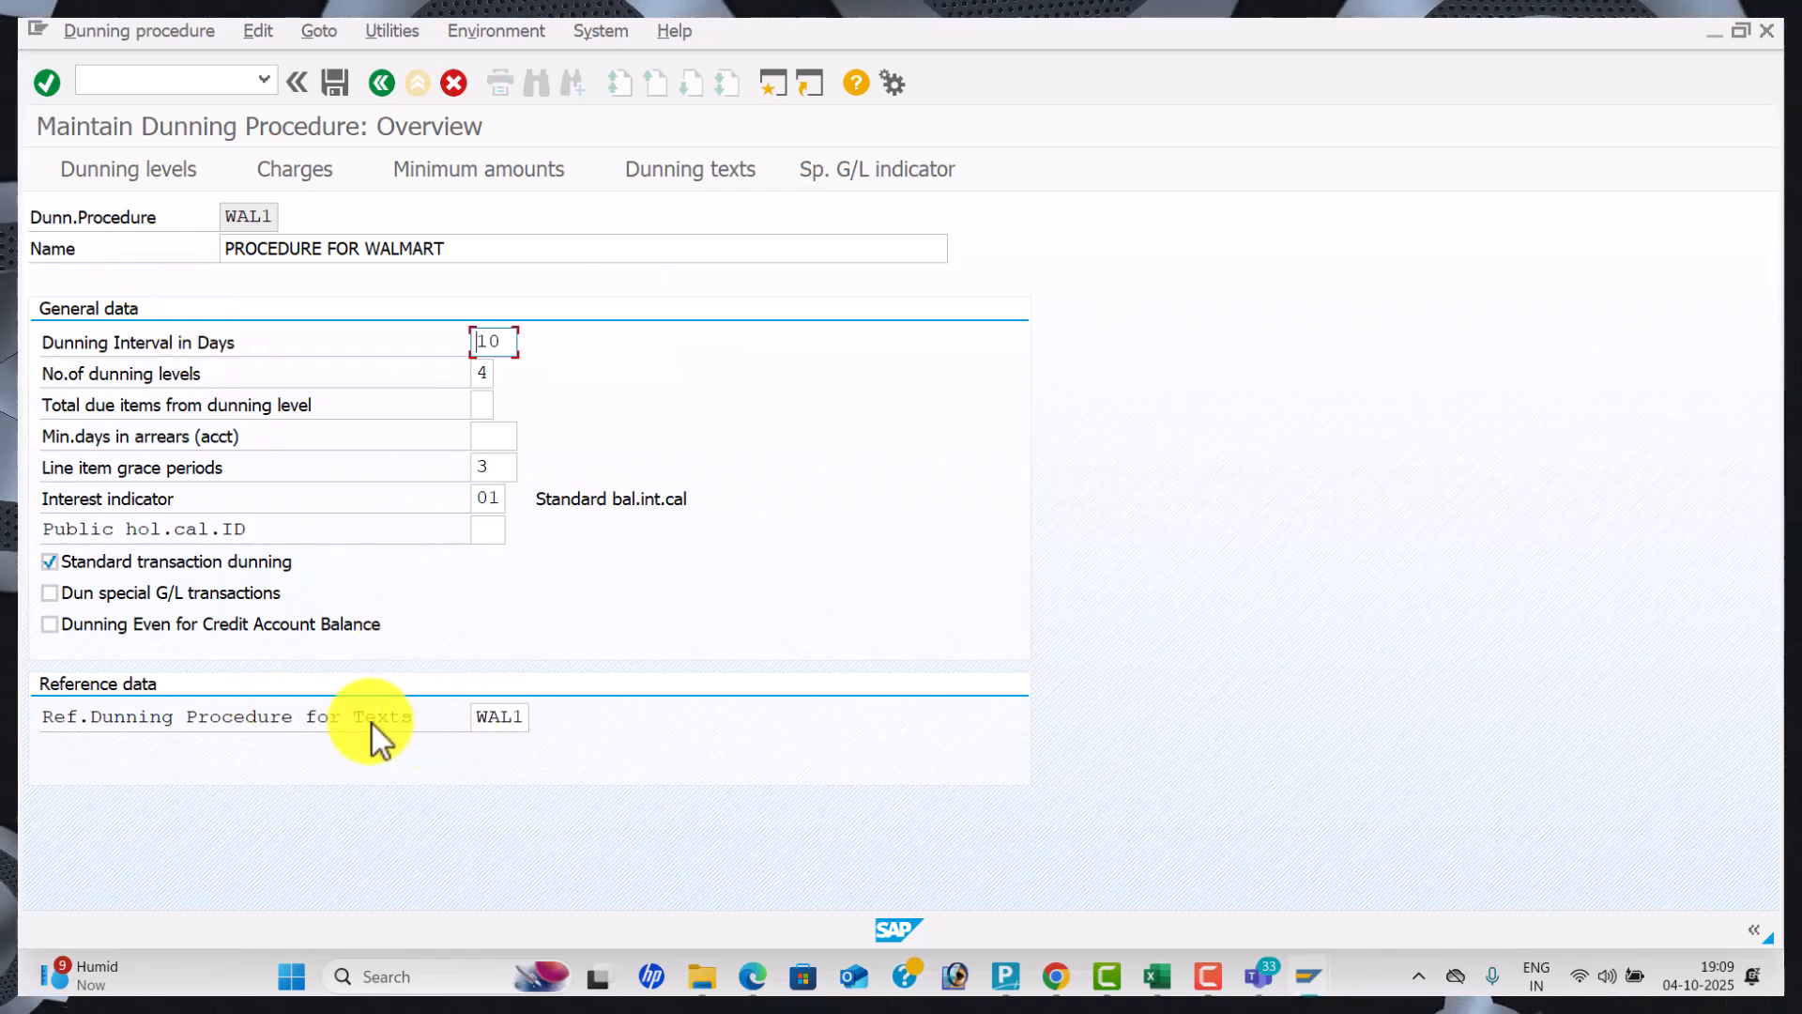
key("alt+Tab")
key("Tab")
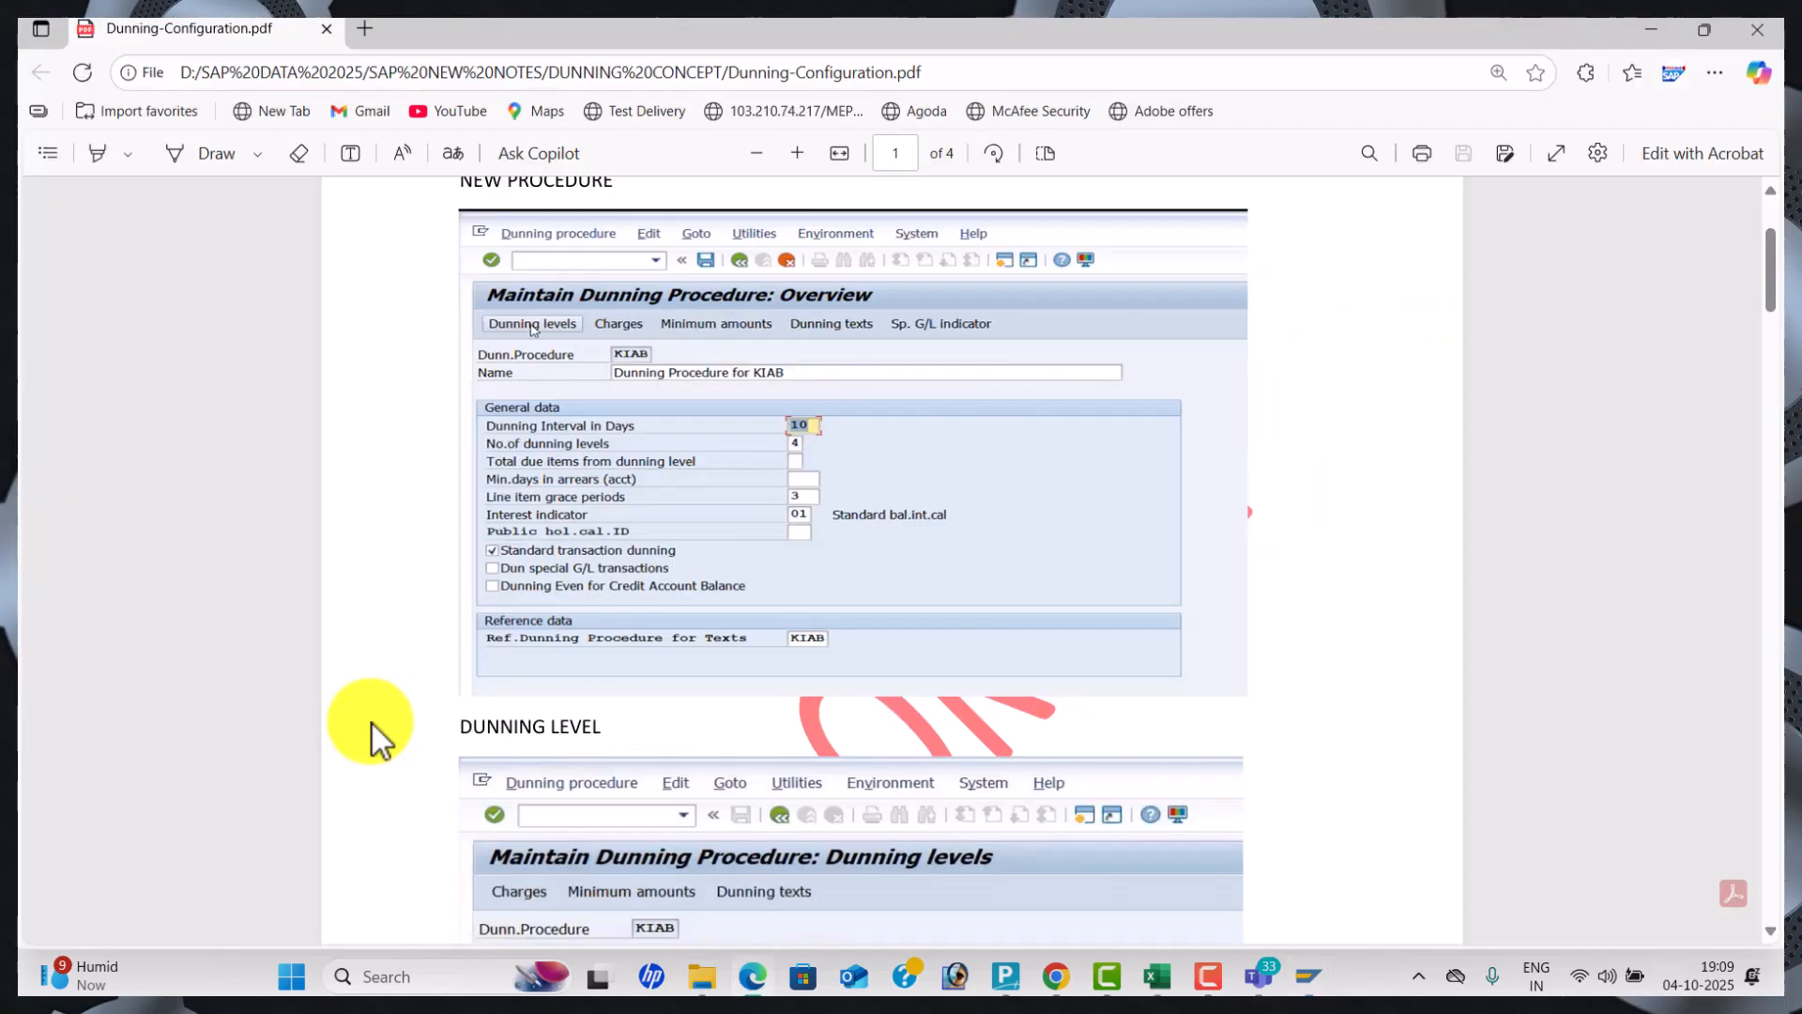
scroll(372, 730, "down", 5)
scroll(516, 639, "up", 1)
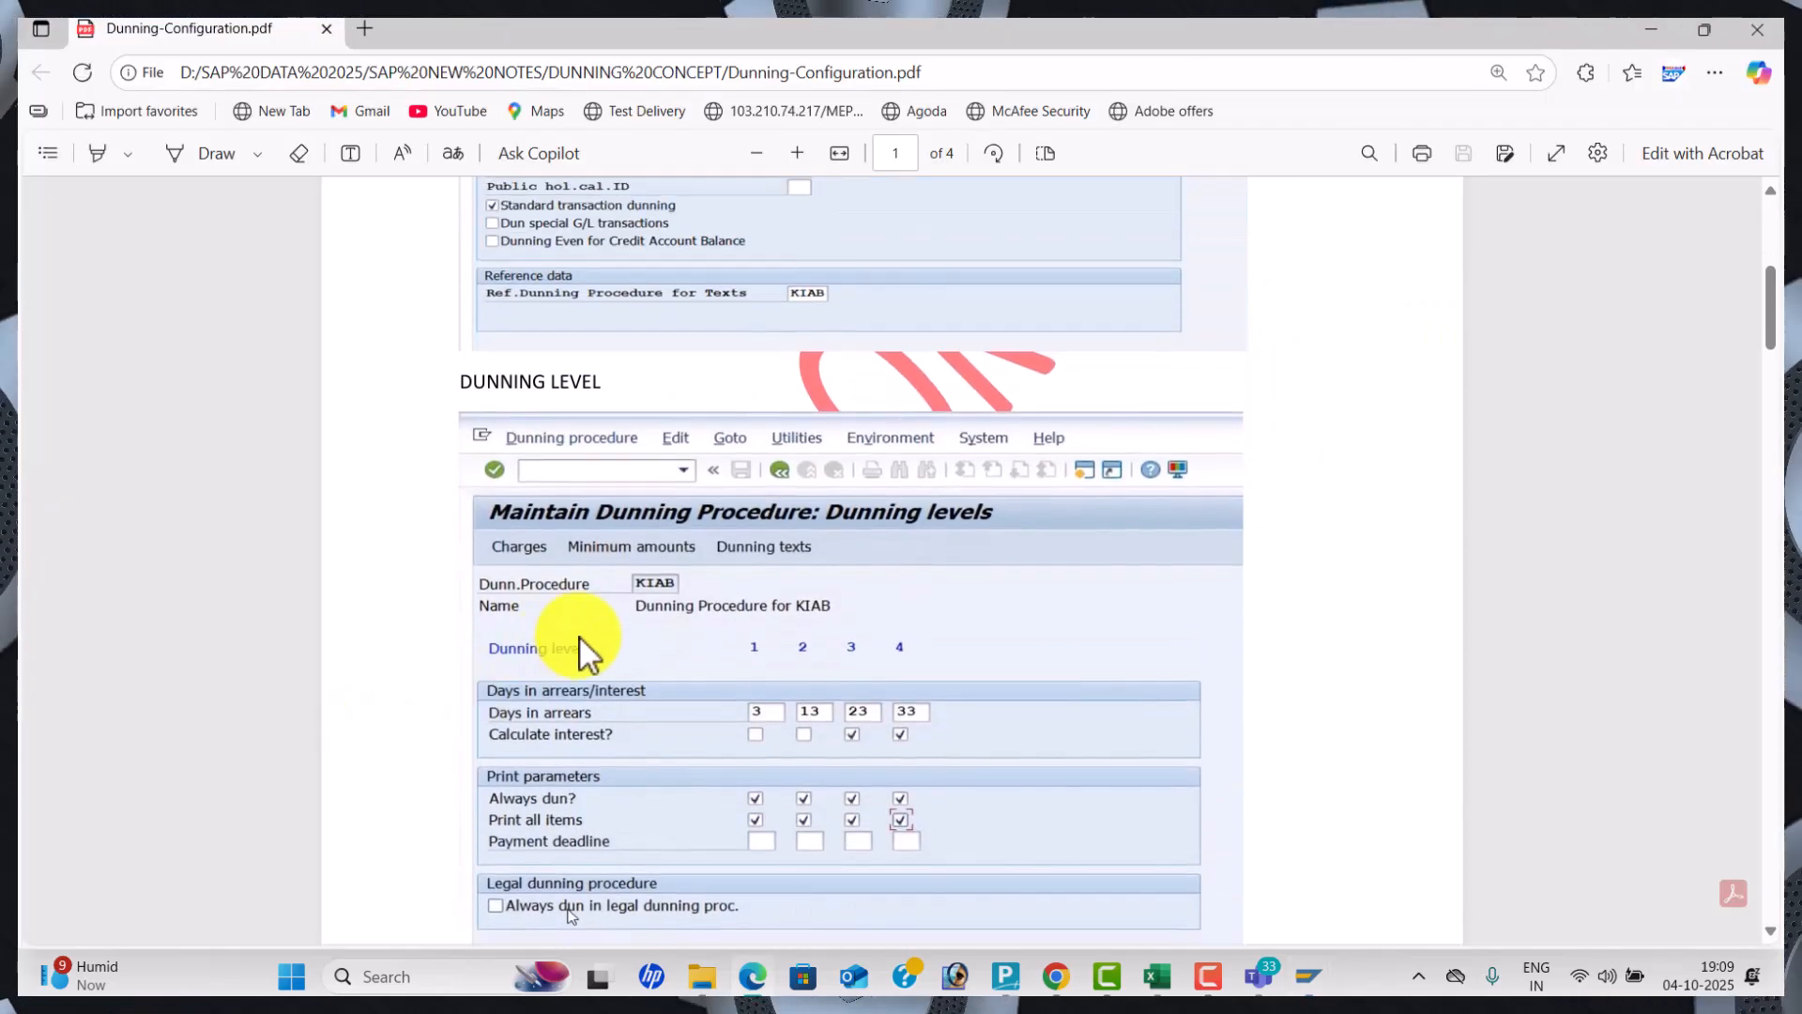
scroll(582, 638, "down", 2)
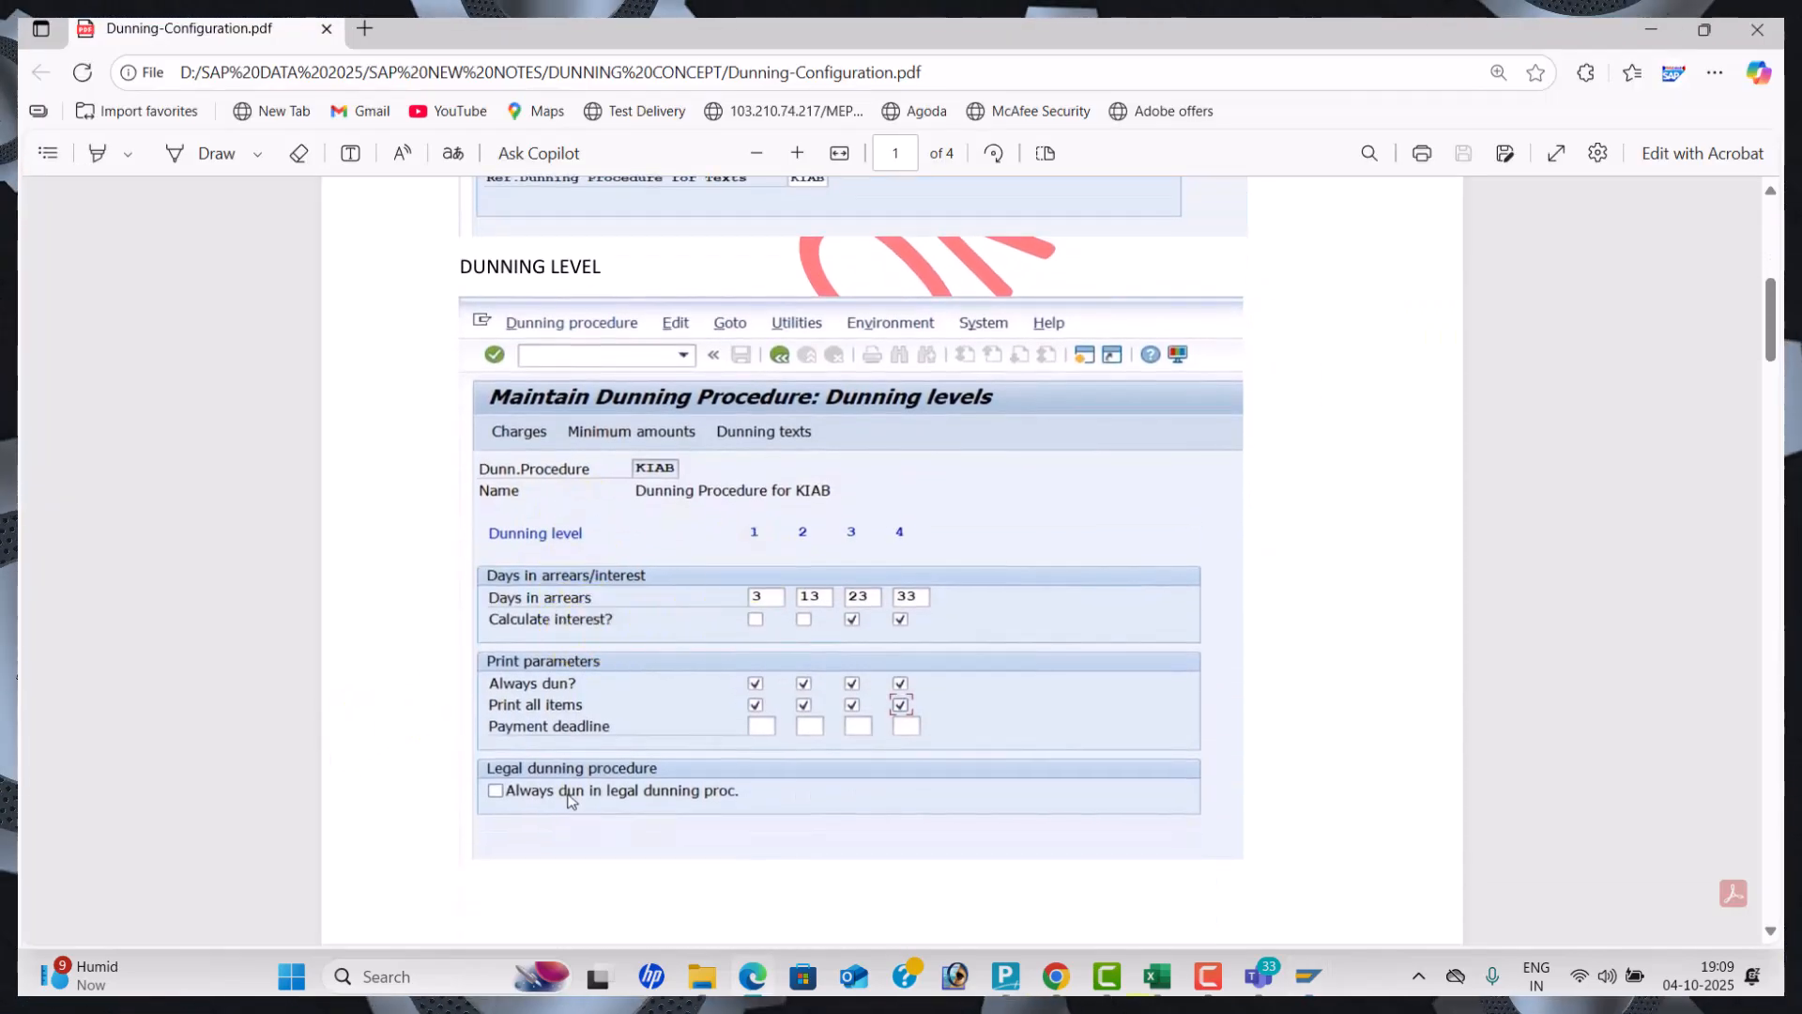
Switch to the Teams meeting and request the four offline chat members to join the call.
mouse_move(1247, 991)
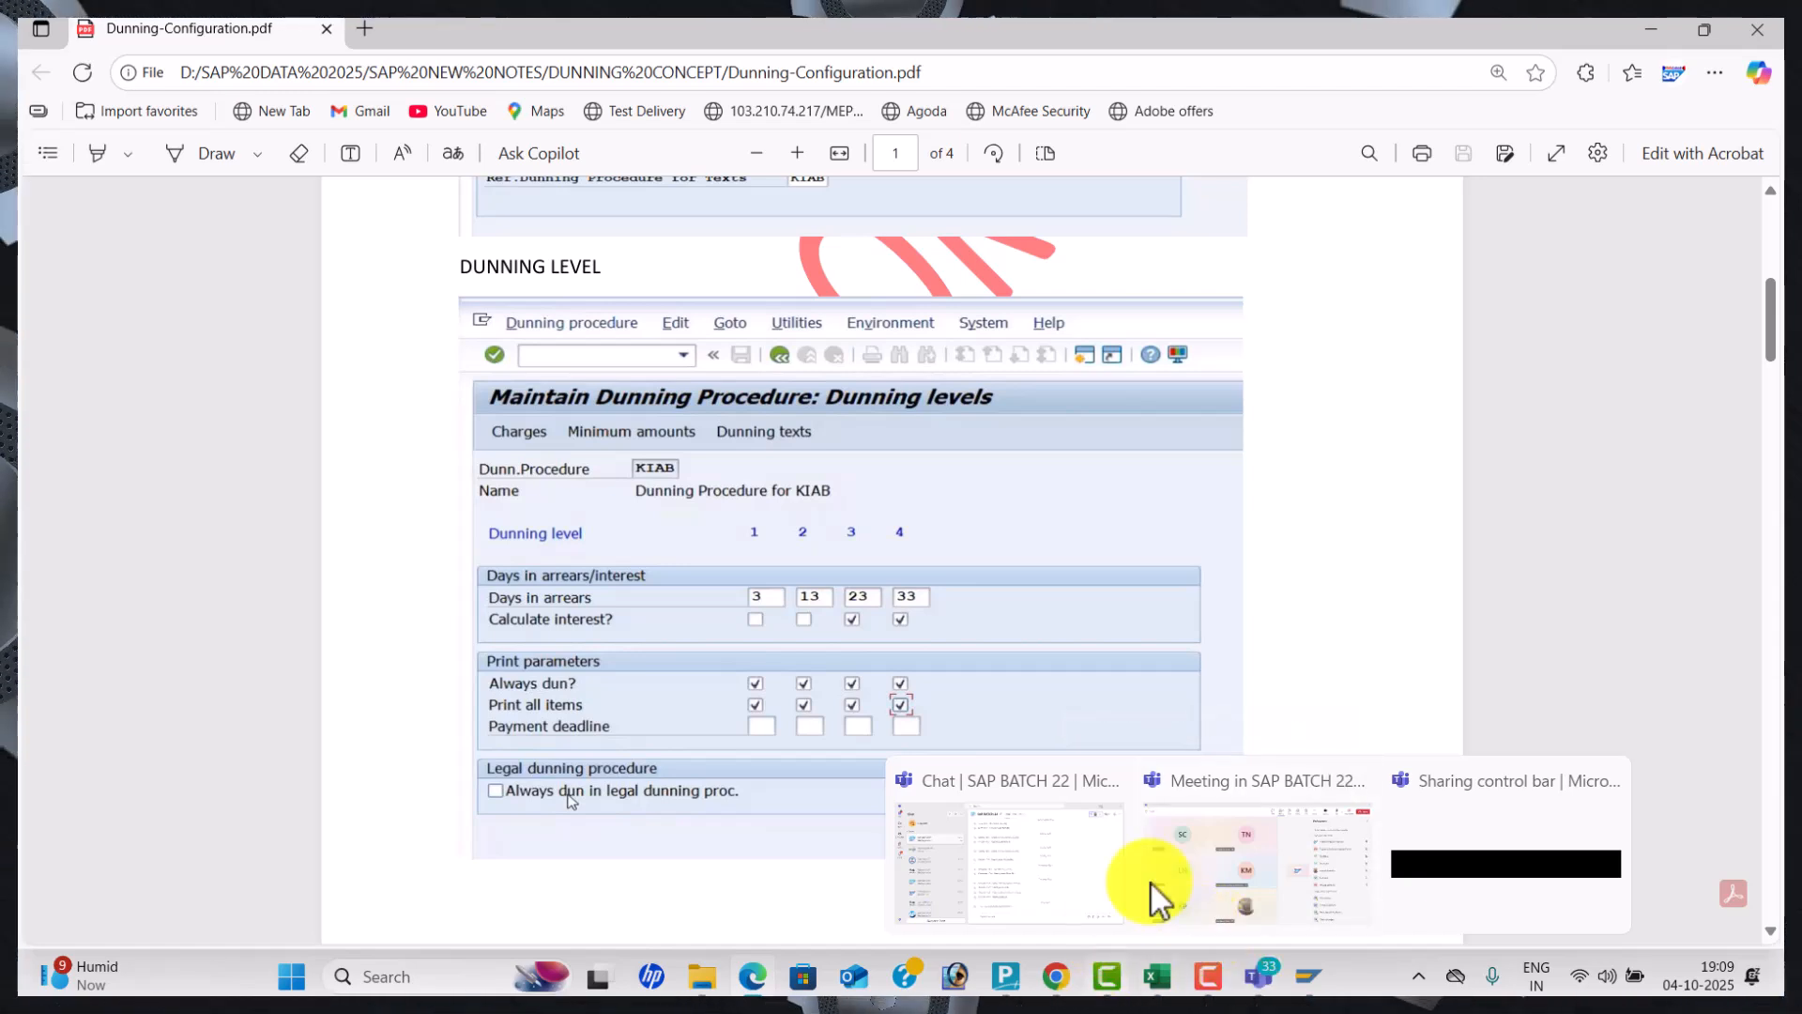
left_click(1265, 841)
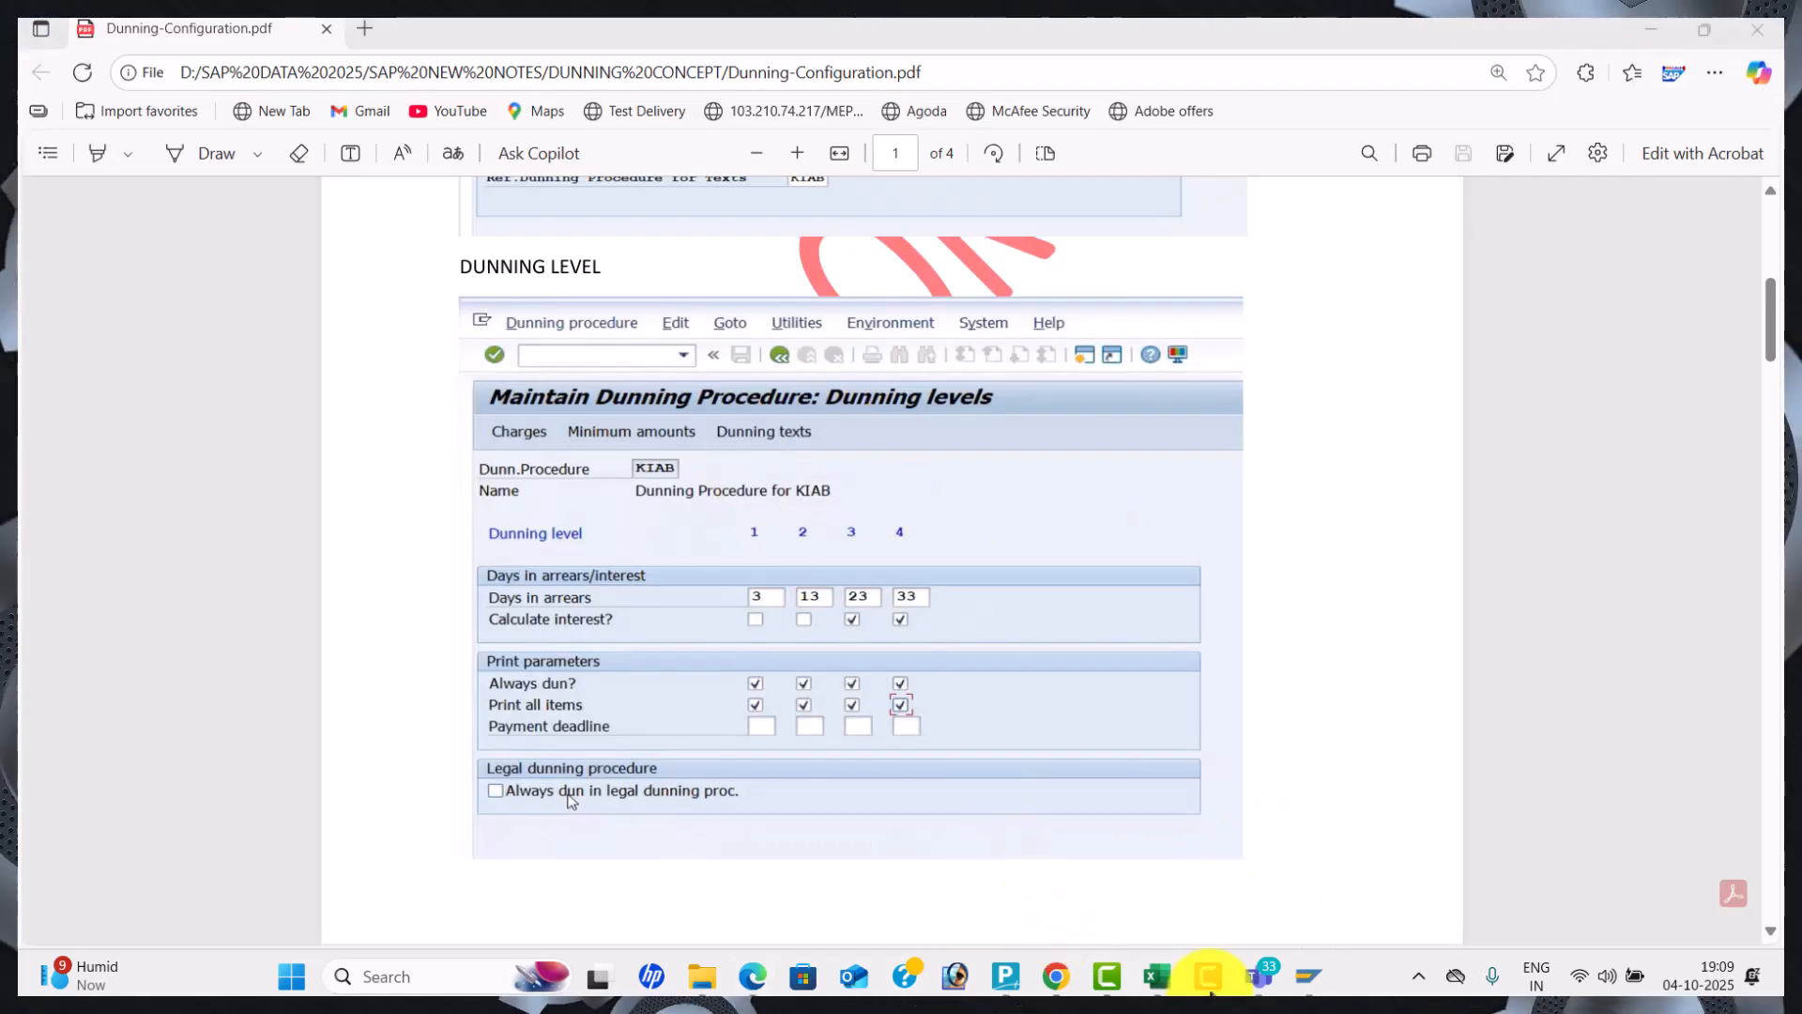
mouse_move(1207, 981)
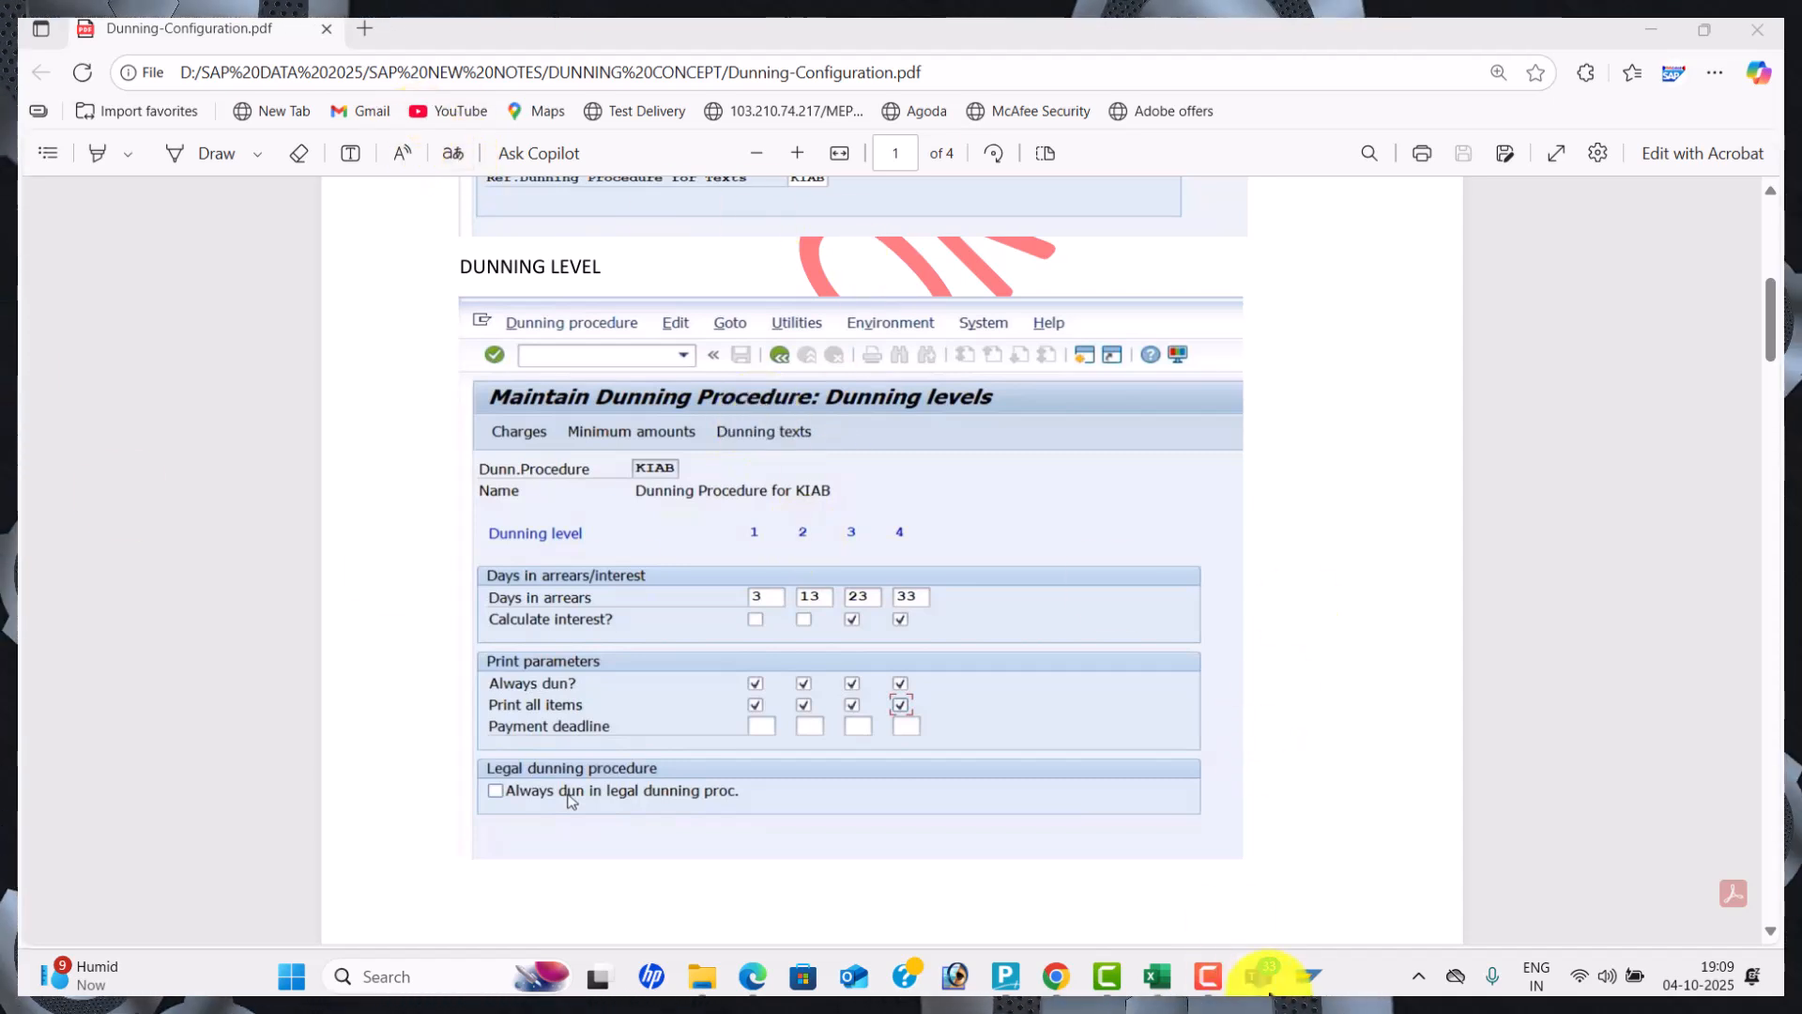
mouse_move(1262, 971)
left_click(1259, 880)
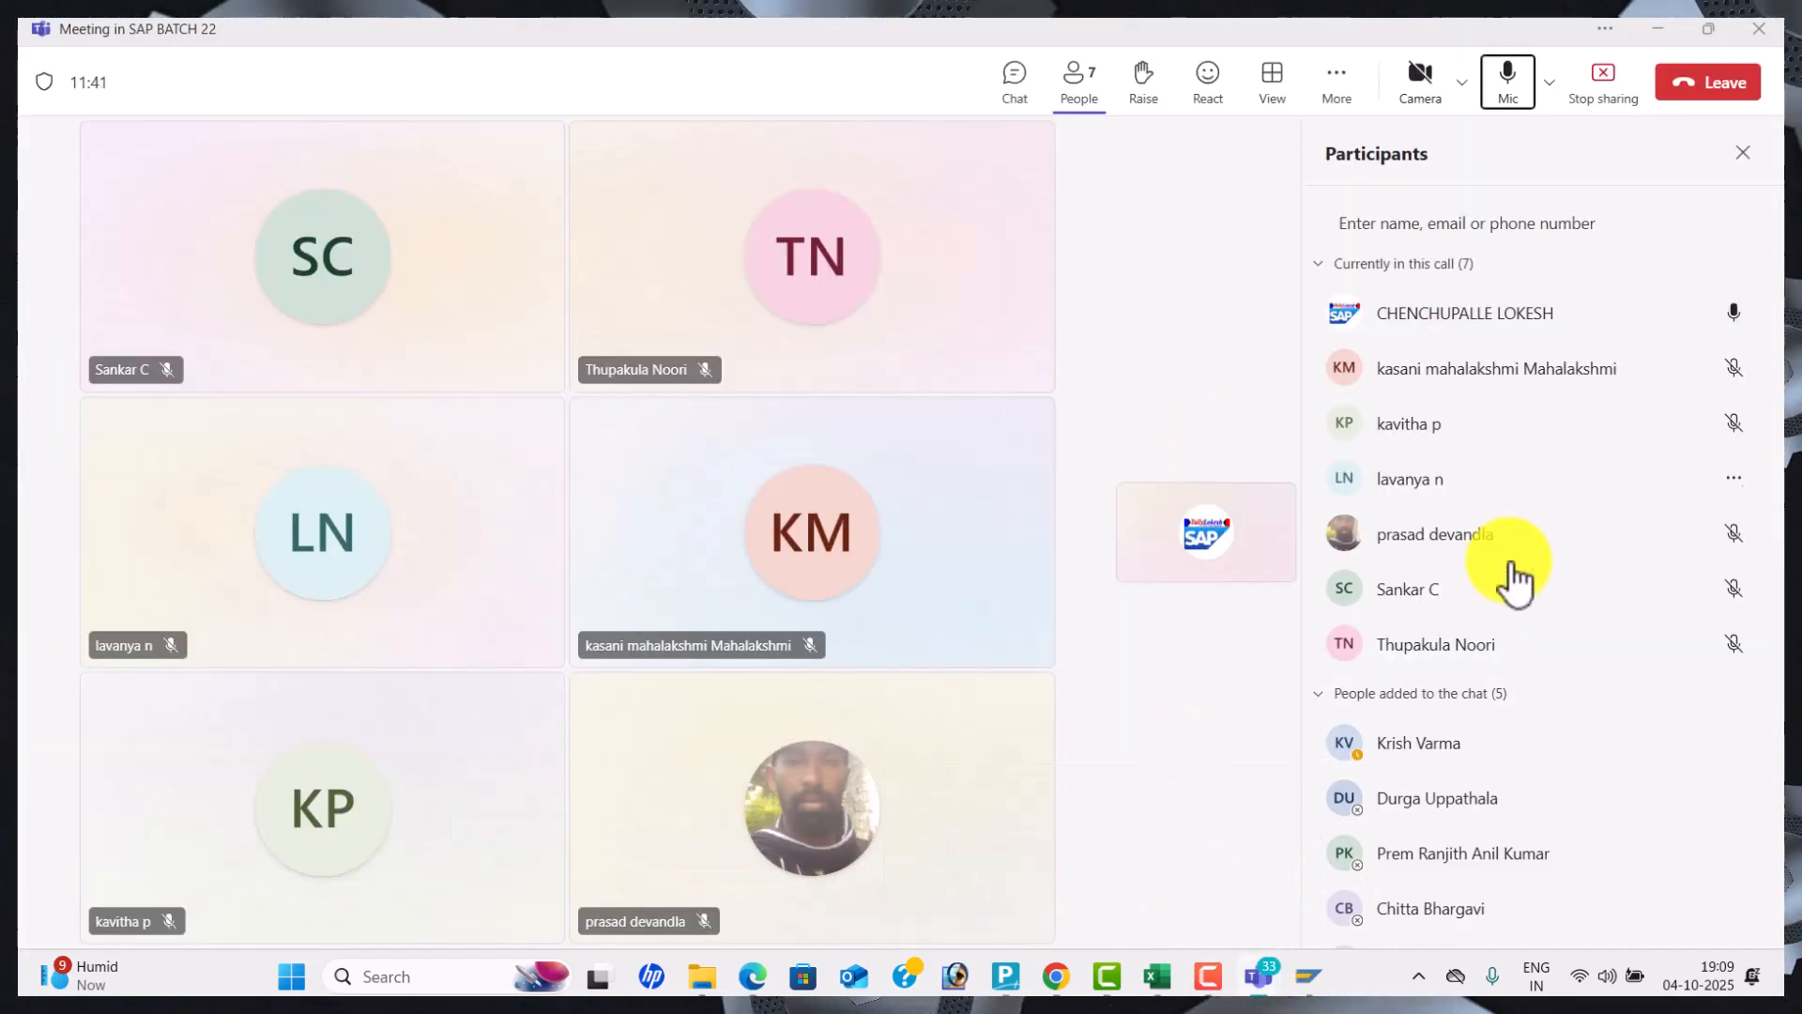
scroll(1521, 601, "down", 1)
left_click(1671, 758)
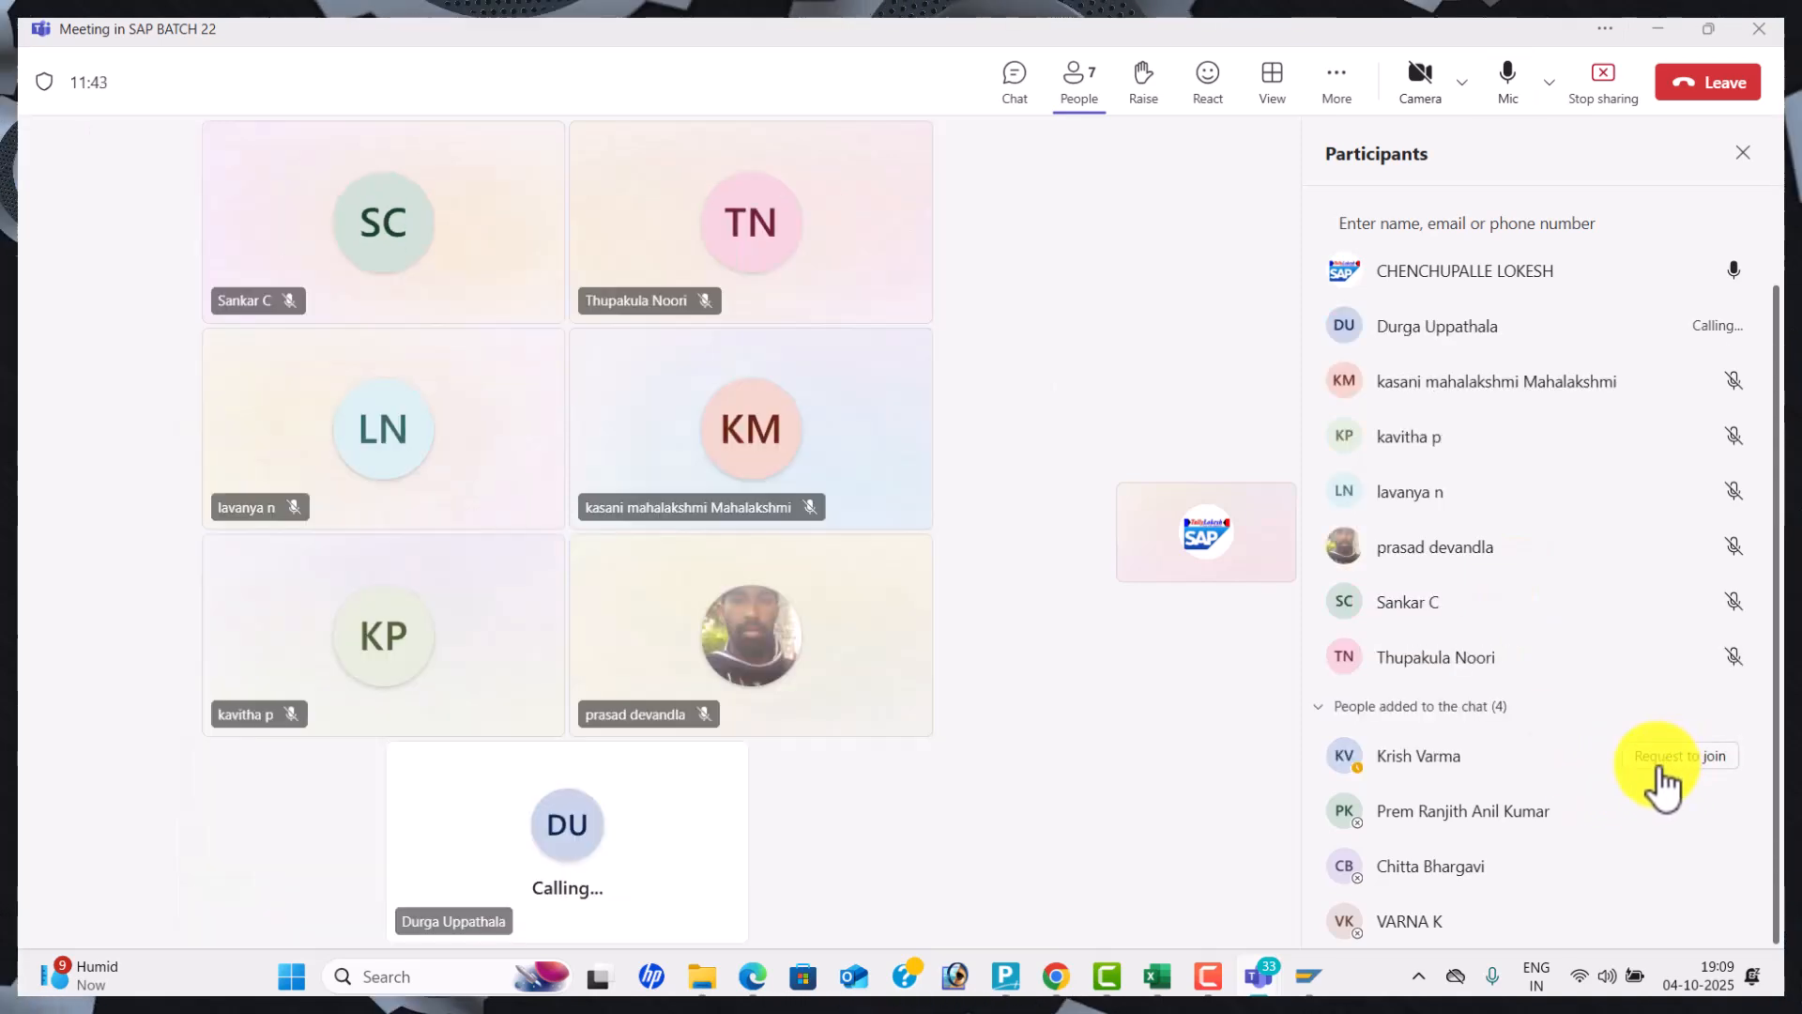
left_click(1666, 813)
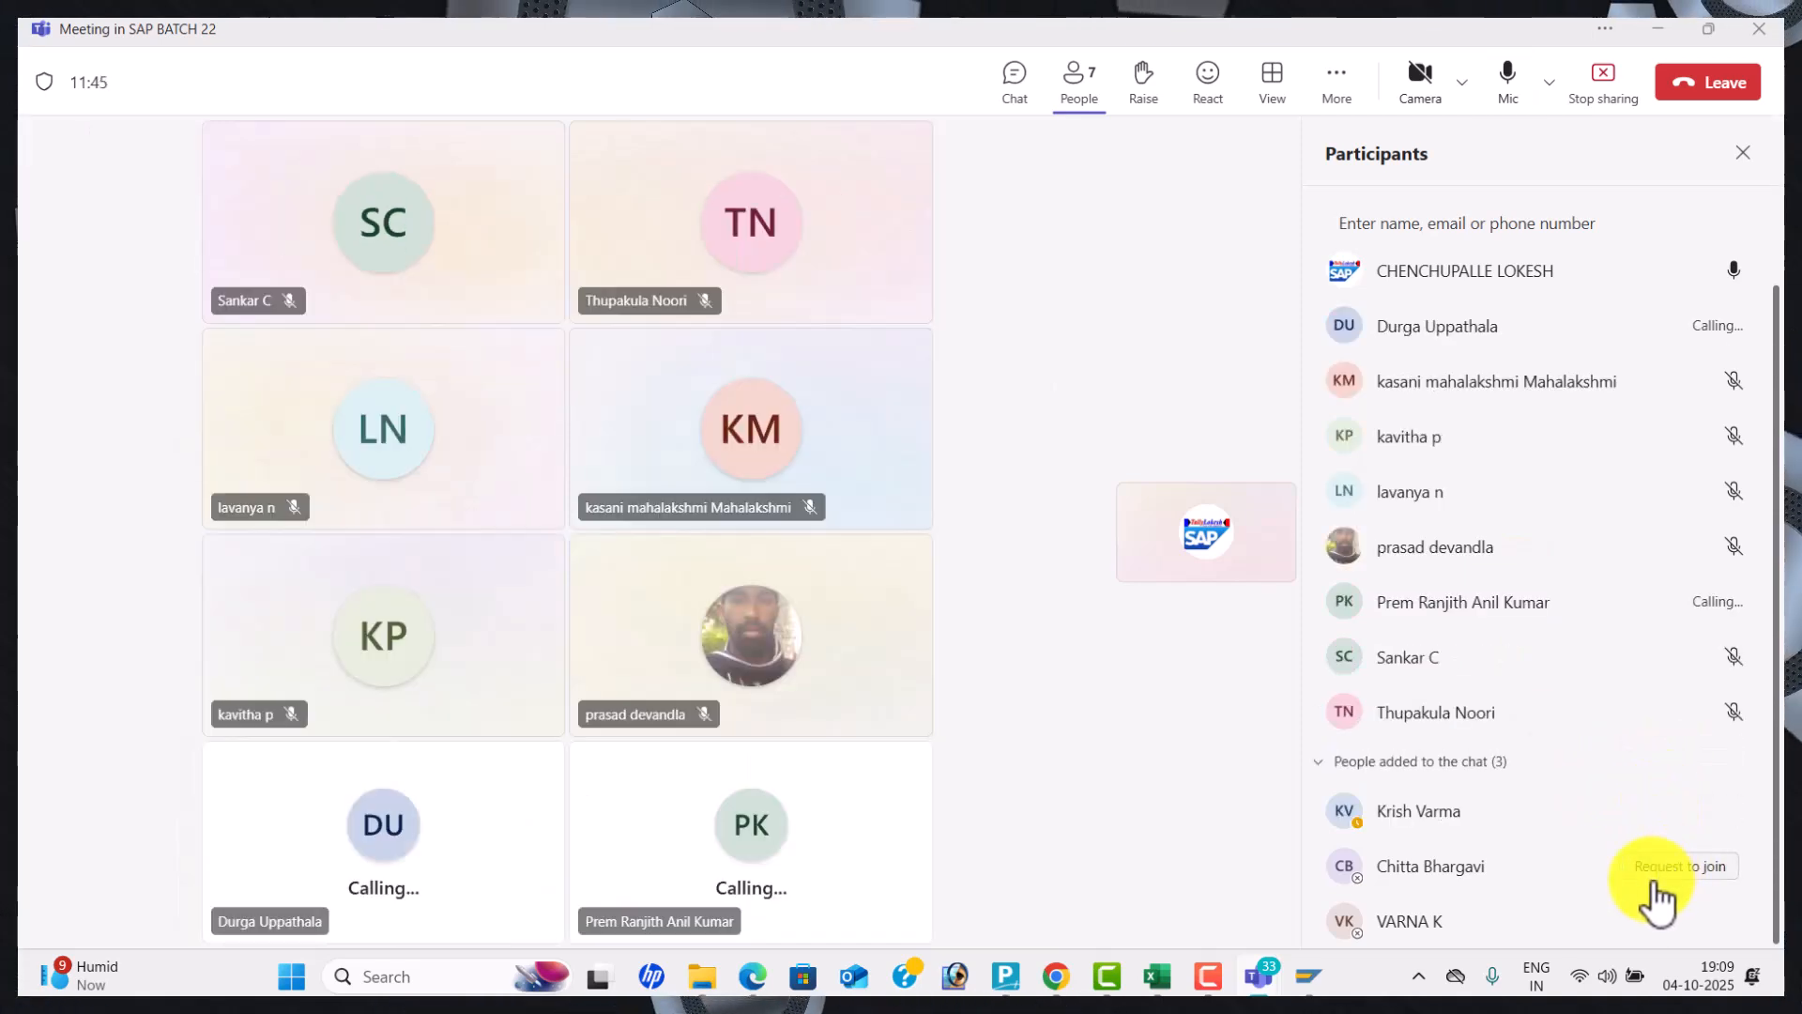
left_click(1660, 873)
left_click(1660, 918)
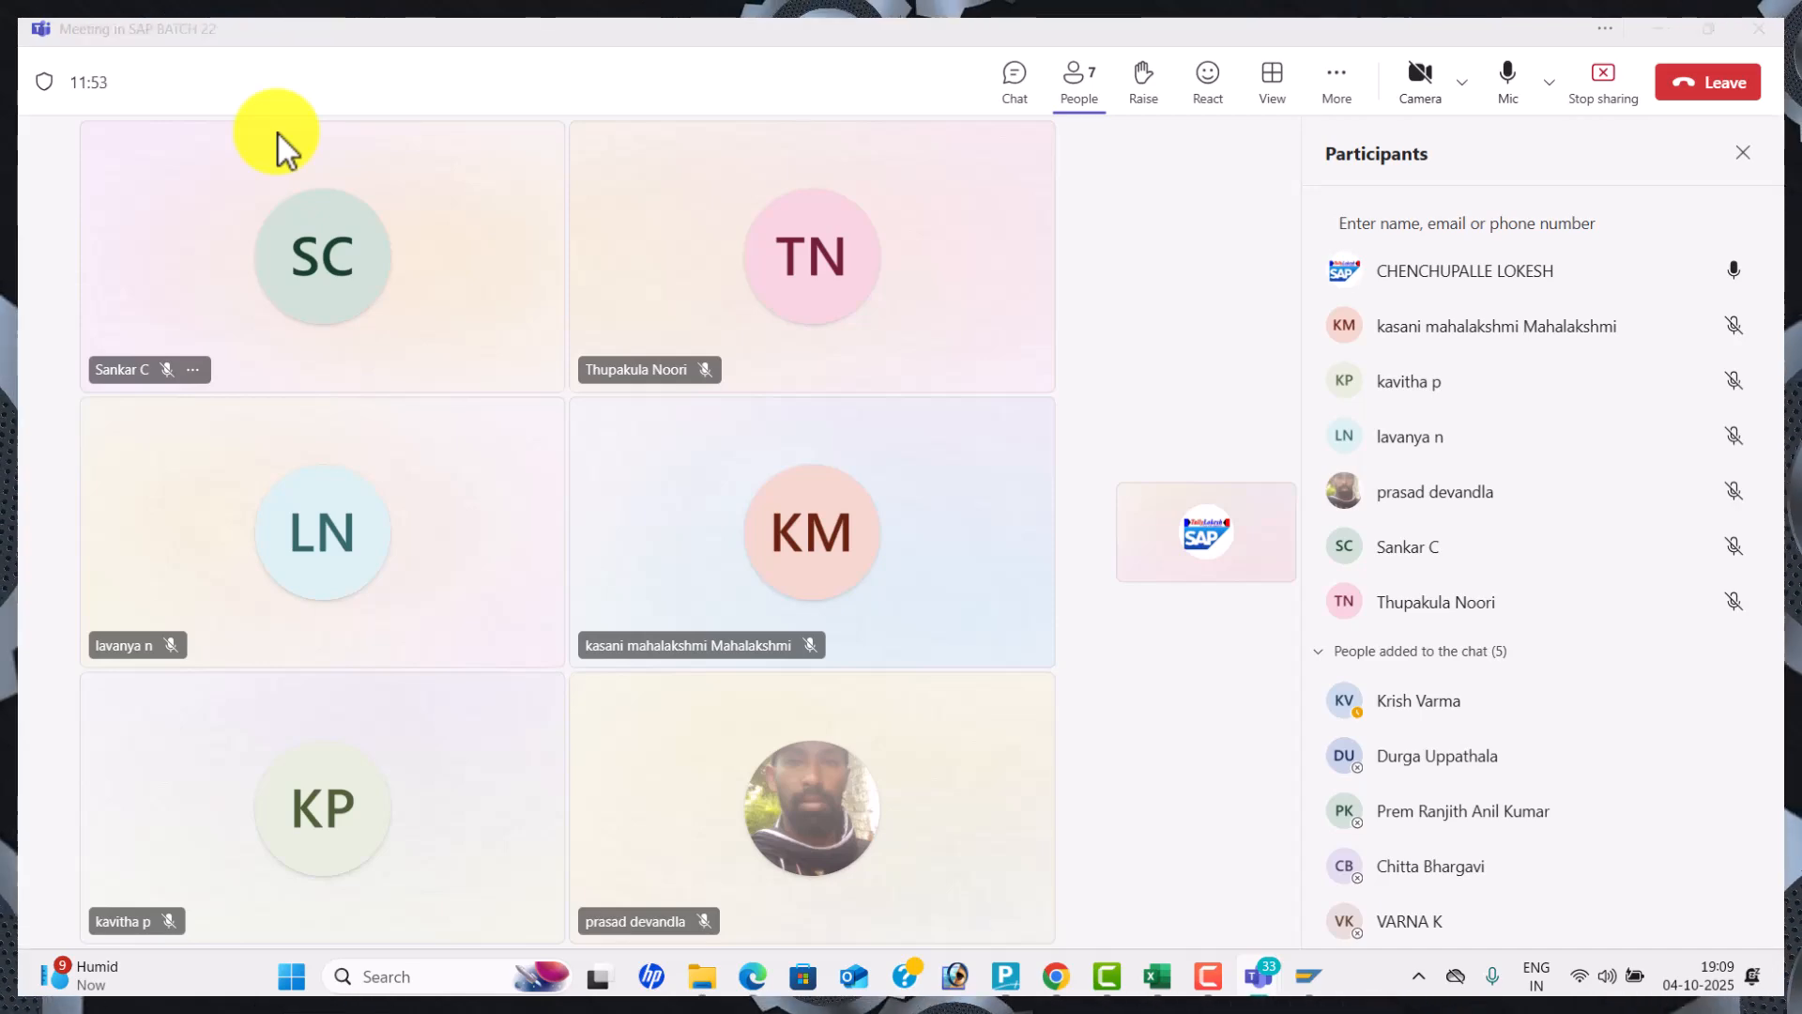
Return to SAP, open the dunning levels of WAL1 and enable interest calculation for levels 3 and 4.
key("alt+Tab")
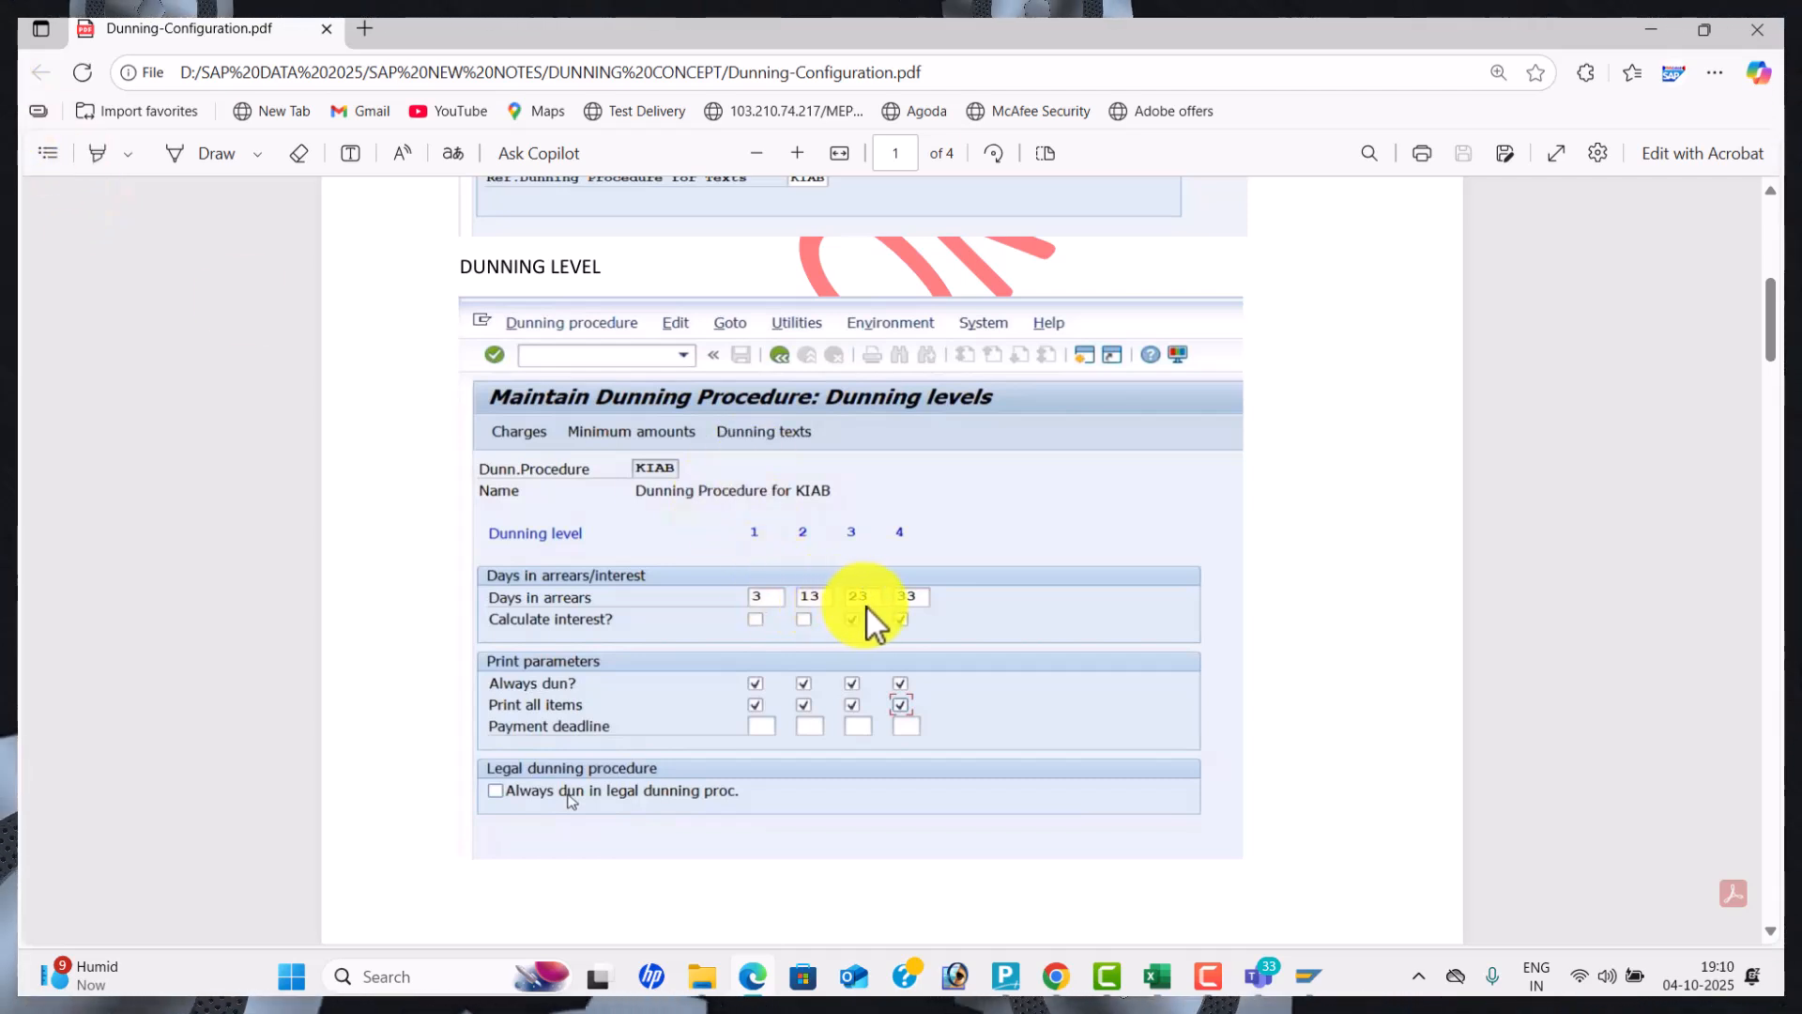
key("alt+Tab")
key("alt+Tab")
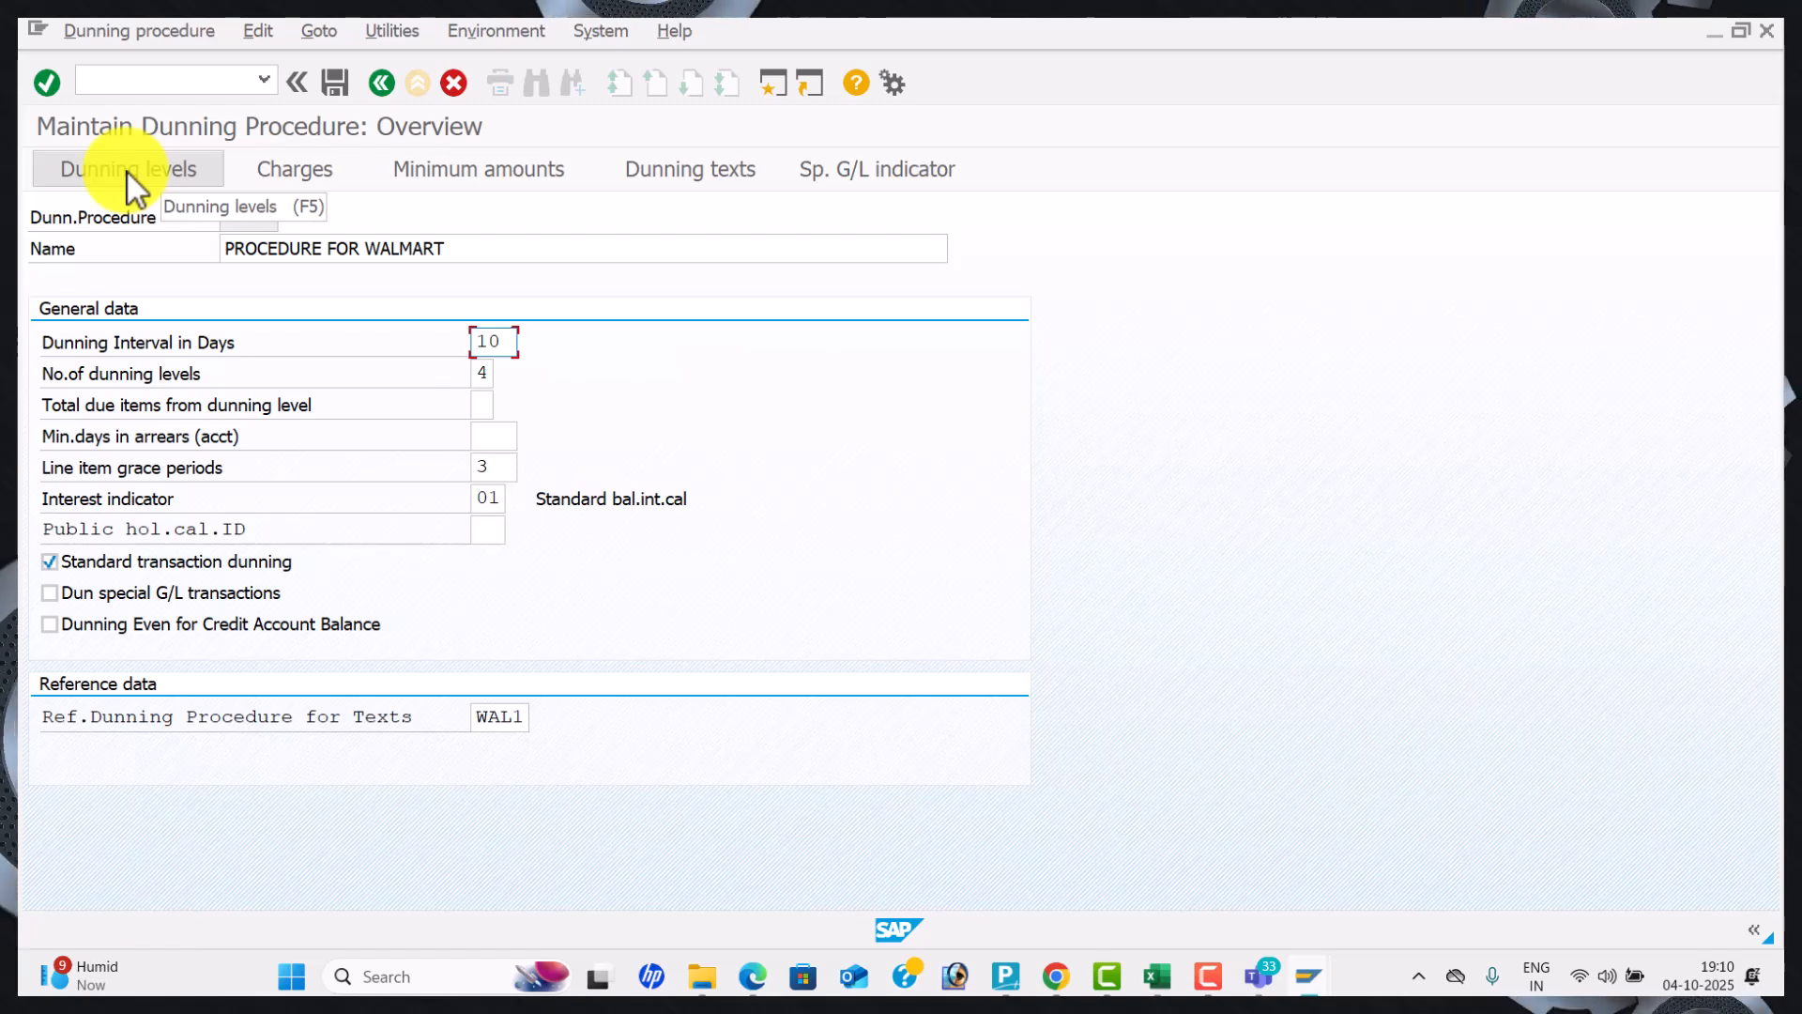
left_click(128, 172)
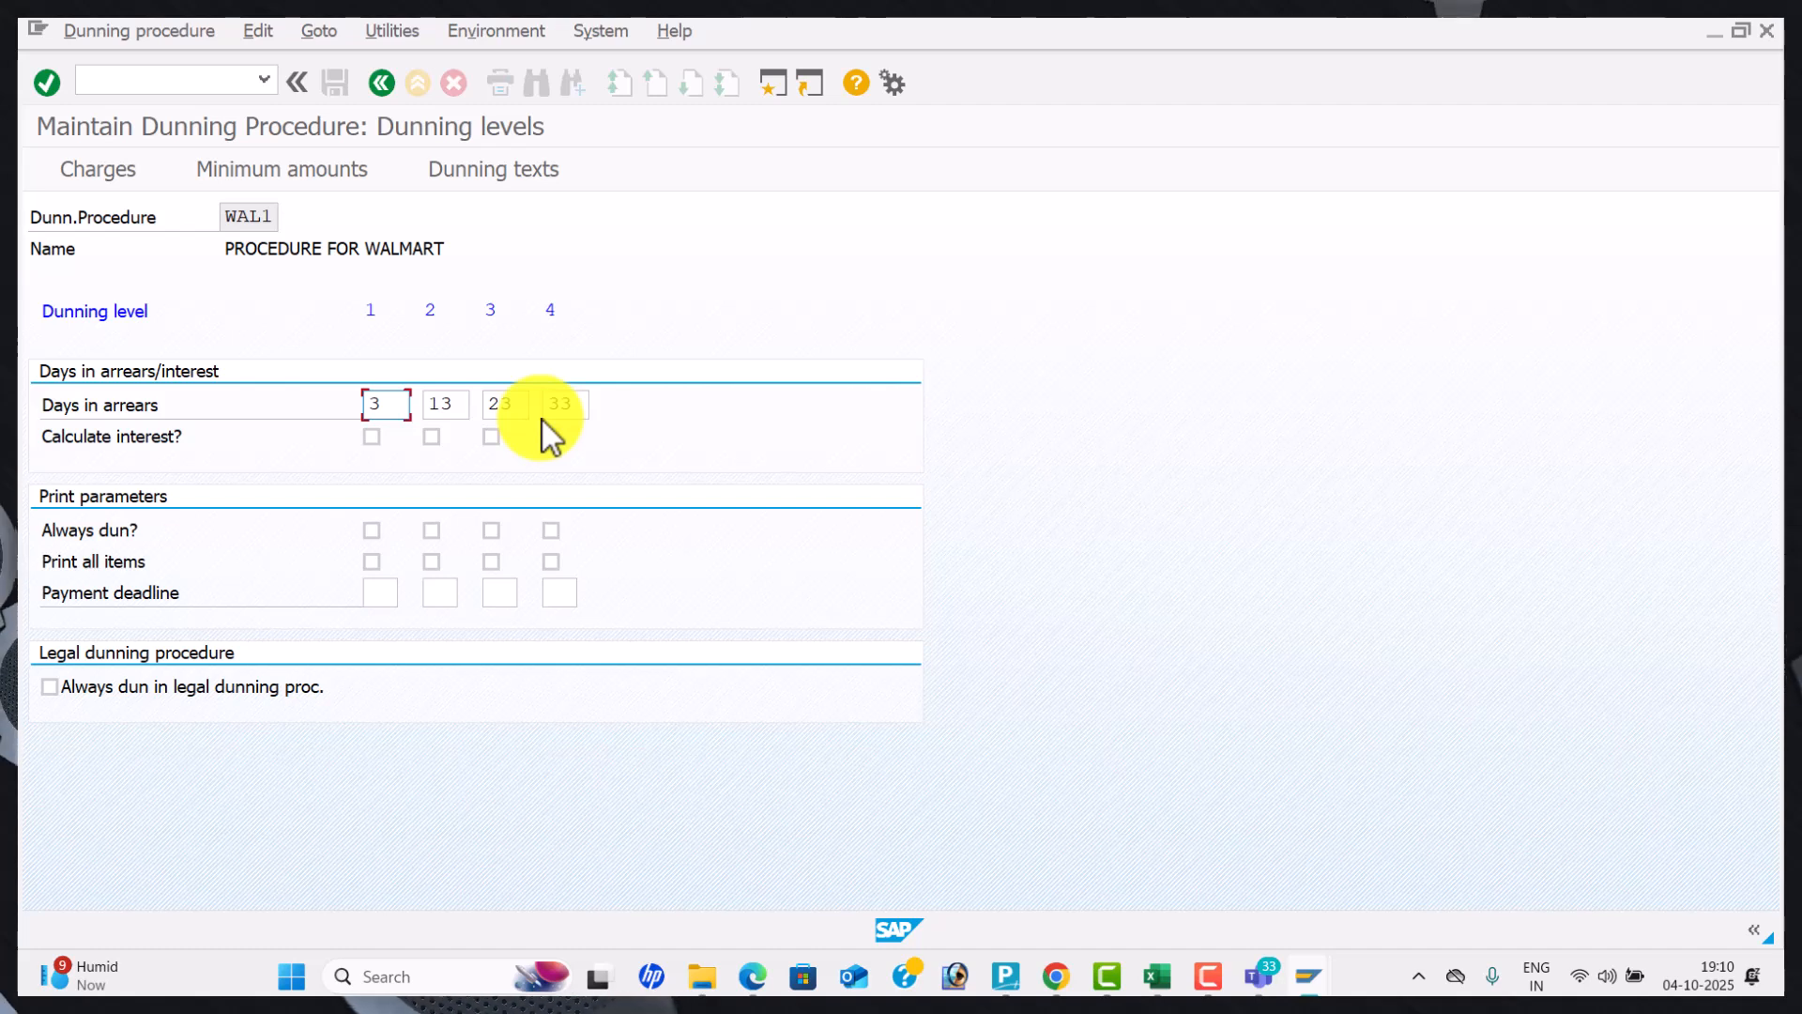
left_click(492, 437)
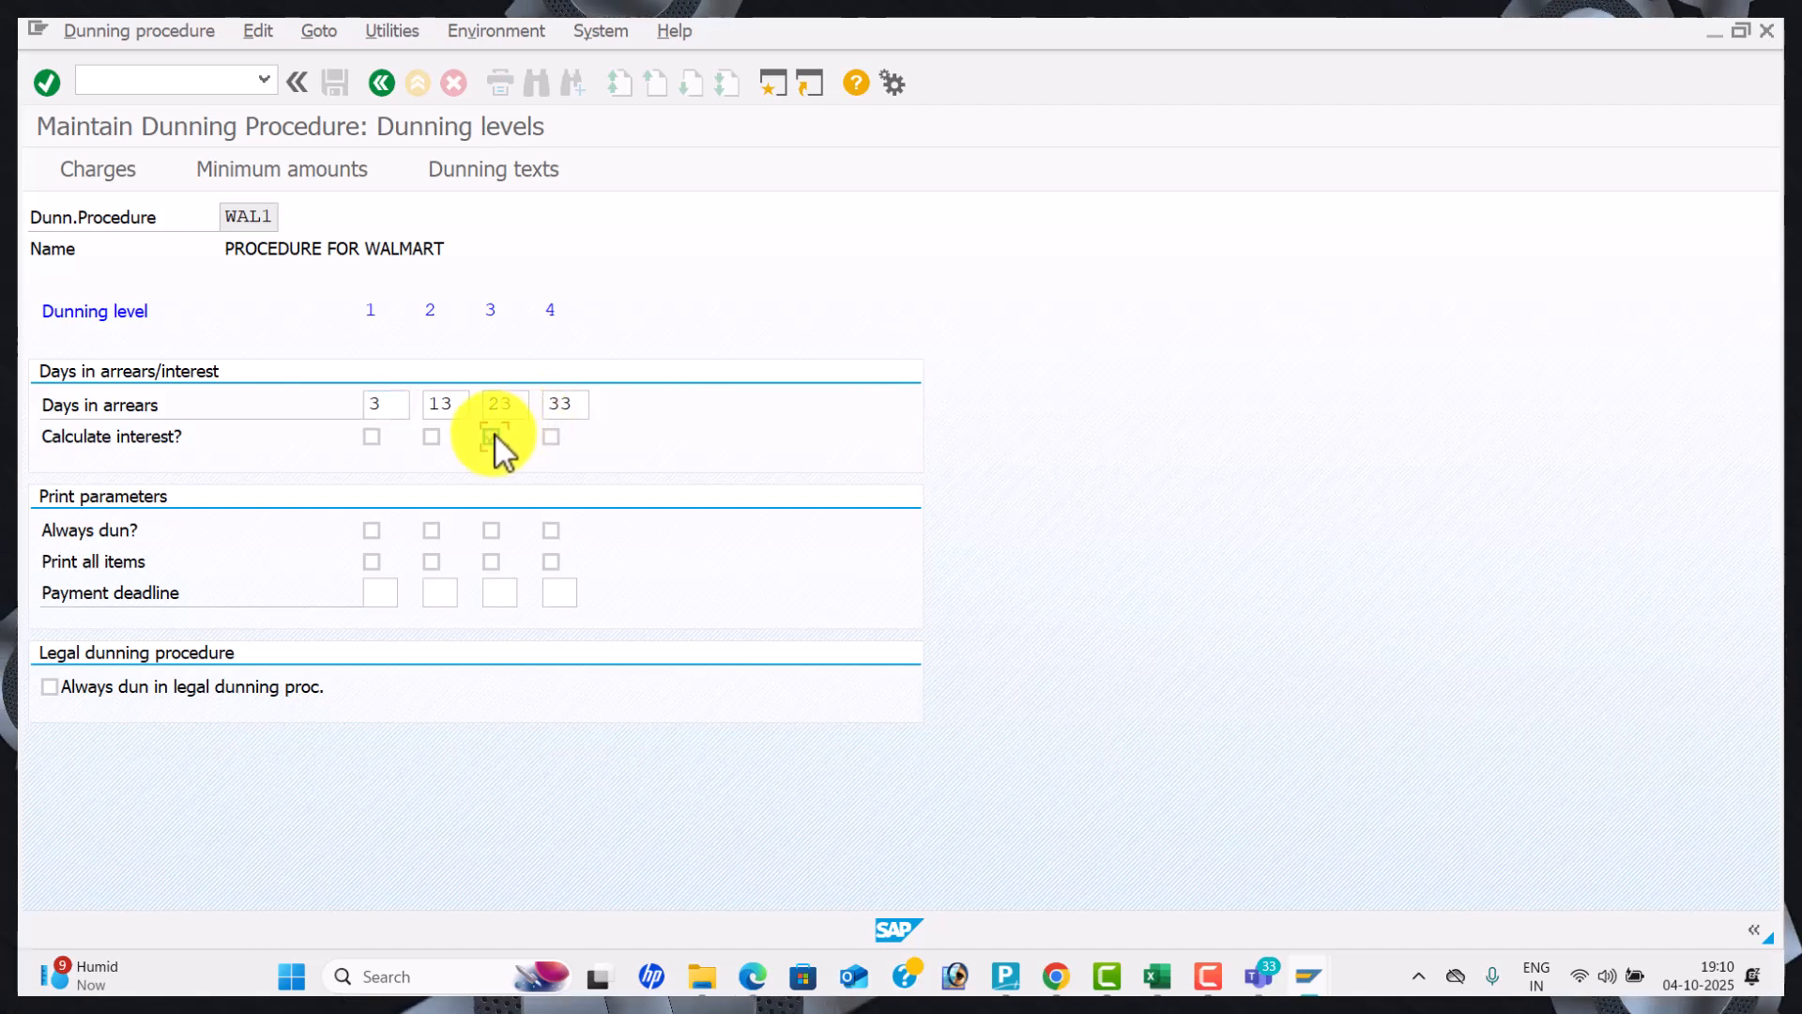
left_click(549, 438)
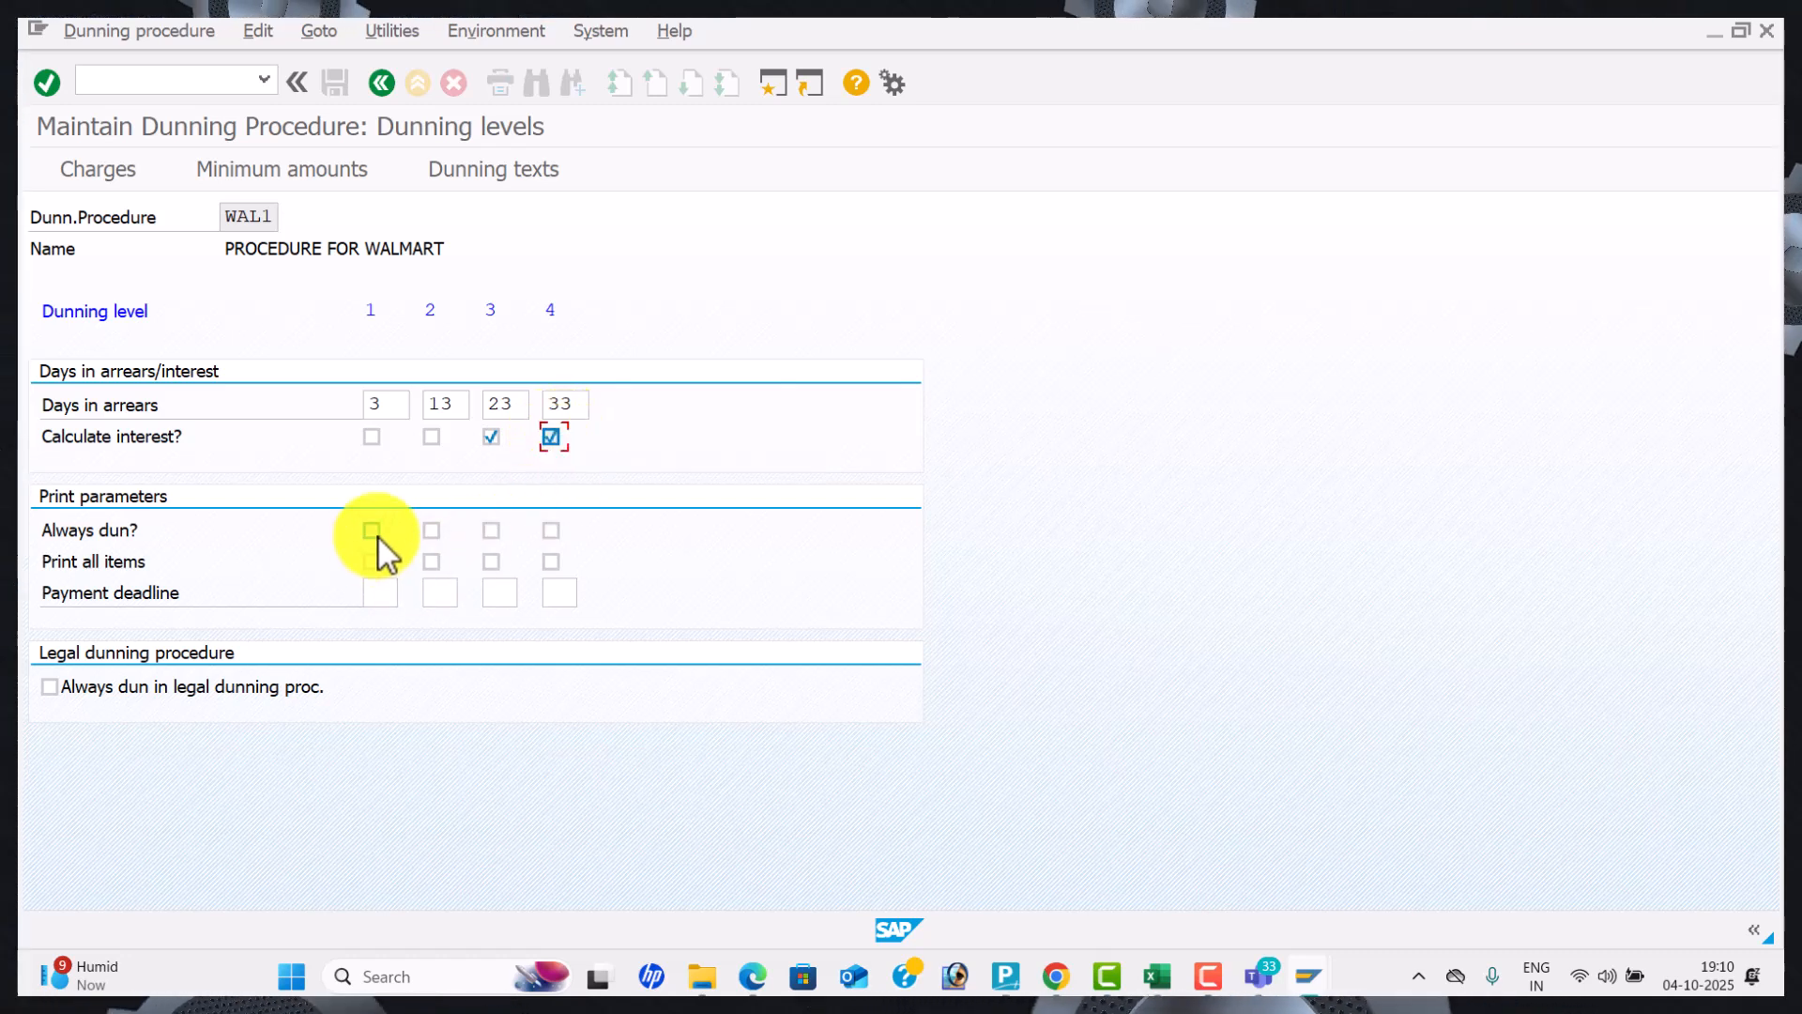
Check the print parameters in the PDF and enable Always dun and Print all items for dunning levels 1 to 4.
key("alt+Tab")
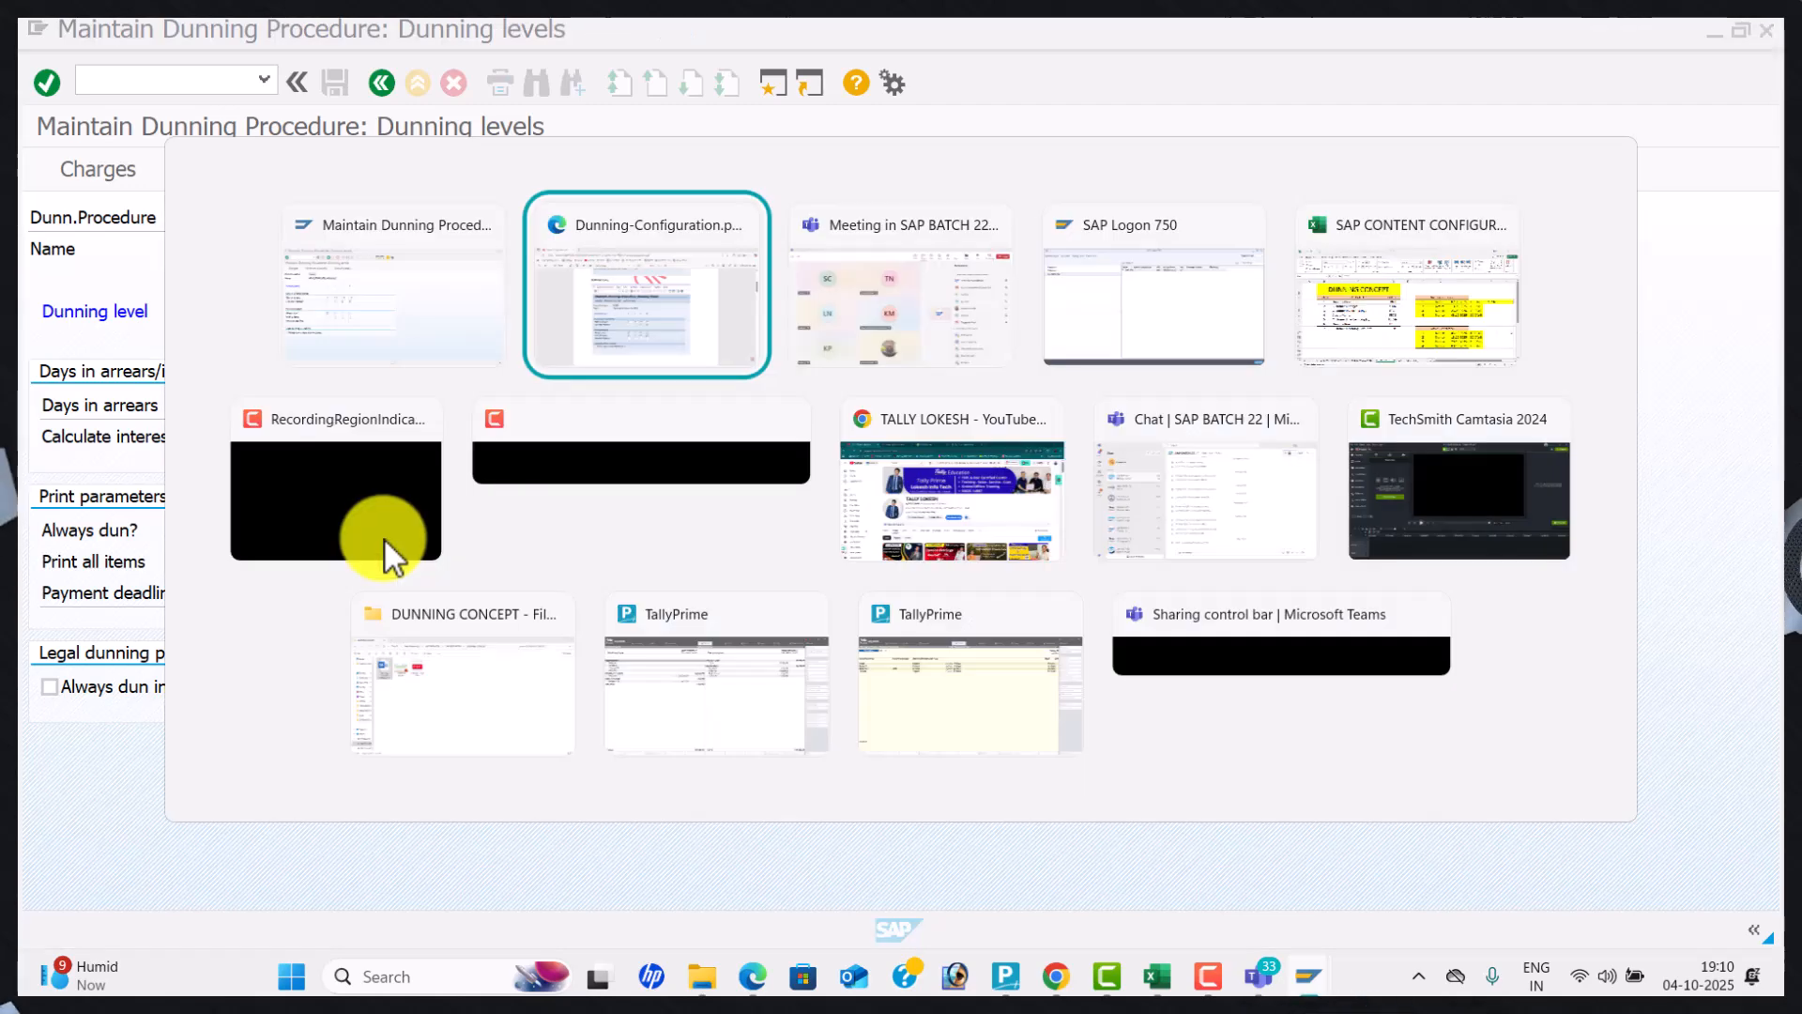
scroll(522, 599, "down", 3)
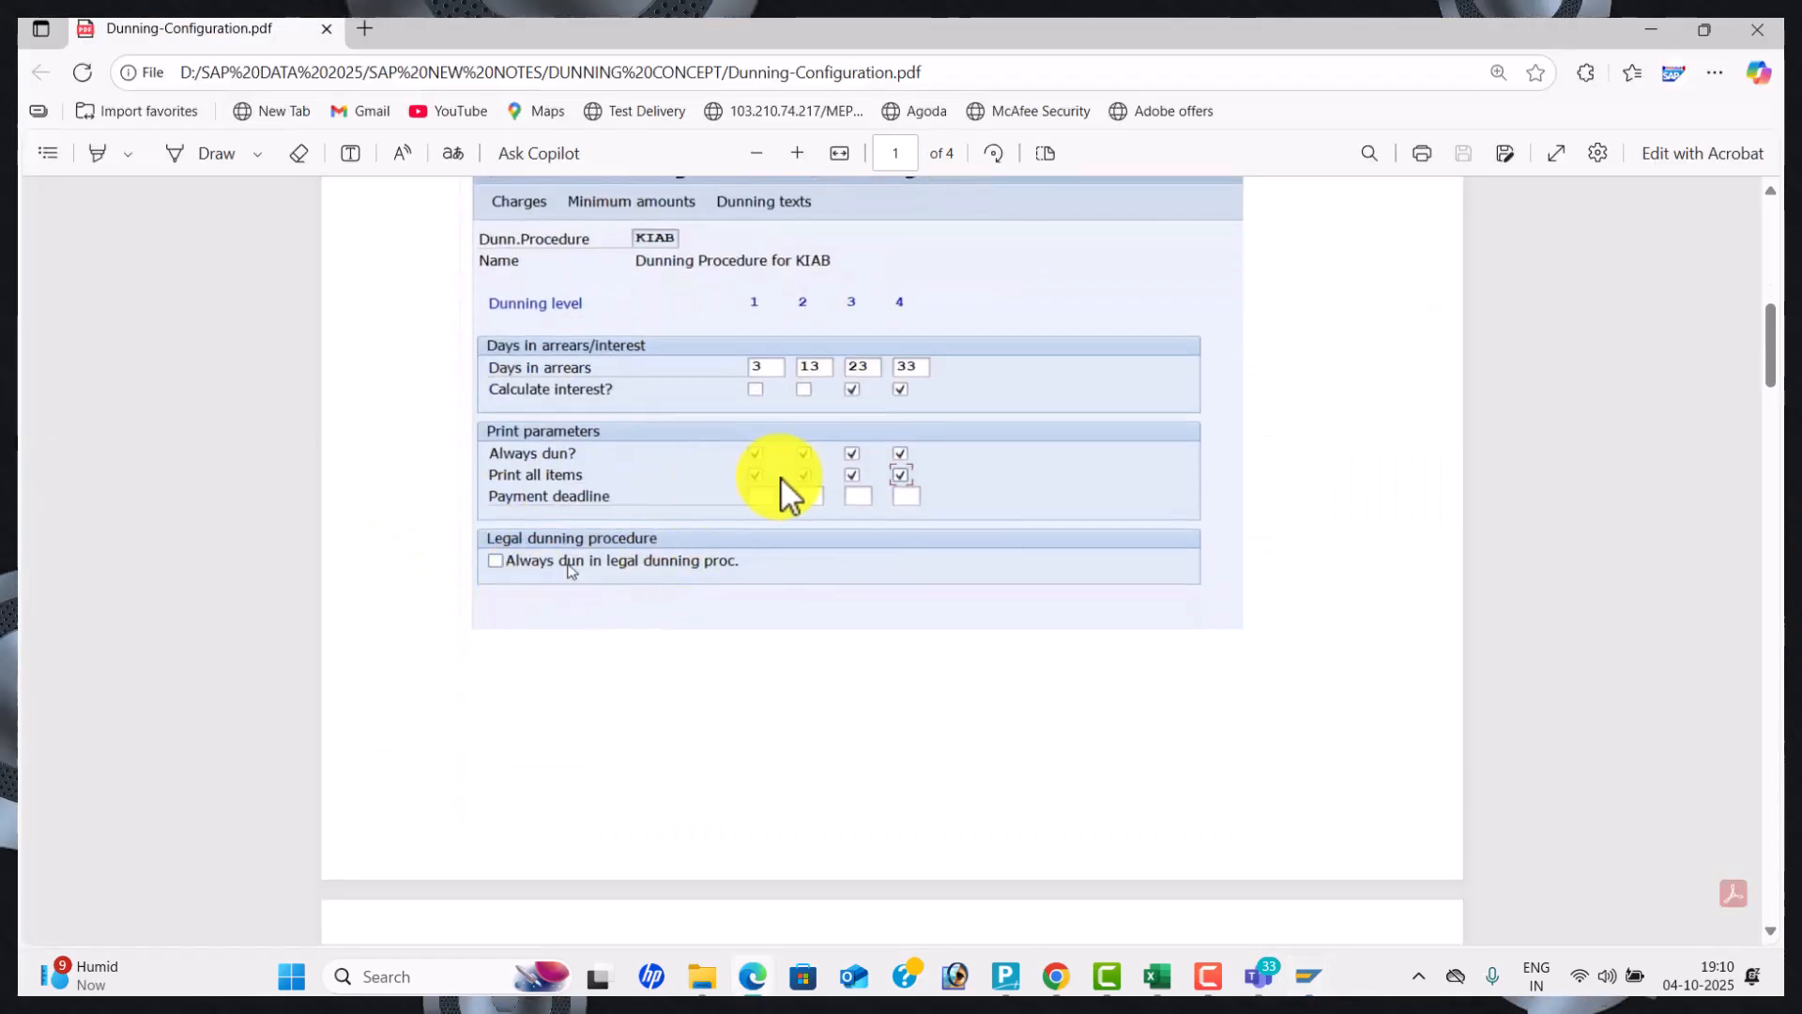
key("alt+Tab")
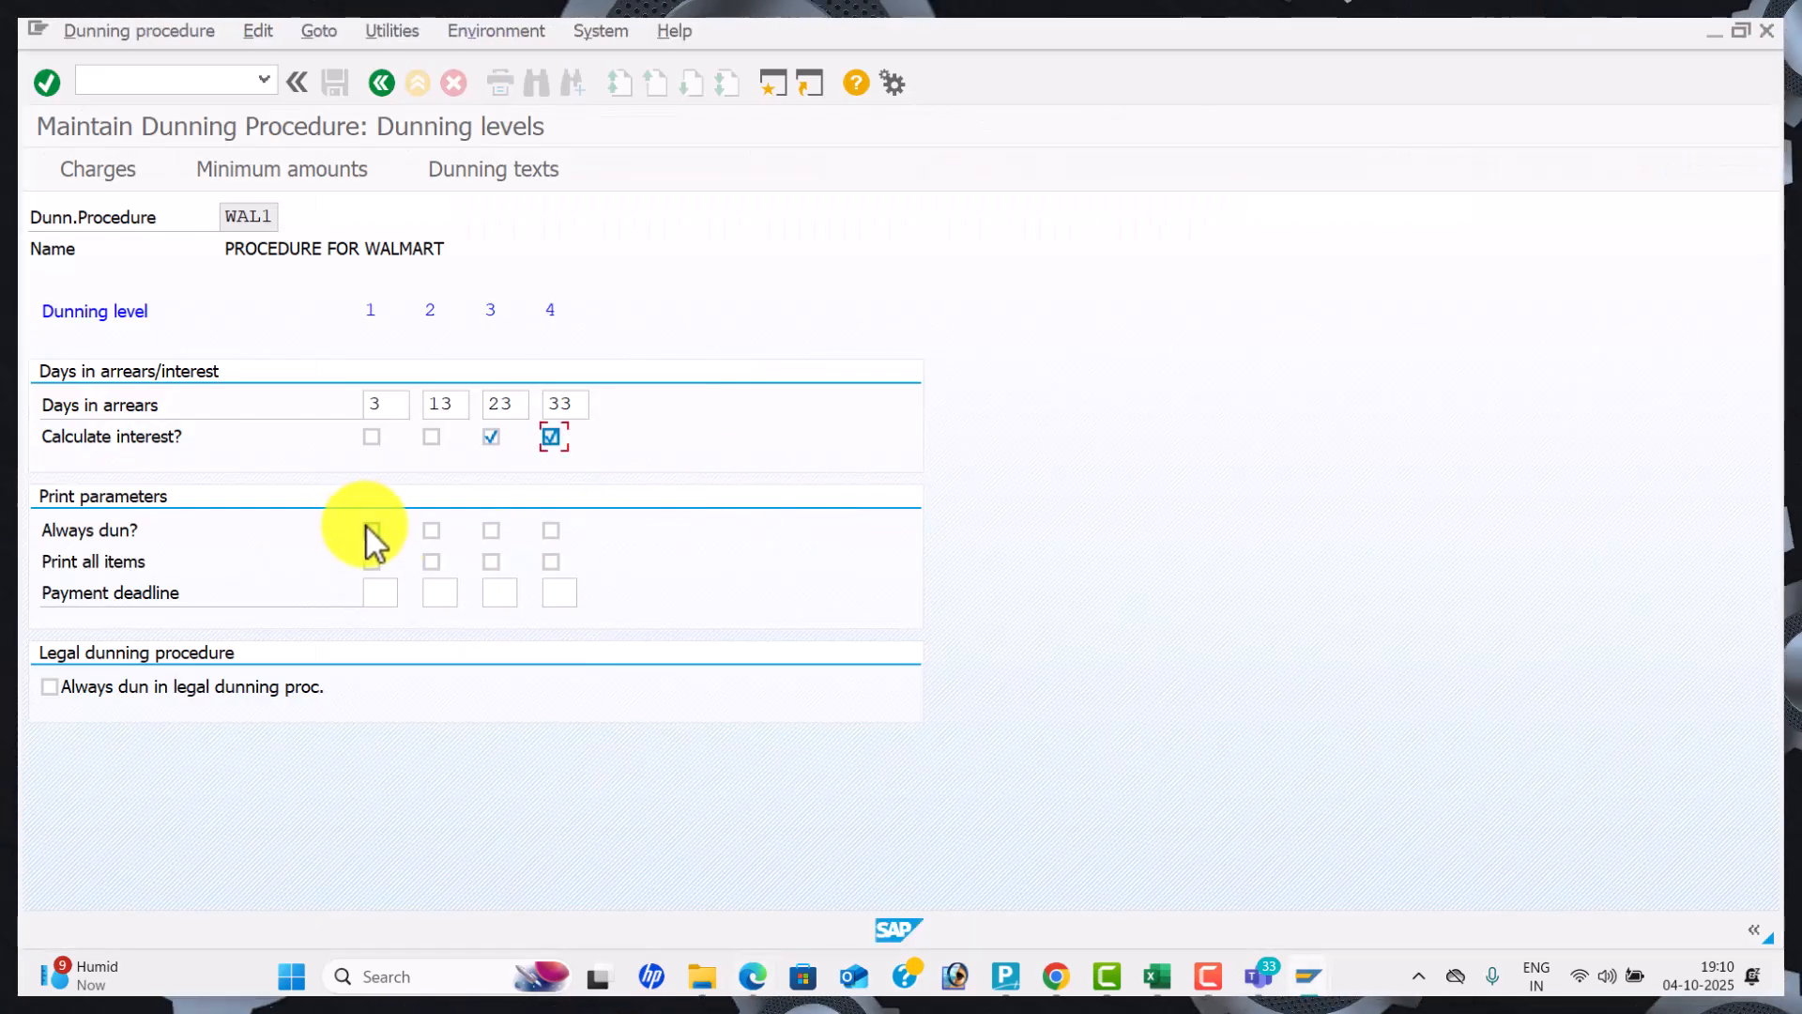
left_click(370, 532)
left_click(372, 561)
left_click(431, 531)
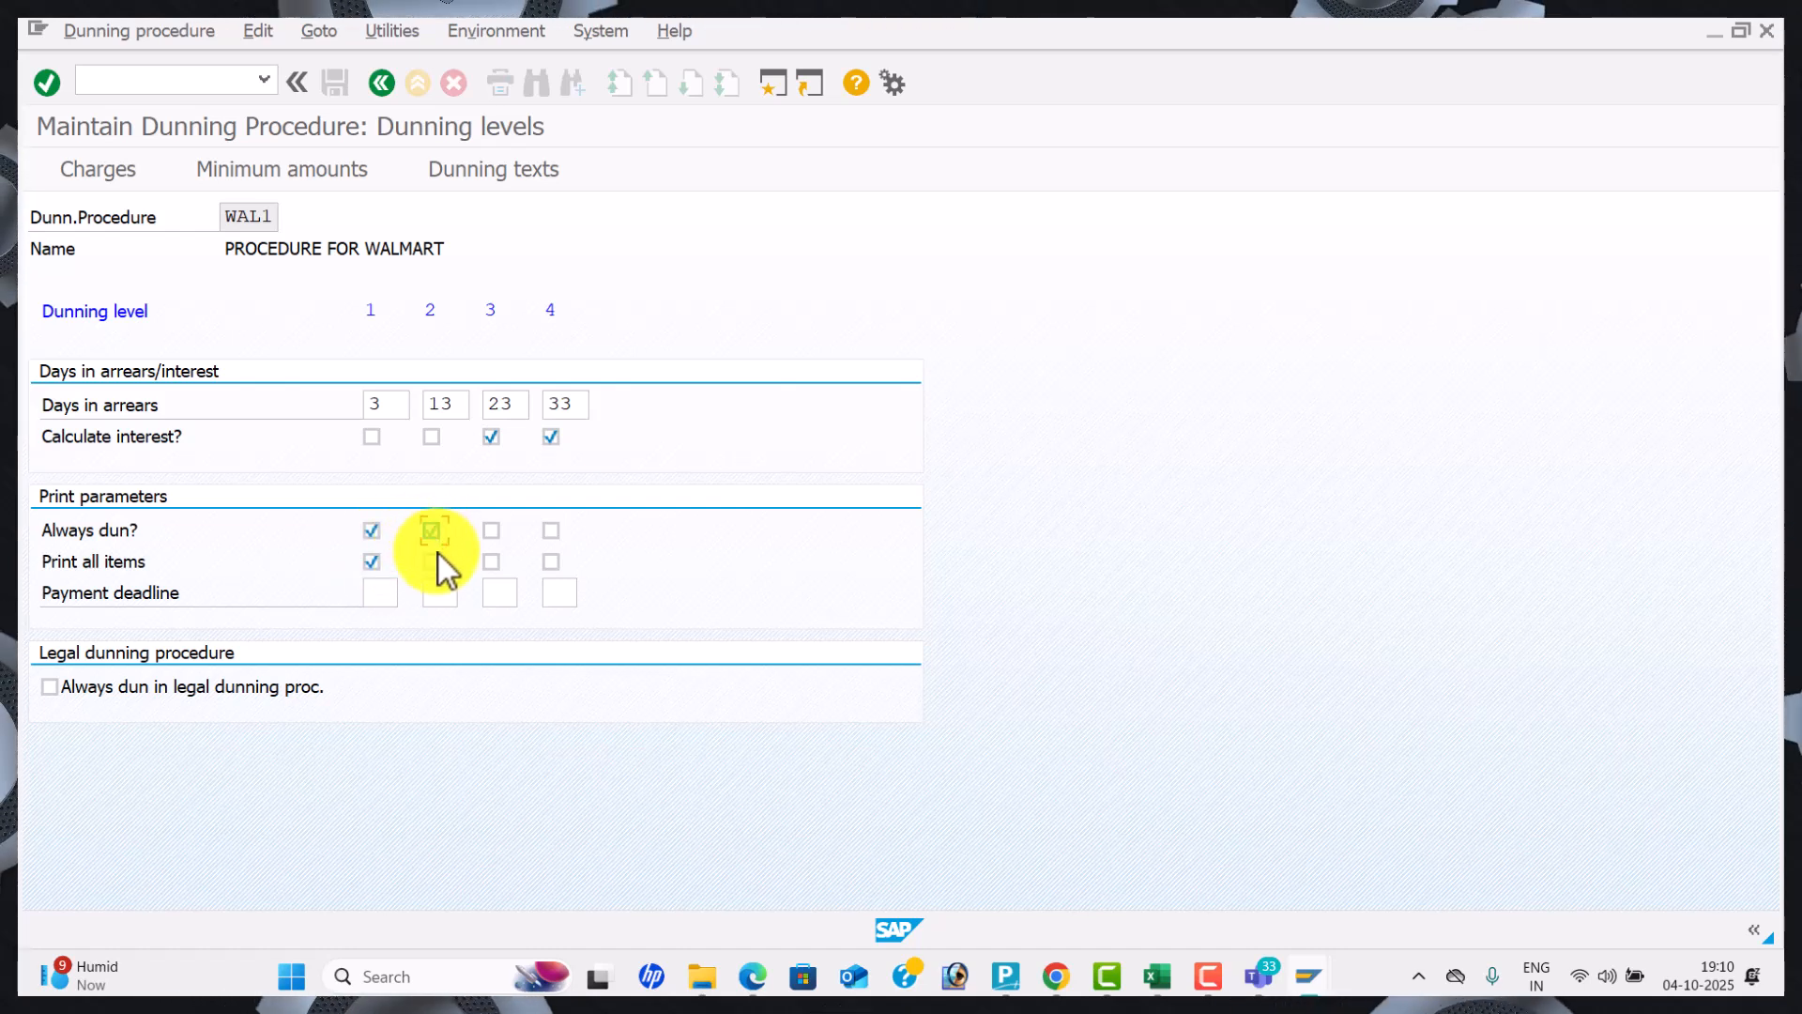
left_click(490, 531)
left_click(491, 561)
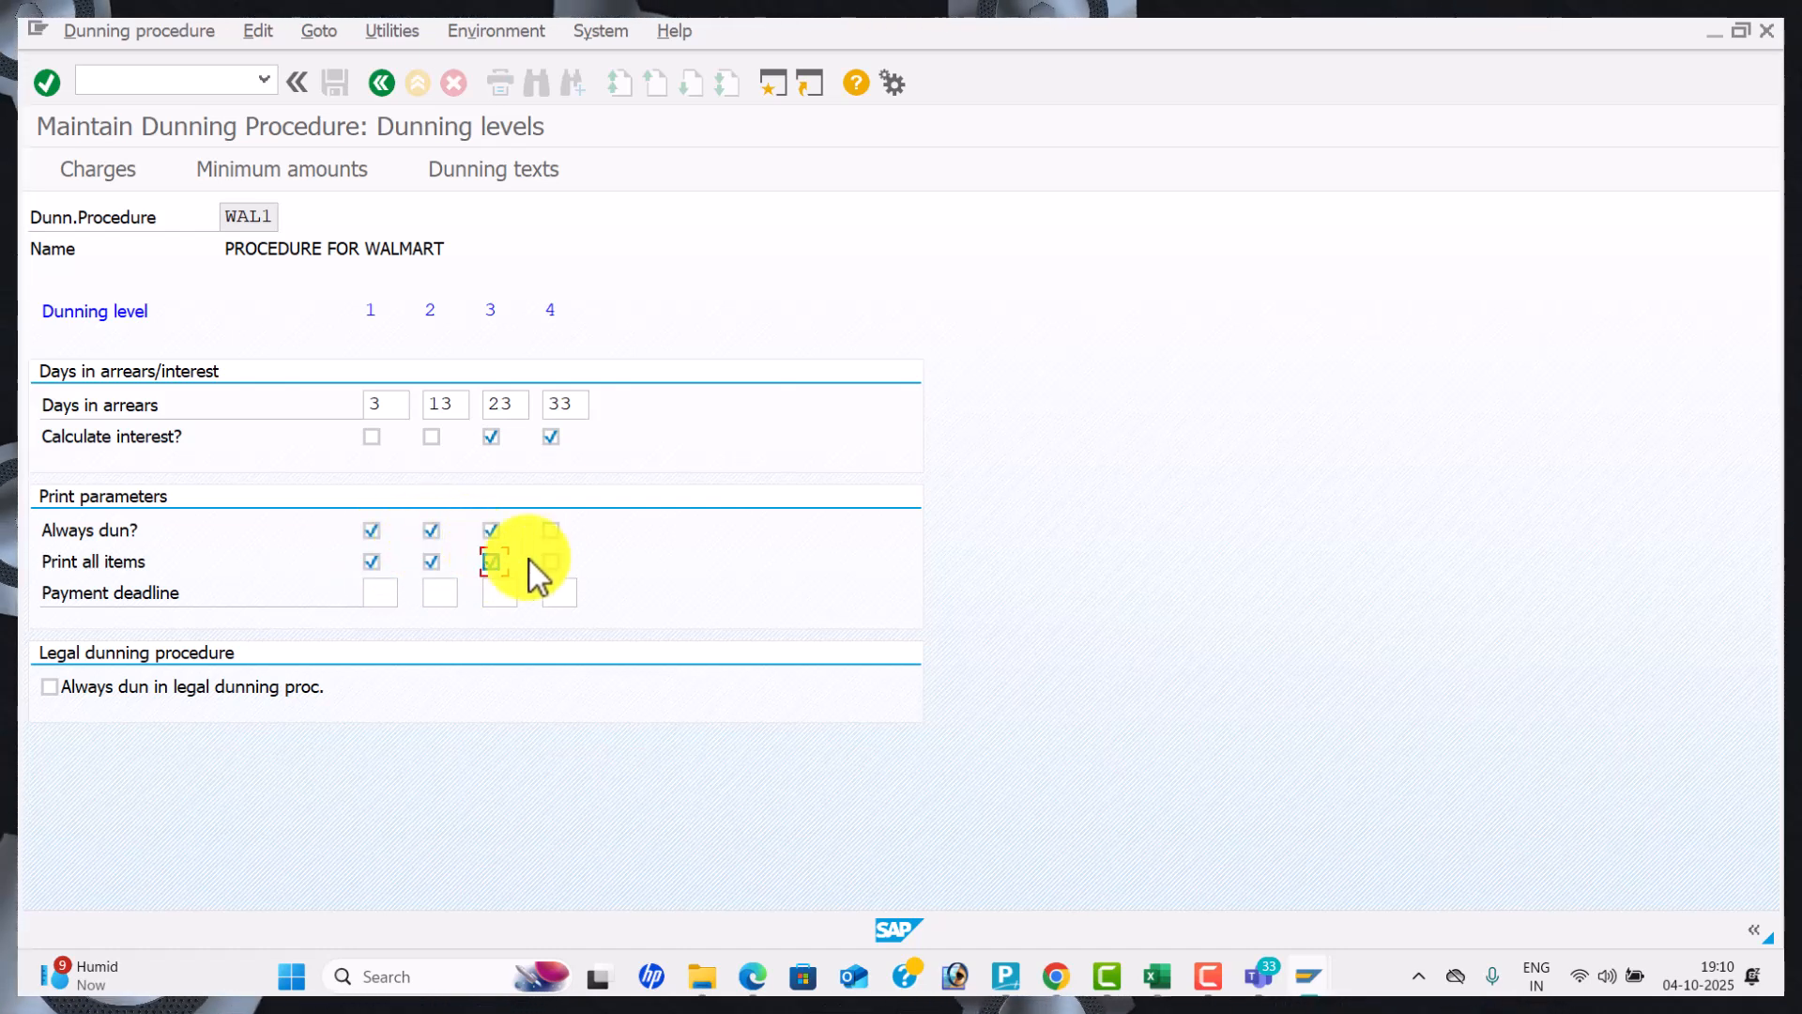
left_click(551, 532)
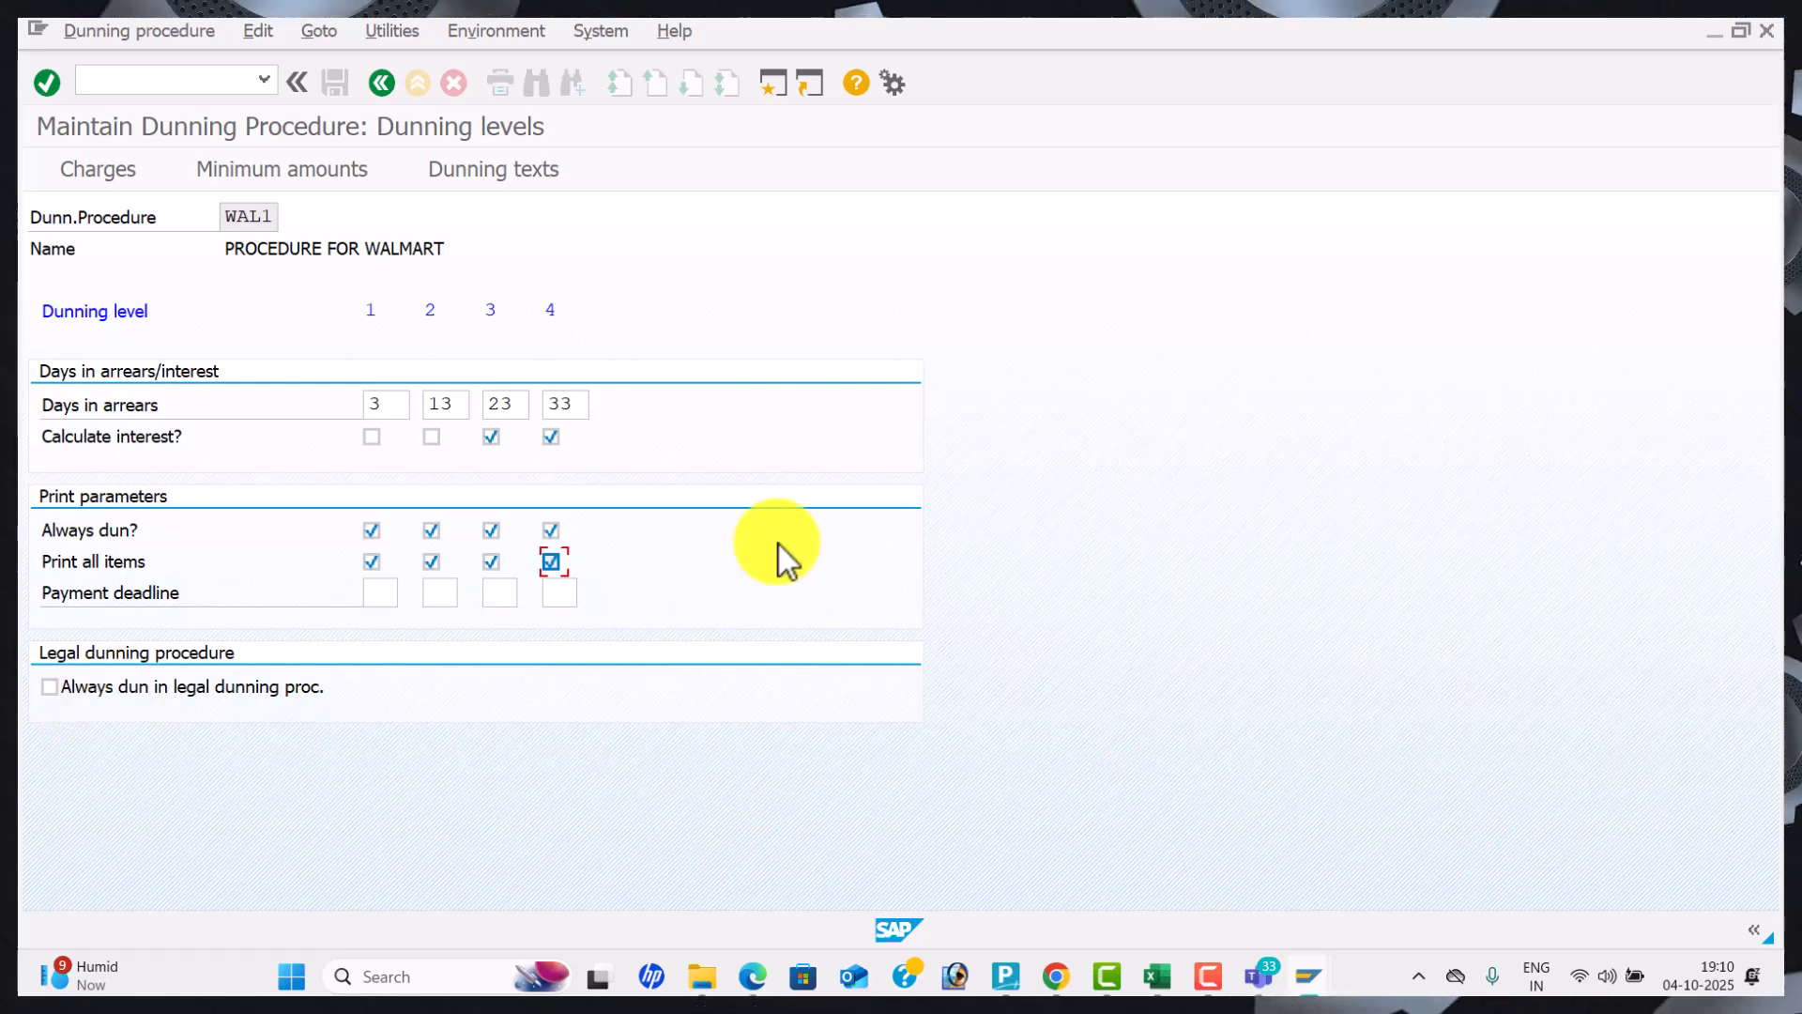
Review the charges section of the PDF and open the dunning charges of WAL1 in SAP with currency INR.
key("alt+Tab")
scroll(781, 548, "down", 5)
scroll(783, 550, "down", 3)
scroll(783, 550, "up", 2)
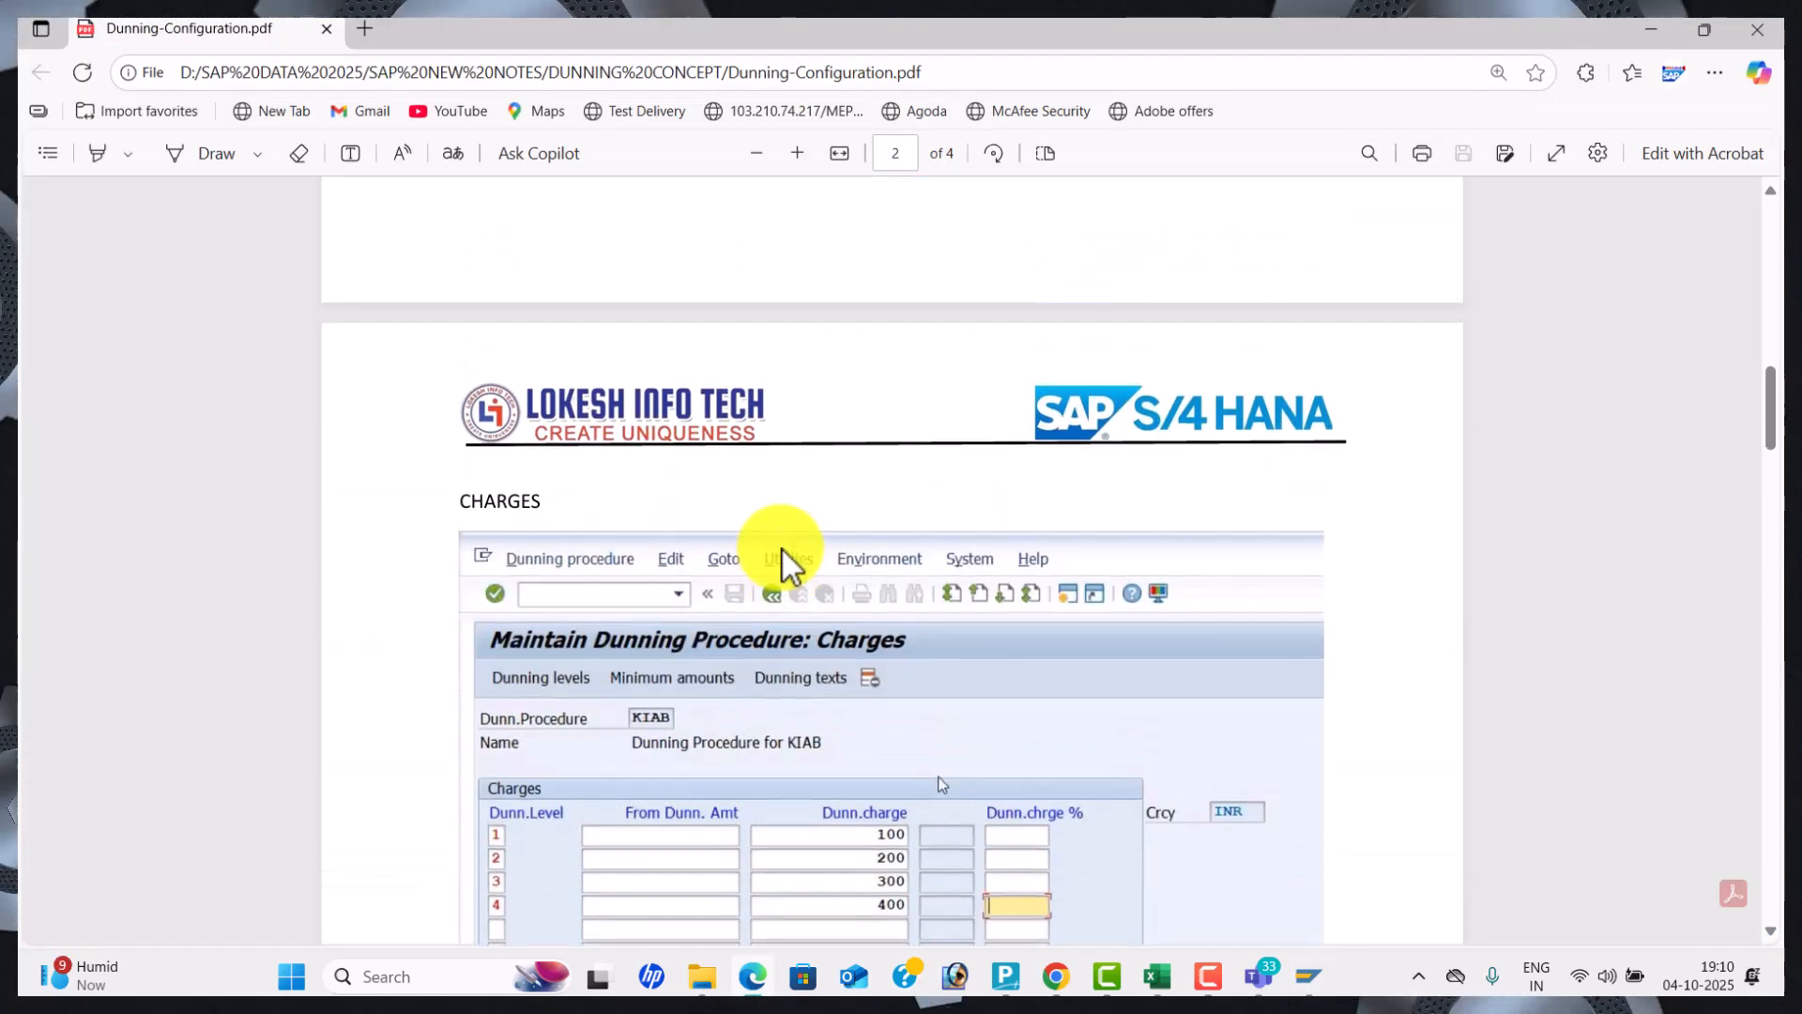
scroll(783, 550, "down", 1)
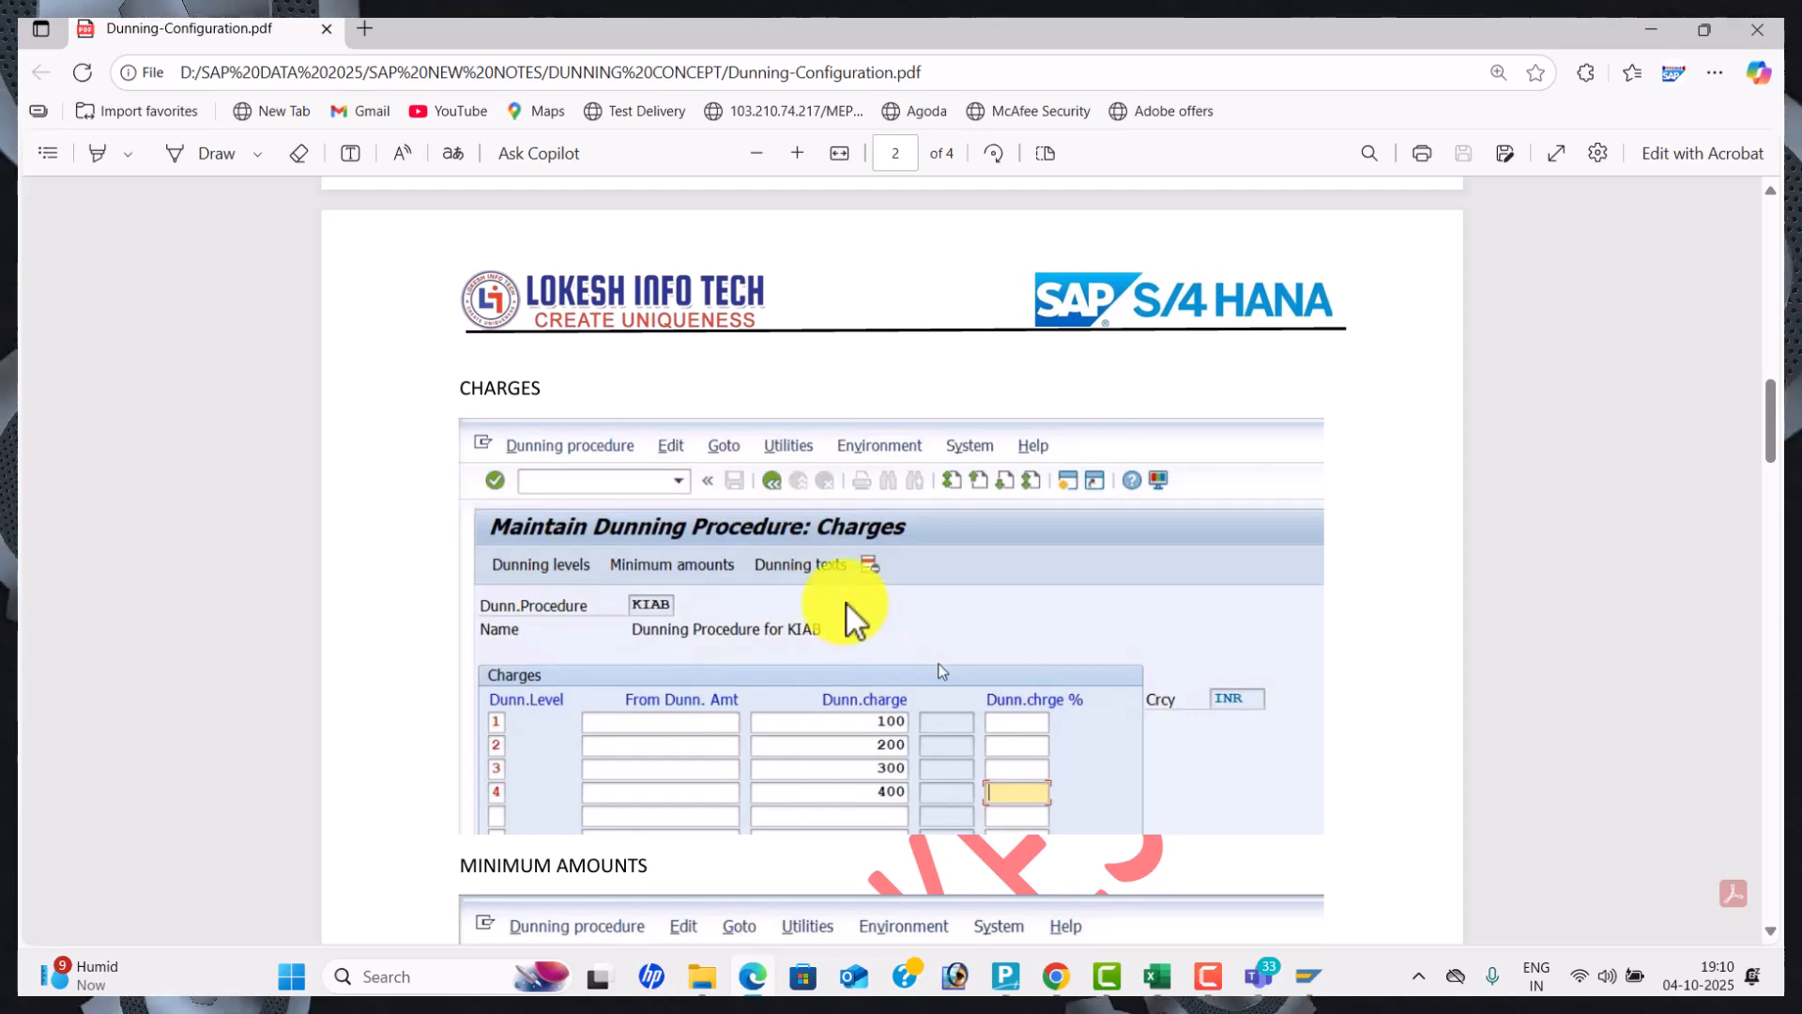
key("alt+Tab")
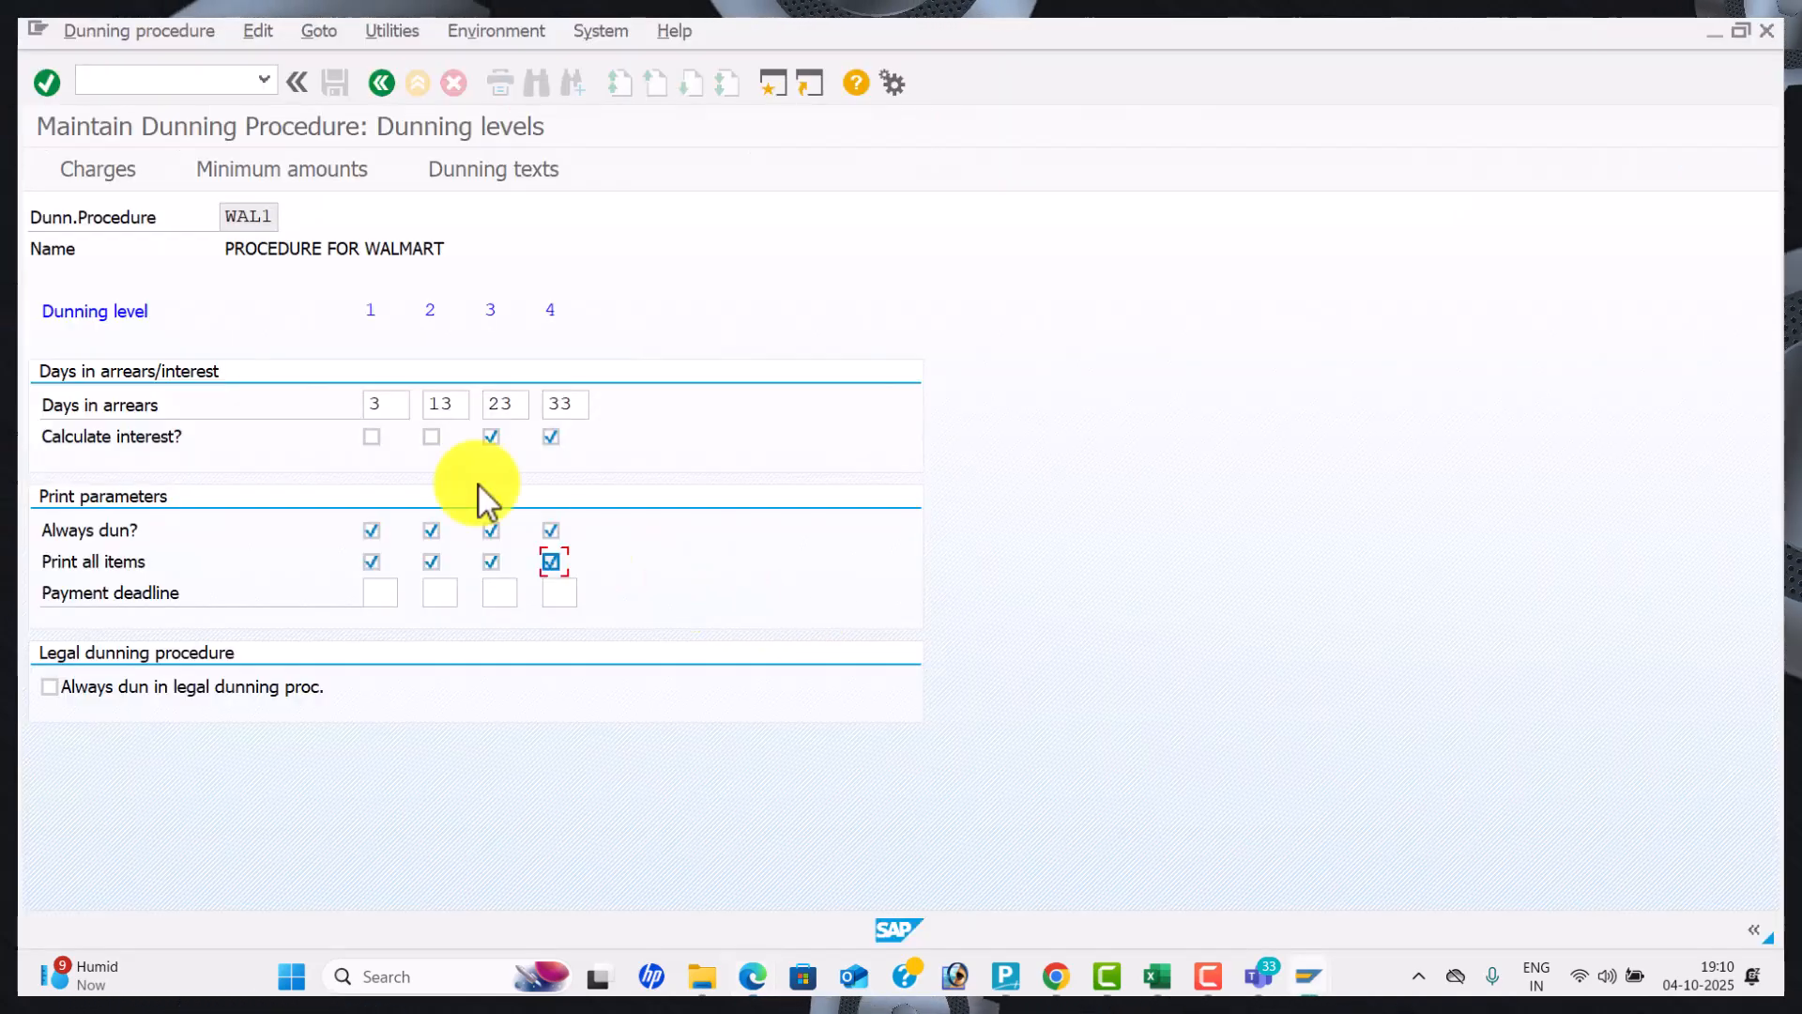
left_click(107, 169)
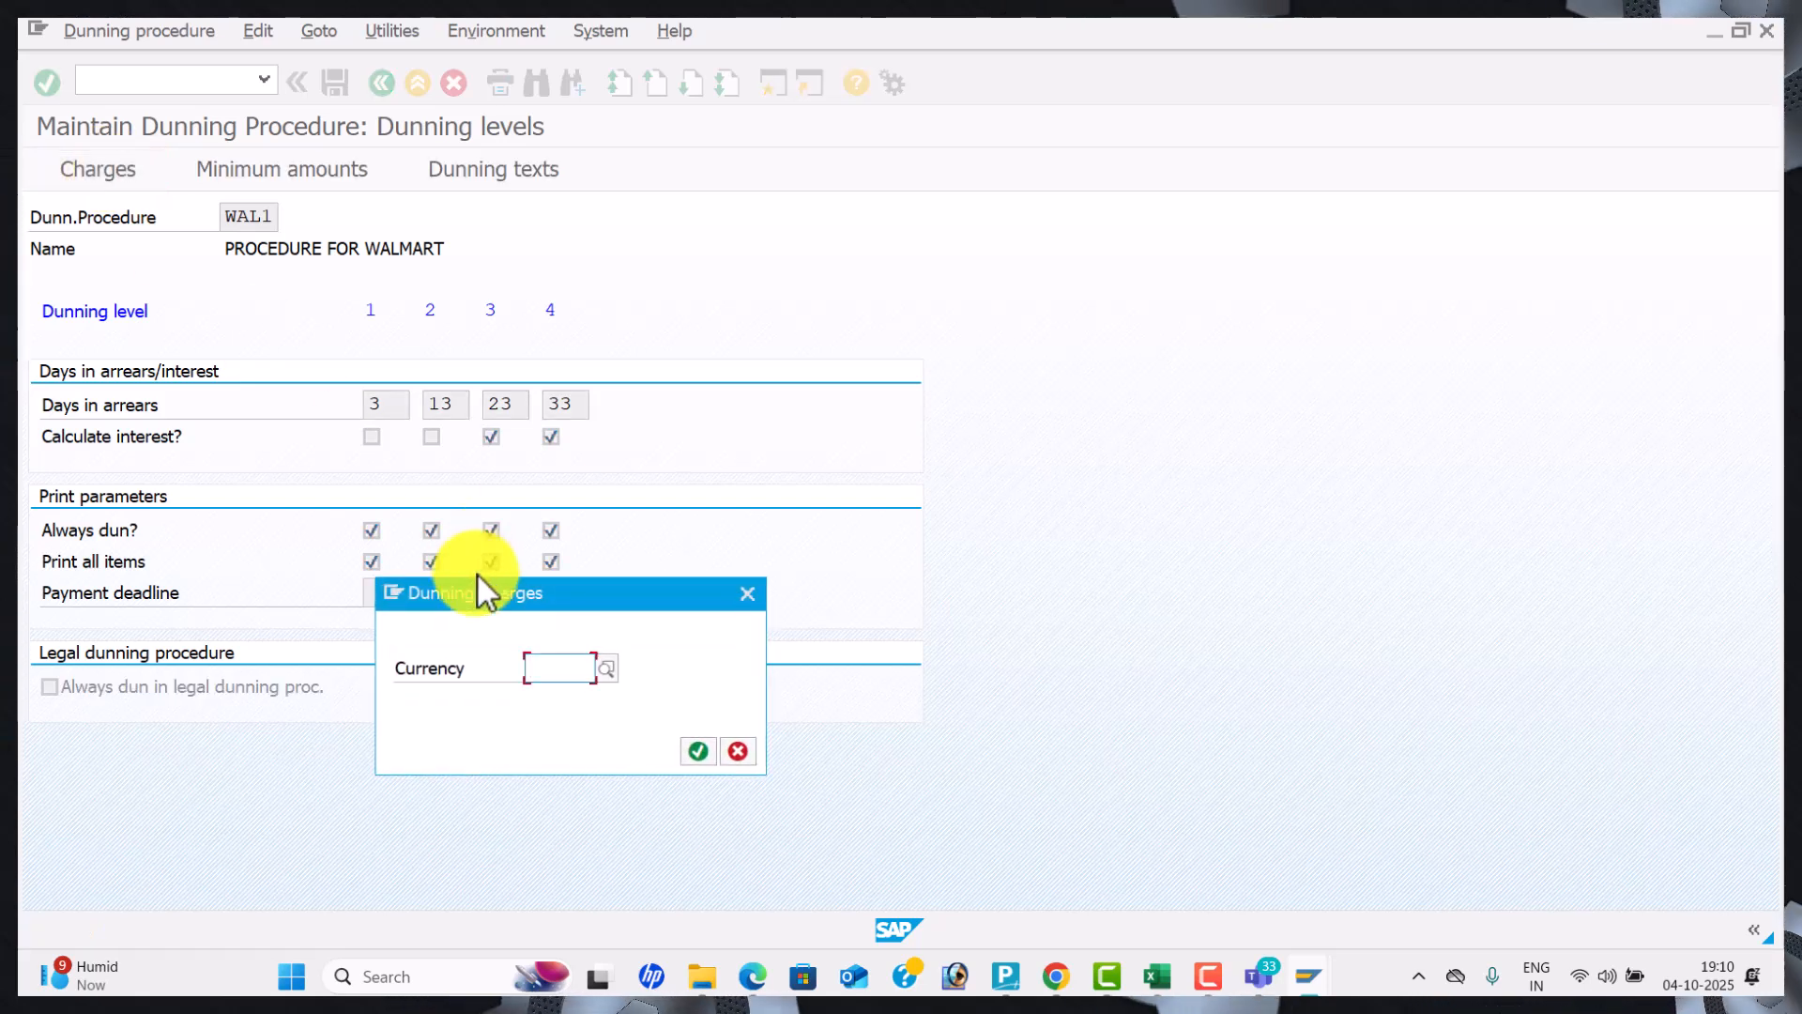
type("IN")
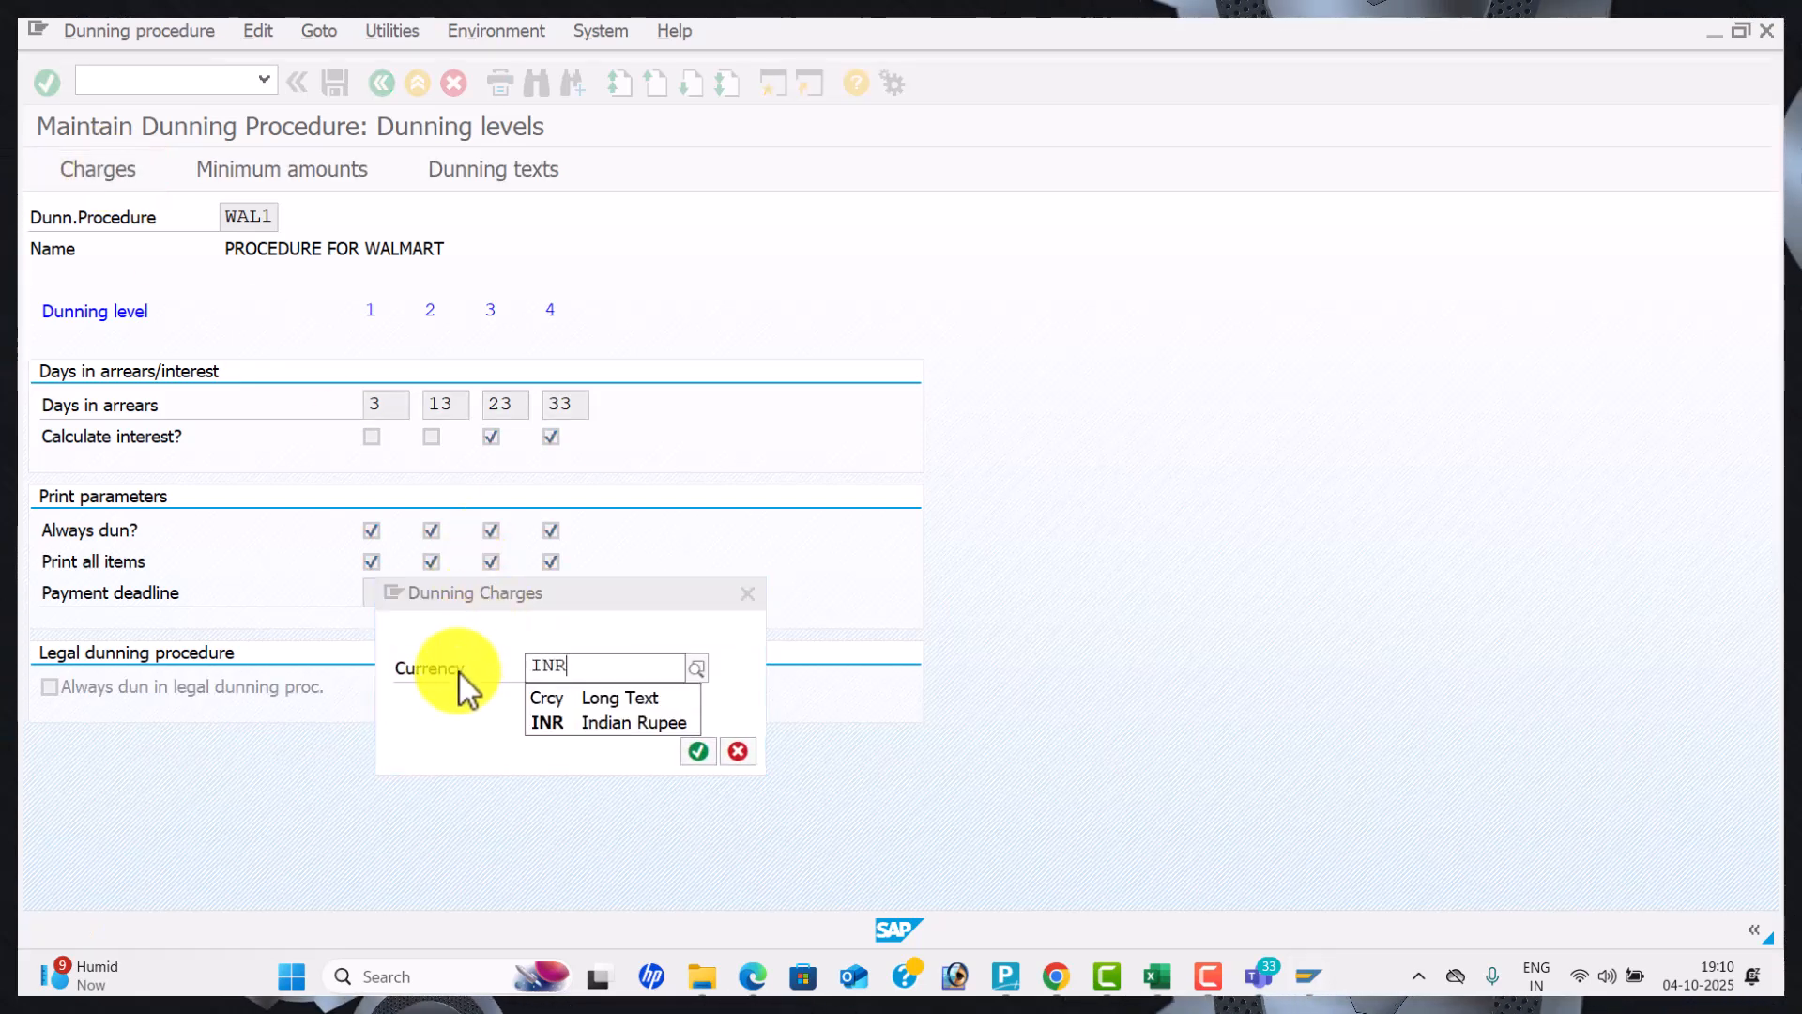
type("R")
left_click(556, 722)
left_click(698, 751)
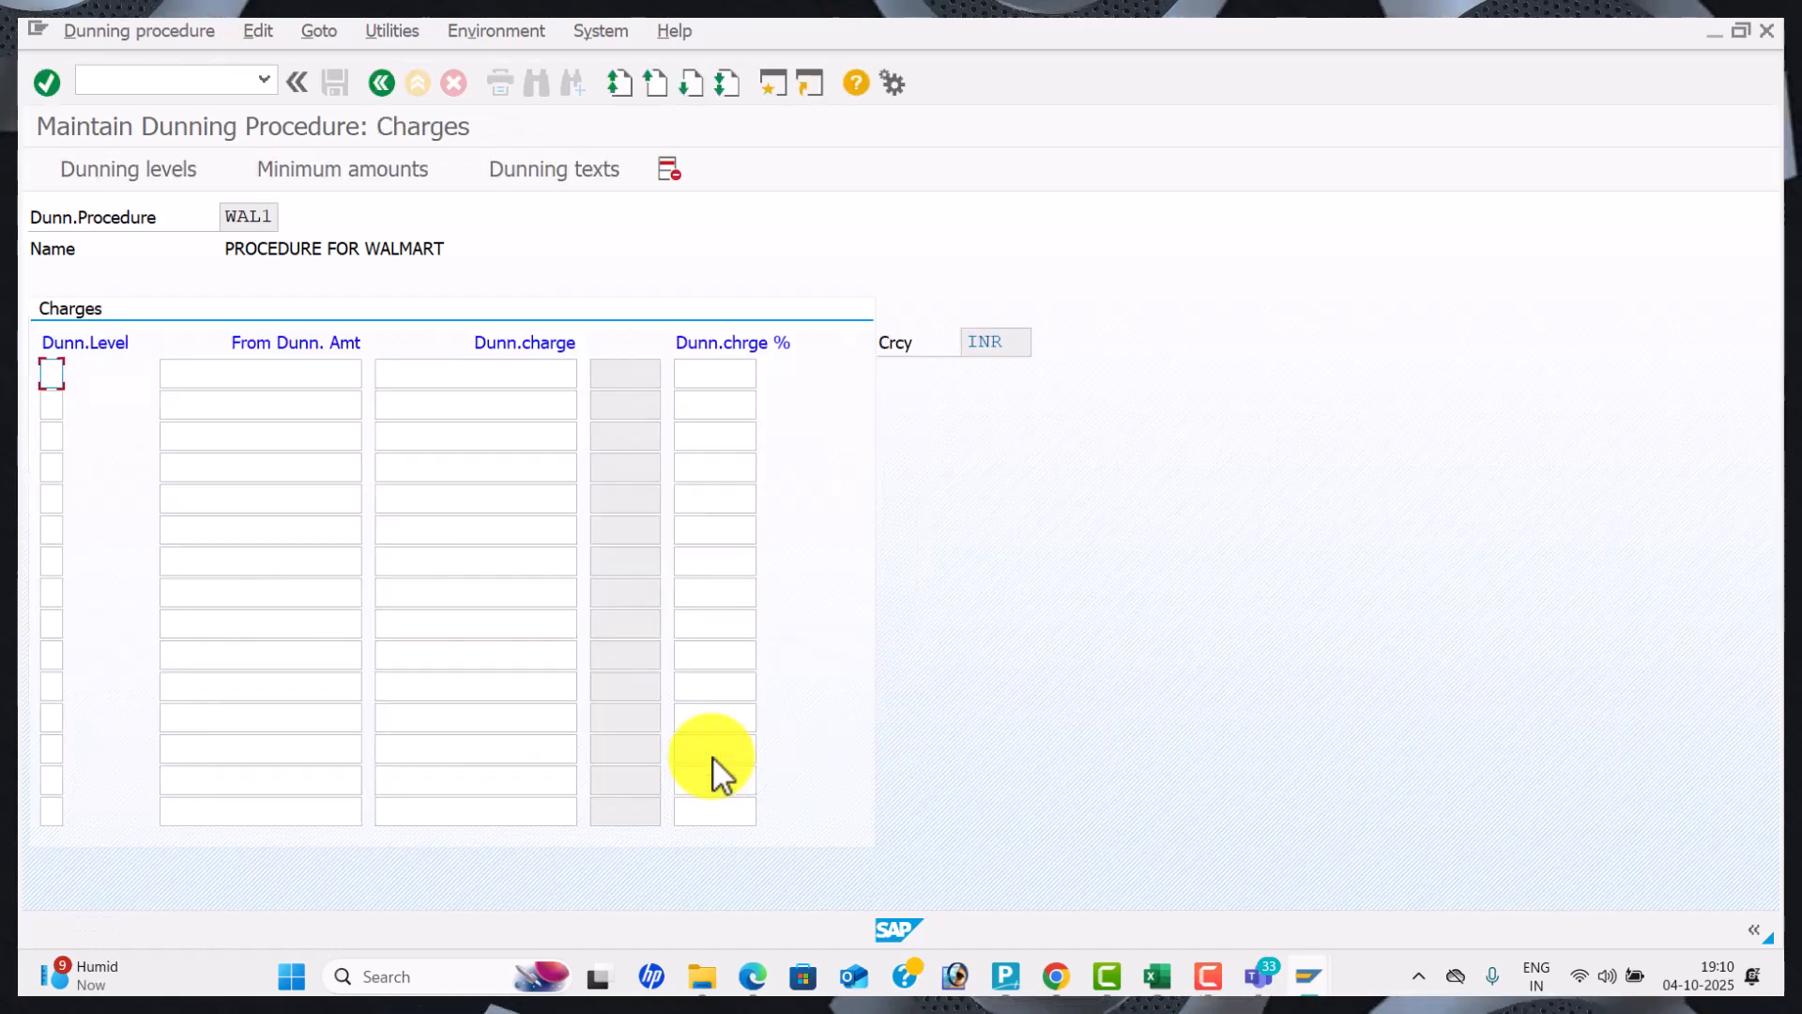
Enter dunning levels 1, 2, 3 and 4 in the first four rows of the charges table.
type("1")
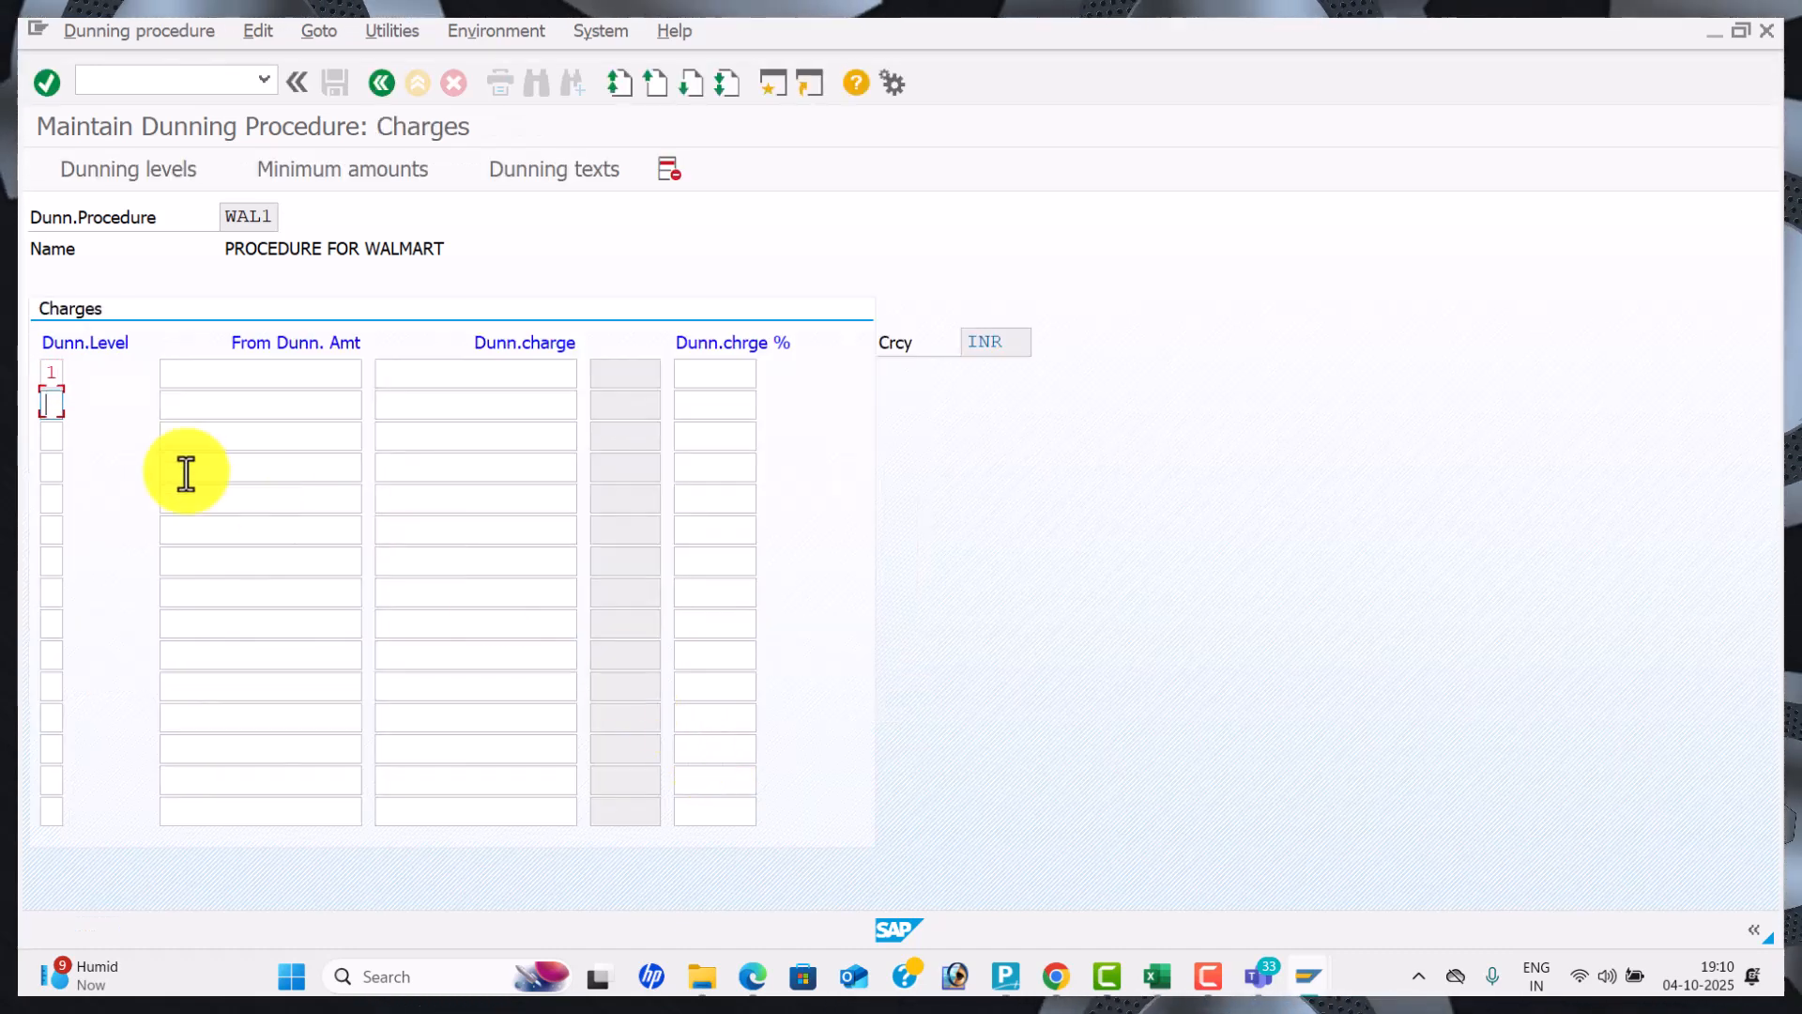
key("Down")
type("2")
key("Down")
type("3")
key("Down")
type("4")
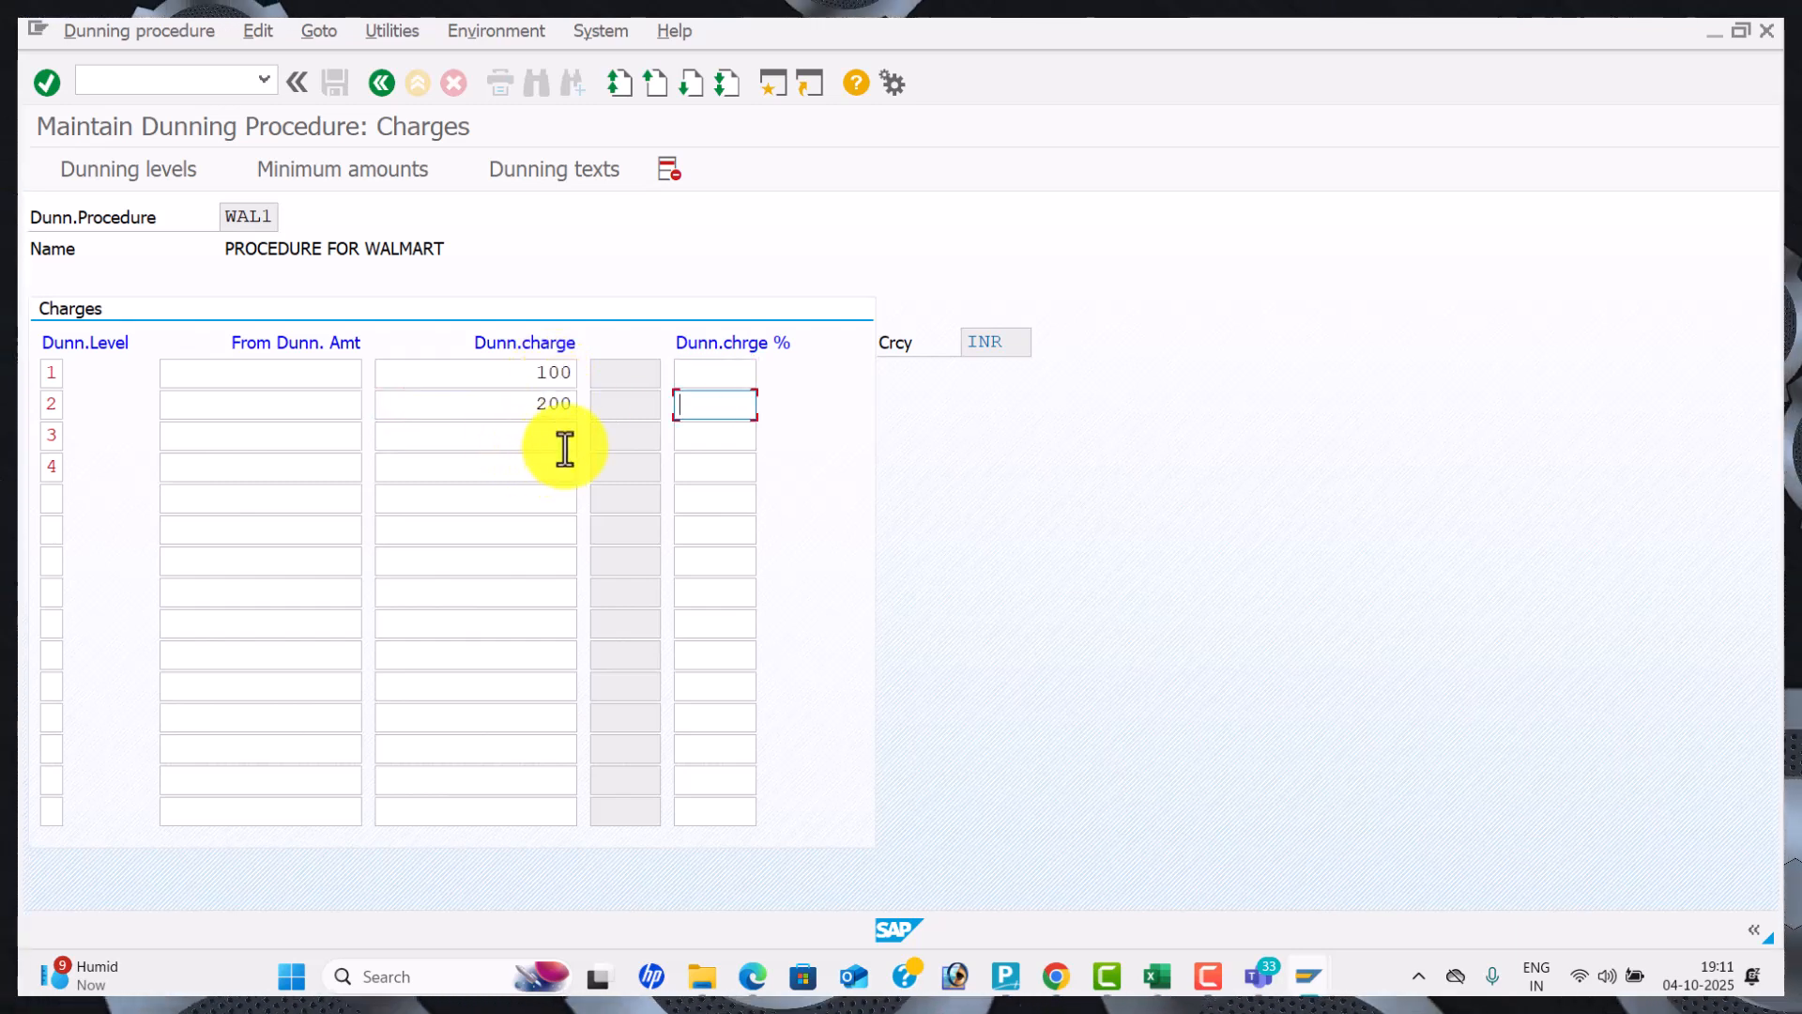
Enter dunning charges of 100, 200, 300 and 400 for levels 1 to 4, compare with the PDF and confirm them.
left_click(564, 436)
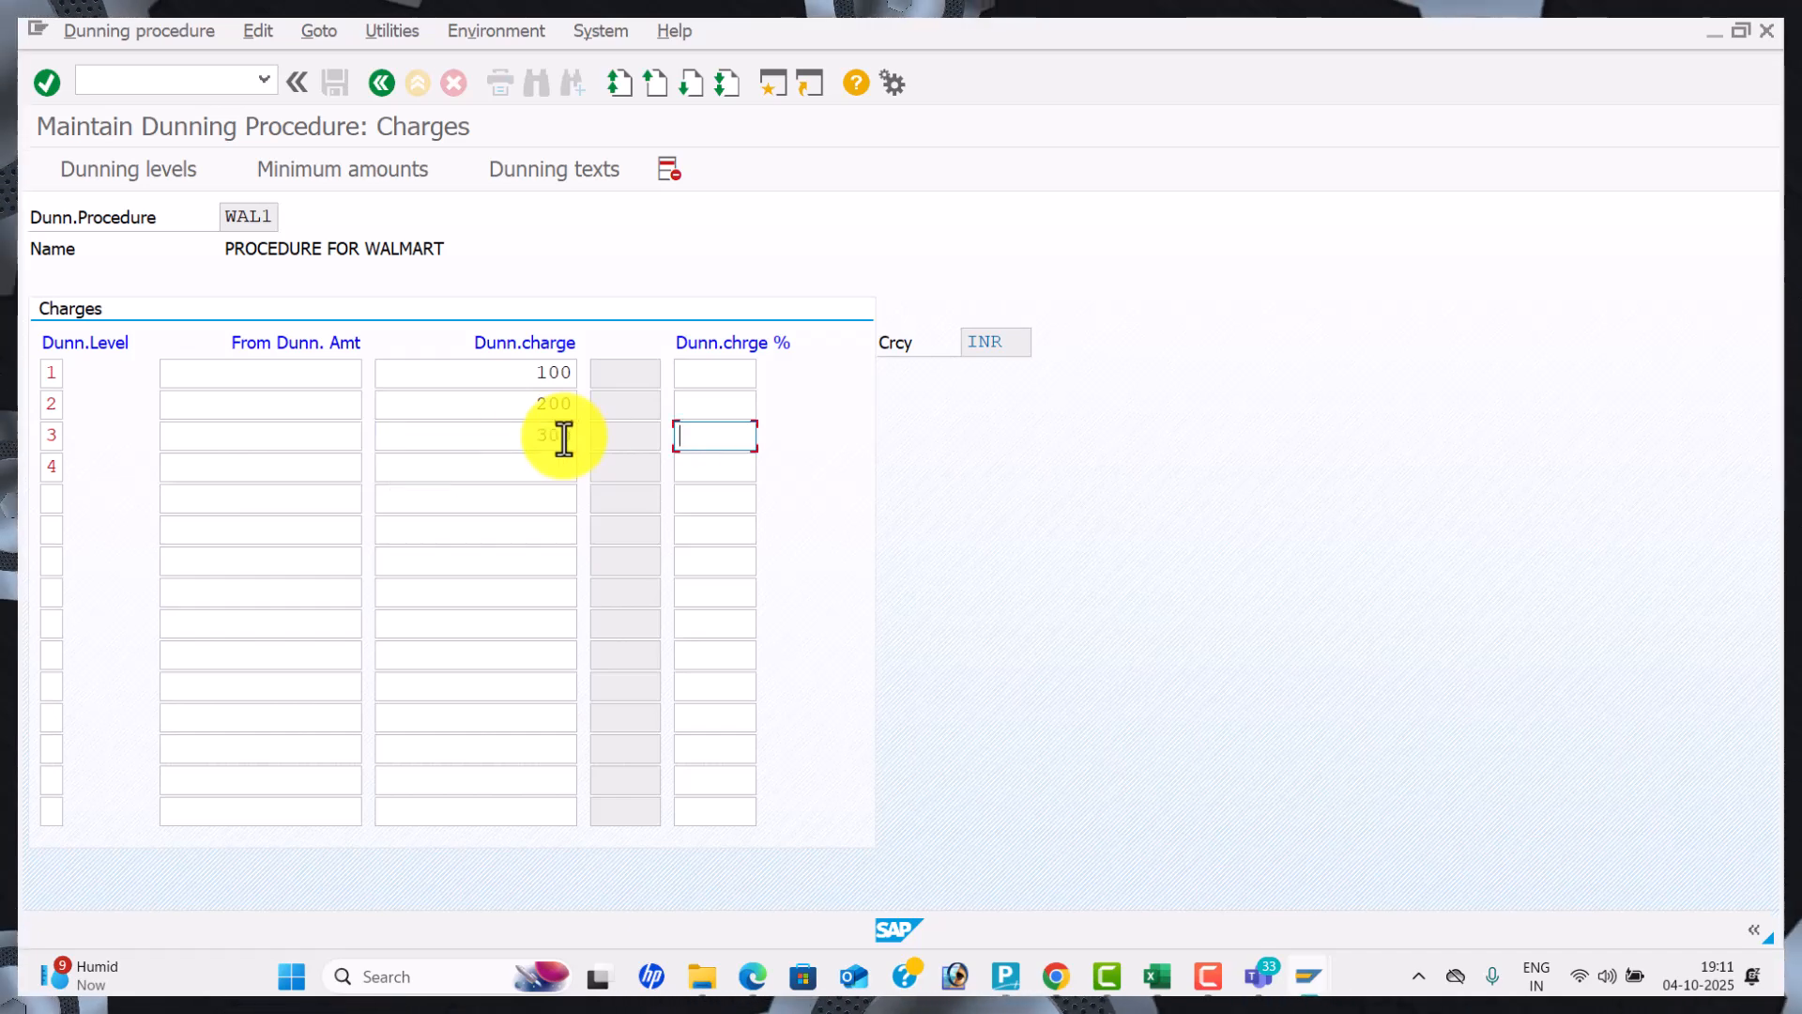
left_click(561, 462)
type("400")
key("Tab")
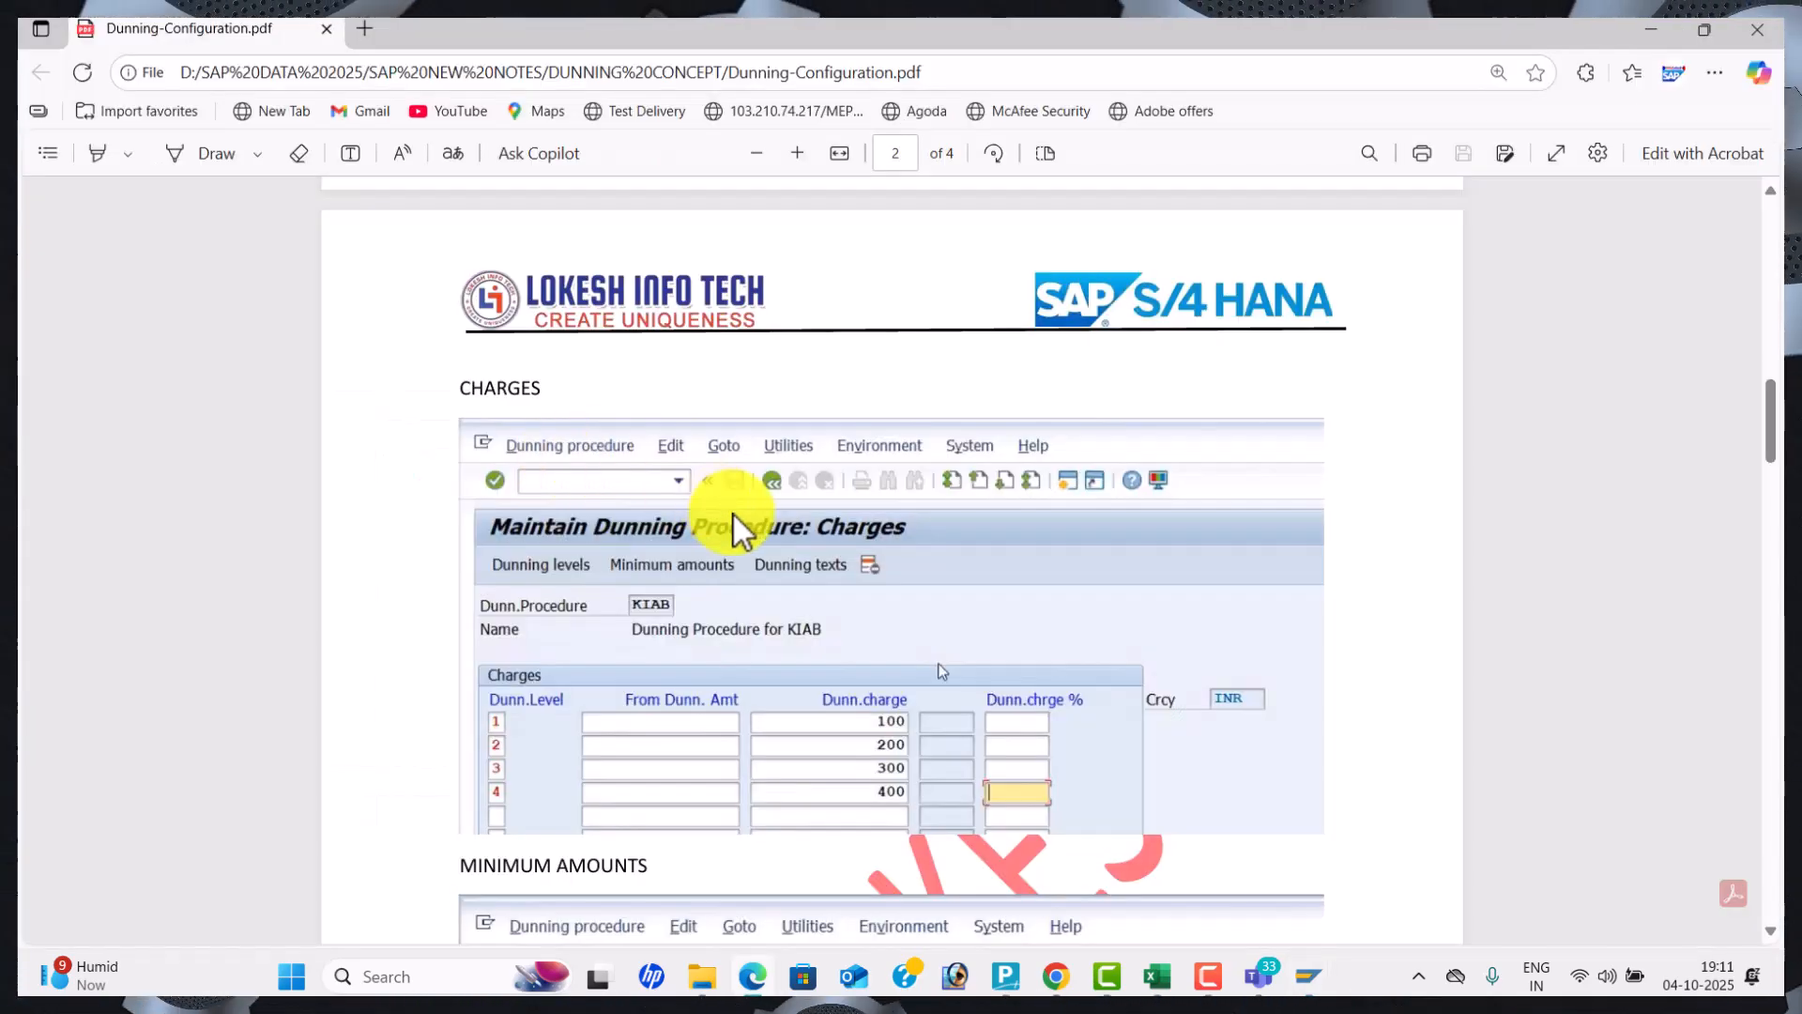
scroll(734, 516, "down", 3)
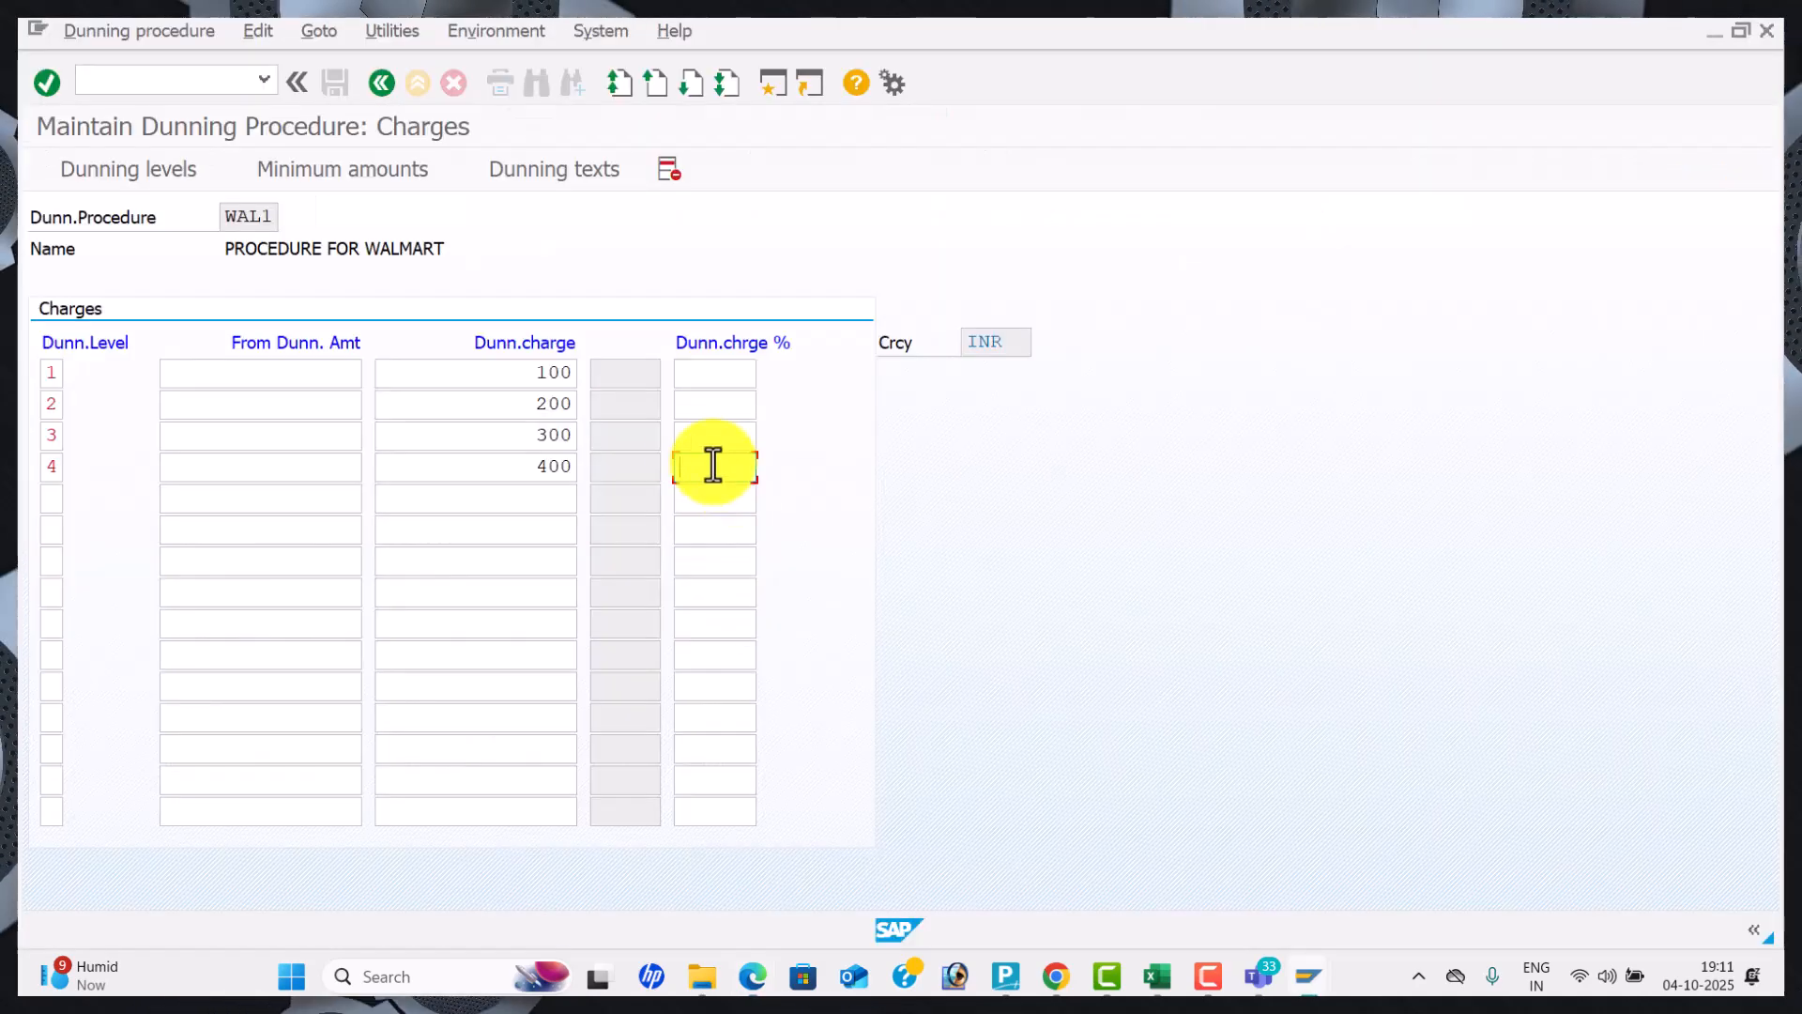
key("Return")
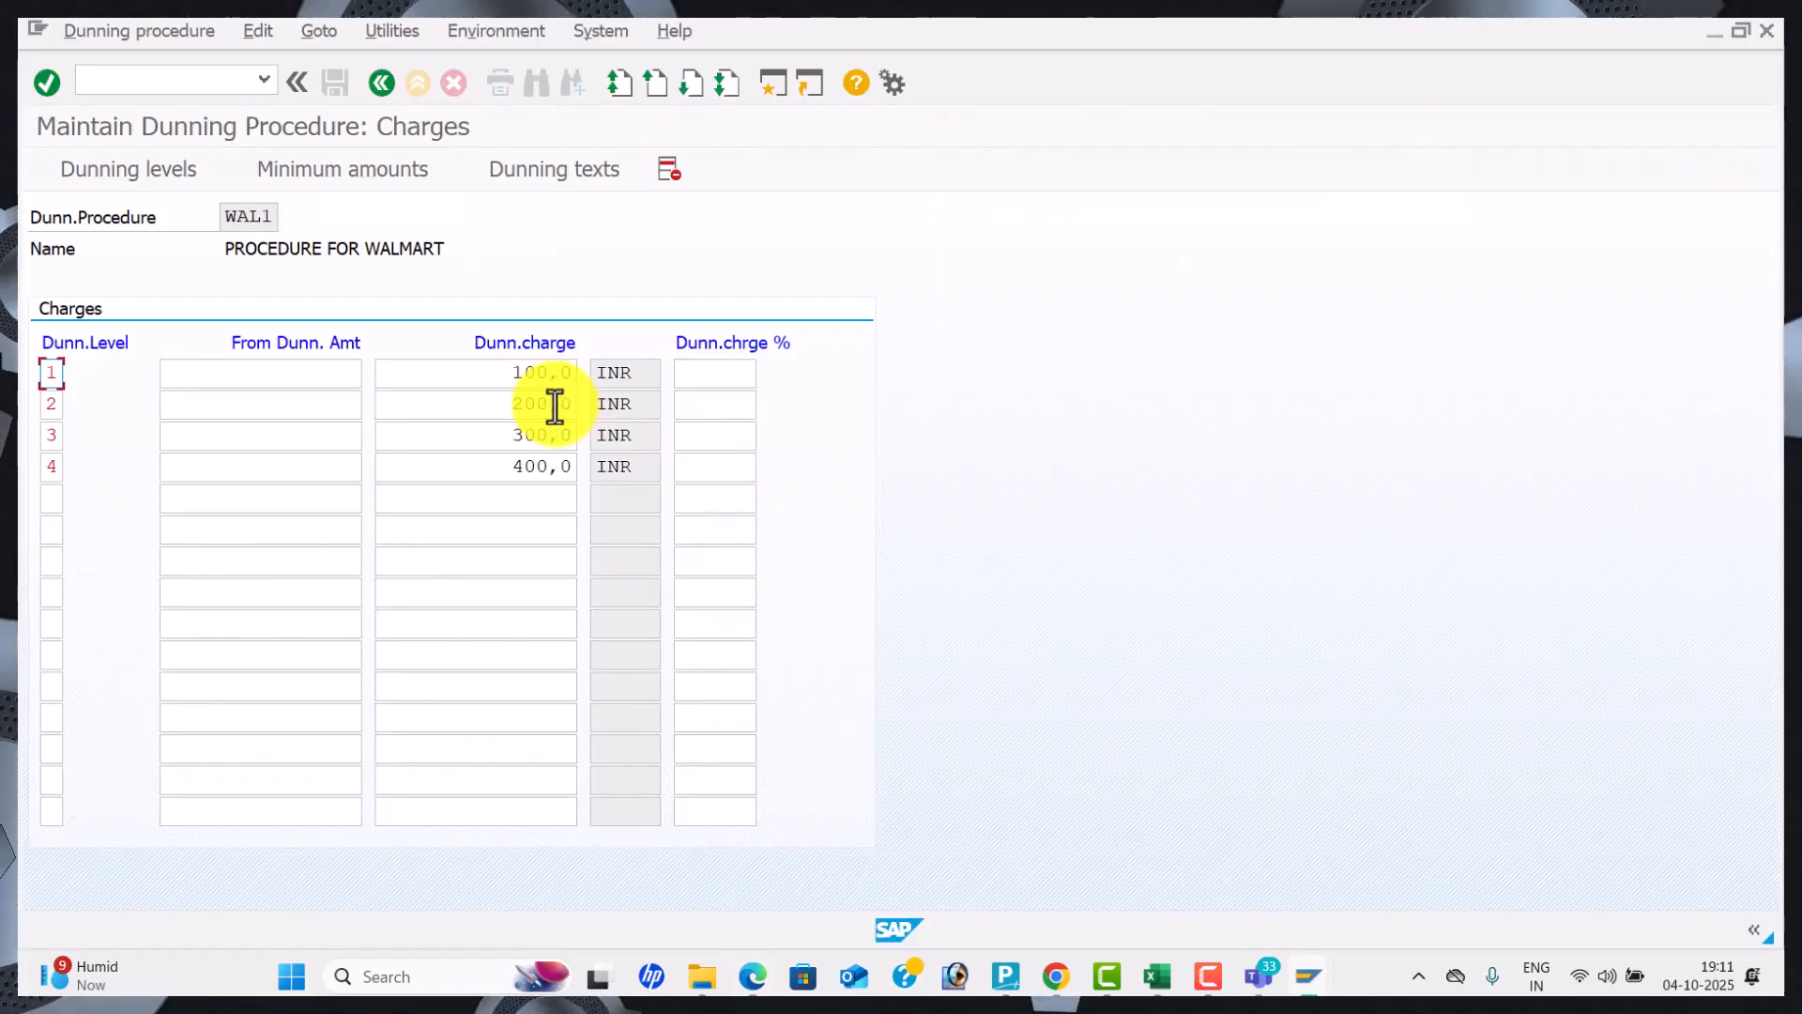
Review the minimum amounts section of the dunning PDF and open the minimum amounts of WAL1 in SAP with currency INR.
key("alt+Tab")
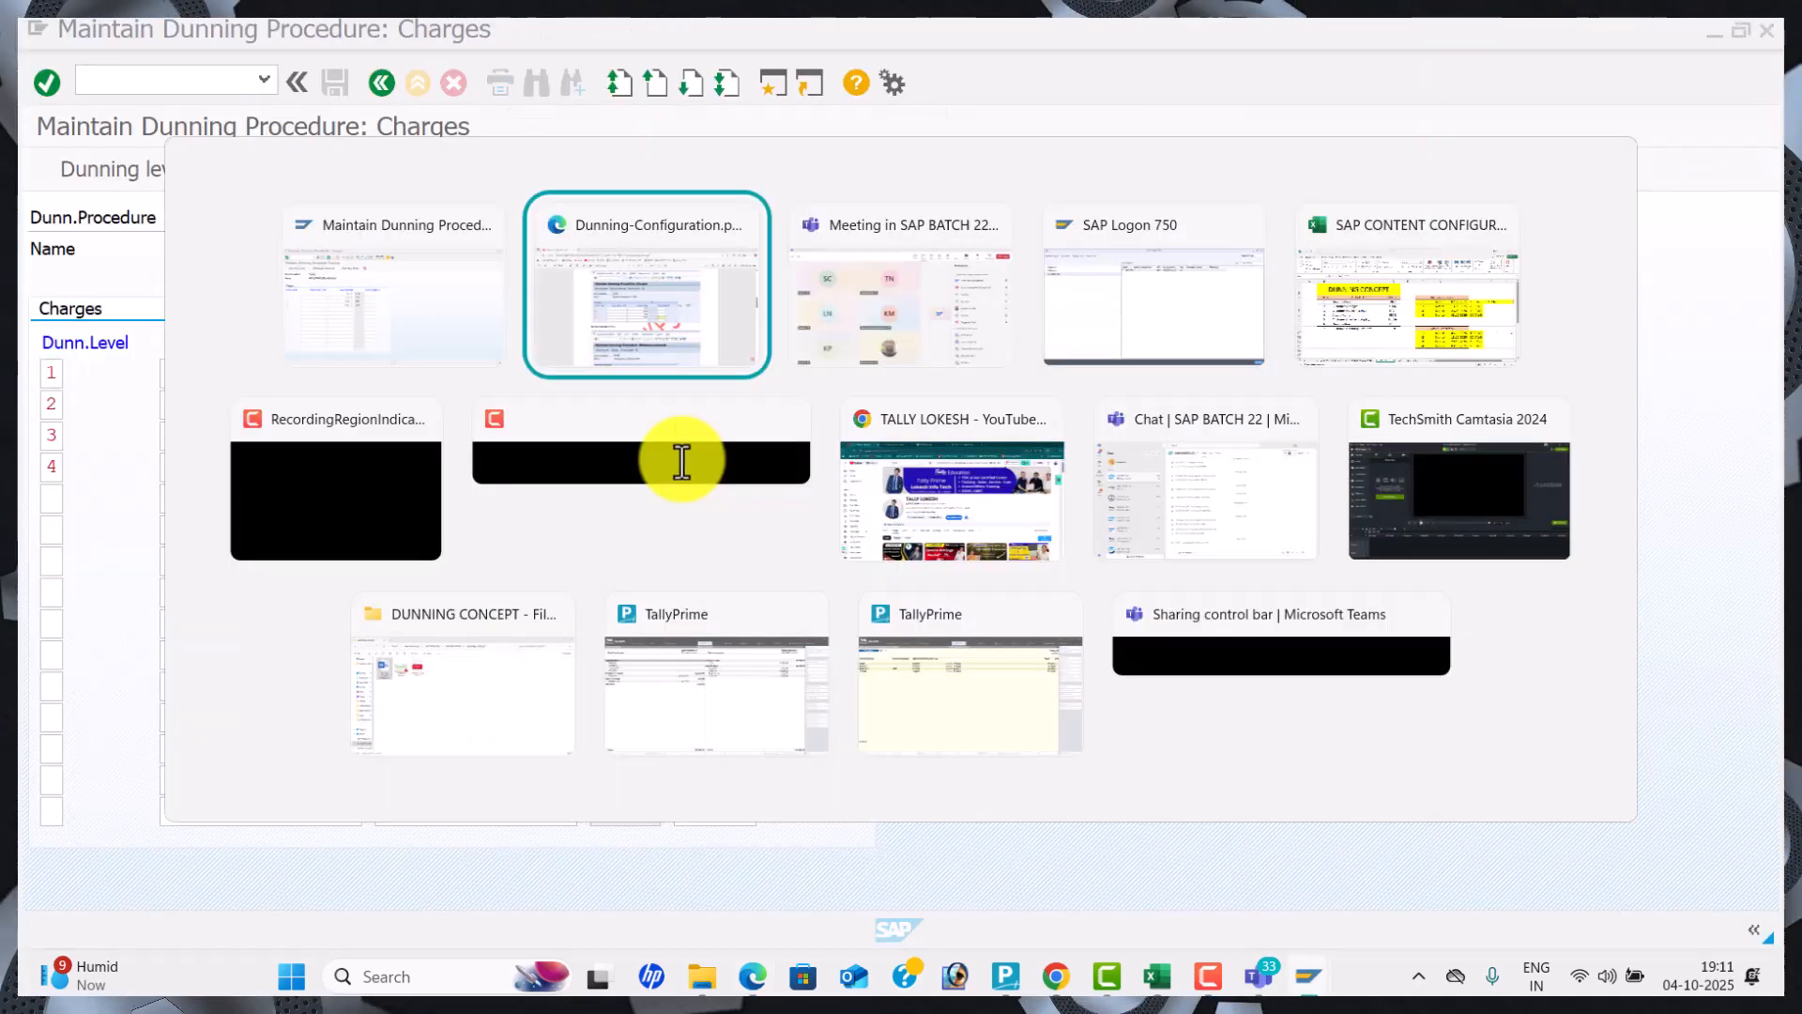
scroll(684, 461, "down", 5)
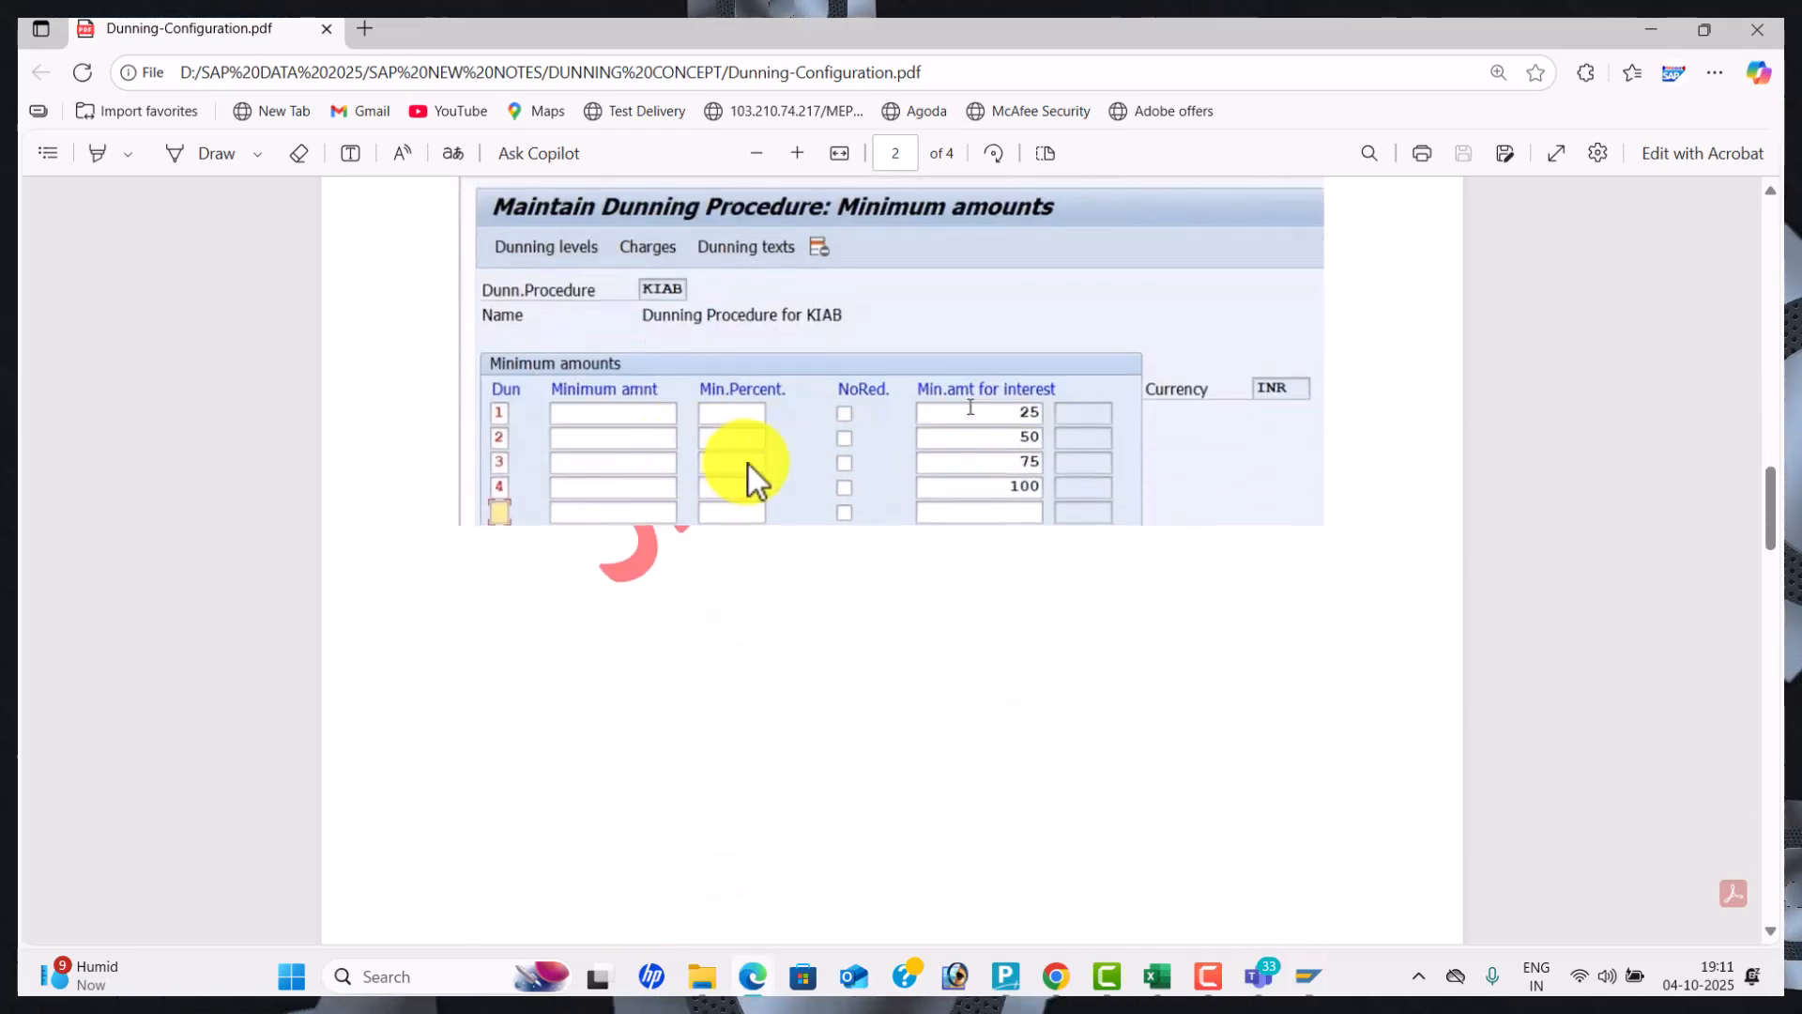
scroll(748, 472, "up", 1)
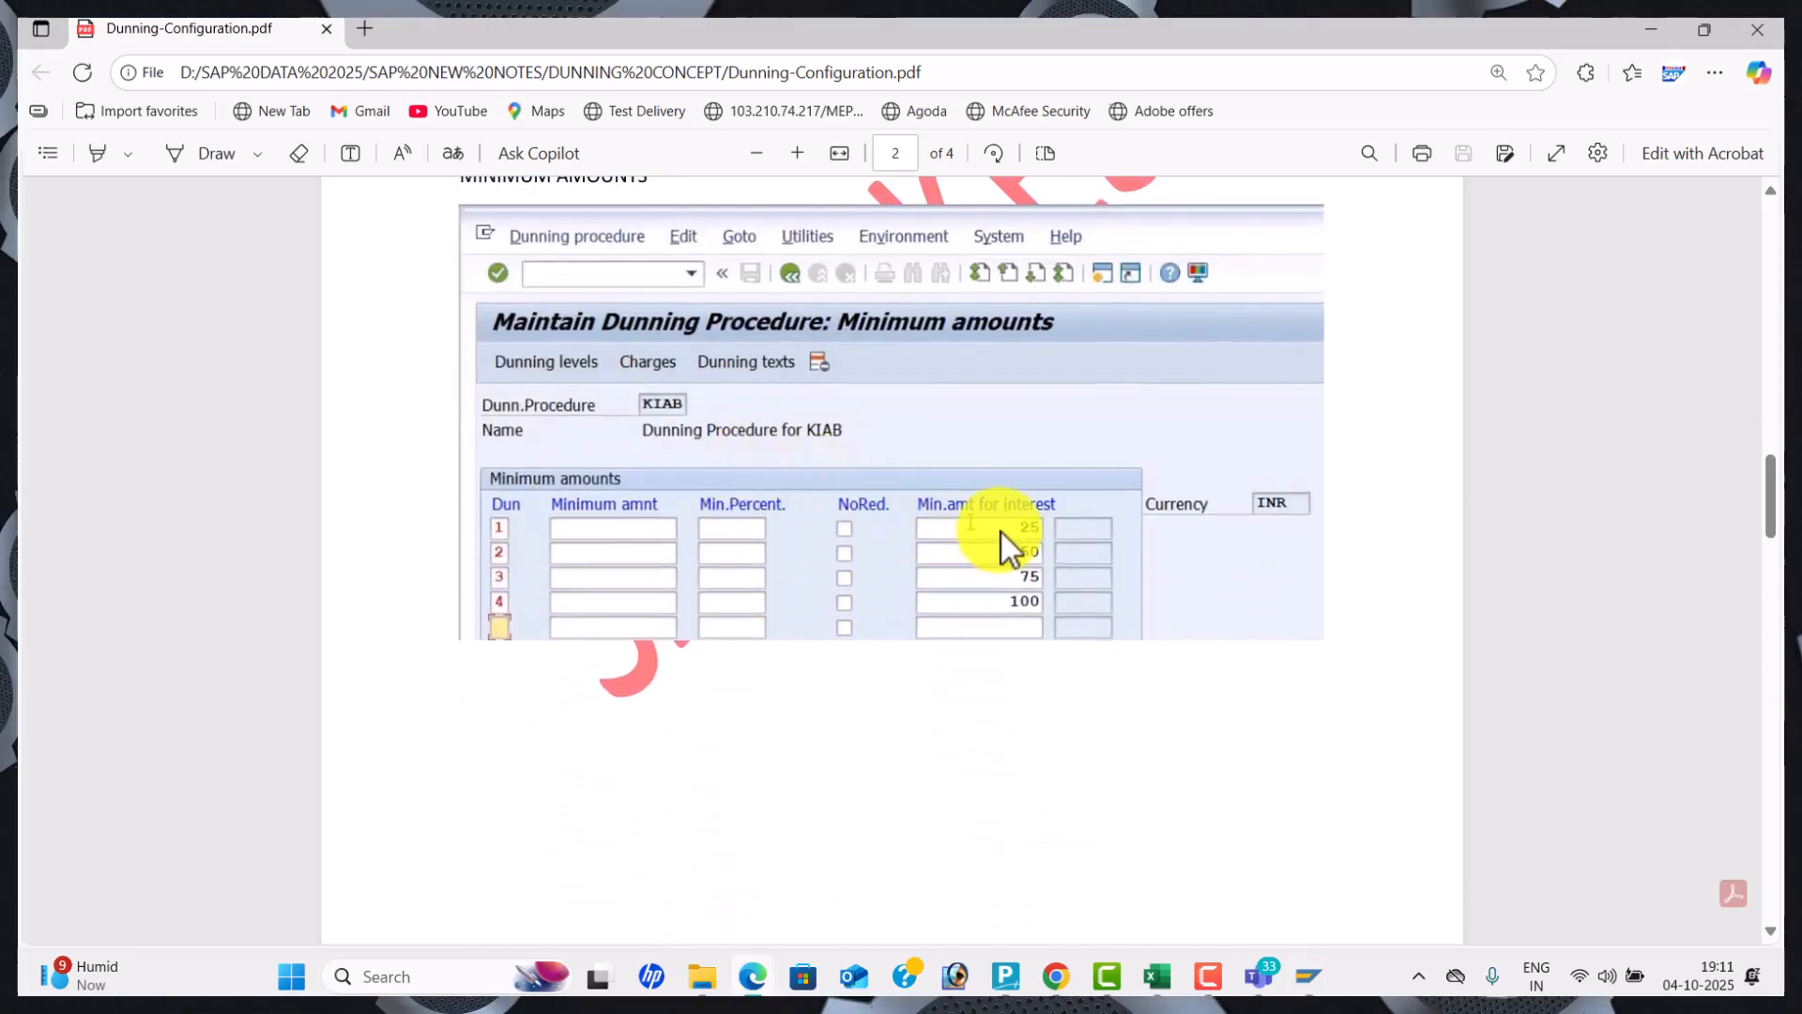
key("alt+Tab")
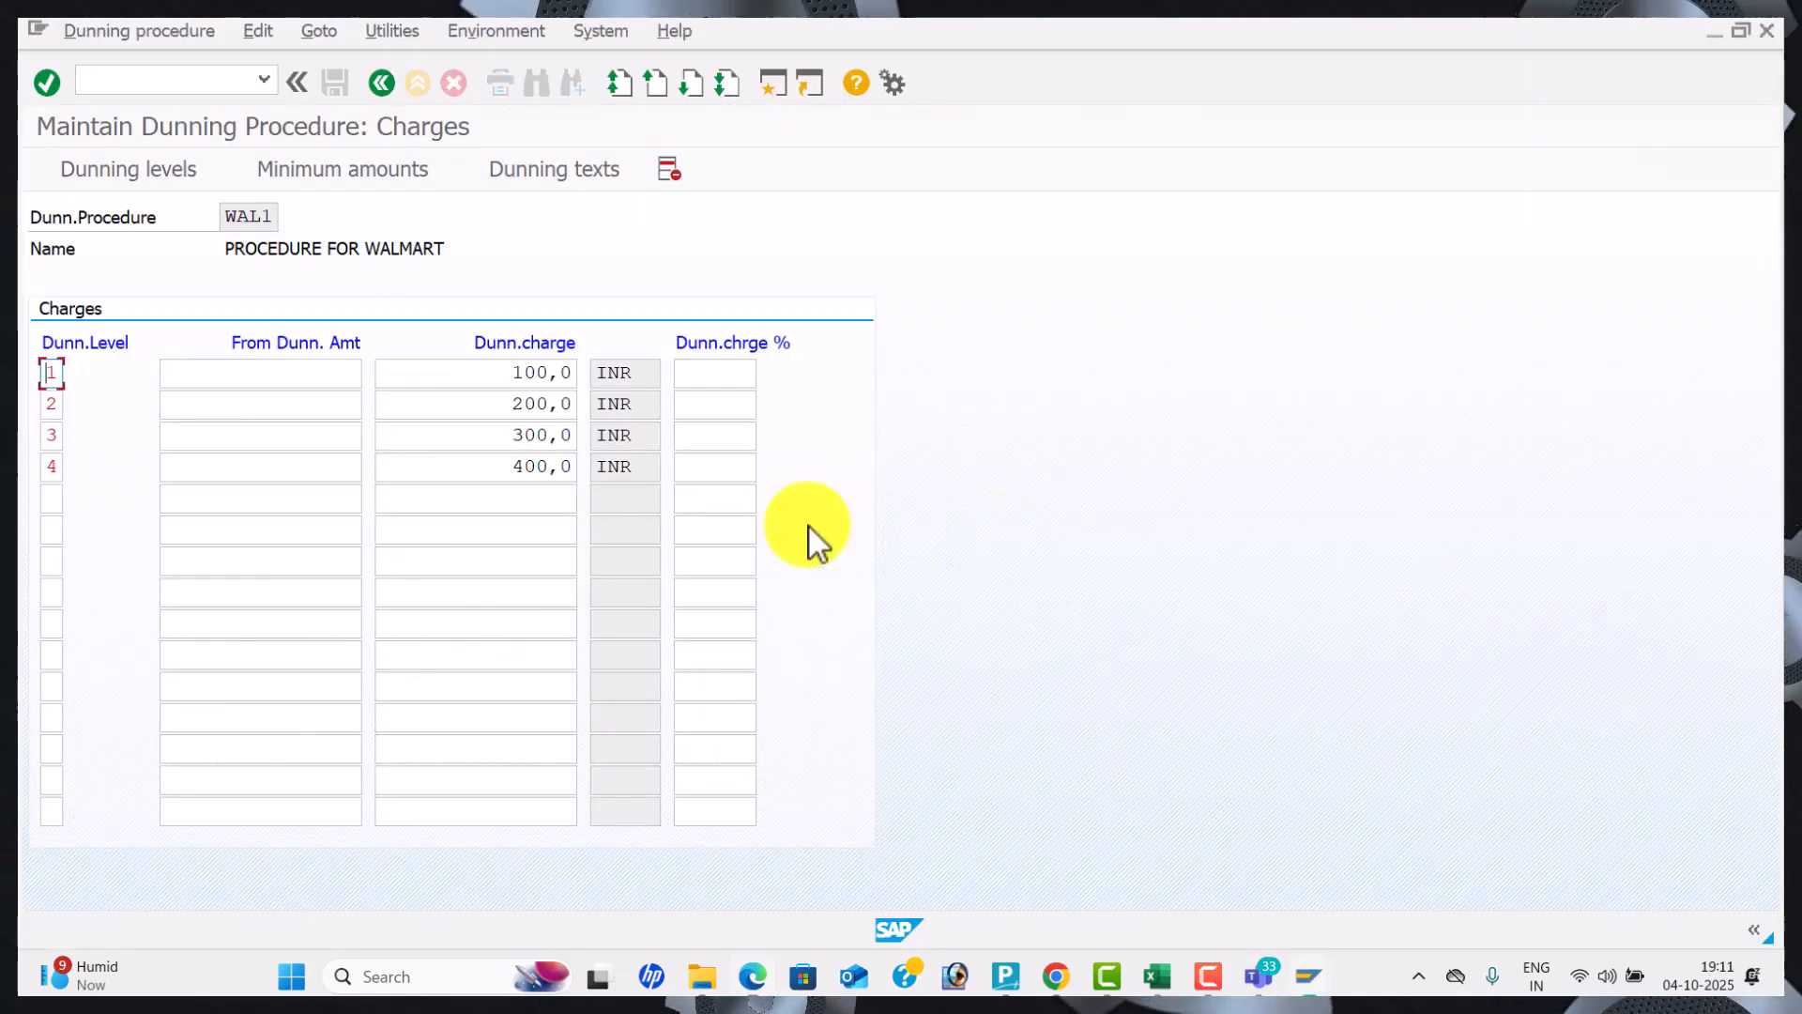
left_click(356, 173)
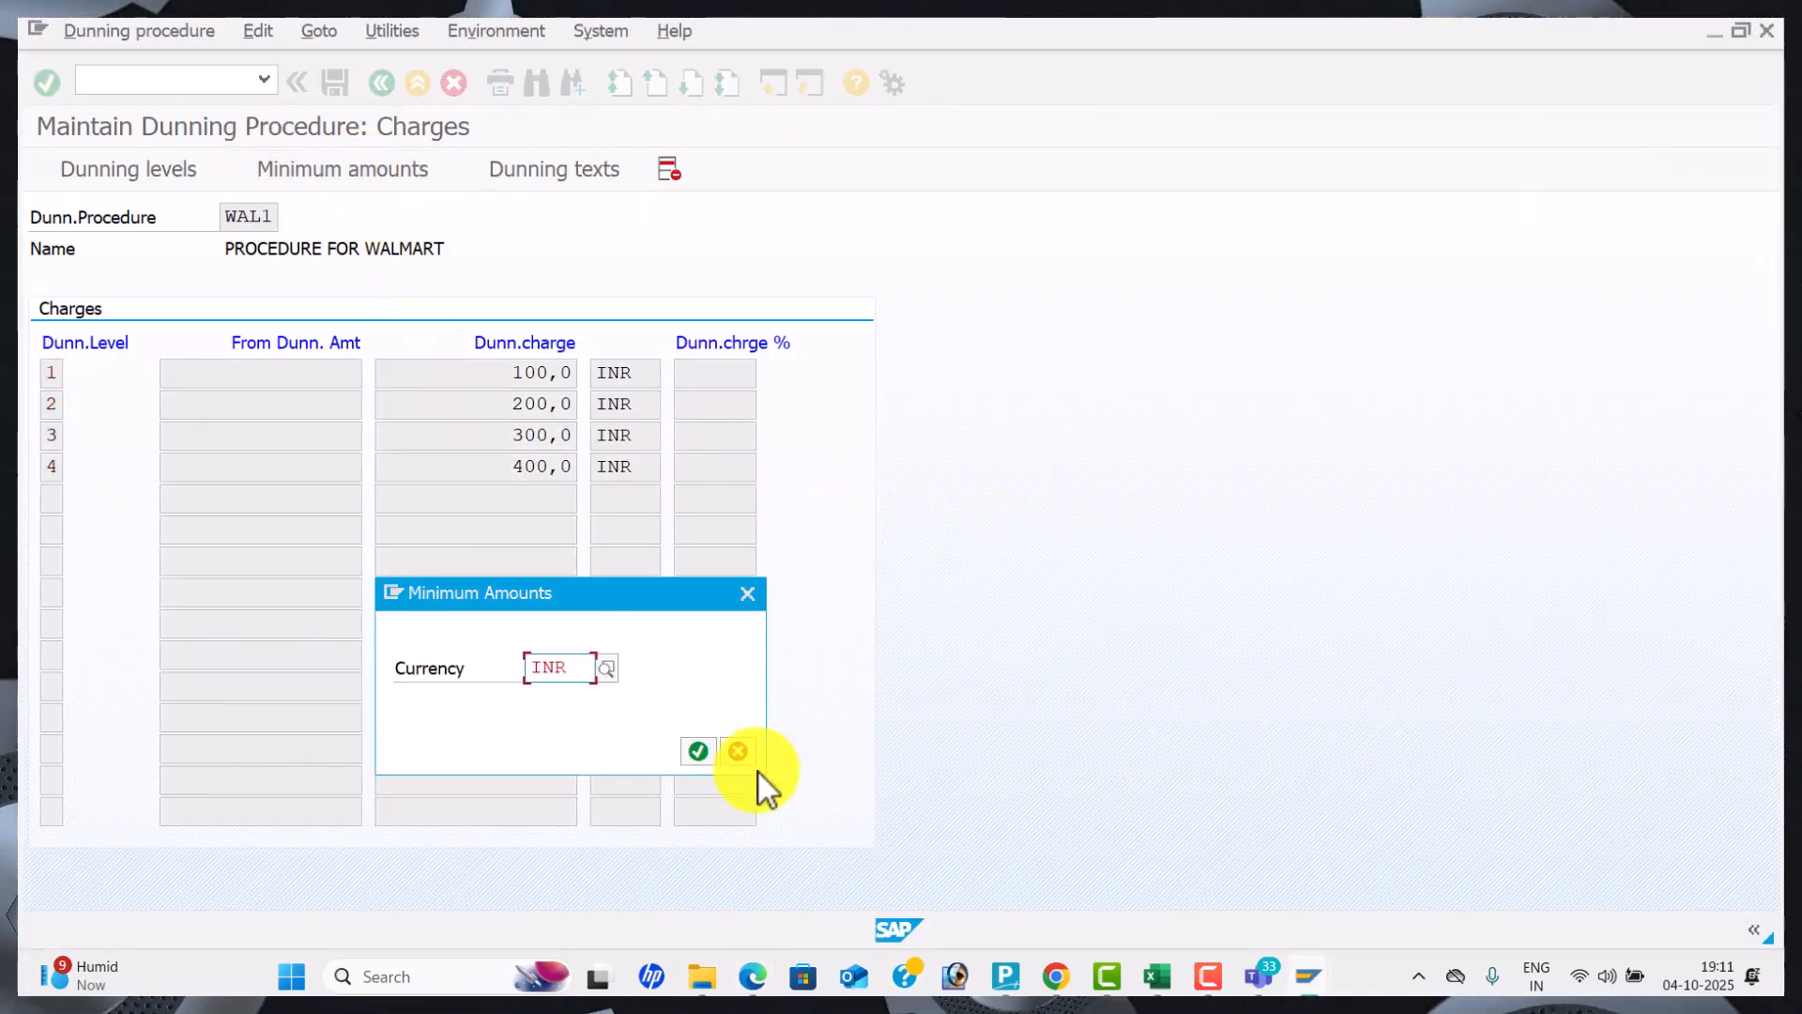
left_click(698, 751)
Enter dunning levels 1, 2, 3 and 4 in the first four rows of the minimum amounts table.
type("1")
key("Down")
type("2")
key("Down")
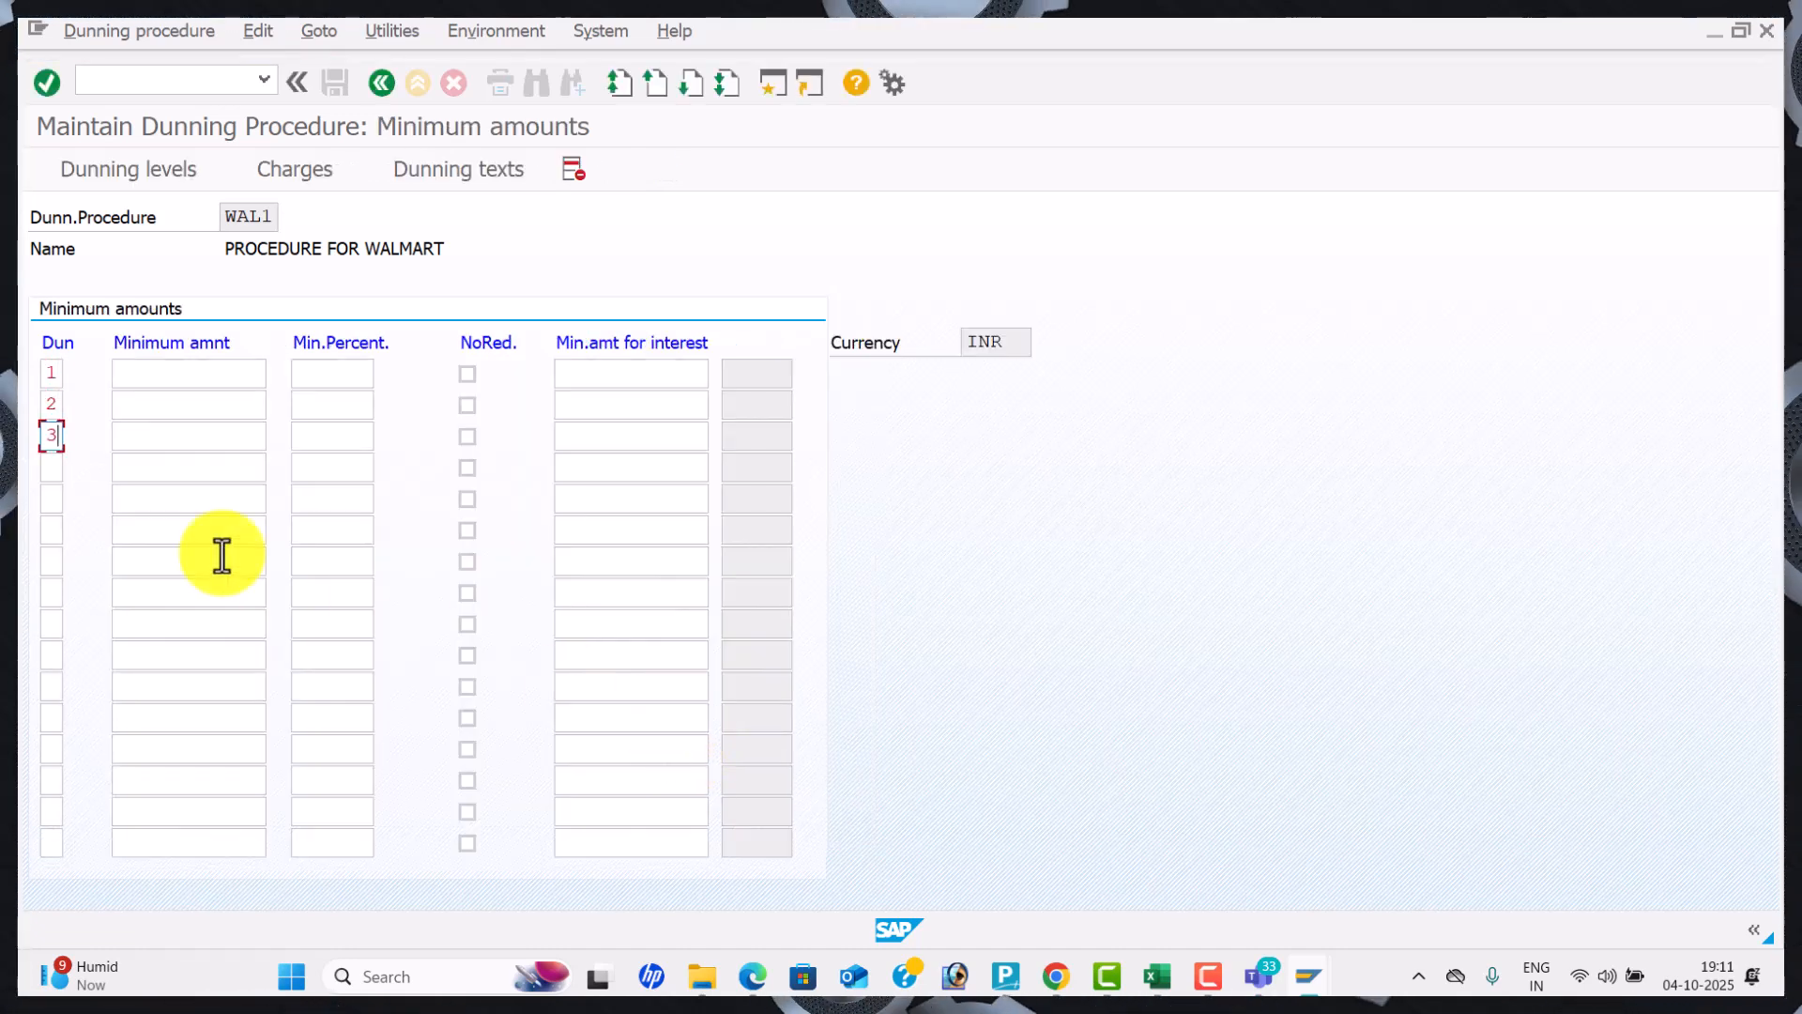
type("4")
key("Down")
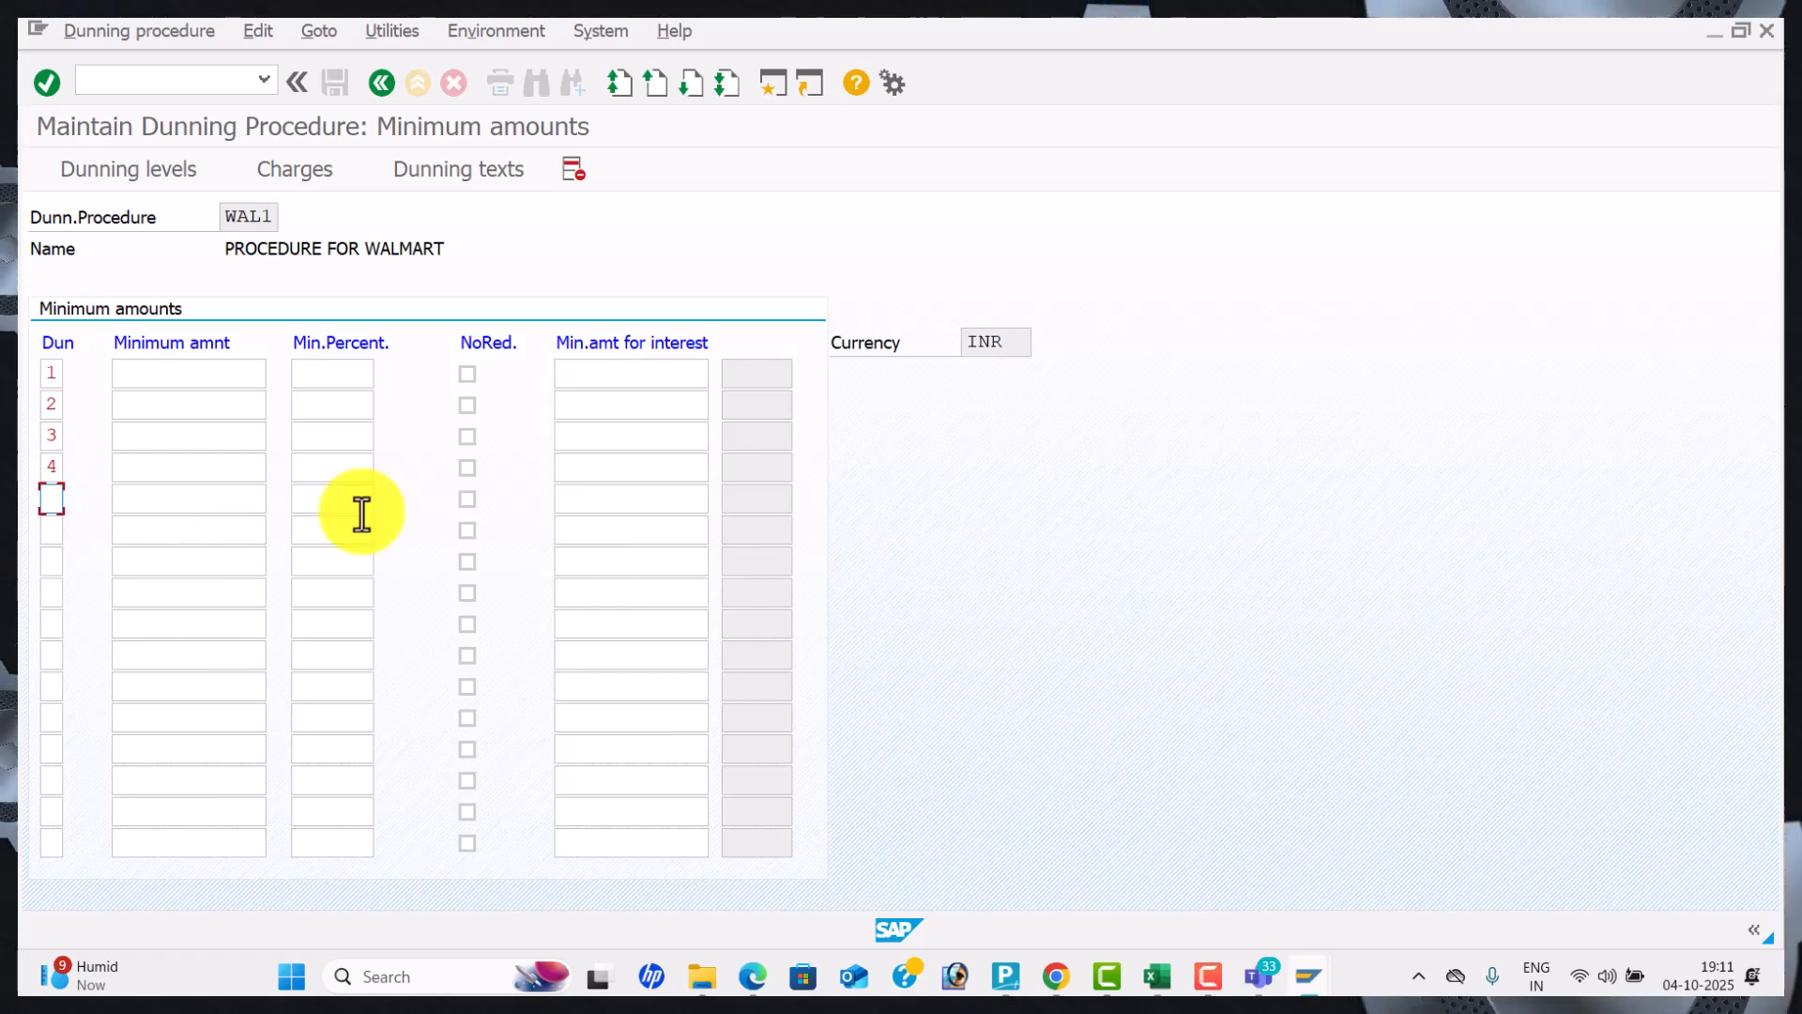
Enter minimum amounts for interest of 25, 50, 75 and 100 for dunning levels 1 to 4.
left_click(653, 373)
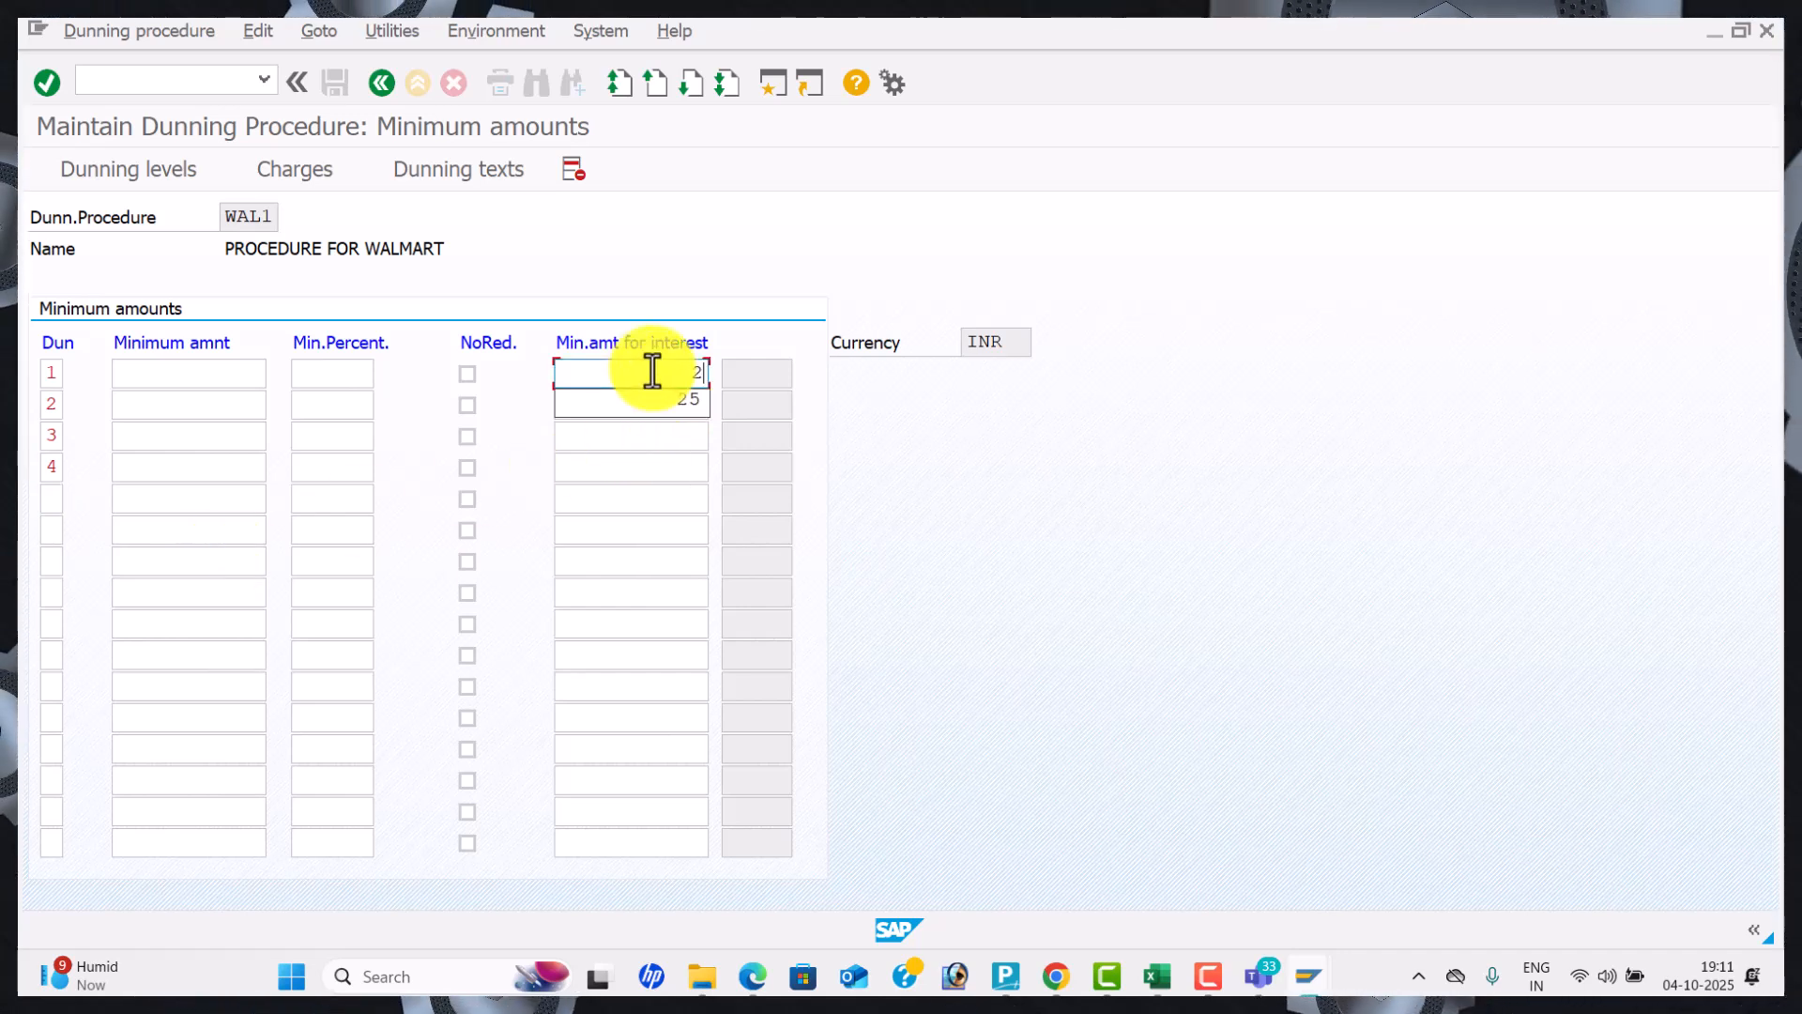
type("25")
key("Tab")
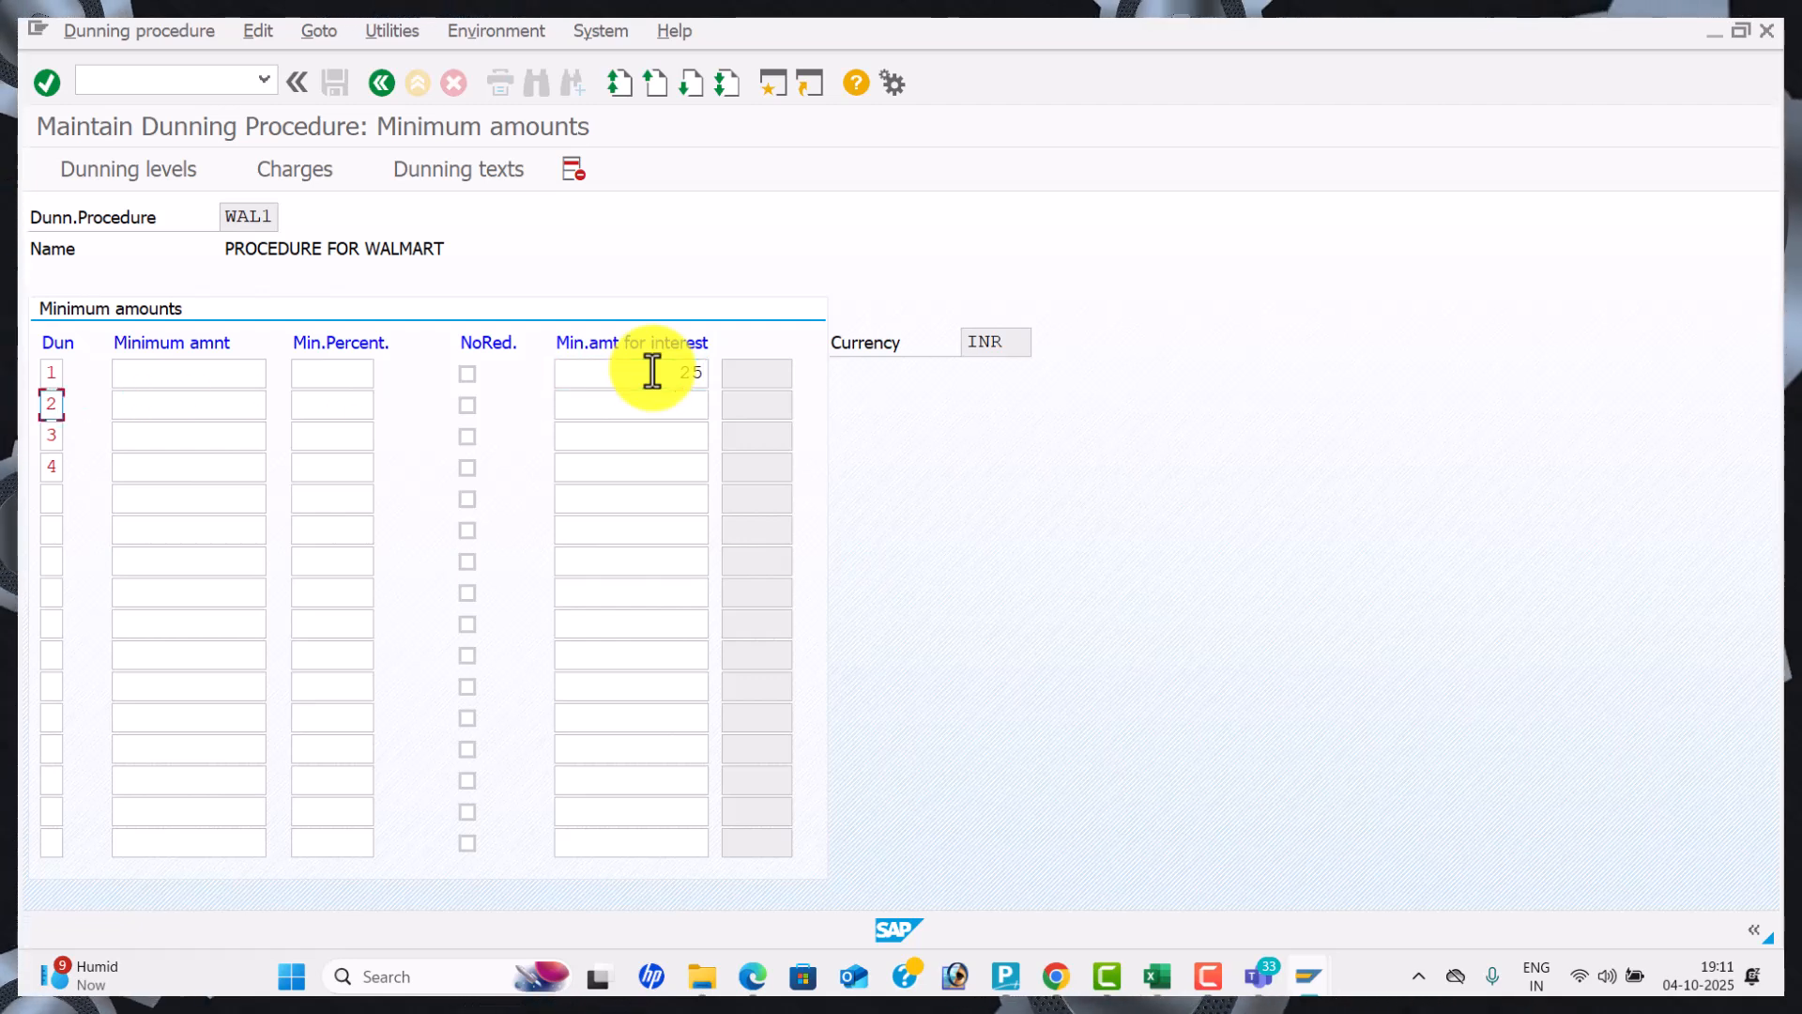
left_click(672, 401)
type("50")
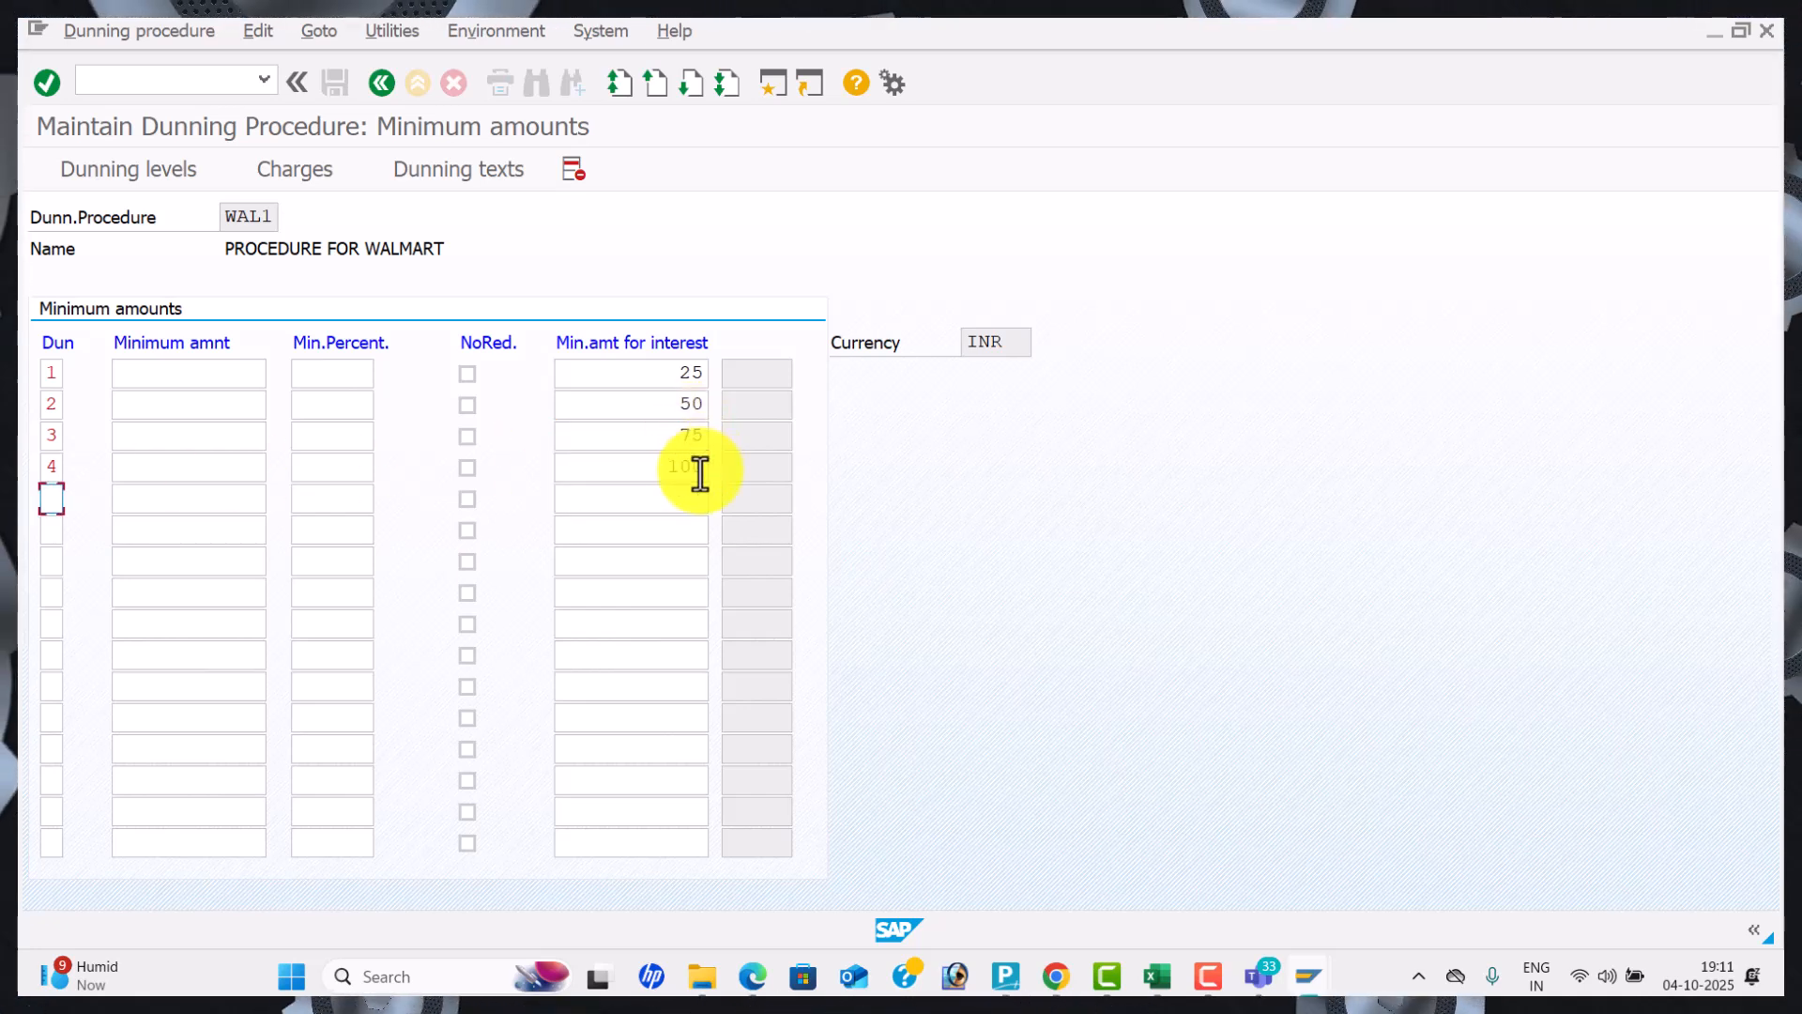
Review the dunning texts section of the PDF and request the dunning texts in SAP for company code WAL1 with account type Customer.
key("alt+Tab")
scroll(666, 481, "down", 10)
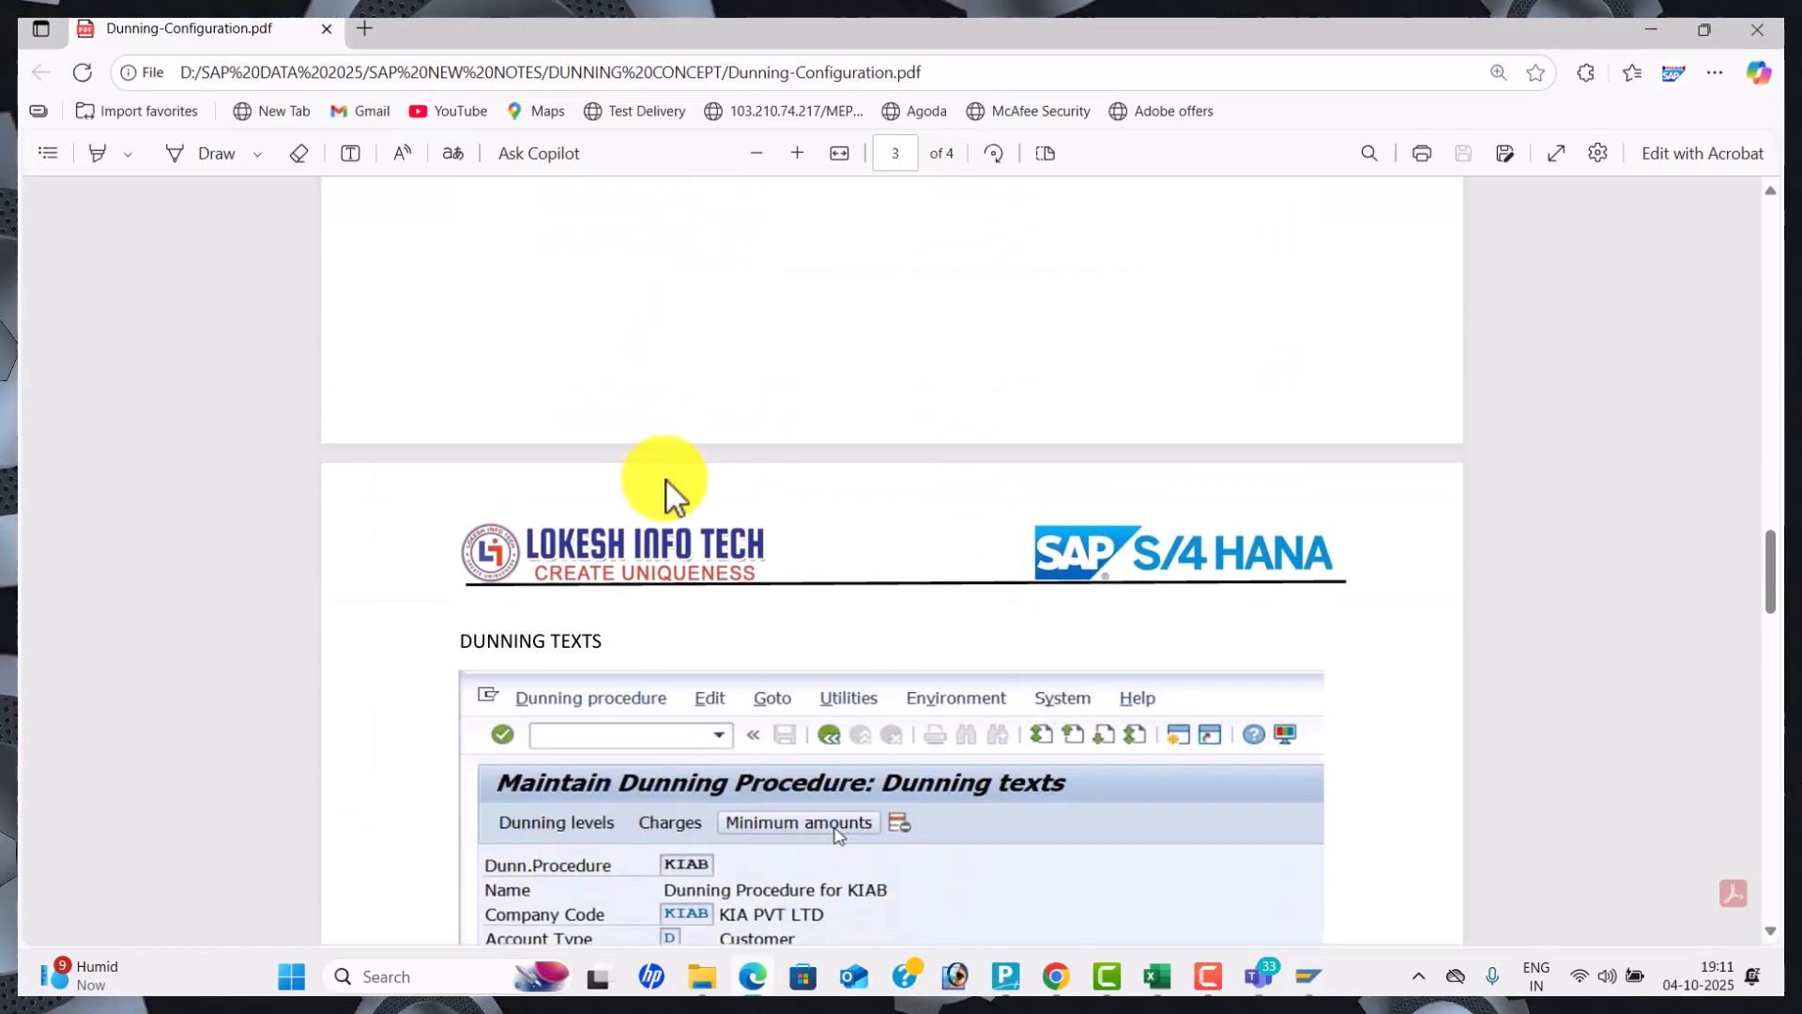
scroll(839, 563, "down", 3)
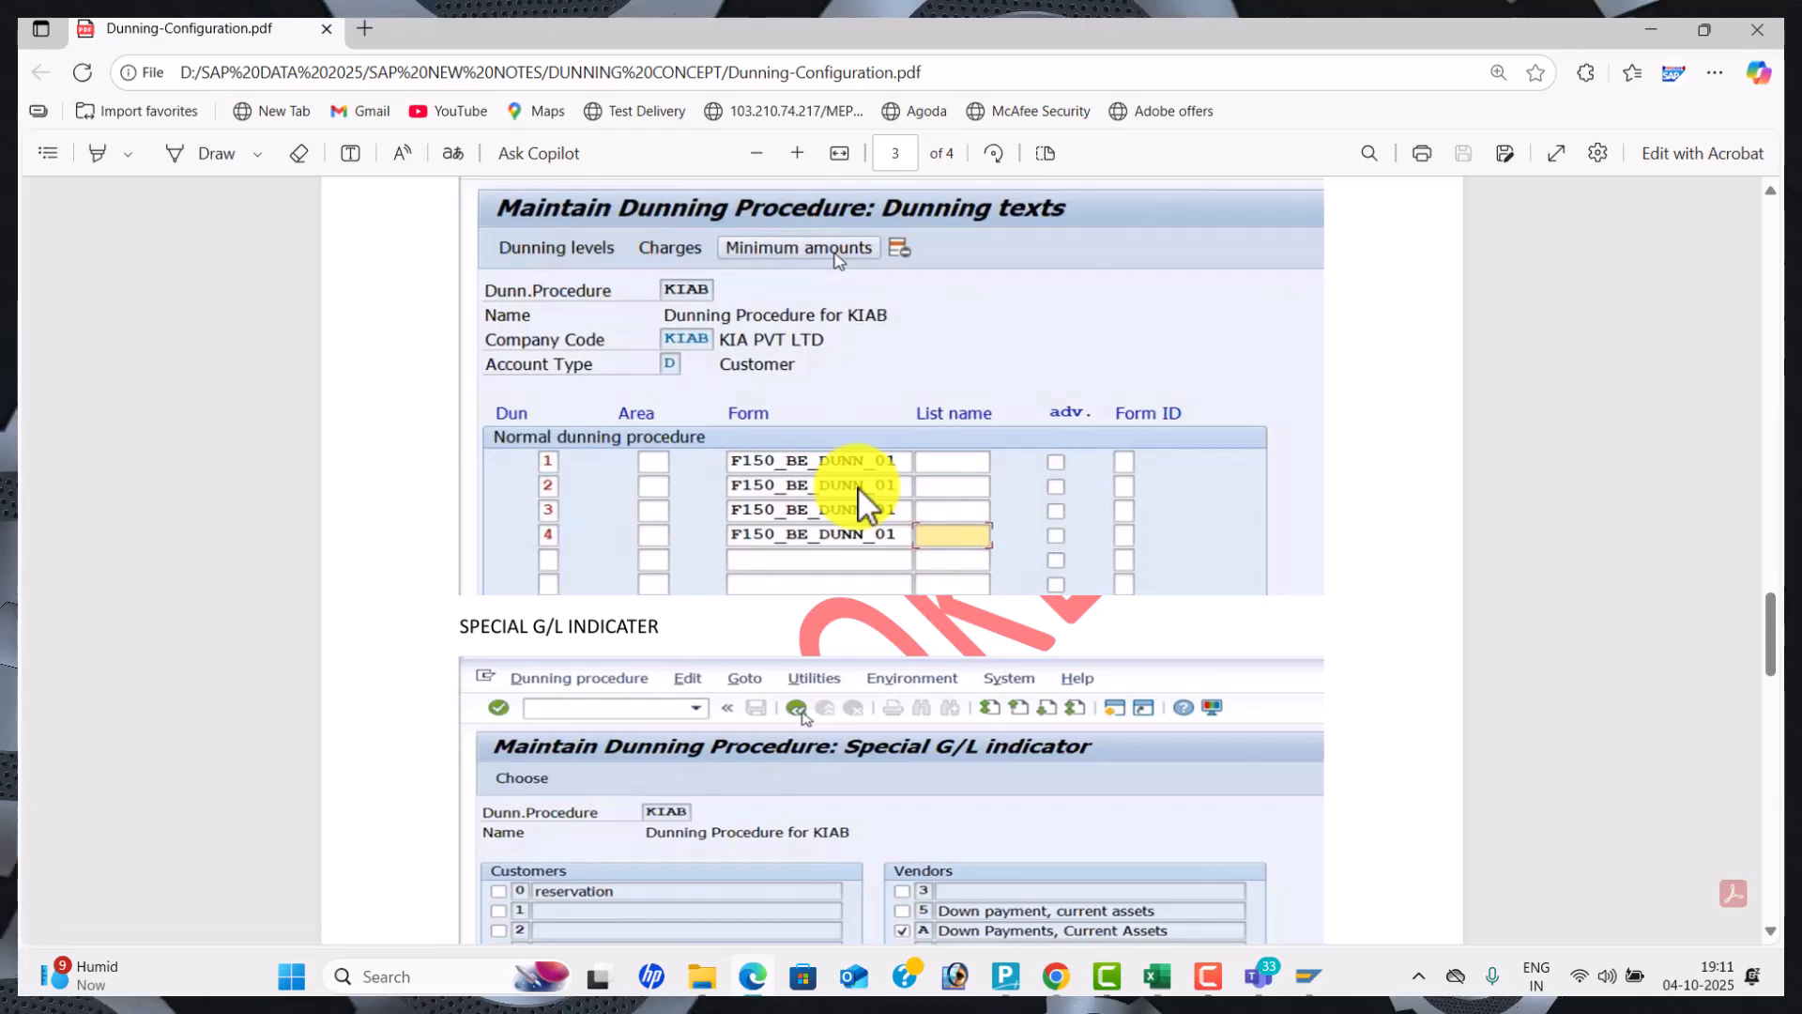
key("alt+Tab")
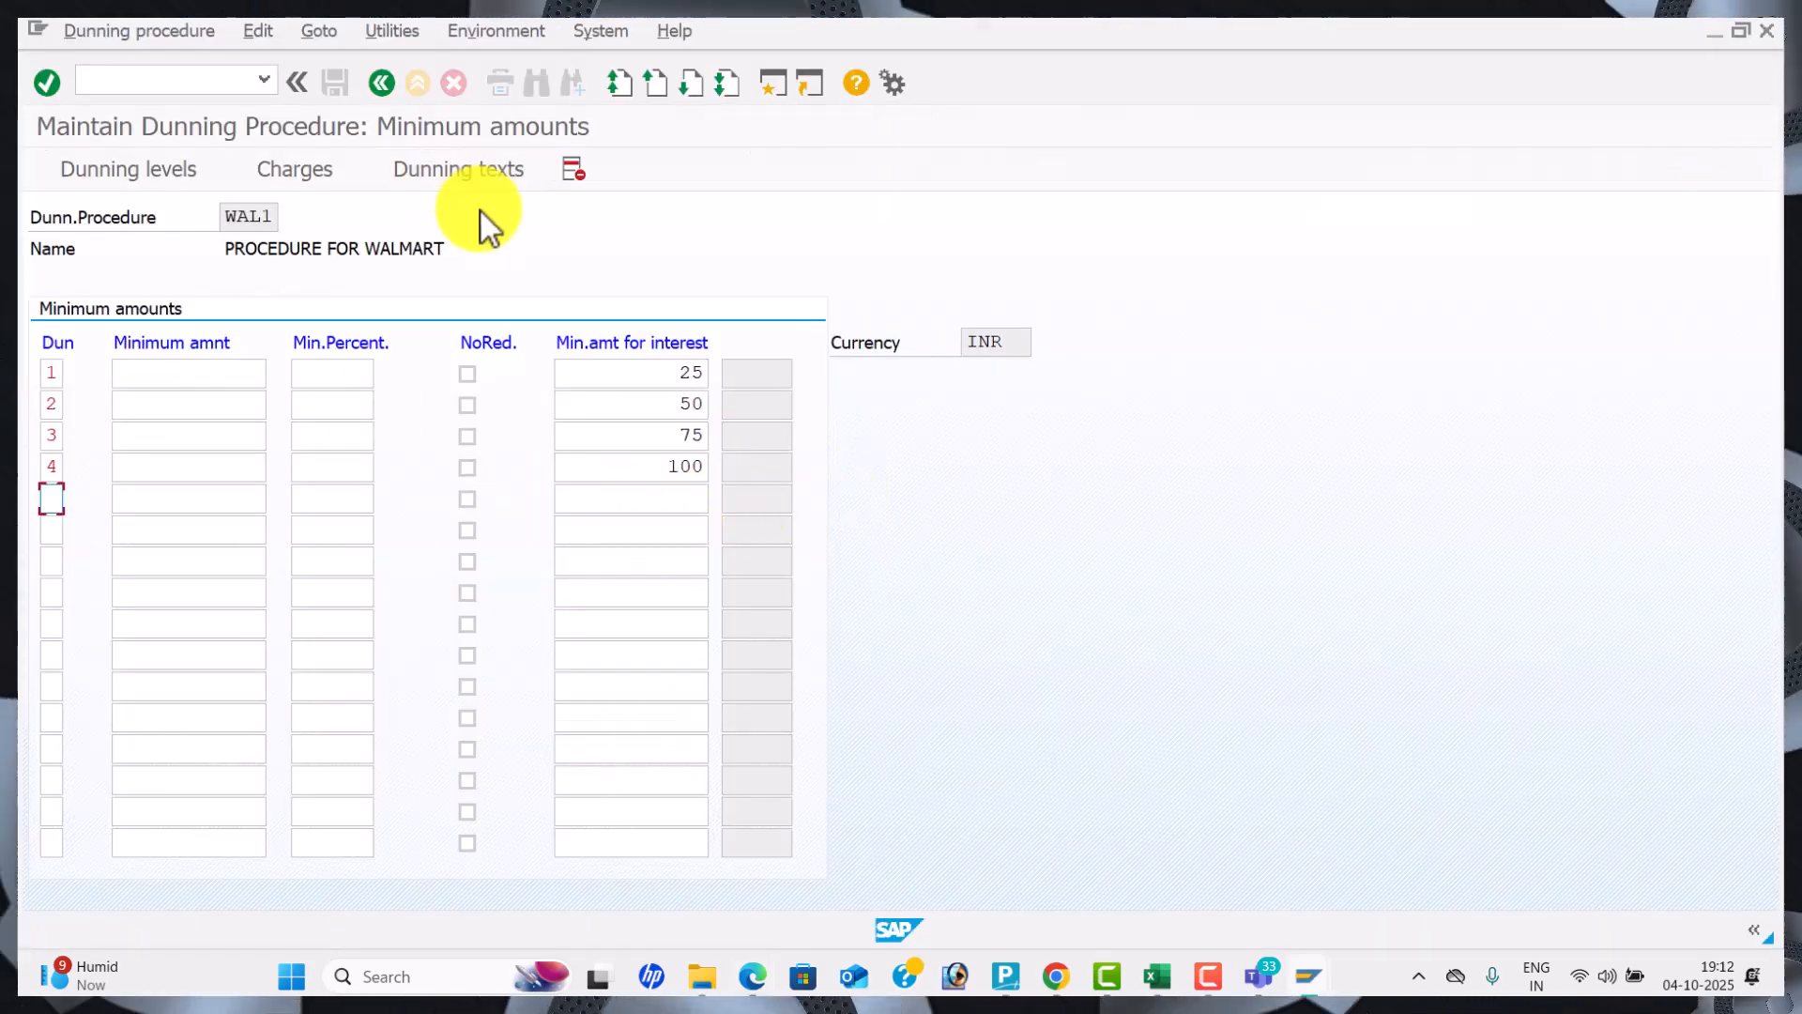
left_click(509, 177)
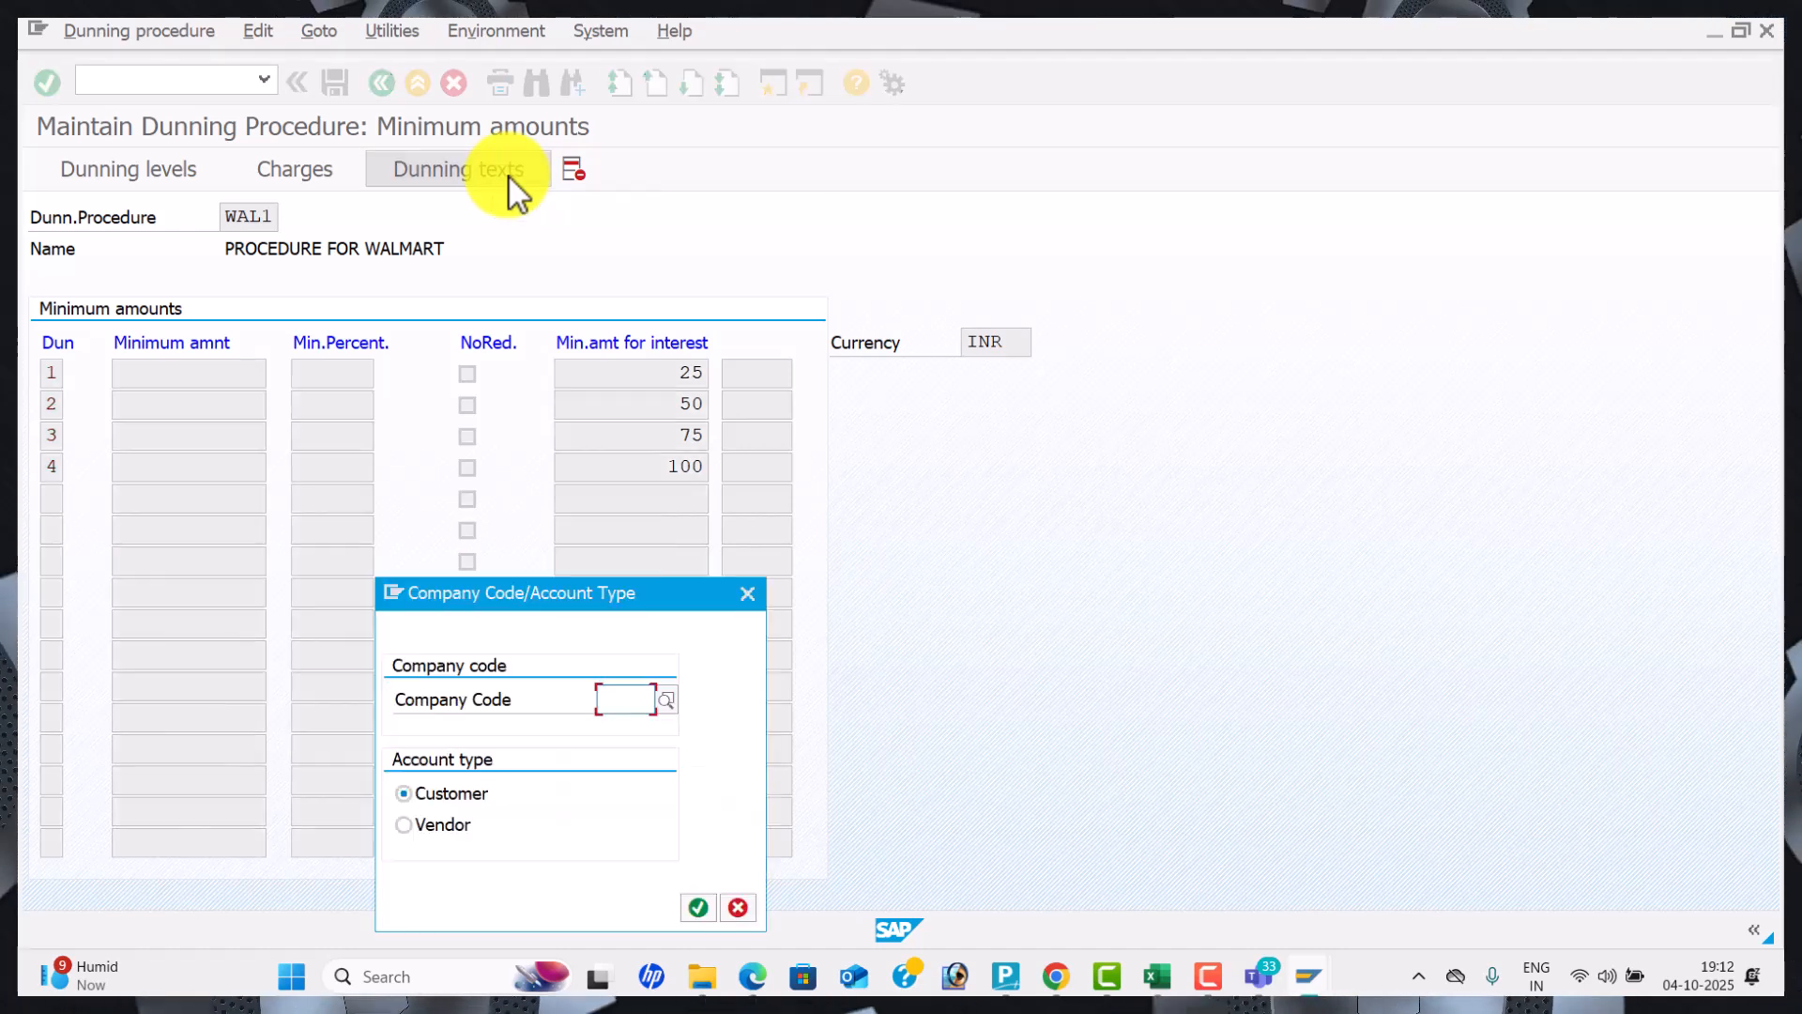
type("WAL1")
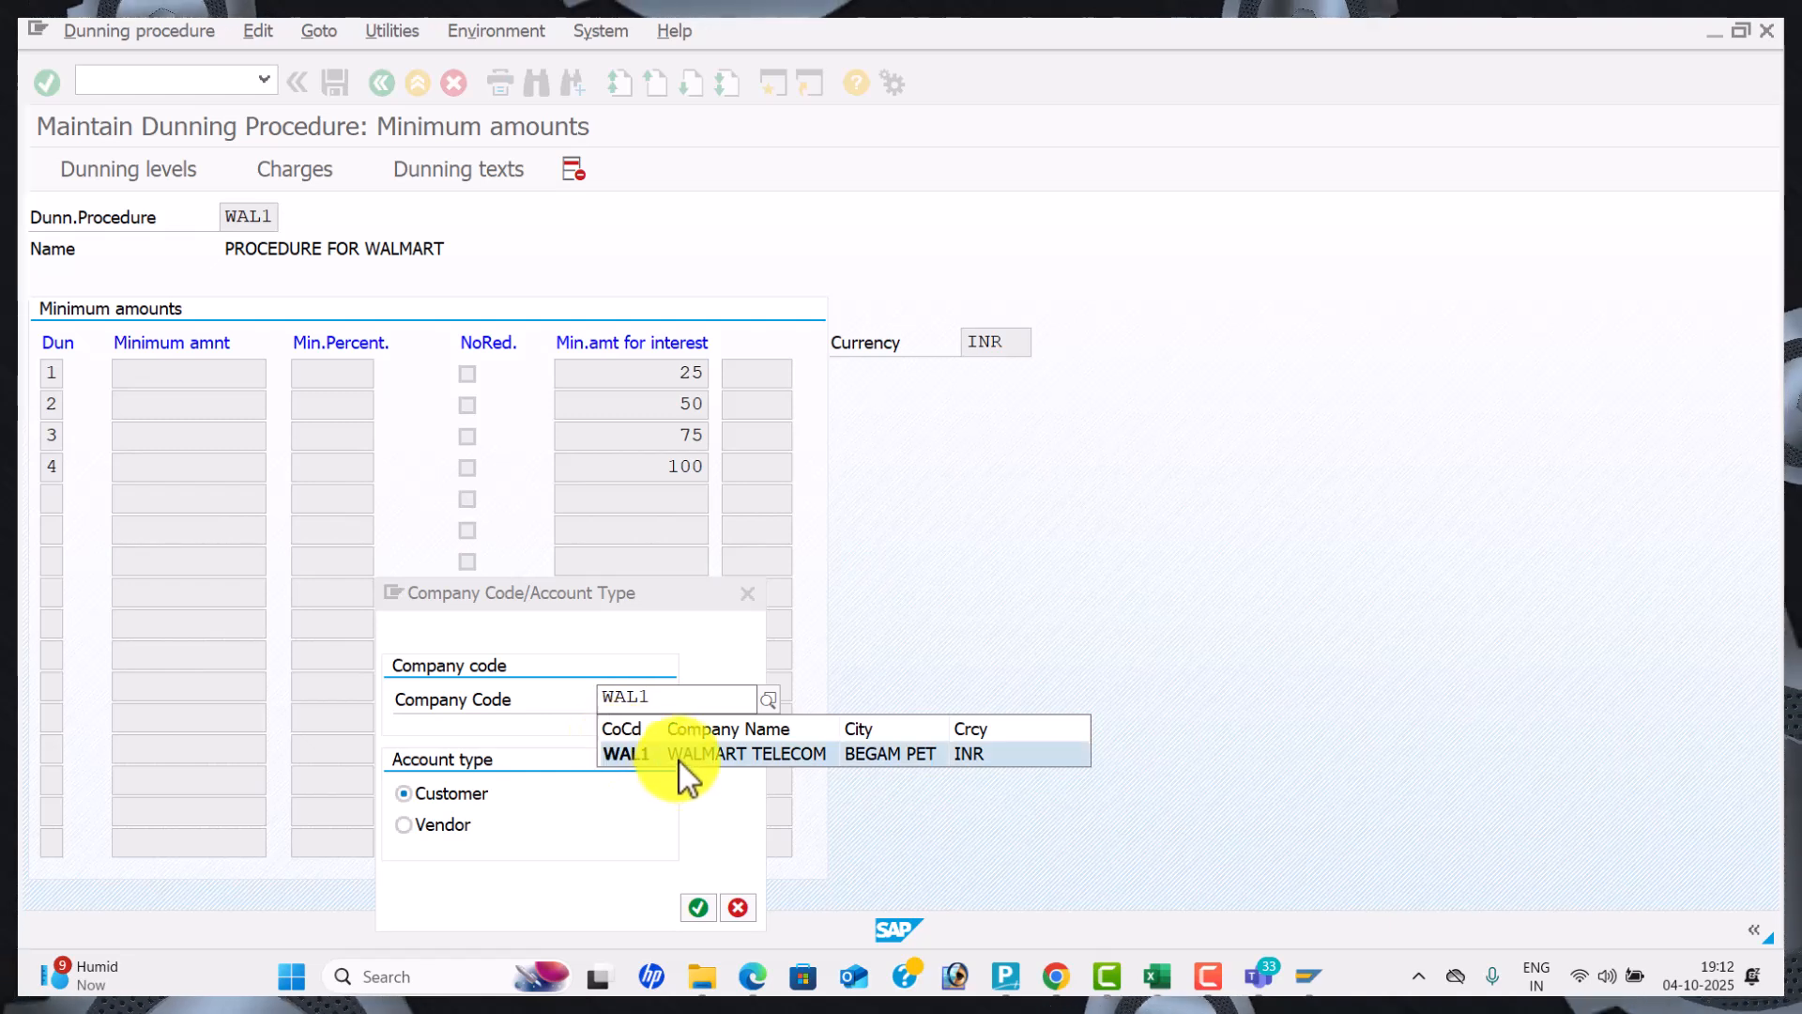
left_click(677, 756)
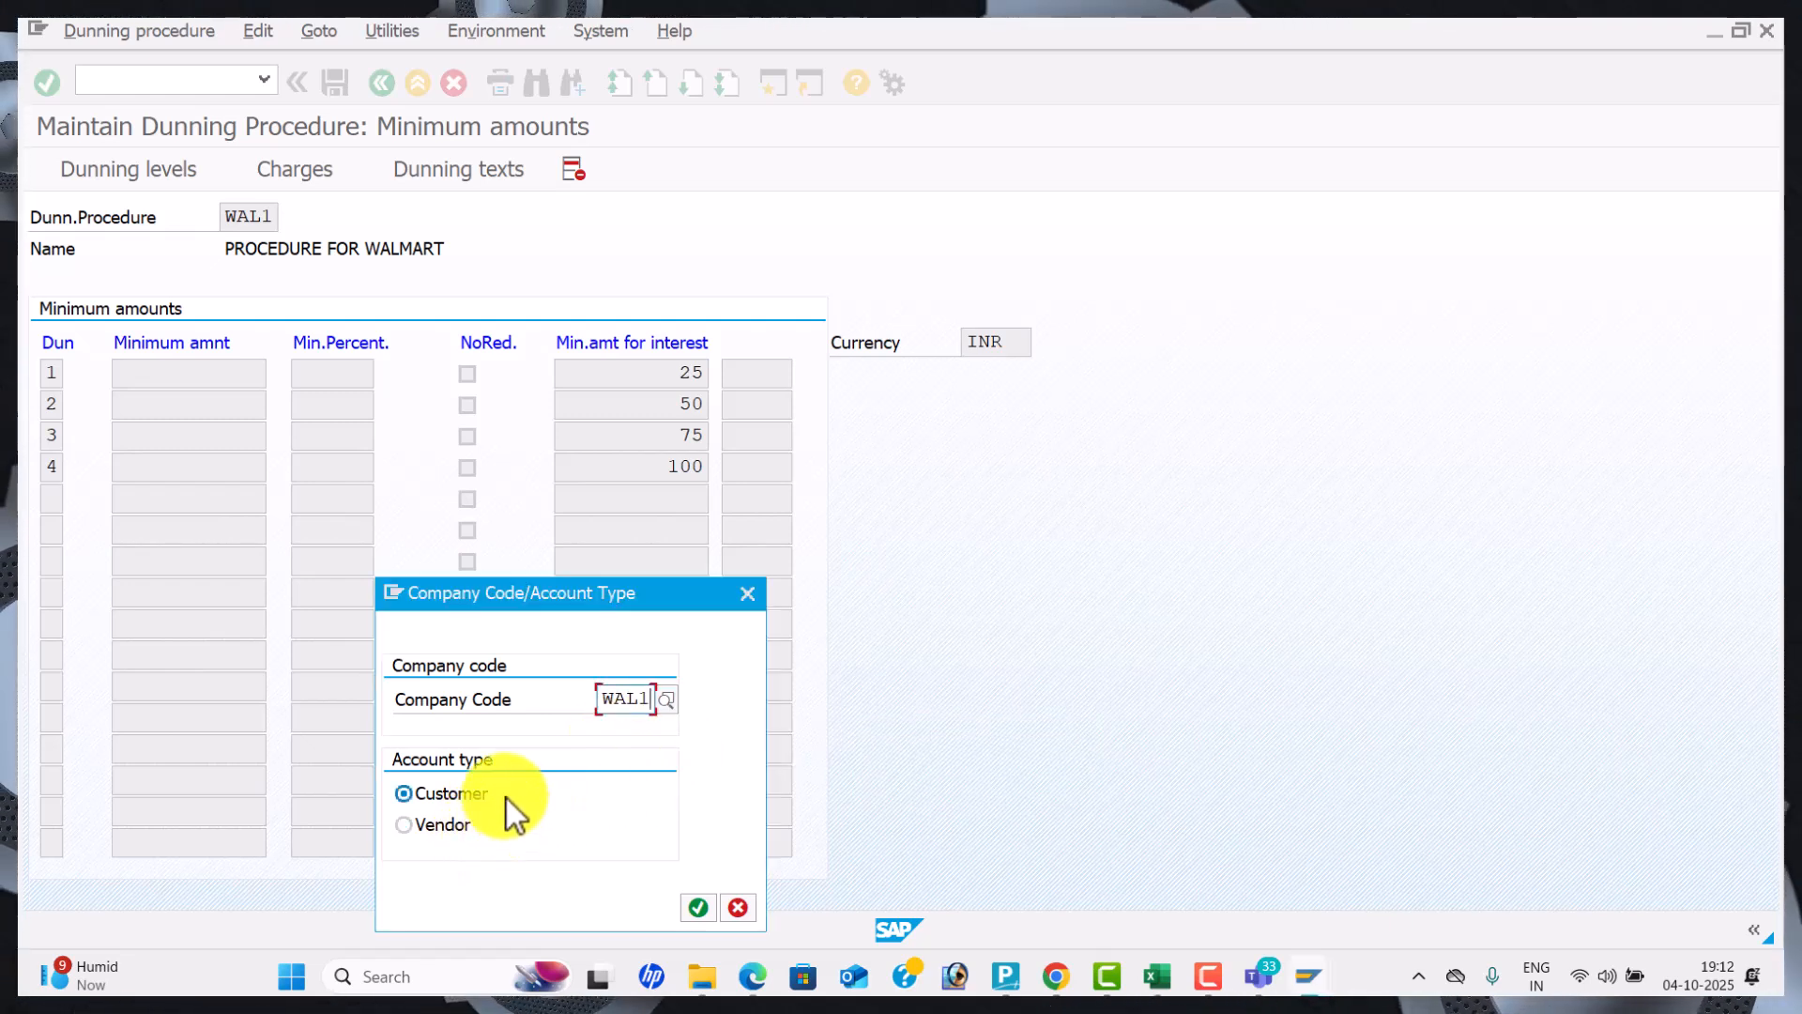
key("Return")
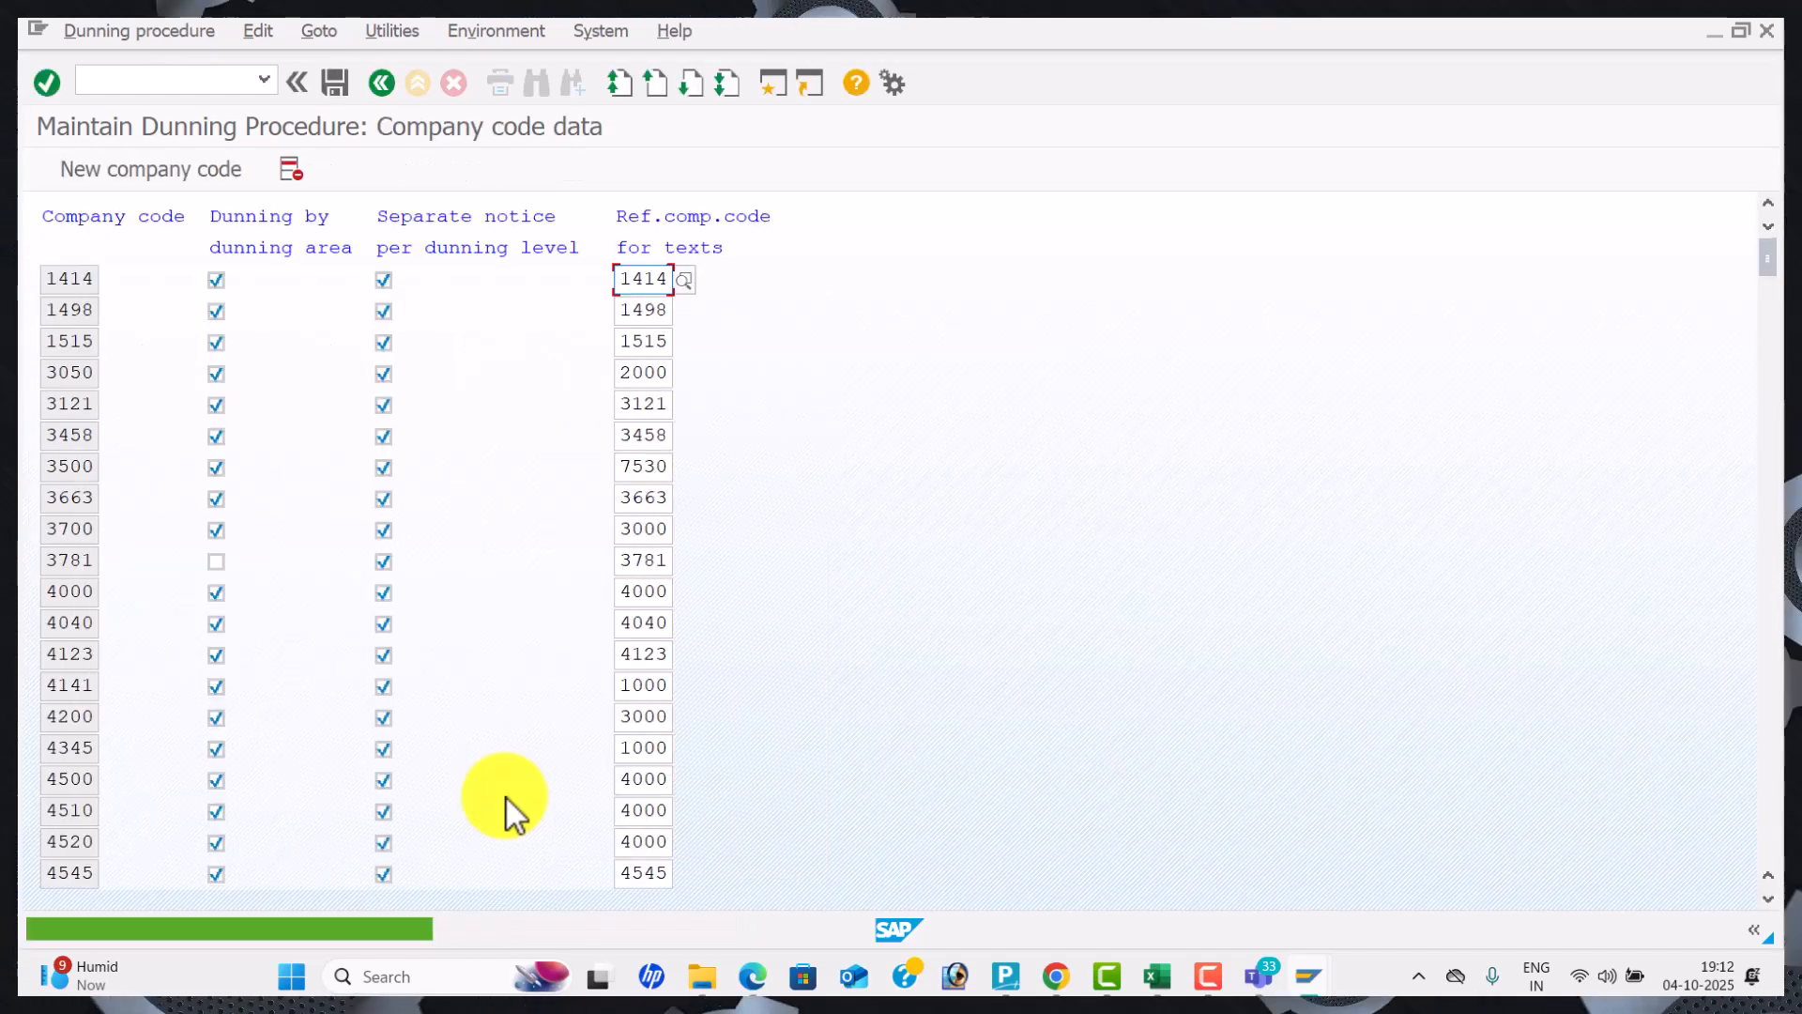
Add company code WAL1 to the company code data and enable Dunning by dunning area and Separate notice per dunning level for it.
left_click(190, 178)
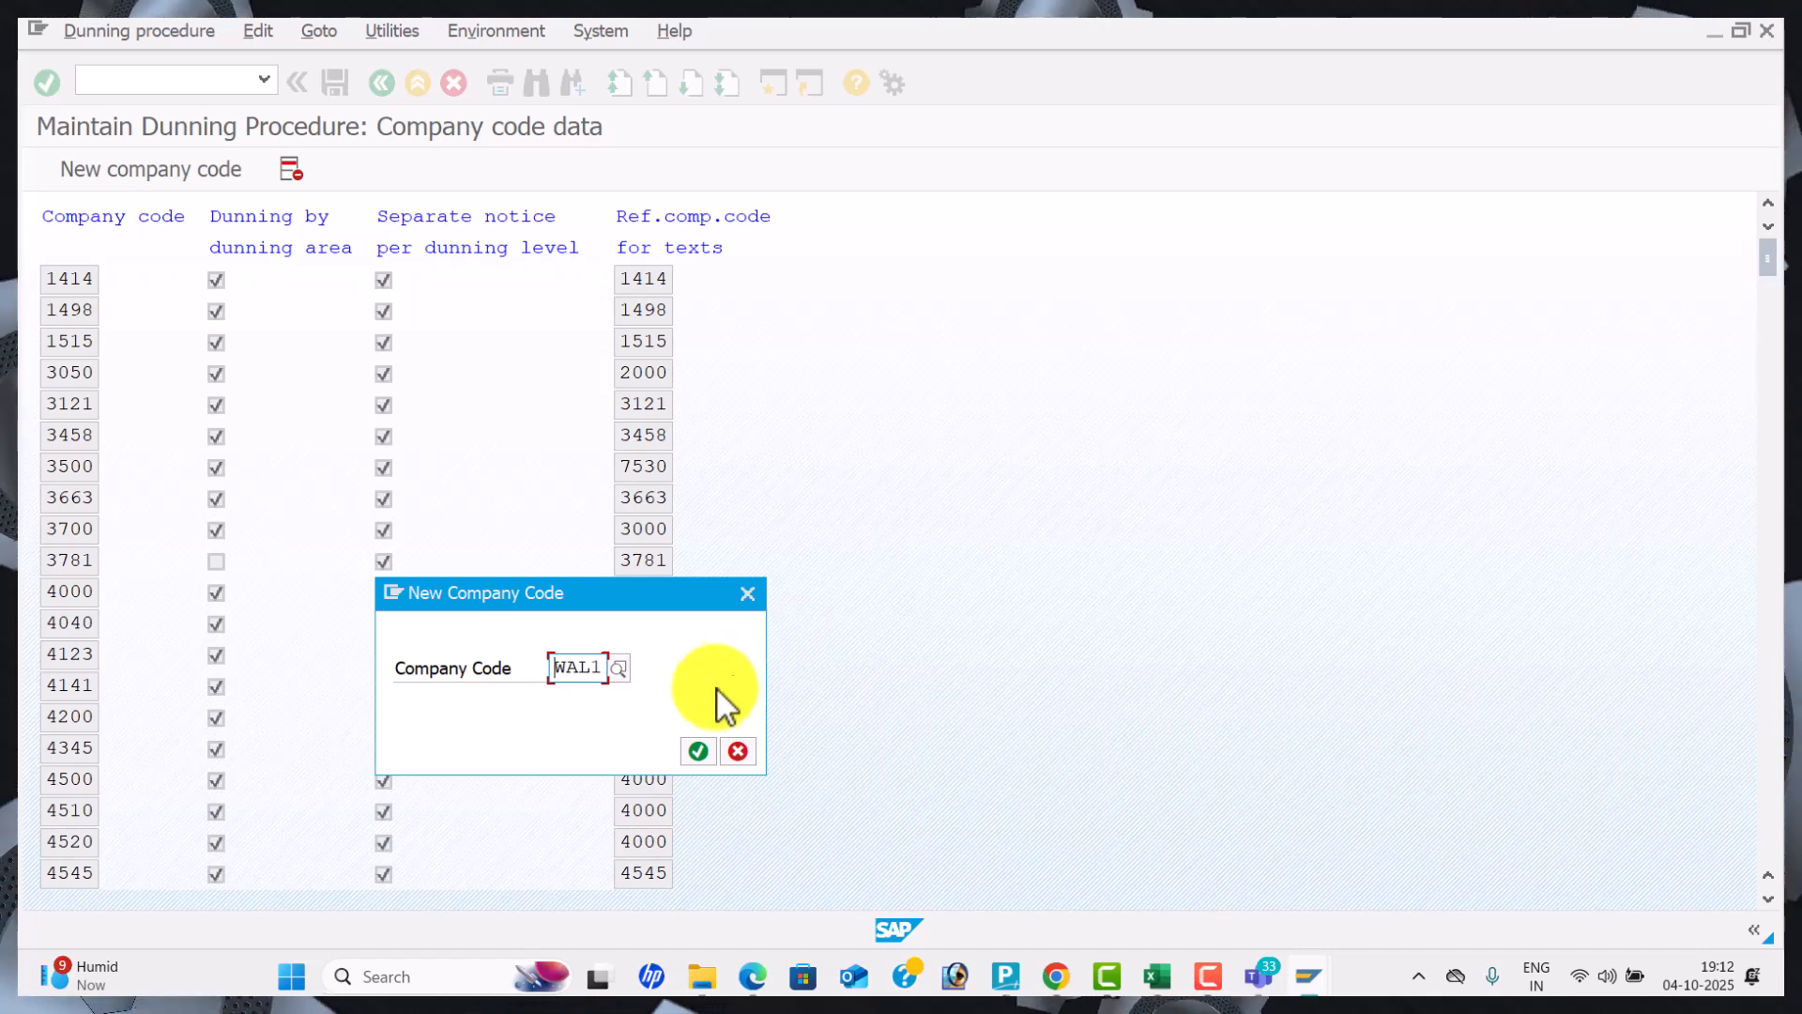
left_click(697, 751)
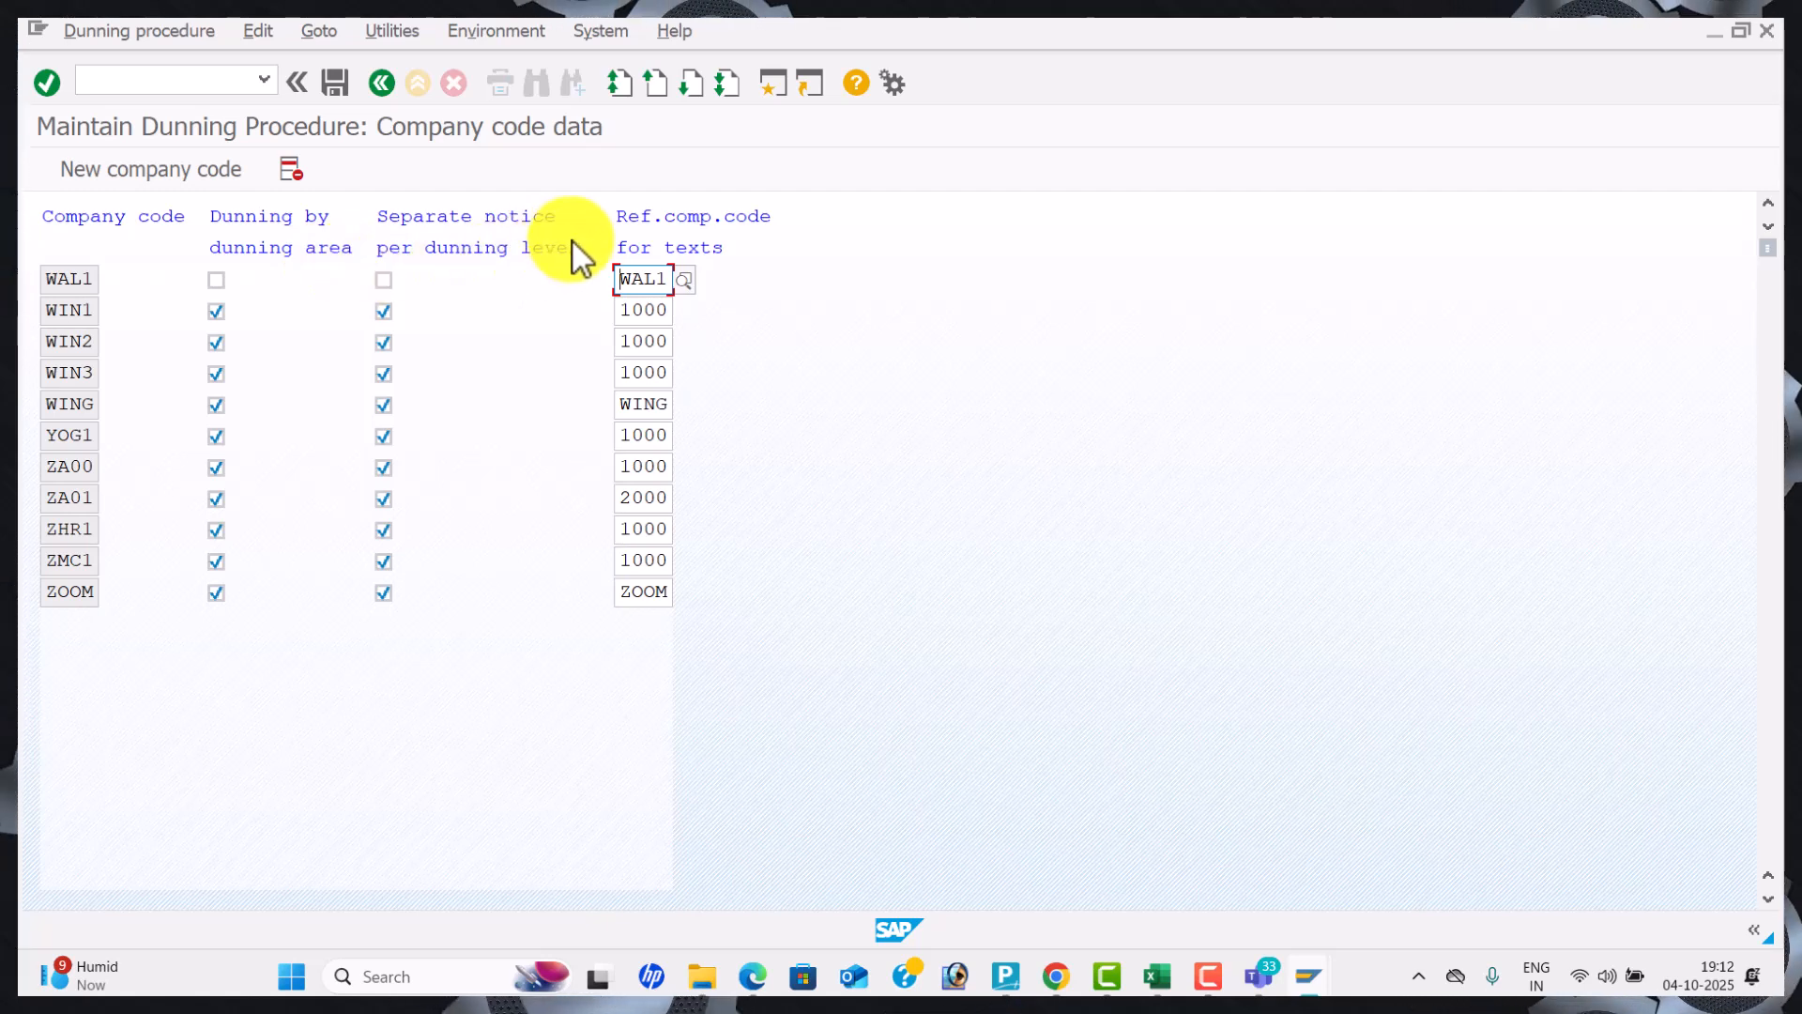
left_click(218, 282)
left_click(384, 281)
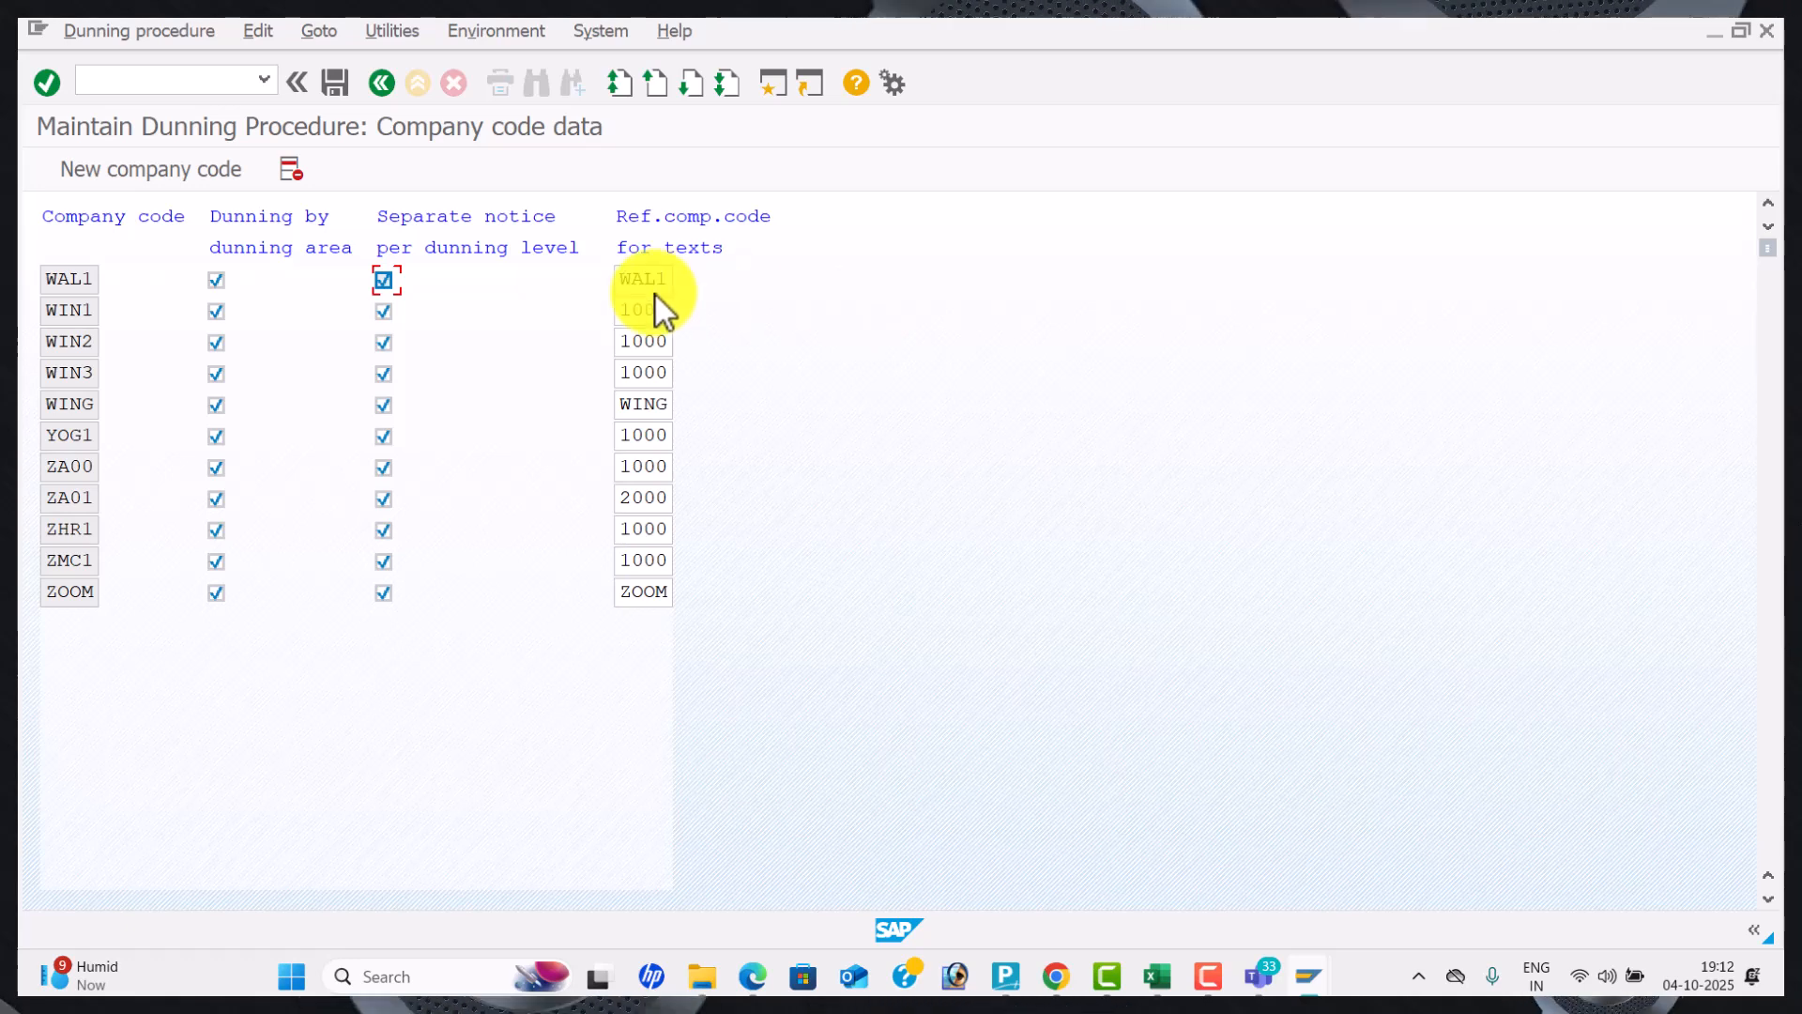
Save the company code data in a new customizing request with the short description "DUNNING CONFIGURATION FOR WAL1".
left_click(338, 86)
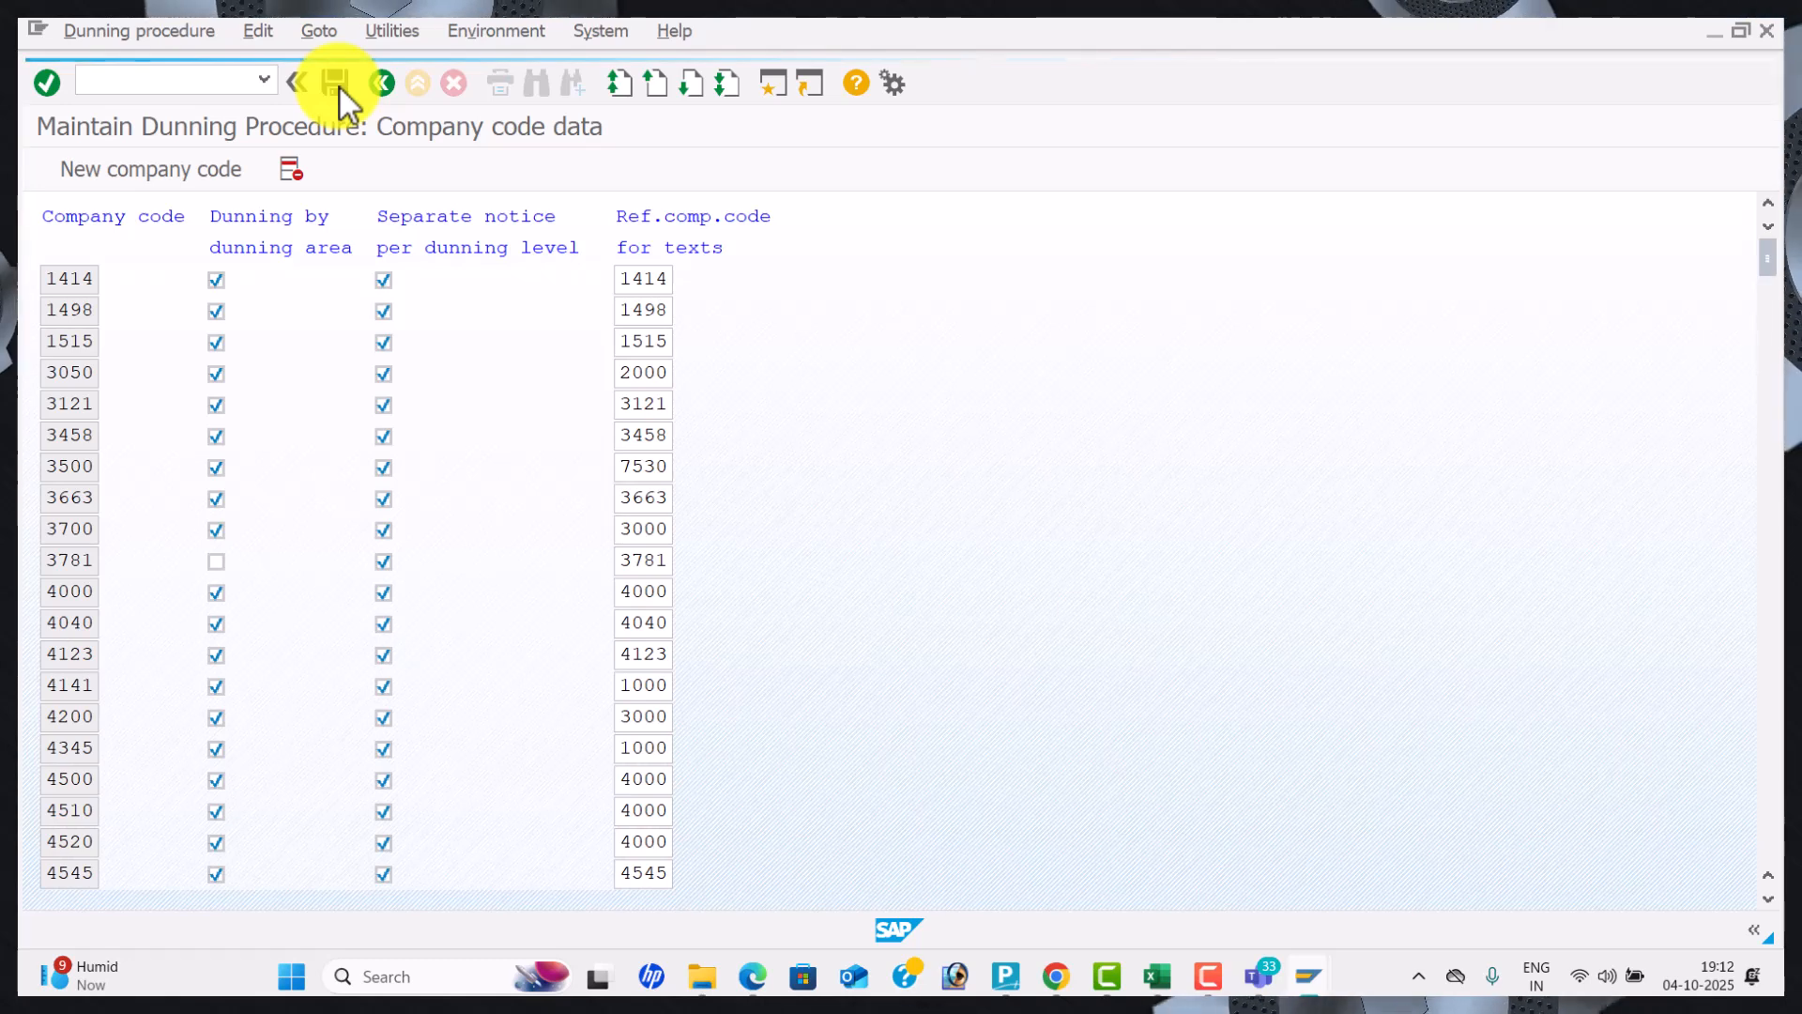
left_click(338, 86)
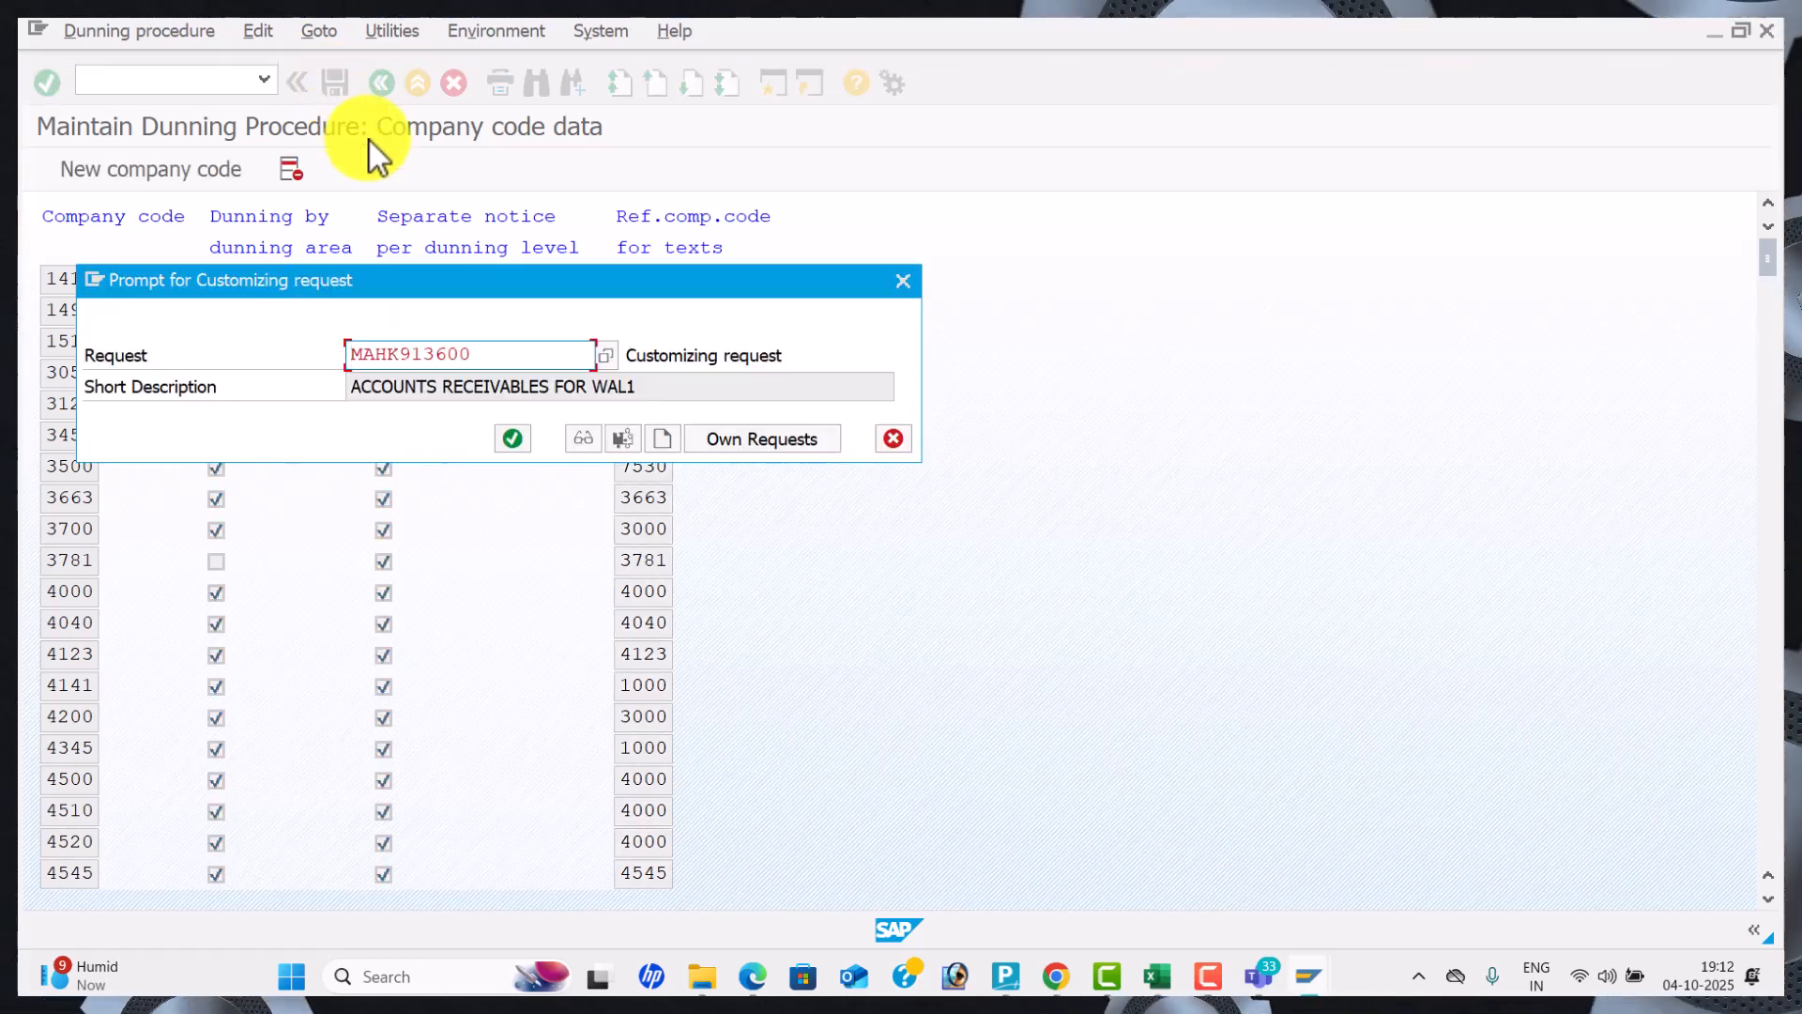
left_click(666, 453)
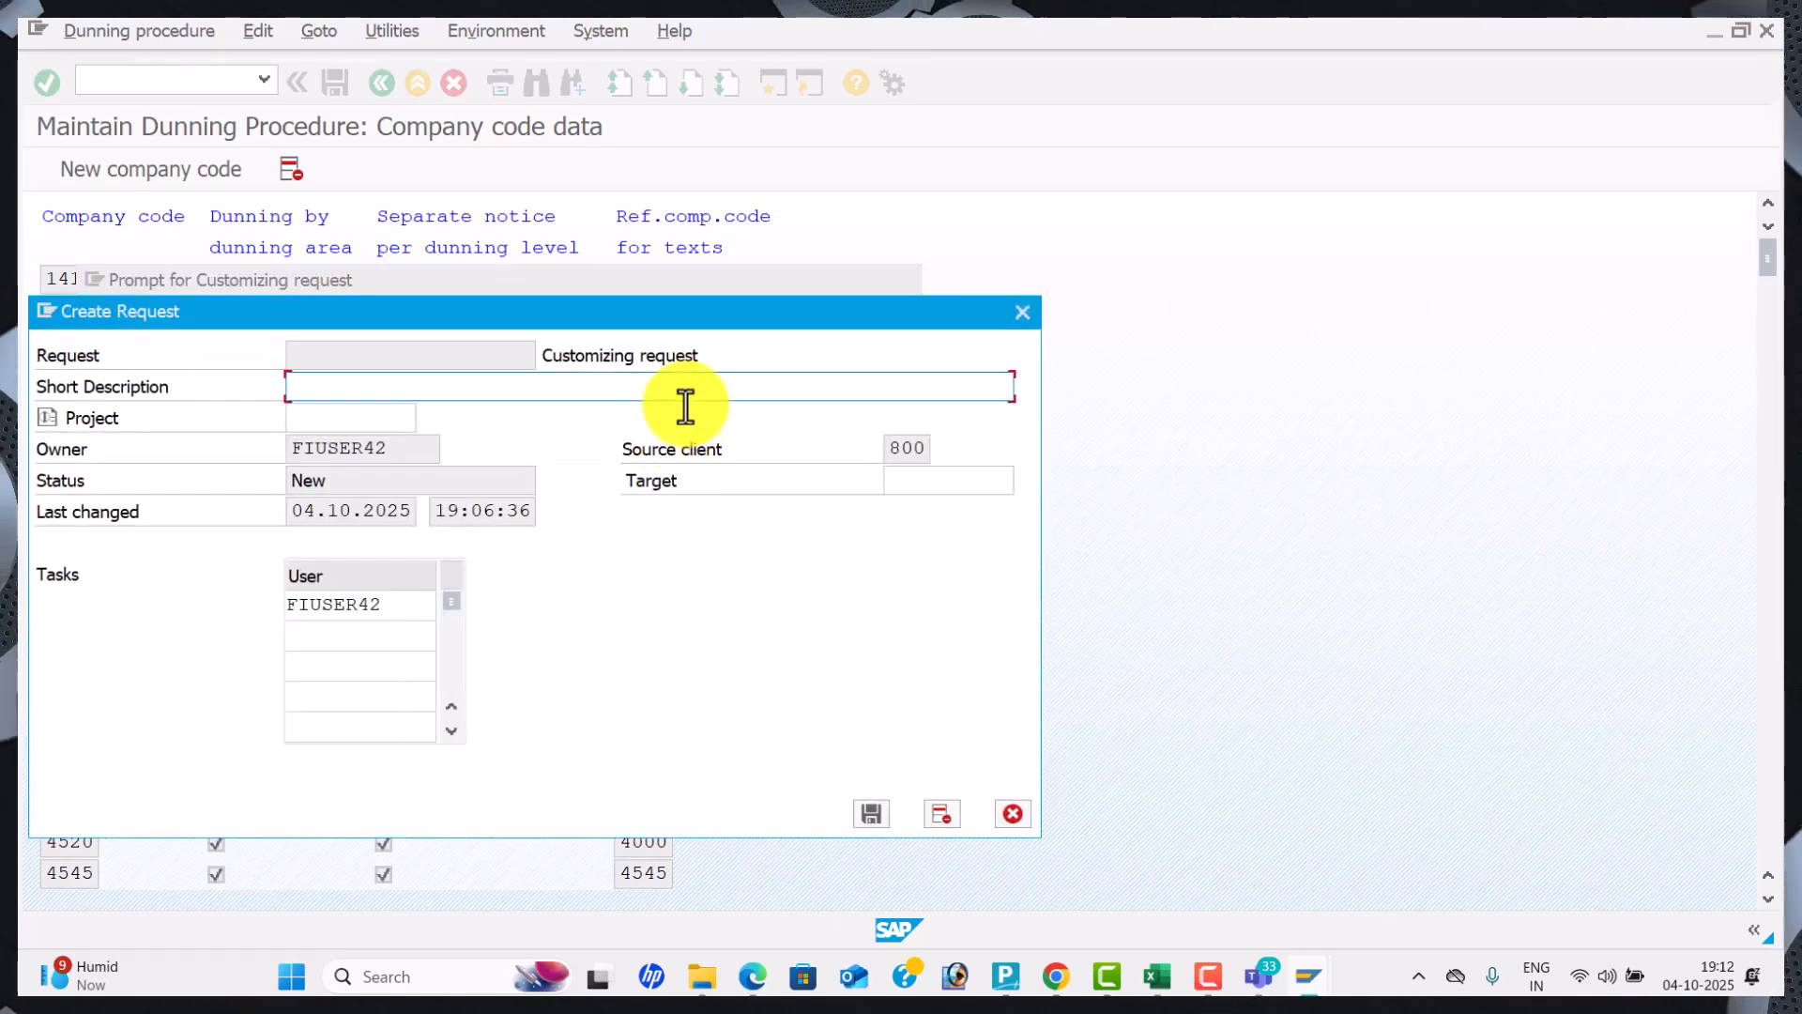
type("DUNNI")
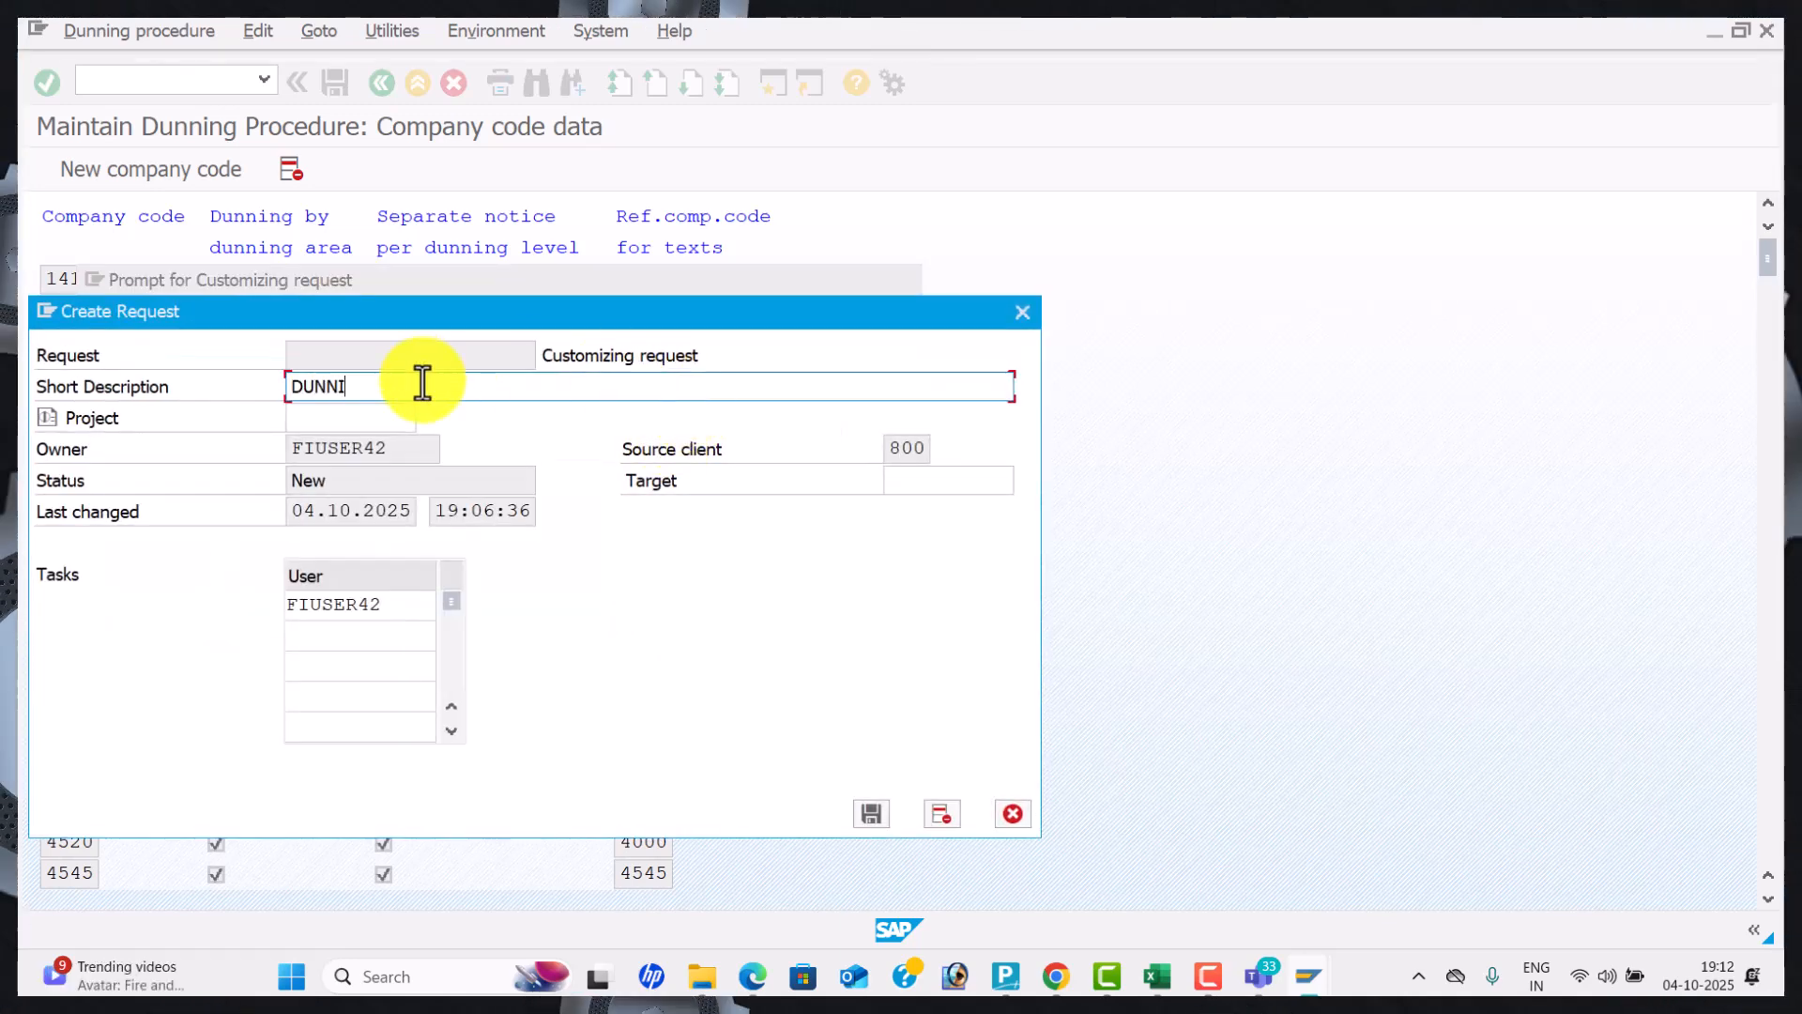
type("NG CON")
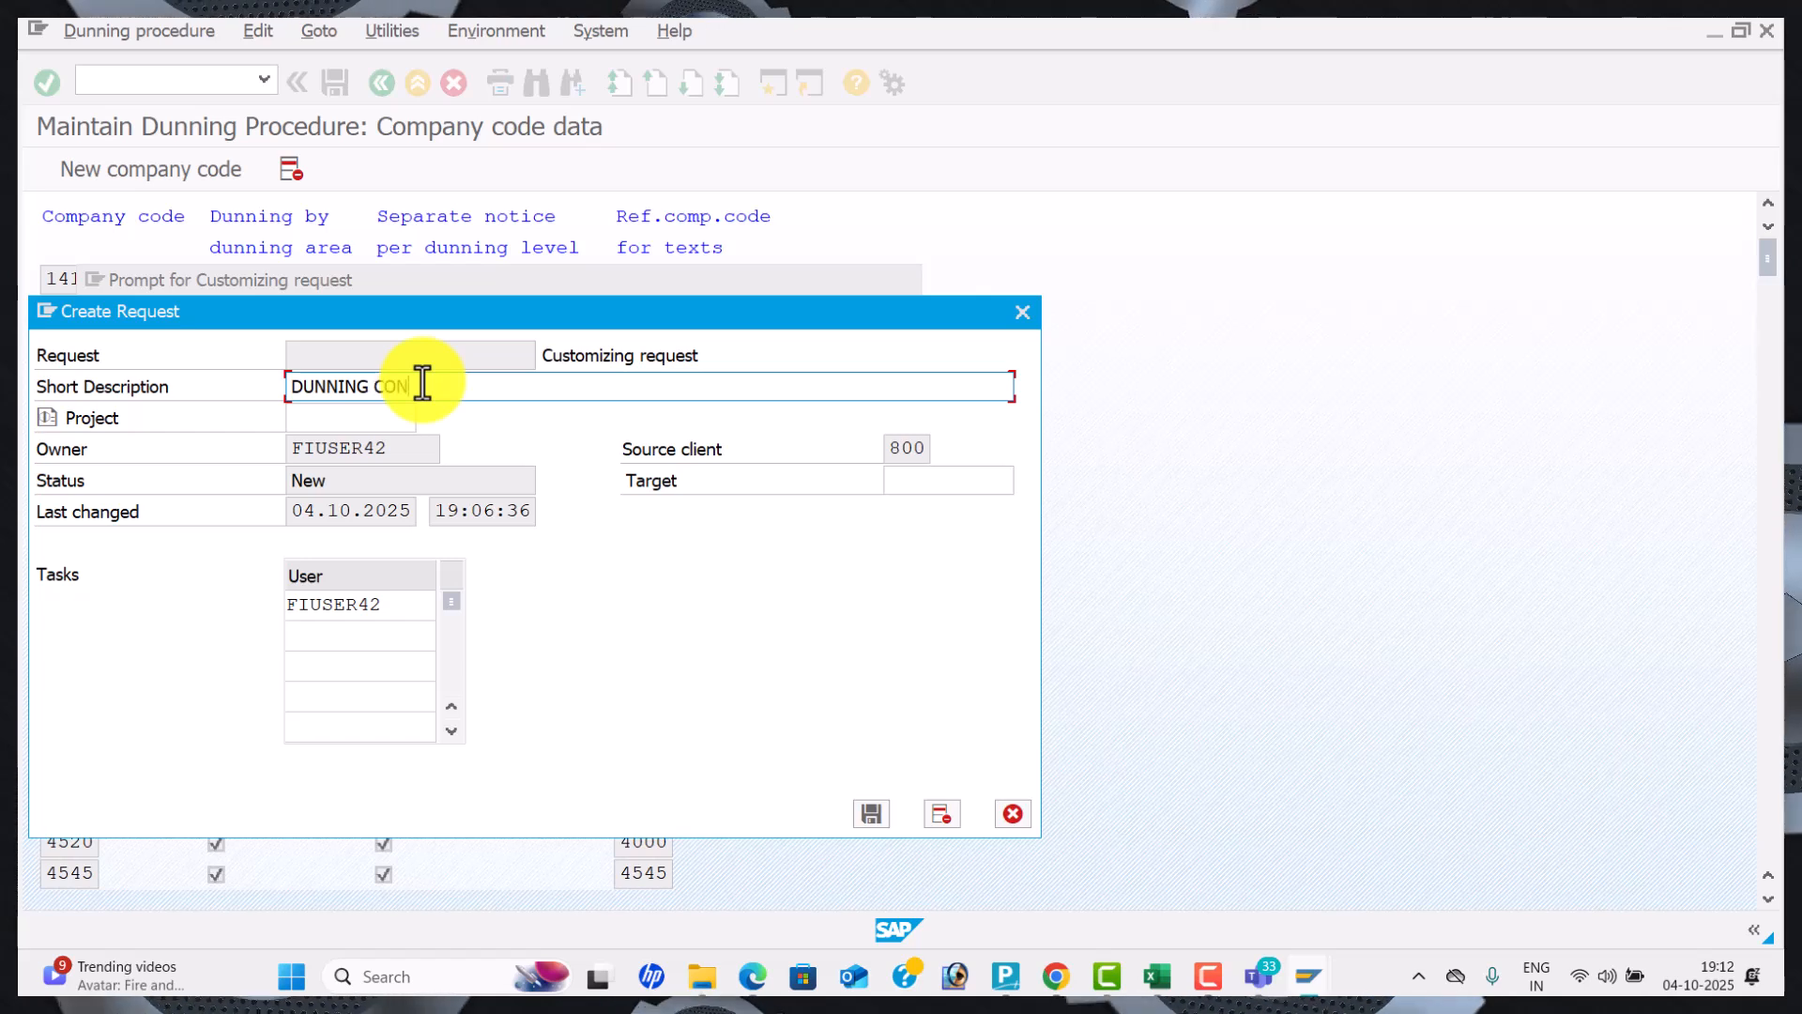
type("FIGURATION FOR ")
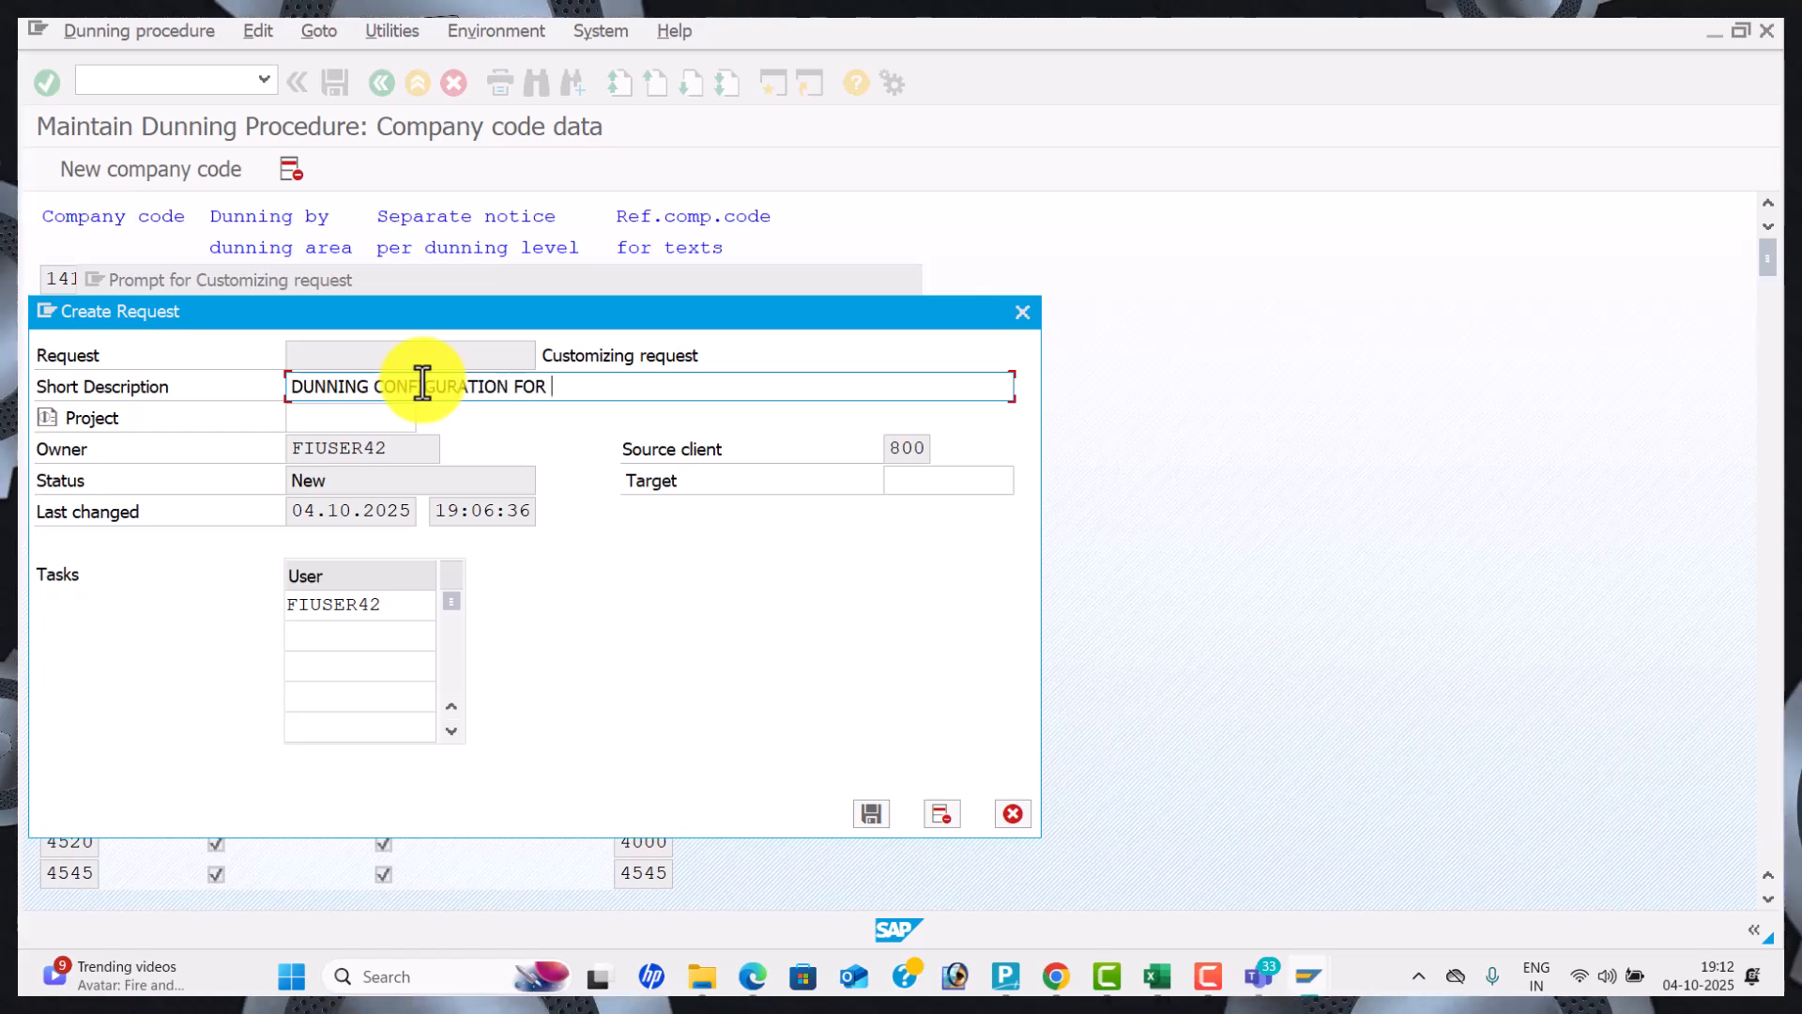
type("WAL1")
key("Return")
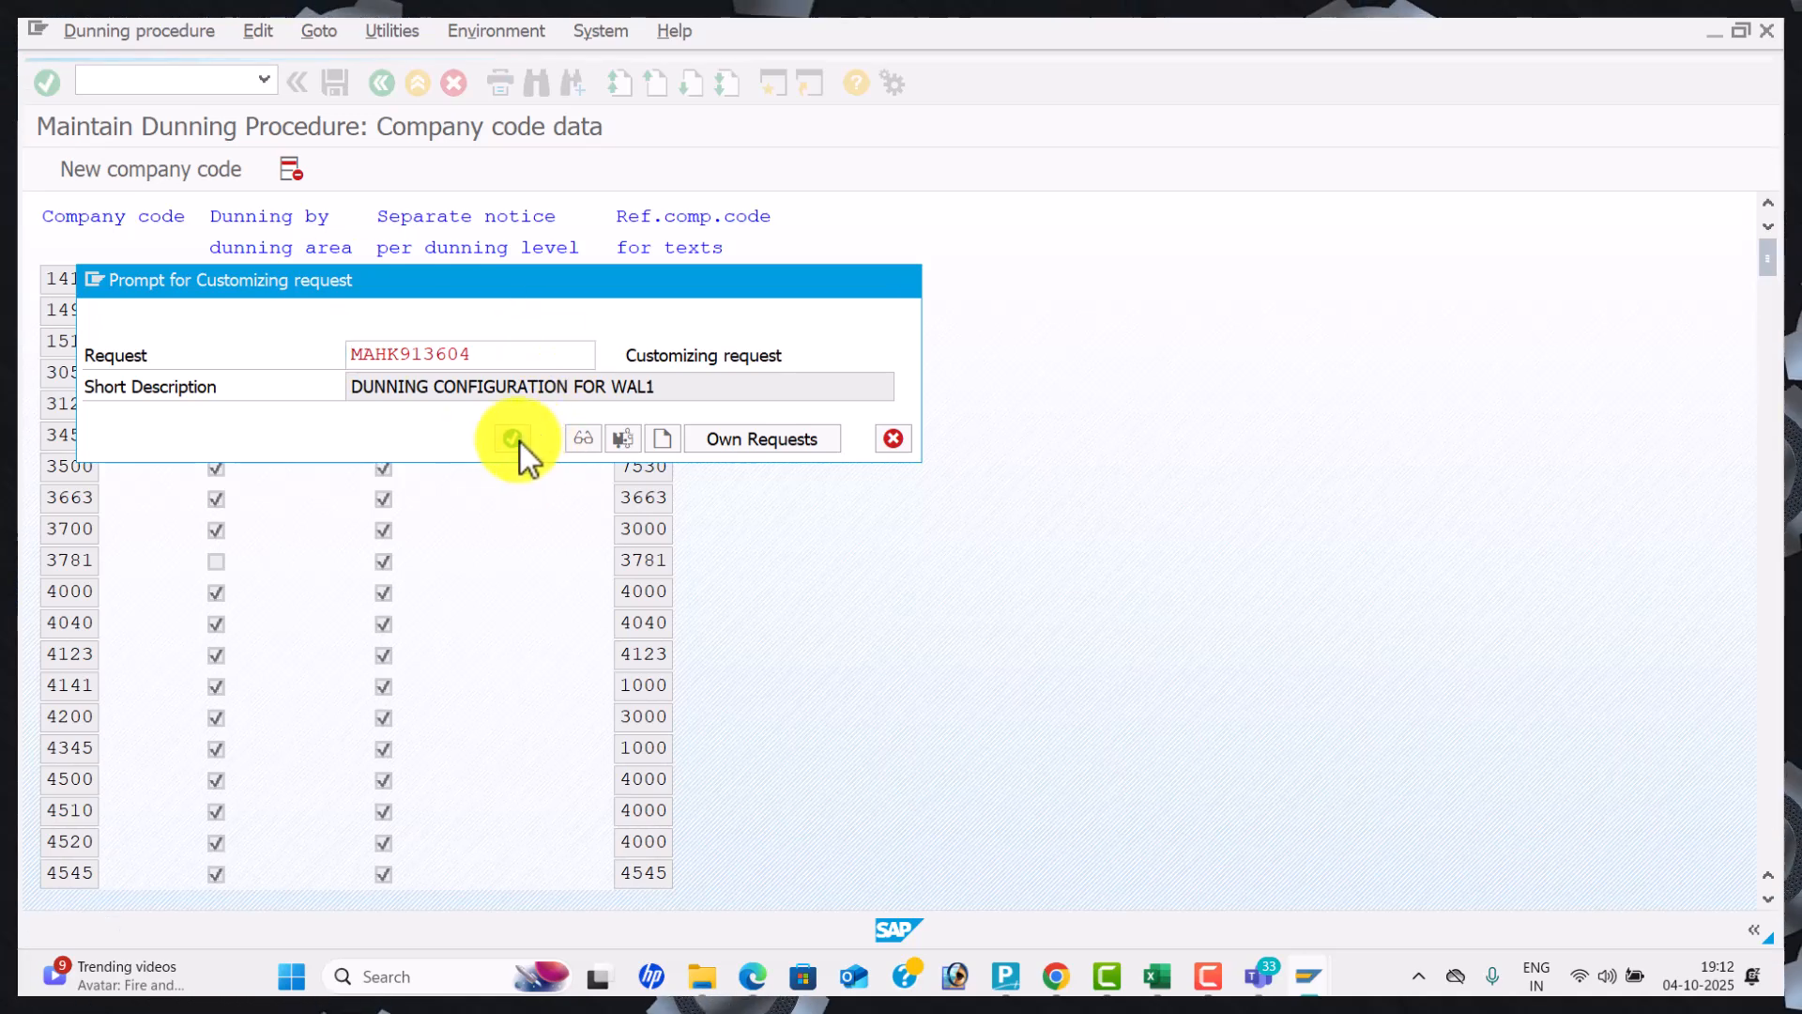
left_click(520, 443)
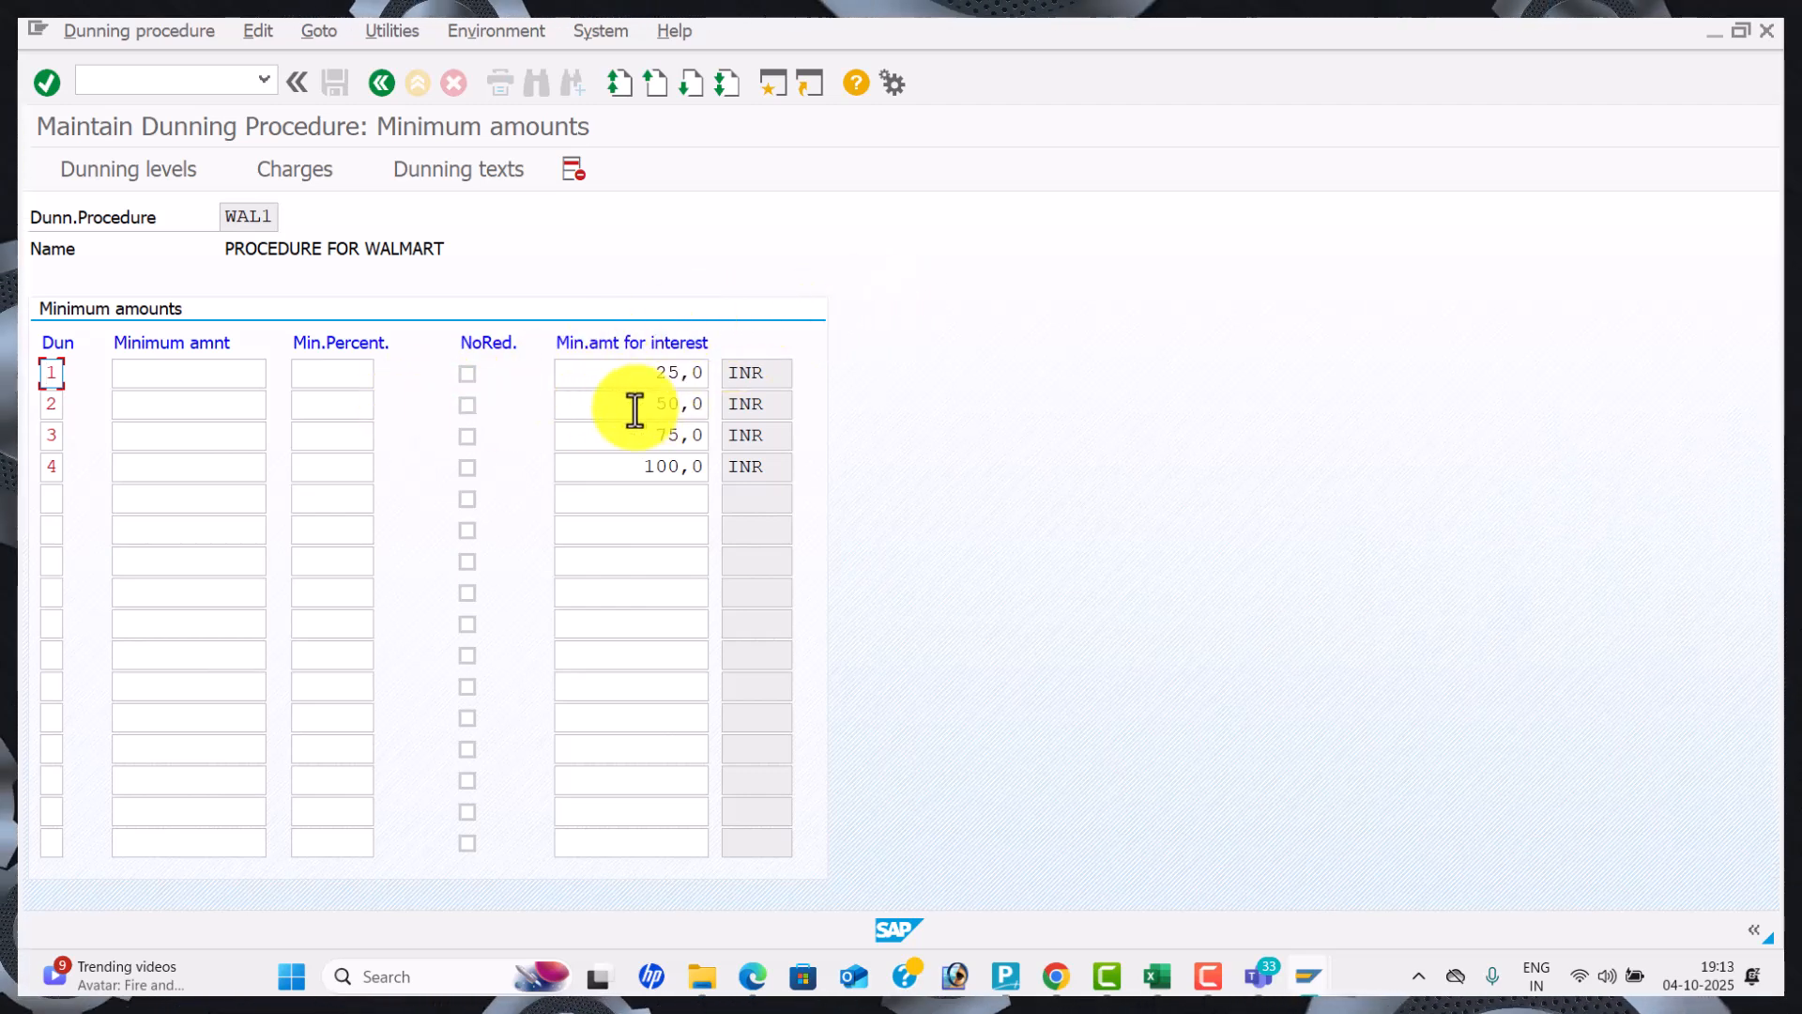
Open the dunning texts for company code WAL1 and account type Customer and enter dunning levels 1 to 4 under the normal dunning procedure.
left_click(495, 177)
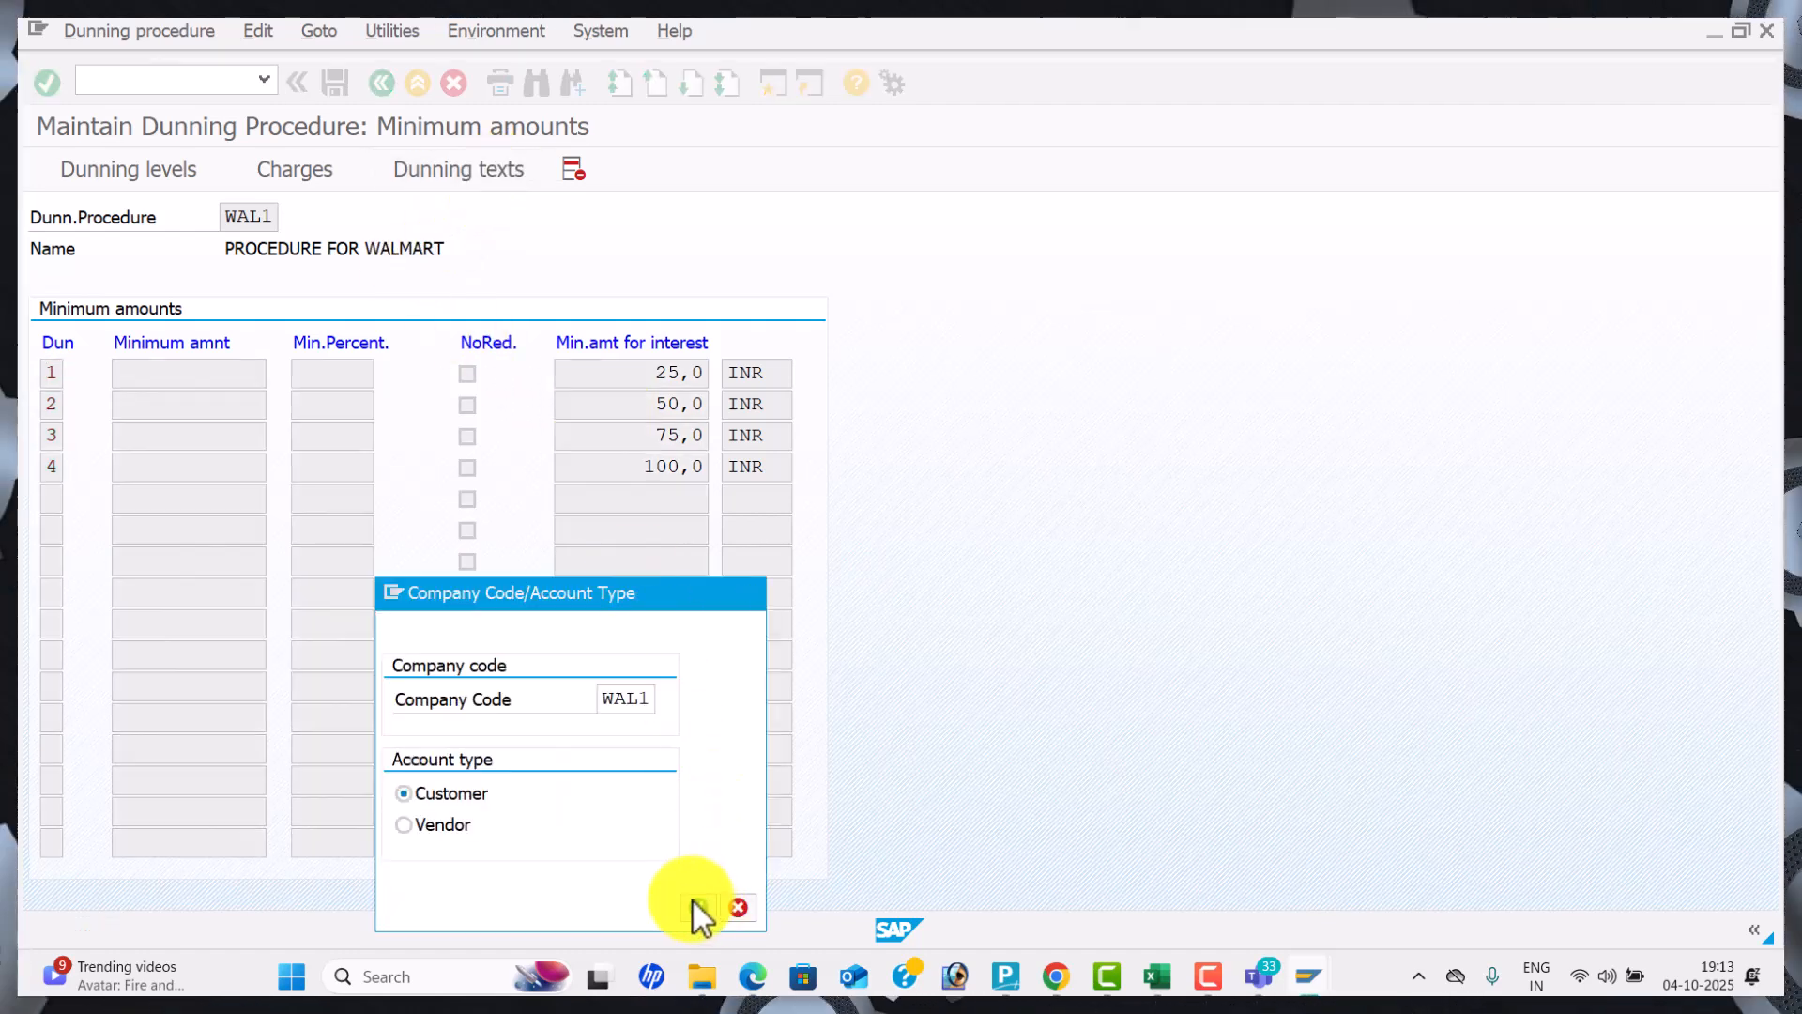
left_click(698, 907)
type("1")
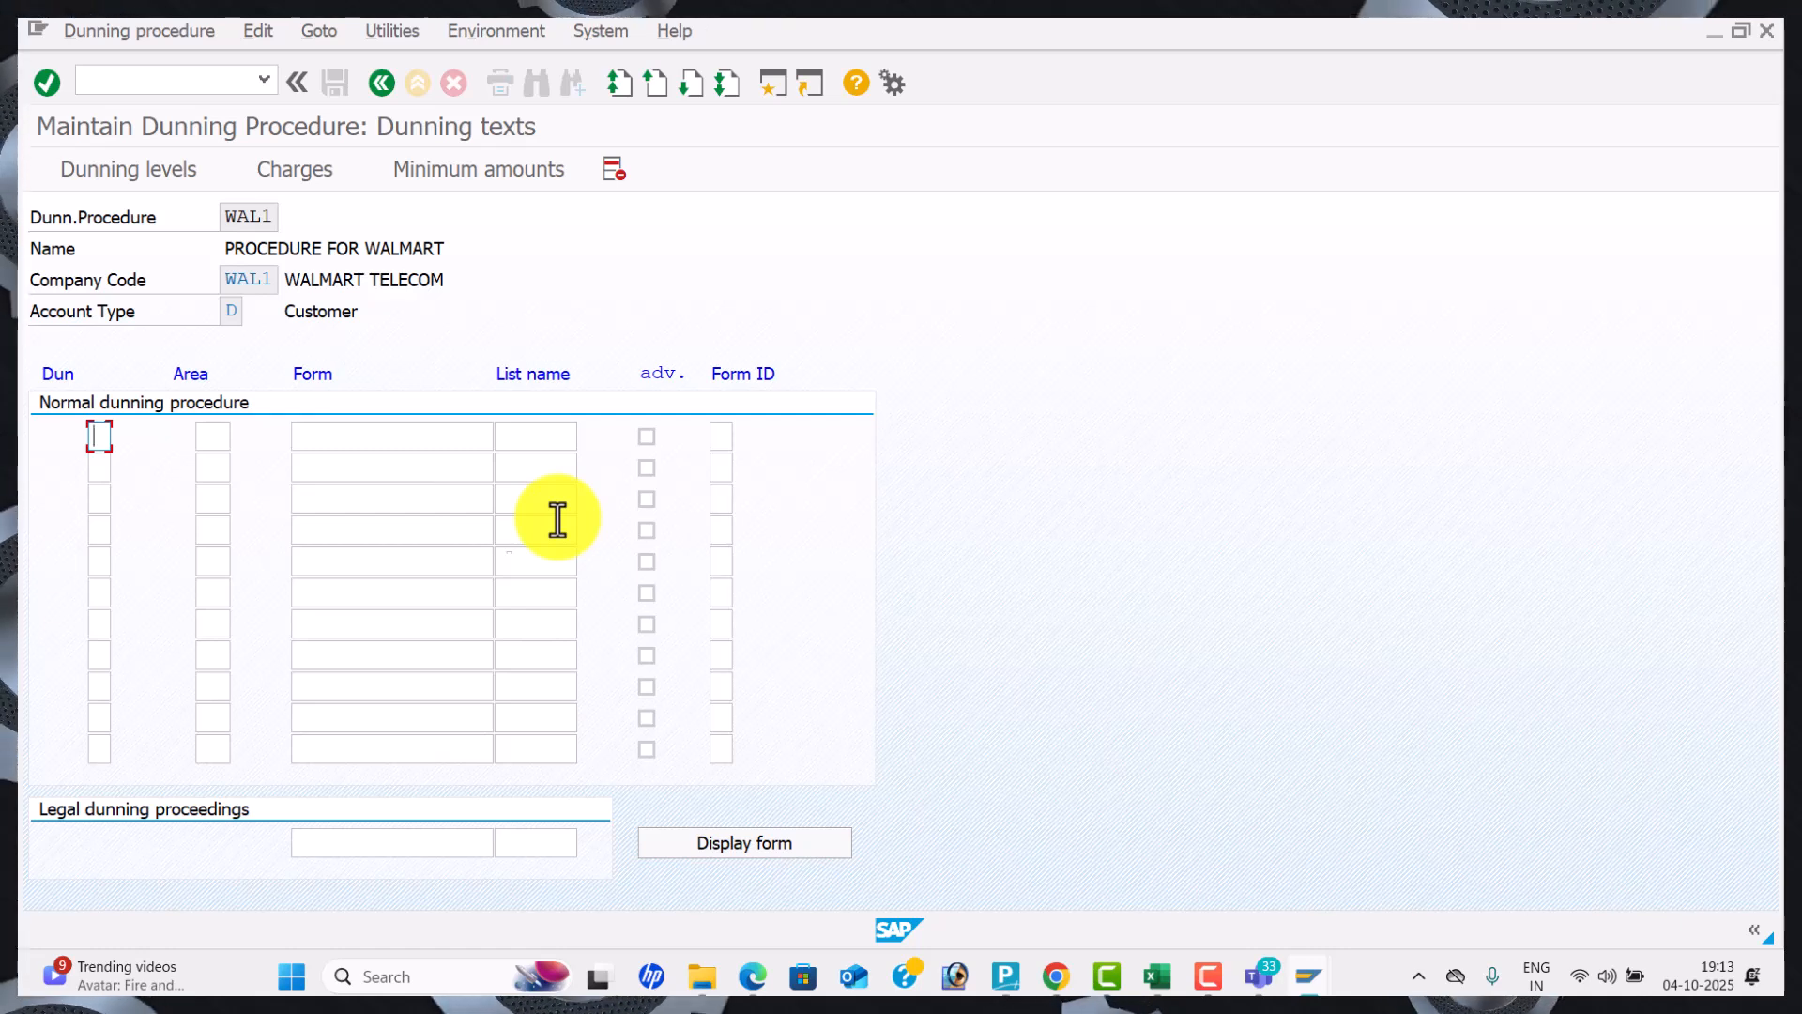
key("Down")
type("2")
key("Down")
type("3")
key("Down")
type("4")
key("Down")
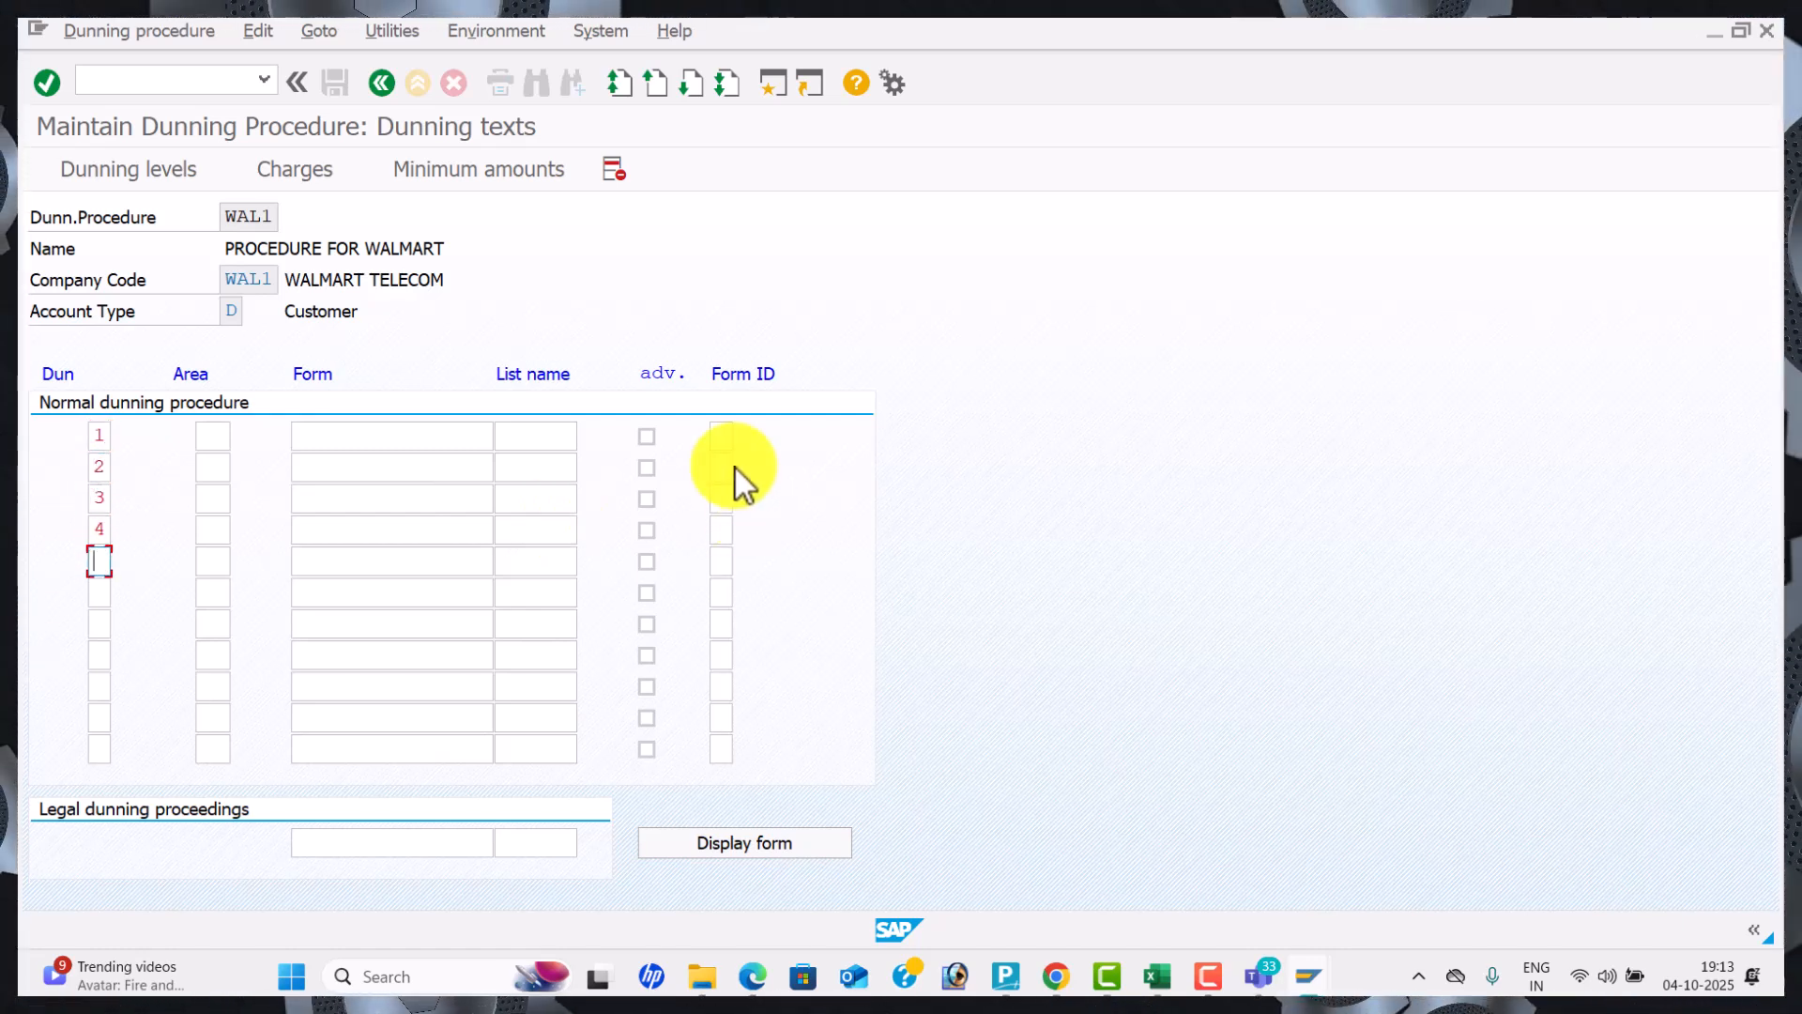
Assign the form F150_BE_DUNN_01 to dunning levels 1 to 4 and compare the entries with the PDF.
left_click(434, 434)
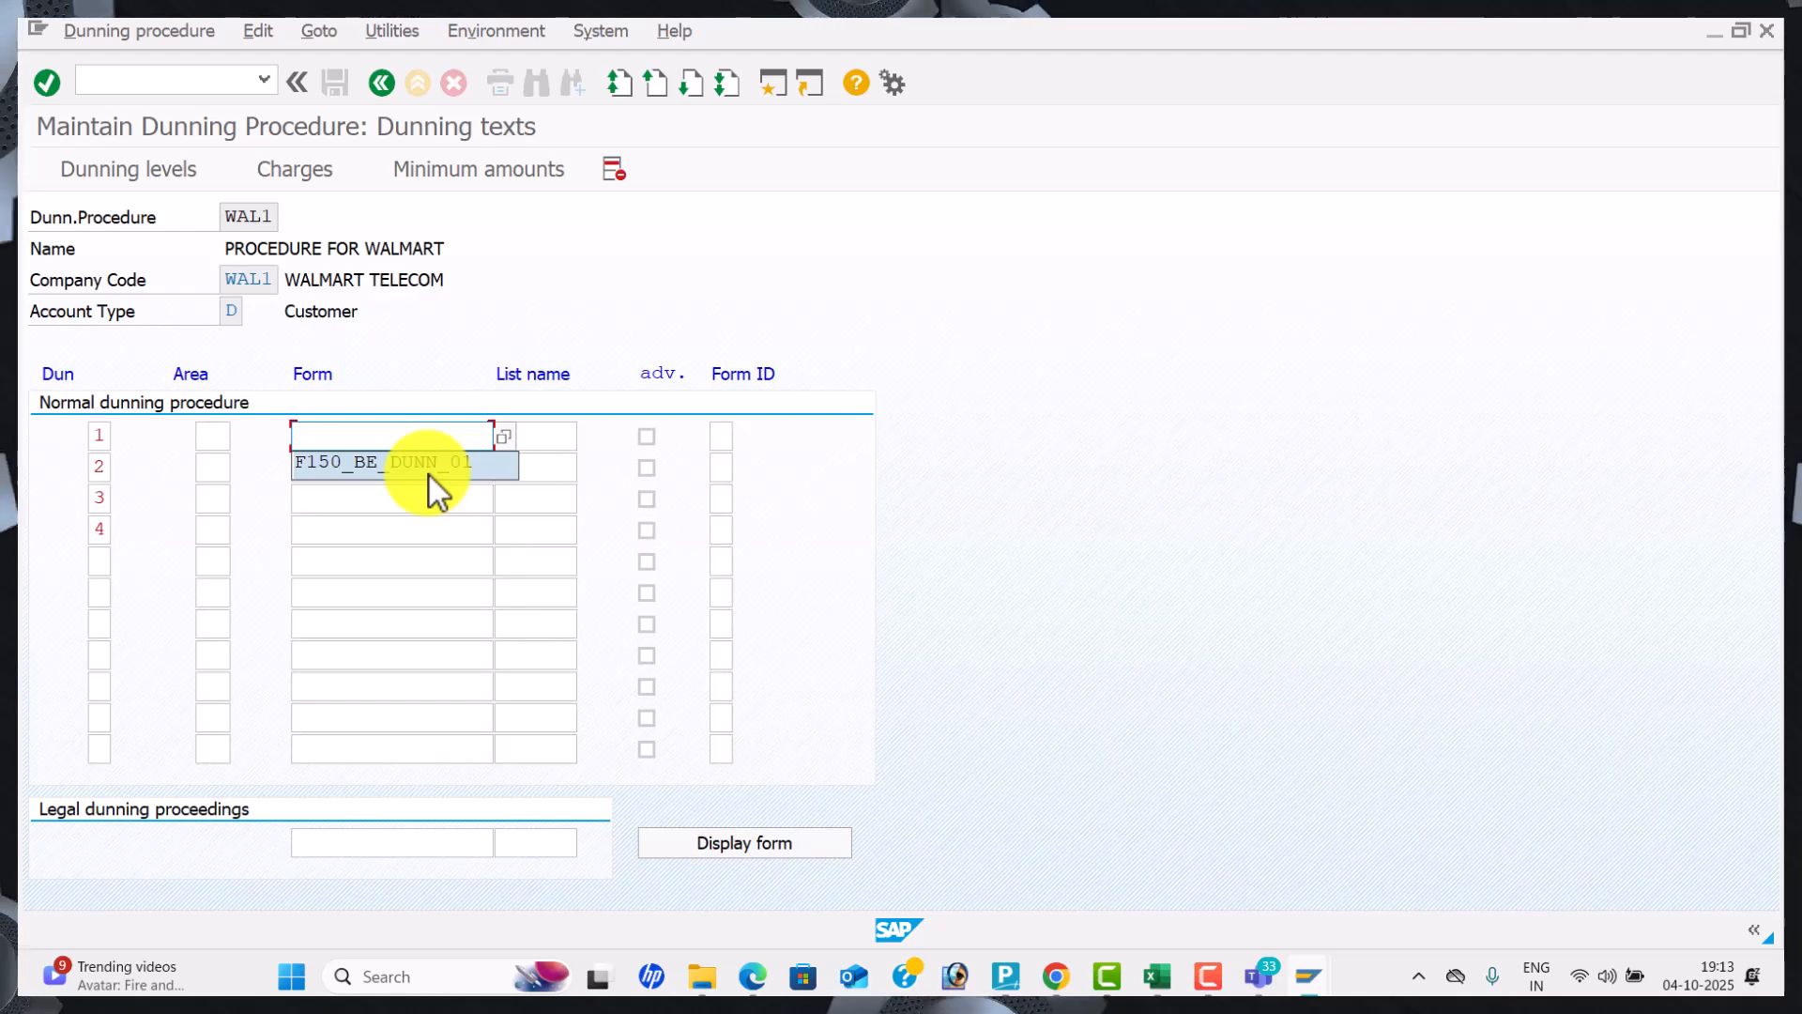
left_click(430, 476)
left_click(430, 476)
left_click(428, 490)
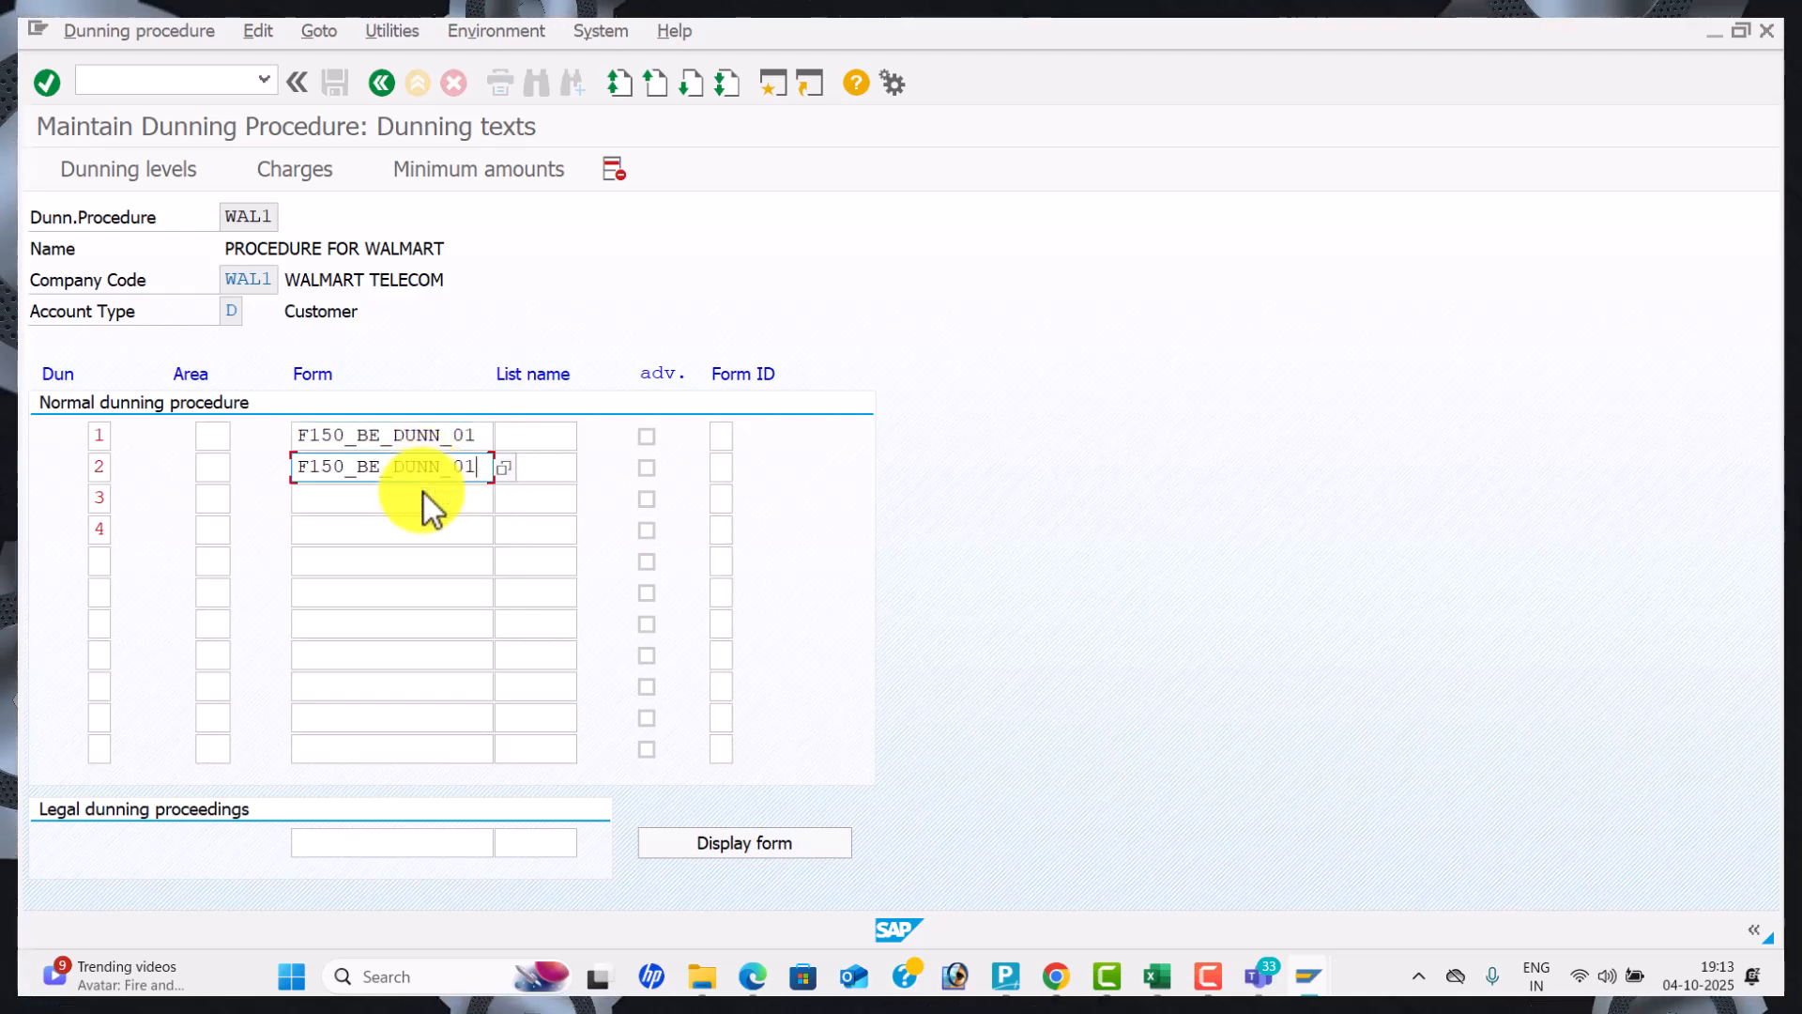
left_click(414, 498)
left_click(397, 531)
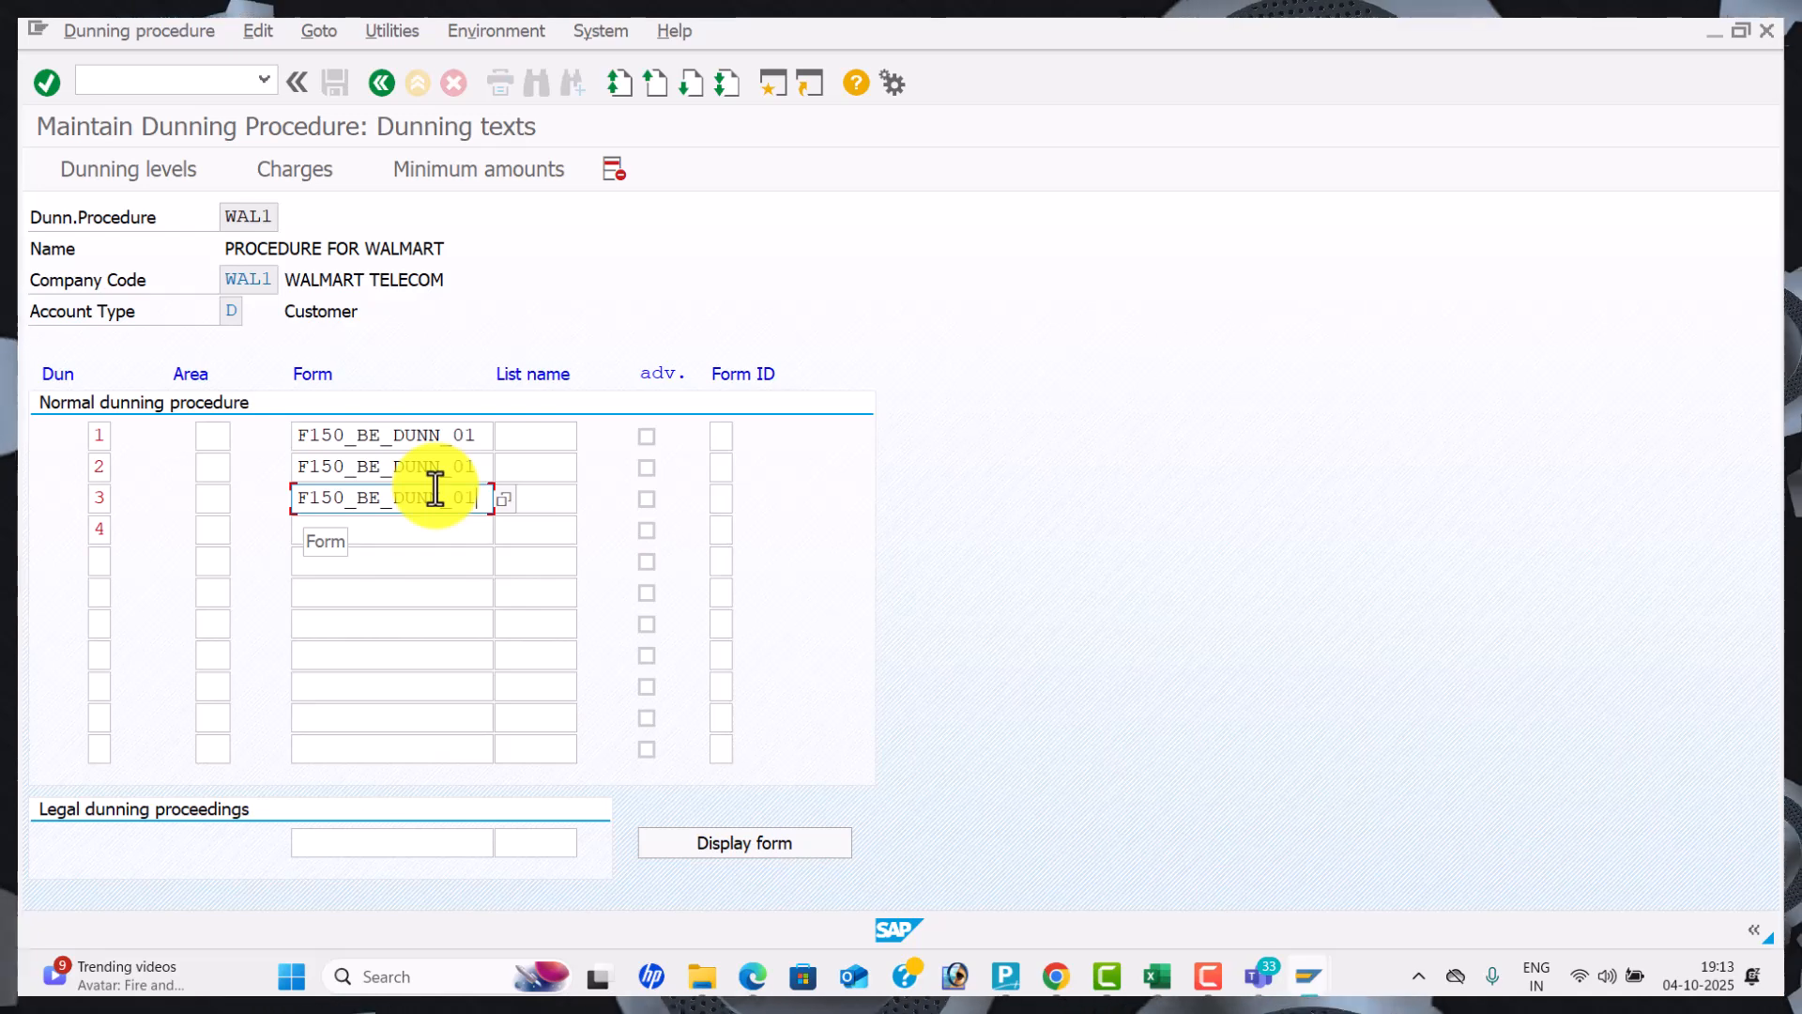
left_click(425, 537)
left_click(443, 560)
key("alt+Tab")
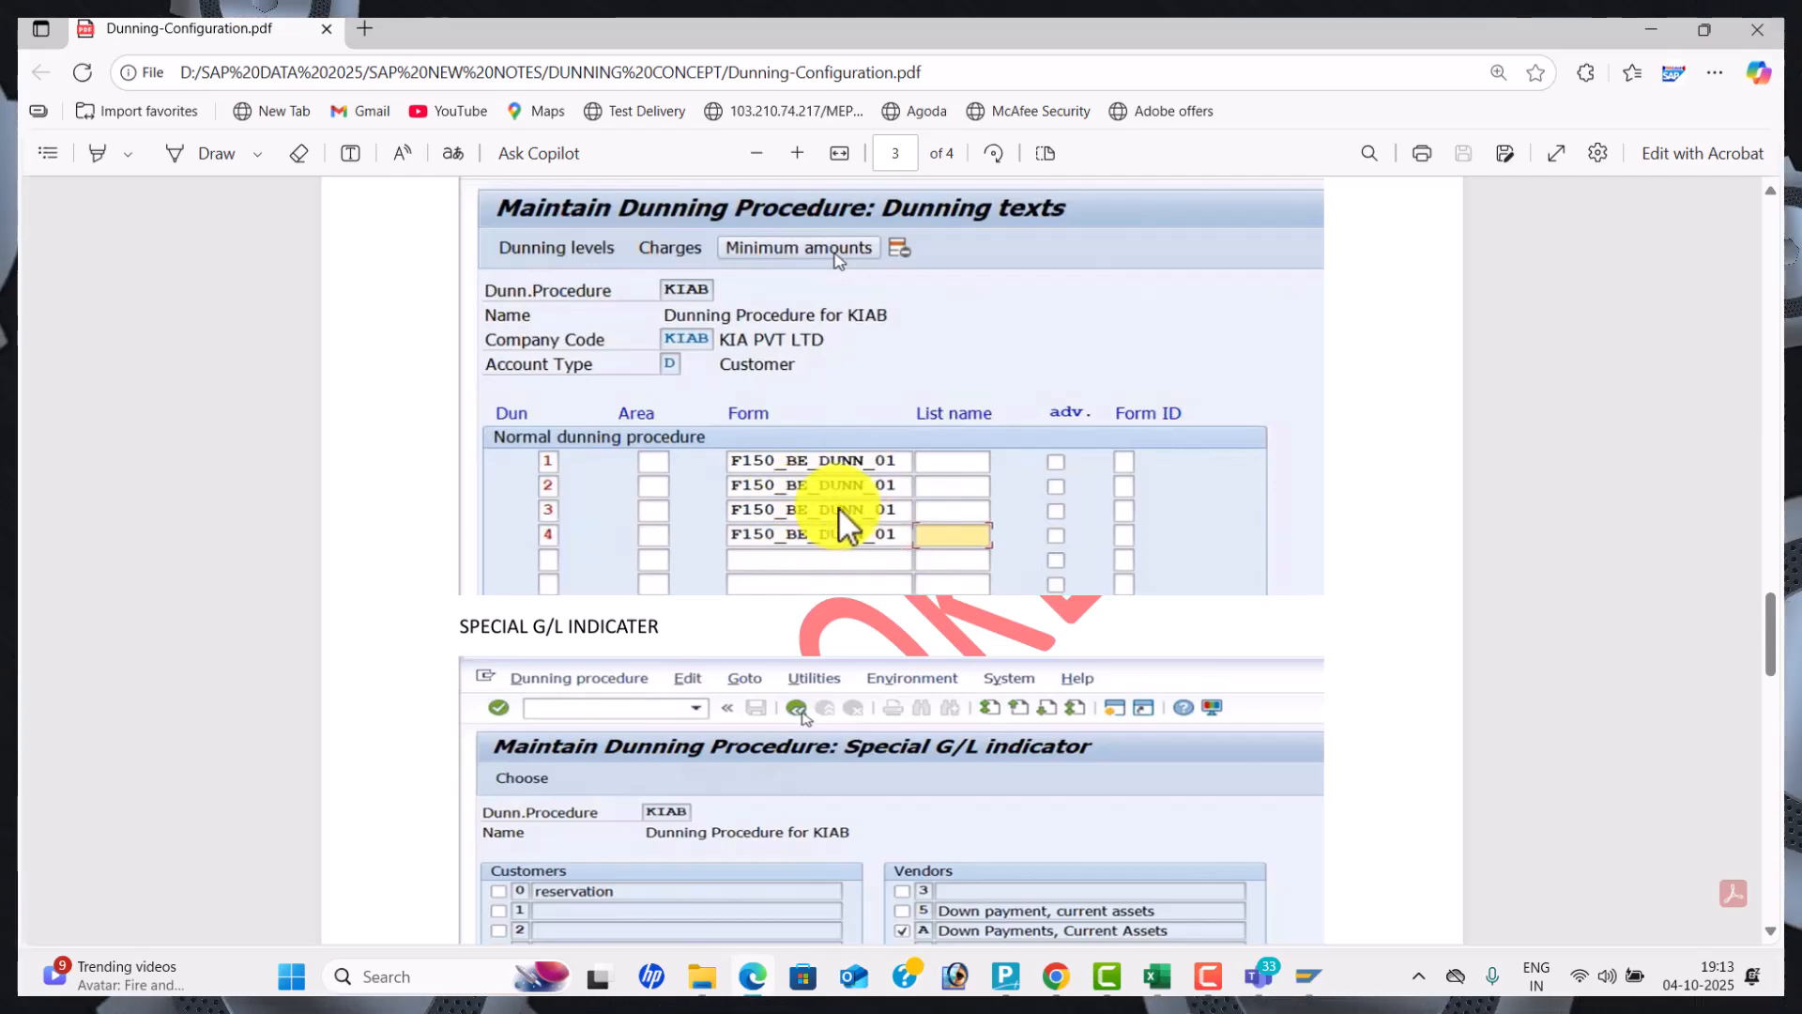
In SAP, mark special G/L indicators Down payment and Down payment request for customers, and Down Payments, Current Assets and Down payment request for vendors.
key("alt+Tab")
key("Return")
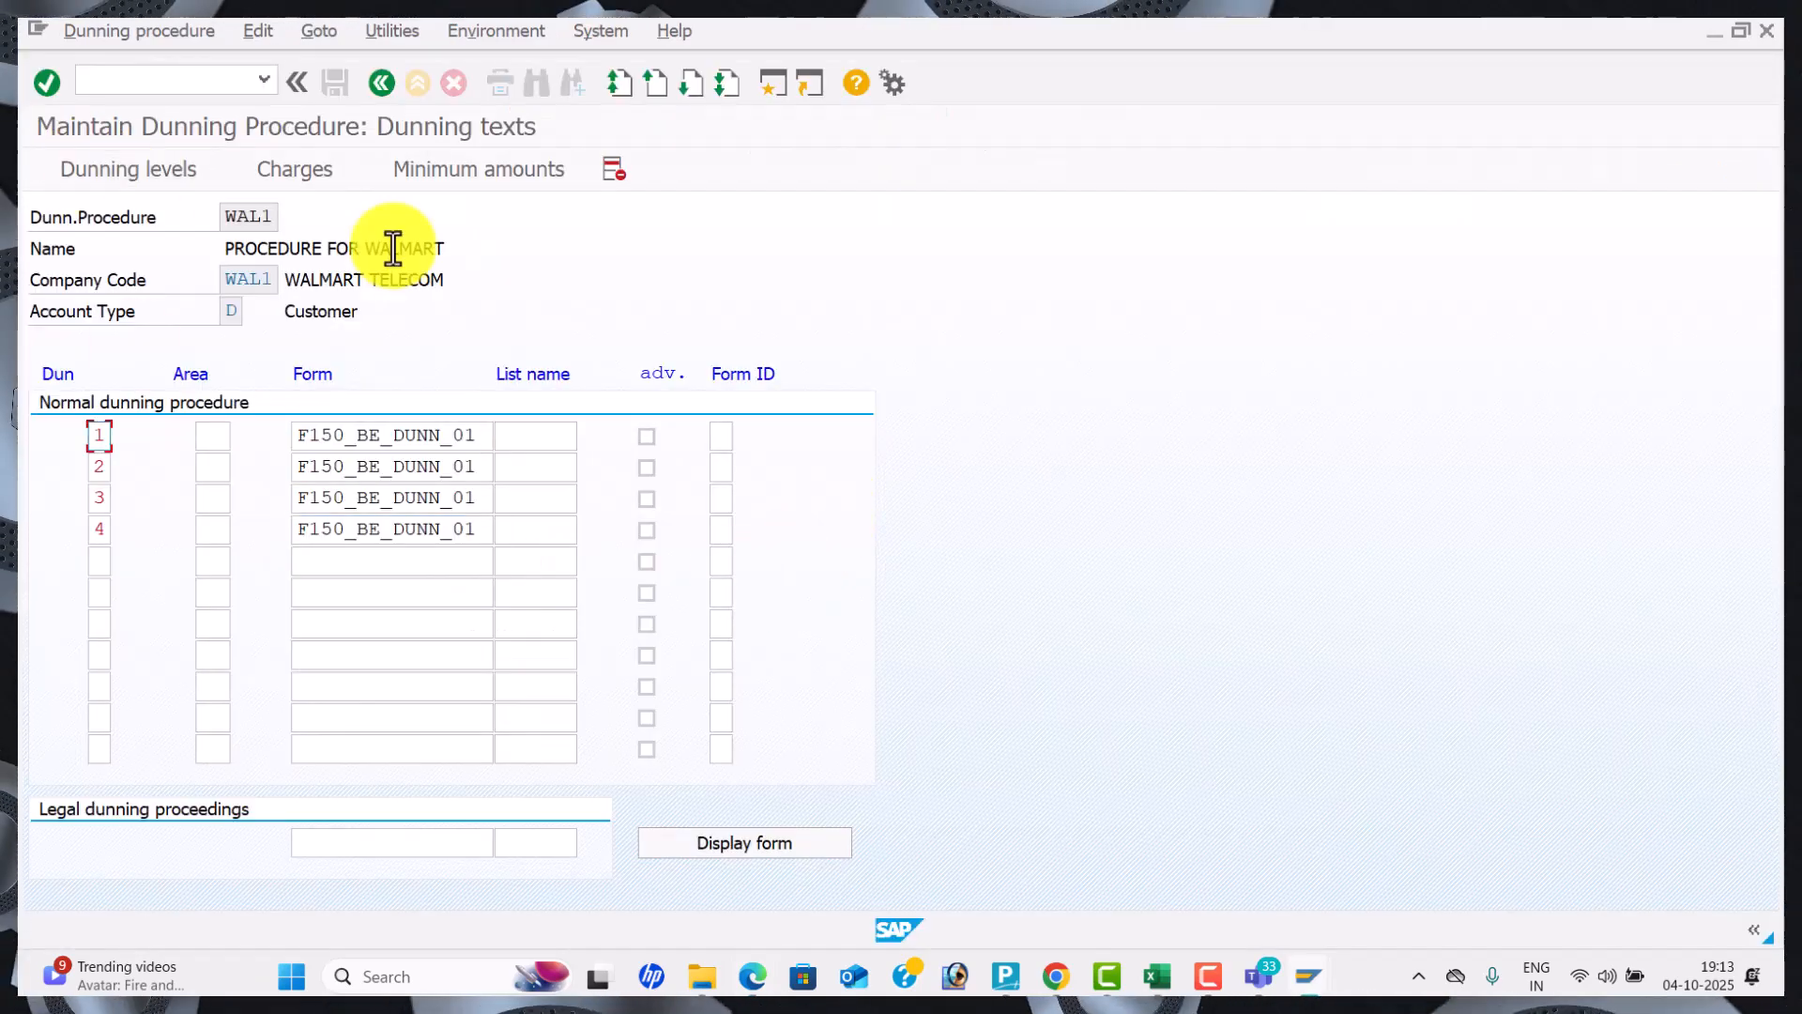
left_click(381, 87)
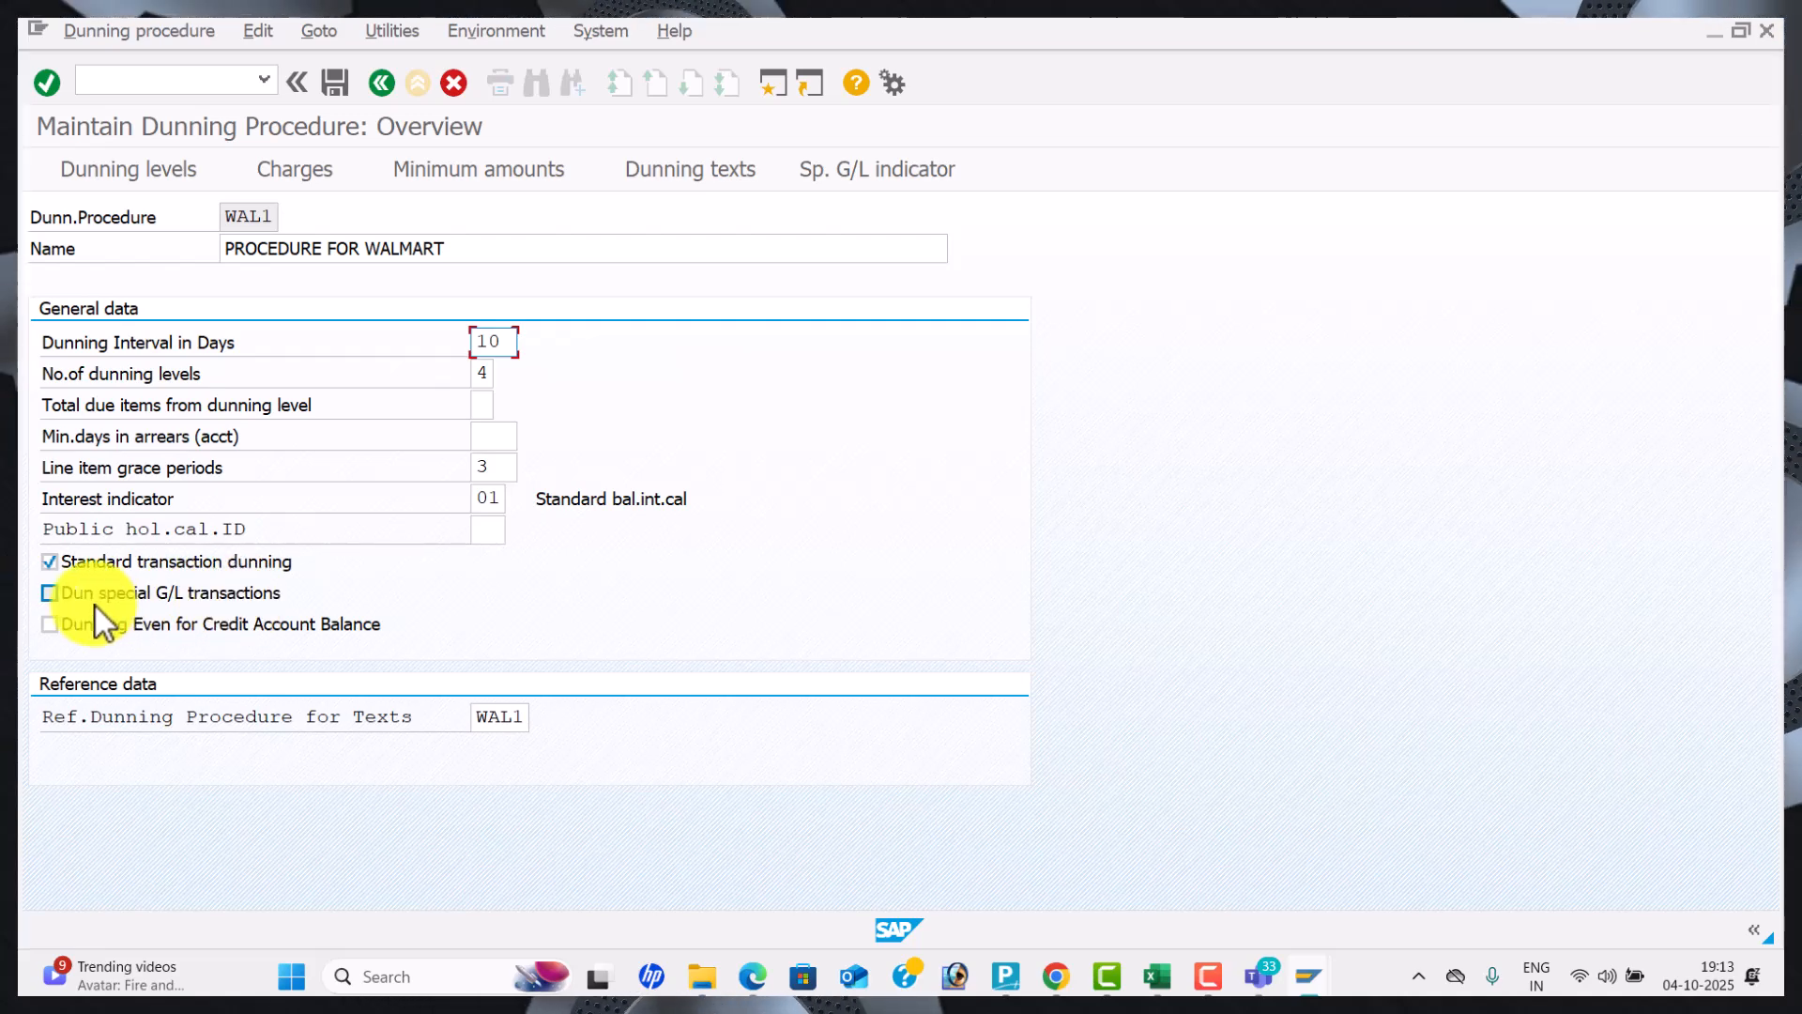
left_click(888, 180)
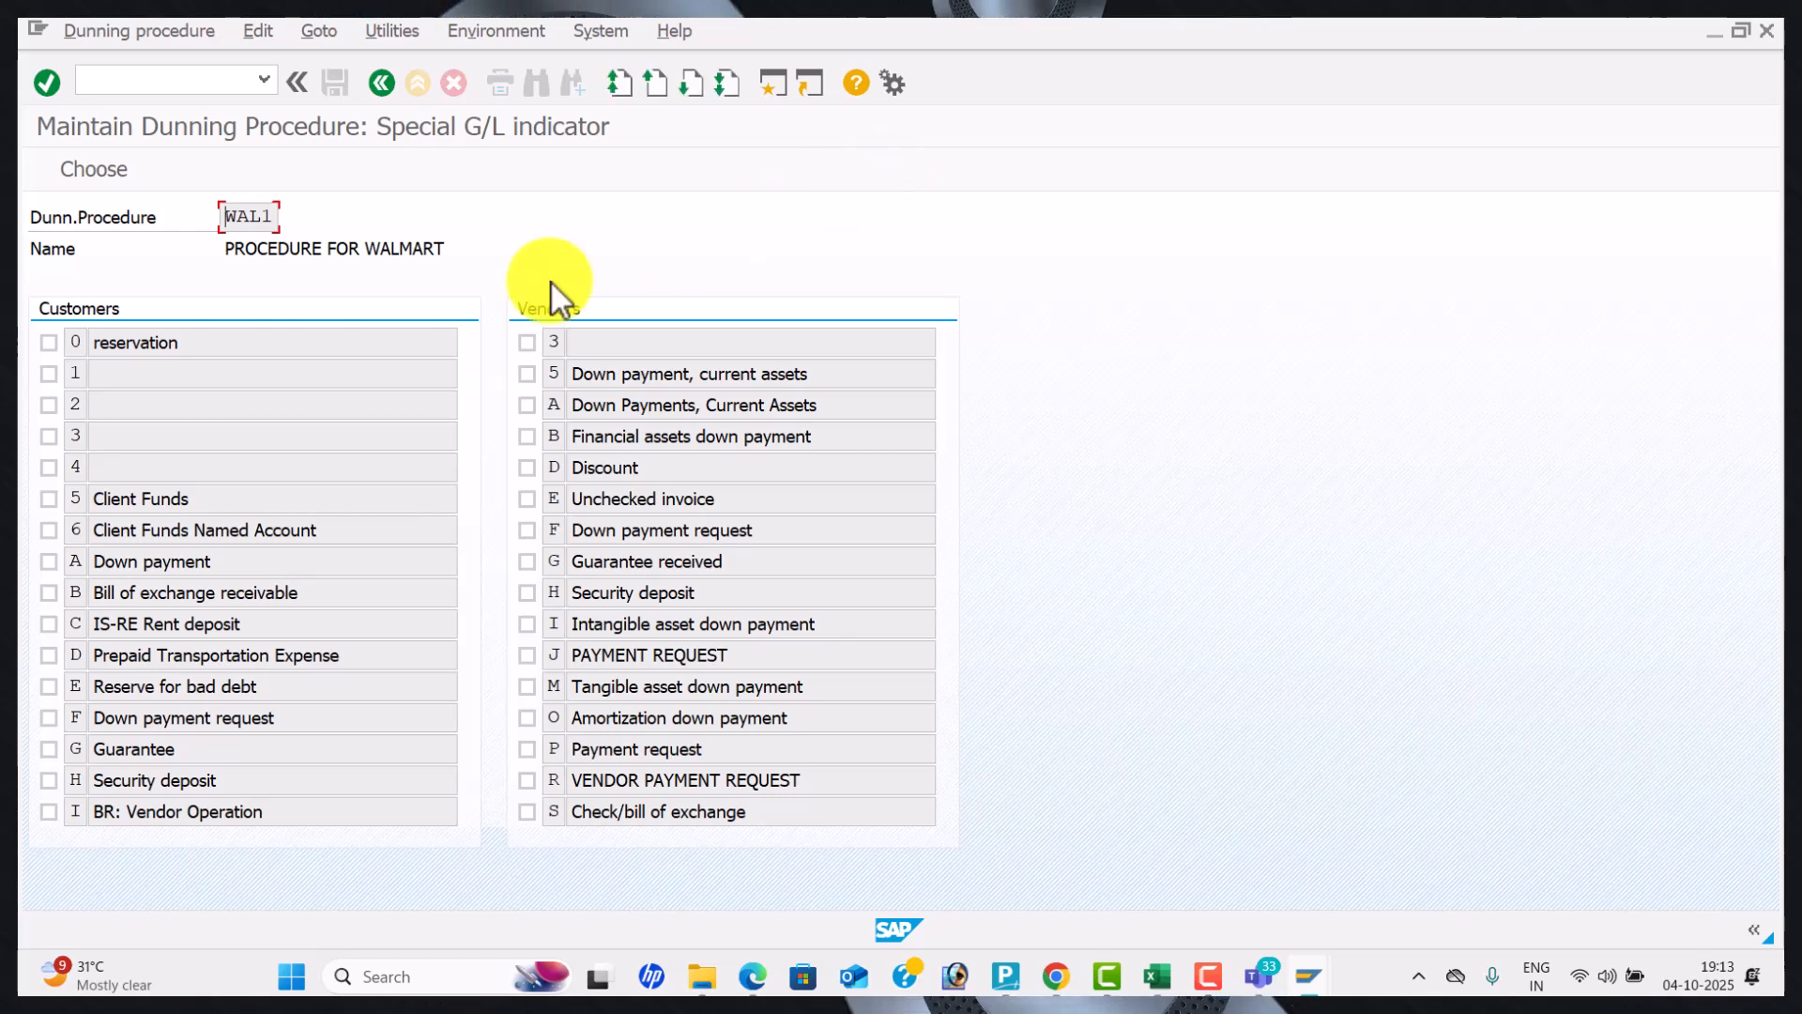
left_click(47, 564)
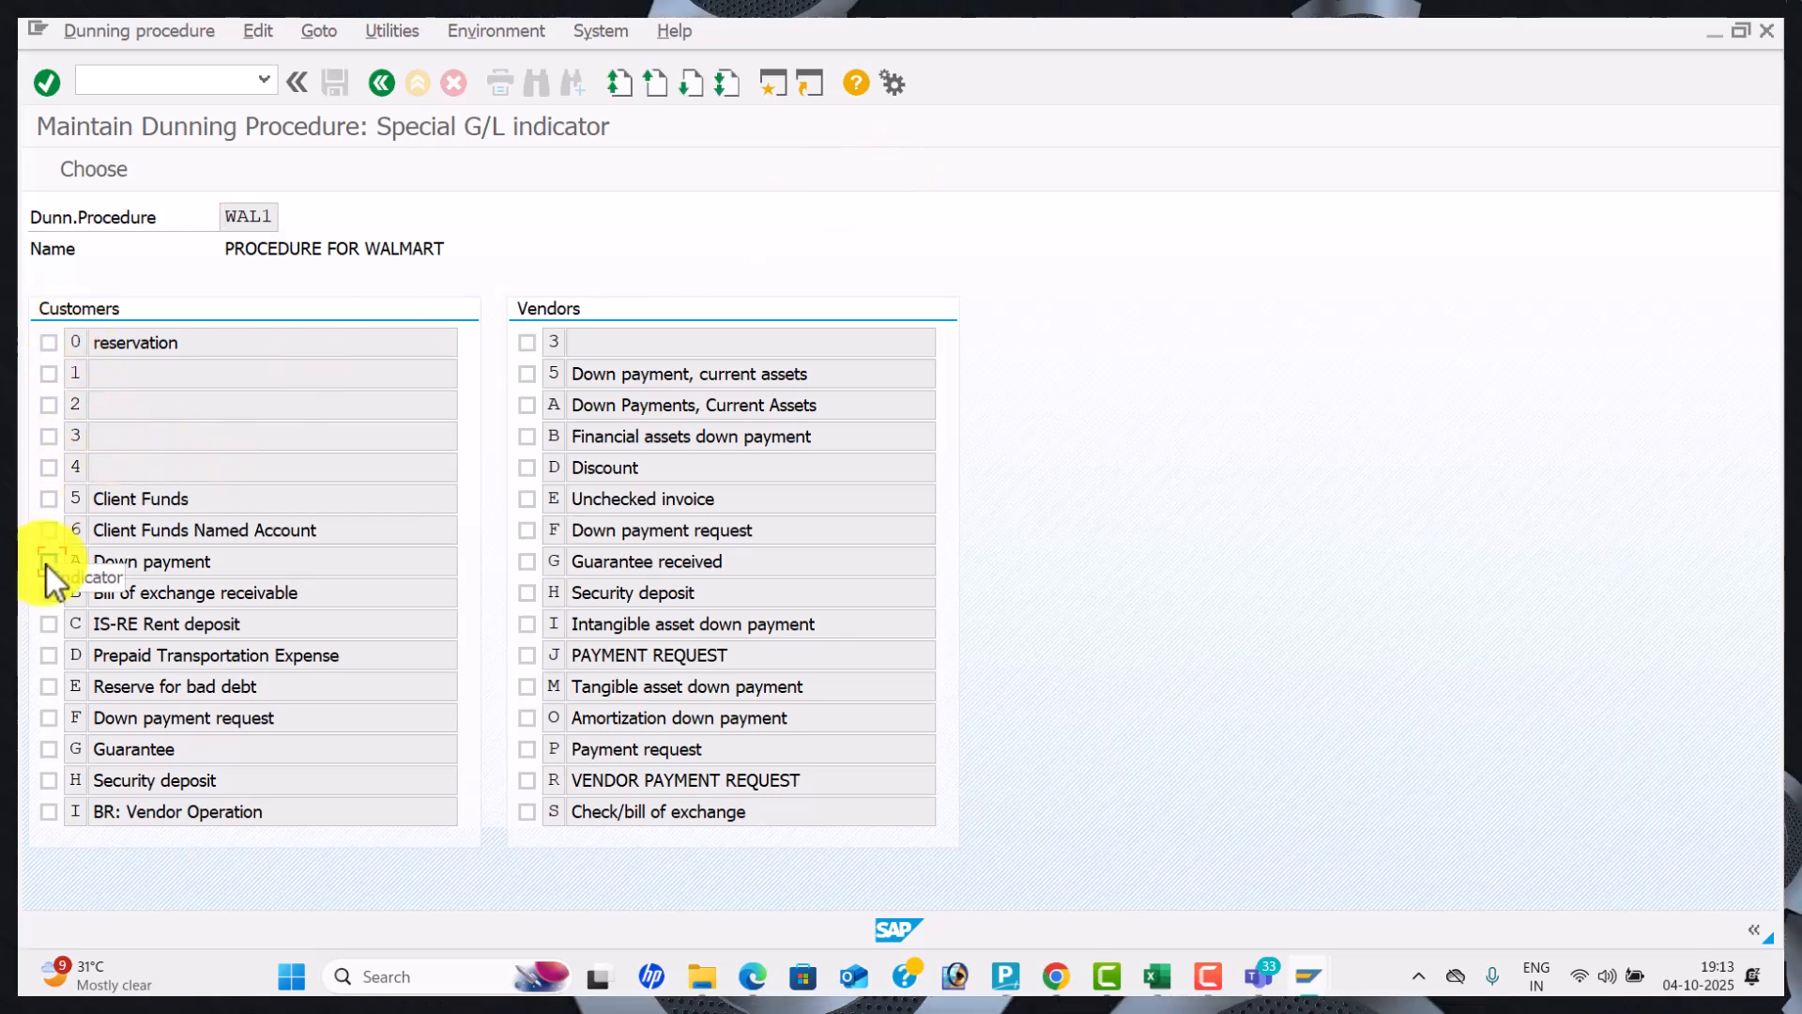
left_click(50, 718)
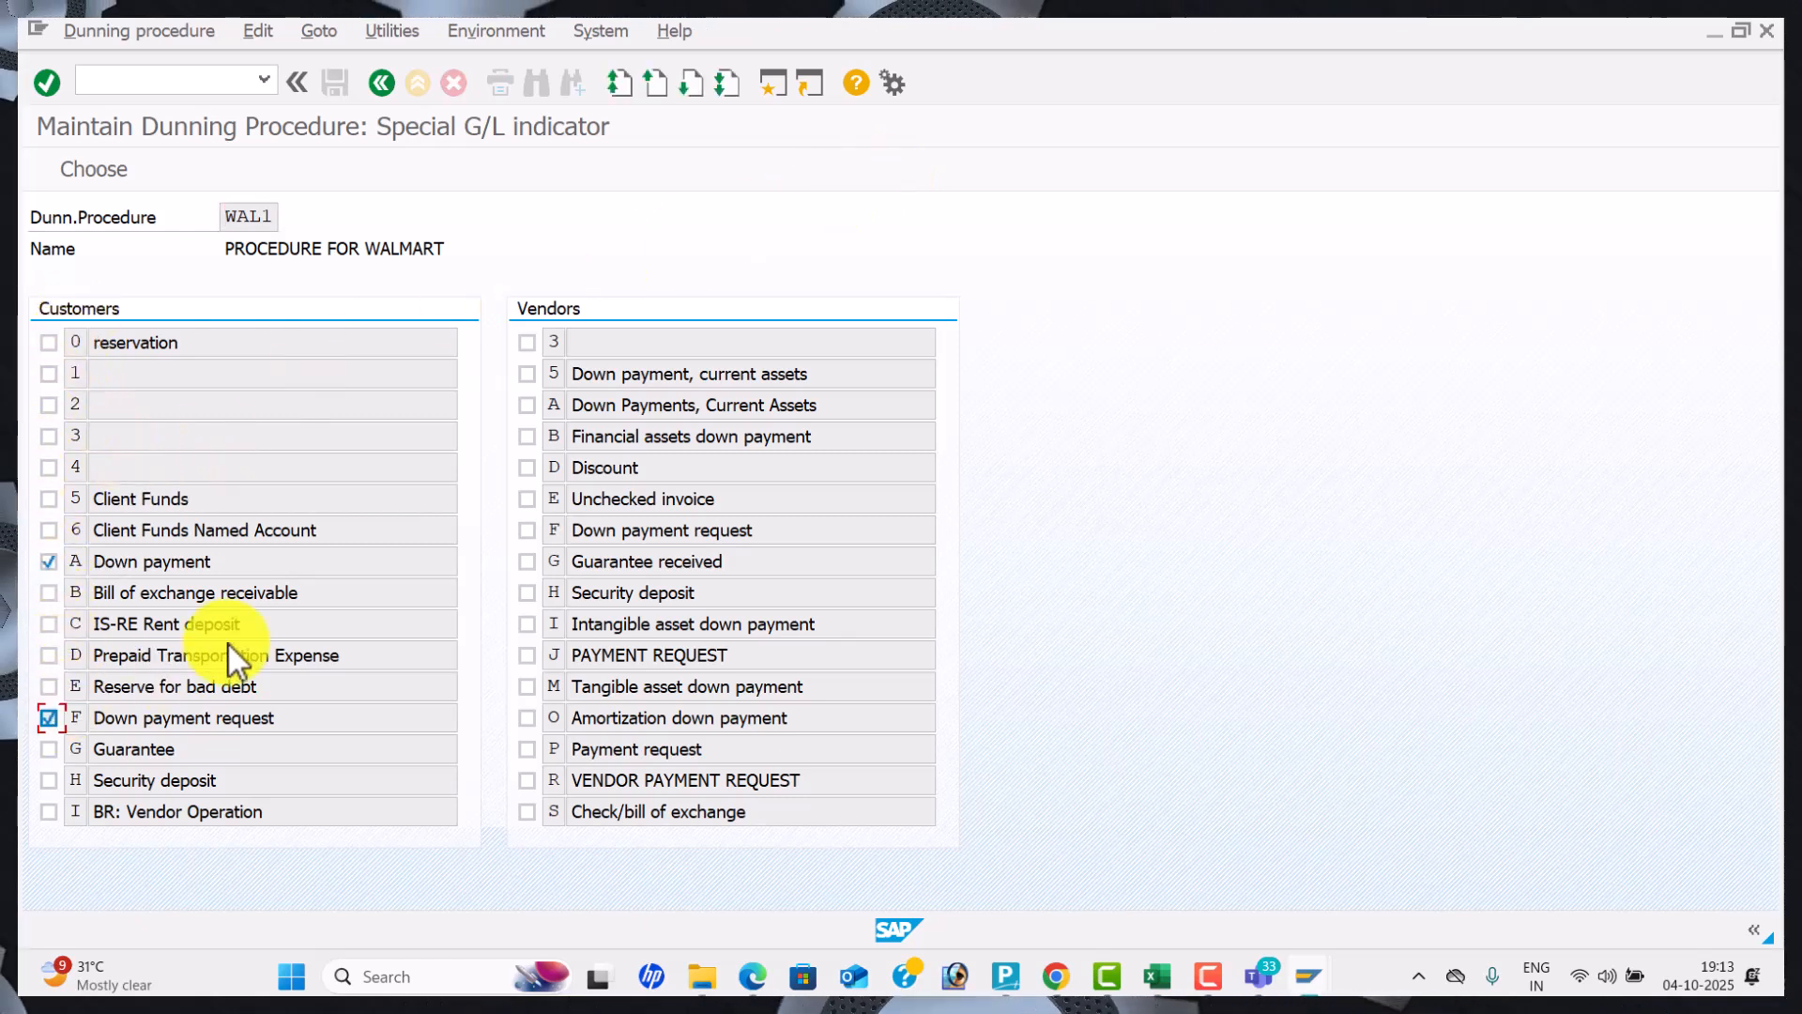
left_click(526, 532)
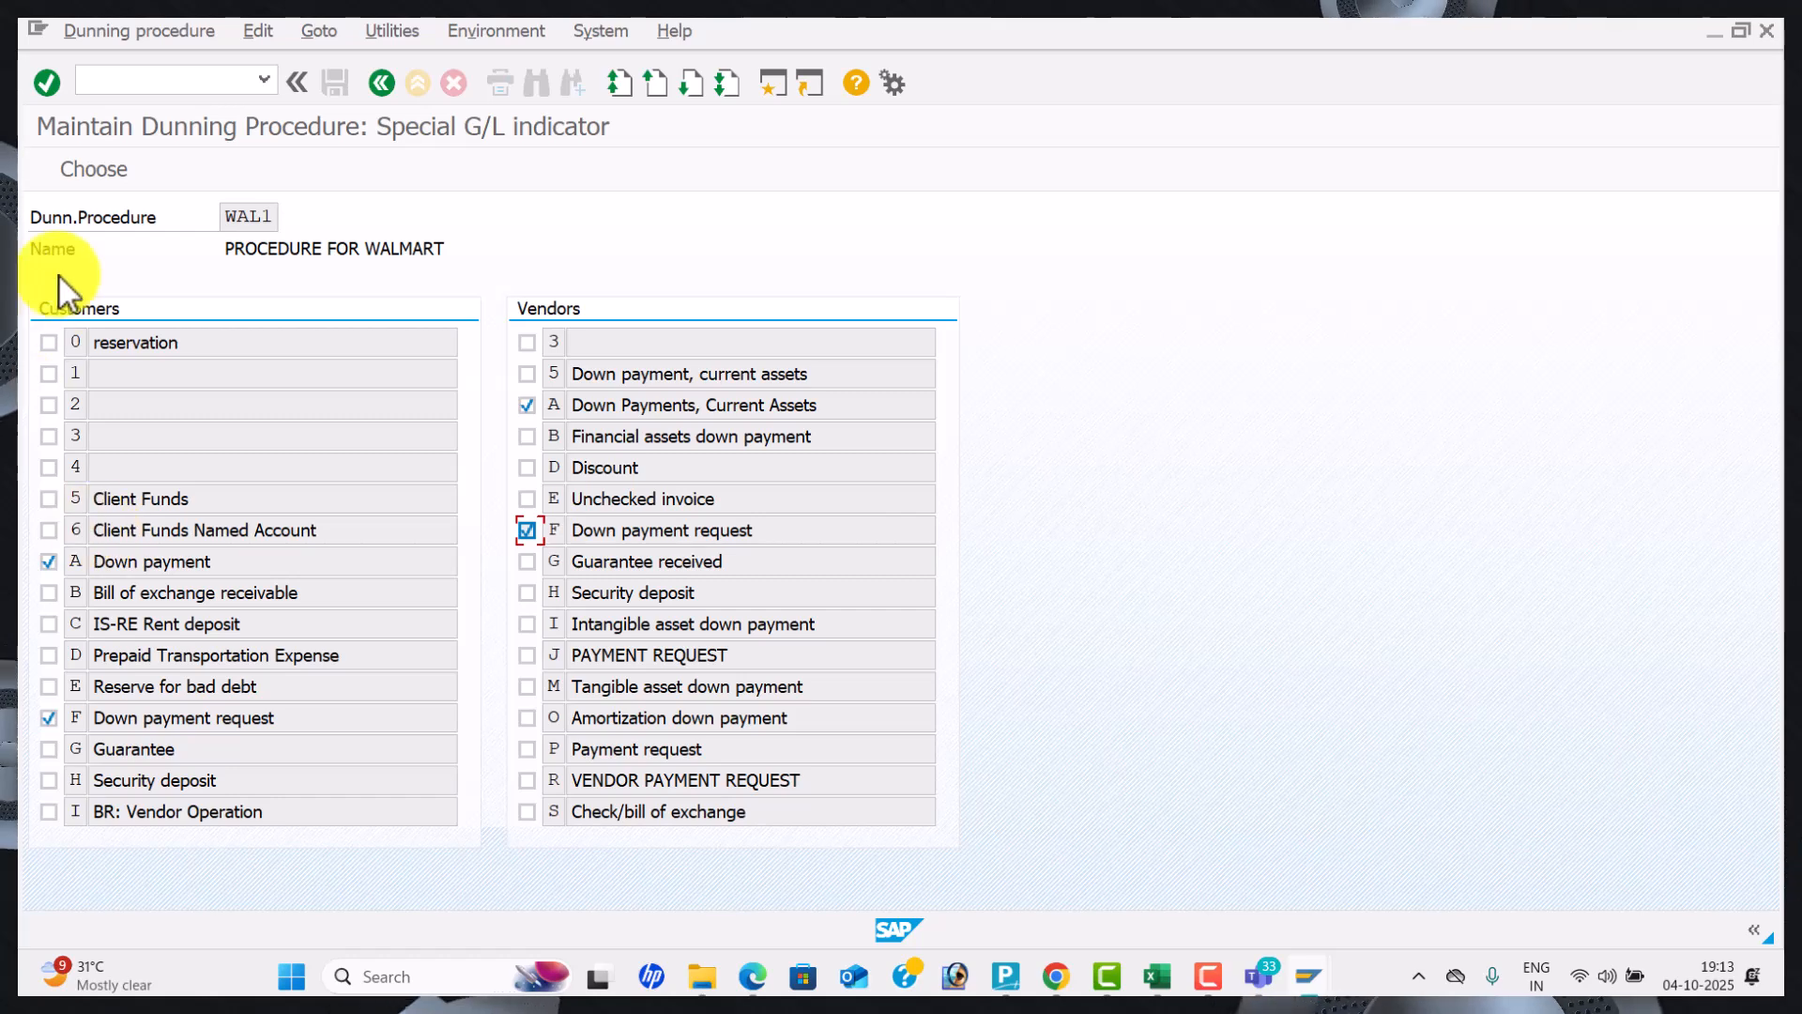
left_click(391, 92)
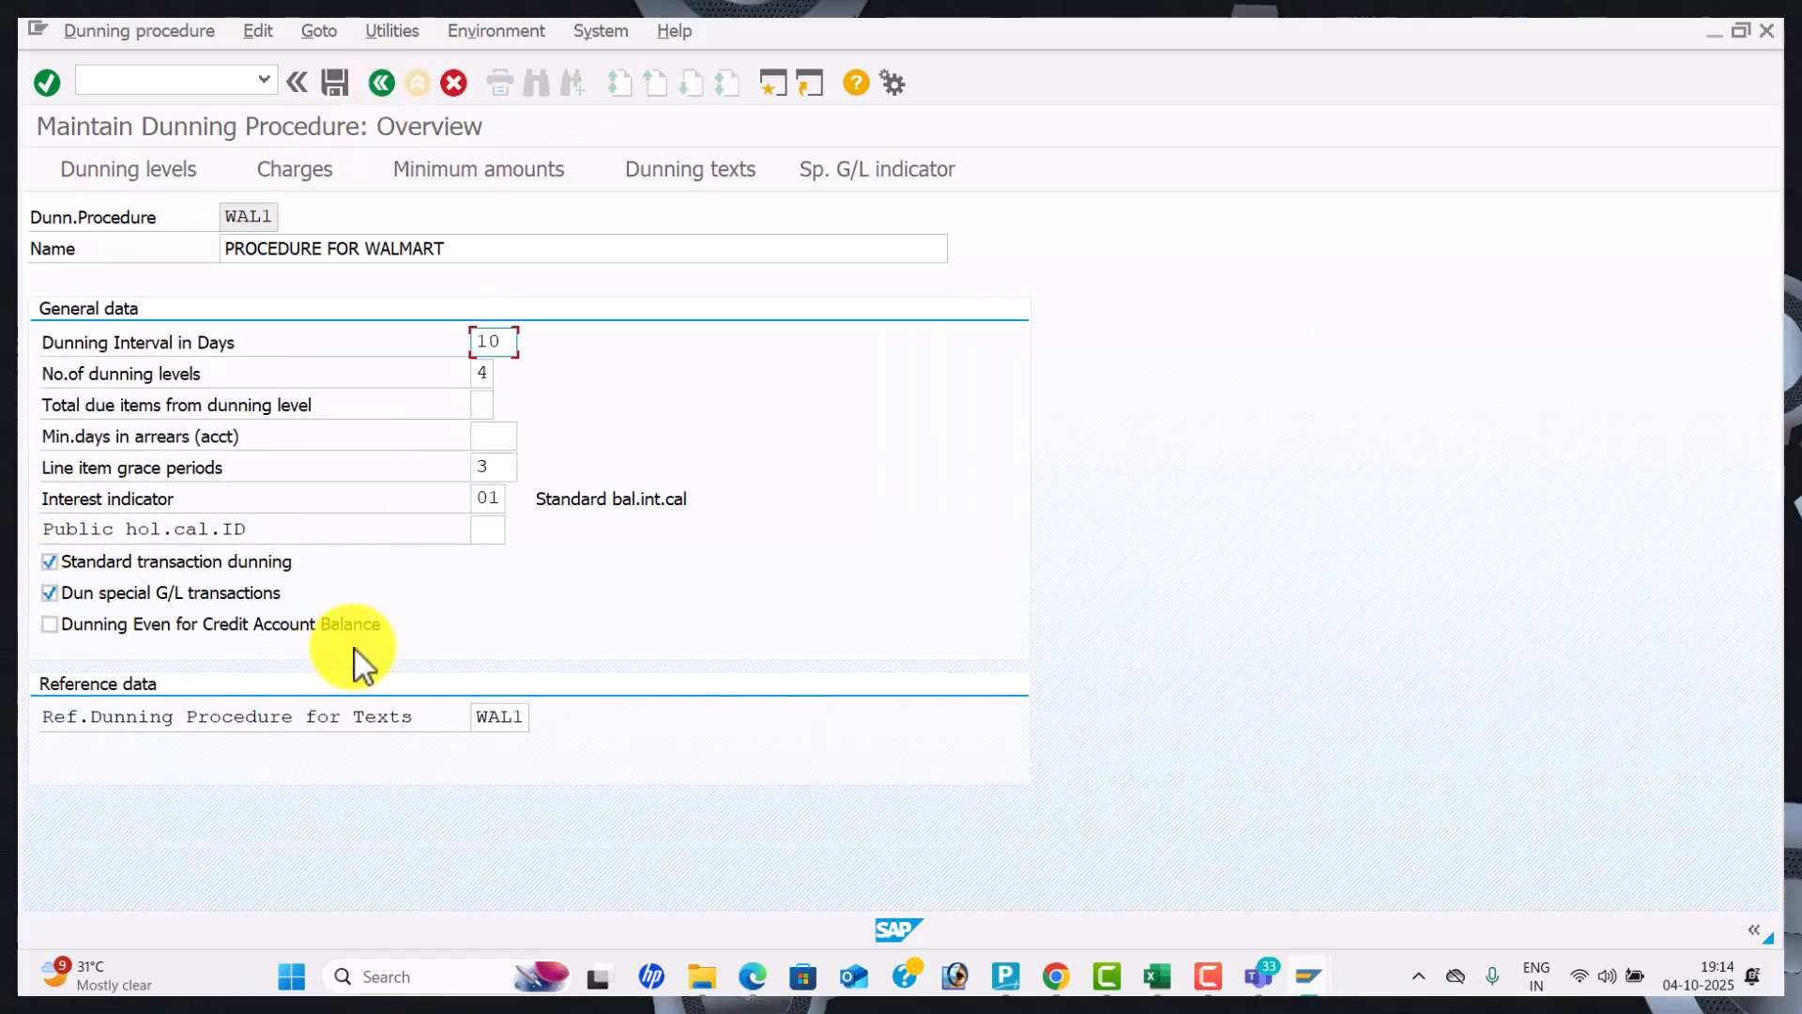
Enable Dunning Even for Credit Account Balance in the procedure's general data and save dunning procedure WAL1.
left_click(50, 625)
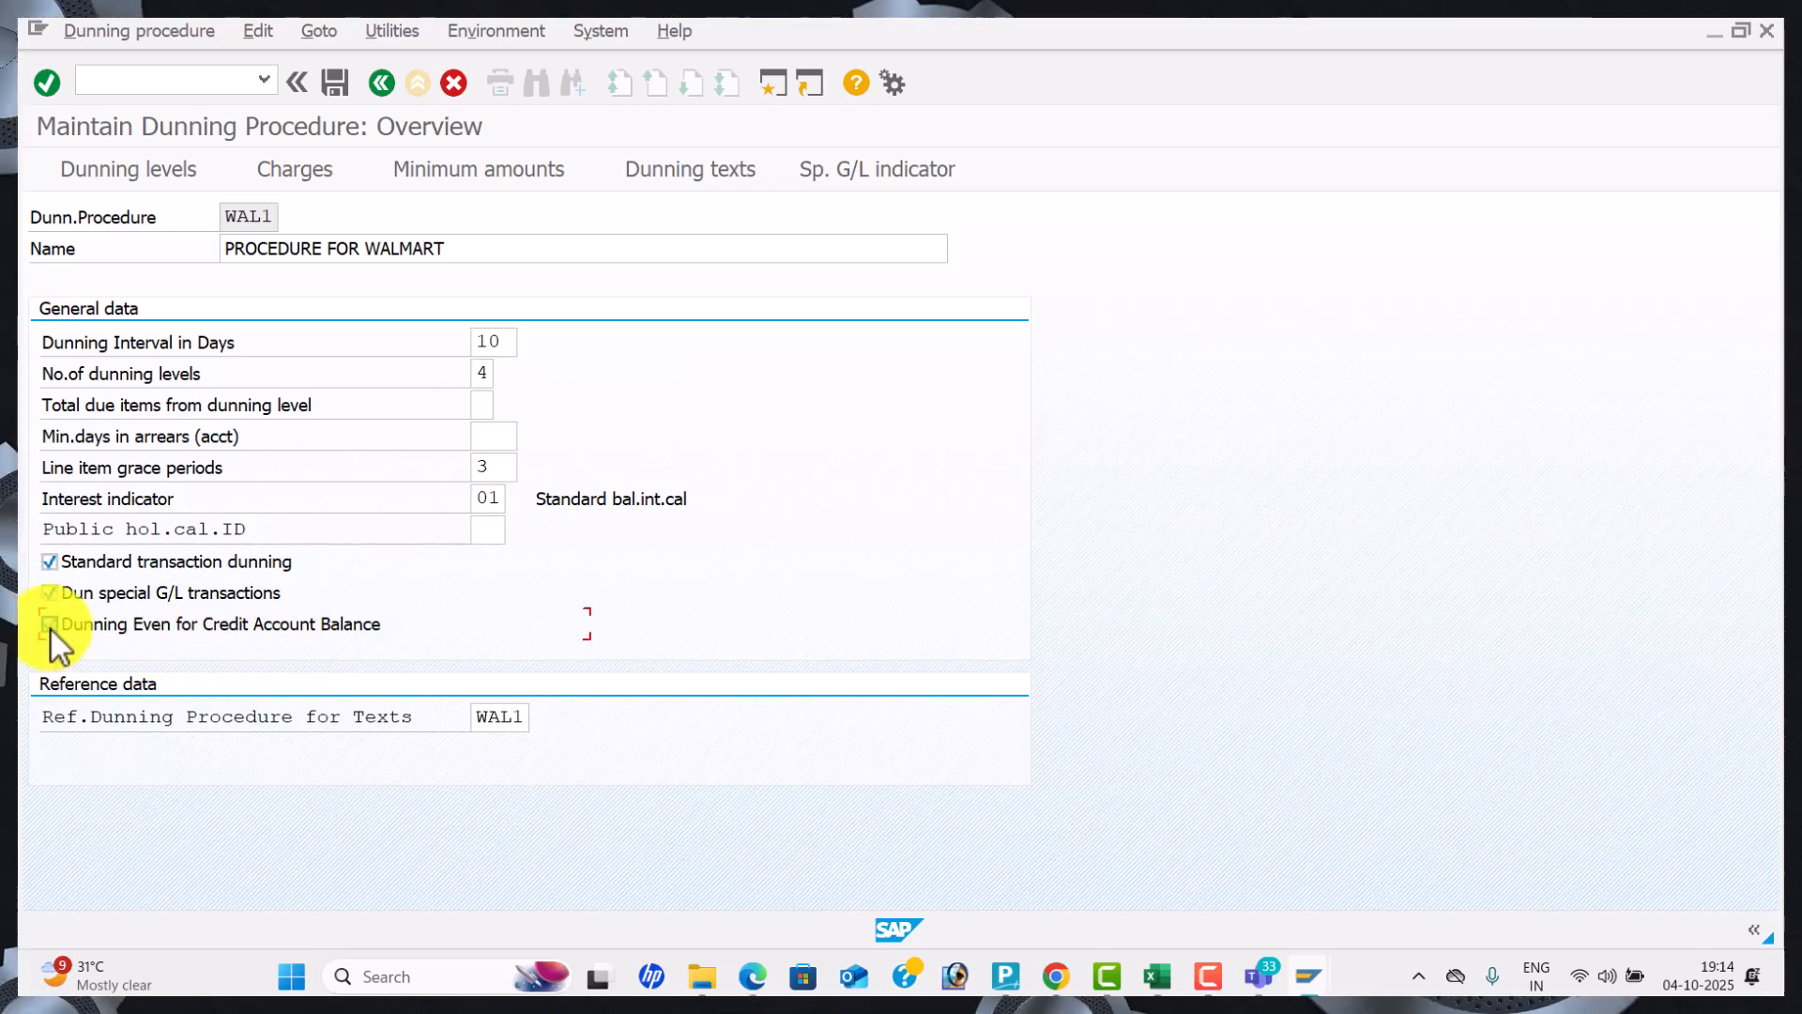
left_click(335, 83)
left_click(507, 477)
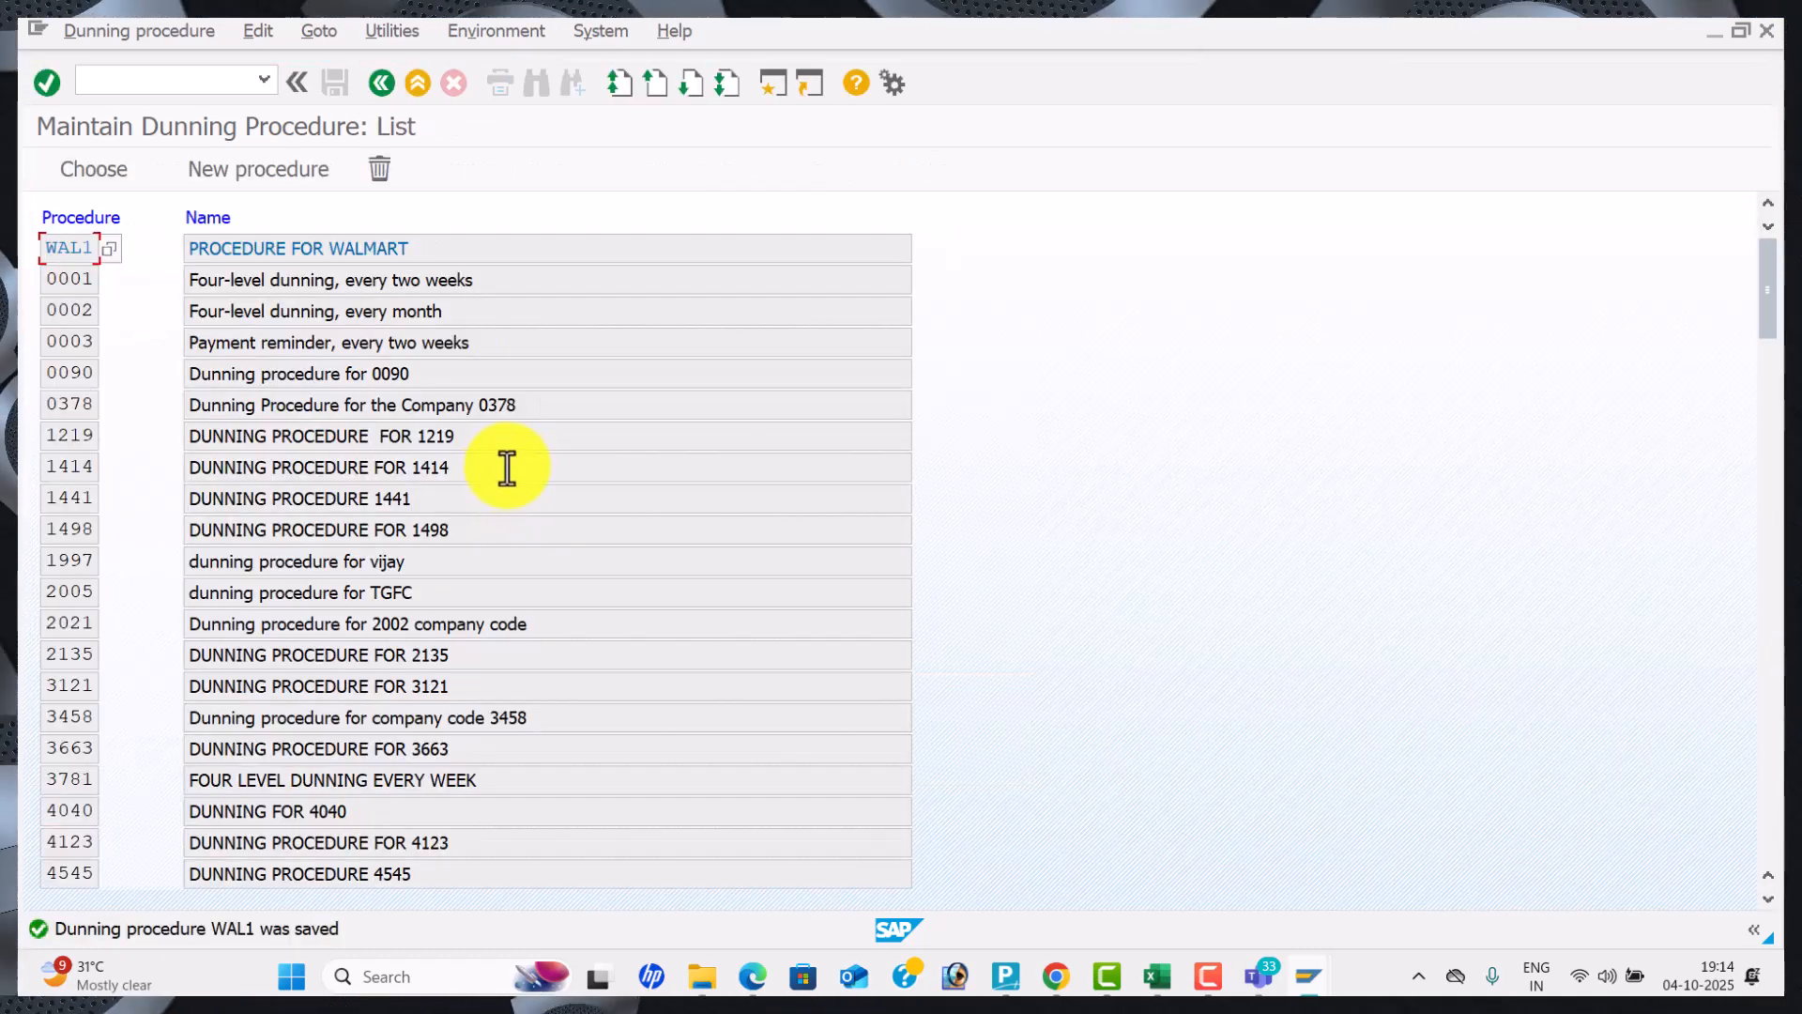
Reopen dunning procedure WAL1 and review its dunning levels, charges, minimum amounts and customer dunning texts for company code WAL1.
double_click(456, 249)
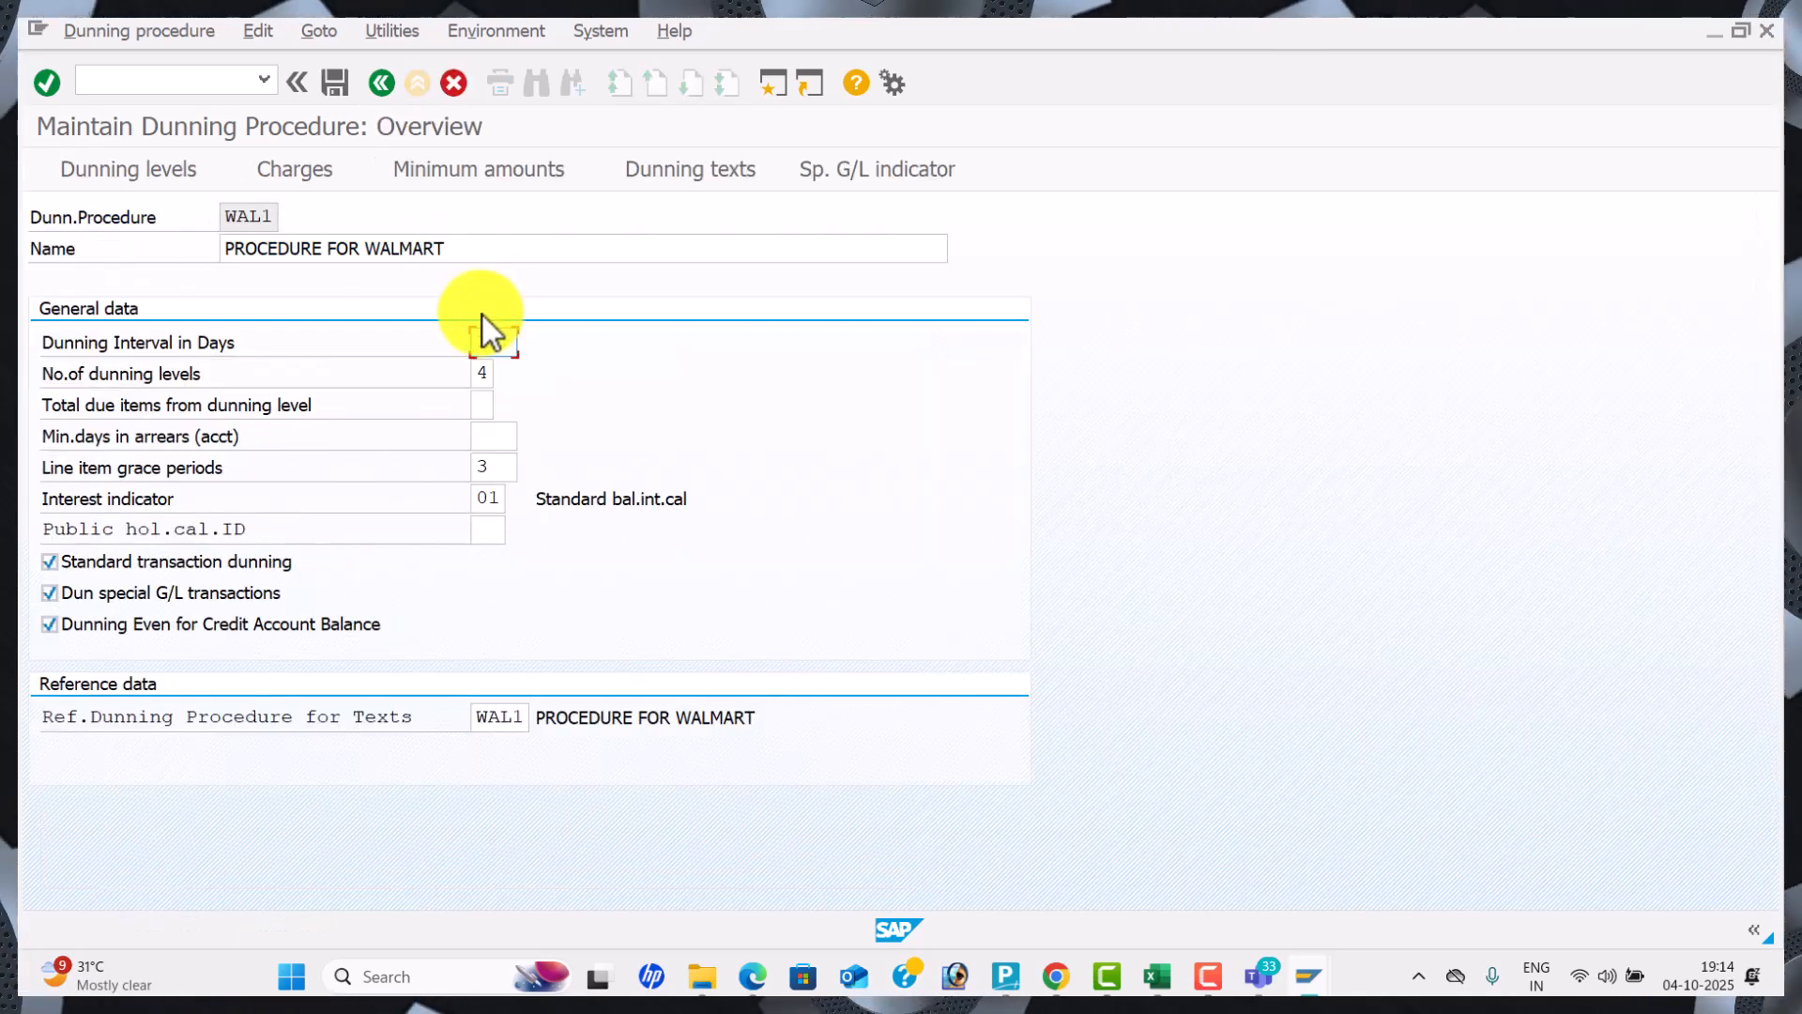
type("10")
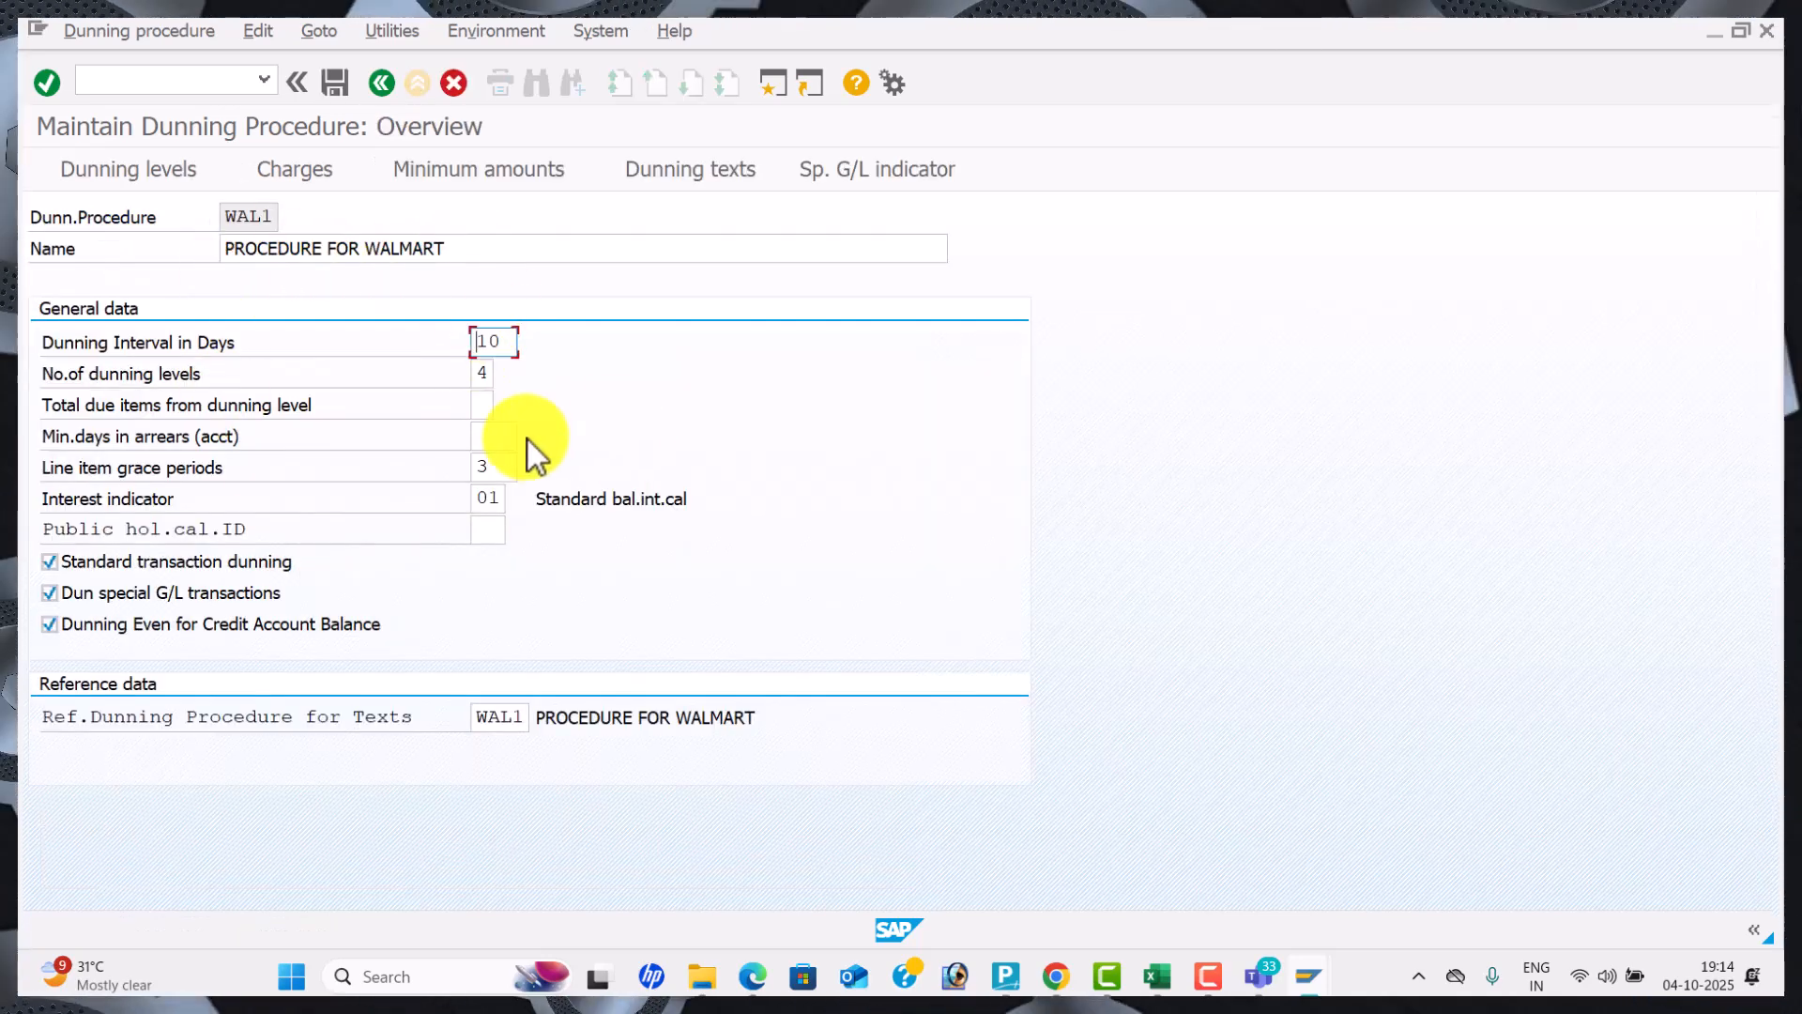
left_click(176, 178)
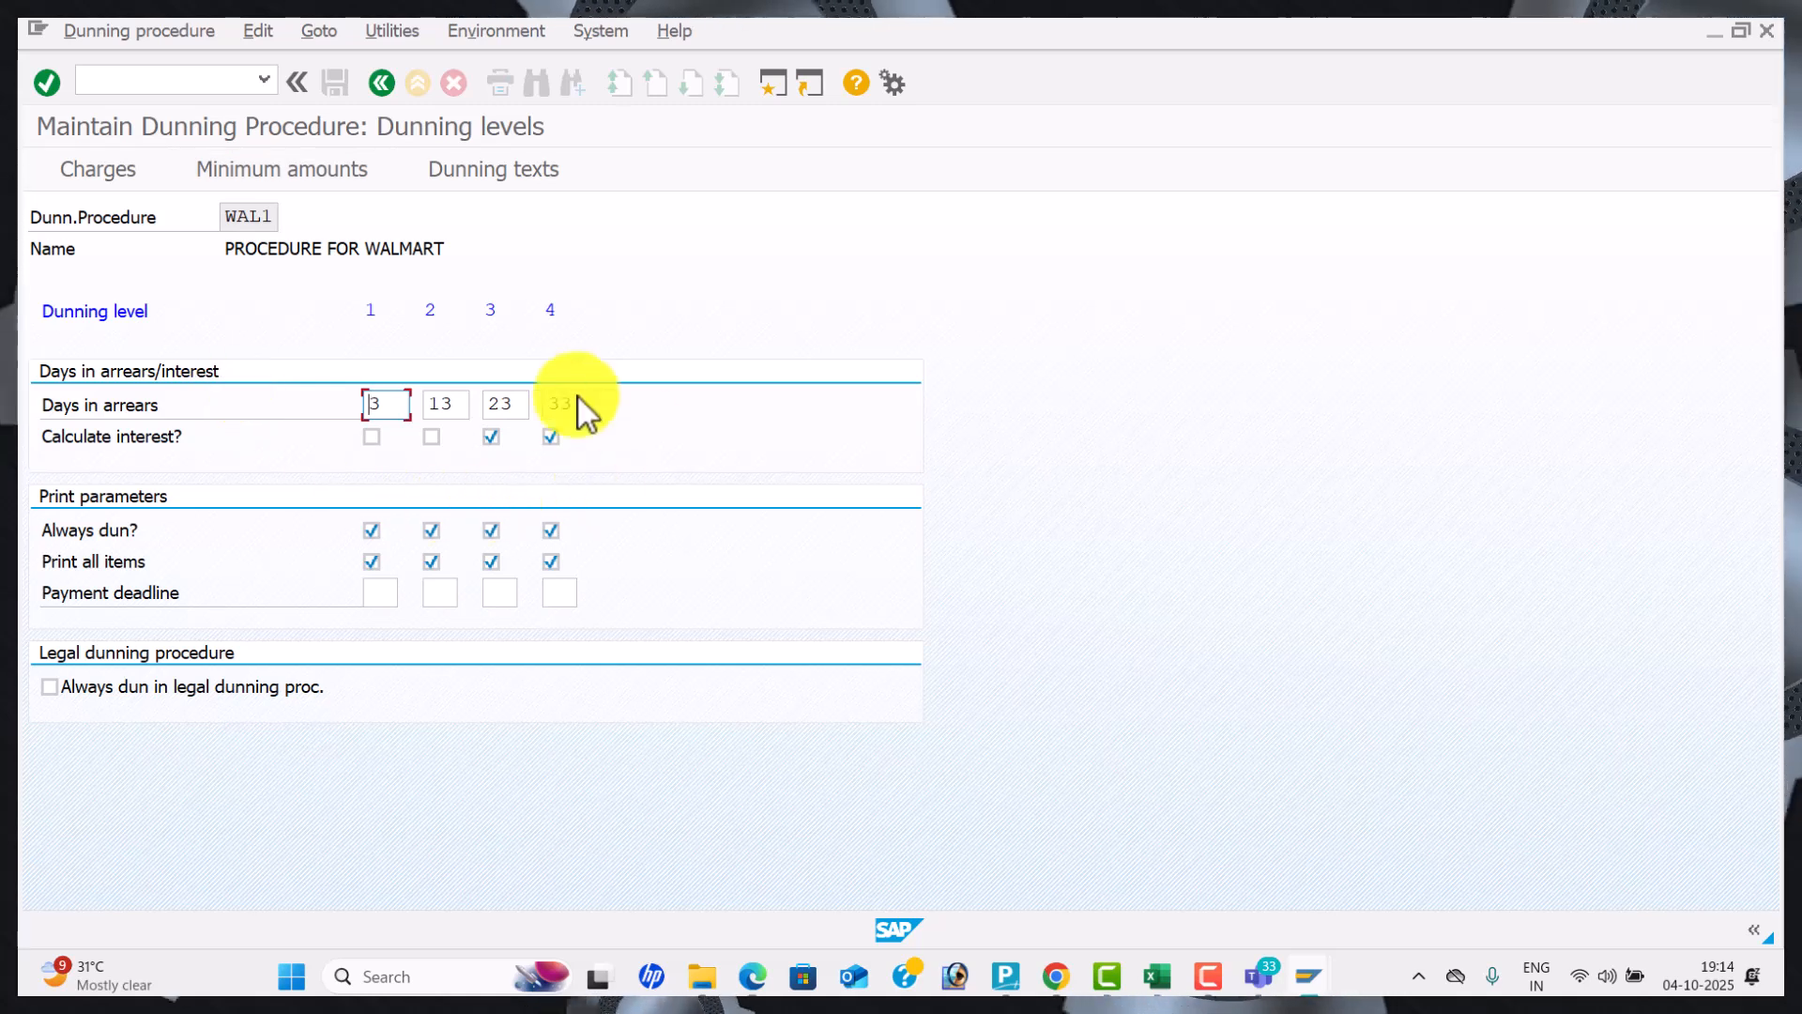
left_click(122, 167)
left_click(693, 749)
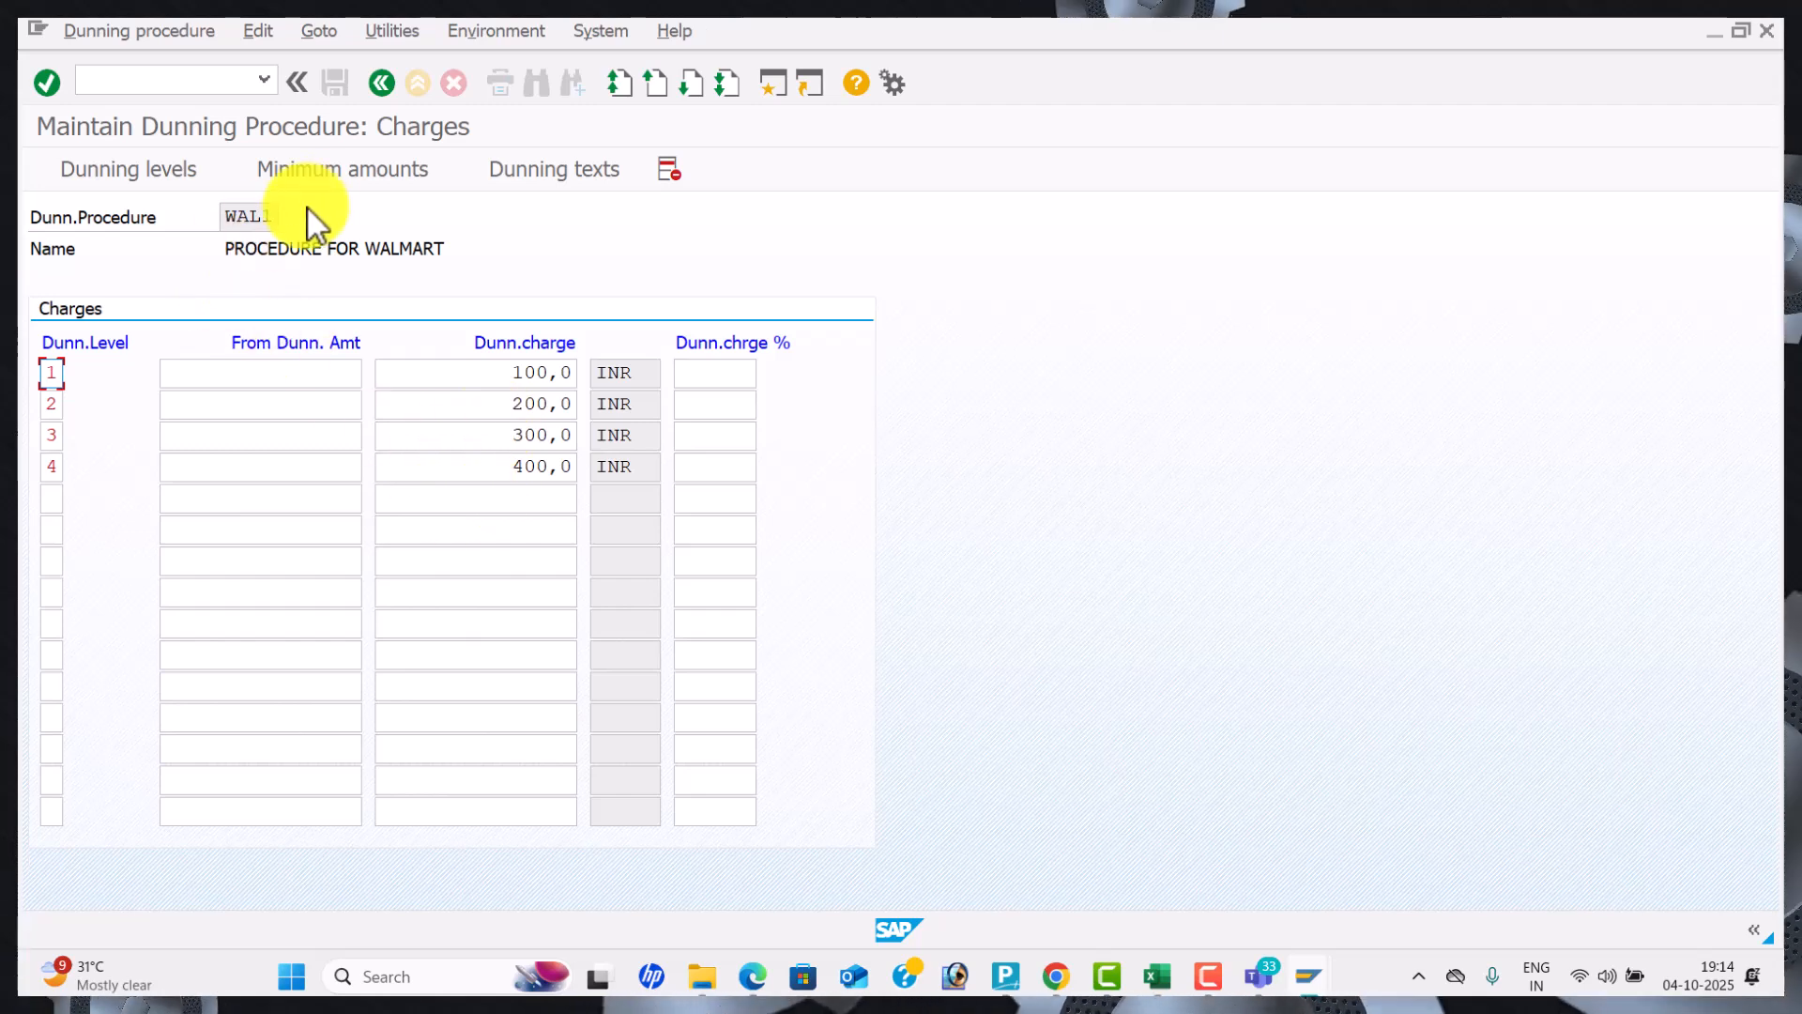
left_click(363, 176)
left_click(697, 751)
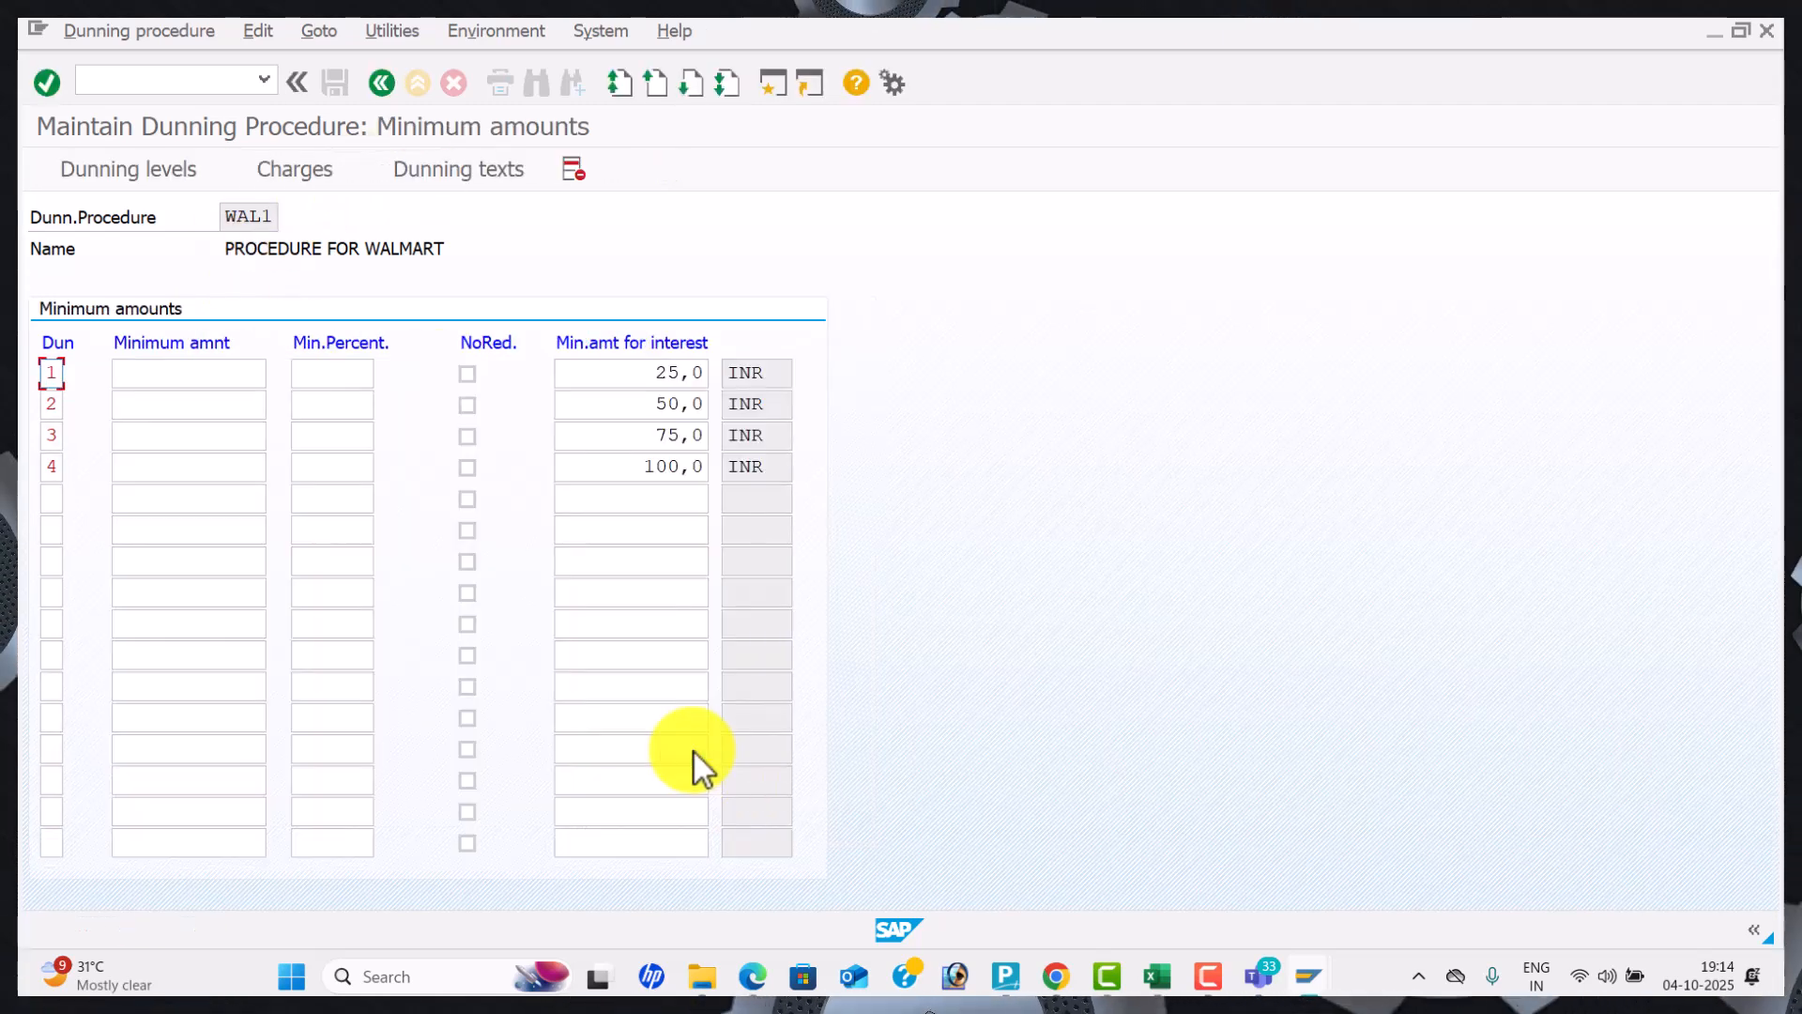
left_click(475, 184)
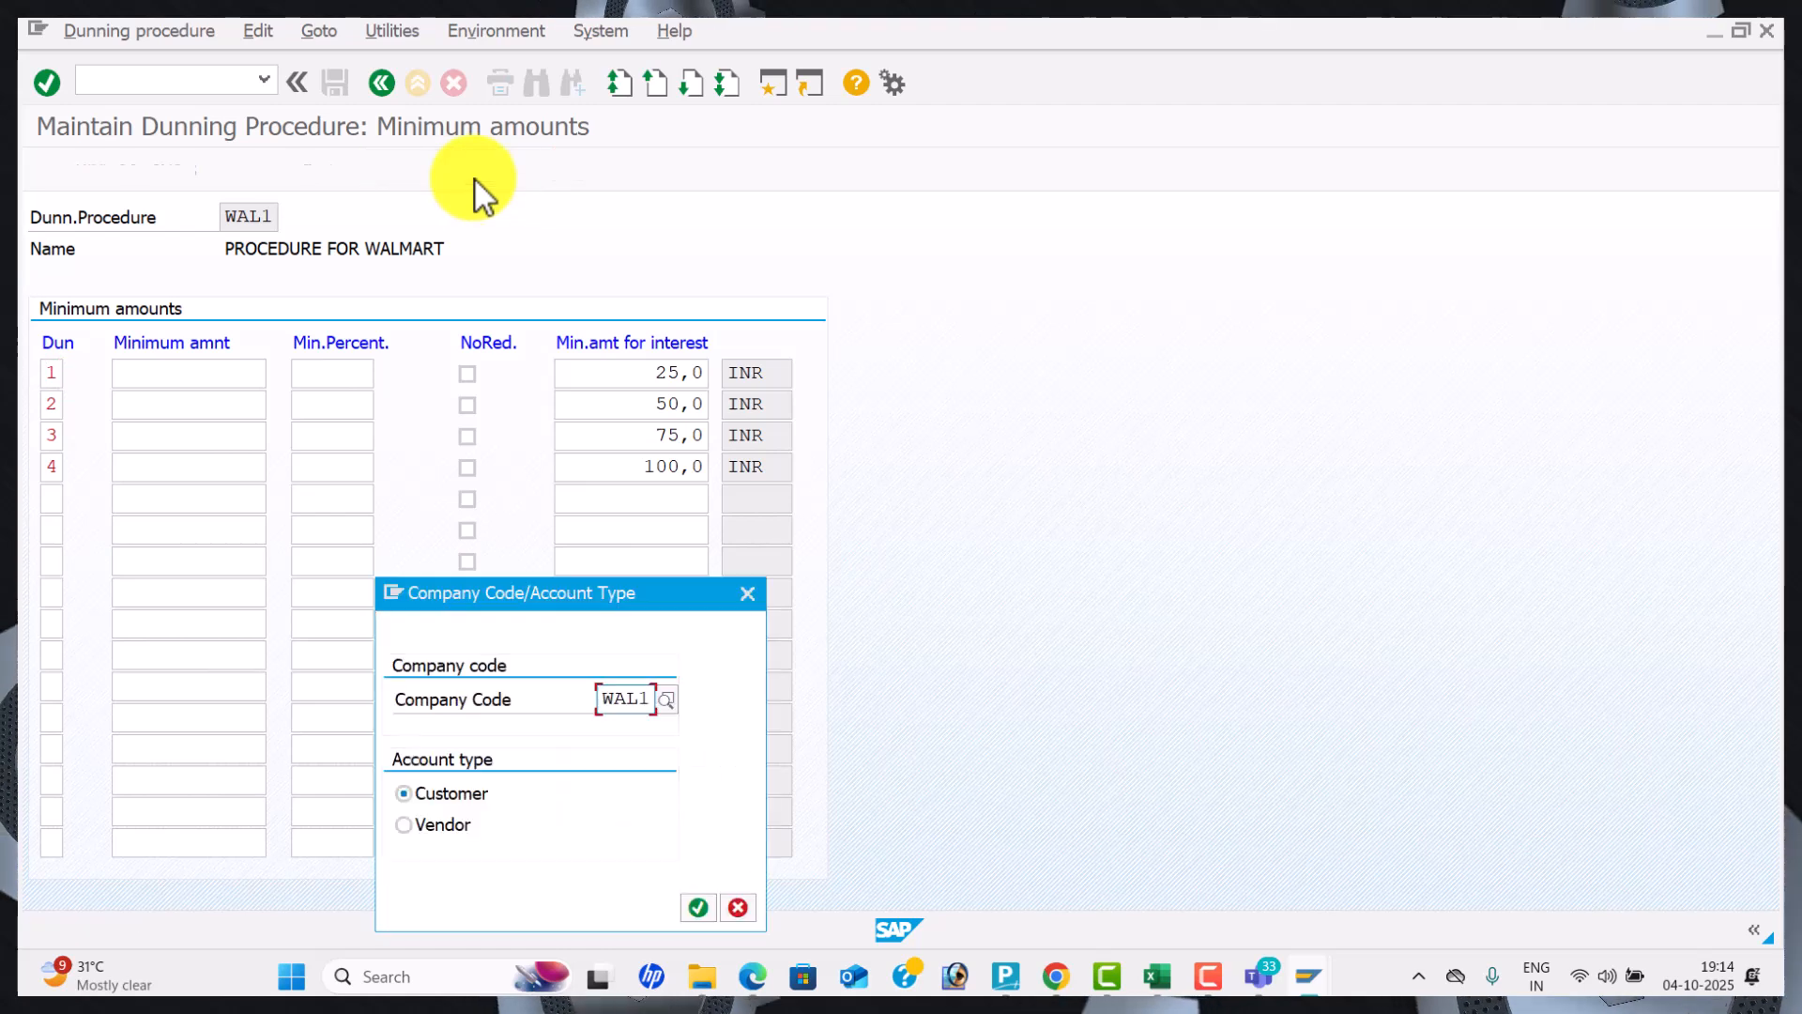
left_click(696, 907)
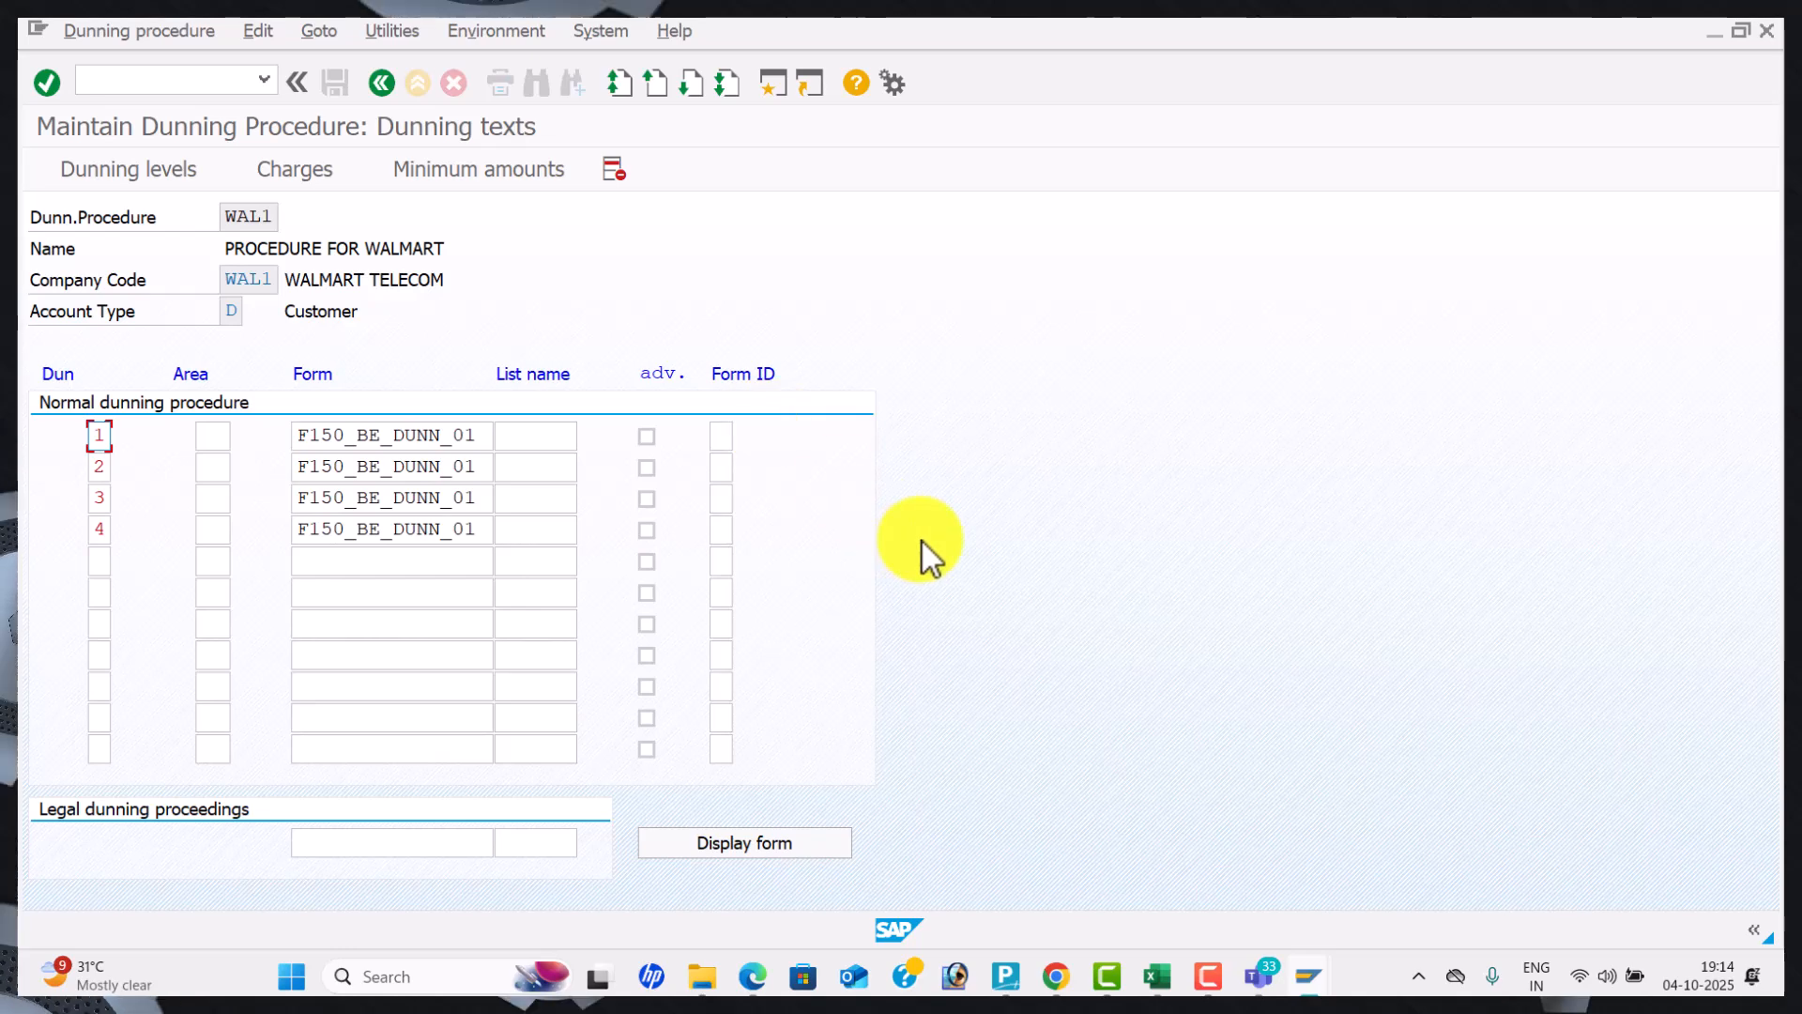
Switch to Dunning-Configuration.pdf and check the special G/L indicators and the dunning procedure assignment in the customer's company code data.
key("alt+Tab")
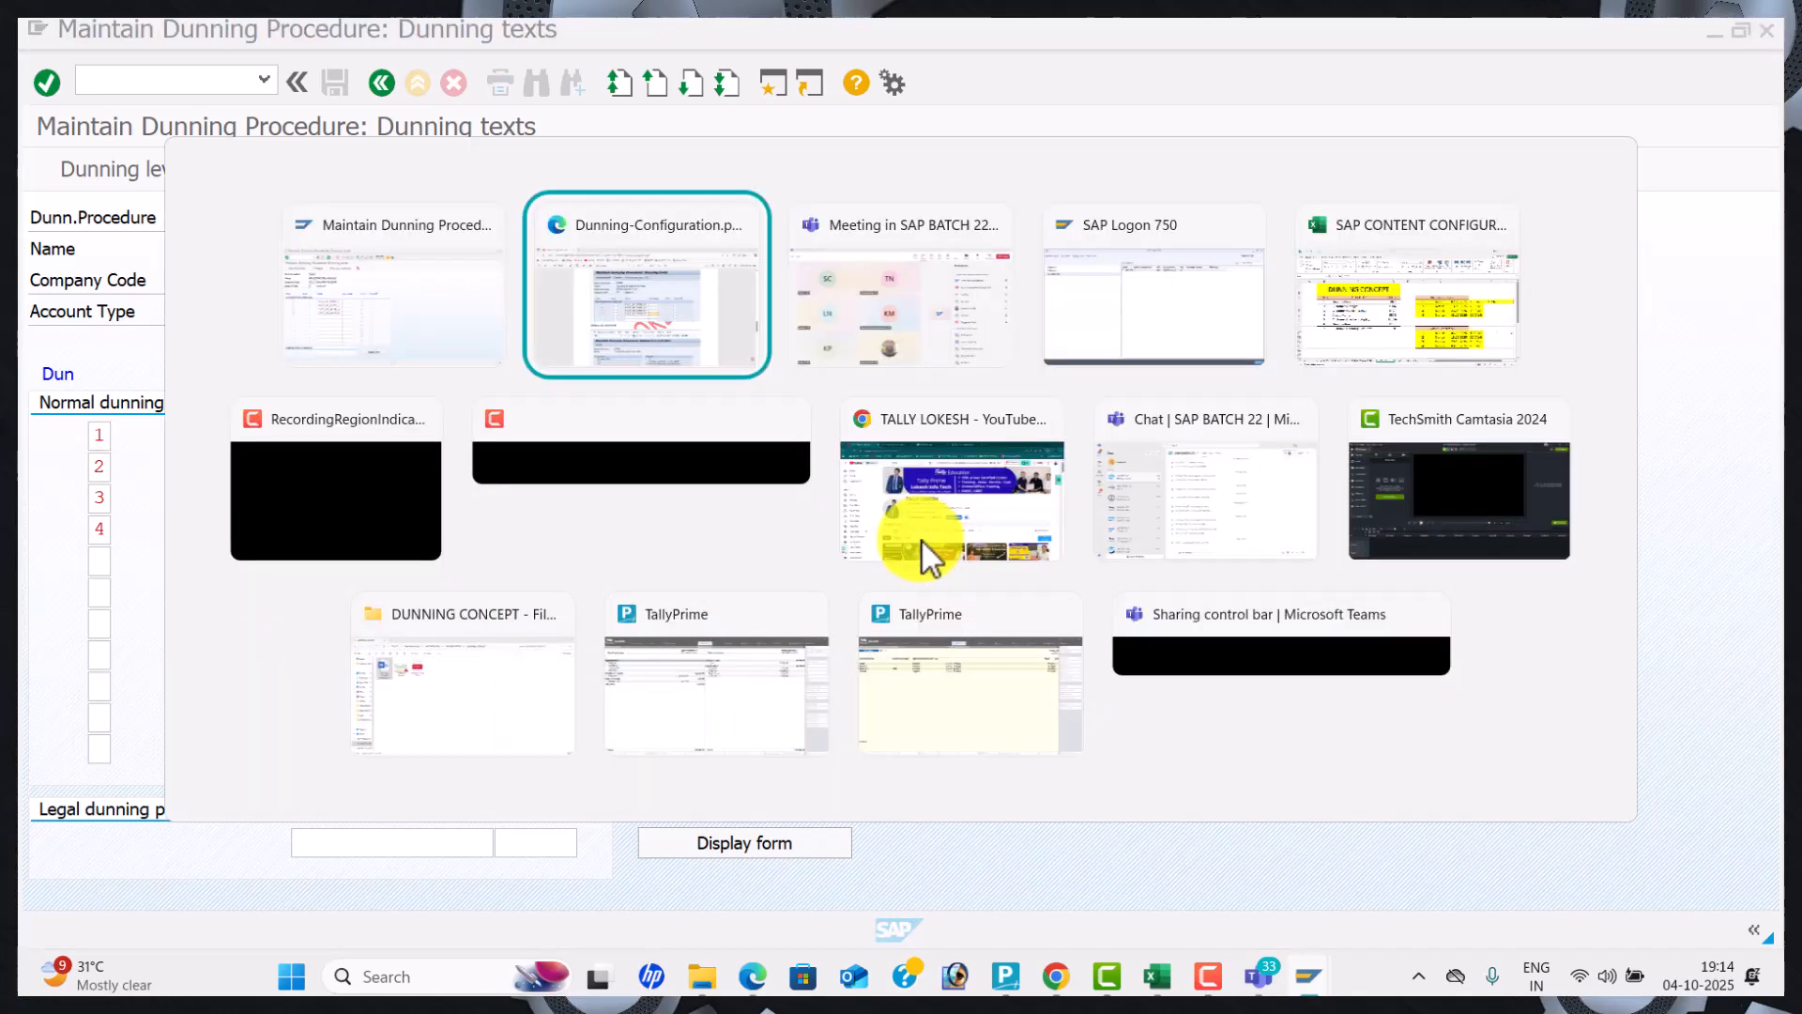
scroll(924, 554, "down", 6)
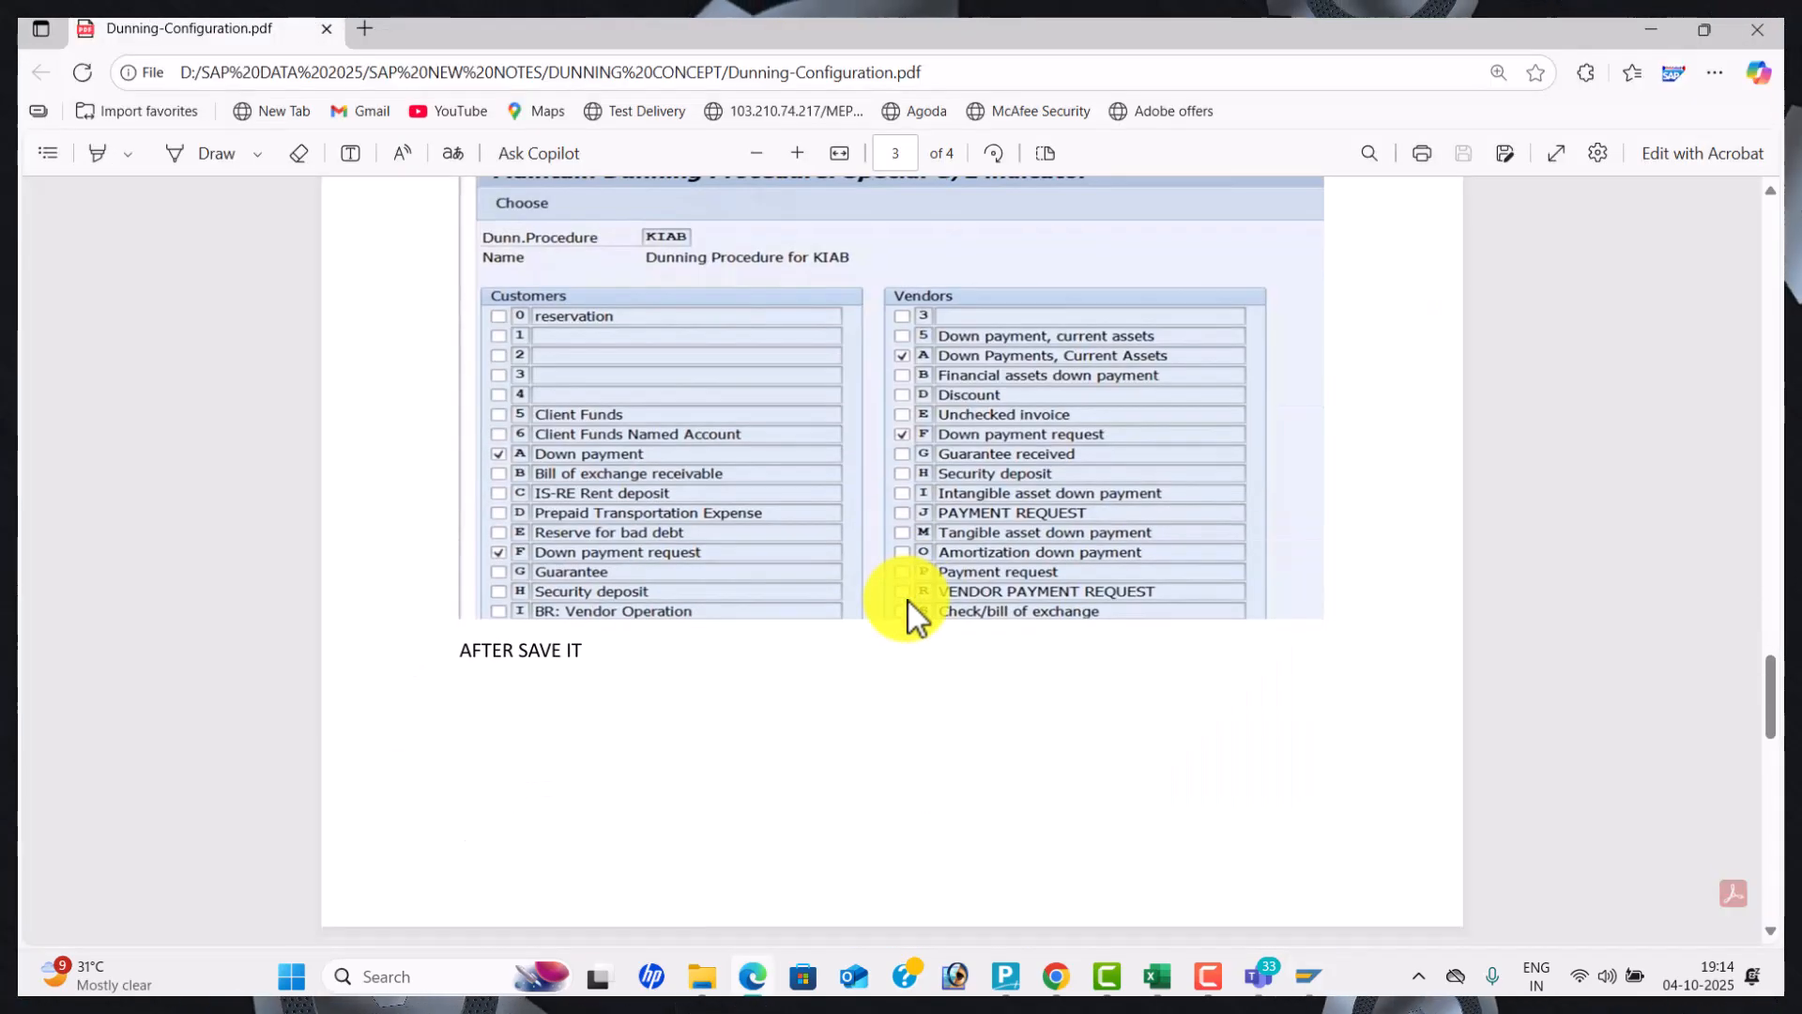
scroll(909, 600, "down", 10)
scroll(909, 603, "down", 1)
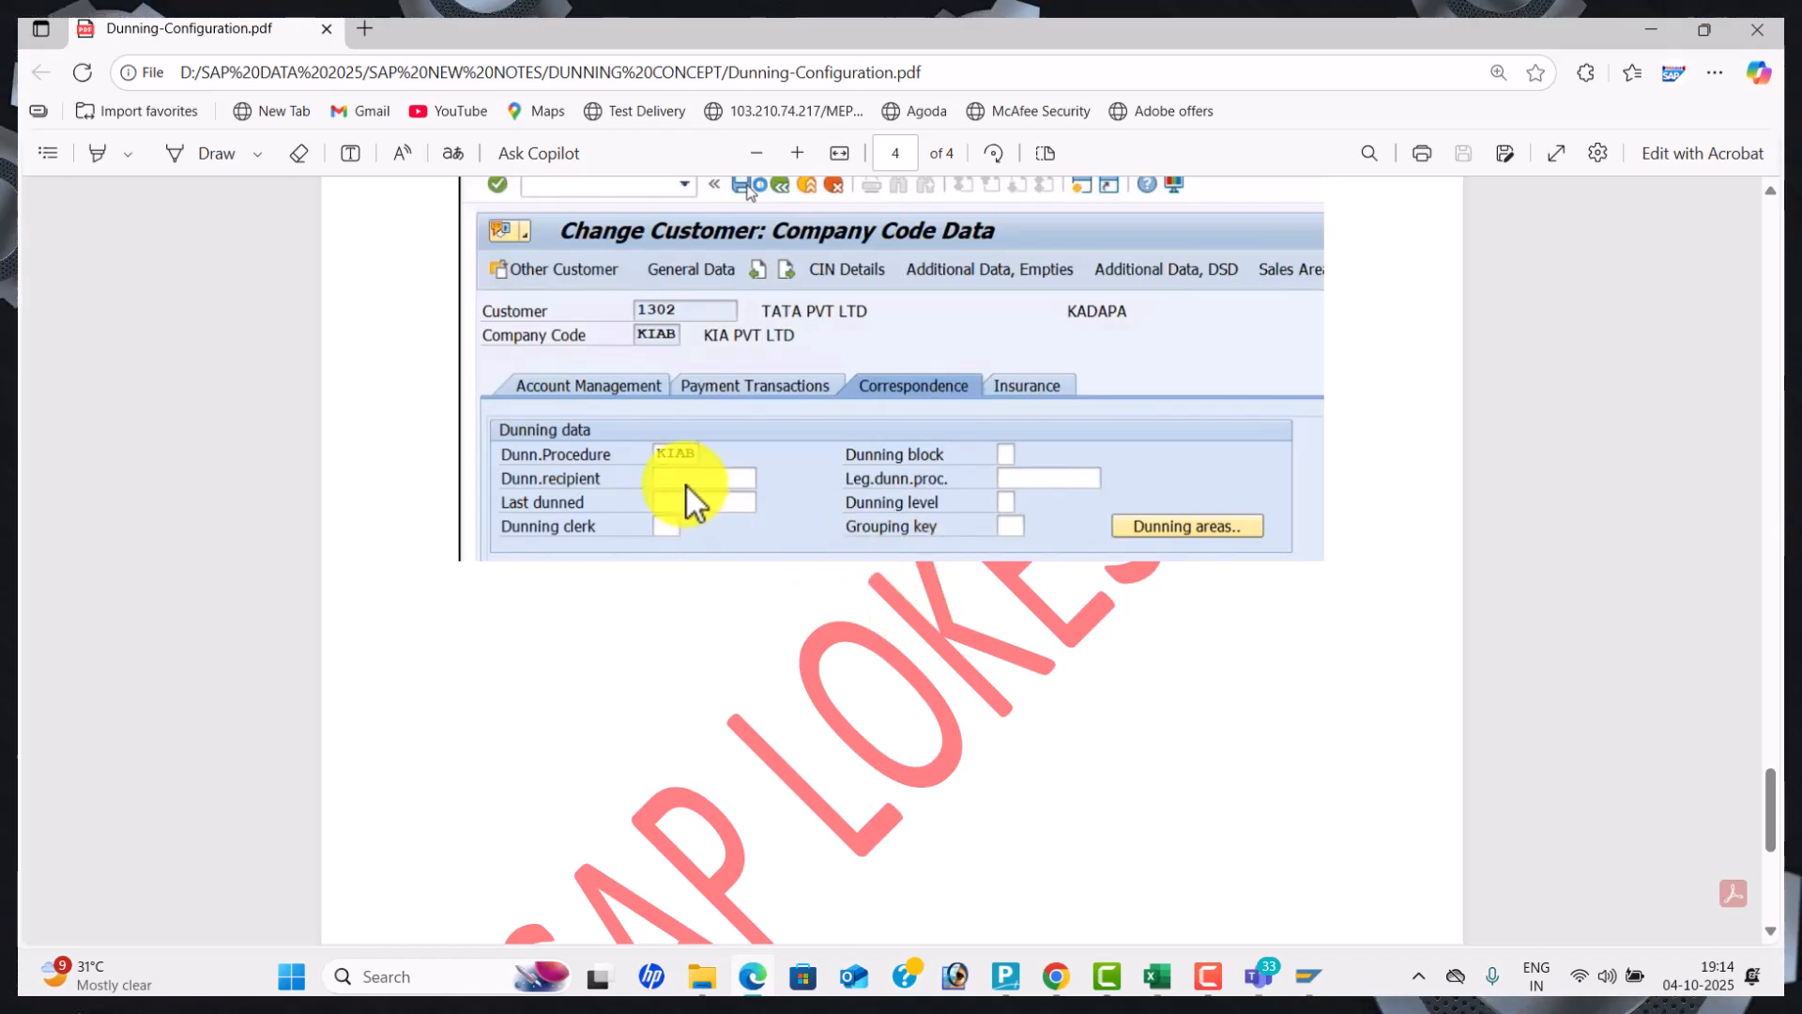
Look up the Customer Changes transaction code in the DUNNING CONCEPT sheet in Excel and start transaction XD02 in SAP.
key("alt+Tab")
key("alt+Tab")
key("alt+Tab")
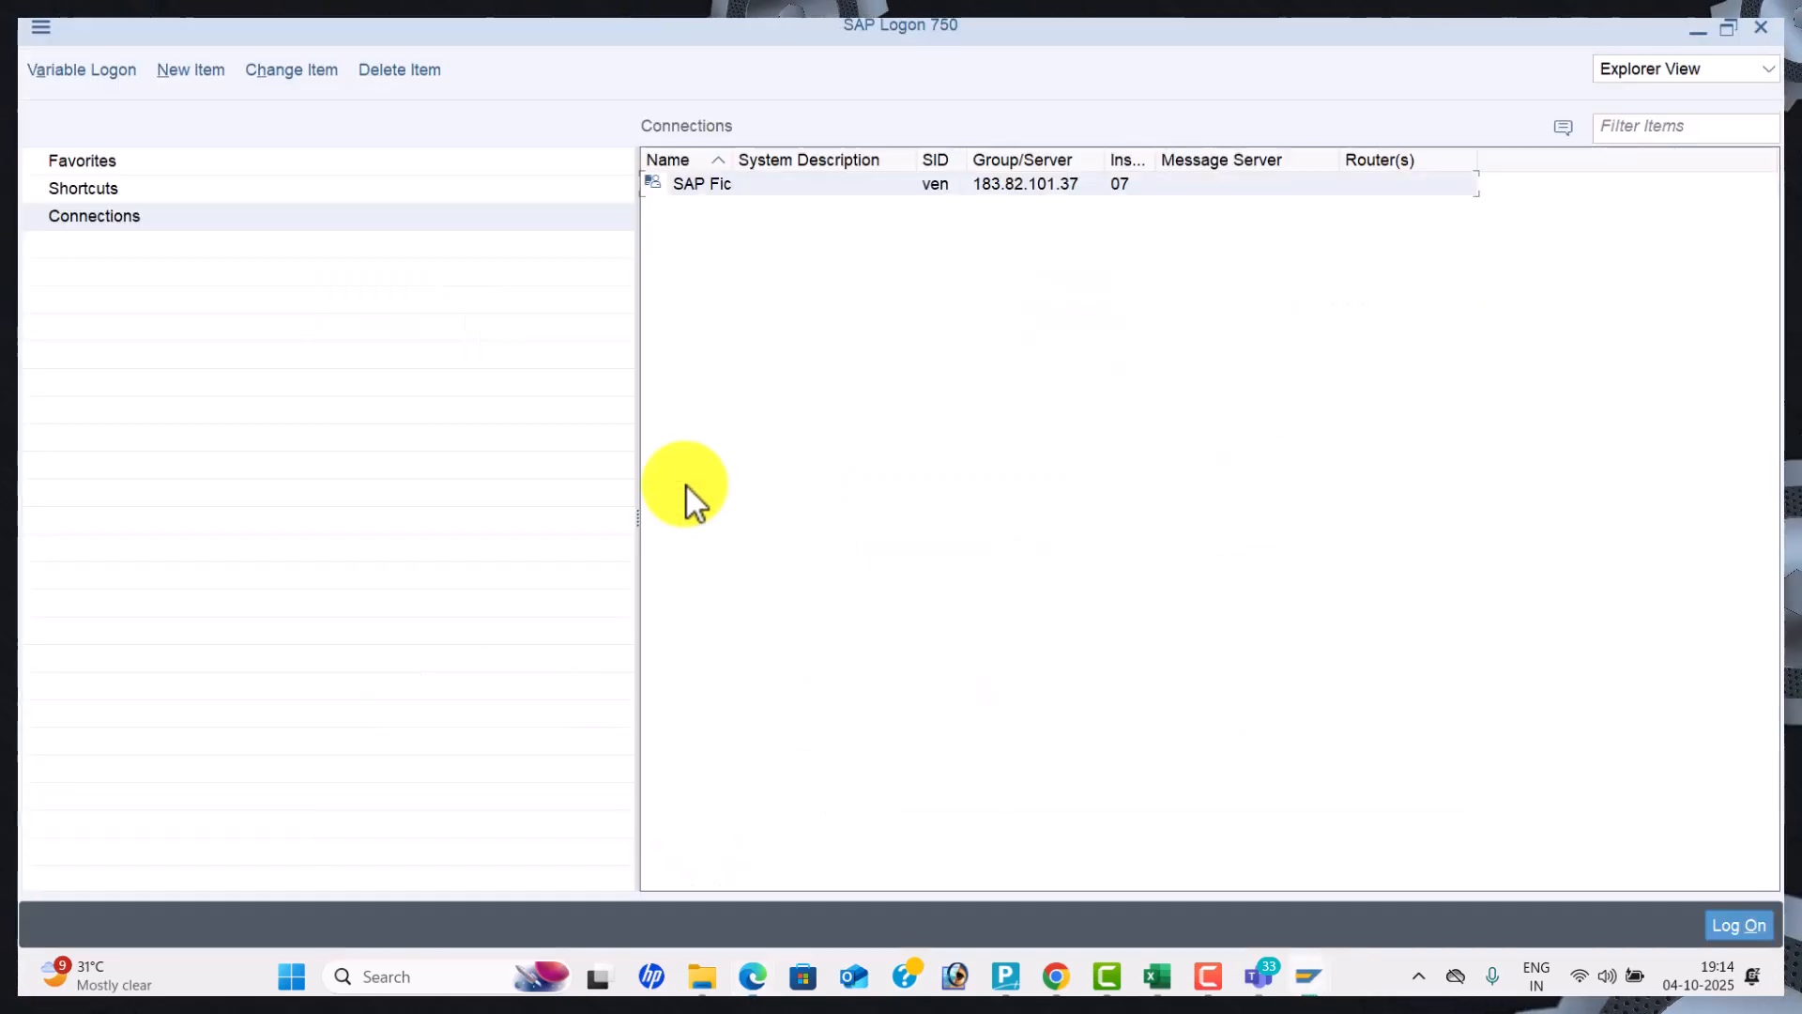
key("alt+Tab")
key("alt+Tab")
key("alt+Tab")
key("alt+Tab")
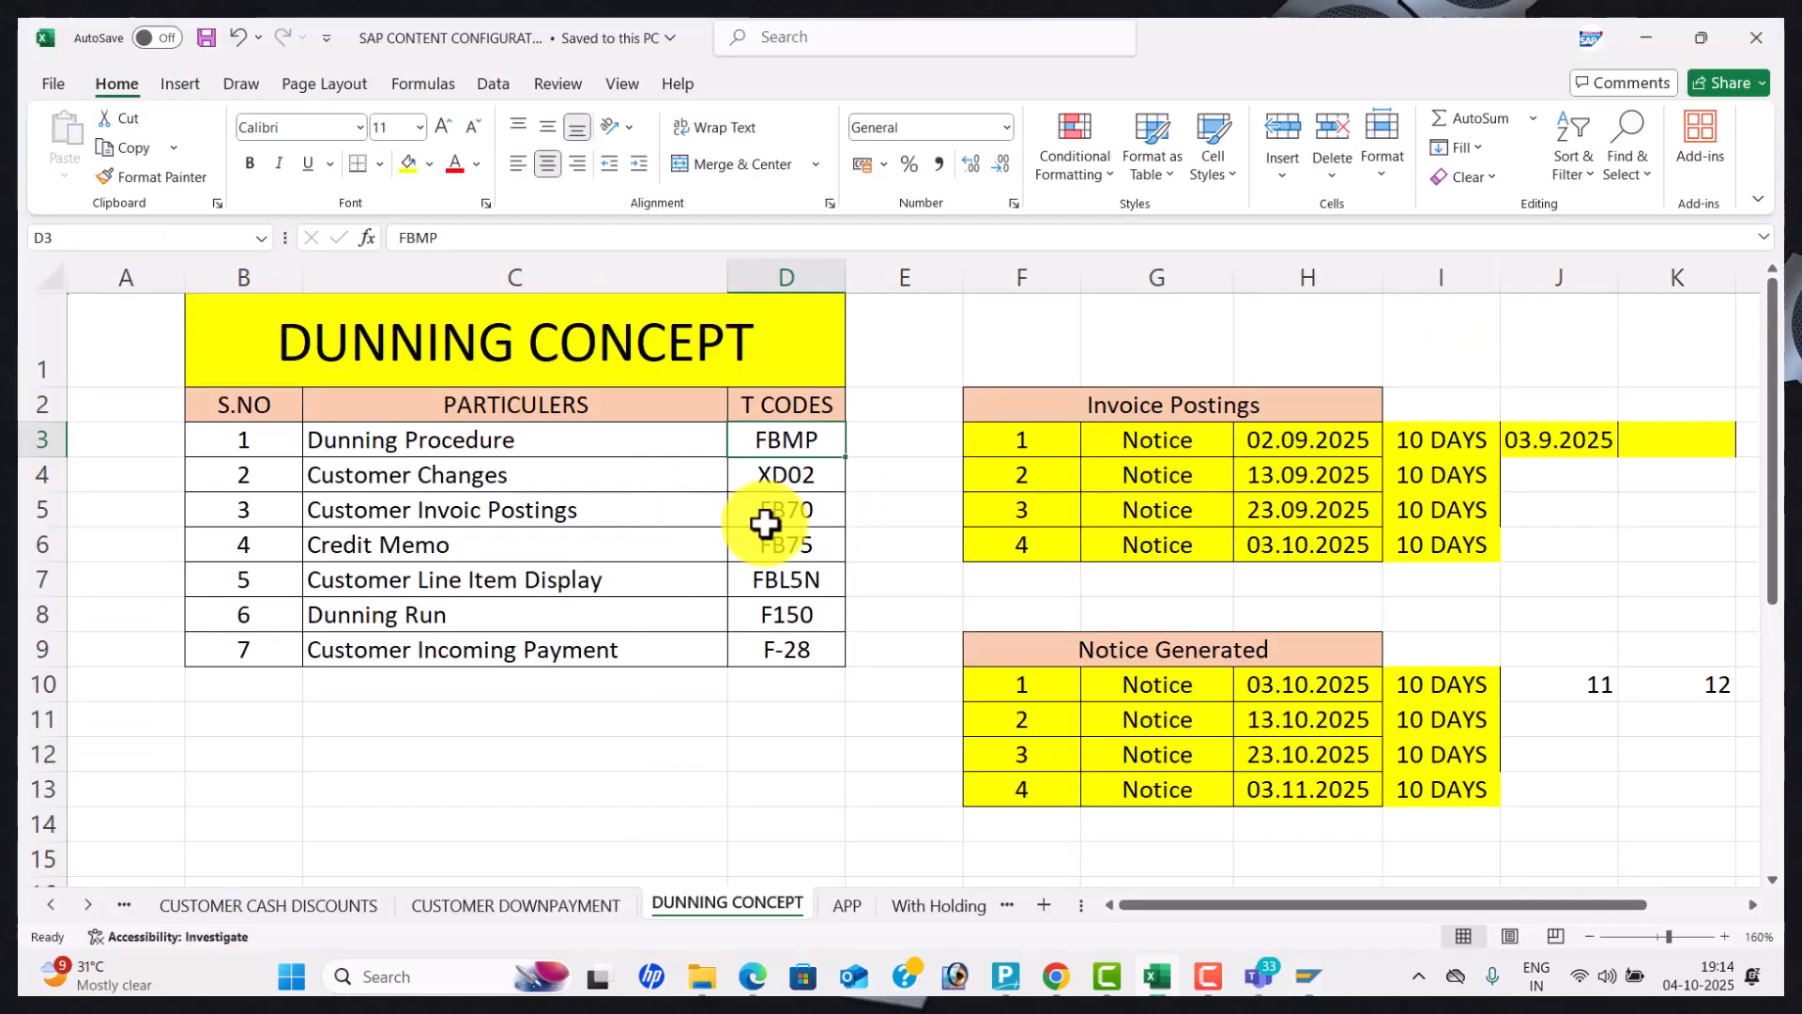
key("alt+Tab")
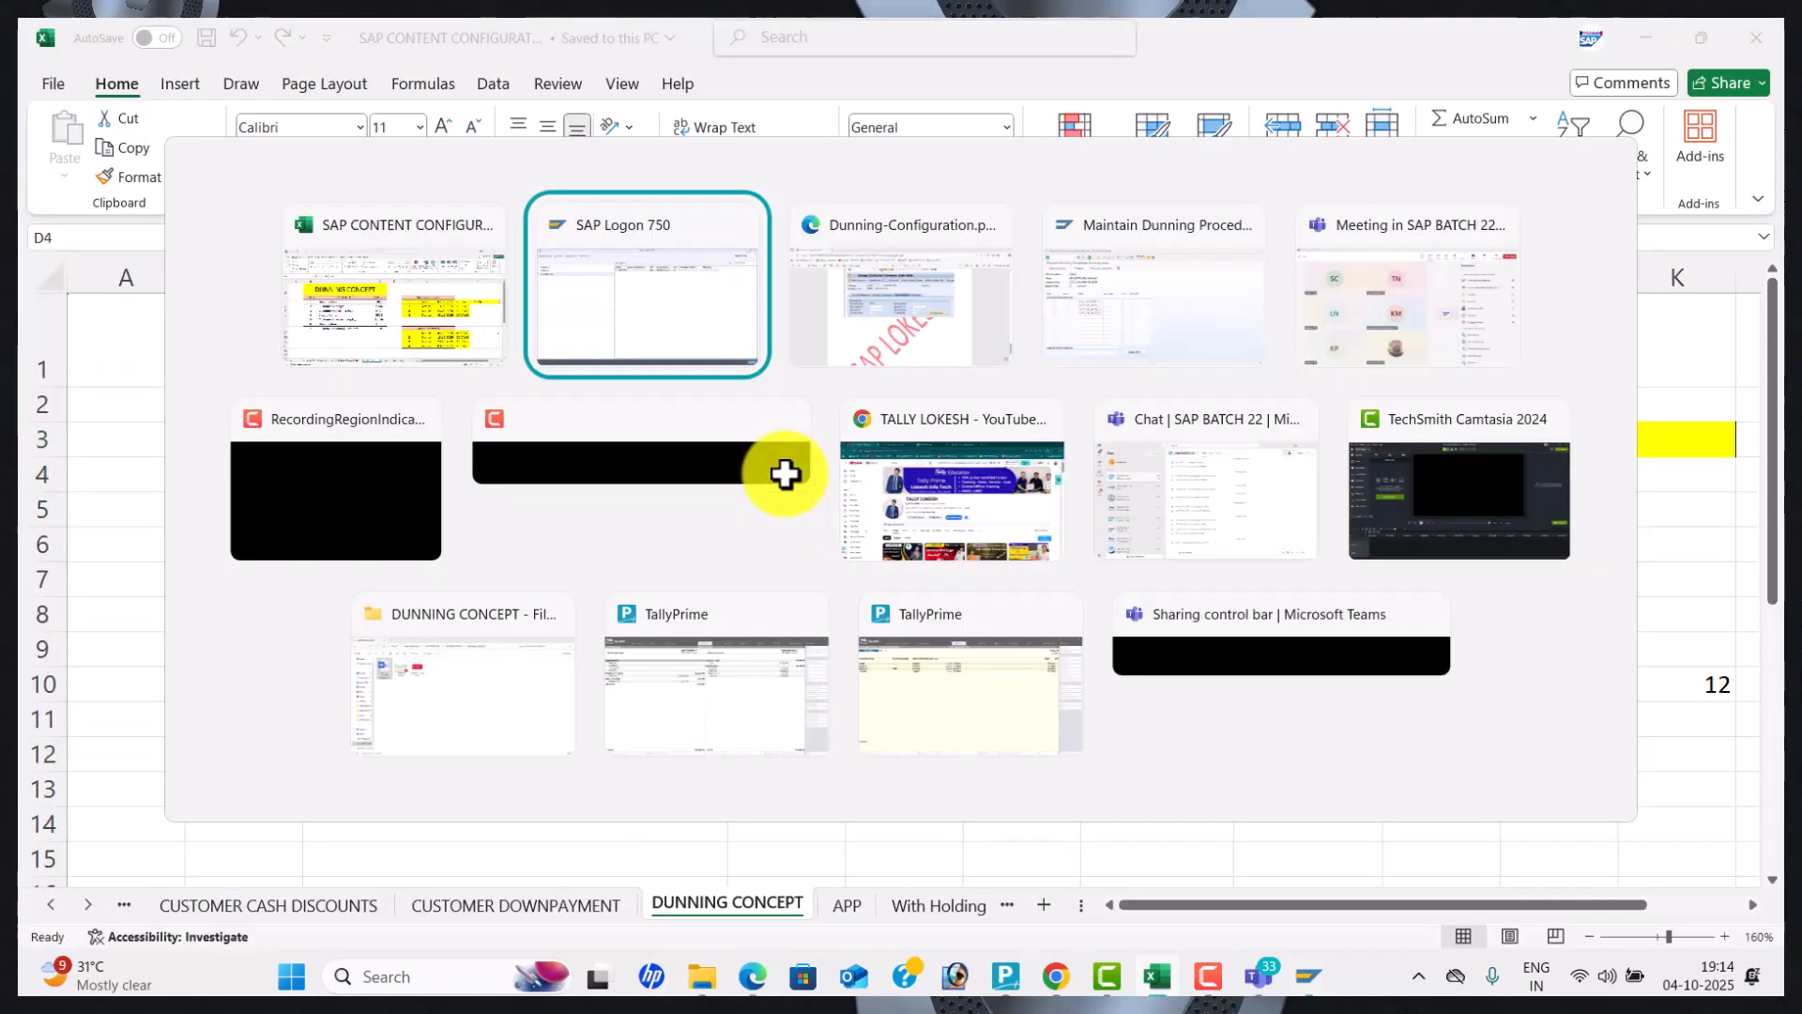
key("alt+Tab")
key("alt+Tab")
left_click(183, 81)
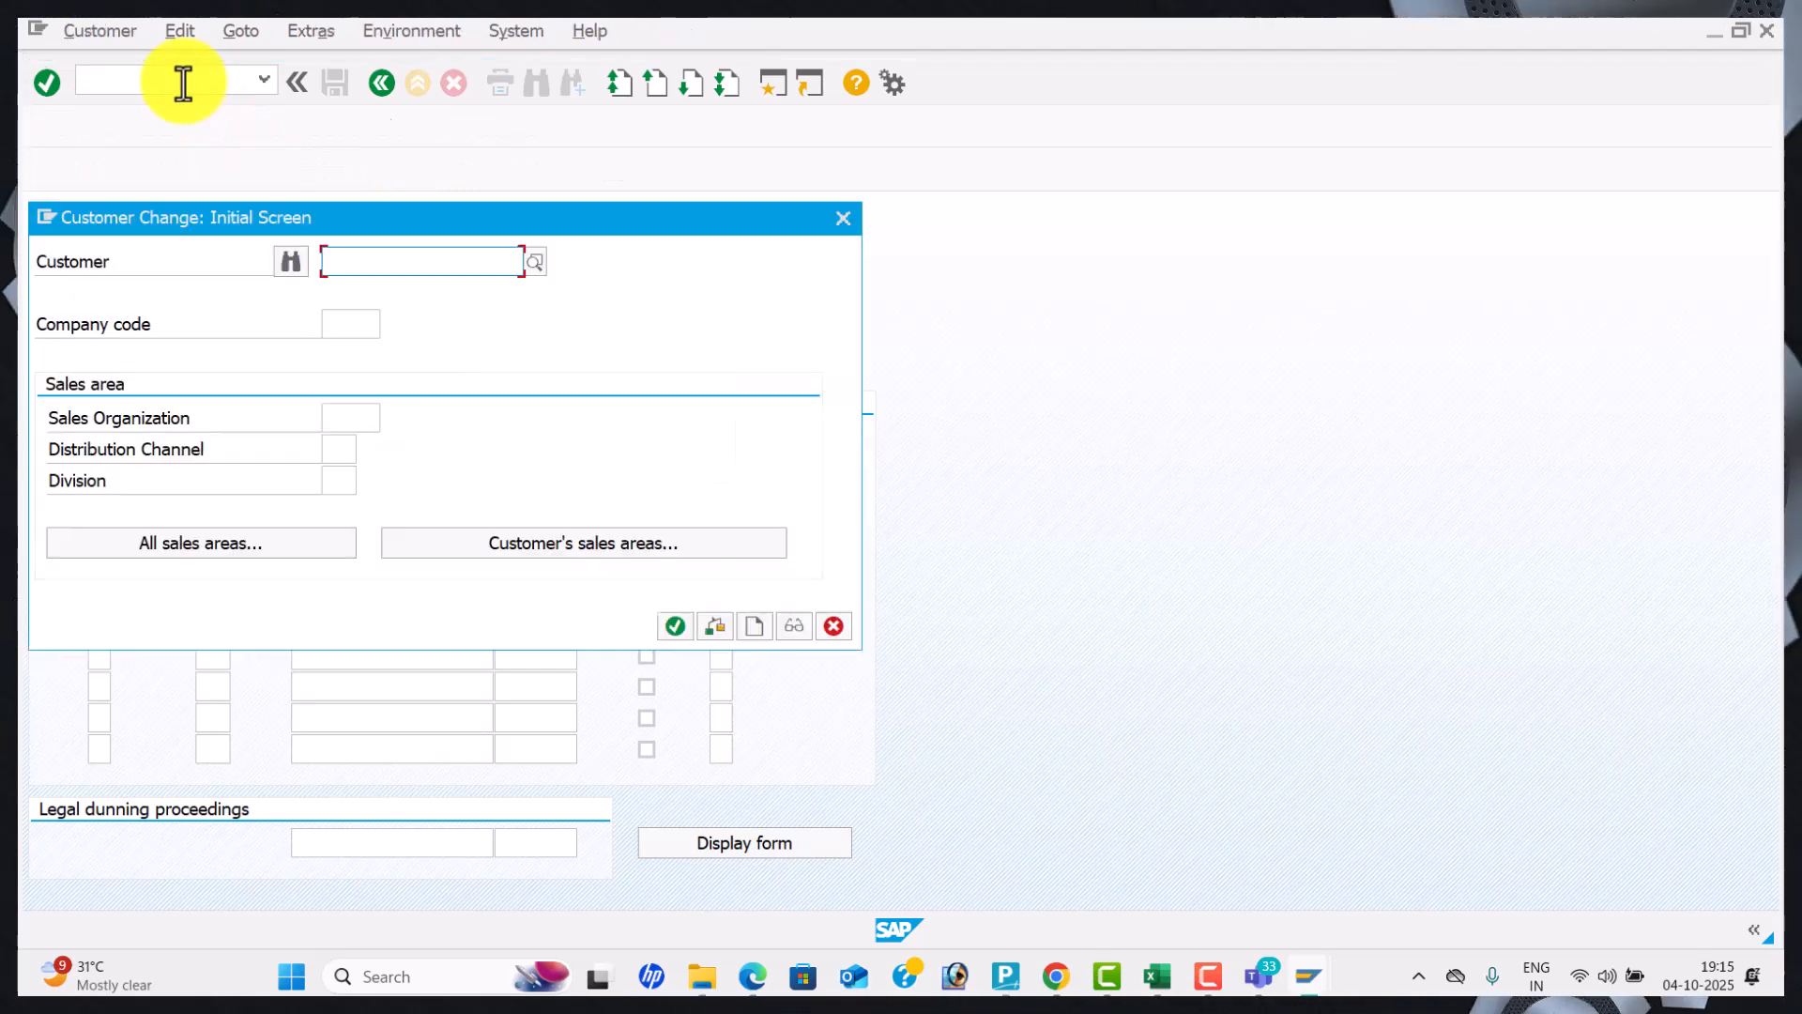
Set the company code to WAL1 for the customer change.
left_click(362, 330)
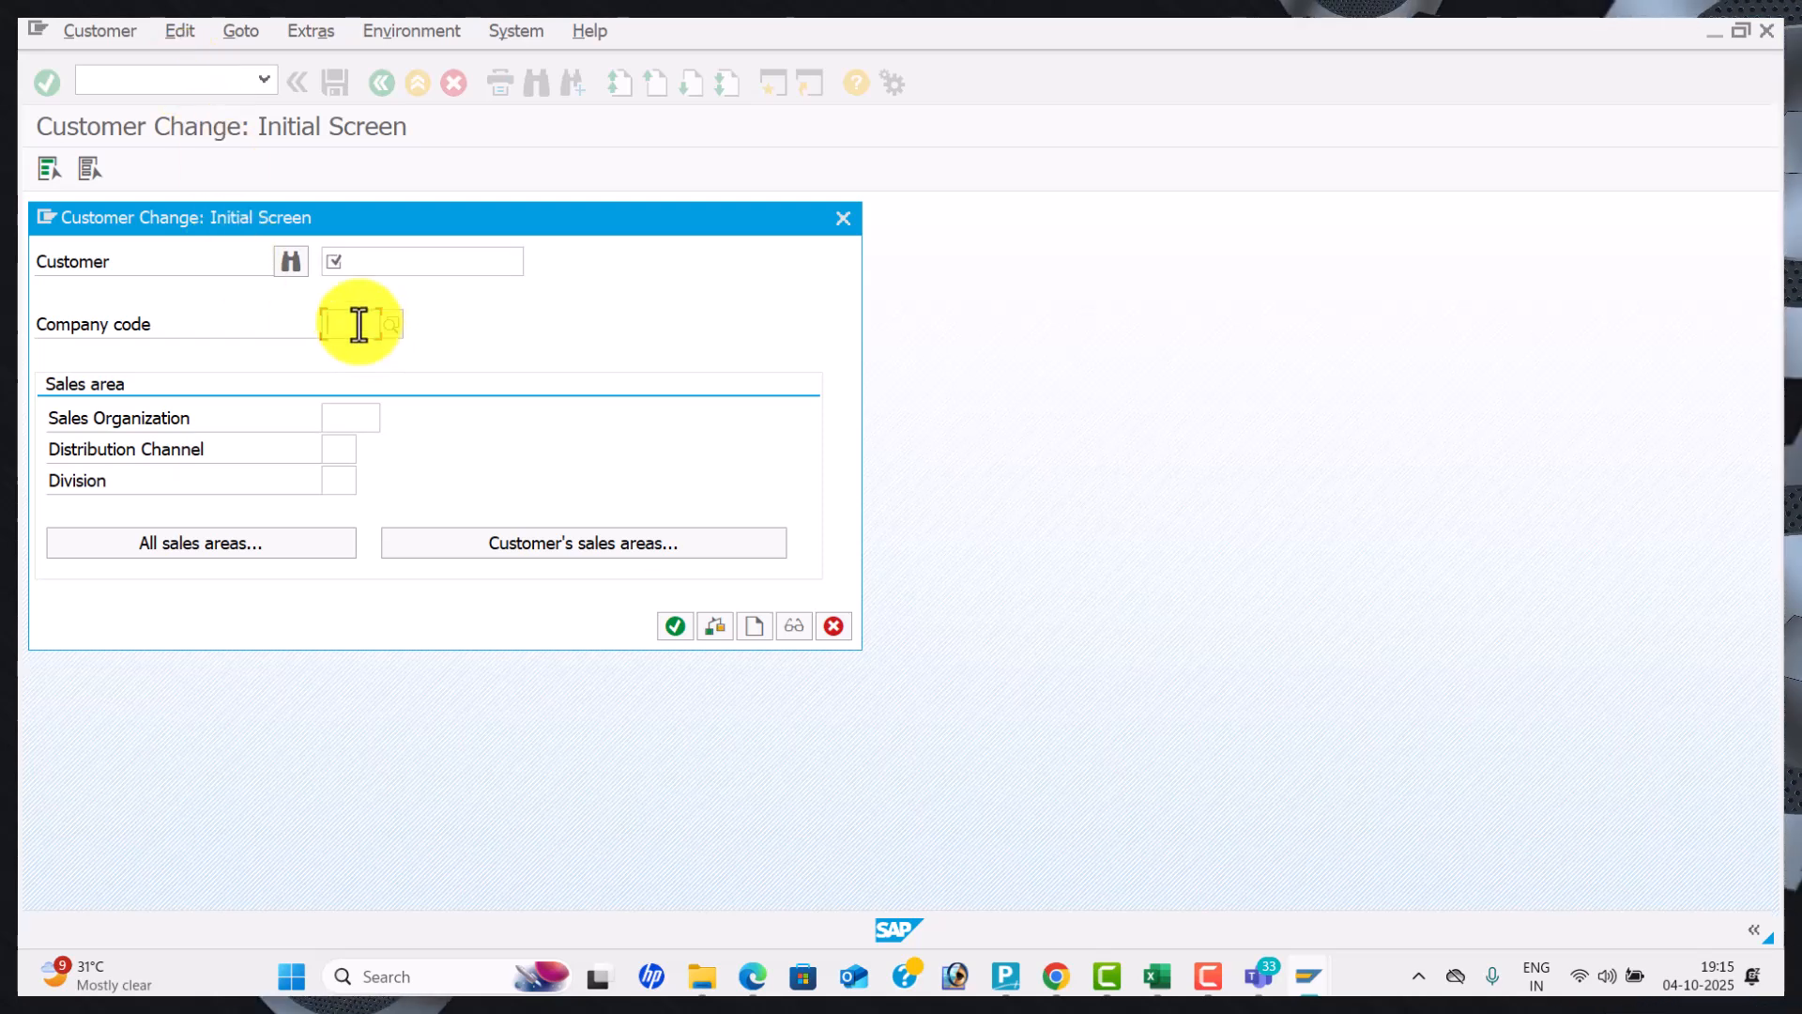
type("WA01")
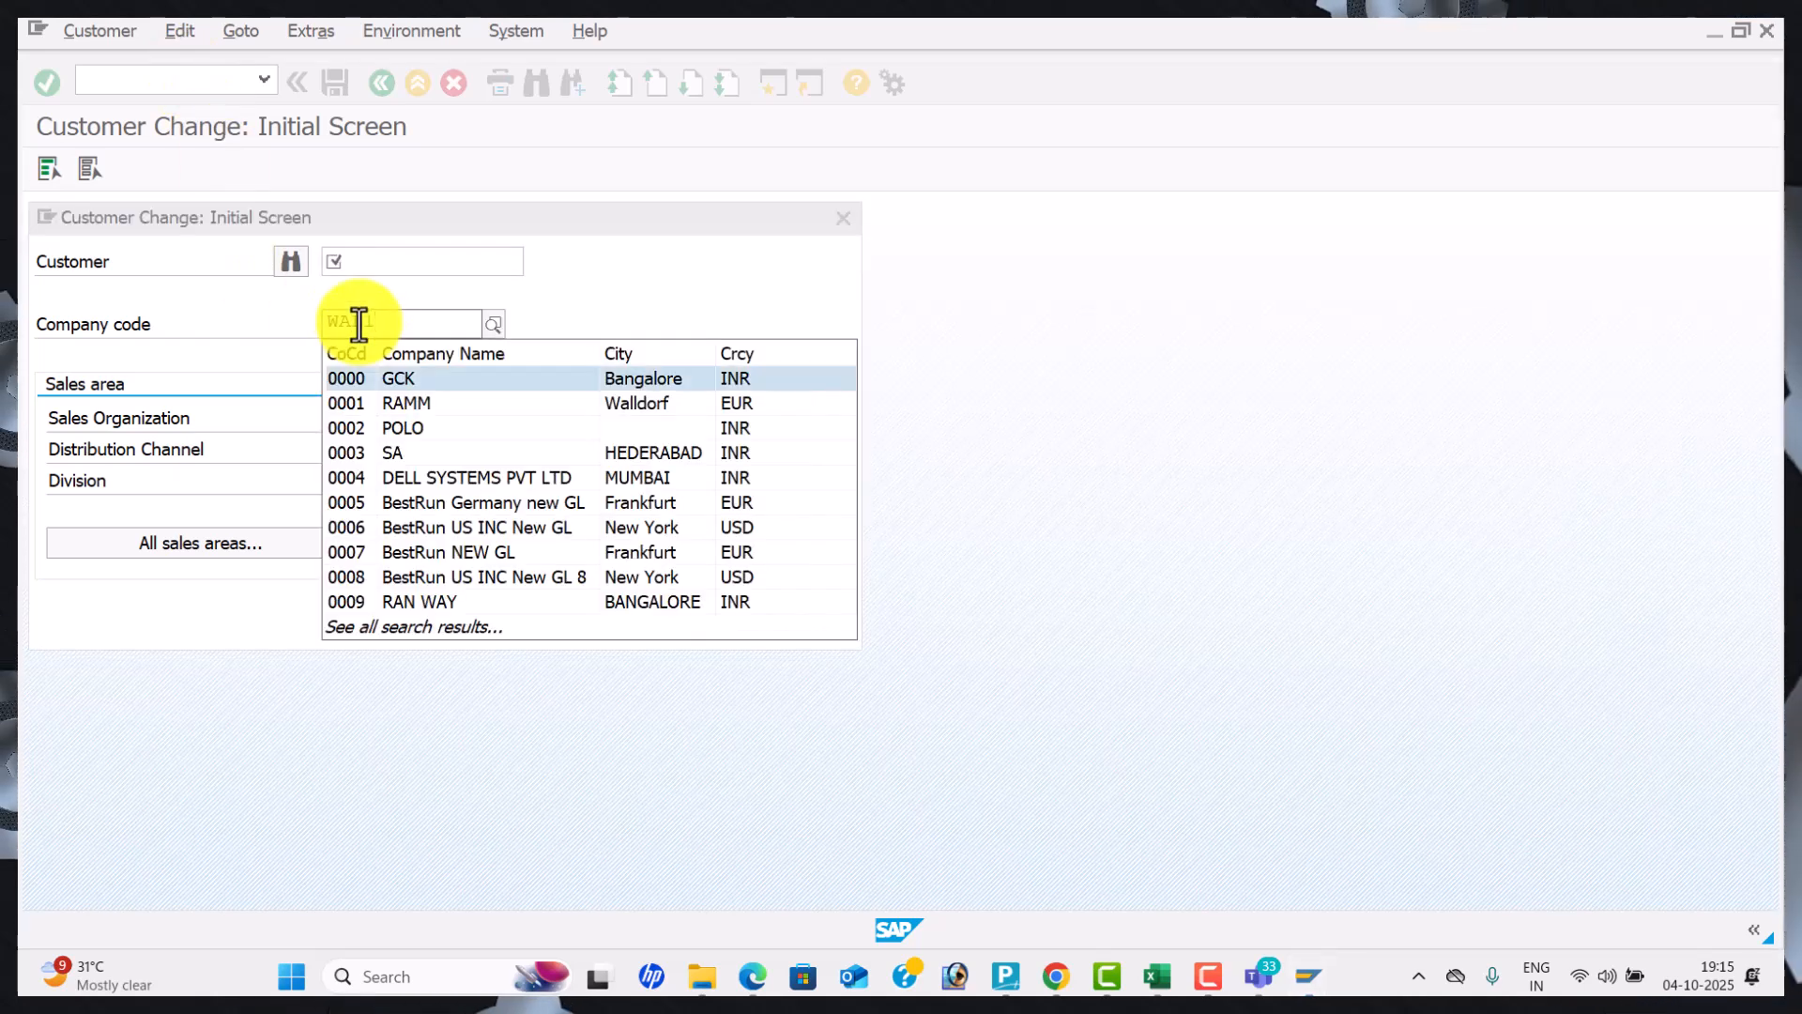
key("Return")
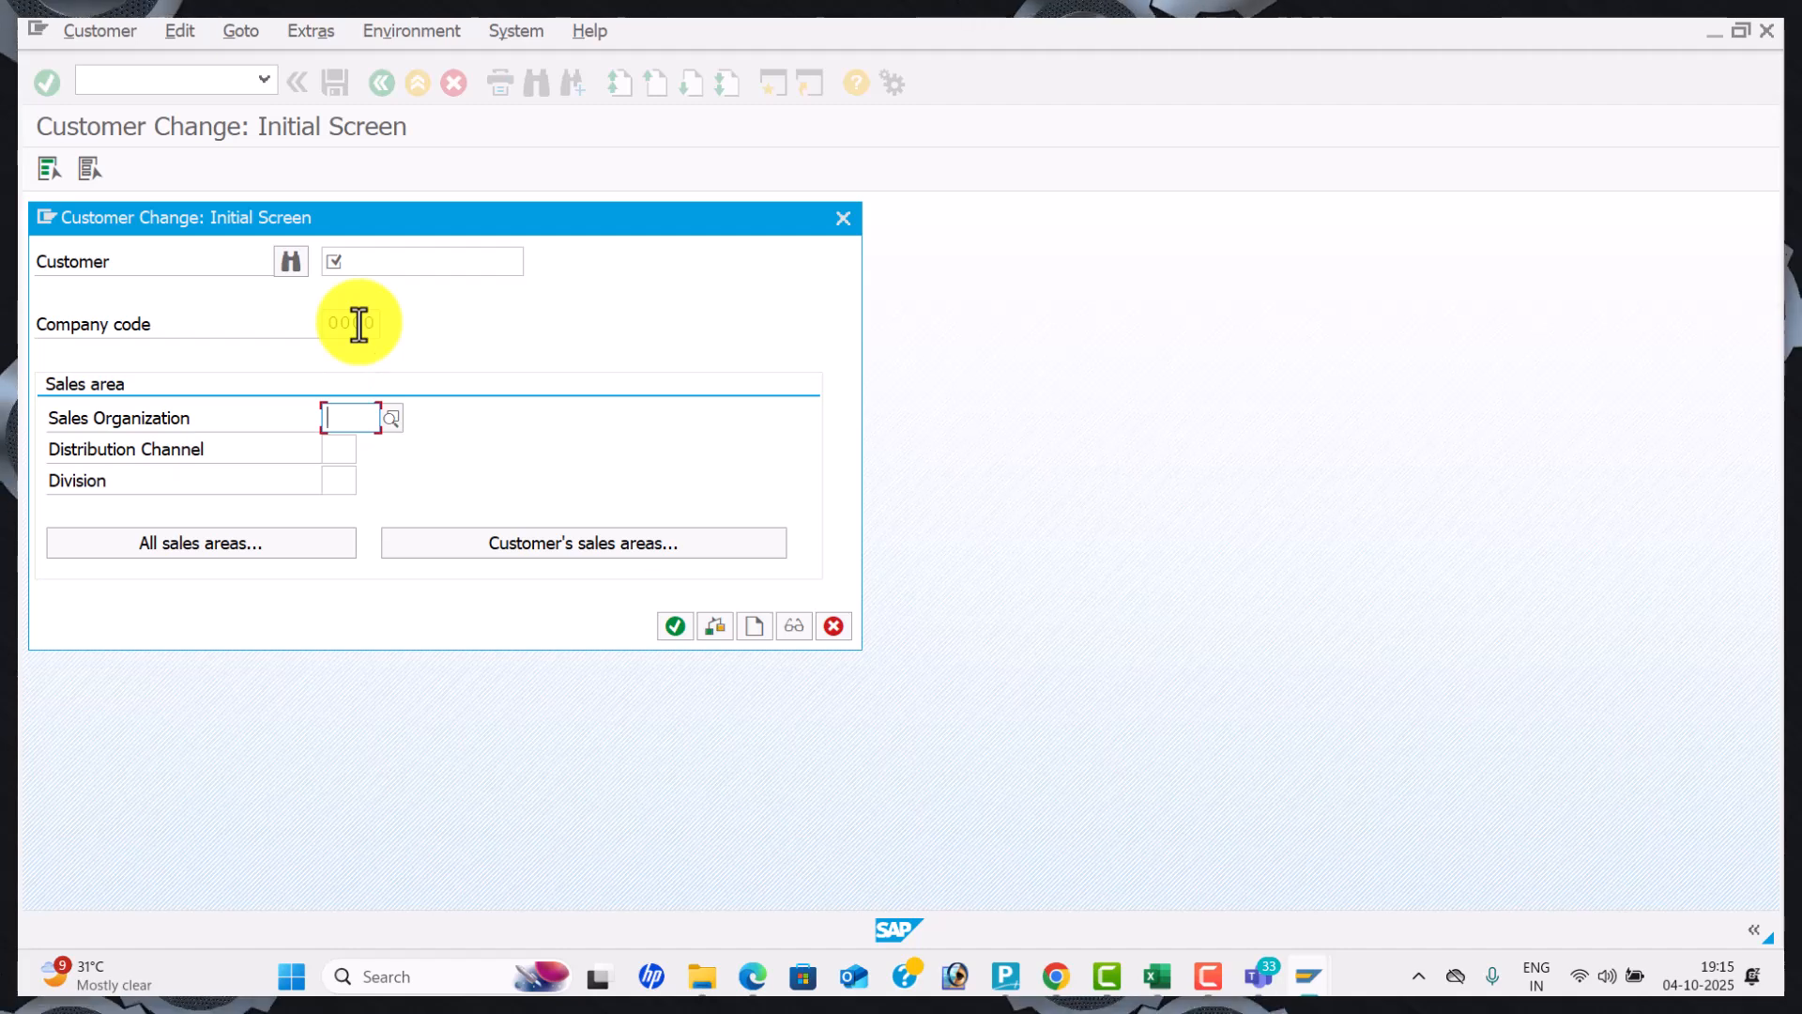
key("BackSpace")
key("BackSpace")
key("BackSpace")
key("BackSpace")
type("WAL1")
key("Tab")
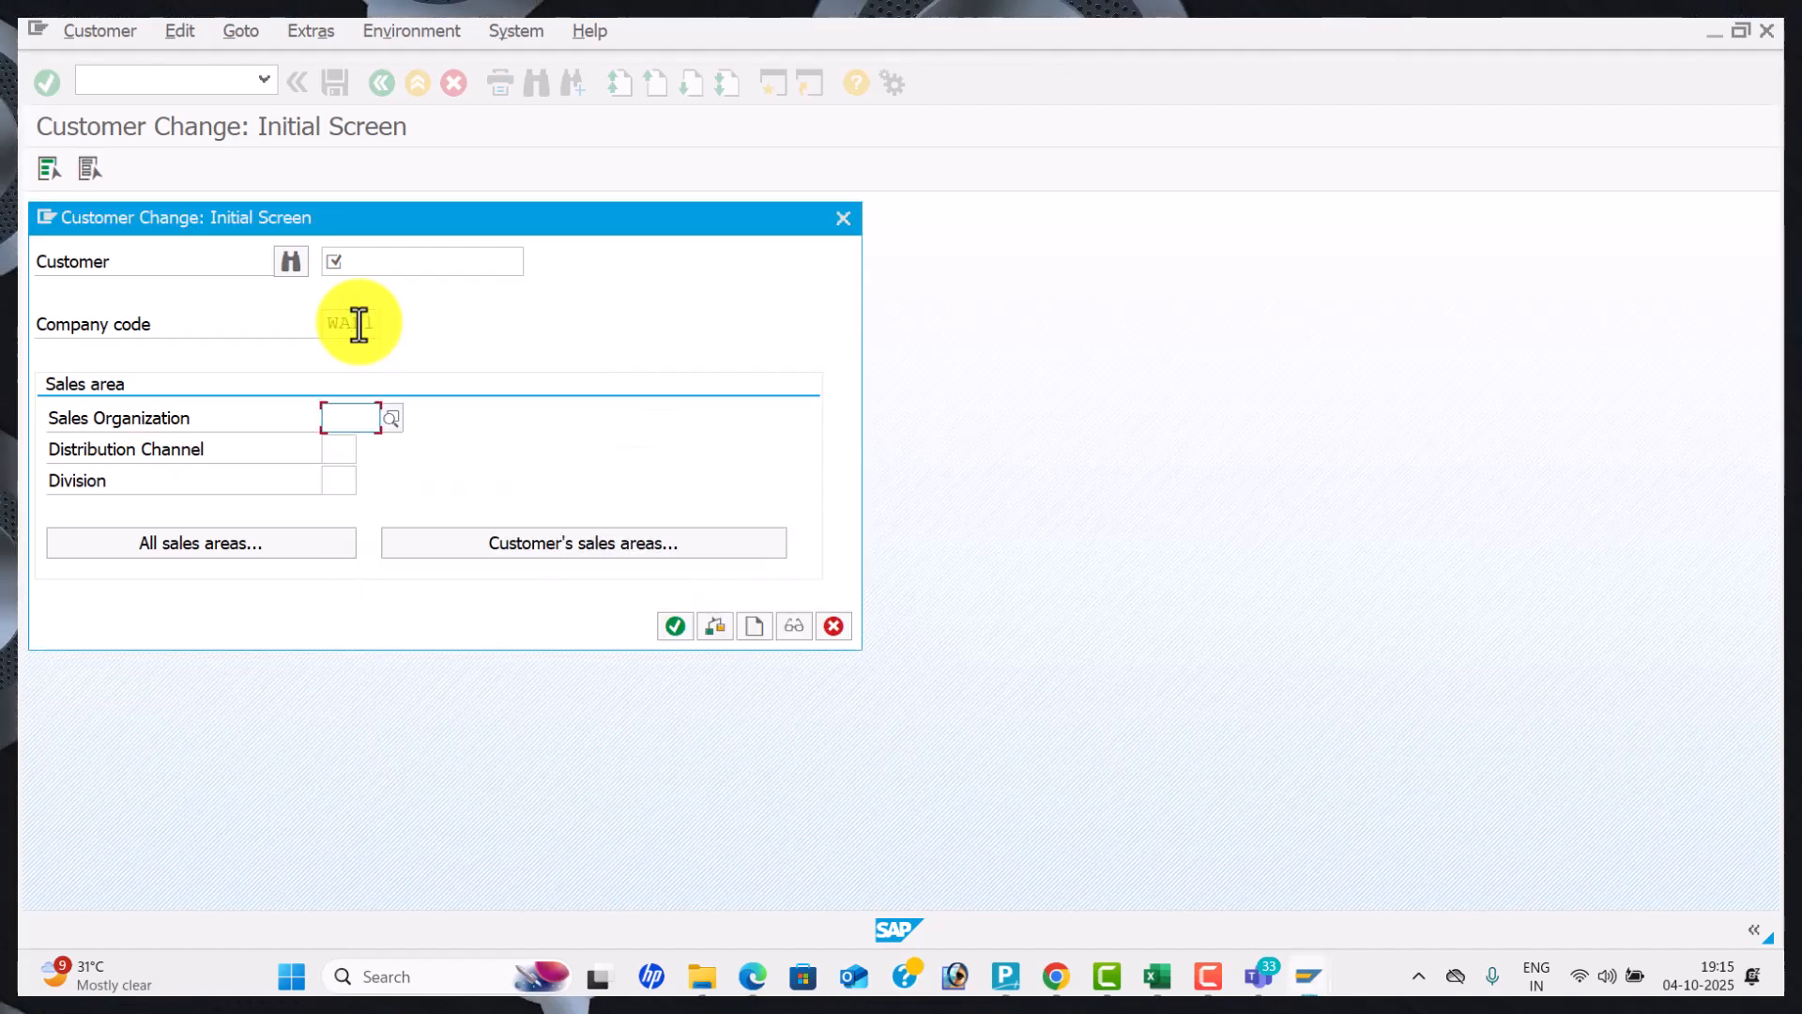
Search the customers of company code WAL1 and open the customer DEERAJ ENTERPRSES for changes.
left_click(475, 260)
left_click(534, 265)
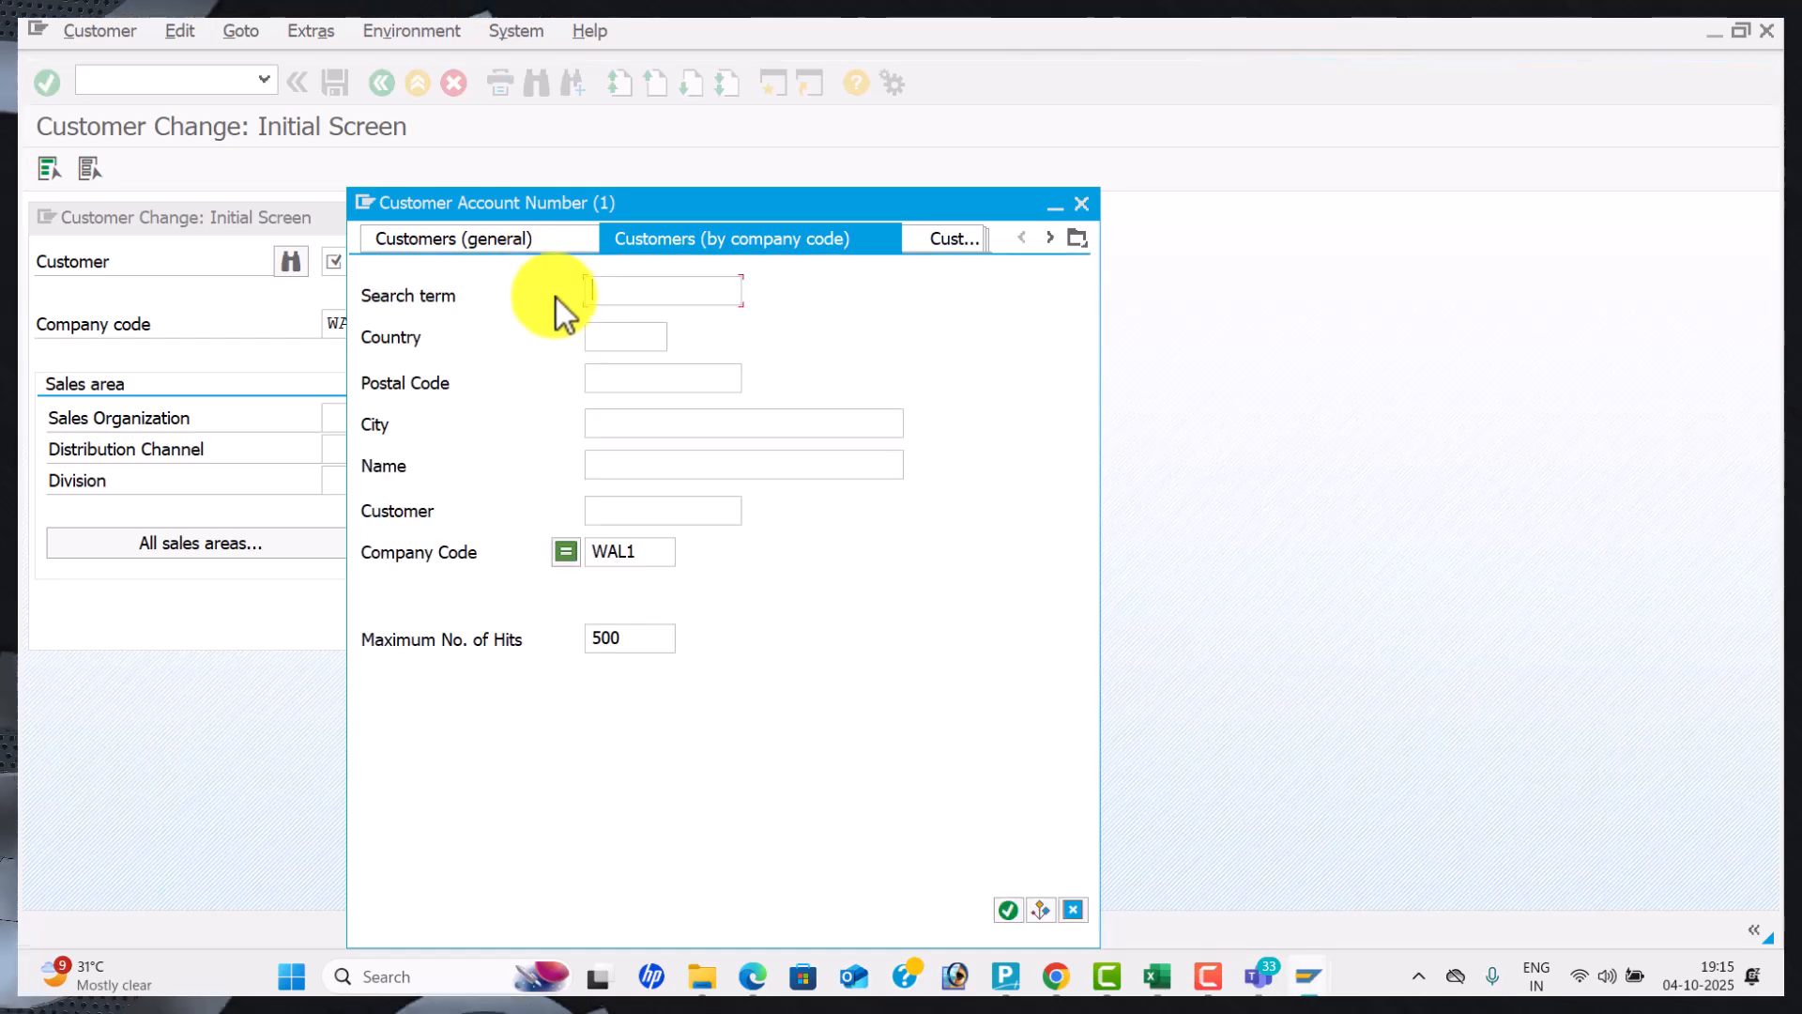
key("Return")
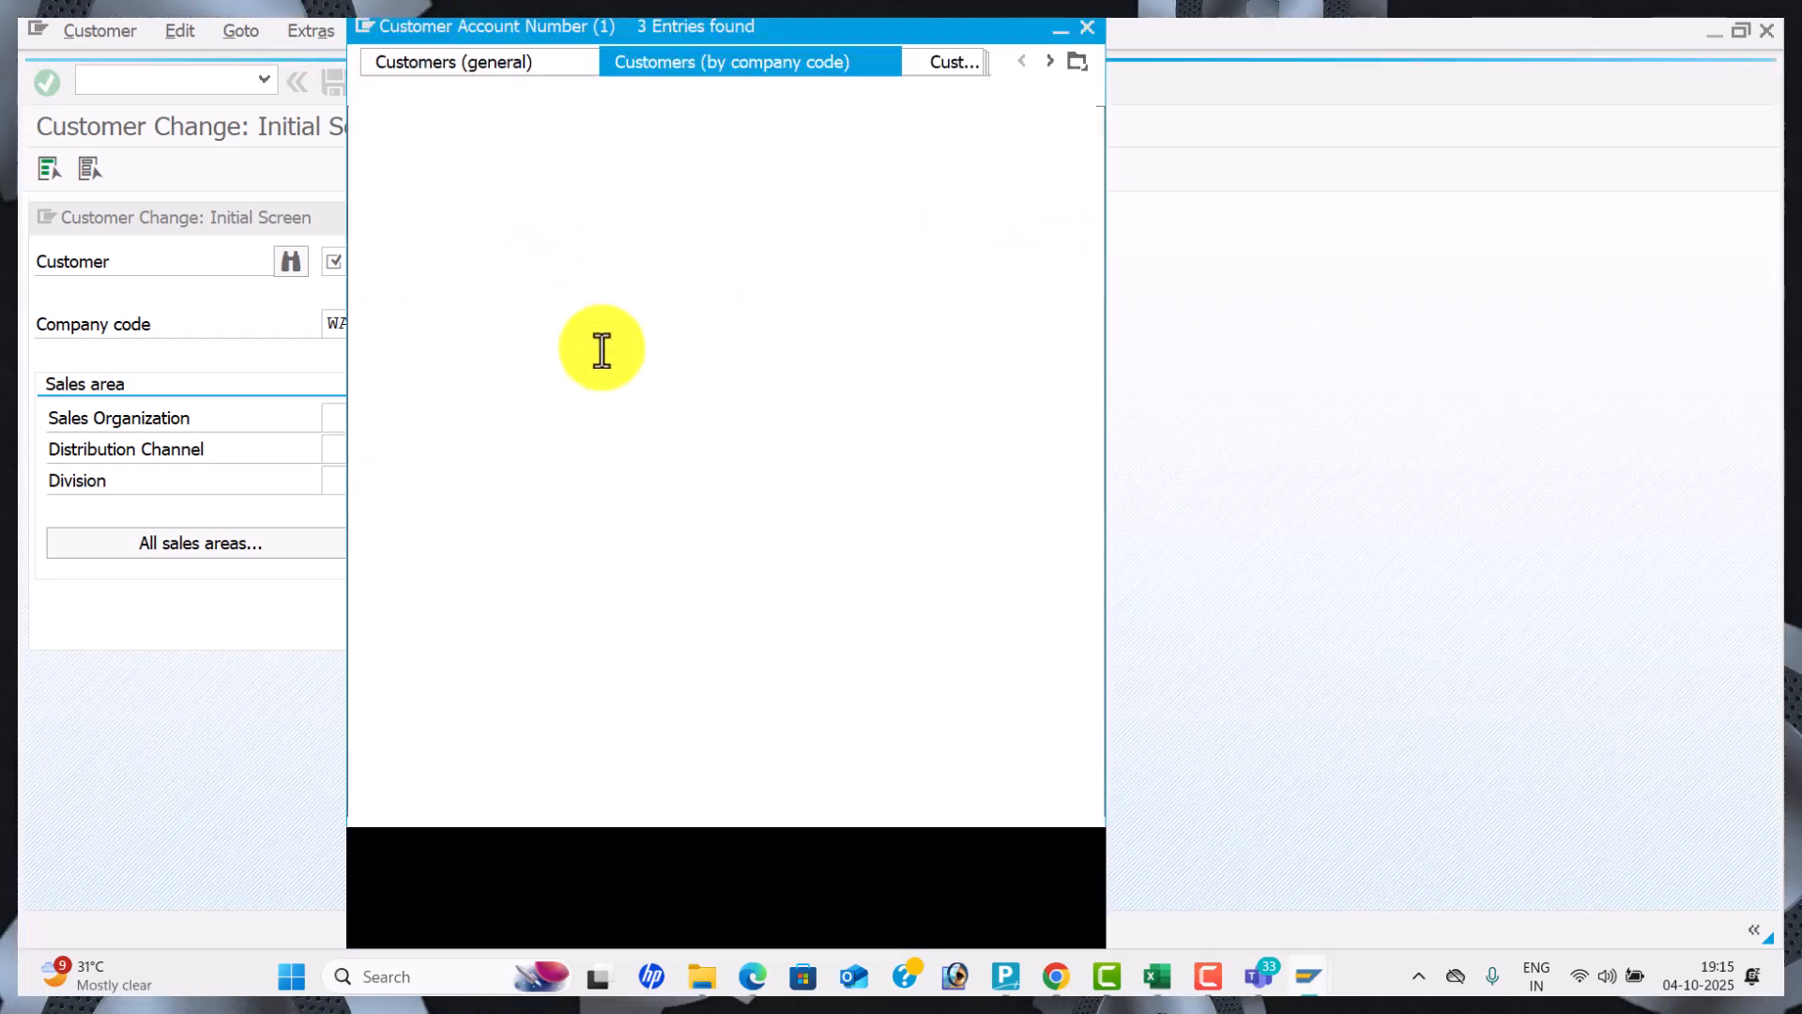
double_click(655, 230)
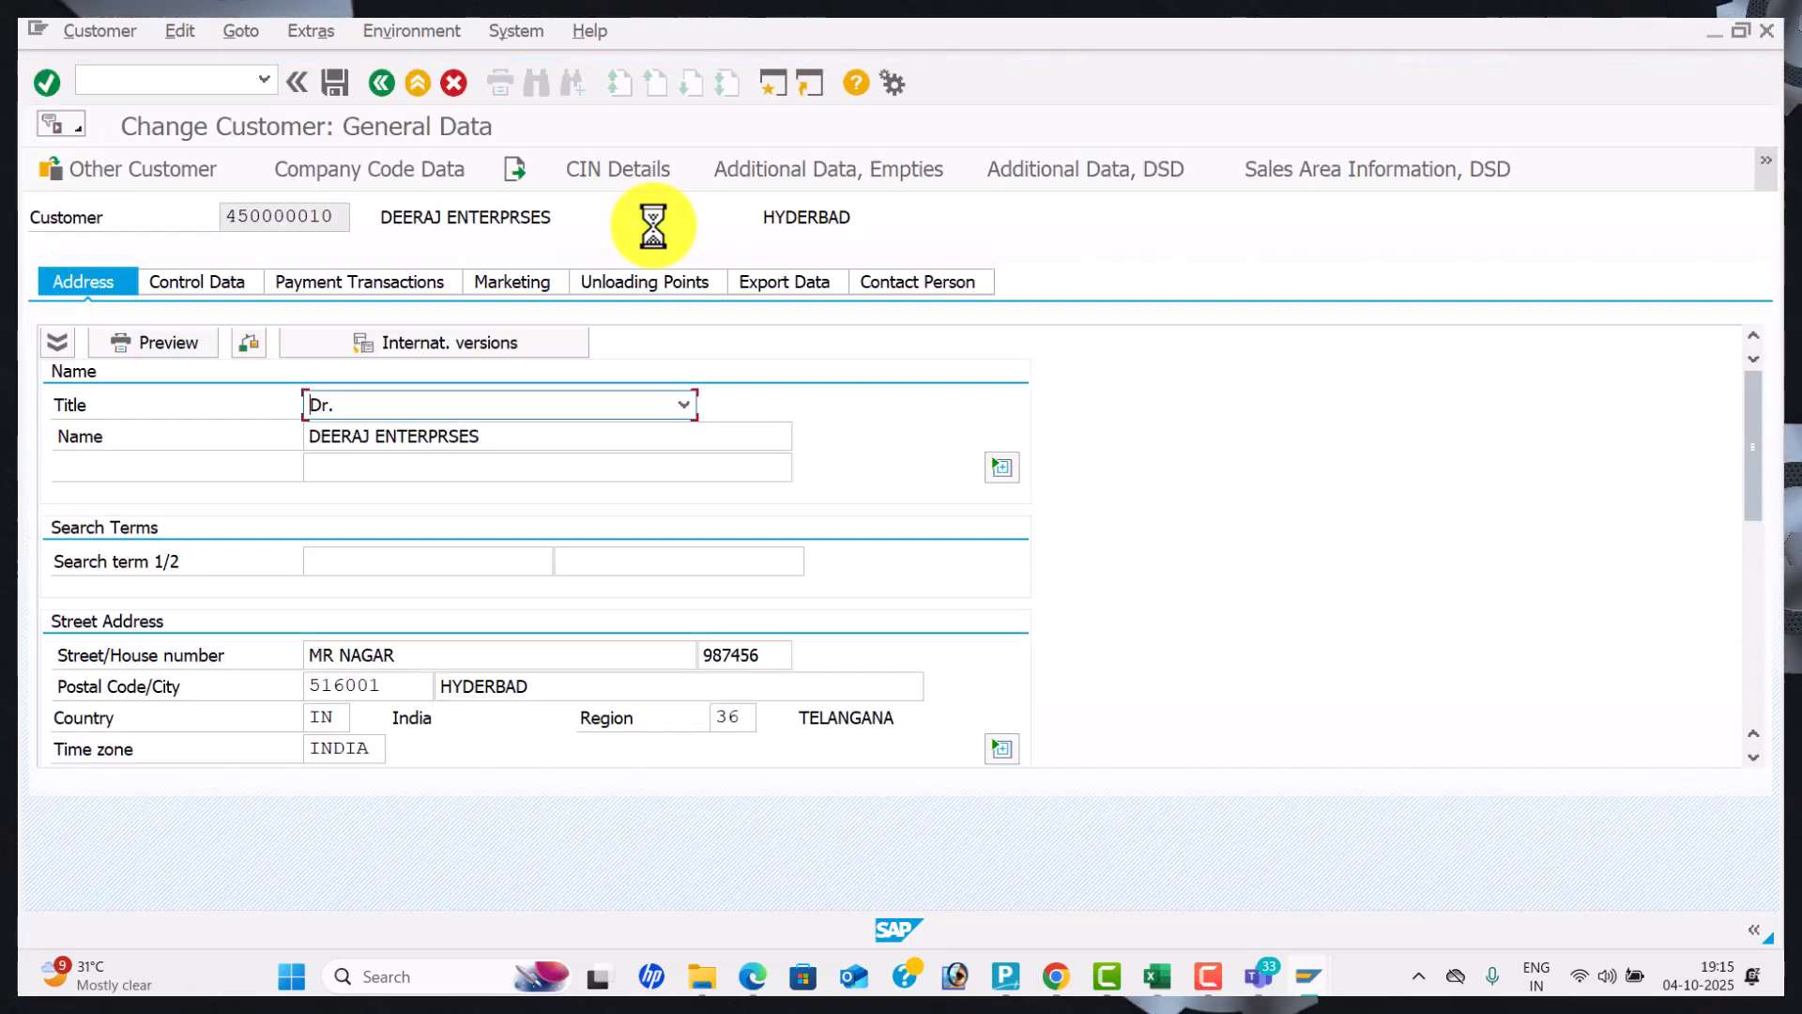
Assign dunning procedure WAL1 in the customer's company code correspondence data and view the dunning block options without choosing one.
left_click(420, 166)
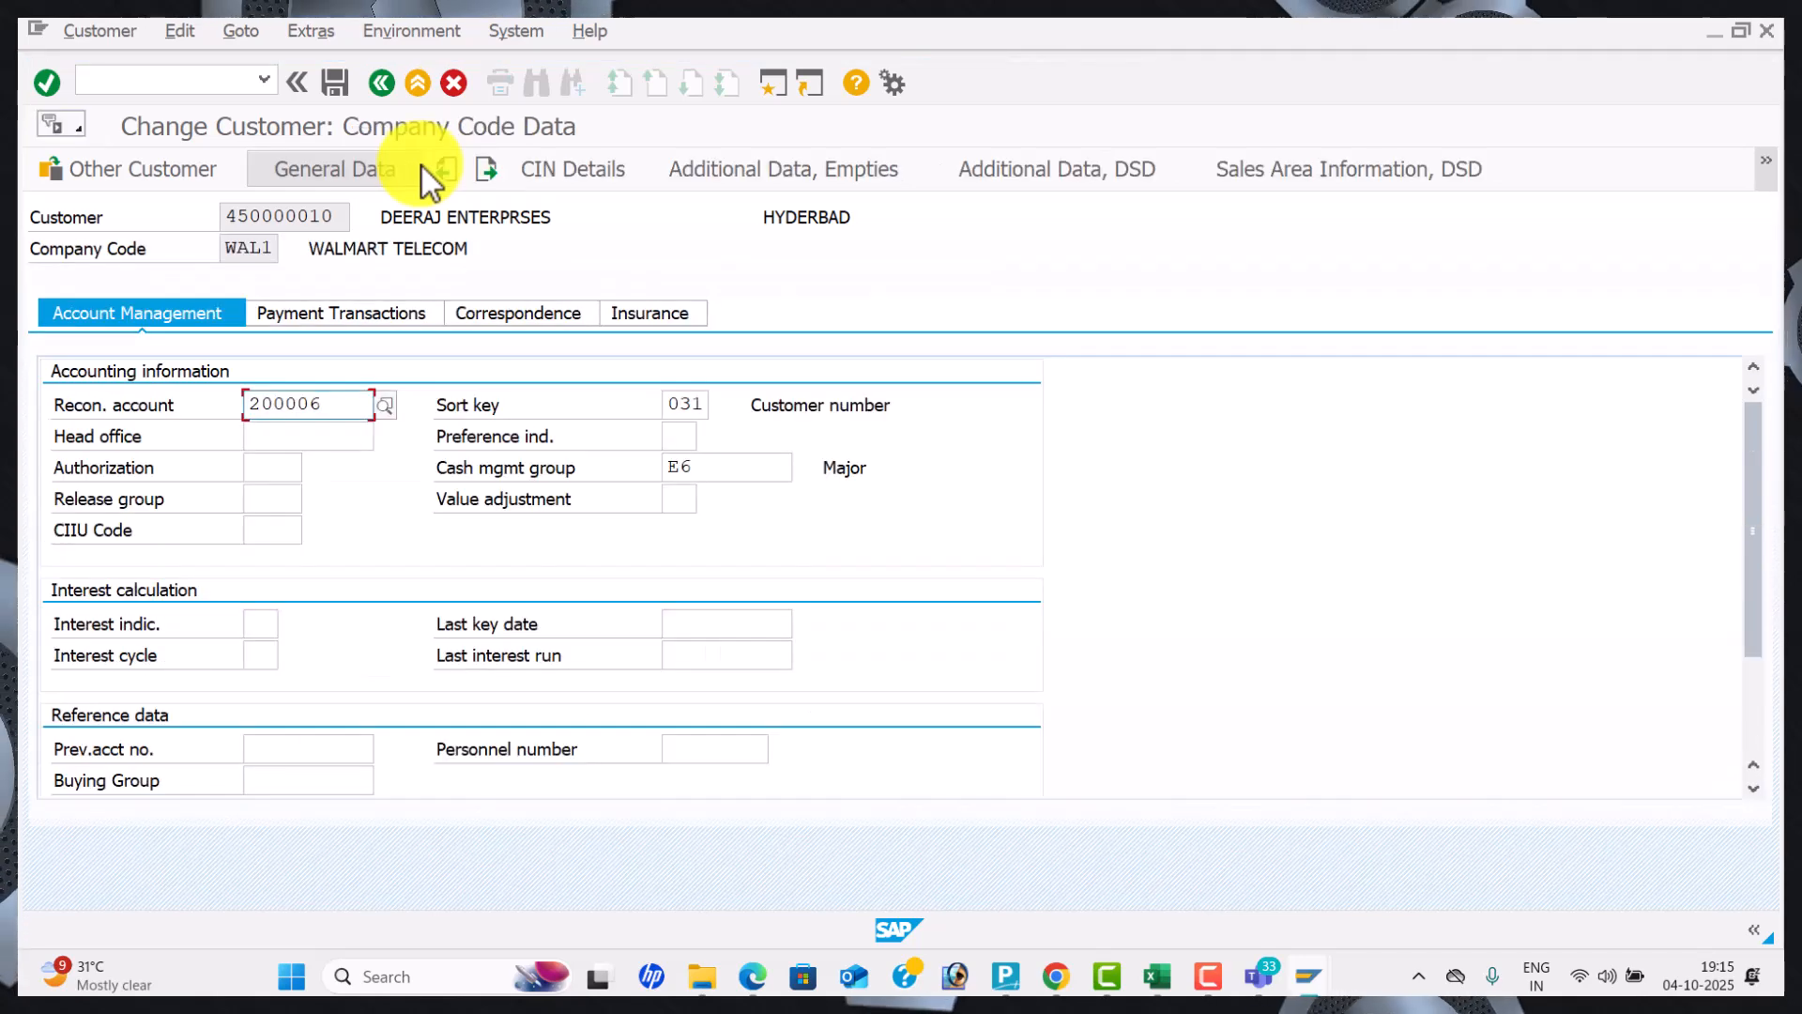
left_click(353, 318)
left_click(516, 320)
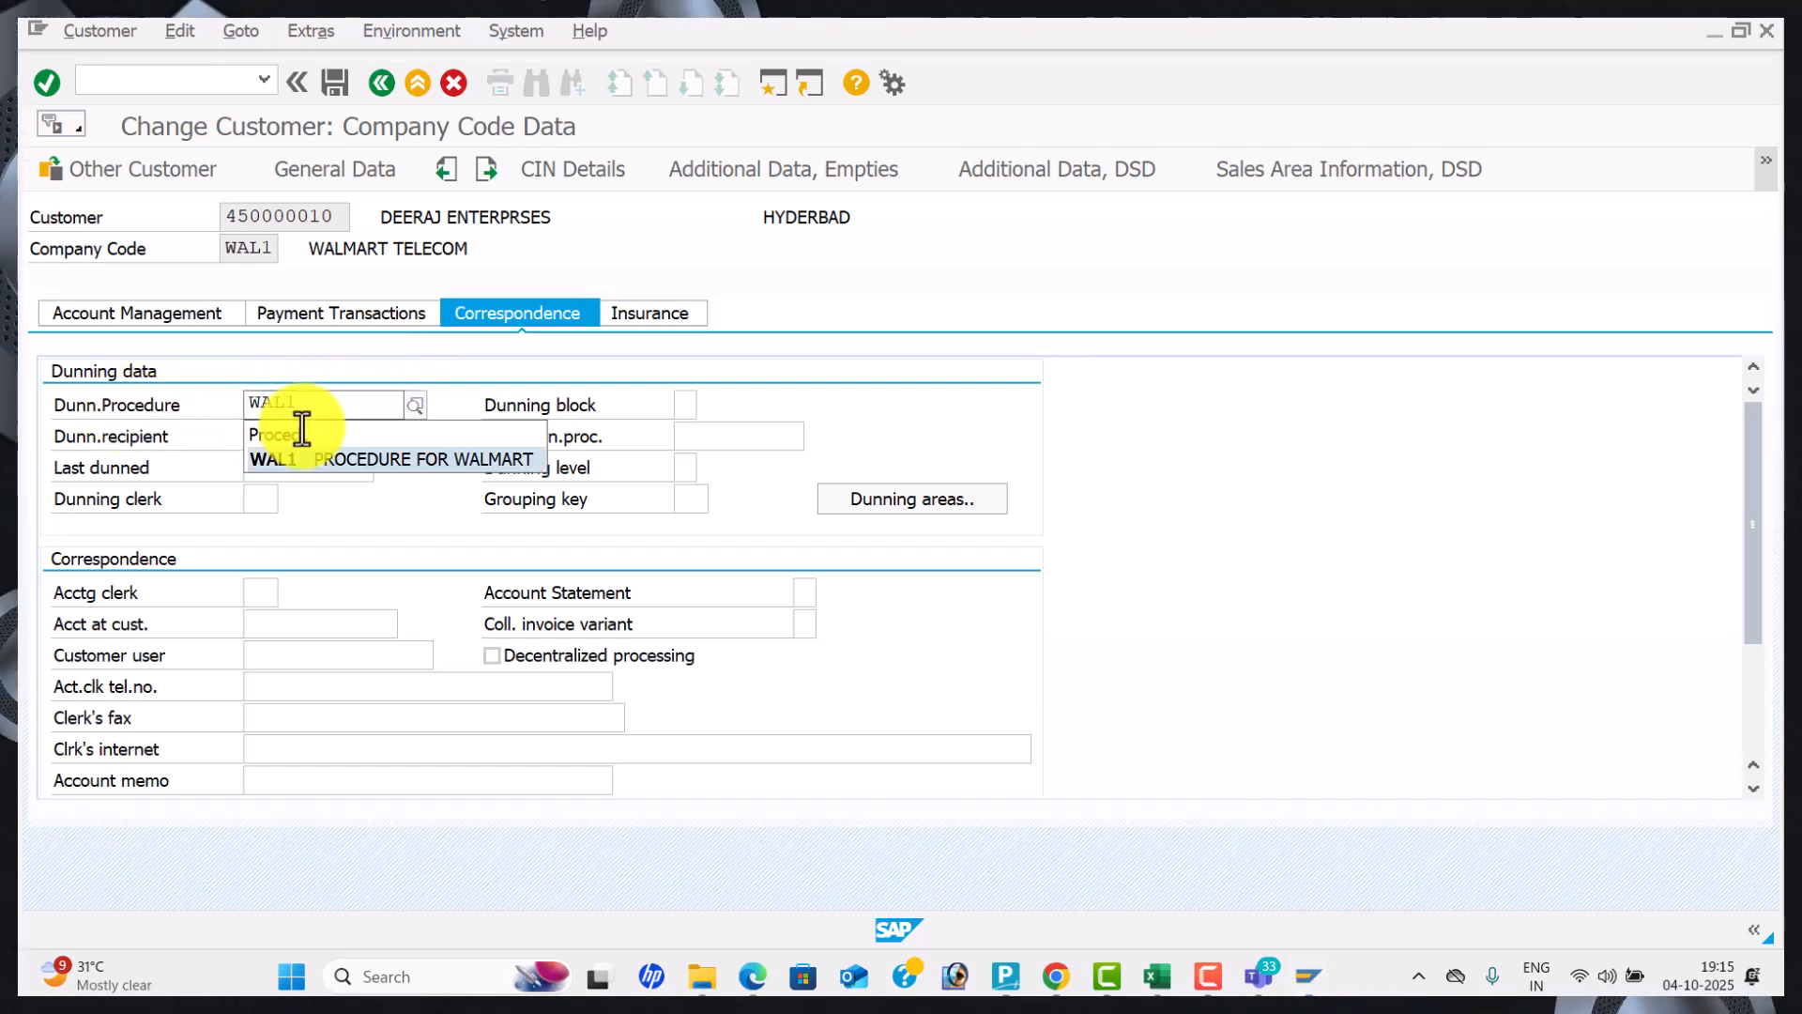
key("Tab")
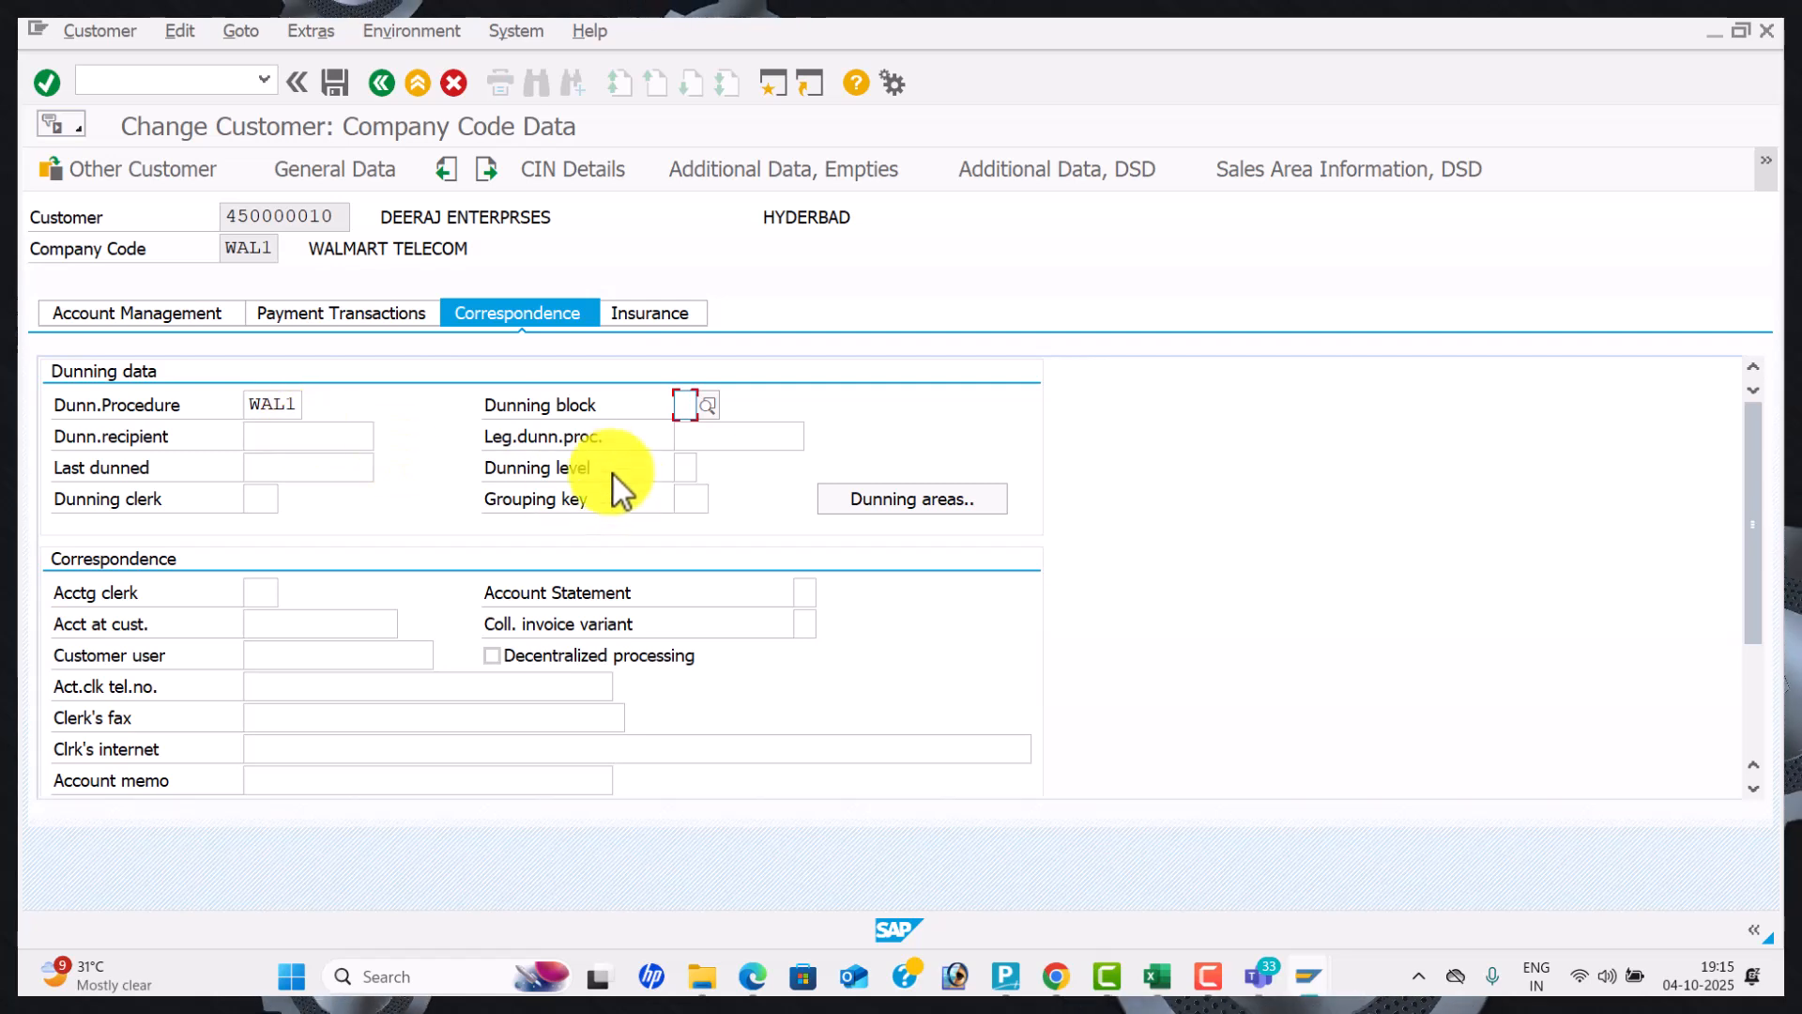
left_click(713, 413)
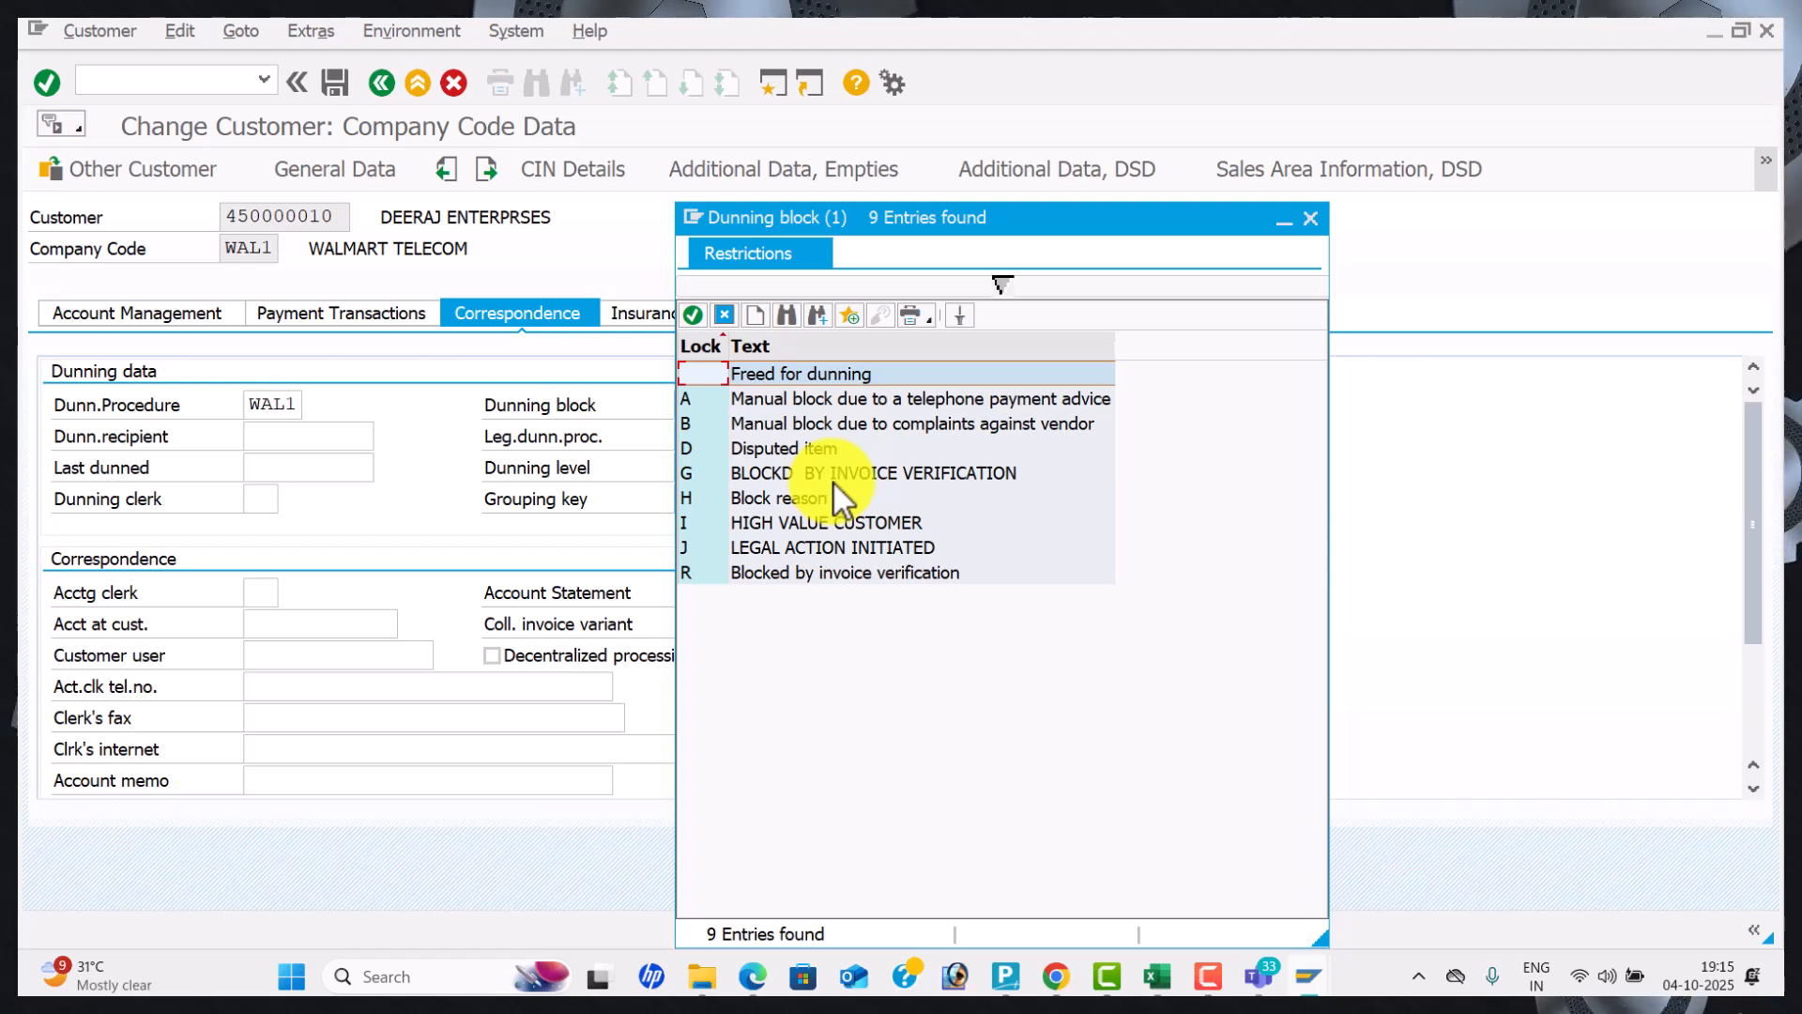
left_click(1308, 220)
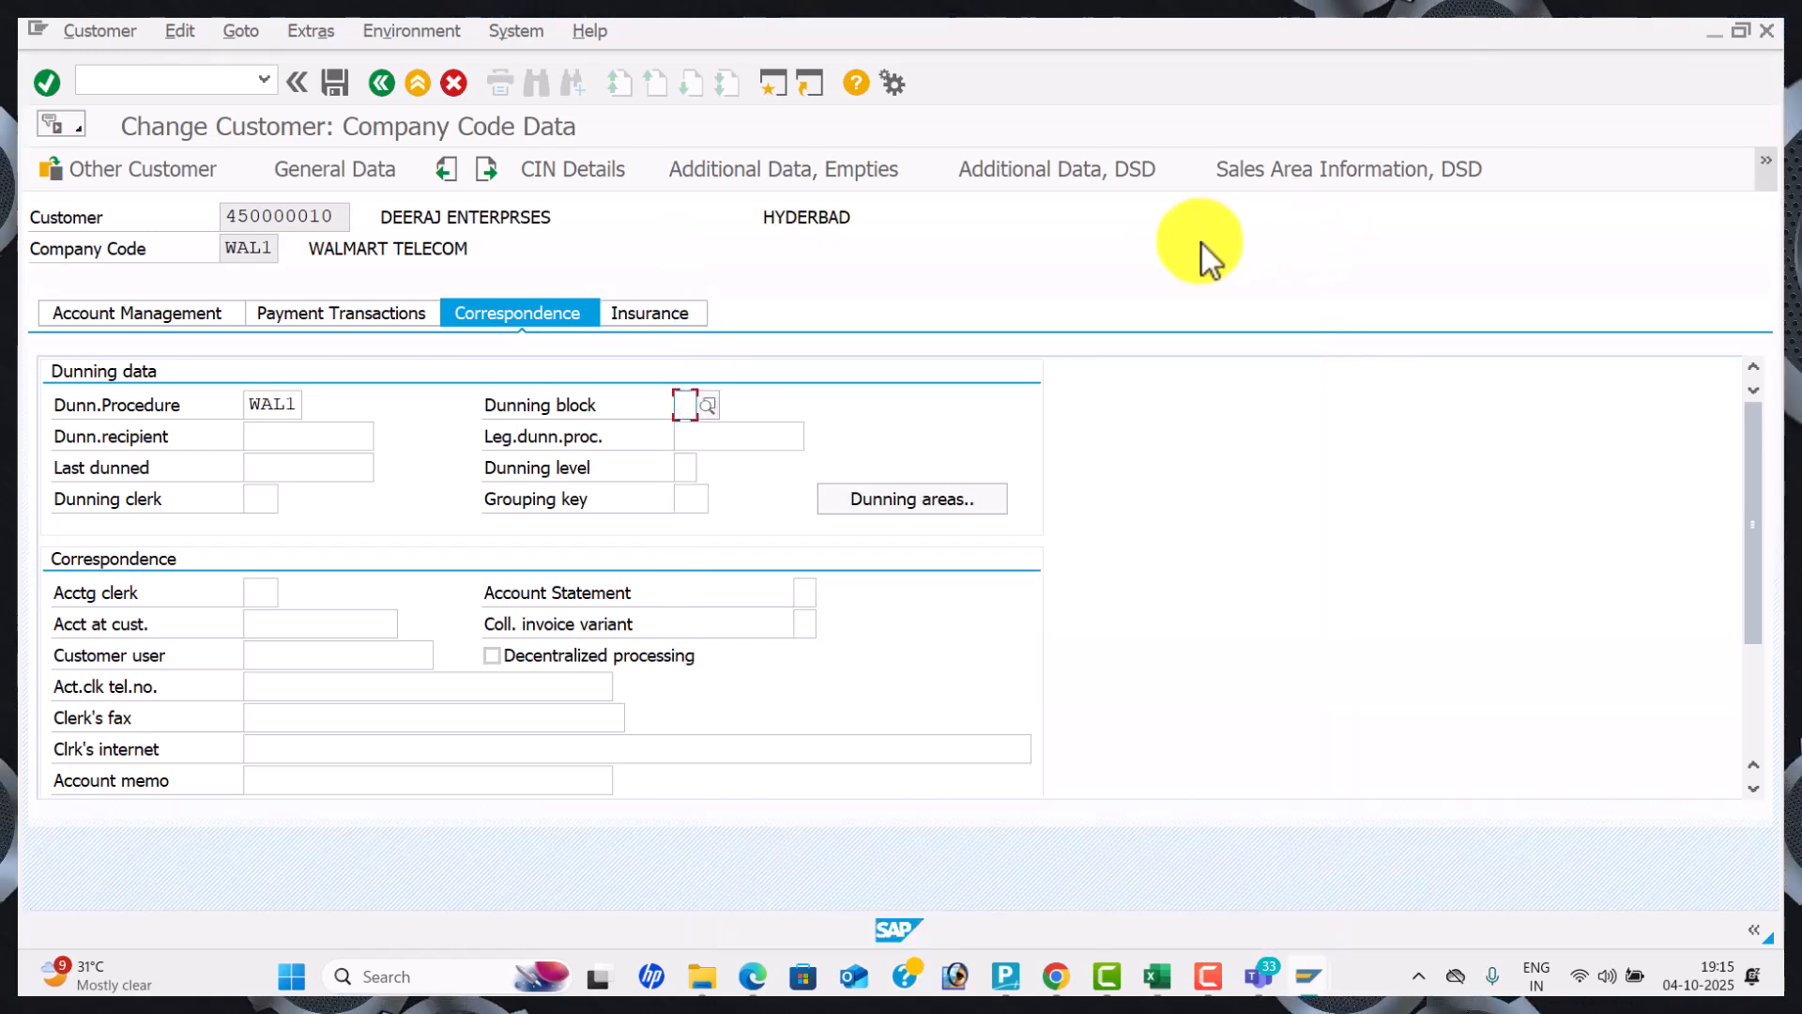
Save the dunning changes of DEERAJ ENTERPRSES and open customer MANOJ PVT LTD of company code WAL1 for changes.
left_click(685, 472)
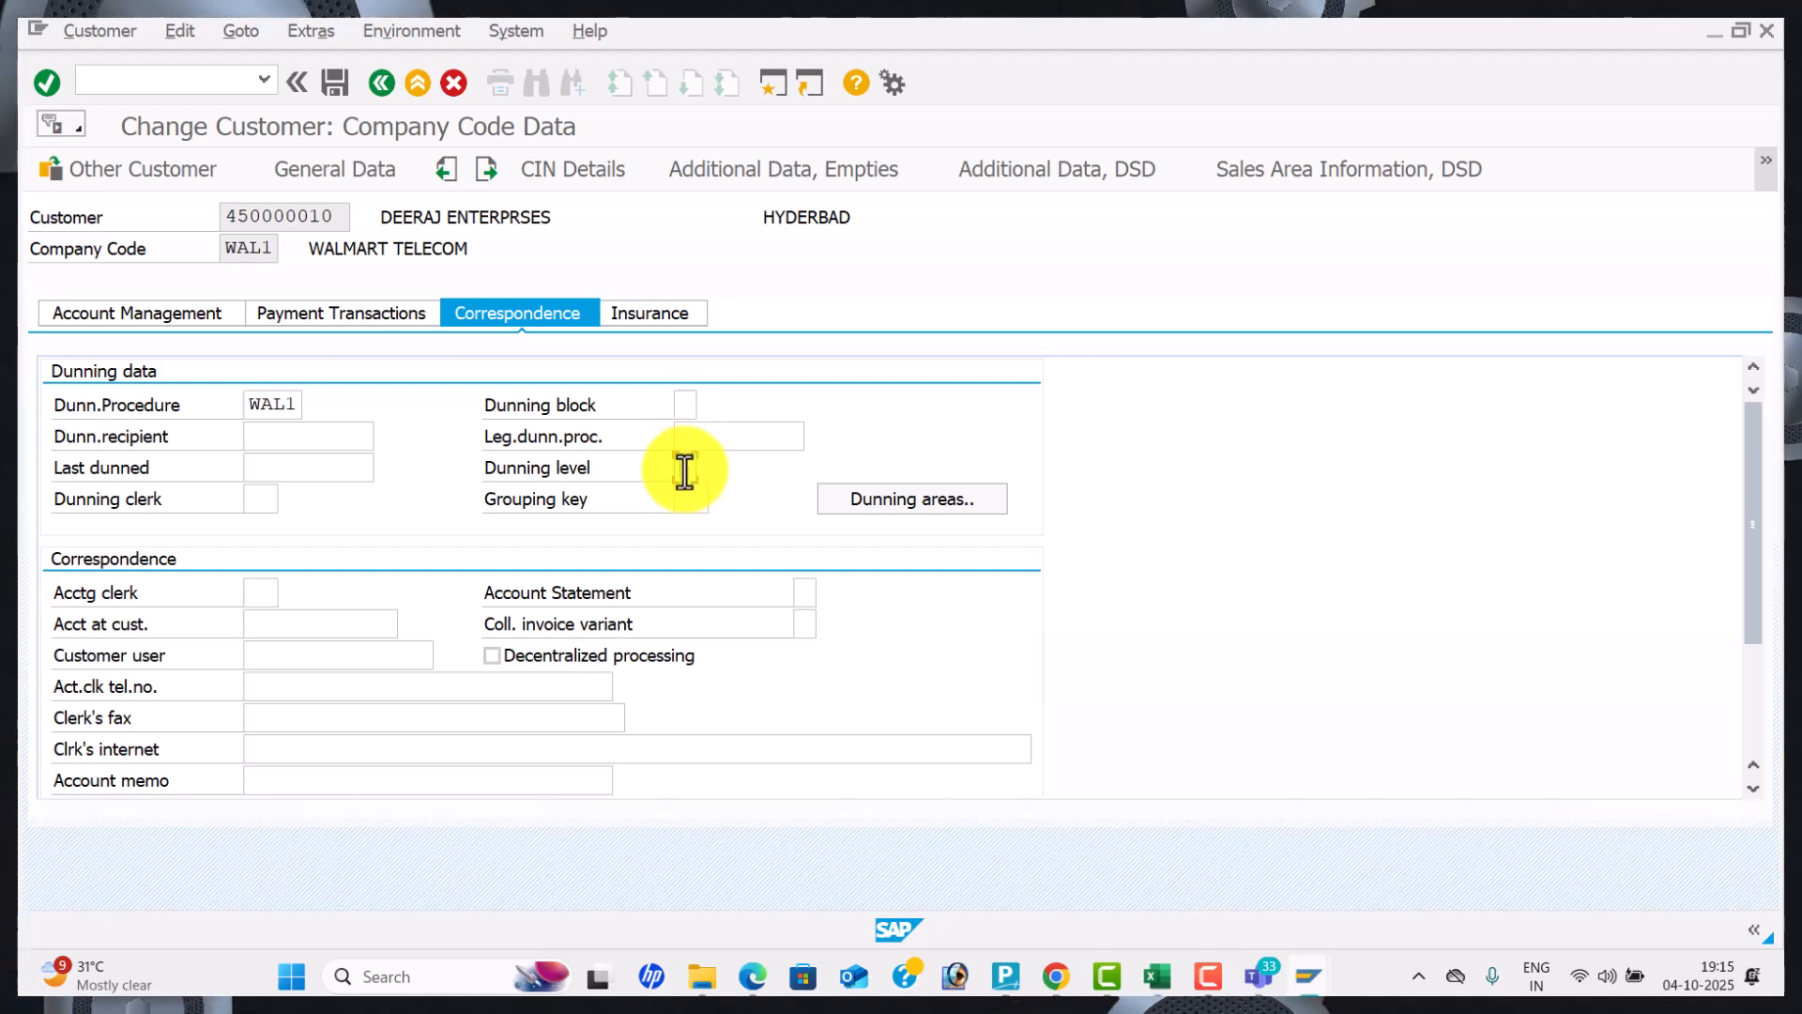
left_click(336, 82)
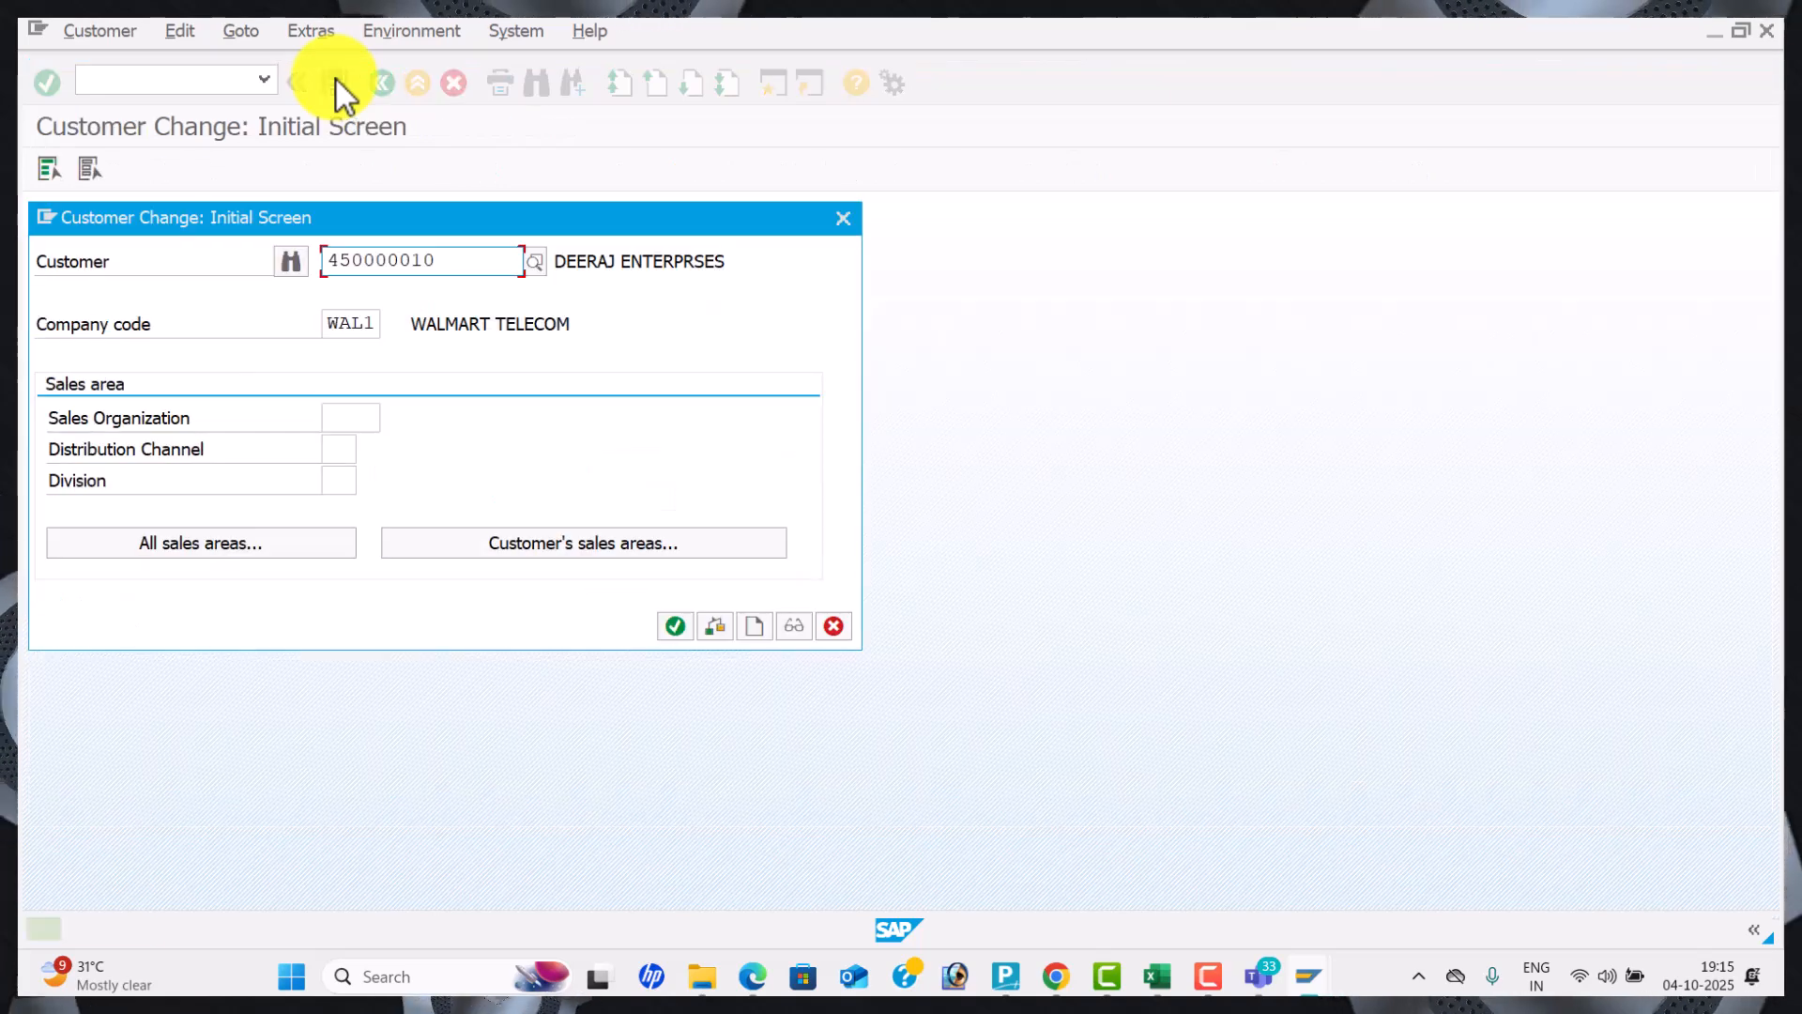
key("Return")
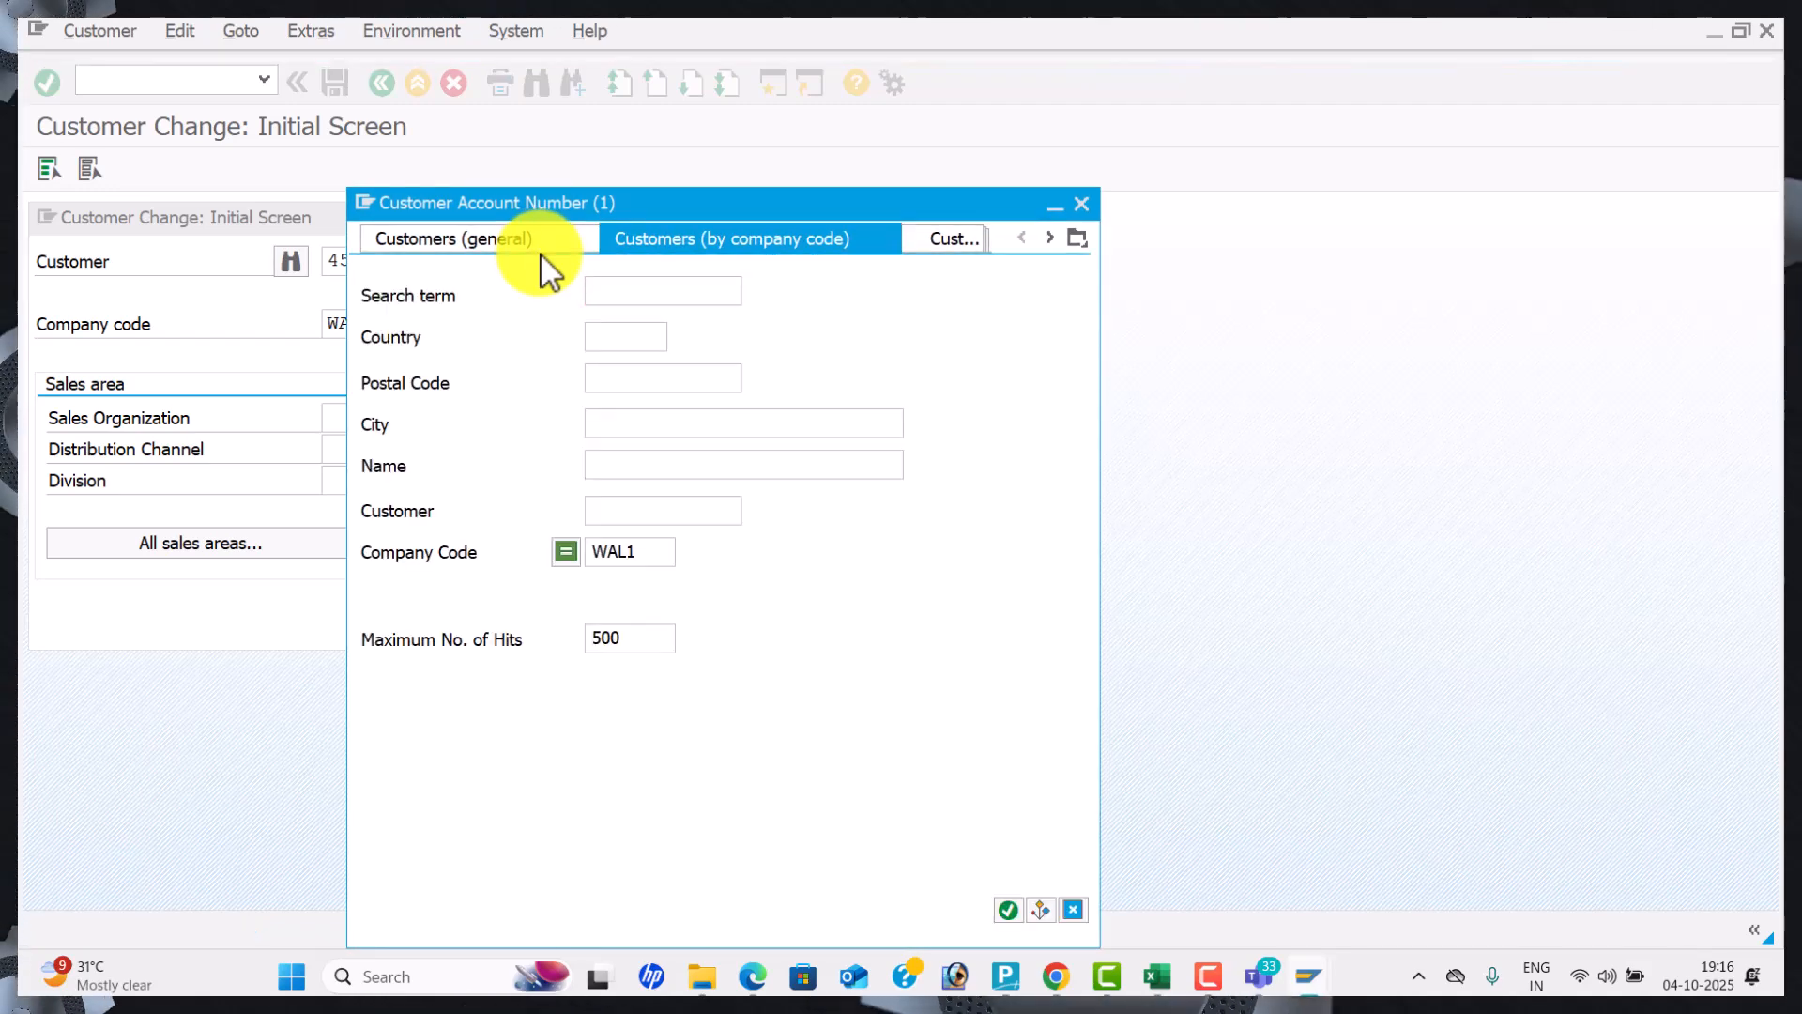
key("Return")
double_click(595, 257)
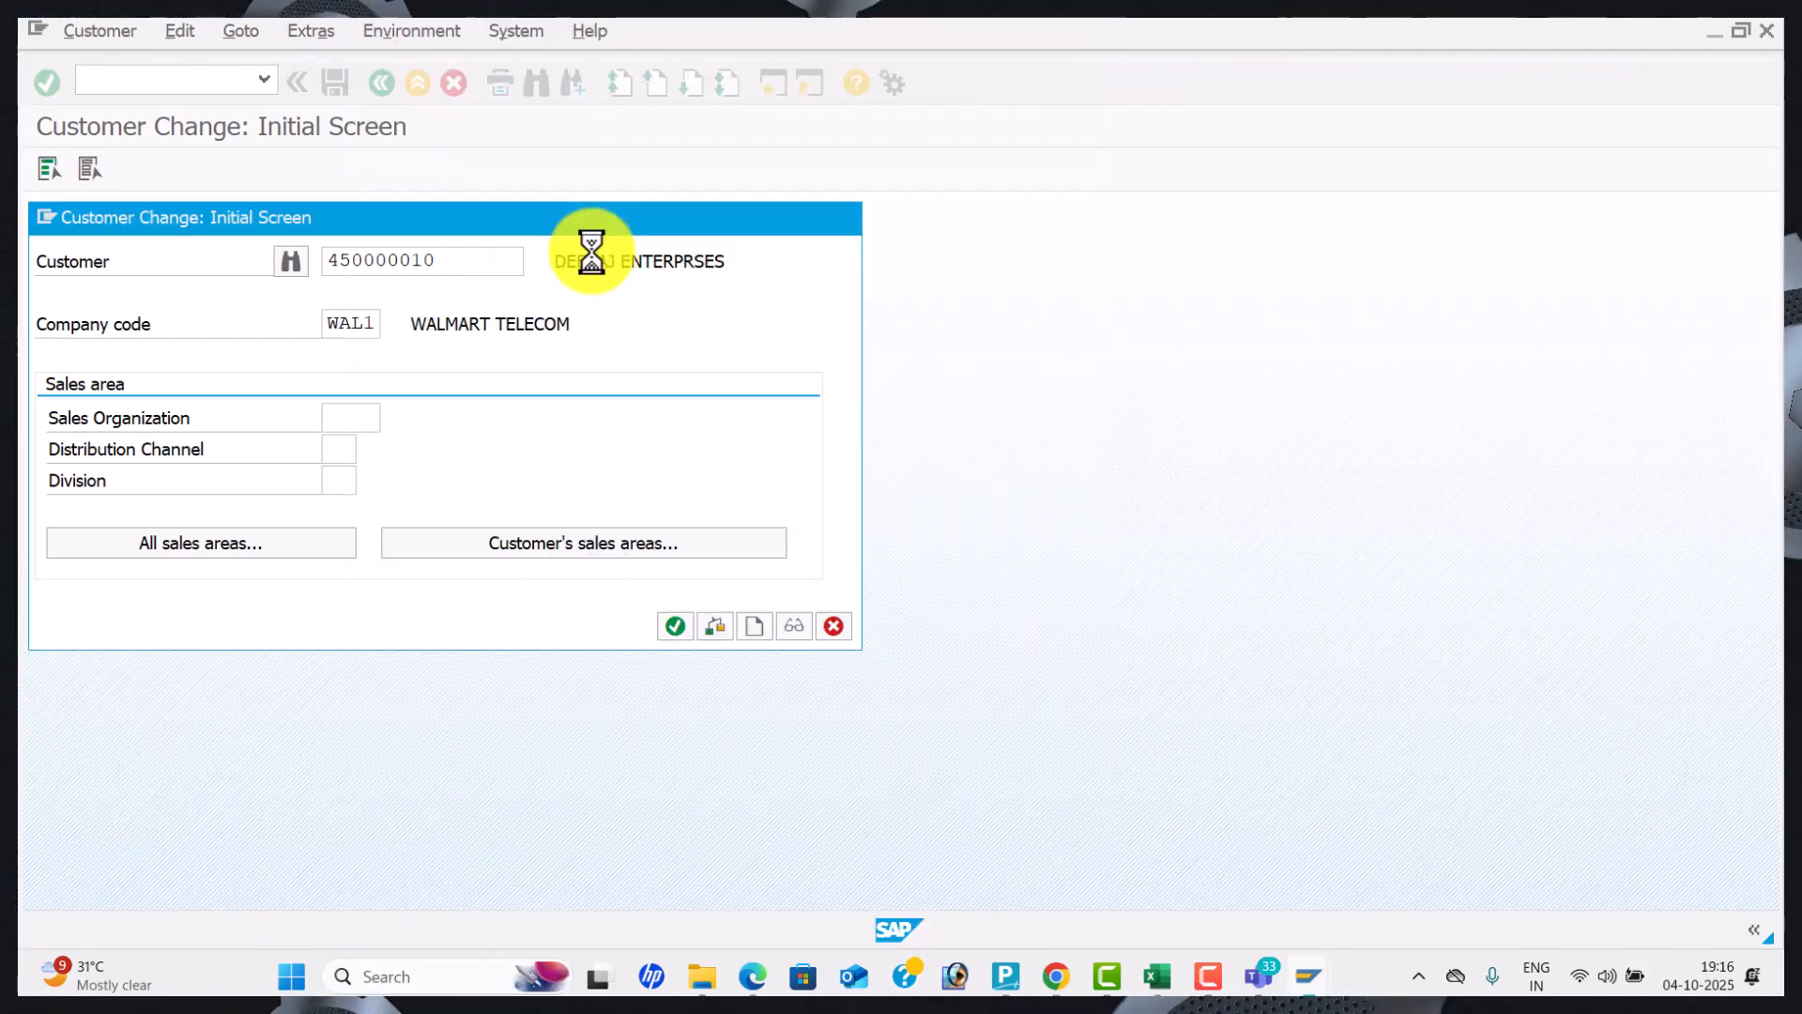
key("Return")
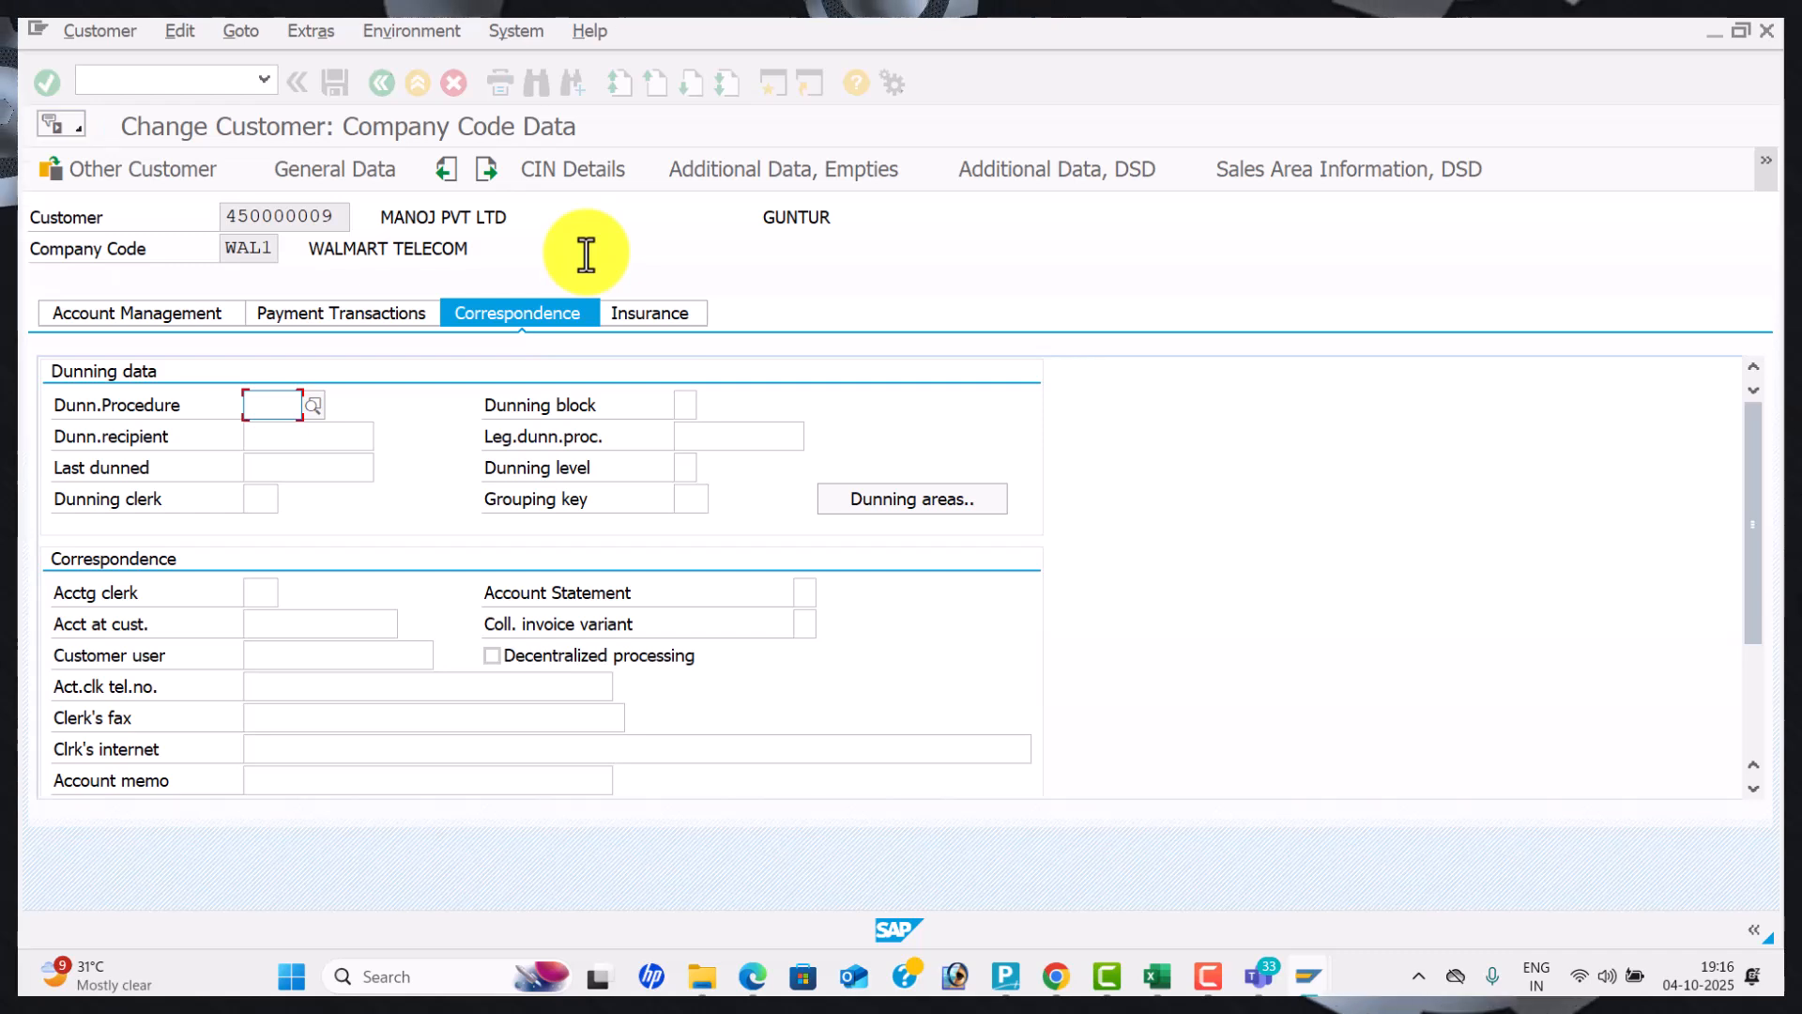
Assign dunning procedure WAL1 to MANOJ PVT LTD in the correspondence data and save the customer.
key("Down")
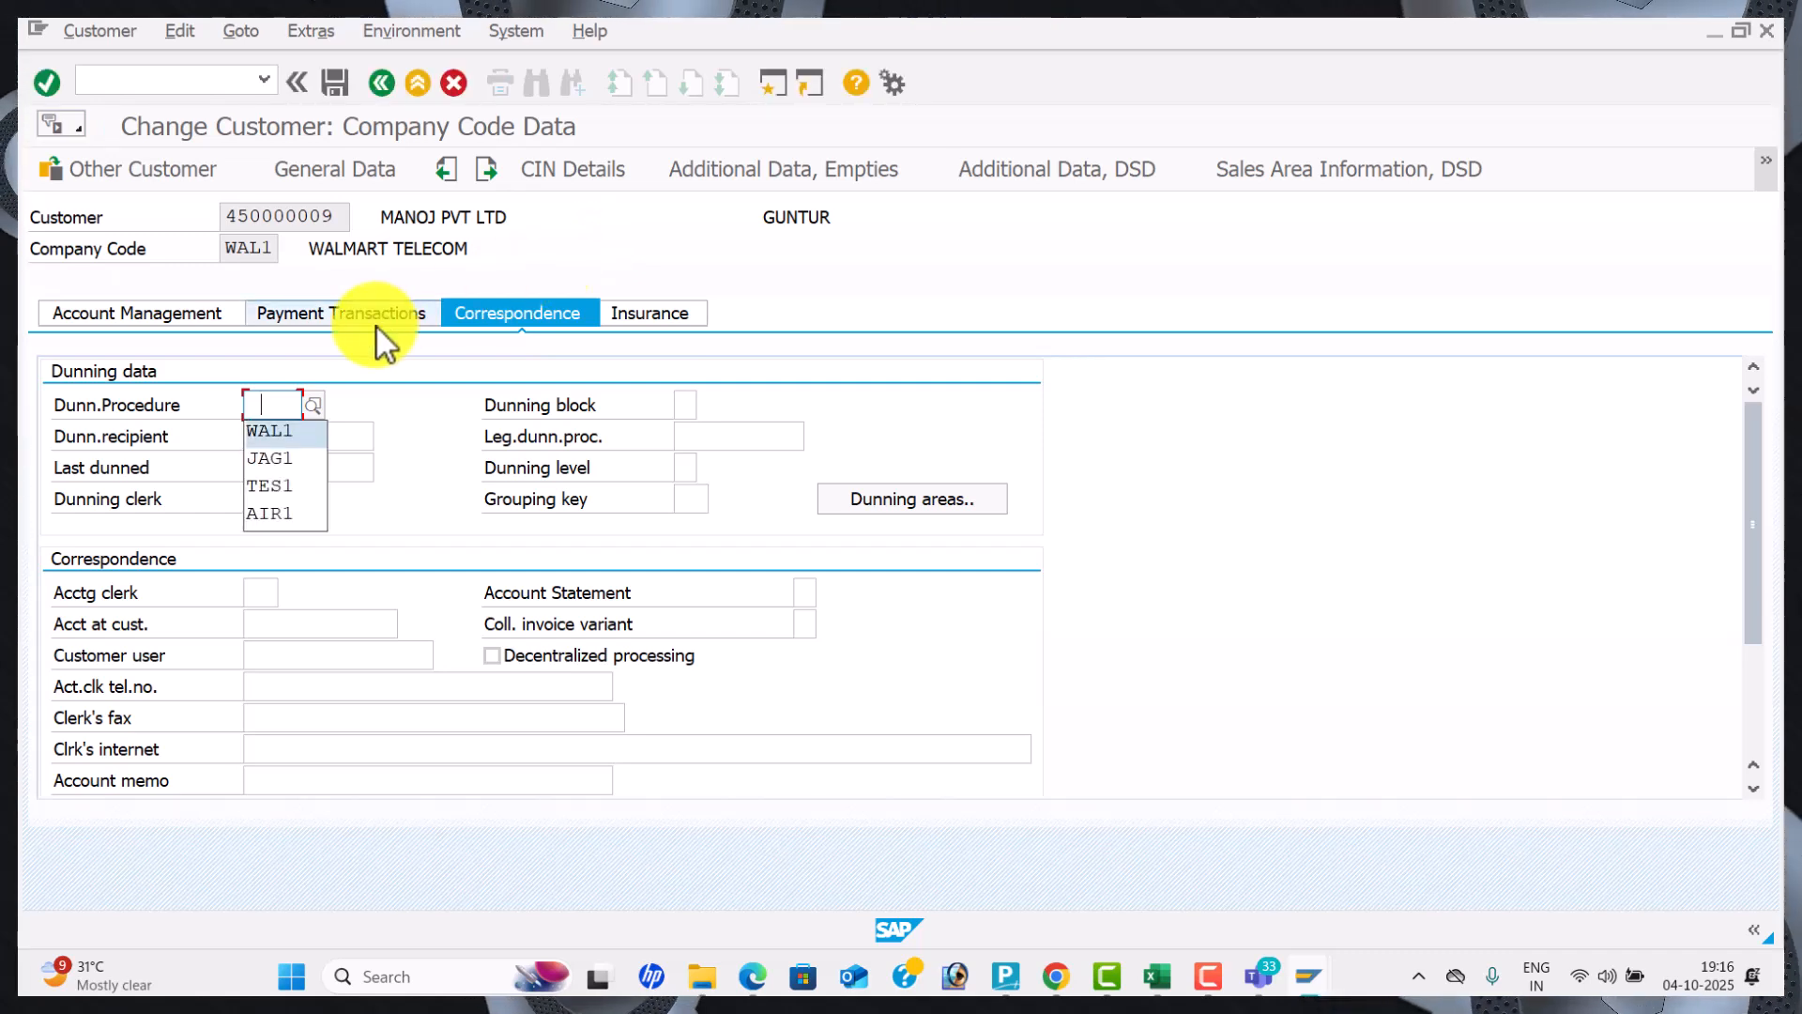
key("Tab")
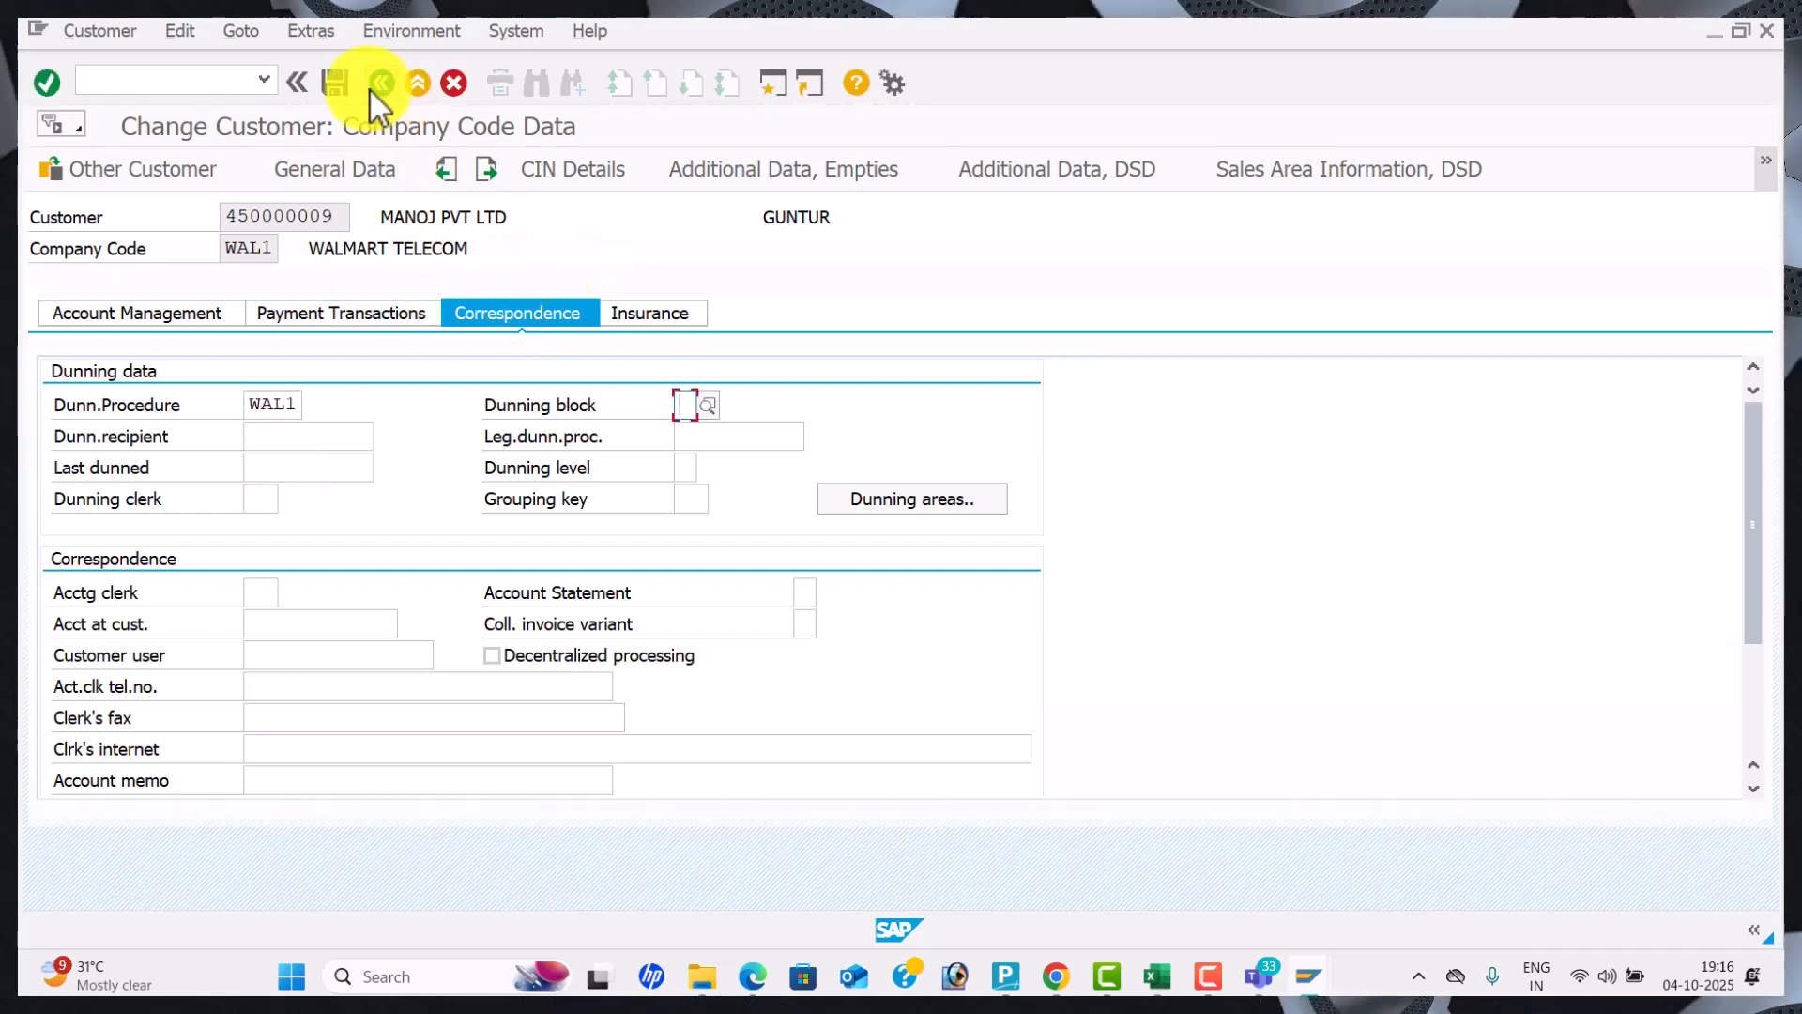
left_click(336, 82)
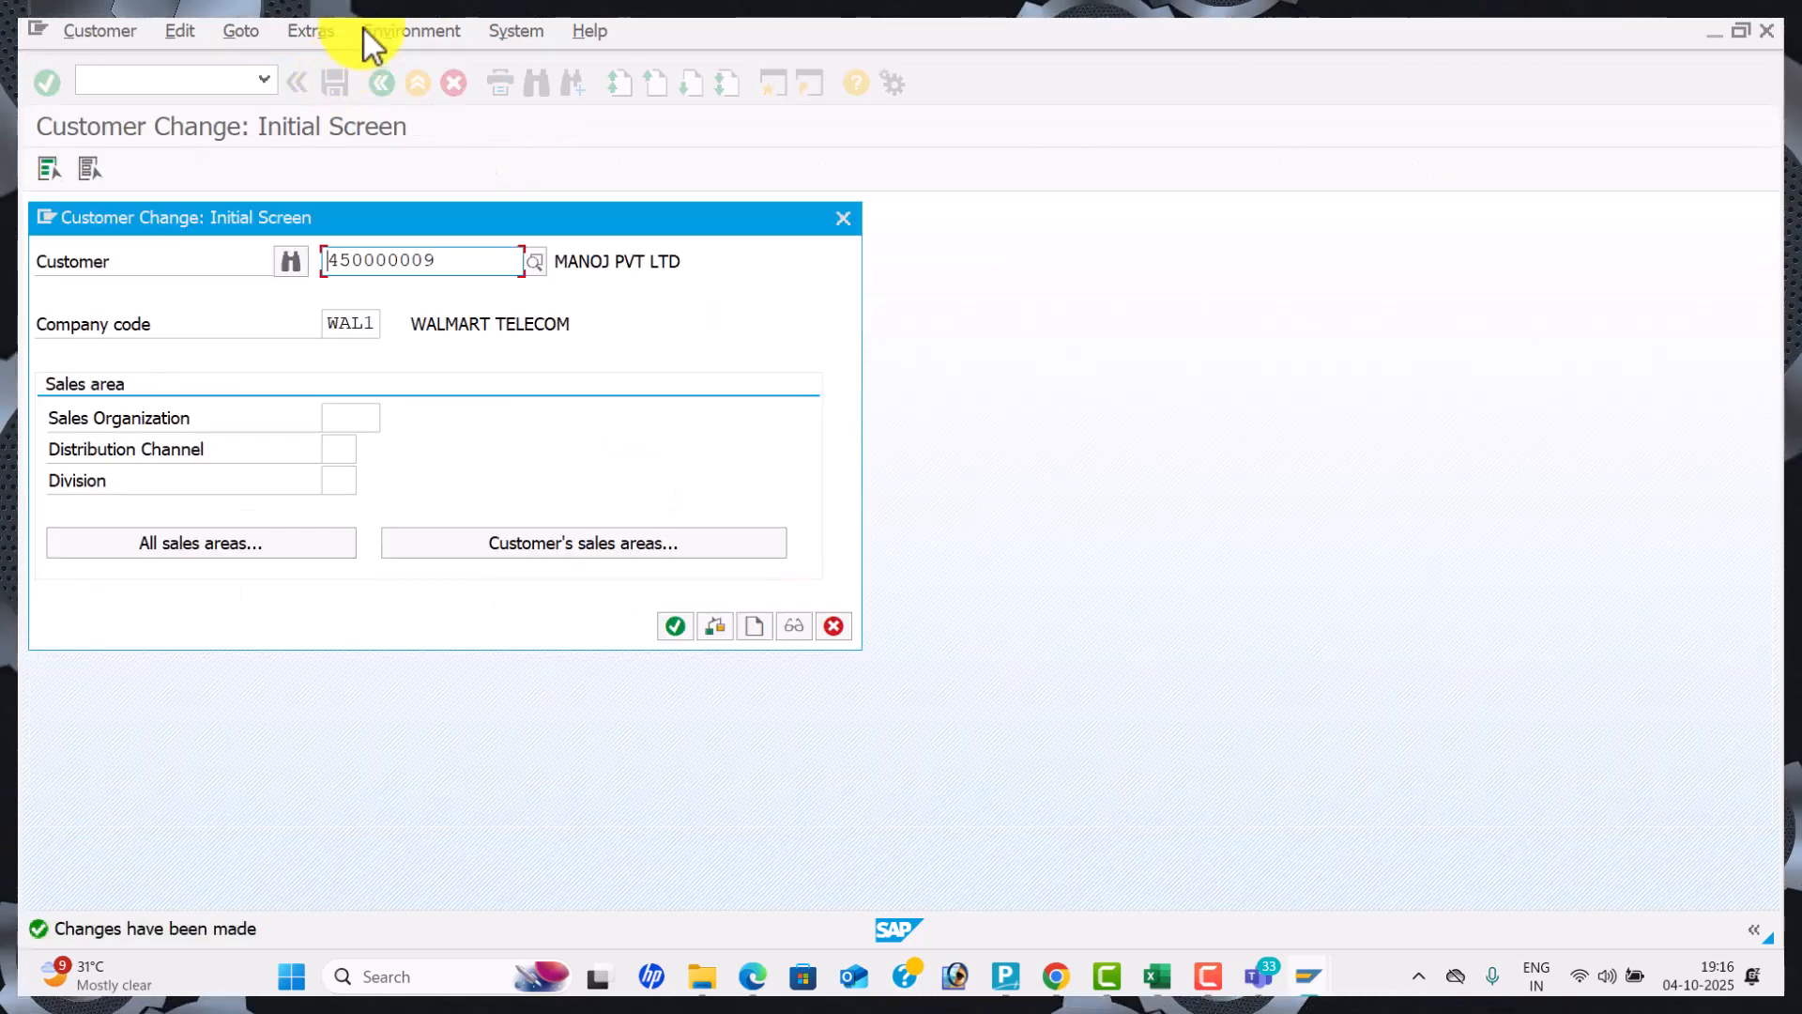
Look up the customer invoice posting transaction code in the DUNNING CONCEPT sheet in Excel and start transaction FB70 in SAP.
key("alt+Tab")
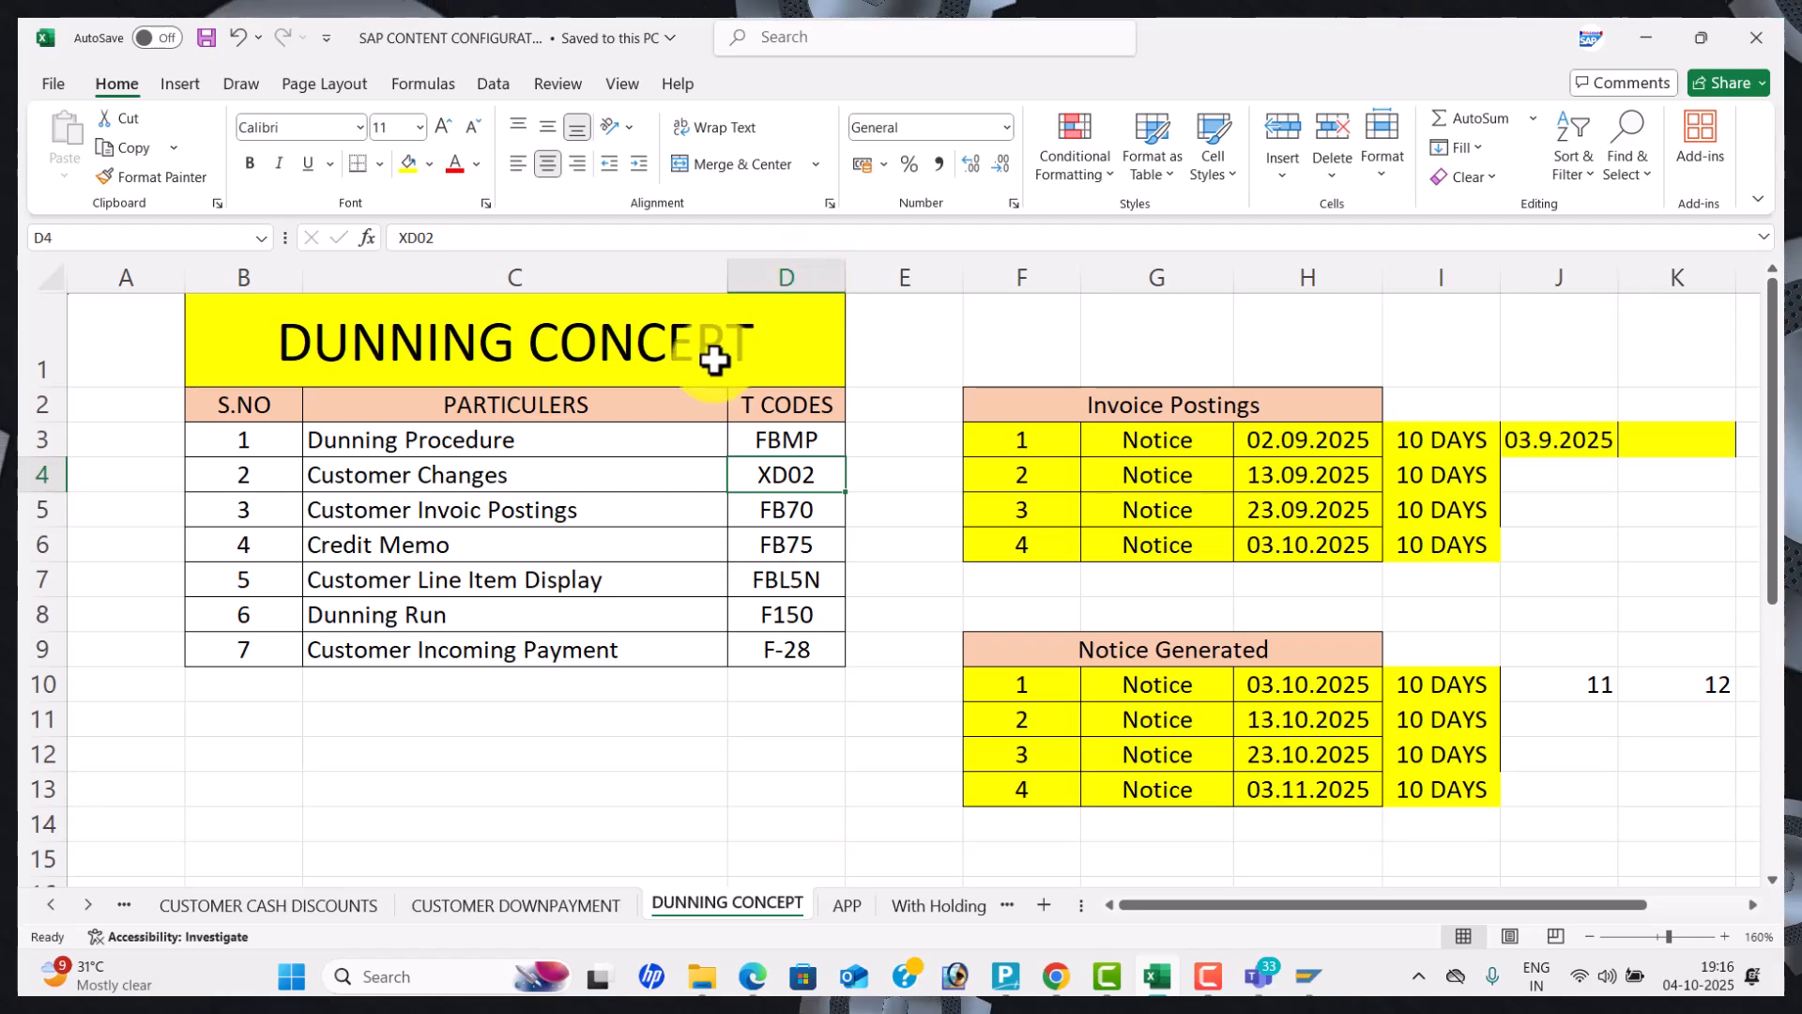
left_click(793, 514)
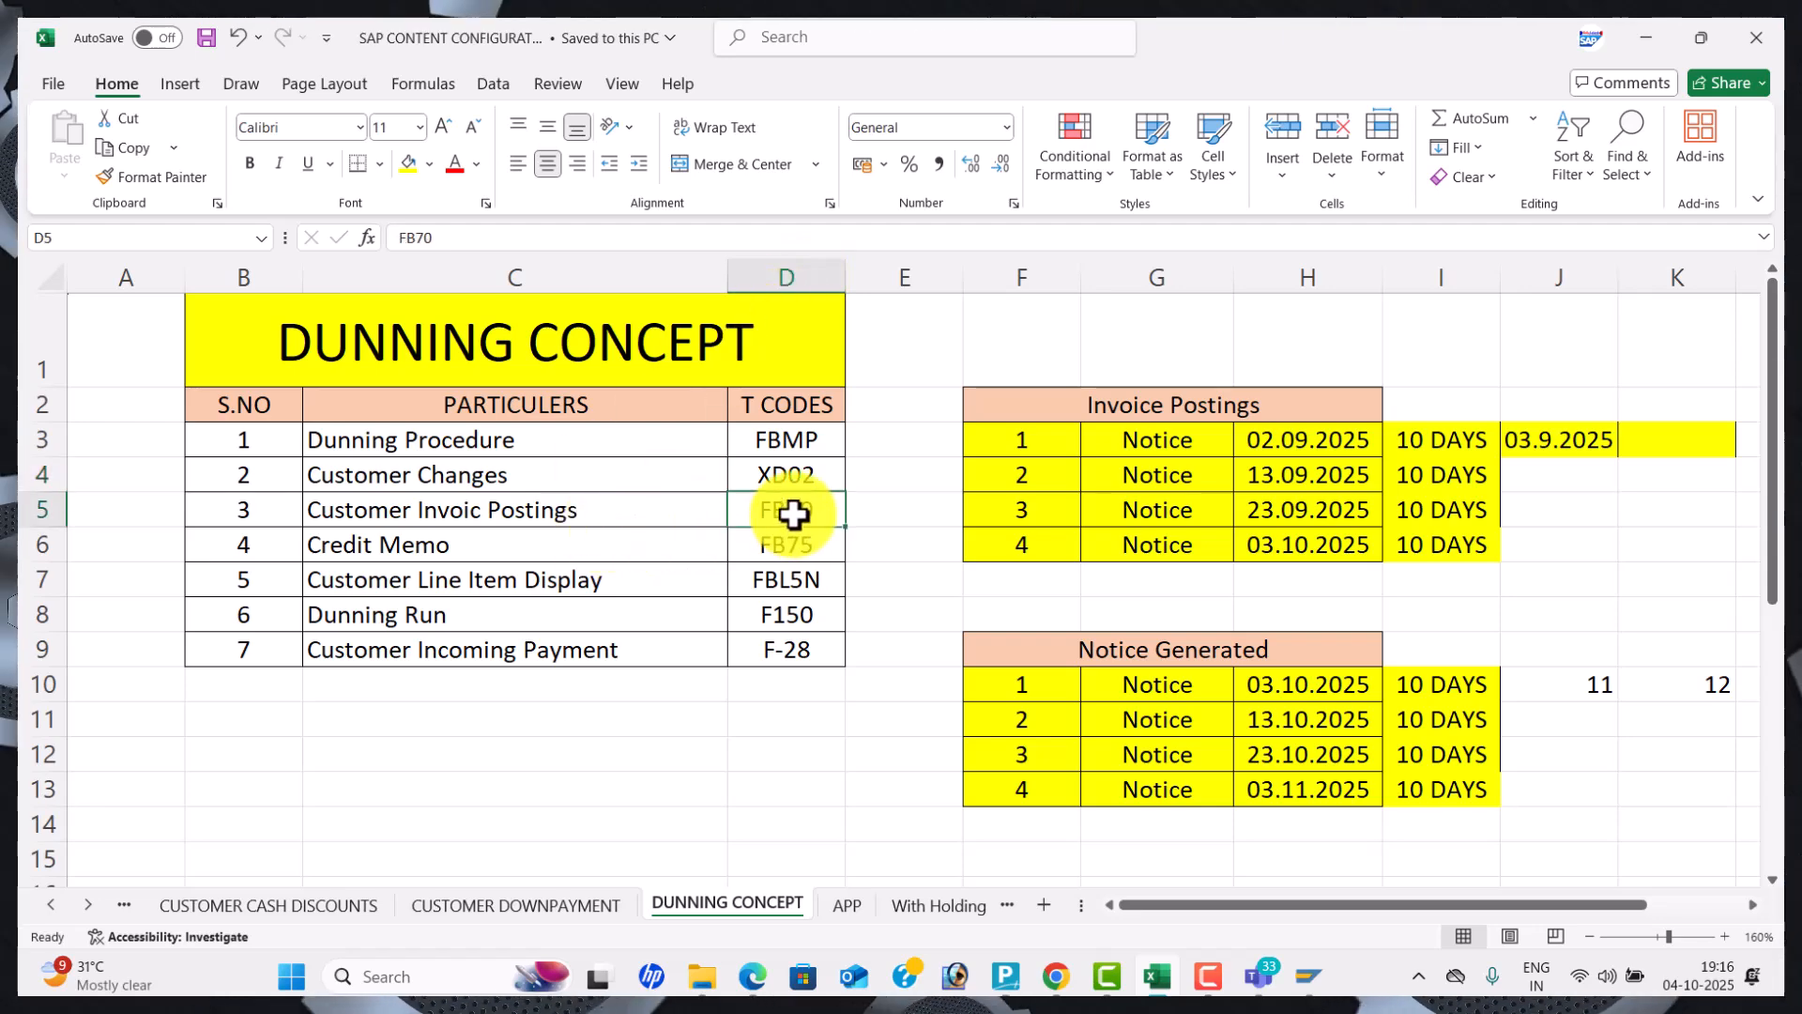
key("alt+Tab")
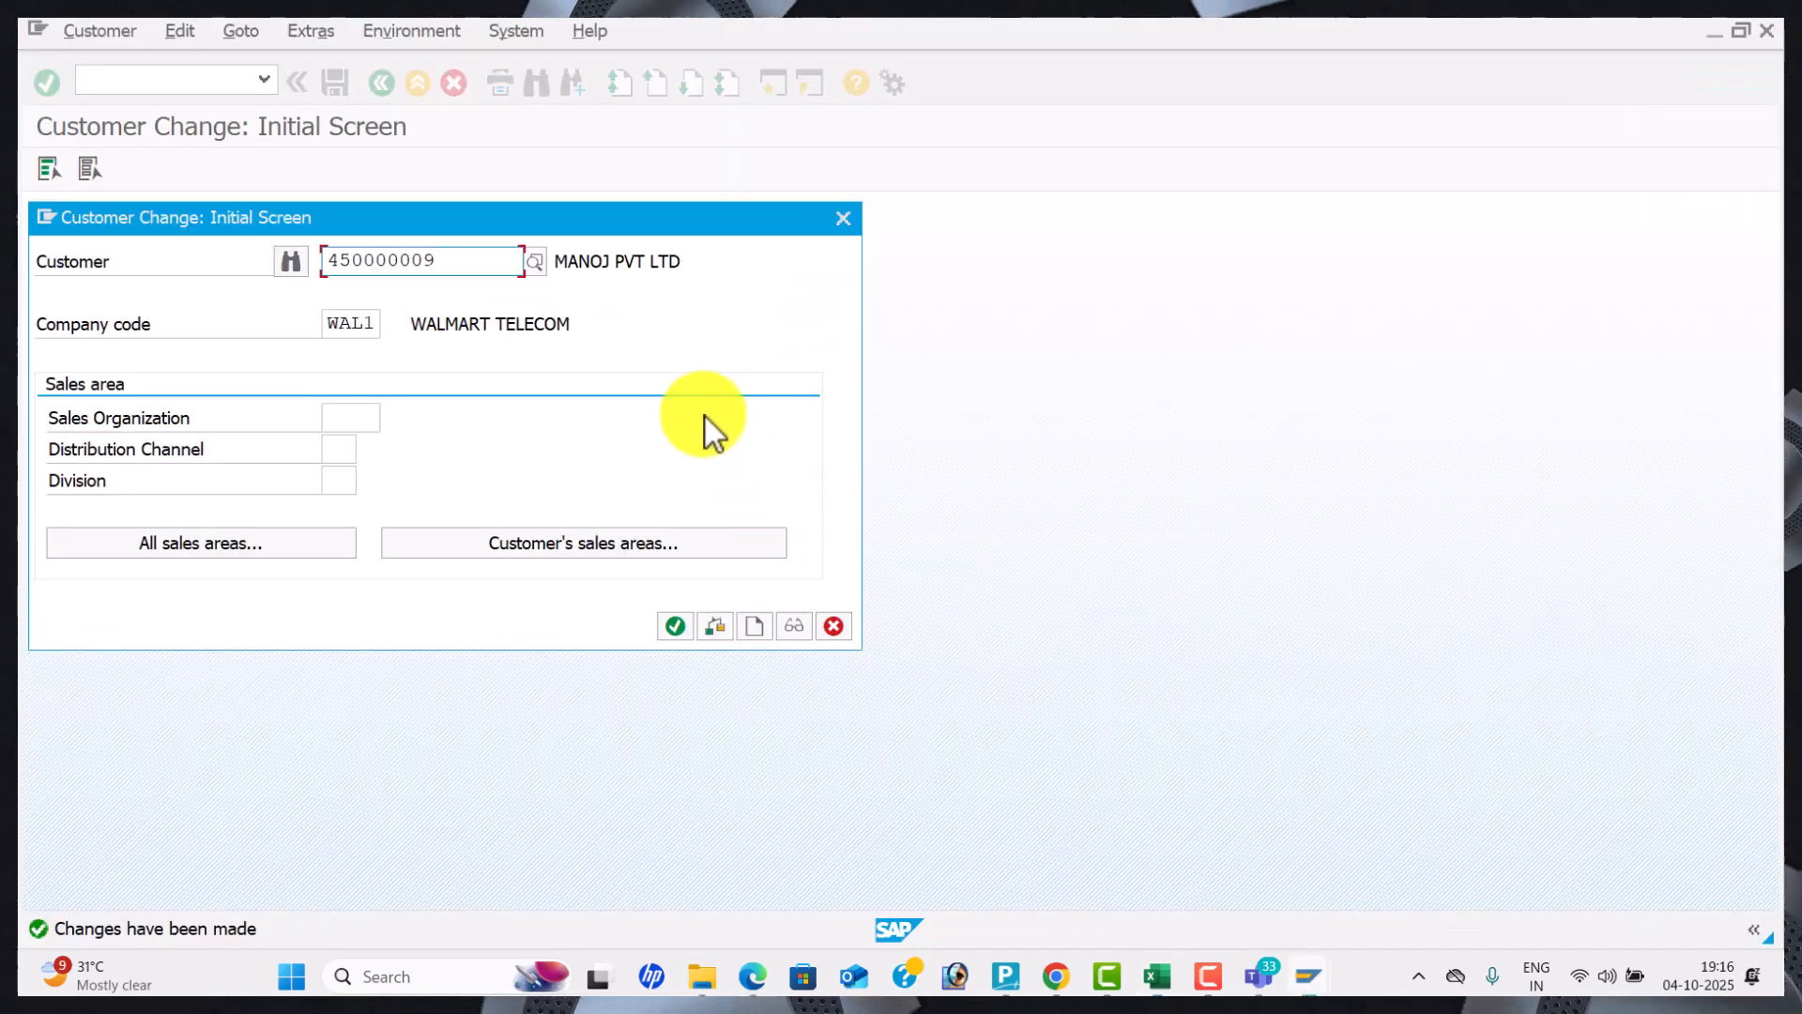
left_click(842, 222)
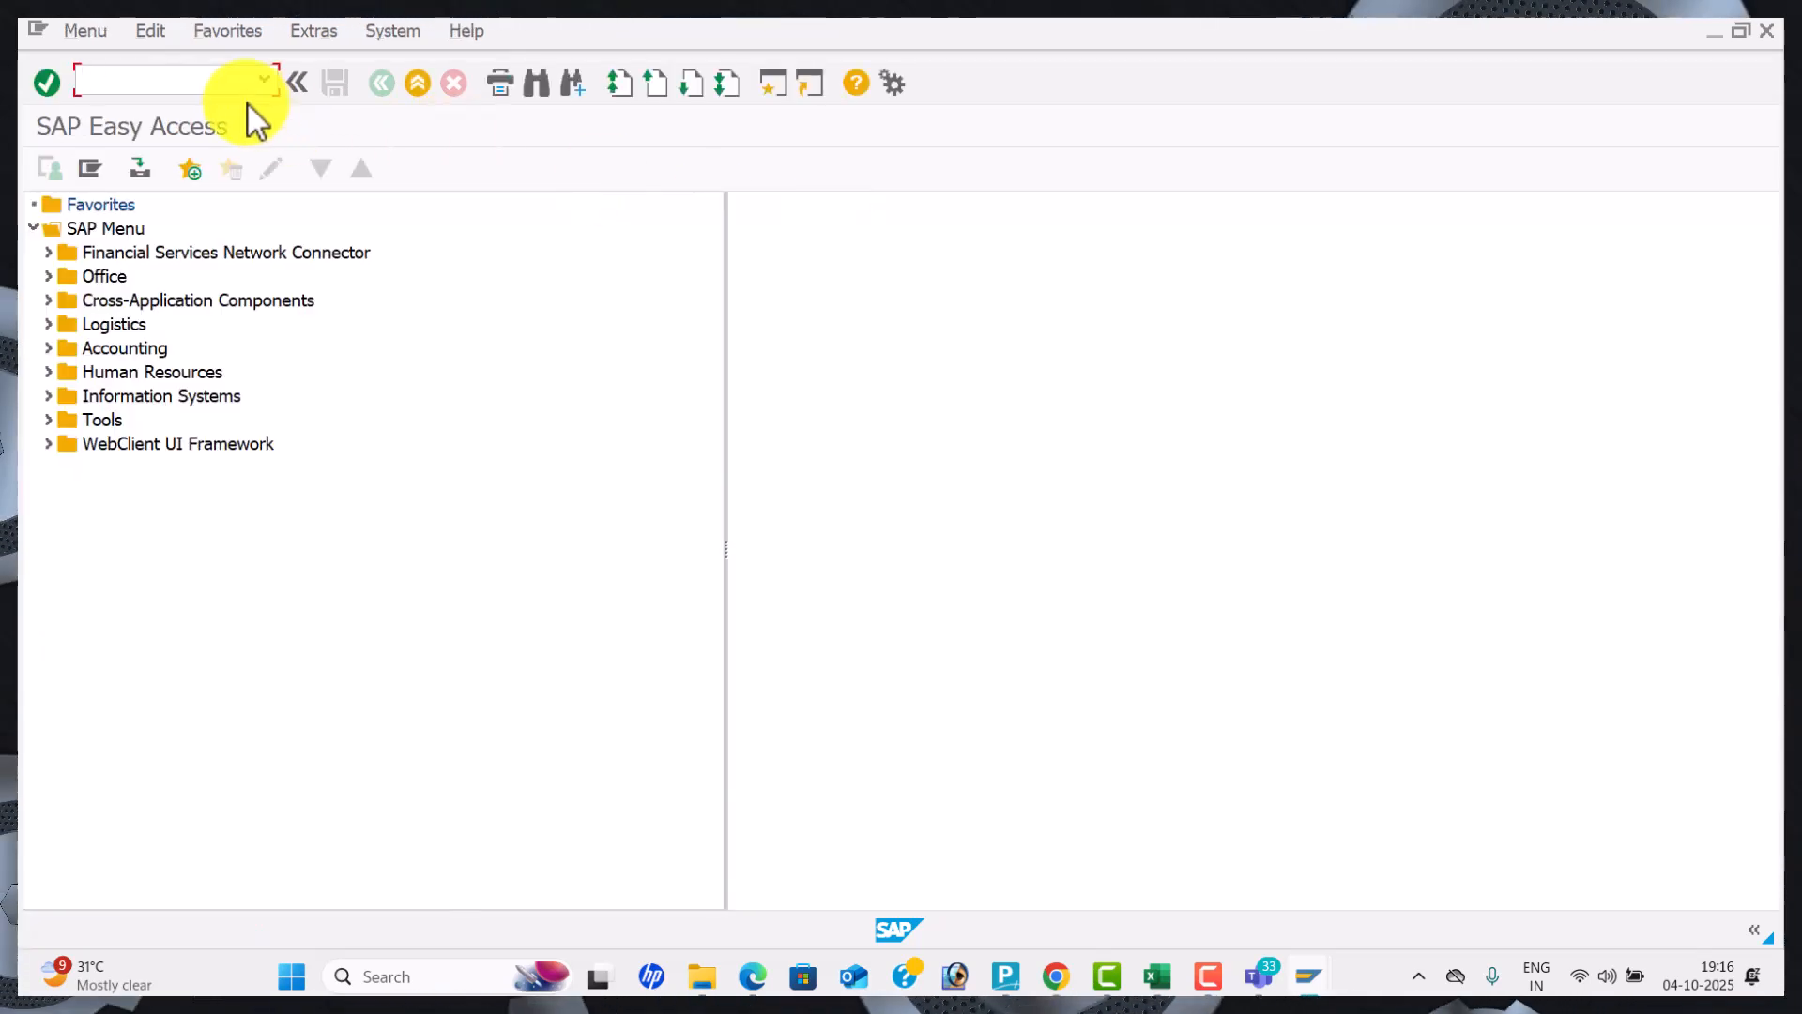
type("FB70")
key("Return")
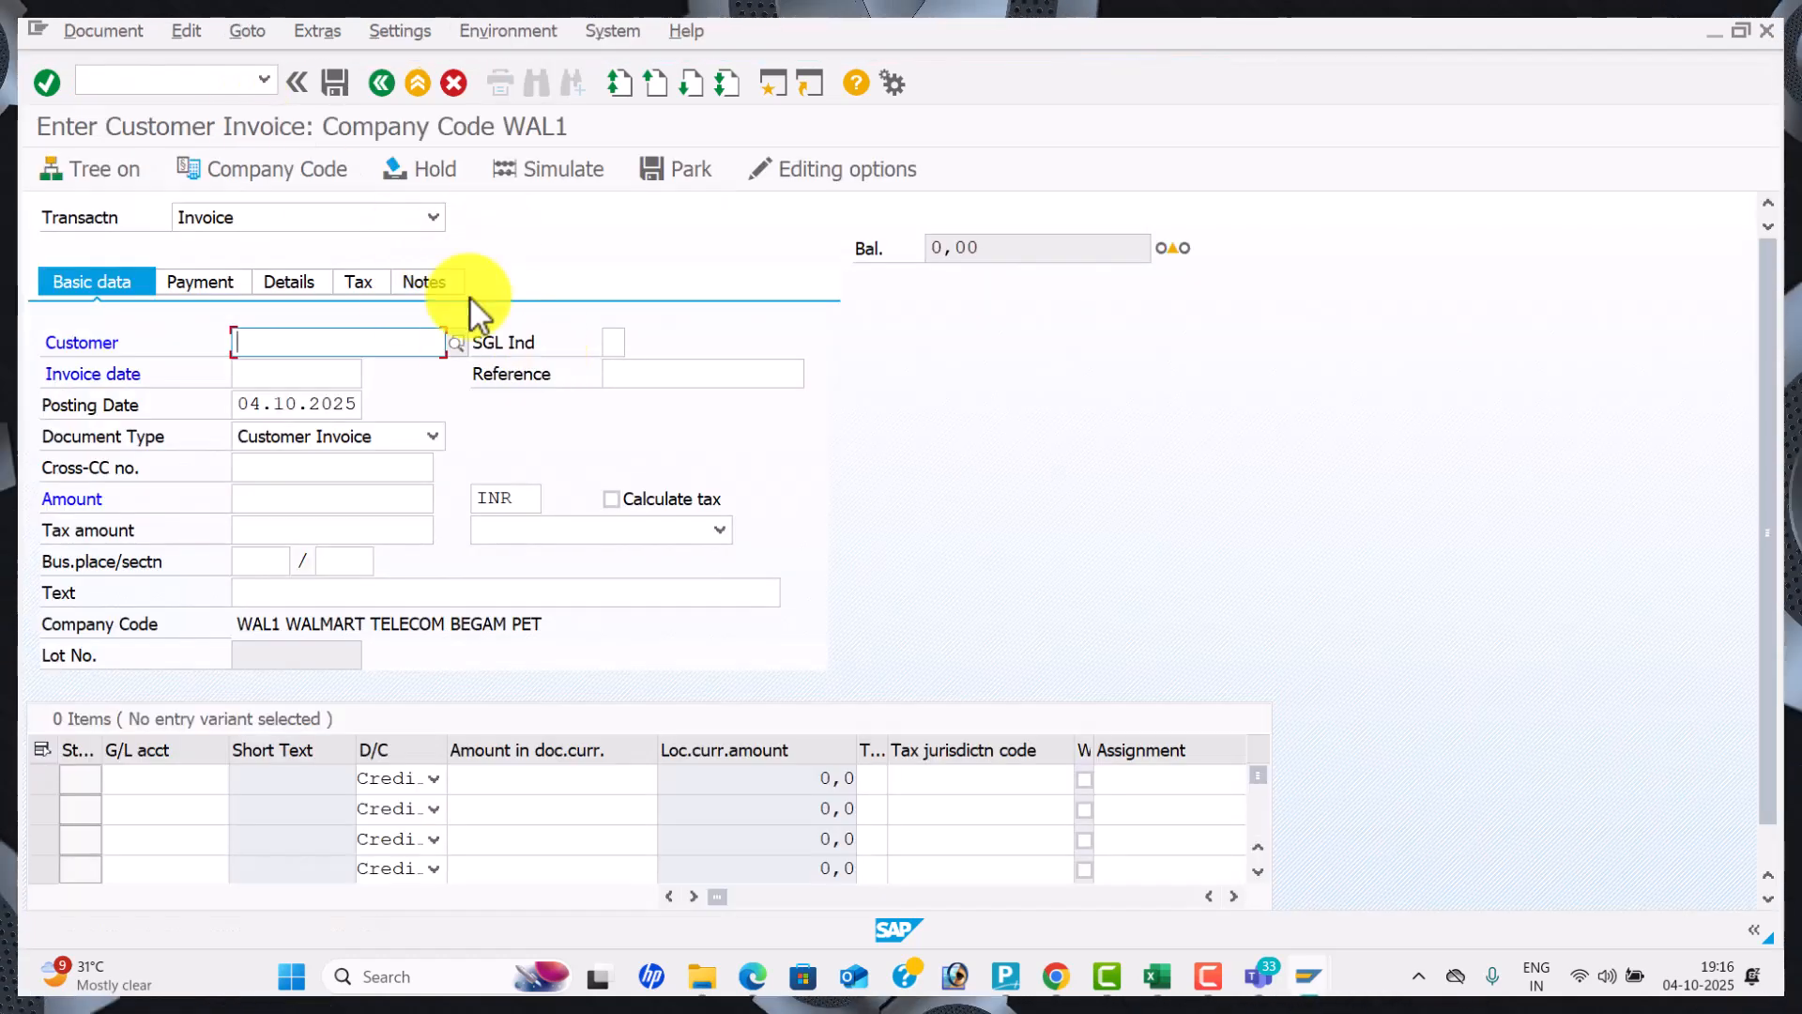
Select DEERAJ ENTERPRSES as the invoice customer from the customer search, leaving the invoice date empty.
left_click(456, 342)
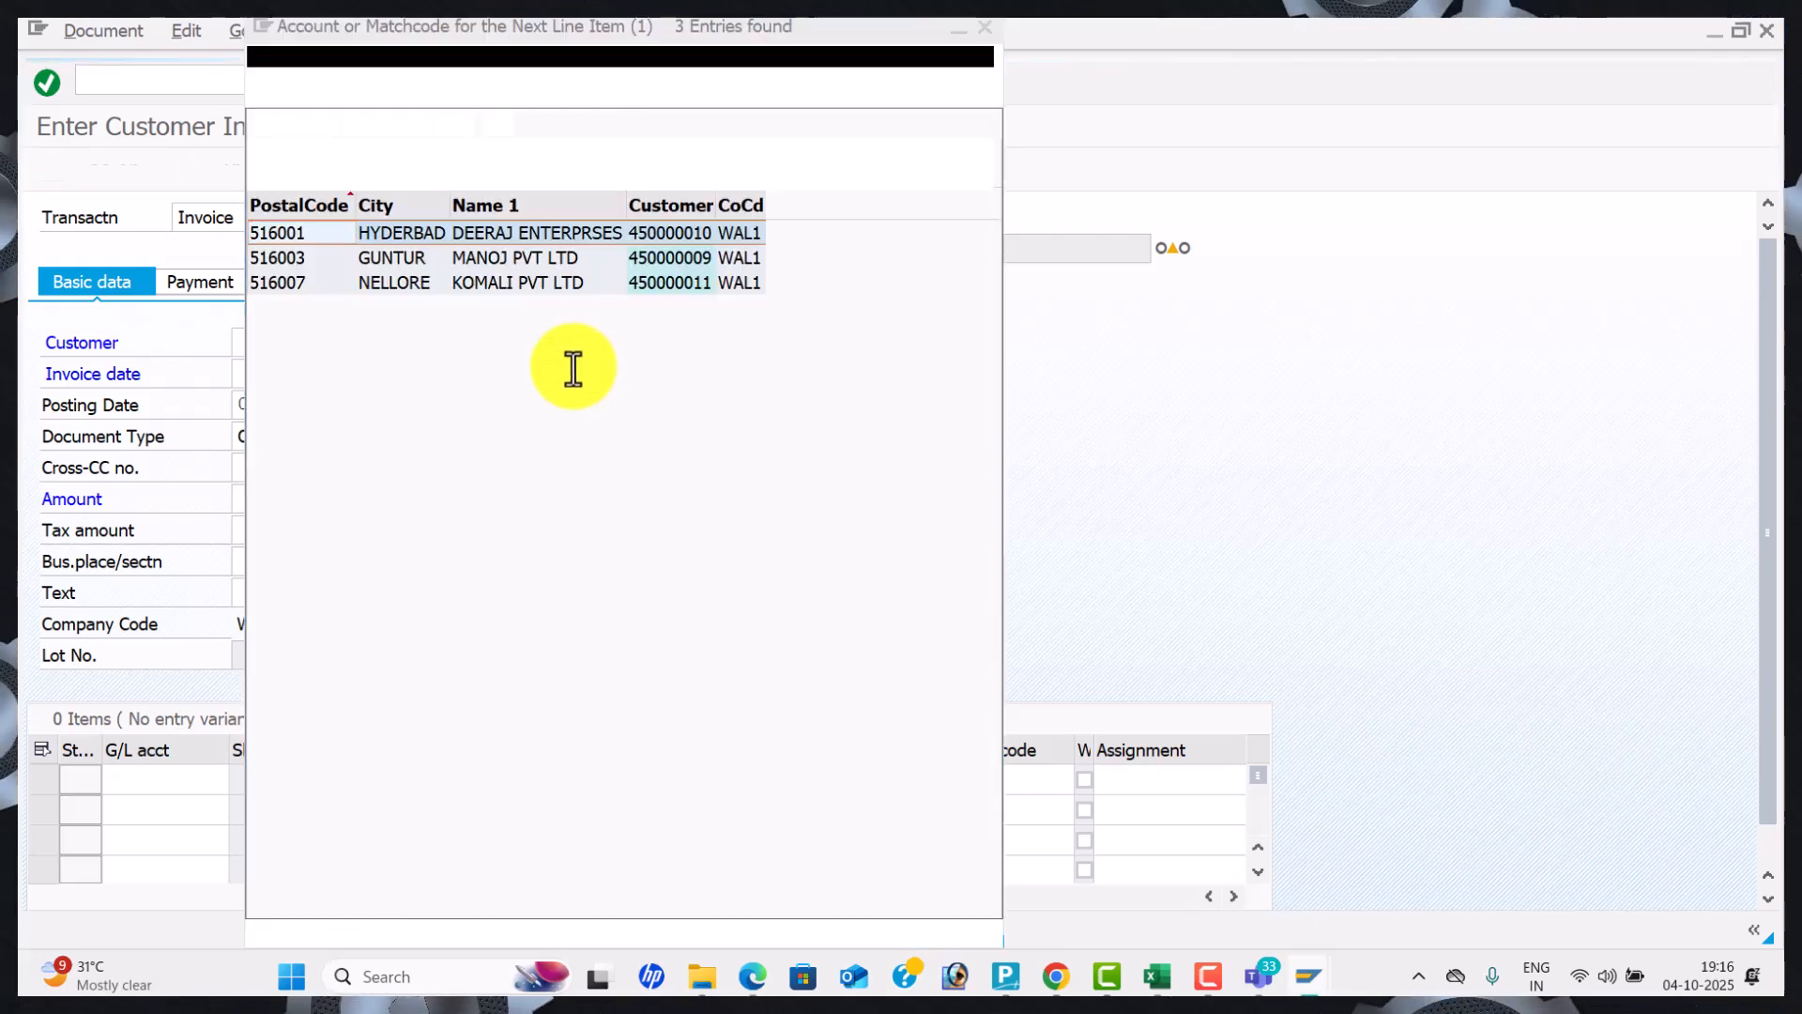
double_click(550, 237)
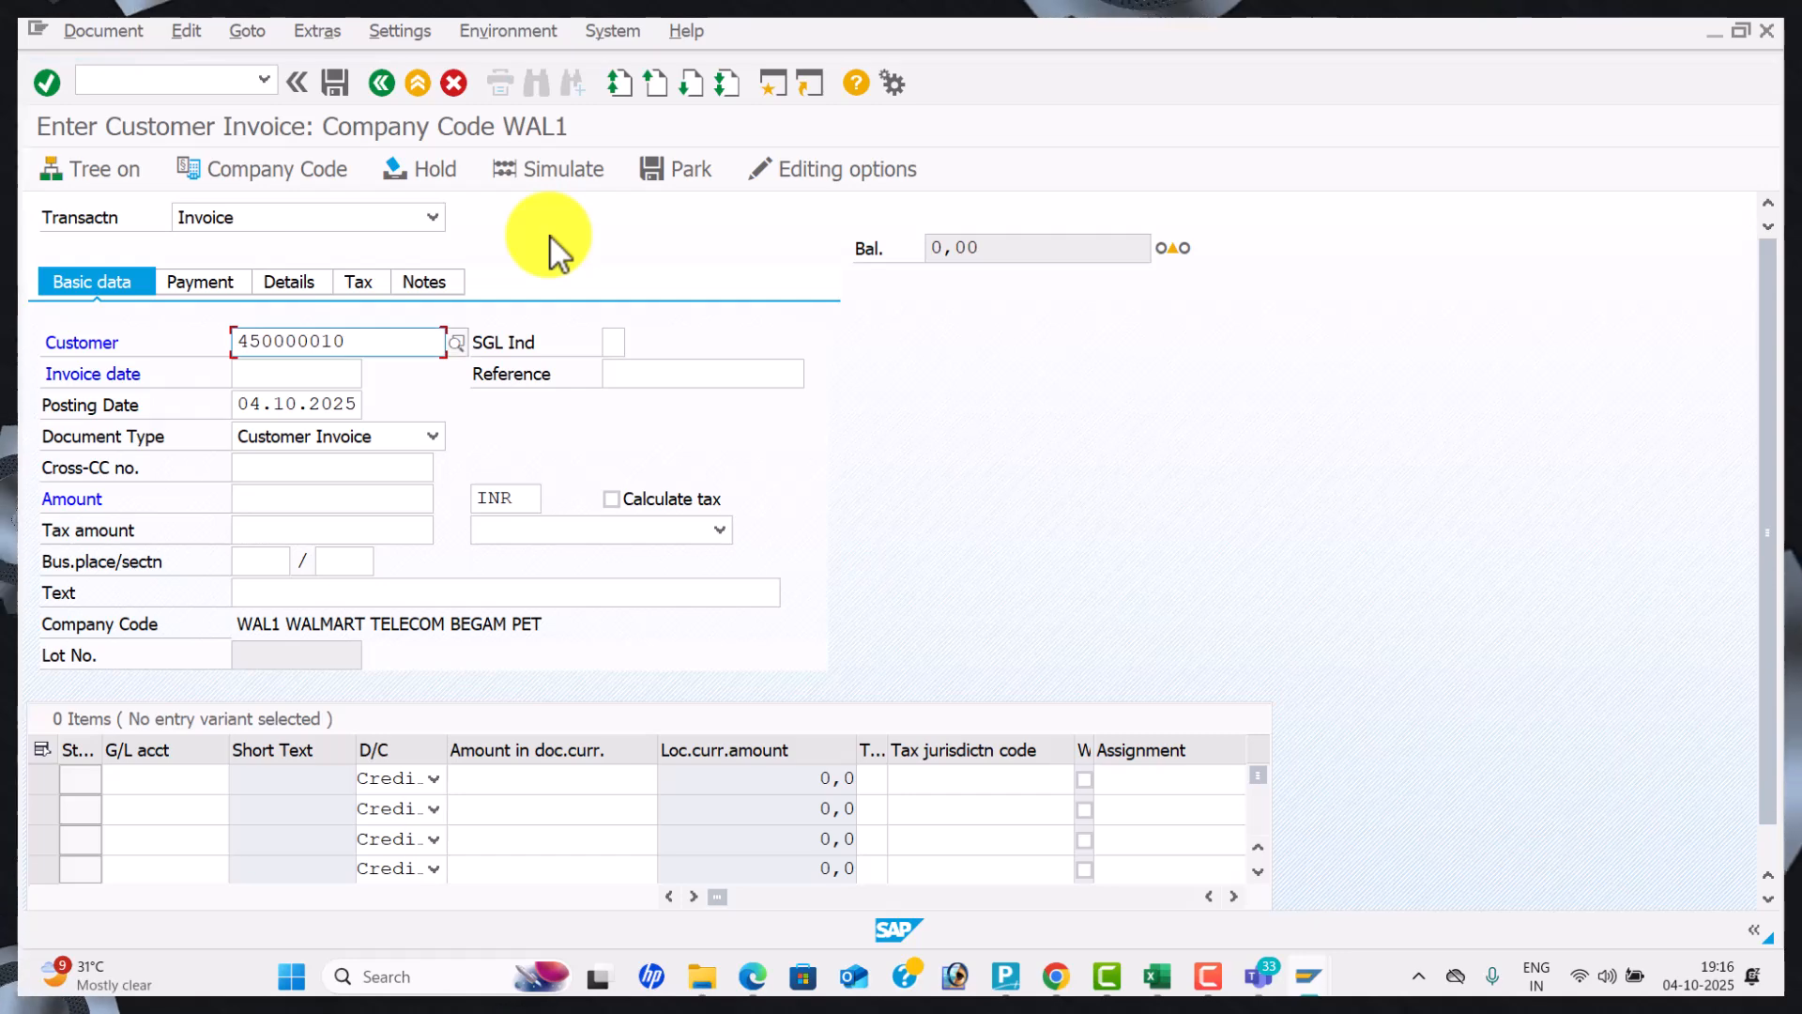
type("04")
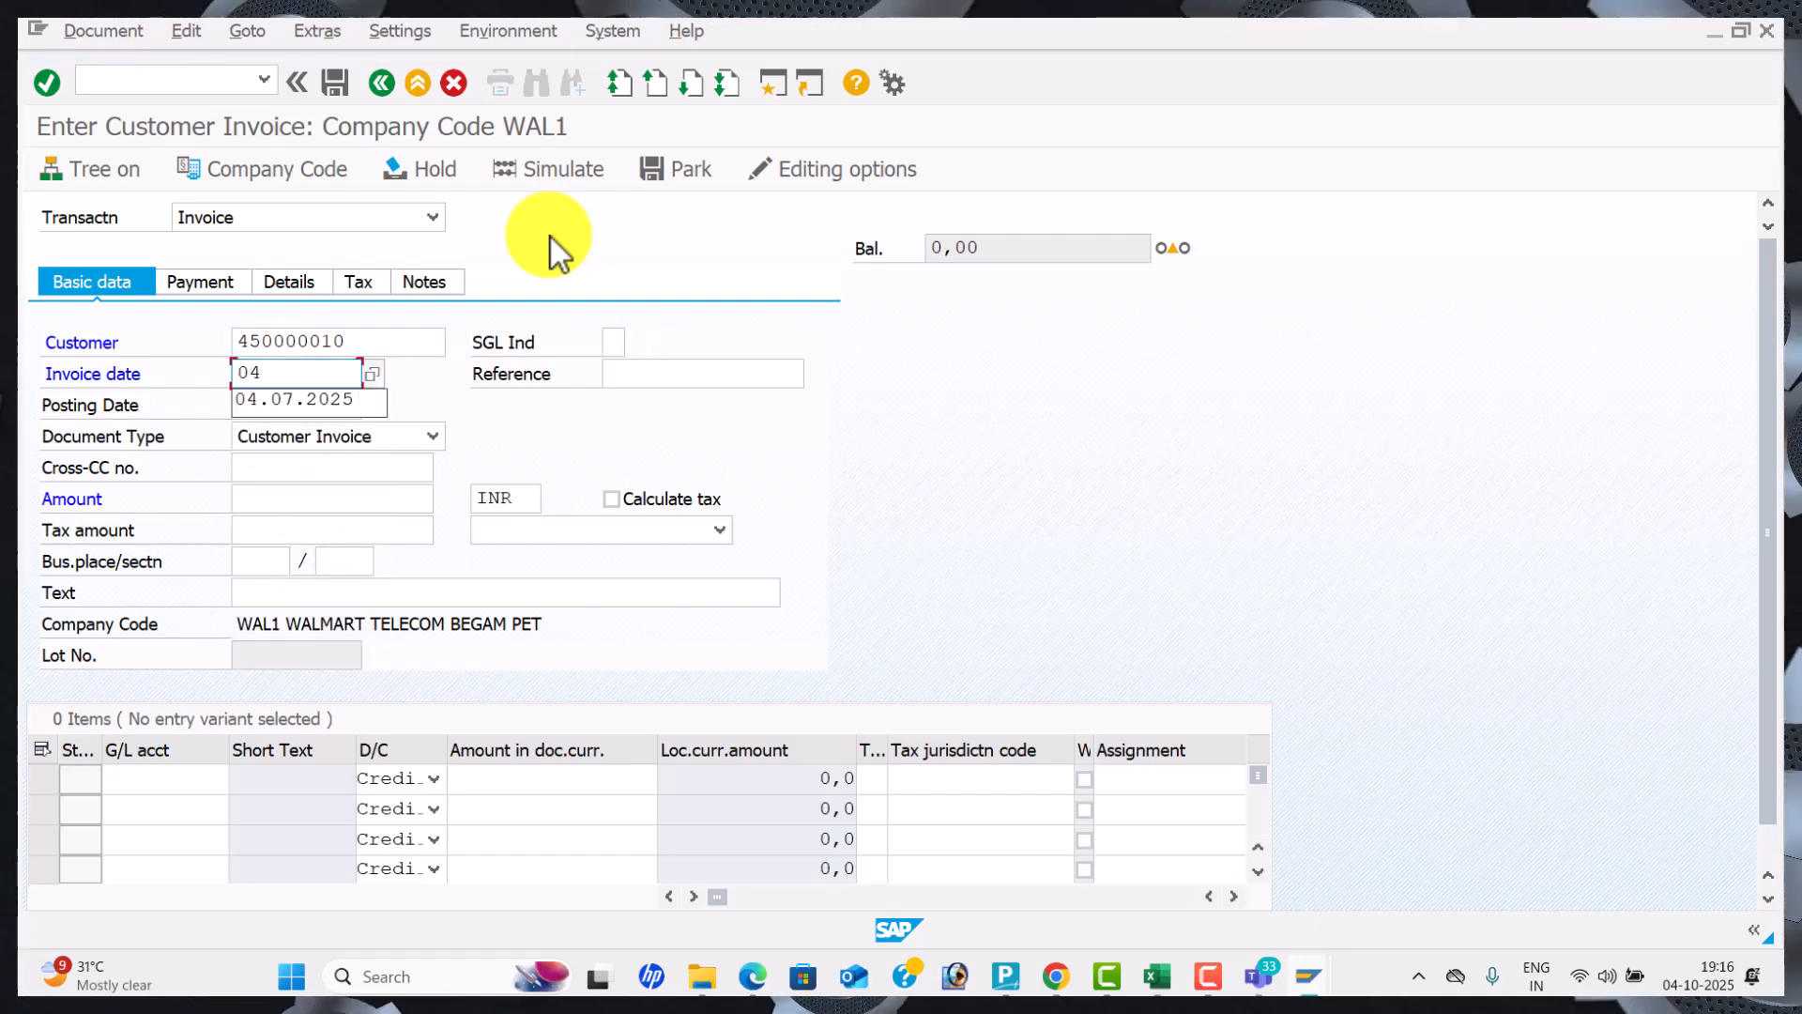
key("BackSpace")
key("BackSpace")
Look up the first invoice posting date in the Excel sheet, then set invoice and posting date to 02.09.2025 and reference DU01 in SAP.
key("alt+Tab")
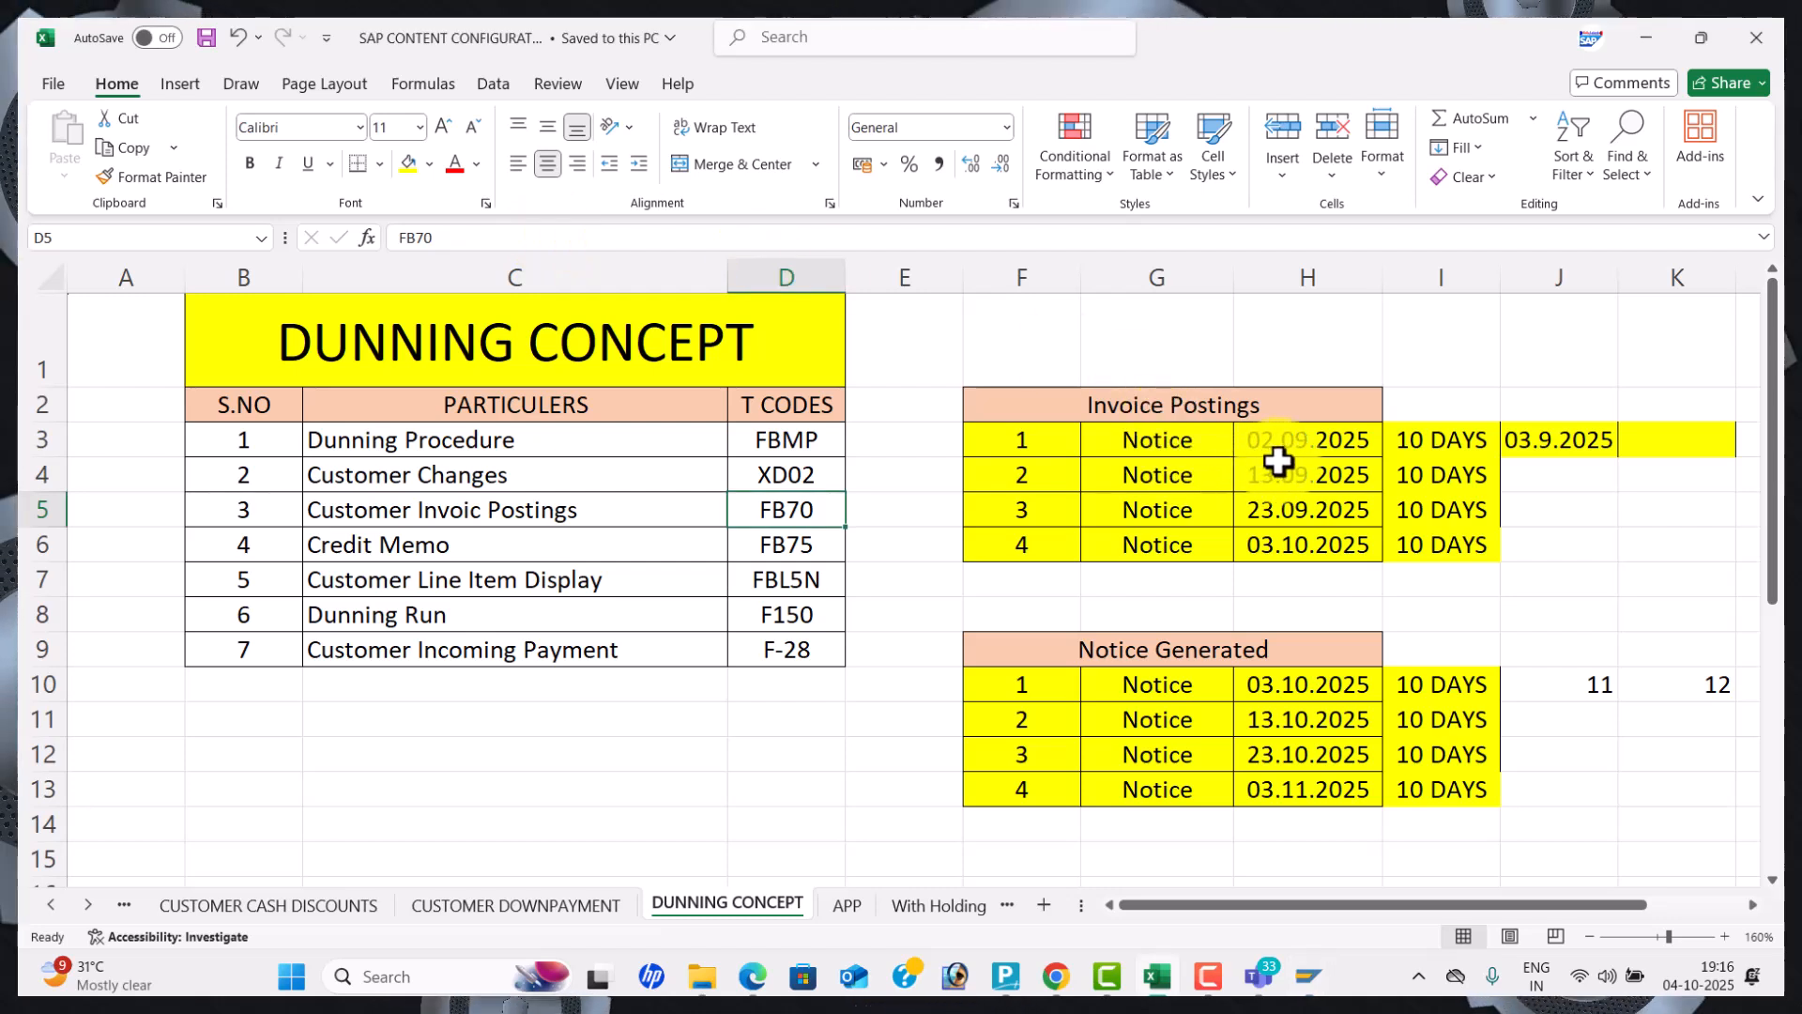
left_click(1292, 450)
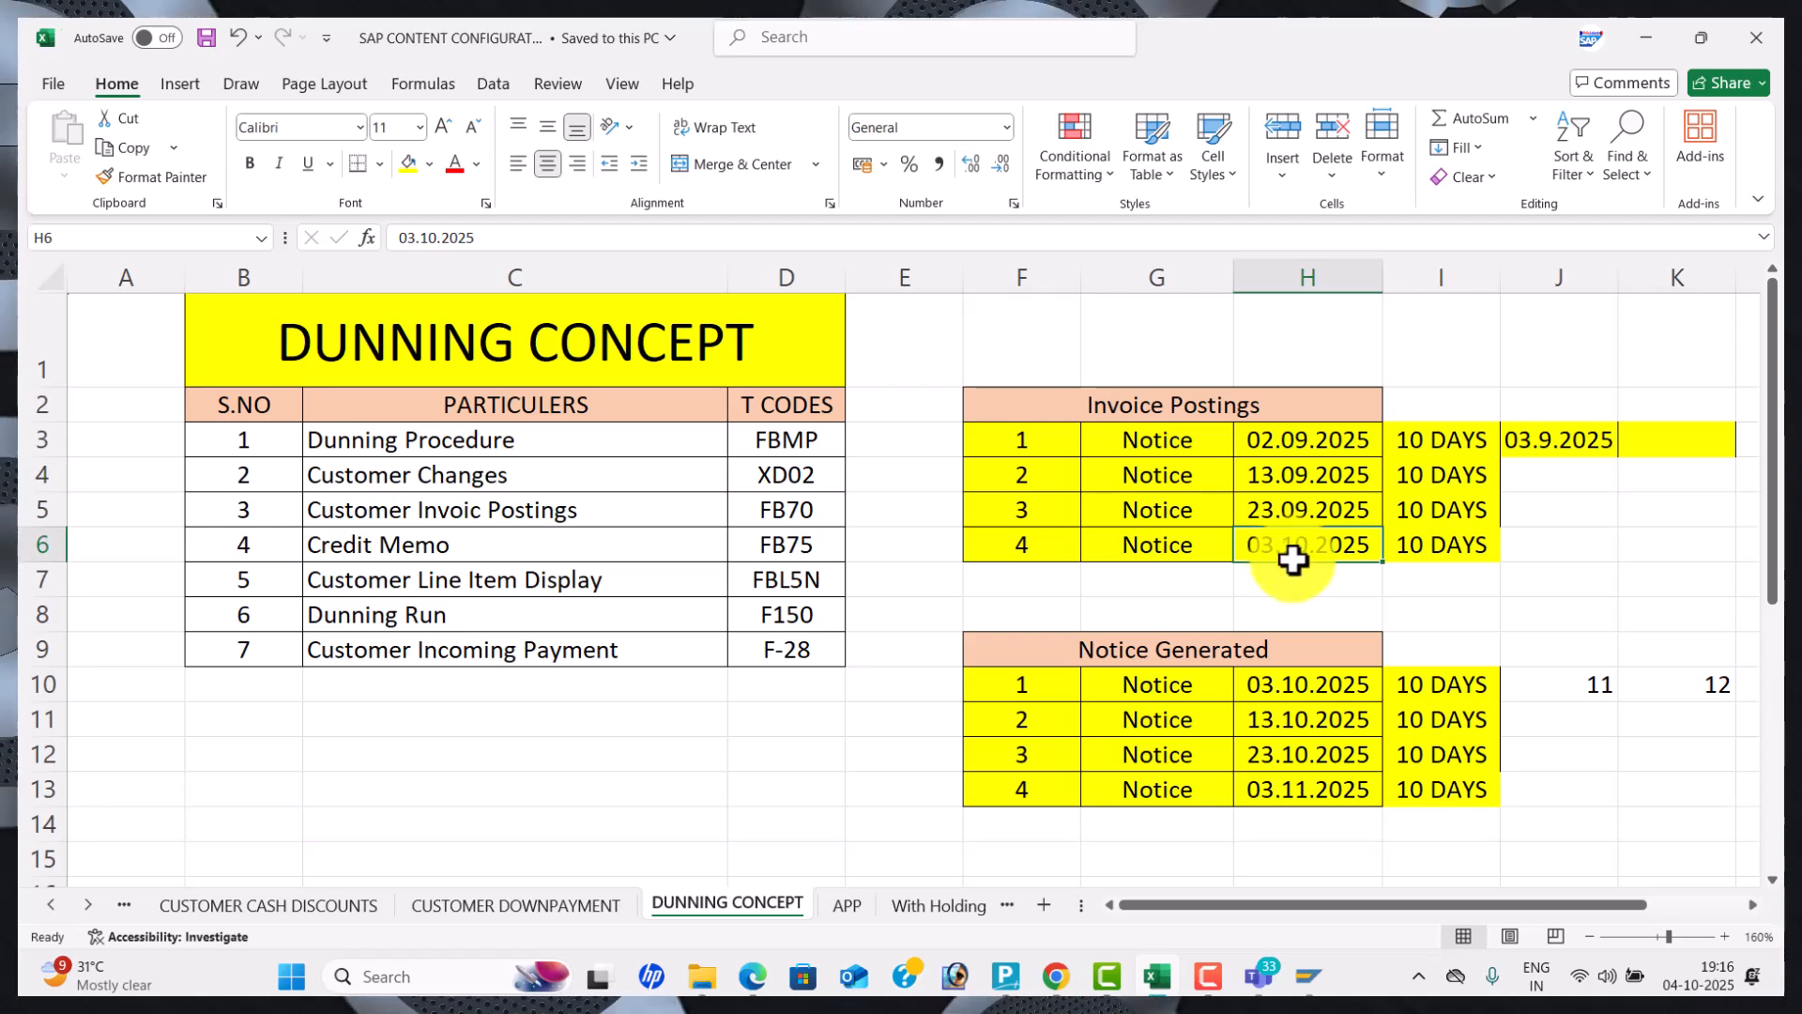
key("alt+Tab")
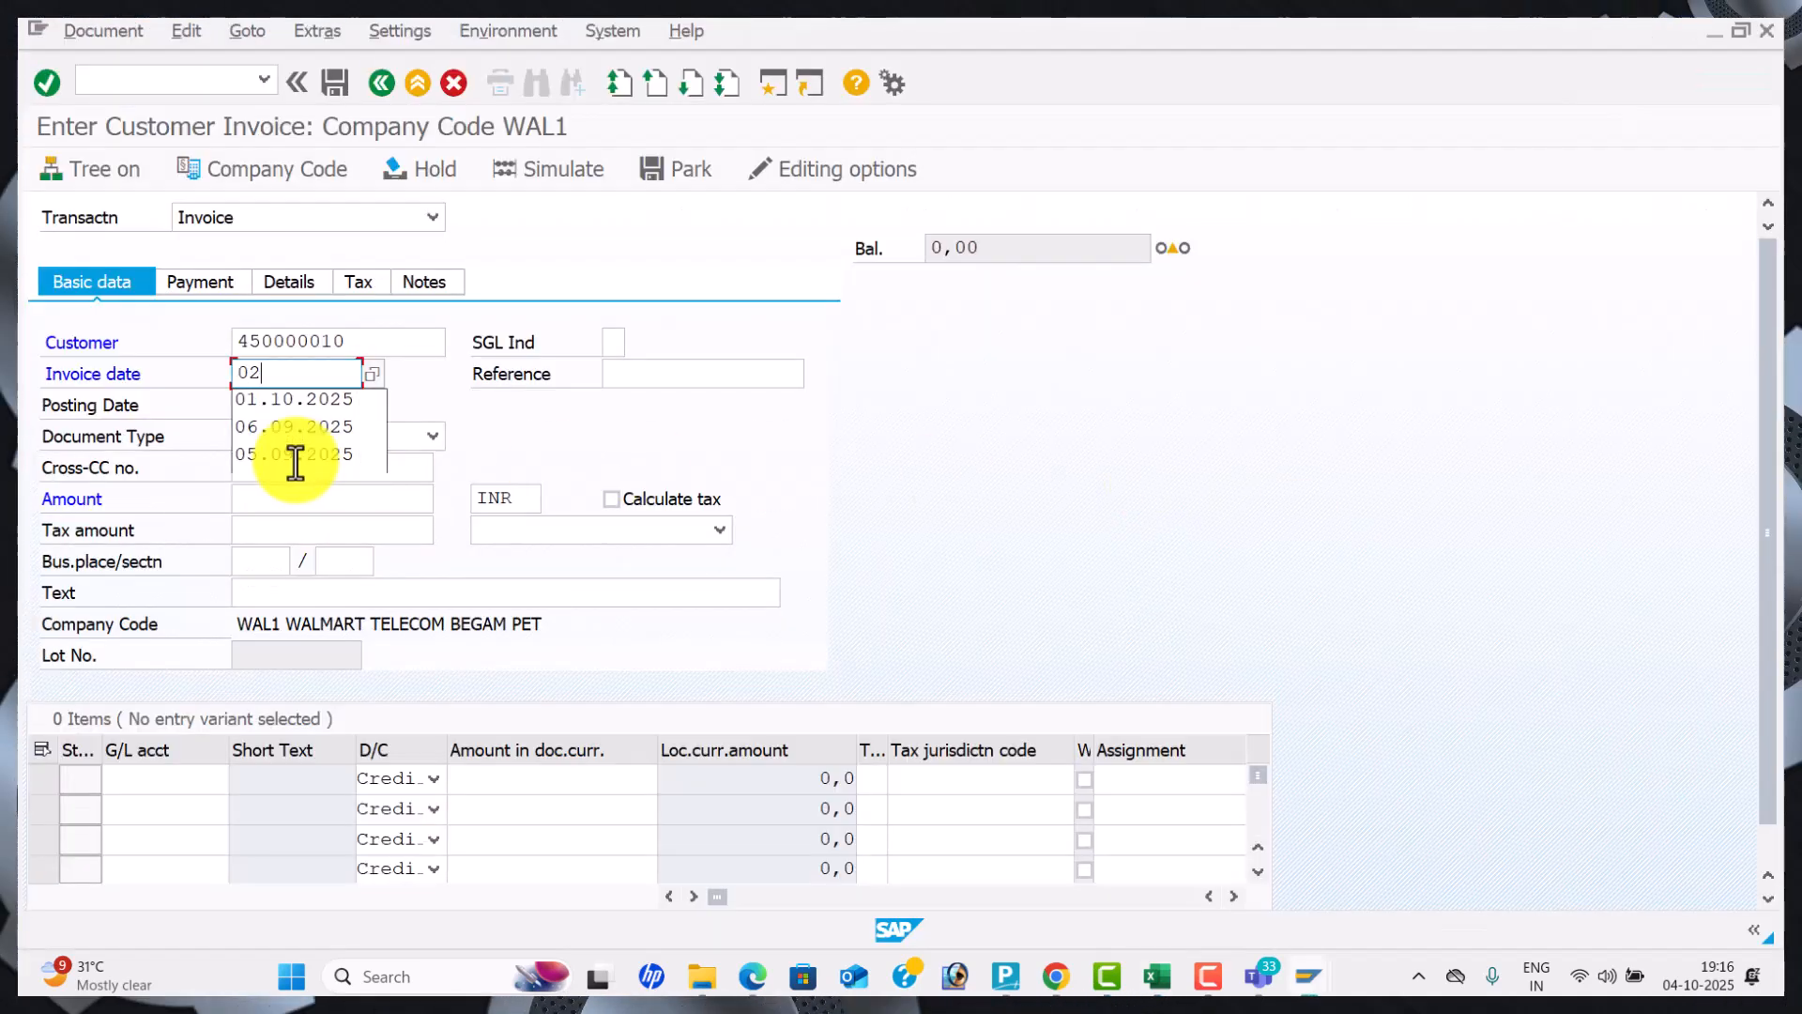
type(".09.2025")
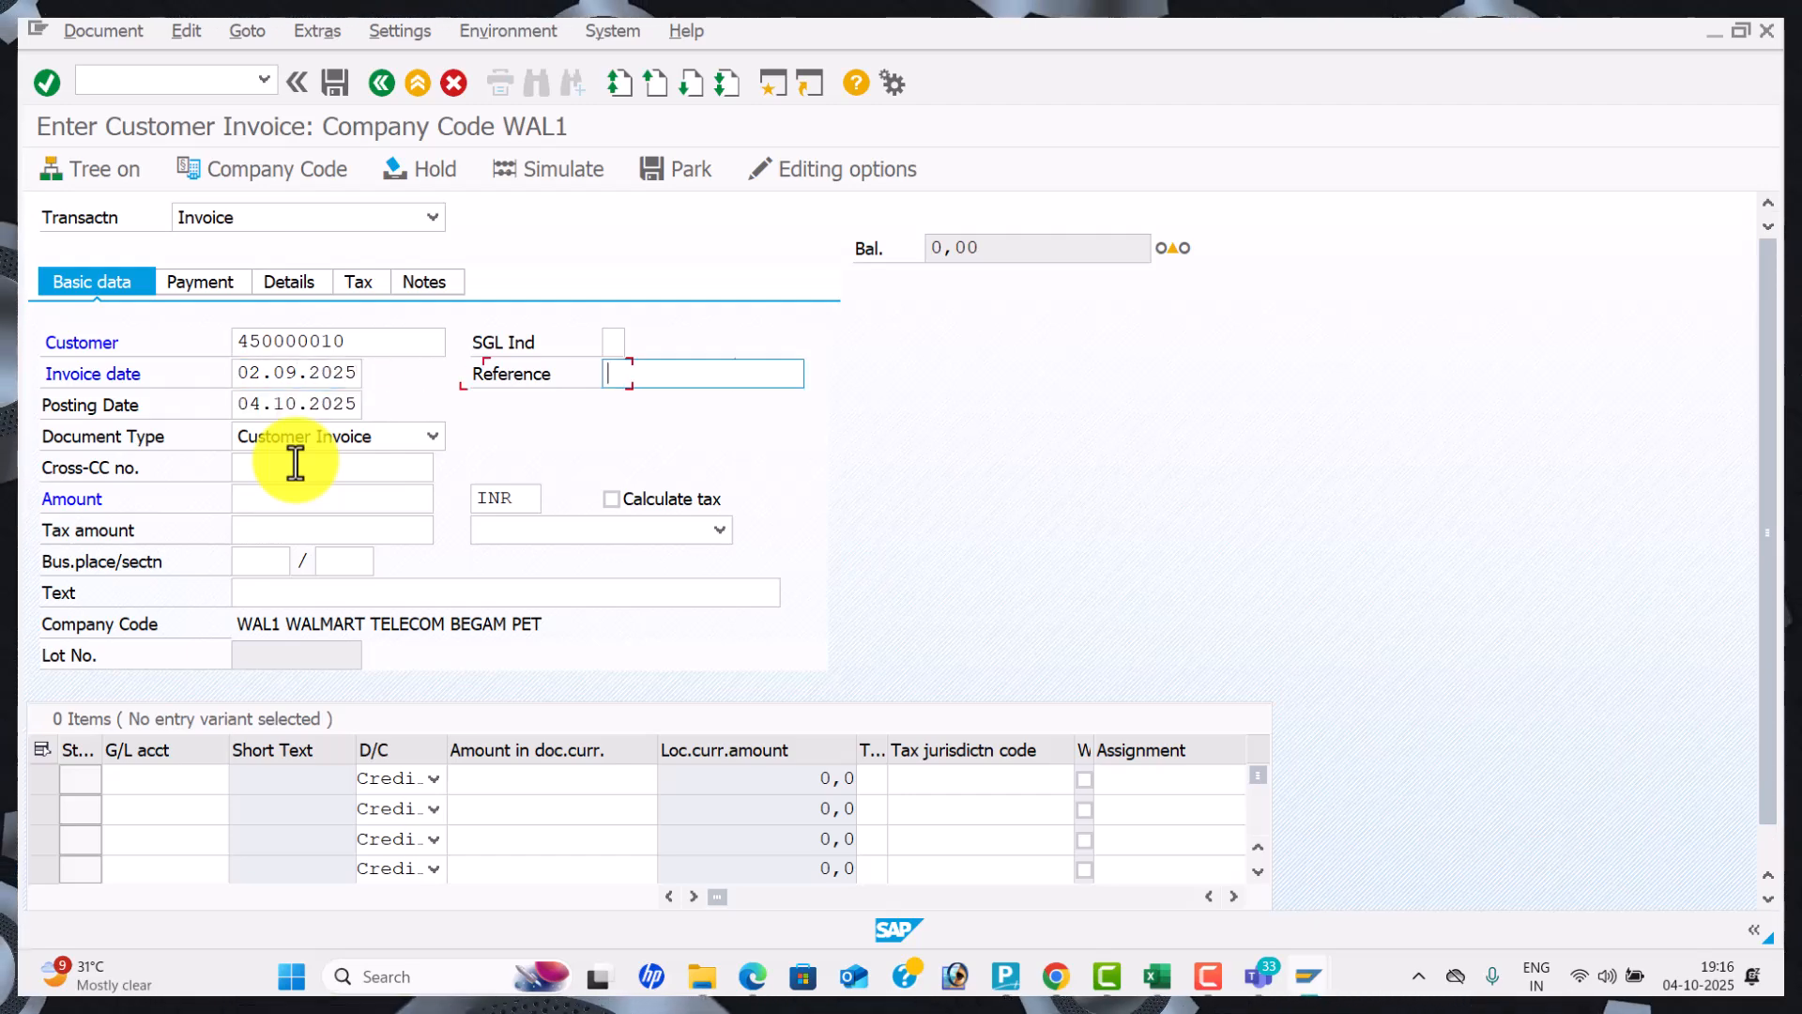
type(" D")
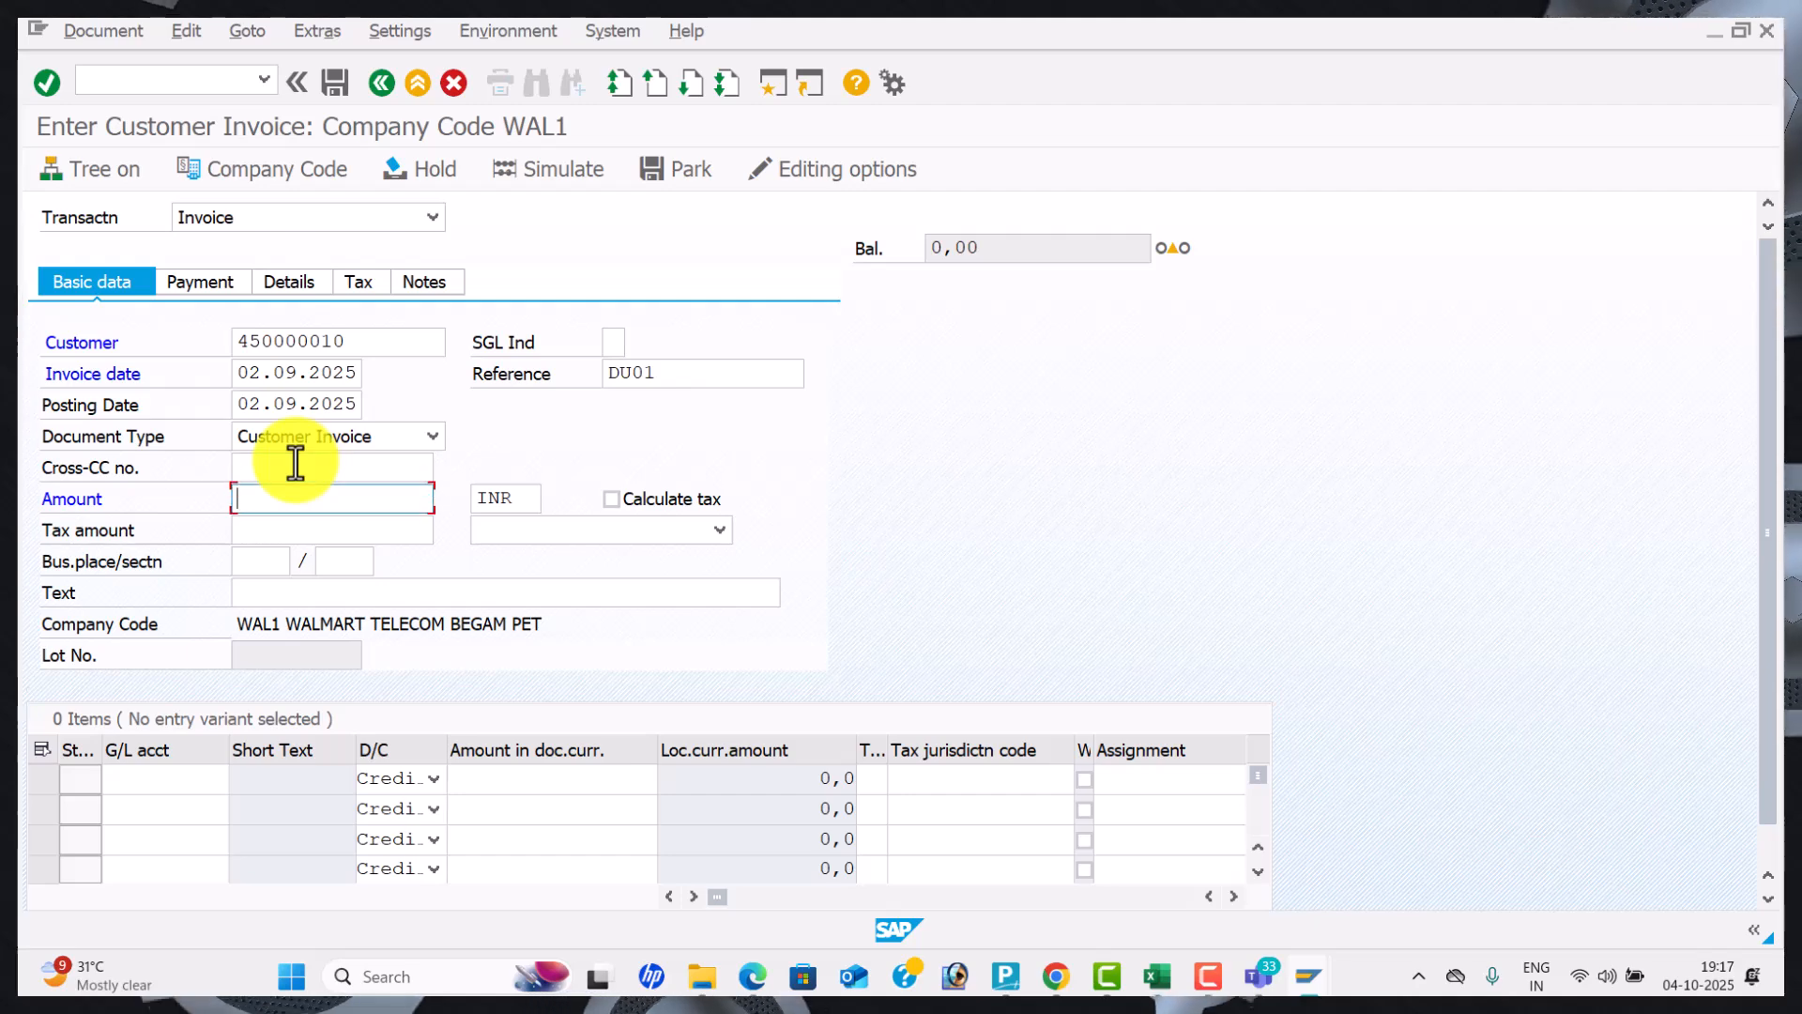
Set the invoice amount to 10000 INR and the text to CUSTOMER INVOICE.
type("10000")
key("Tab")
key("Tab")
key("Tab")
key("Tab")
key("Down")
key("Tab")
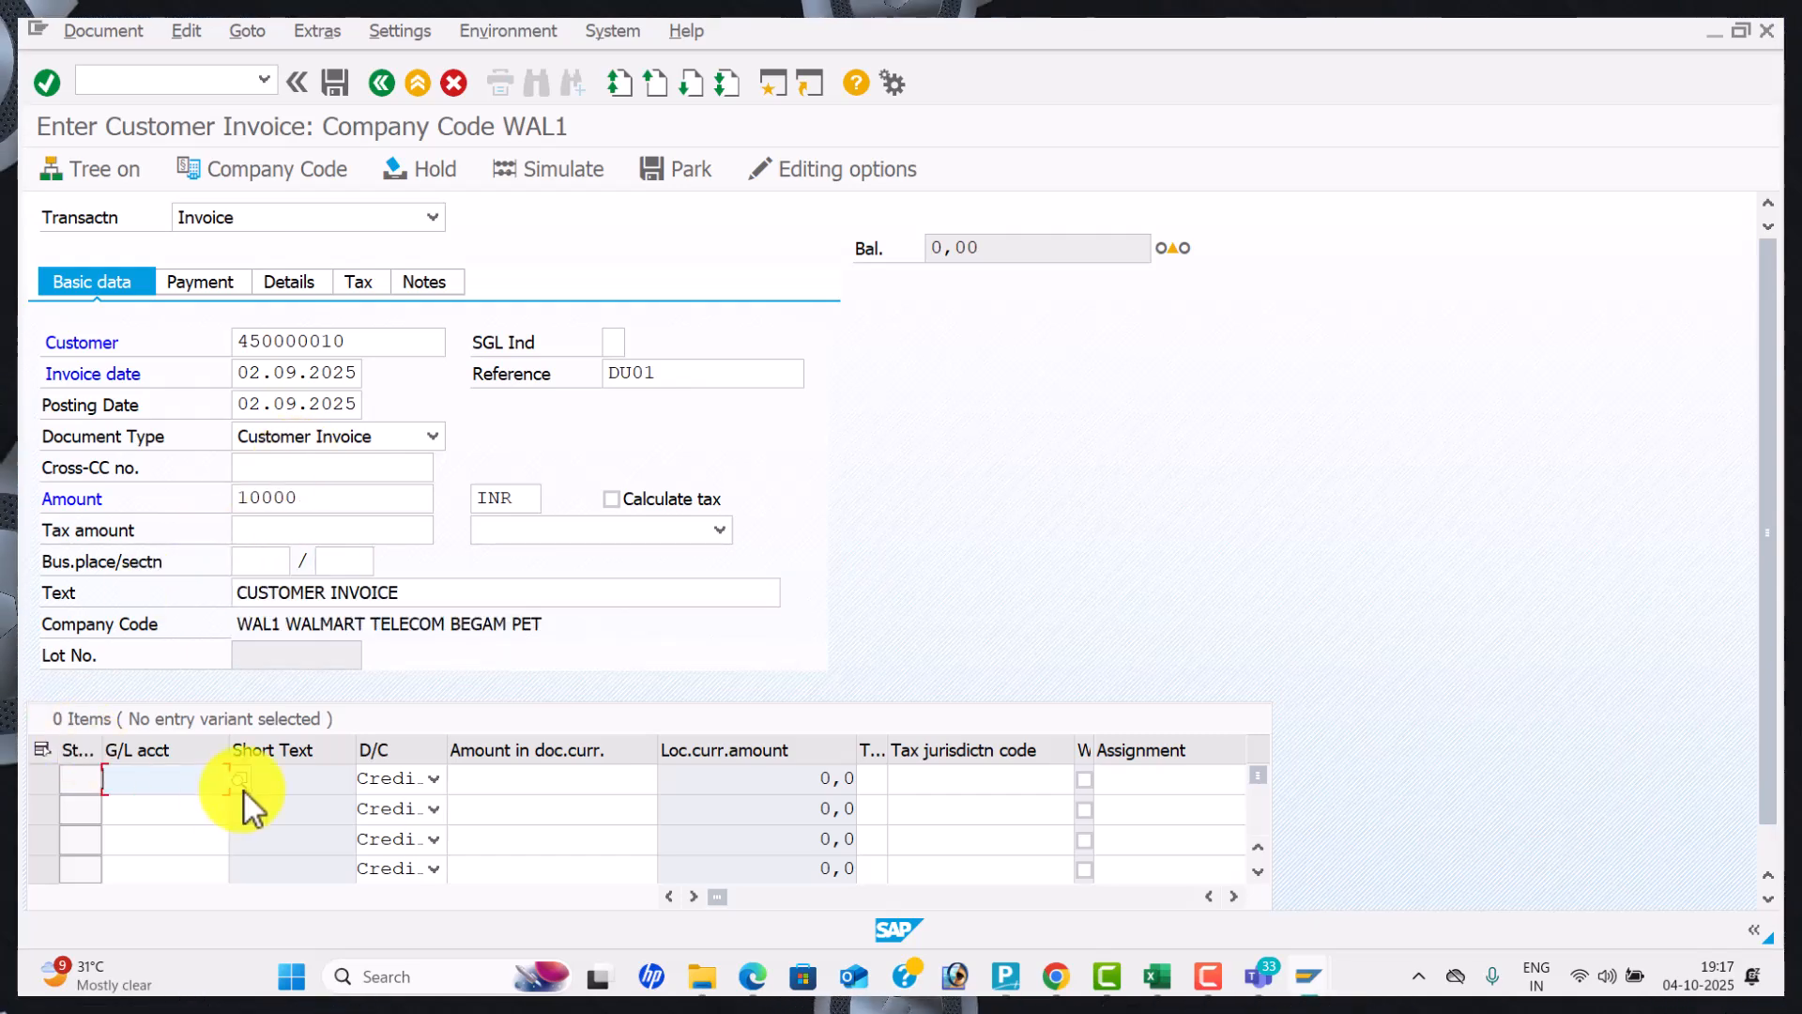
Choose the Sales A/c general ledger account of company code WAL1 for the first line item.
key("F4")
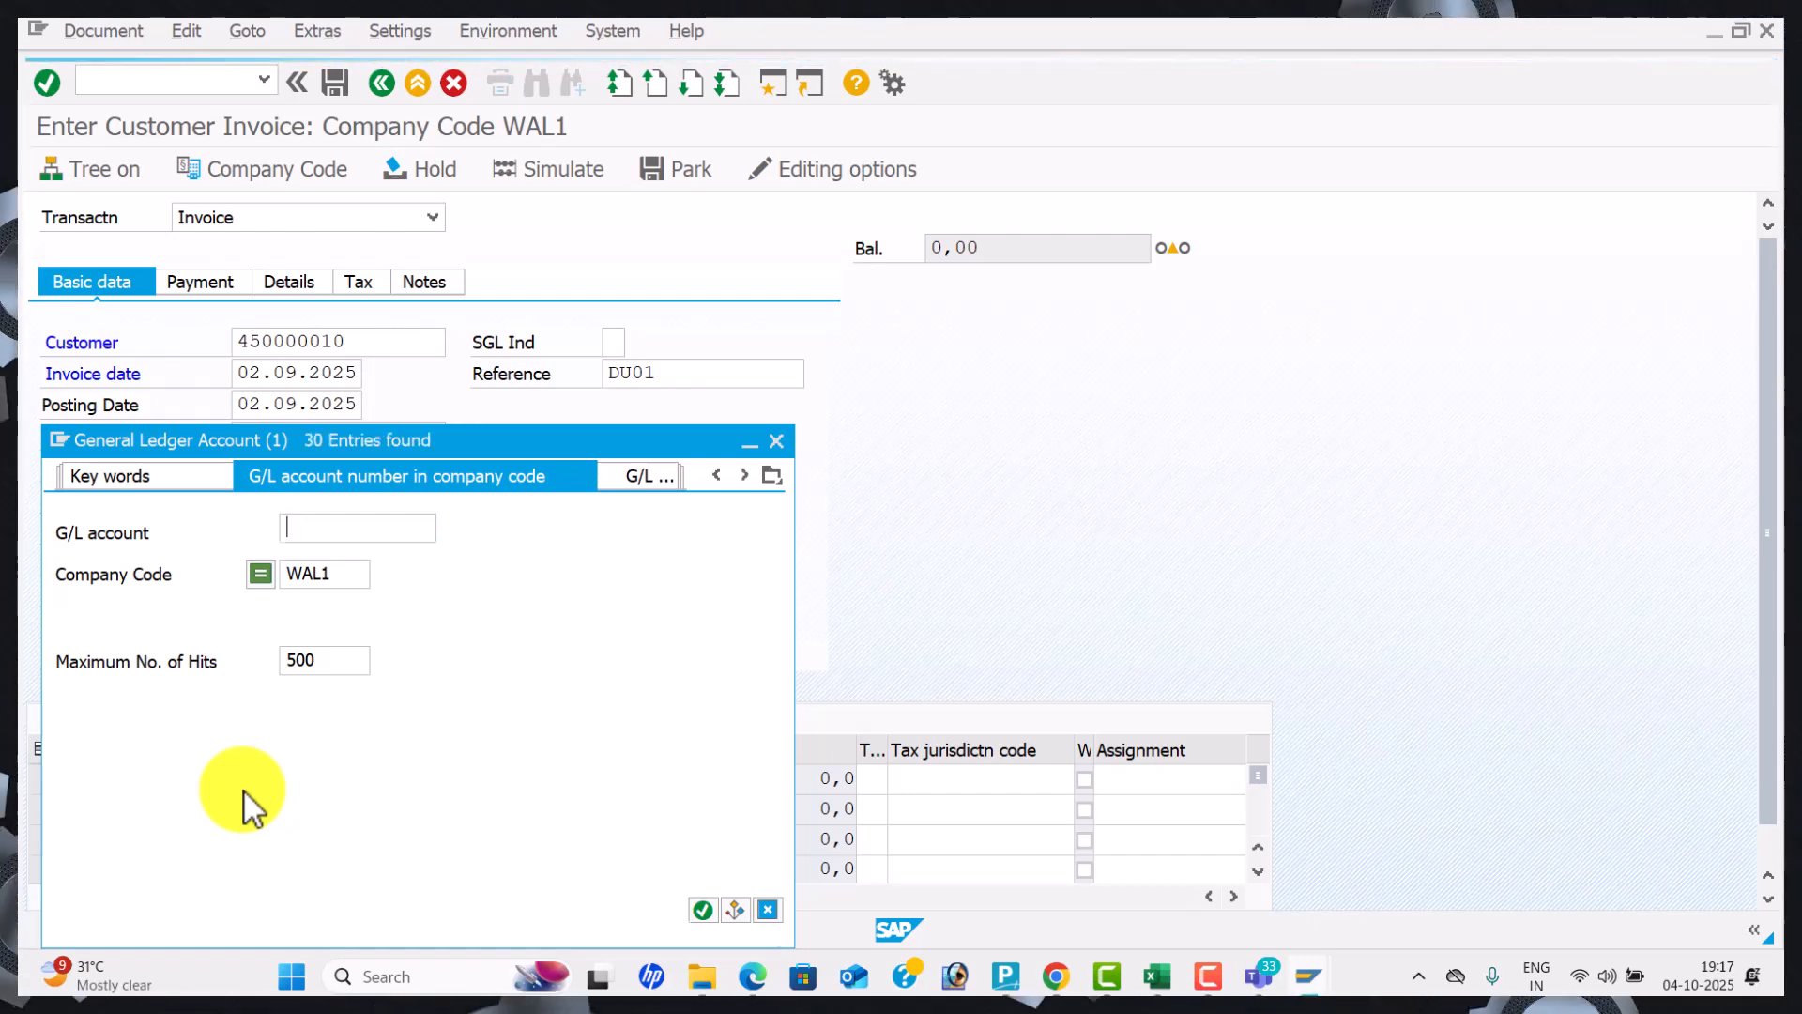
key("Return")
key("Down")
key("Down")
key("Down")
key("Down")
key("Down")
key("Down")
key("Down")
key("Down")
key("Down")
key("Down")
key("Down")
key("Down")
key("Down")
key("Down")
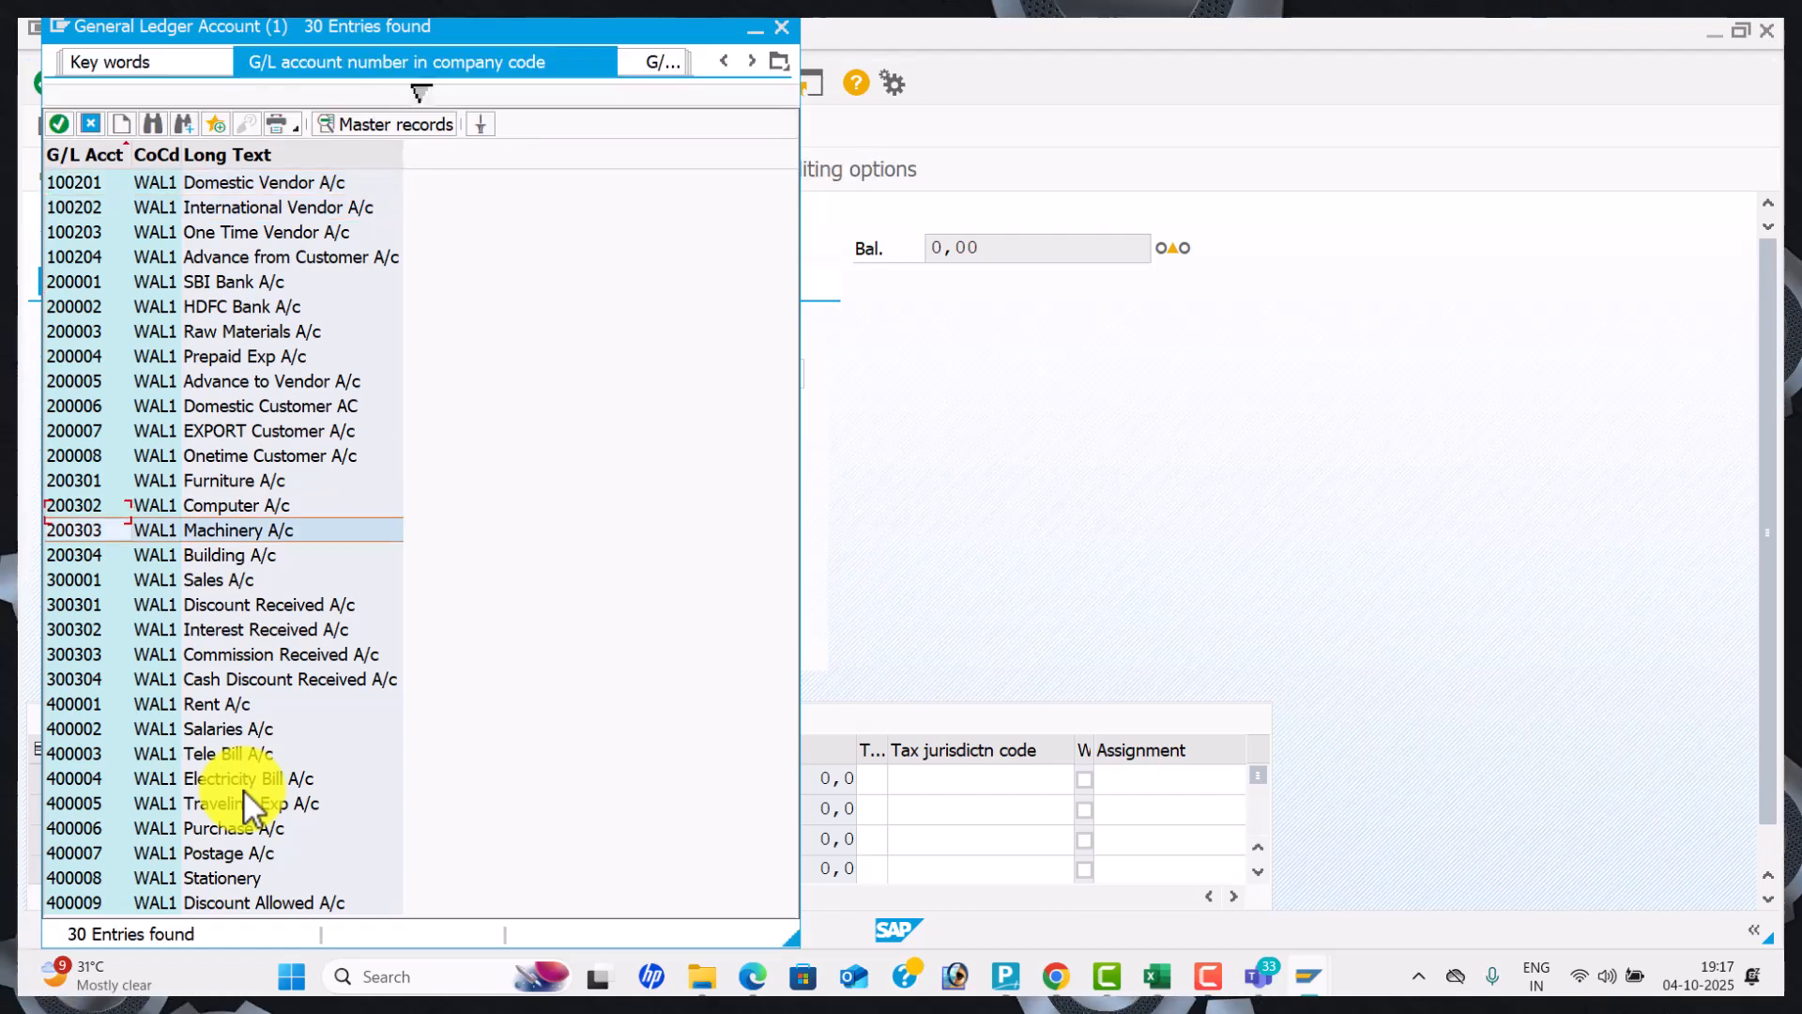
key("Return")
key("Tab")
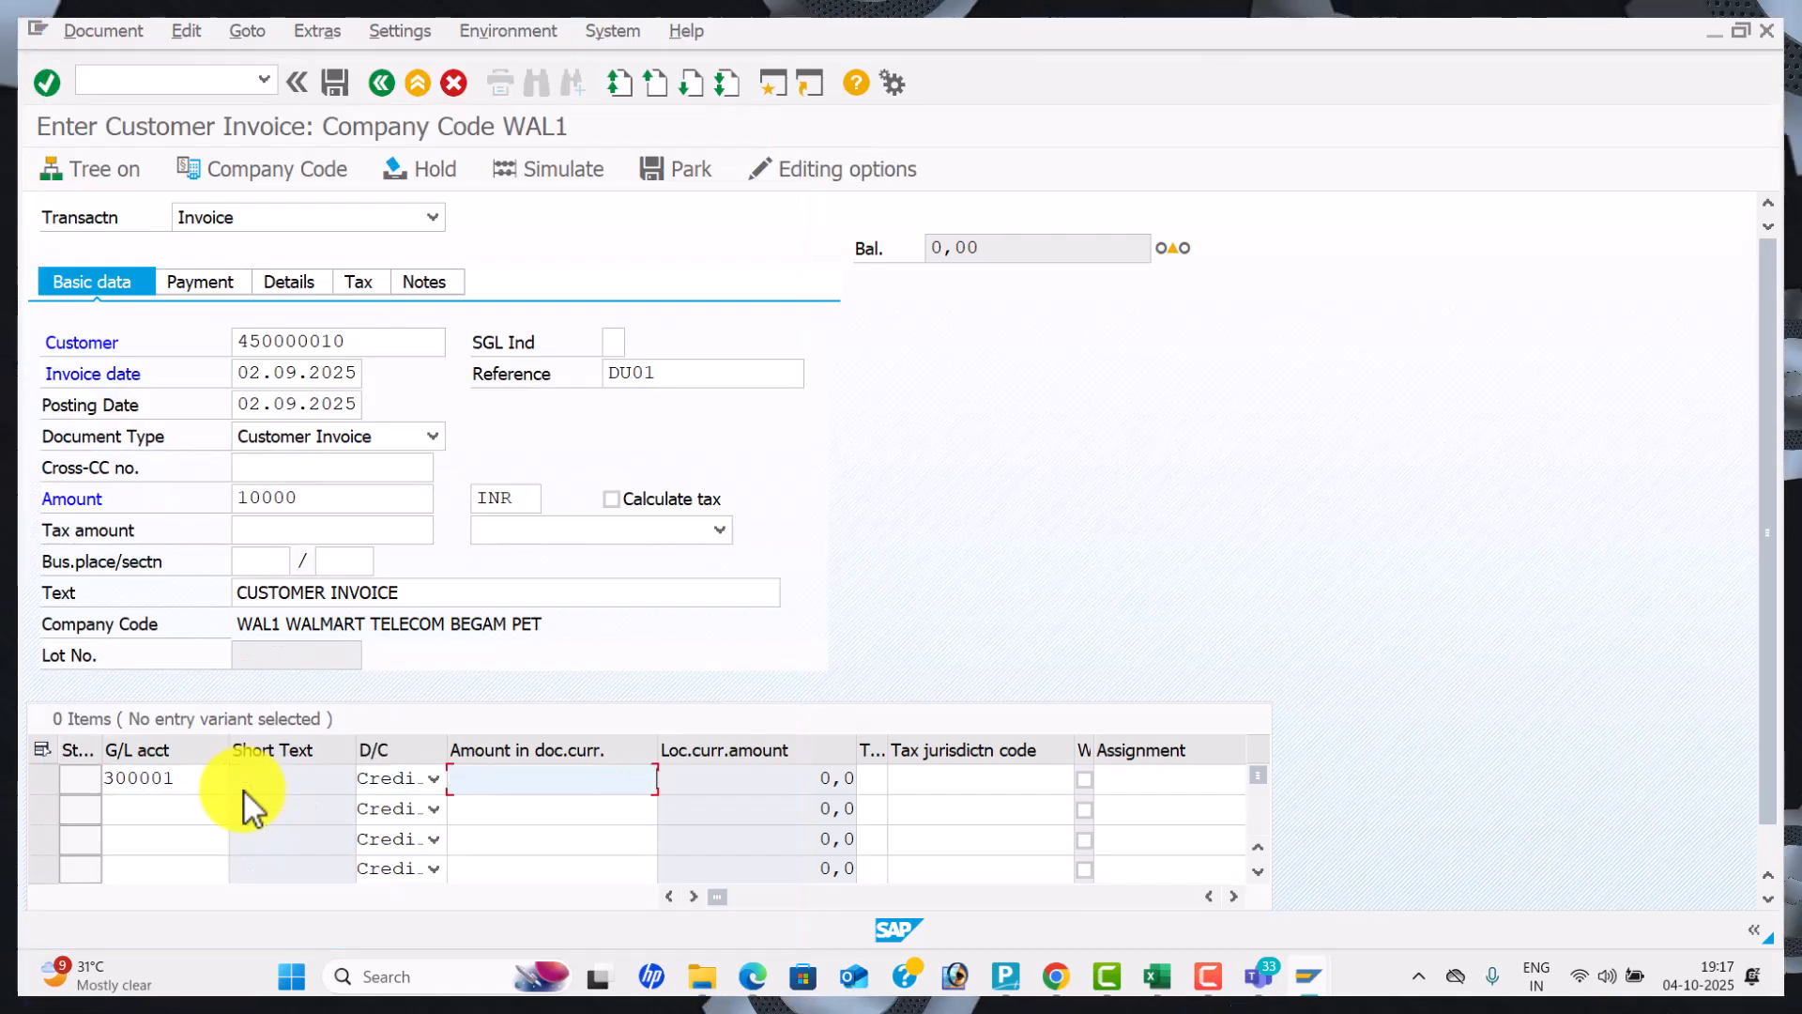
Set the Sales line item's amount to 10000 and its value date to 02.09.2025.
key("space")
key("Down")
key("Tab")
key("Tab")
key("Tab")
key("Tab")
key("Tab")
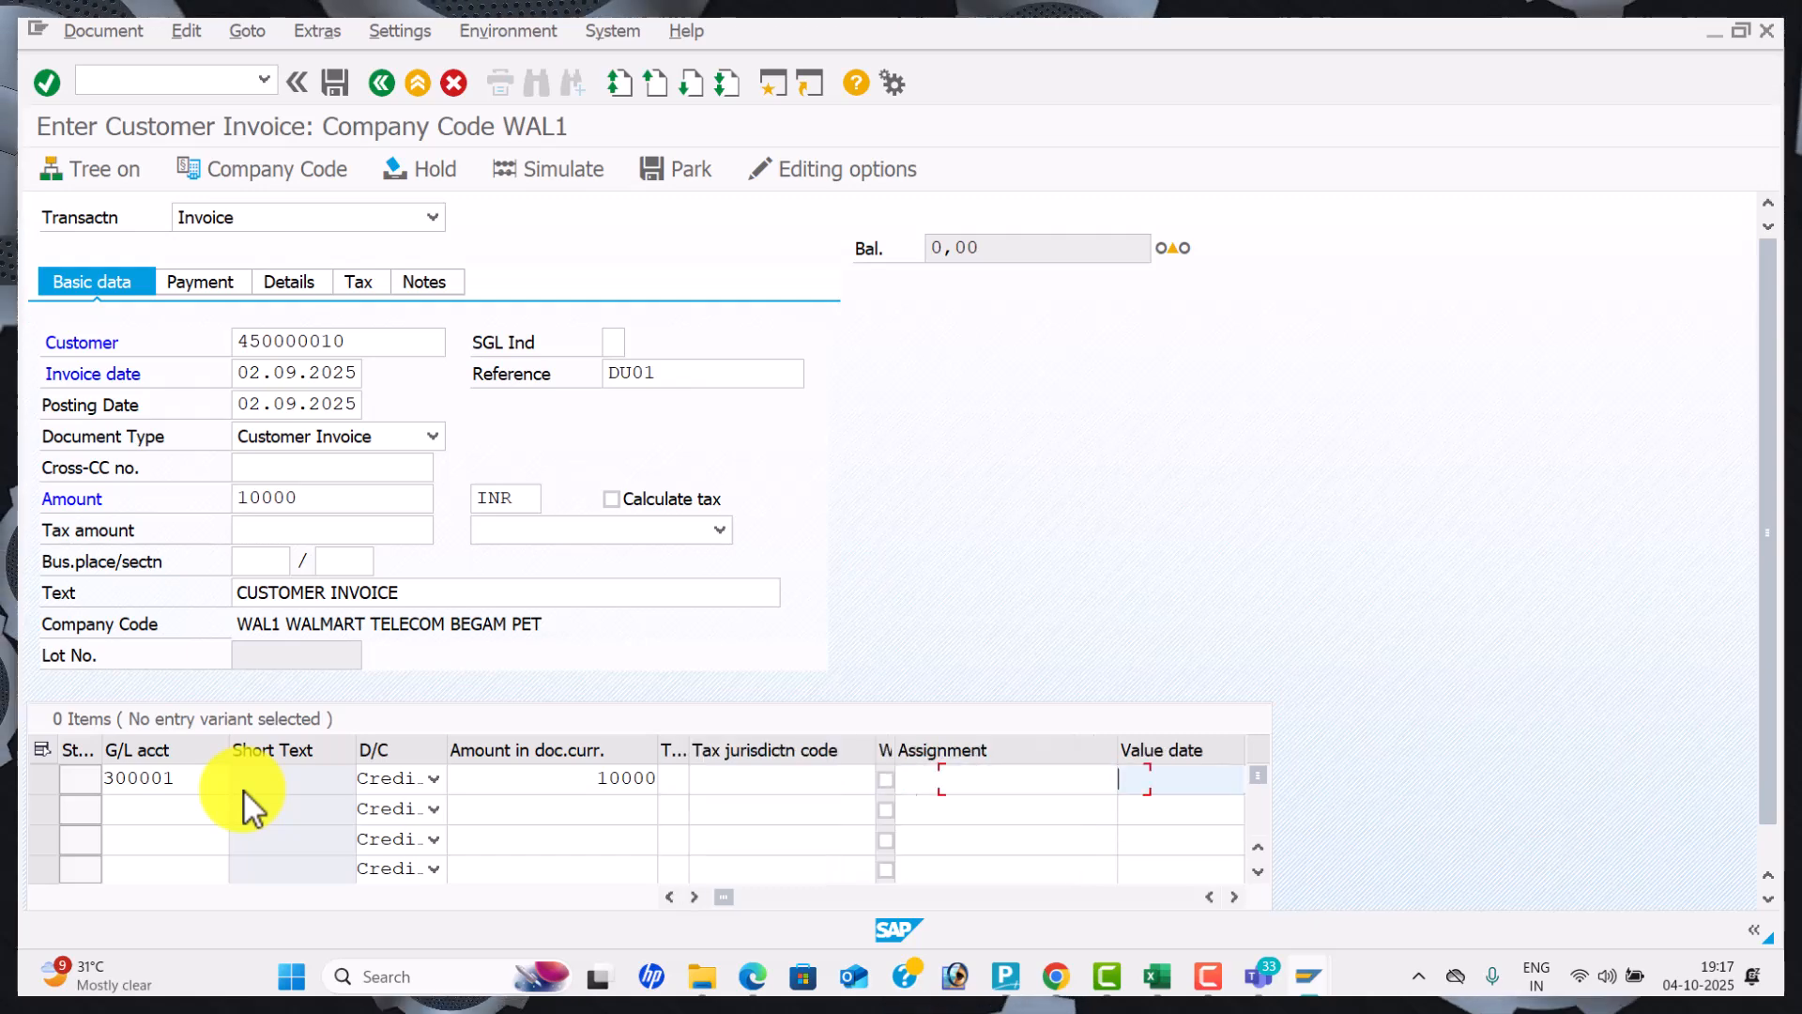
type("02.0")
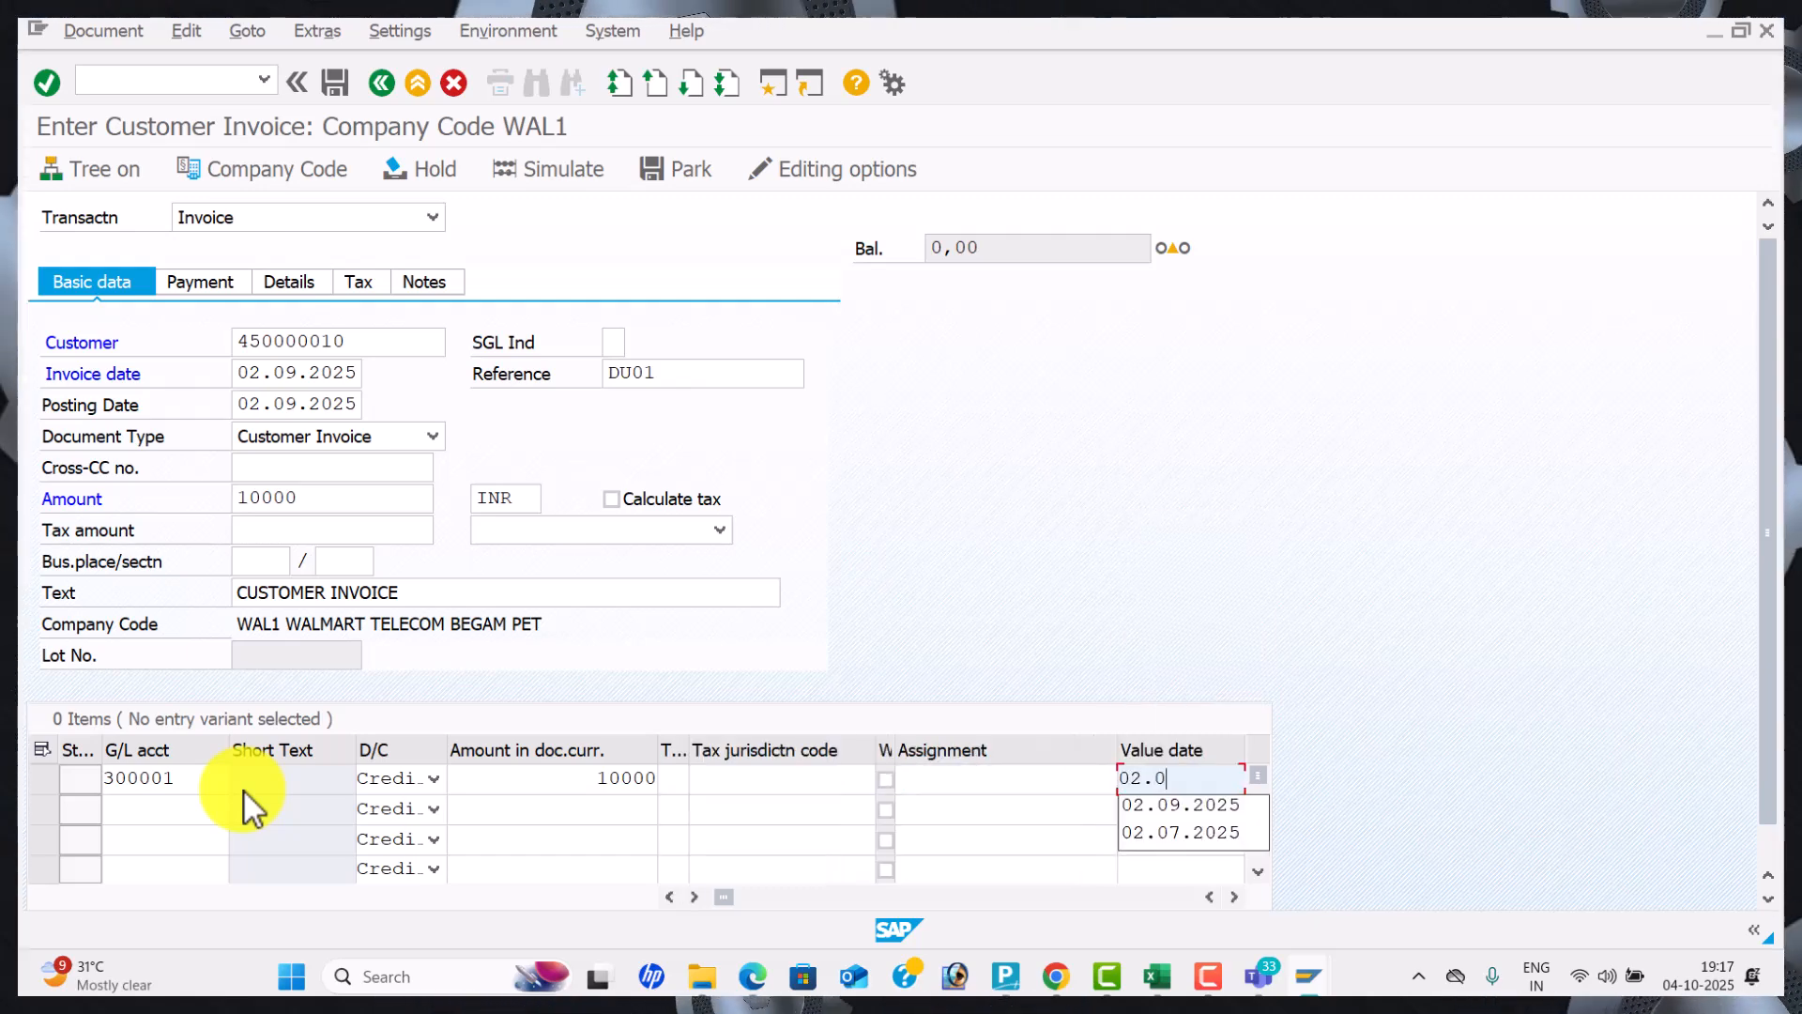
type("9.2025")
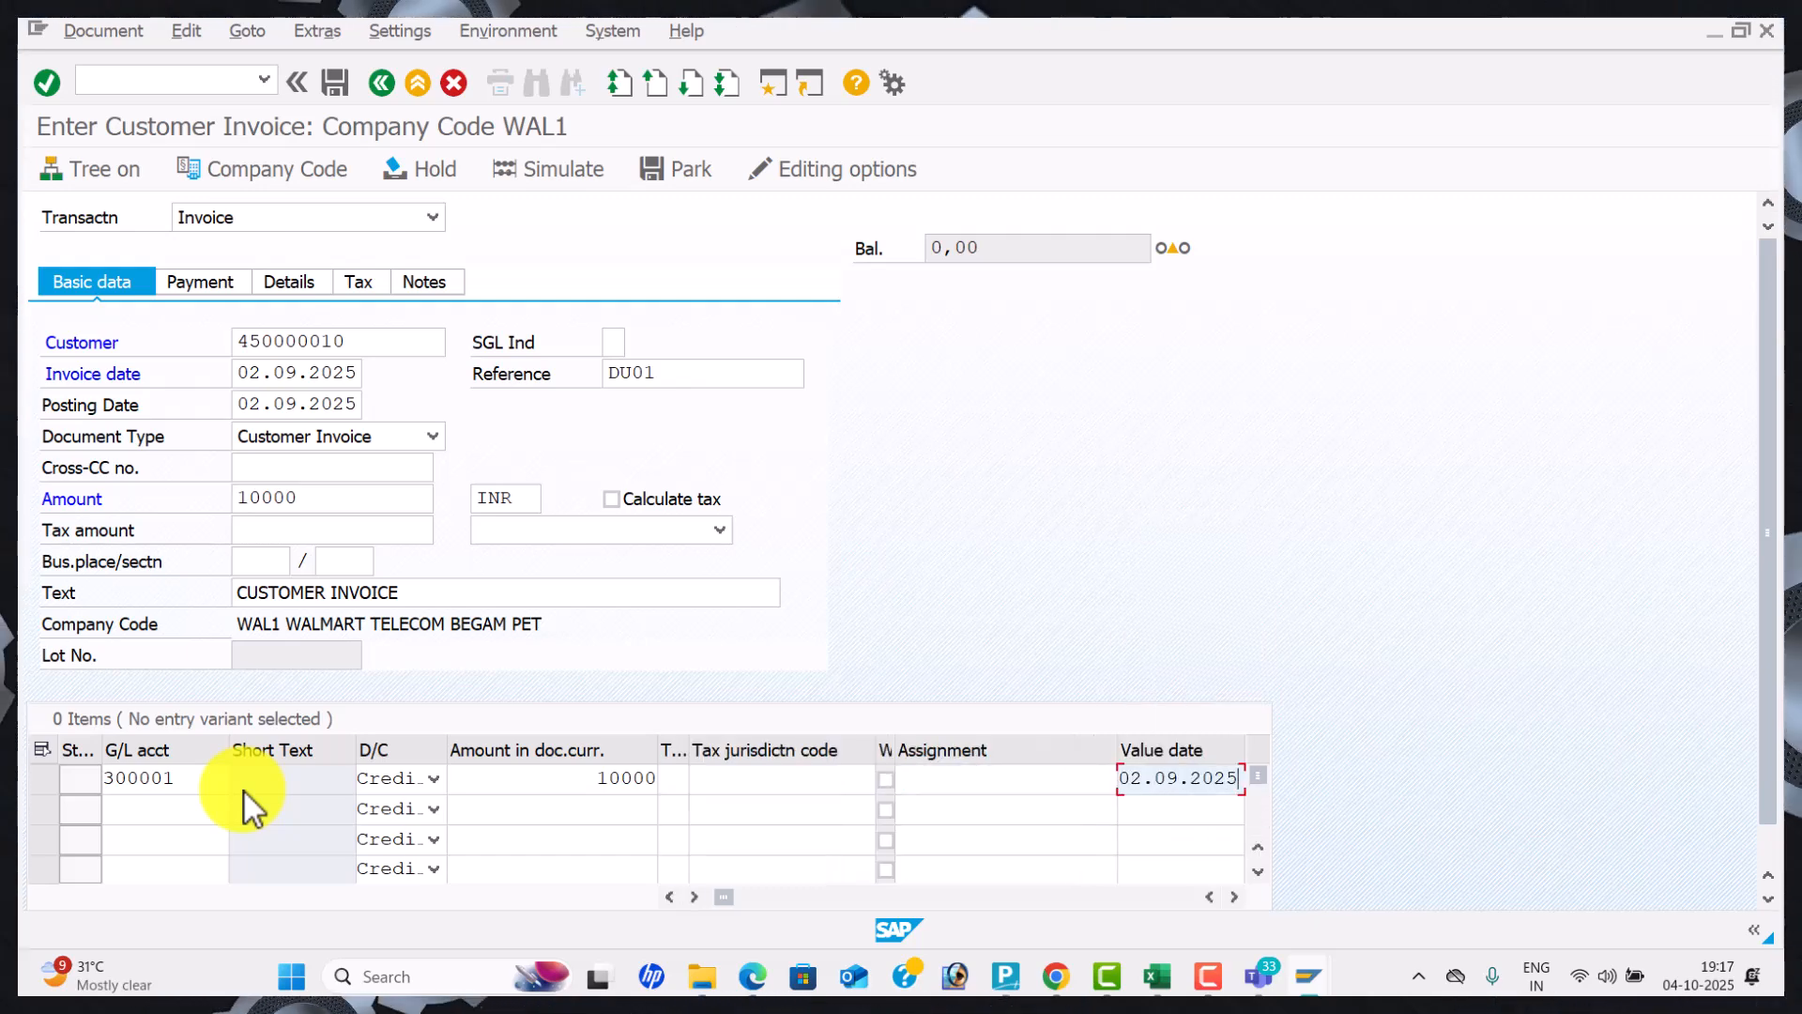
Set the line item text to Sales A/c and confirm the invoice entries.
key("Tab")
key("space")
key("Down")
key("Down")
key("Down")
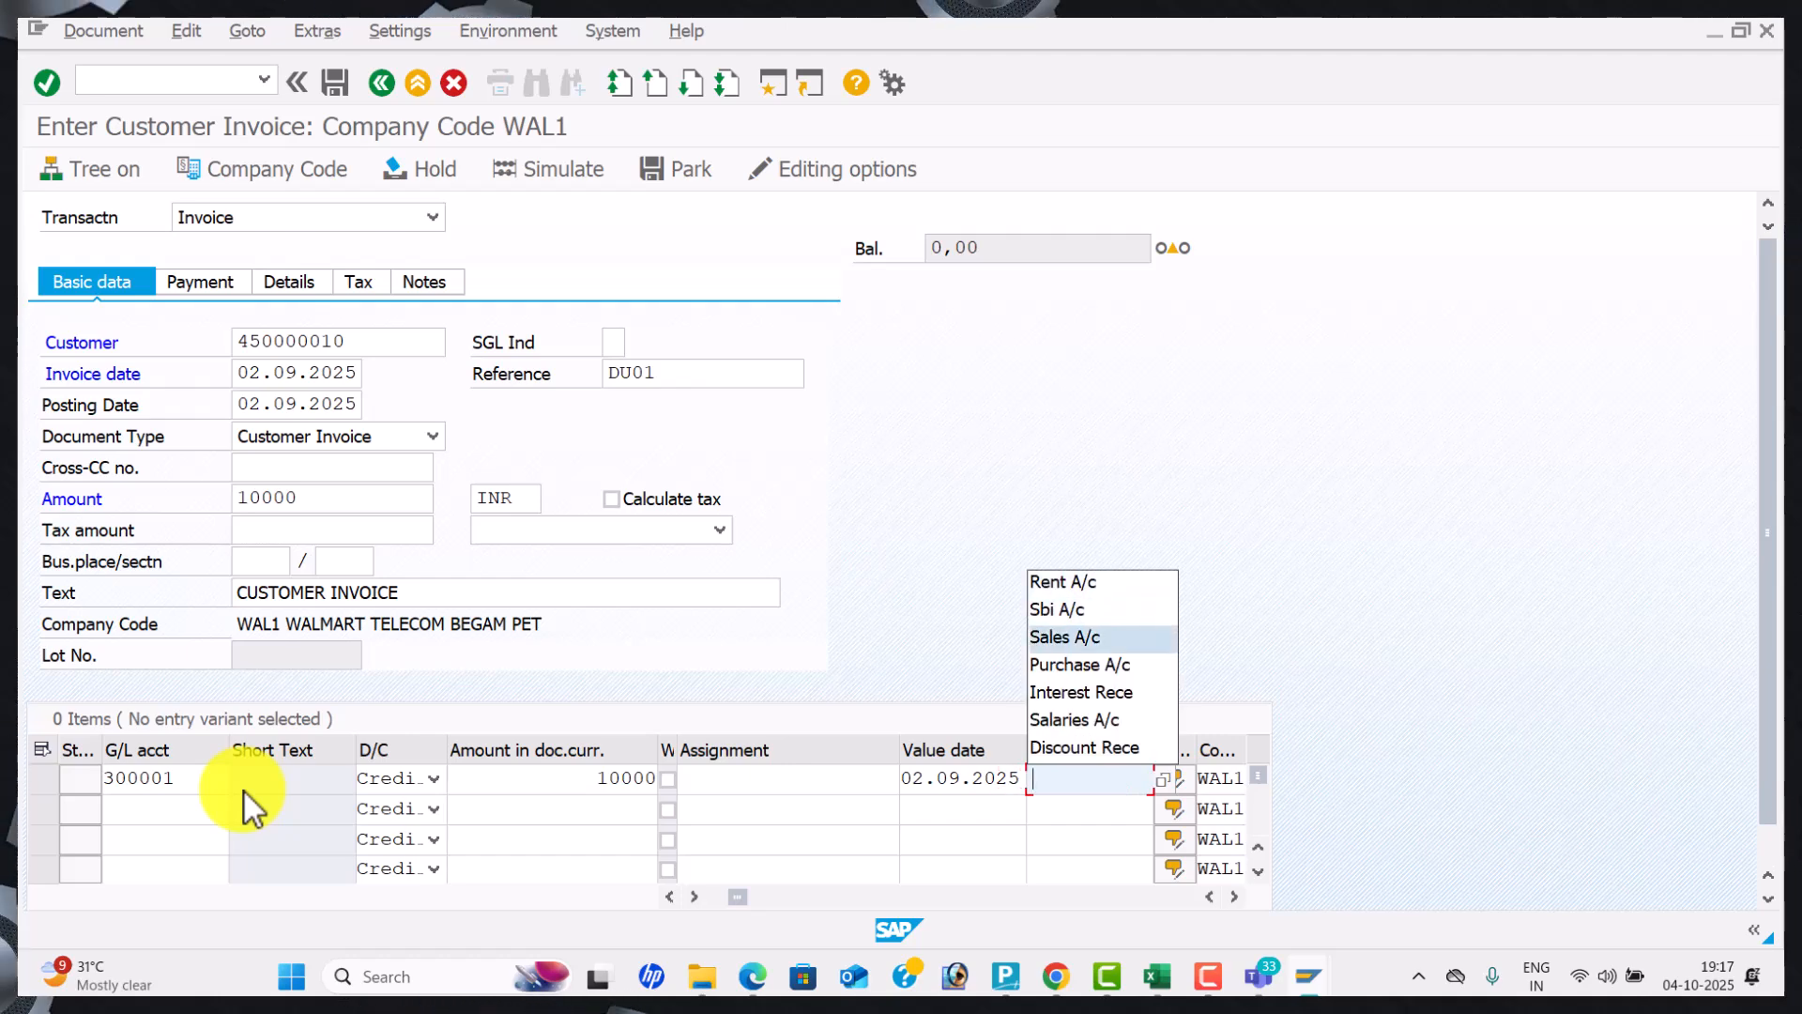
key("Return")
key("Return")
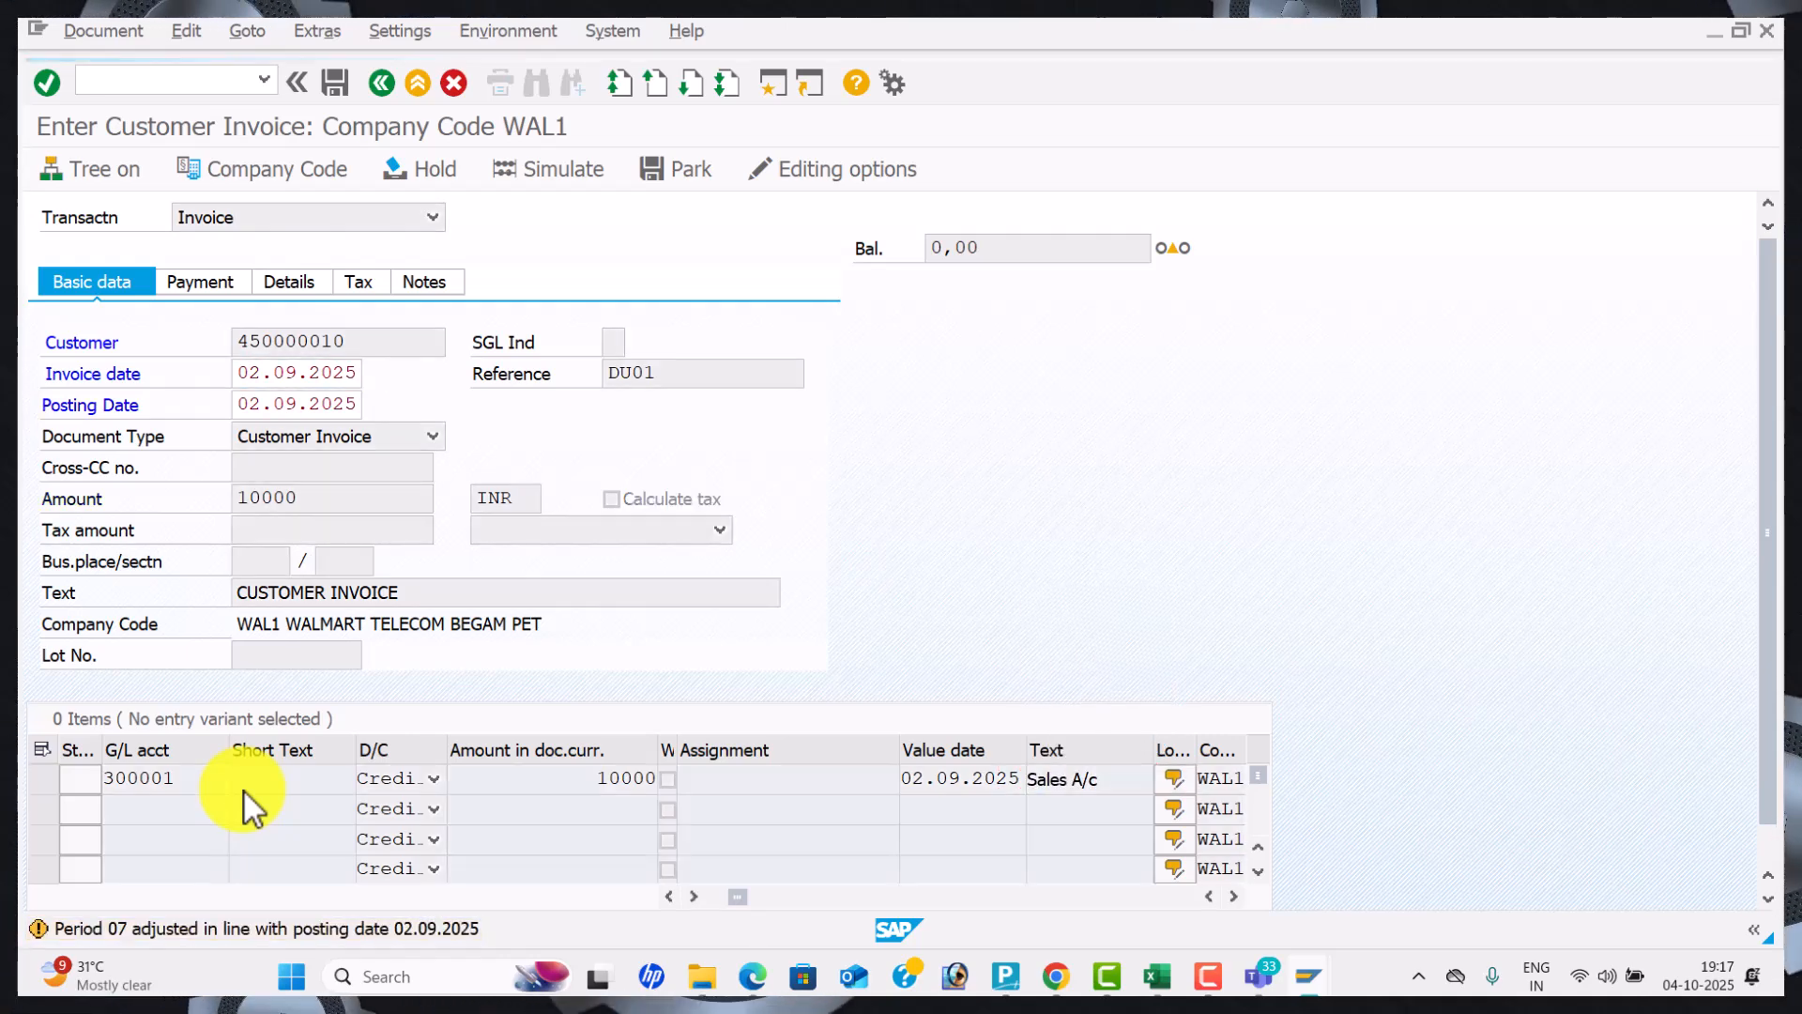
key("Return")
key("Return")
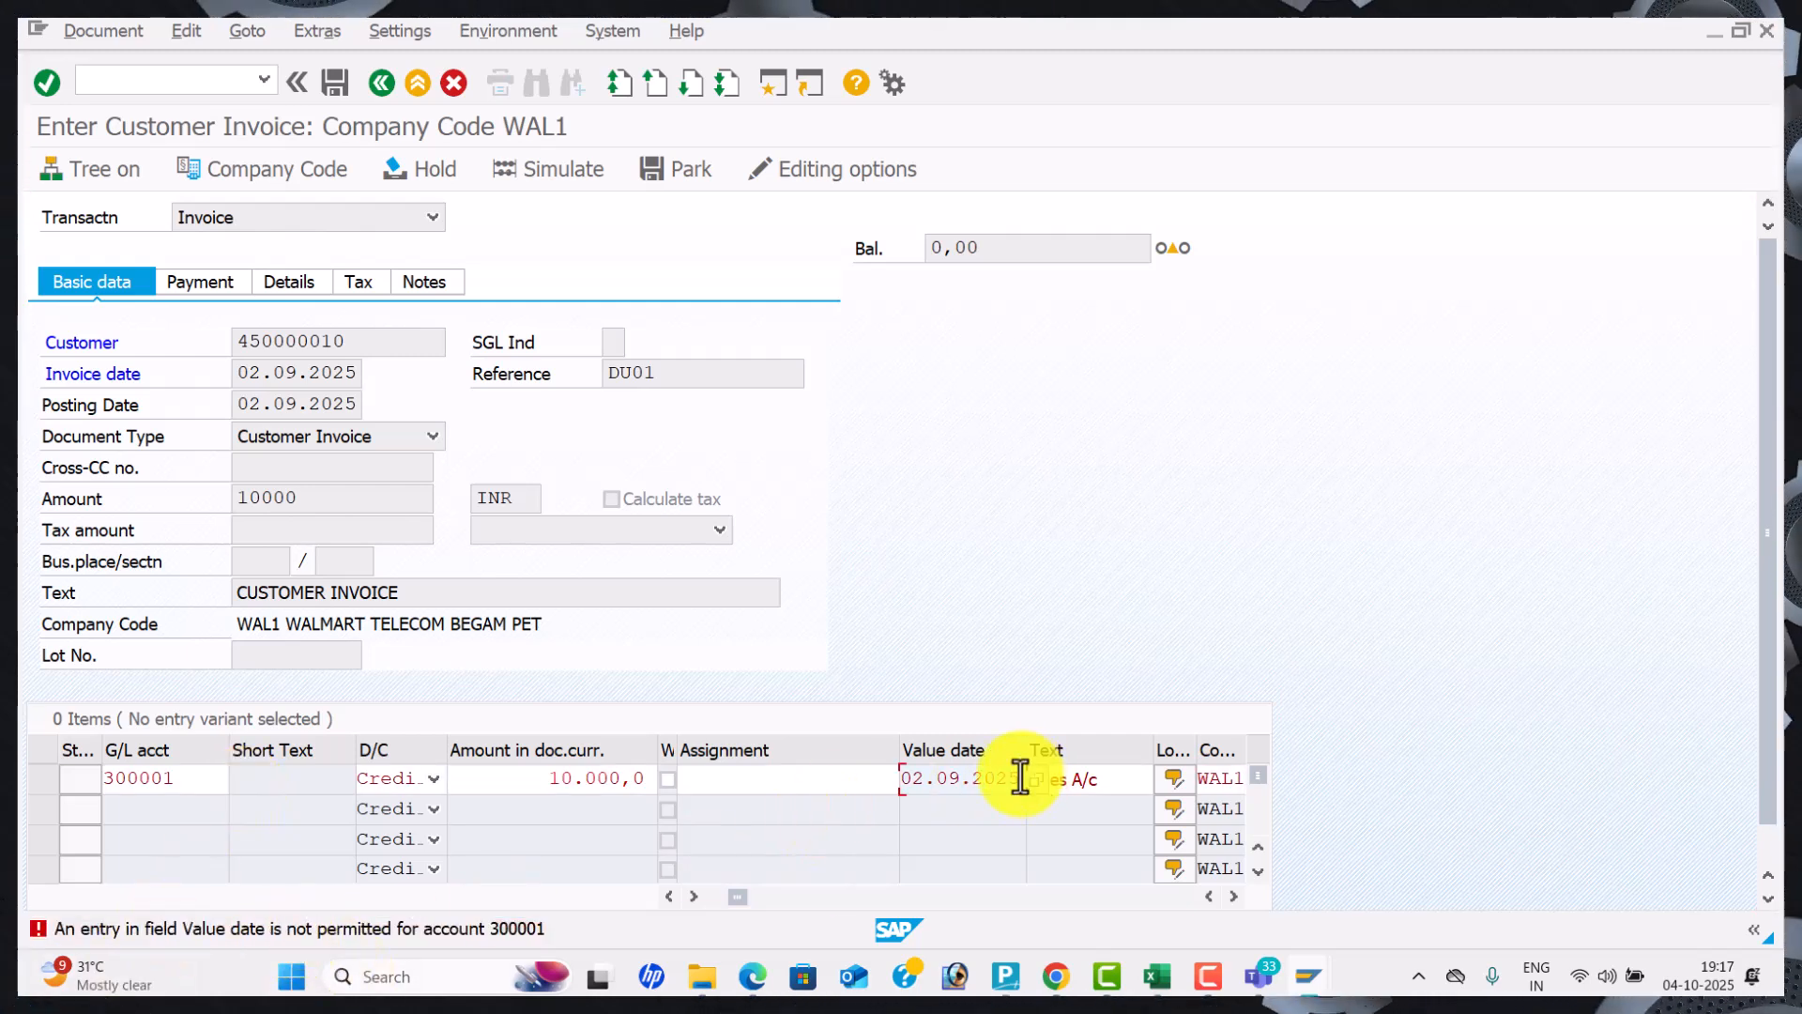
Clear the value date of the Sales line item and confirm the entries again.
double_click(948, 779)
key("Delete")
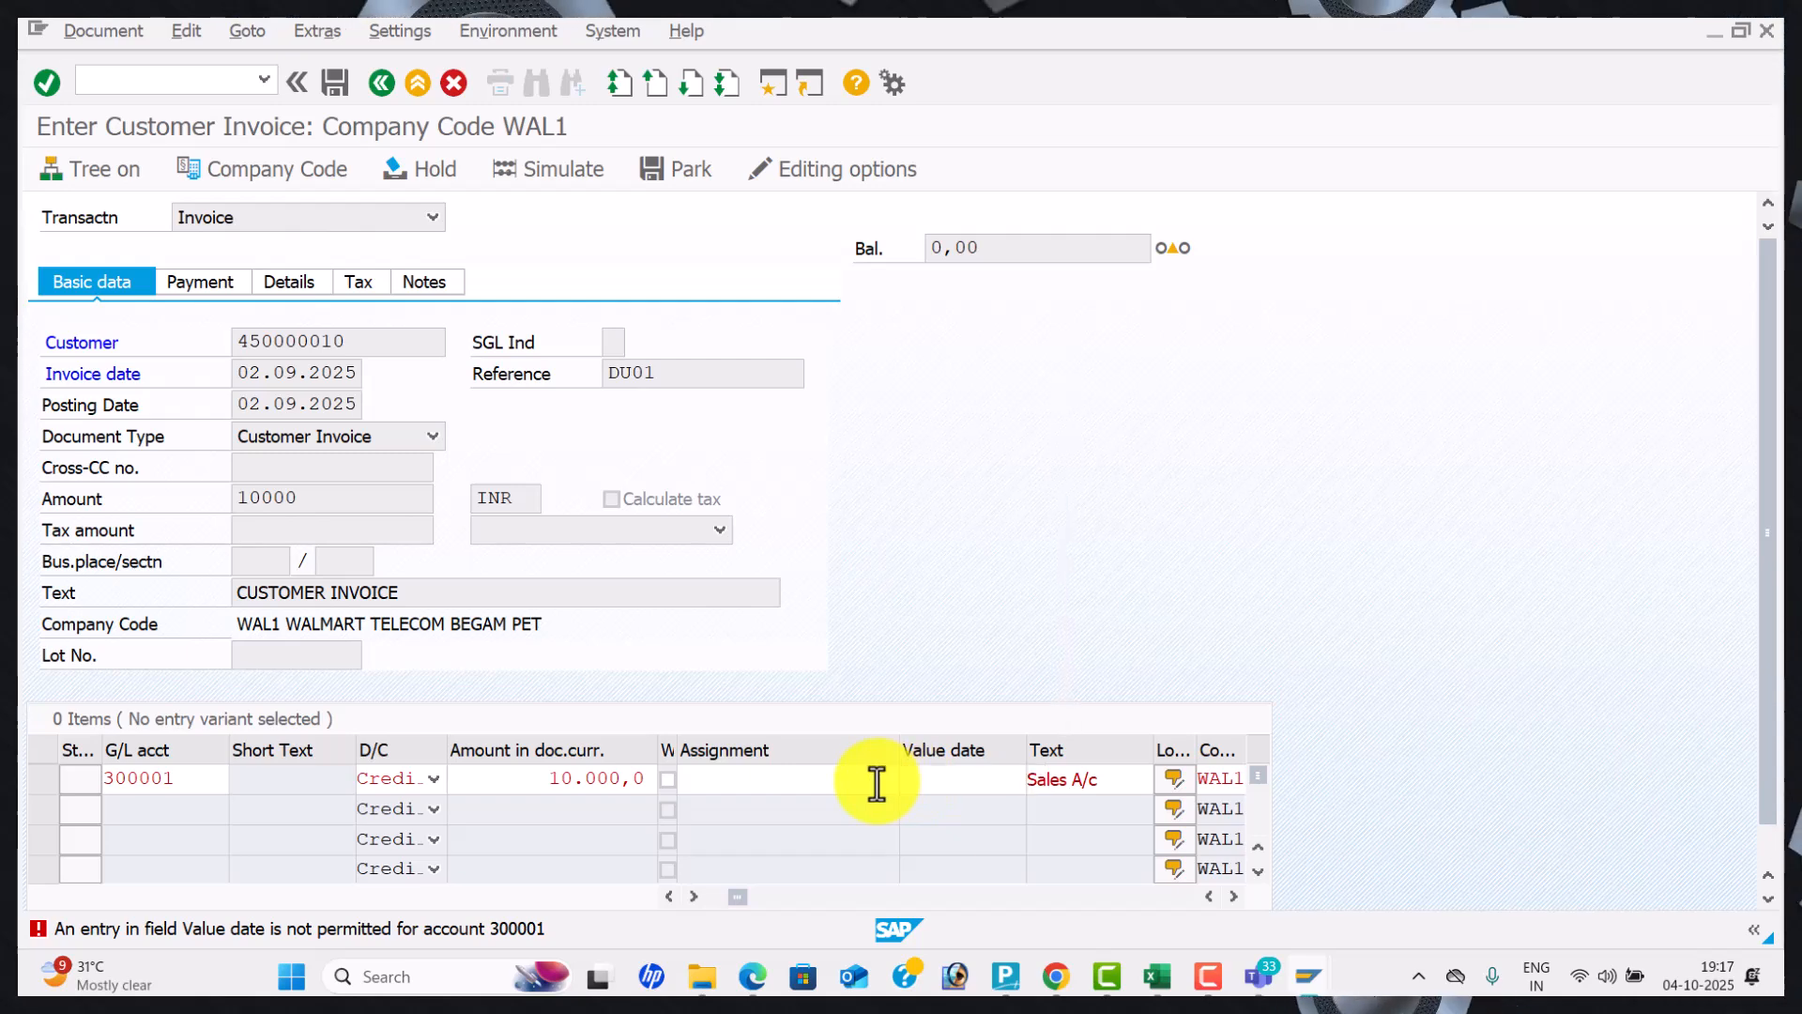
key("Return")
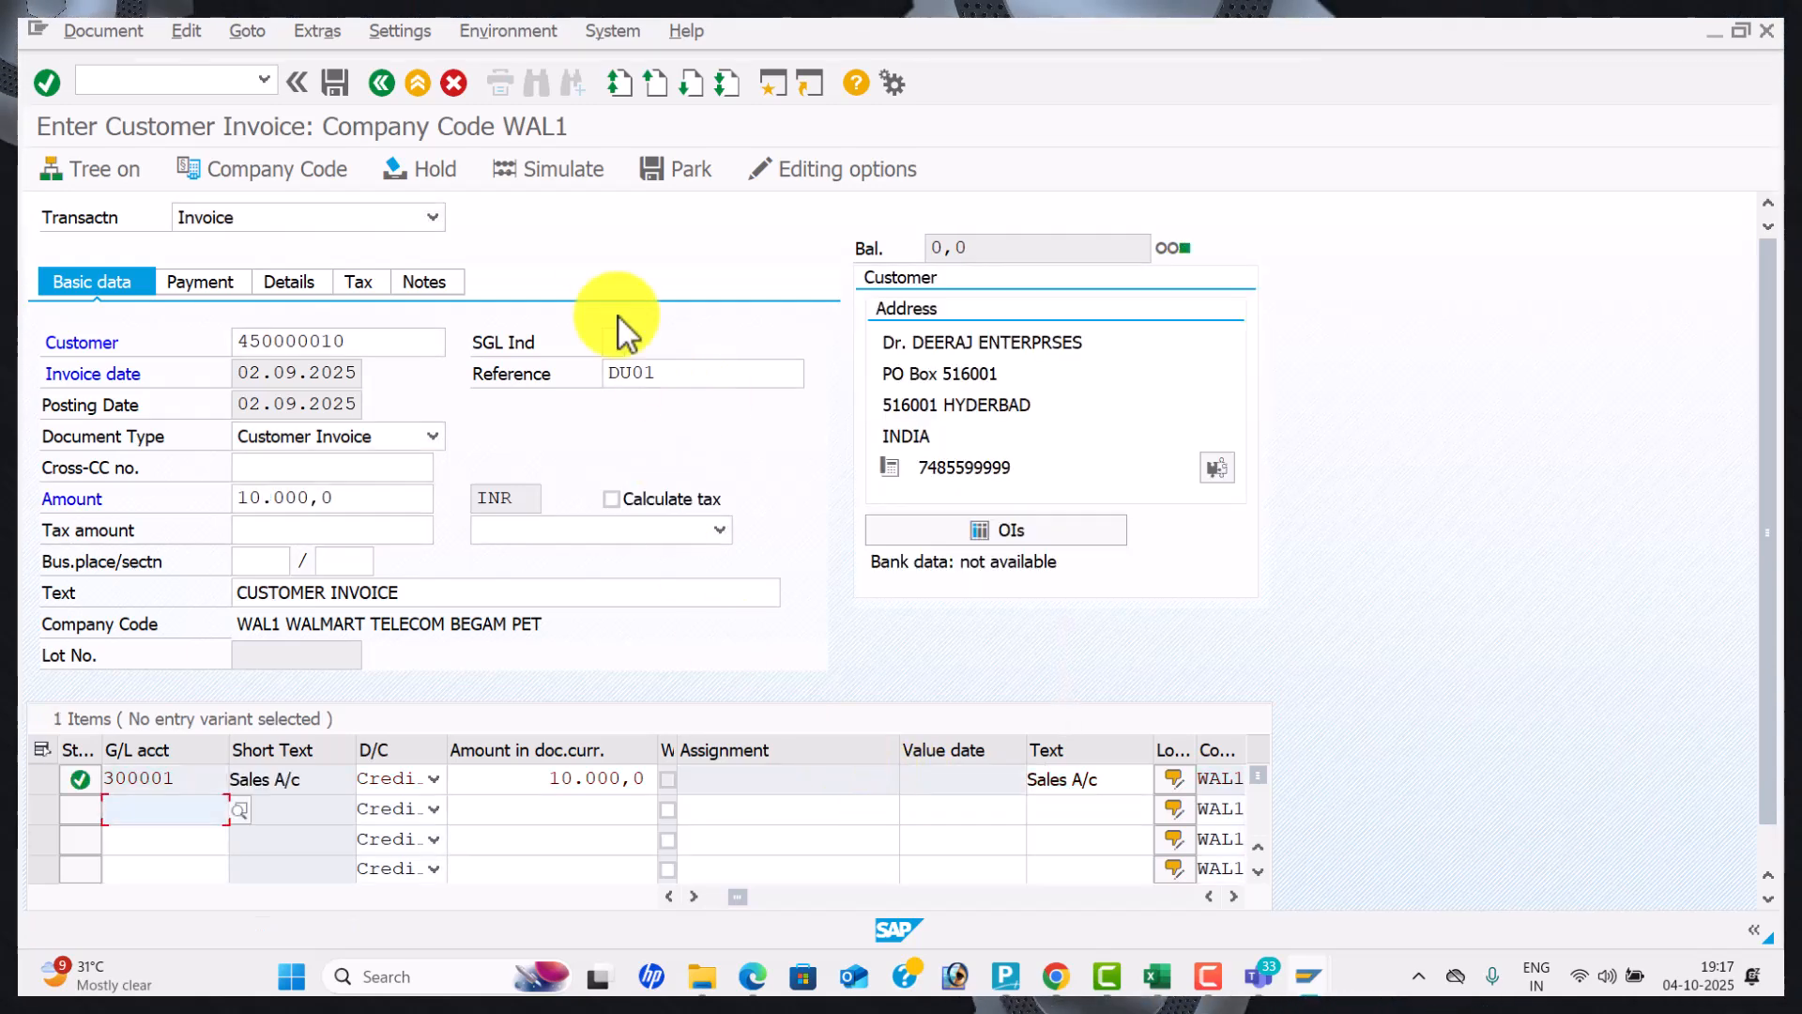
Simulate the customer invoice to review its document overview and post it.
left_click(590, 162)
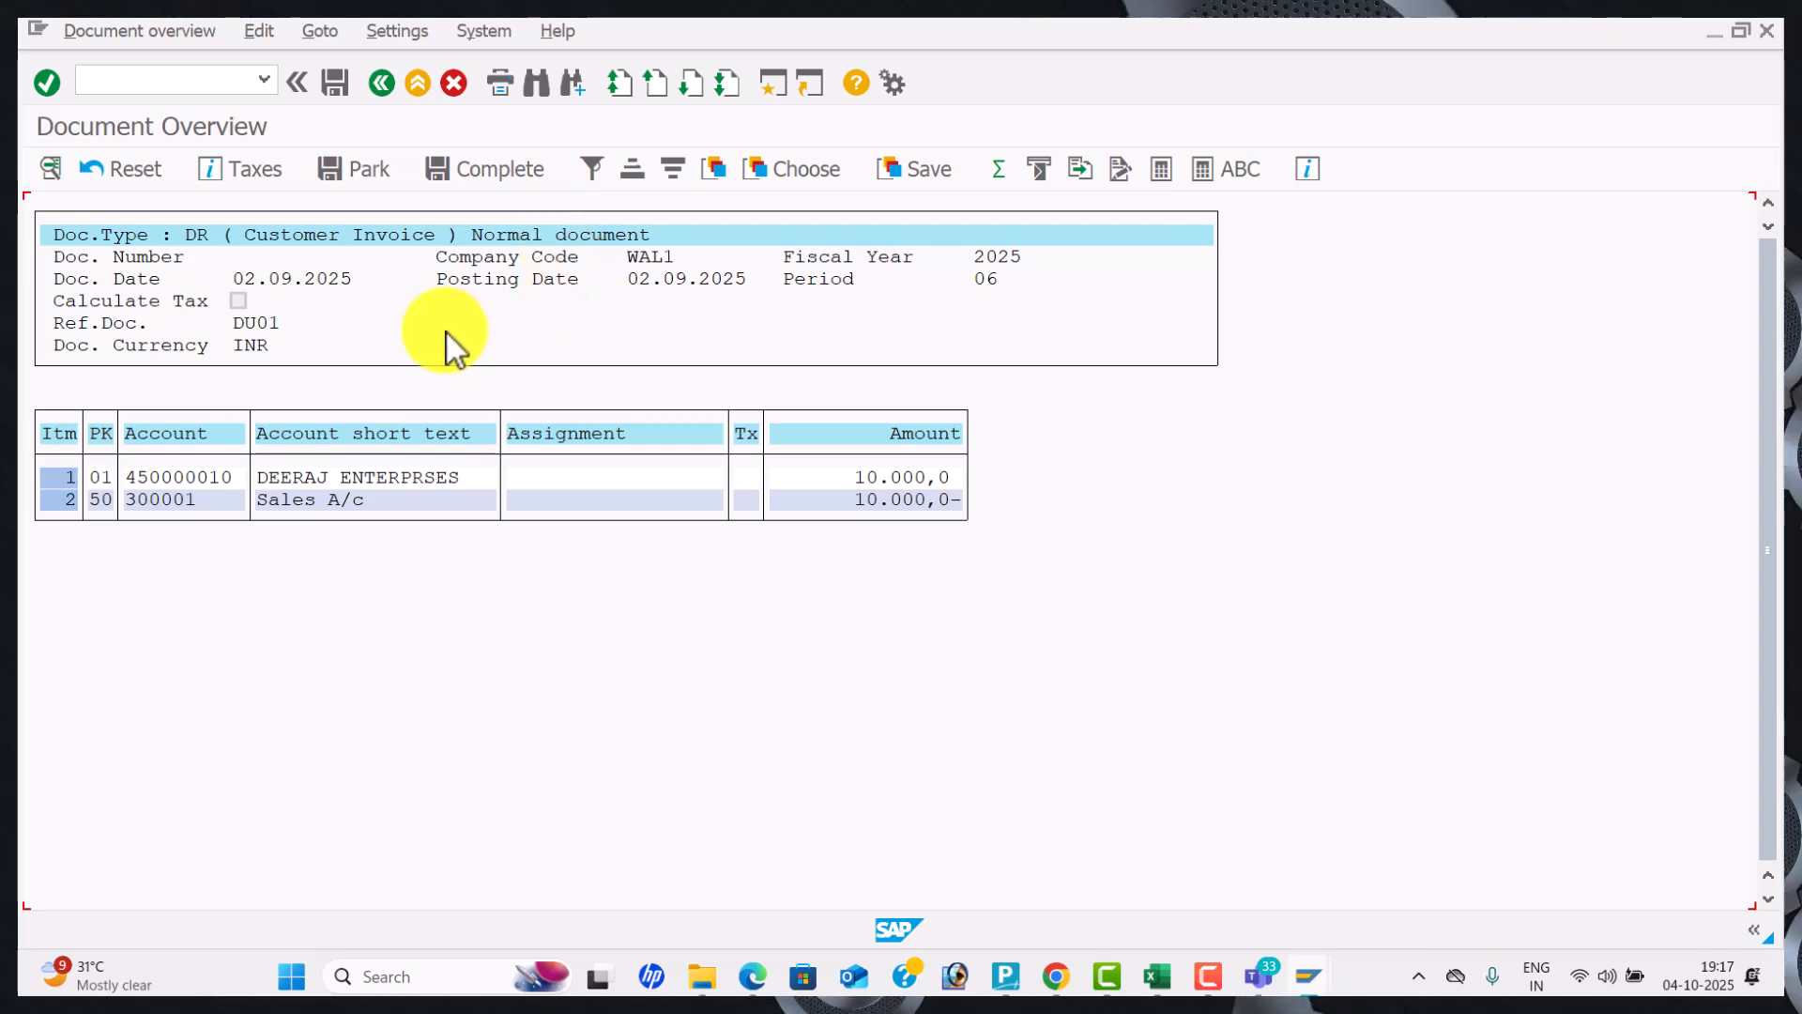
left_click(329, 72)
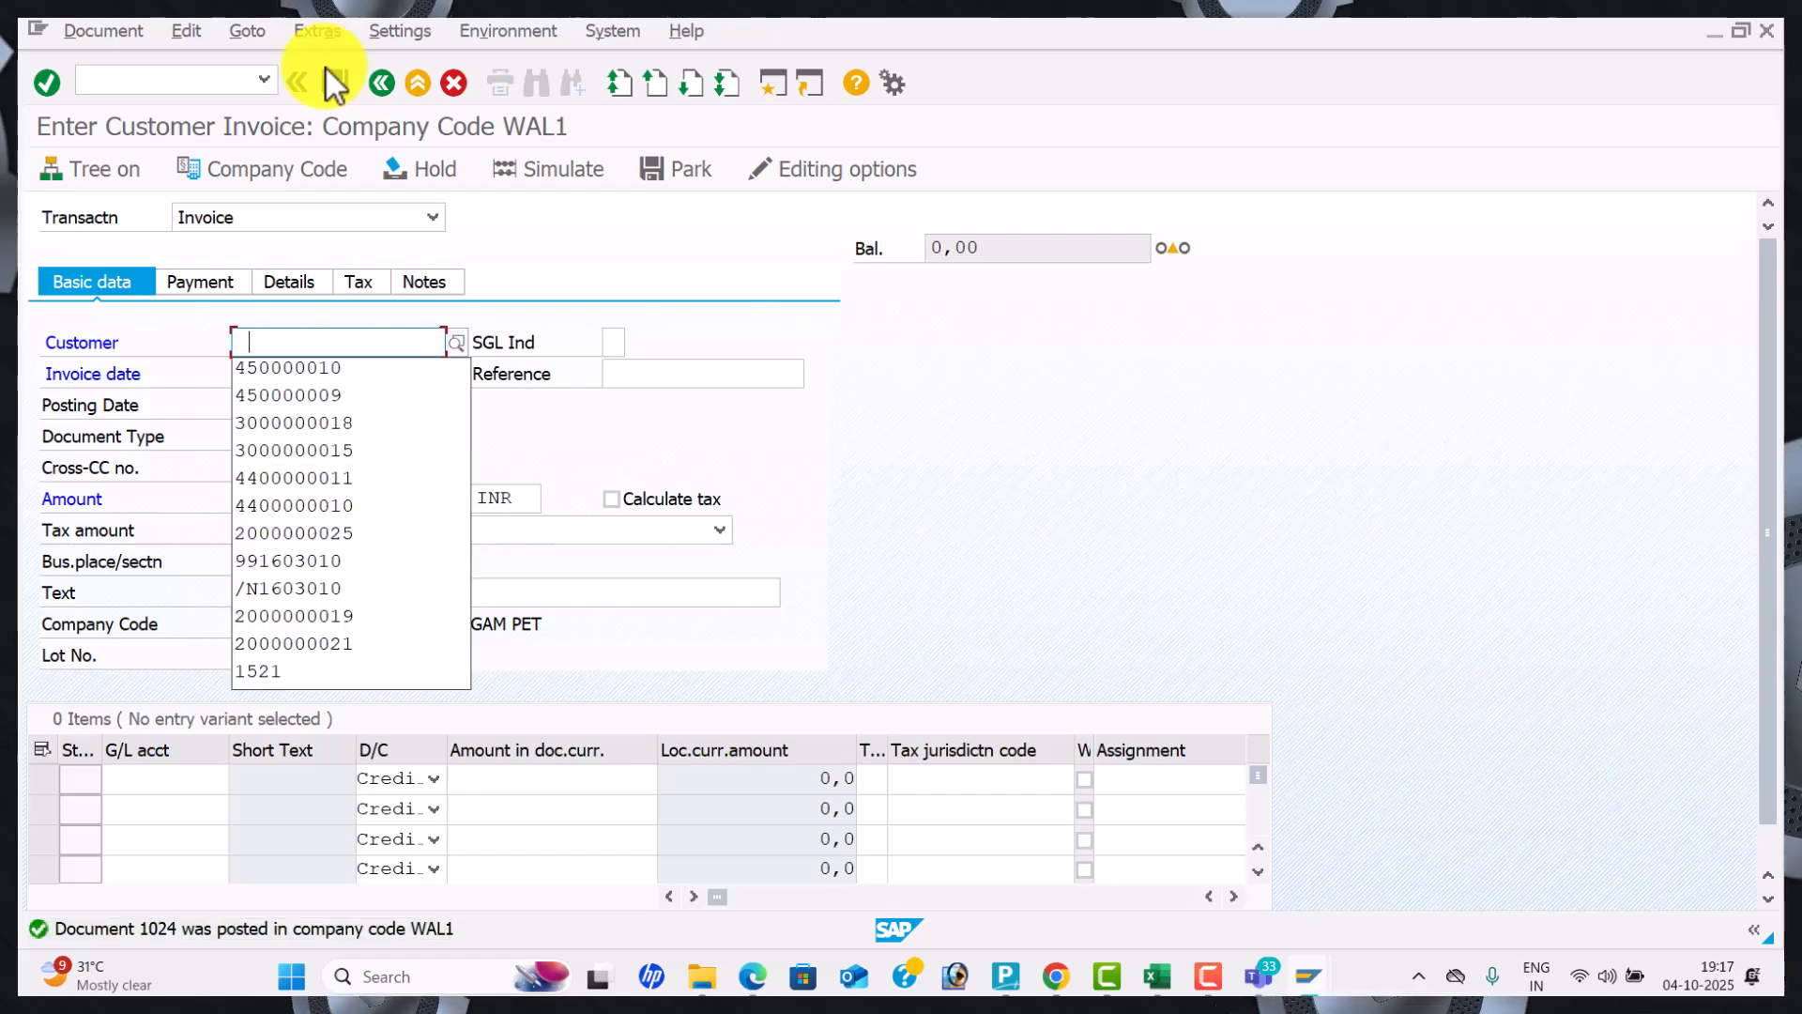
Choose the most recently used customer for a new customer invoice and set the invoice date to 03.09.2025.
key("Down")
key("Return")
type("03.09.2025")
Set the invoice's reference to DU02 and its posting date to 03.09.2025.
key("Tab")
key("Down")
key("Tab")
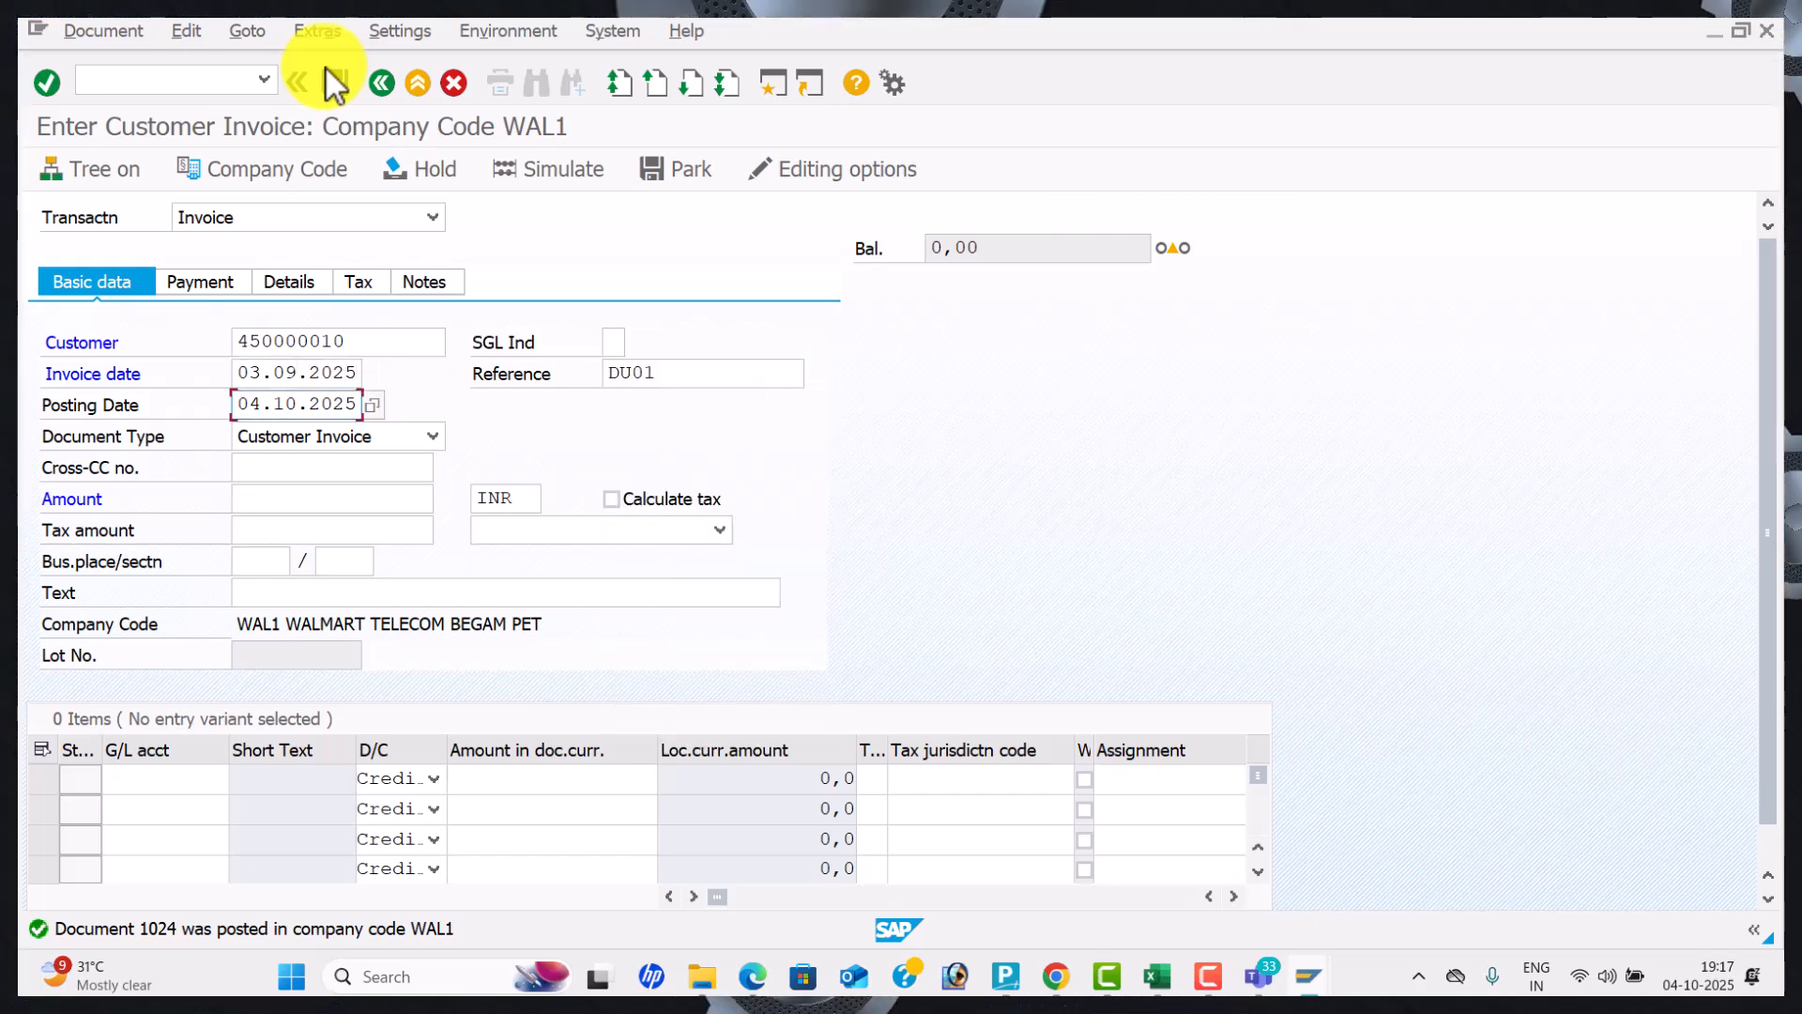
left_click(686, 379)
key("BackSpace")
type("2")
type("03.09")
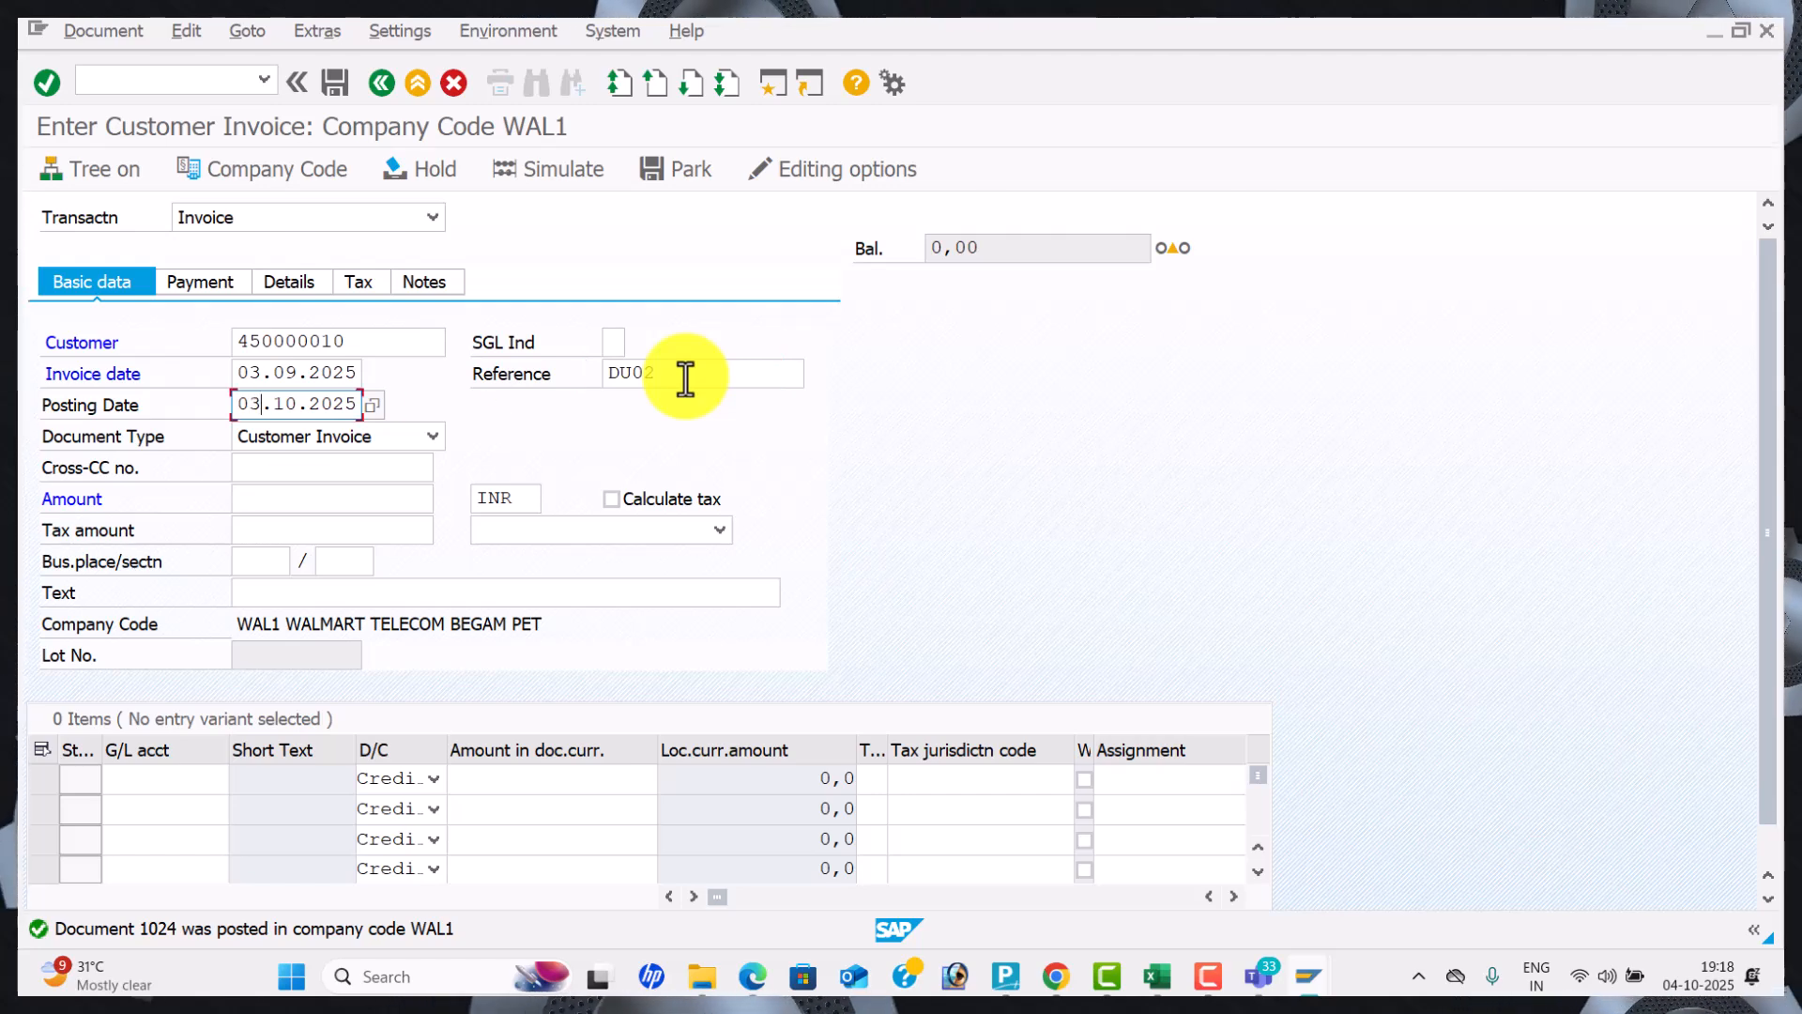
Set the invoice amount to 20000 INR and the header text to CUSTOMER INVOICE.
key("Tab")
key("Tab")
key("Tab")
type("20")
key("Down")
key("Down")
key("Tab")
key("Tab")
key("Down")
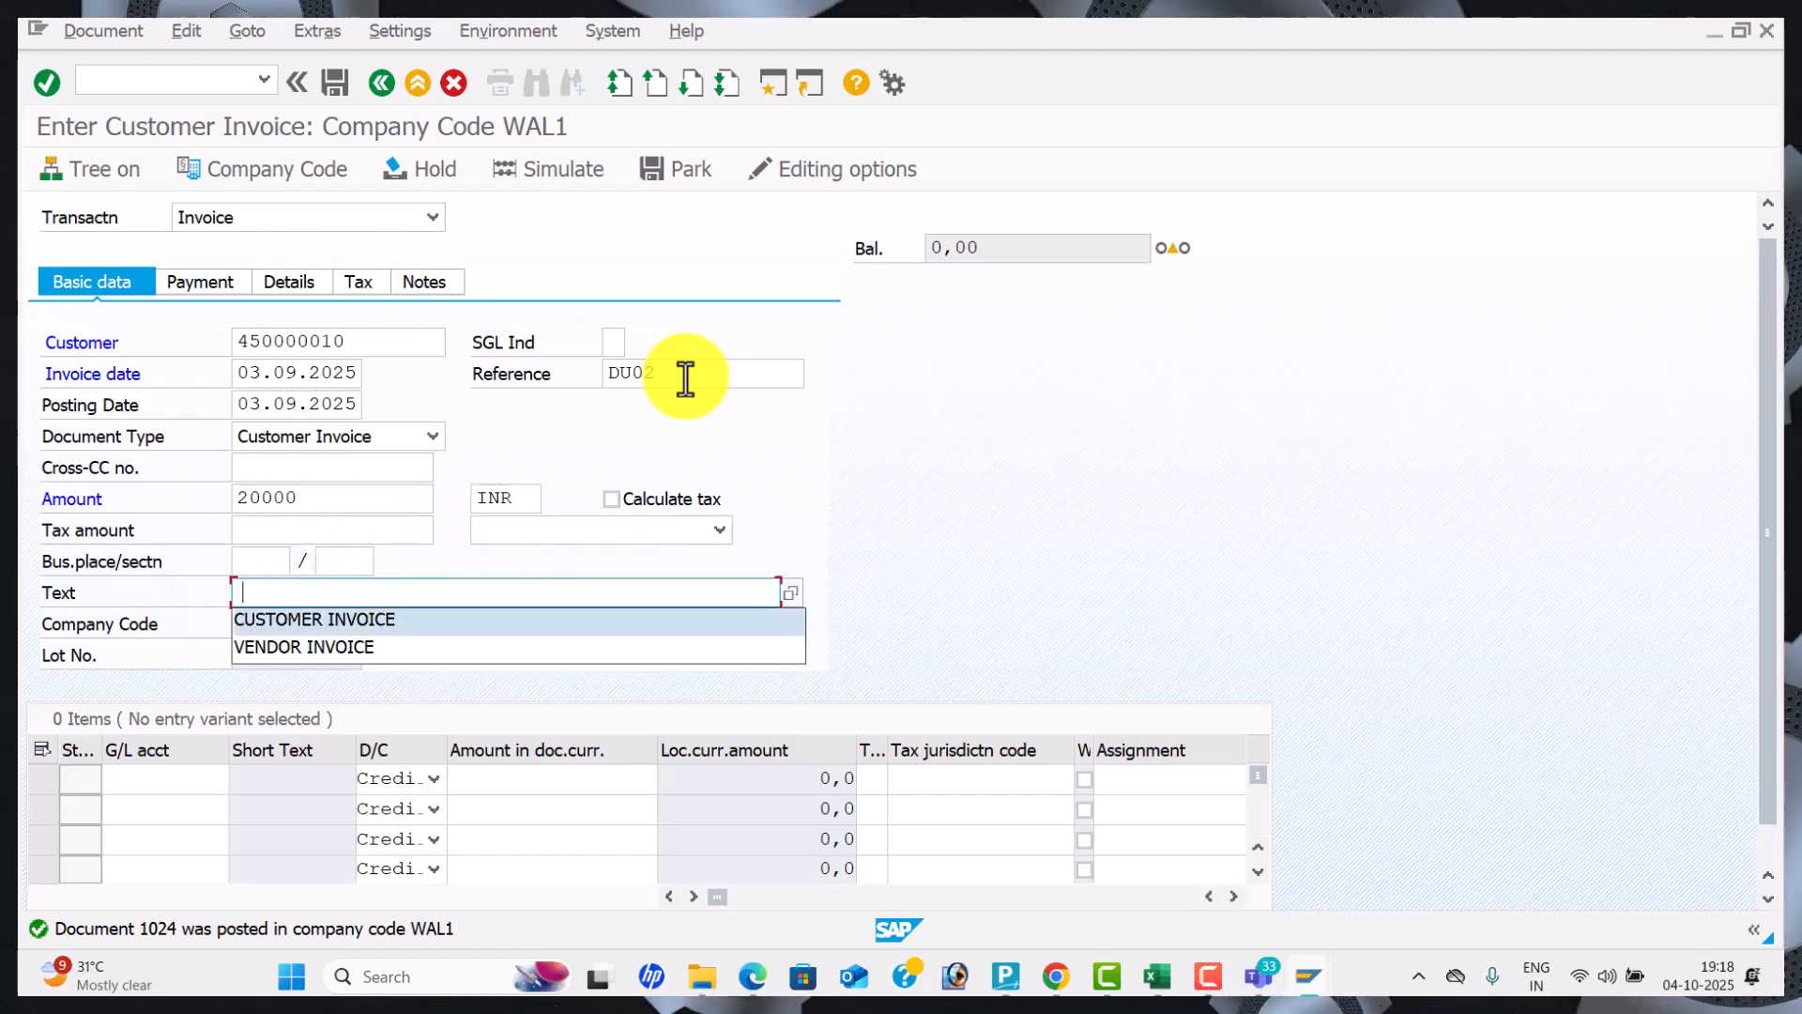
key("Tab")
key("Tab")
Add a credit line item for the Sales G/L account with an amount of 20000.
key("Down")
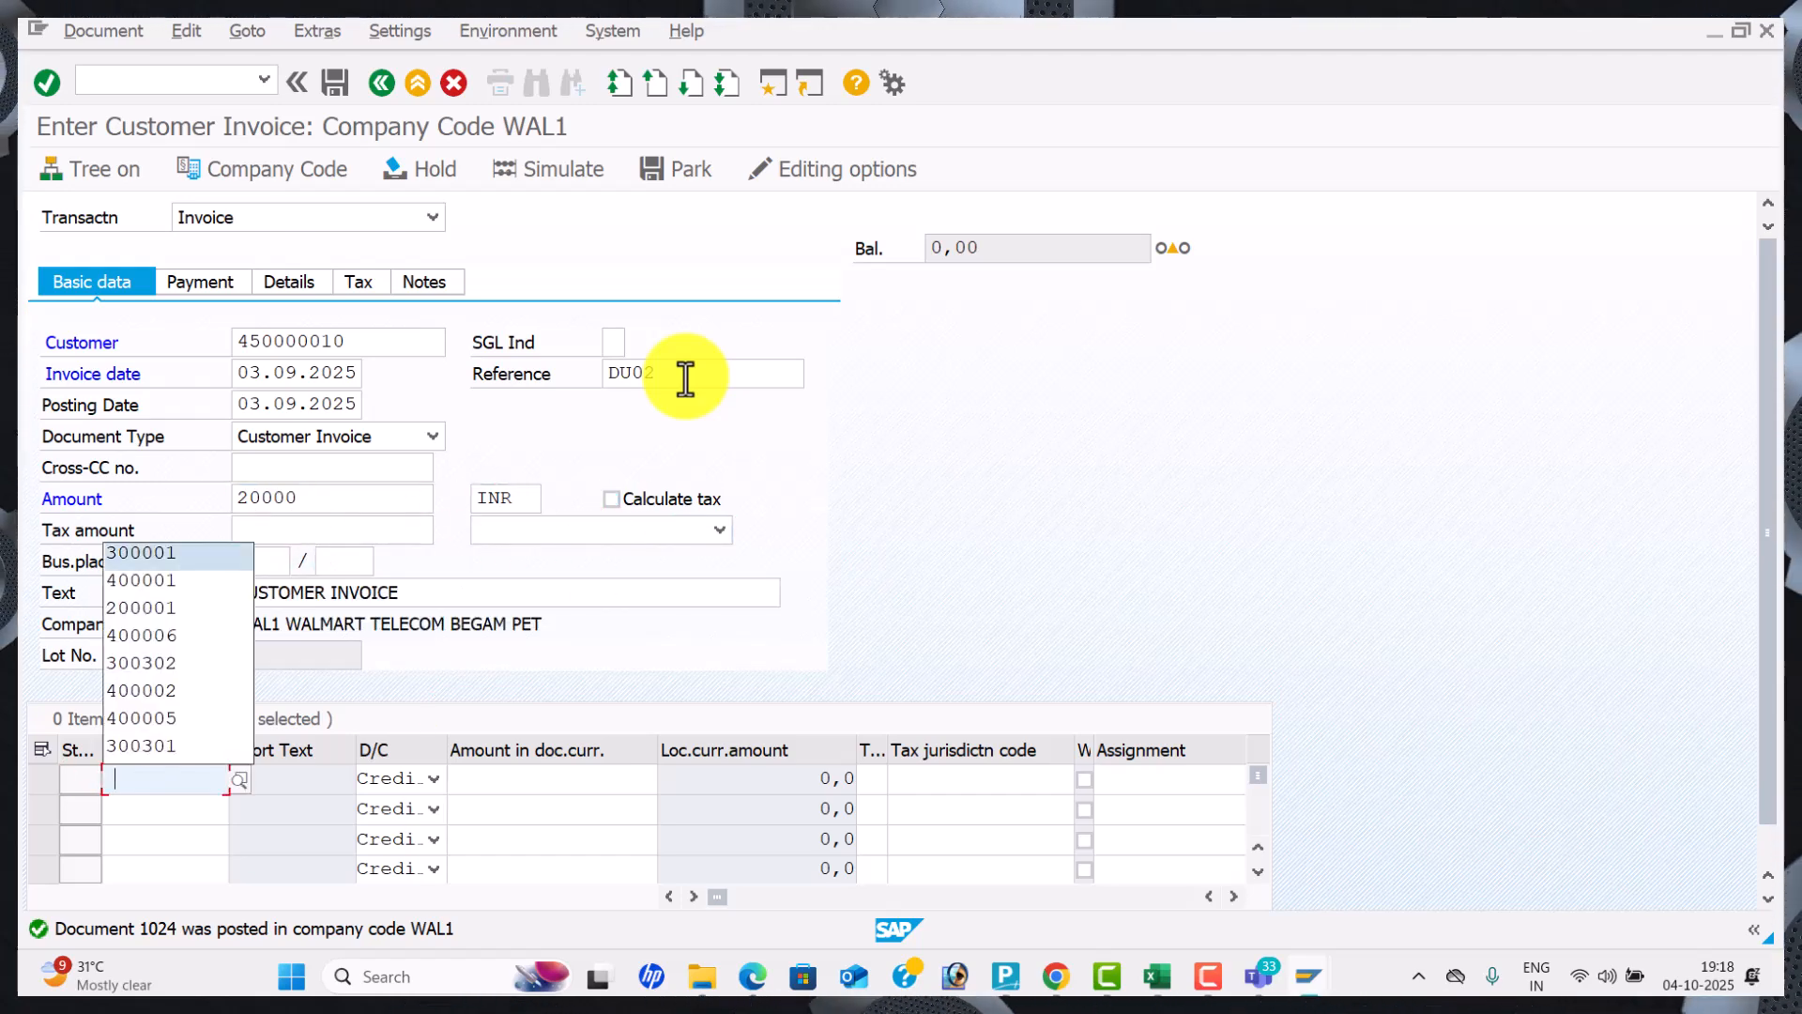
key("Tab")
key("Down")
key("Down")
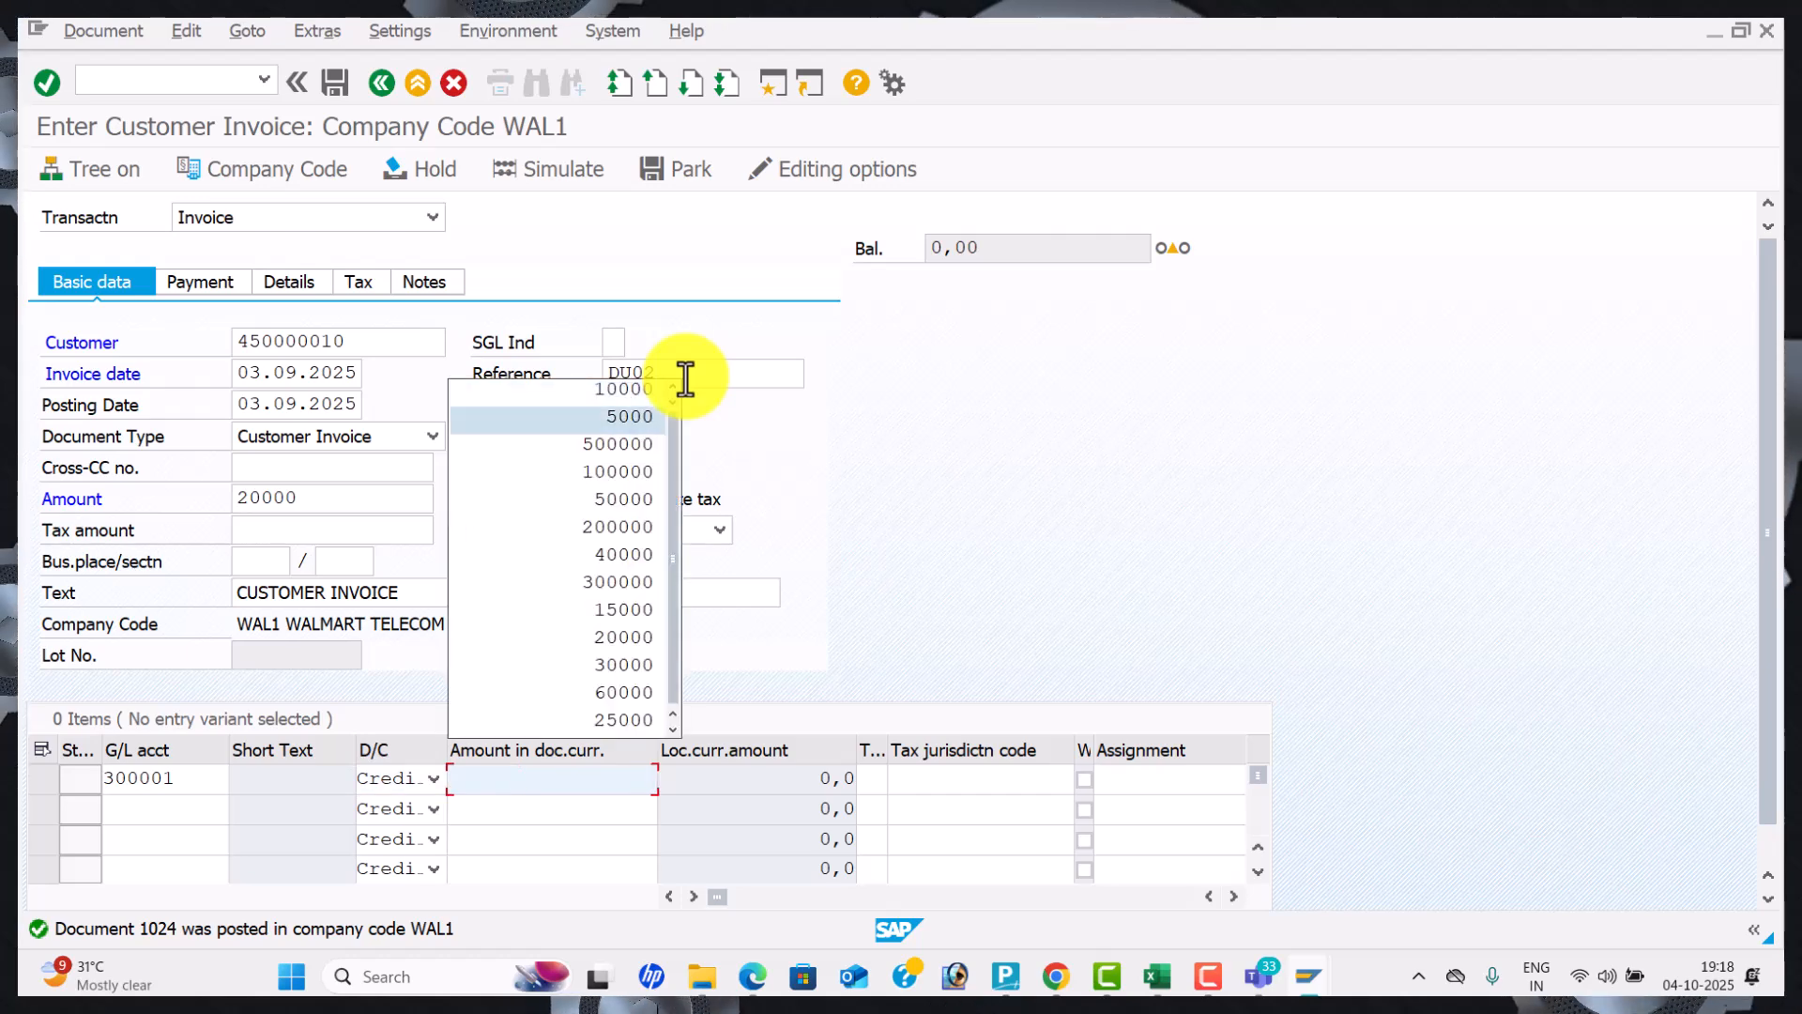
type("20")
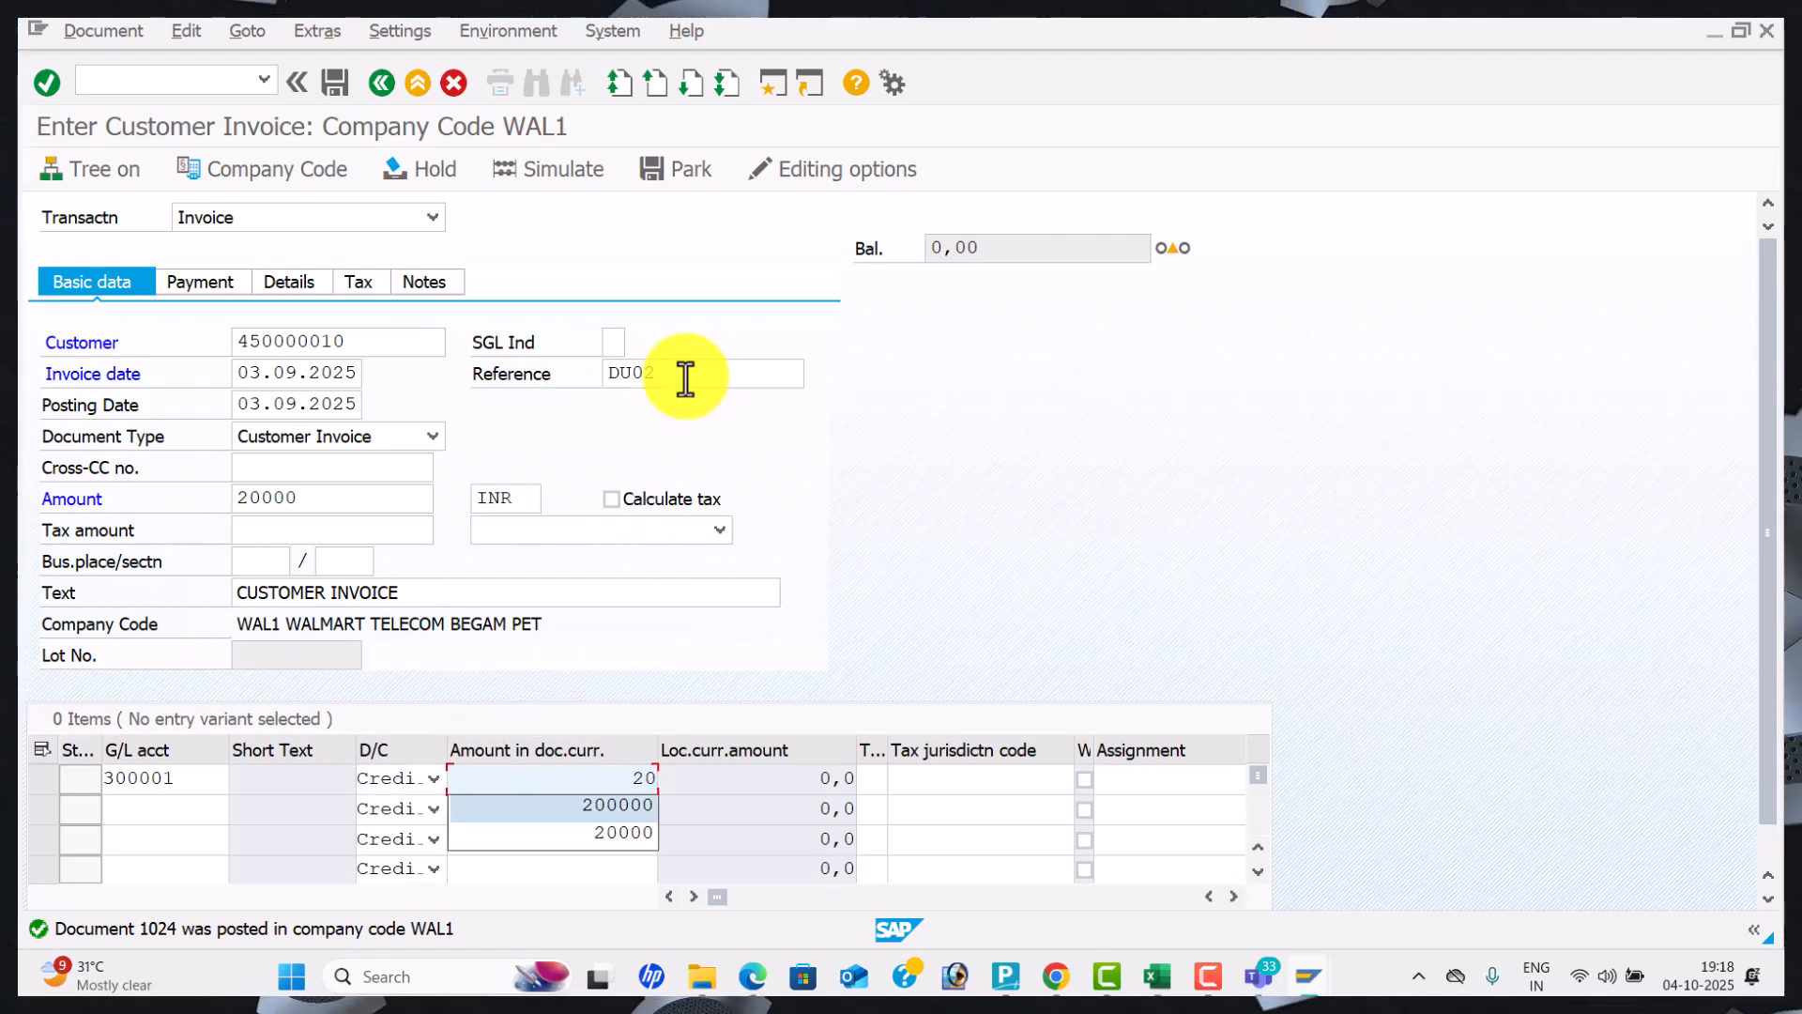
key("Down")
Set the Sales line item's text to Sales A/c, leaving its value date empty.
key("Tab")
key("Tab")
key("Tab")
key("Tab")
key("Tab")
key("Tab")
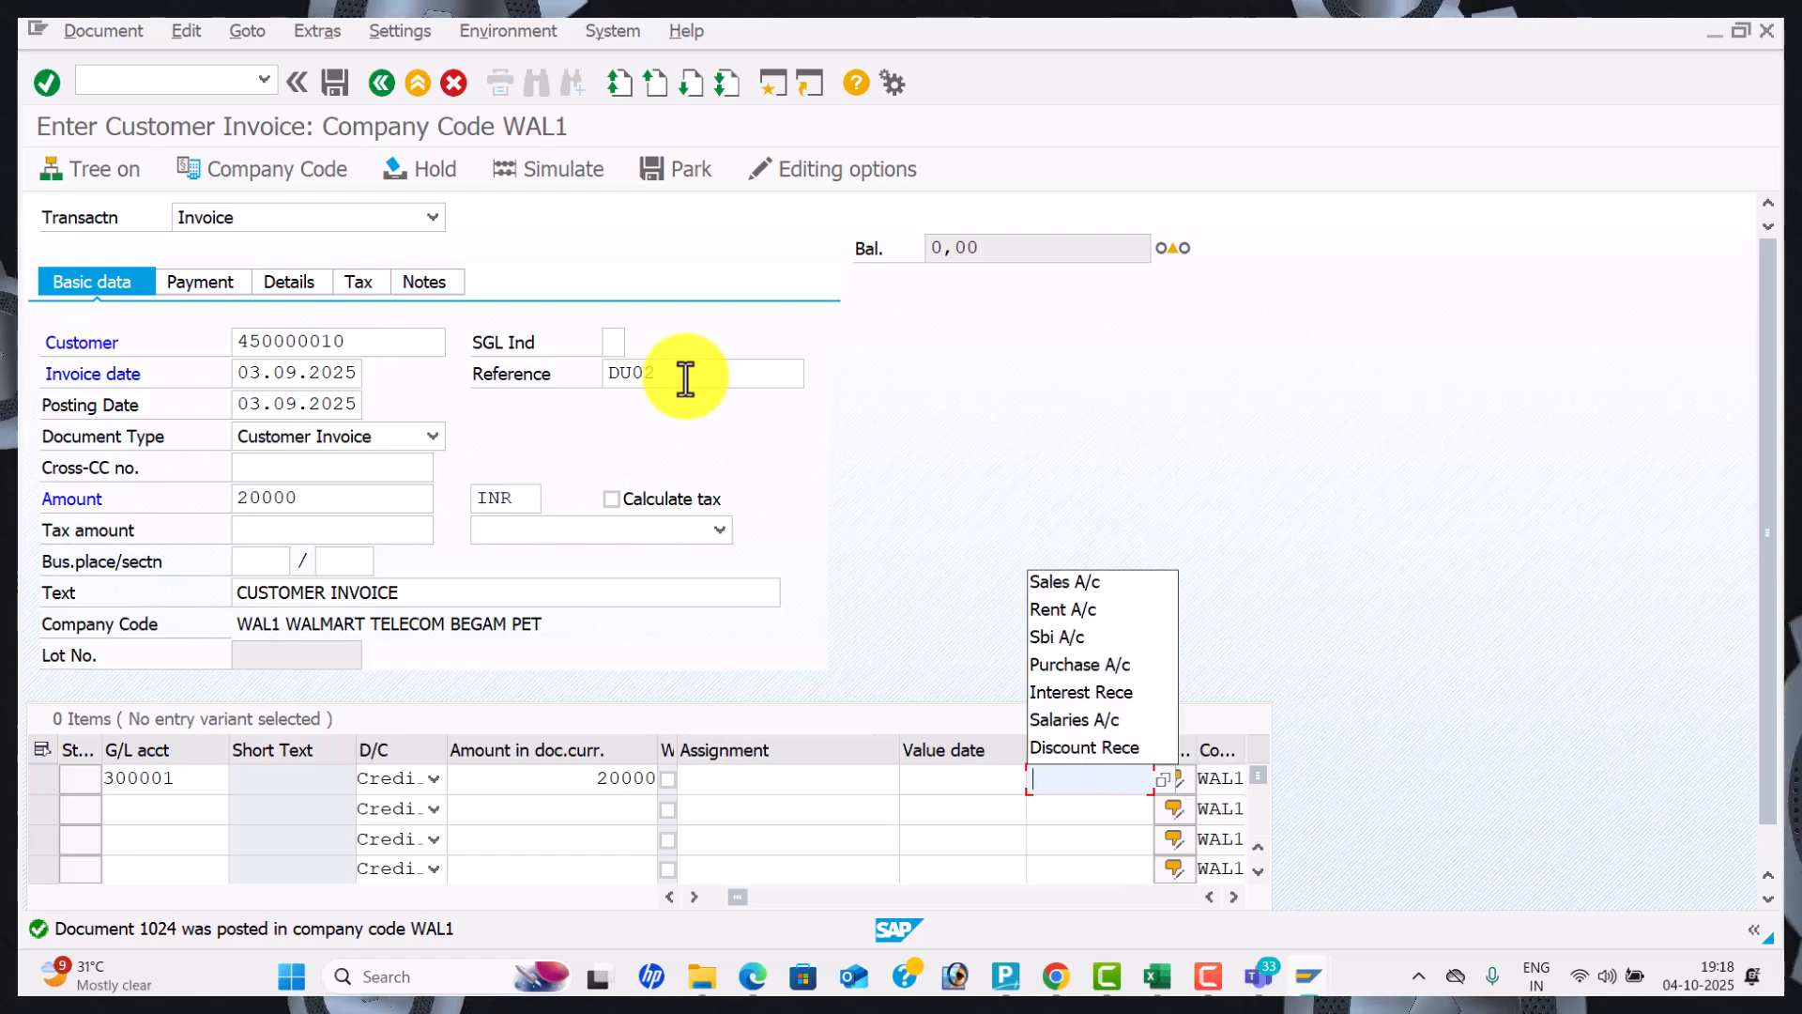
key("Tab")
Confirm the invoice entries, then simulate and post the customer invoice.
key("Return")
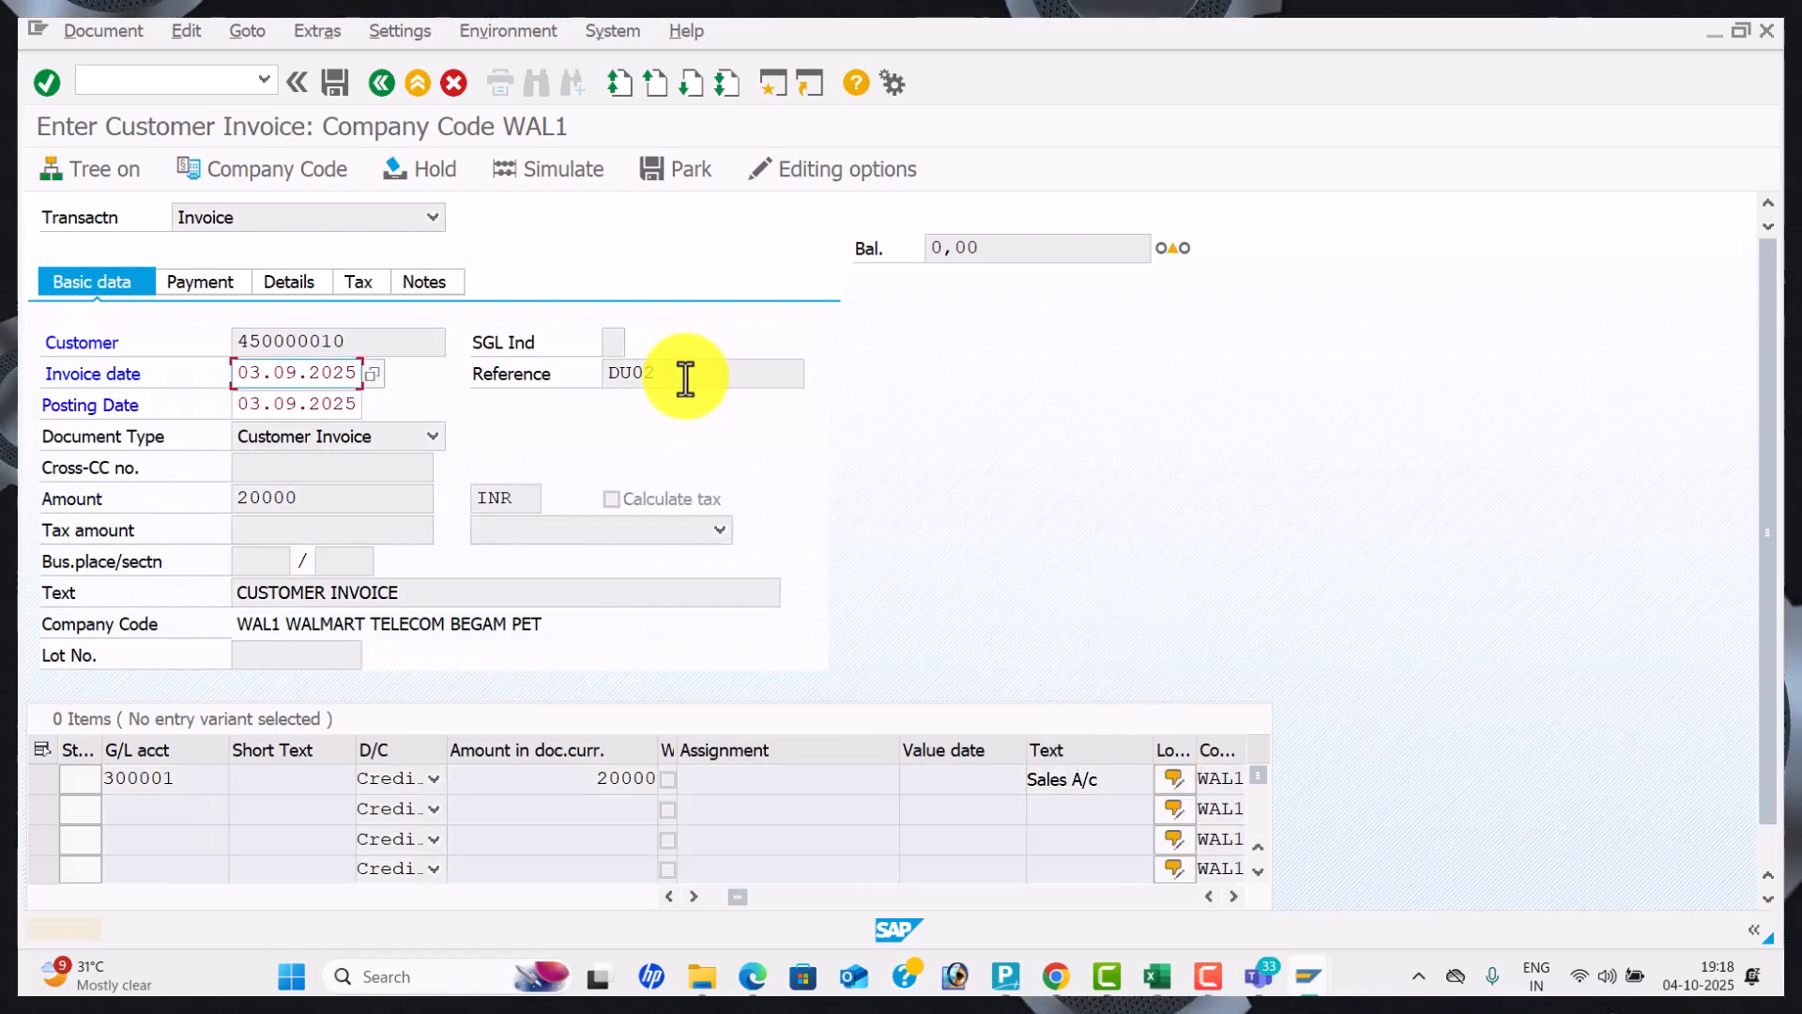
key("Return")
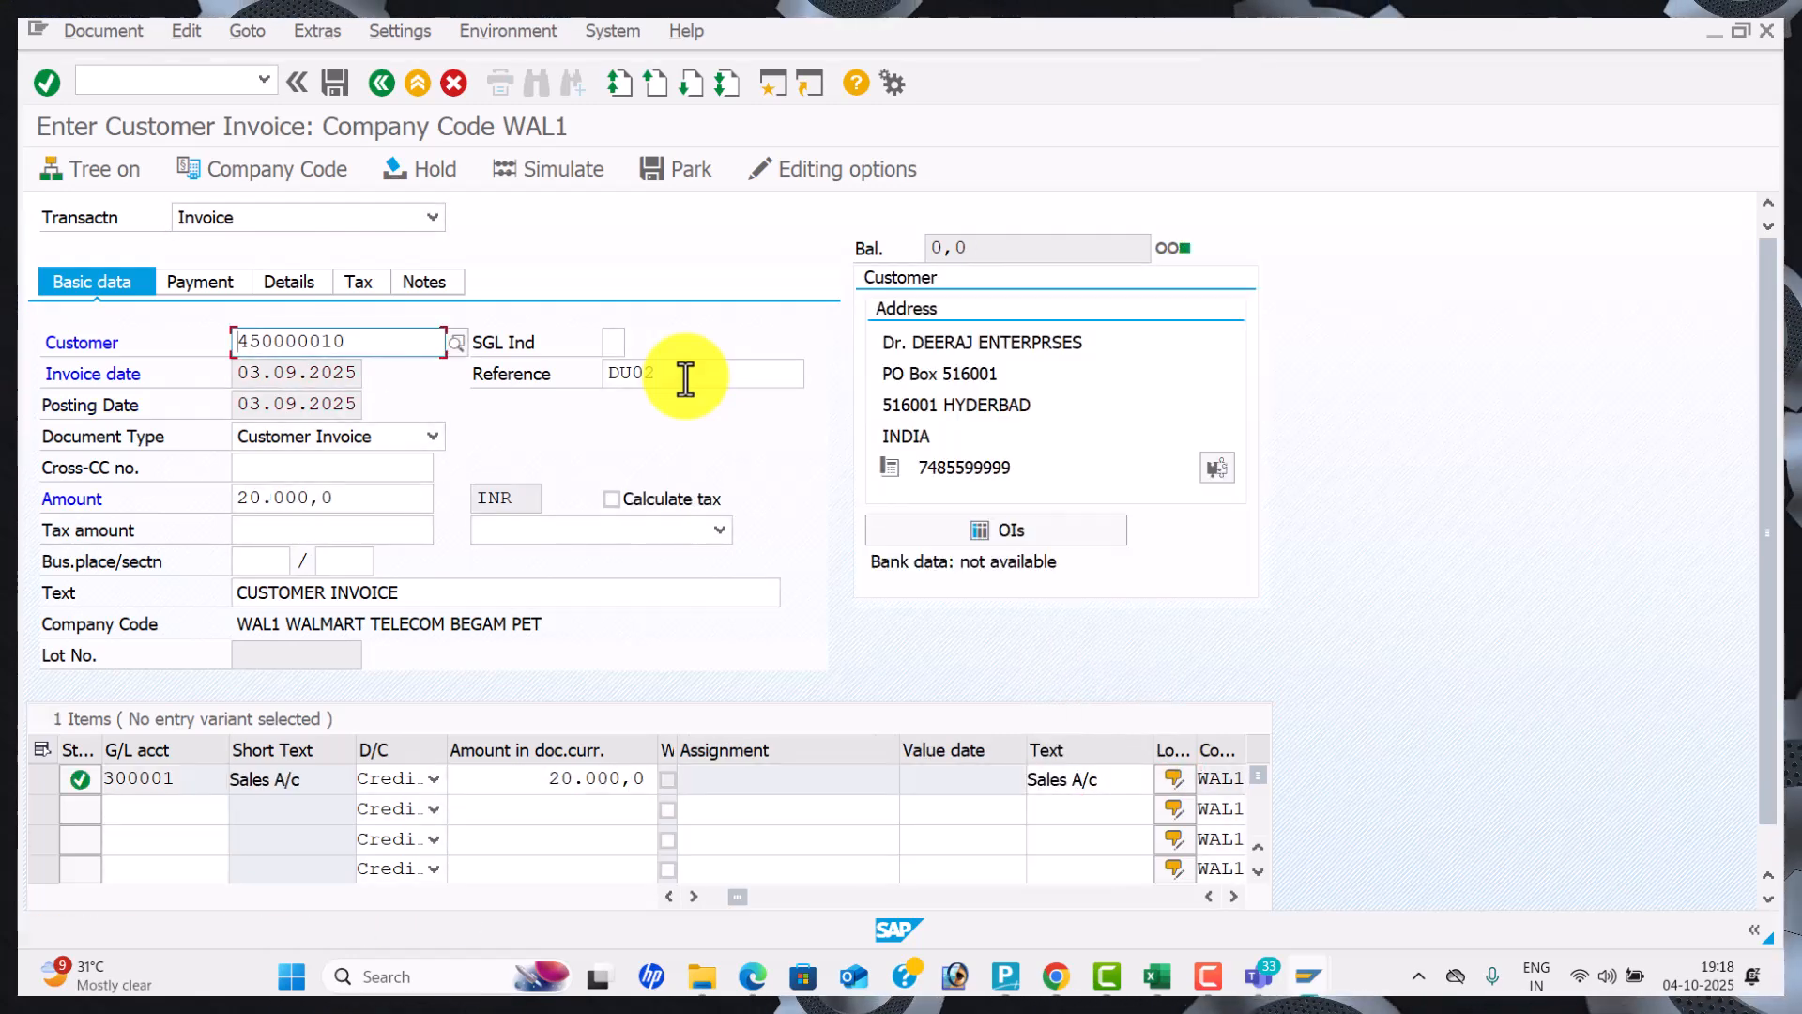
left_click(578, 182)
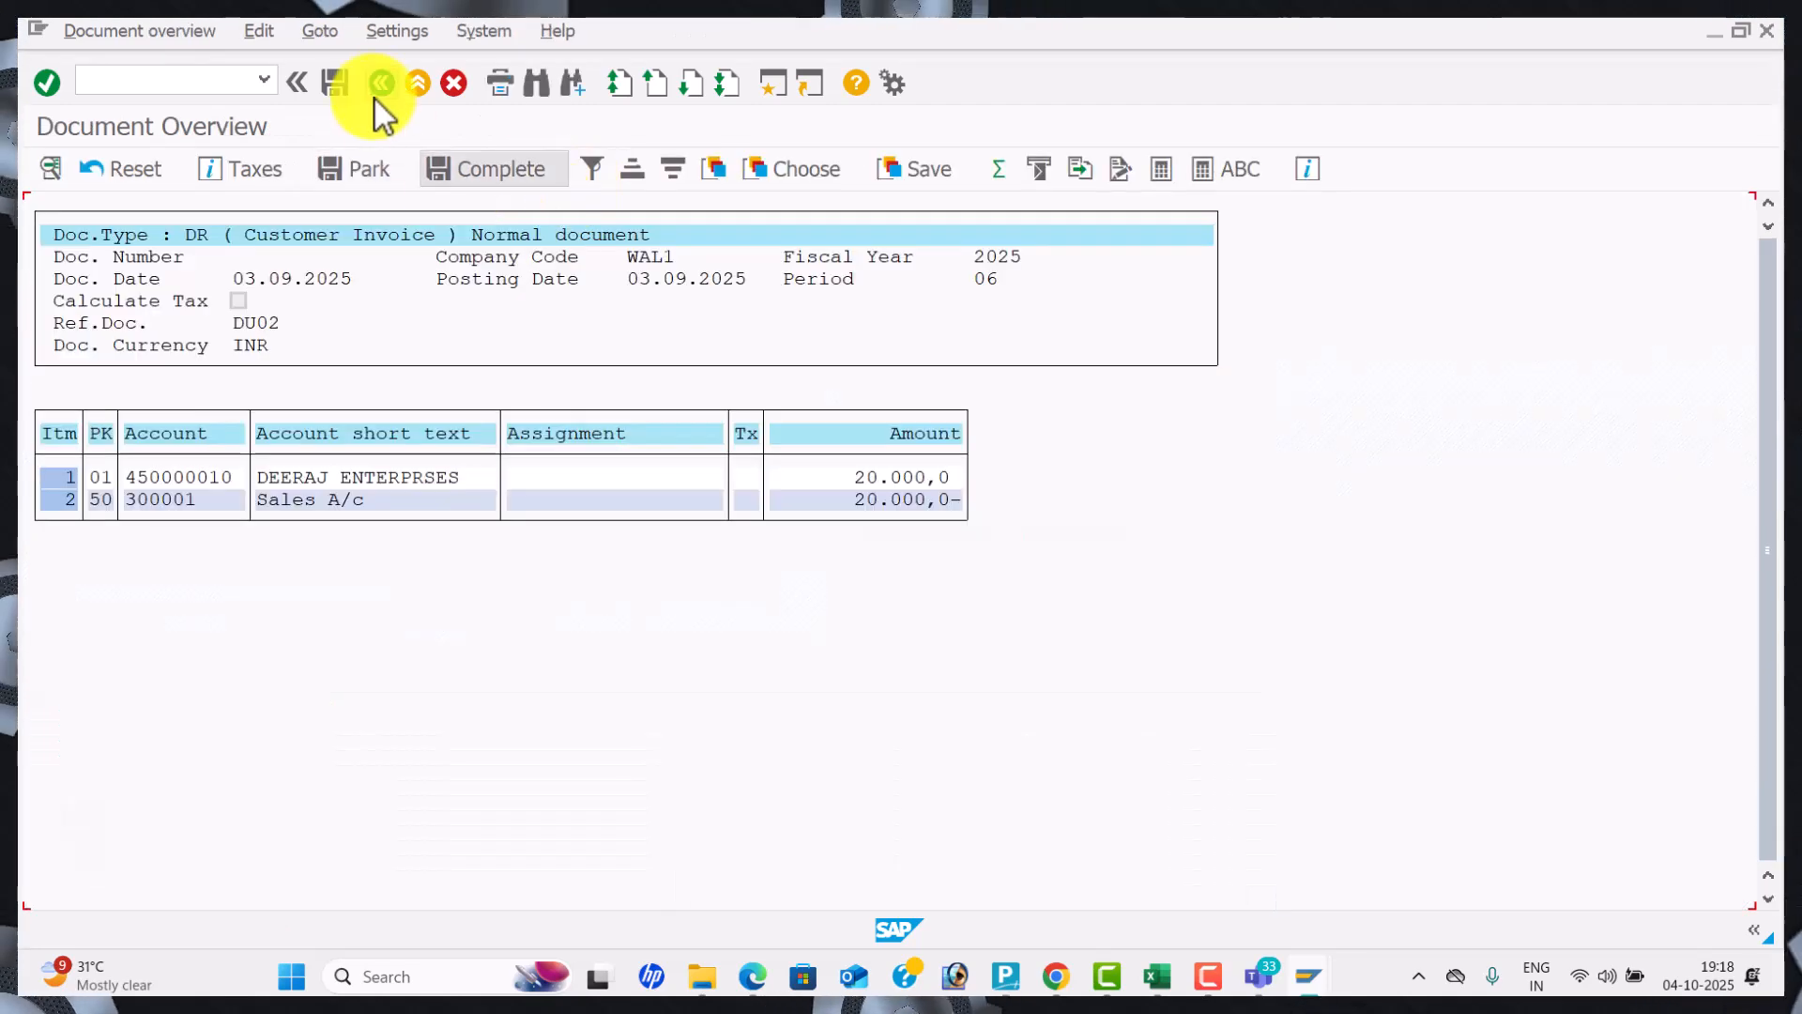
left_click(351, 82)
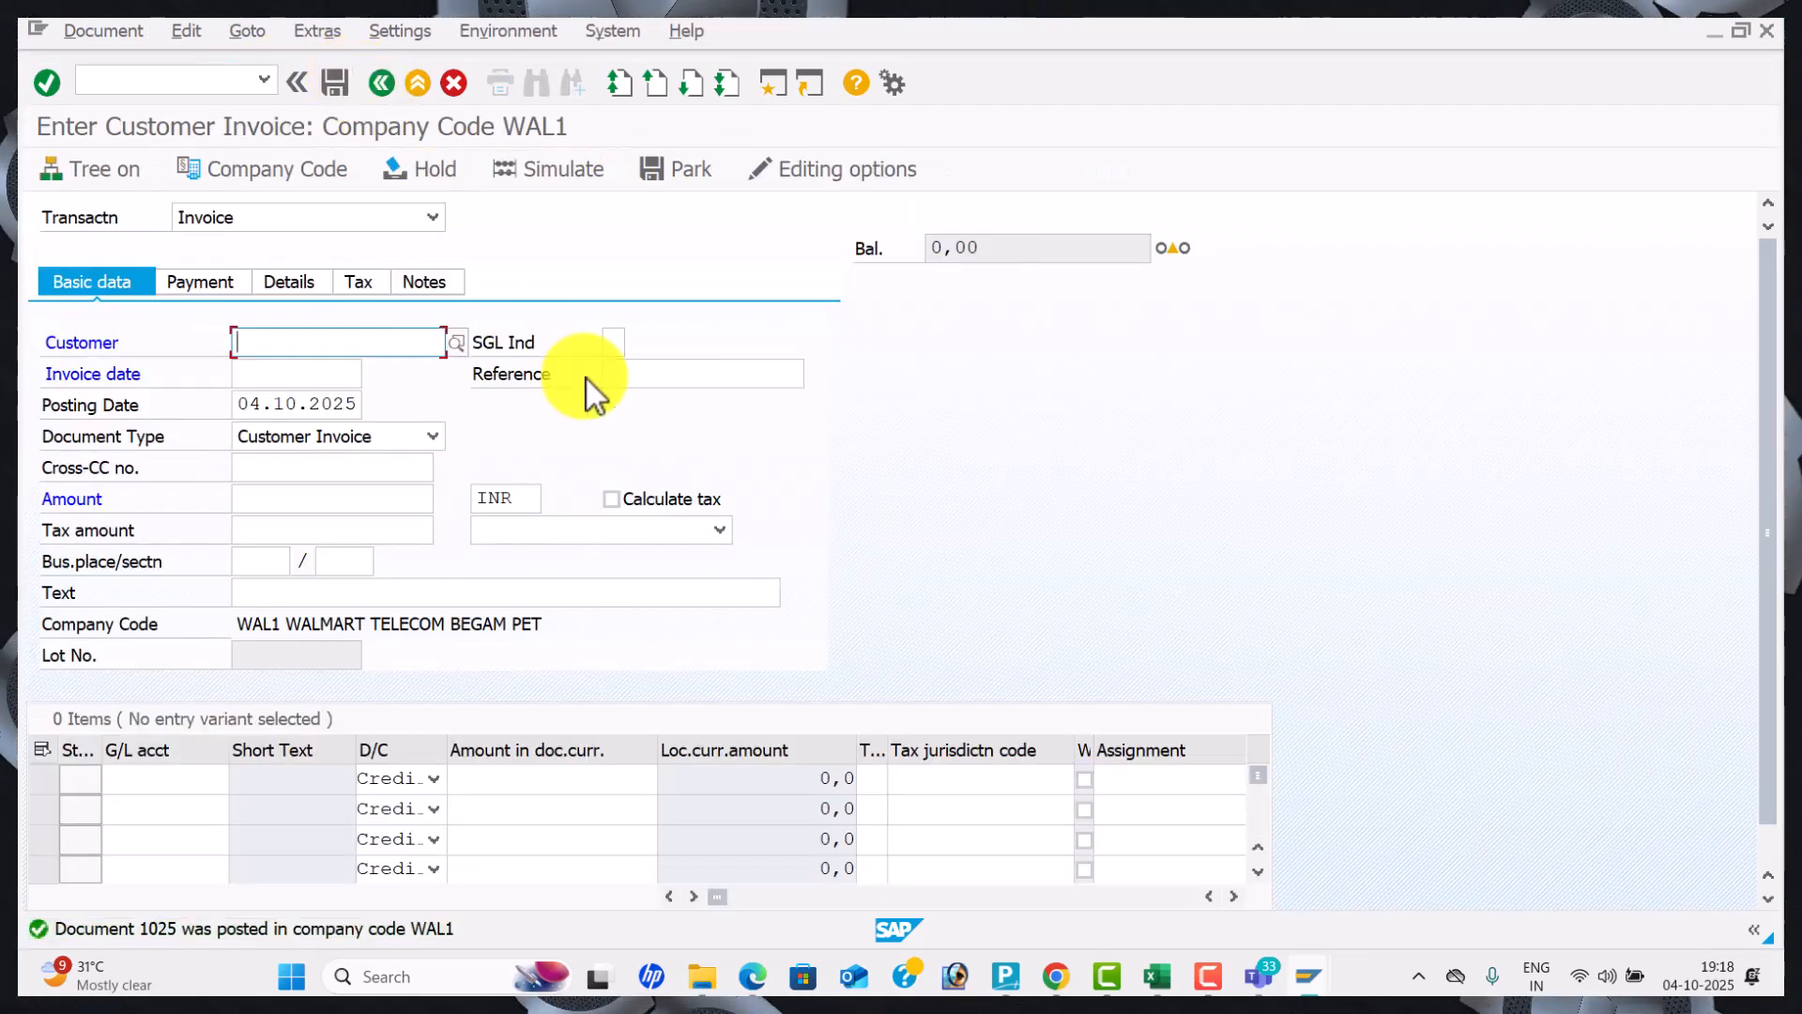
Switch to the DUNNING CONCEPT sheet in Excel and enter 04.09.2025 in cell K3 as the credit memo date.
key("alt+Tab")
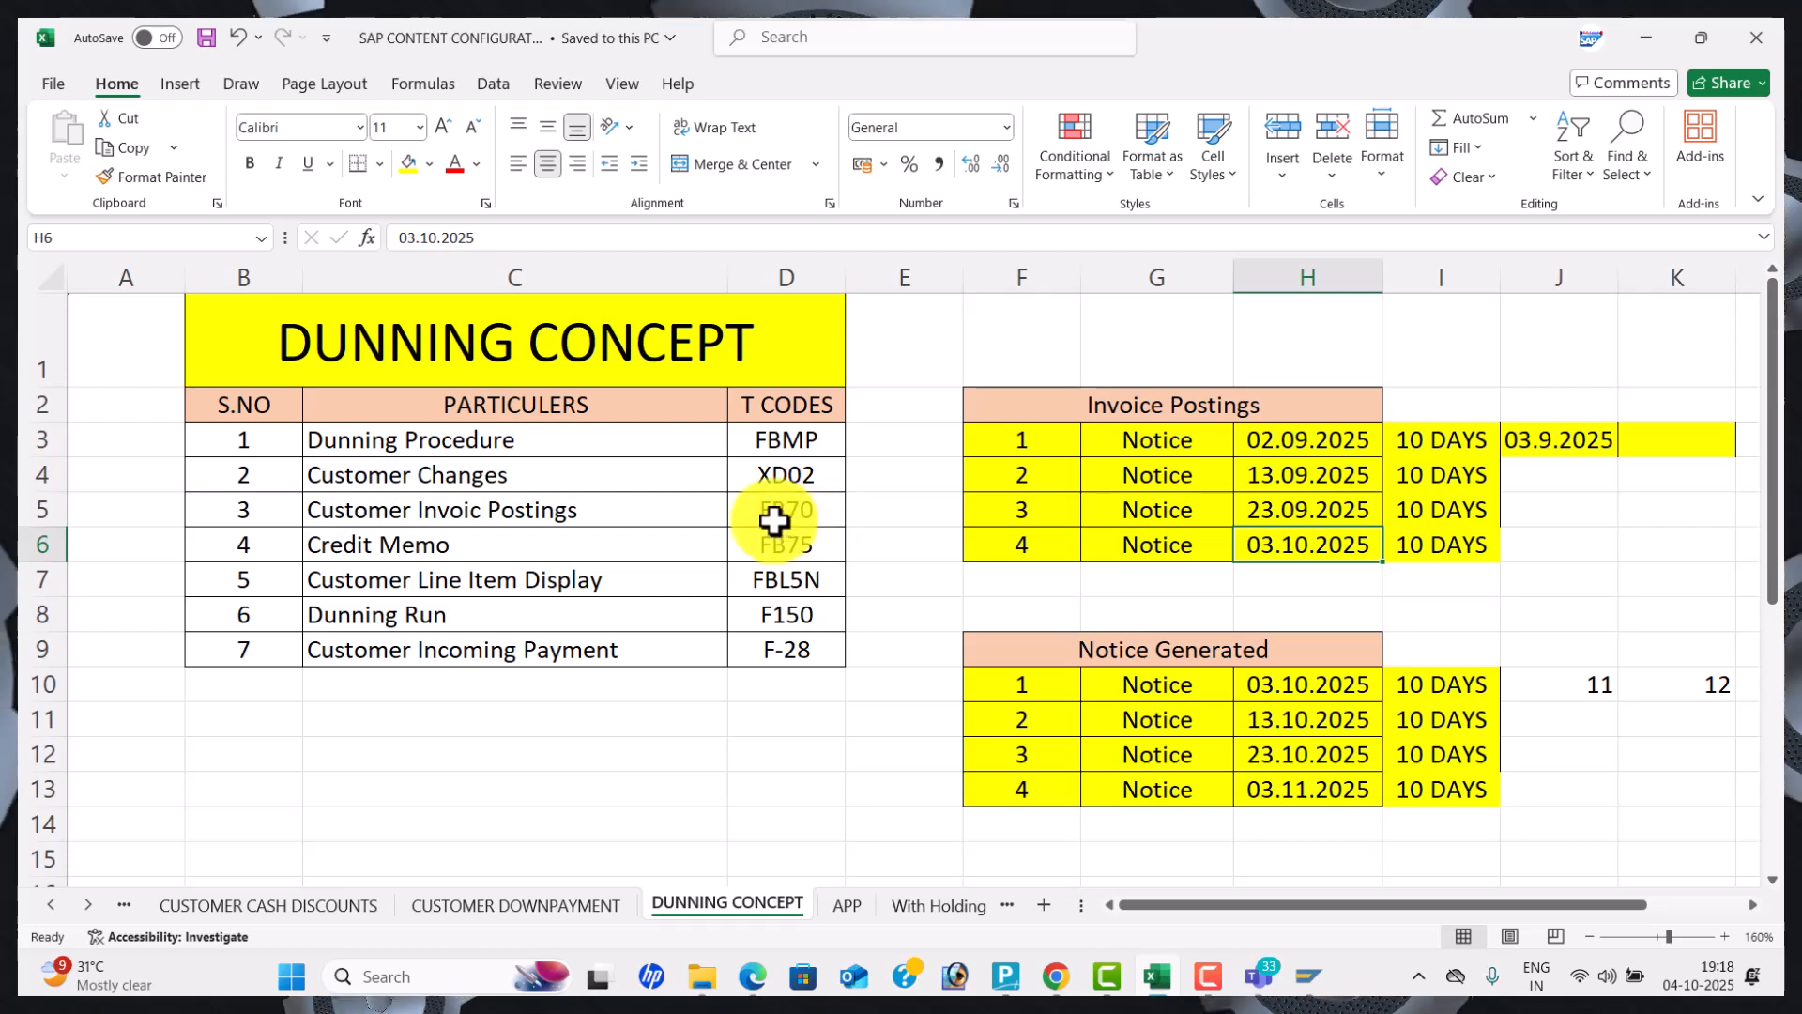
left_click(765, 551)
left_click(552, 555)
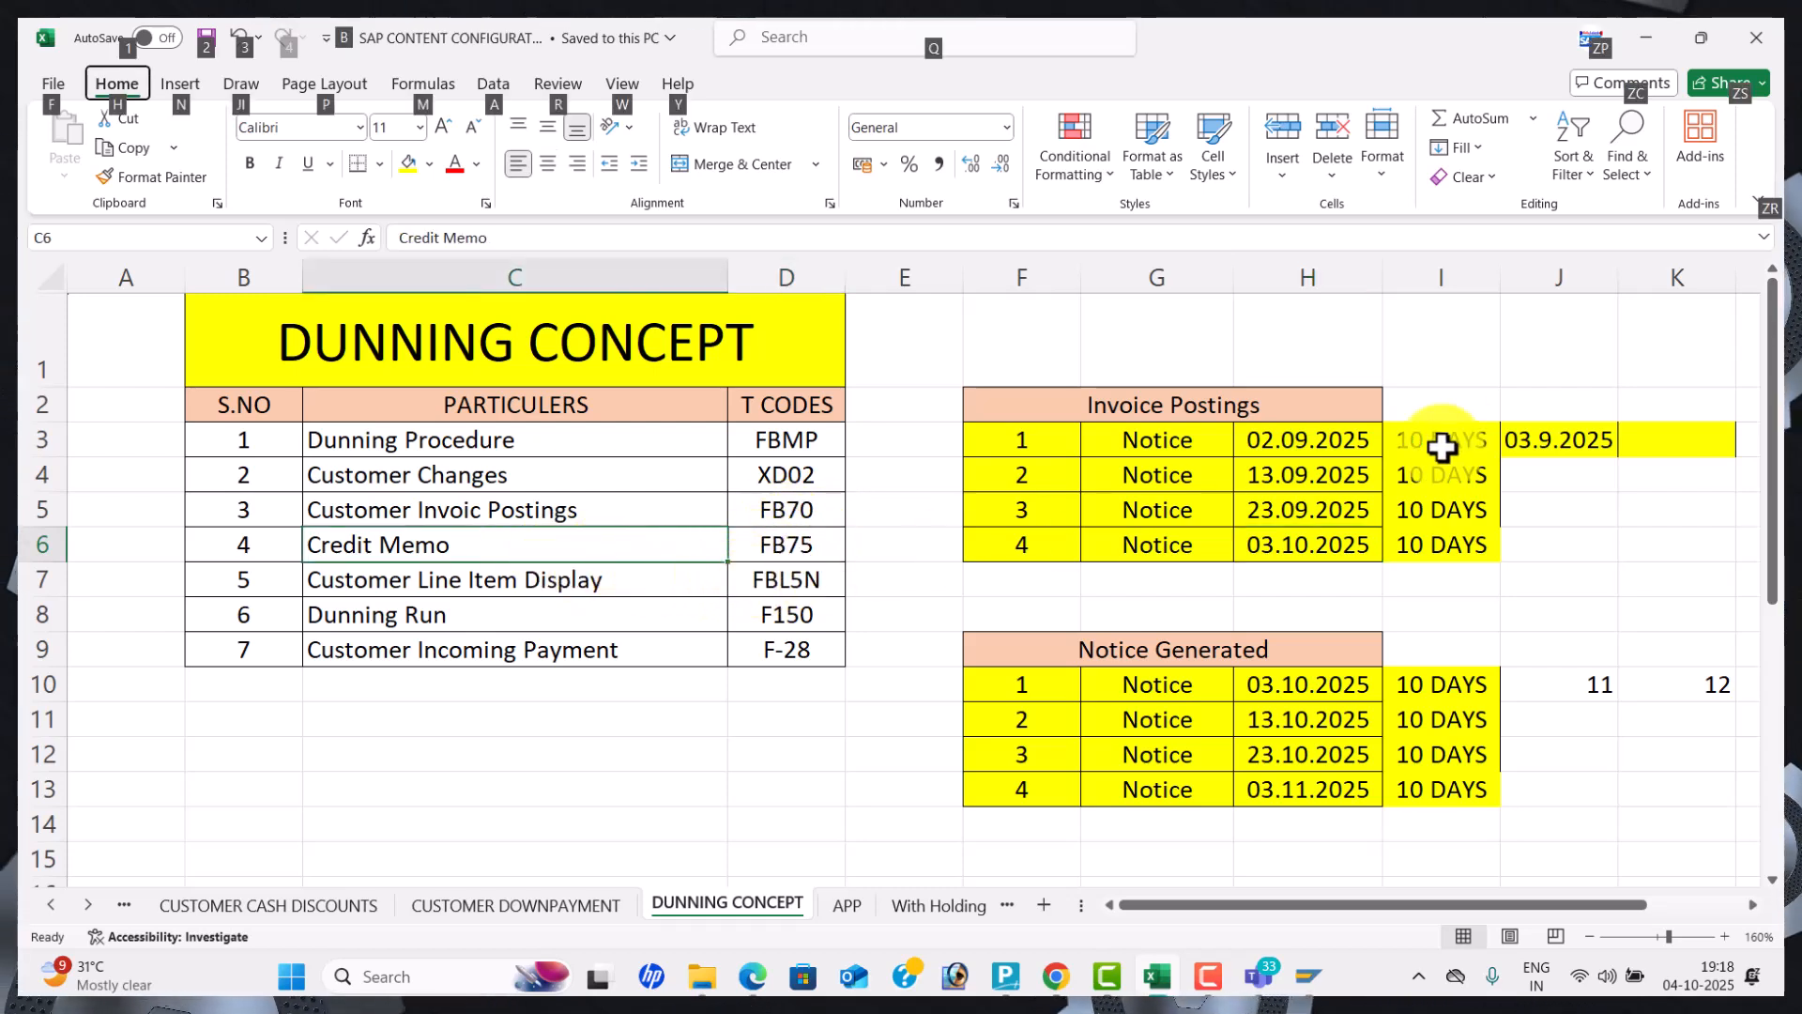
left_click(1276, 430)
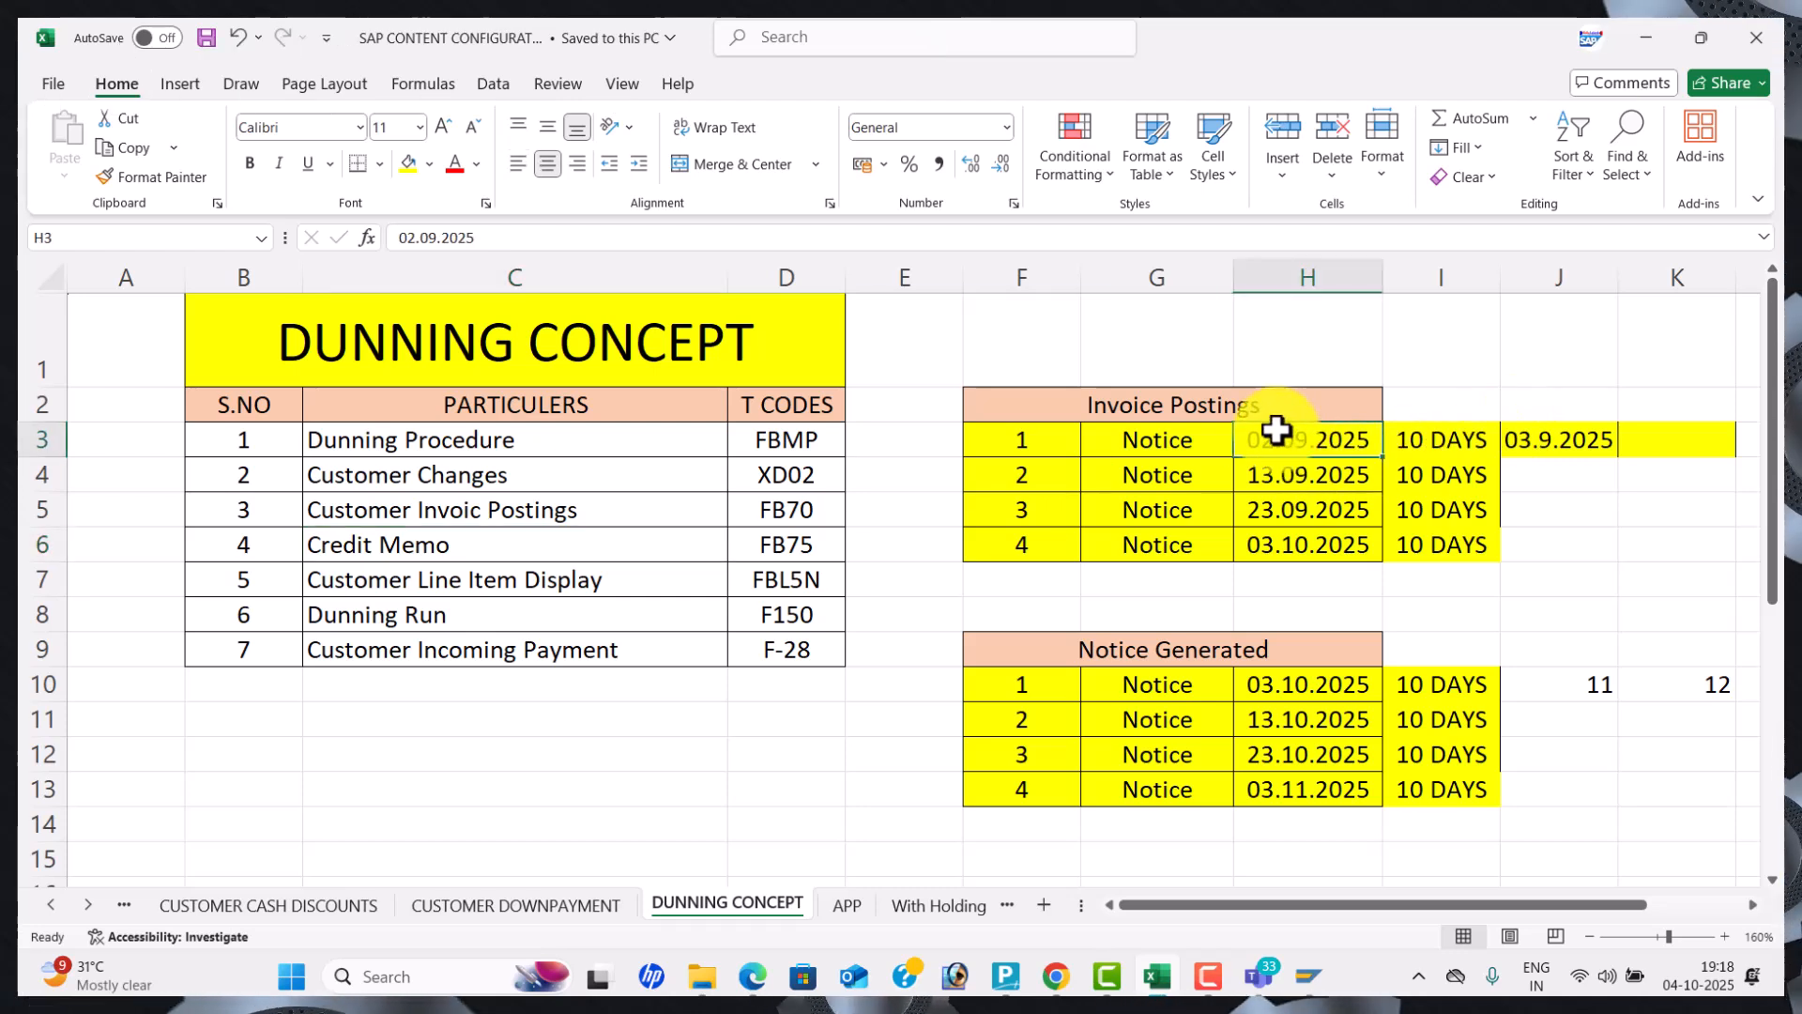
left_click(1508, 434)
left_click(1645, 448)
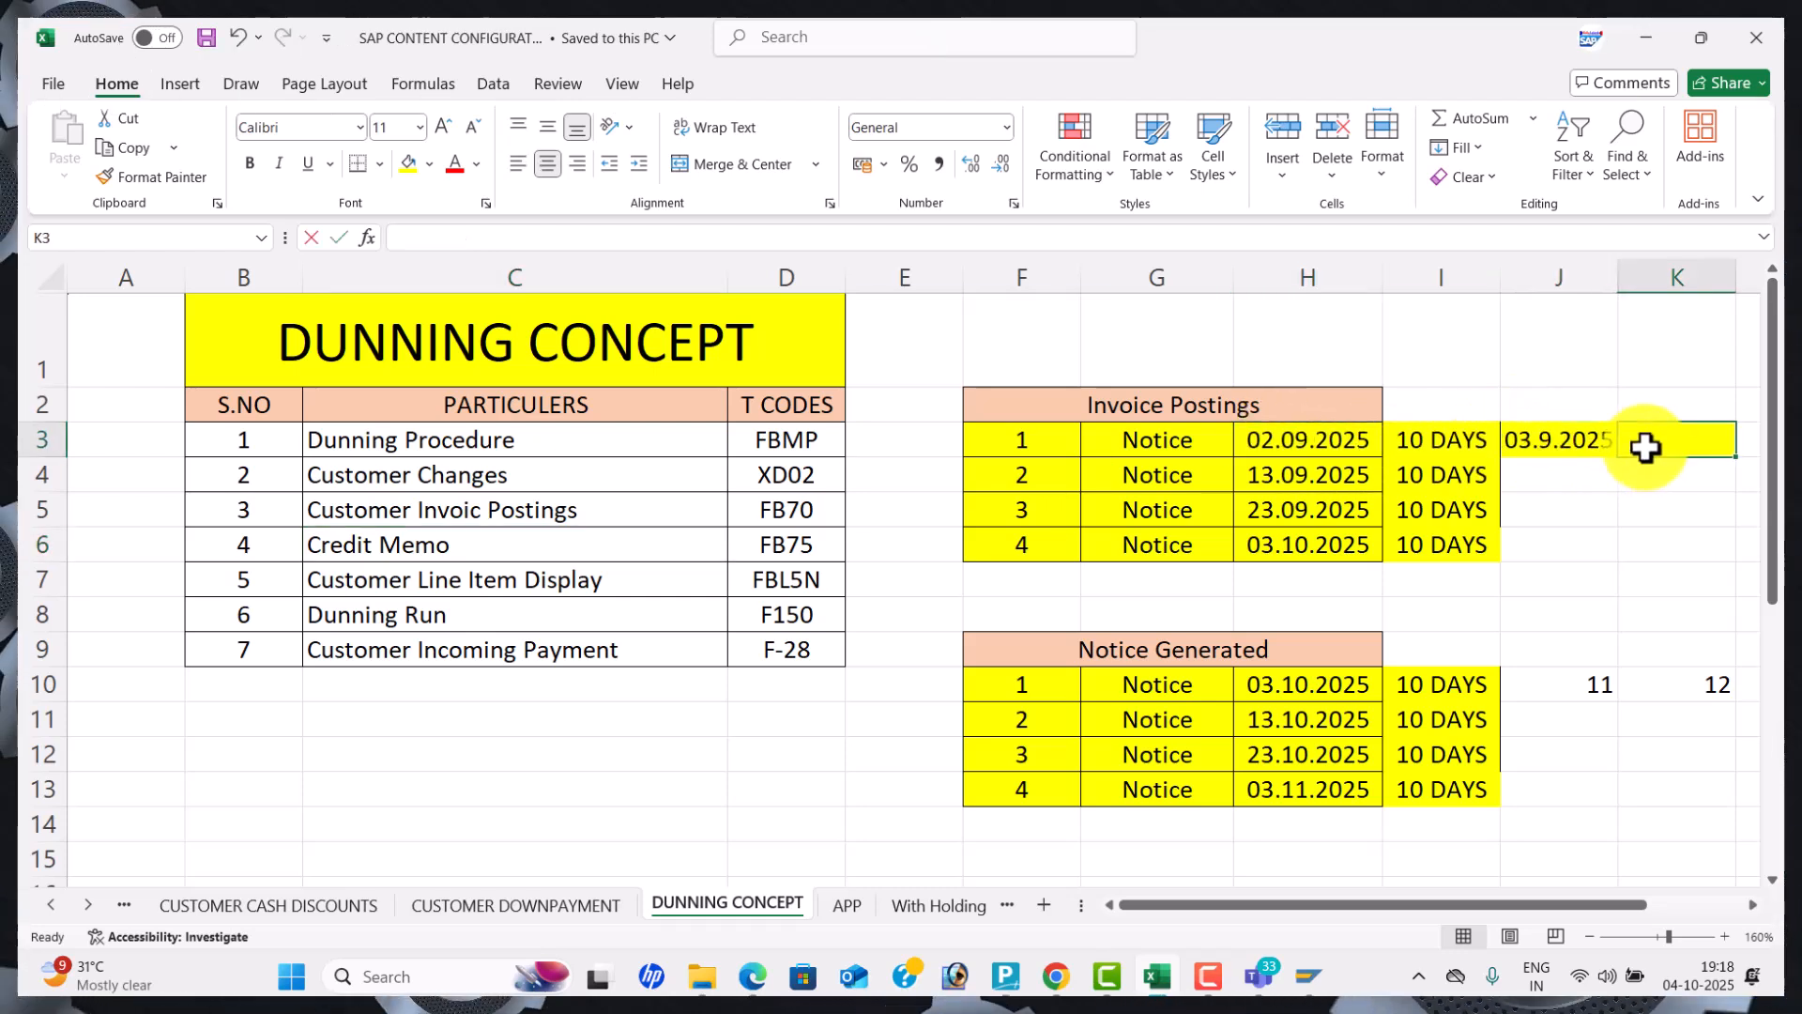
type("04.09.2")
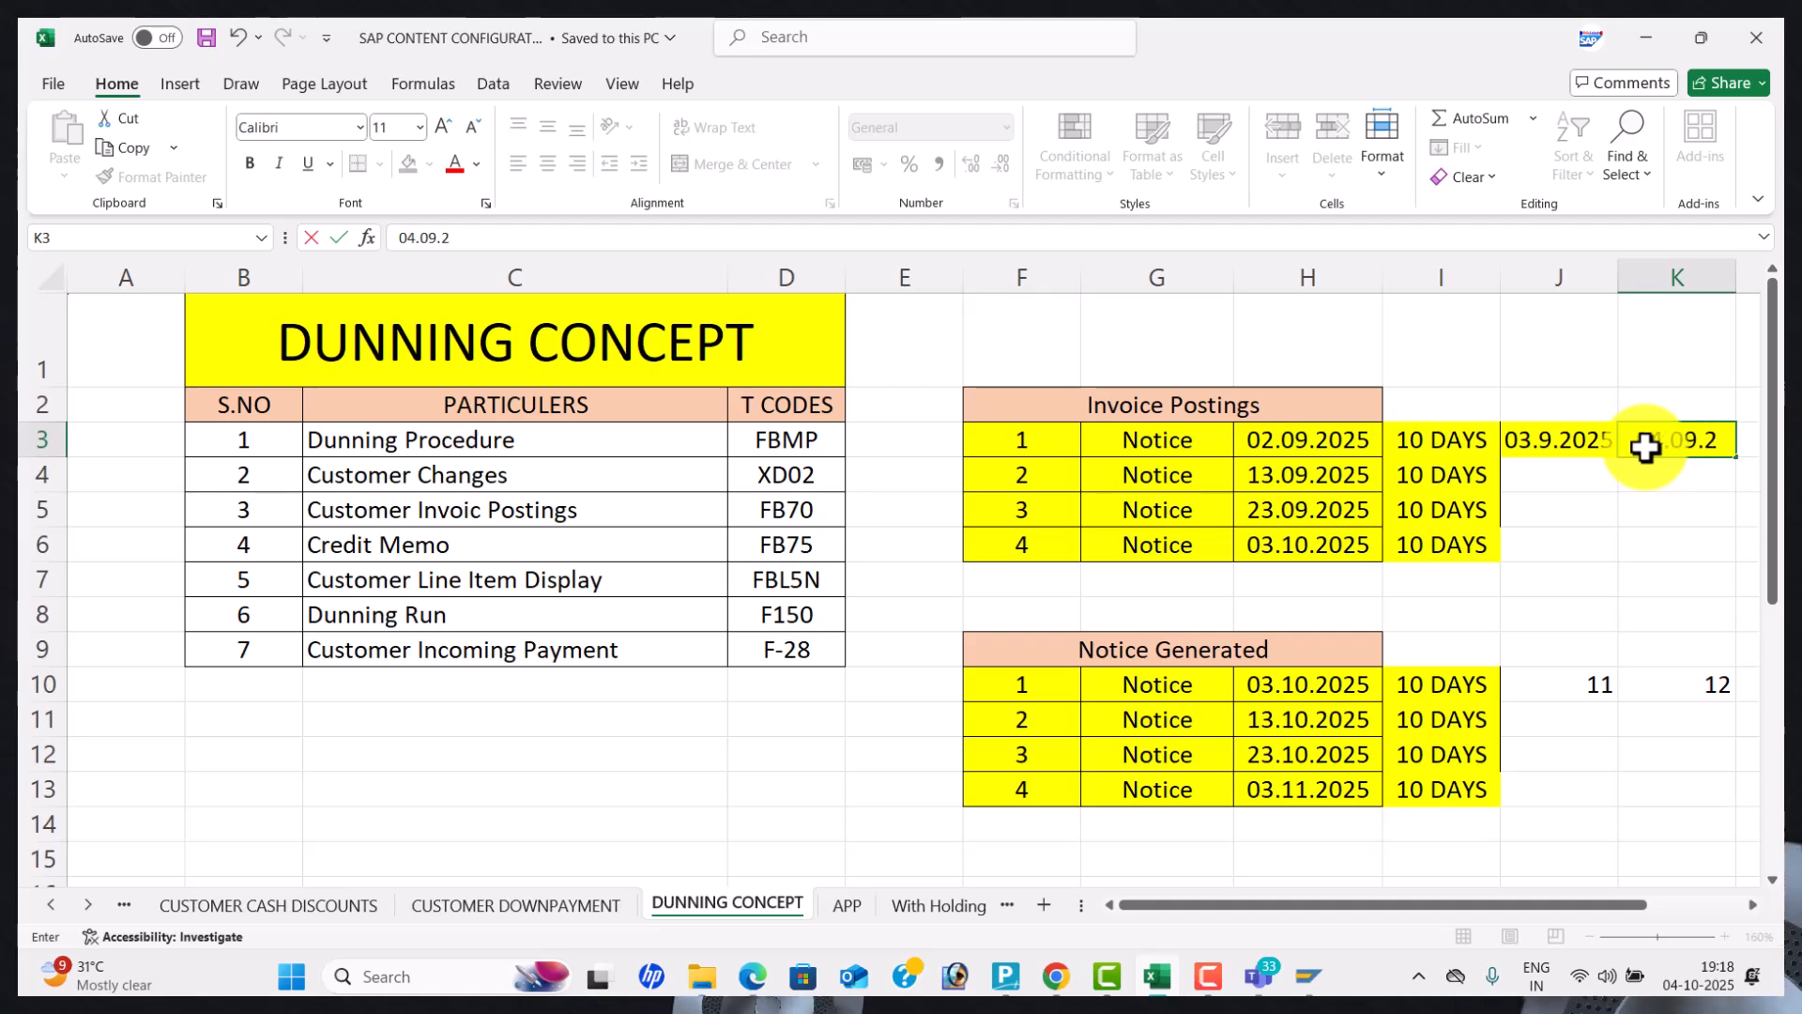
type("025")
key("Tab")
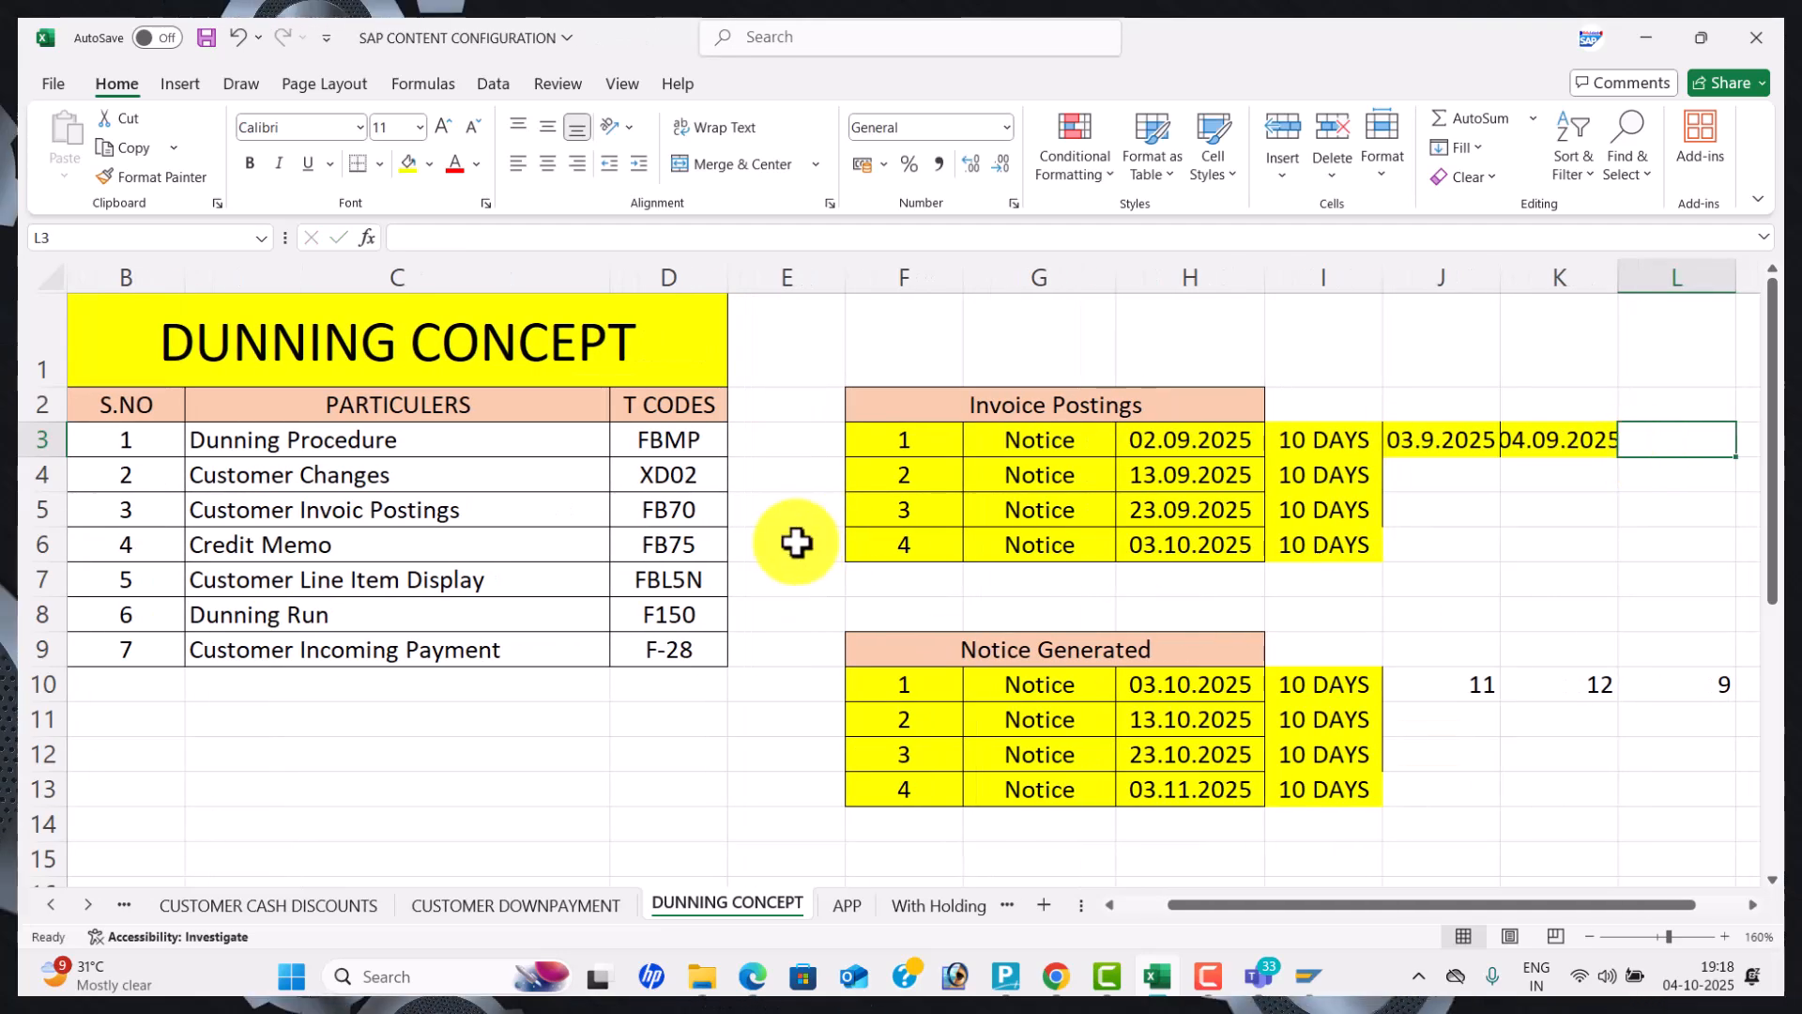
Switch back to SAP and open the customer credit memo transaction with /NFB75.
key("alt+Tab")
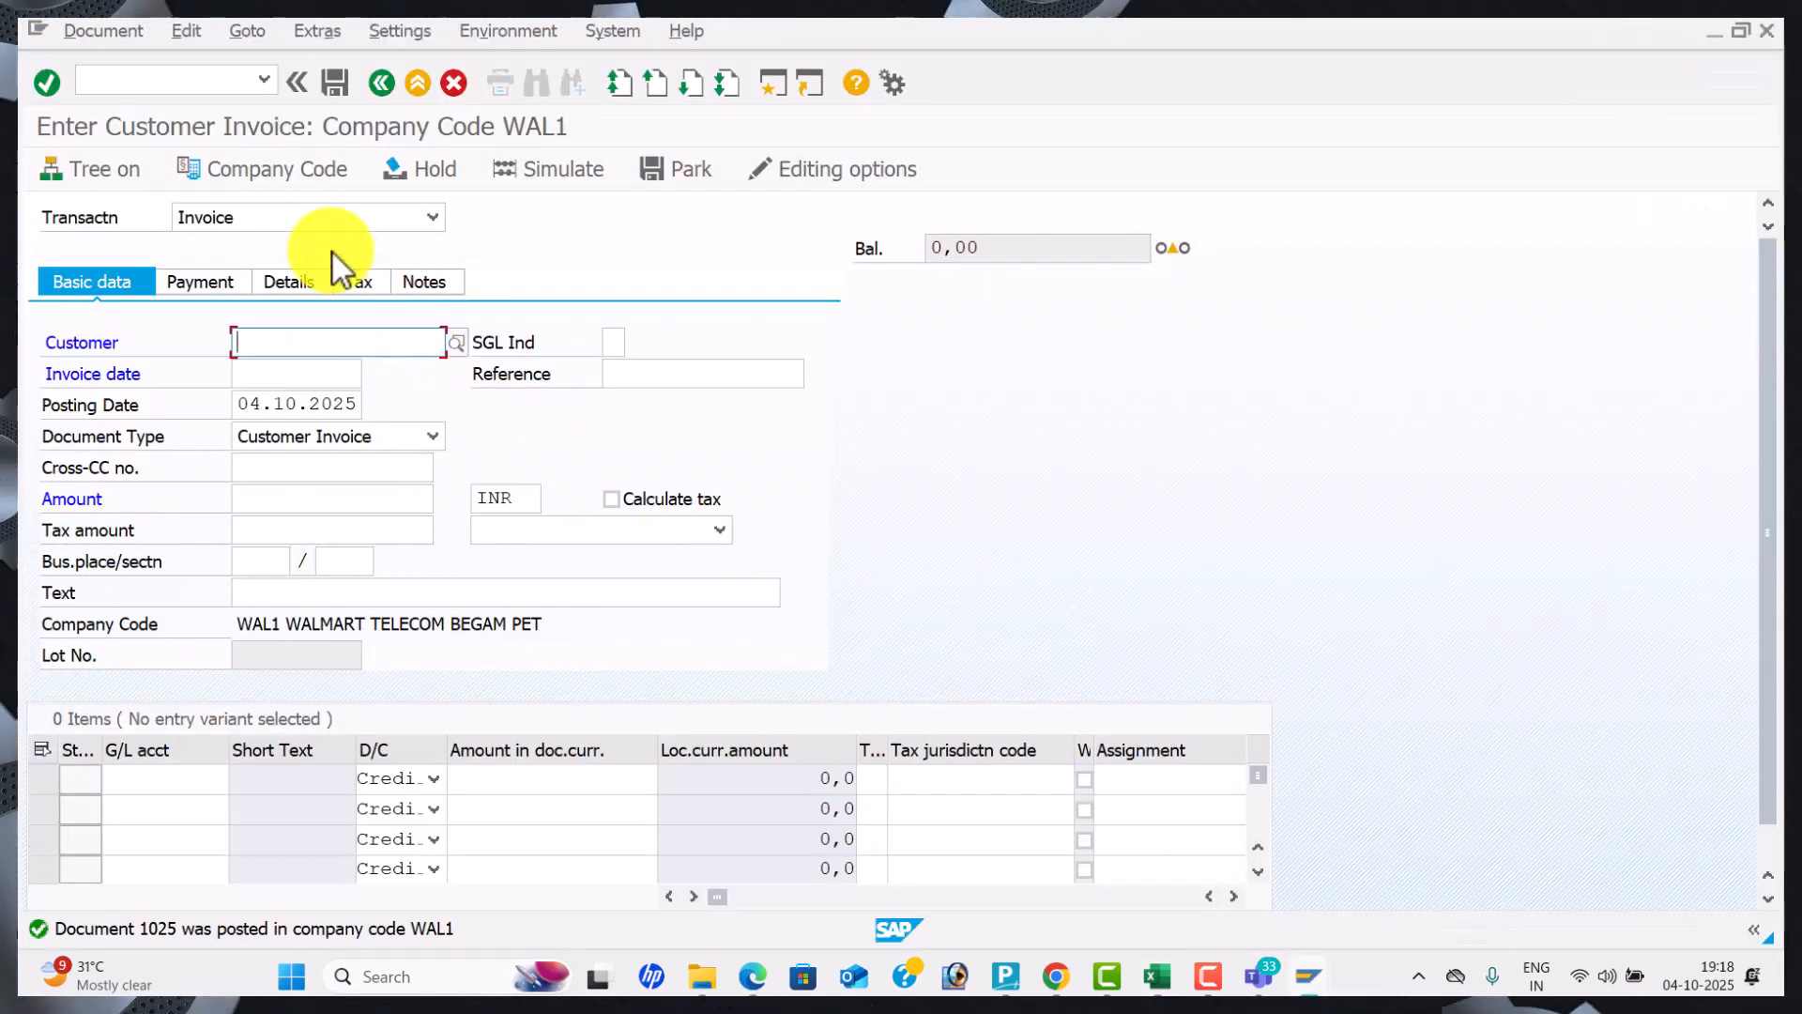
left_click(432, 216)
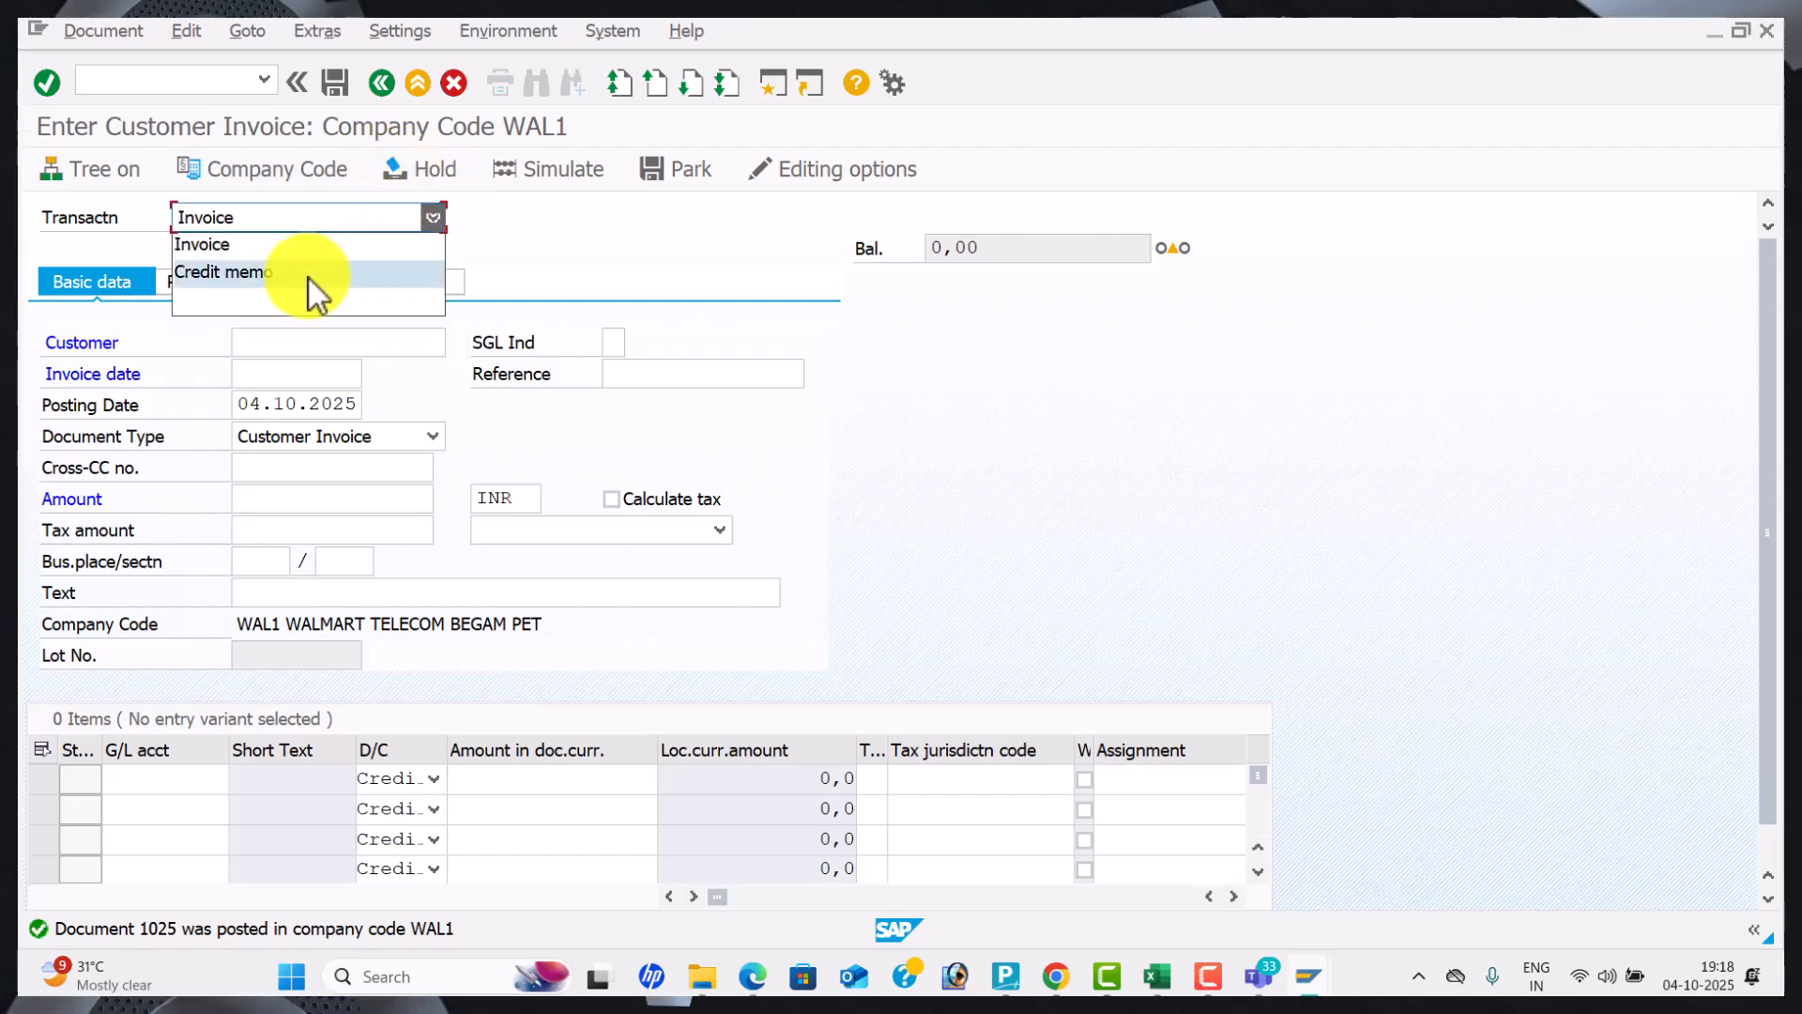
left_click(222, 130)
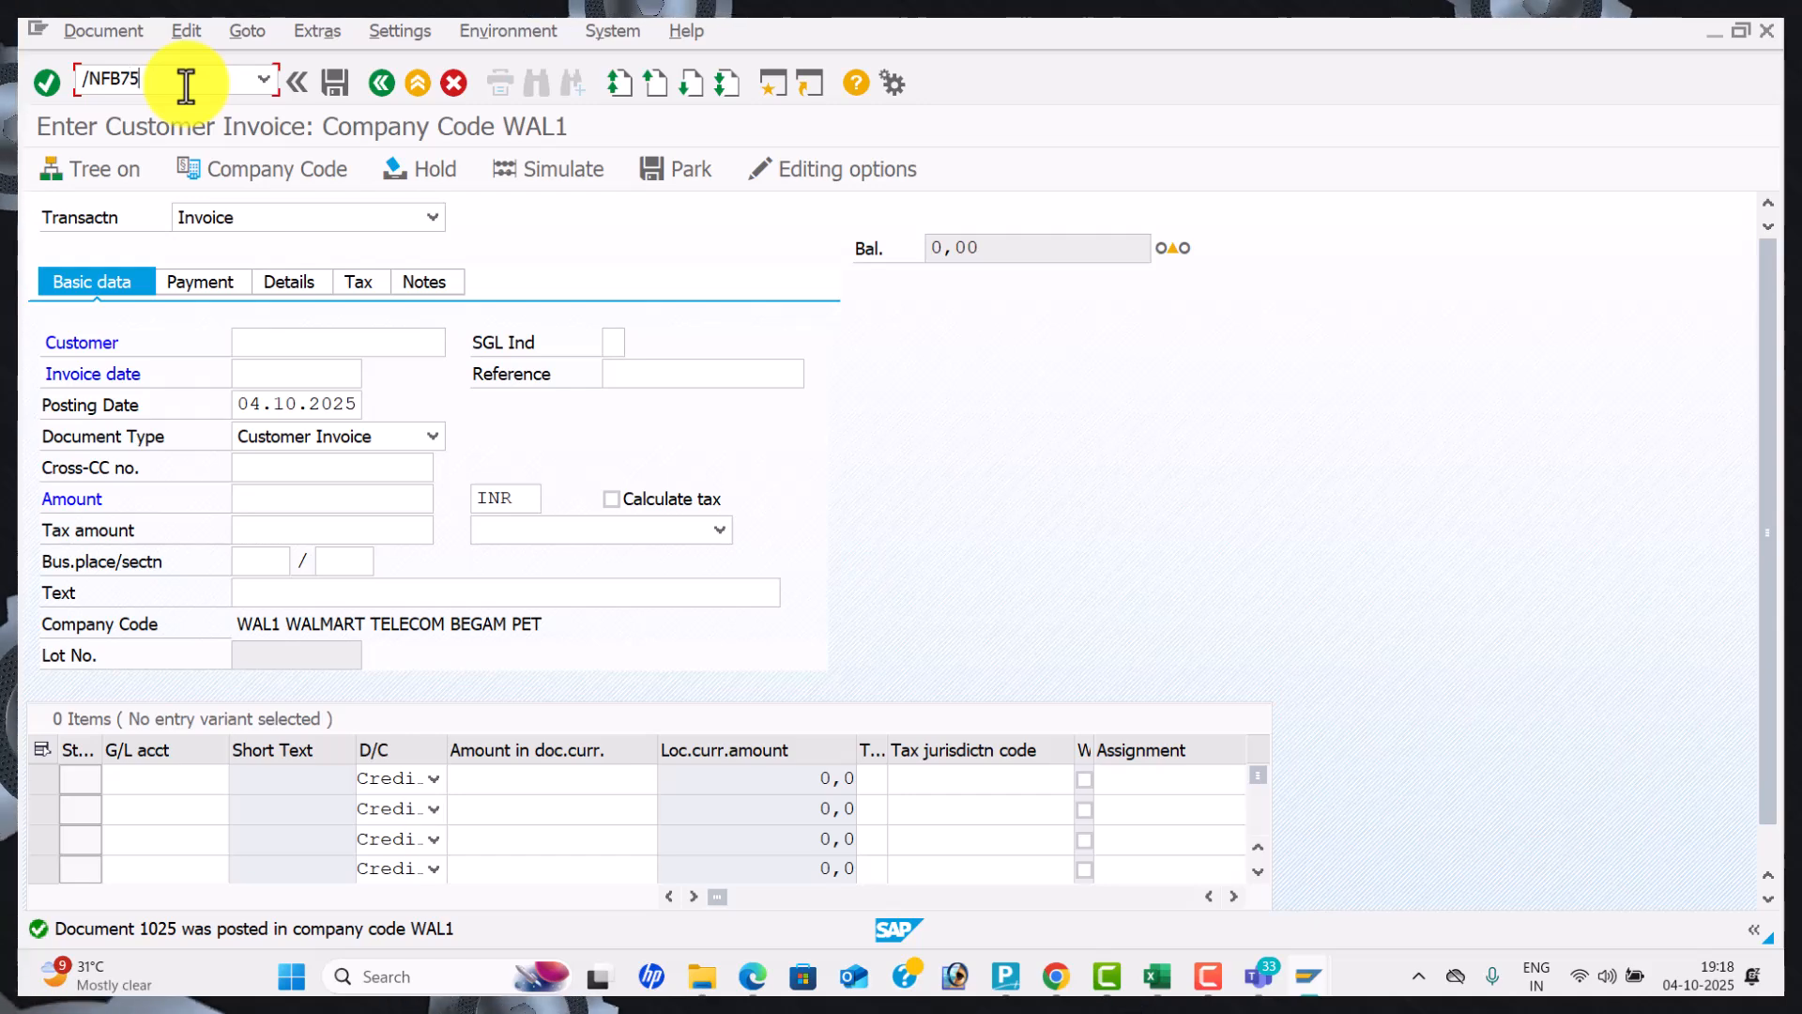
key("Return")
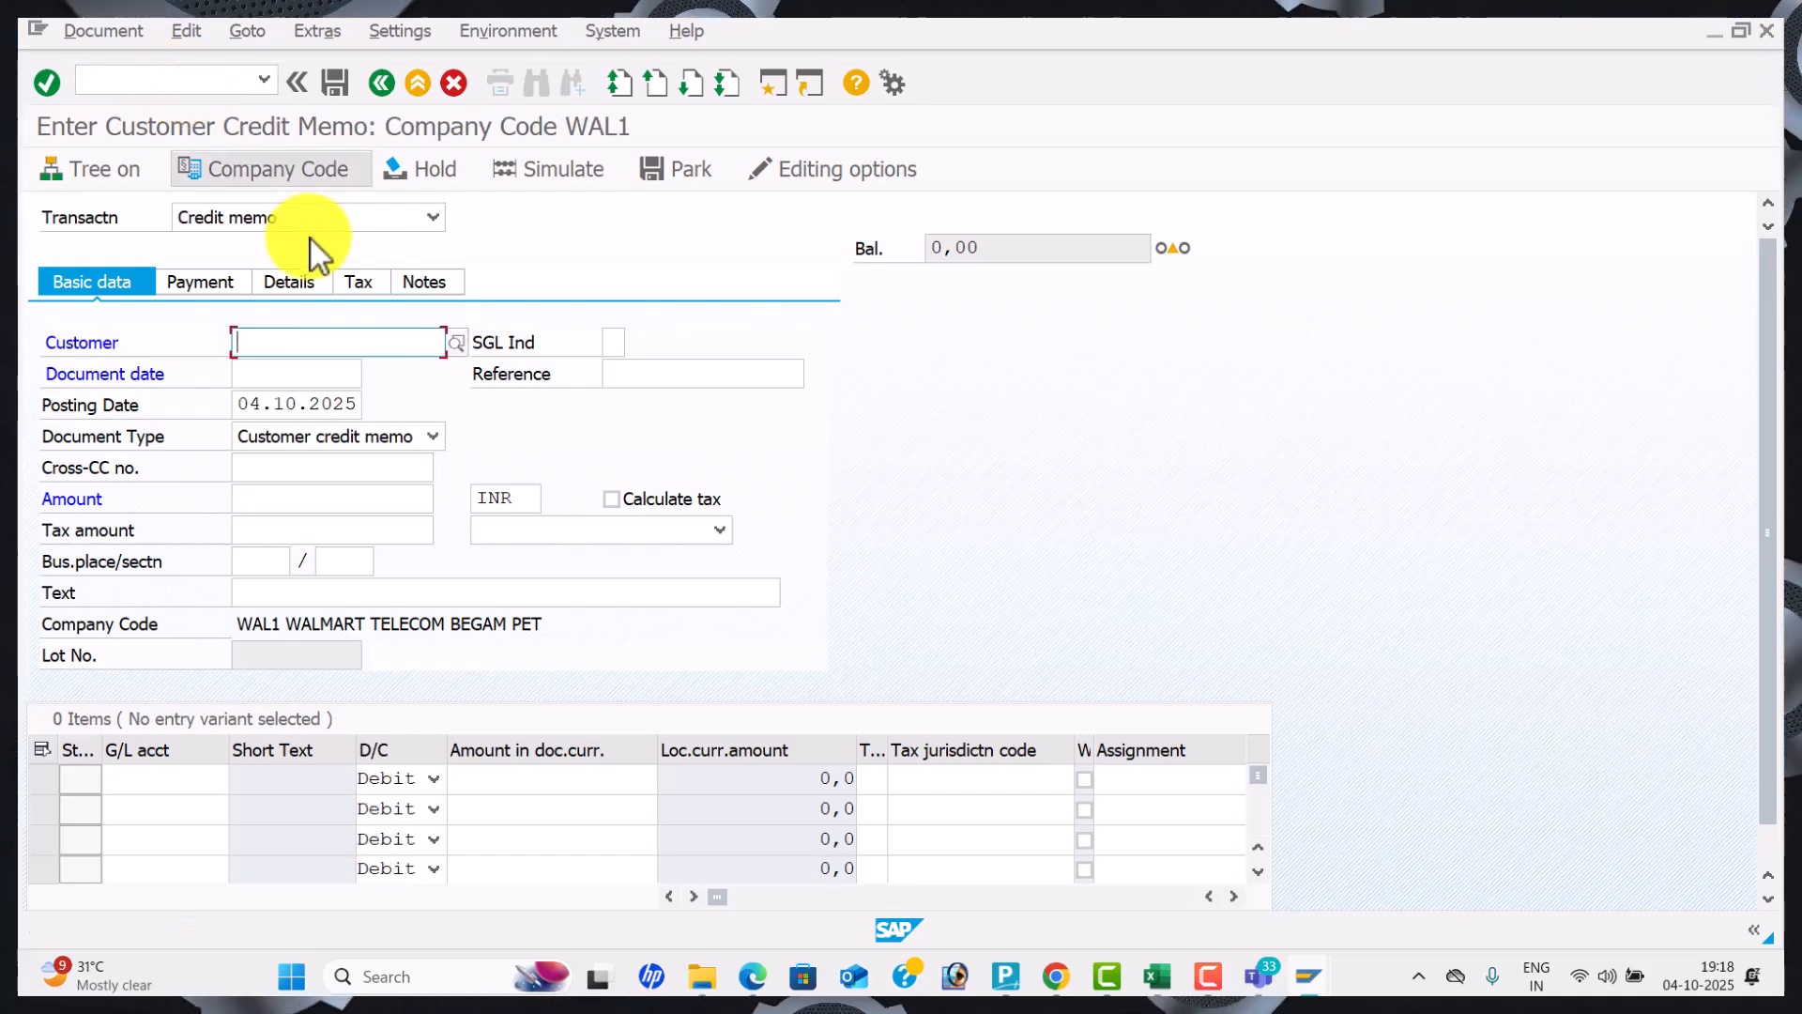
Choose the same customer for the credit memo and set the document date to 04.09.2025.
left_click(395, 343)
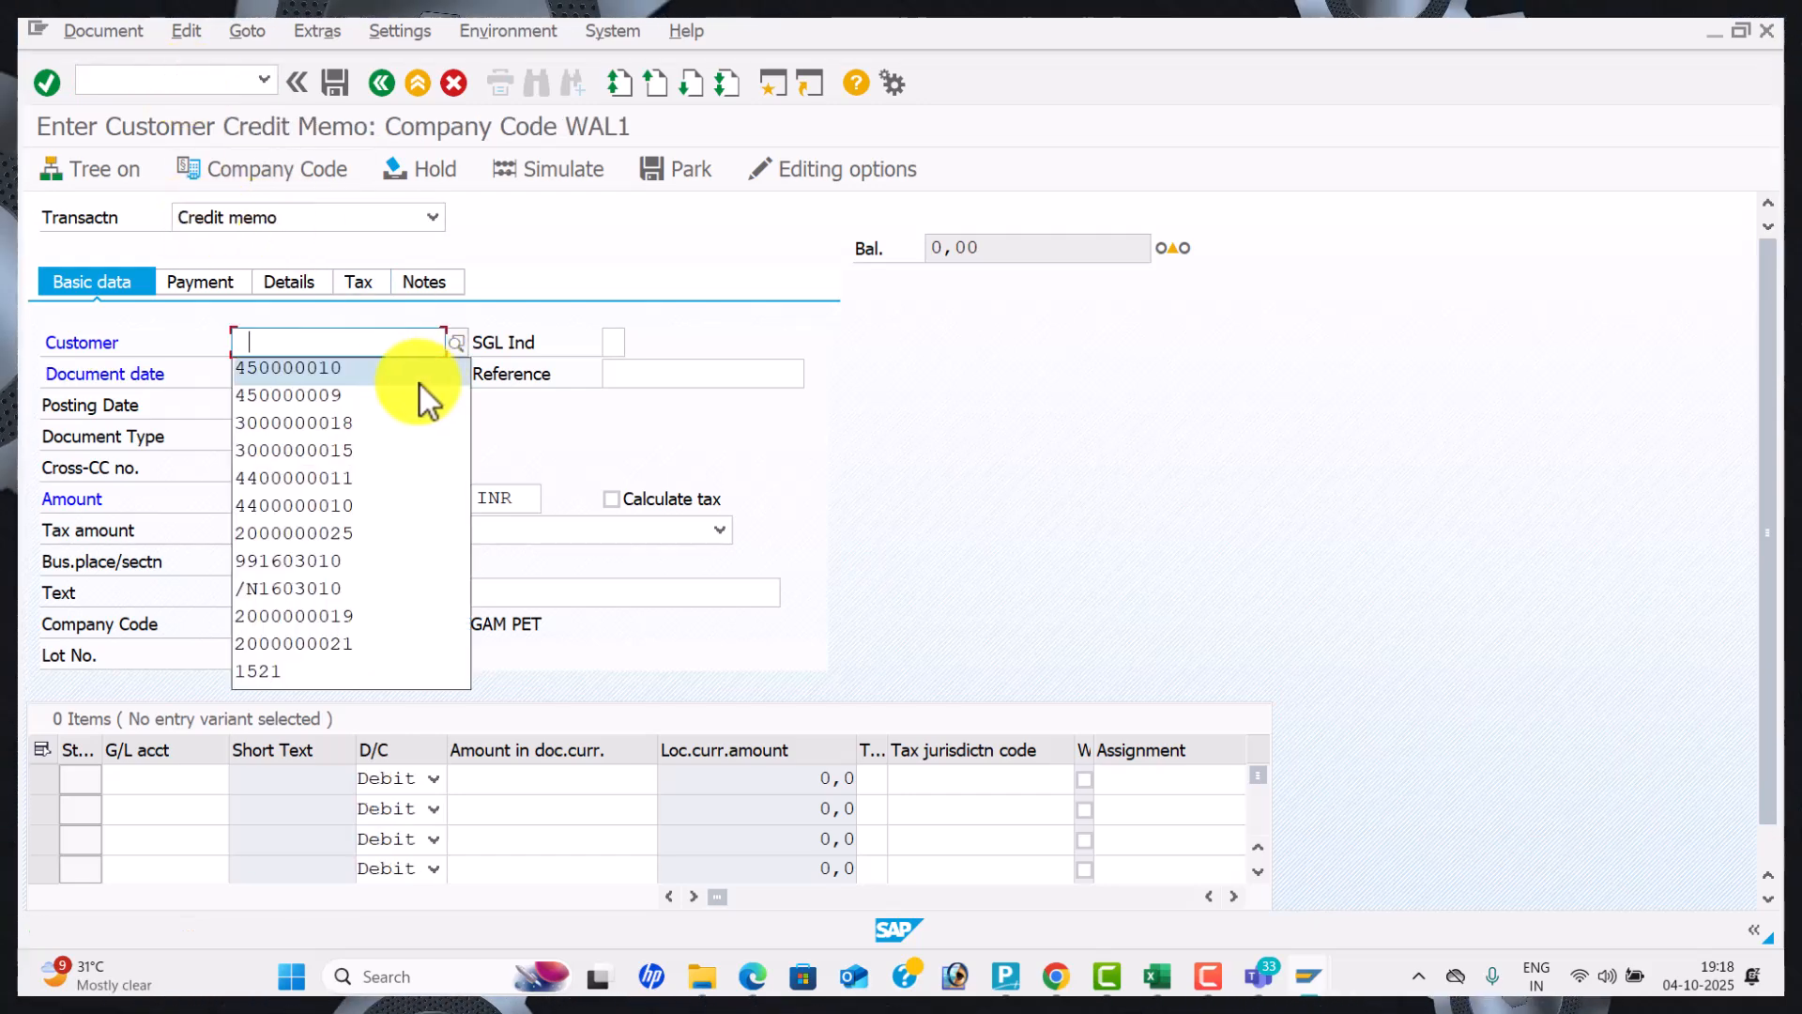
left_click(345, 374)
type("04.09.2025")
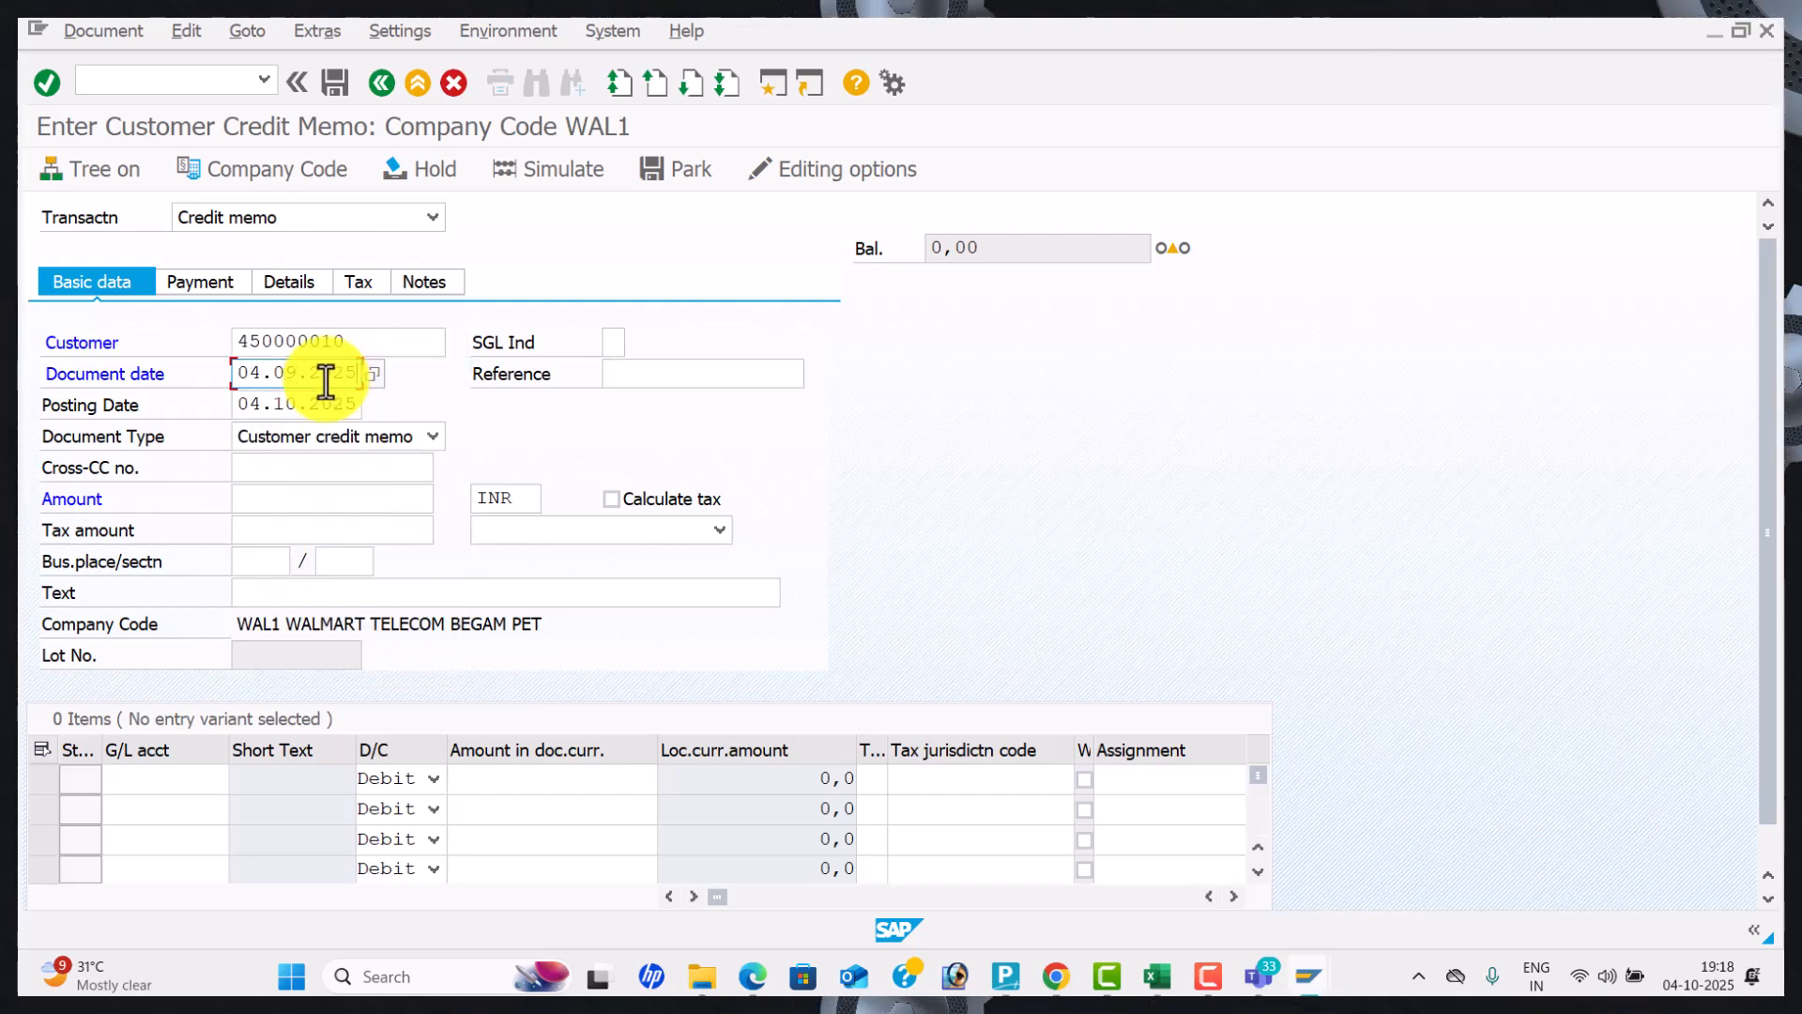
Set the credit memo's reference to DU03 and its posting date to 04.09.2025.
key("Tab")
key("Down")
key("Tab")
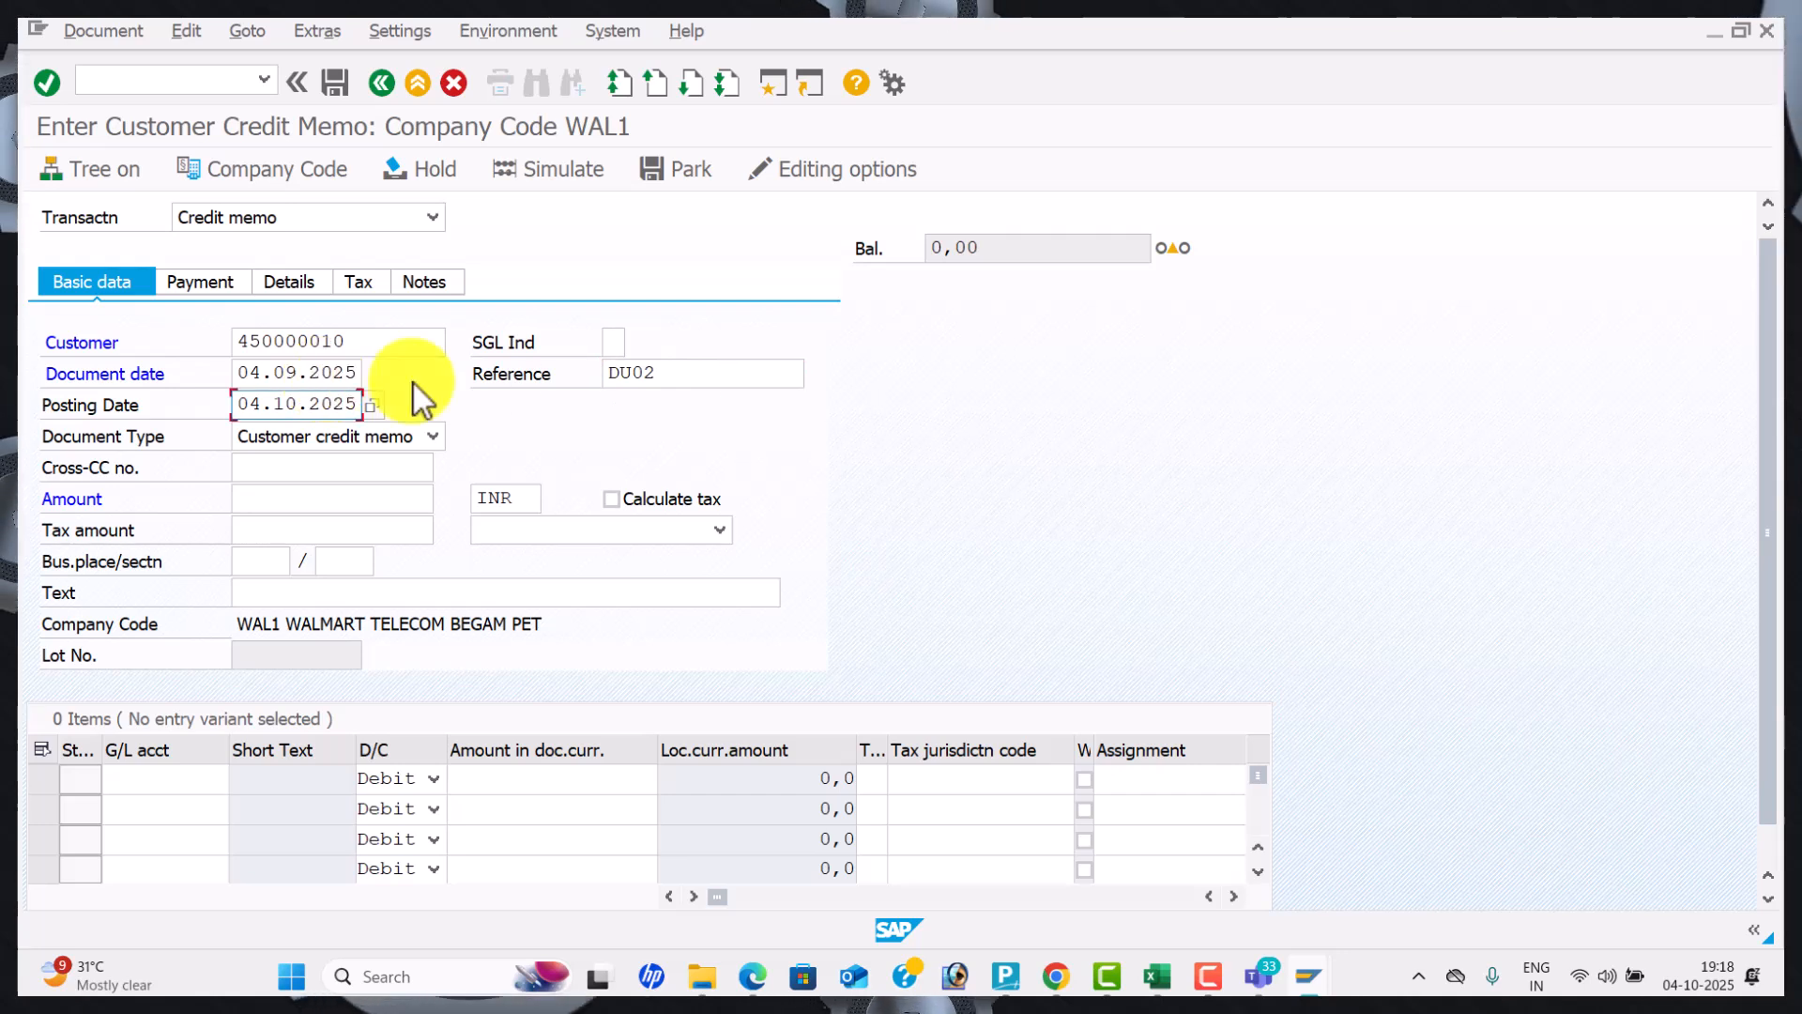
left_click(667, 378)
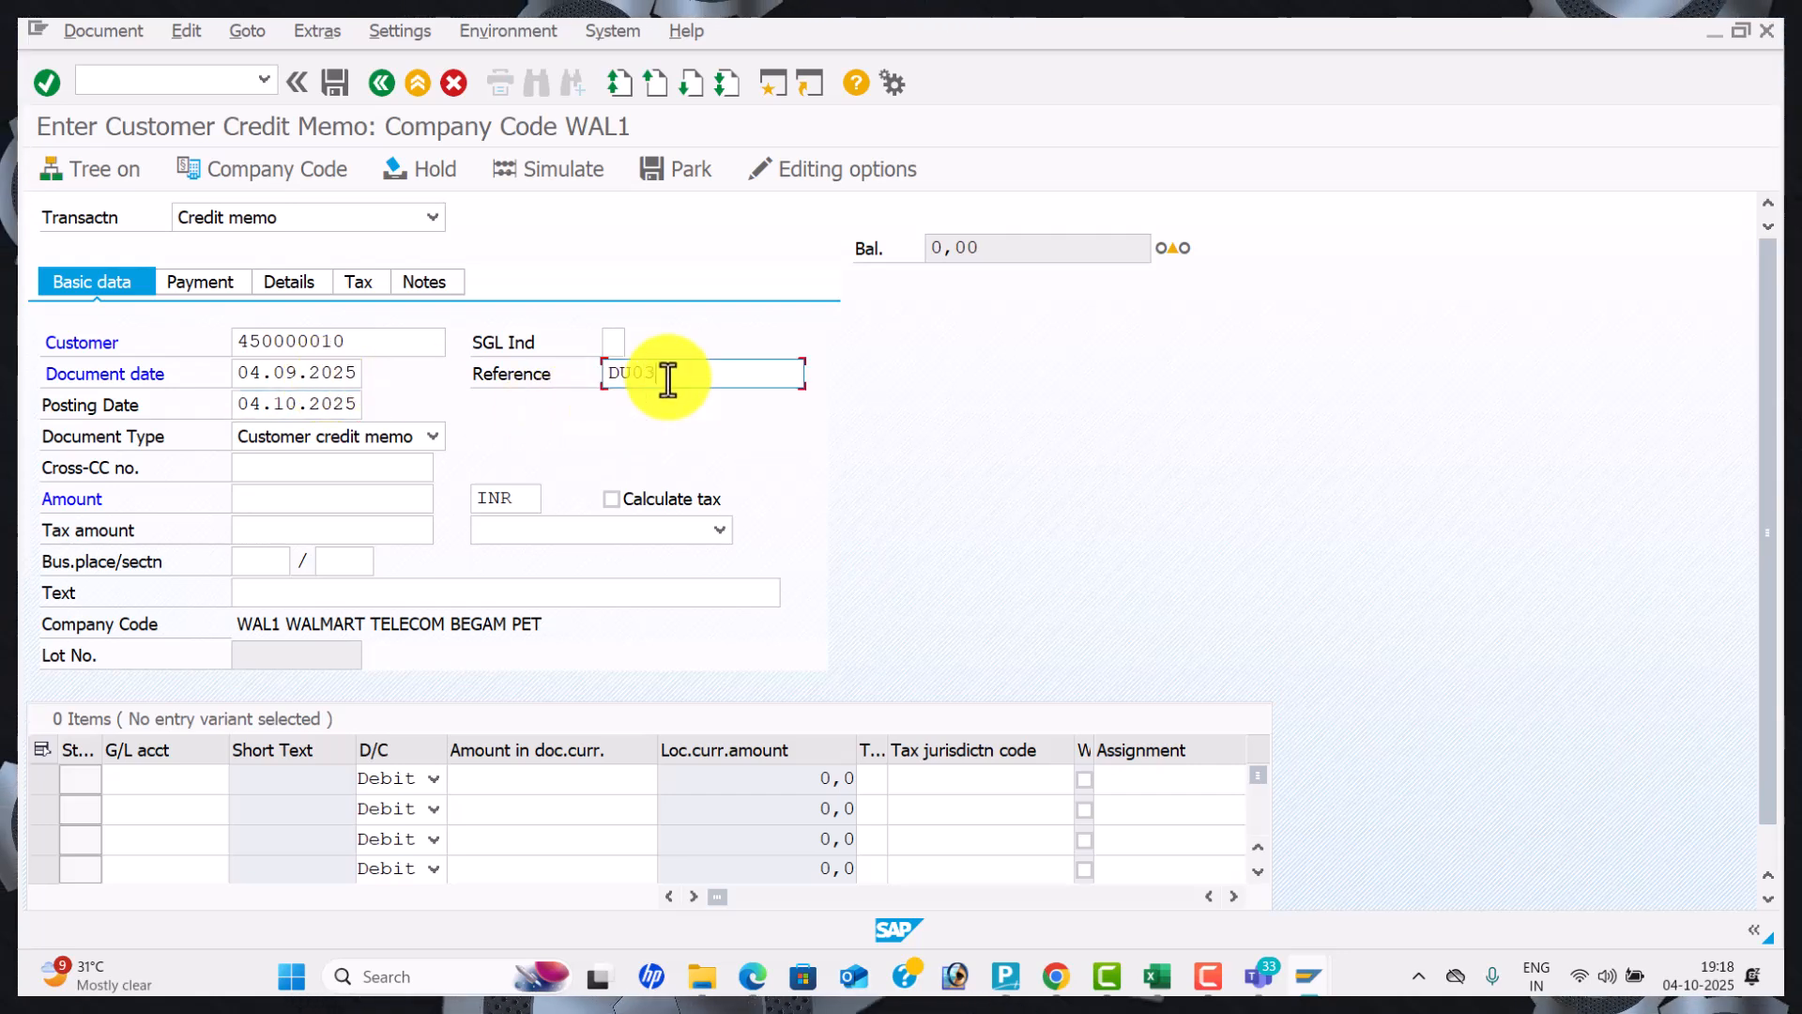
key("Right")
key("Right")
key("Right")
type("09")
Set the credit memo amount to 30000 INR and the header text to CUSTOMER INVOICE.
key("Tab")
key("Tab")
key("Tab")
key("Down")
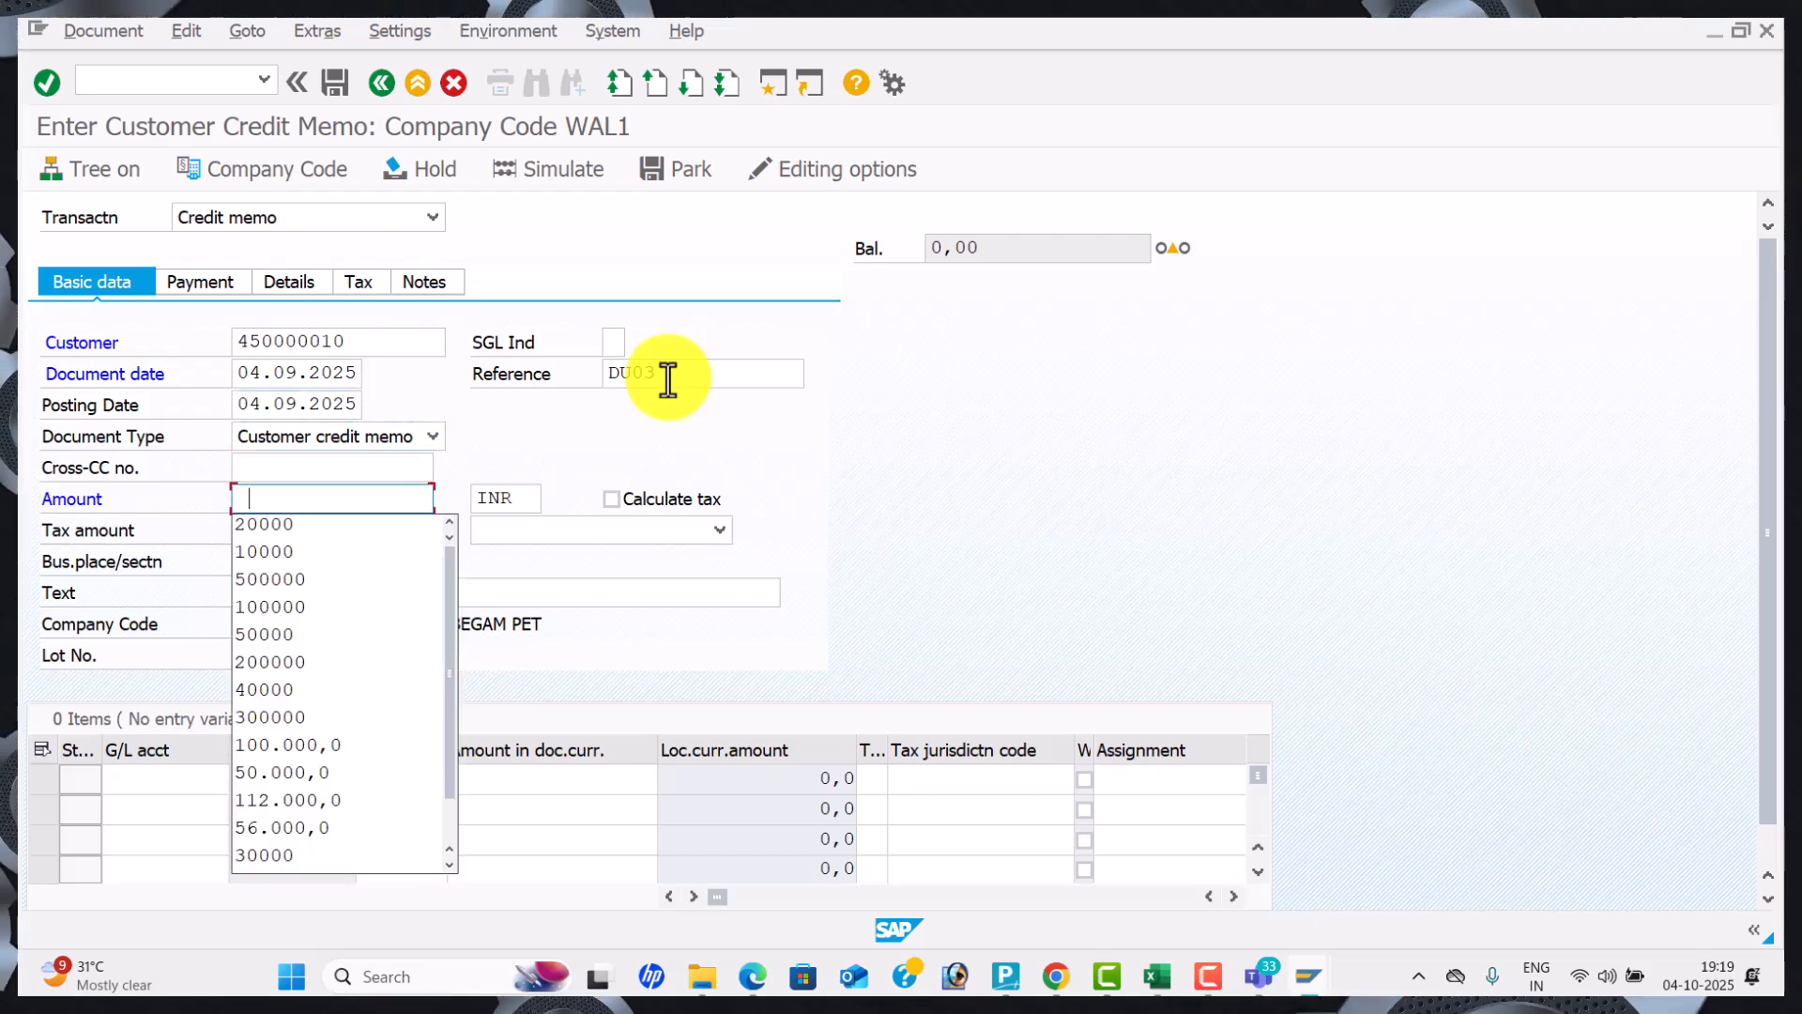
type("30000")
key("Tab")
key("Tab")
key("Tab")
key("Tab")
key("Tab")
key("Tab")
key("Tab")
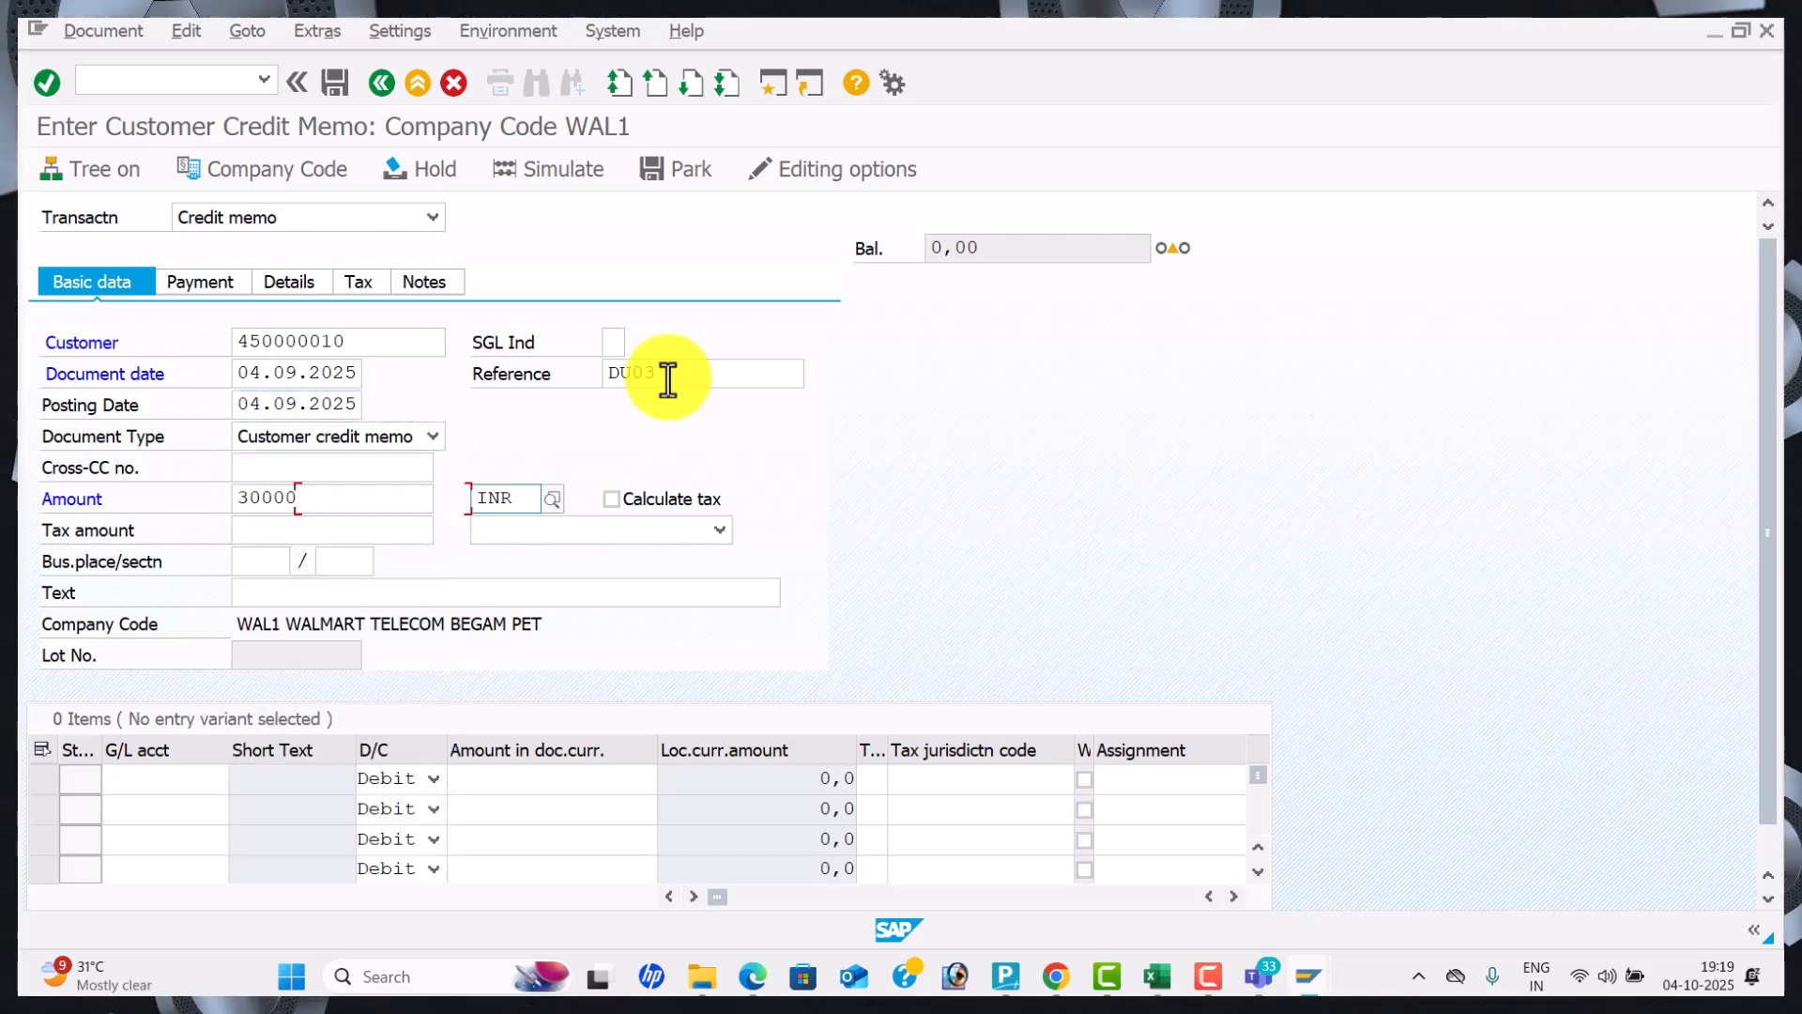
key("Tab")
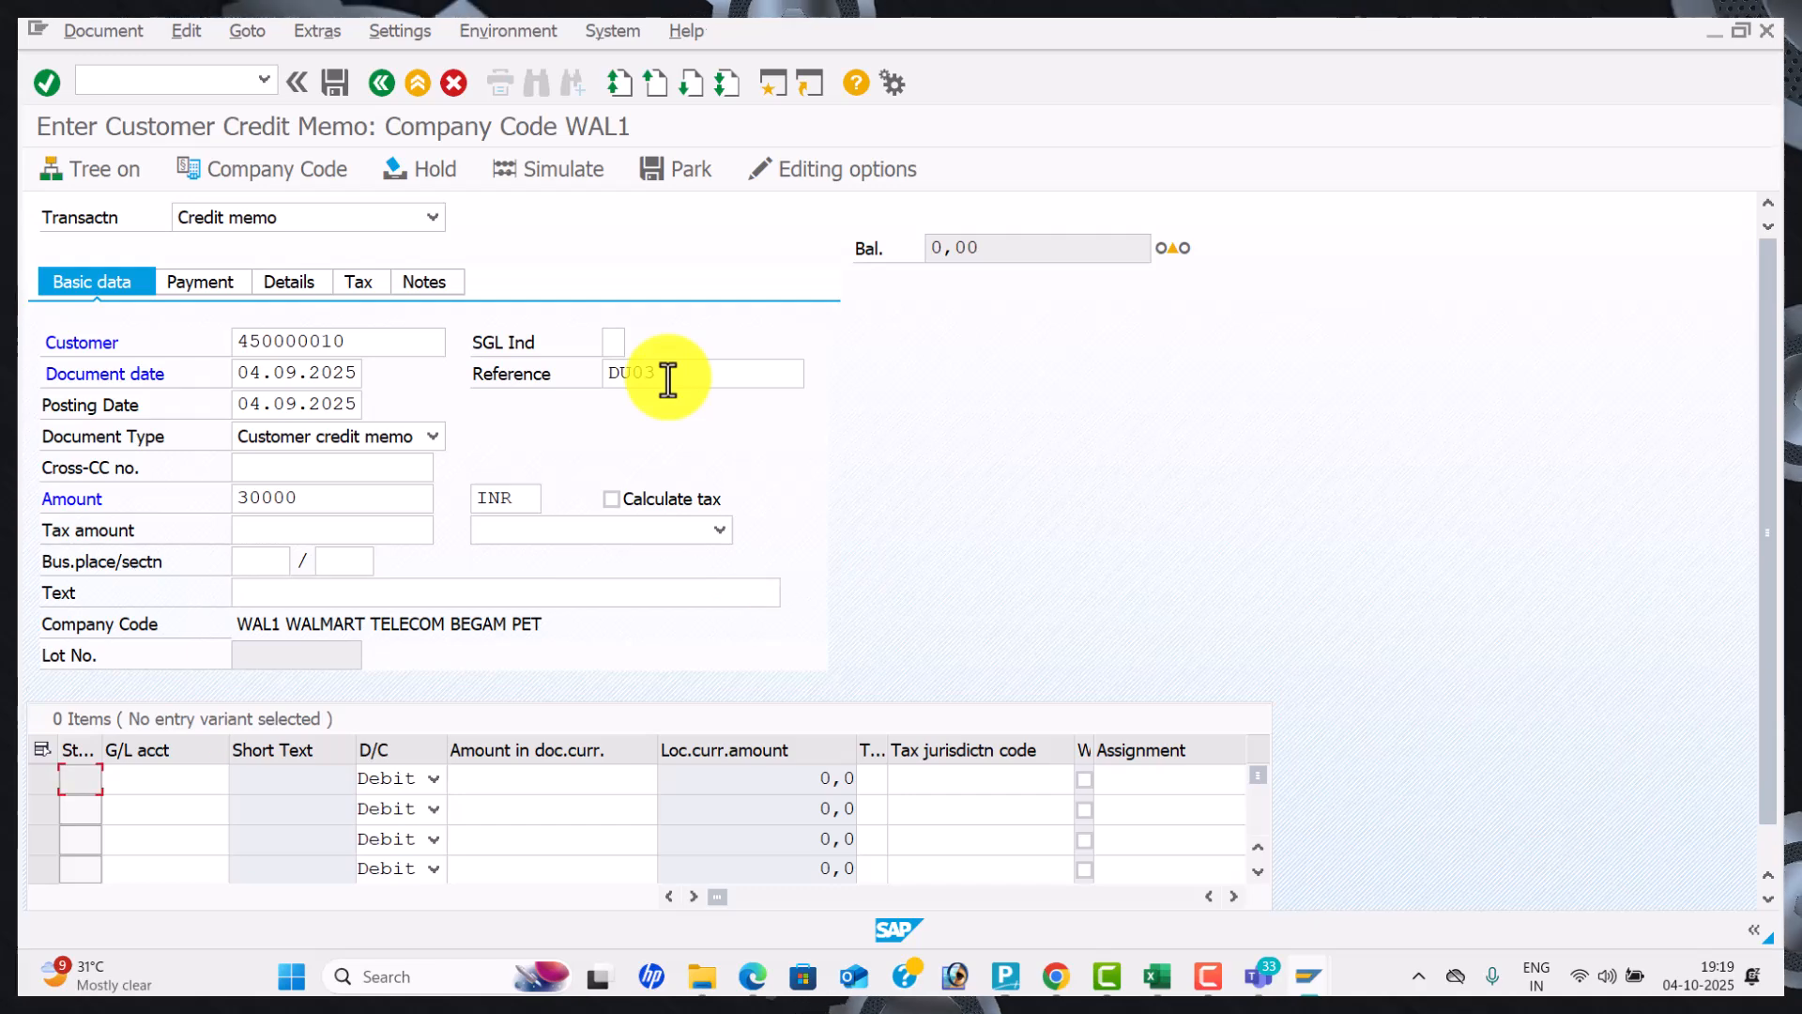
left_click(375, 590)
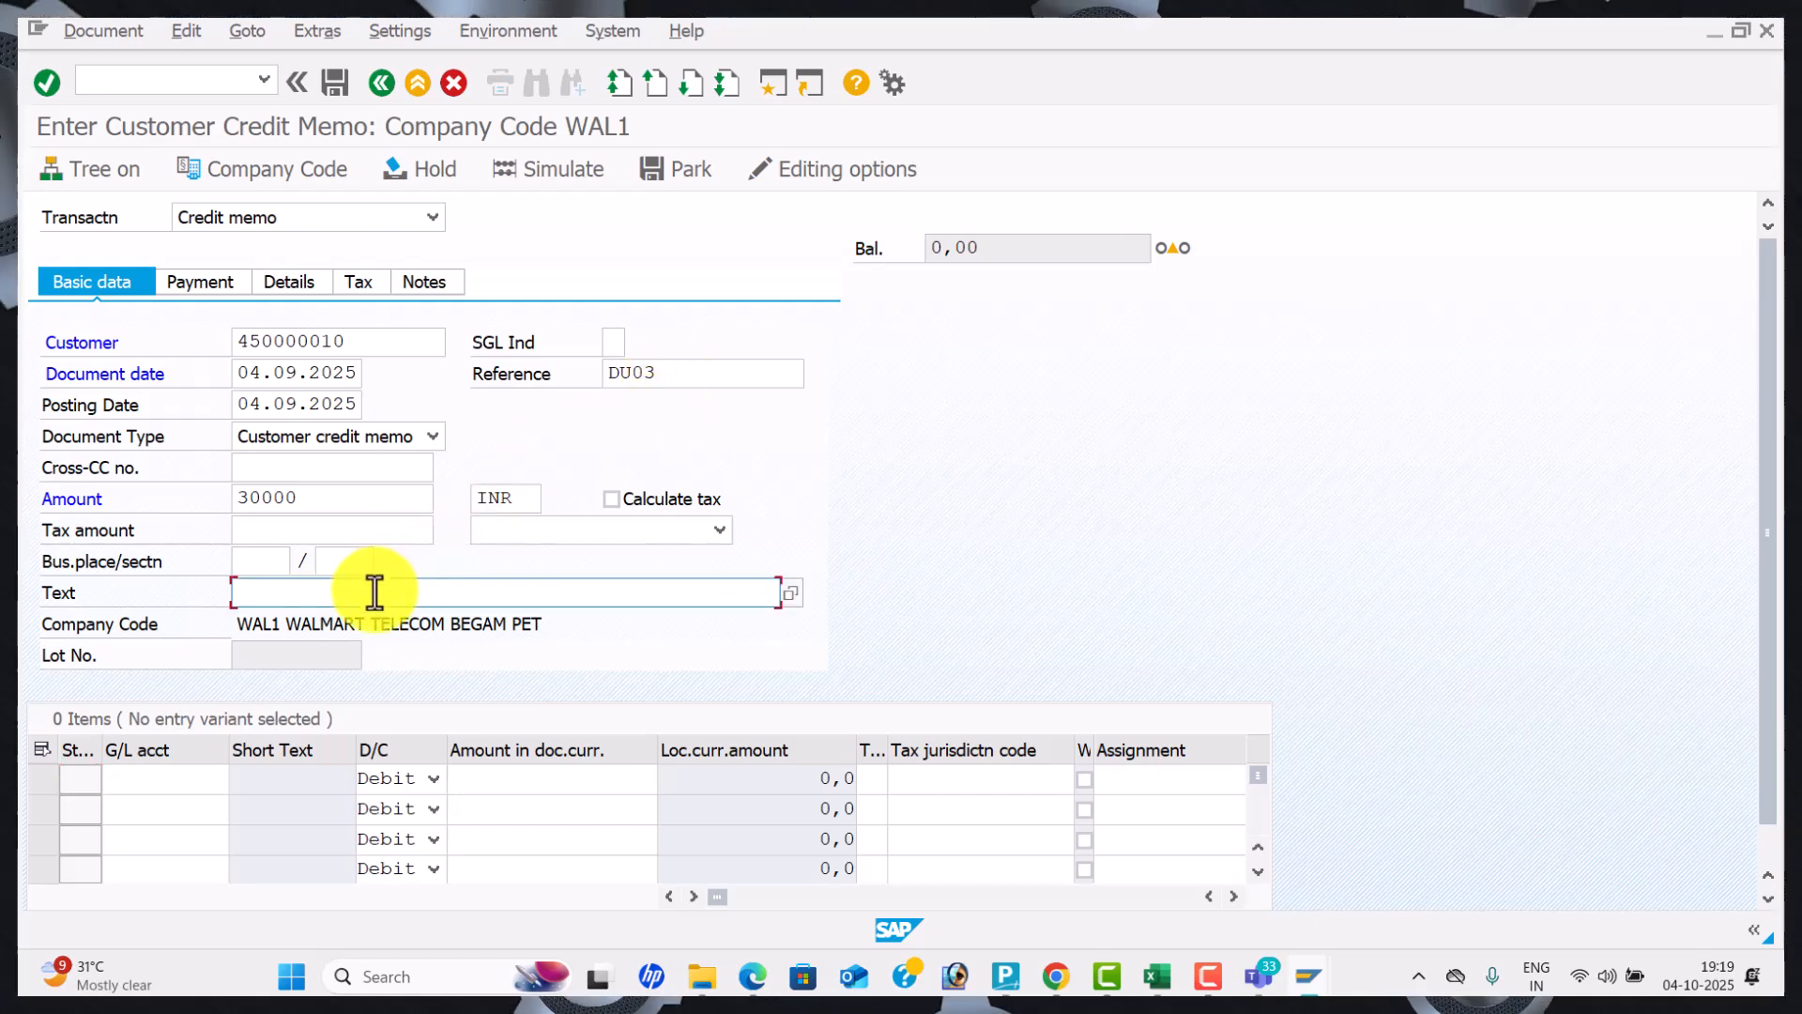
key("Return")
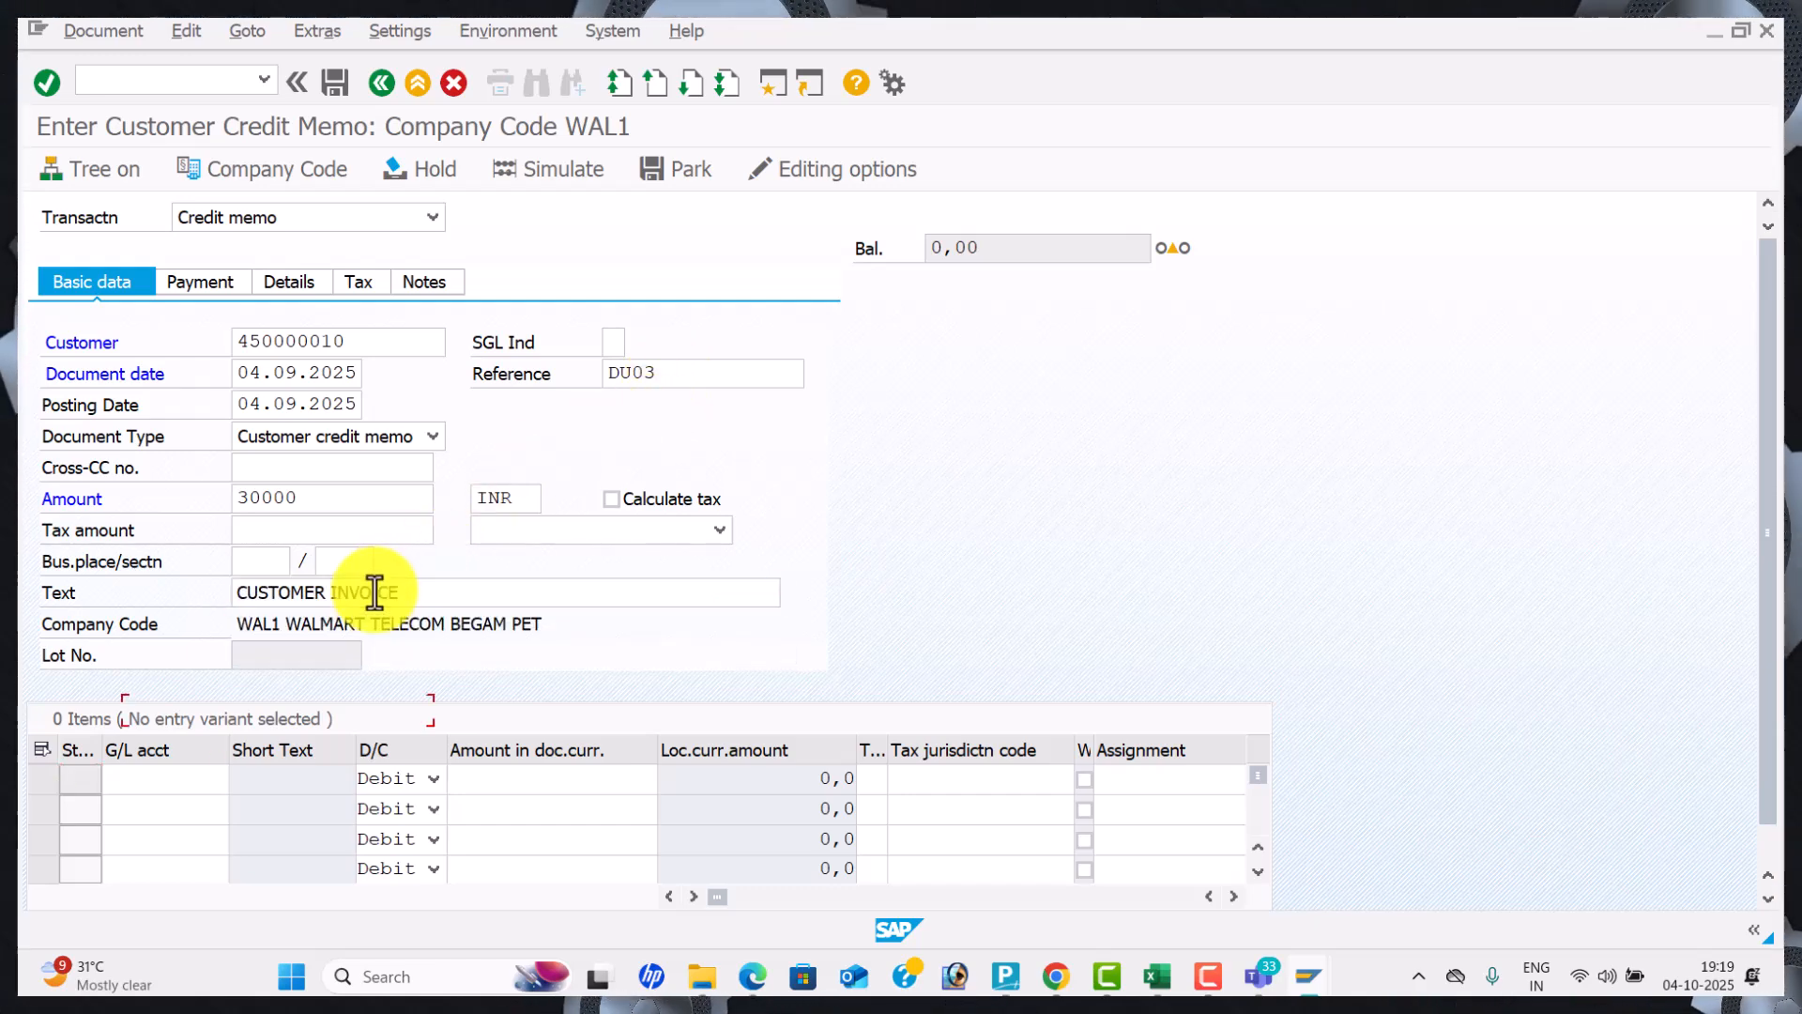
Add a debit line item for the Sales G/L account with an amount of 30000.
key("Tab")
key("Tab")
key("Return")
key("Tab")
key("Tab")
type("30000")
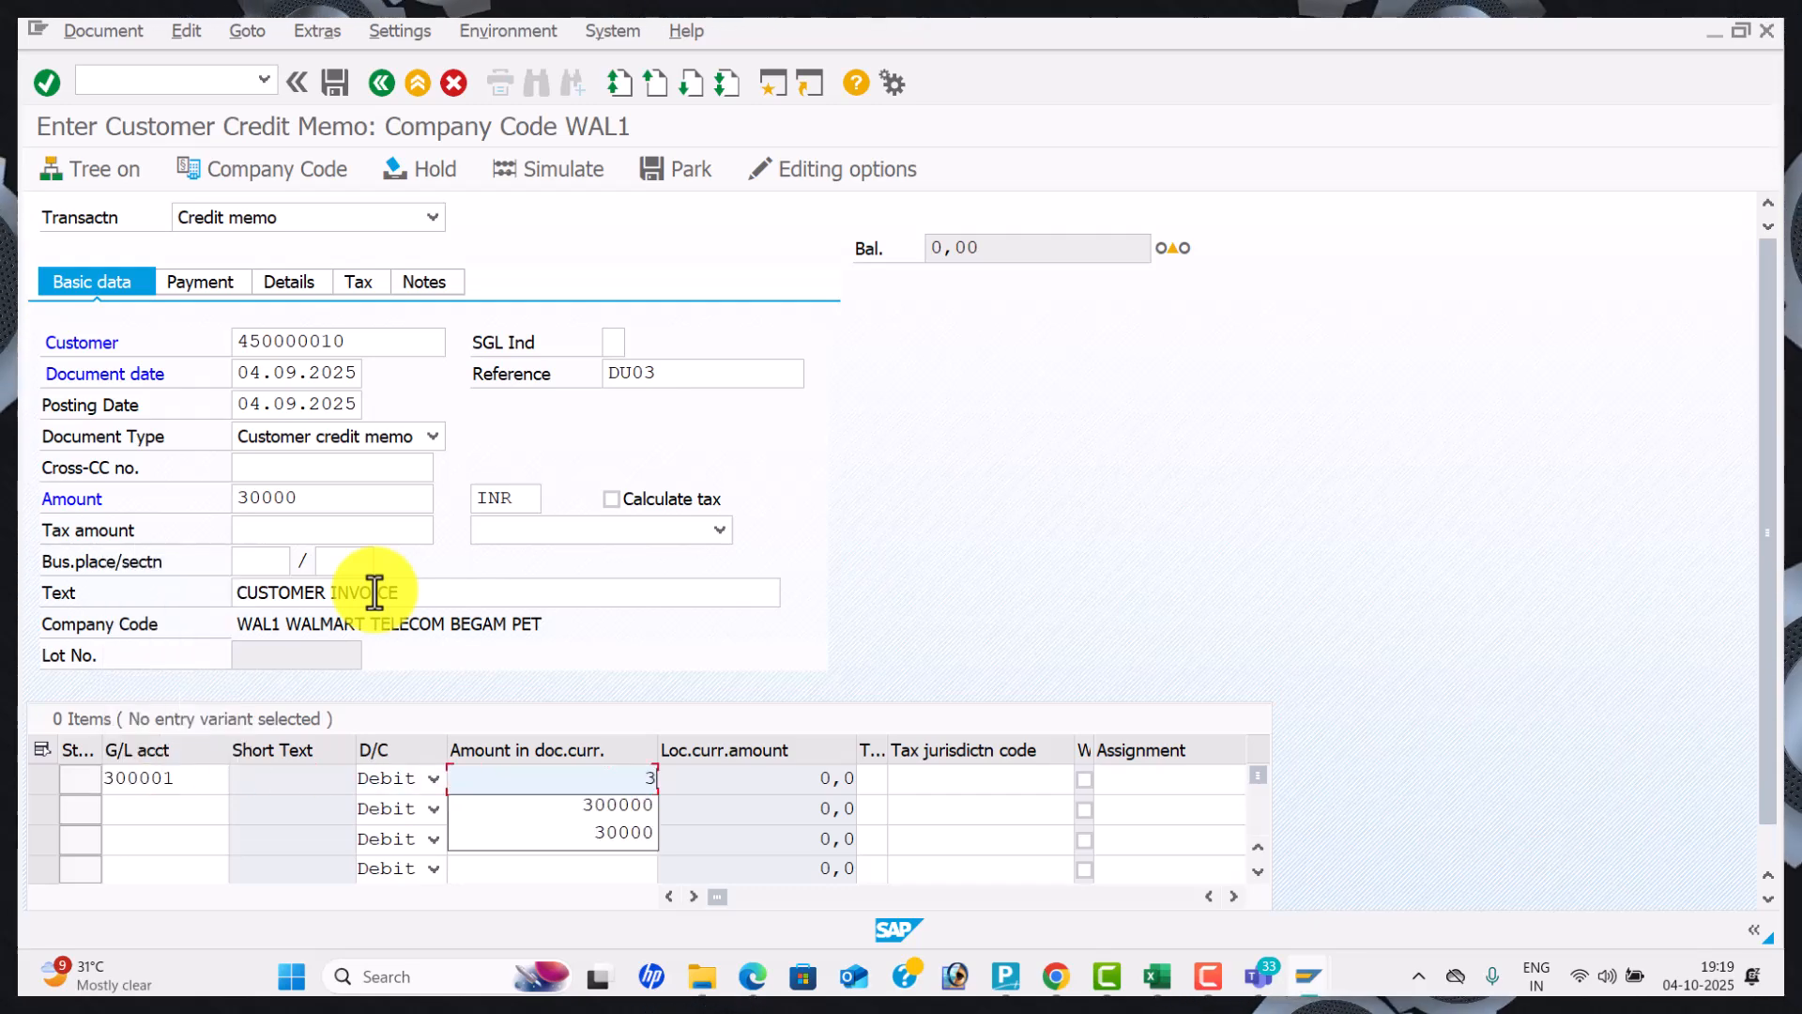
Set the debit line item's text to Sales A/c, leaving its value date empty.
key("Tab")
key("Tab")
key("Tab")
key("Tab")
key("Tab")
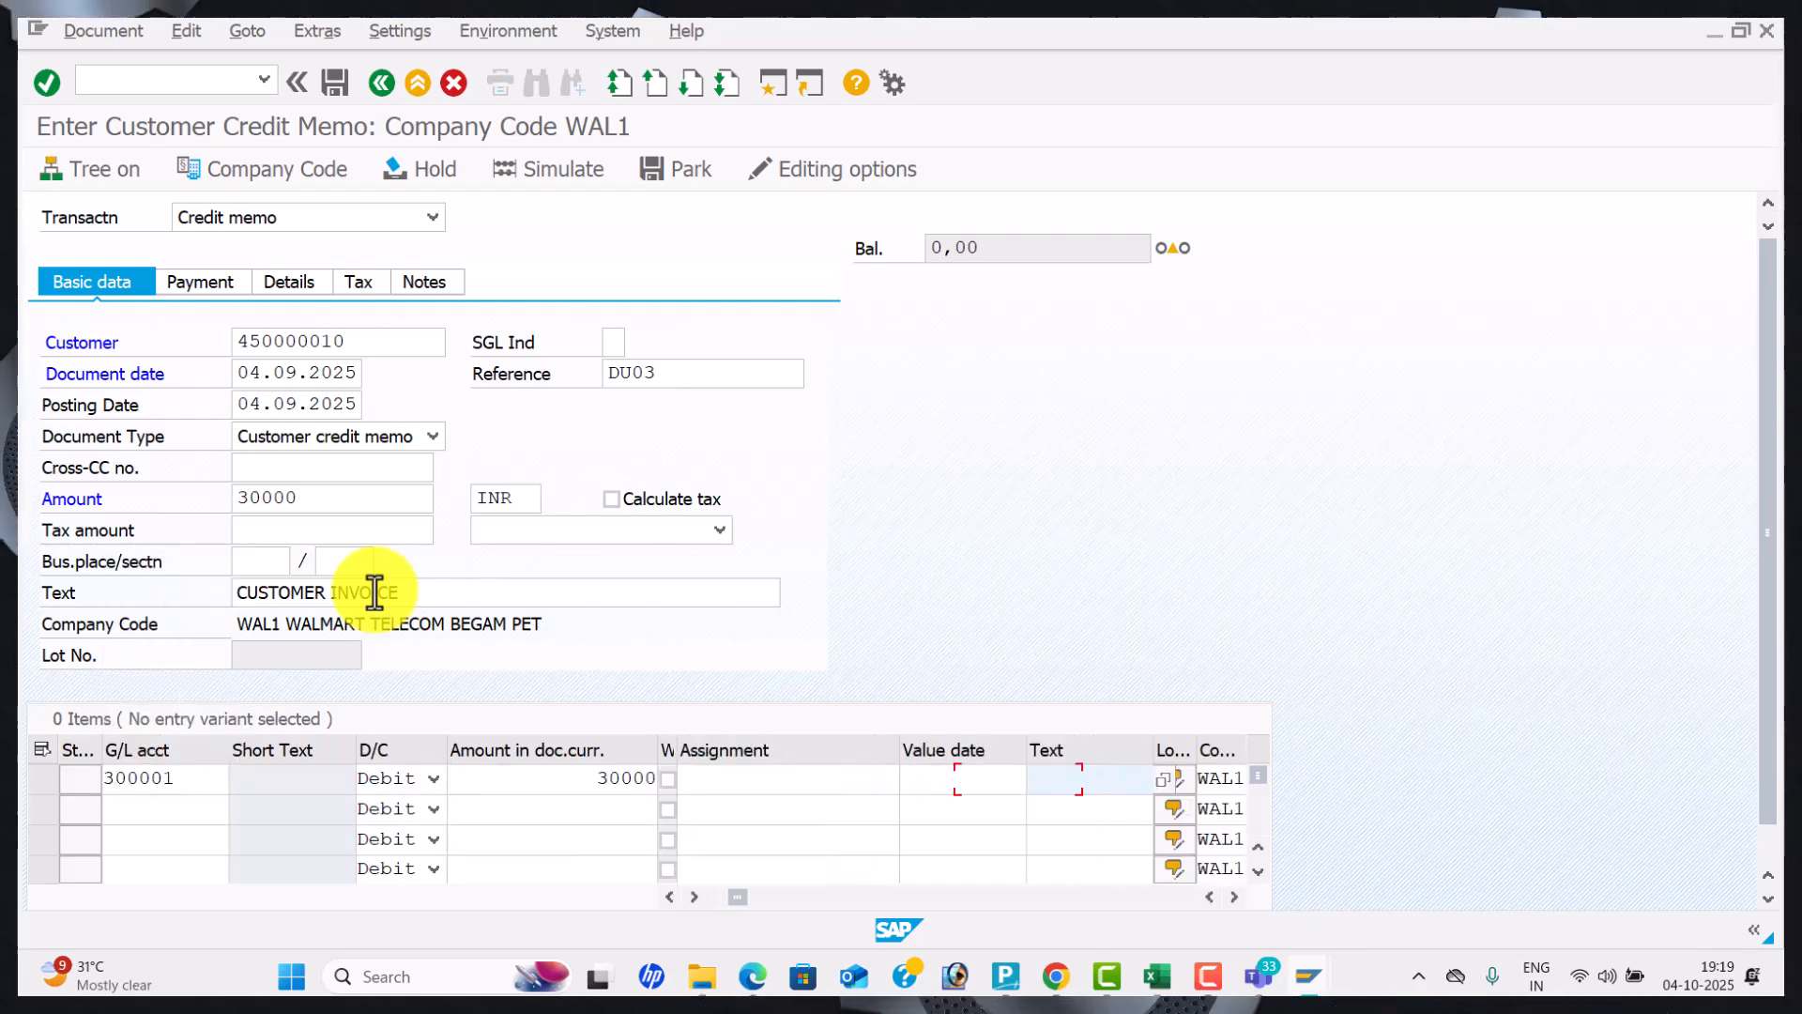
key("Return")
Confirm the credit memo entries and simulate the document.
key("Return")
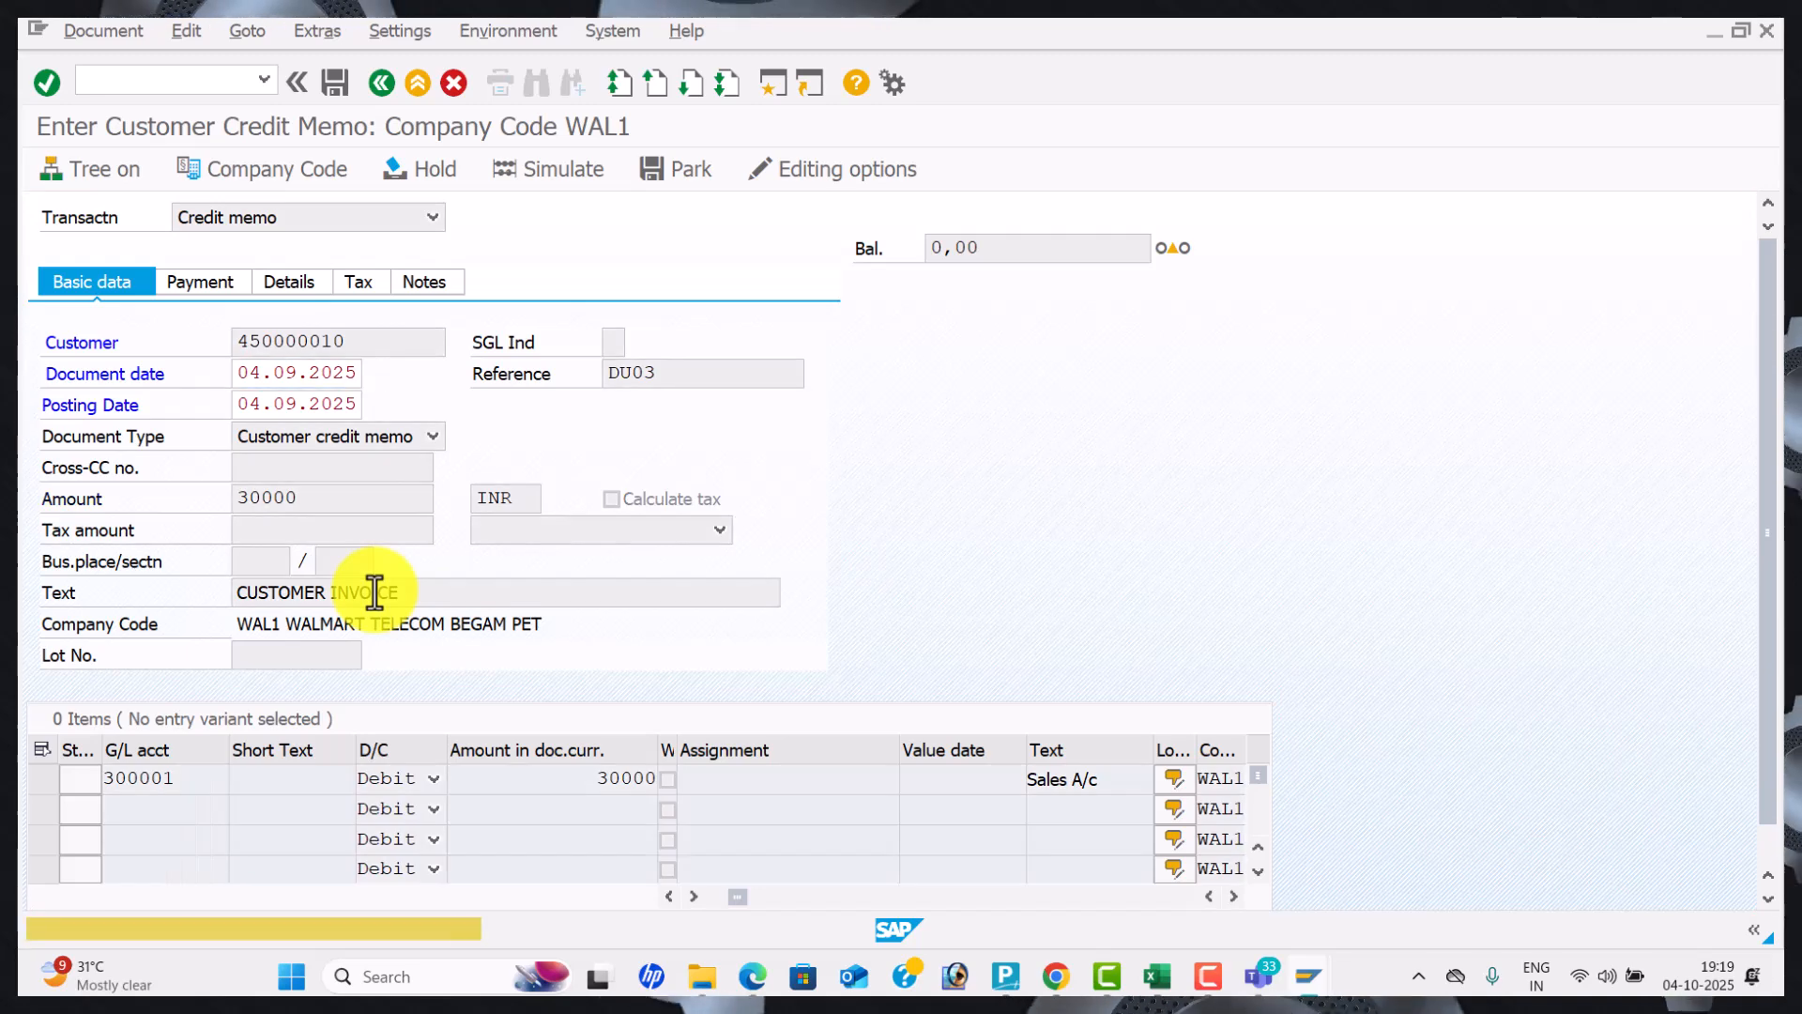
key("Return")
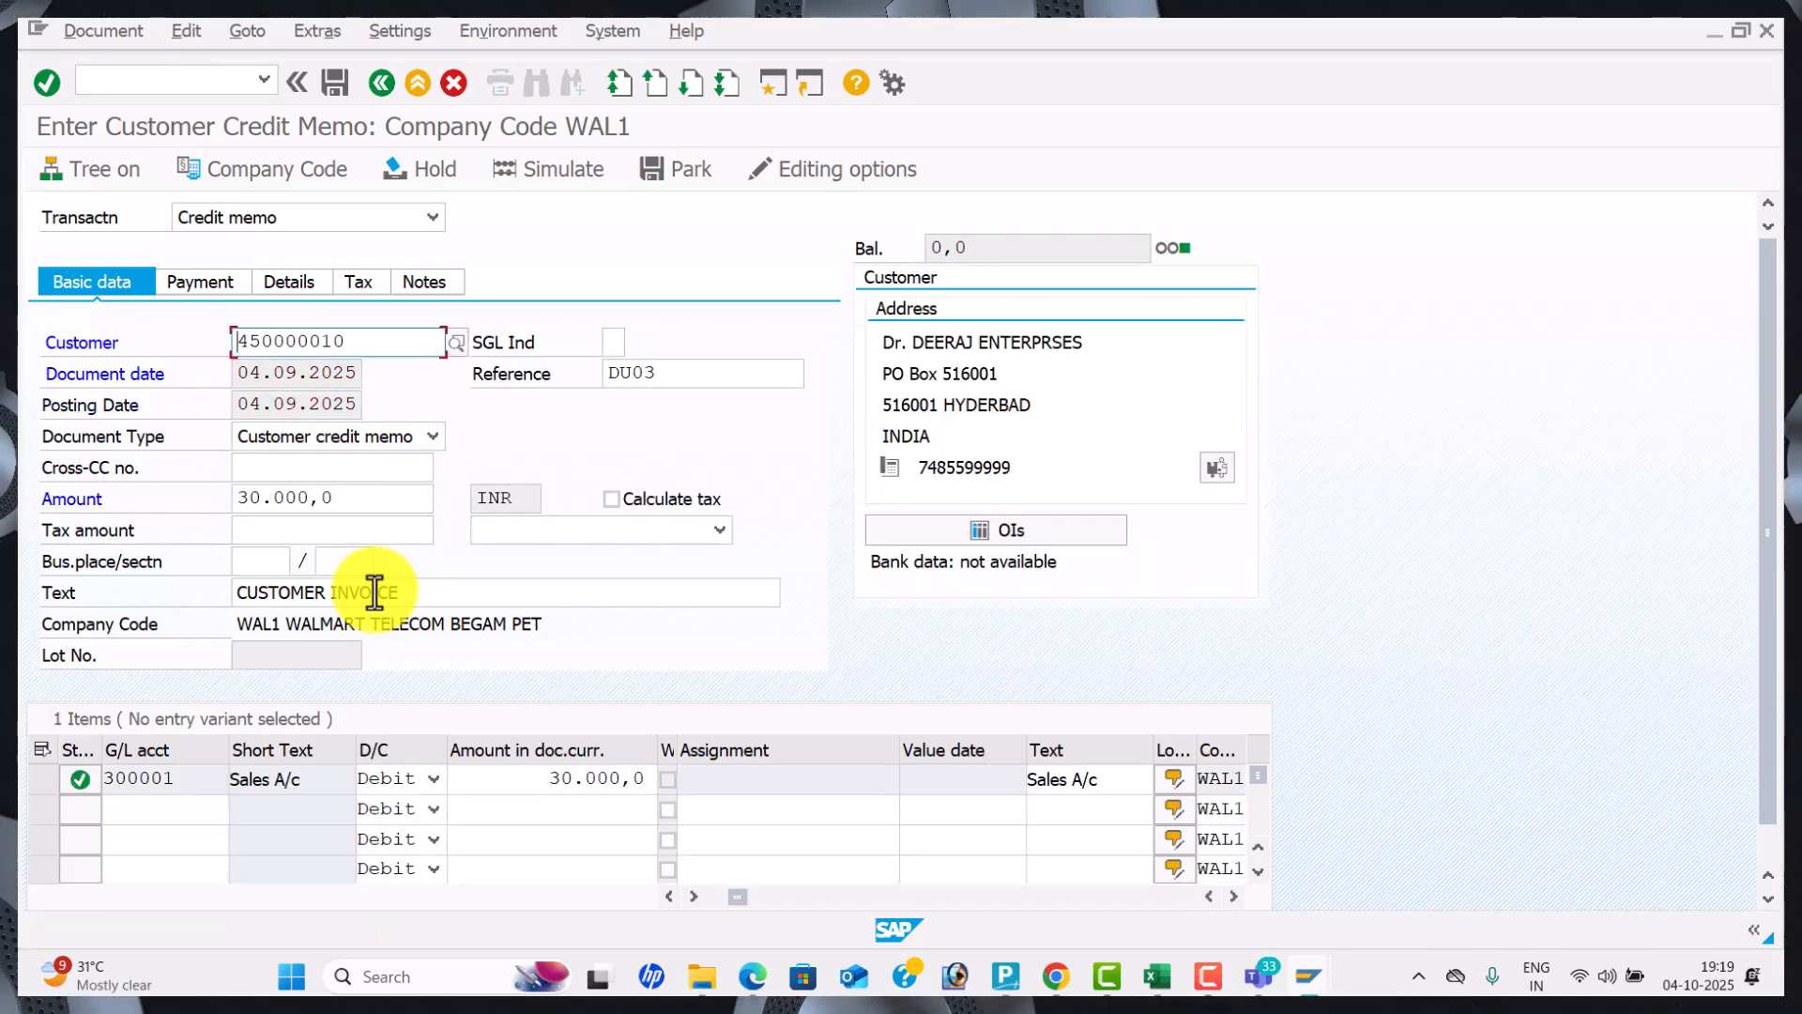
left_click(584, 177)
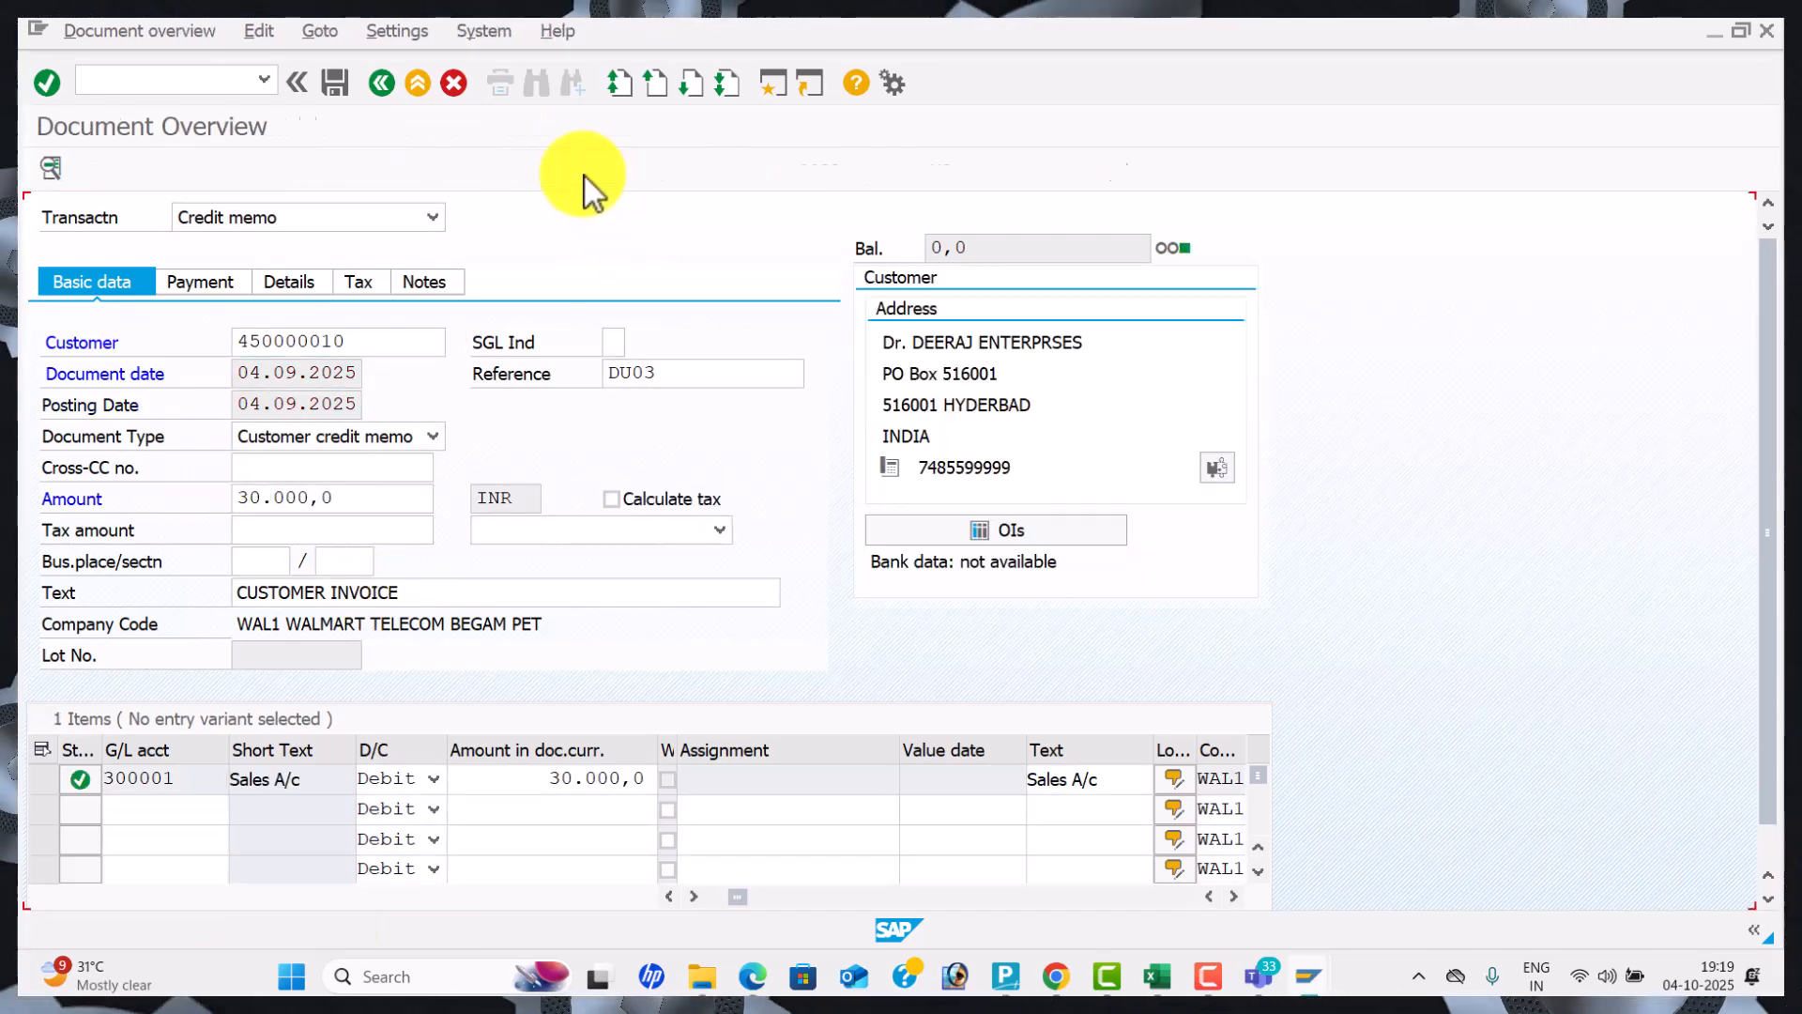
Post the simulated credit memo and check the next invoice posting date in the DUNNING CONCEPT spreadsheet.
left_click(338, 84)
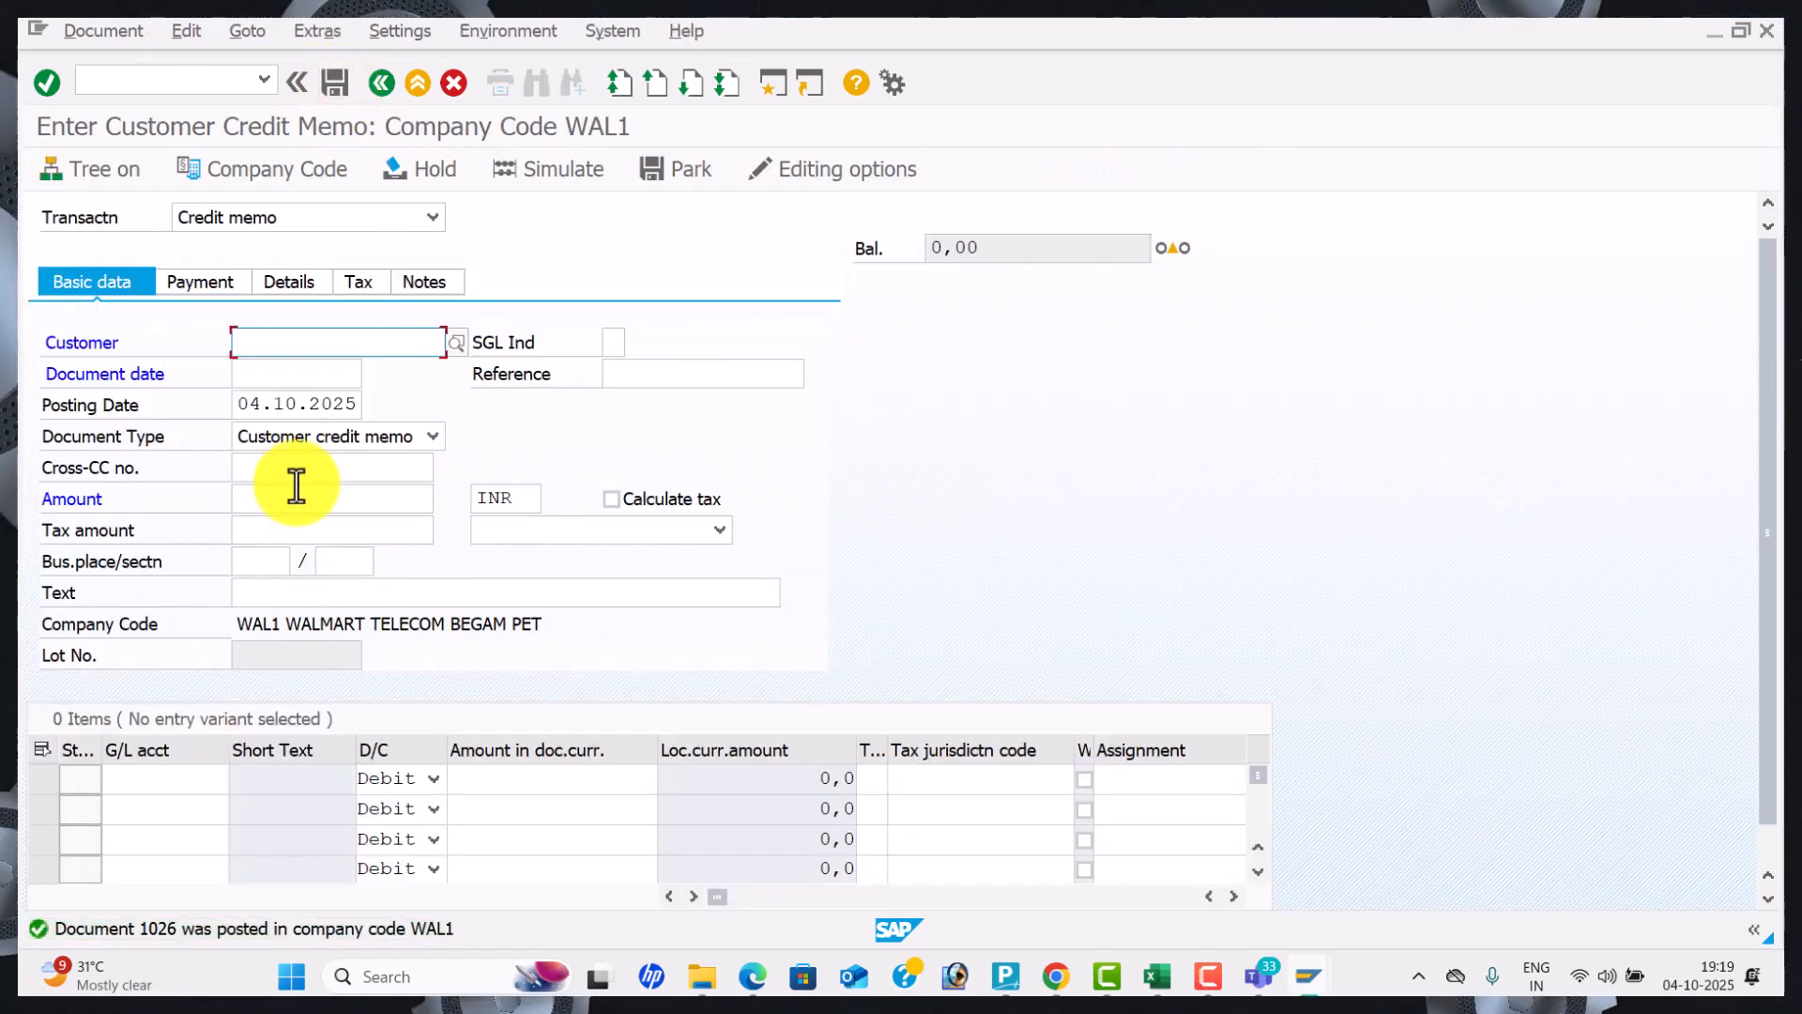
key("alt+Tab")
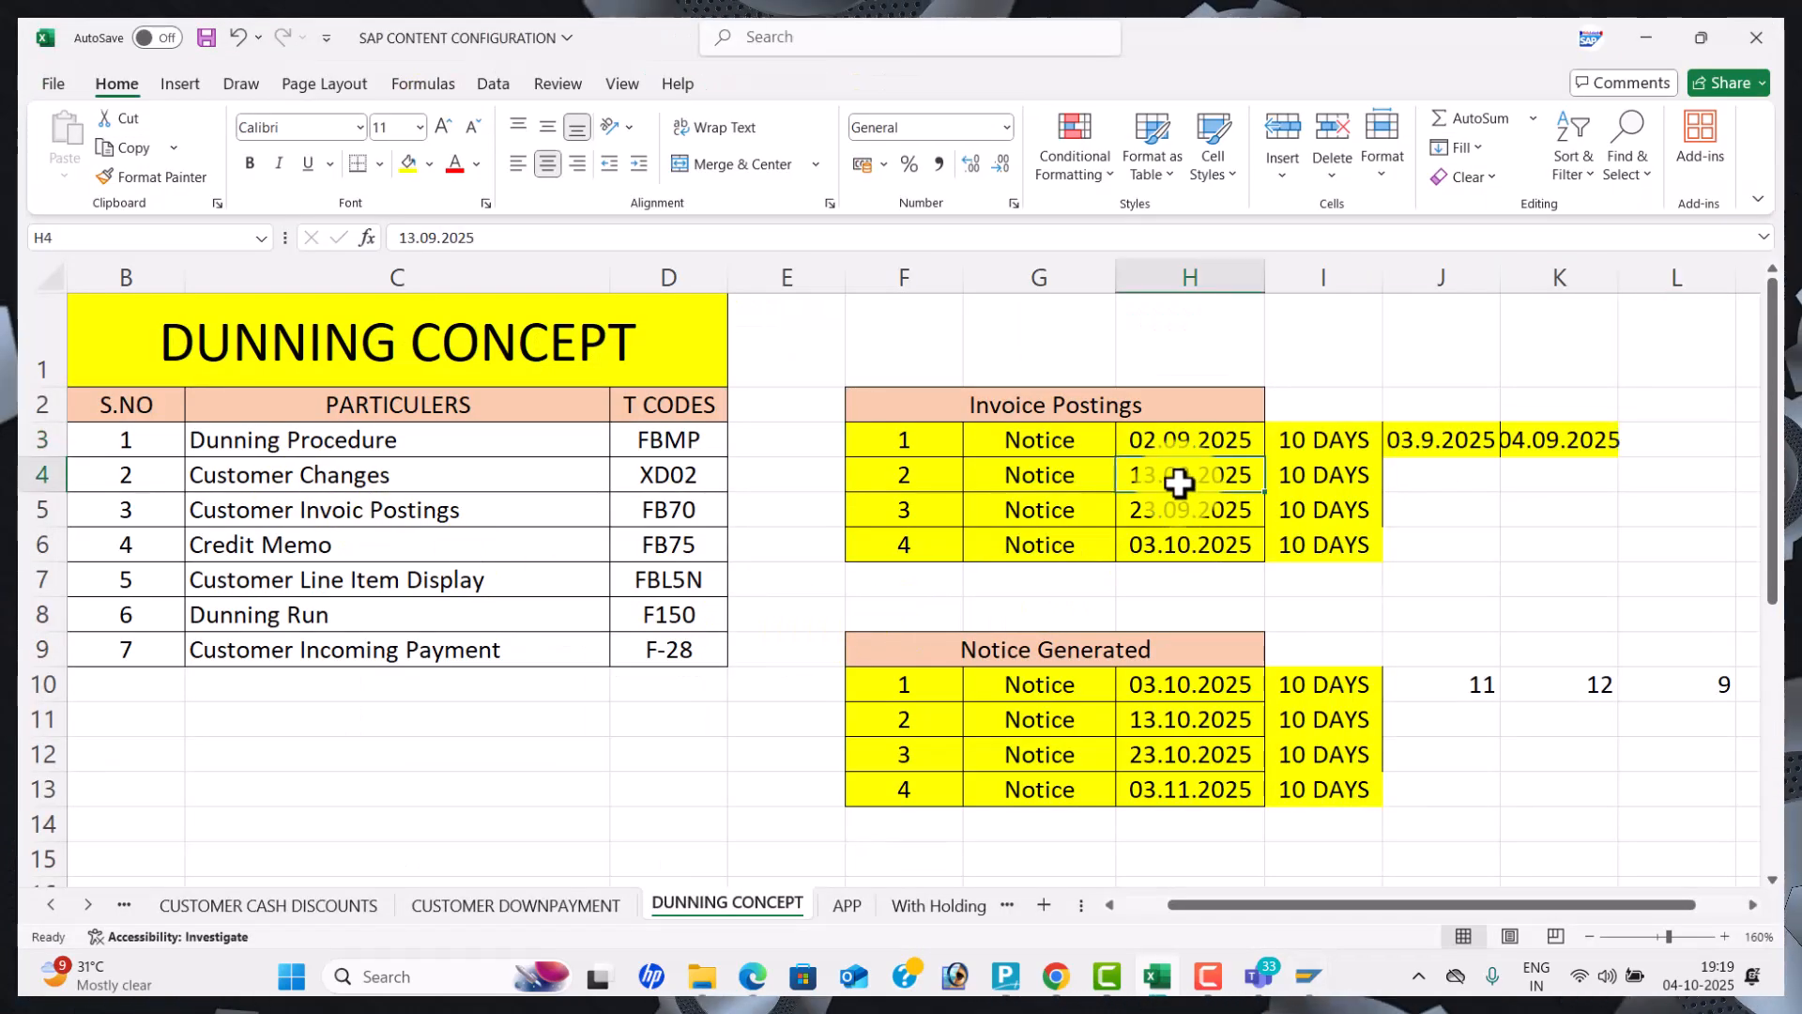
key("alt+Tab")
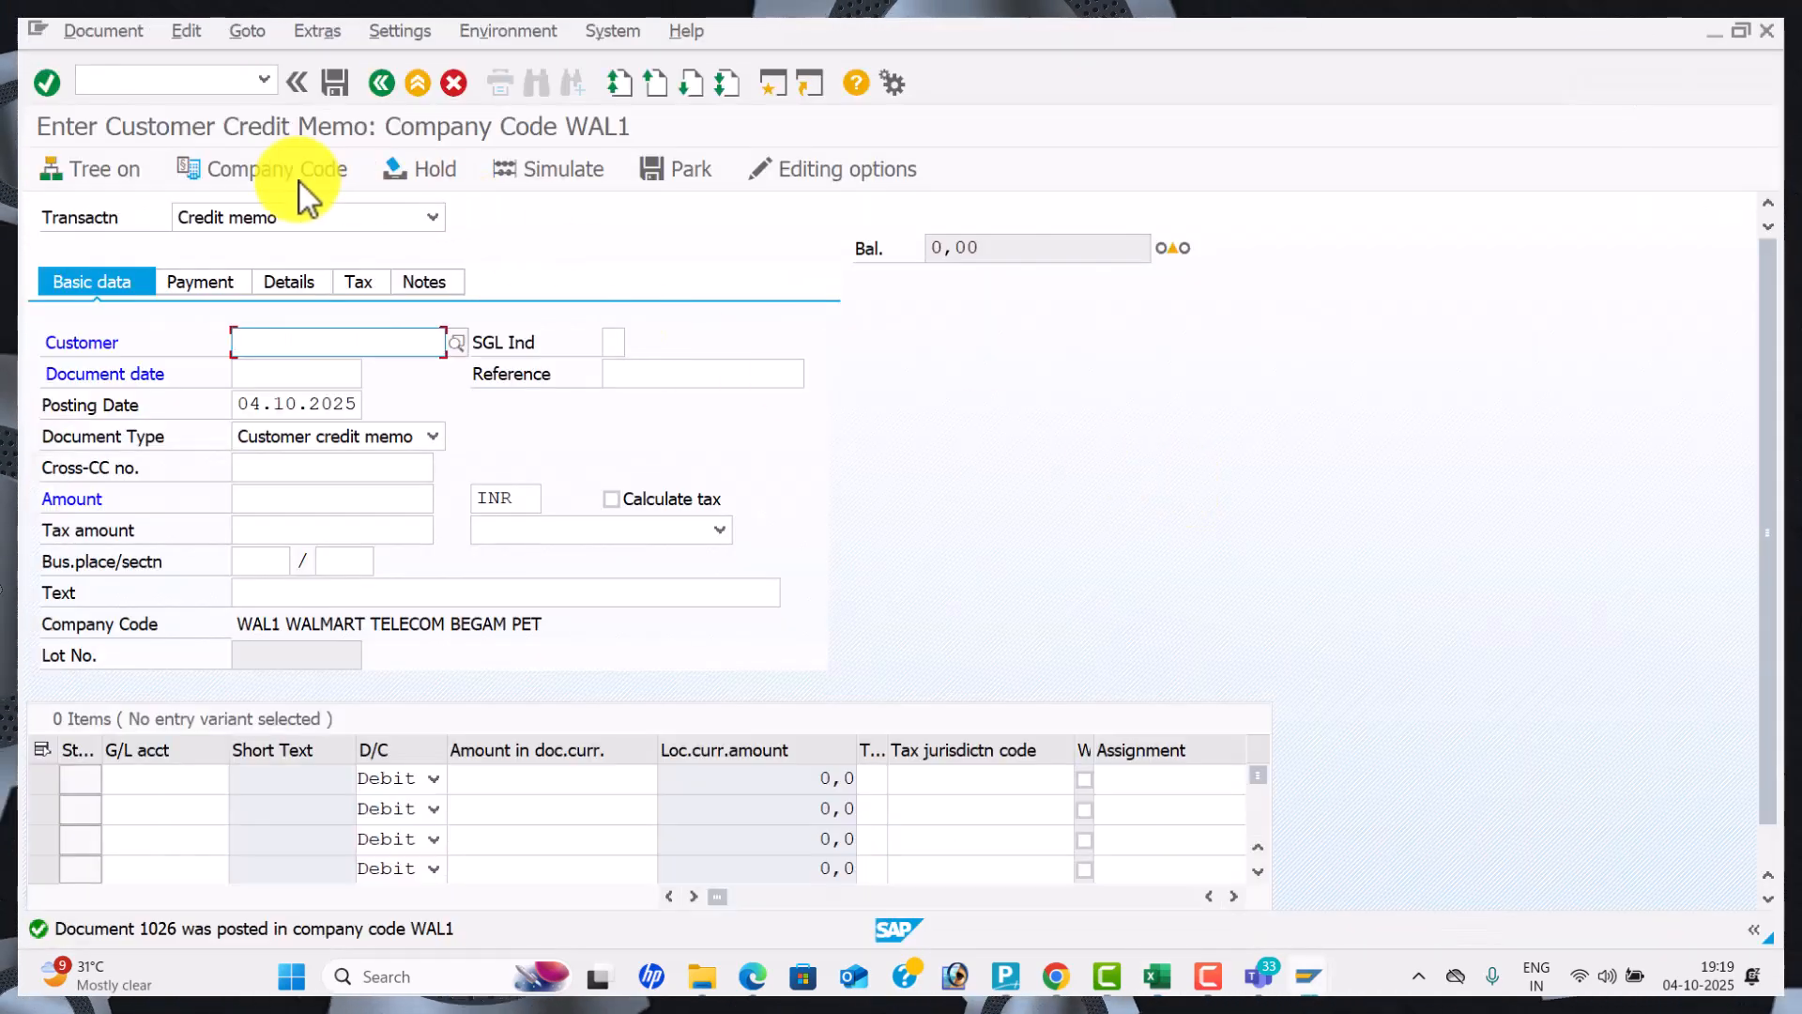
Open customer invoice entry with transaction FB70 and enter the same customer account as on the credit memo.
left_click(197, 77)
type("/NFB70")
key("Return")
key("space")
key("Down")
Set the invoice date to 13.09.2022, the posting date to 13.09.2025 and the reference to DU04.
key("Tab")
key("Tab")
type("13.09.2022")
key("Tab")
type("DU03")
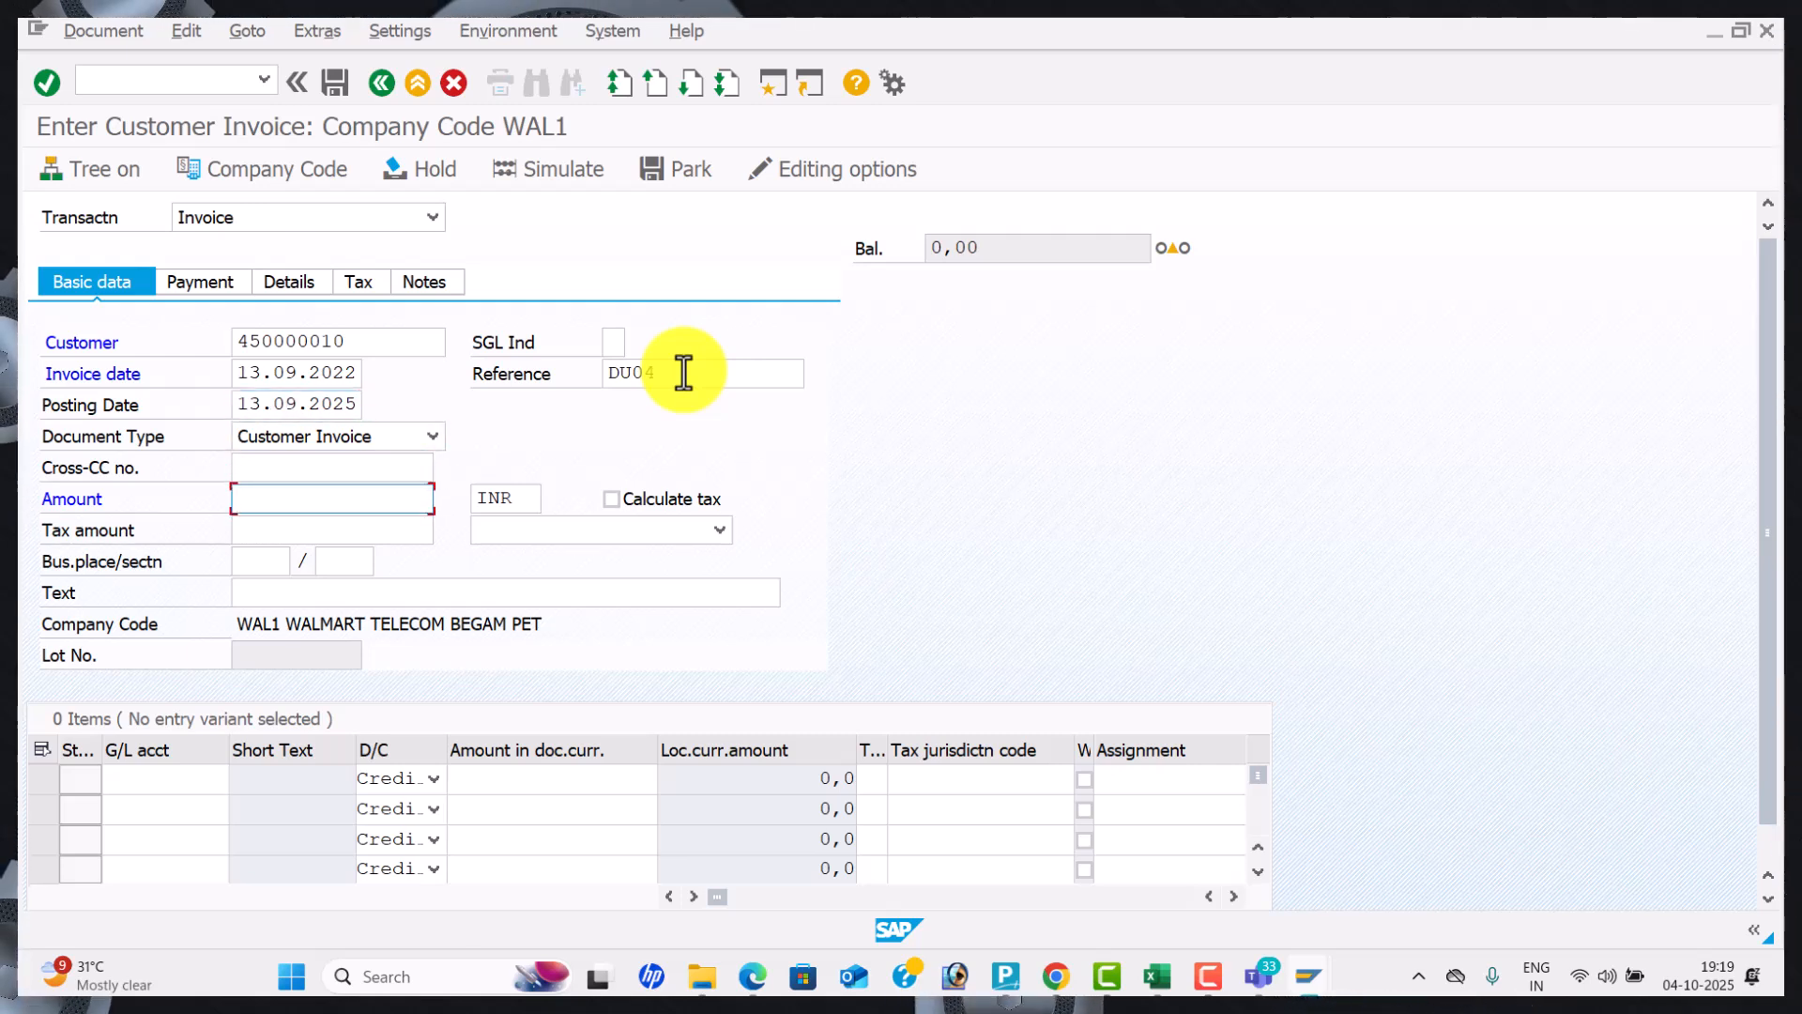
Set the invoice amount to 40000 INR and the header text to CUSTOMER INVOICE.
type("4")
key("Down")
key("Tab")
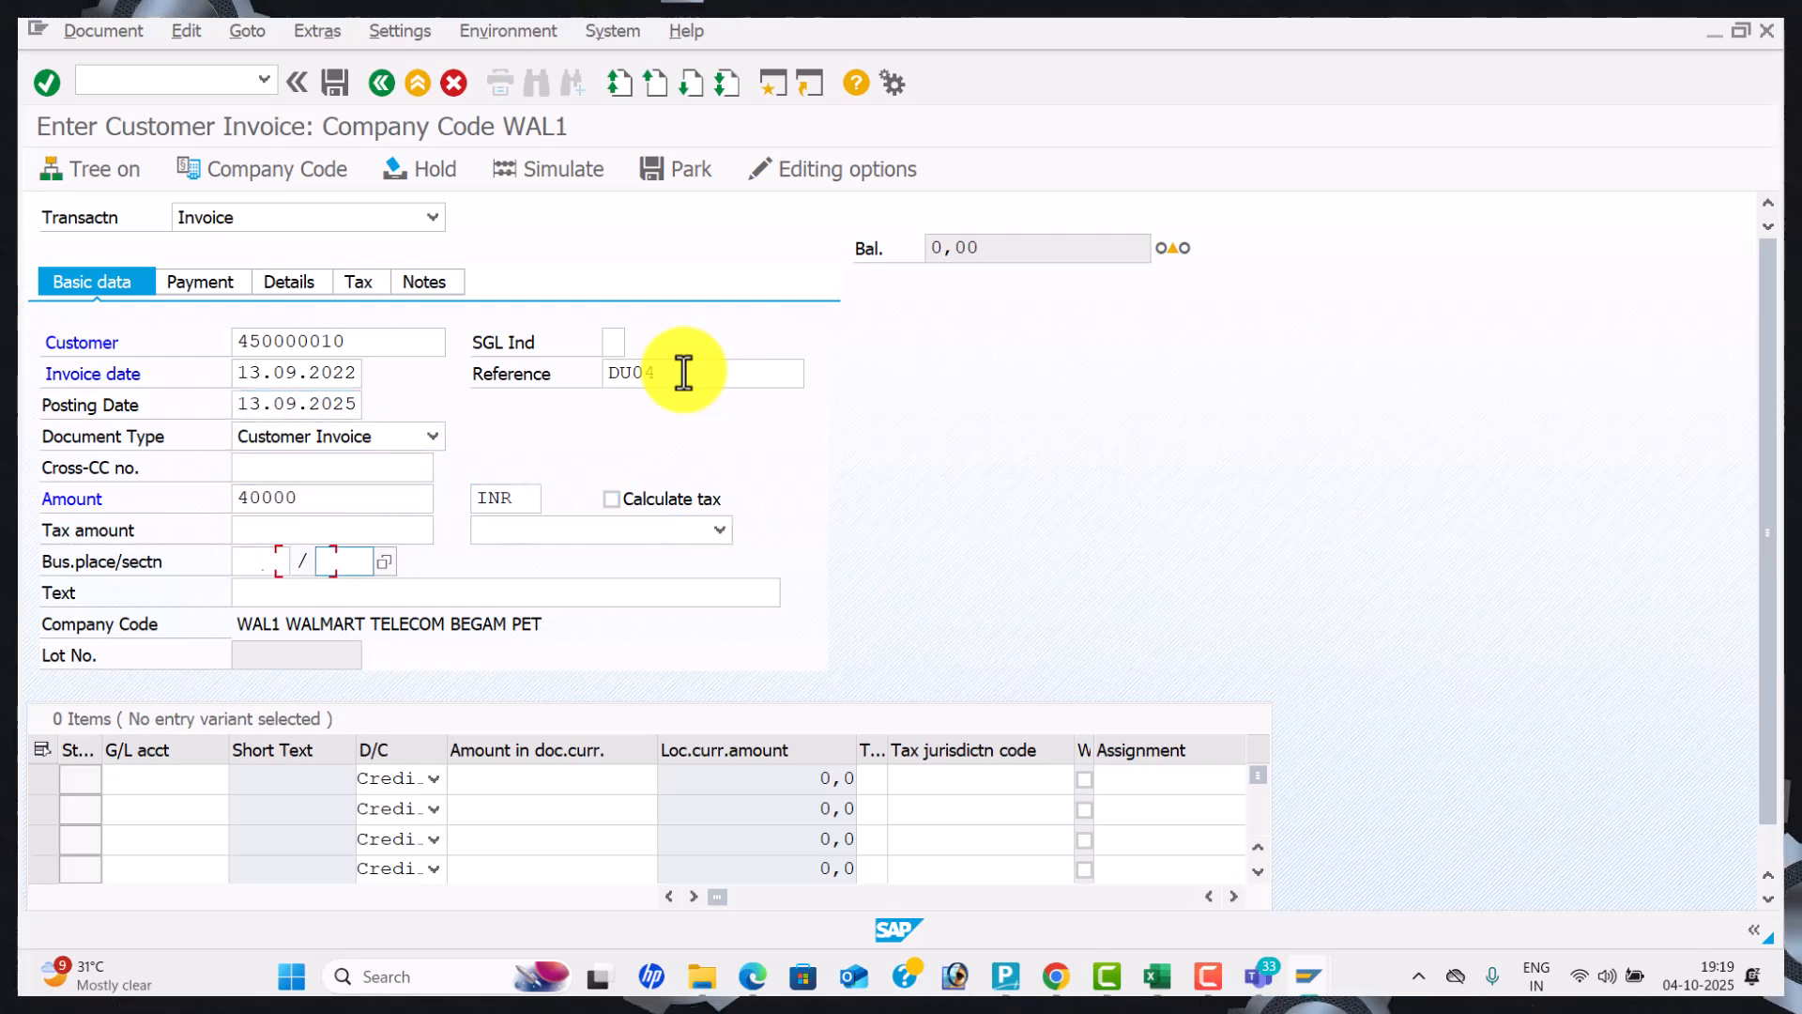
key("Down")
key("Tab")
Choose G/L account 300001 for the invoice's first credit line item.
key("Down")
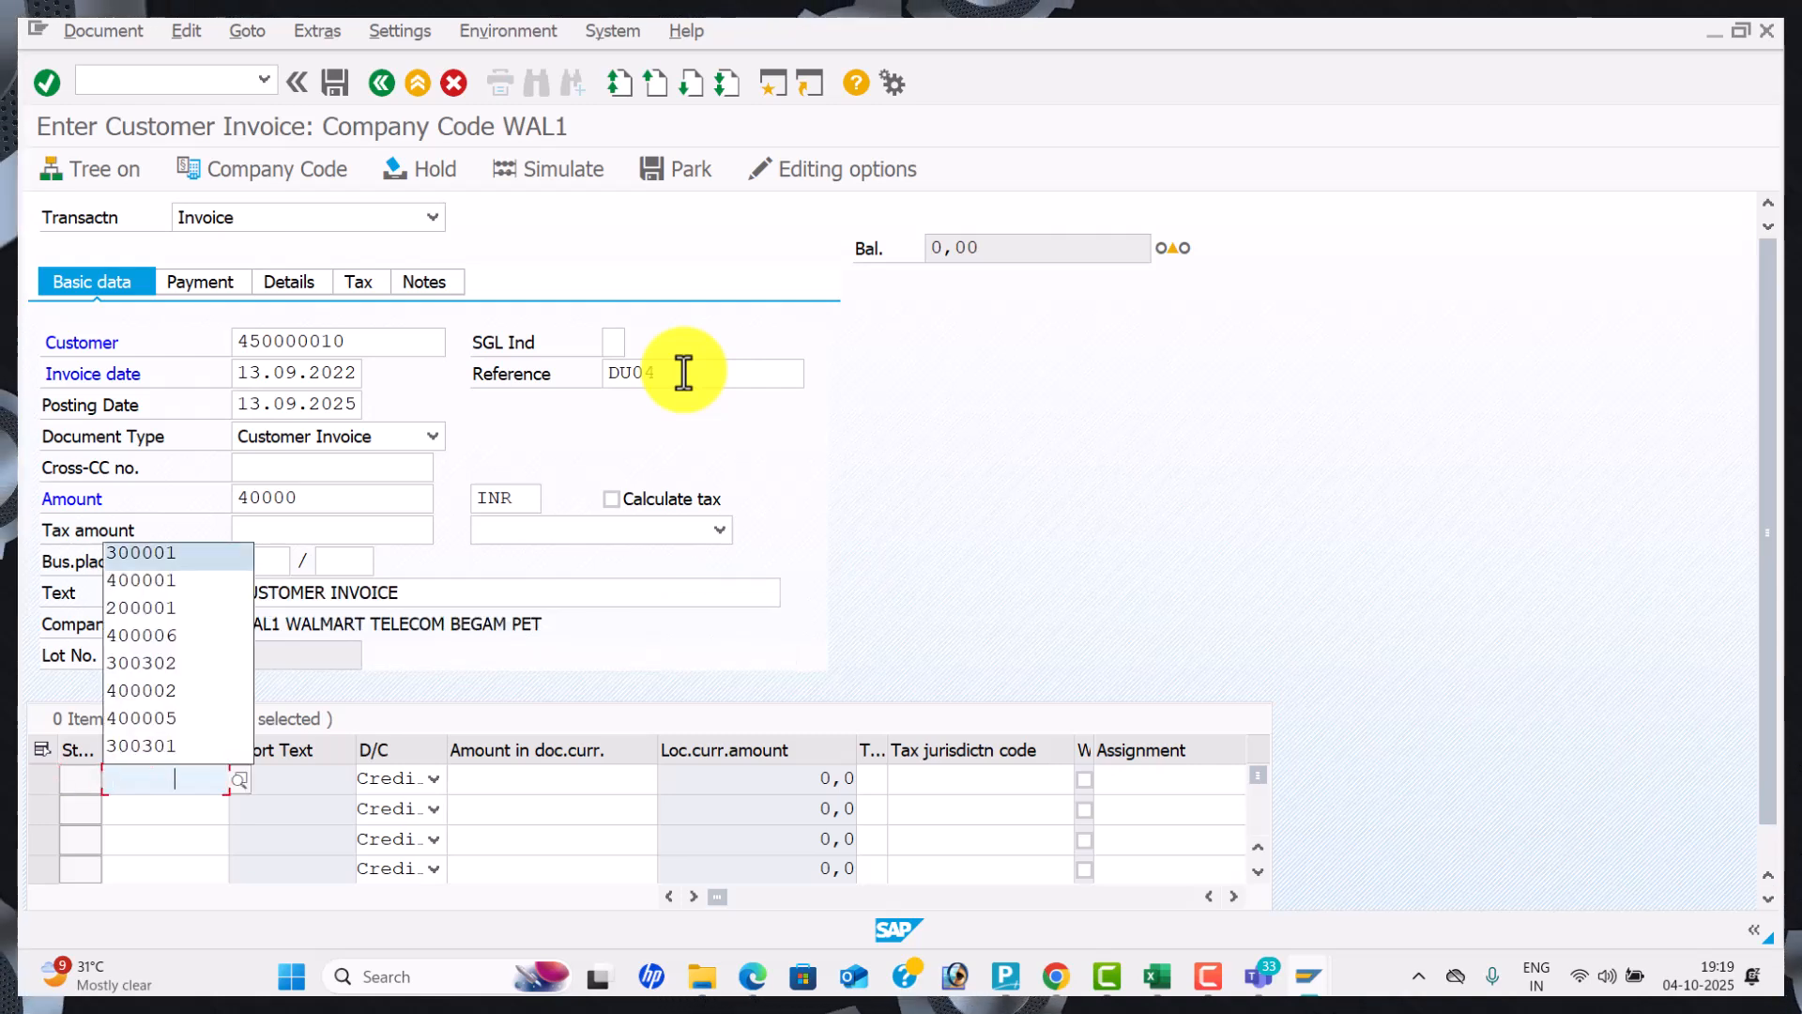
Fill in the first line item with G/L account 300001 and document amount 40000.
key("Tab")
key("Tab")
key("space")
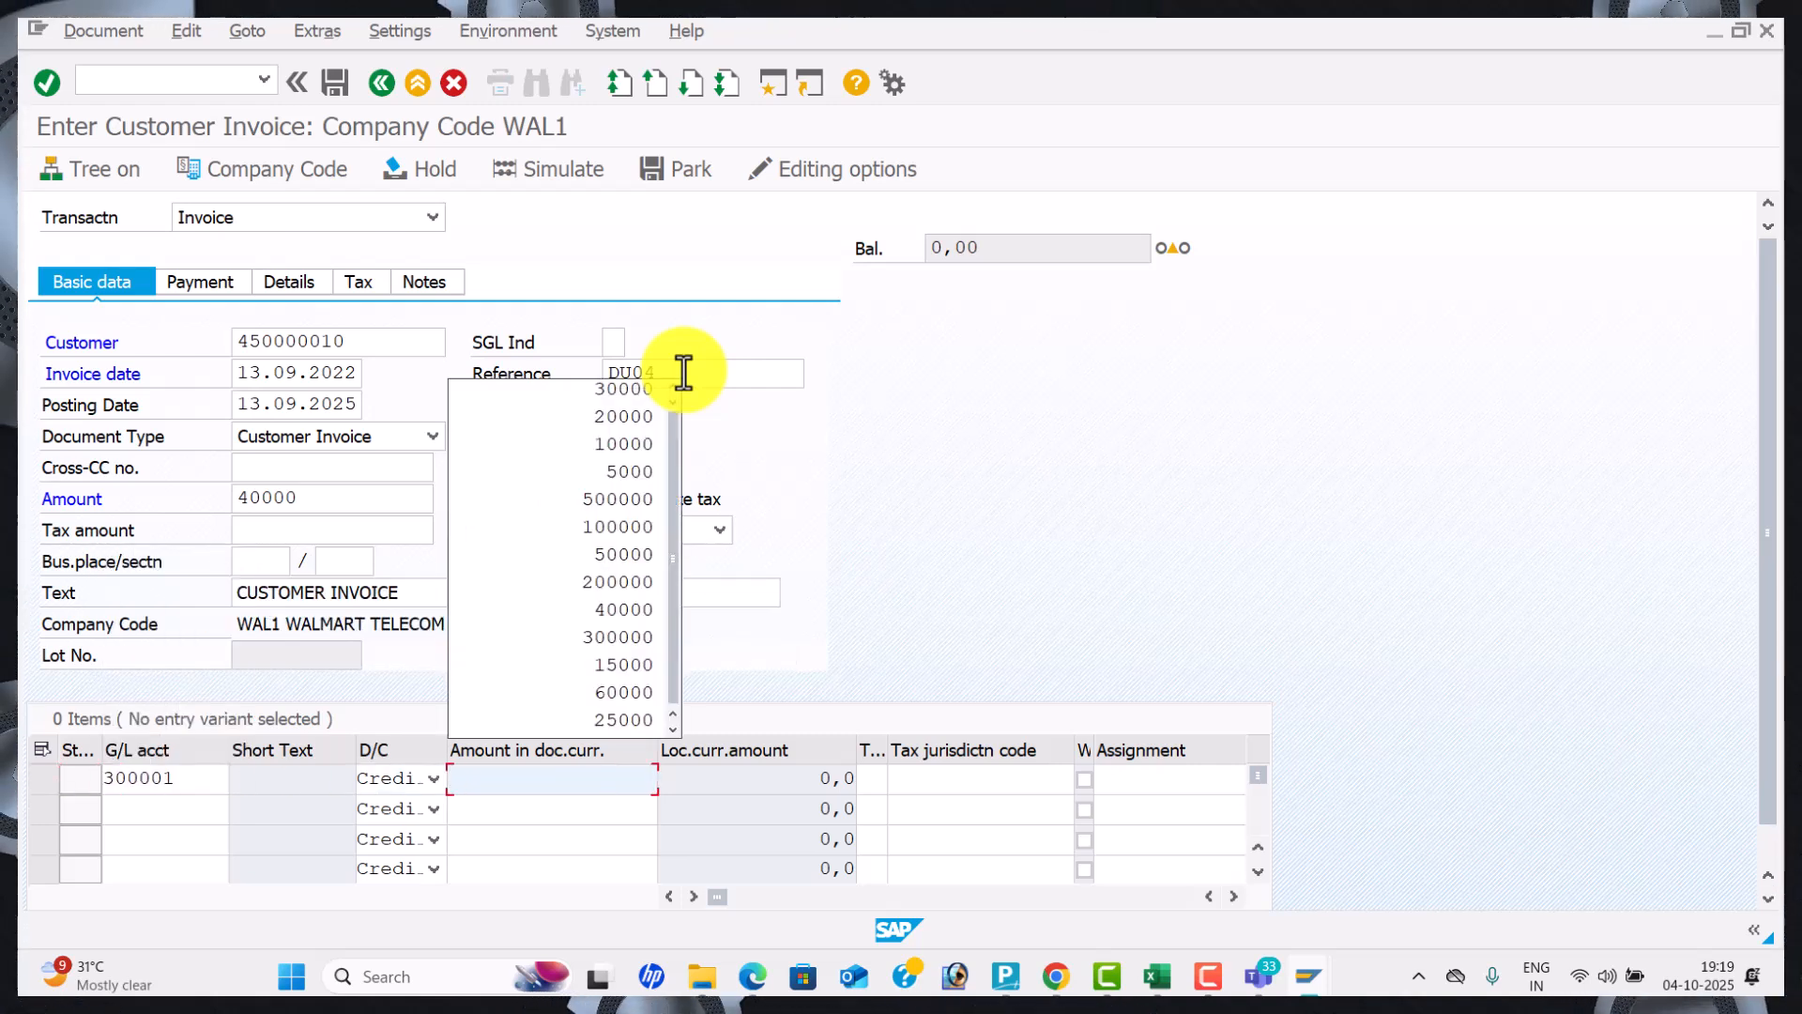
type("40")
key("Down")
key("Tab")
key("Tab")
key("Tab")
key("Tab")
key("Tab")
key("Tab")
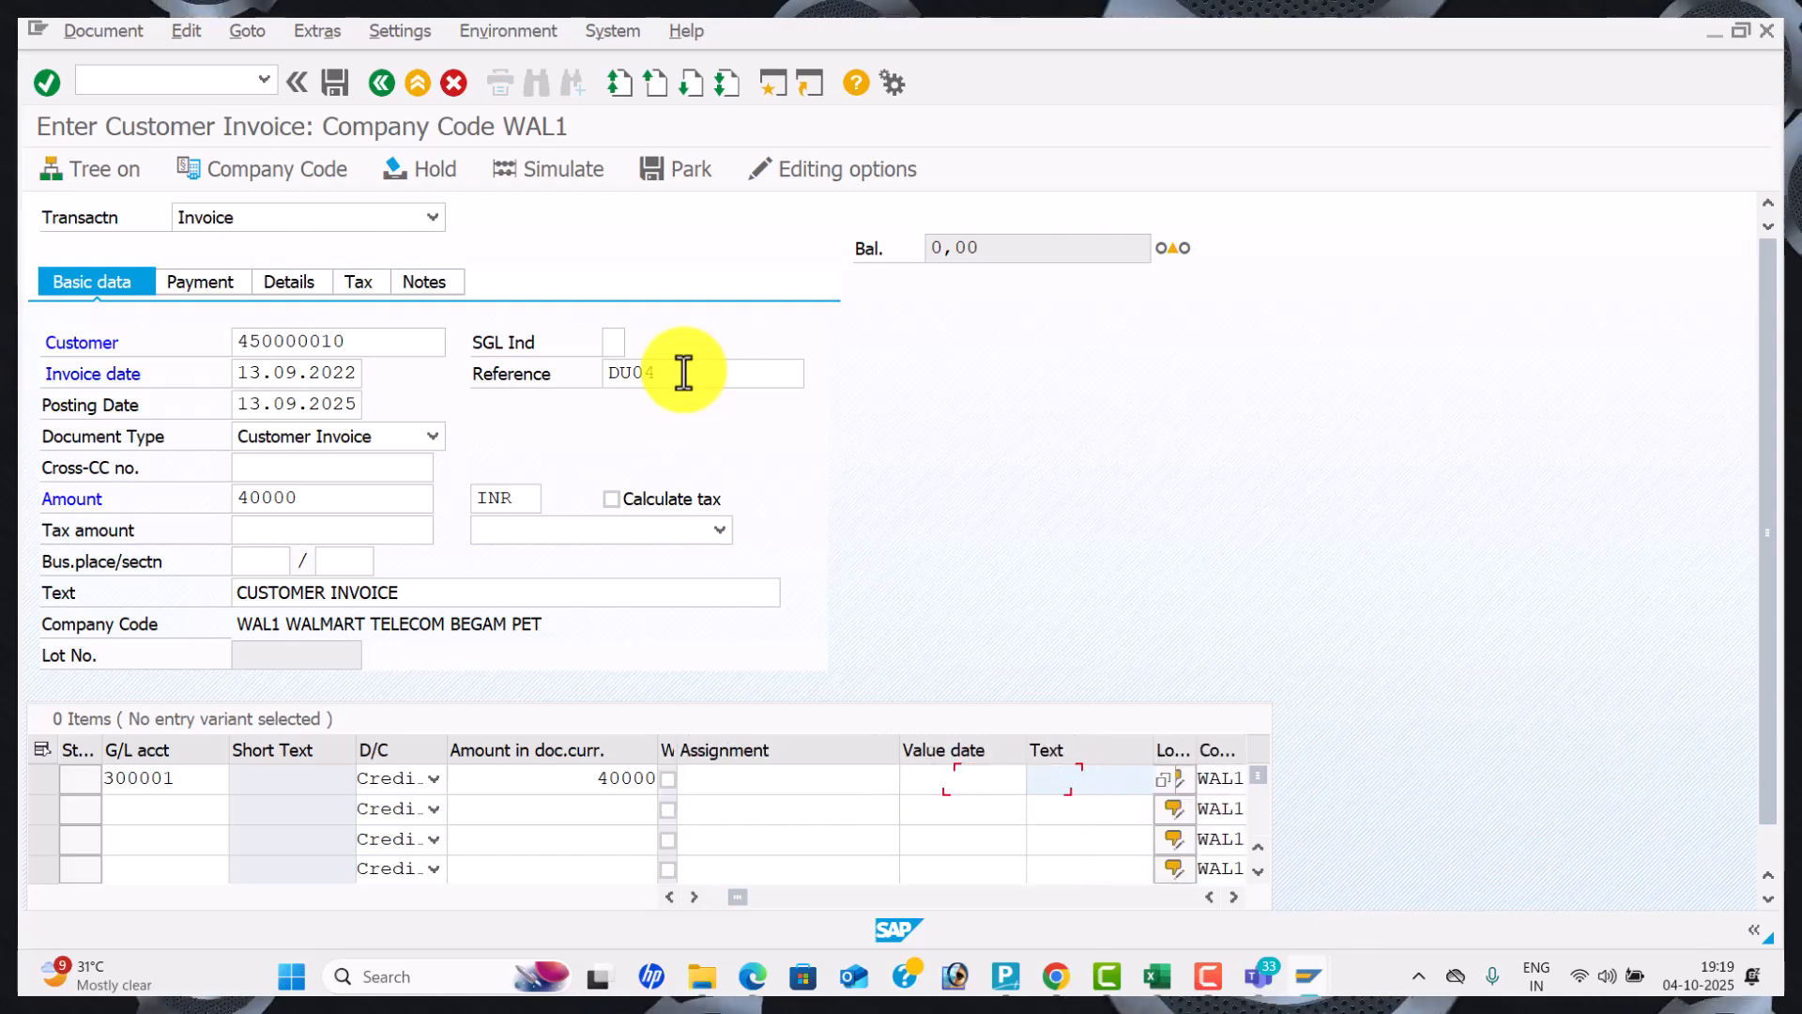
Set the line item's text to Sales A/c, simulate the invoice and return to the entry form.
key("space")
key("Down")
key("Tab")
key("Return")
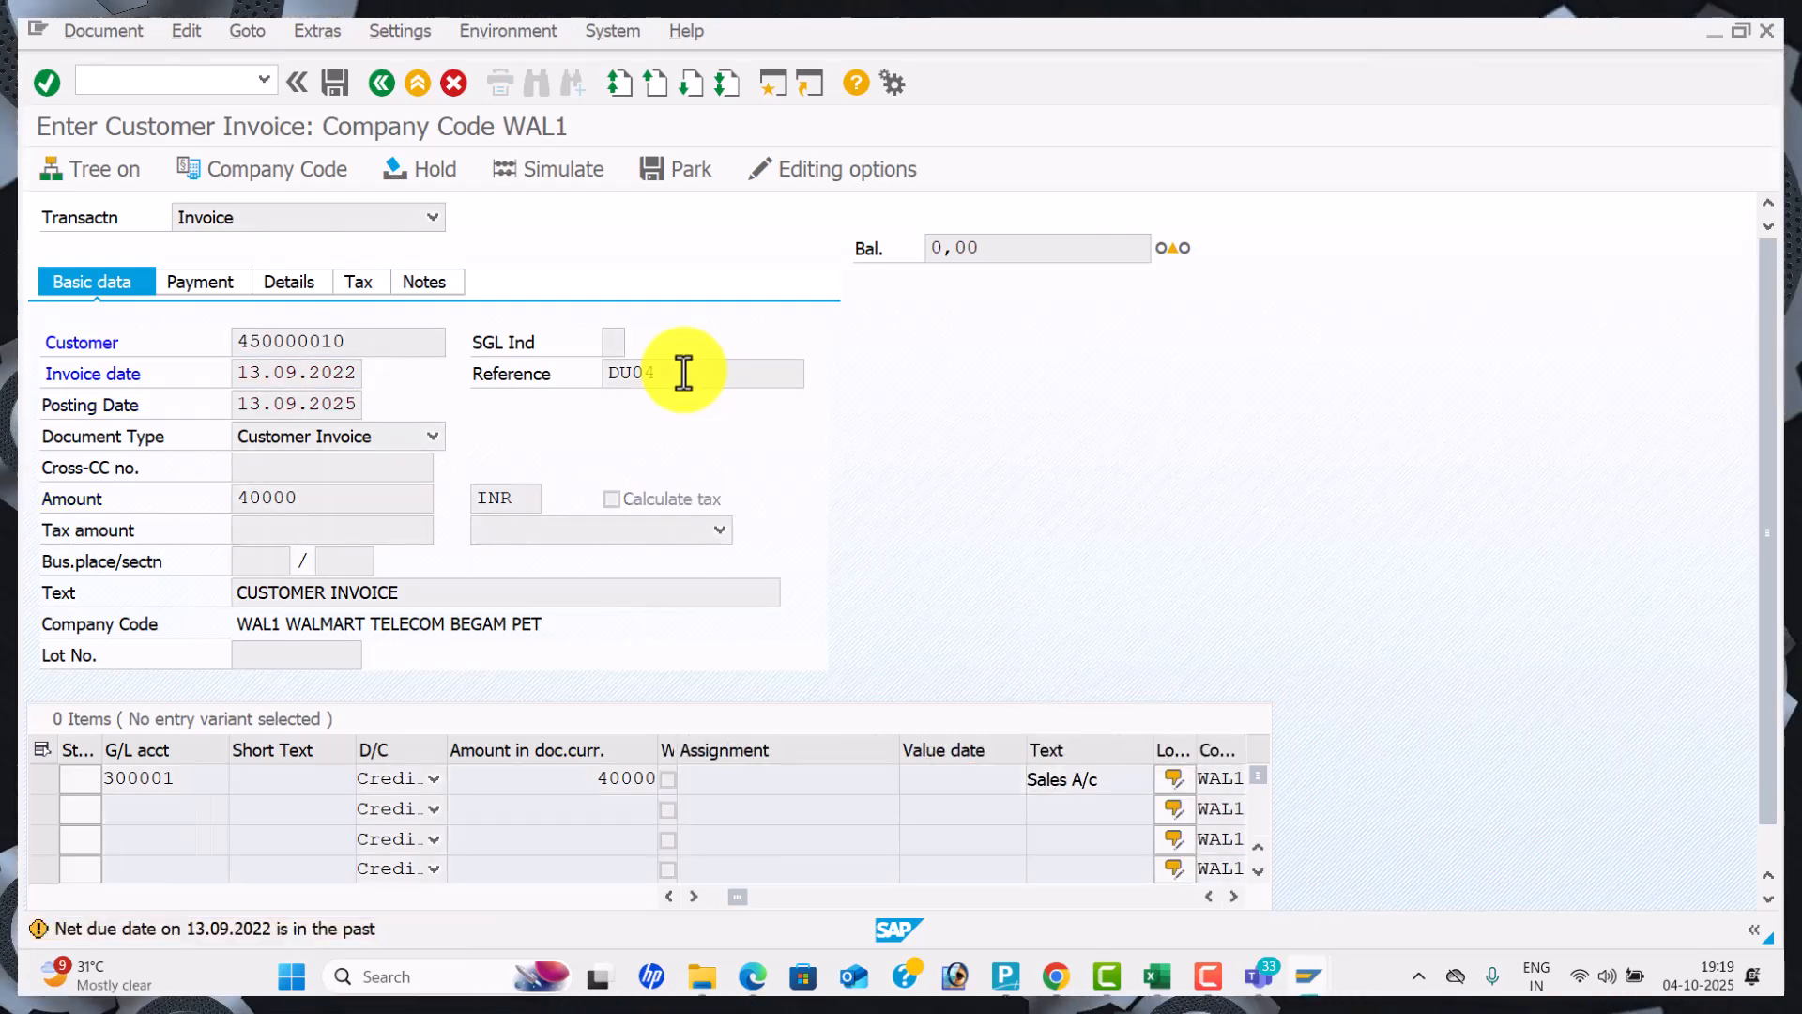
key("Return")
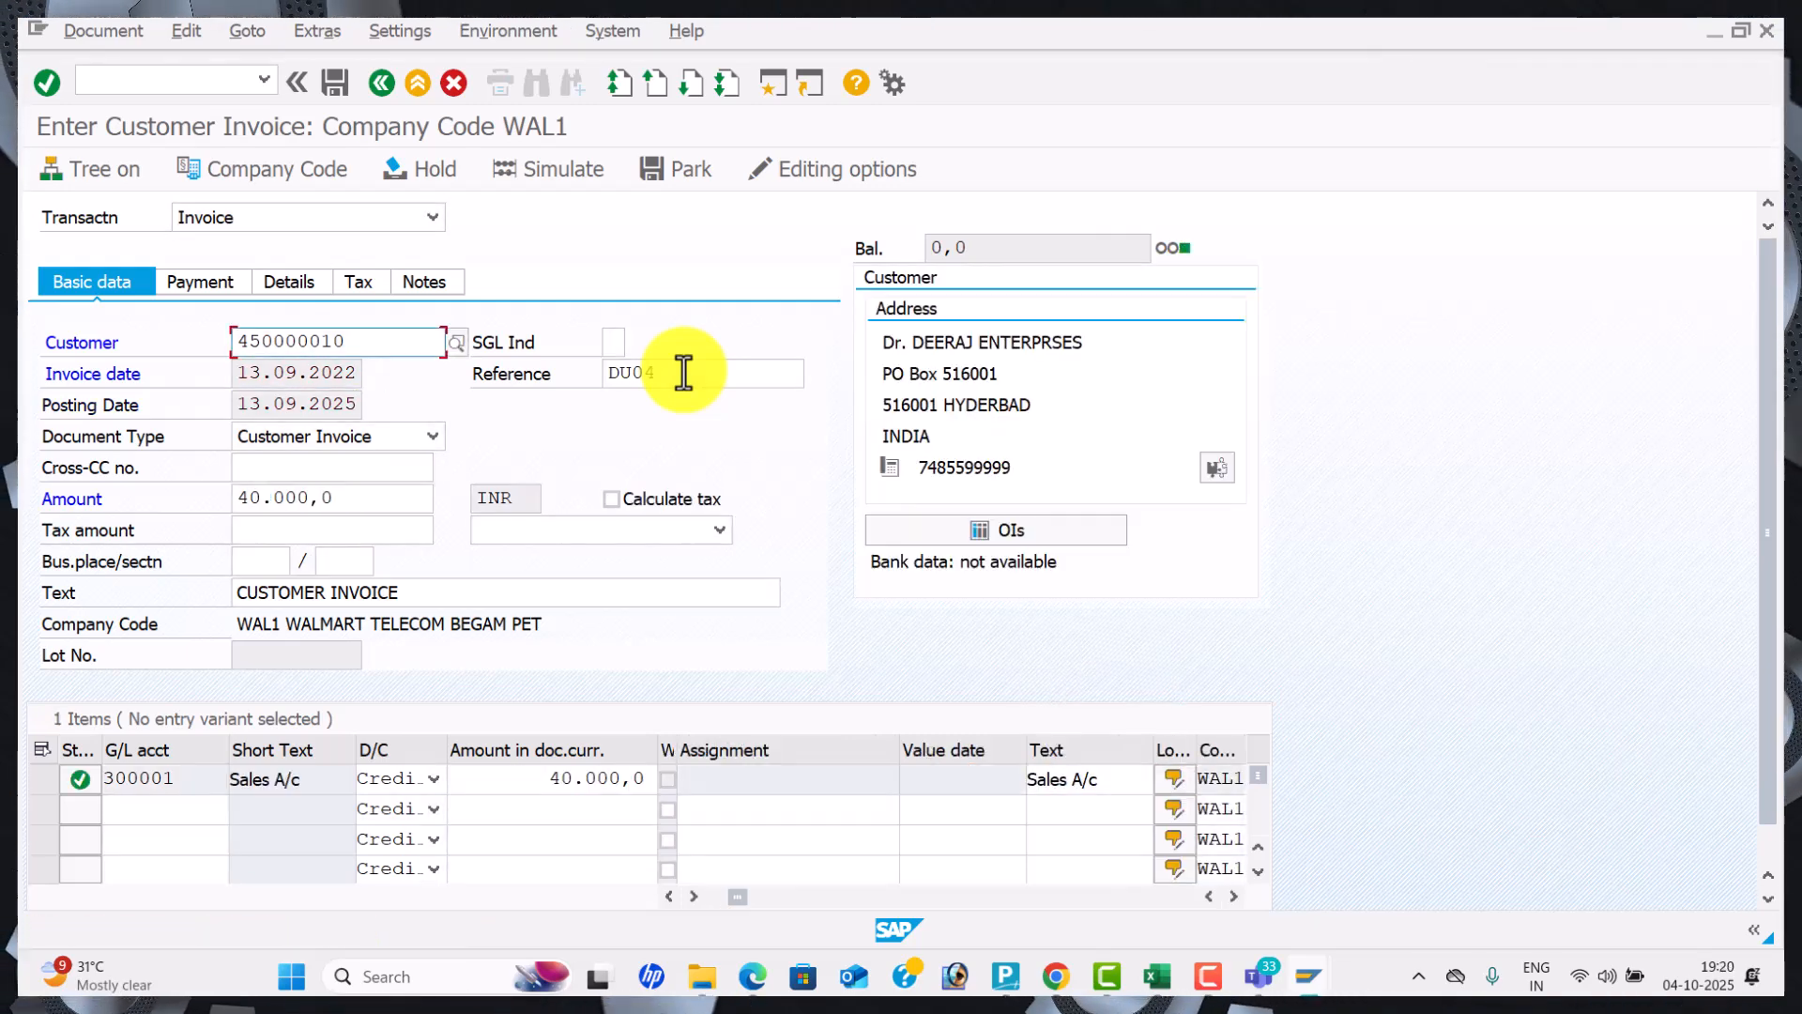
left_click(561, 173)
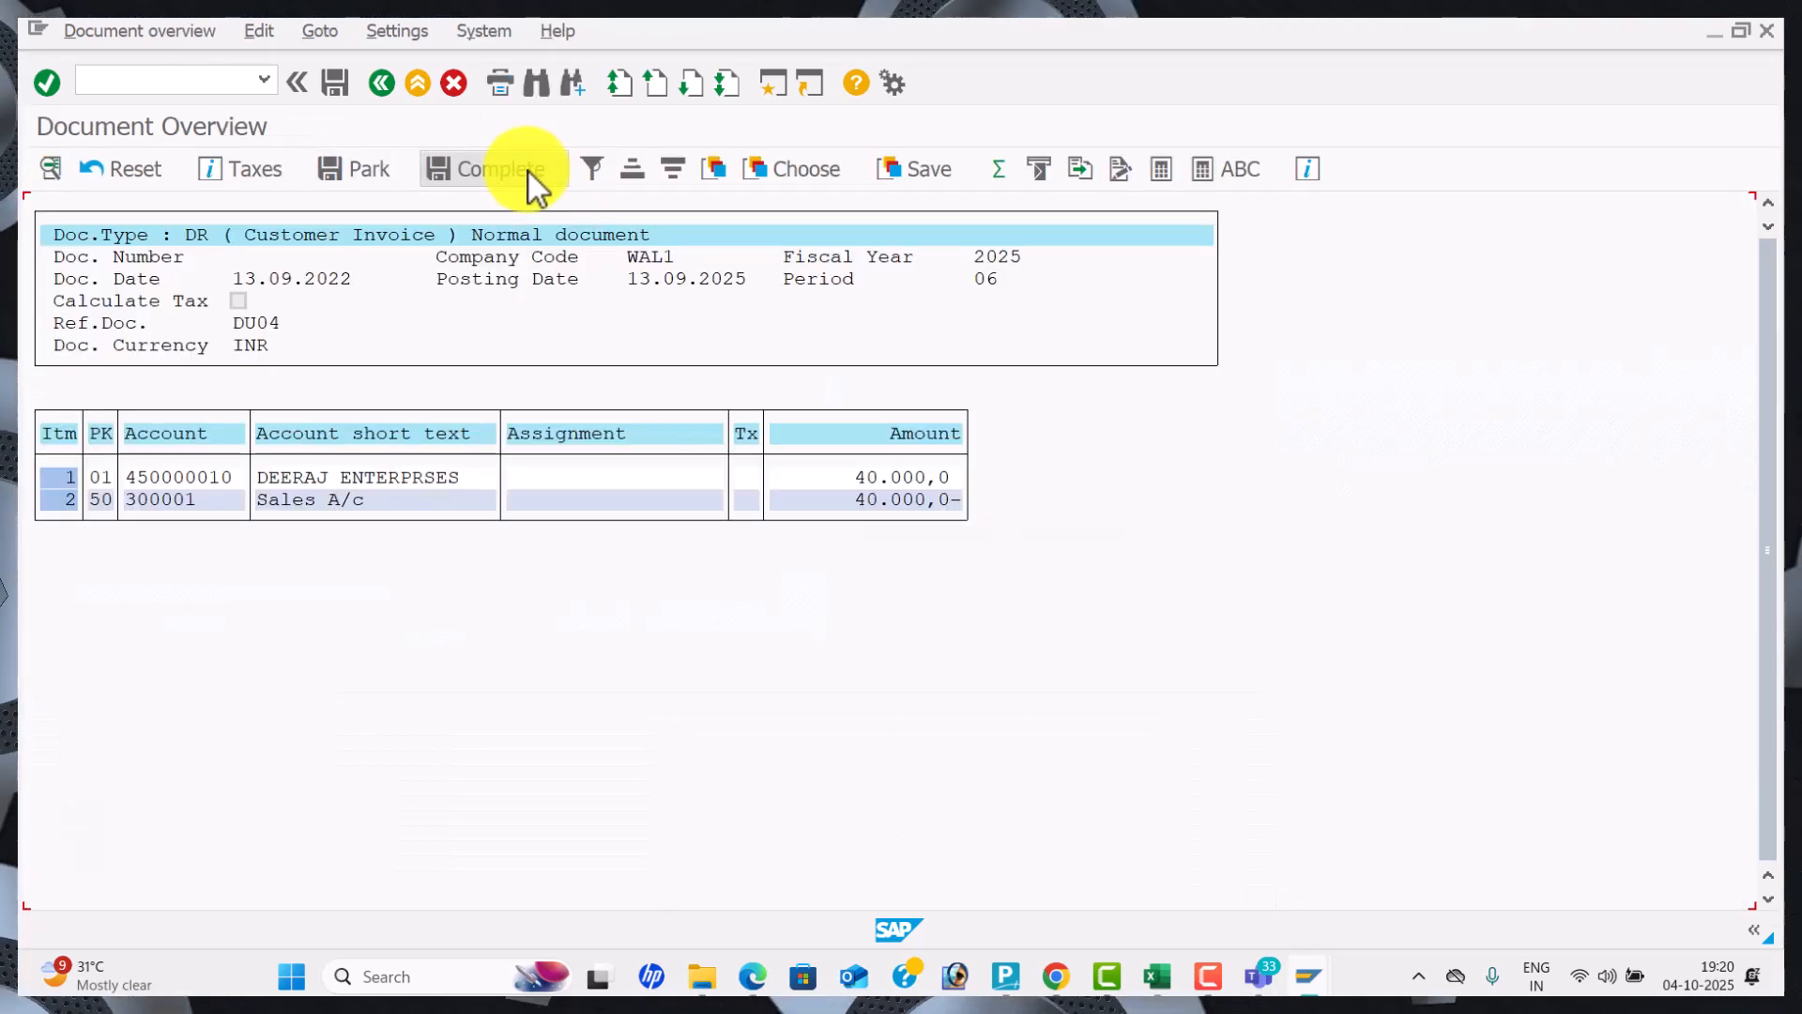
left_click(383, 82)
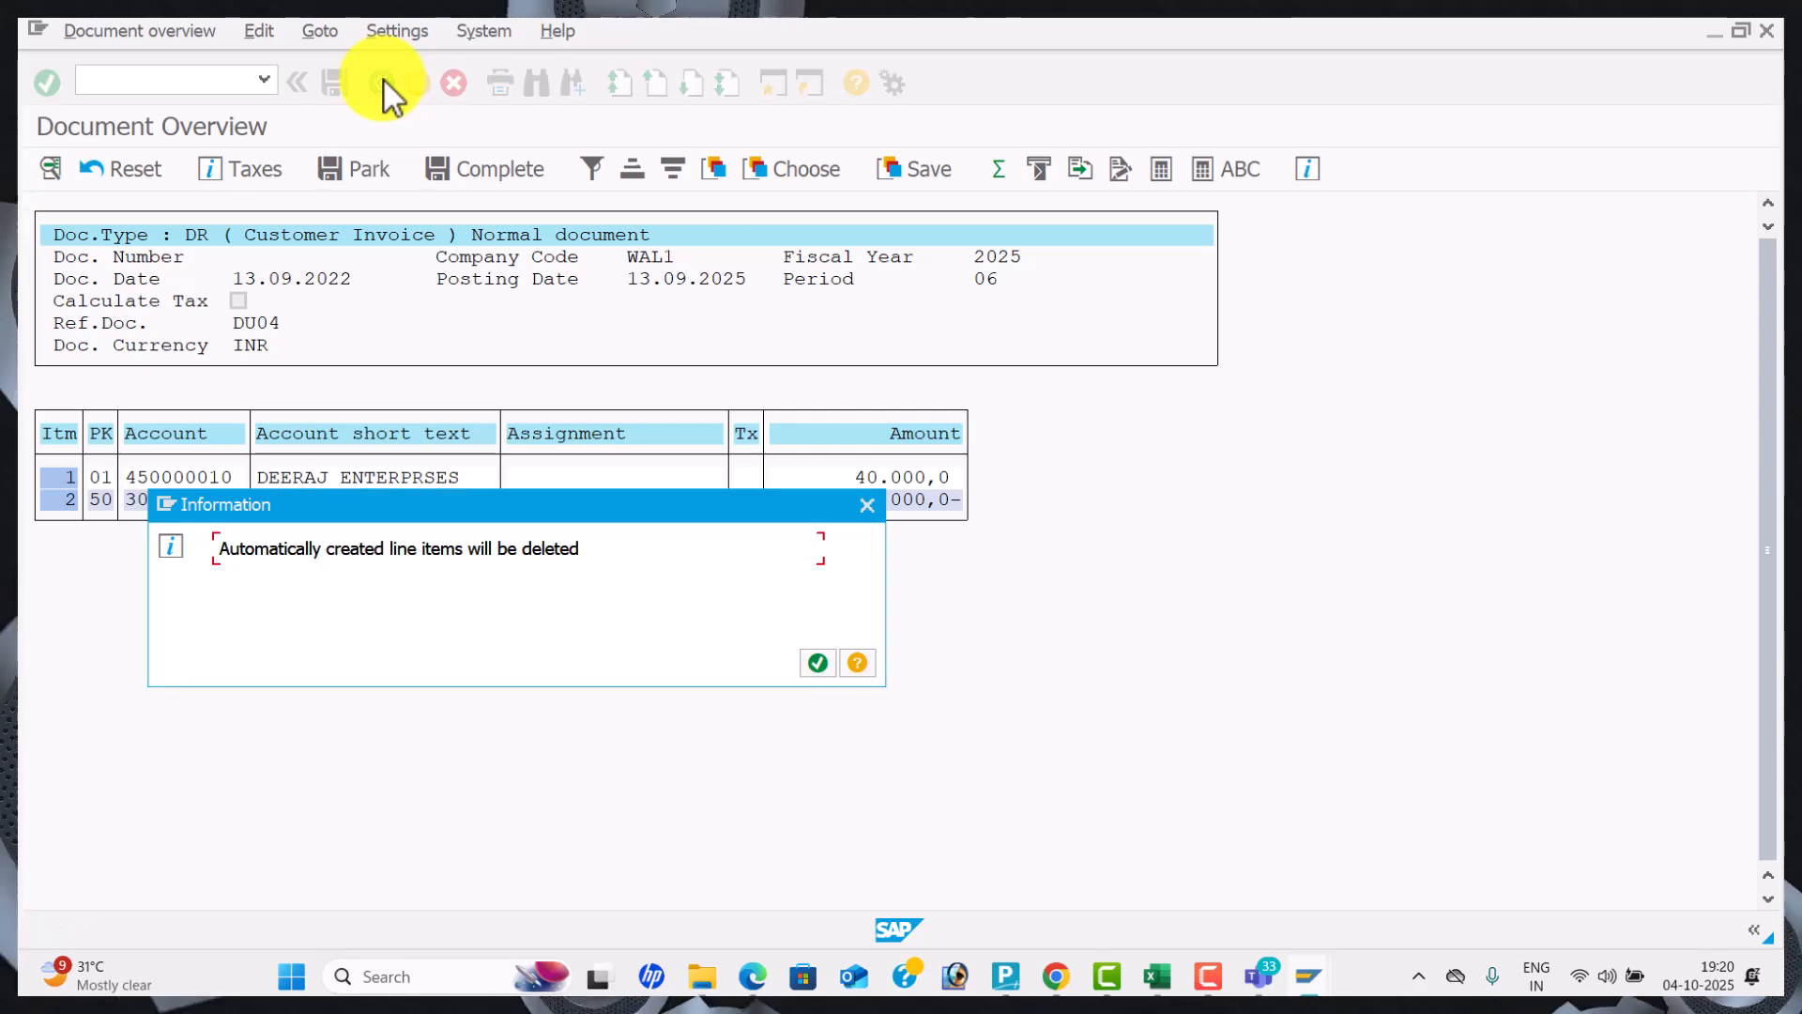
left_click(818, 663)
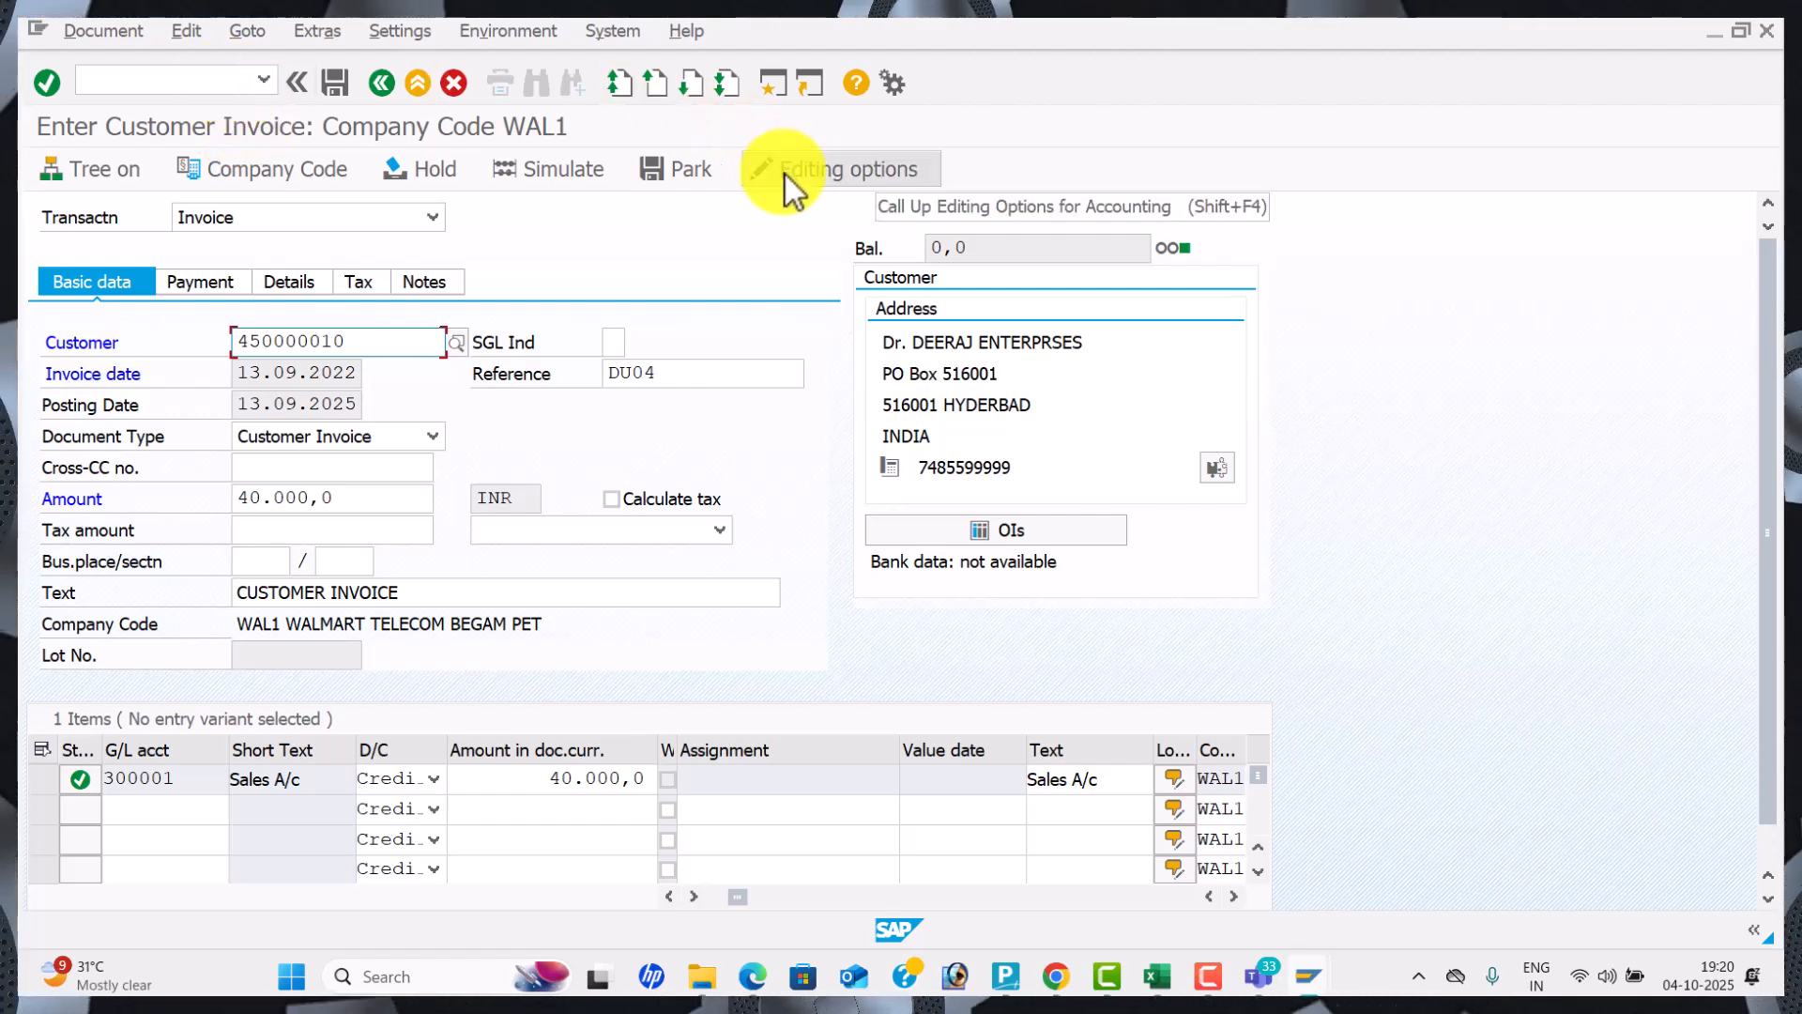
Restart the customer invoice entry and fill in the customer number and invoice date 13.09.2025.
left_click(199, 80)
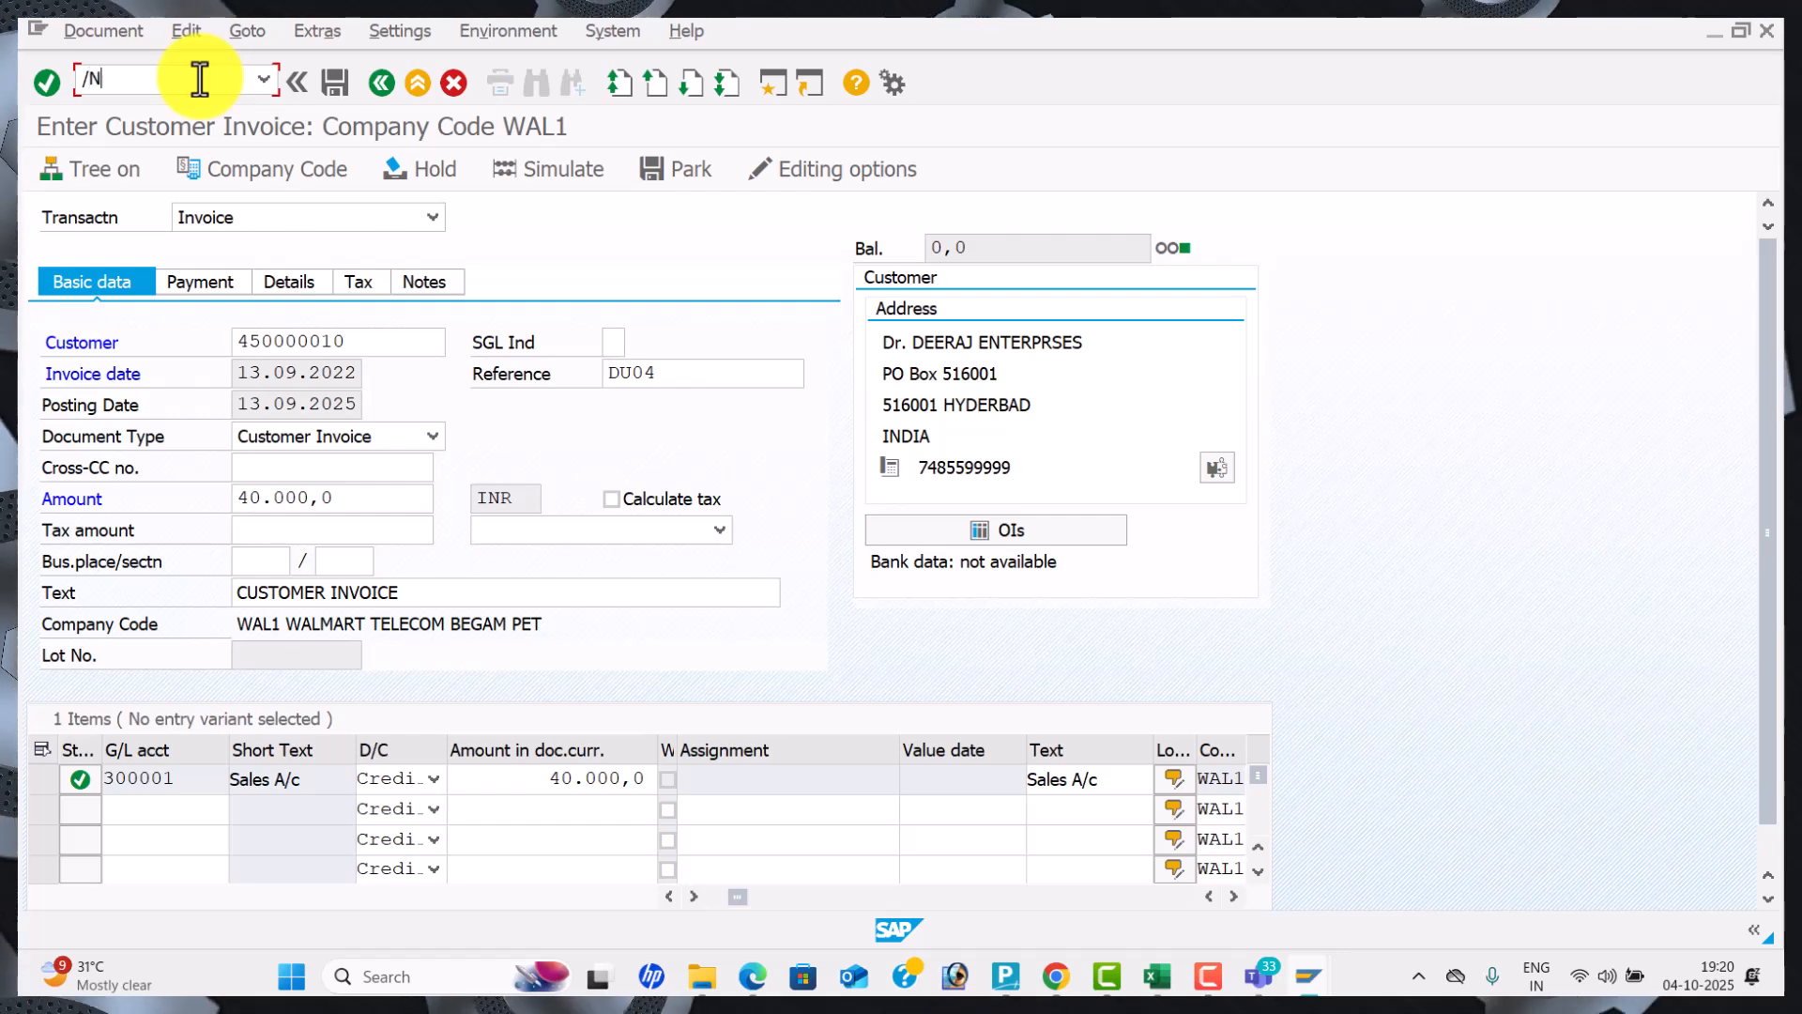
key("Return")
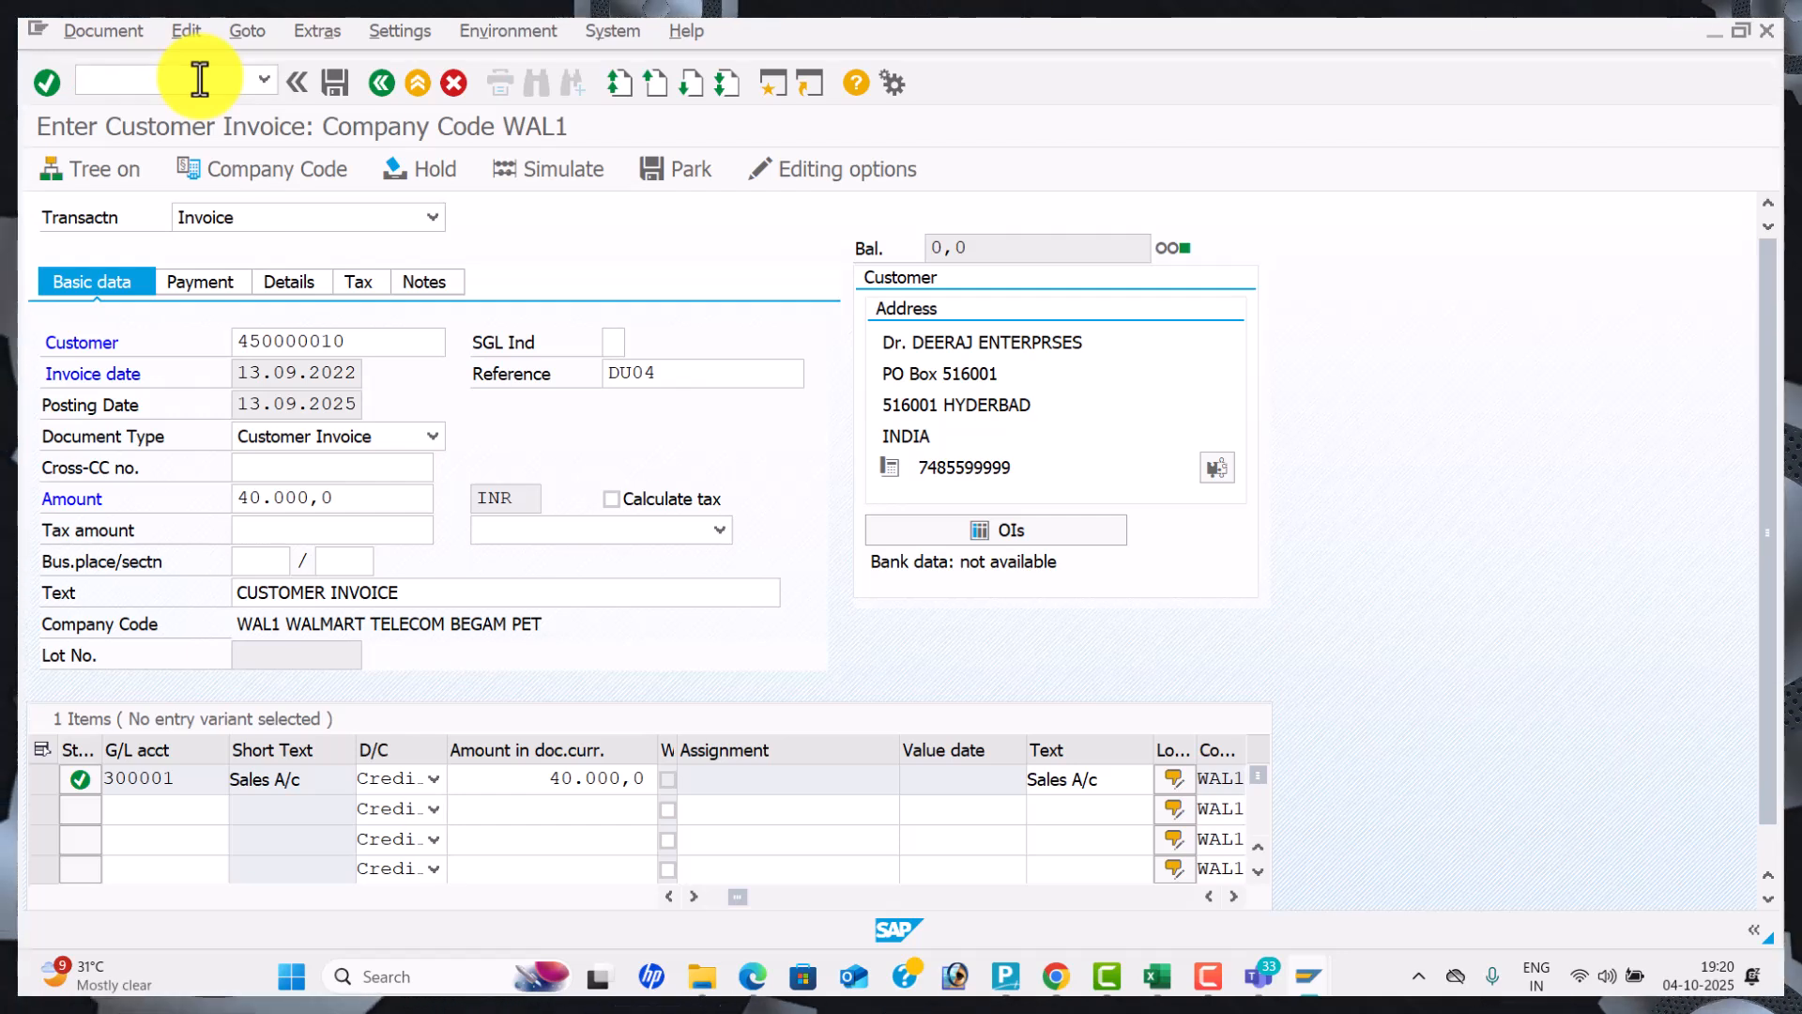
key("Down")
key("Down")
key("Tab")
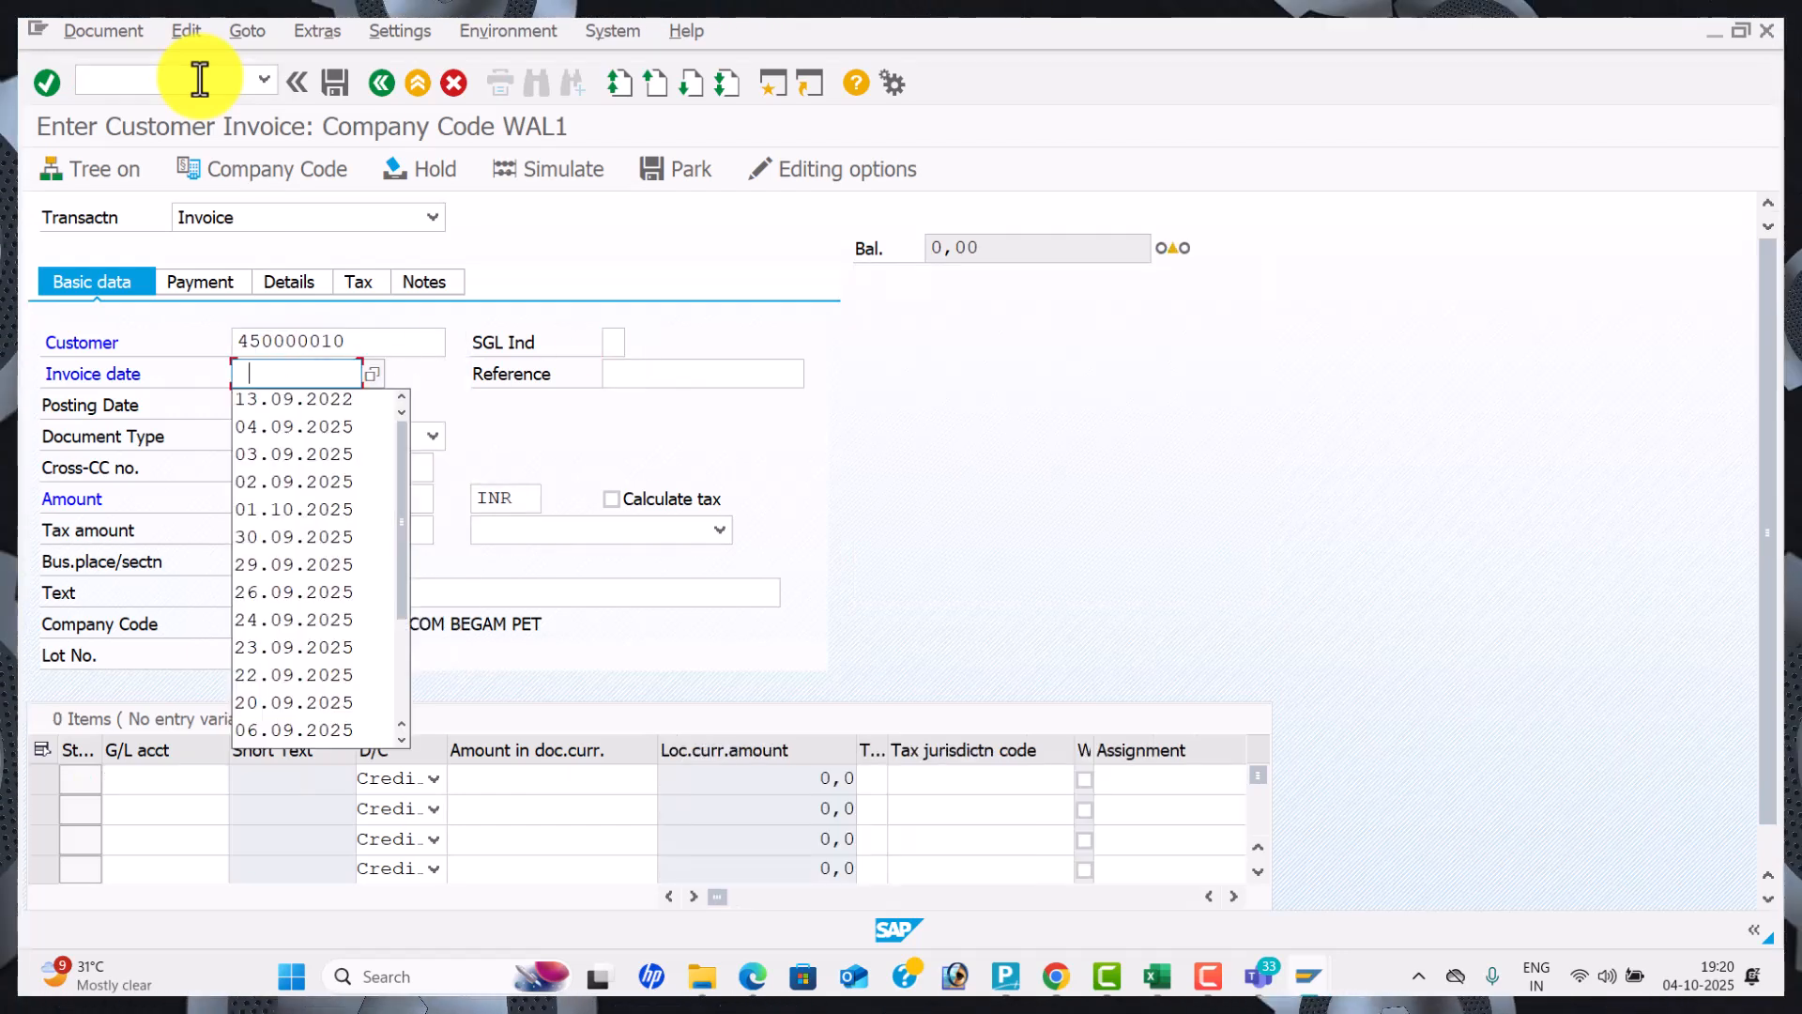
key("Tab")
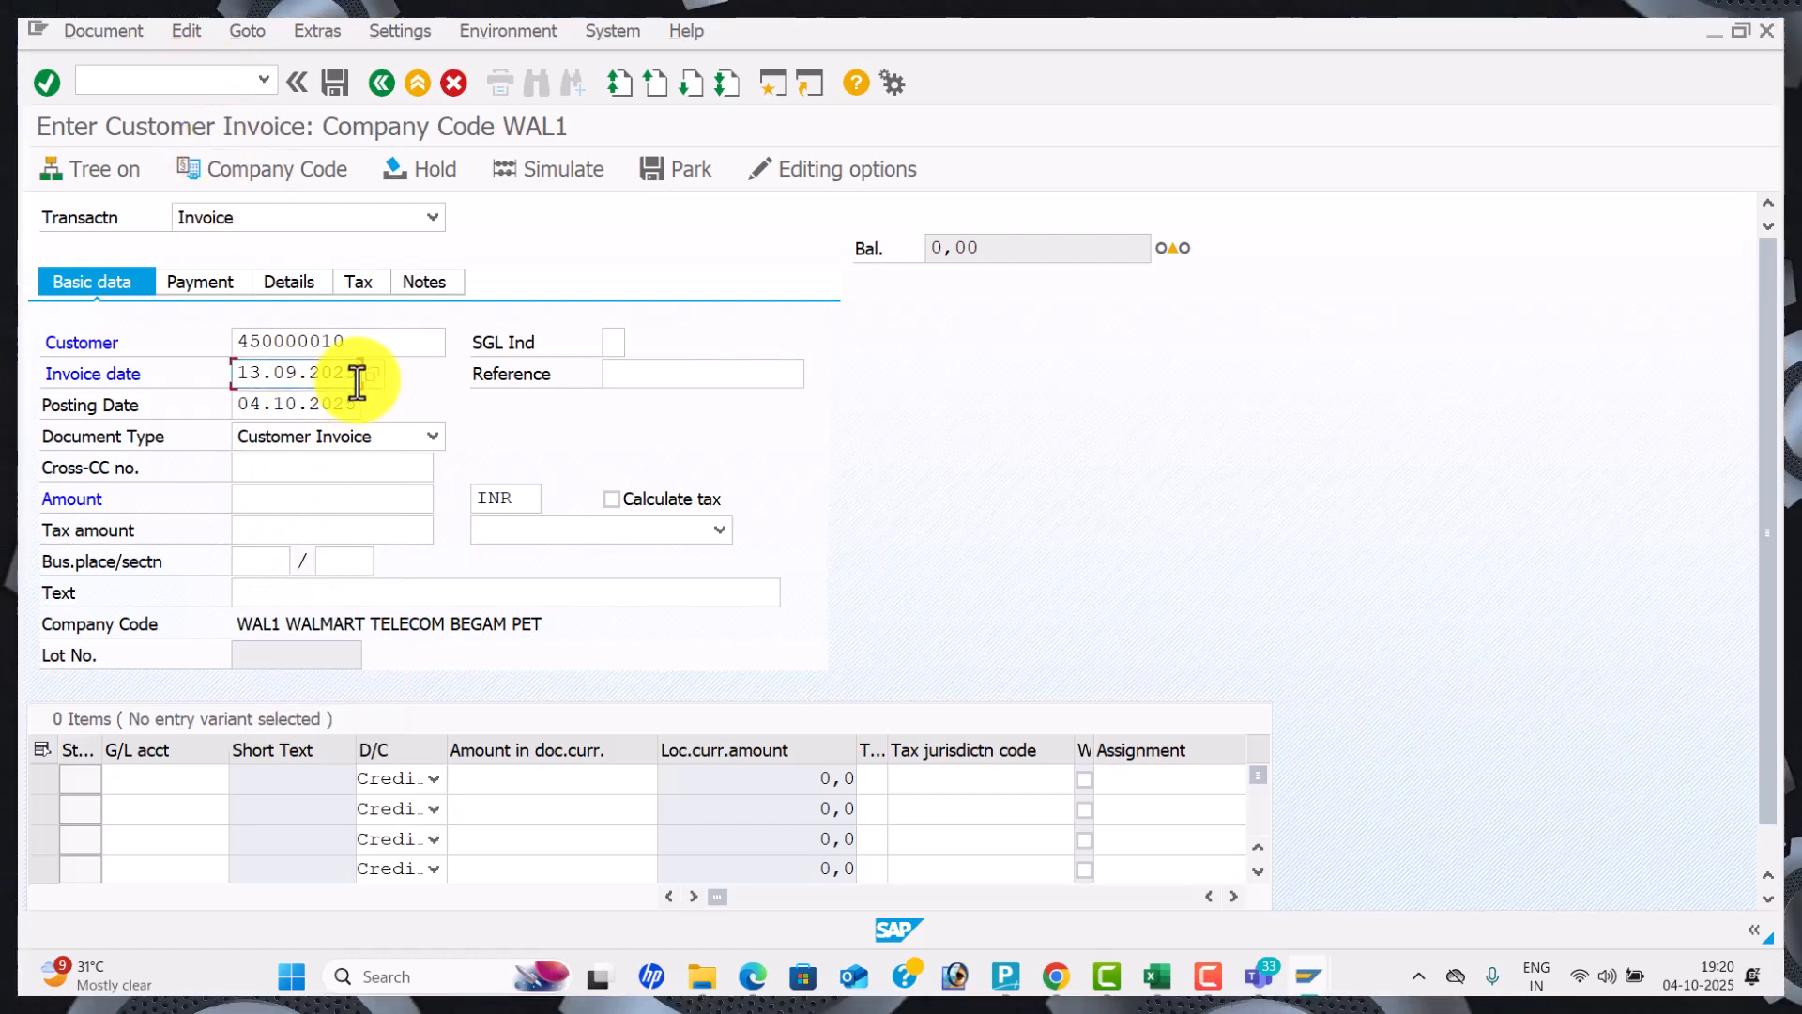
Set the reference to DU04, the posting date to 13.09.2025 and the invoice amount to 40000 INR.
key("Tab")
key("Return")
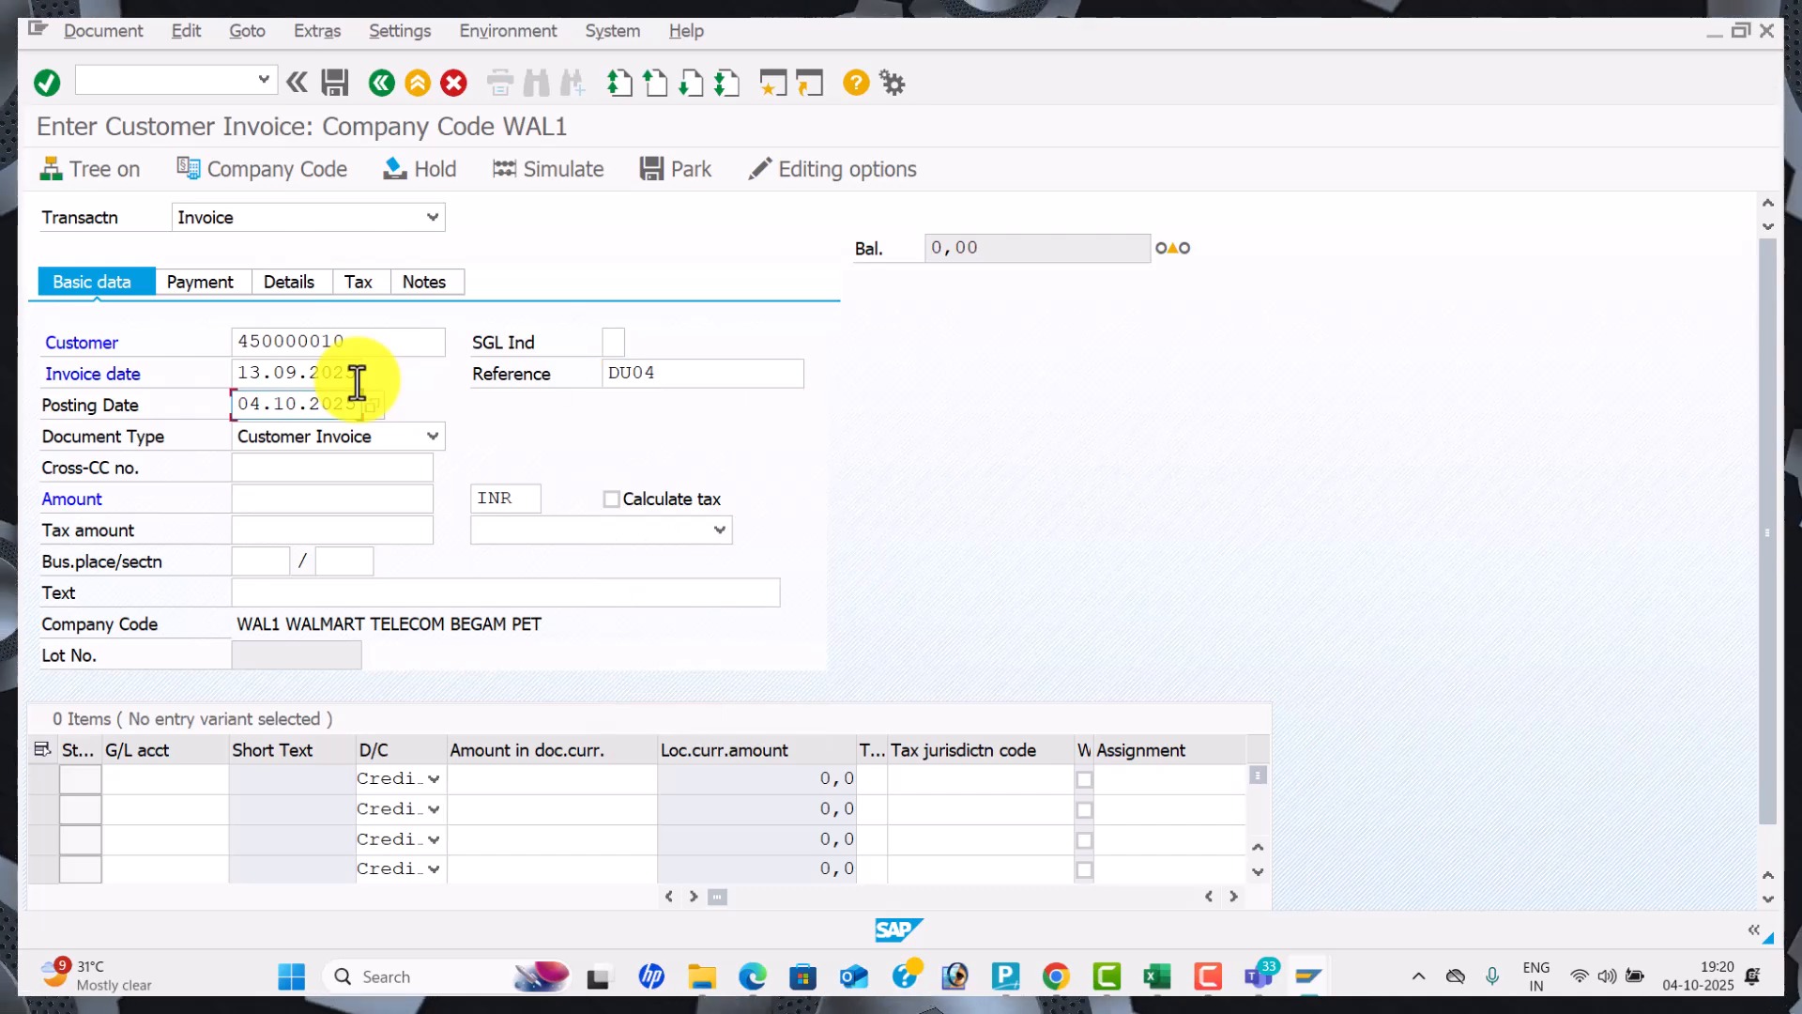
type("13.09")
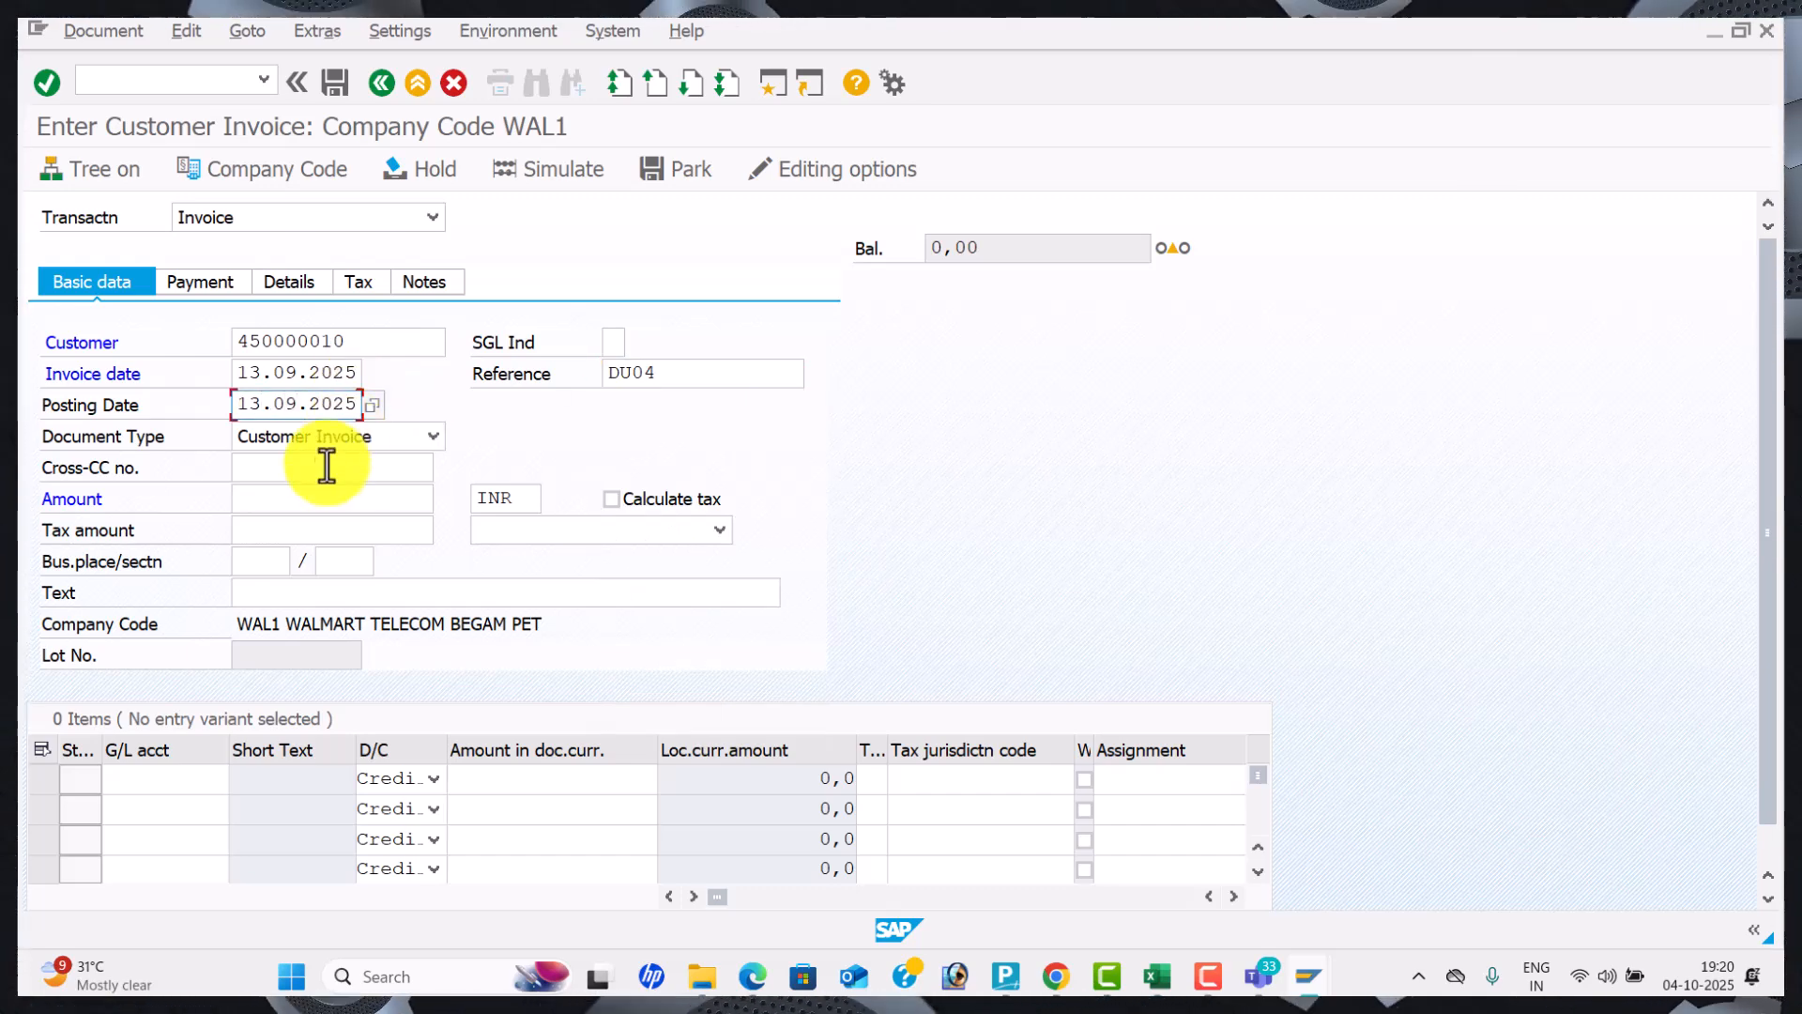
type("40000")
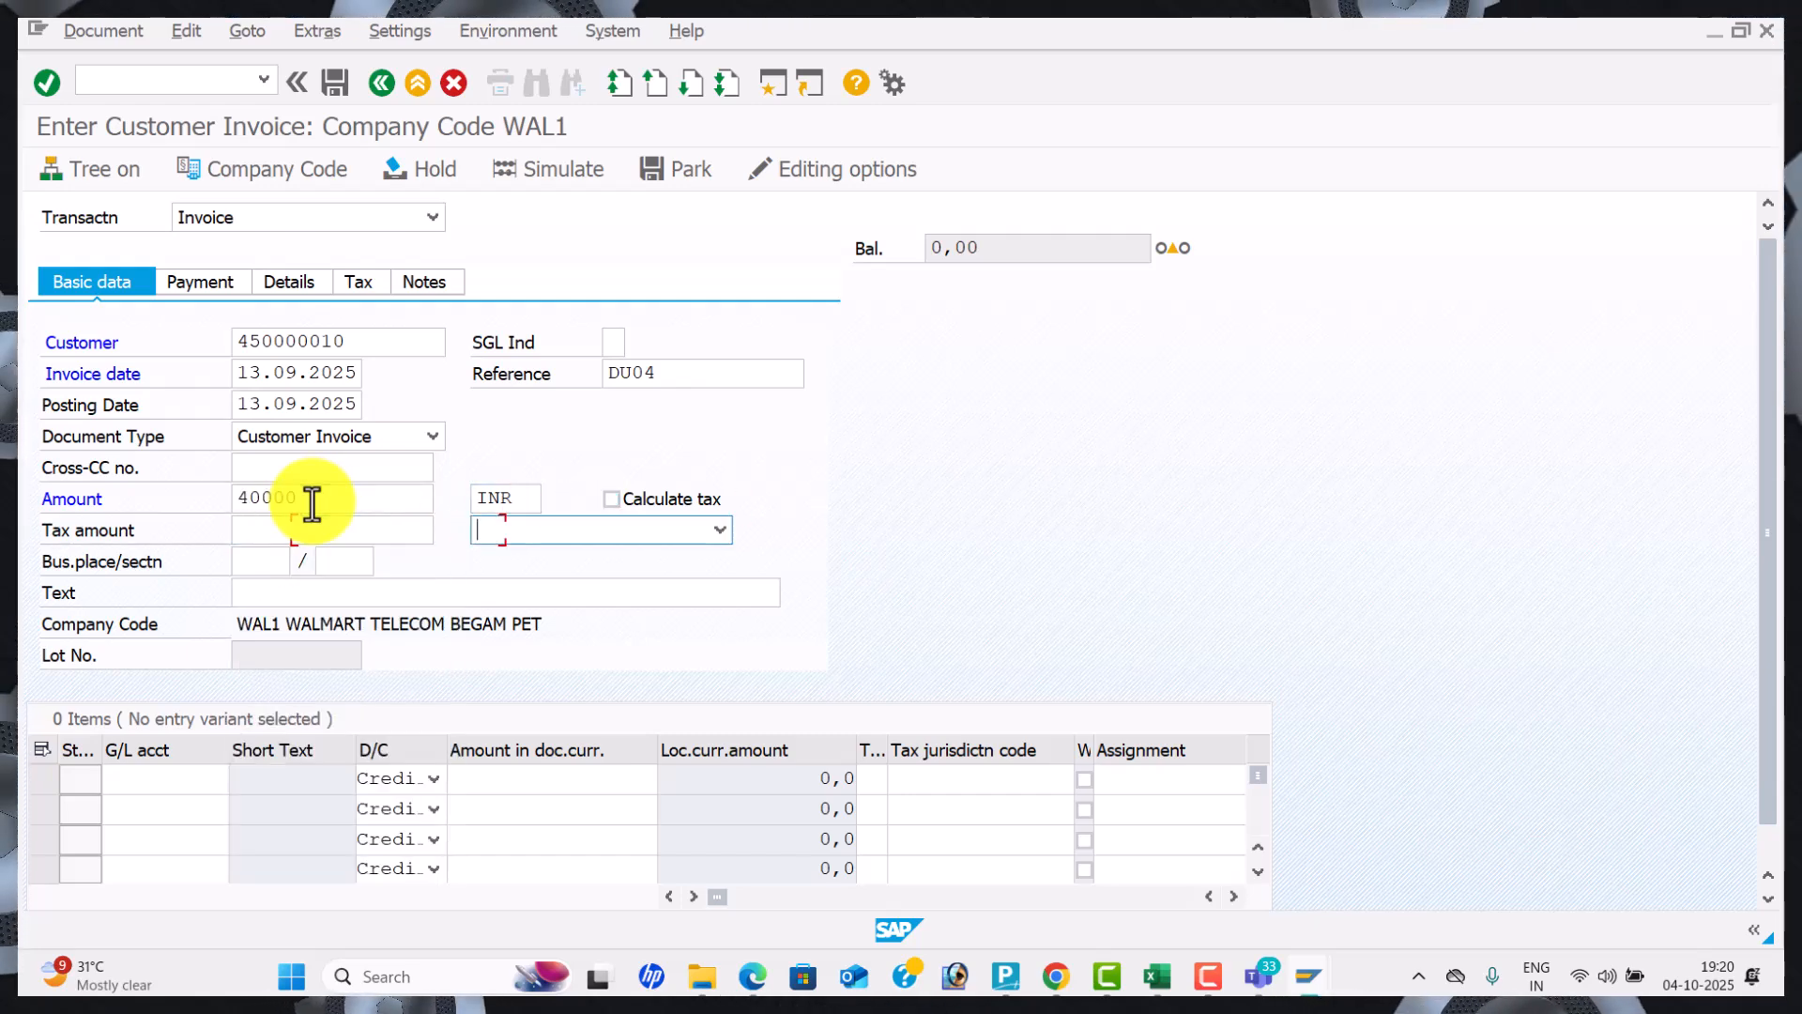
Set the header text to CUSTOMER INVOICE and add a line item for G/L account 300001 with amount 40000.
key("Tab")
key("Tab")
key("Down")
key("Tab")
key("Tab")
key("Down")
key("Tab")
key("Tab")
key("Tab")
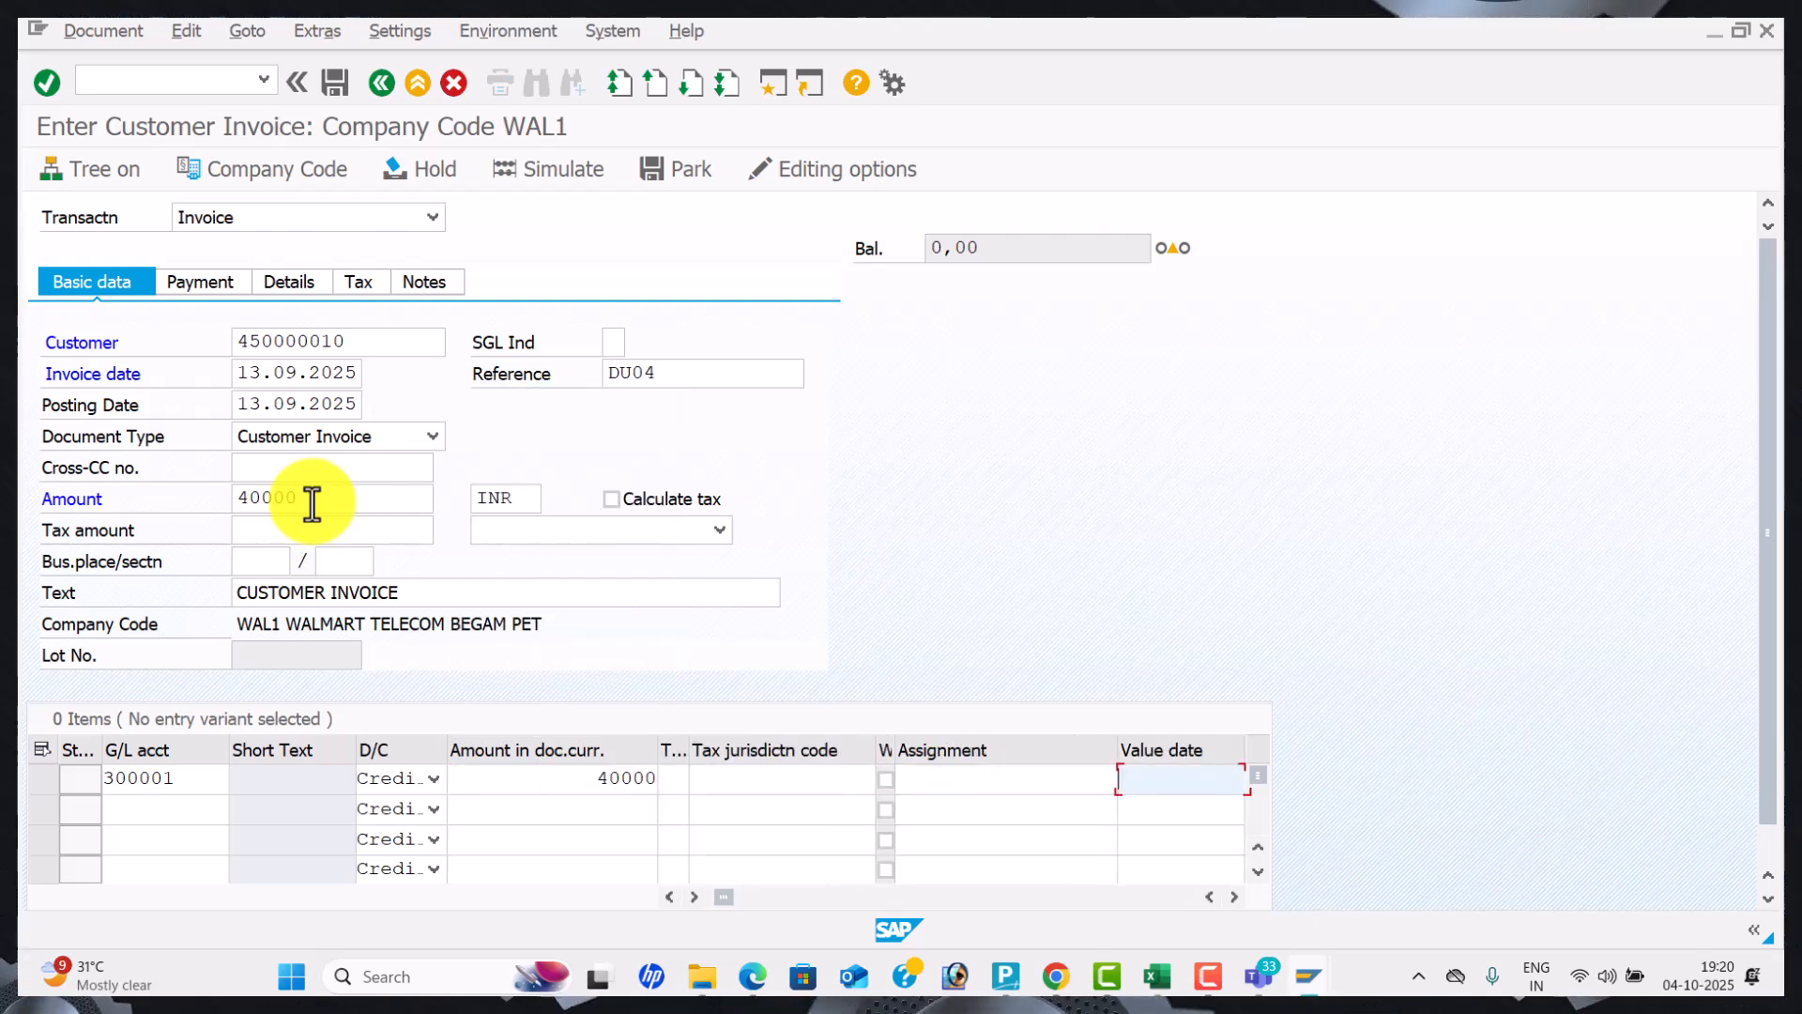
Complete the line item with the text Sales A/c and post the invoice from its simulation.
key("Down")
key("Tab")
key("Down")
key("Return")
key("Return")
key("Return")
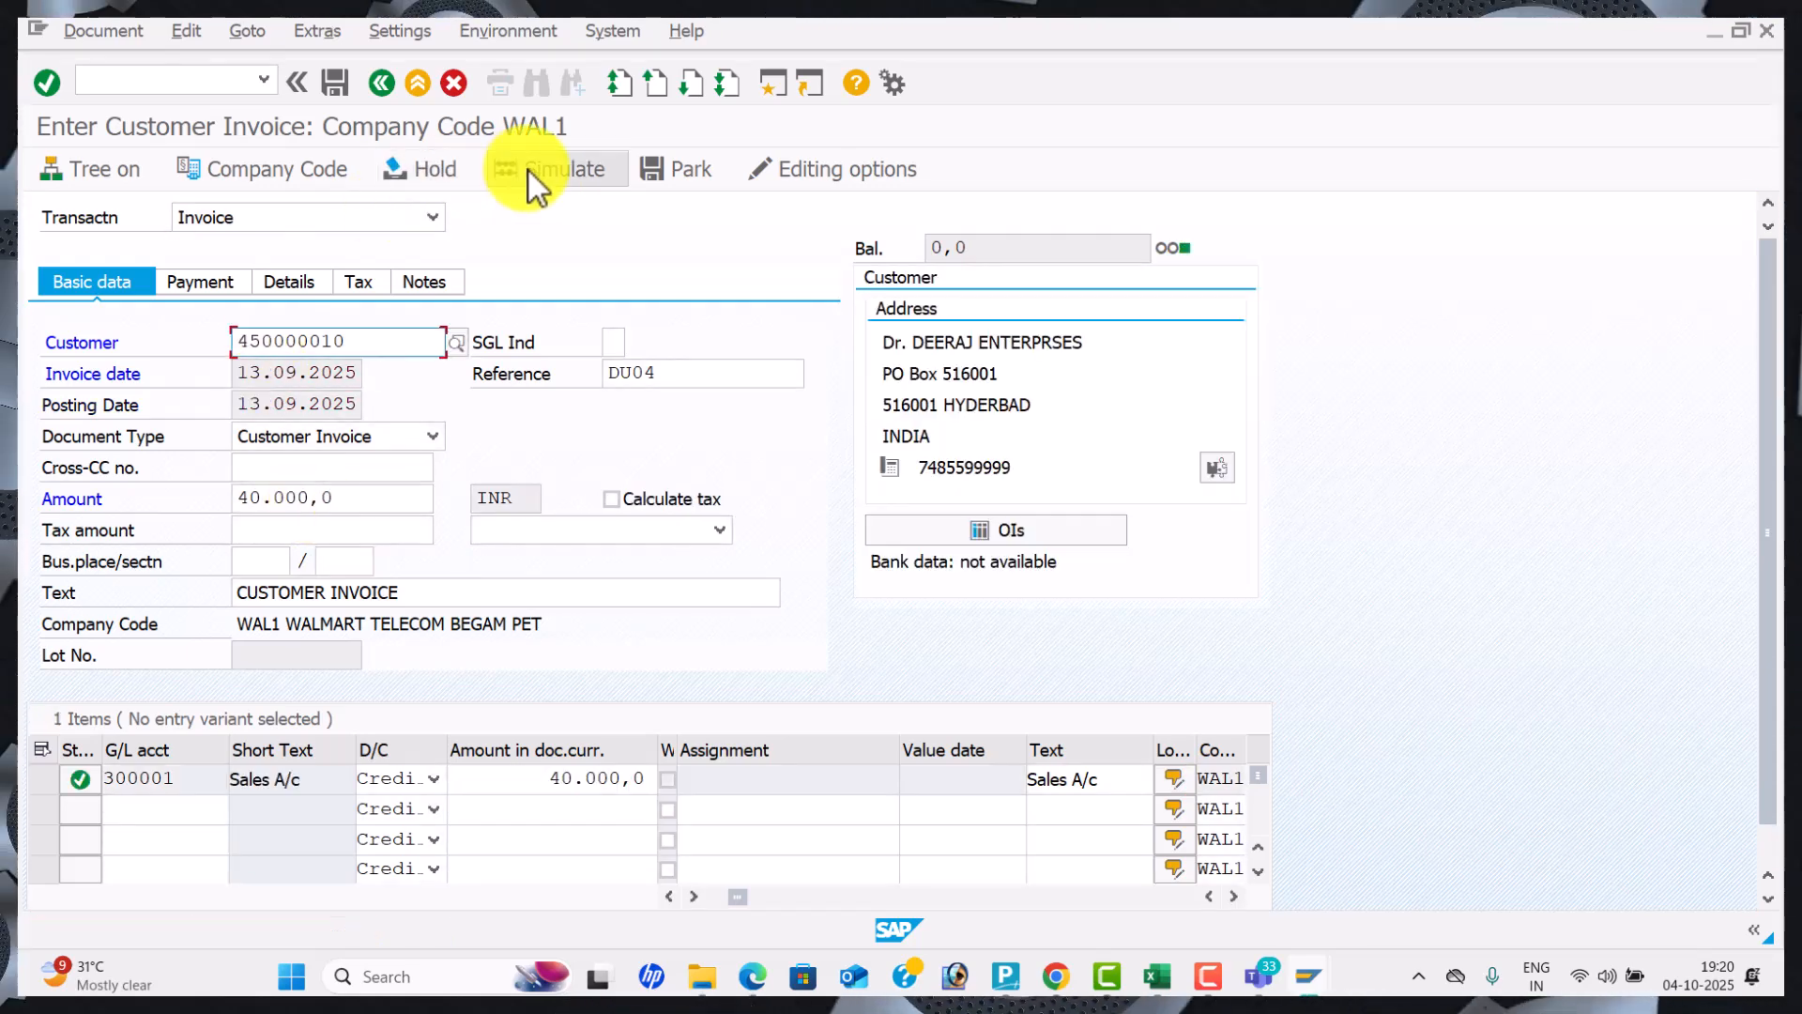
left_click(526, 171)
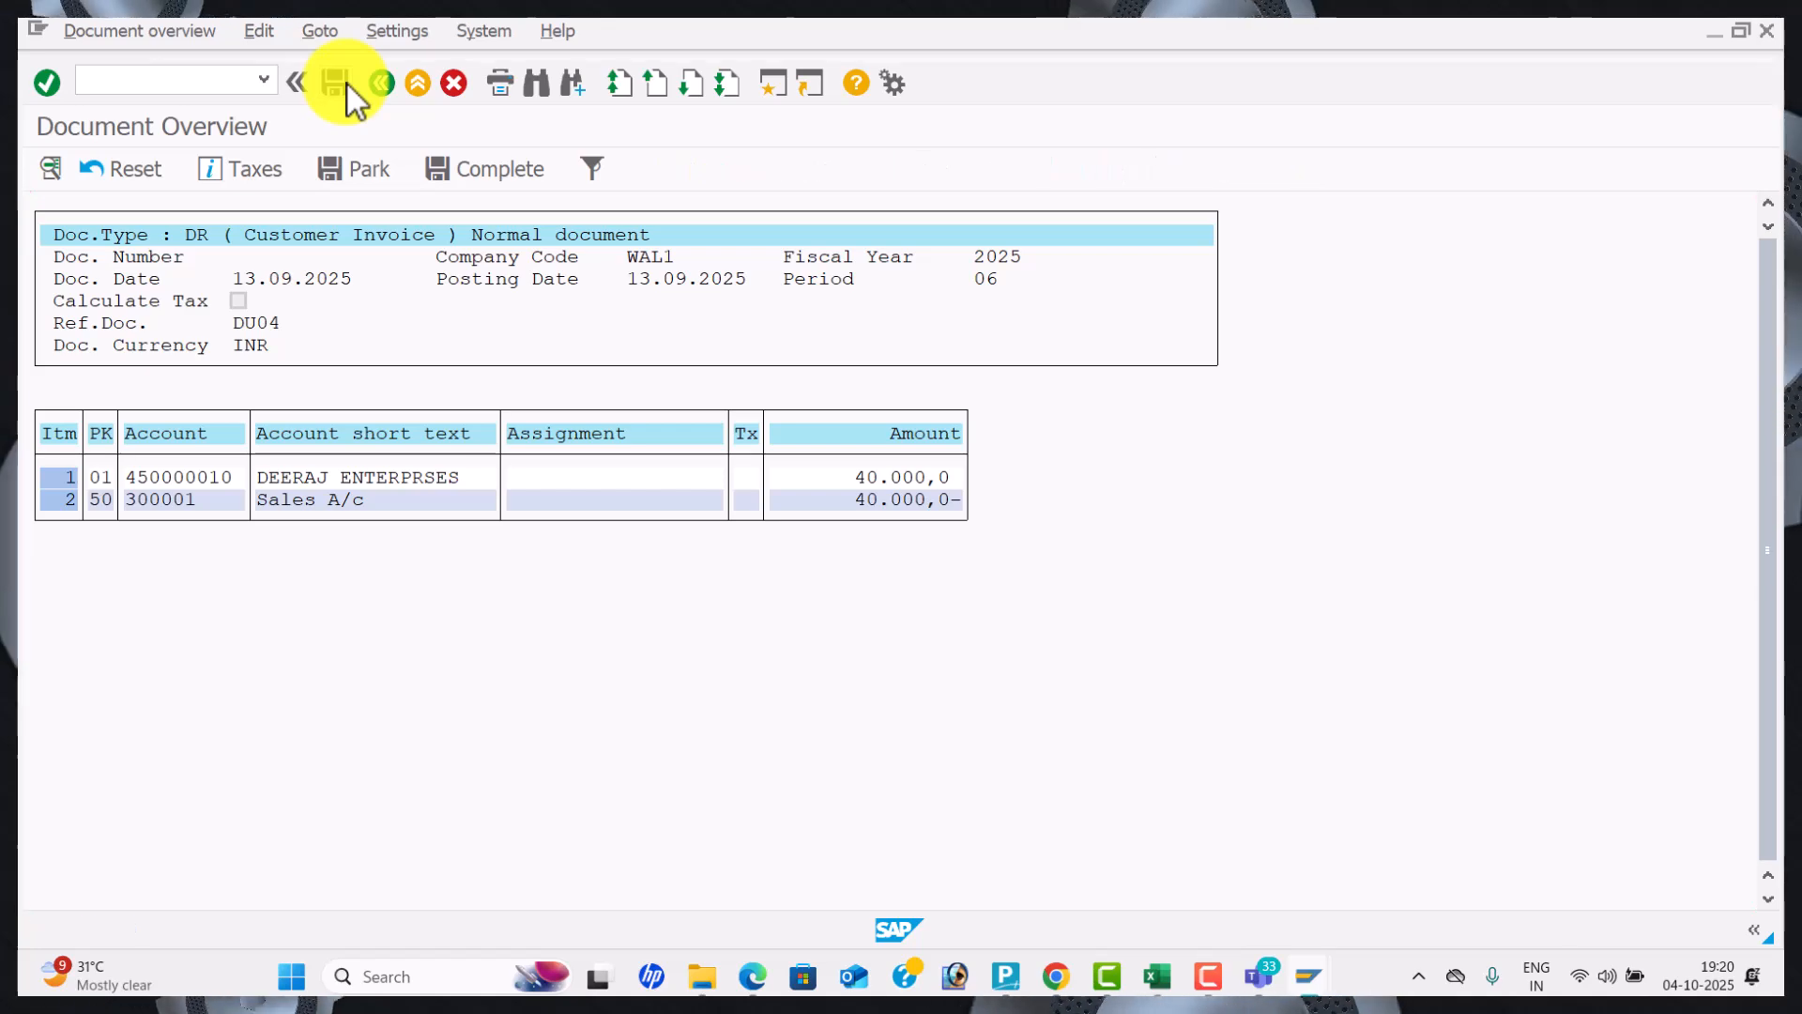
left_click(340, 83)
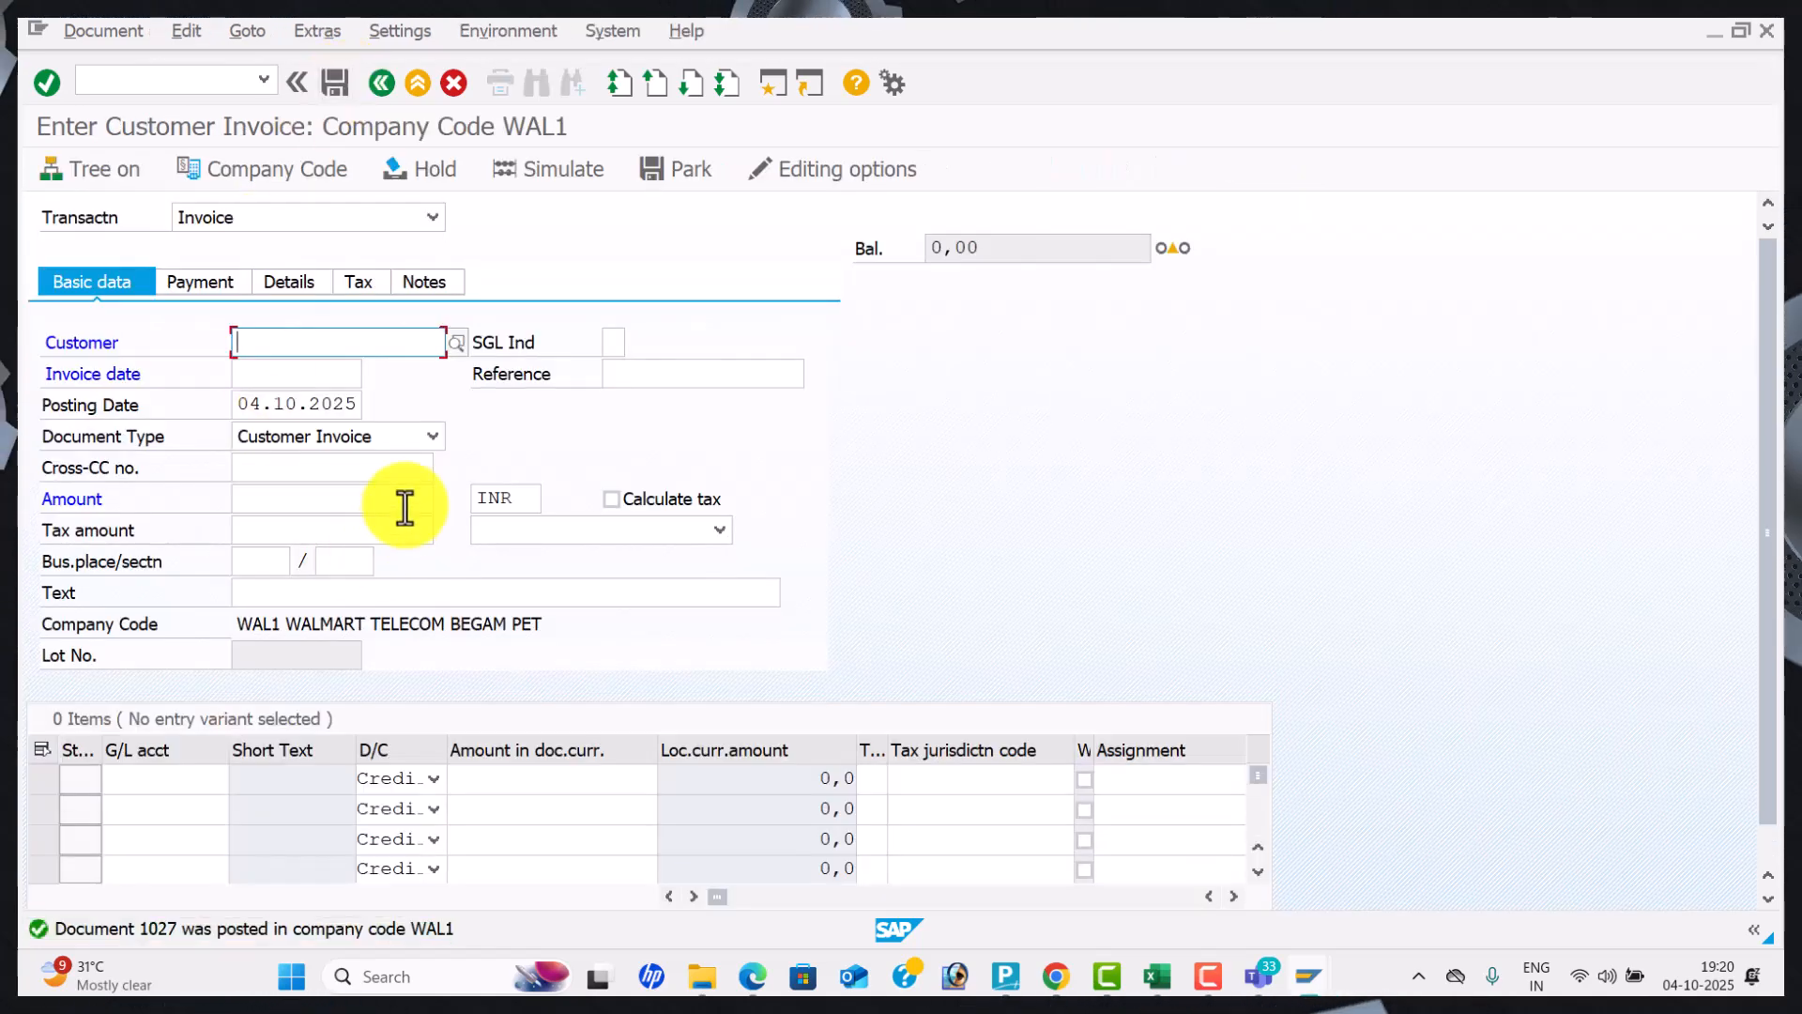
Start the next invoice with the same customer number and invoice date 23.09.2025.
key("Down")
key("Tab")
key("Tab")
type("23.09.2")
key("Tab")
key("Down")
key("Tab")
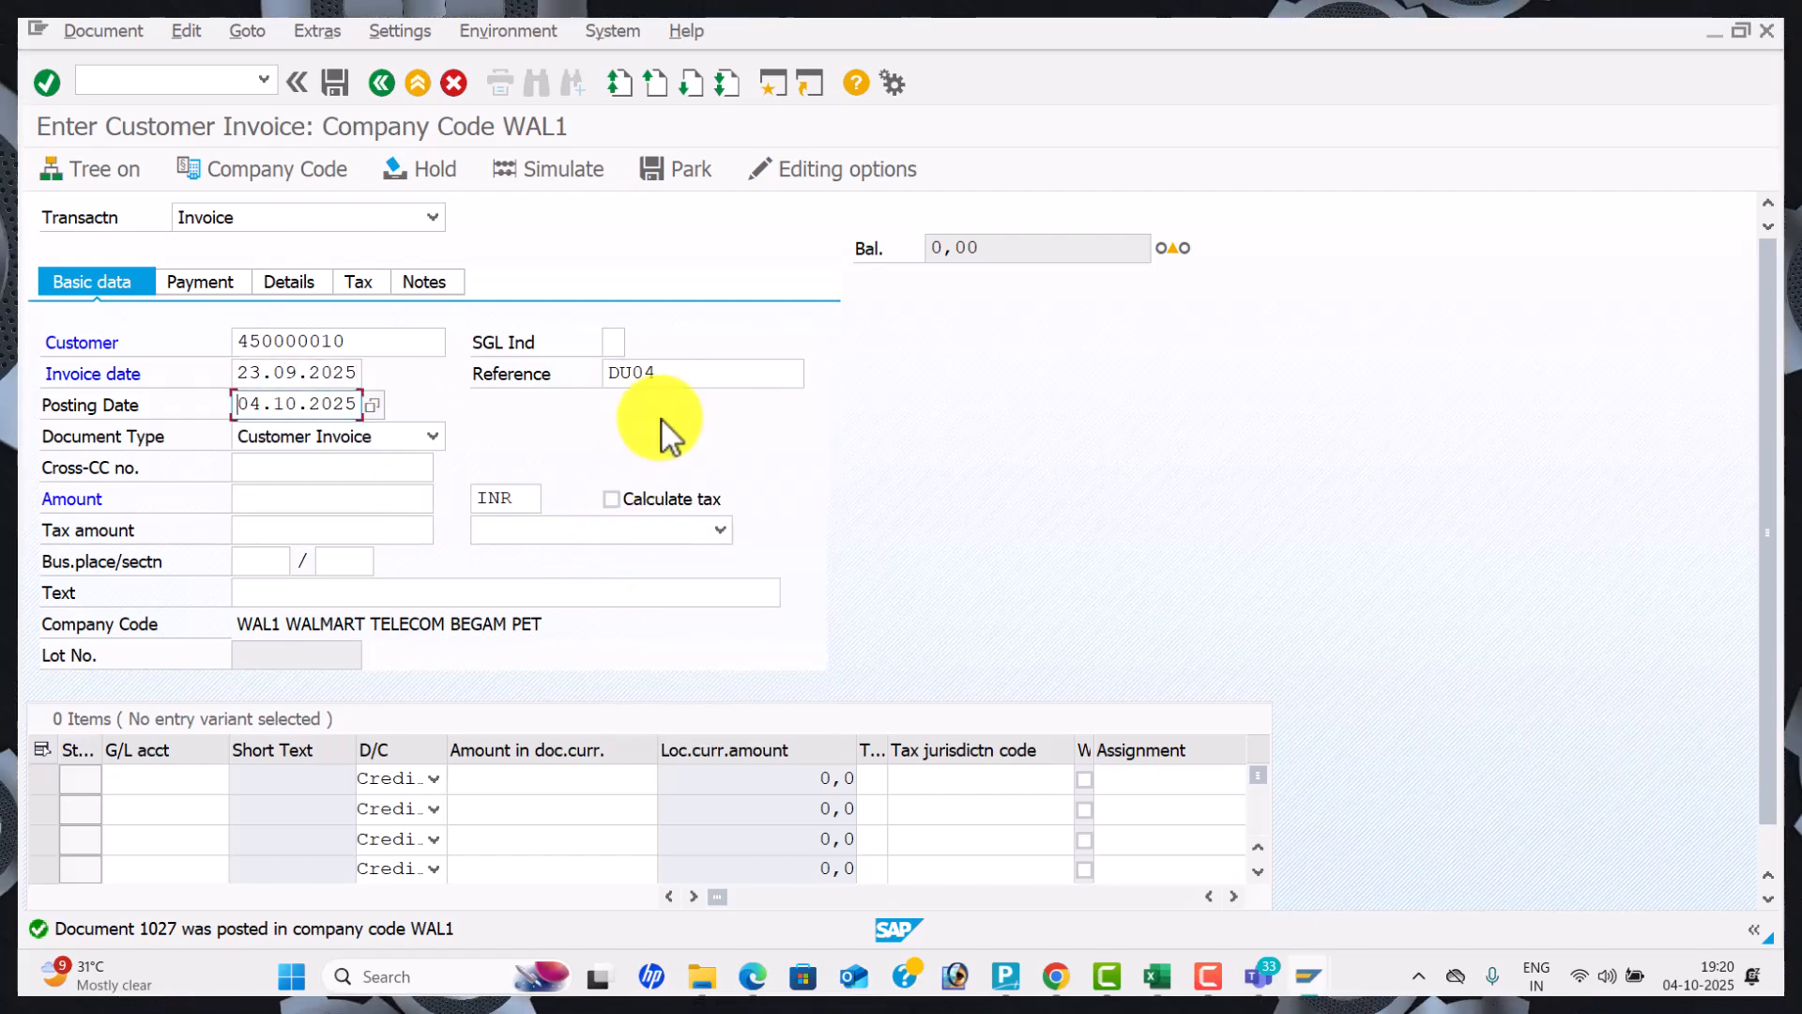
Change the reference to DU05 and set the posting date to 23.09.2025.
left_click(708, 375)
key("BackSpace")
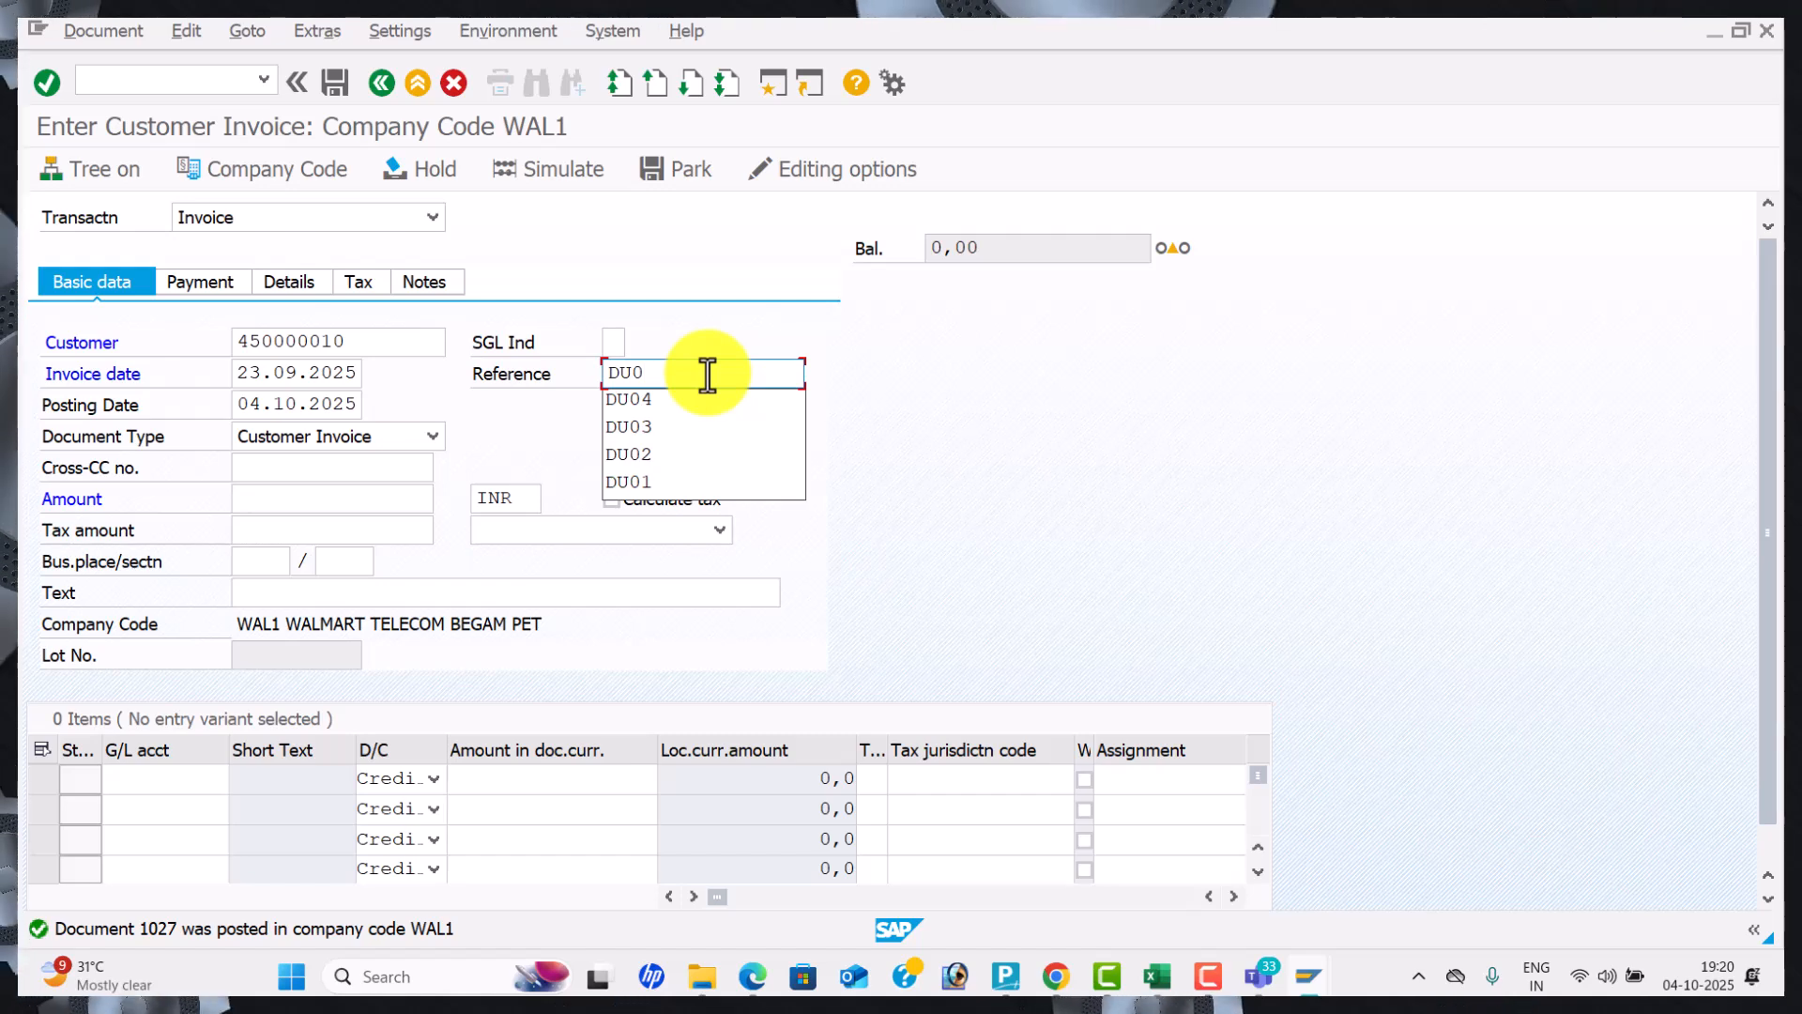
type("5")
key("Tab")
type("23.0")
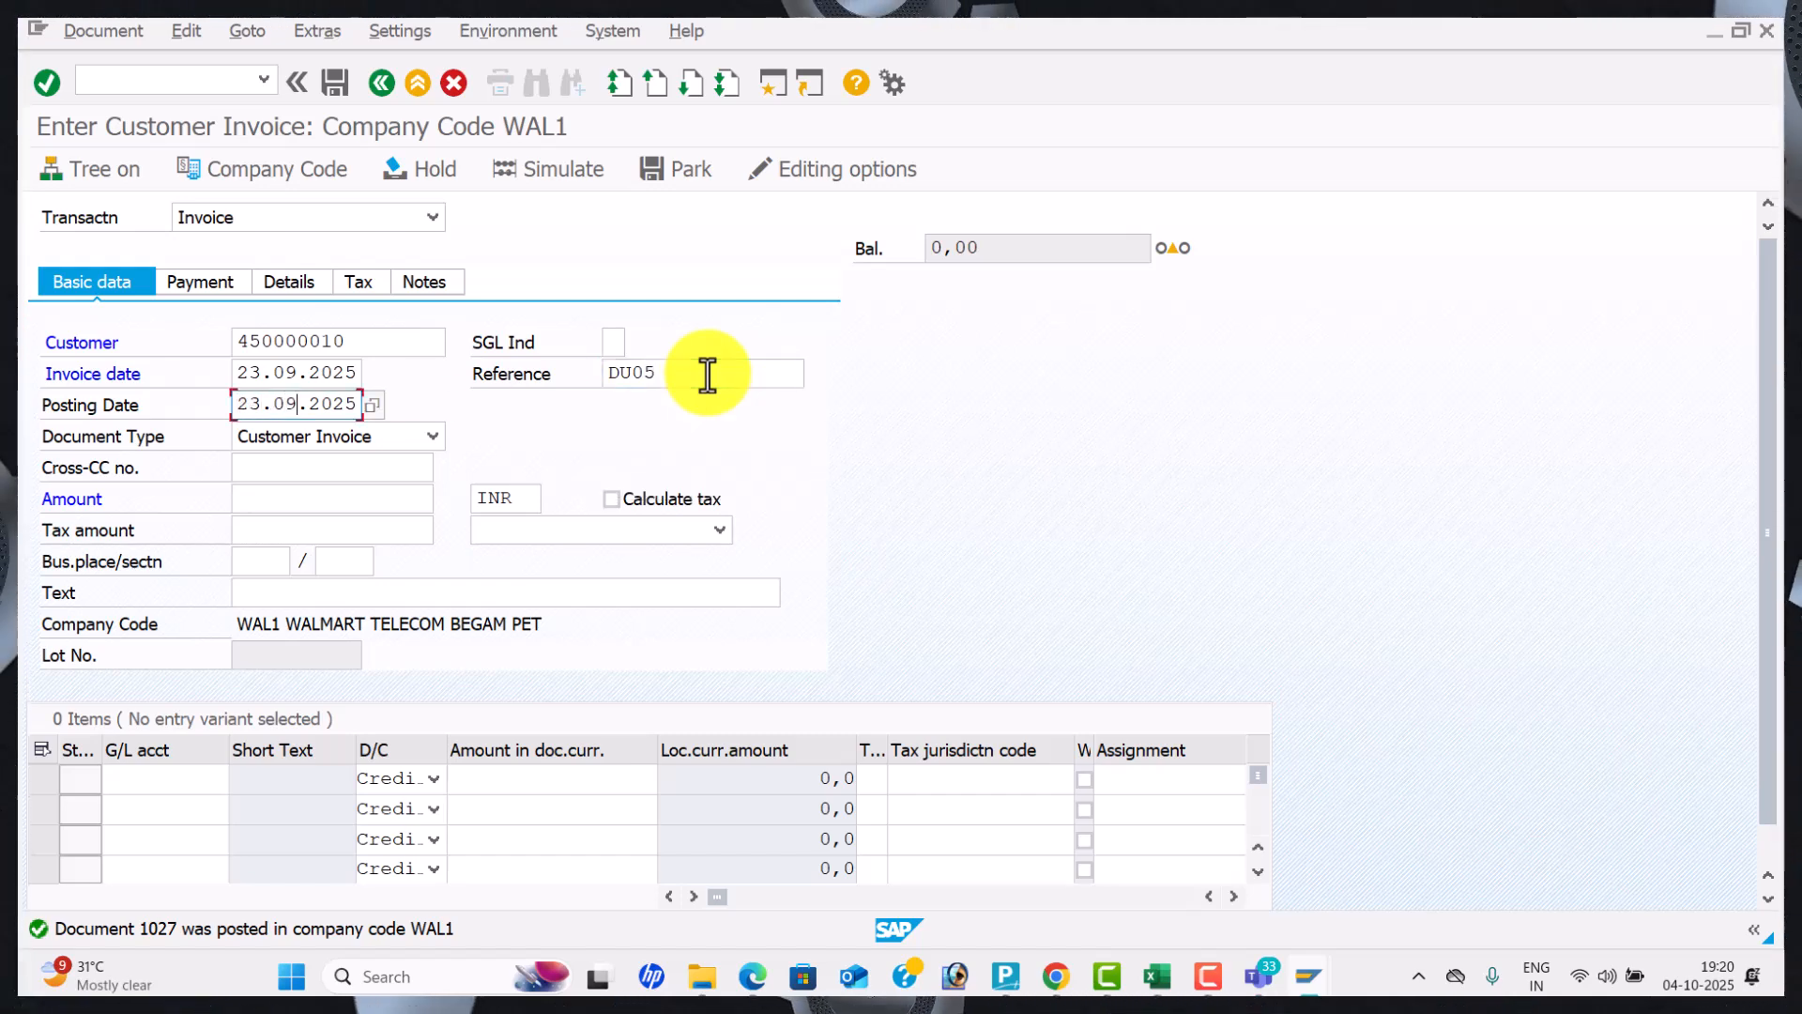
Set the invoice amount to 50000 INR and the header text to CUSTOMER INVOICE.
left_click(375, 498)
type("5")
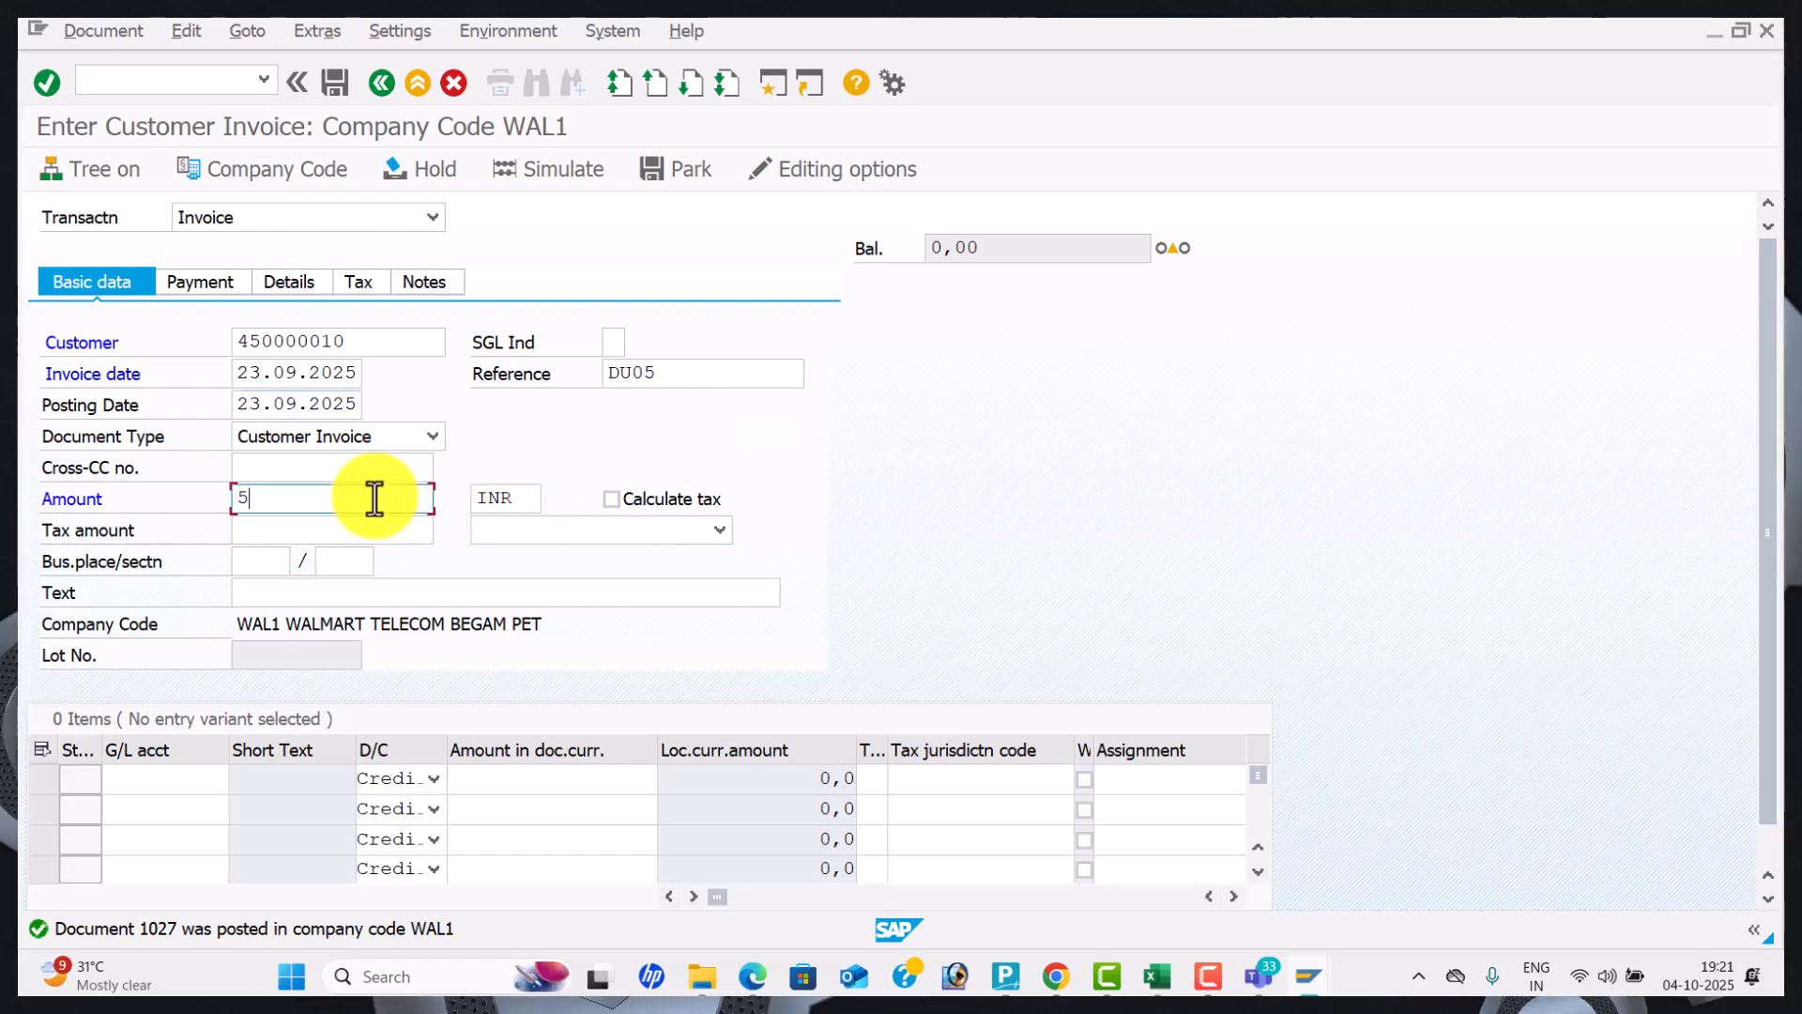
type("0")
key("Down")
key("Down")
key("Tab")
key("Tab")
key("Tab")
key("Tab")
key("Tab")
key("Tab")
key("Tab")
key("Tab")
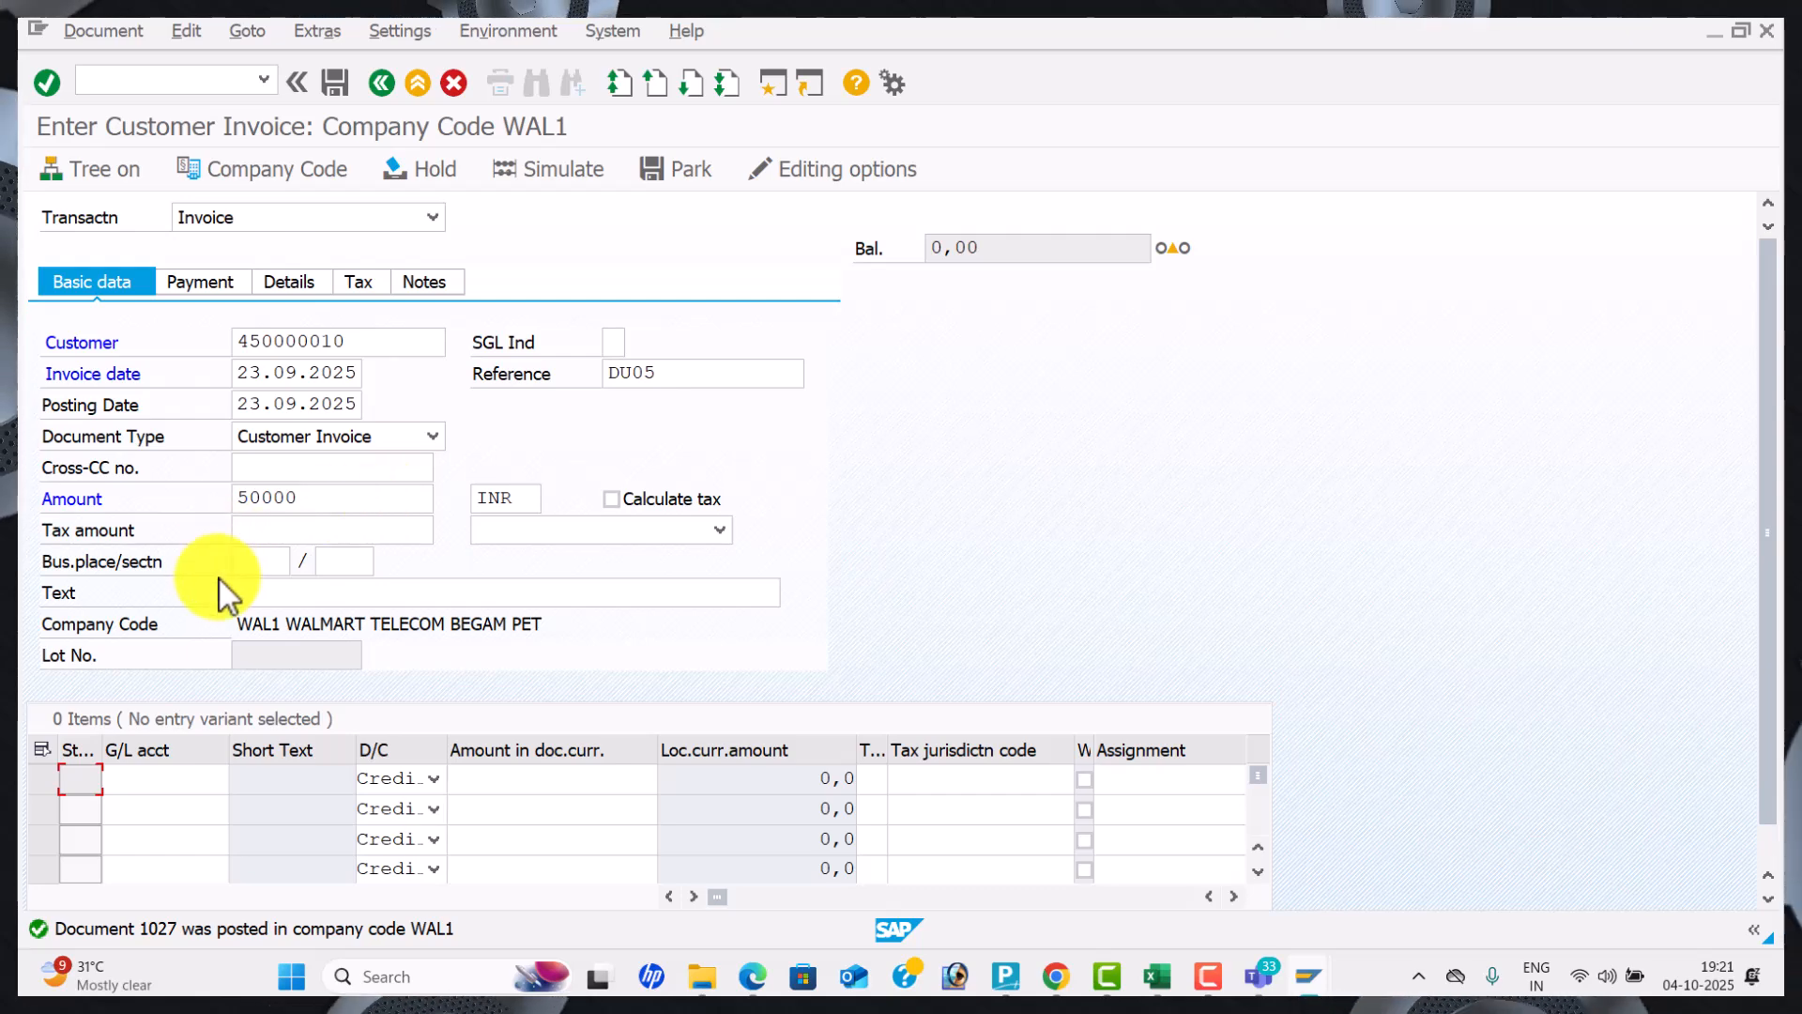
left_click(258, 592)
key("Down")
key("Tab")
Add a line item for G/L account 300001 with document amount 50000.
key("Tab")
key("Down")
key("Tab")
key("Tab")
key("Tab")
type("5")
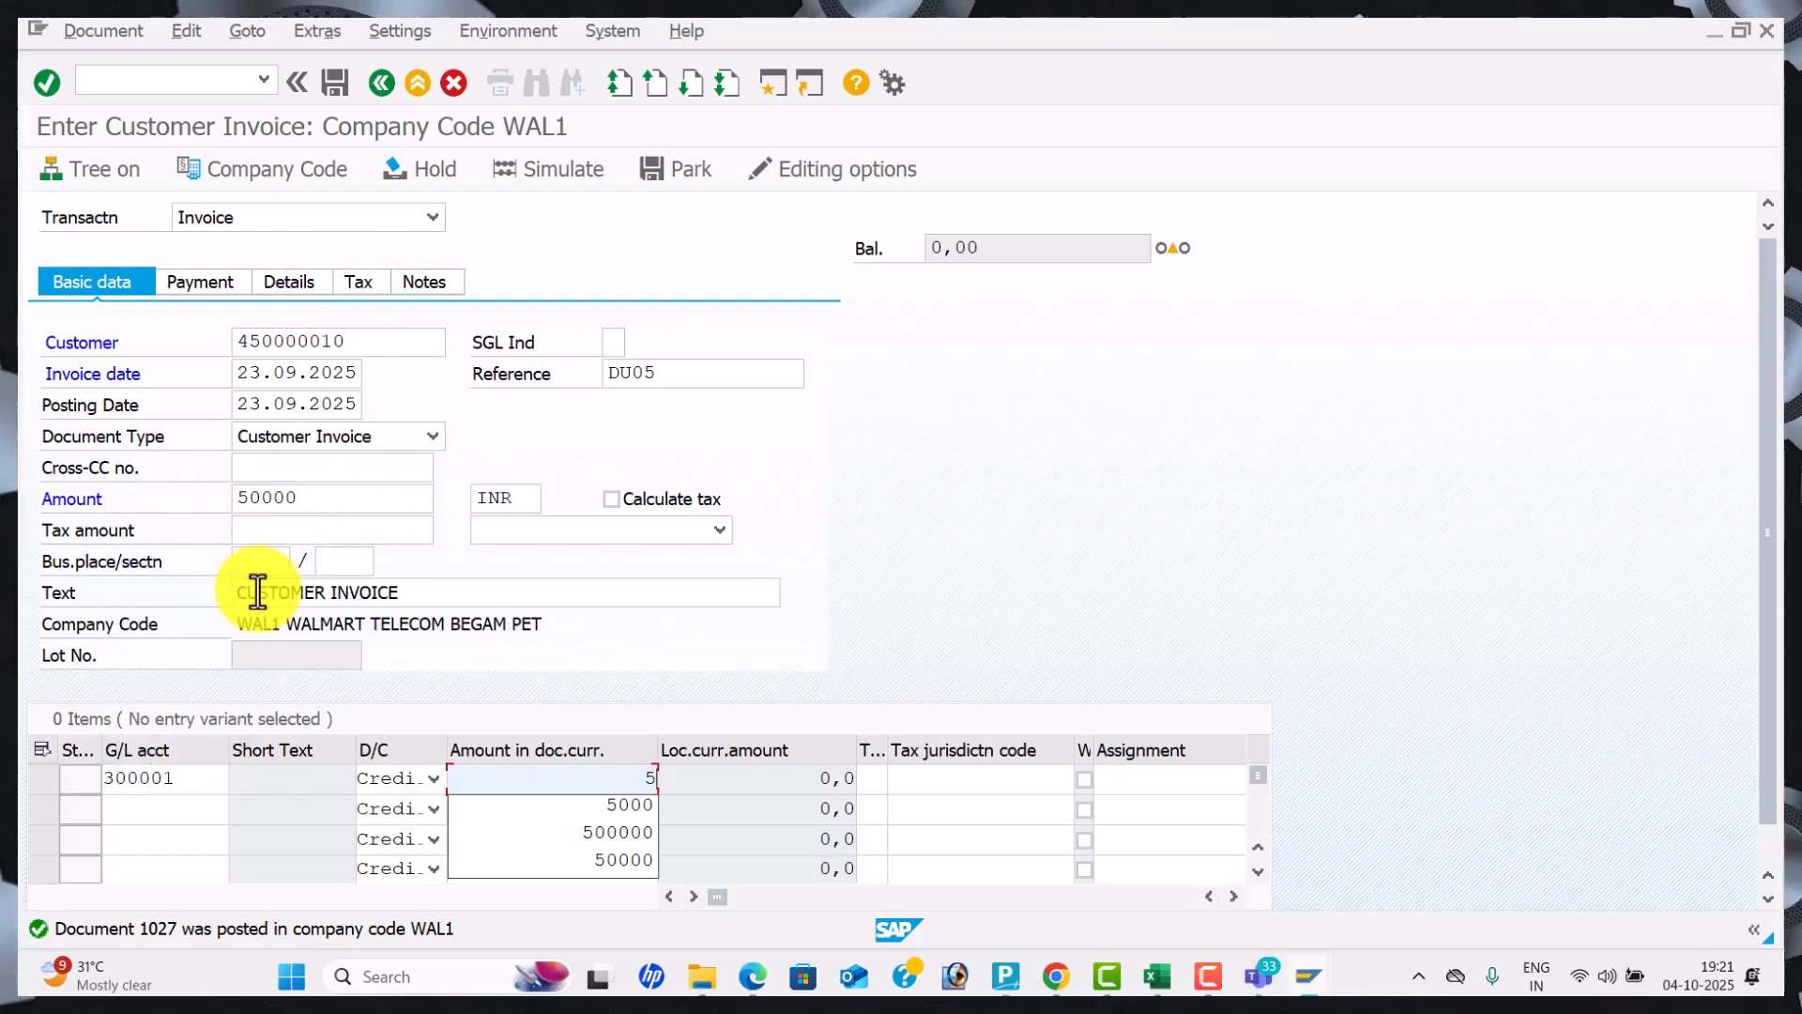
type("0")
key("Down")
key("Down")
key("Down")
key("Tab")
key("Tab")
key("Tab")
key("Tab")
key("Tab")
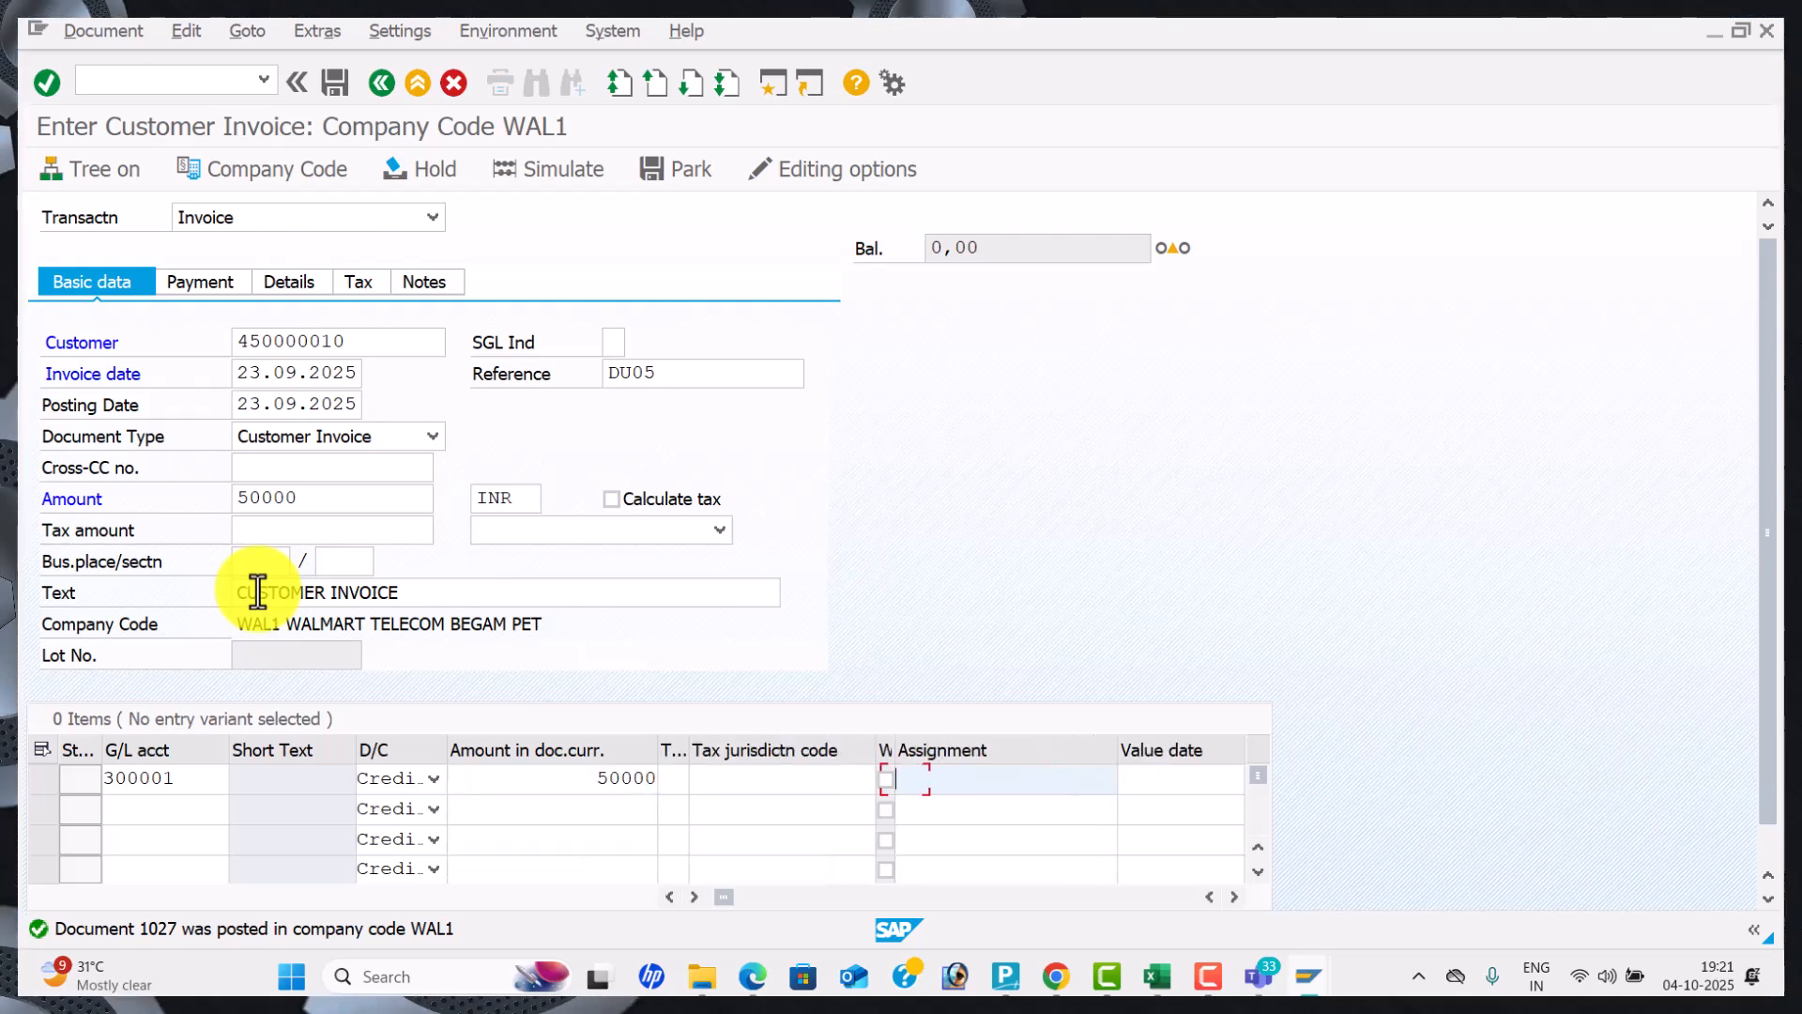
Set the line item's text to Sales A/c, and simulate and post the DU05 invoice.
key("Tab")
key("Down")
key("Tab")
key("Return")
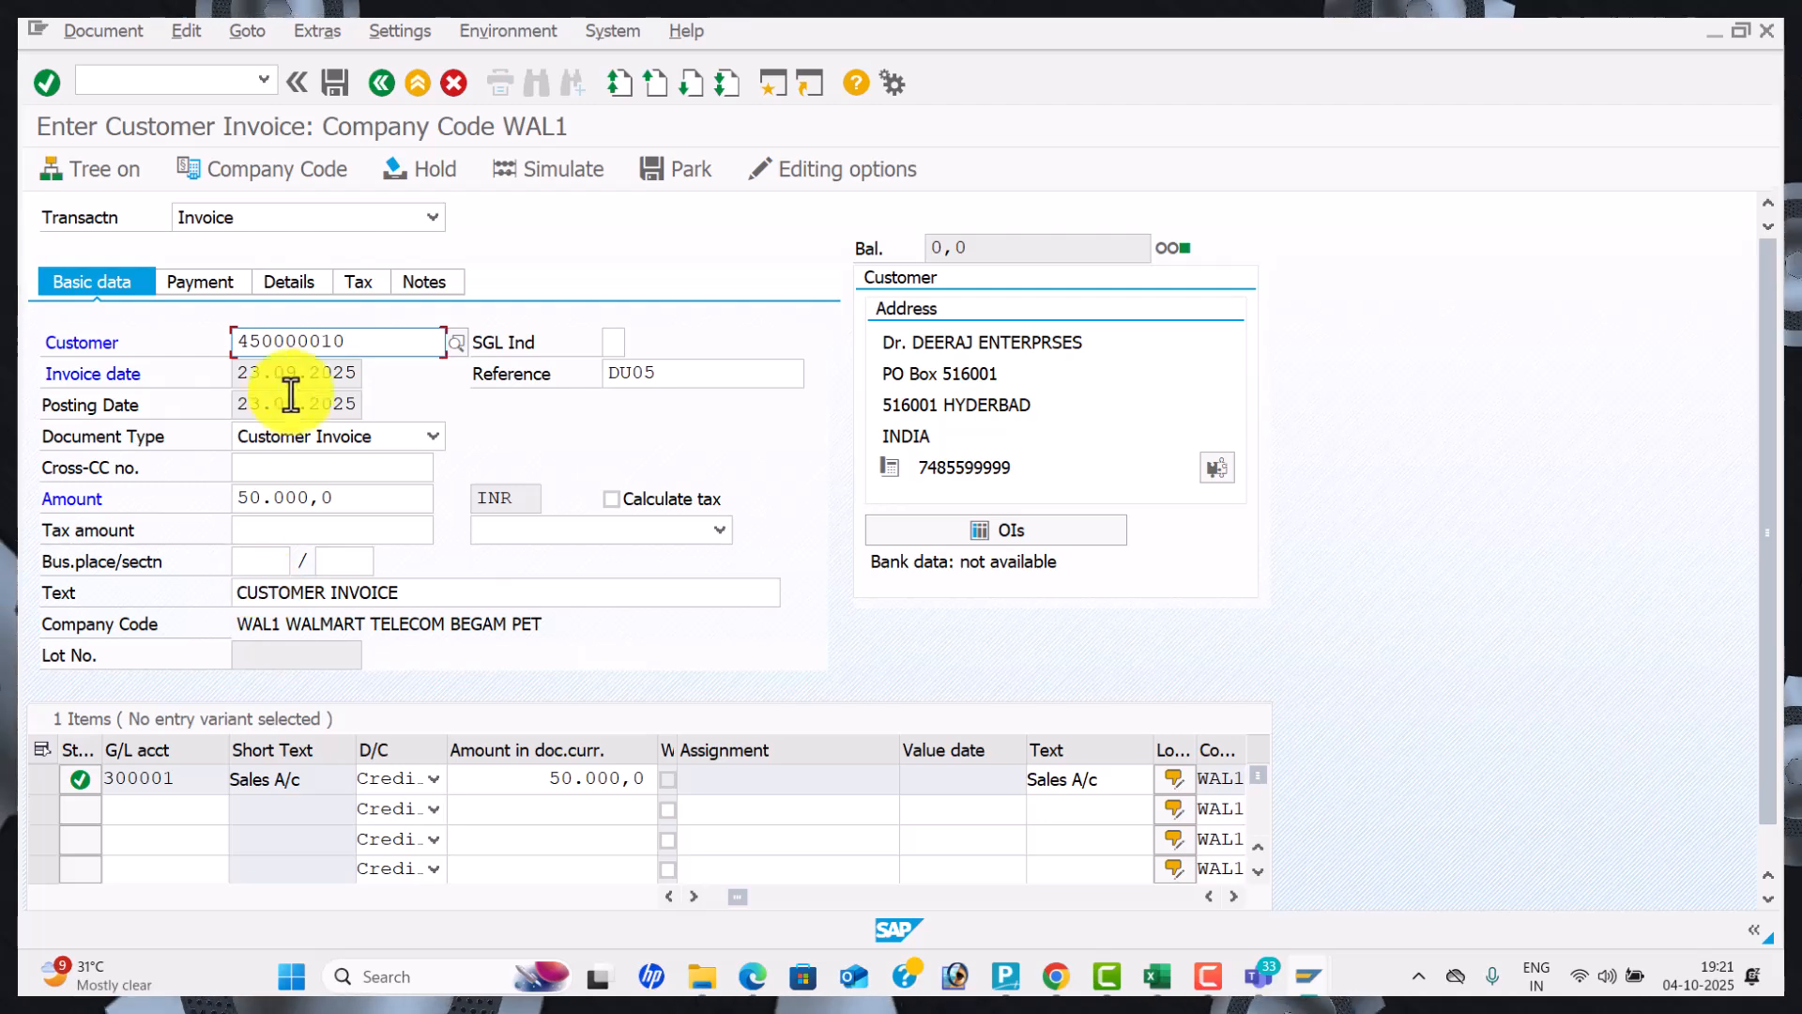
left_click(588, 177)
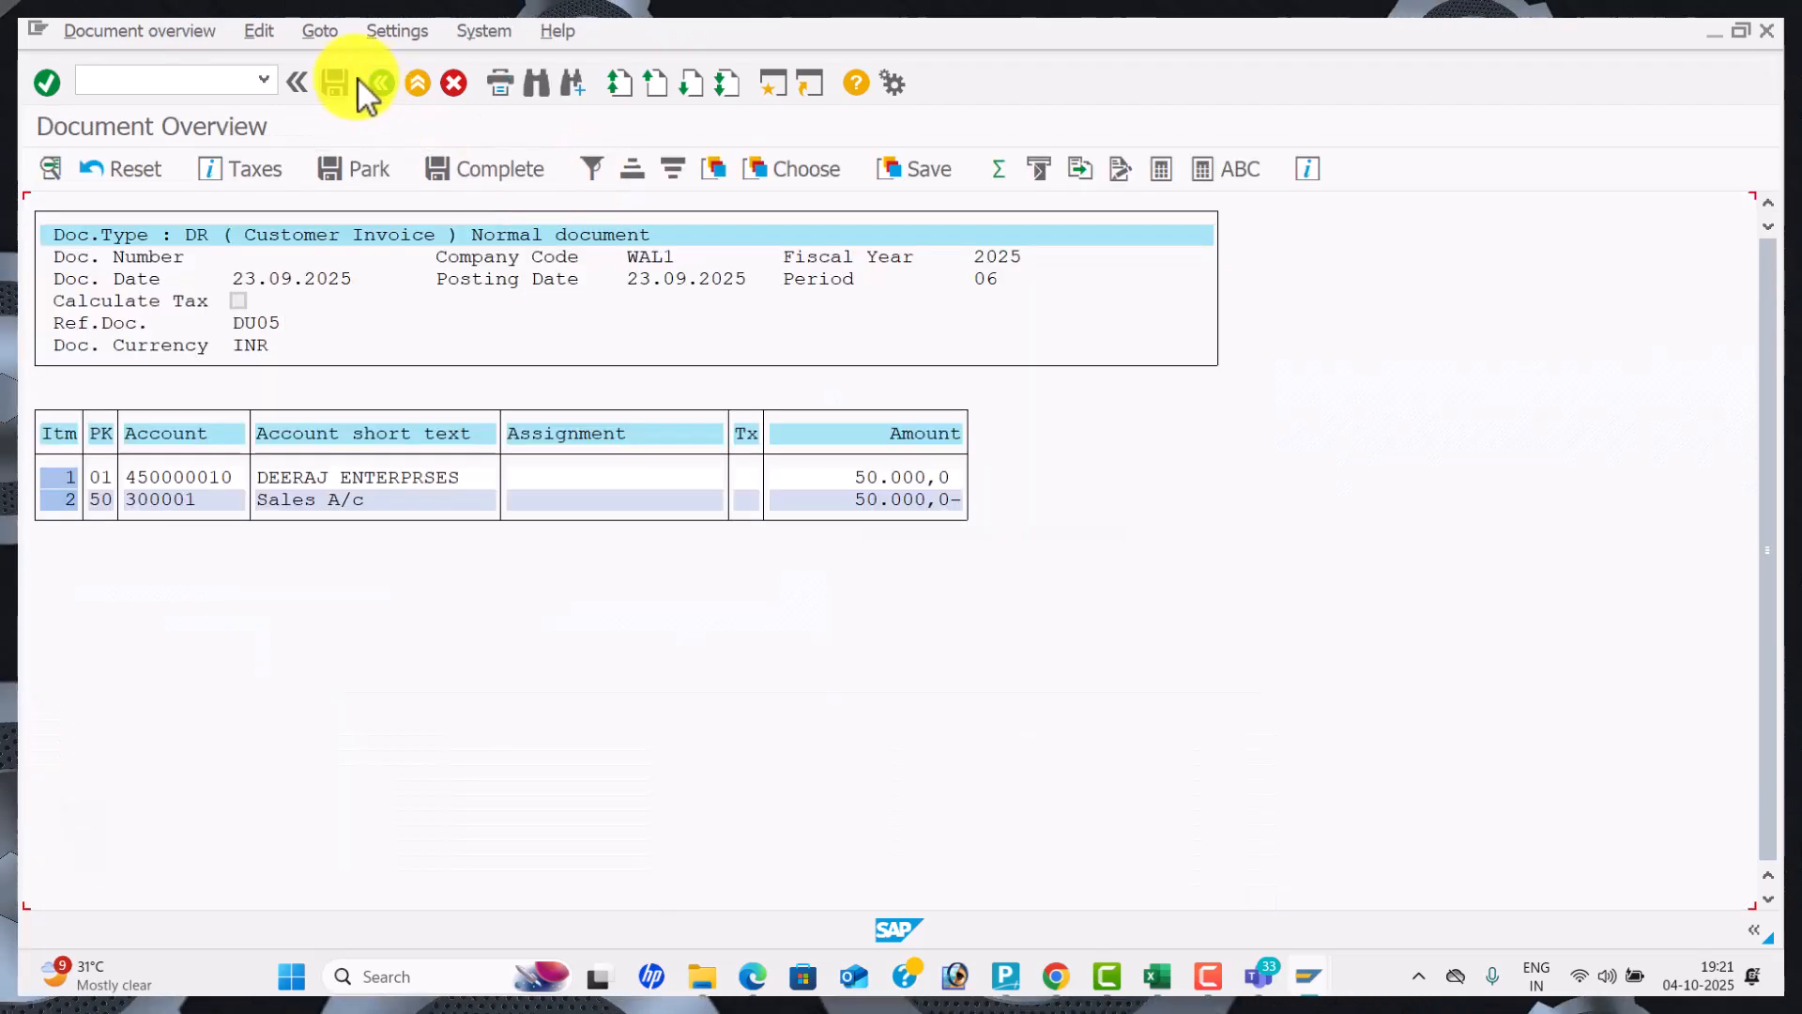
left_click(333, 87)
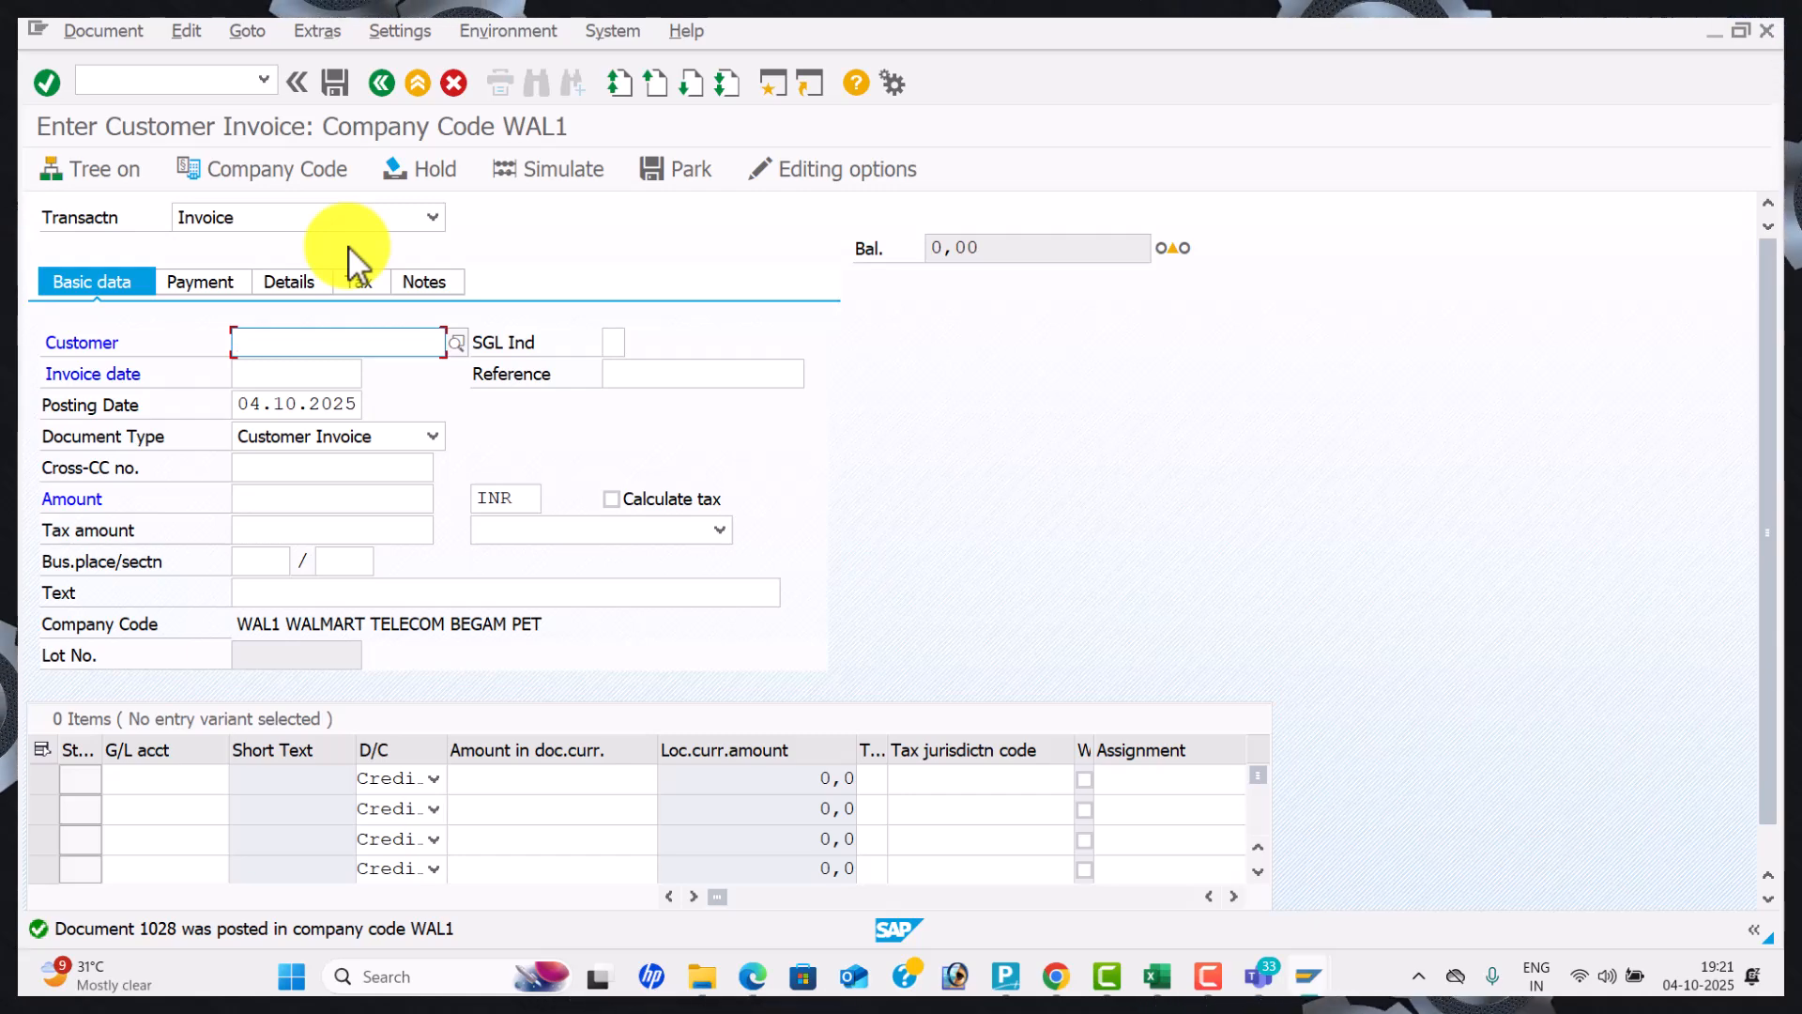
Begin another invoice for the same customer number with invoice date 03.10.2025.
key("space")
key("Down")
key("Tab")
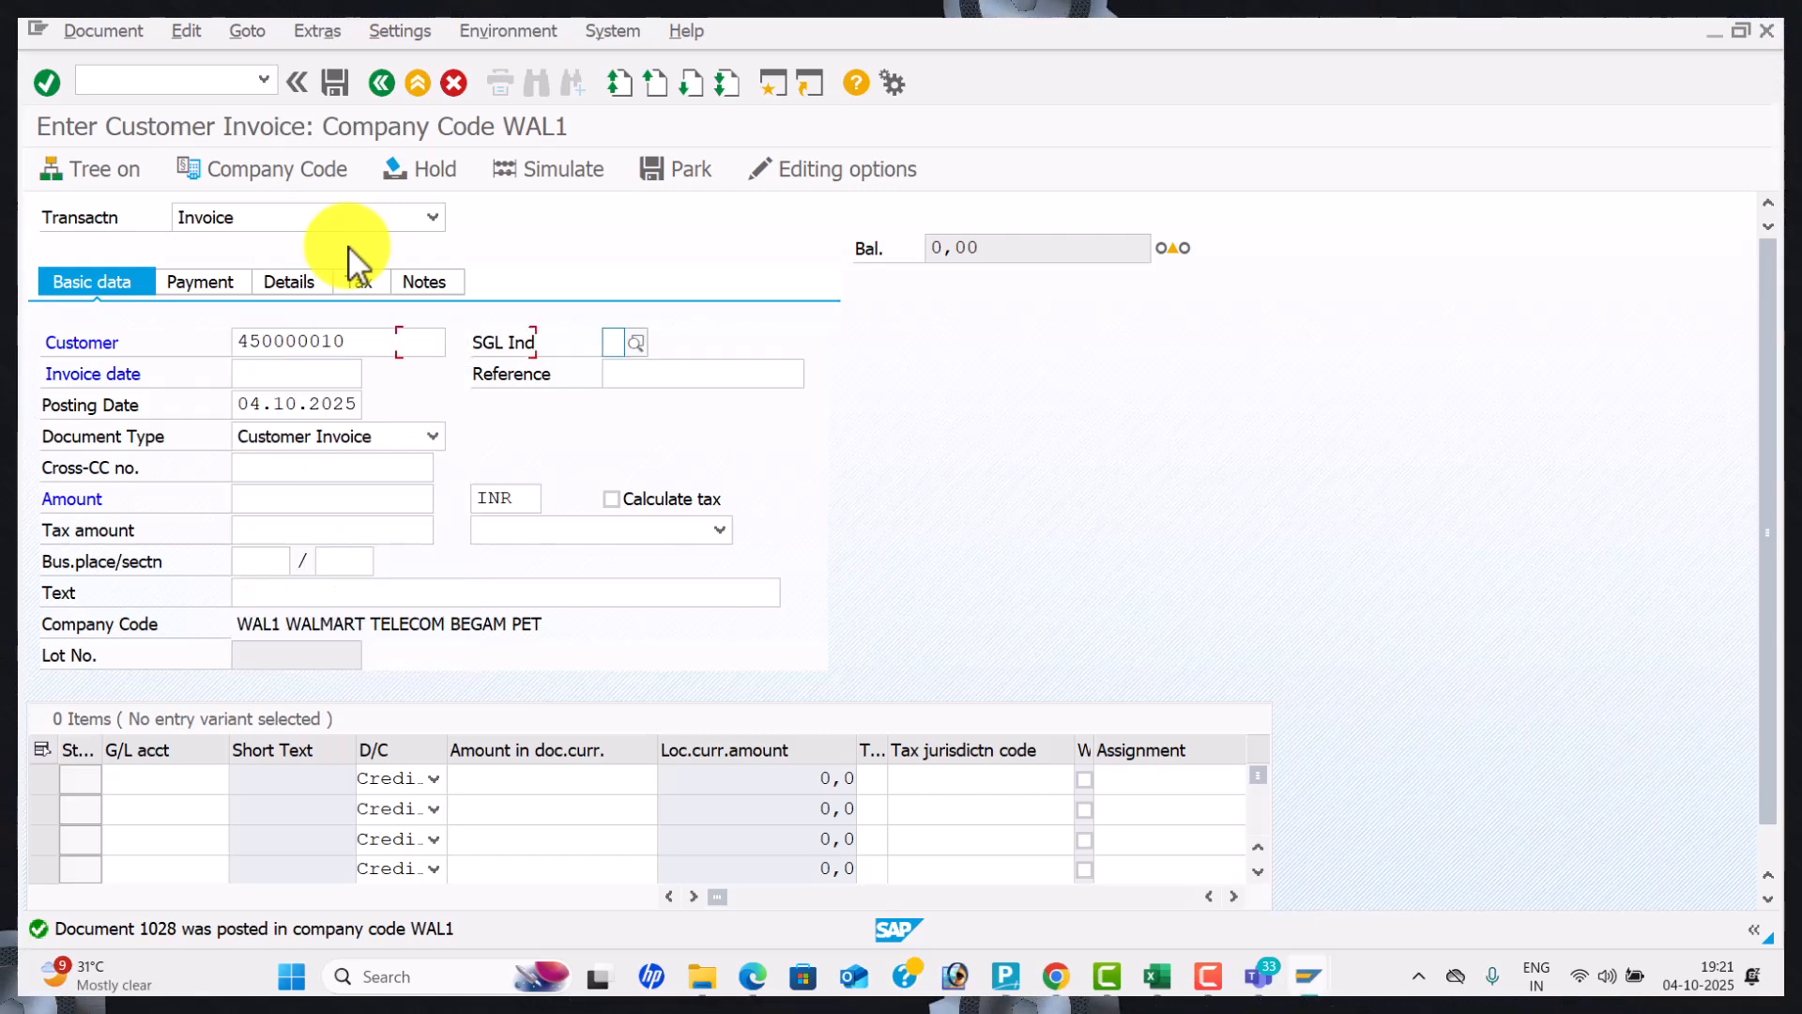
type("03.")
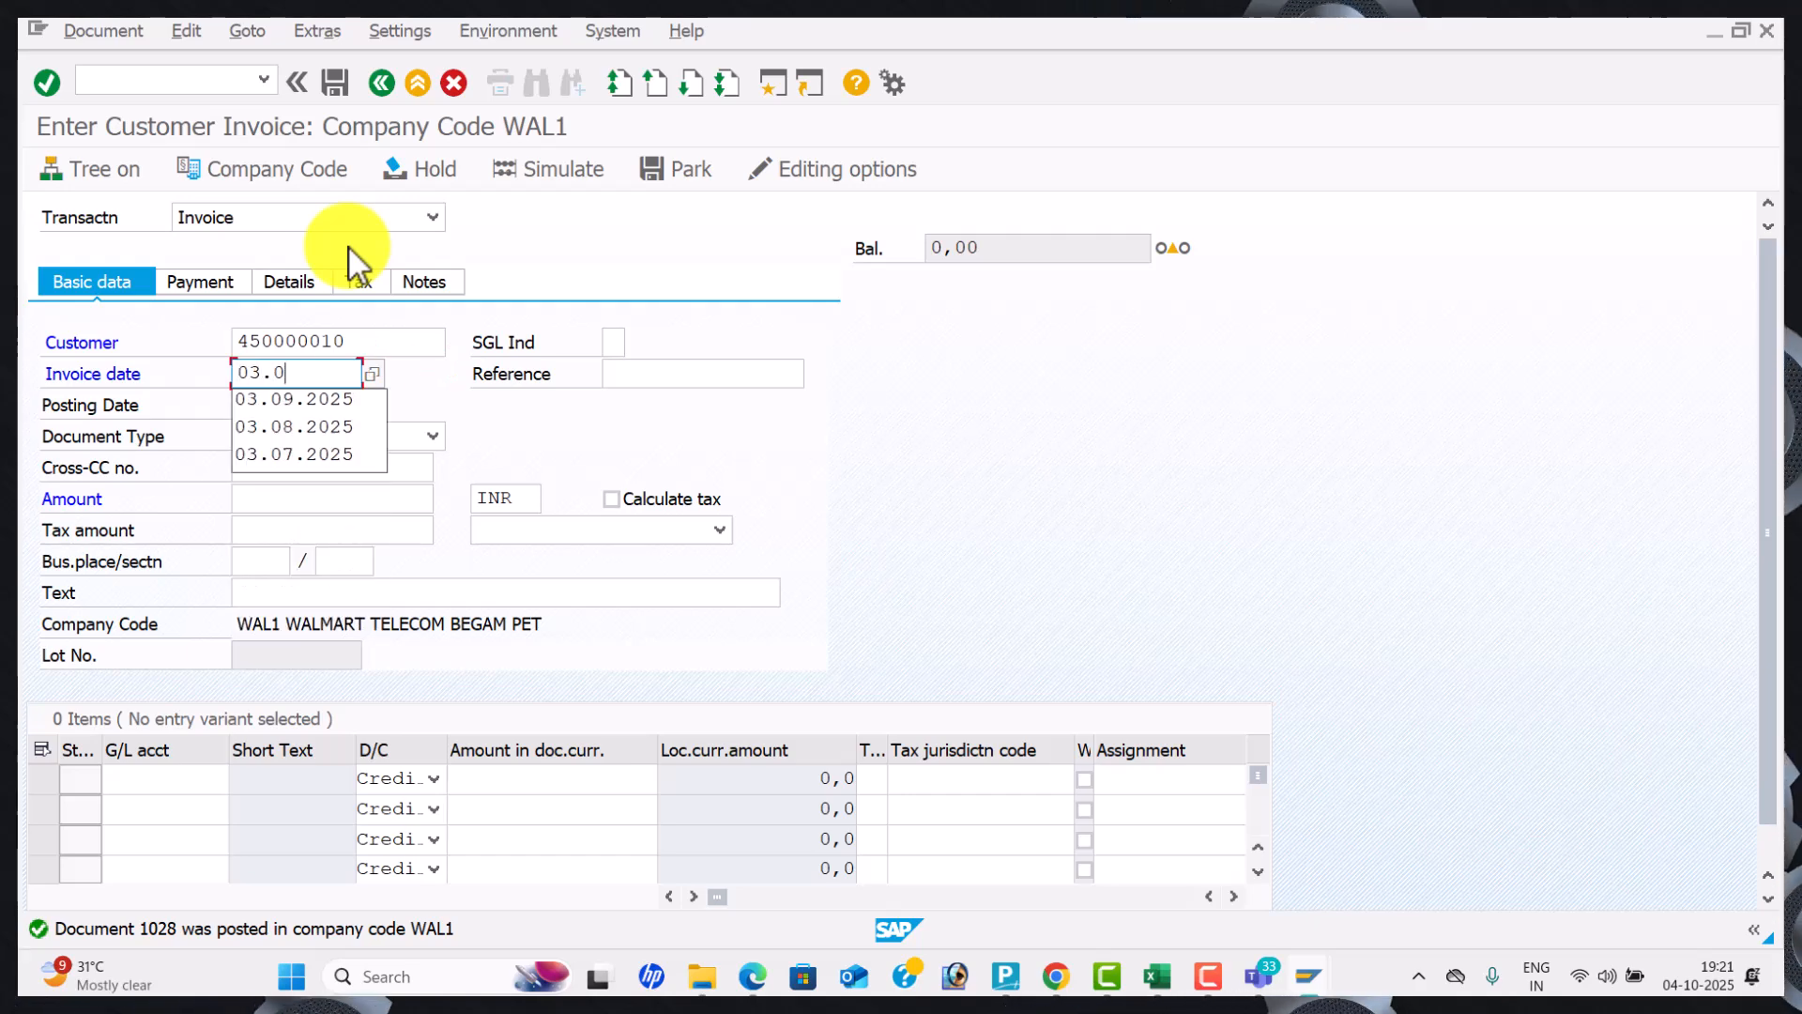
type("10.2025")
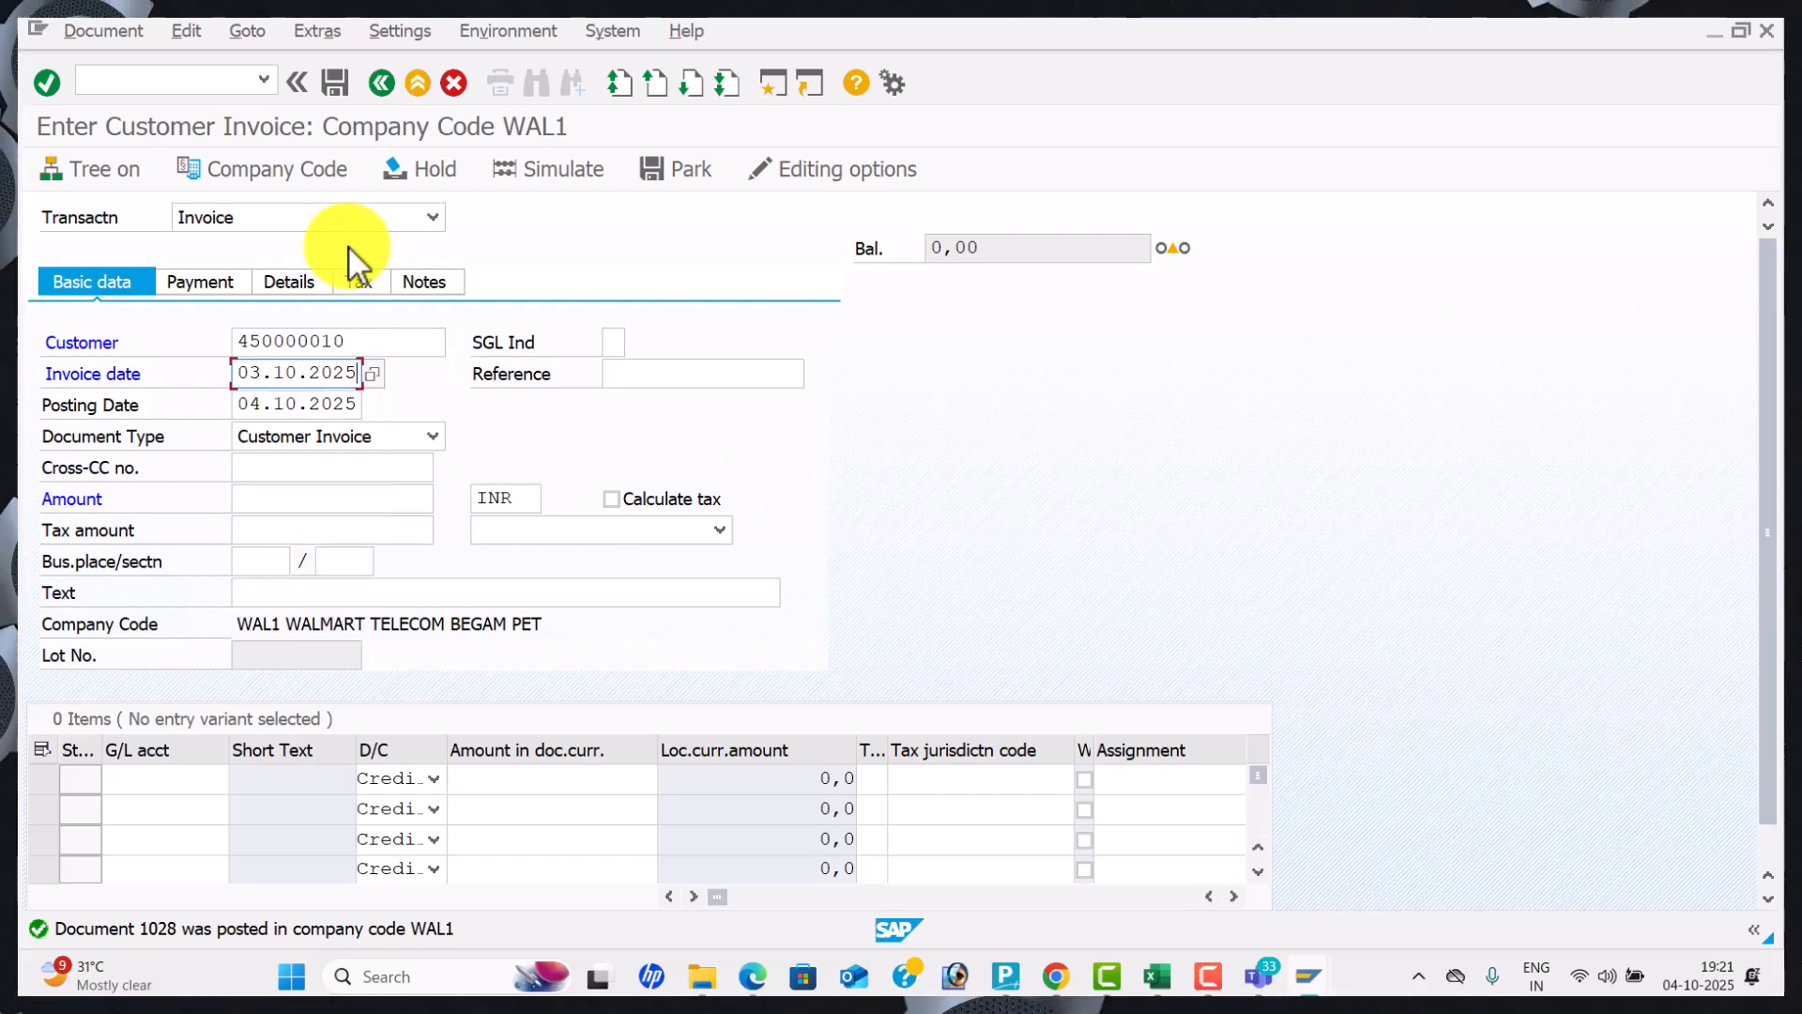
Set the reference to DU06 and the posting date to 03.10.2025.
key("Tab")
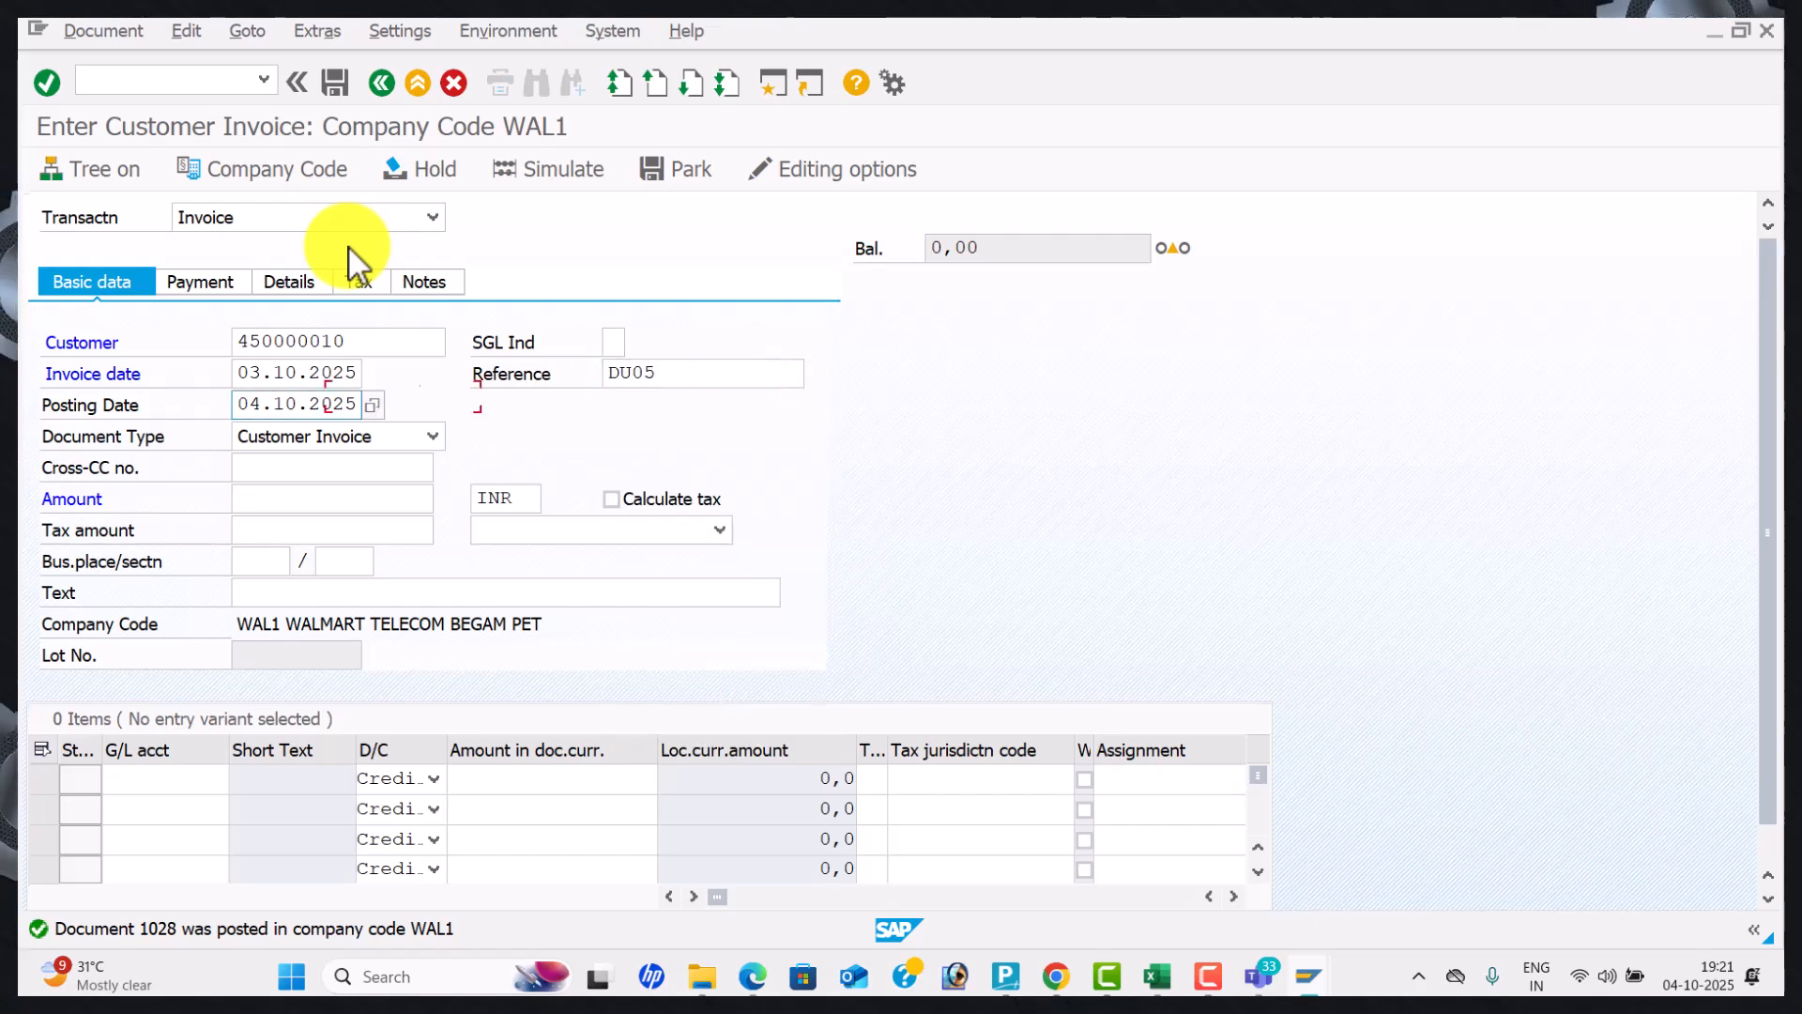
type("DU05")
key("BackSpace")
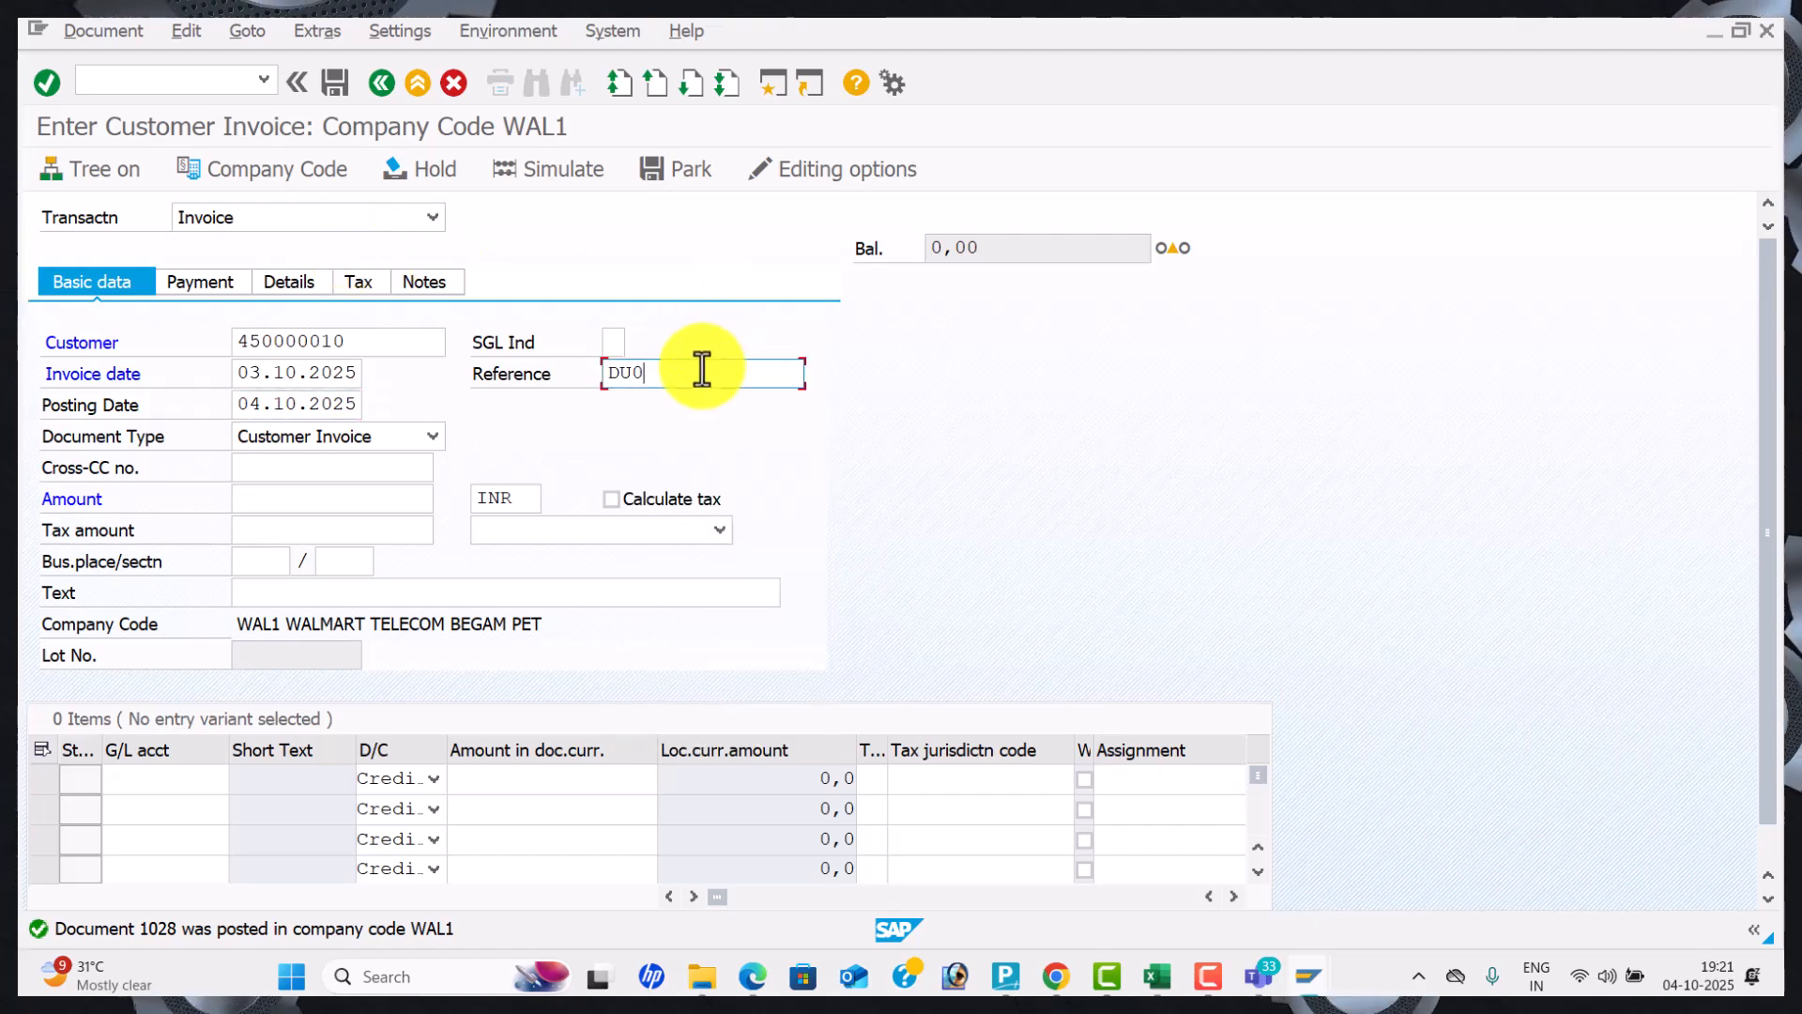
type("6")
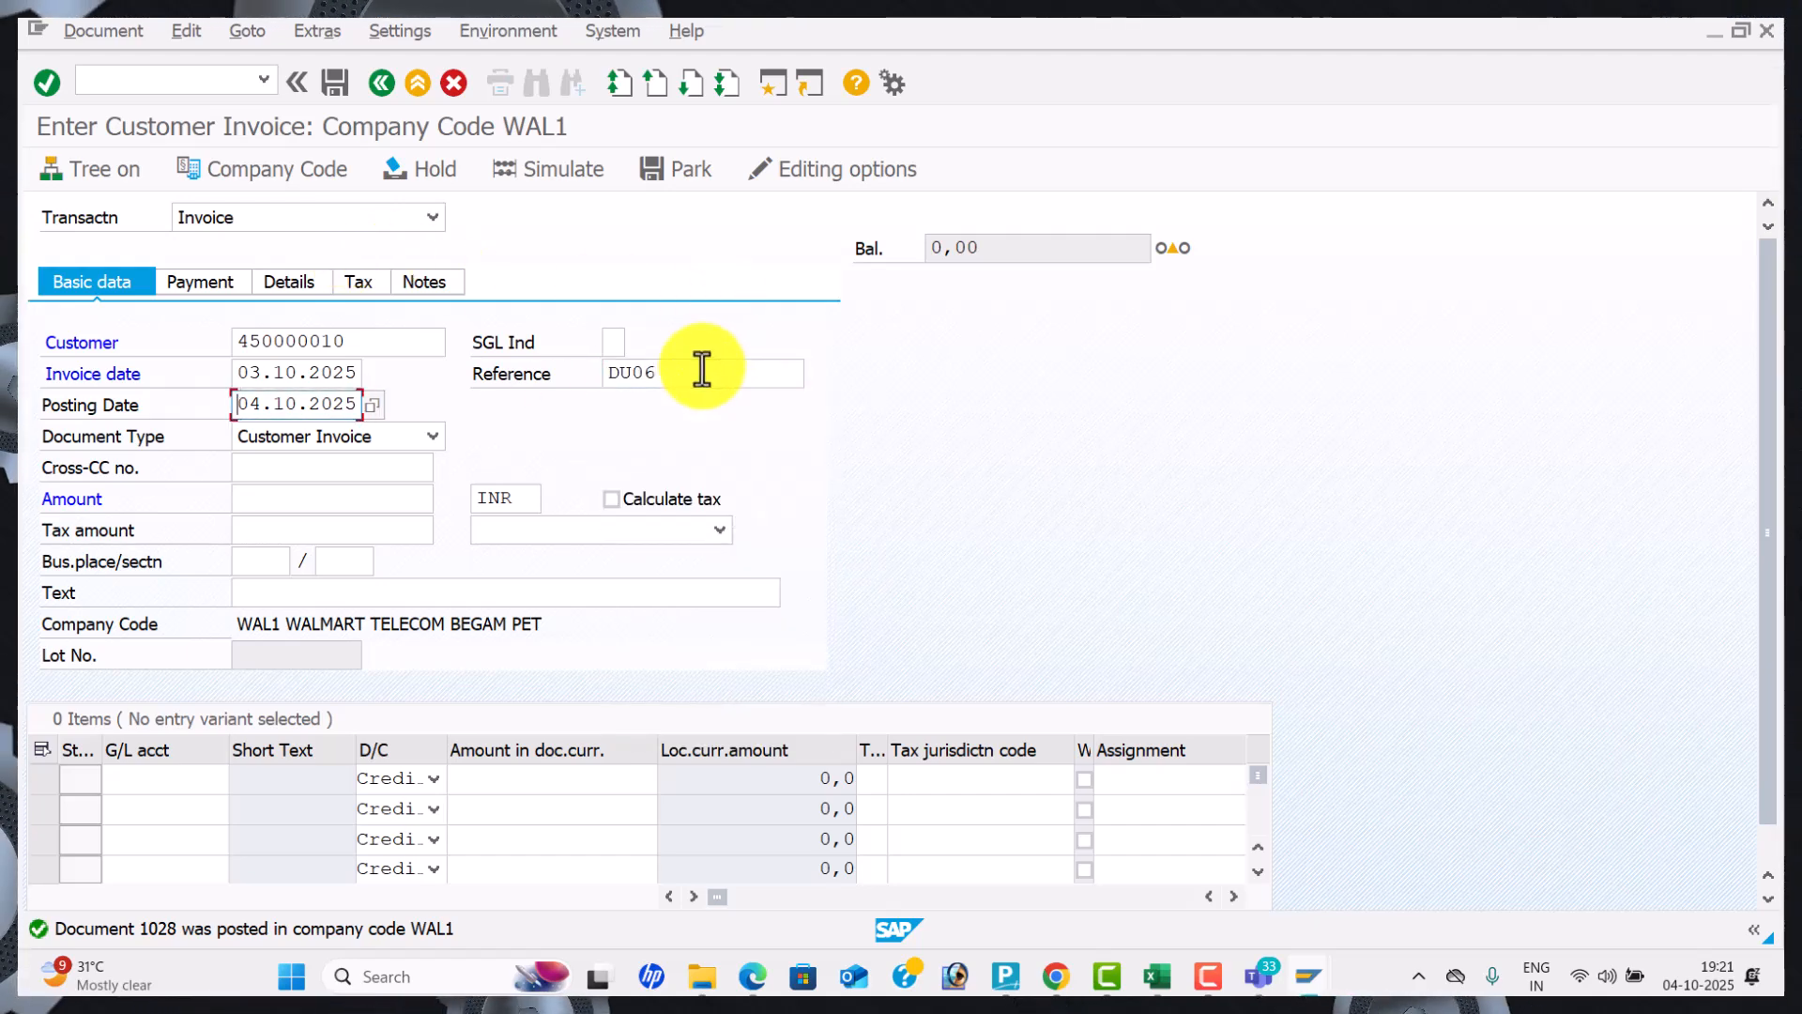
key("Tab")
type("03.10")
key("Tab")
key("Tab")
key("Tab")
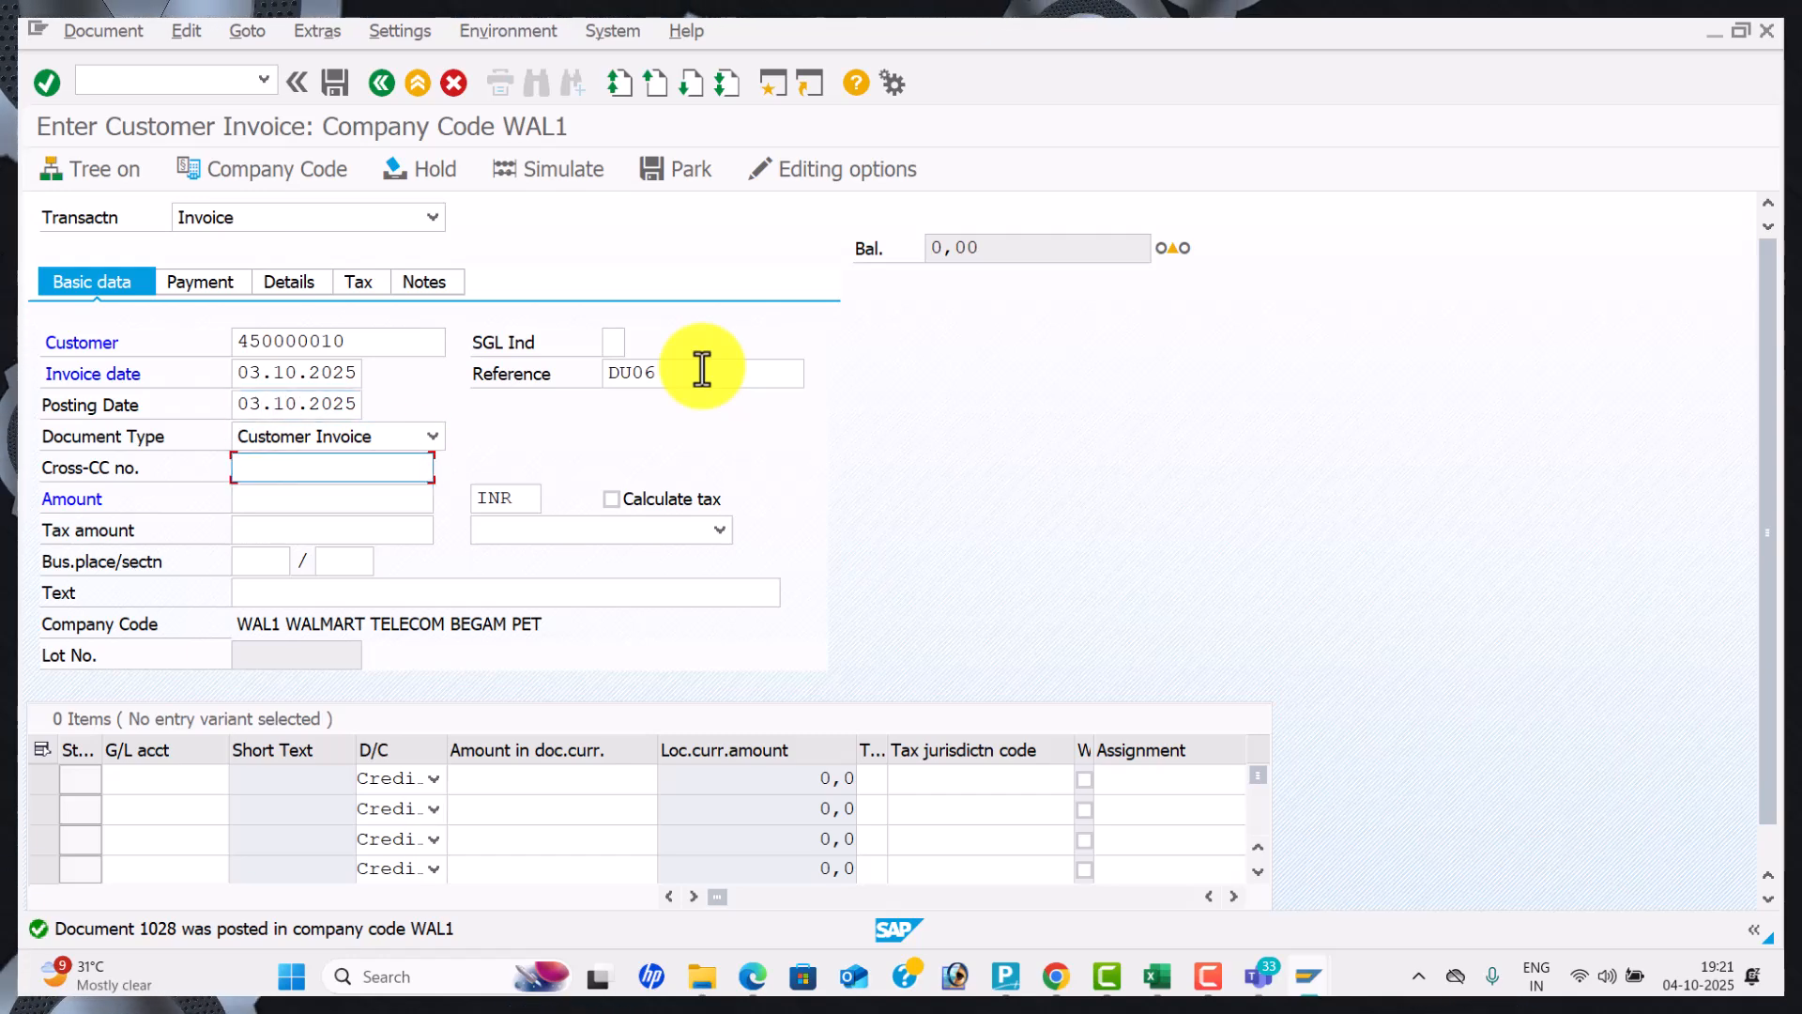
Set the DU06 invoice amount to 60000 INR and its header text to CUSTOMER INVOICE.
type("60000")
key("Tab")
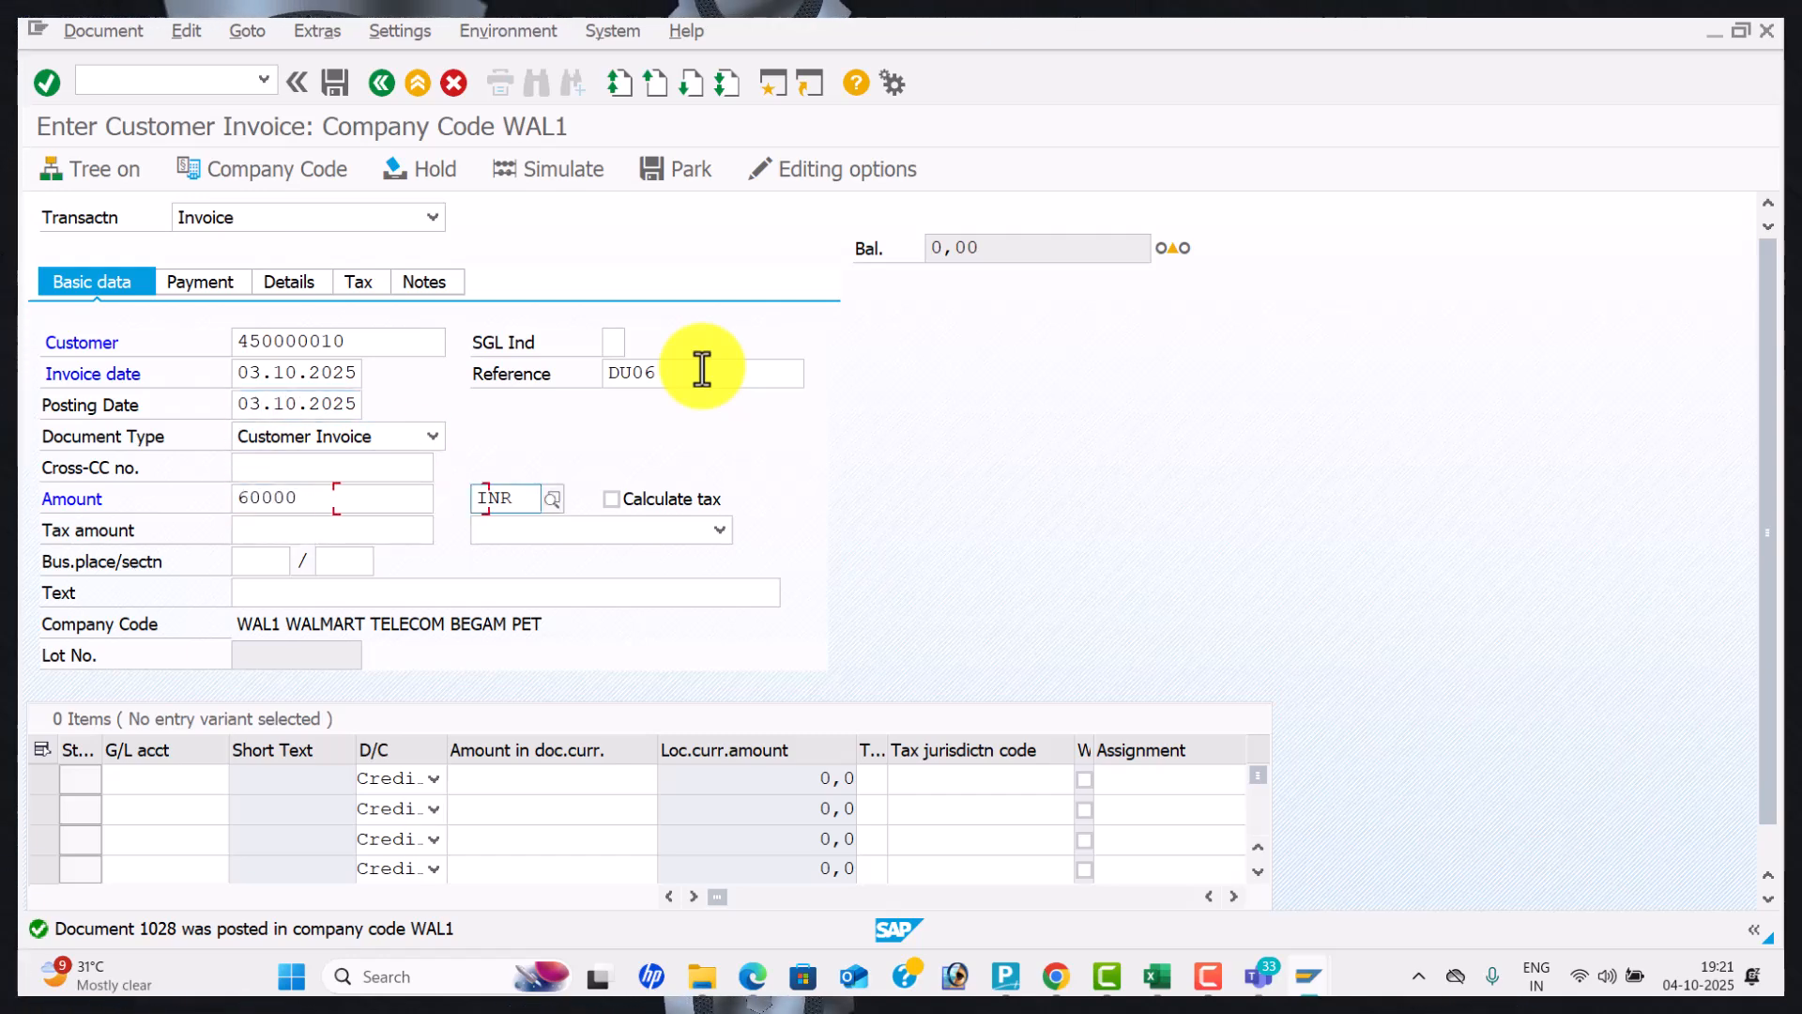
key("Tab")
key("Tab")
key("Tab")
key("Down")
key("Tab")
key("Tab")
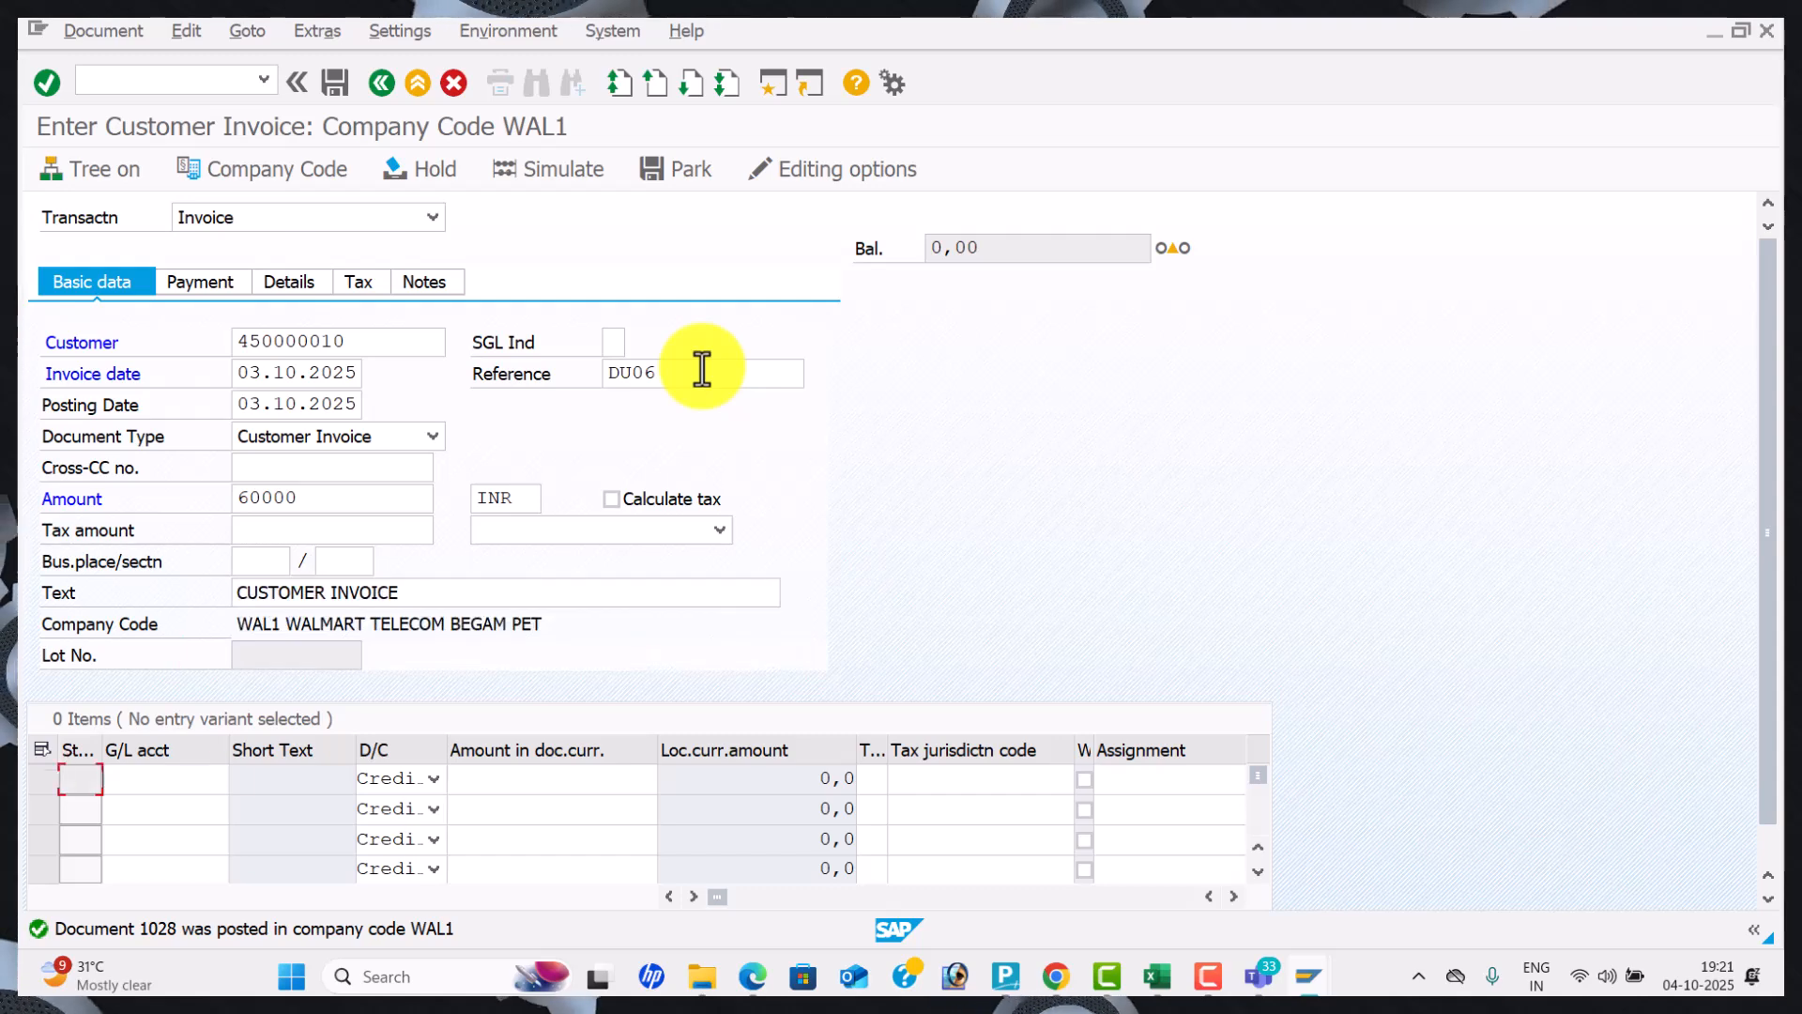
Add a credit line item for G/L account 300001 with document amount 60000.
key("Down")
key("Tab")
key("Tab")
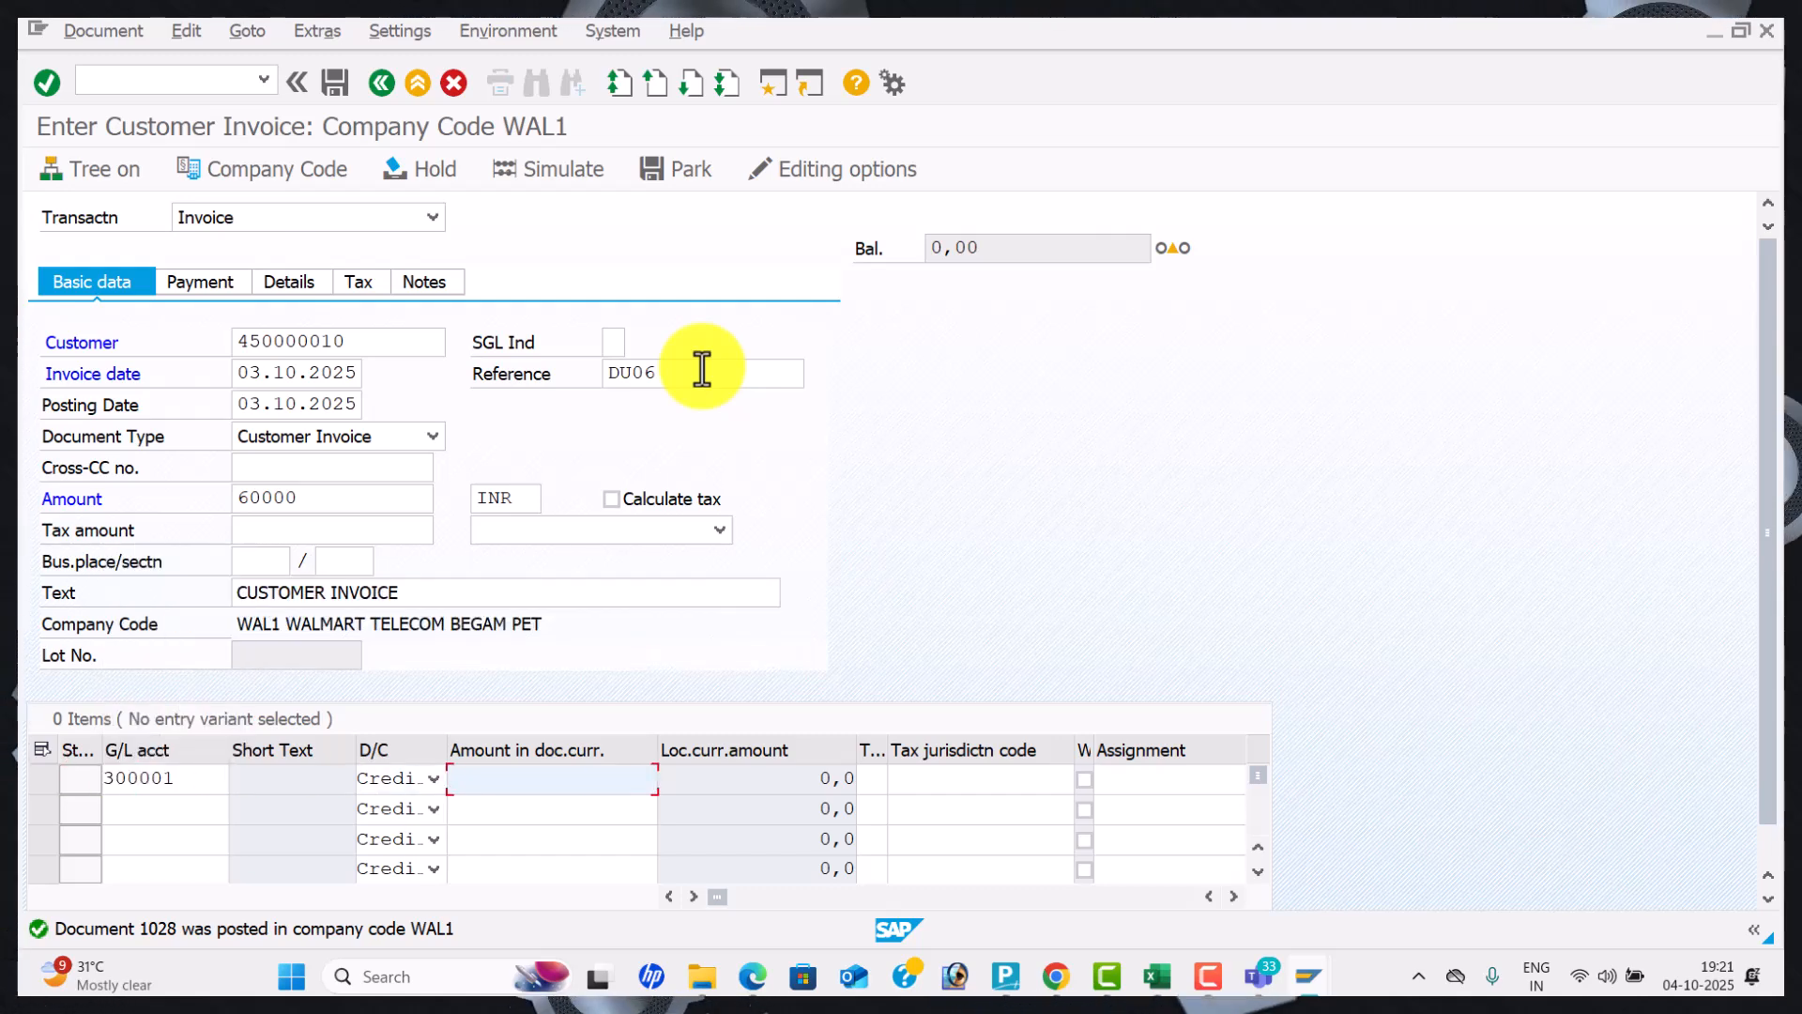
type("6")
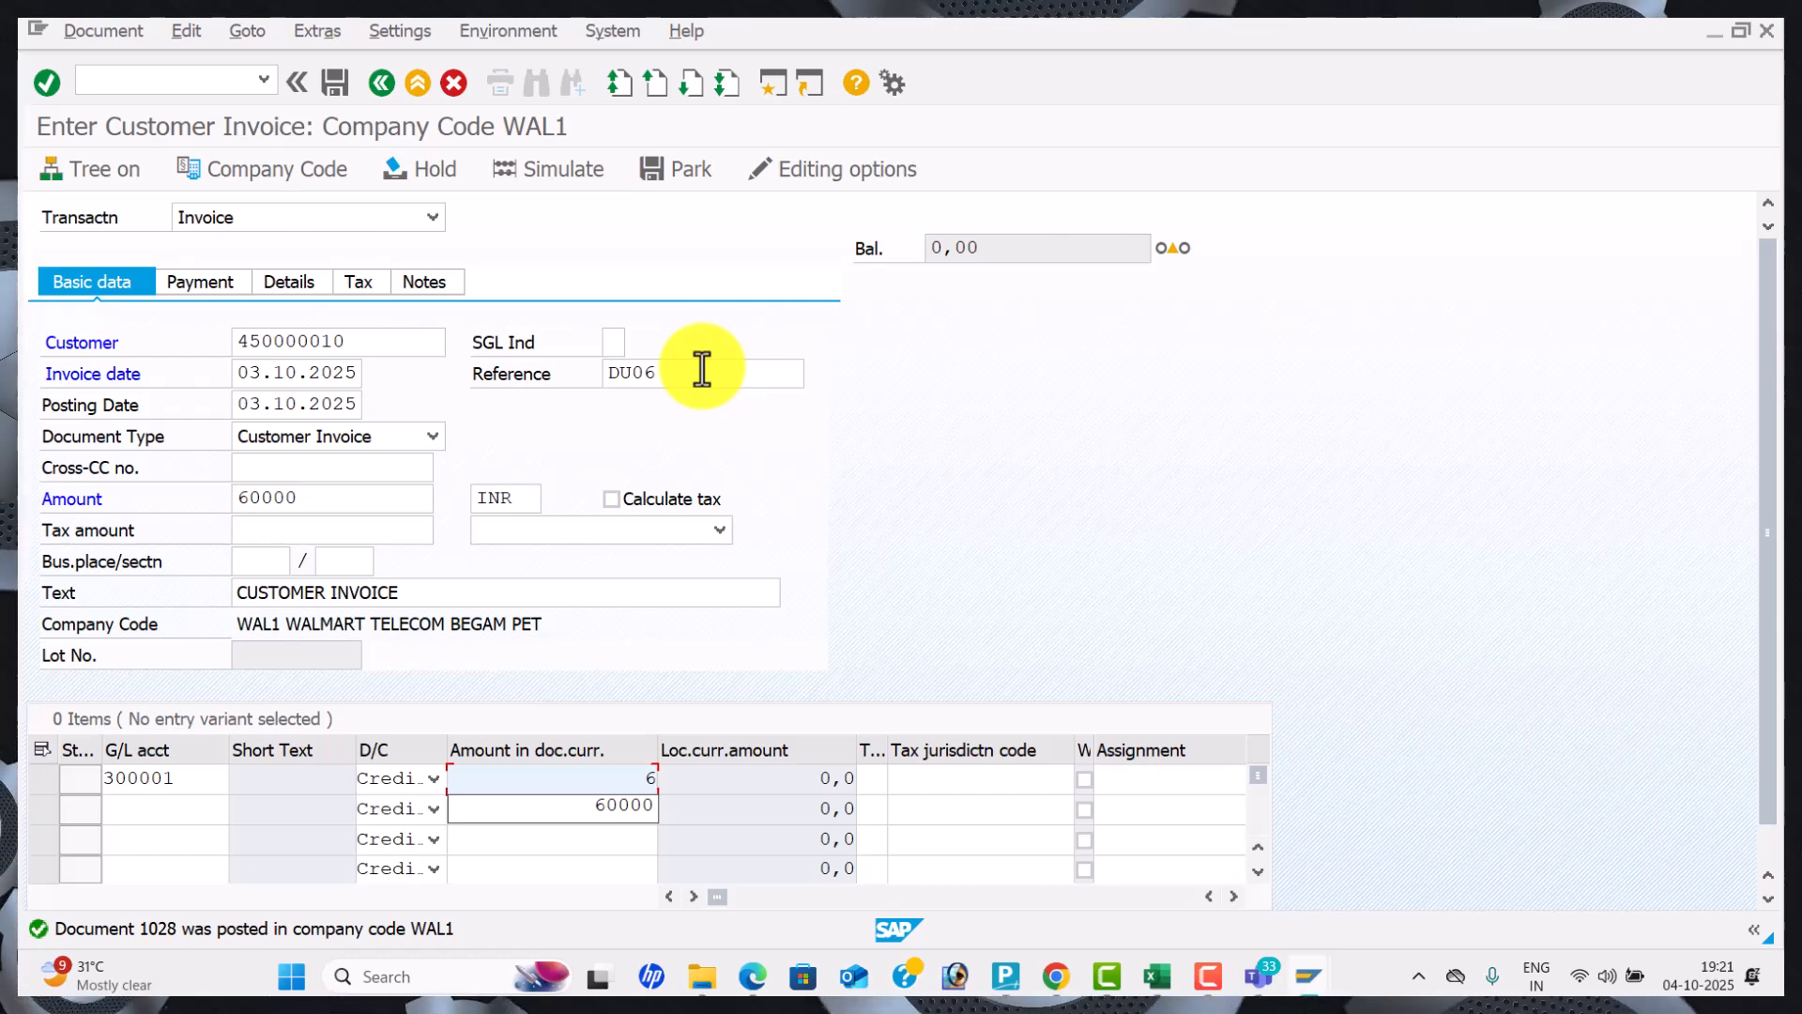
key("Down")
key("Tab")
key("Tab")
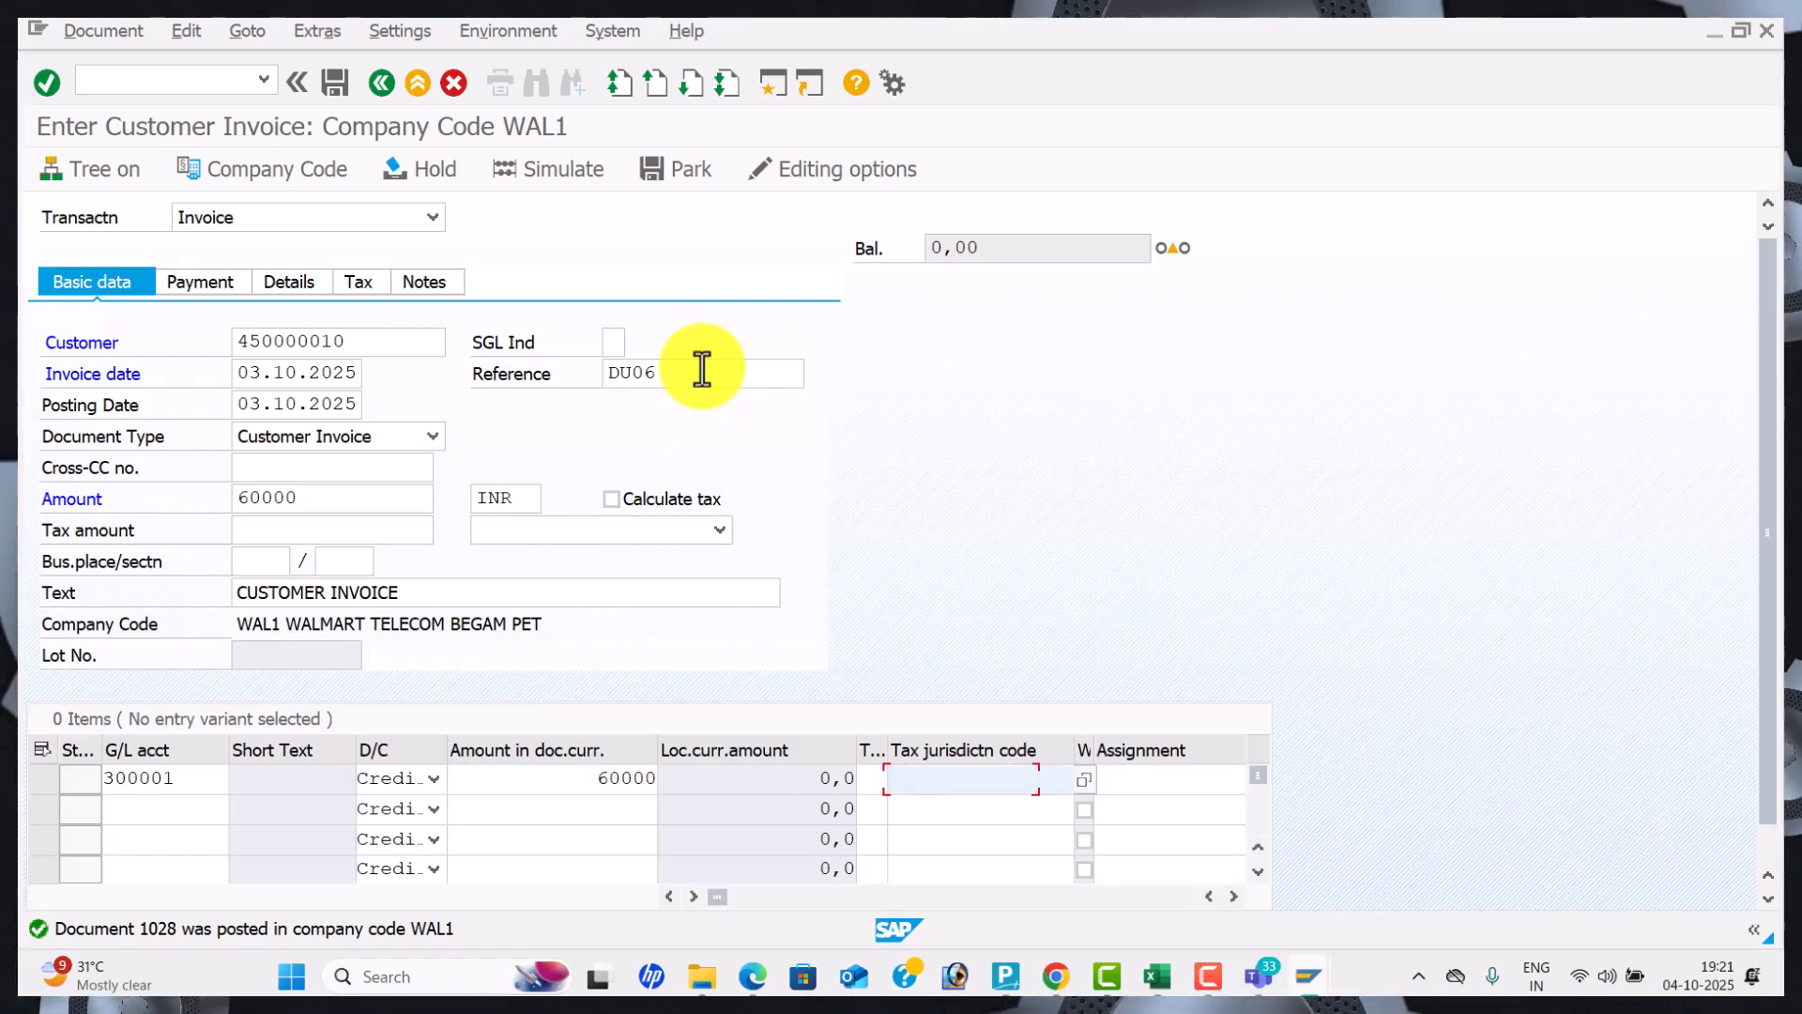
Give the 60000 line item the text Sales A/c, and simulate and post the DU06 invoice.
key("Tab")
key("Tab")
key("Tab")
key("Return")
key("Return")
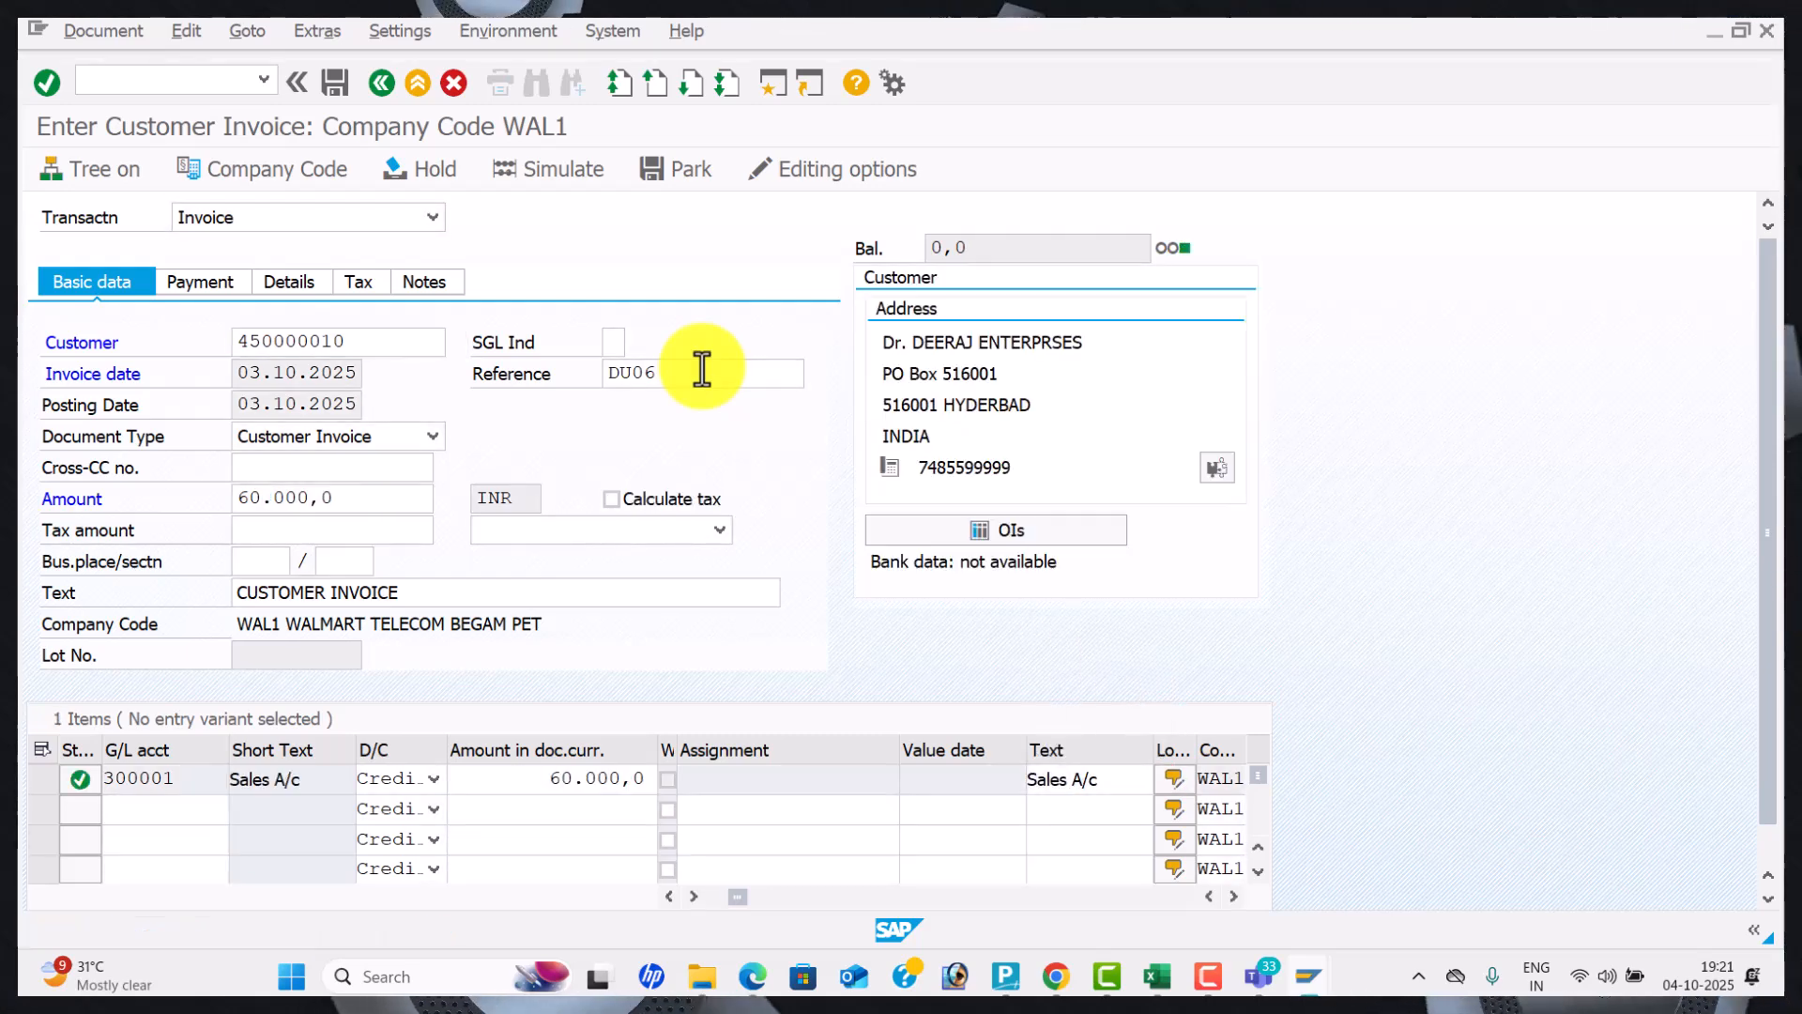
left_click(552, 175)
left_click(329, 79)
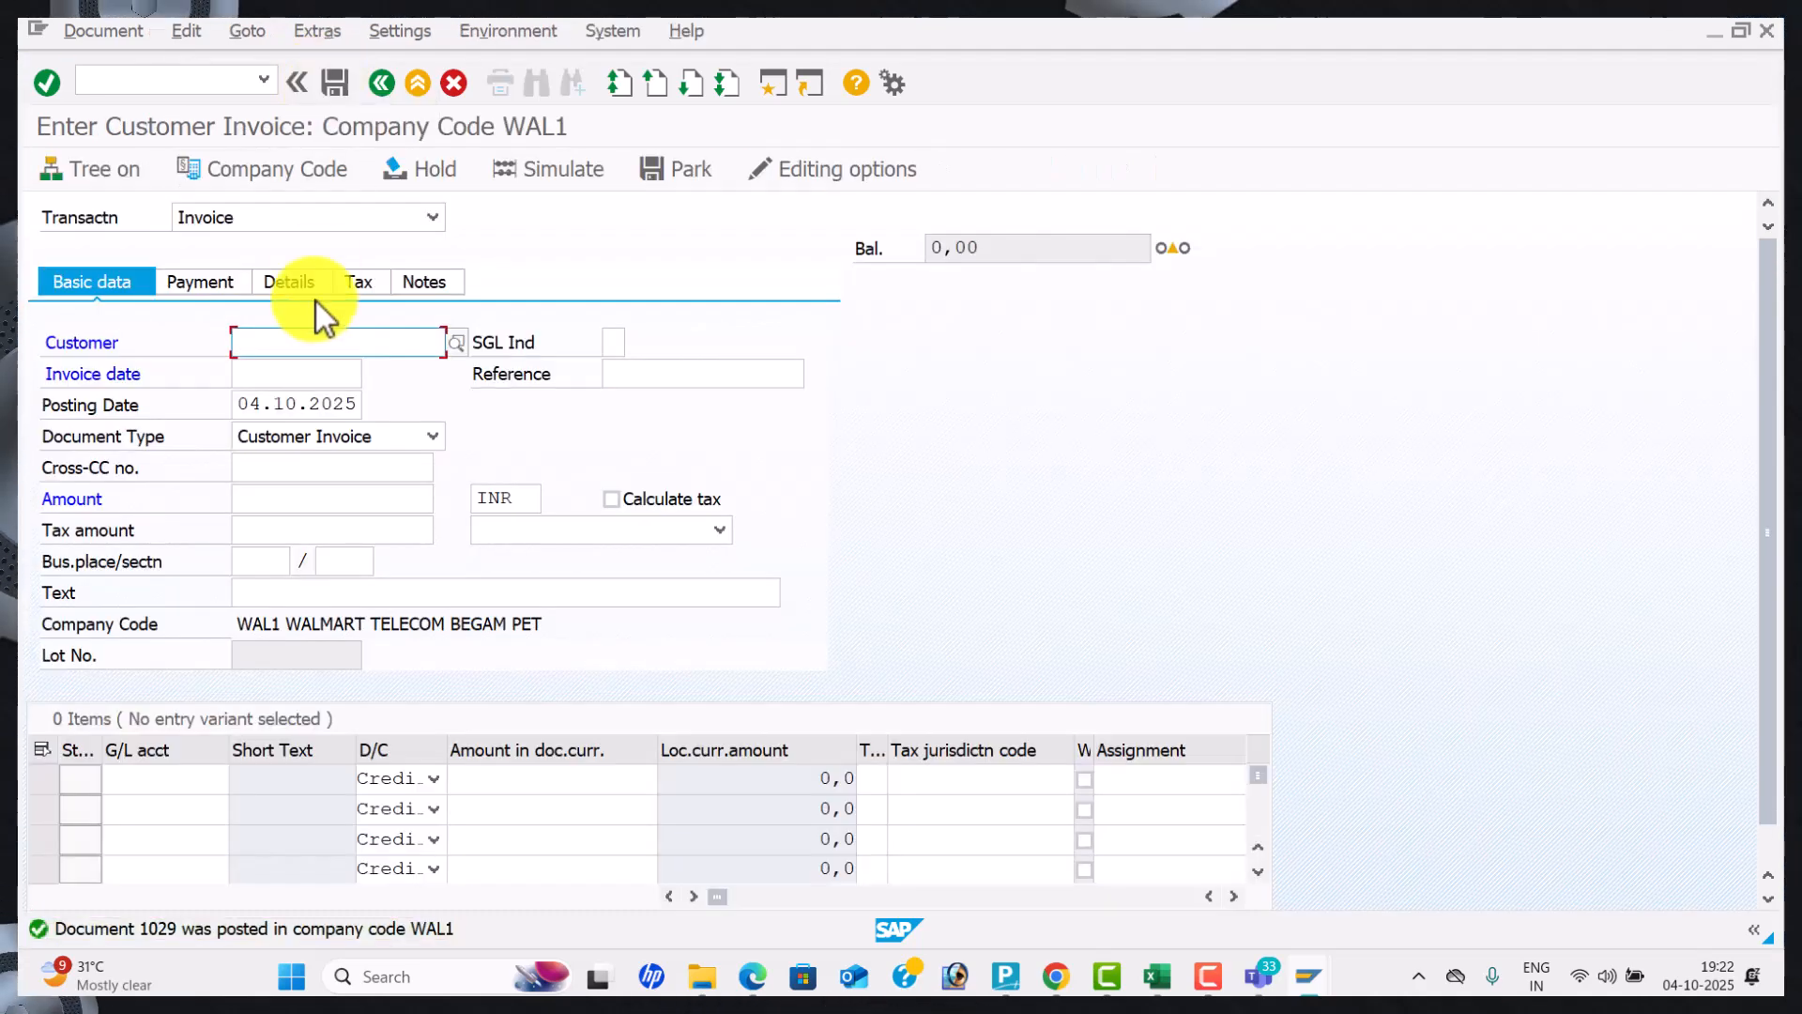
Check the transaction code in the Excel sheet, and run FBL5N in SAP for the preset customer's open items in WAL1.
key("alt+Tab")
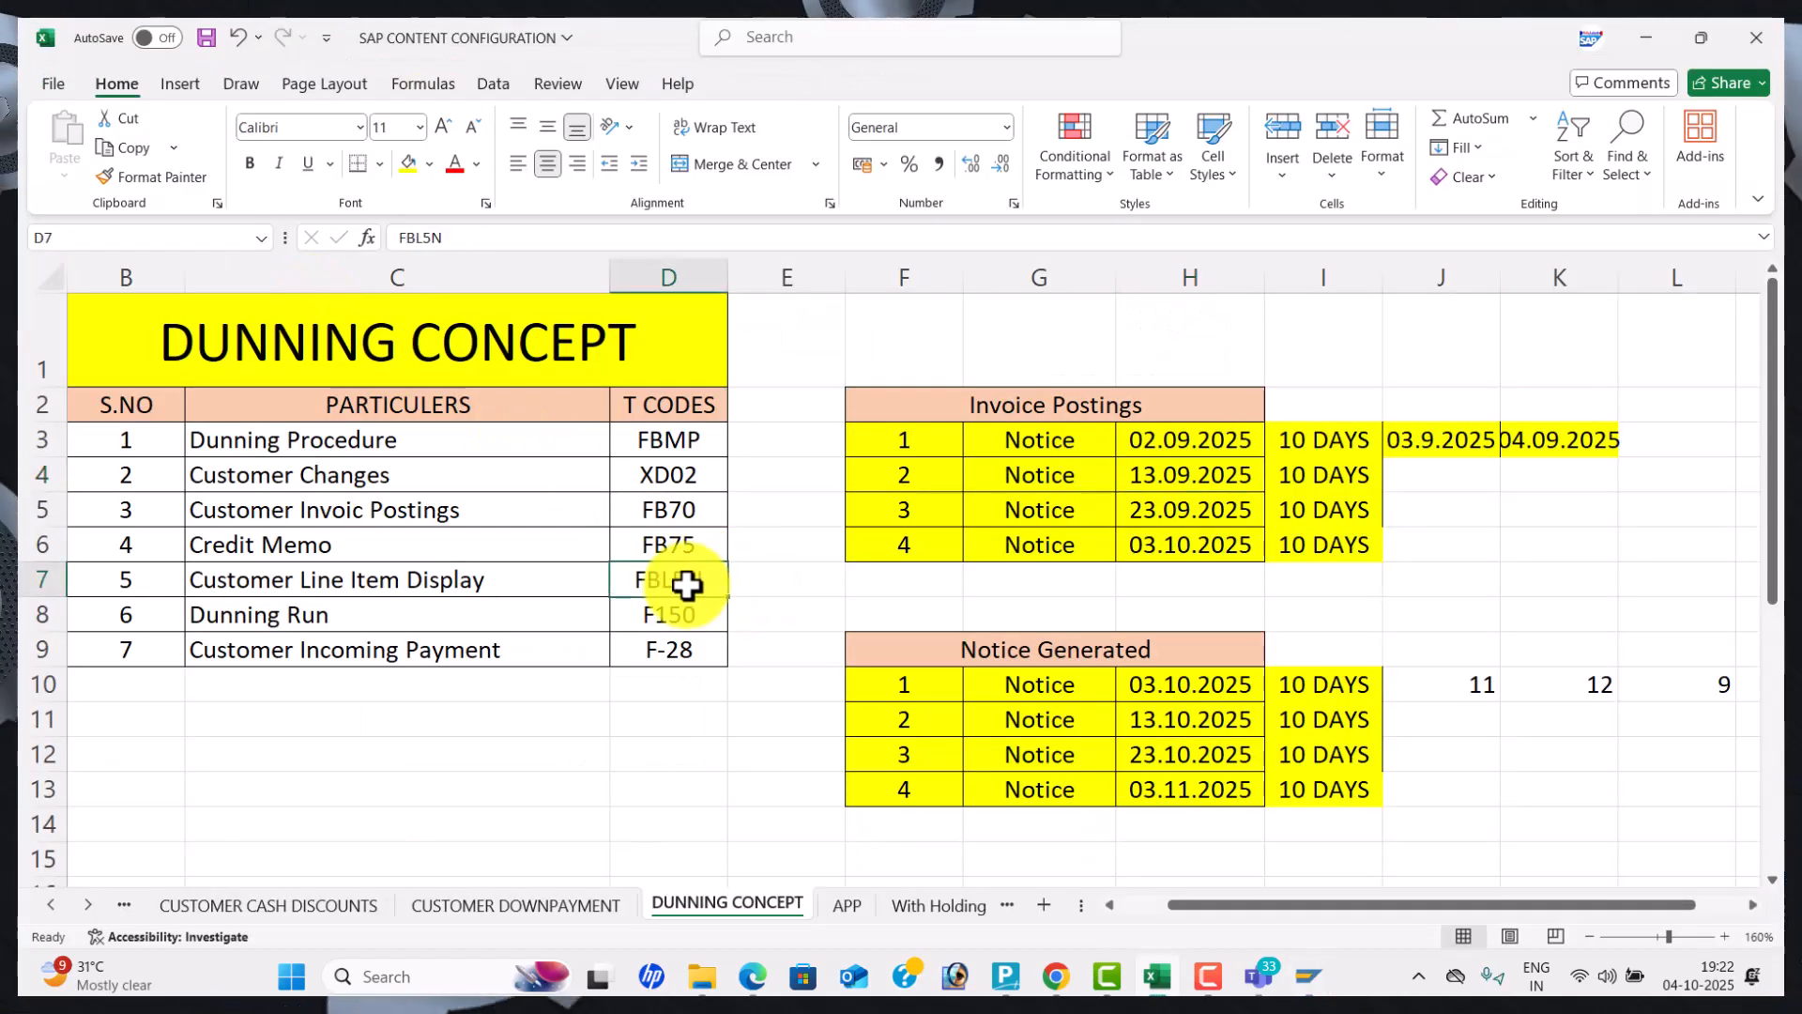
key("alt+Tab")
left_click(170, 82)
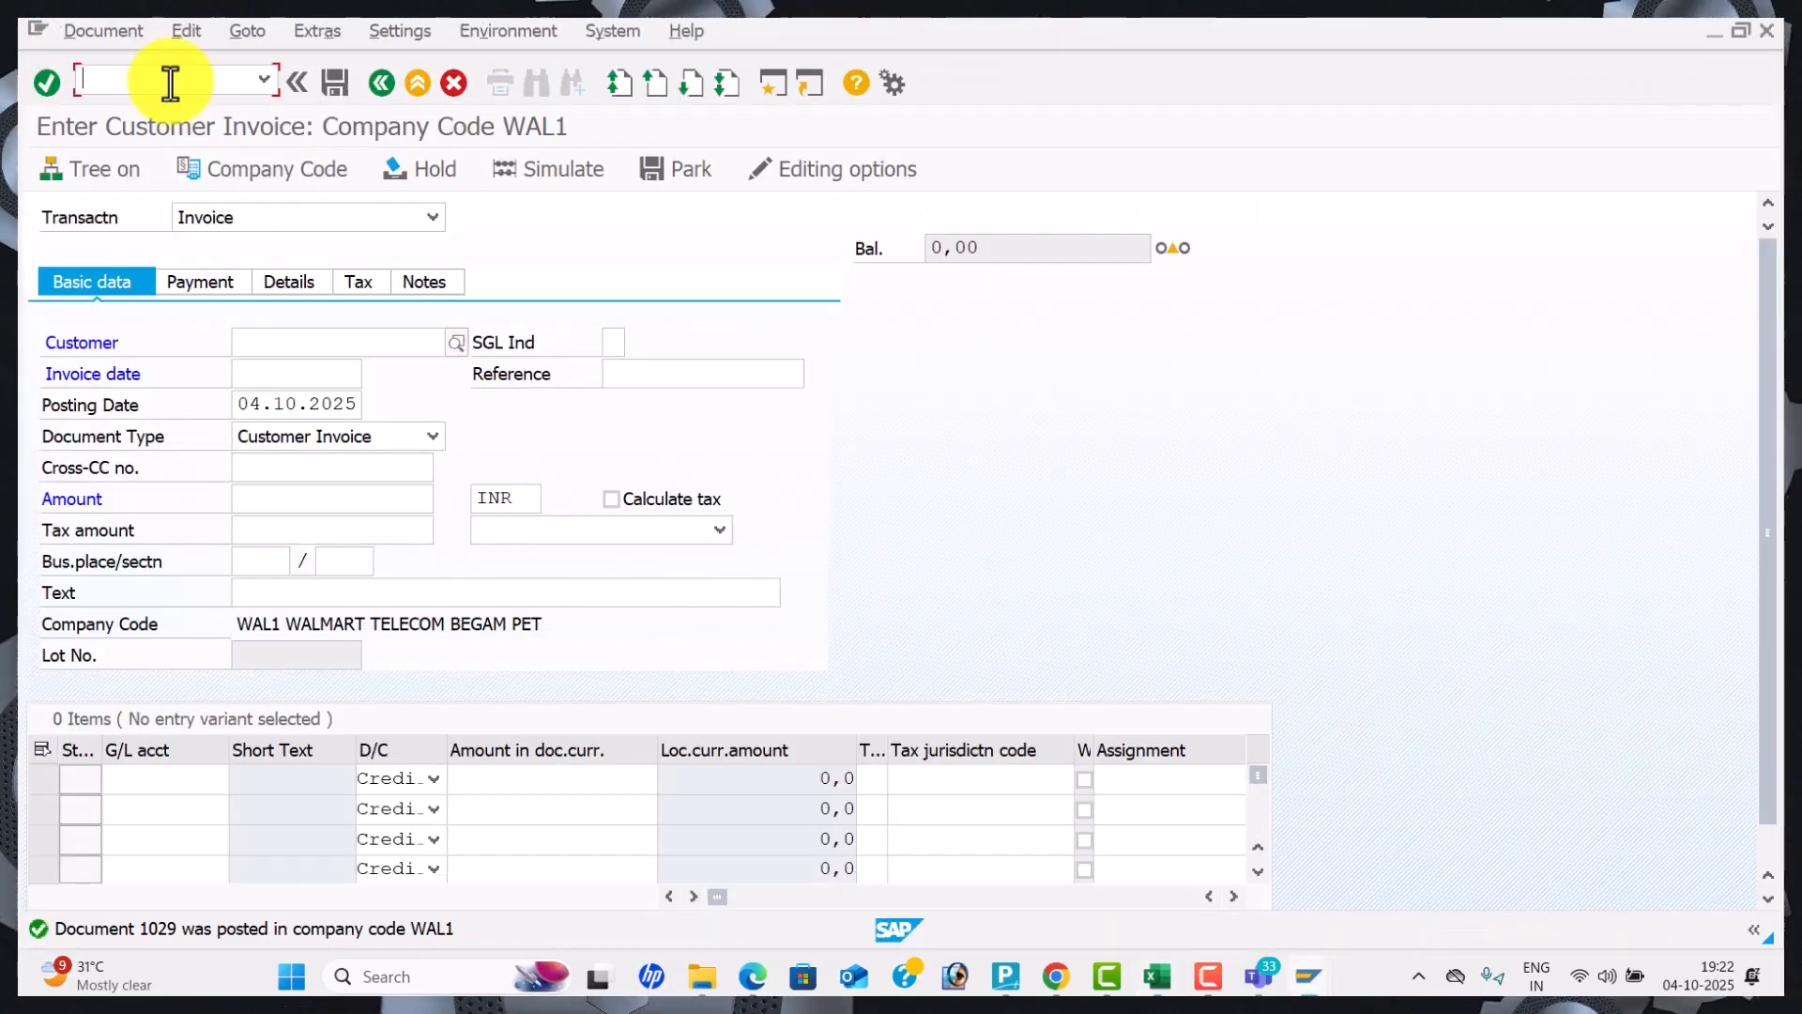
type("/NFBL5")
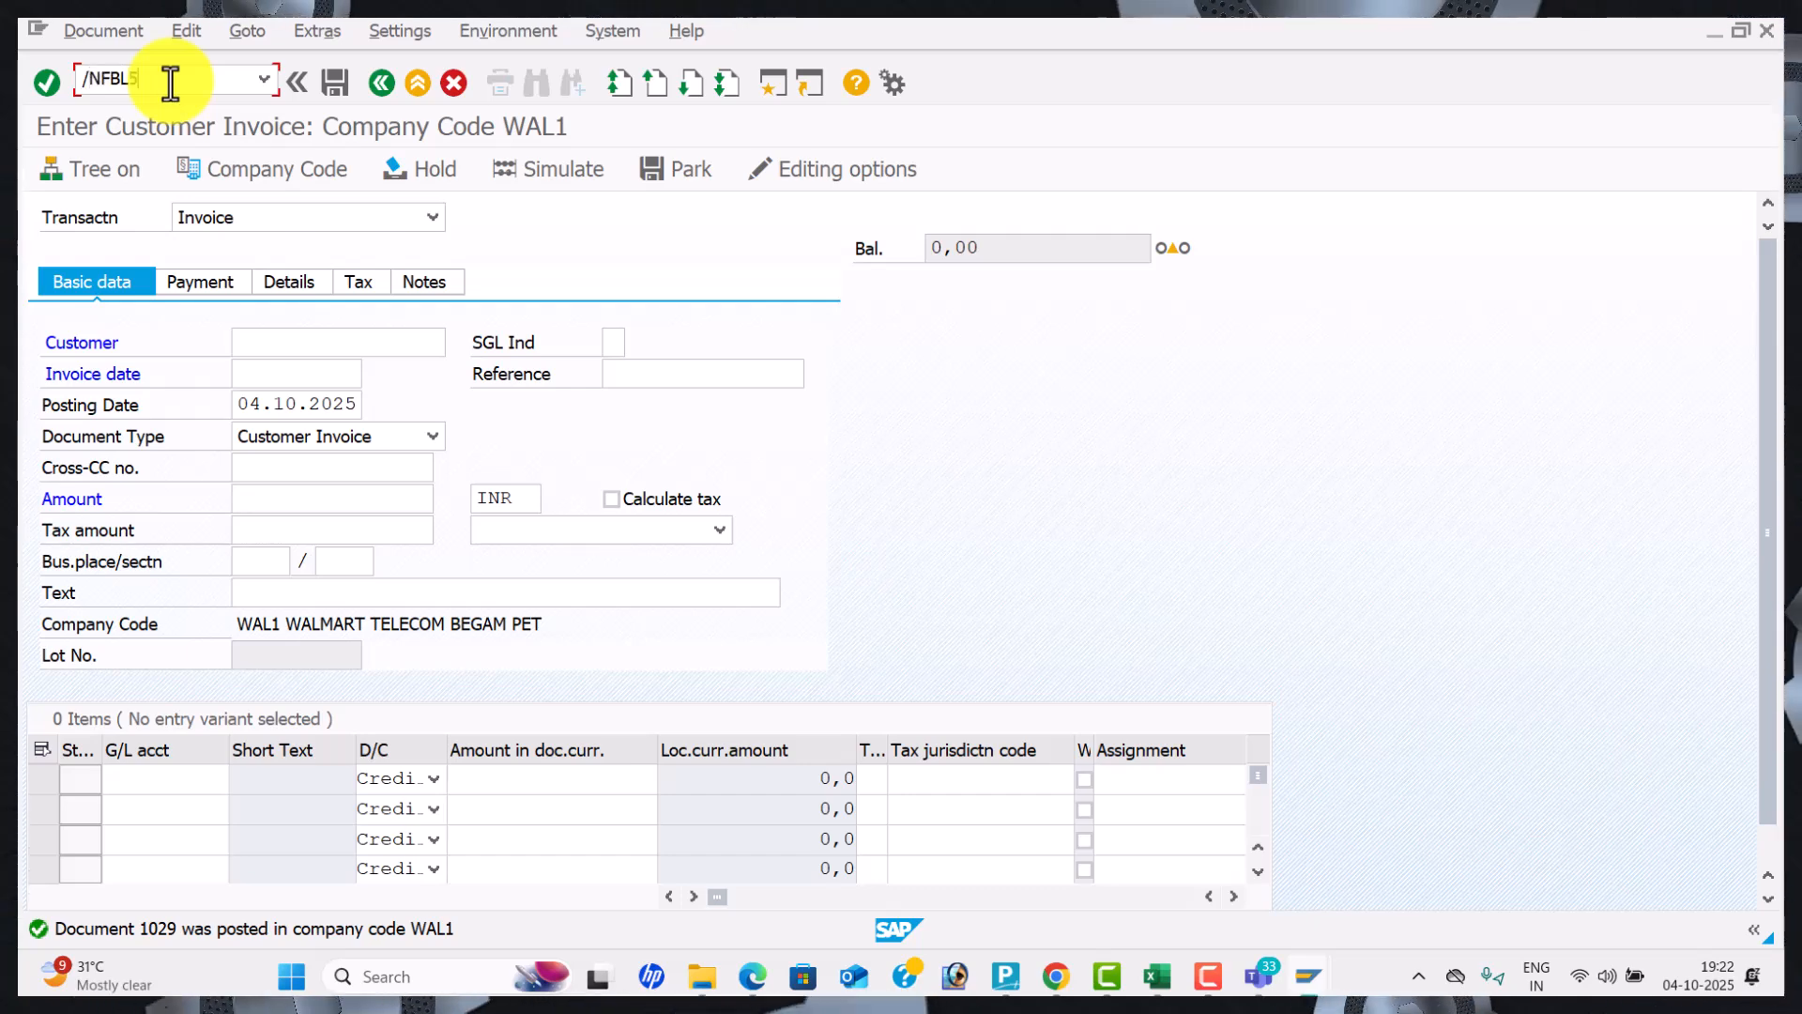
key("Return")
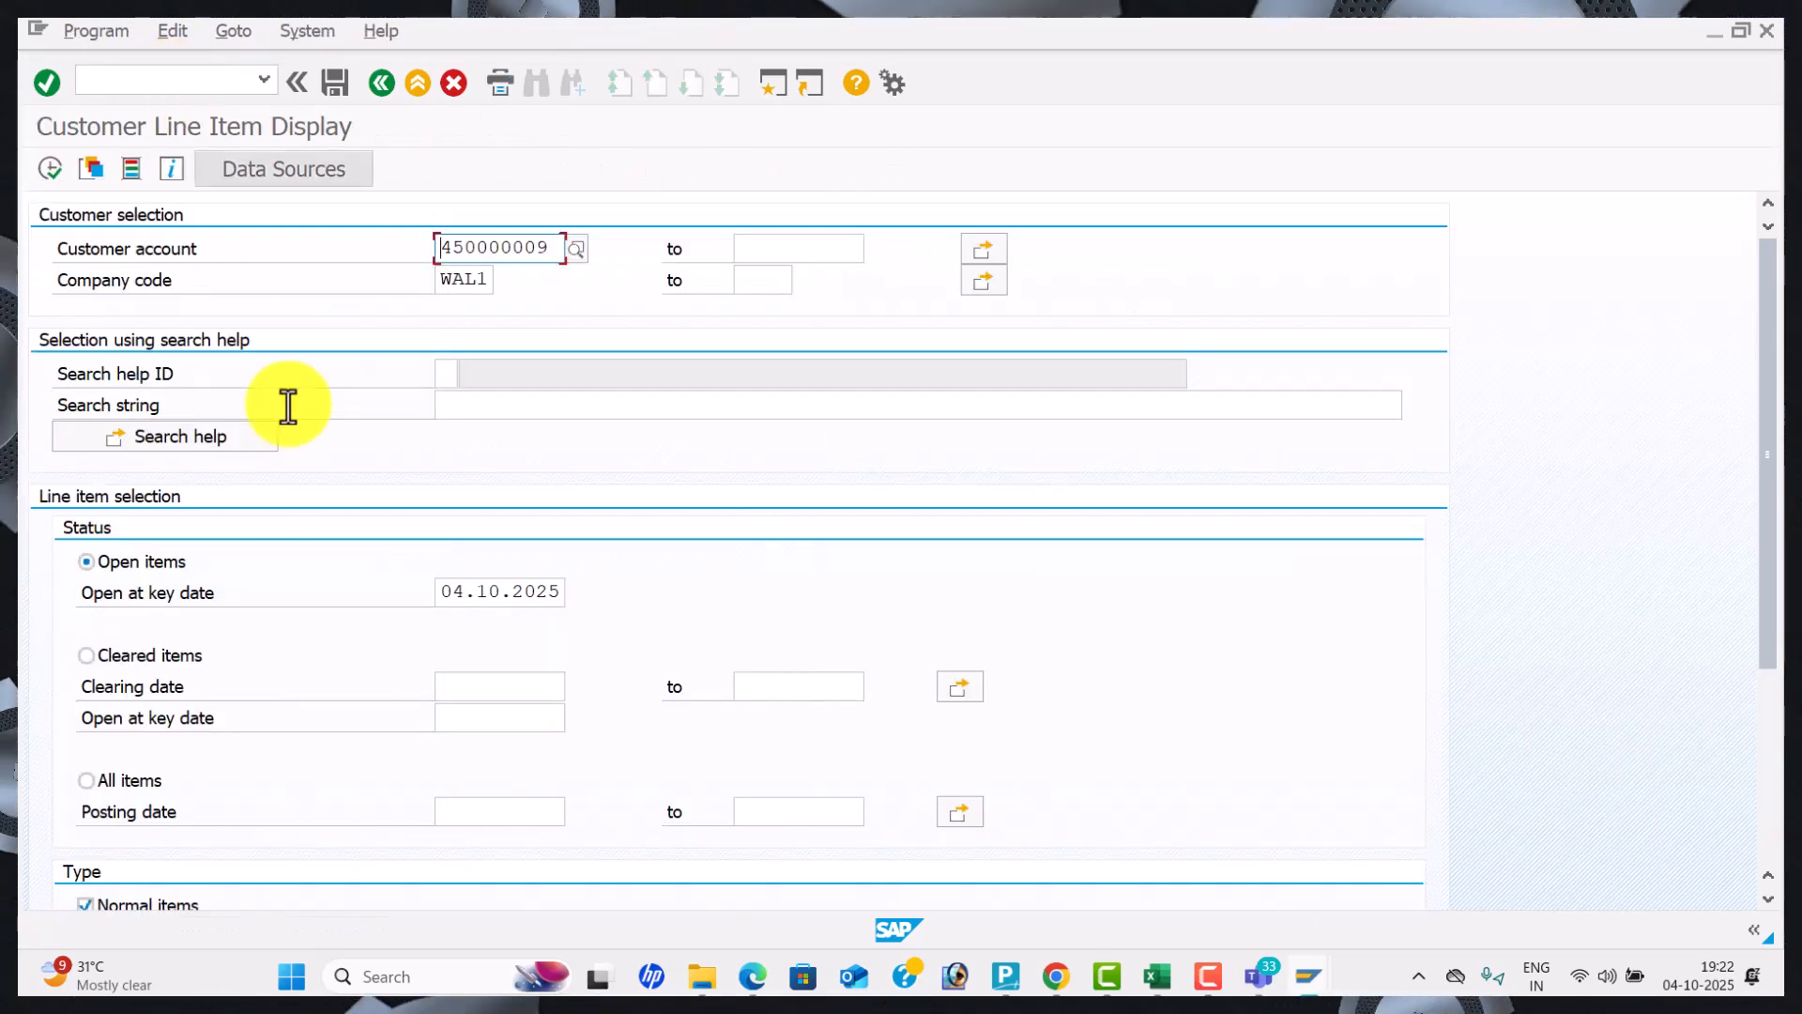
left_click(52, 168)
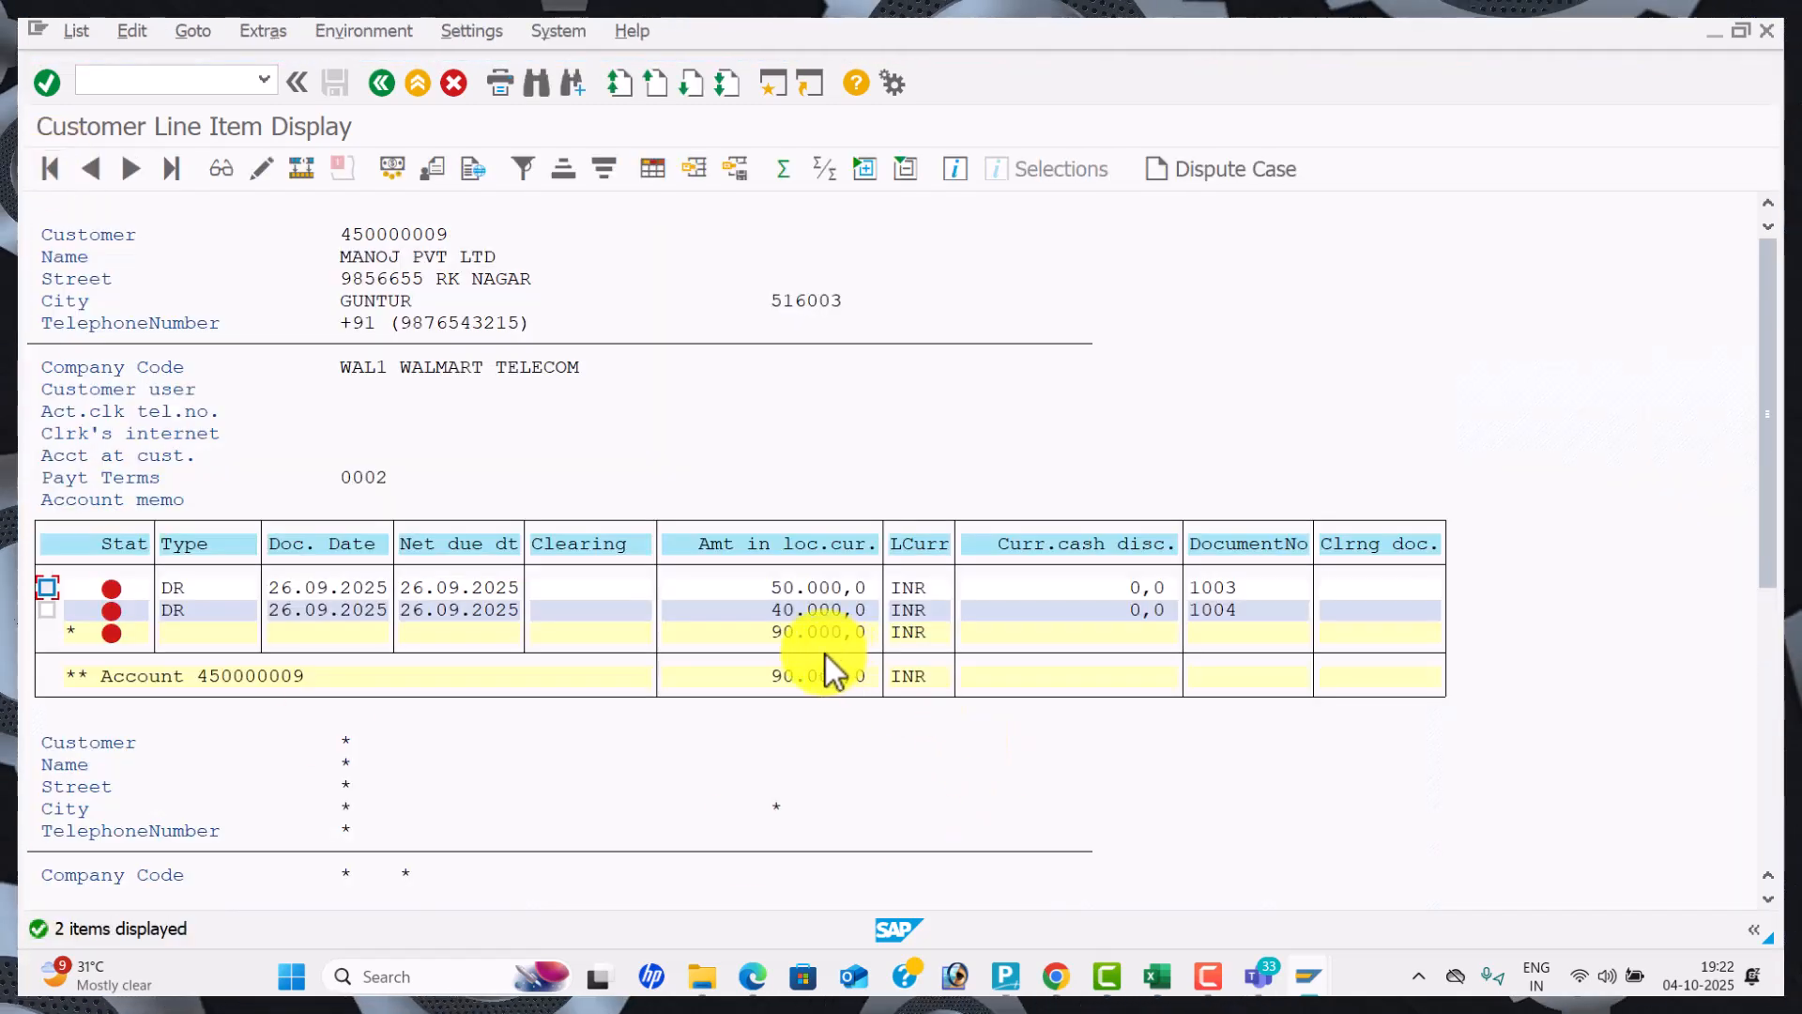
Change the line item selection to the invoiced customer's account and display its open items at key date 04.10.2025.
left_click(382, 85)
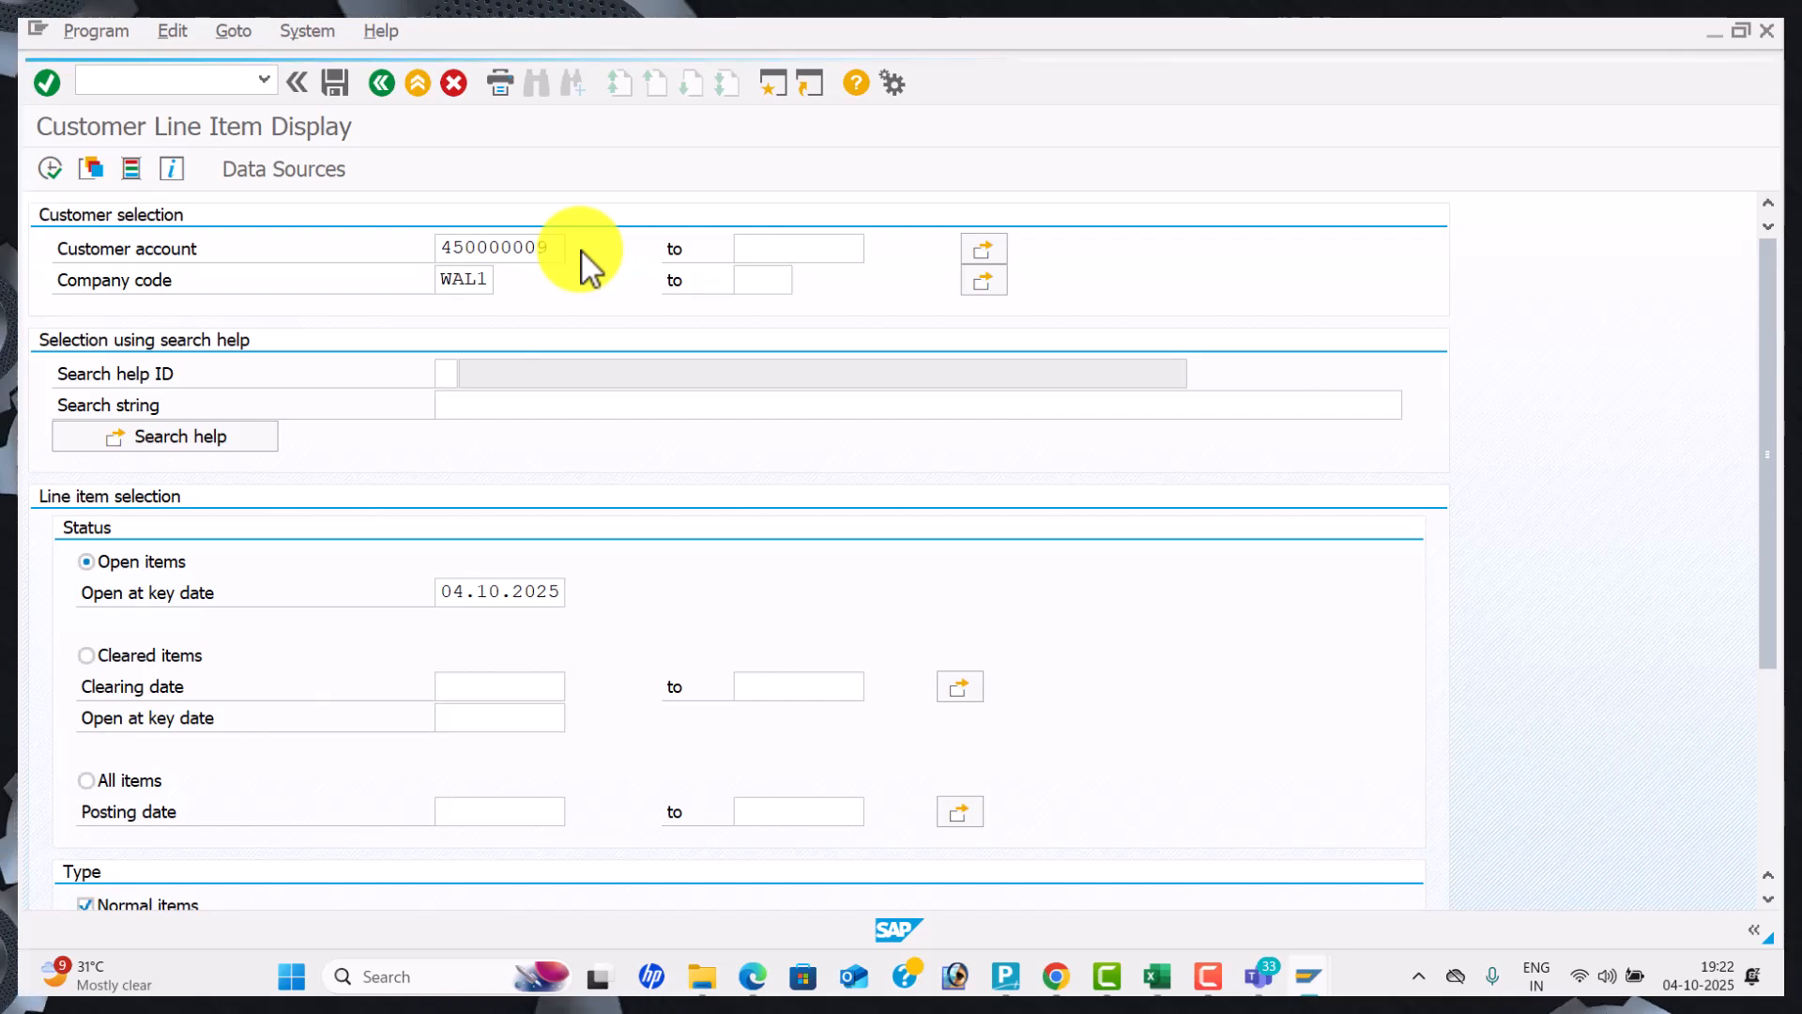
key("F4")
key("Return")
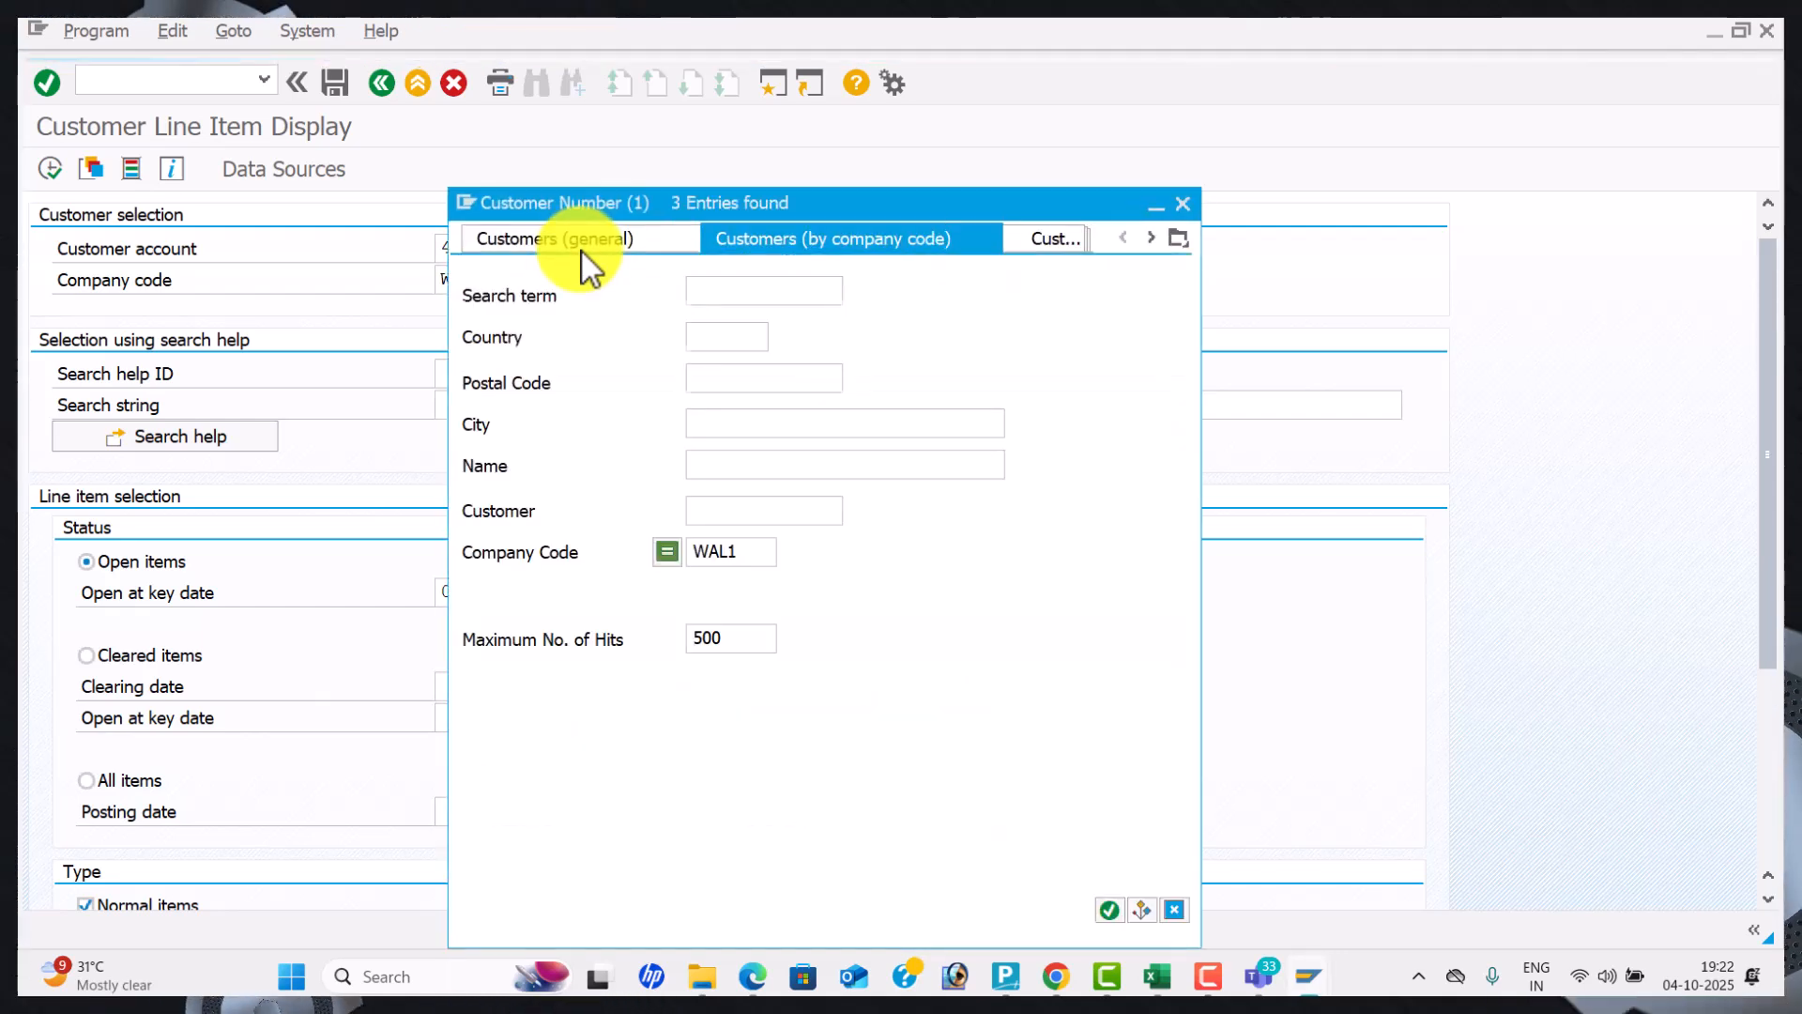
double_click(682, 234)
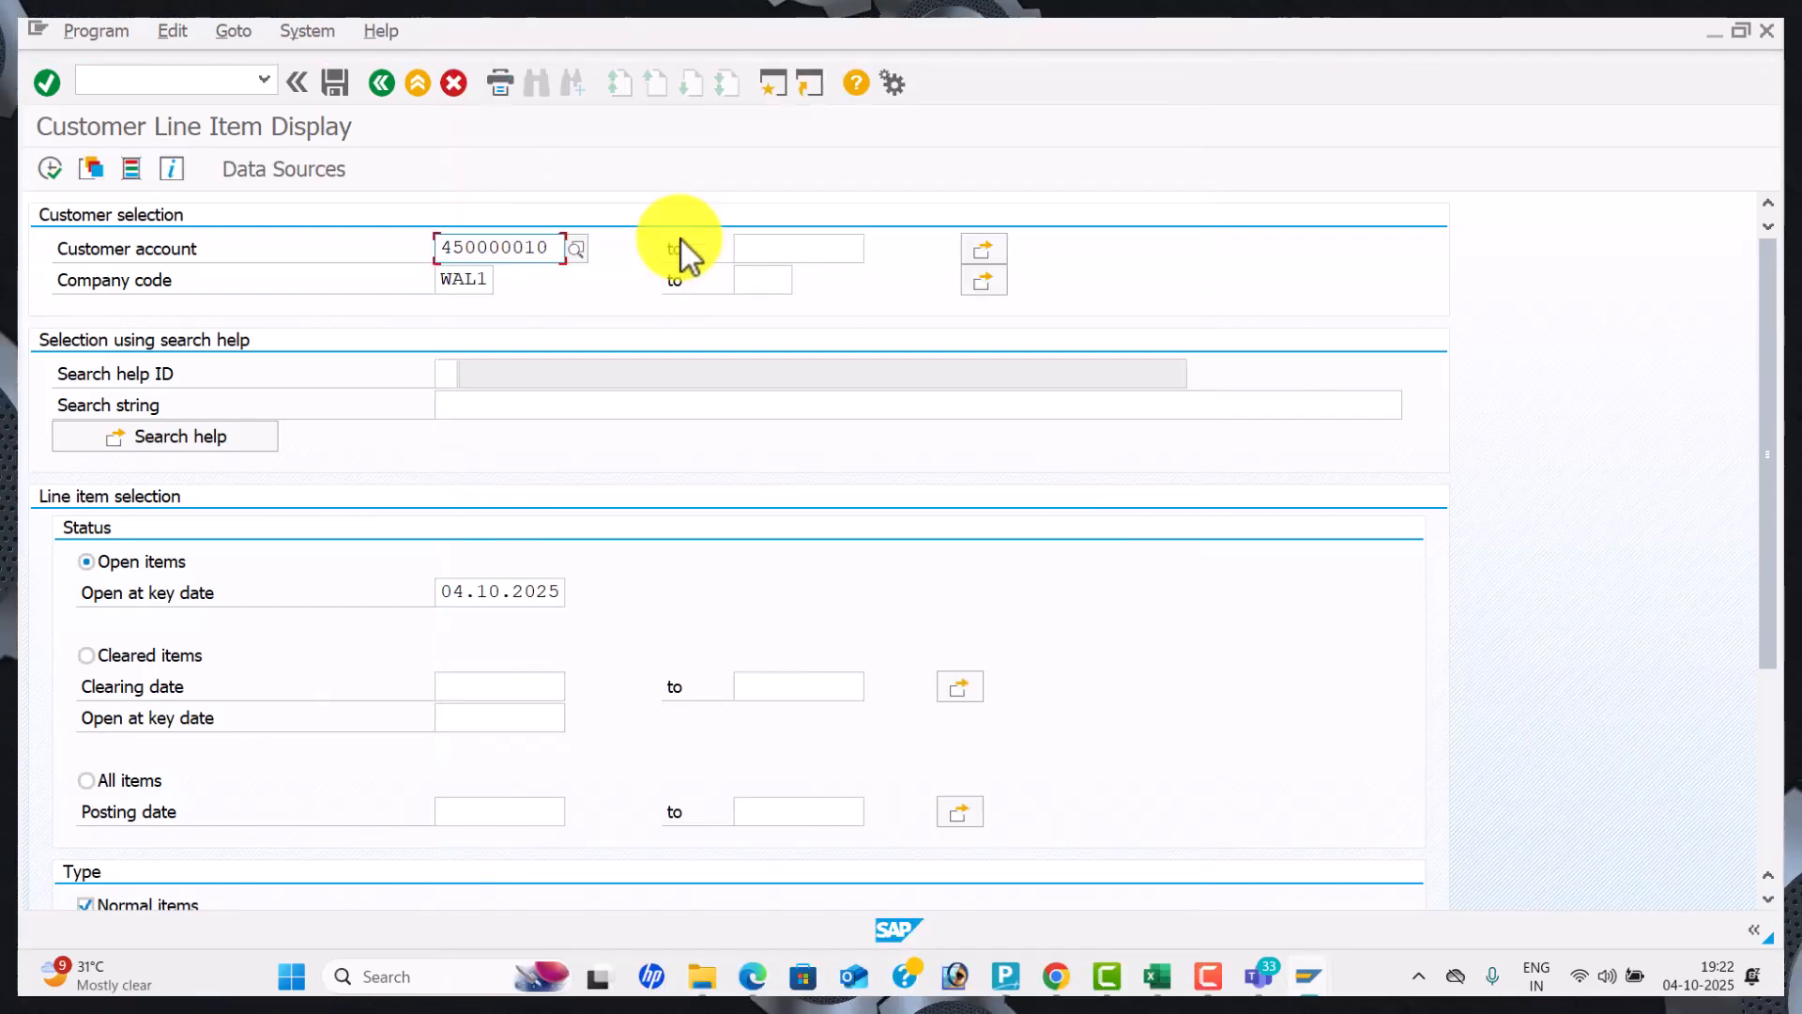
left_click(51, 169)
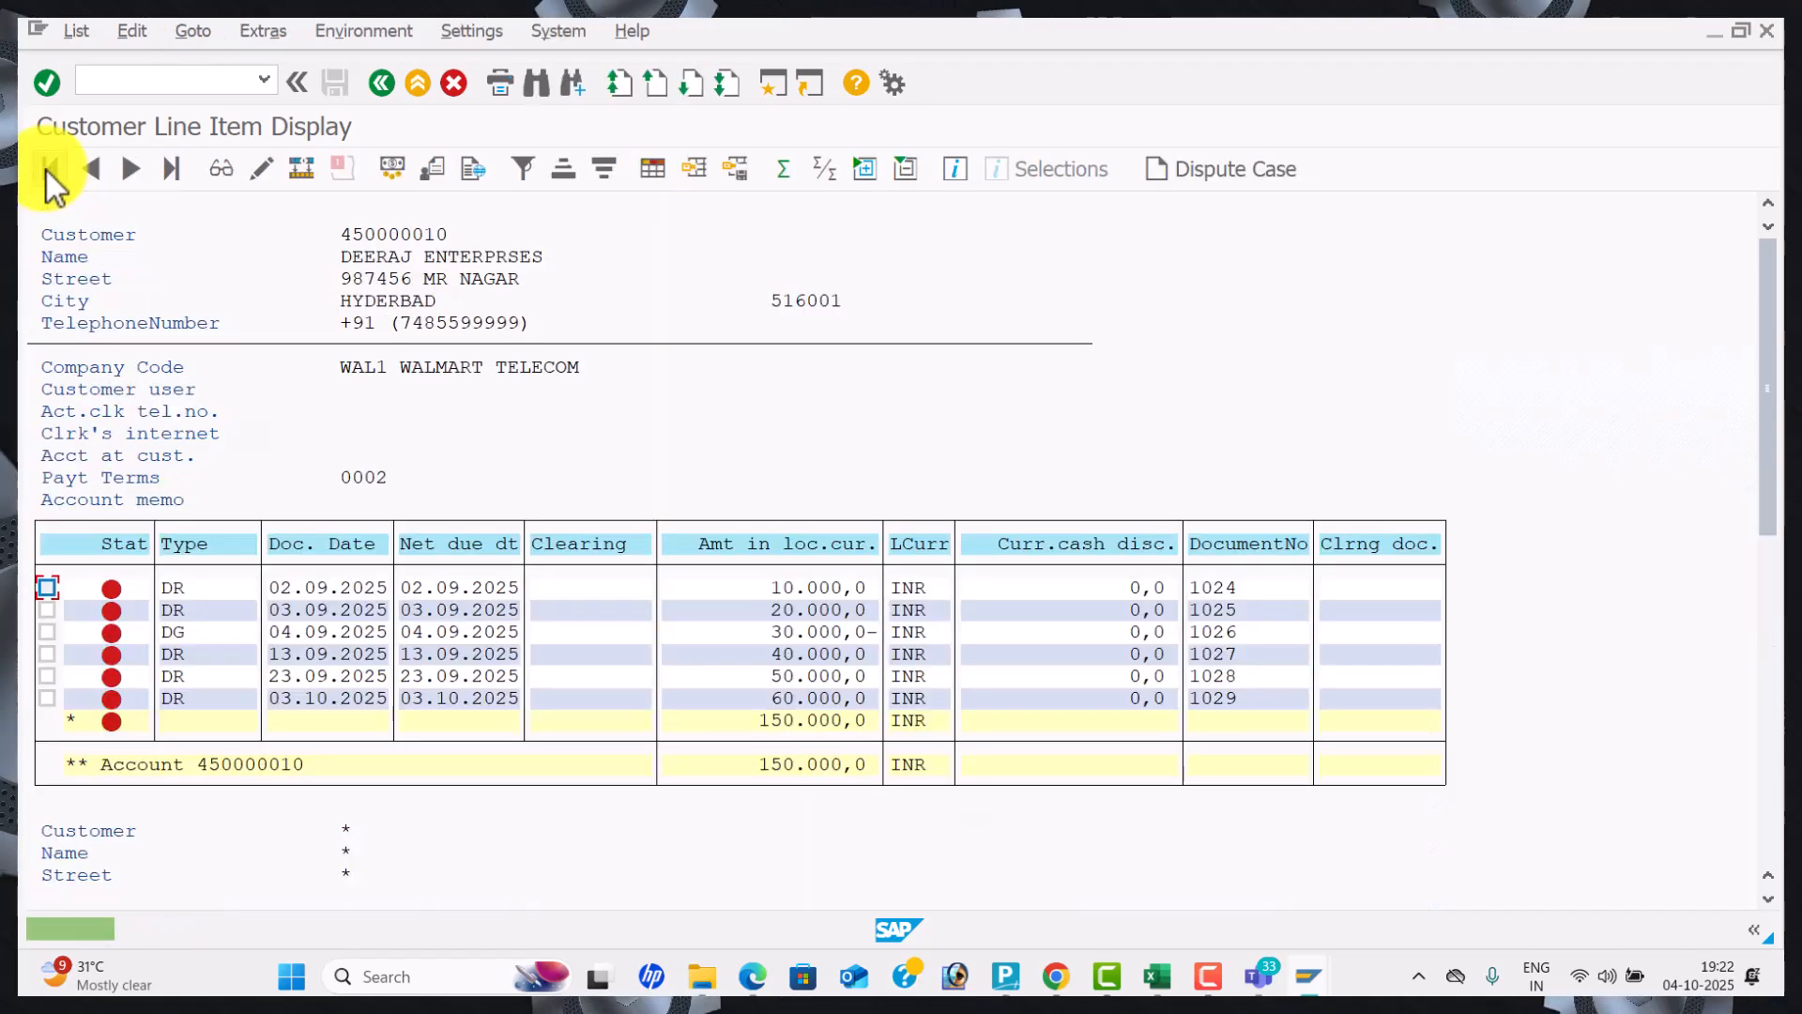
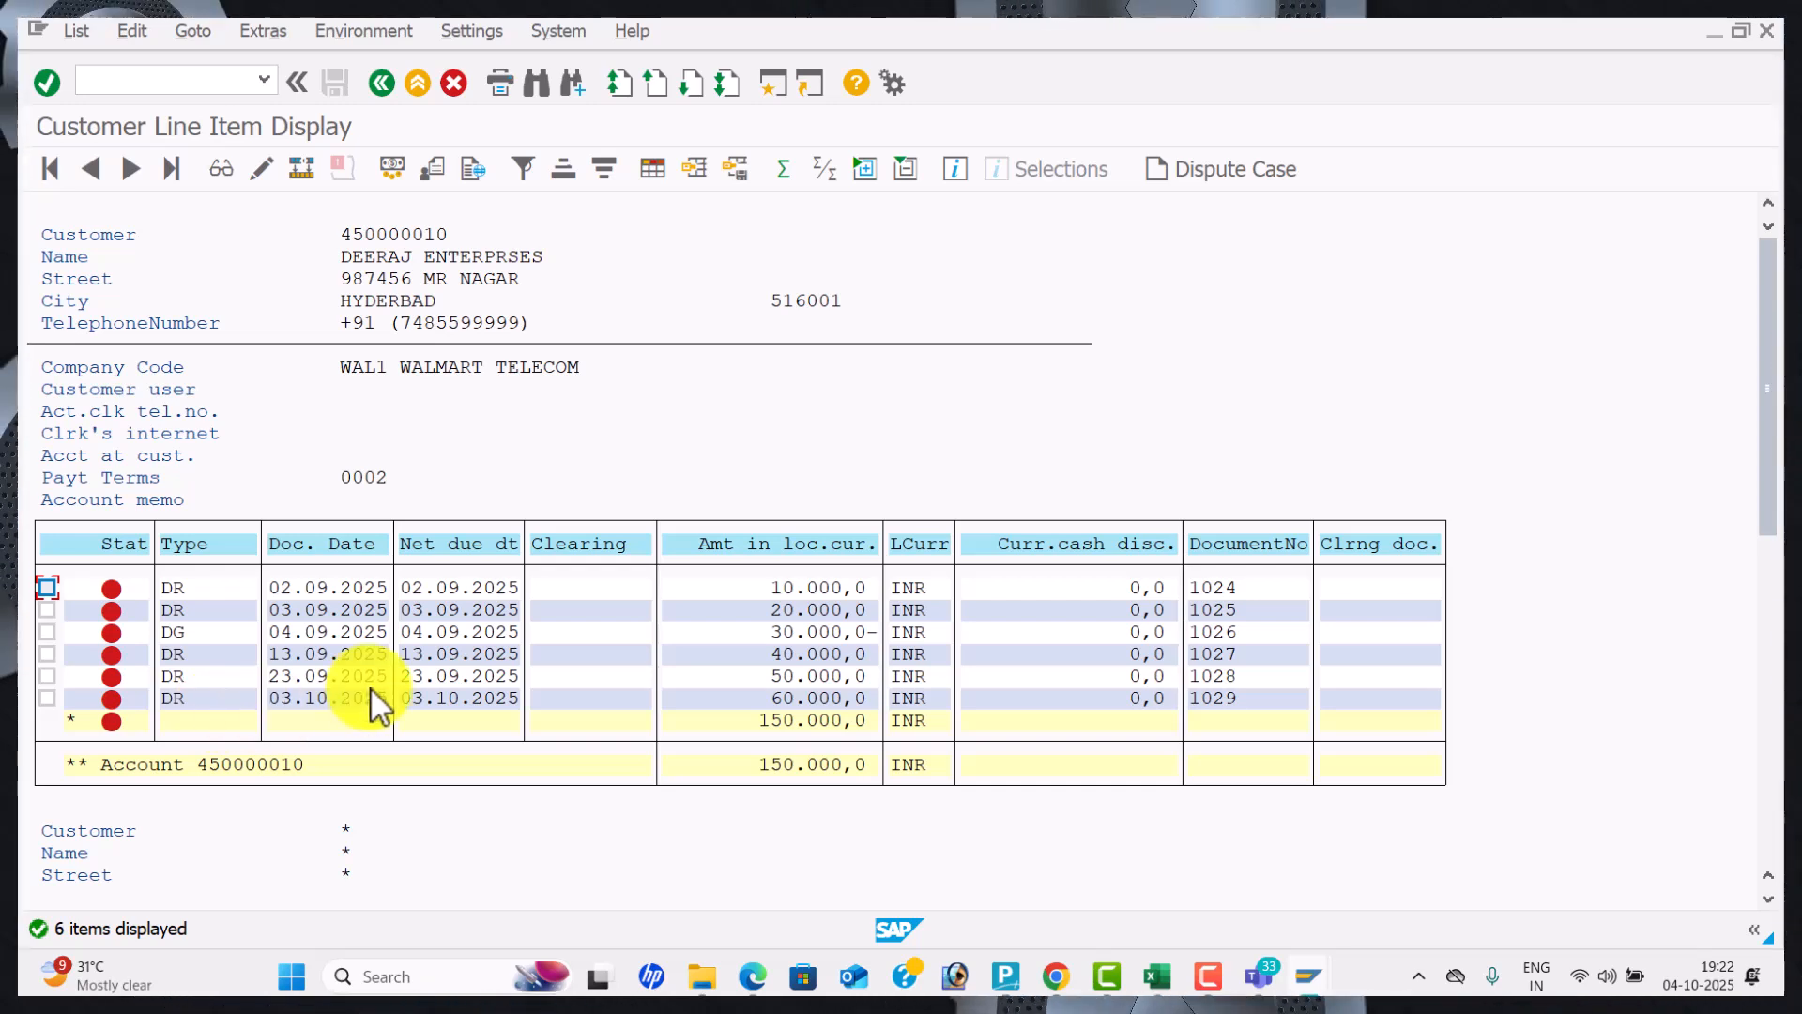
Switch to the Excel DUNNING CONCEPT sheet and review the invoice posting dates, notice dates and the Dunning Run transaction code.
key("alt+Tab")
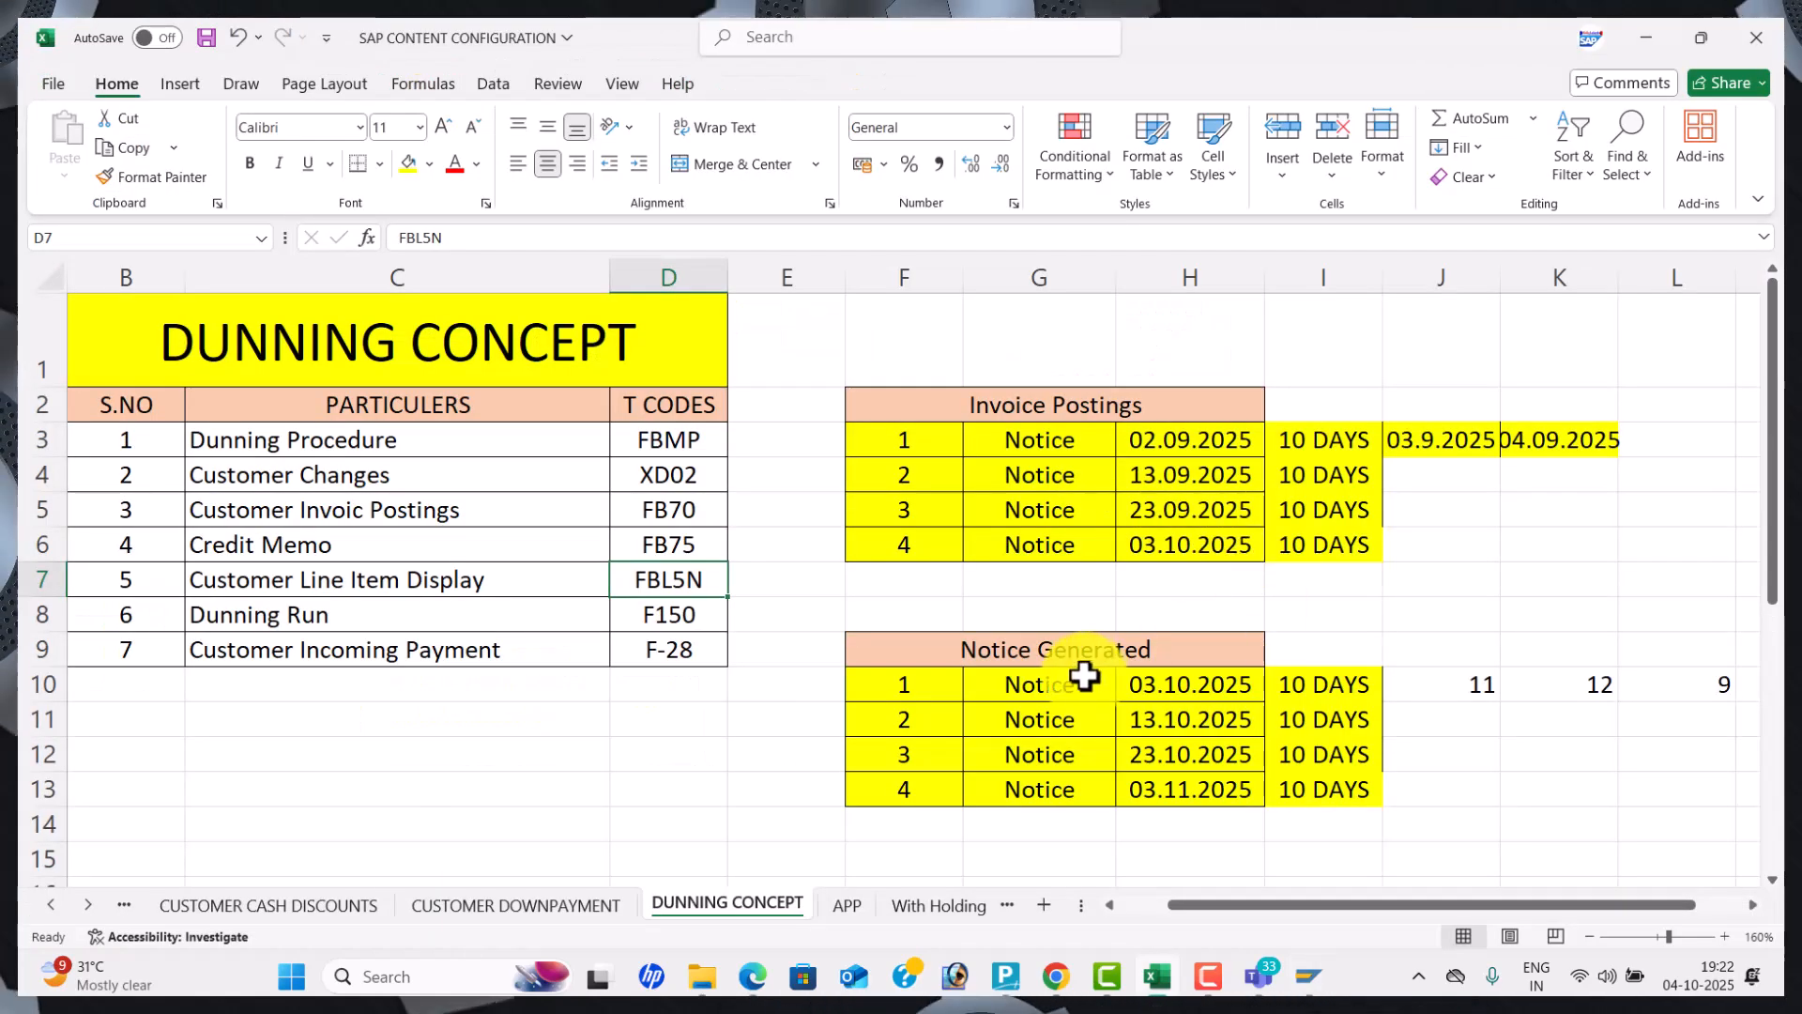
left_click(1086, 678)
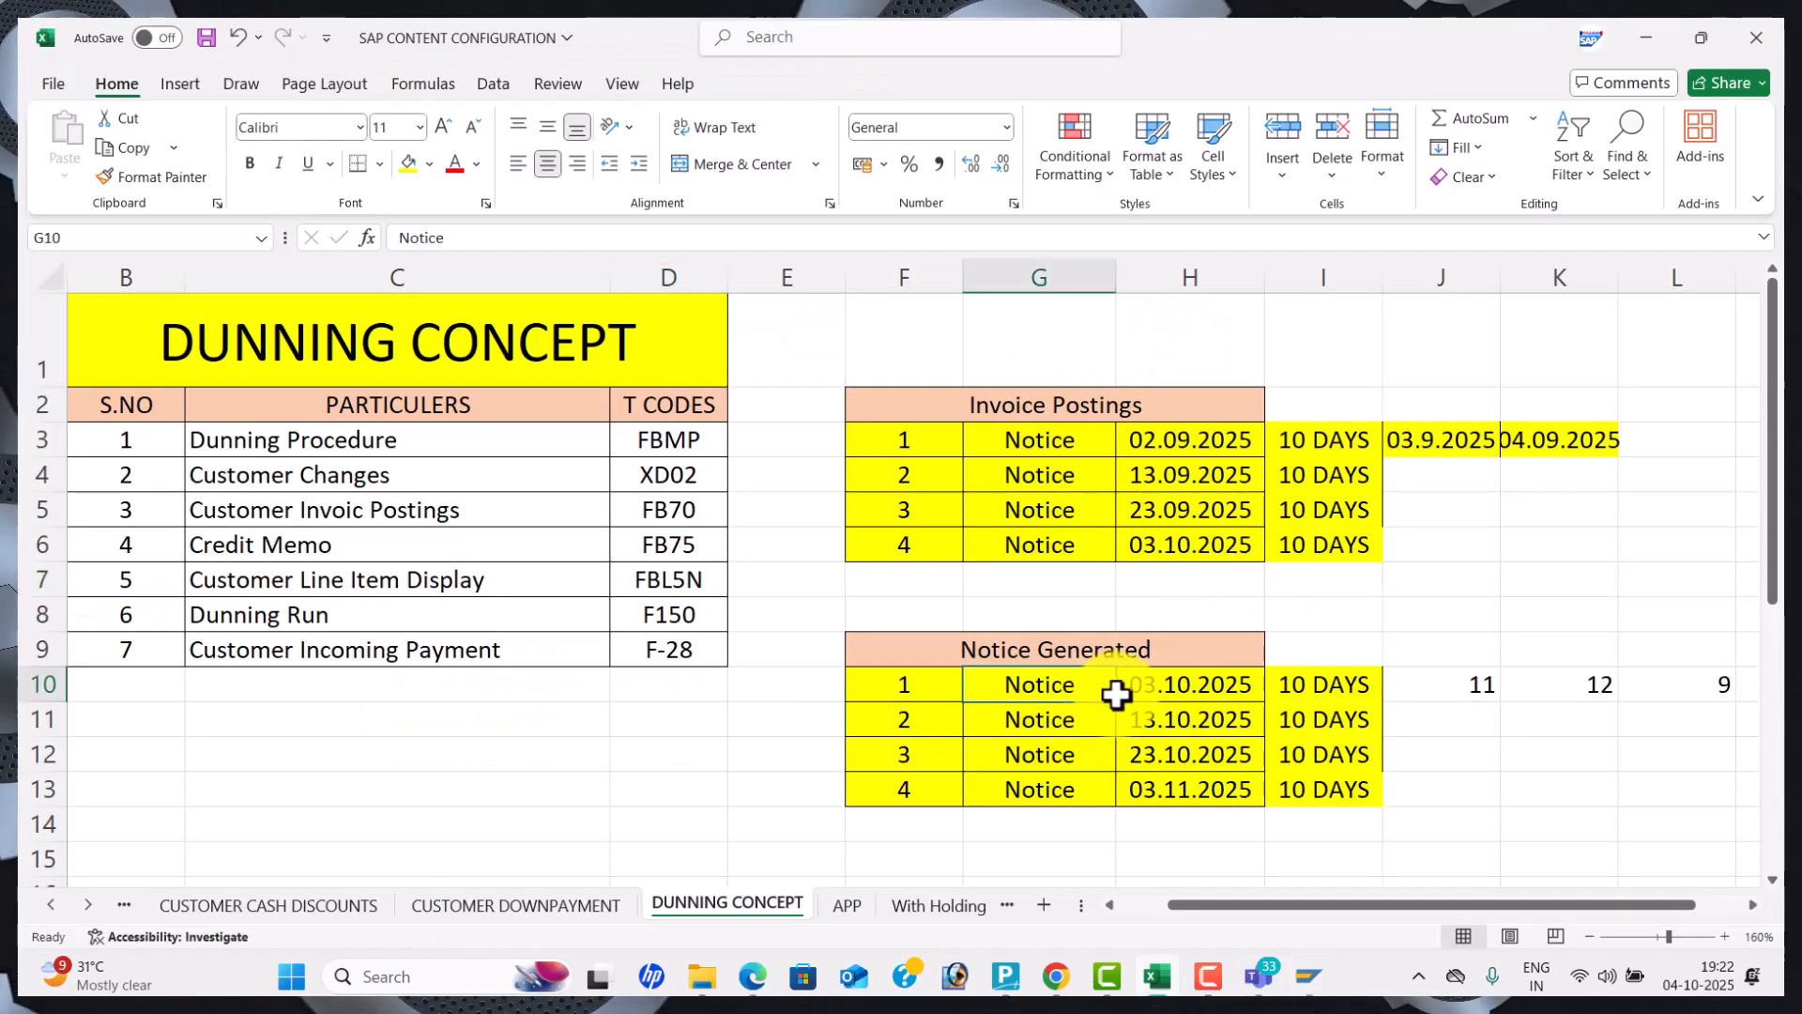
left_click(1109, 652)
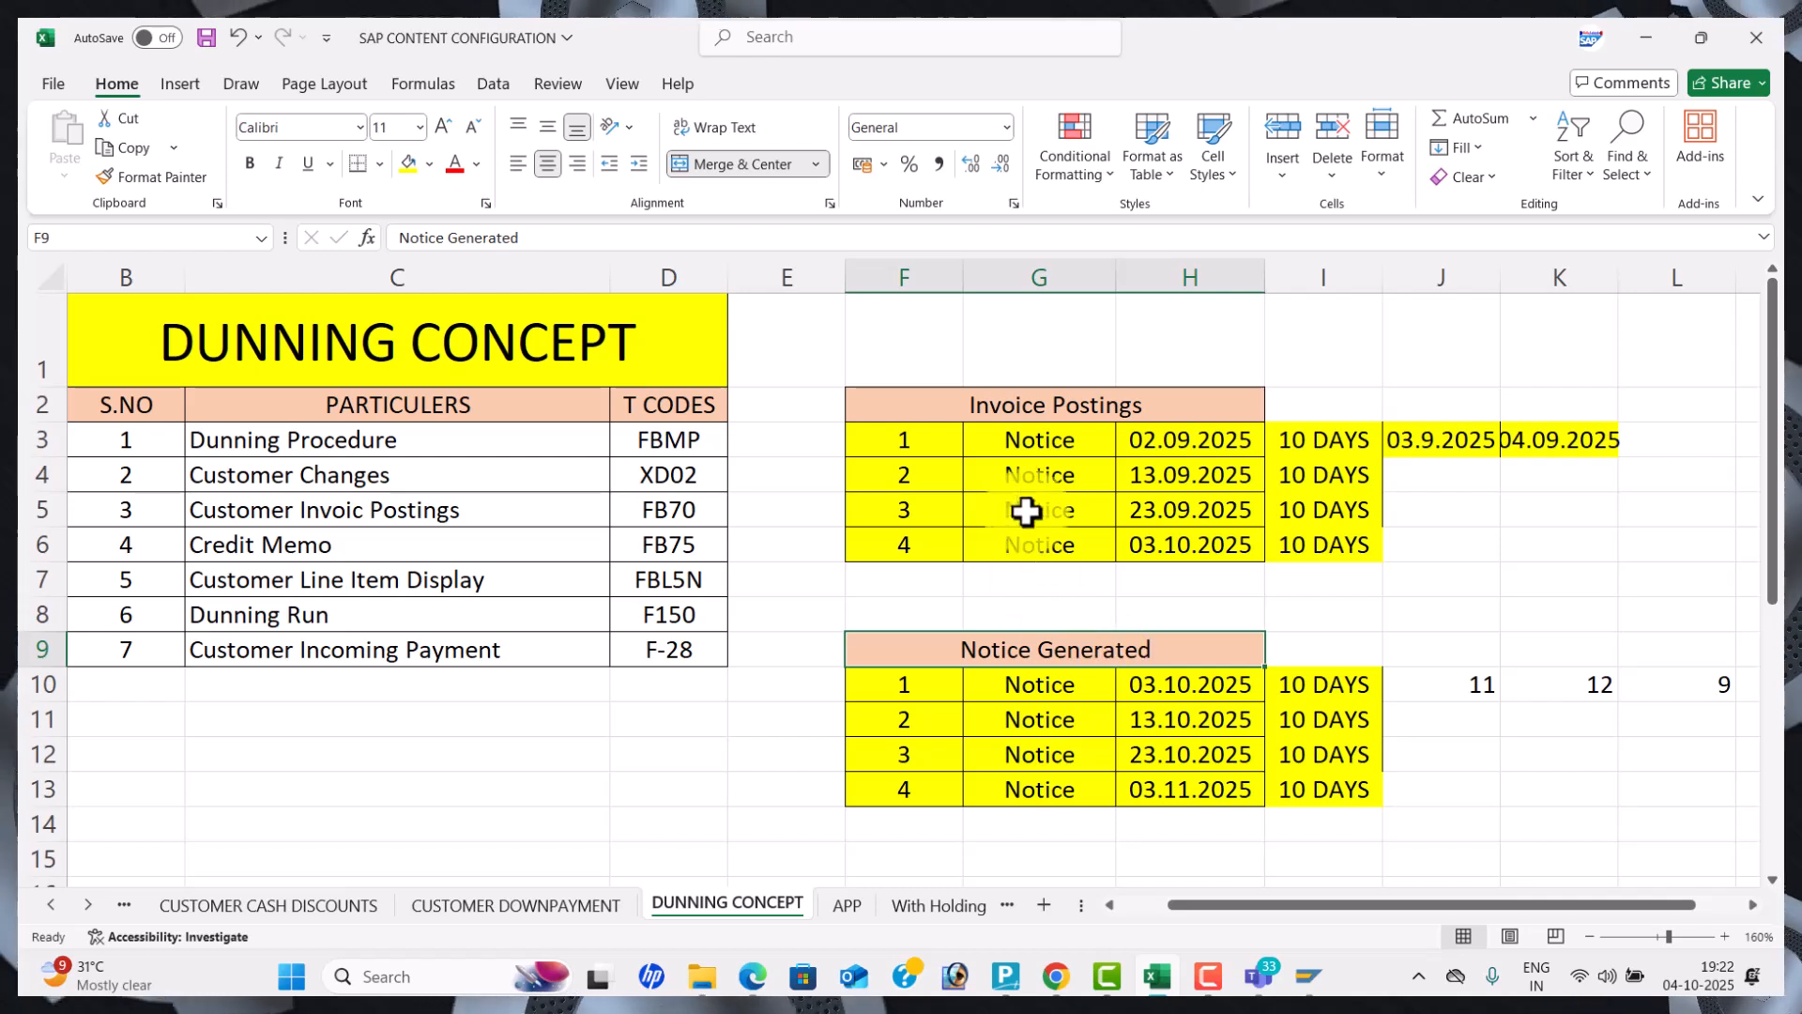
left_click(1051, 414)
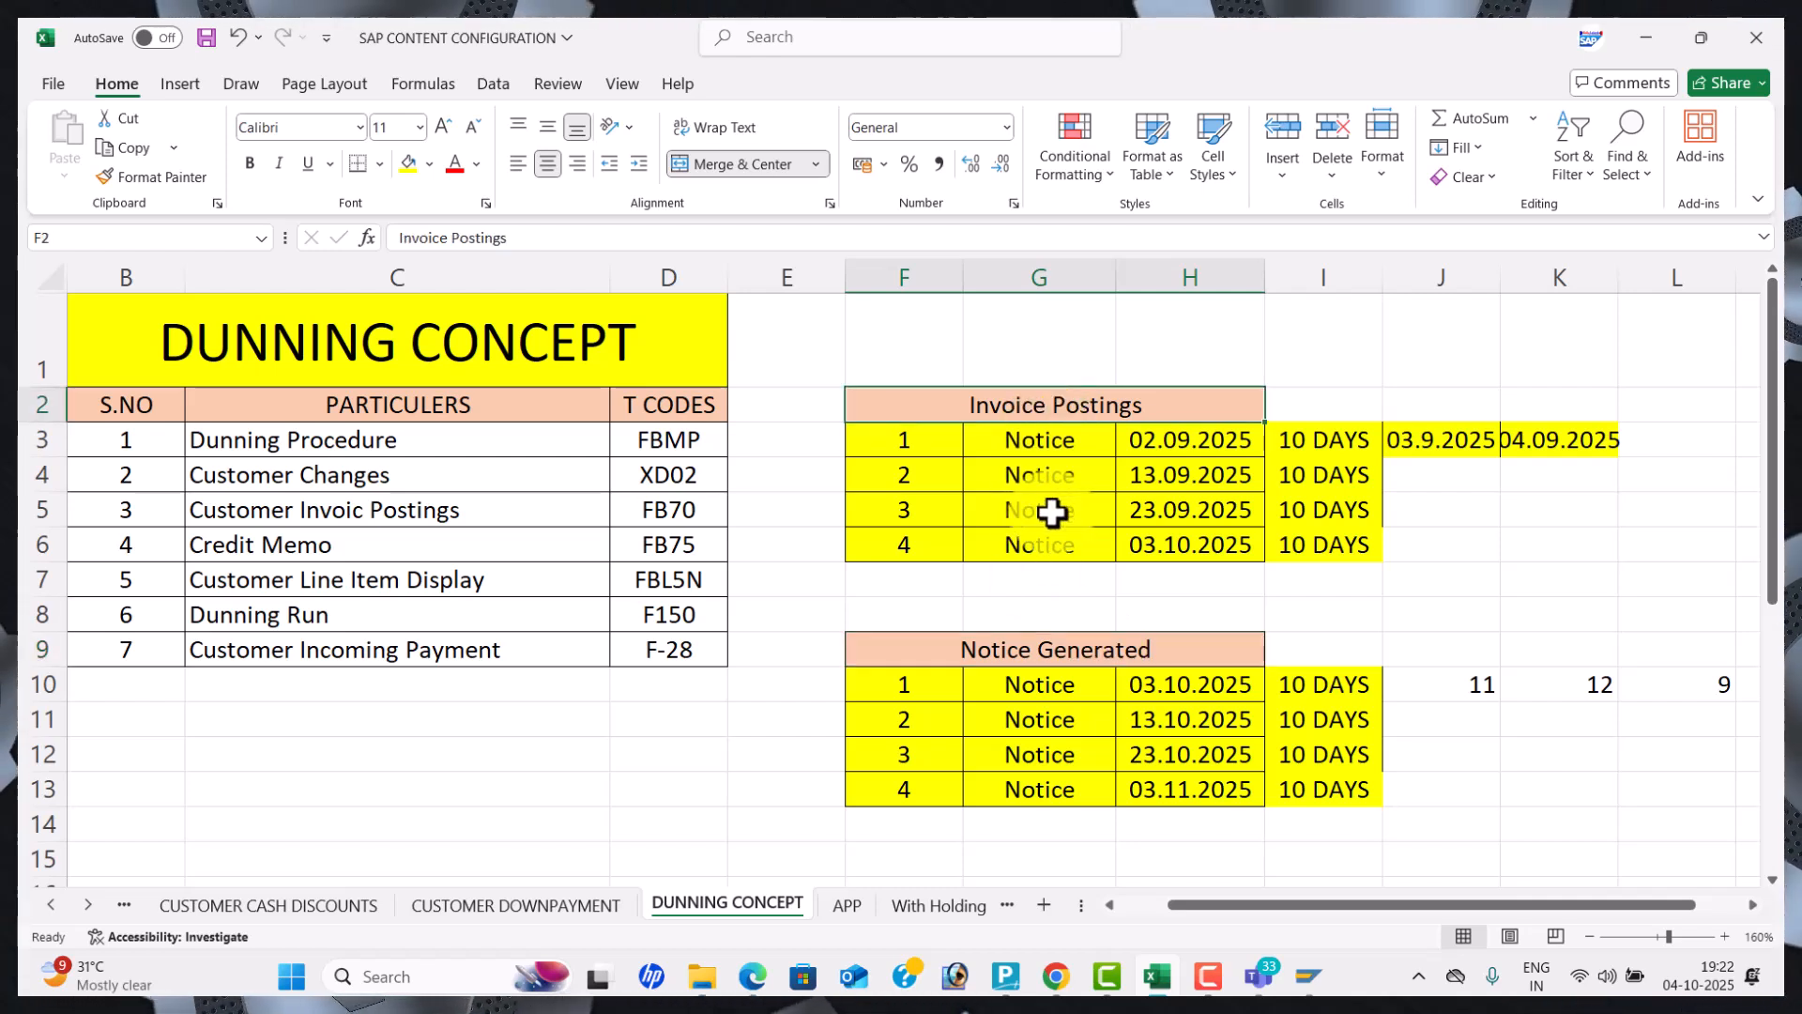
left_click(1161, 692)
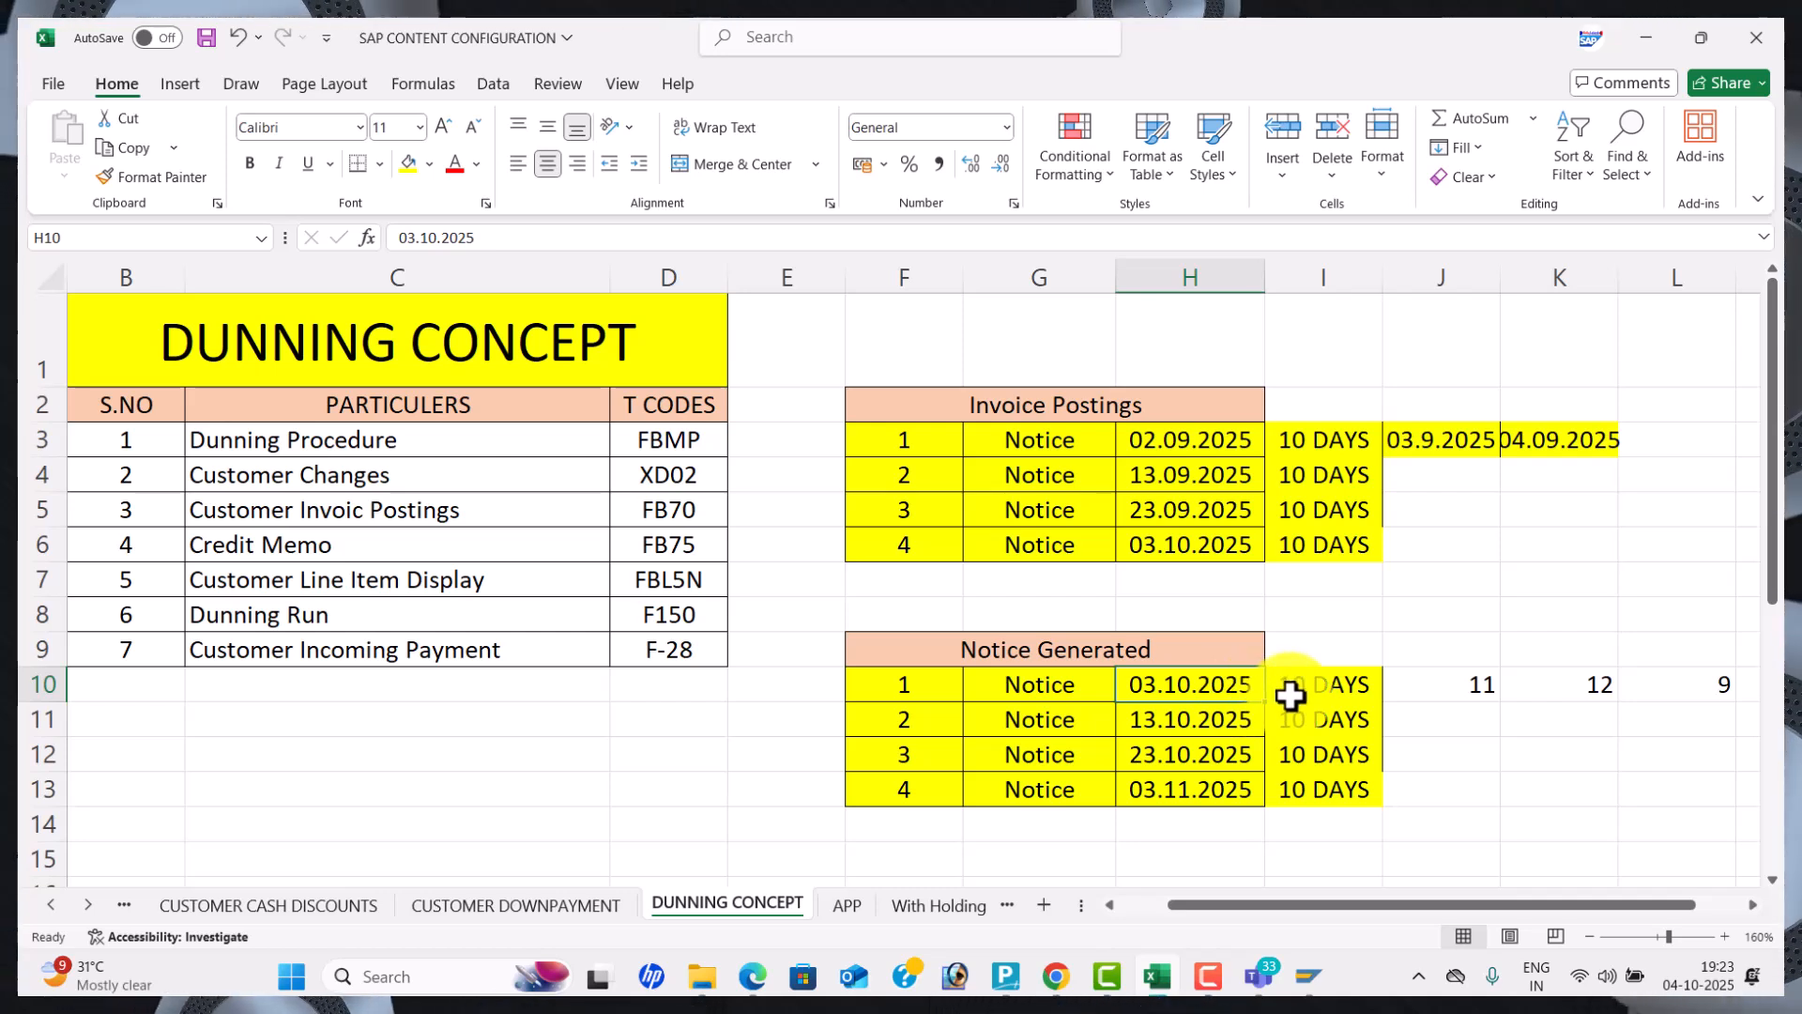
left_click(1095, 697)
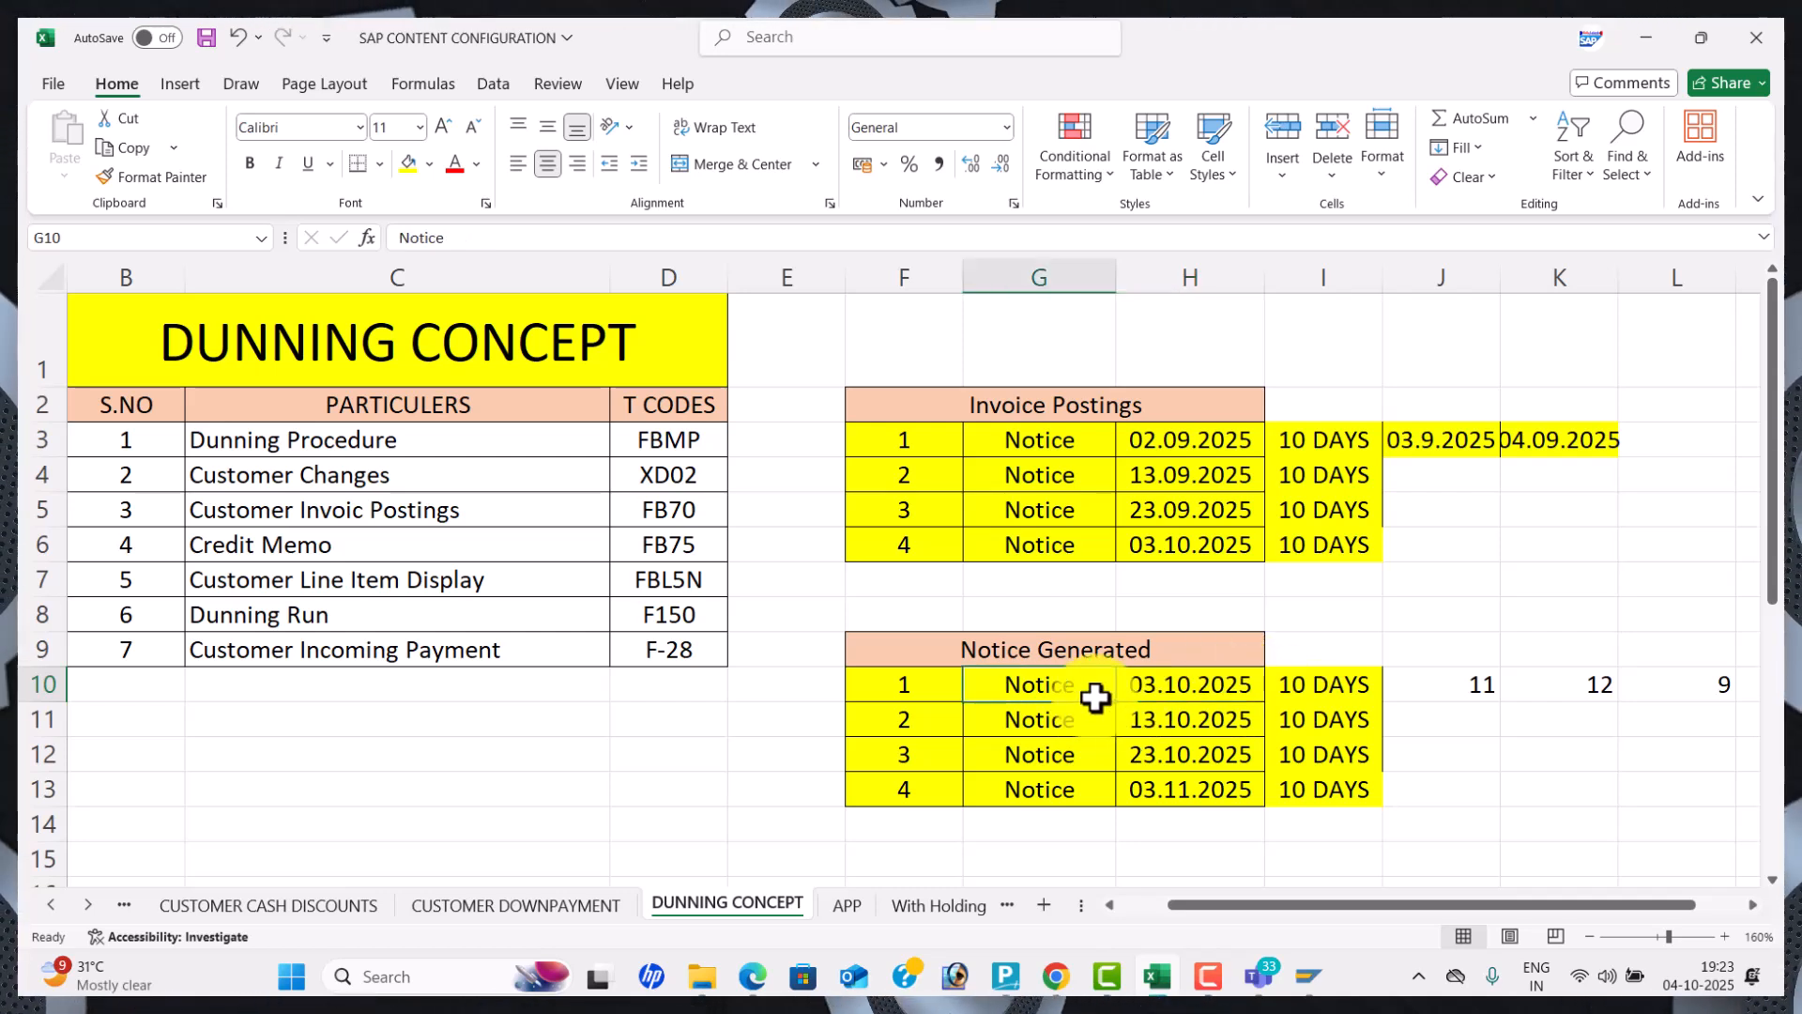
left_click(695, 617)
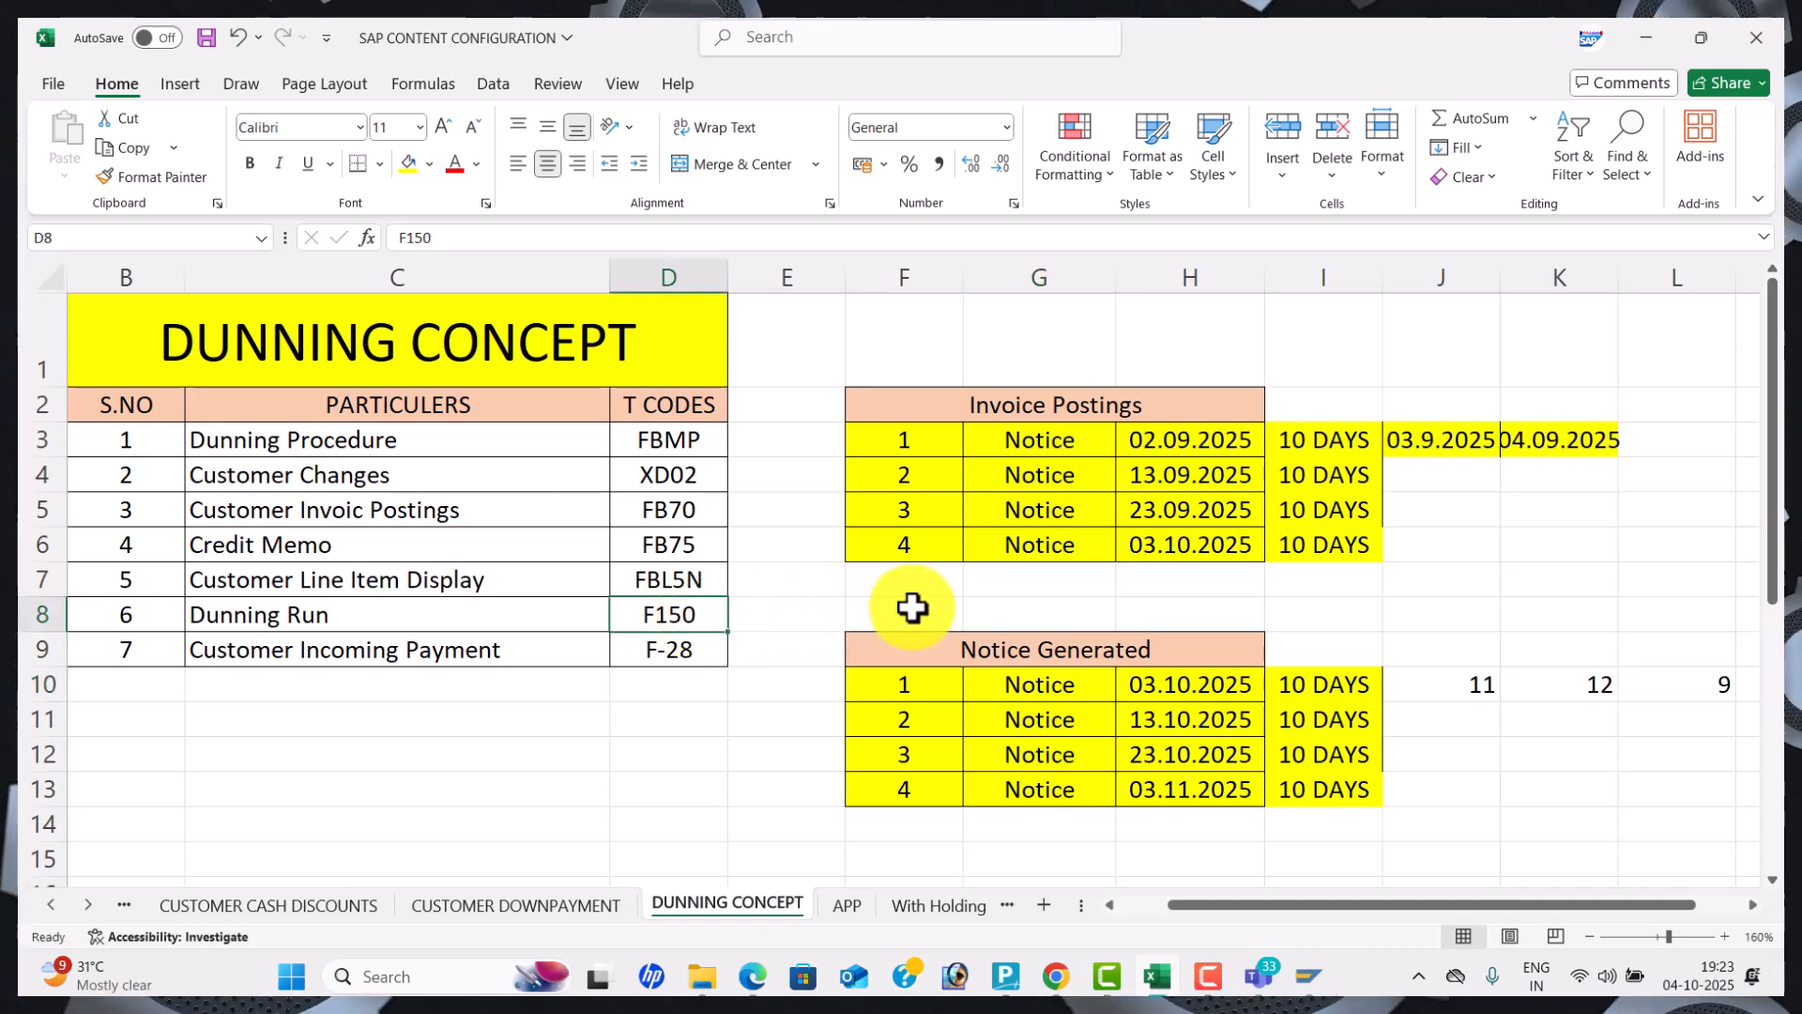
Return to SAP, open F150 in a new session, and identify the dunning run with date 04.10.2025 and identification WAL1.
key("alt+Tab")
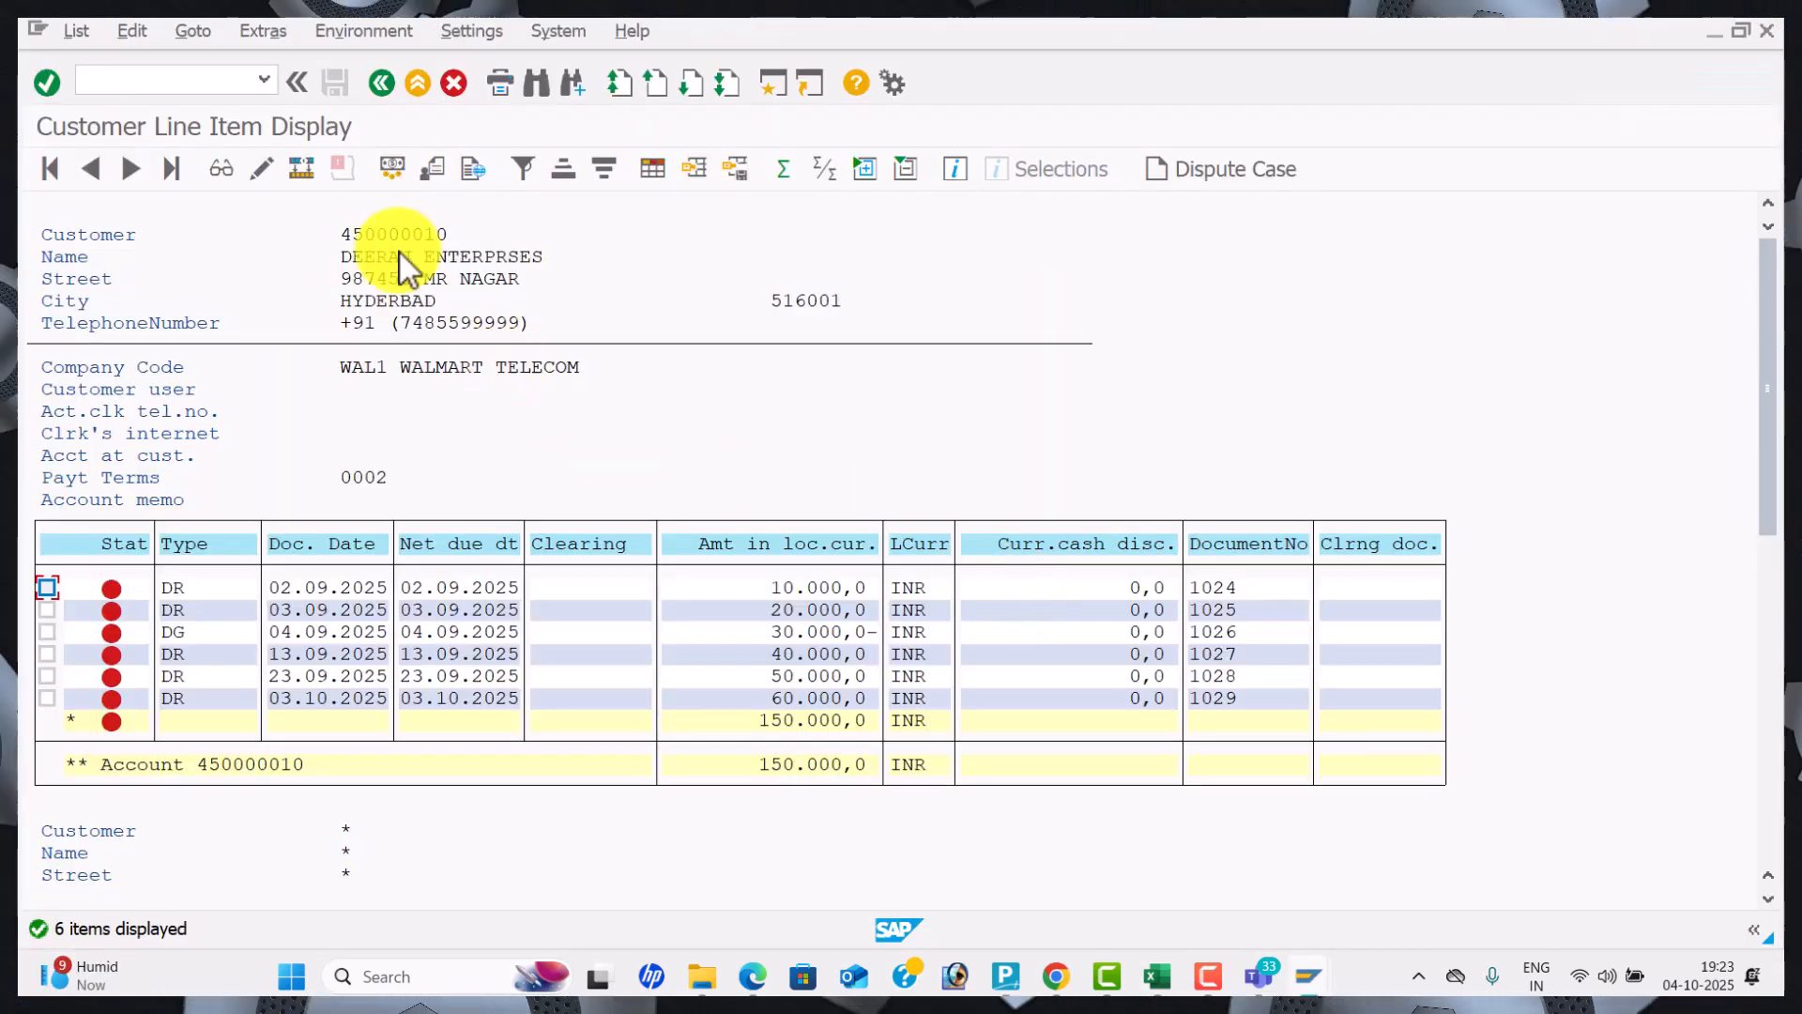
key("alt+Tab")
key("alt+Tab")
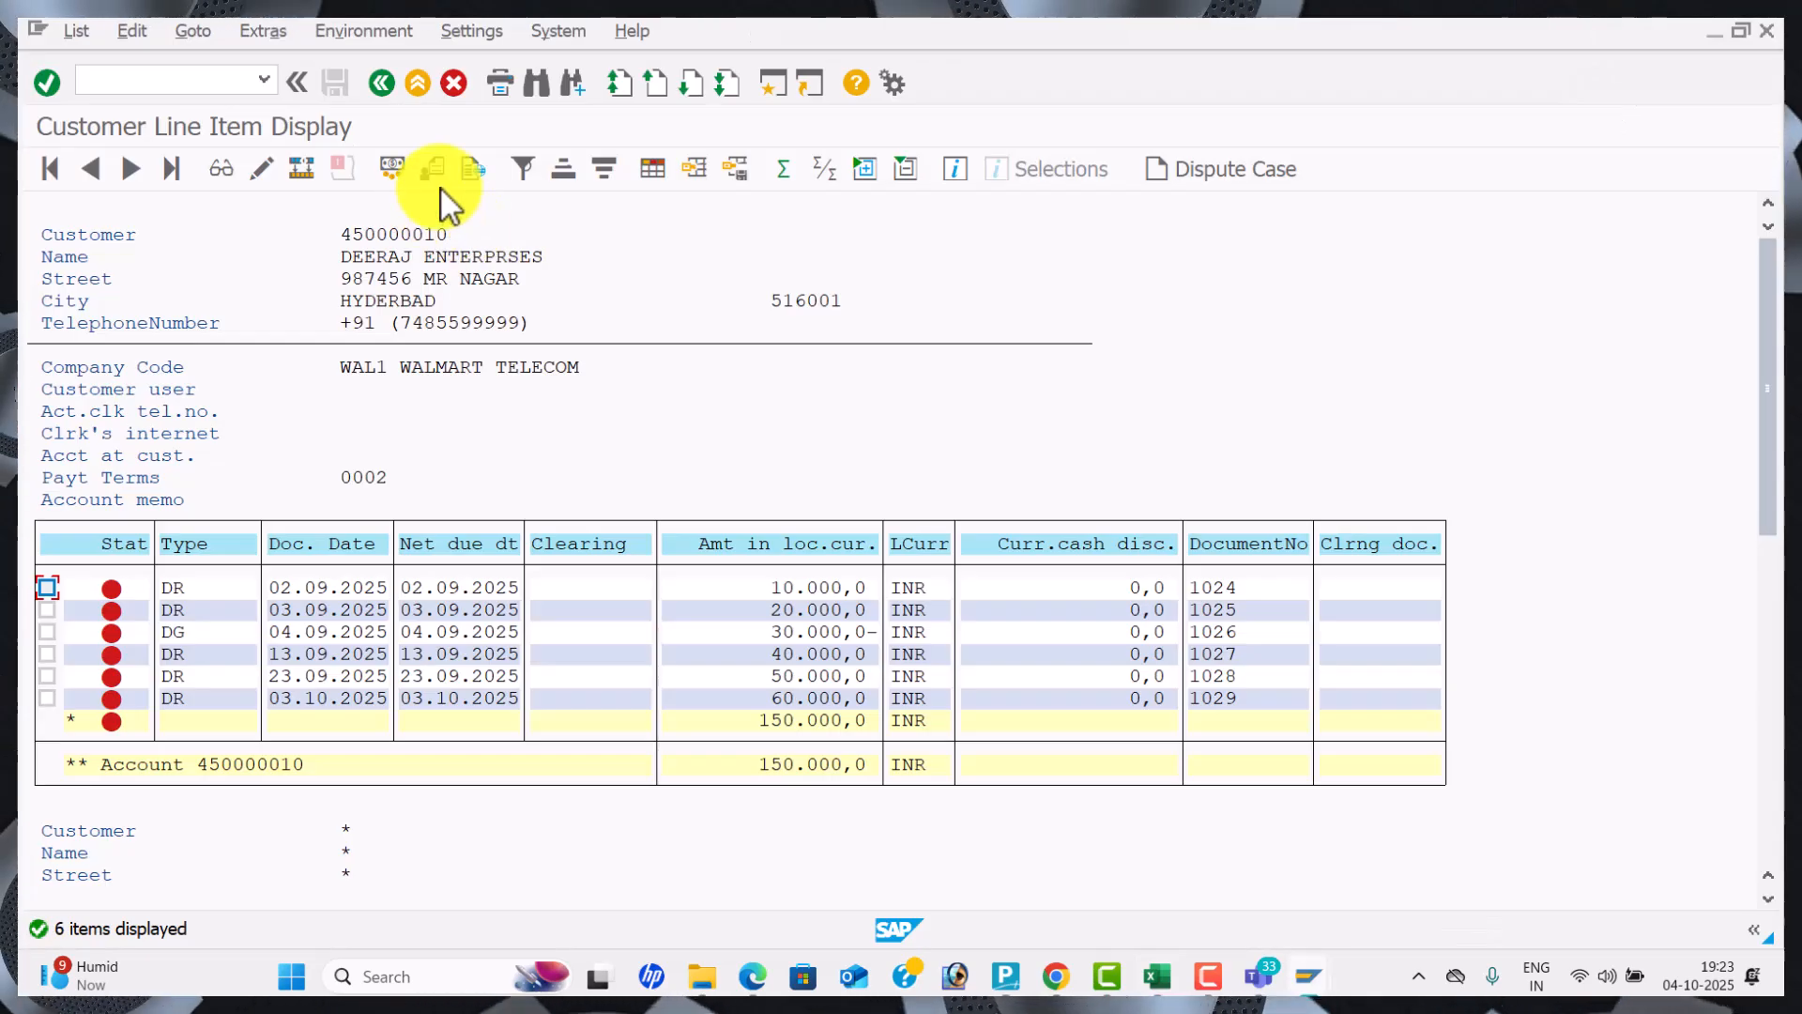
left_click(779, 89)
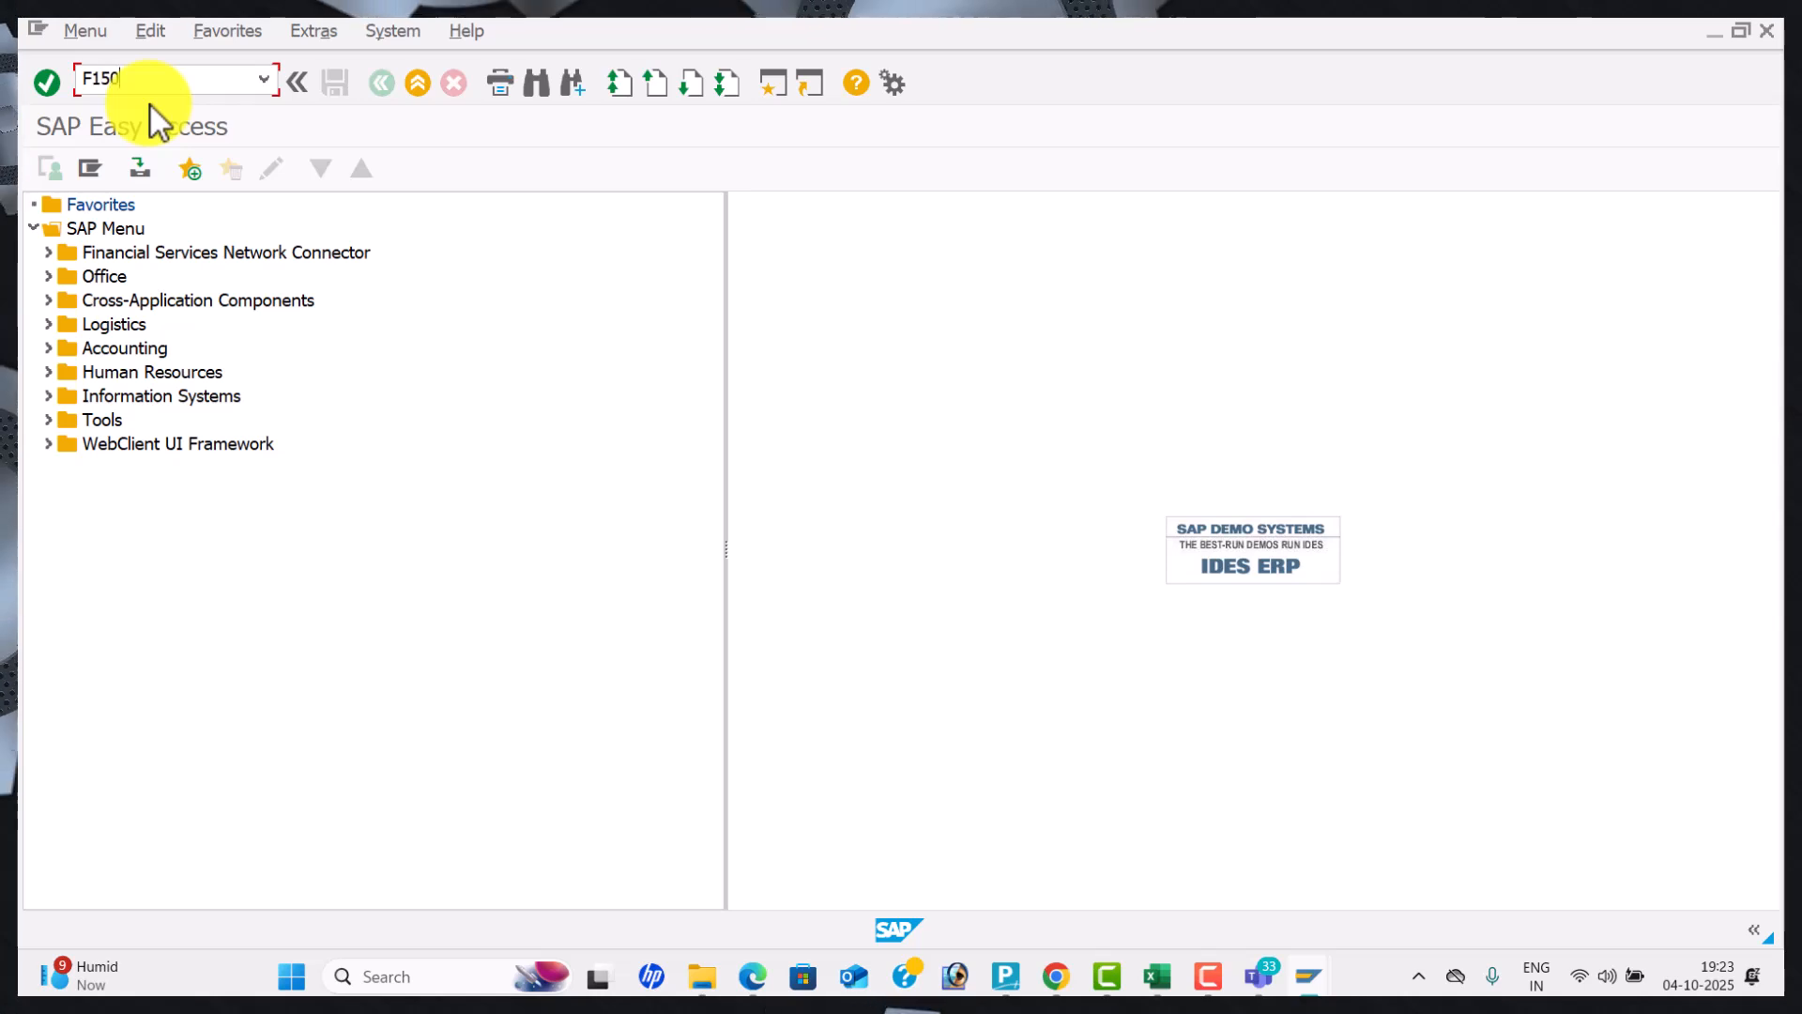
type("F150")
key("Return")
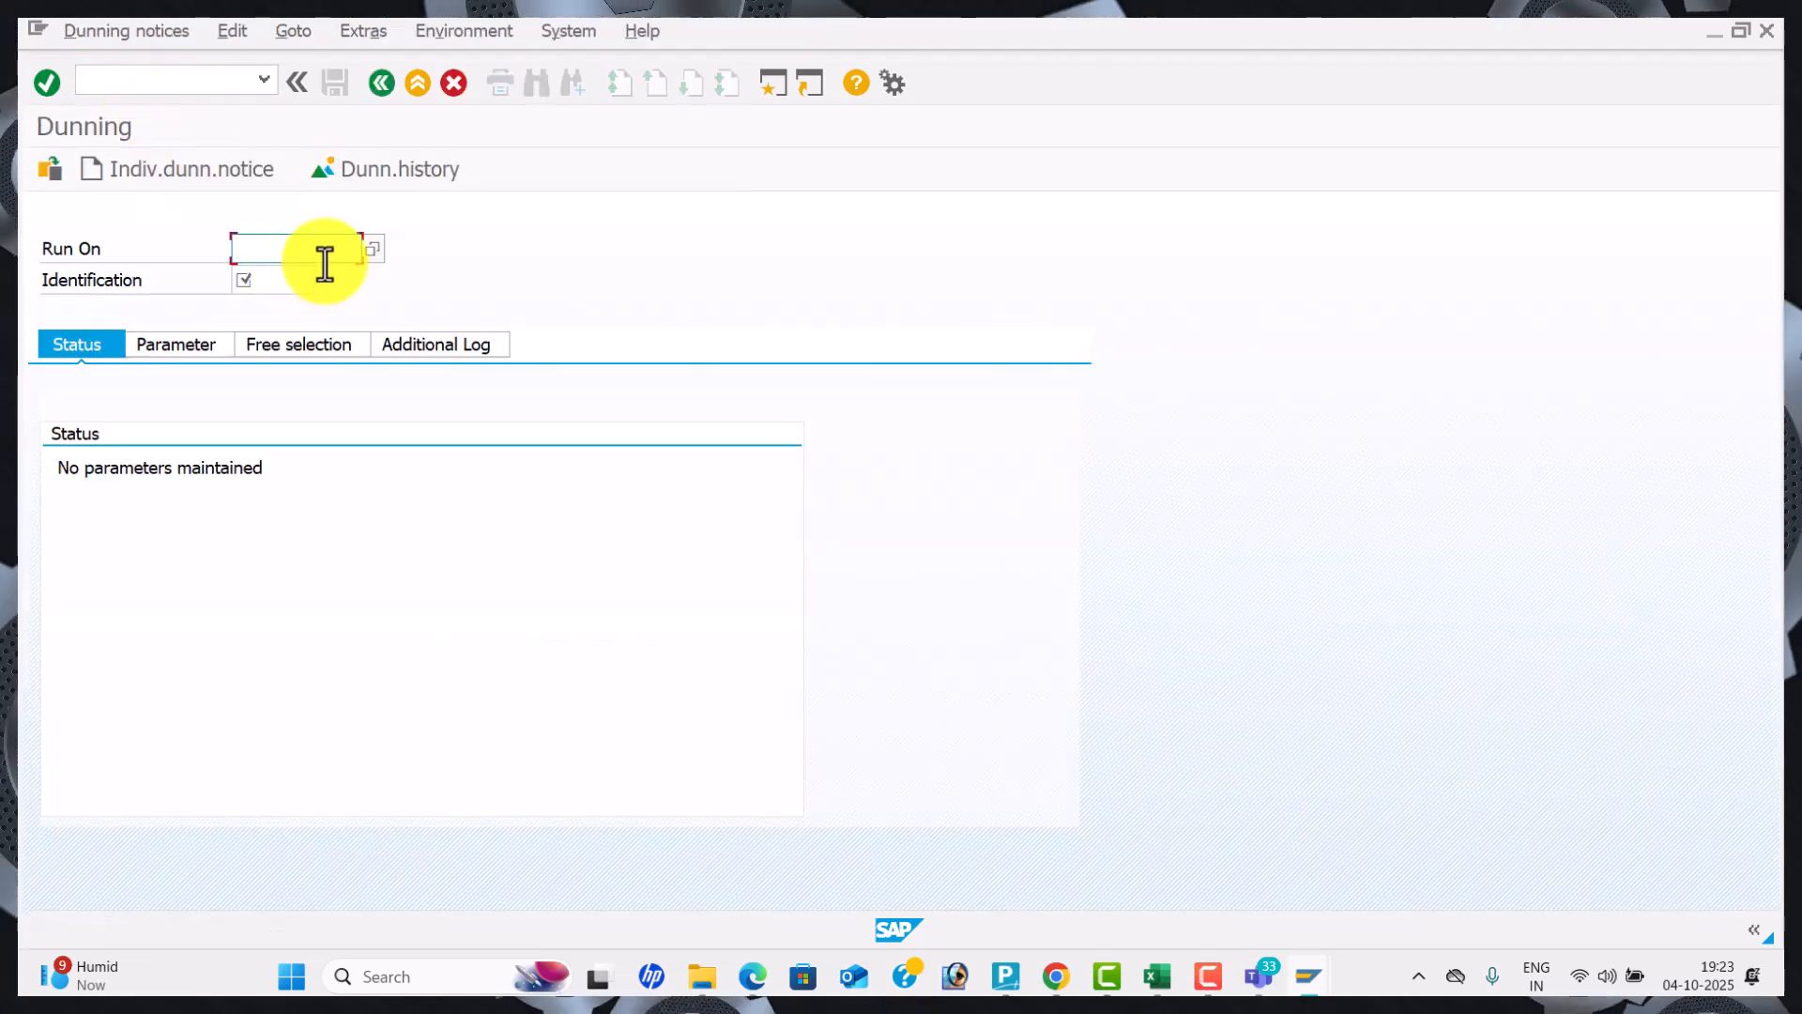
type("04.10.2025")
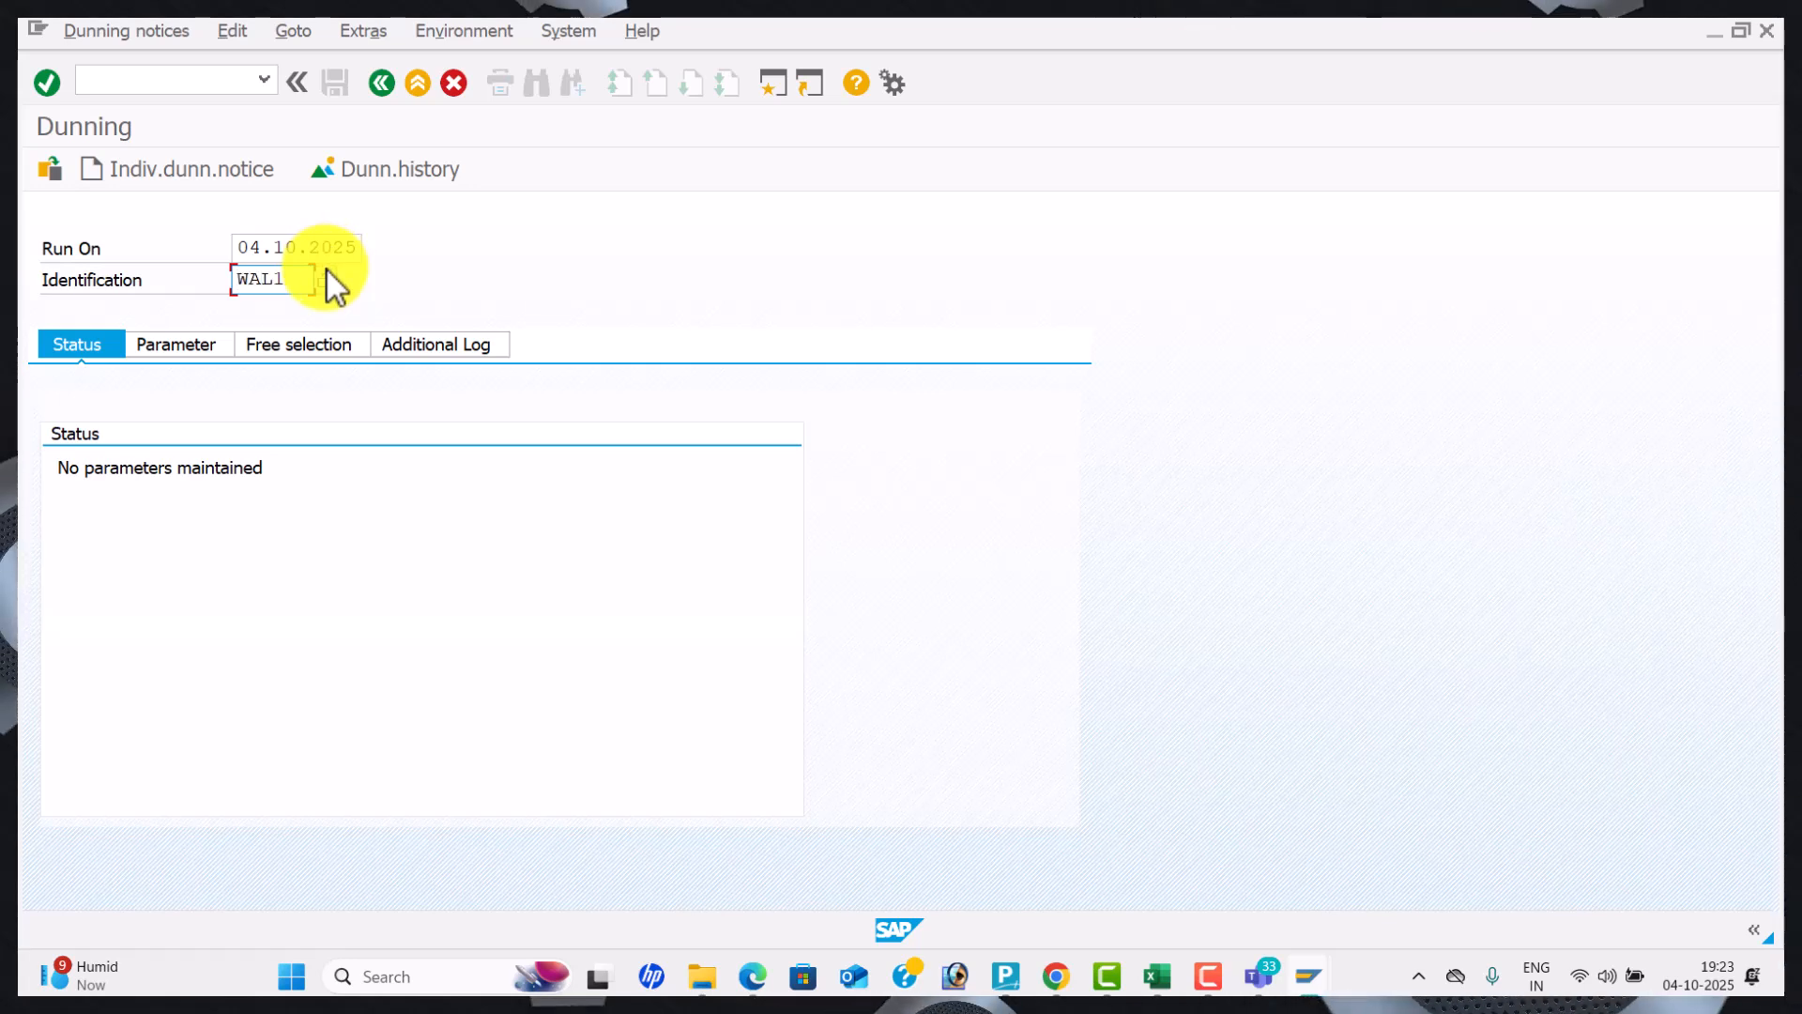
In the dunning run's parameters, set the dunning date and documents-posted-up-to date to 04.10.2025 and the company code to WAL1.
left_click(186, 351)
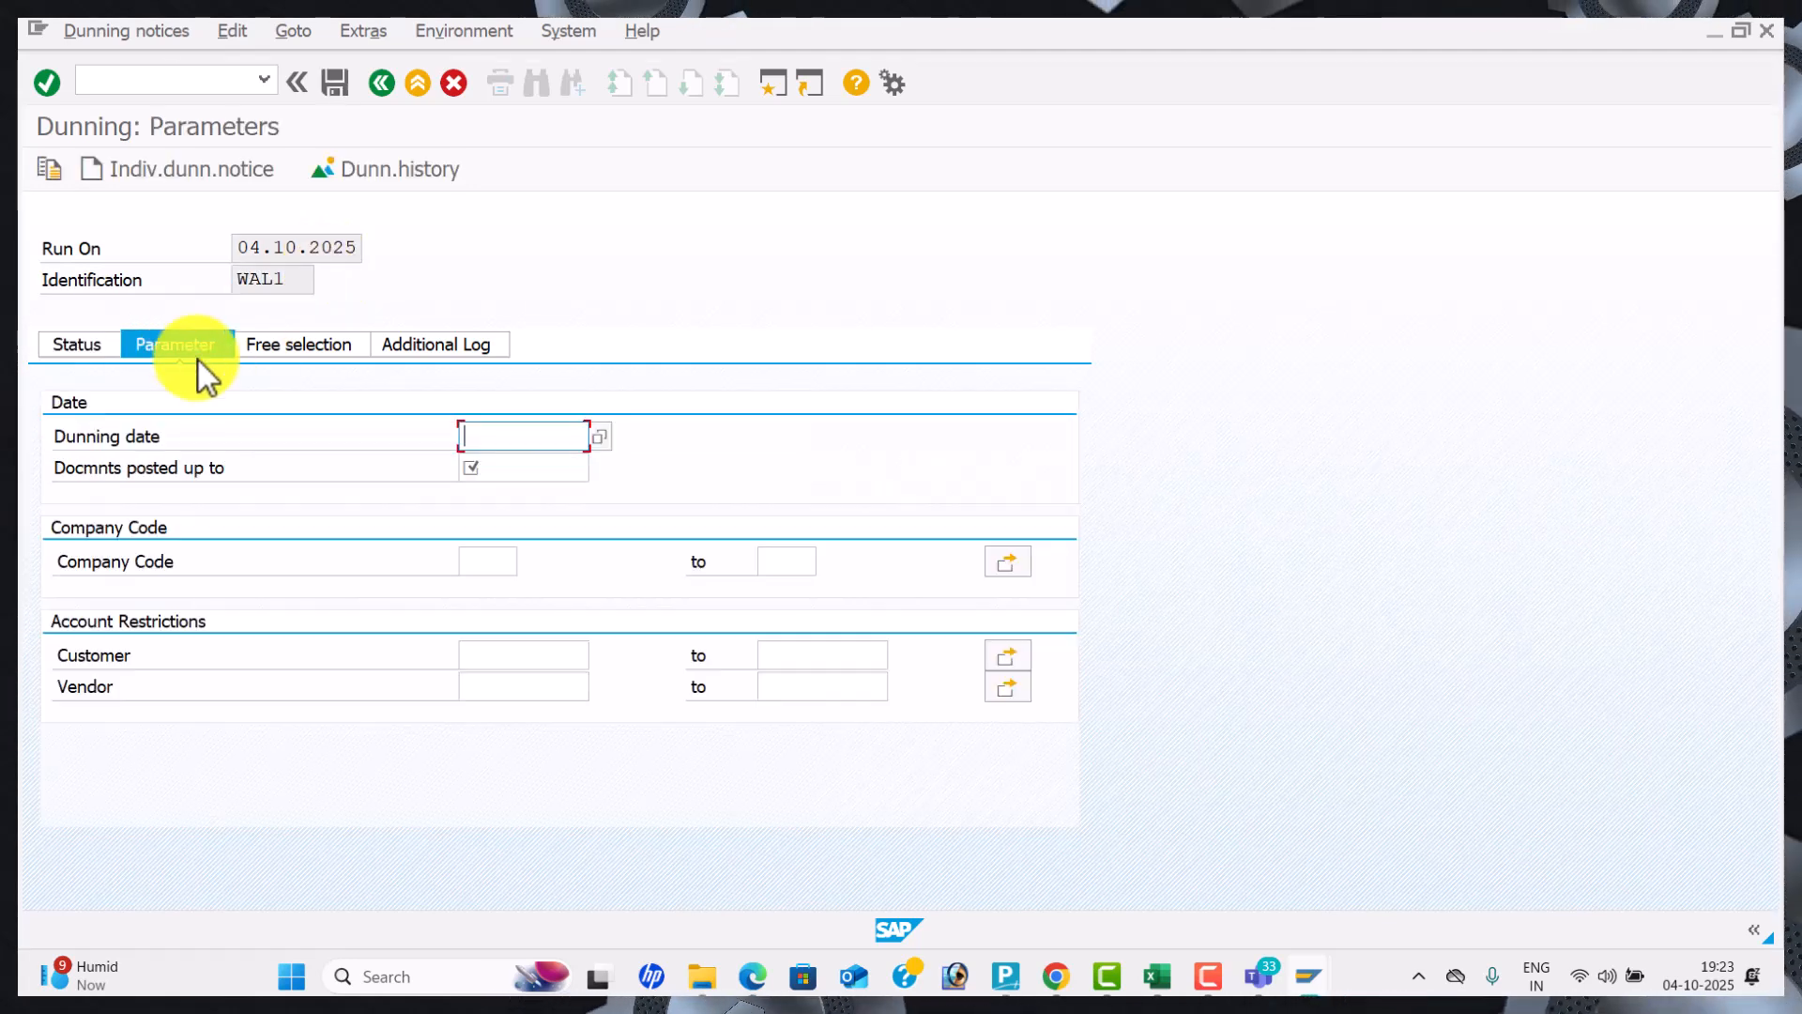
left_click(532, 455)
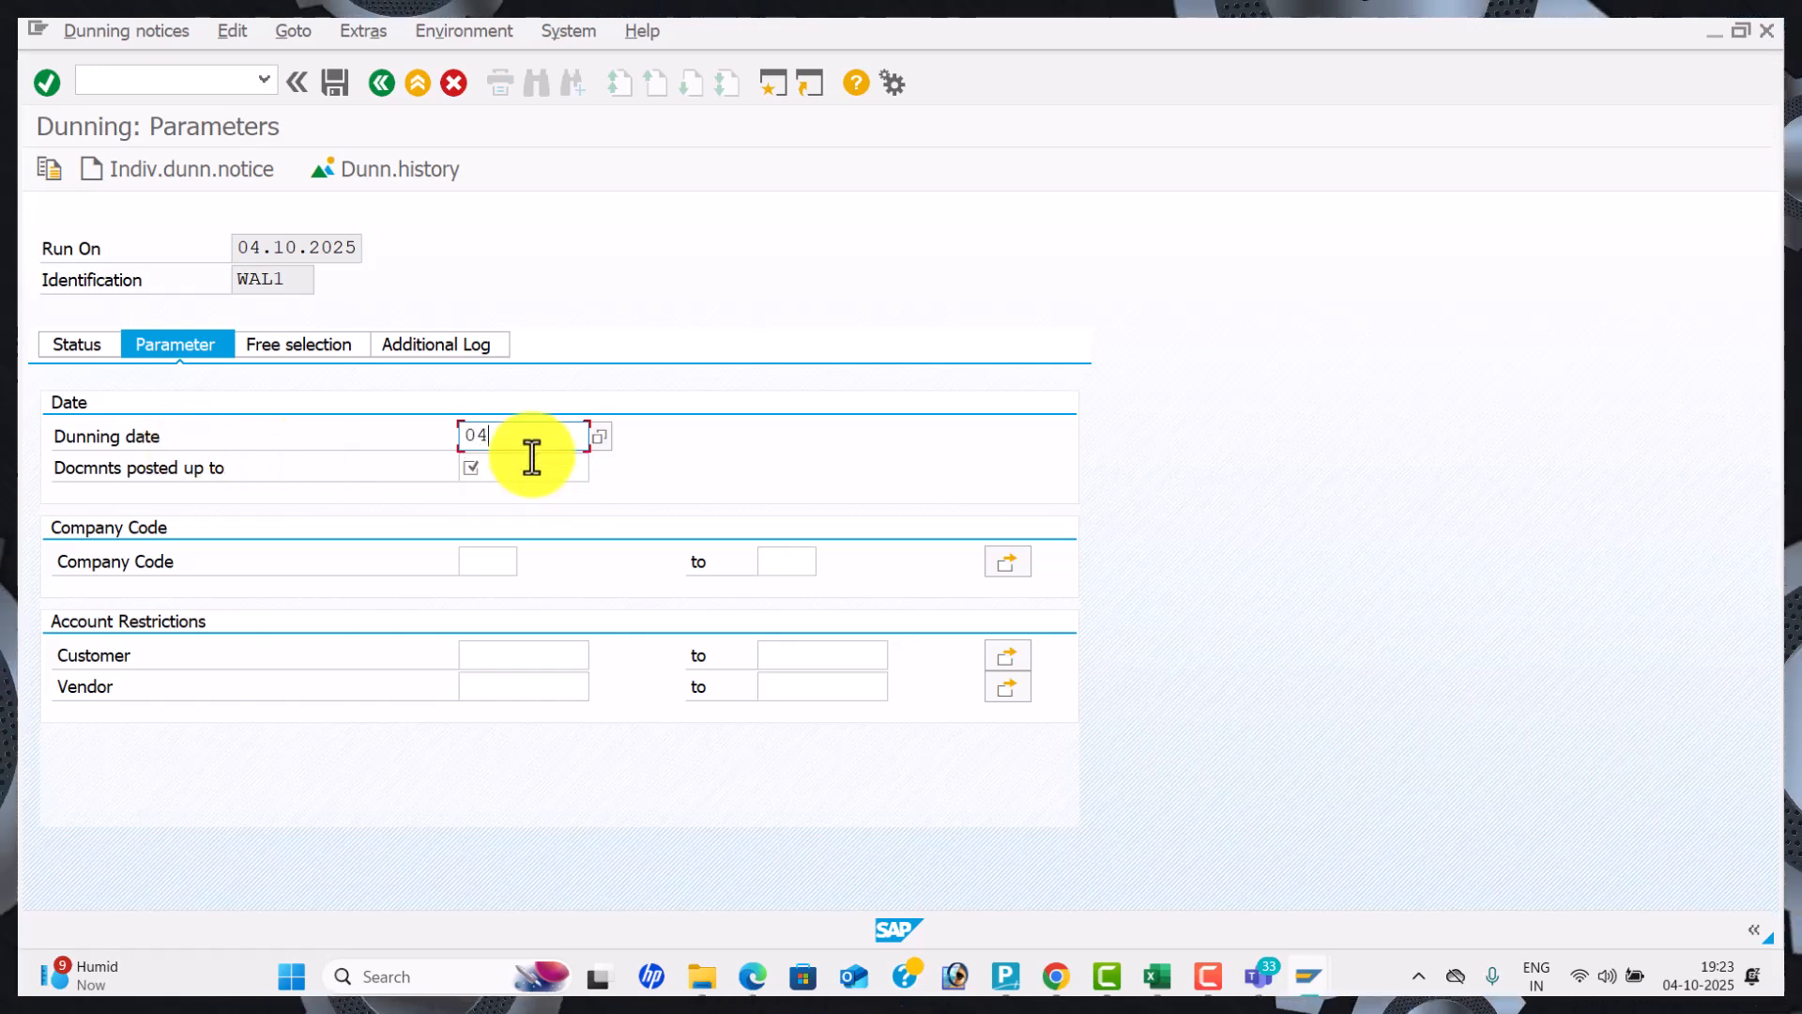
type("04.10.2025")
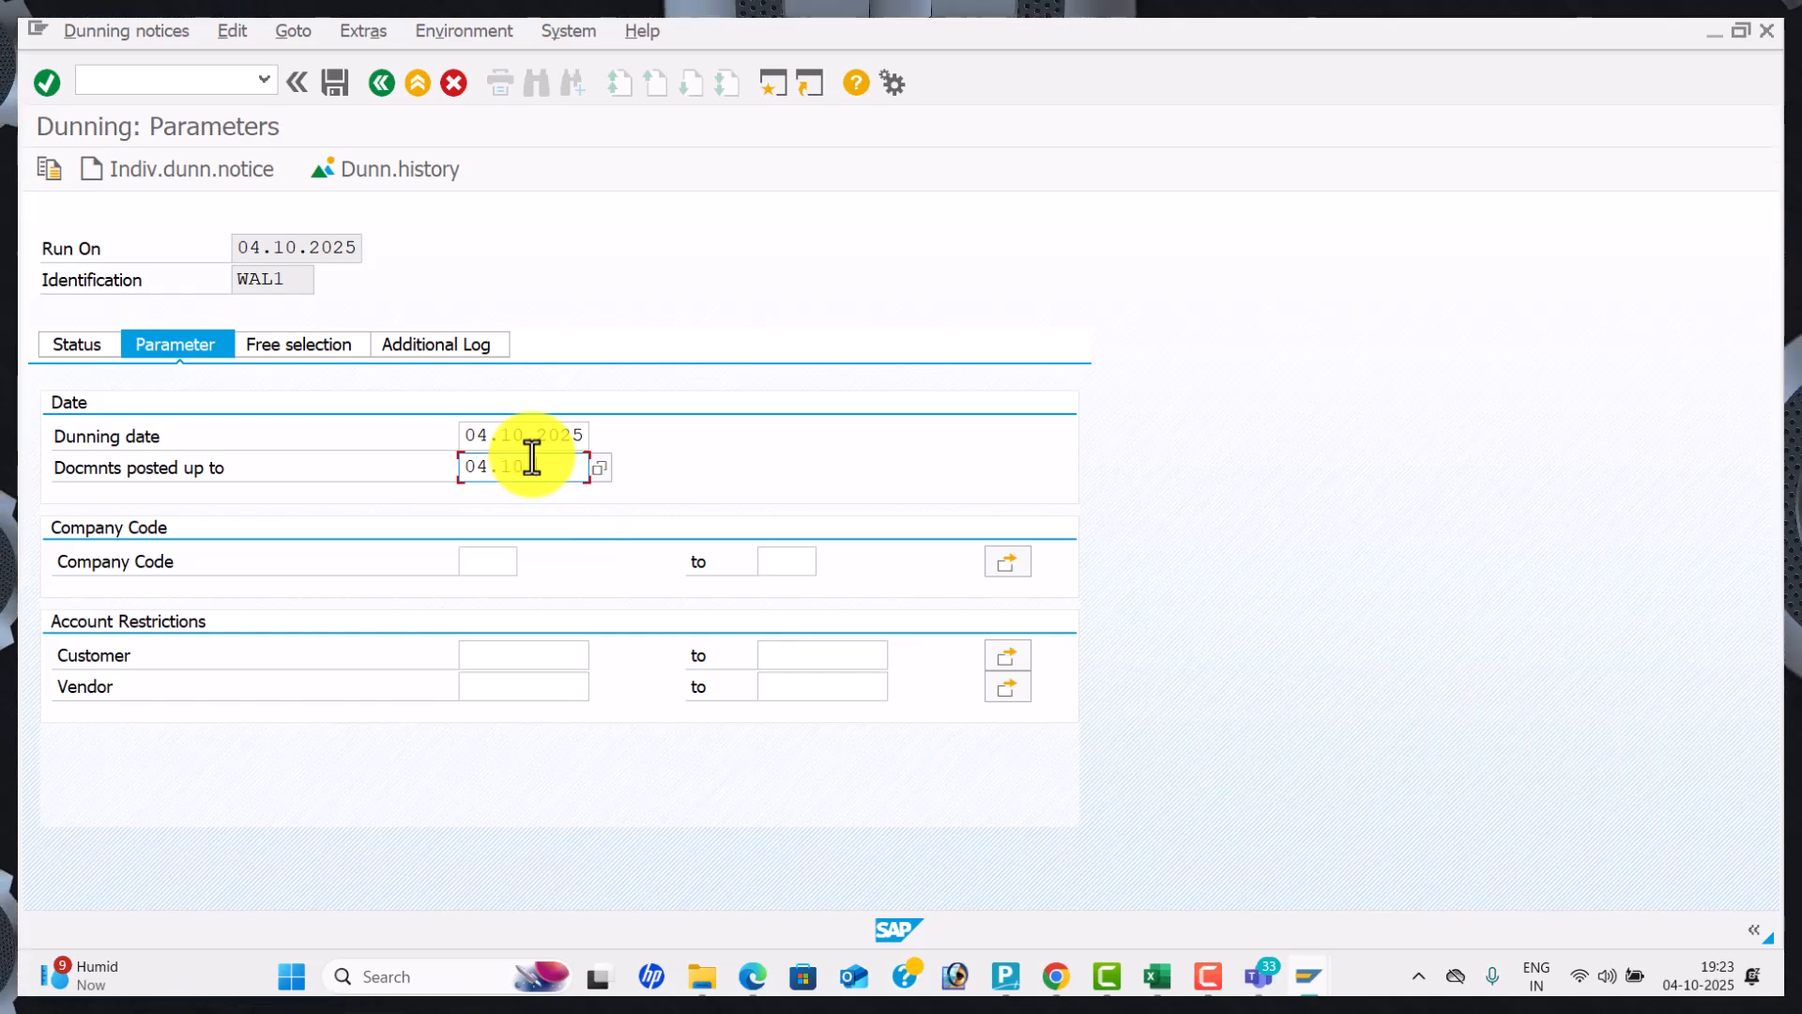
left_click(531, 460)
type("04.10.2025")
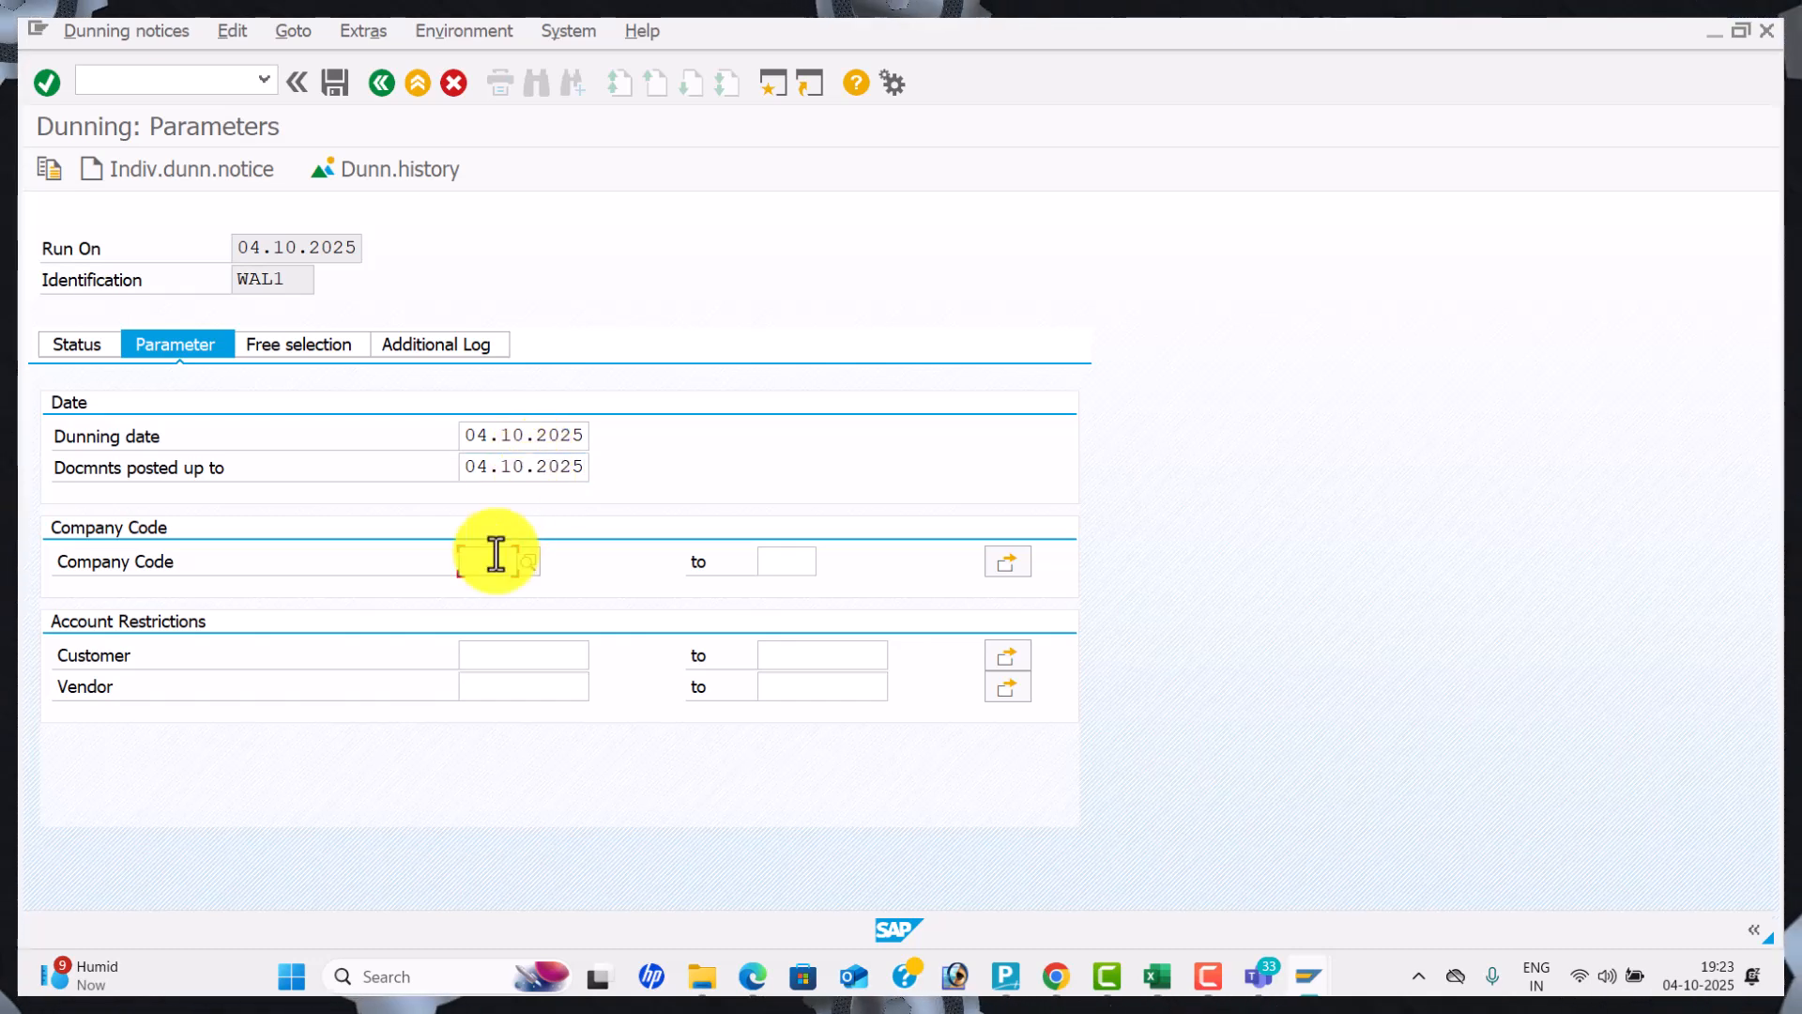
type("AL1")
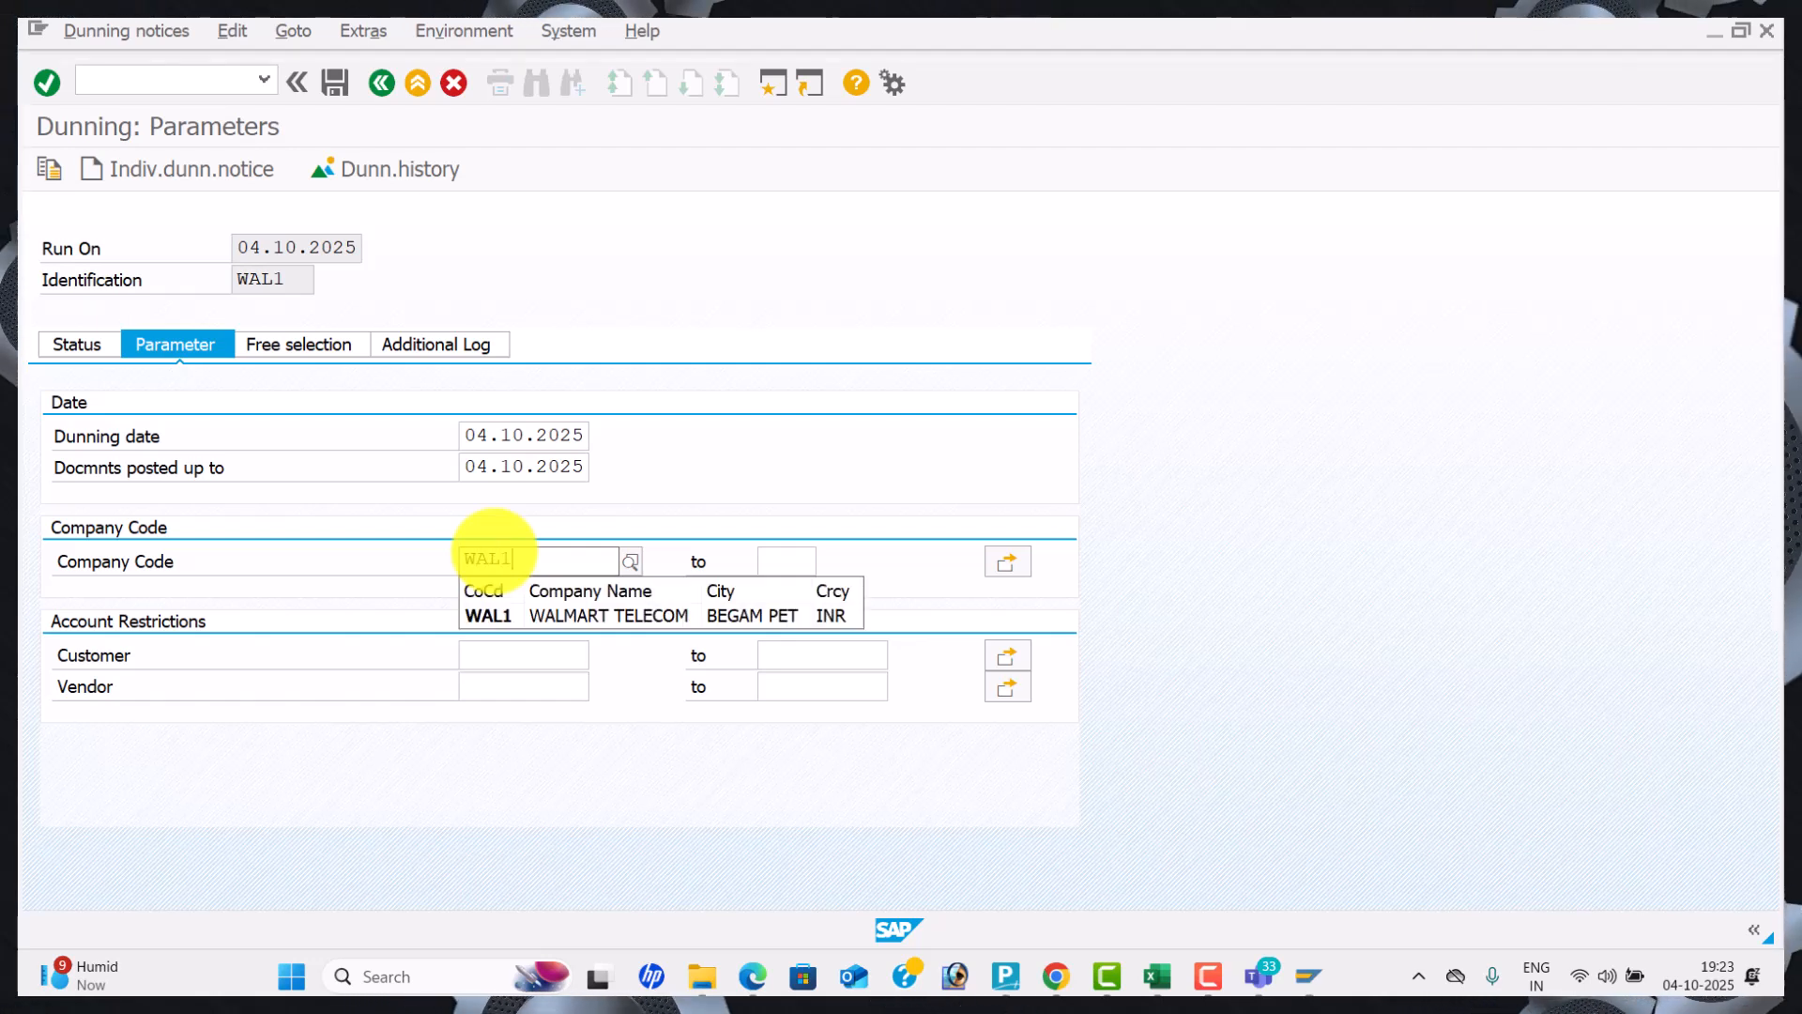
key("Tab")
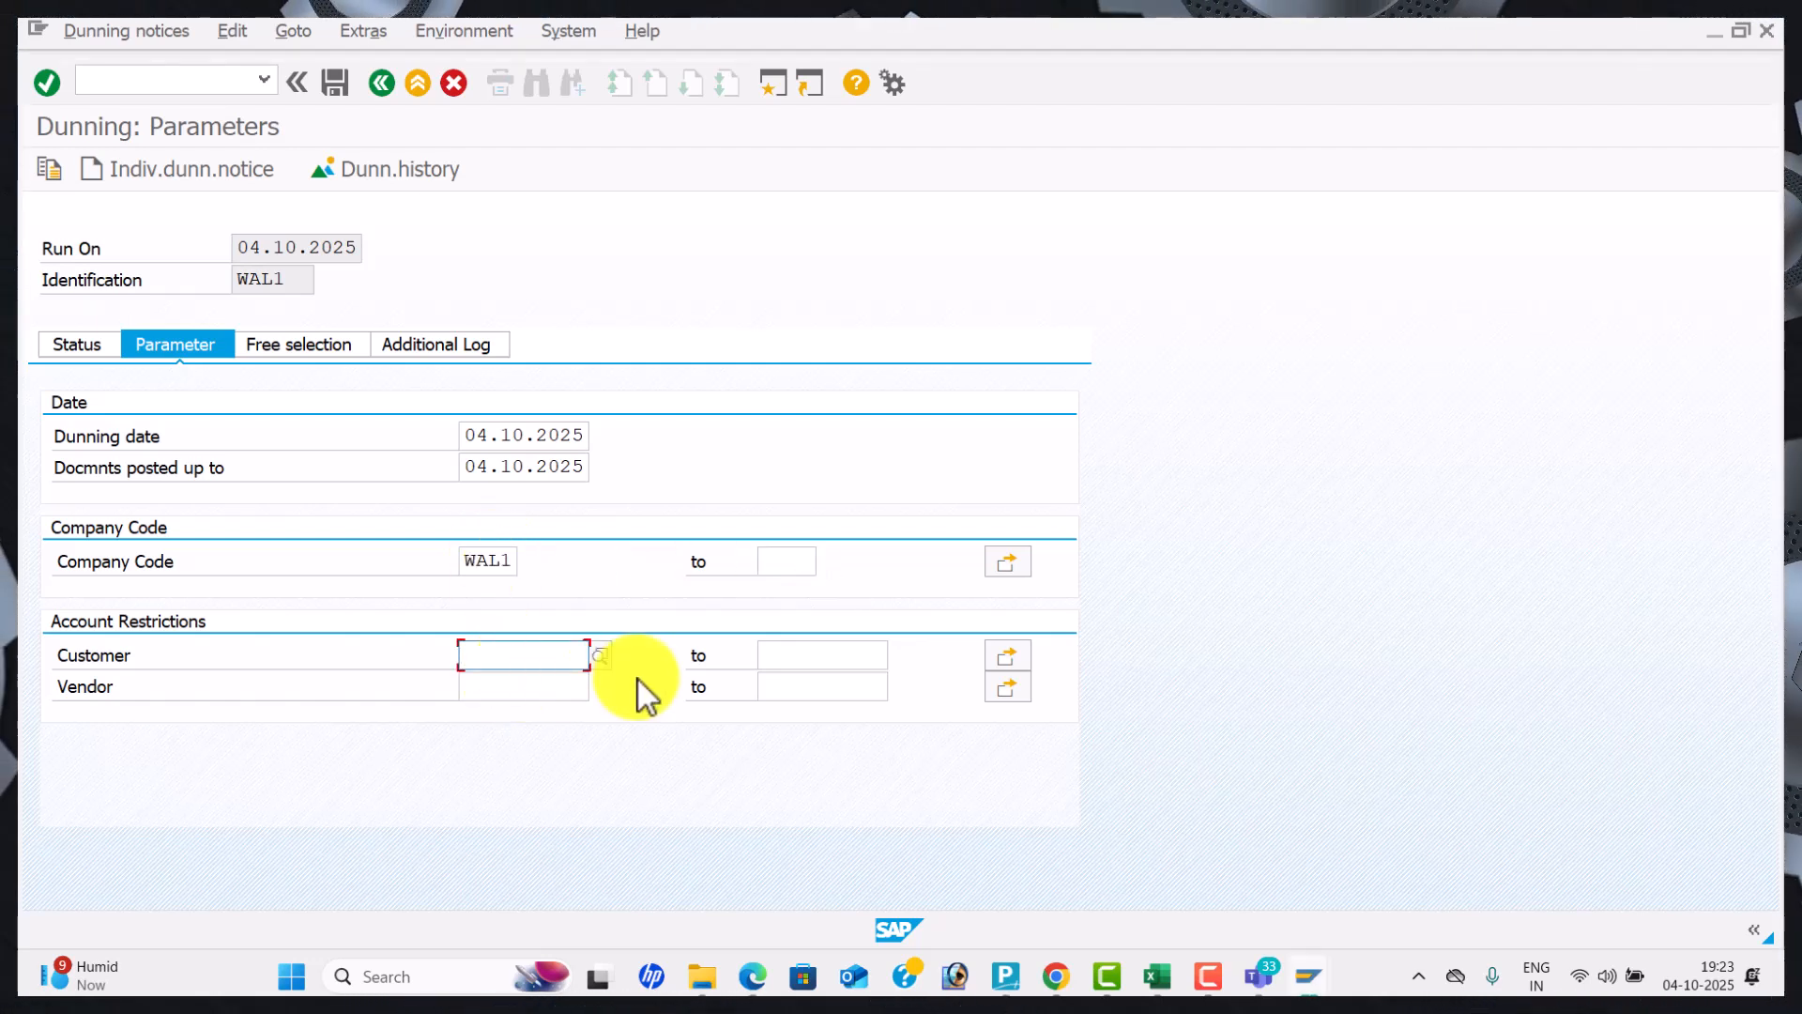
Enter the invoiced customer in both the dunning run's account restrictions and its additional log, and save the parameters.
left_click(608, 661)
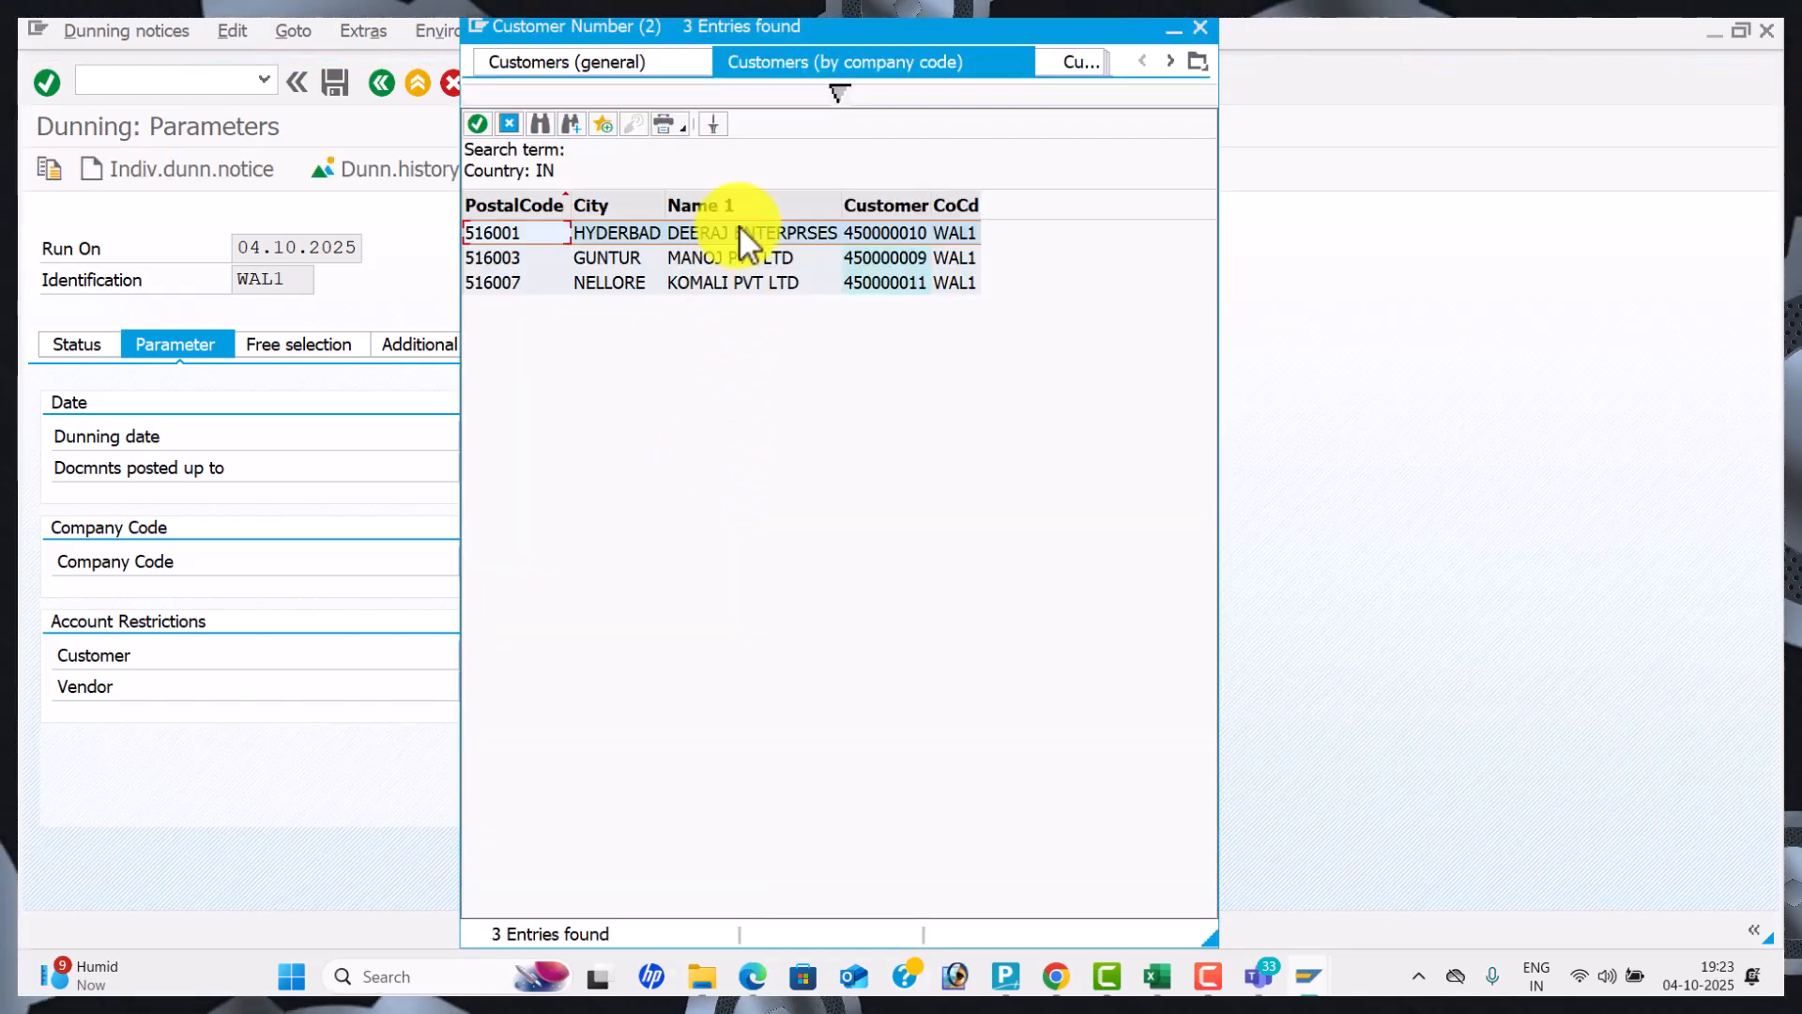
double_click(749, 238)
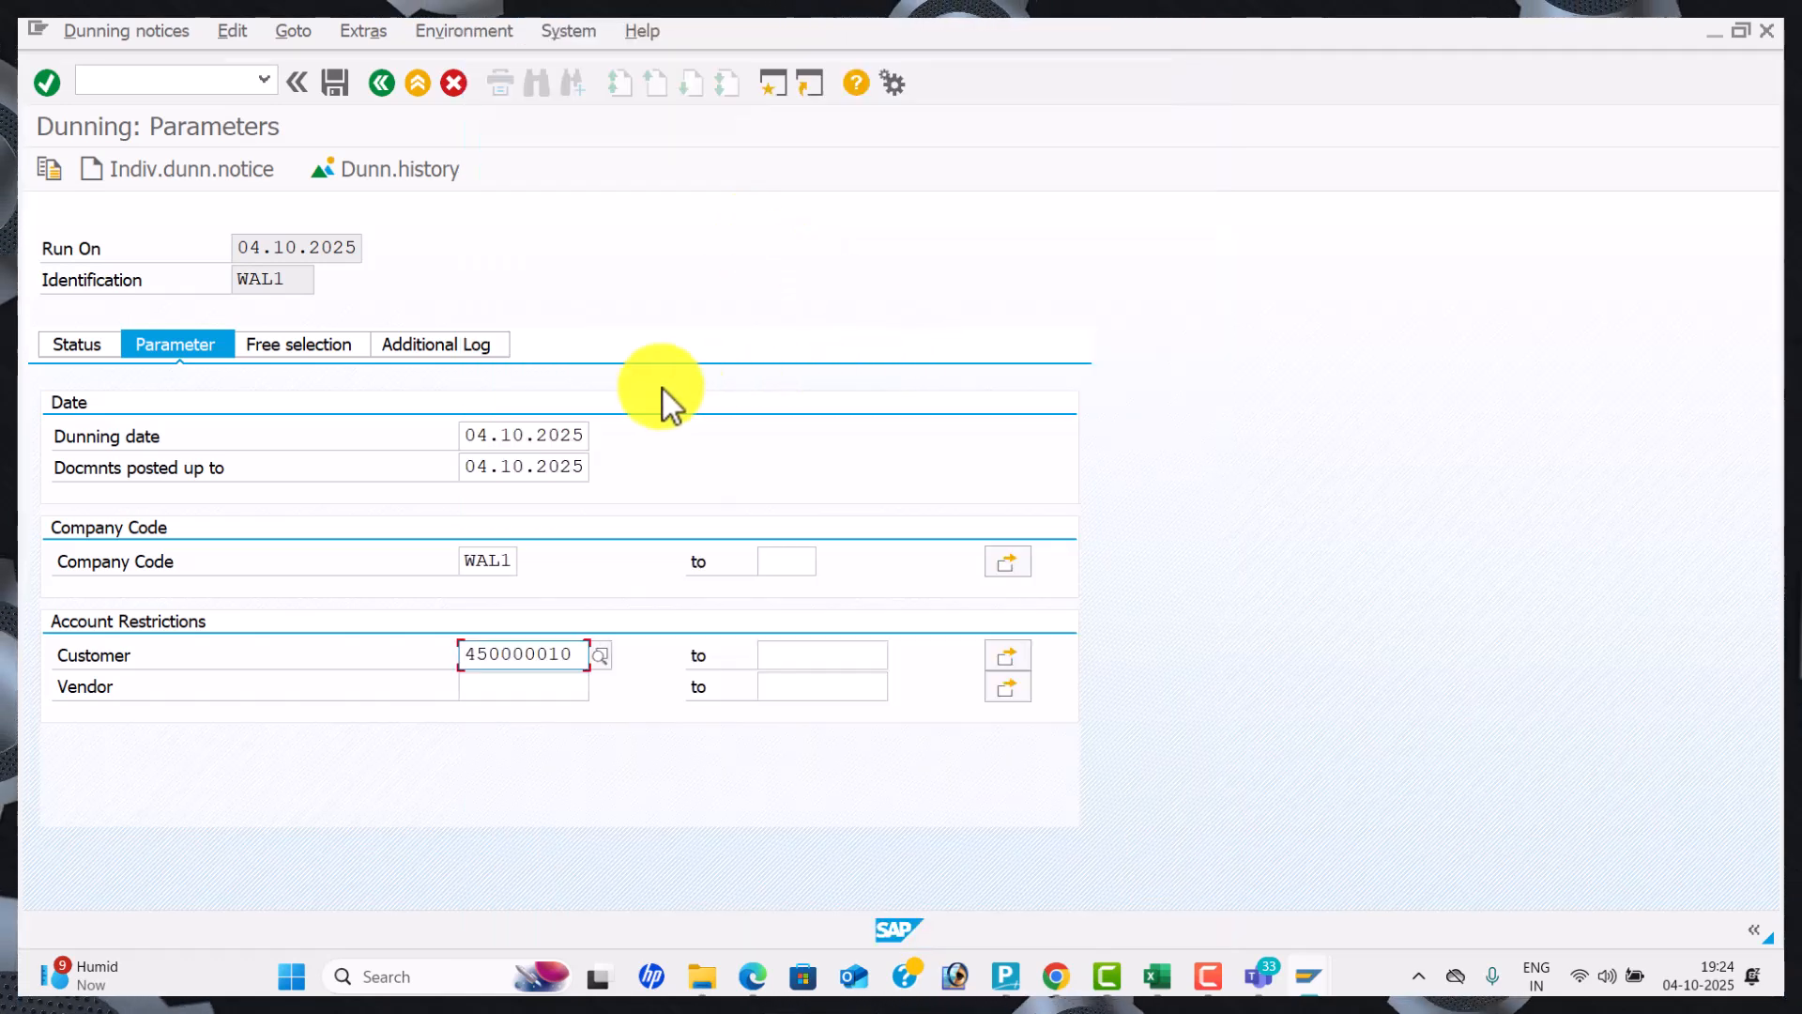
left_click(408, 343)
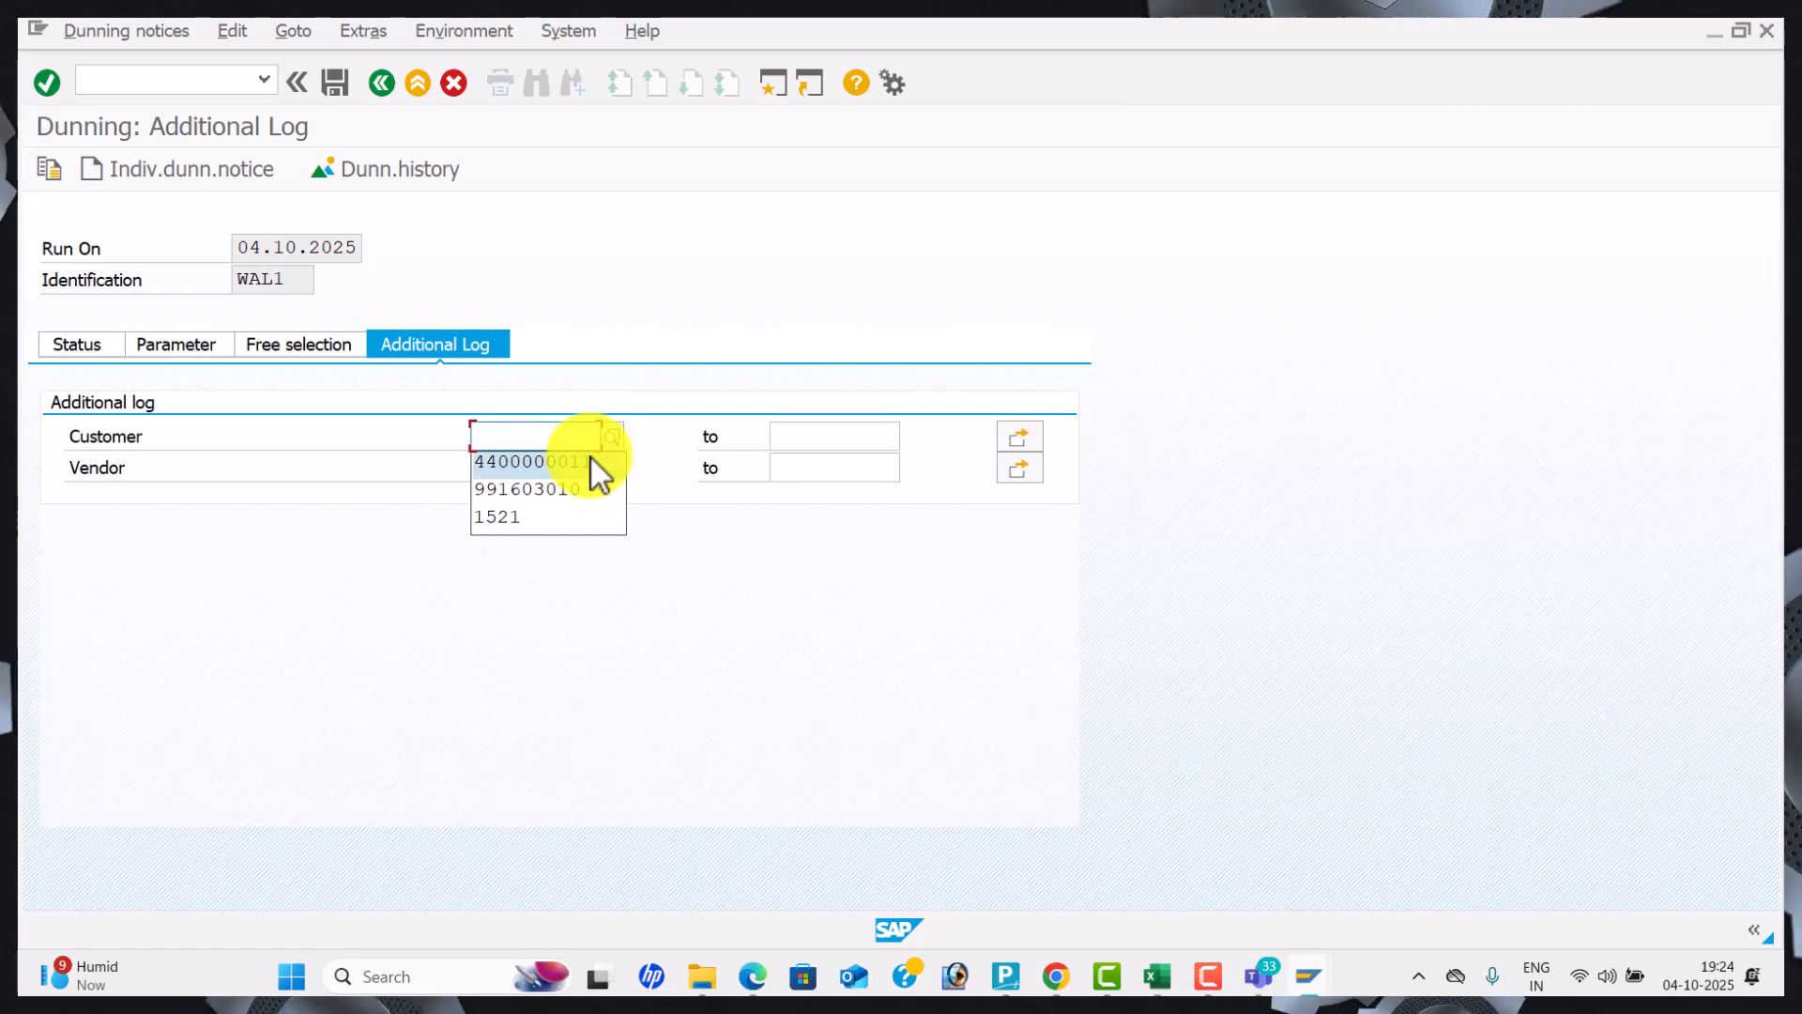
key("alt+Tab")
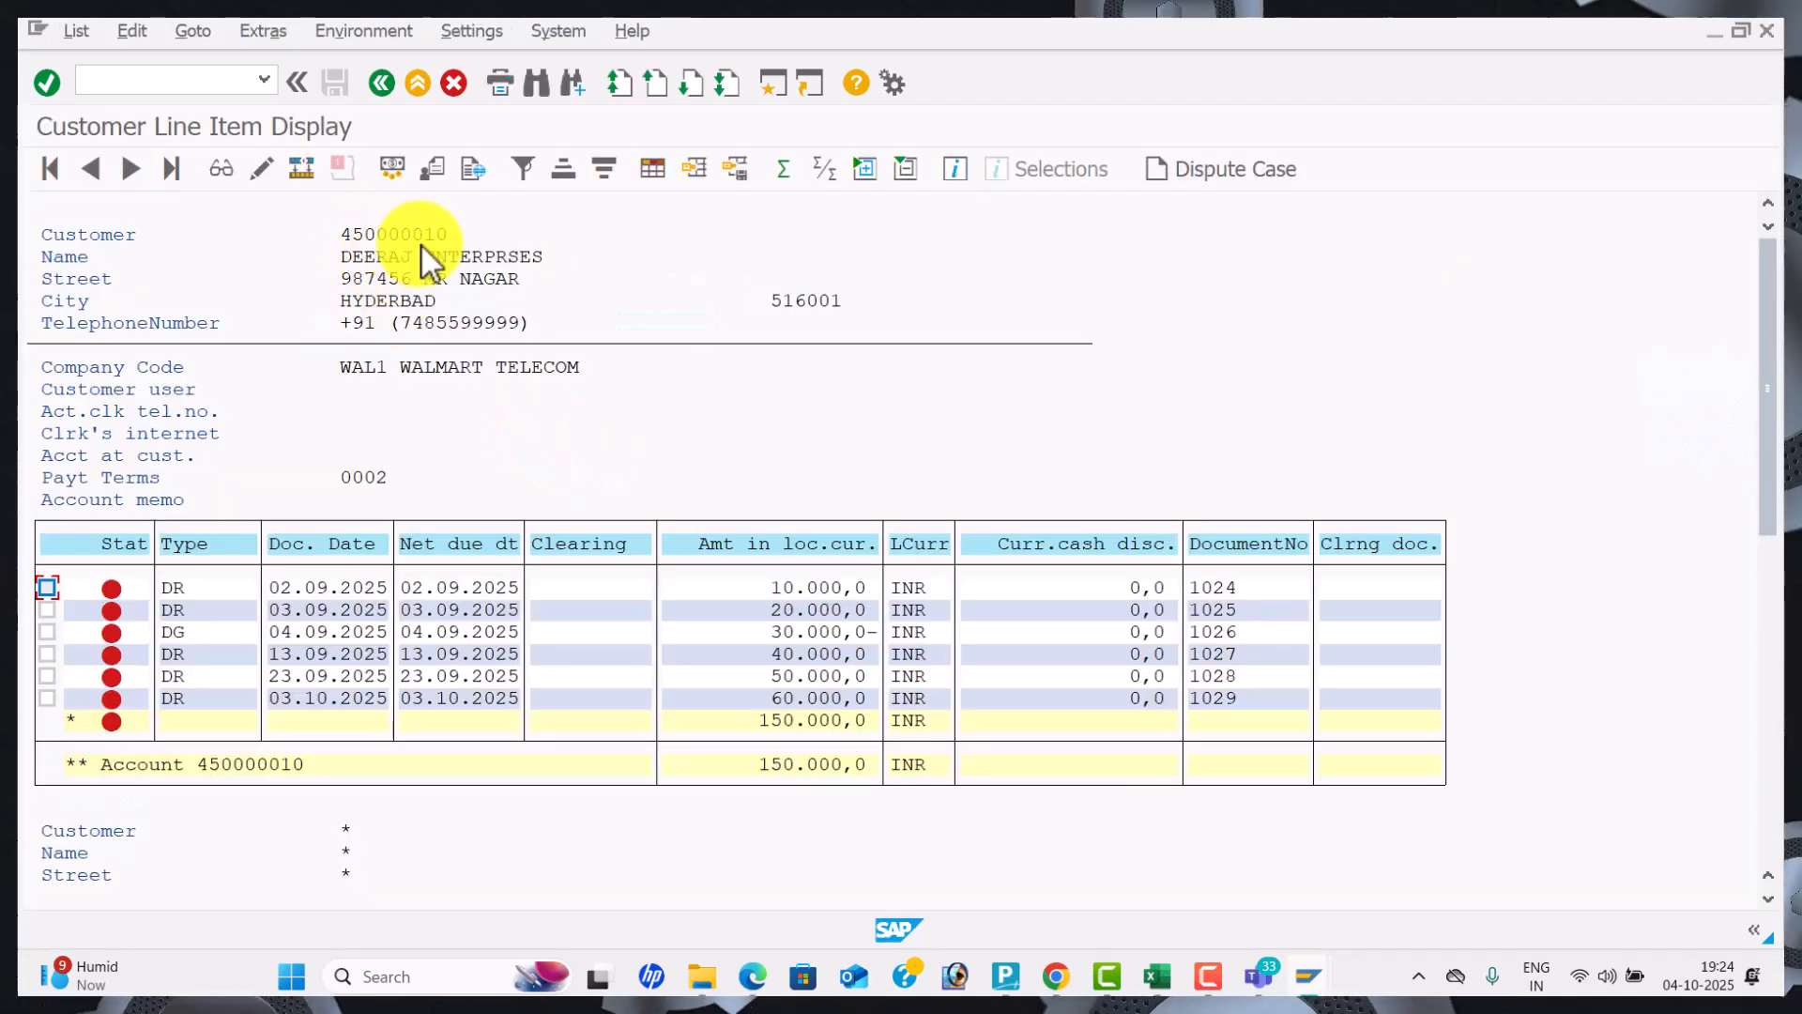
key("alt+Tab")
type("4500")
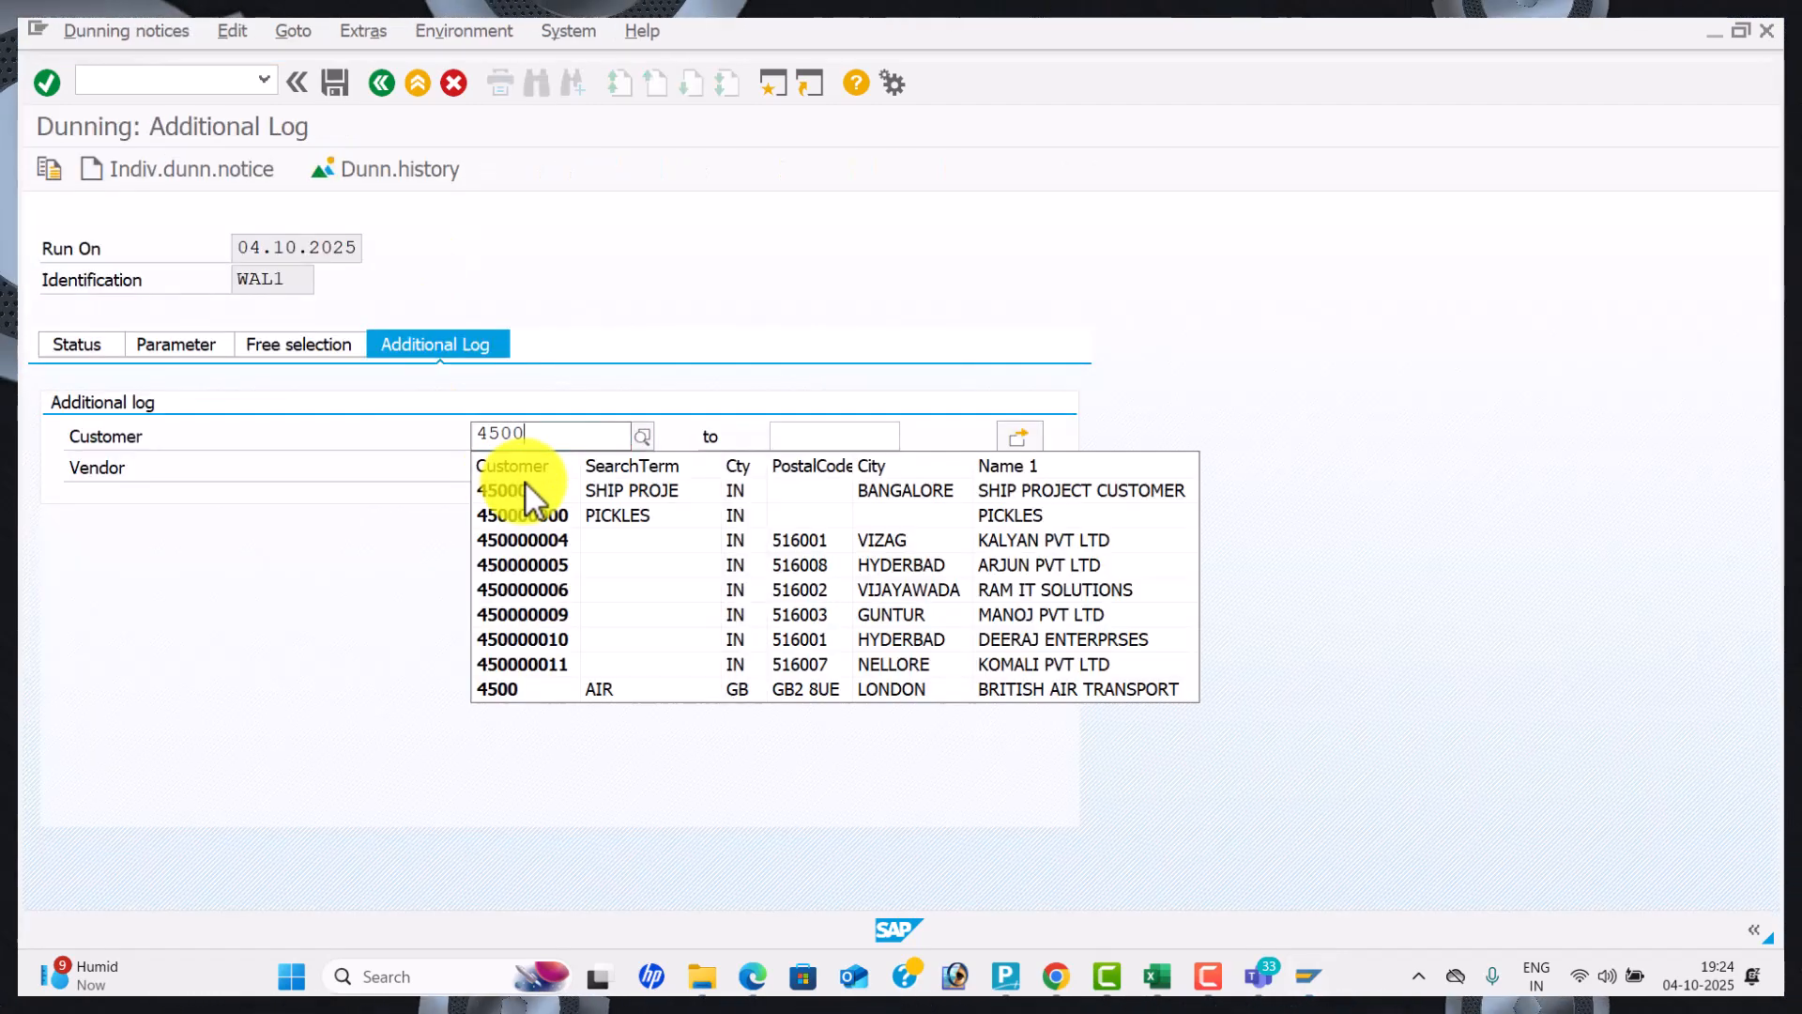
type("000")
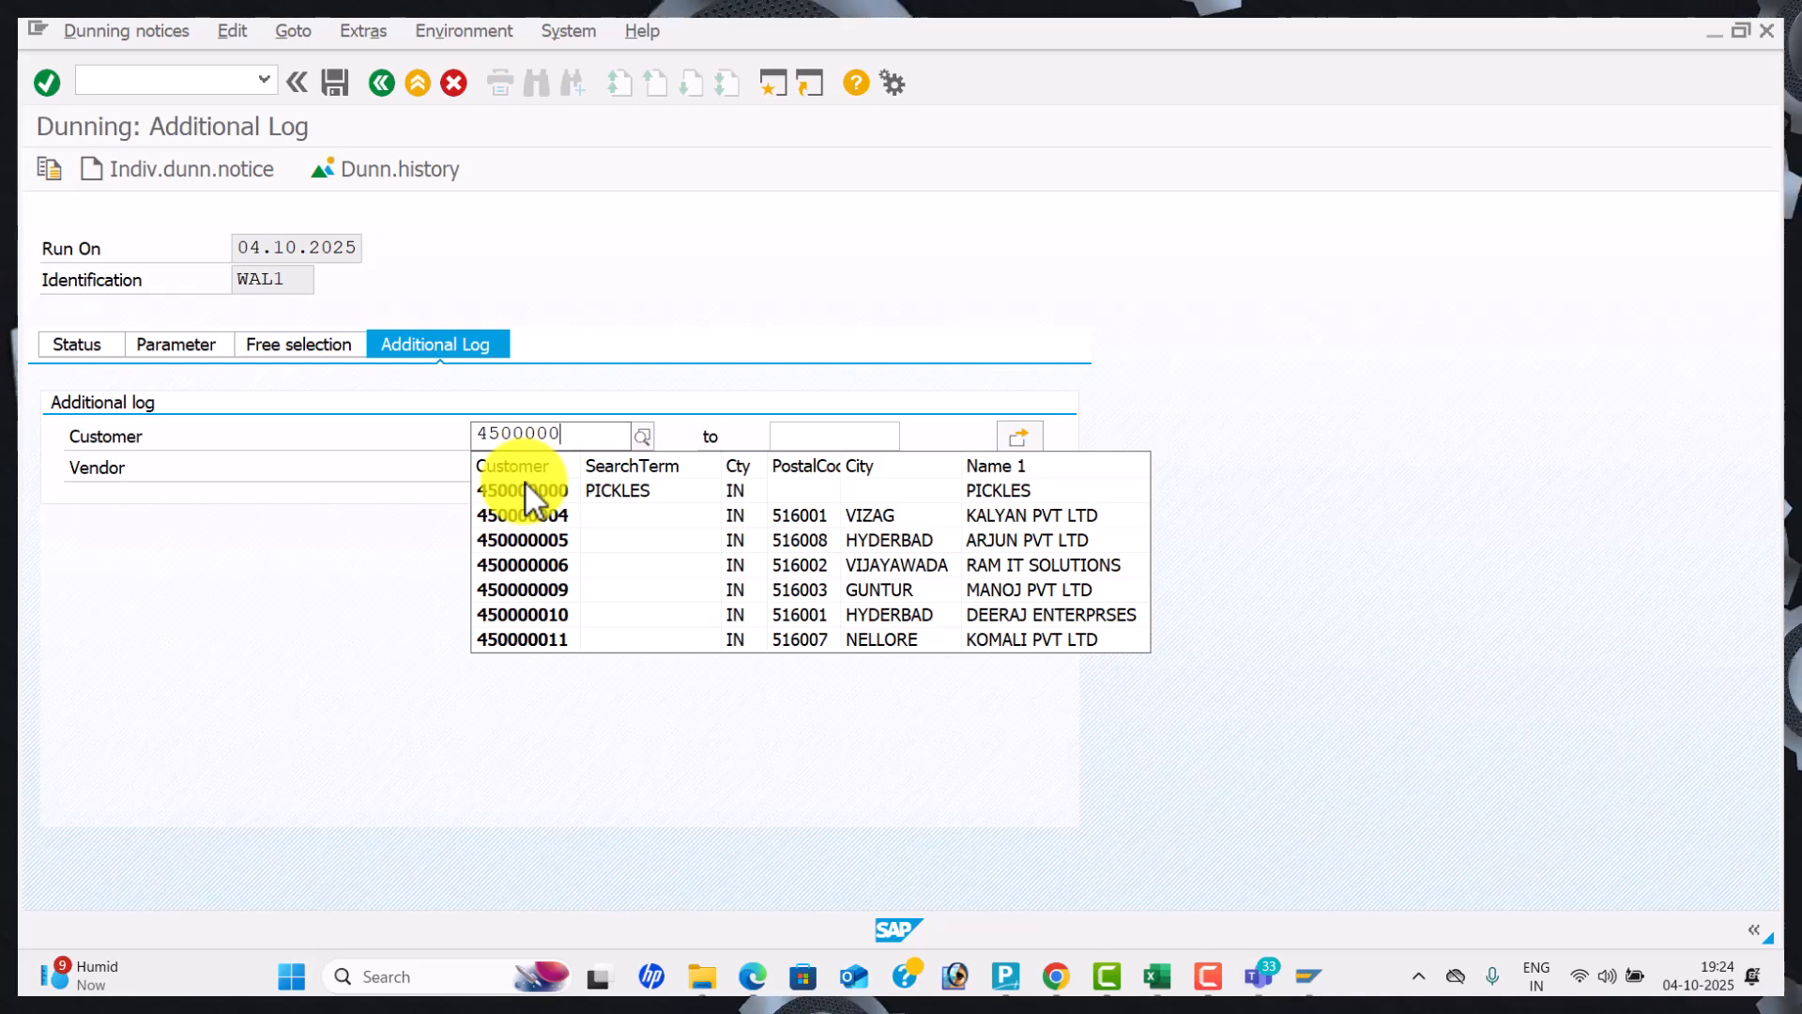
type("10")
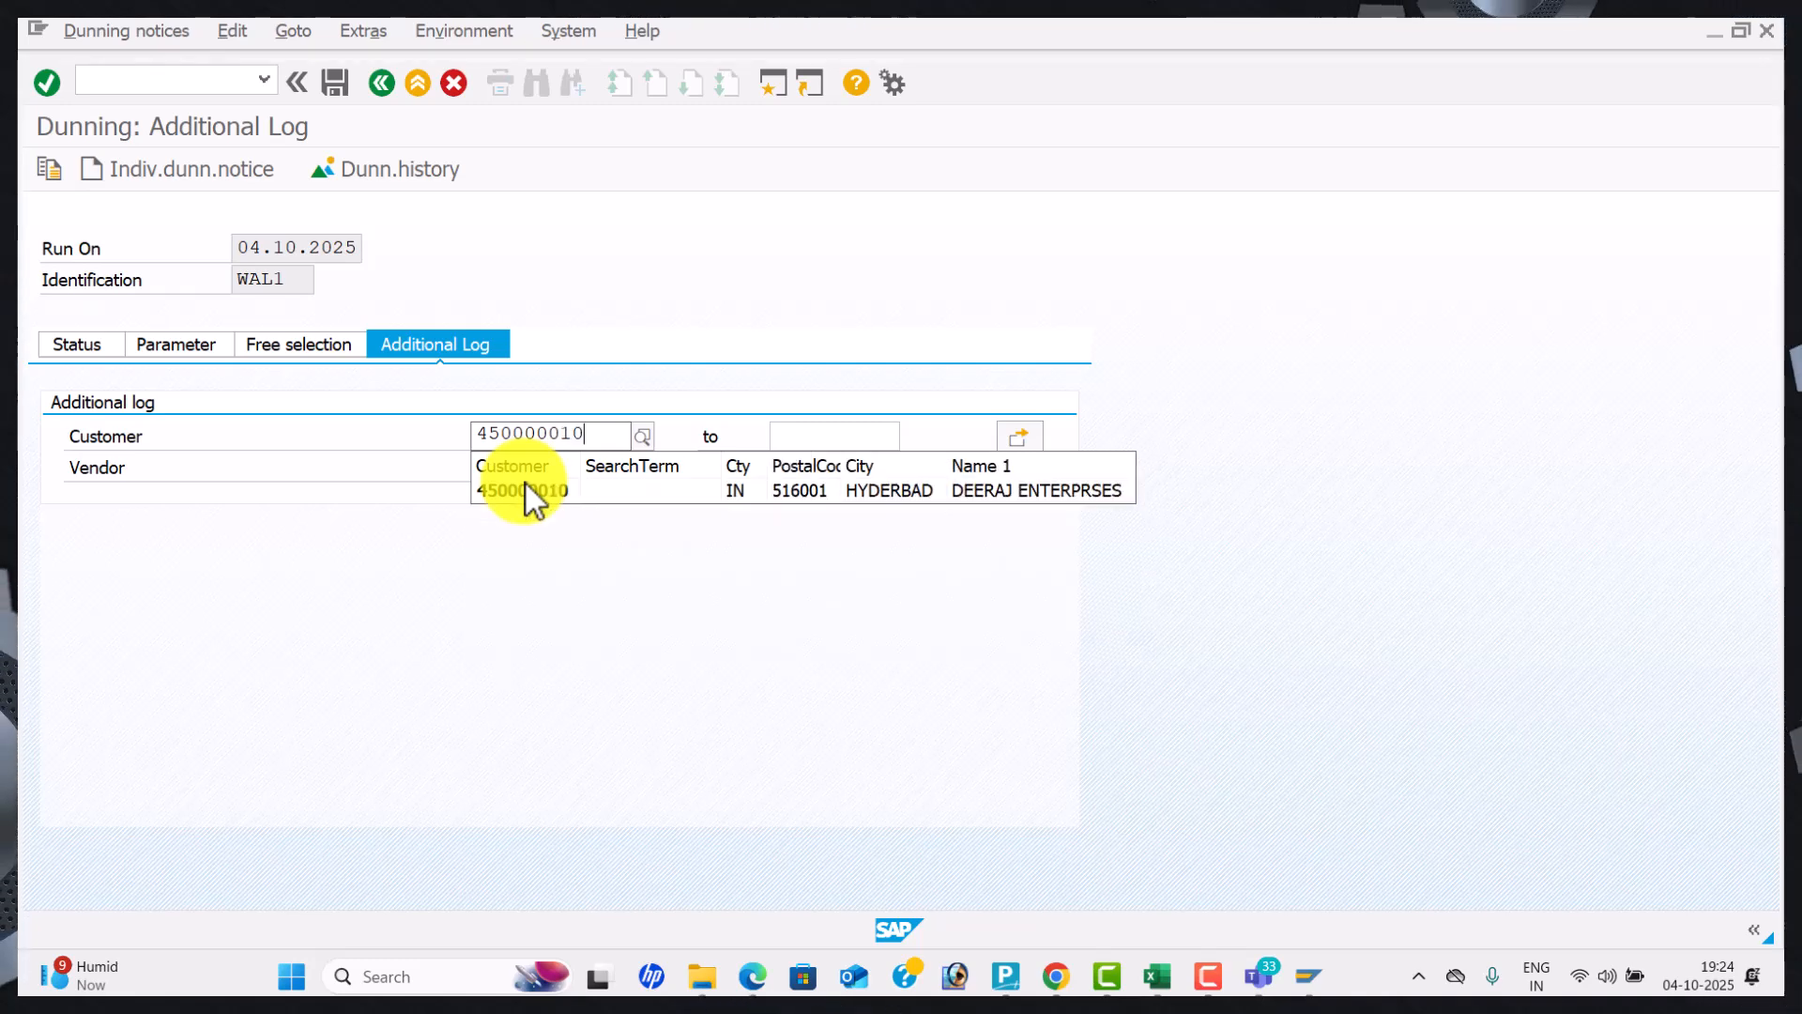
left_click(753, 509)
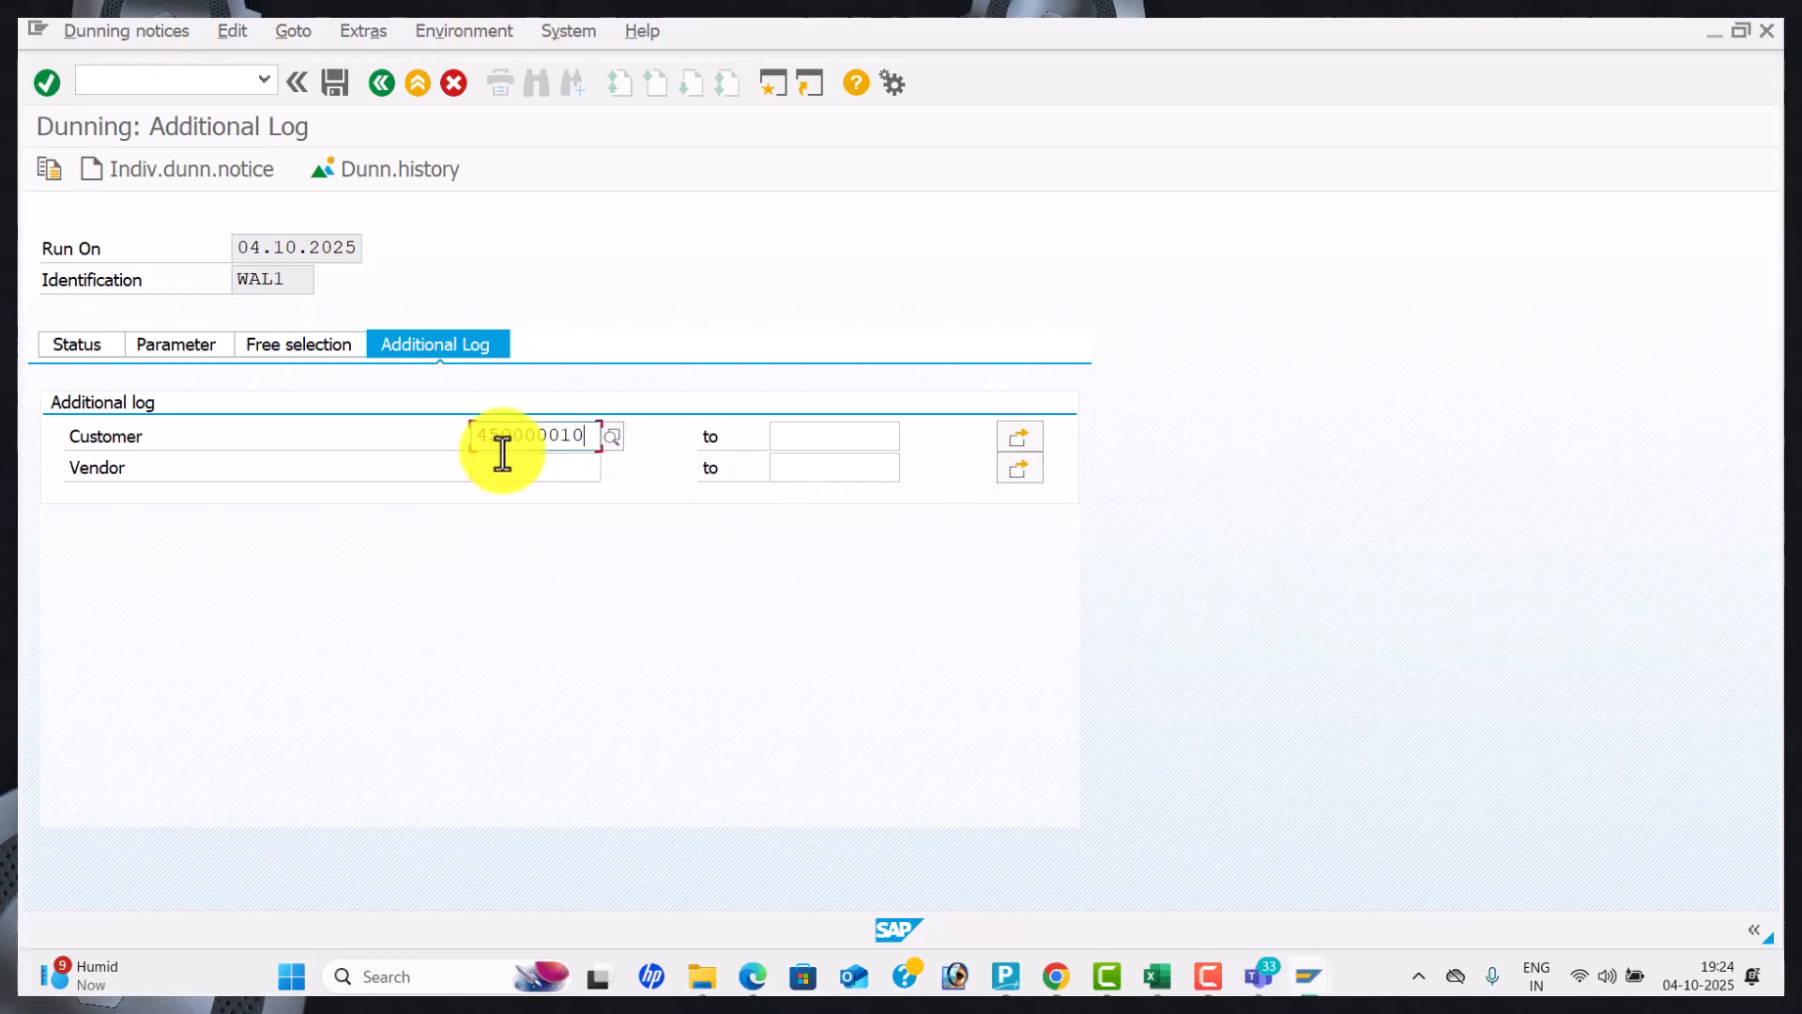
left_click(84, 352)
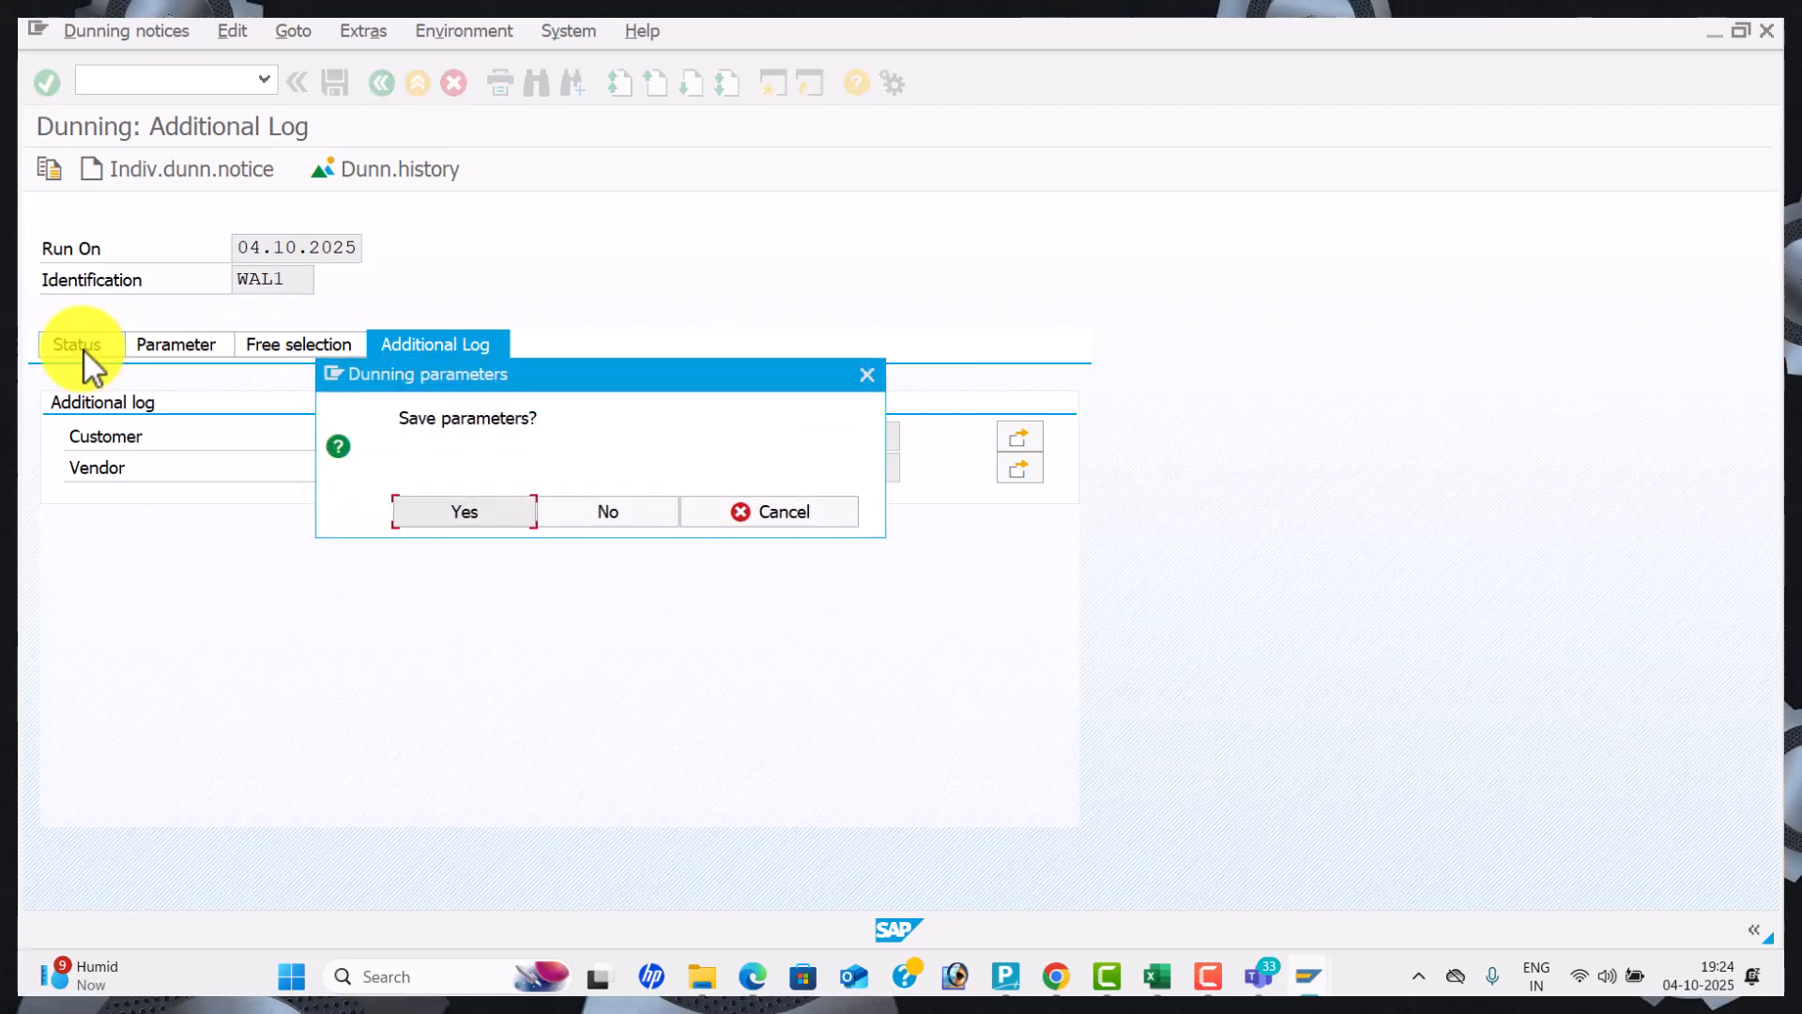
left_click(510, 509)
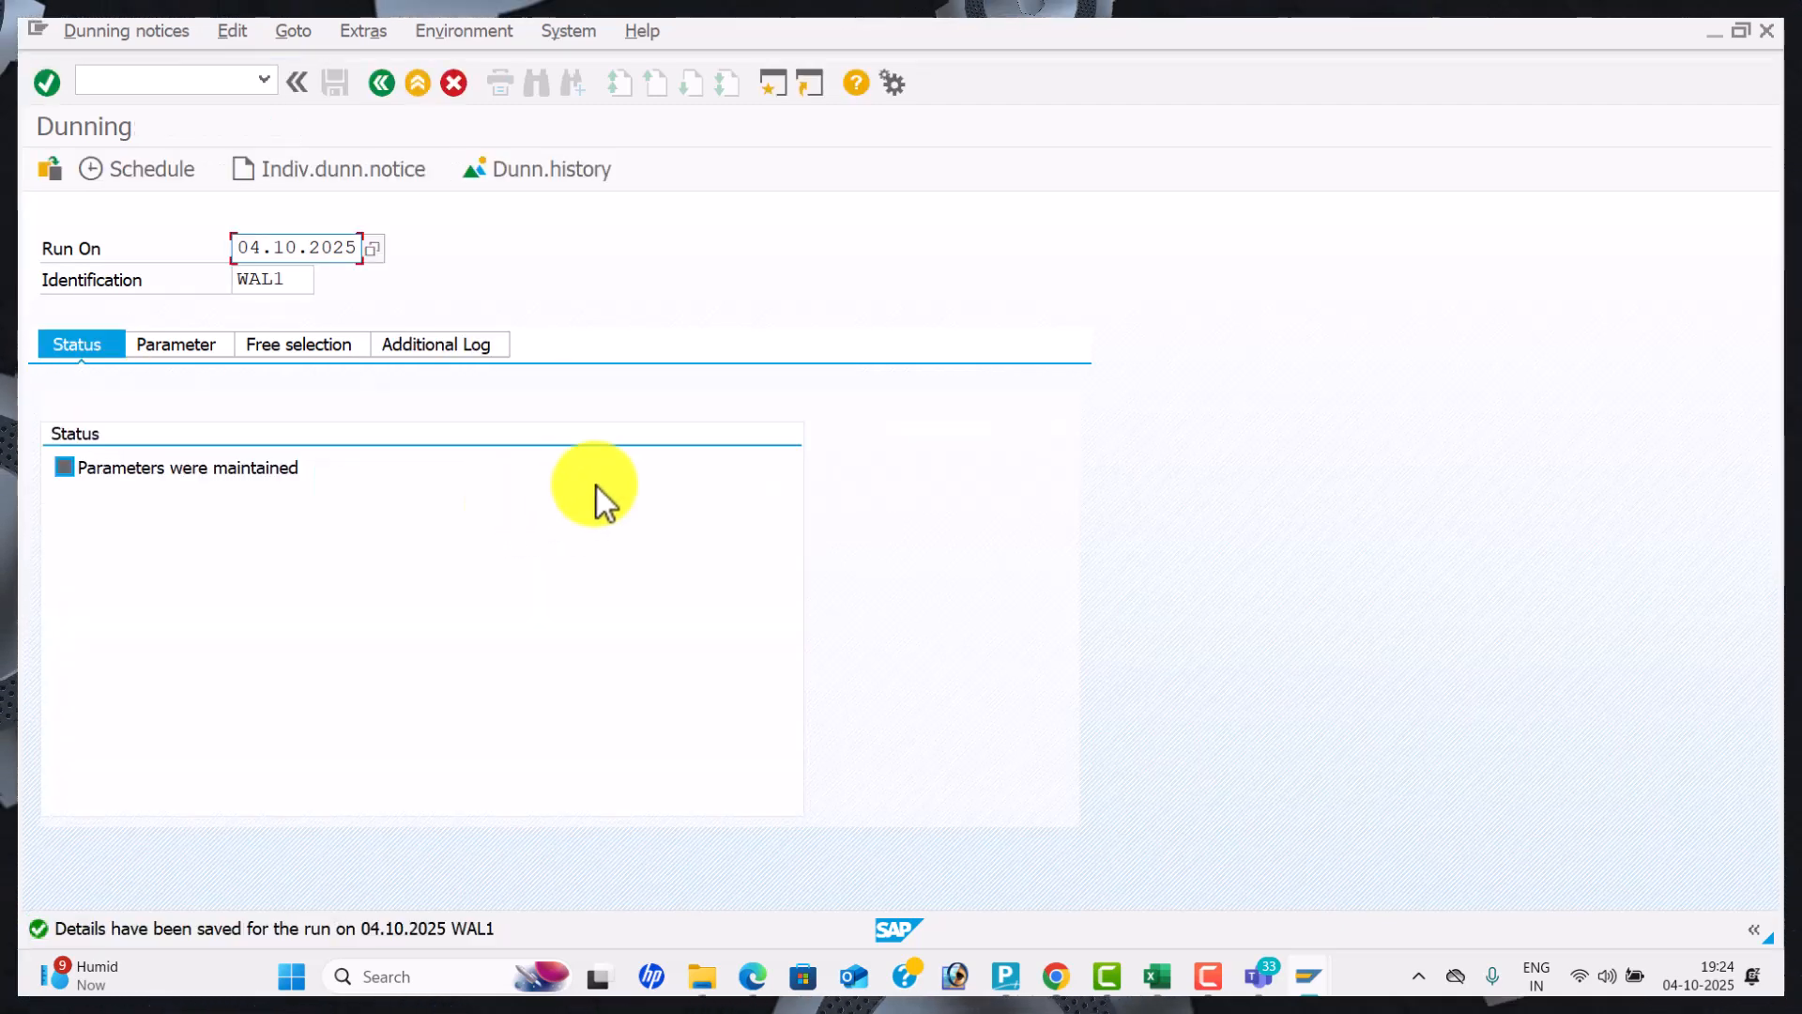
Schedule the dunning selection with output device LP01, immediate start and dunning print included, refreshing the status until the run finishes.
left_click(153, 171)
left_click(464, 666)
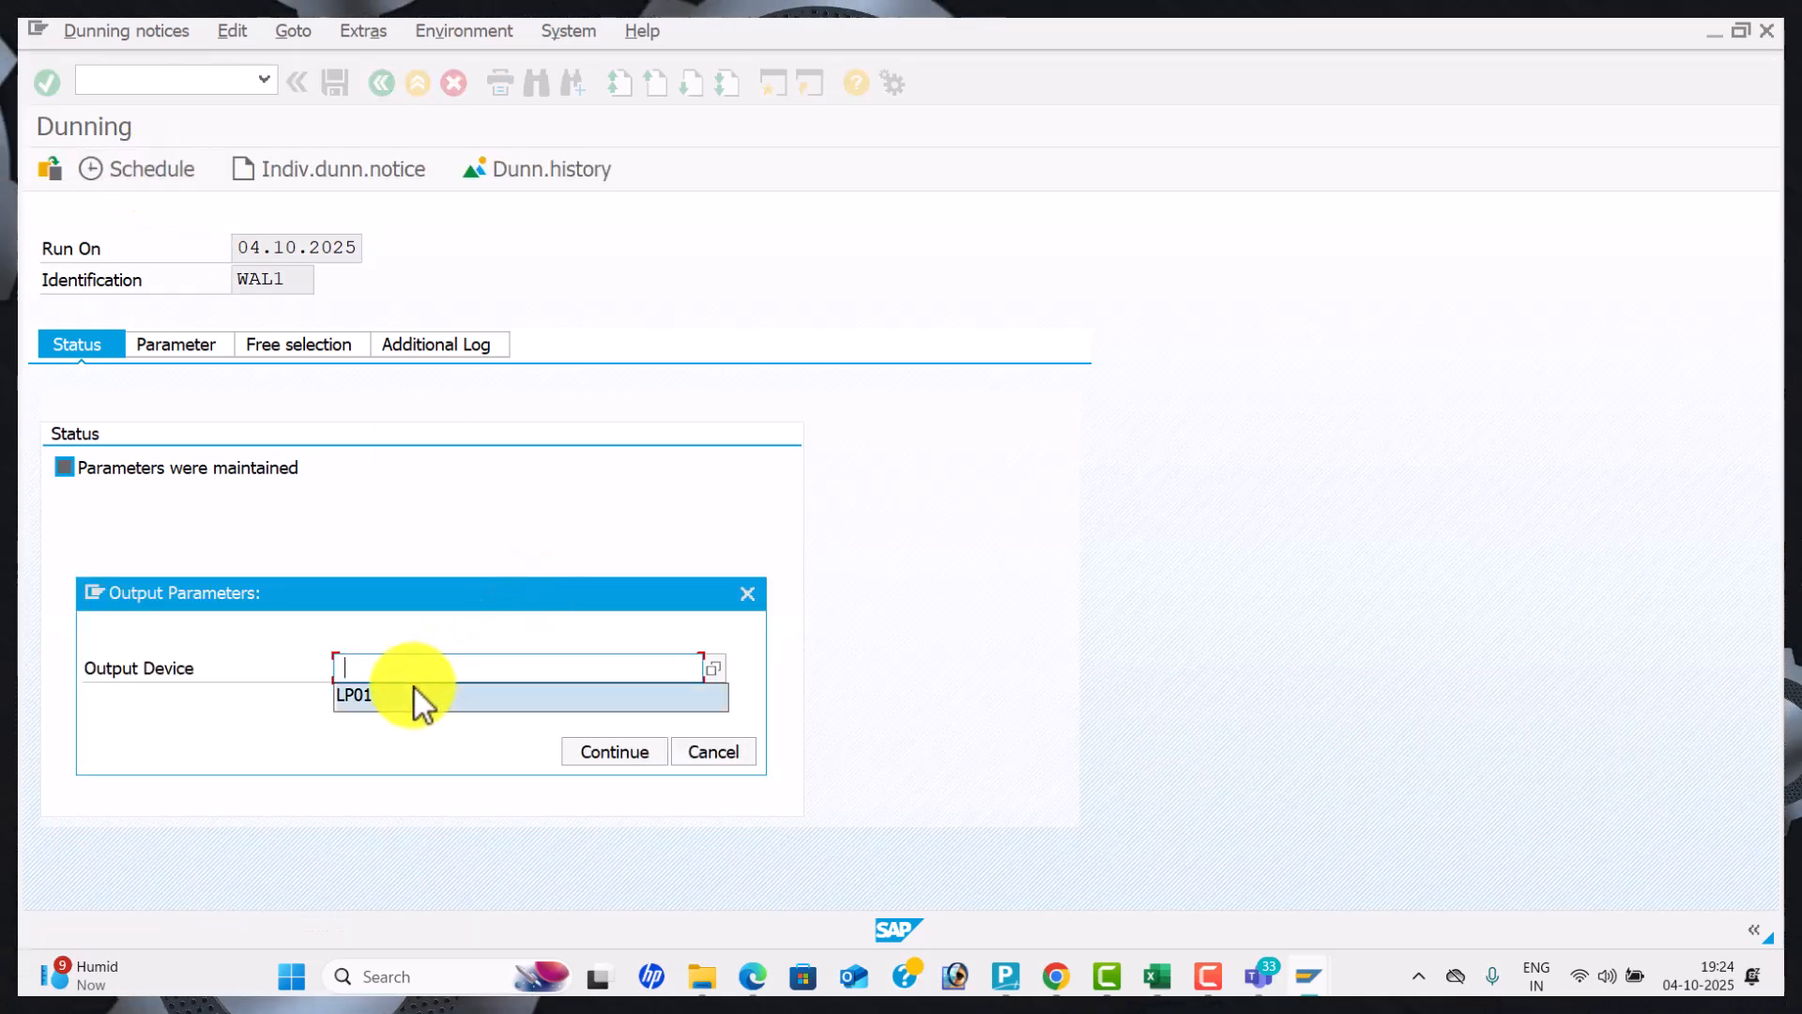
left_click(410, 694)
left_click(618, 747)
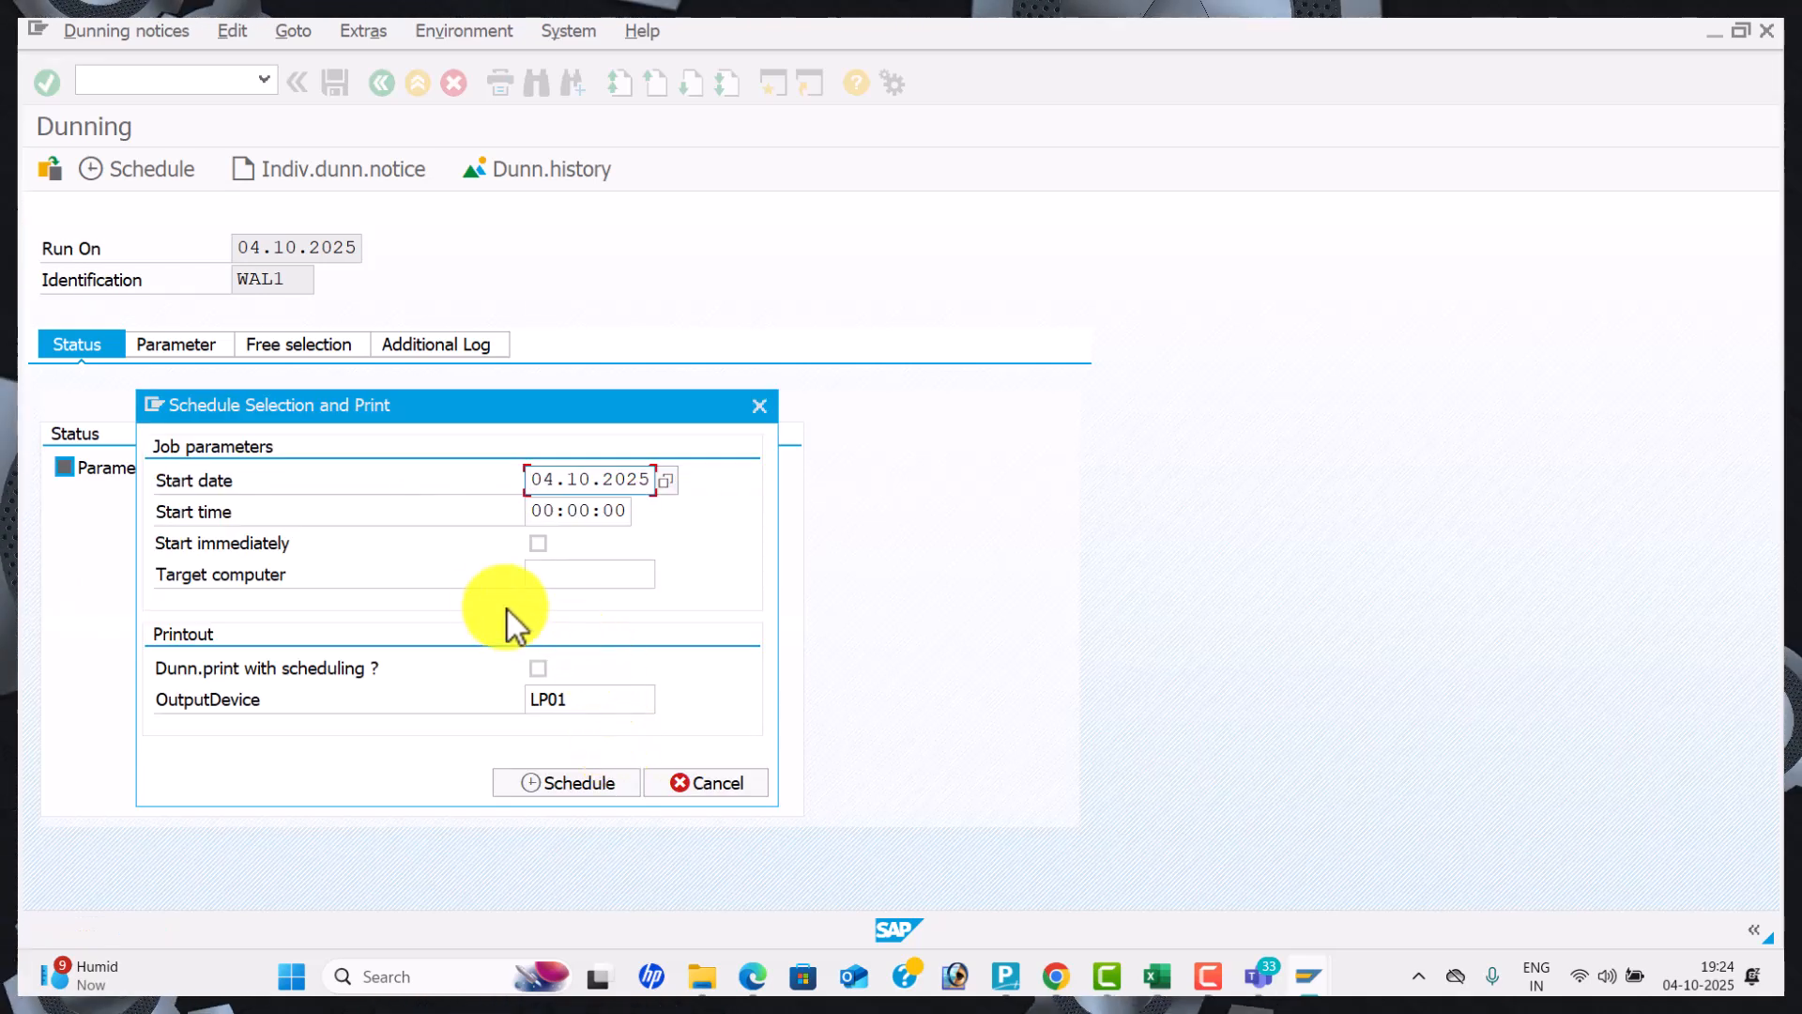
left_click(539, 544)
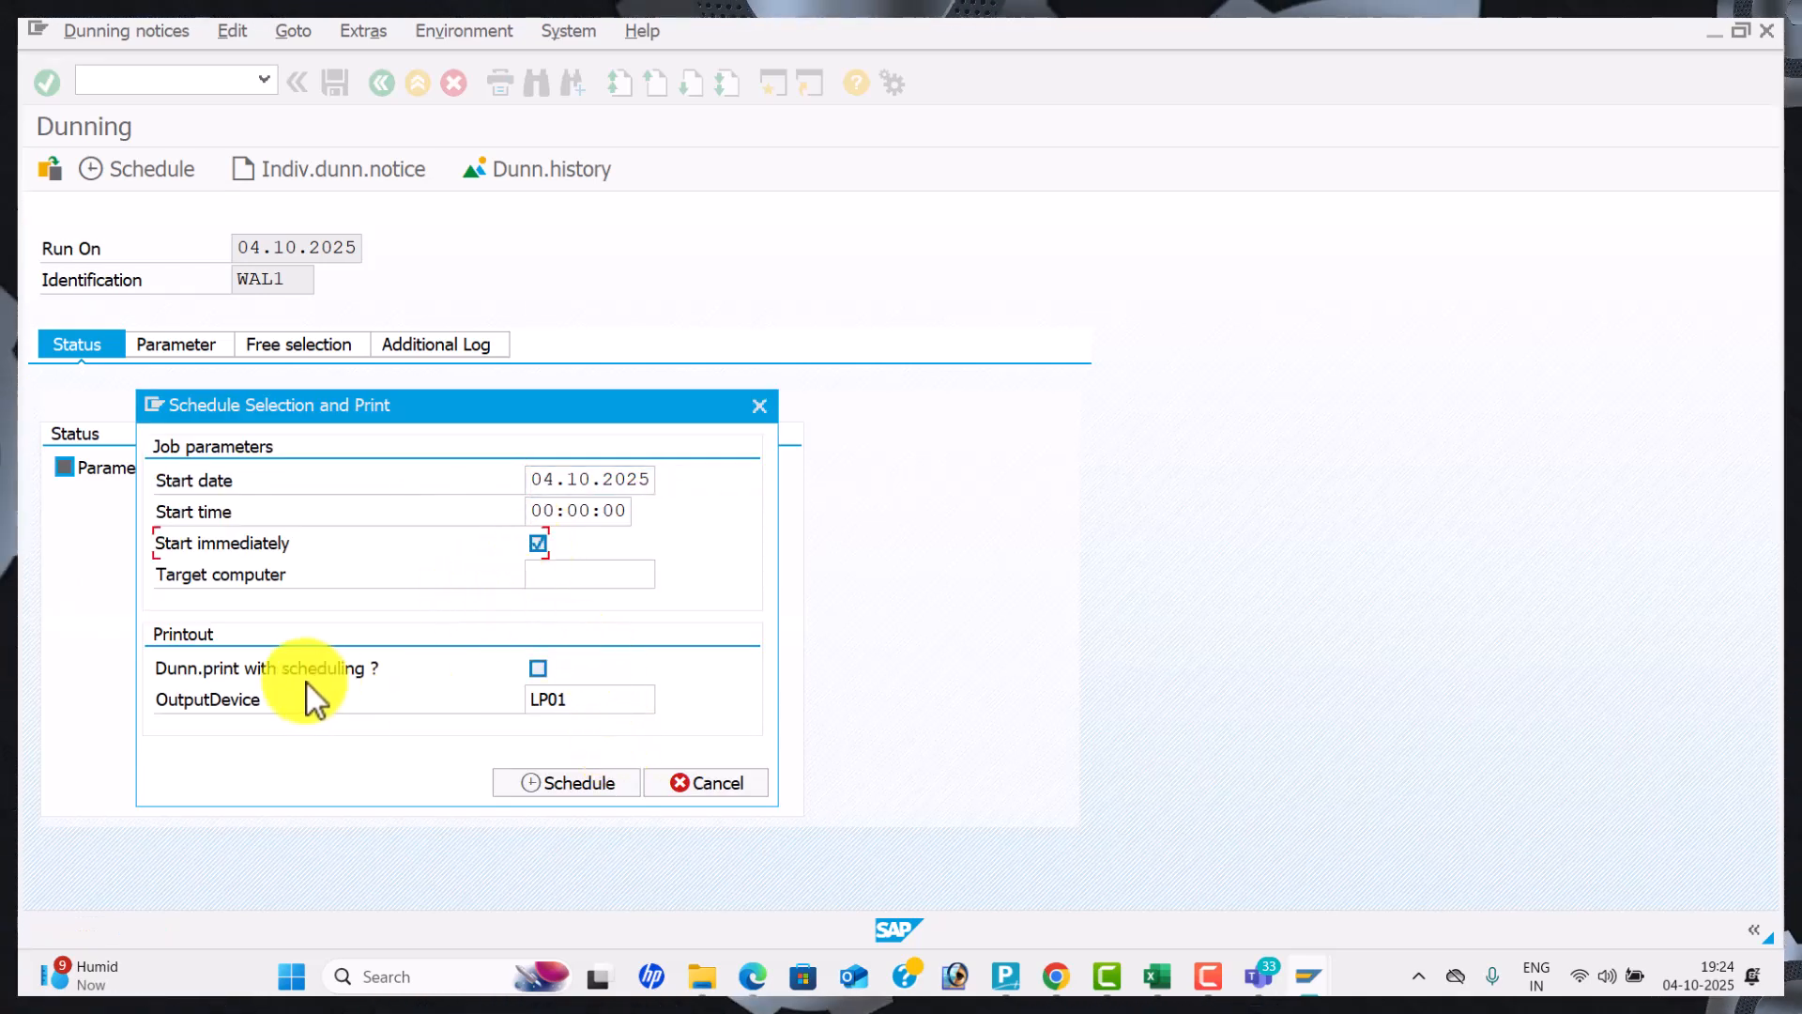
left_click(542, 670)
left_click(575, 785)
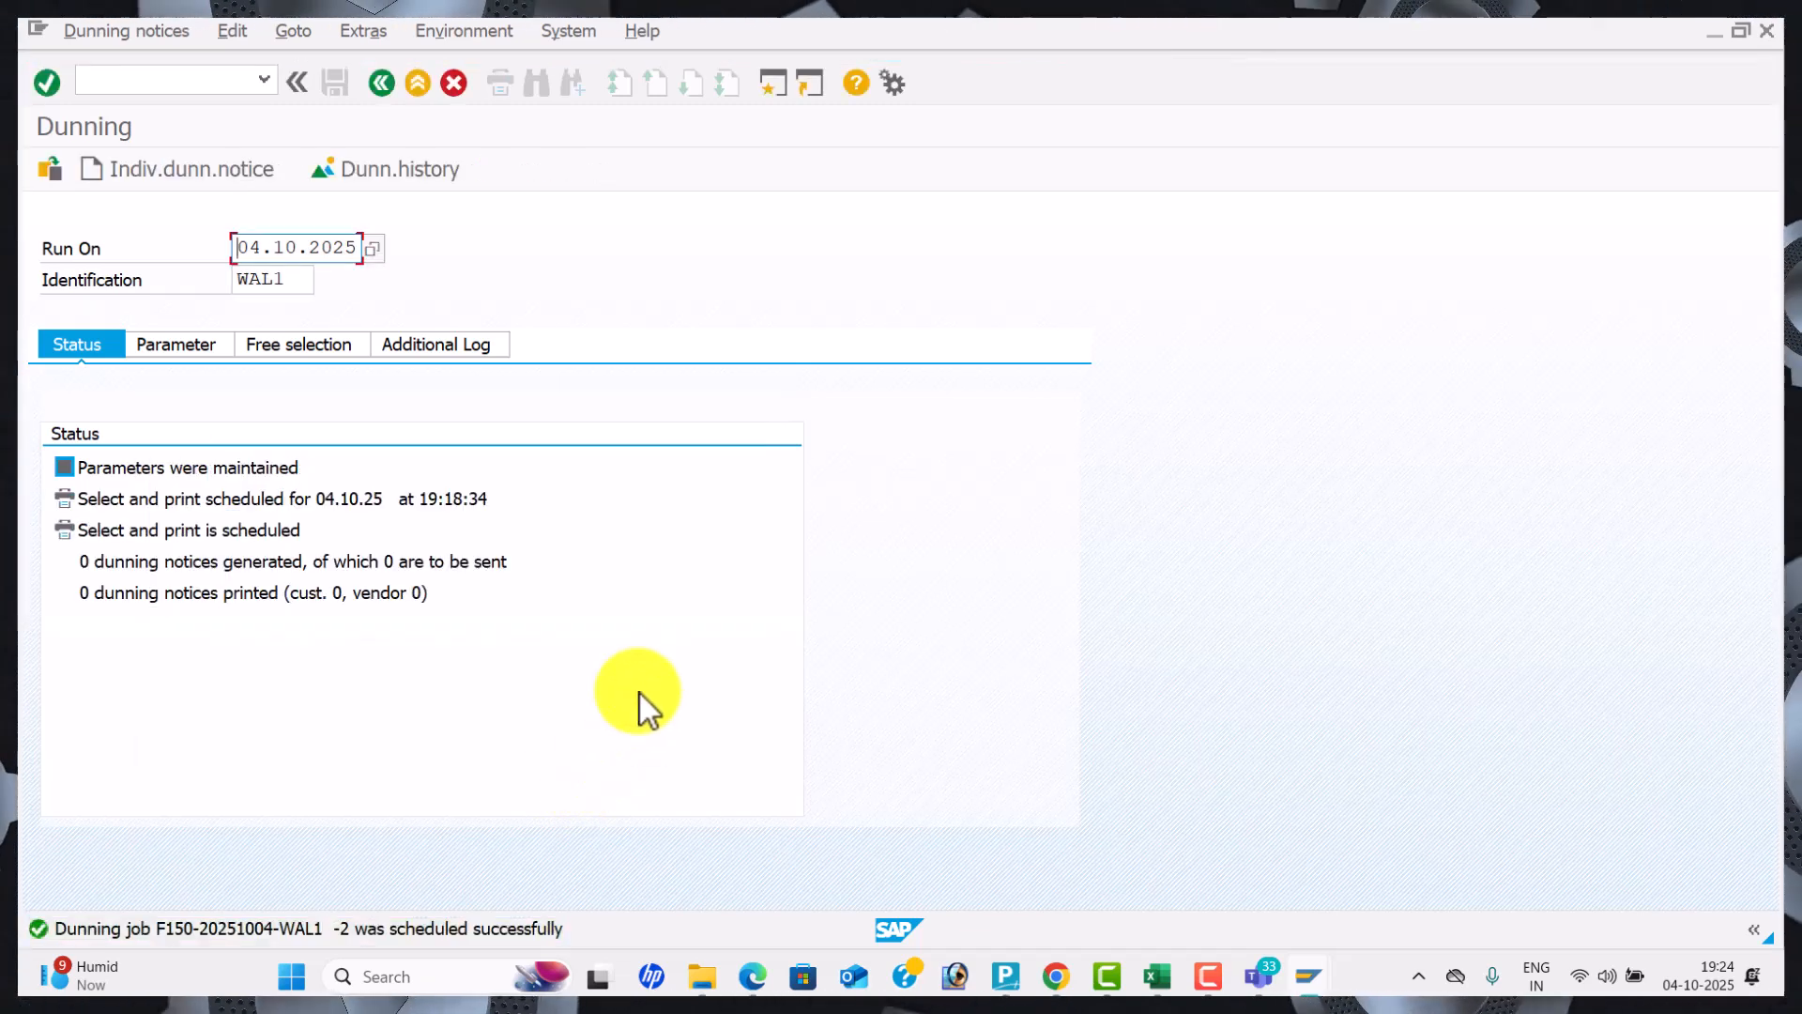
key("Return")
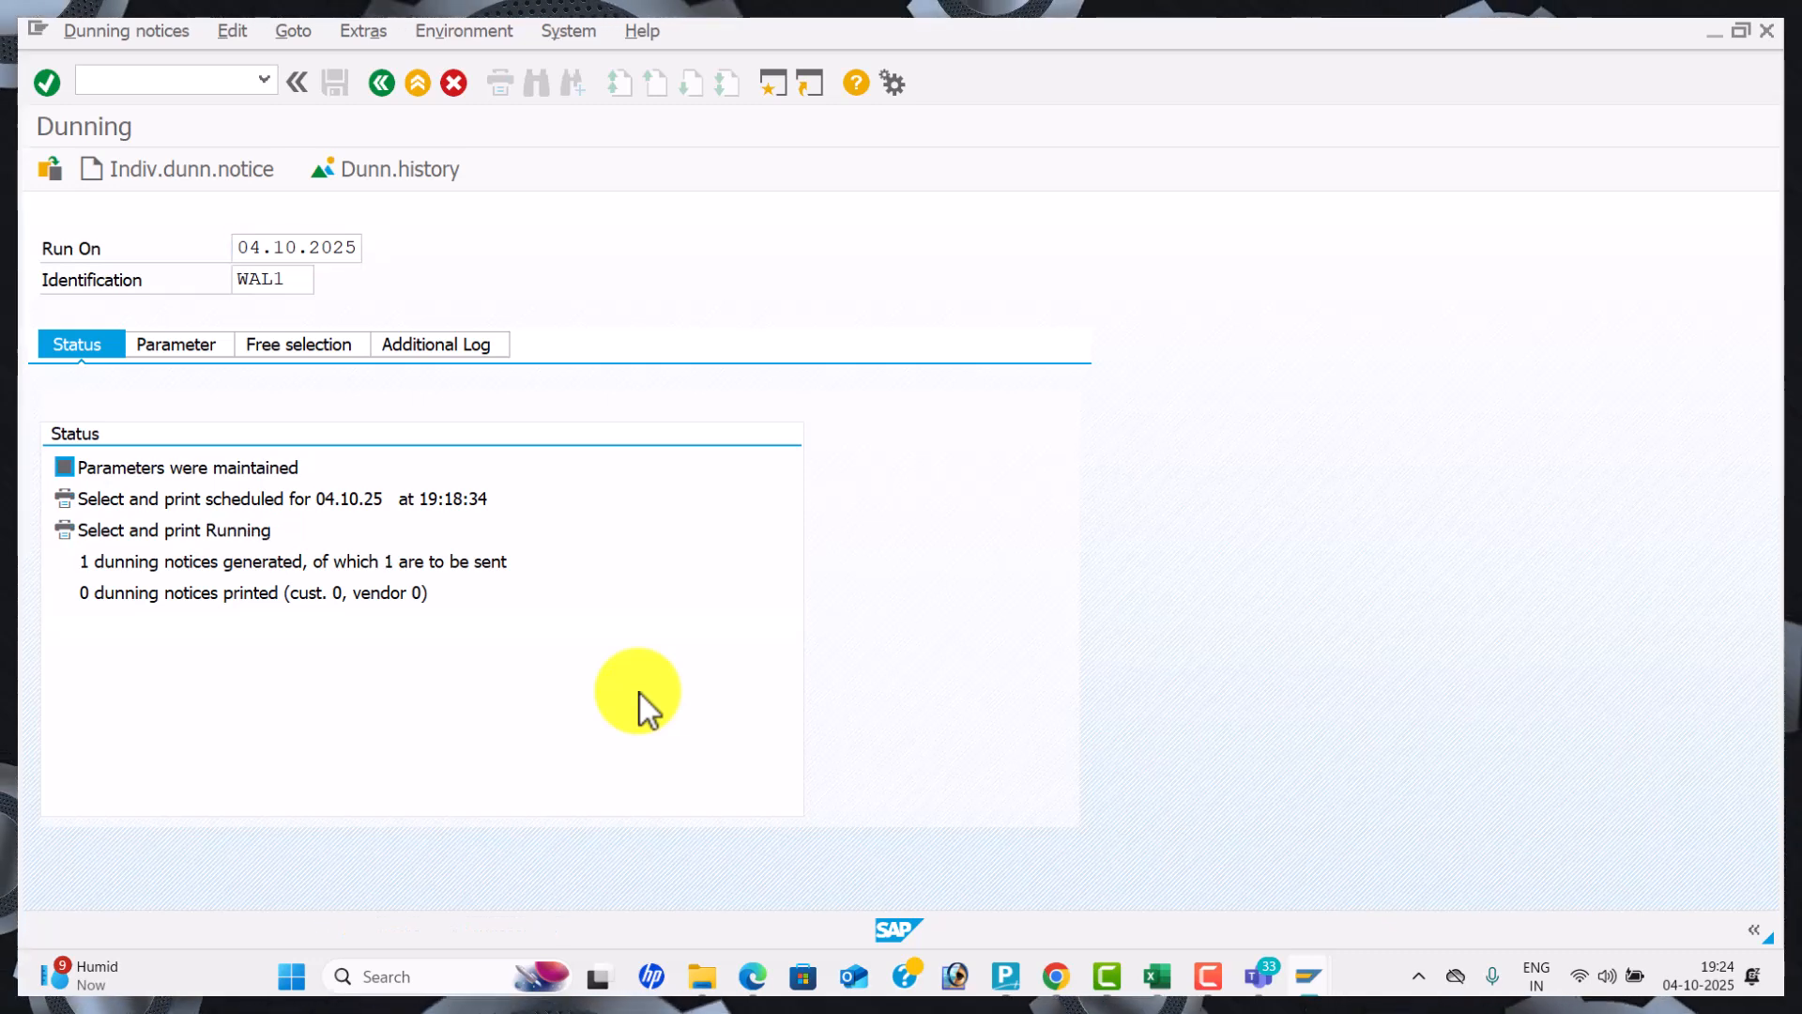
key("Return")
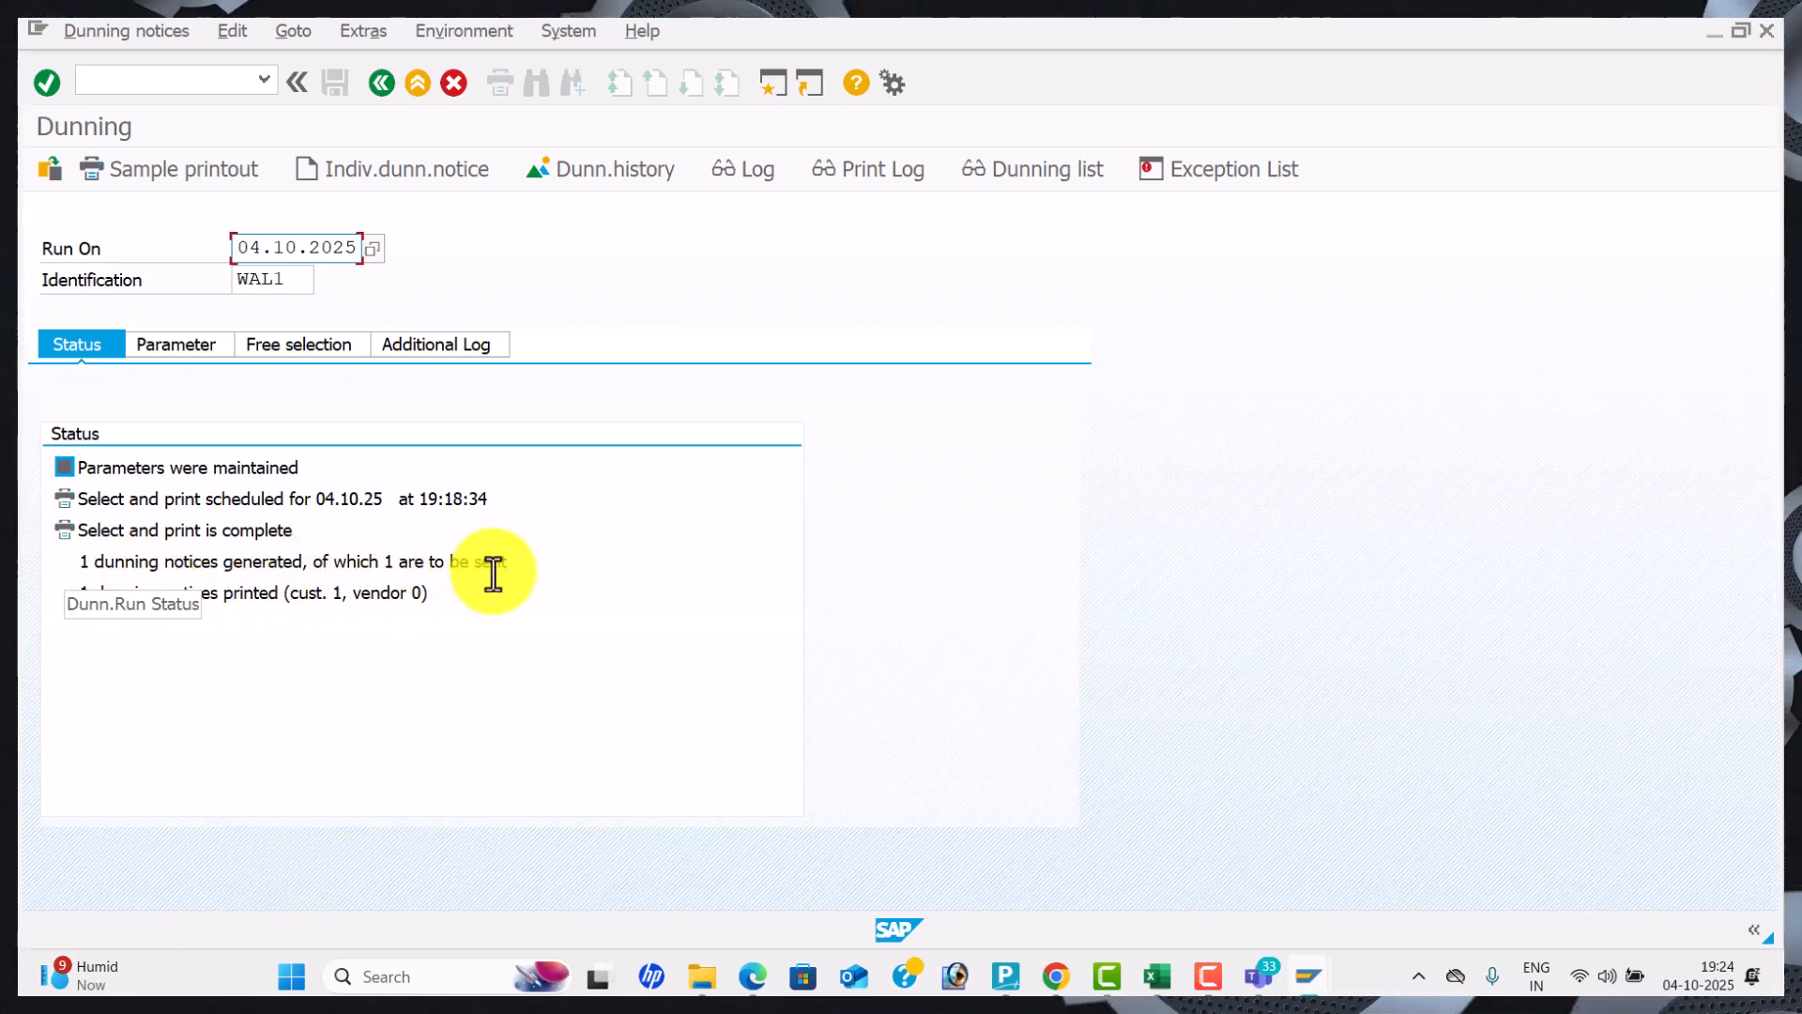
Display the dunning list for the 04.10.2025 WAL1 run without a variant, check the dunned items, and return to the run.
left_click(1026, 179)
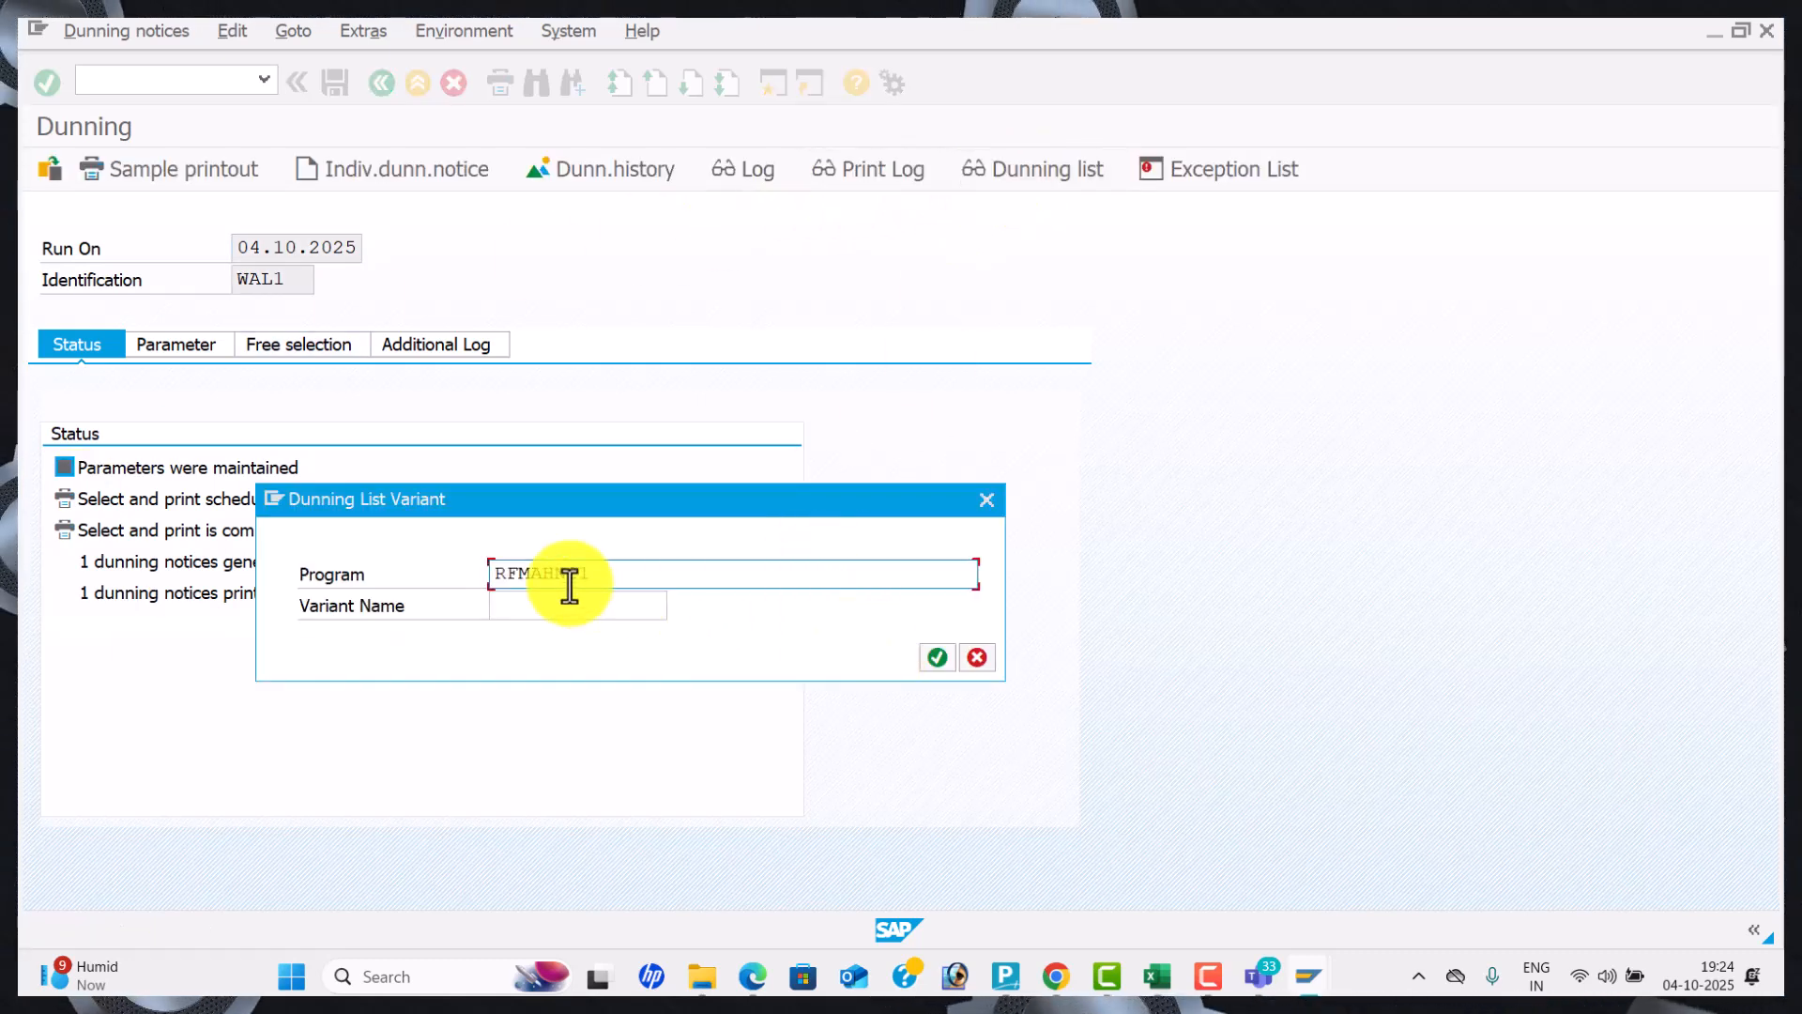
left_click(934, 657)
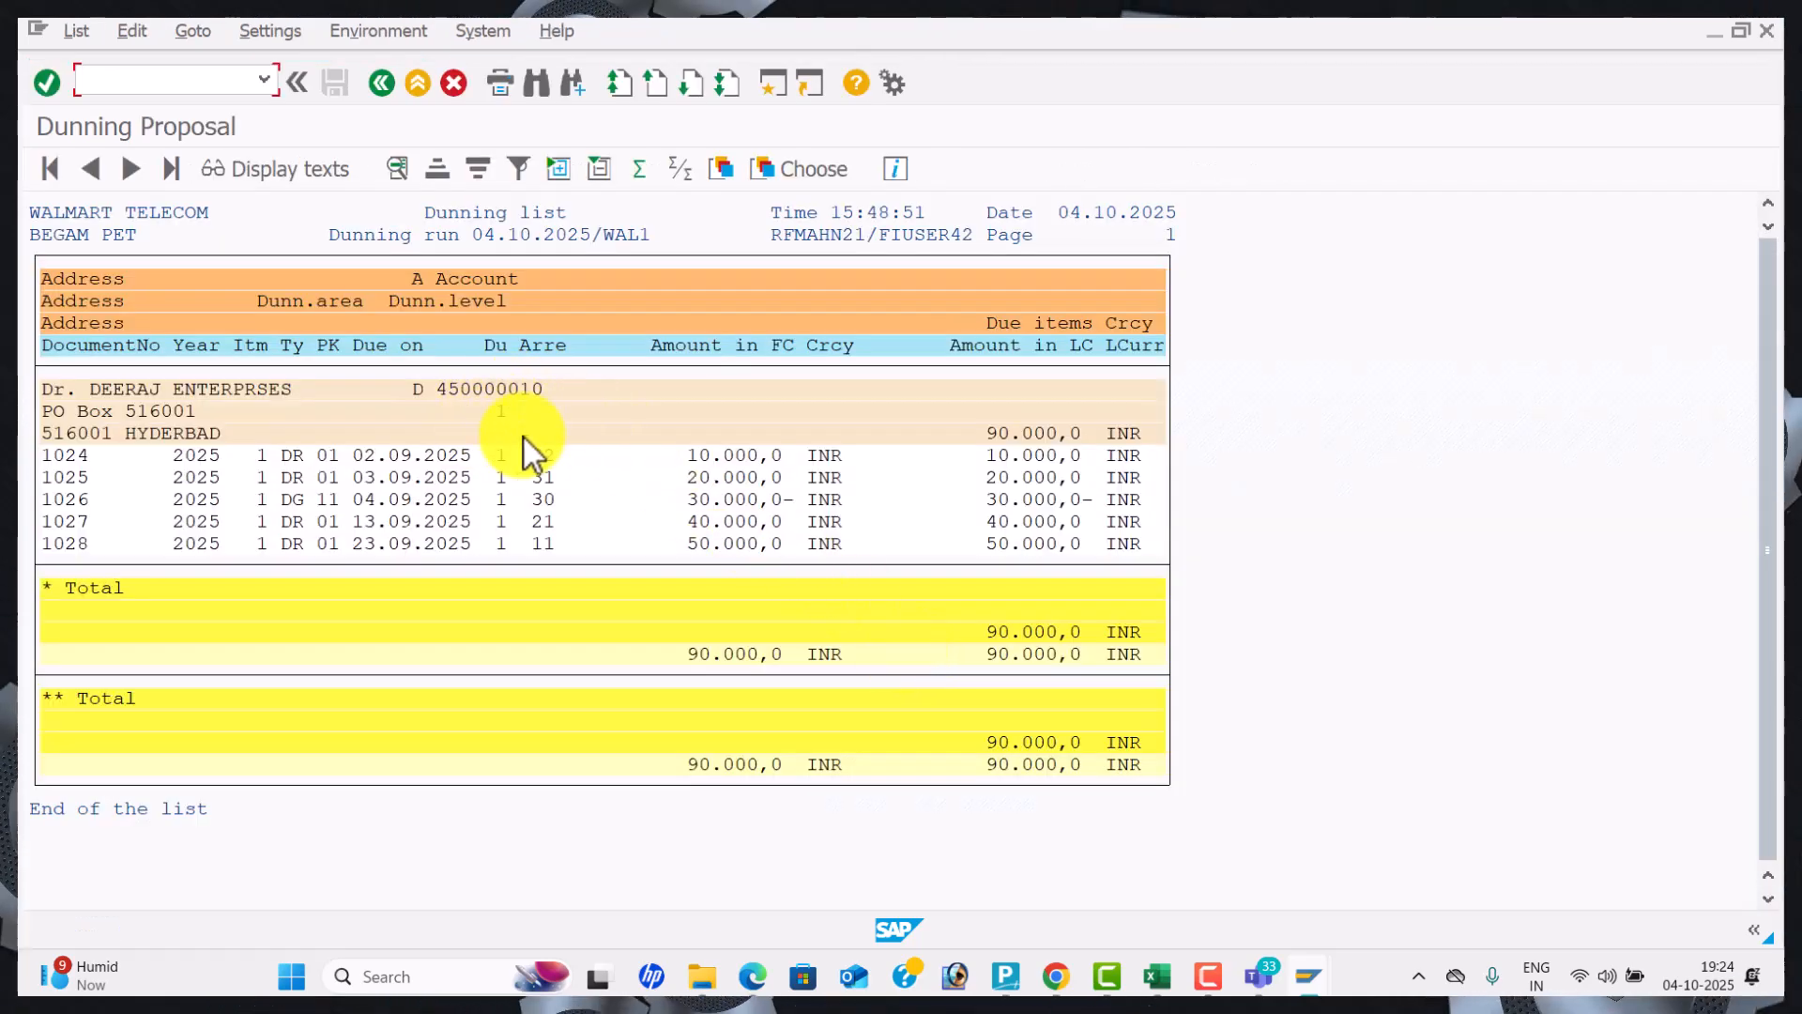
left_click(392, 90)
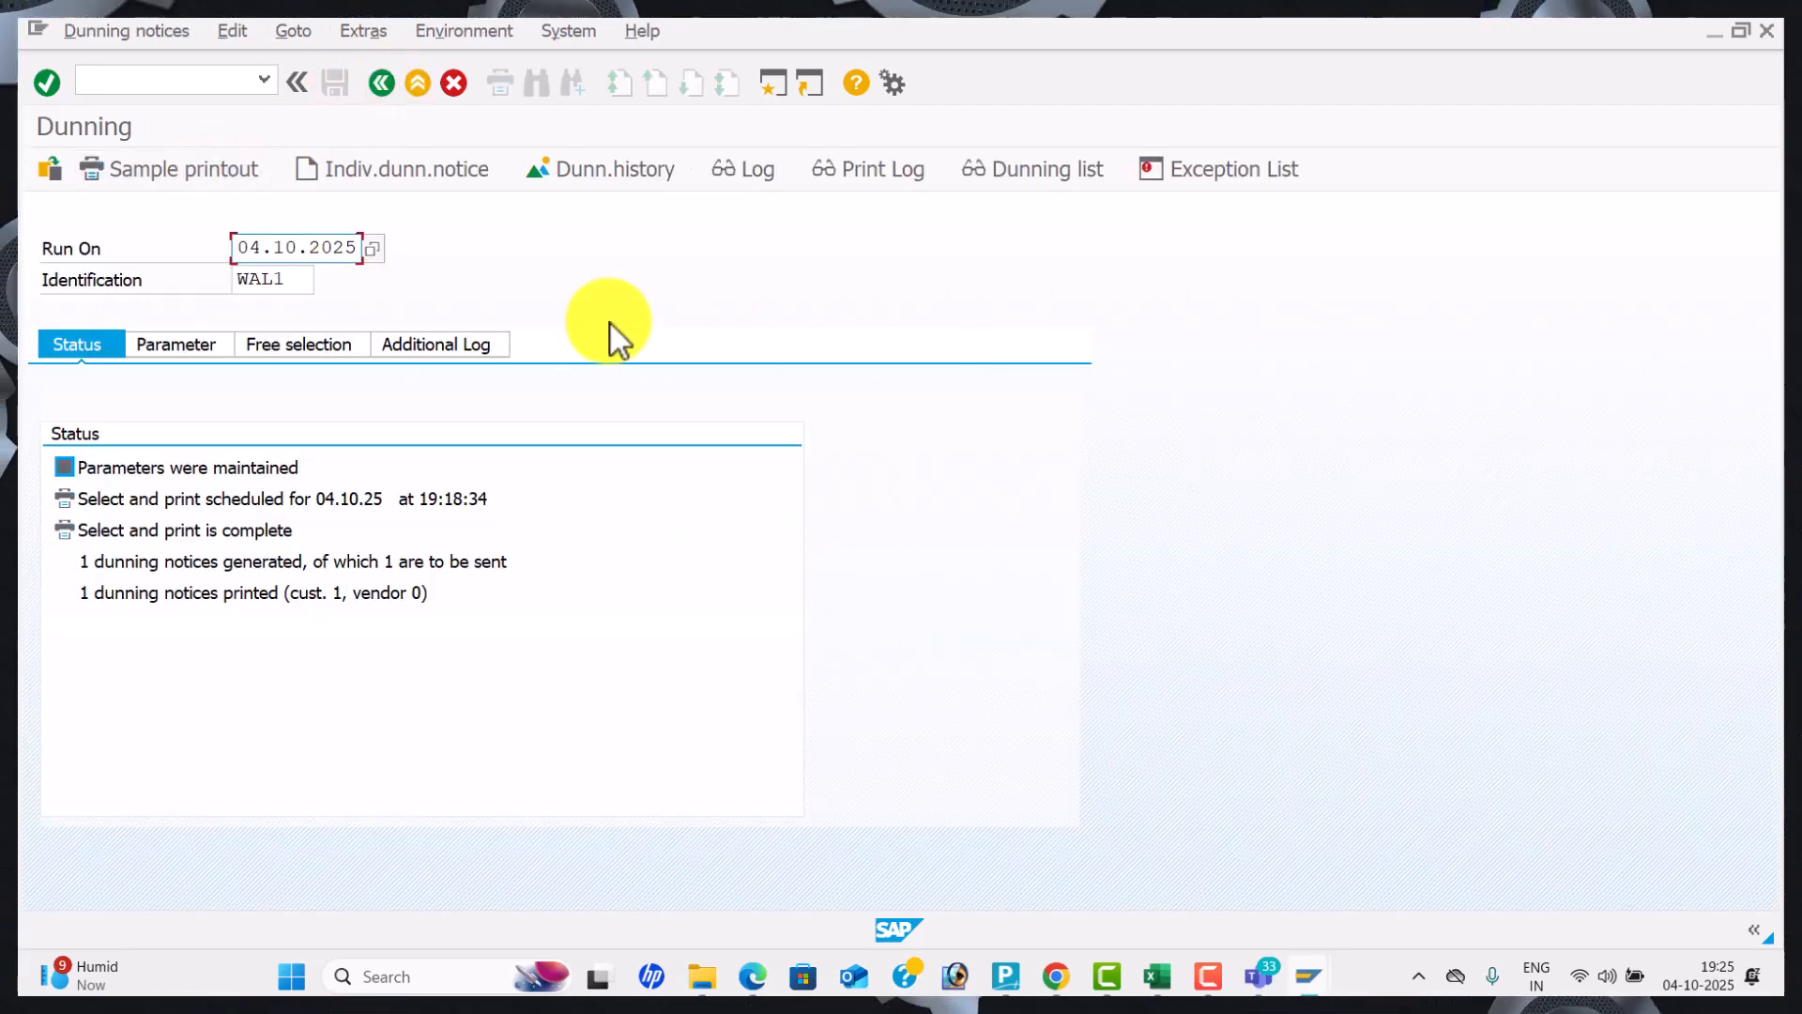
Set up a sample printout on output device LP01 restricted to the invoiced customer and display its print preview.
left_click(211, 173)
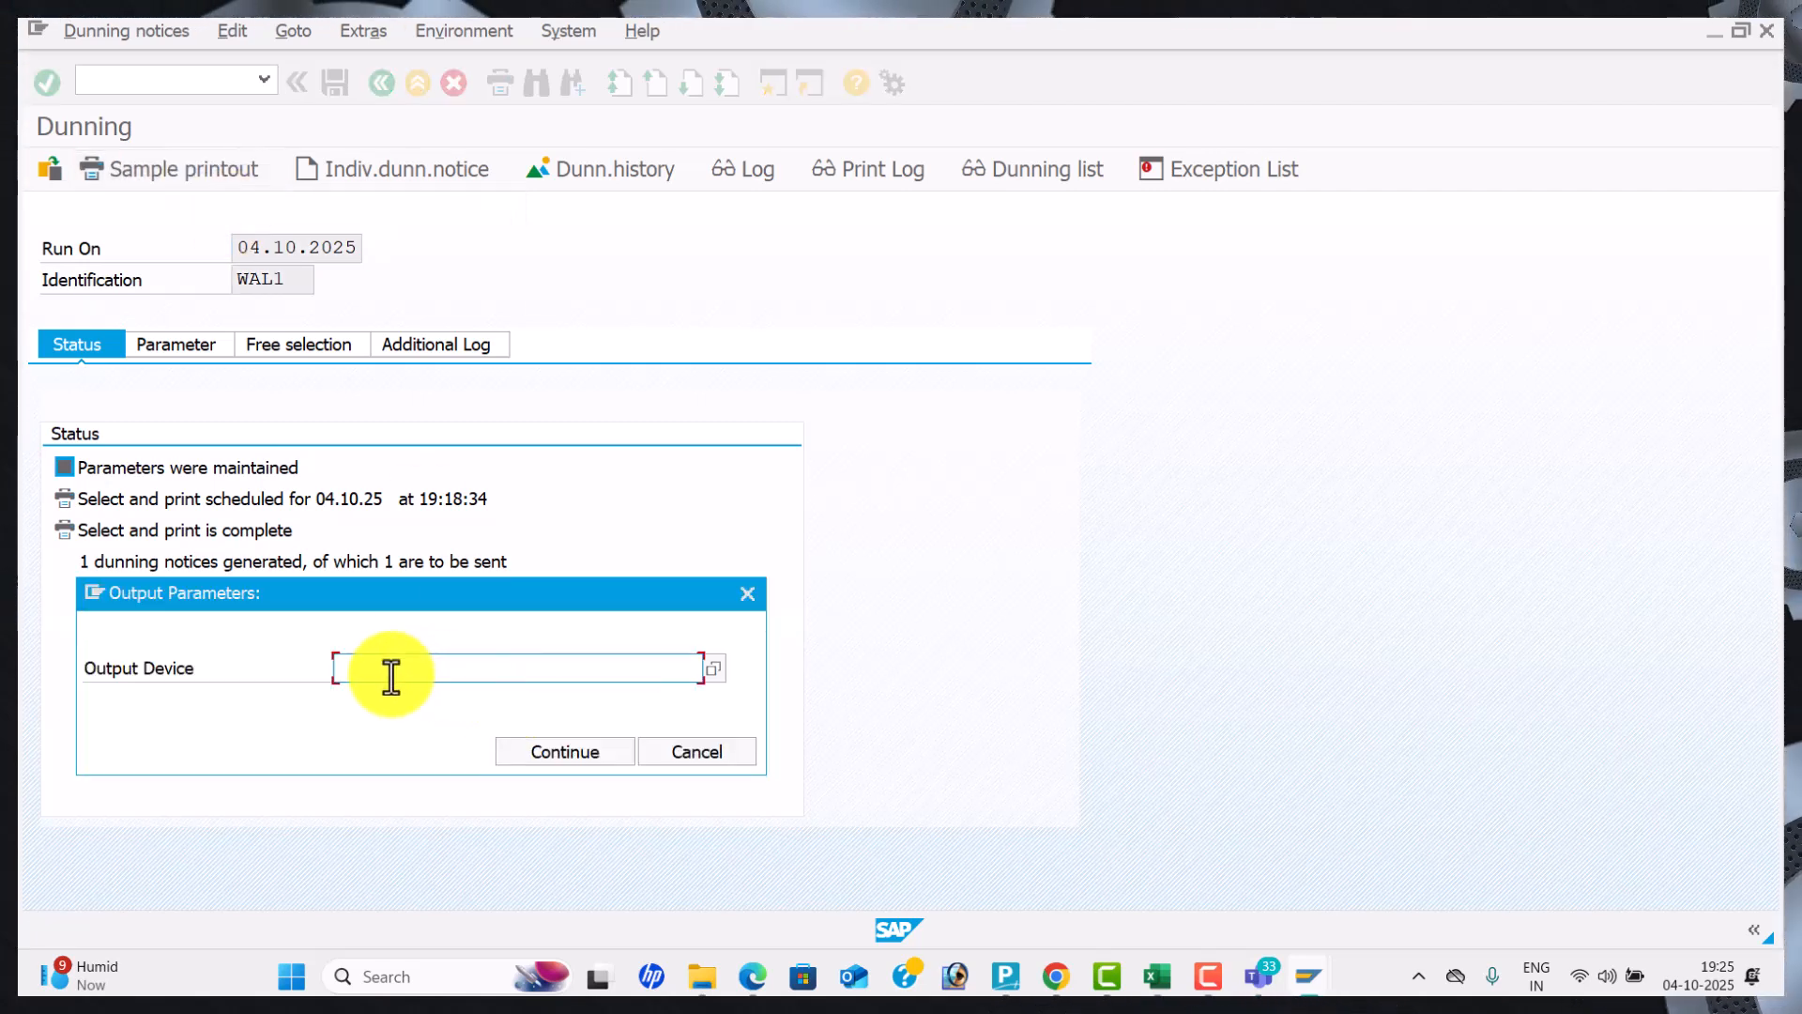
left_click(391, 676)
left_click(418, 704)
left_click(552, 747)
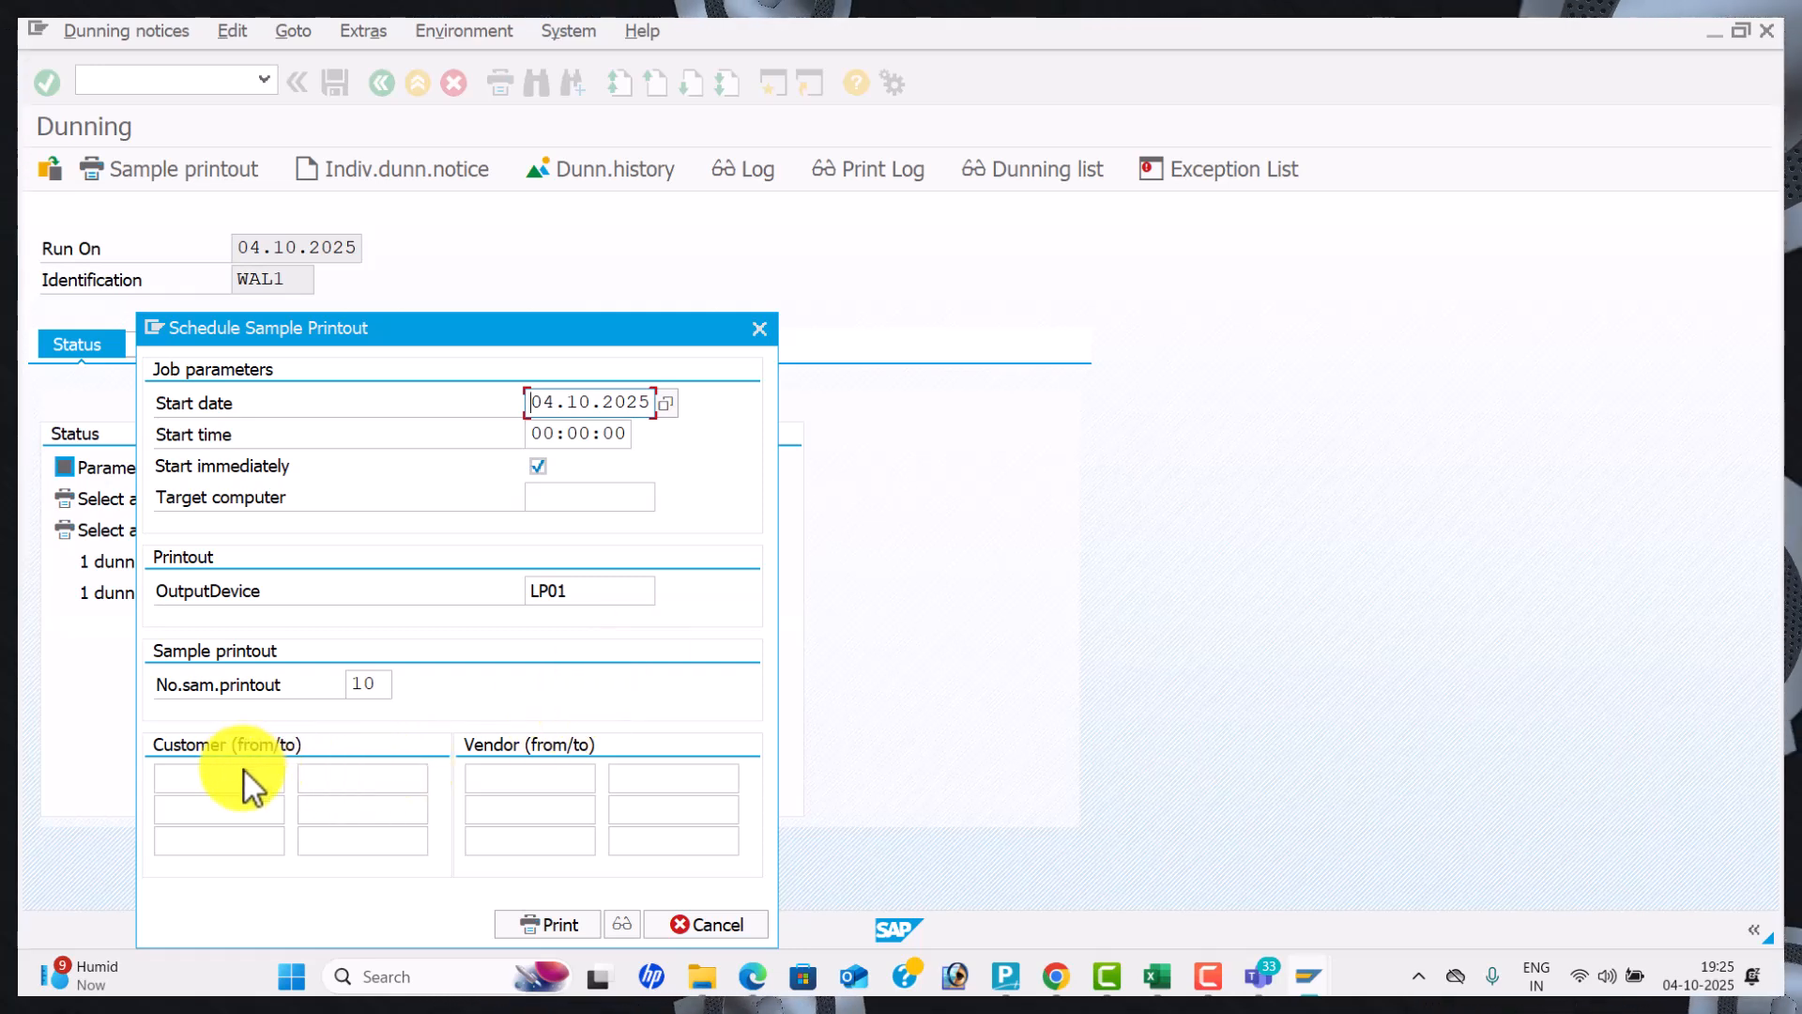
left_click(242, 772)
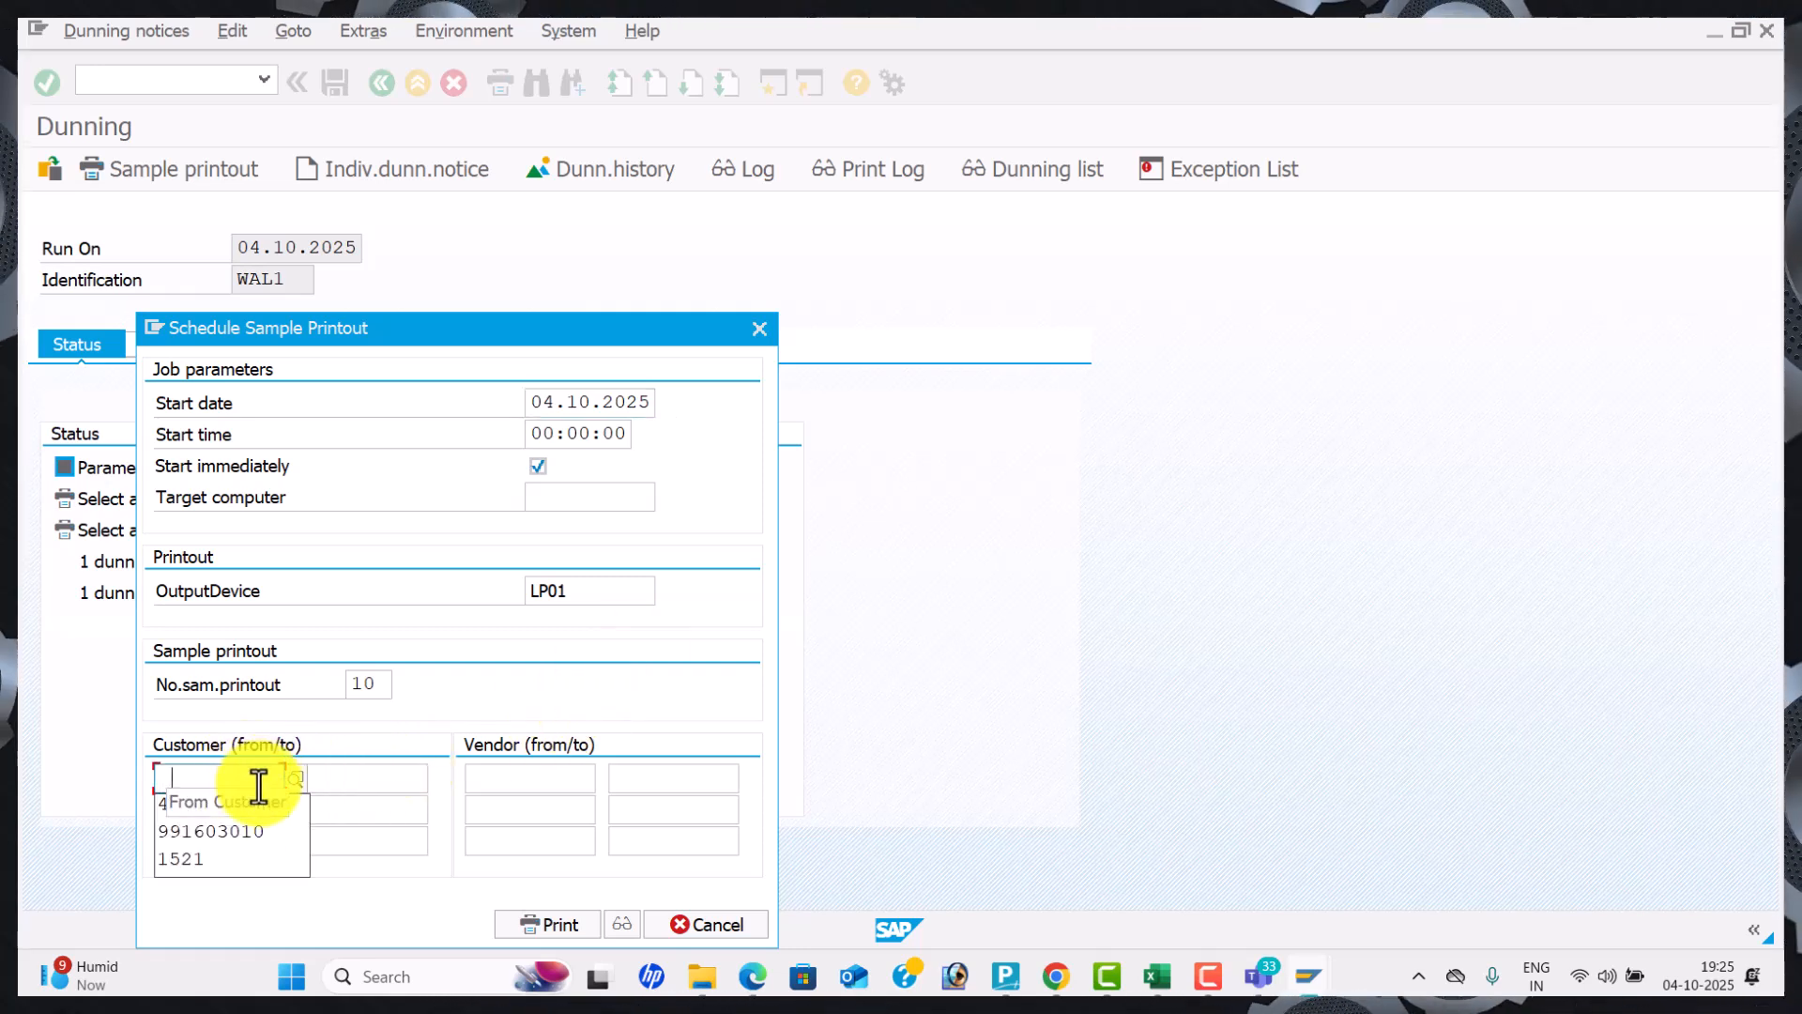
left_click(293, 779)
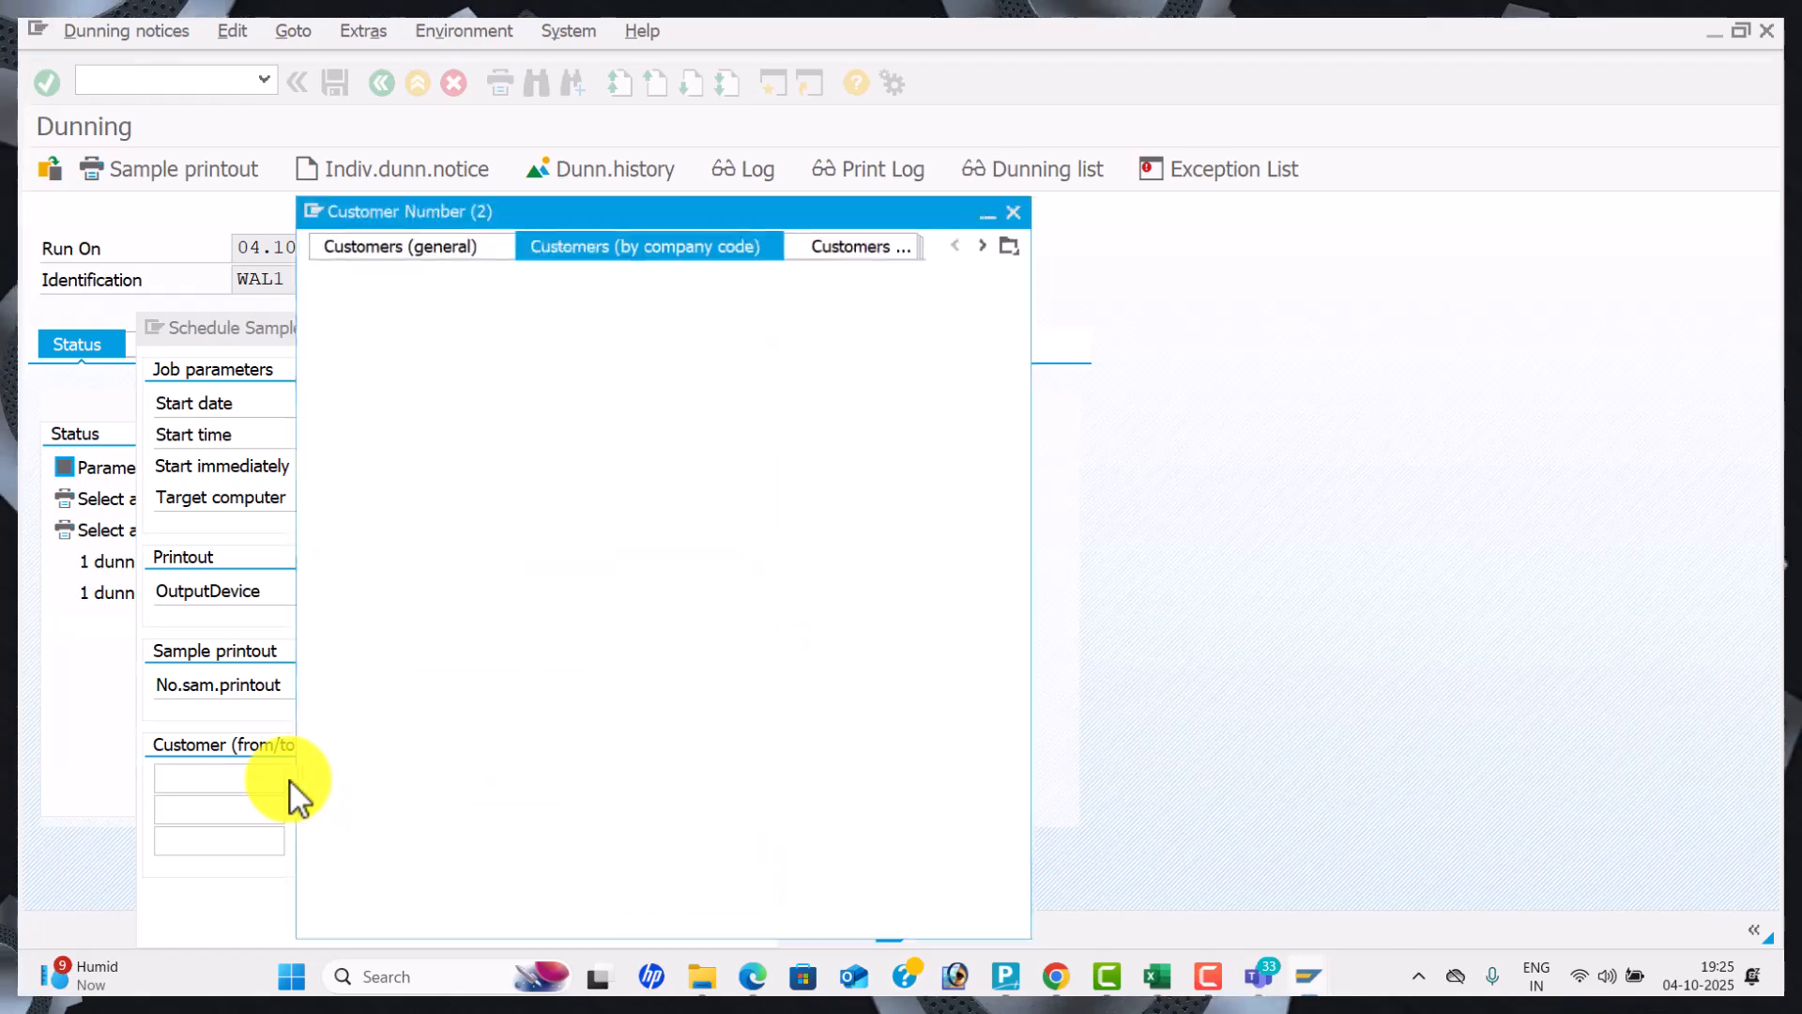
key("Return")
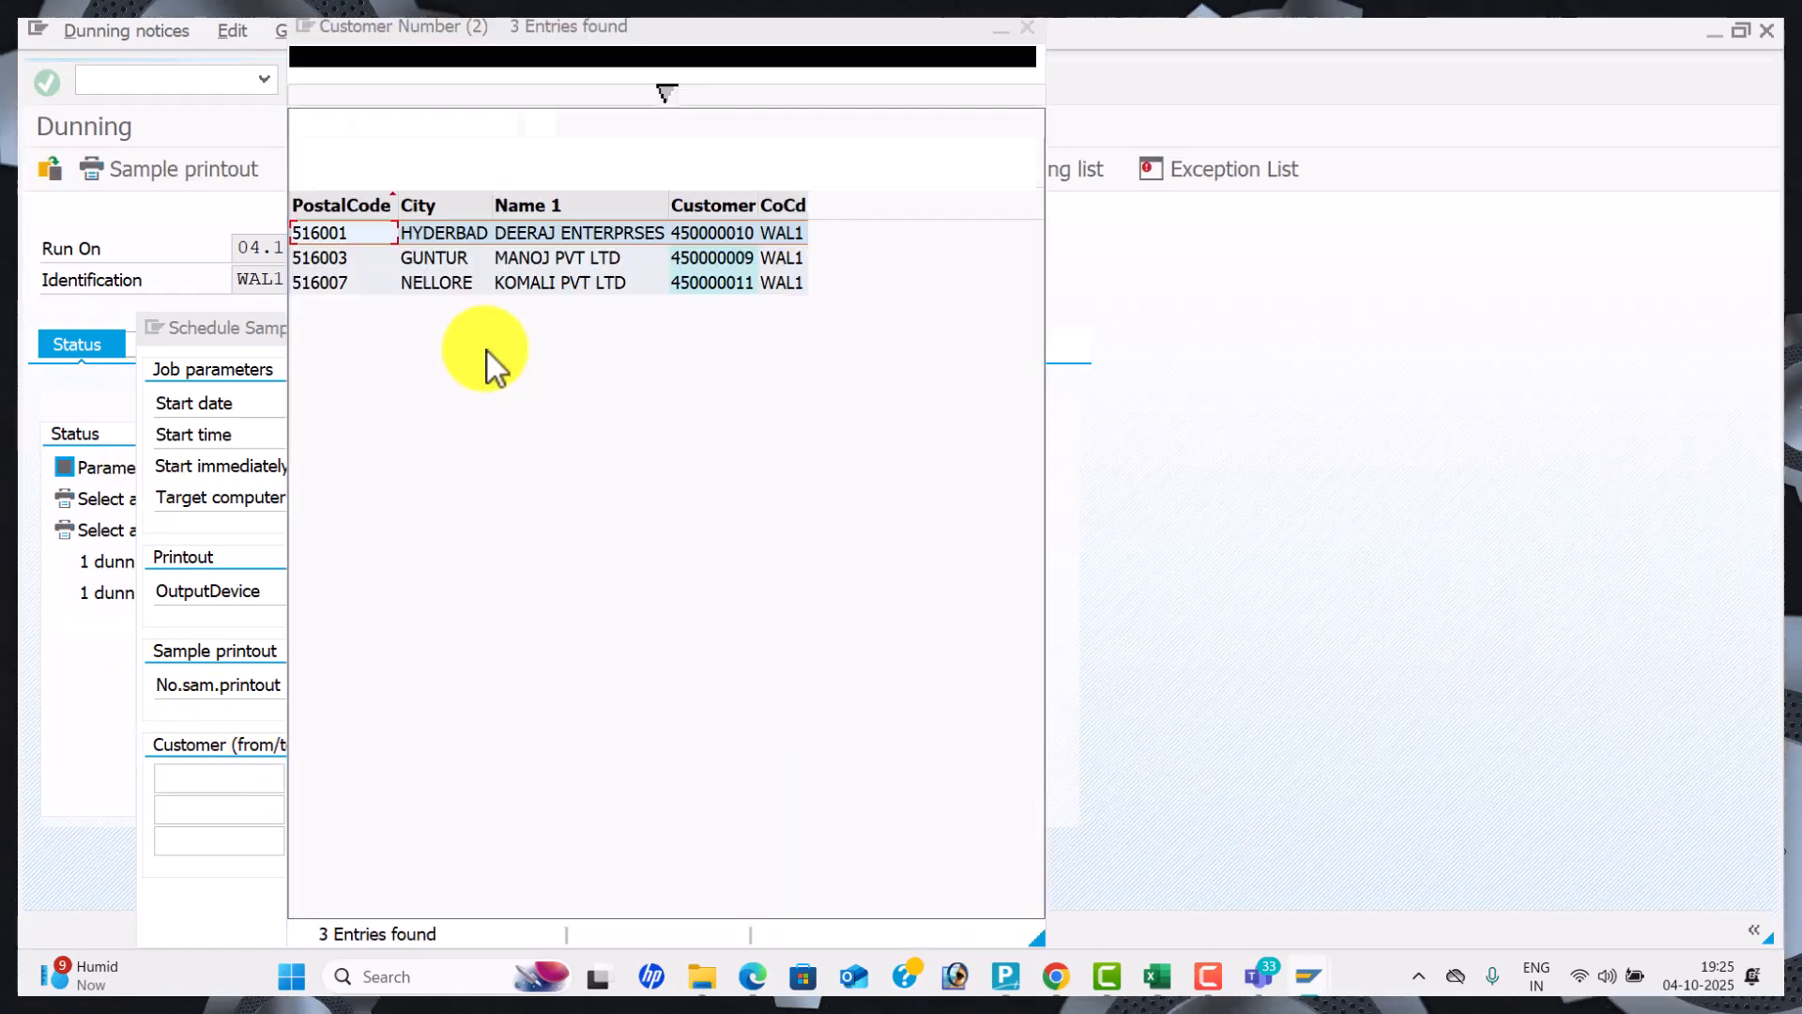
double_click(628, 232)
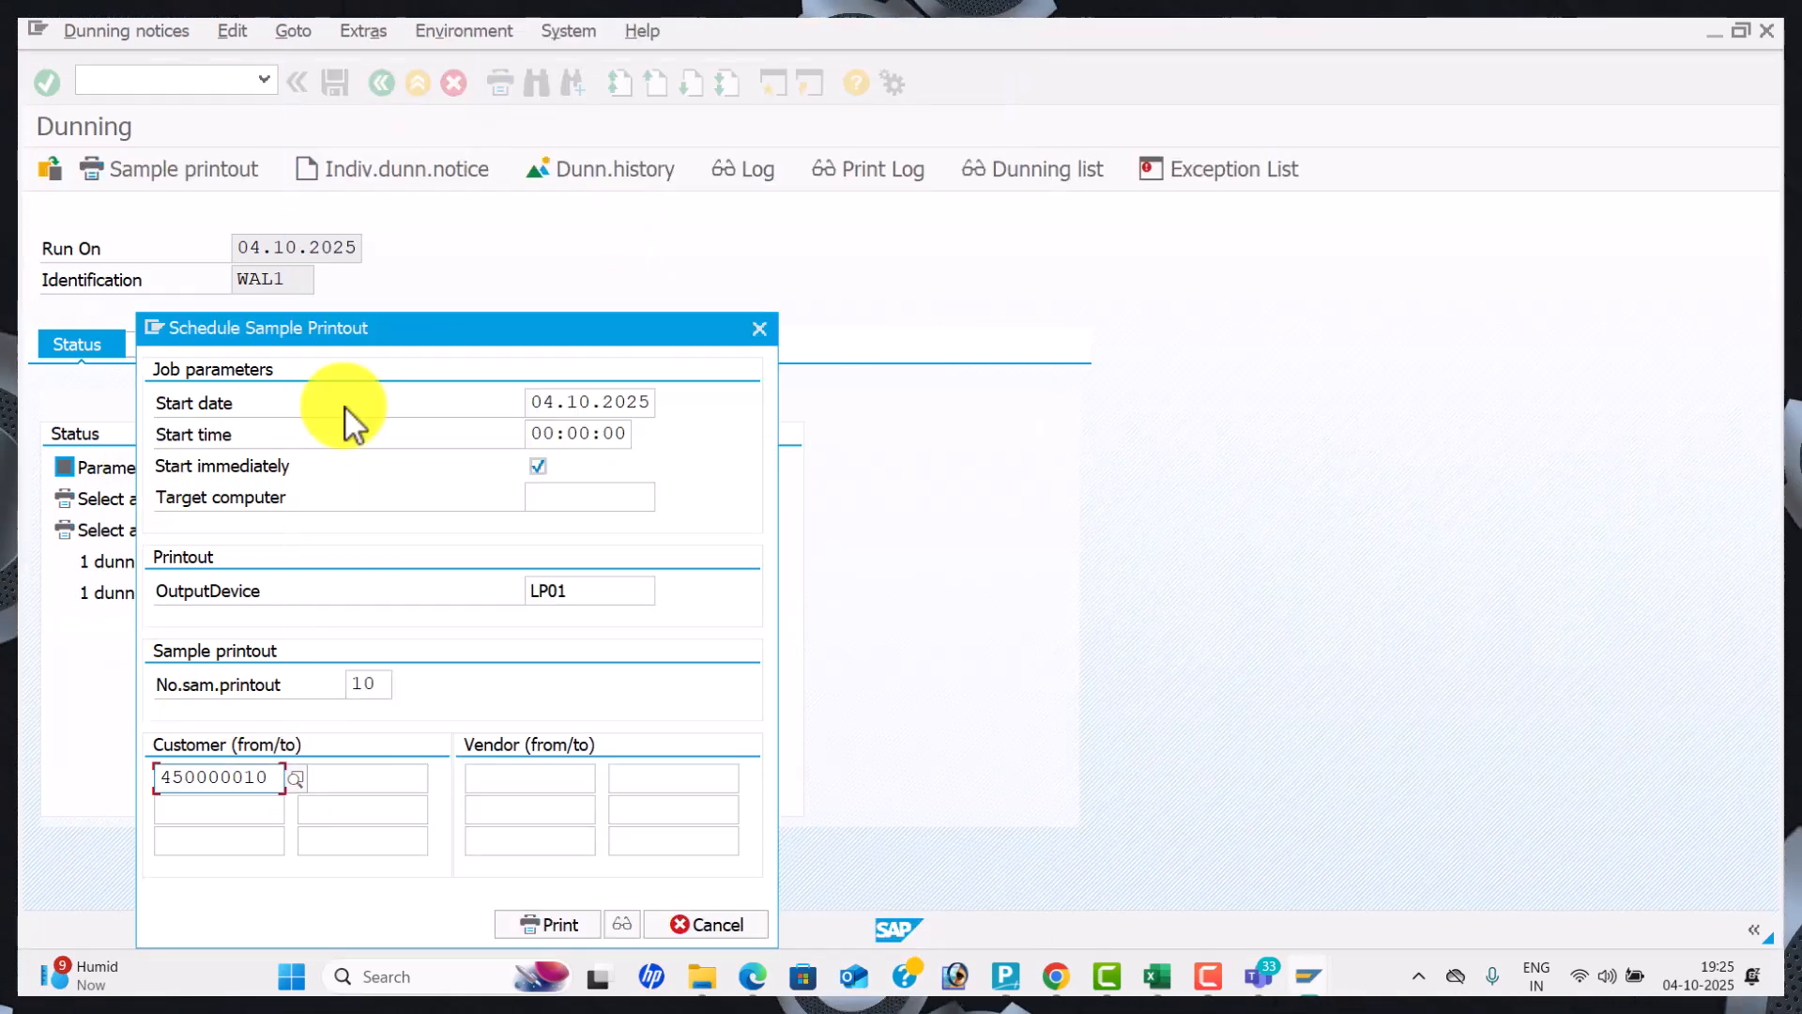
left_click(620, 924)
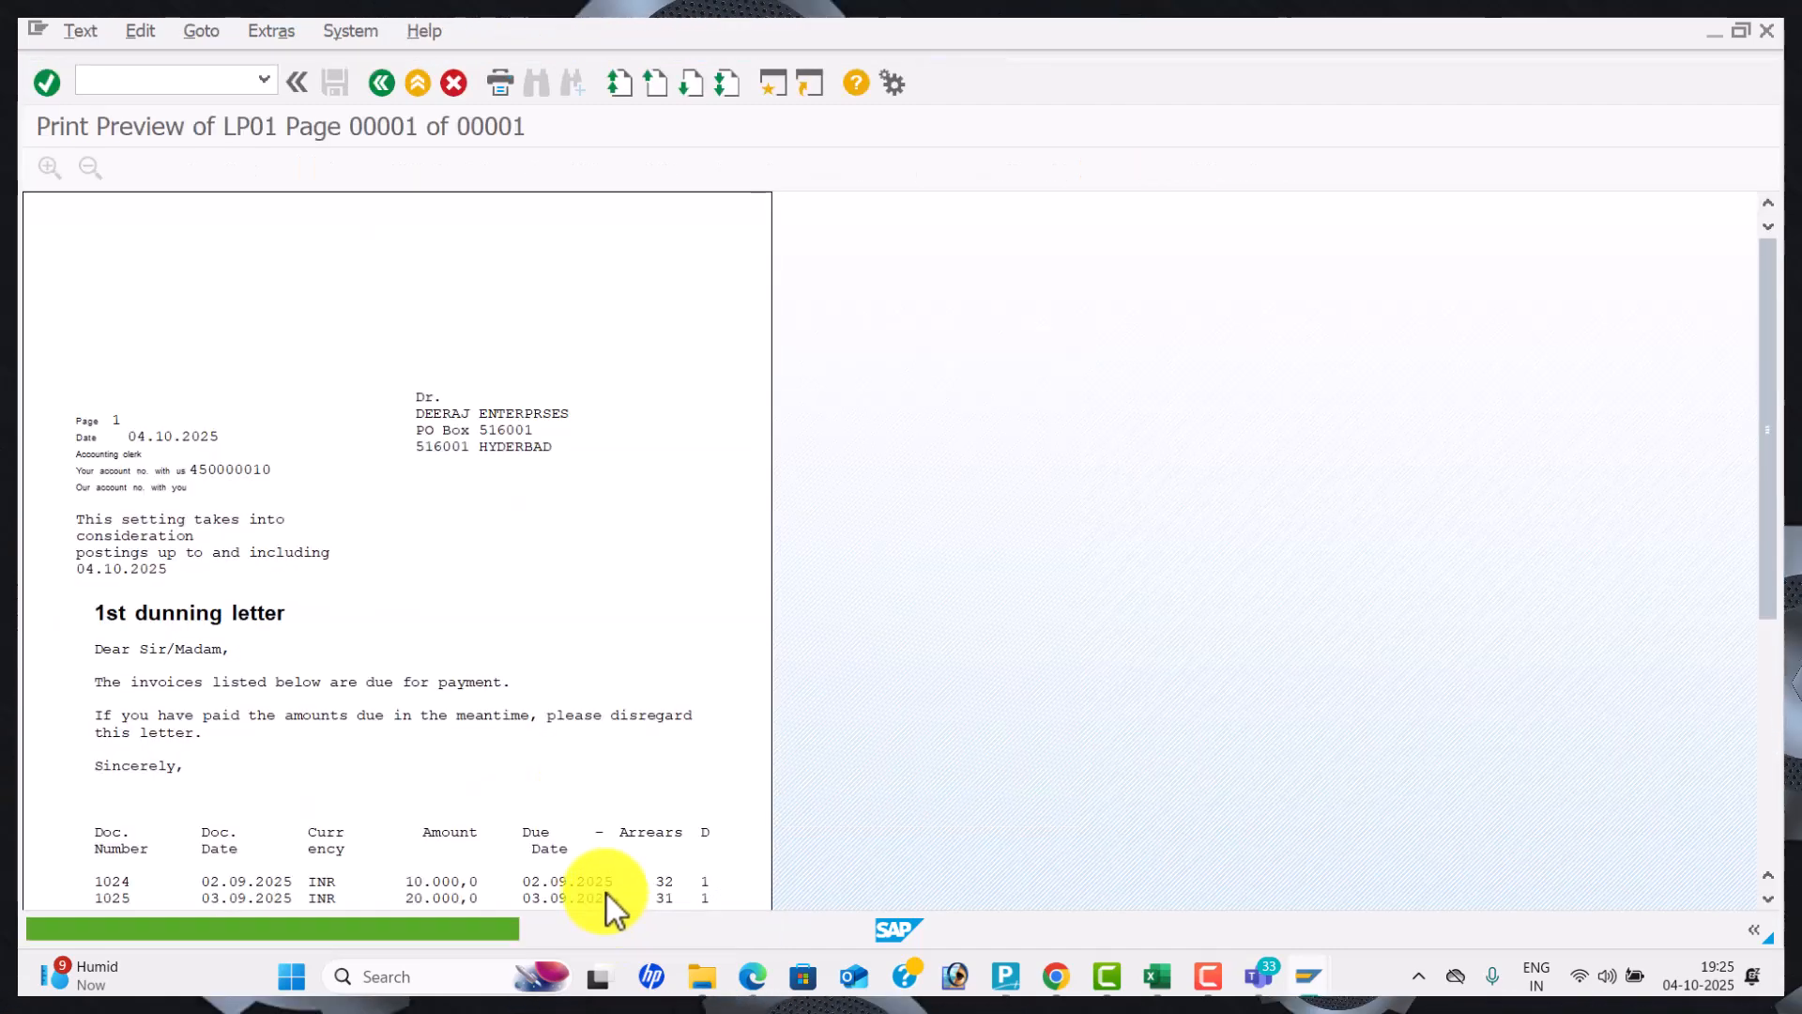
Review the dunning letter's text, listed invoices, arrears, dunning charge and totals, and return to the dunning run.
scroll(476, 550, "down", 5)
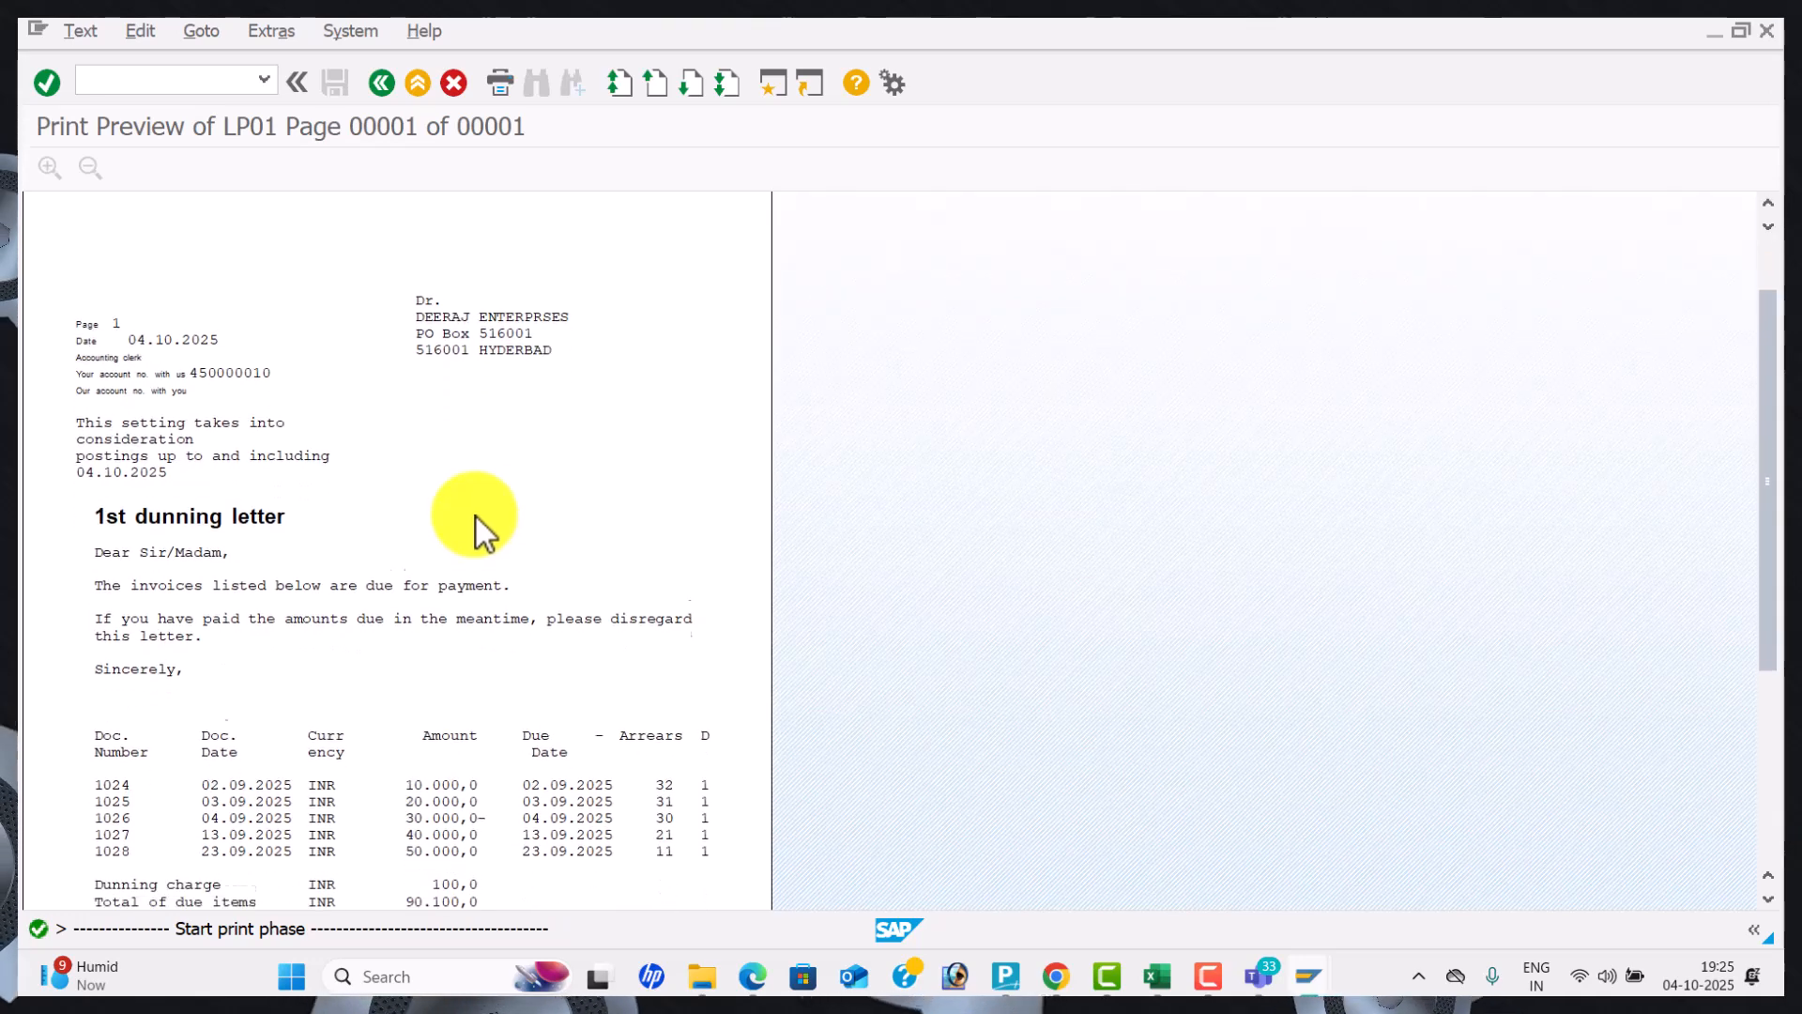
scroll(465, 518, "down", 3)
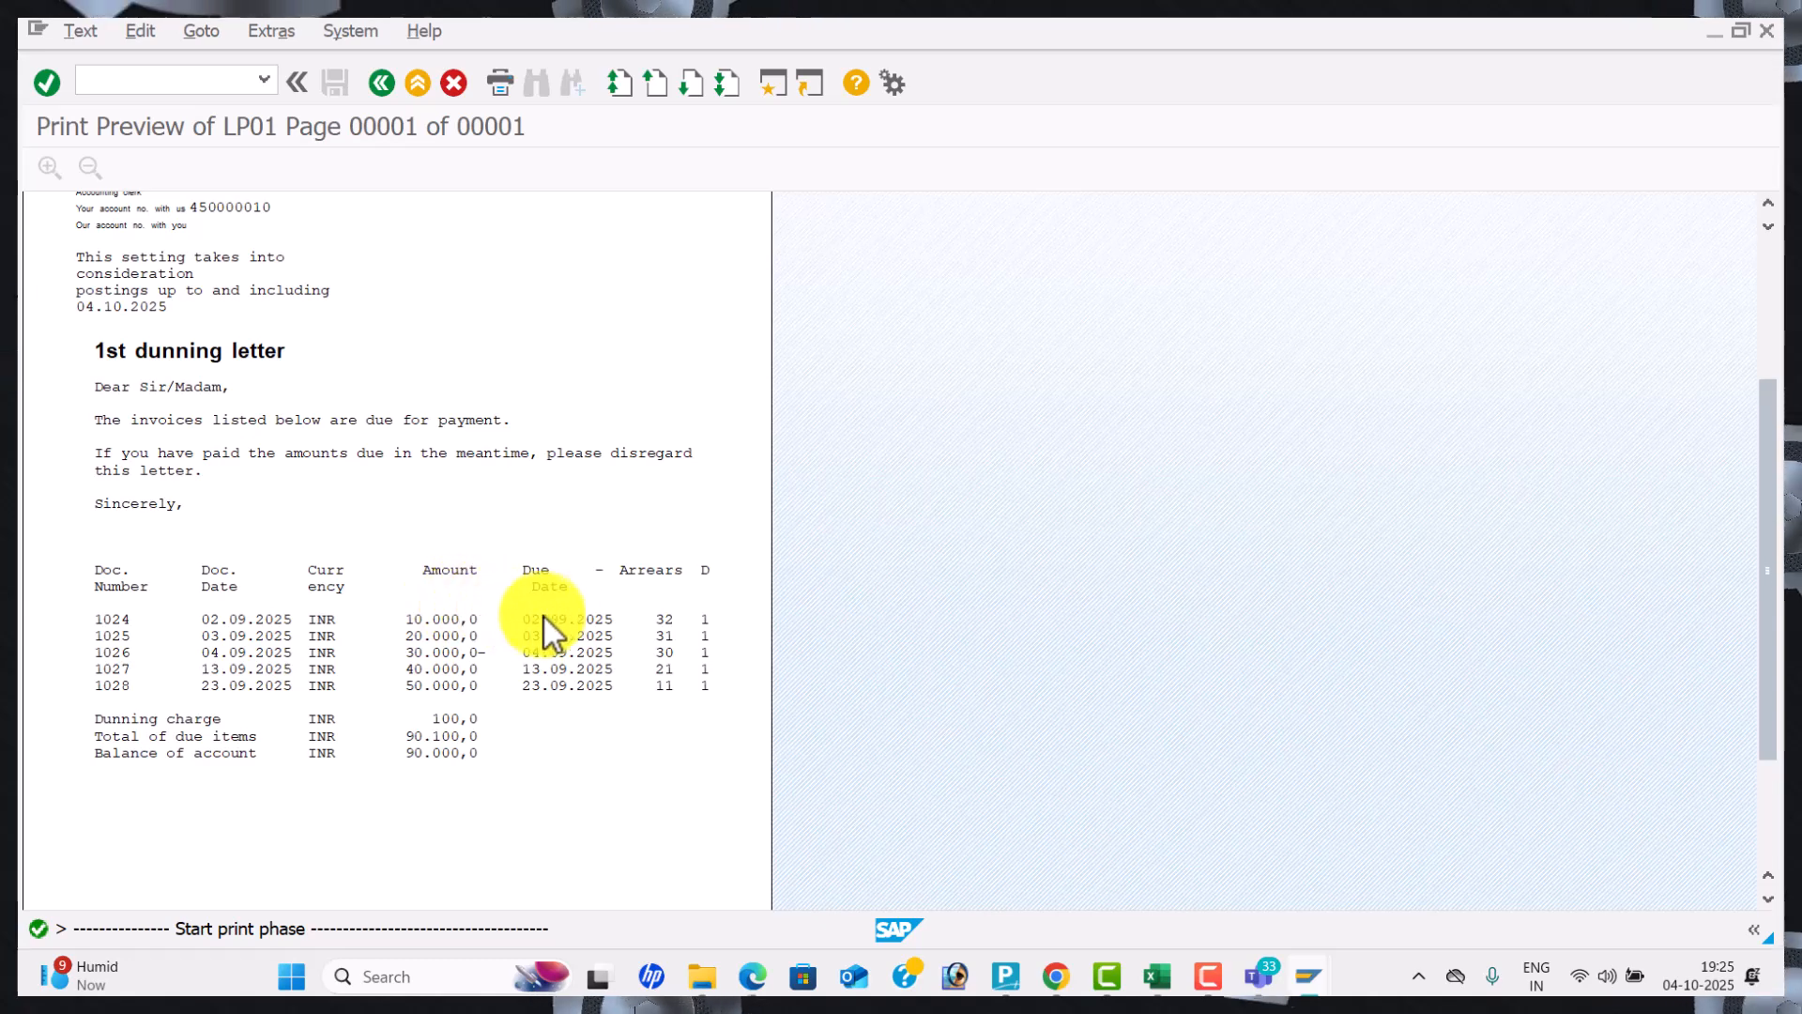
scroll(431, 627, "down", 1)
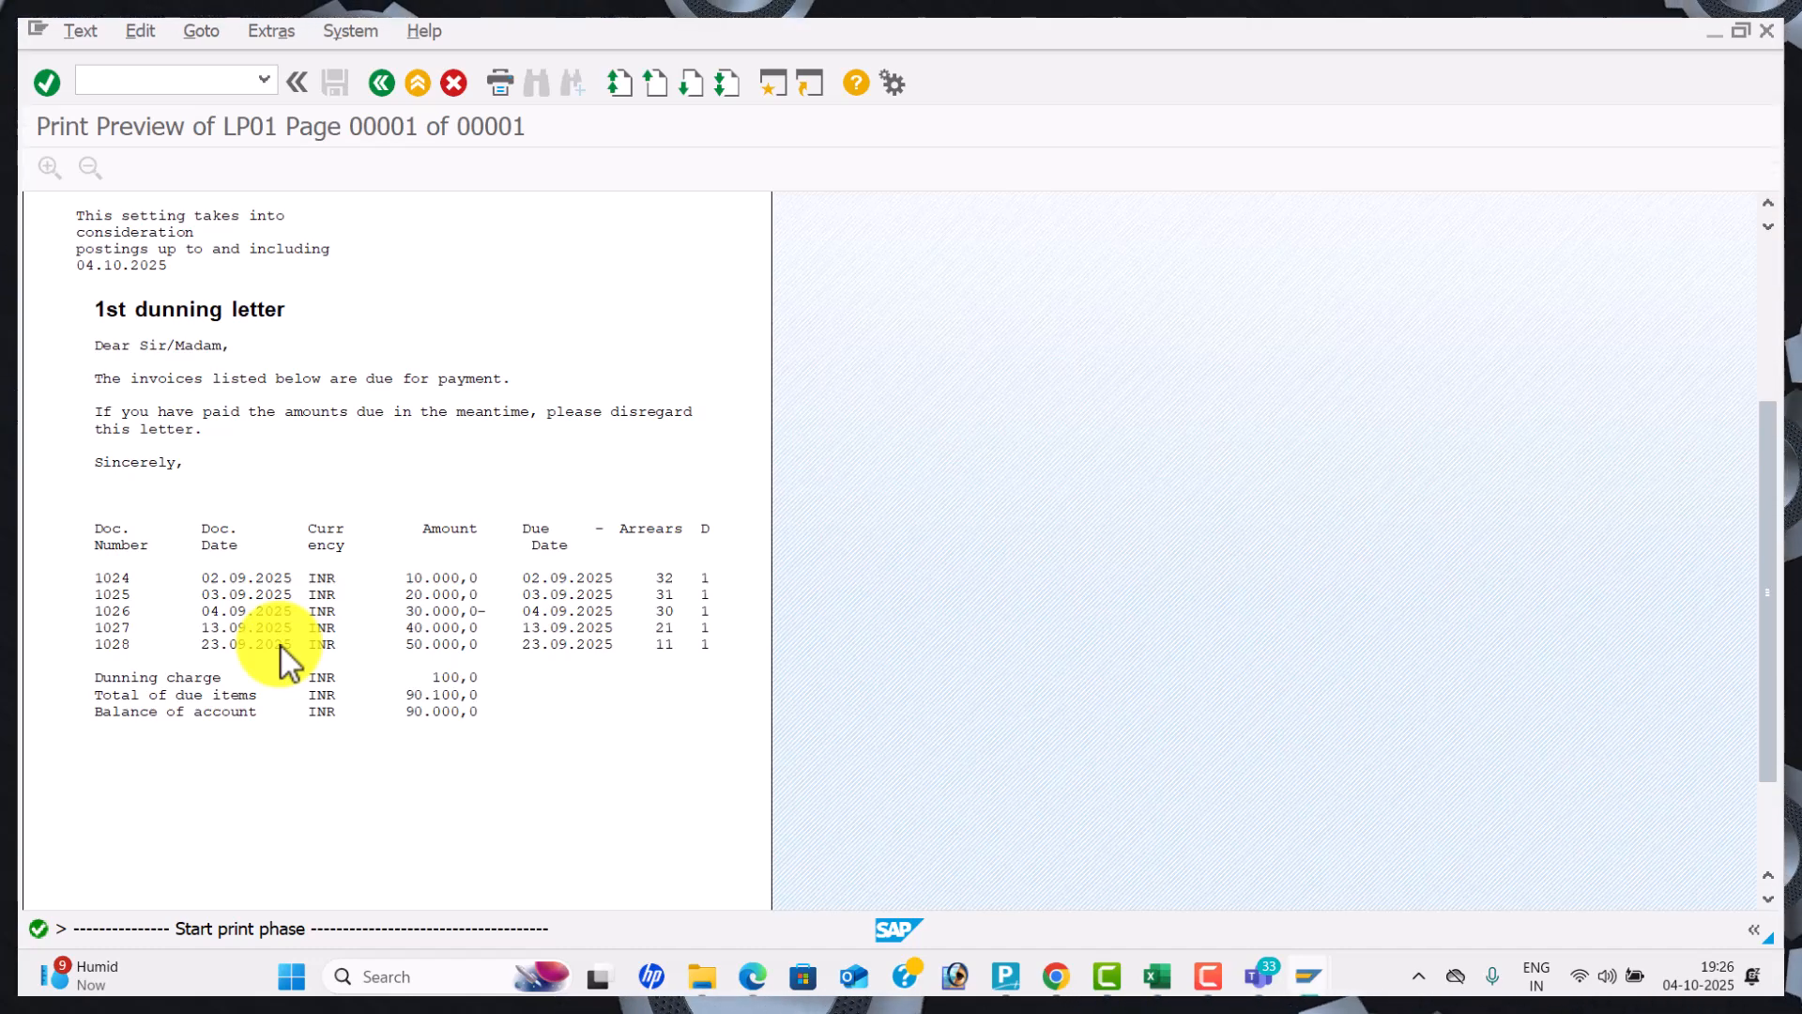
scroll(277, 649, "down", 1)
scroll(278, 649, "down", 2)
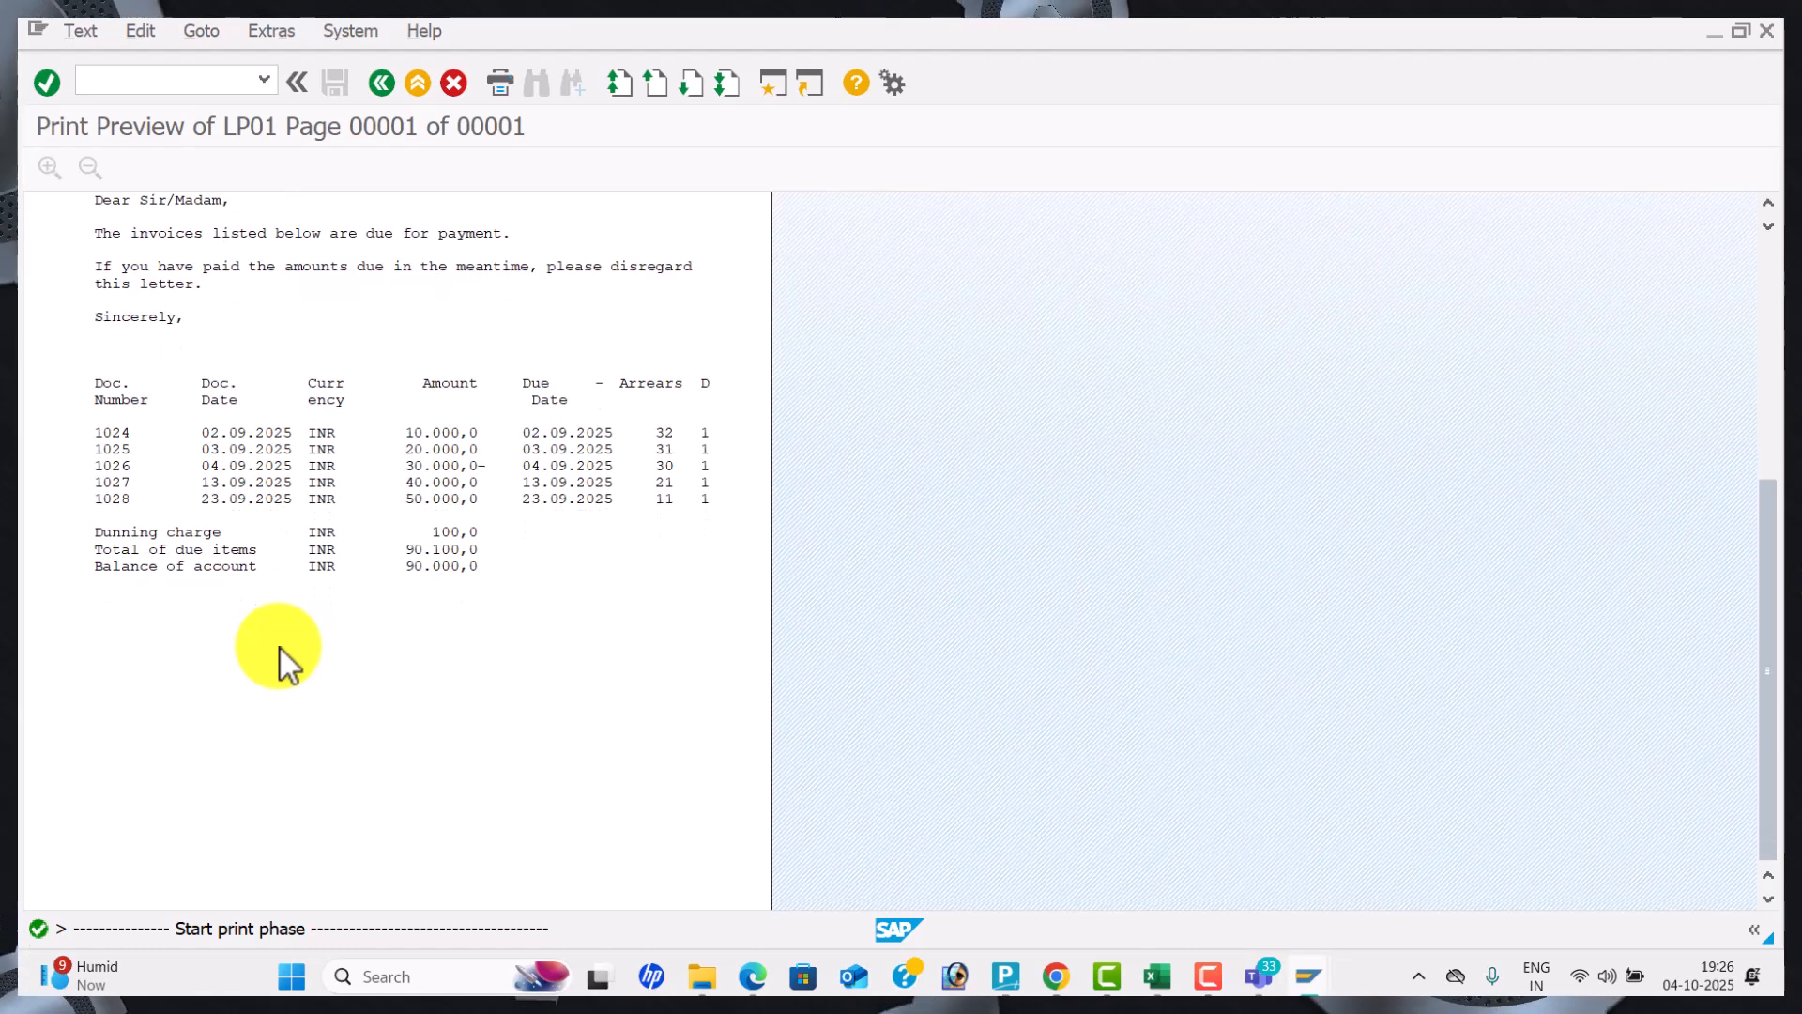
scroll(273, 645, "up", 5)
scroll(274, 646, "up", 3)
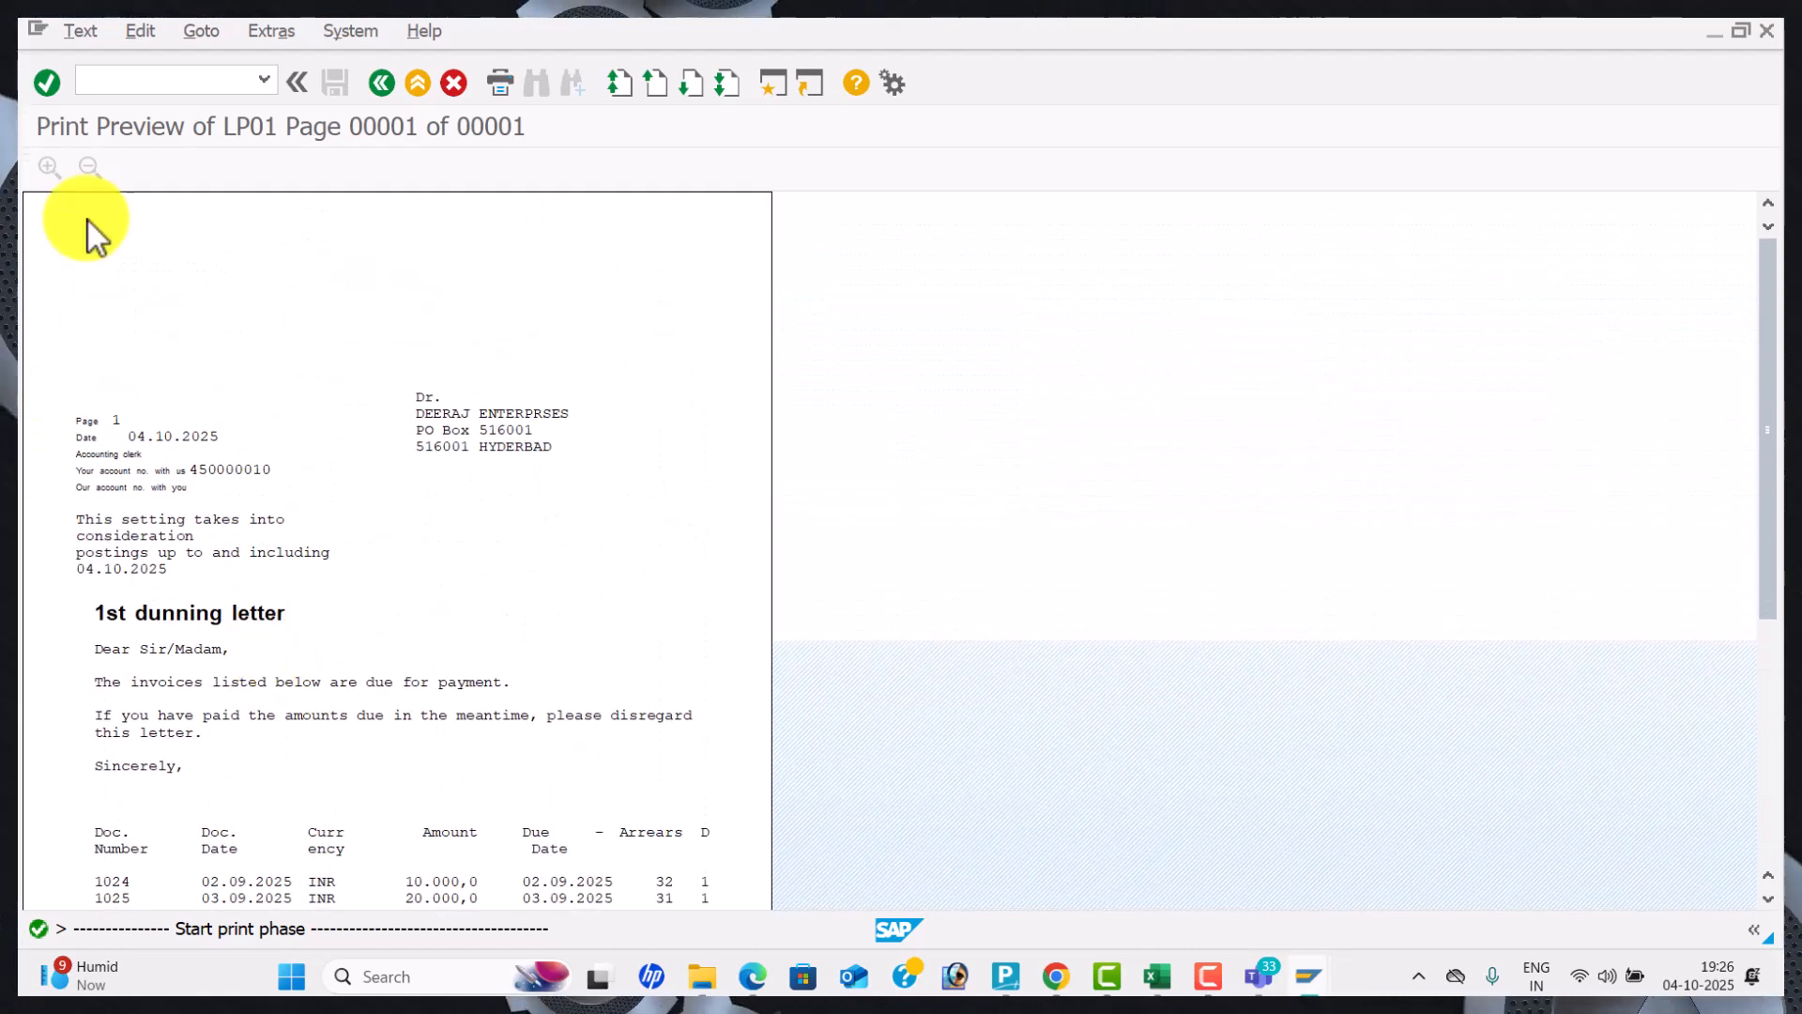
left_click(377, 83)
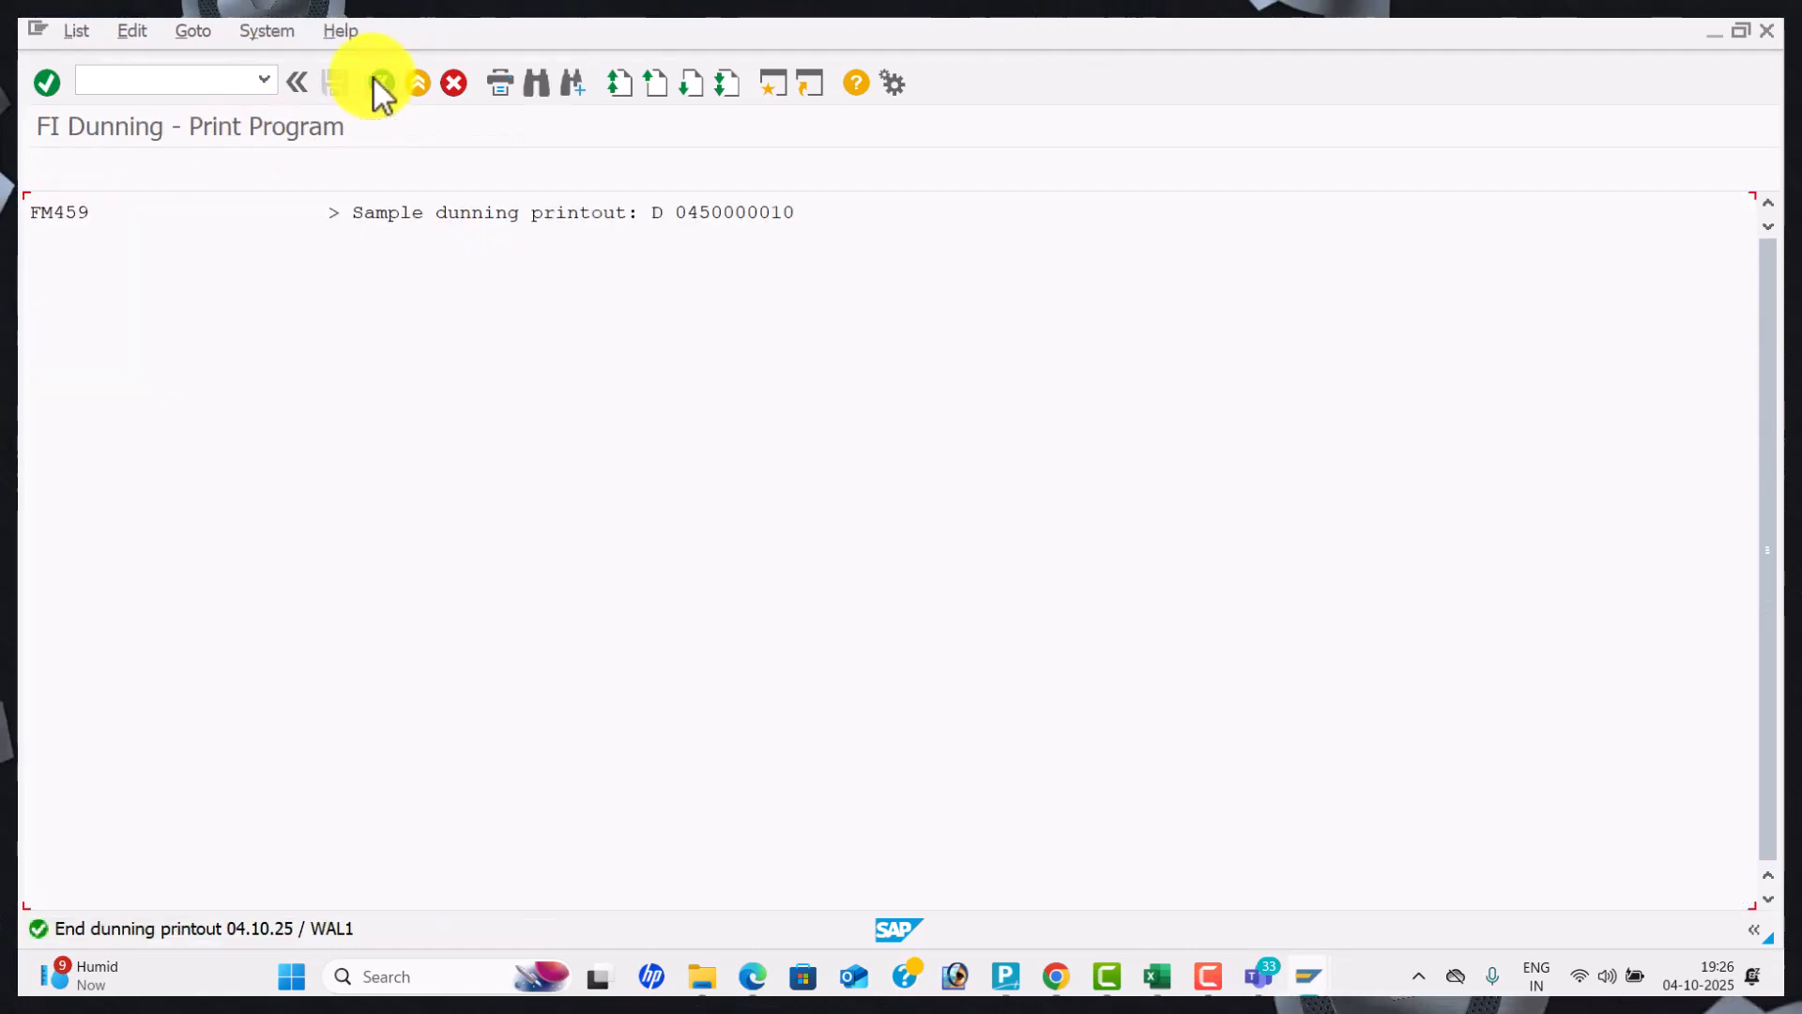
left_click(379, 82)
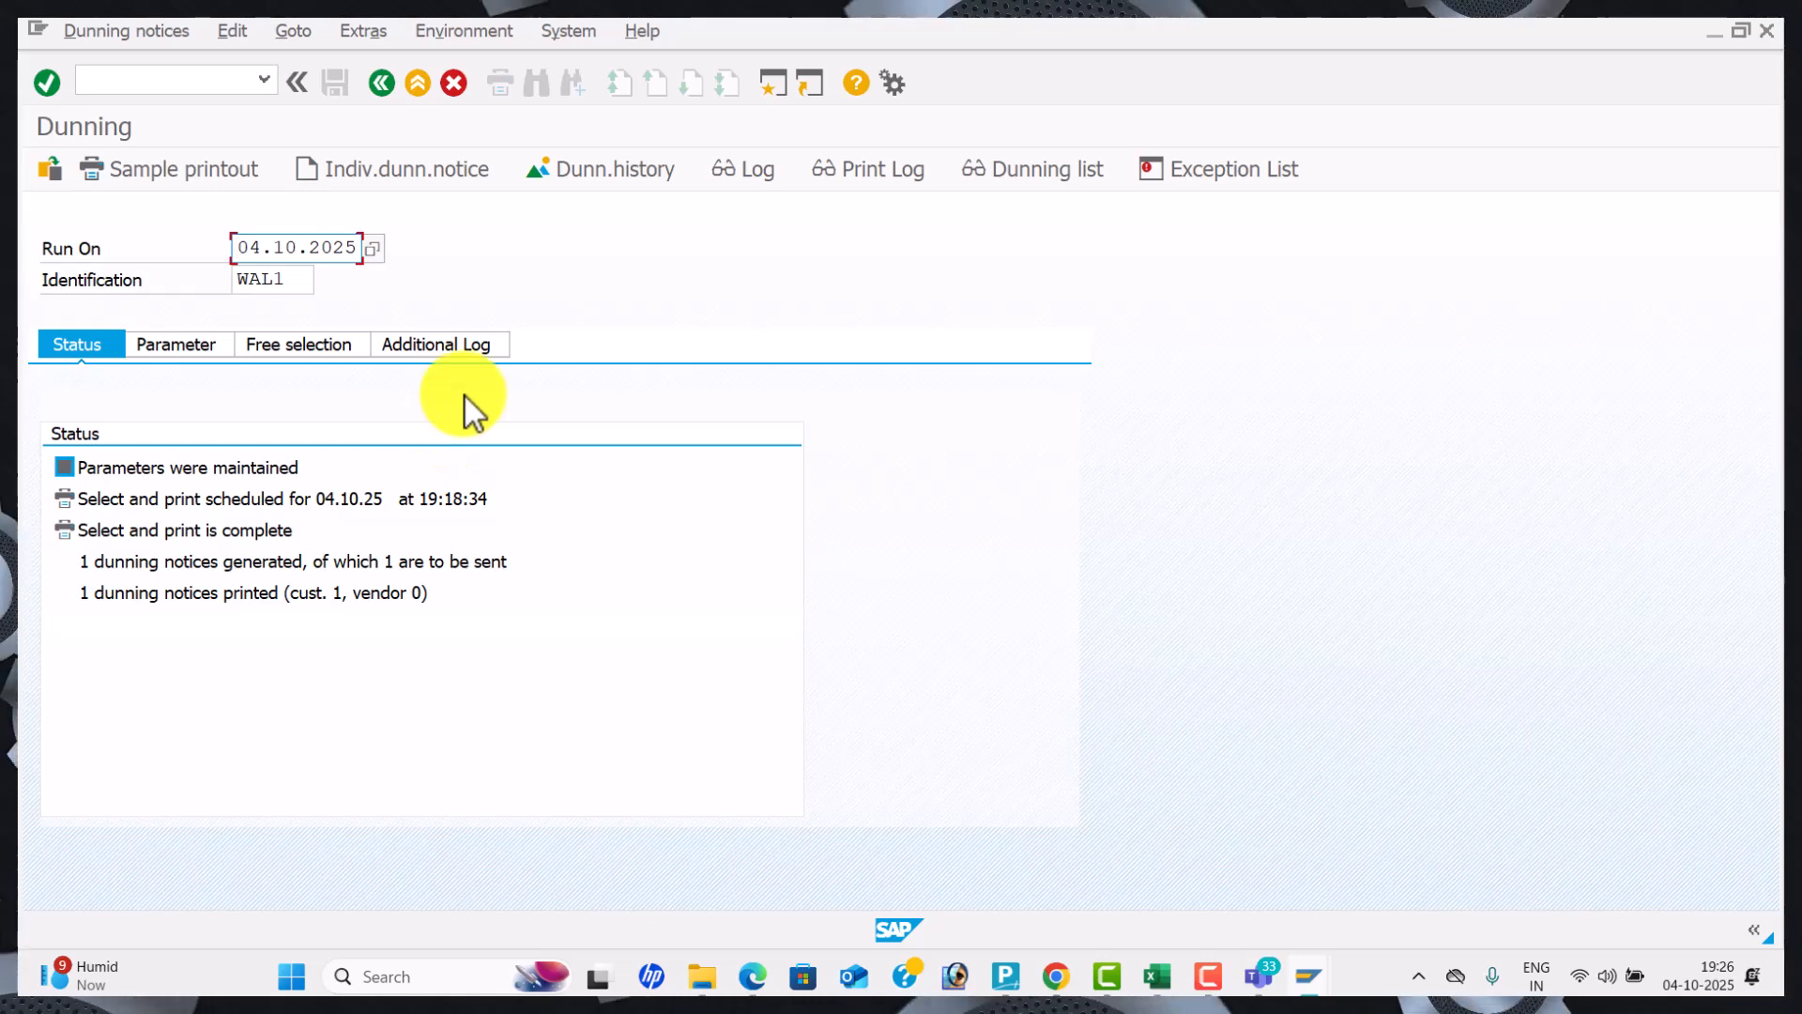
Switch to Excel and set the first two generated notice dates to 04.10.2025 and 15.10.2025.
key("alt+Tab")
key("alt+Tab")
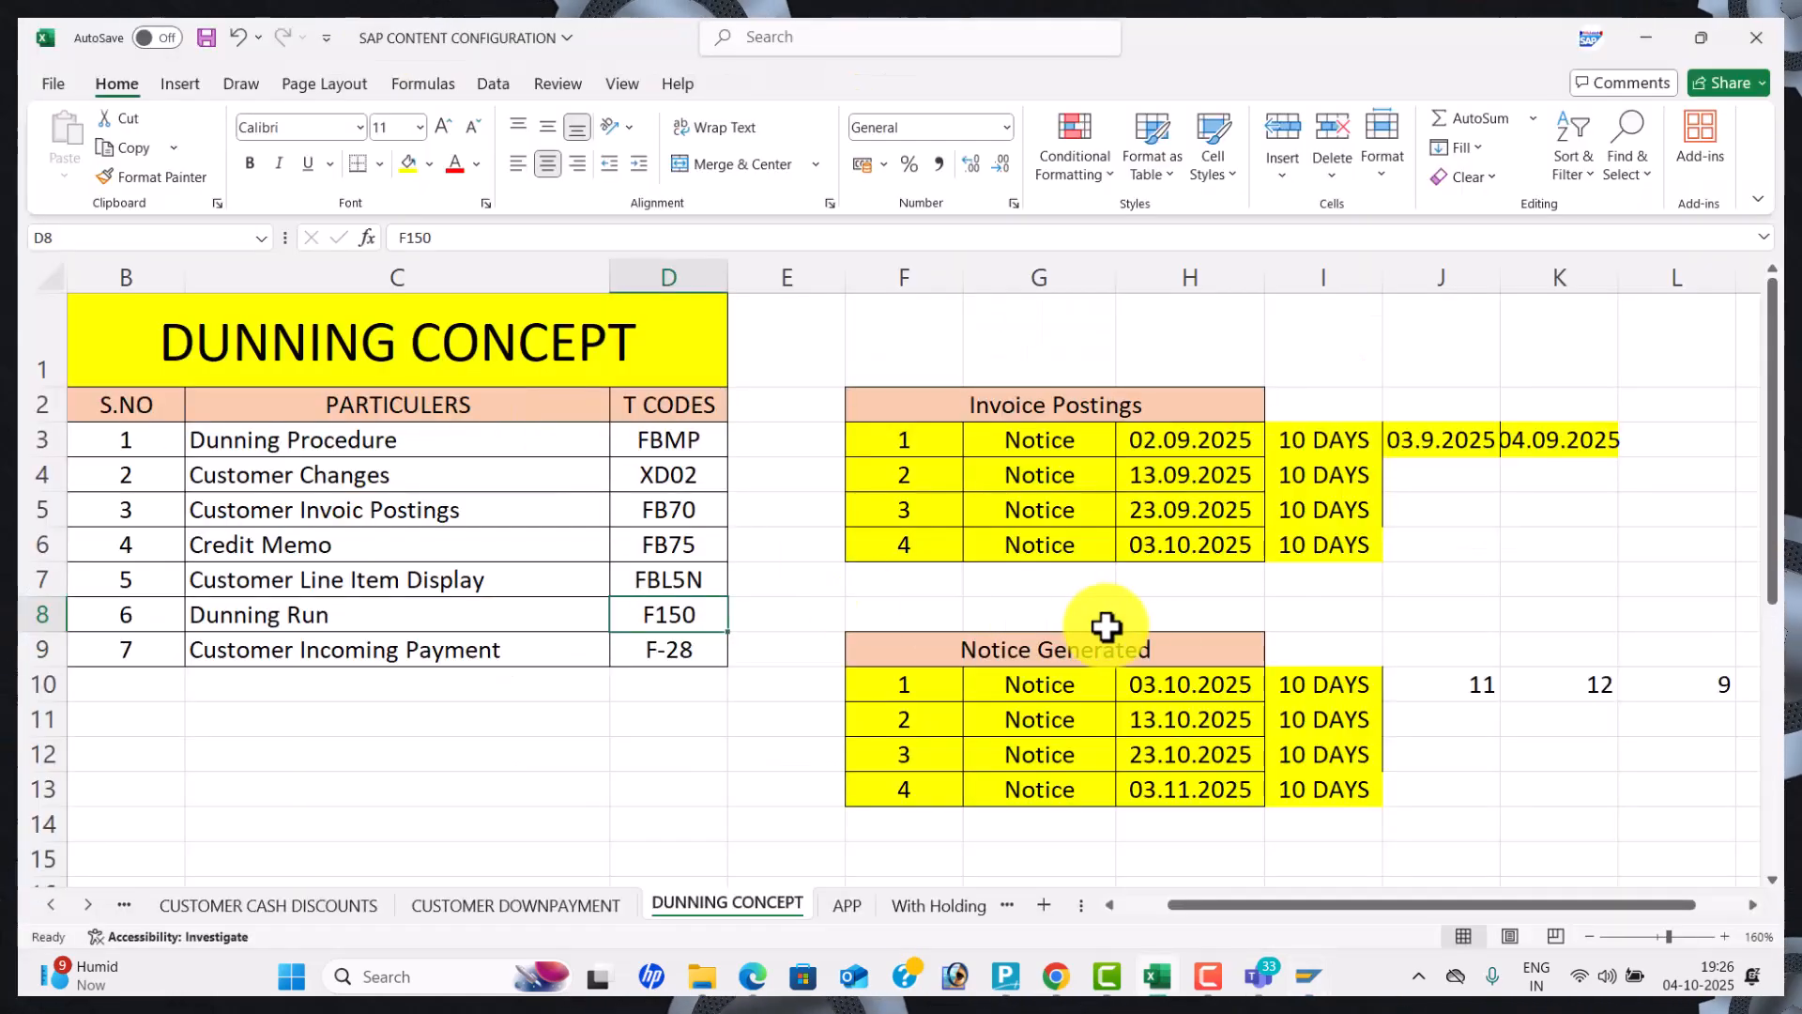
left_click(1154, 690)
double_click(1153, 690)
key("BackSpace")
type("4")
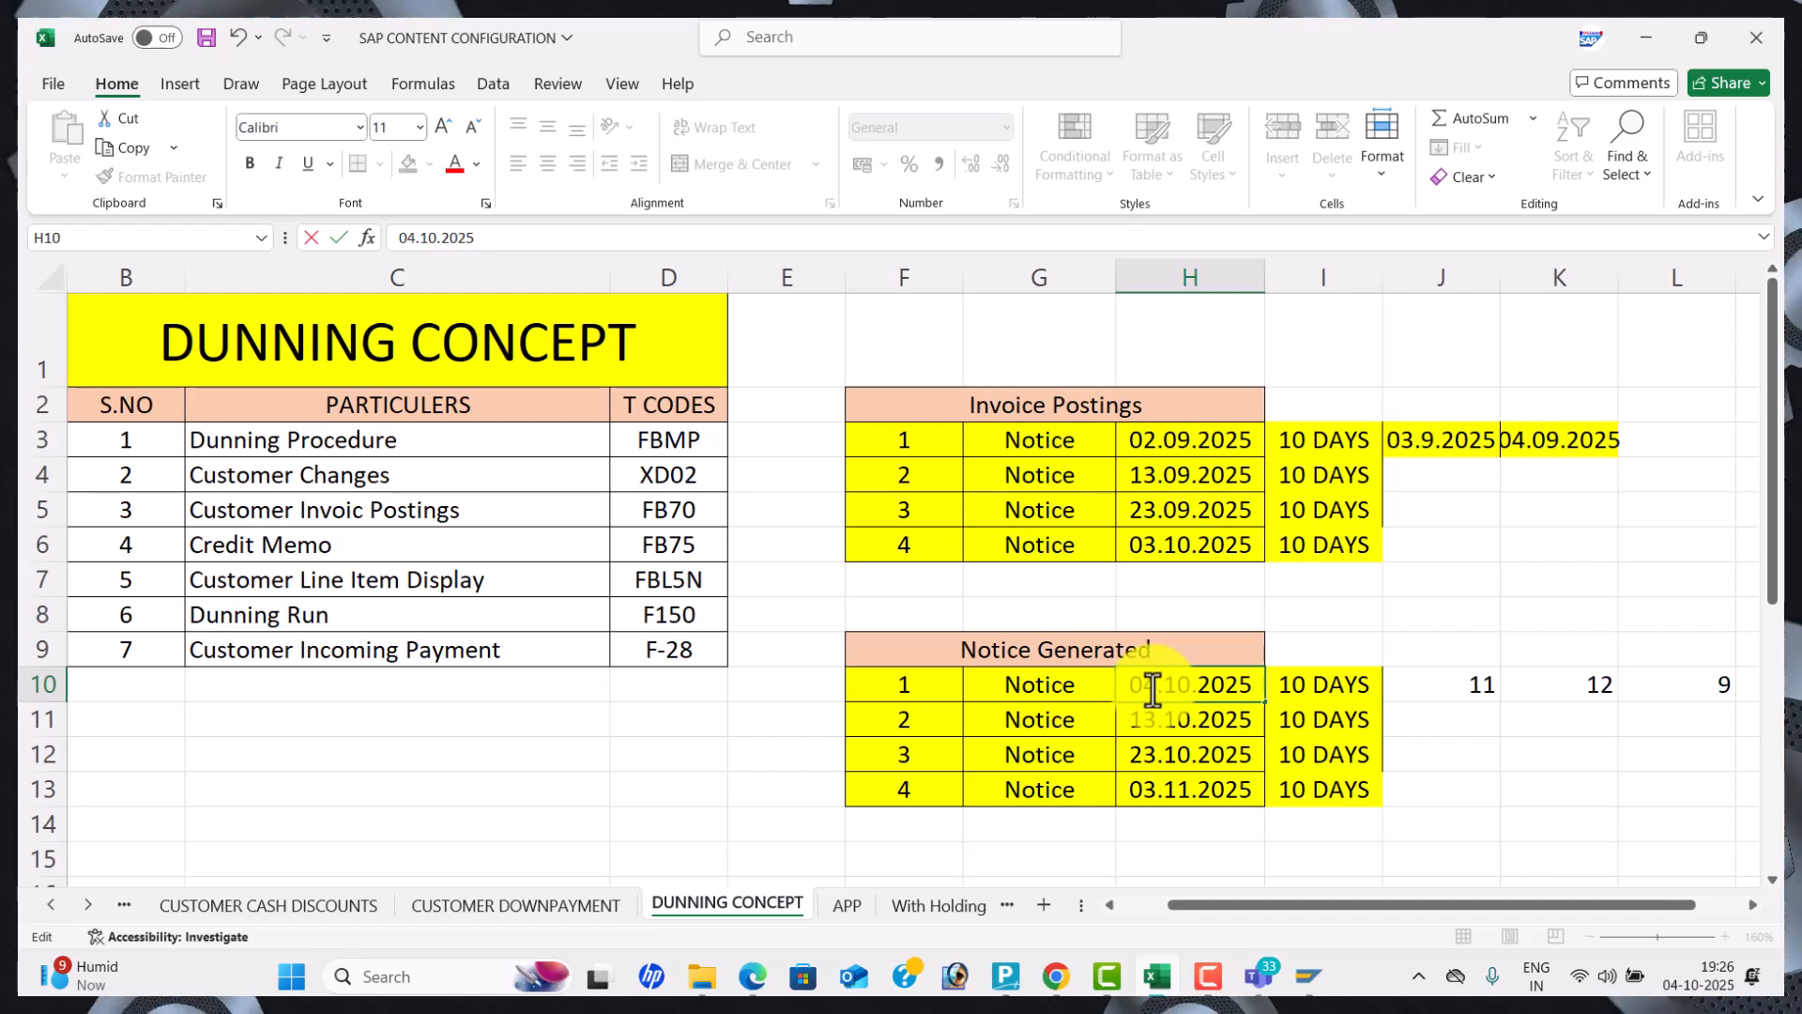
key("Return")
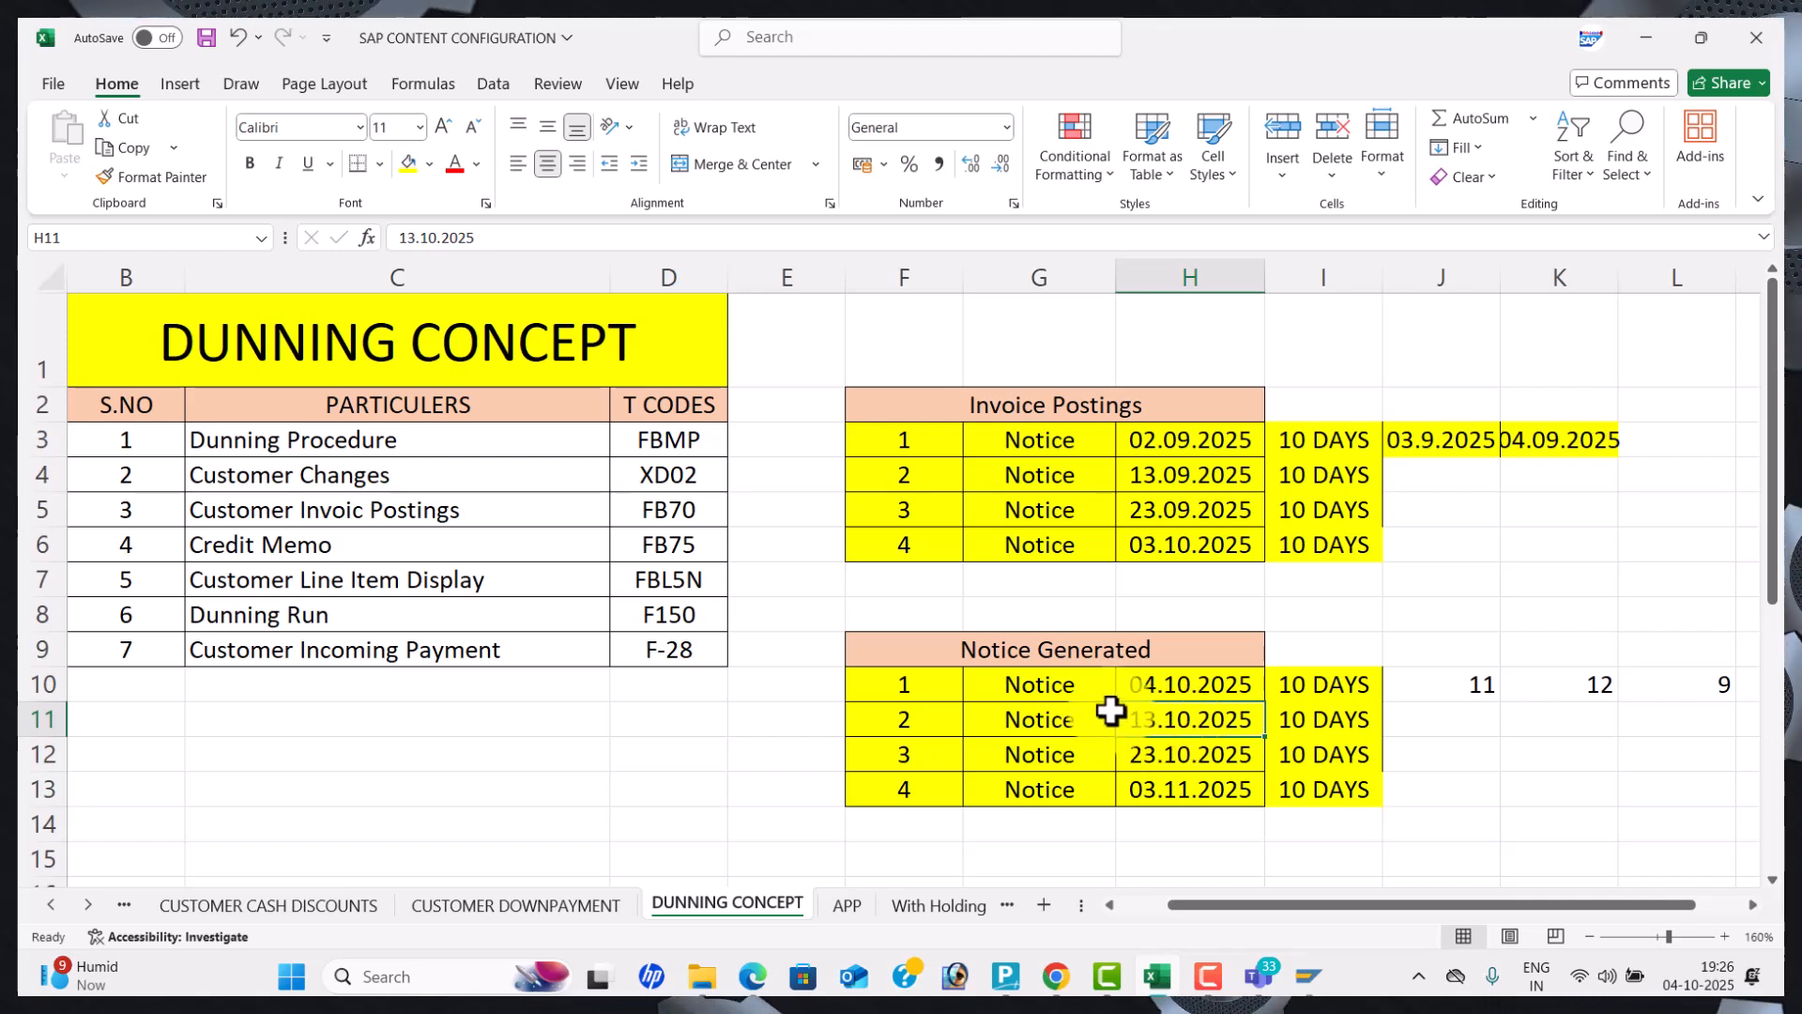
double_click(1154, 723)
key("BackSpace")
type("5")
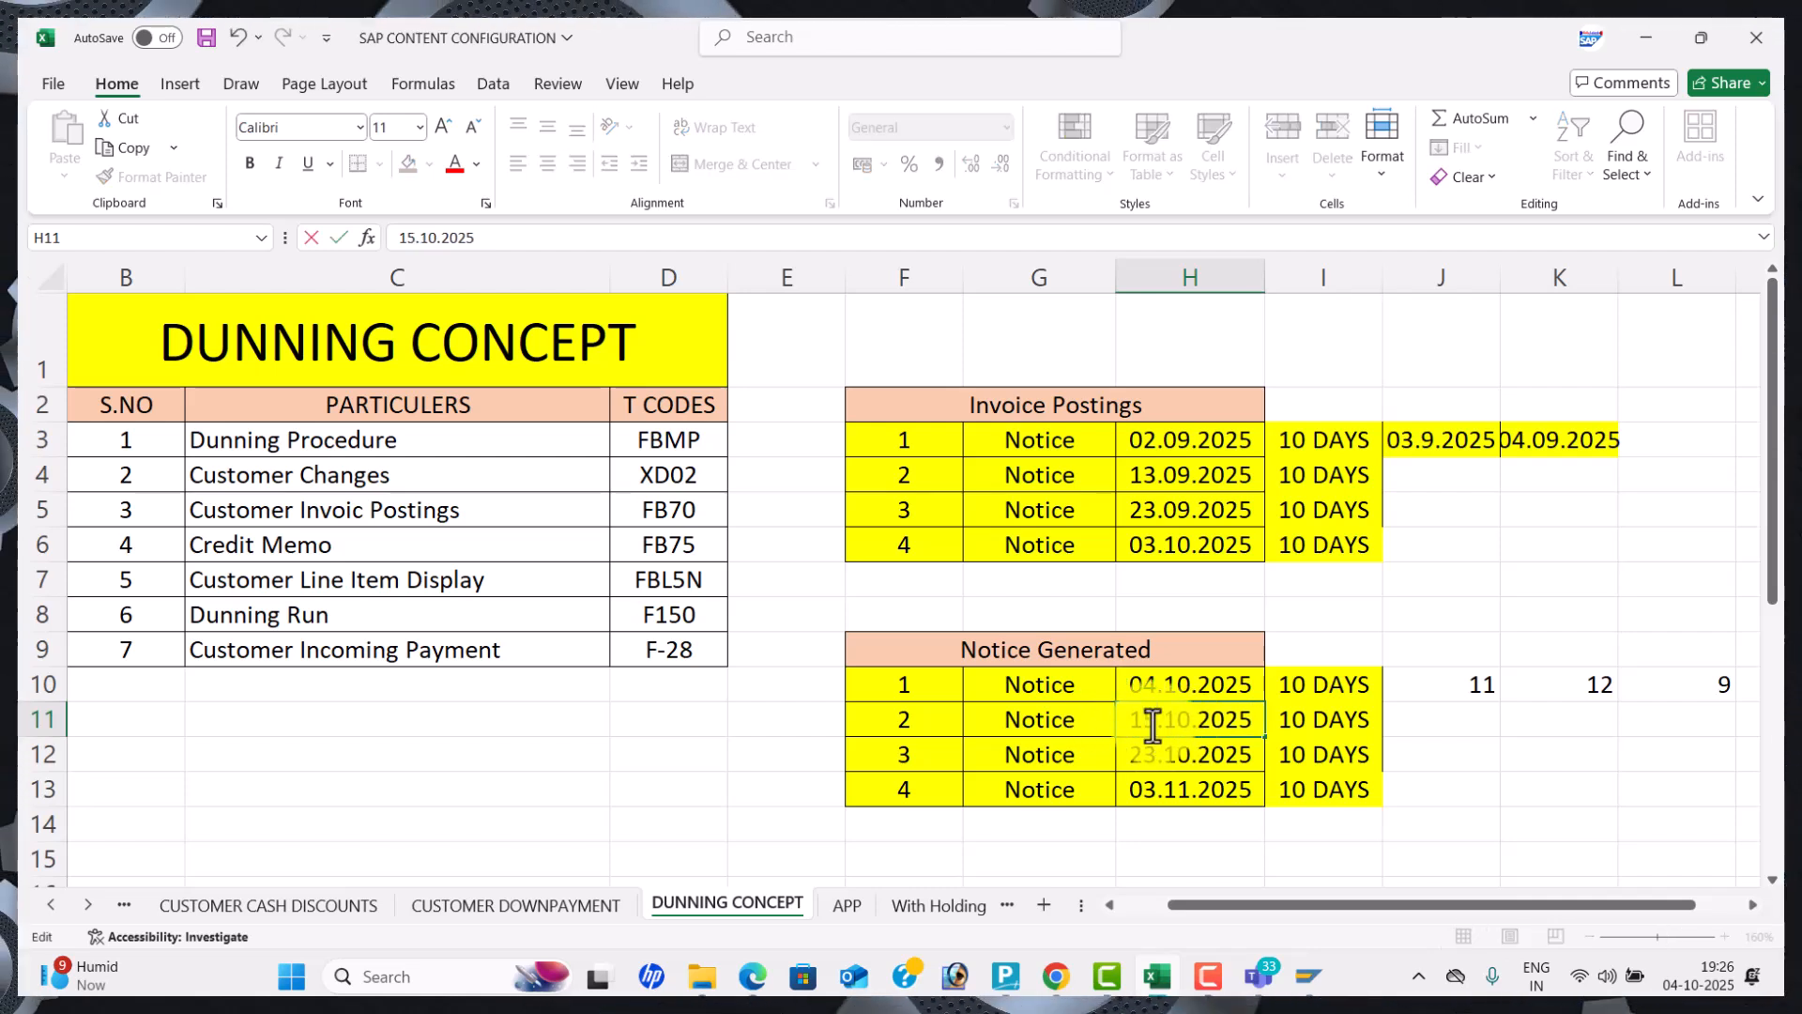
left_click(1445, 614)
Switch to SAP and open a new dunning run dated 15.10.2025 with identification WAL2.
key("alt+Tab")
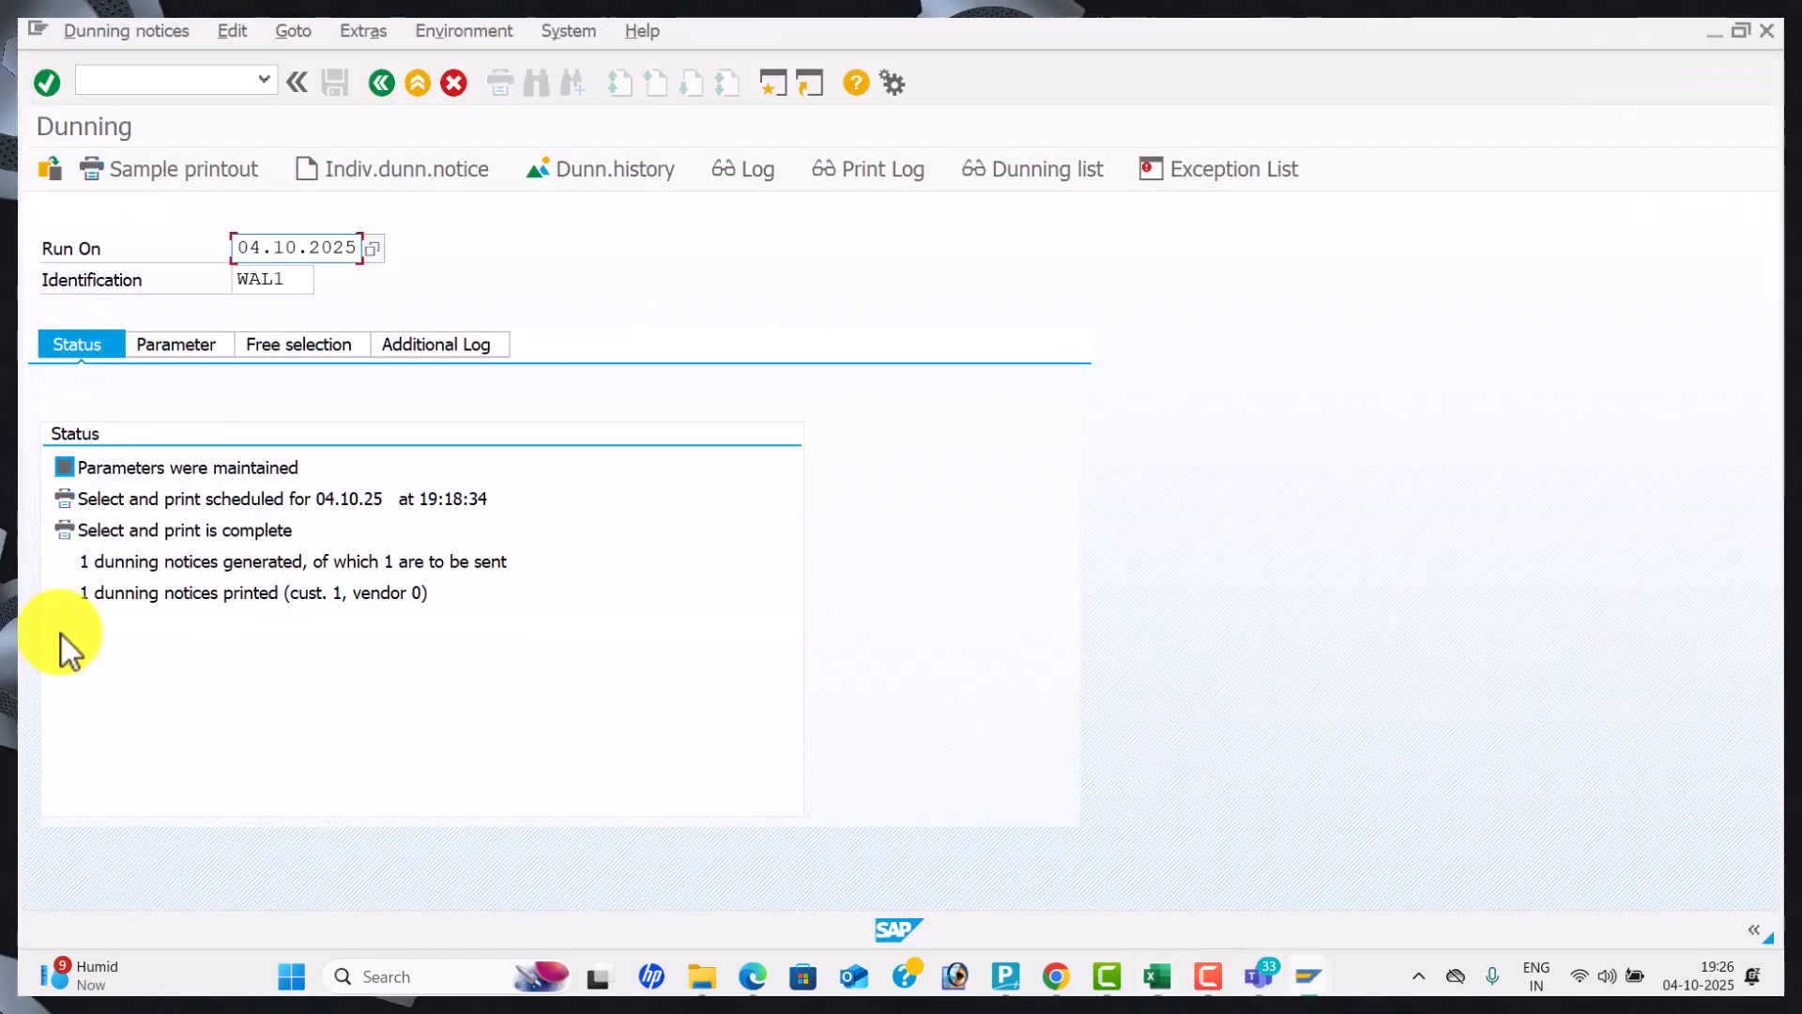
type("15")
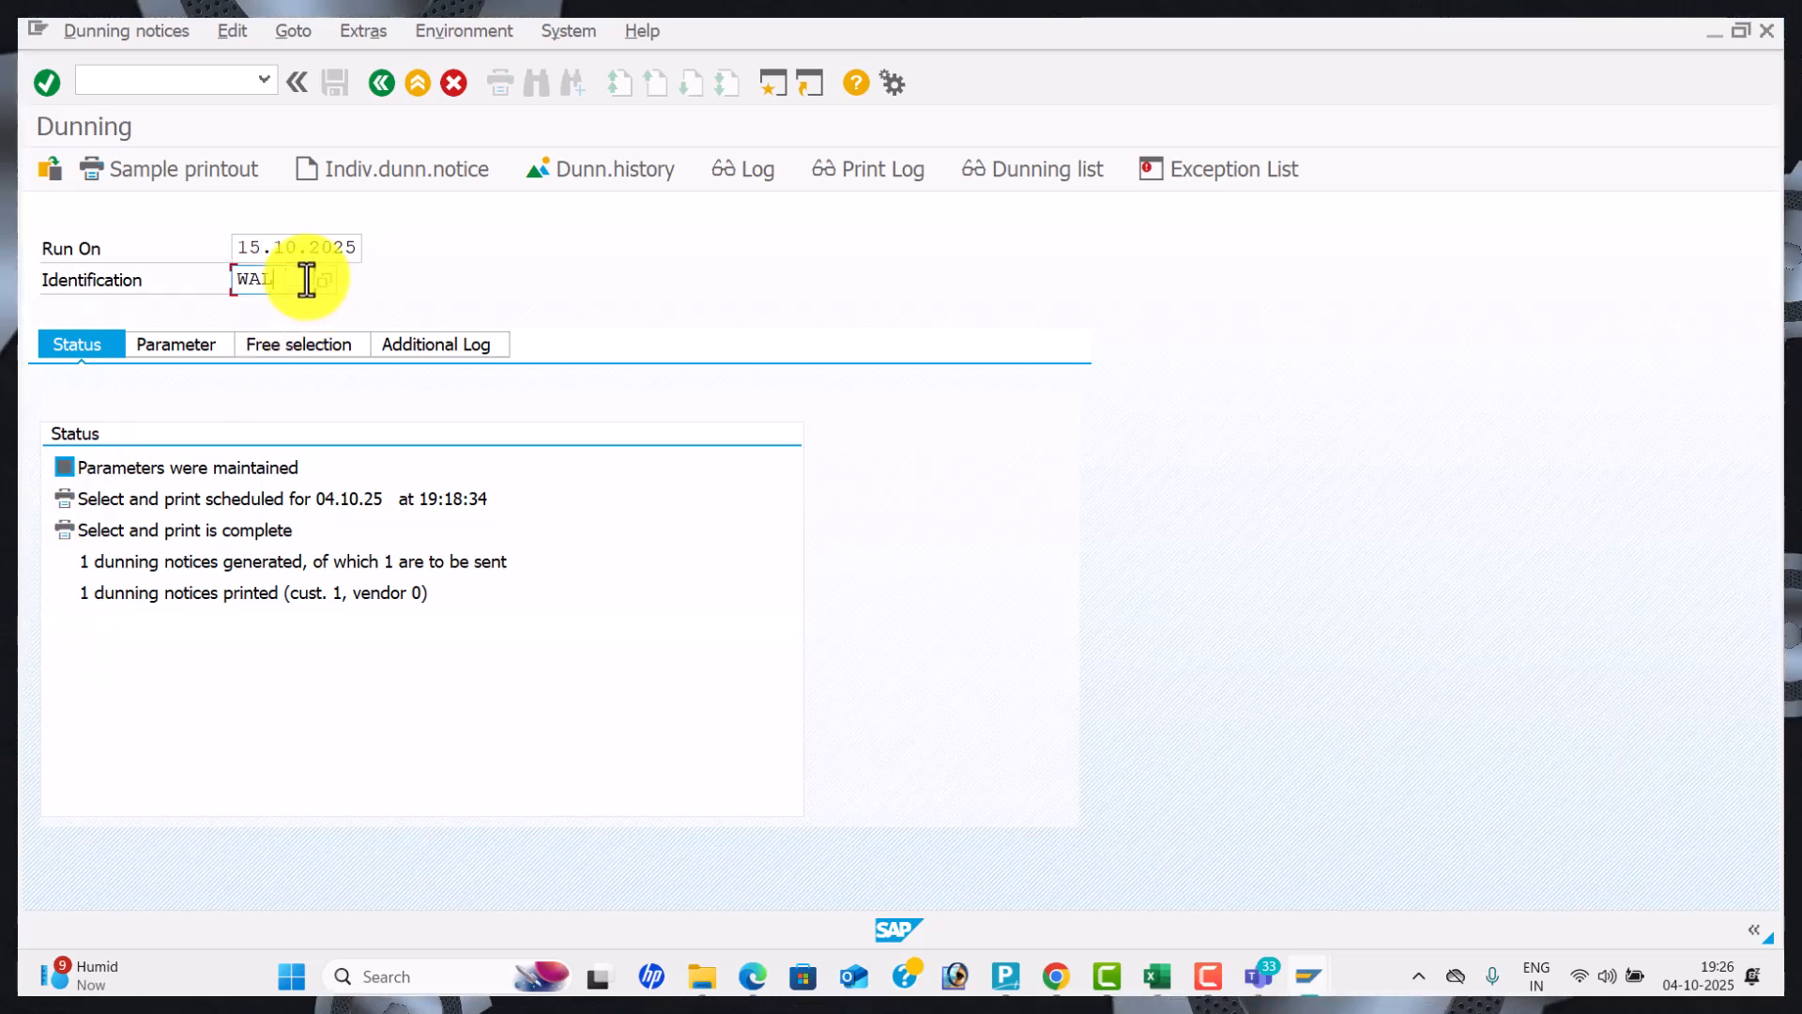
key("Return")
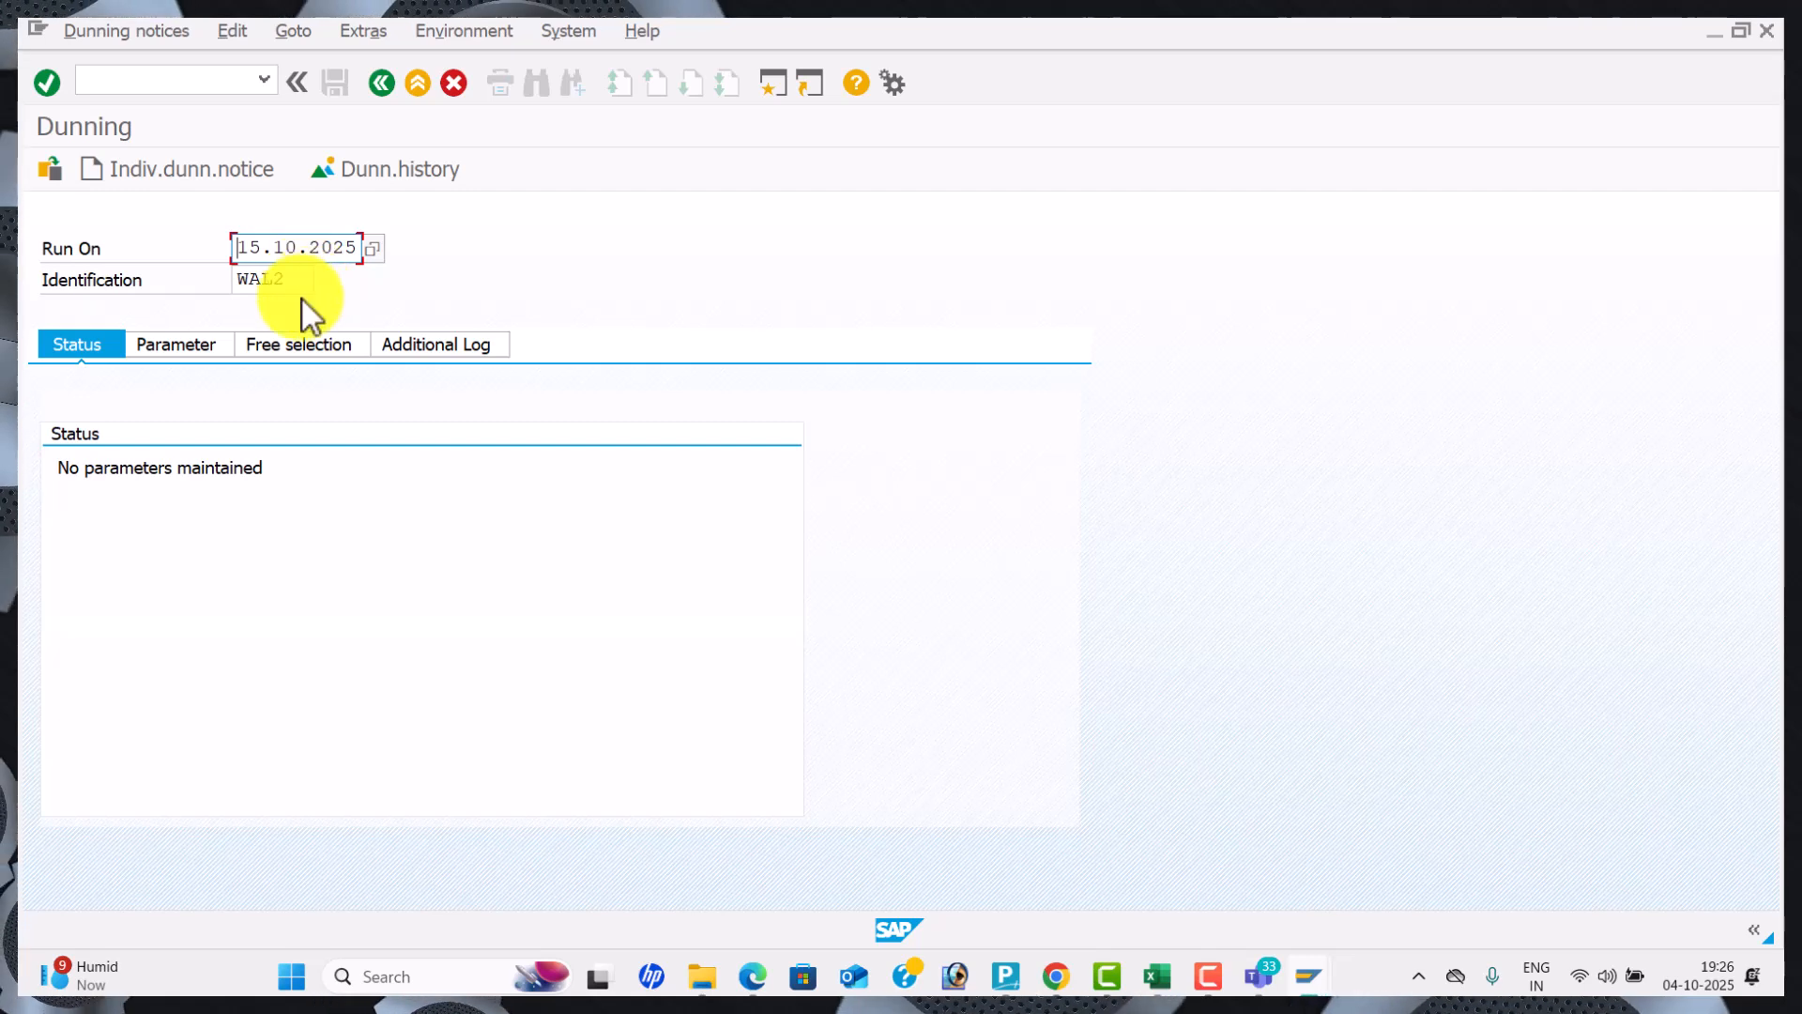
Set the dunning date and document posting cutoff to 15.10.2025, and restrict the run to company code WAL1 and the invoiced customer.
left_click(169, 345)
left_click(515, 436)
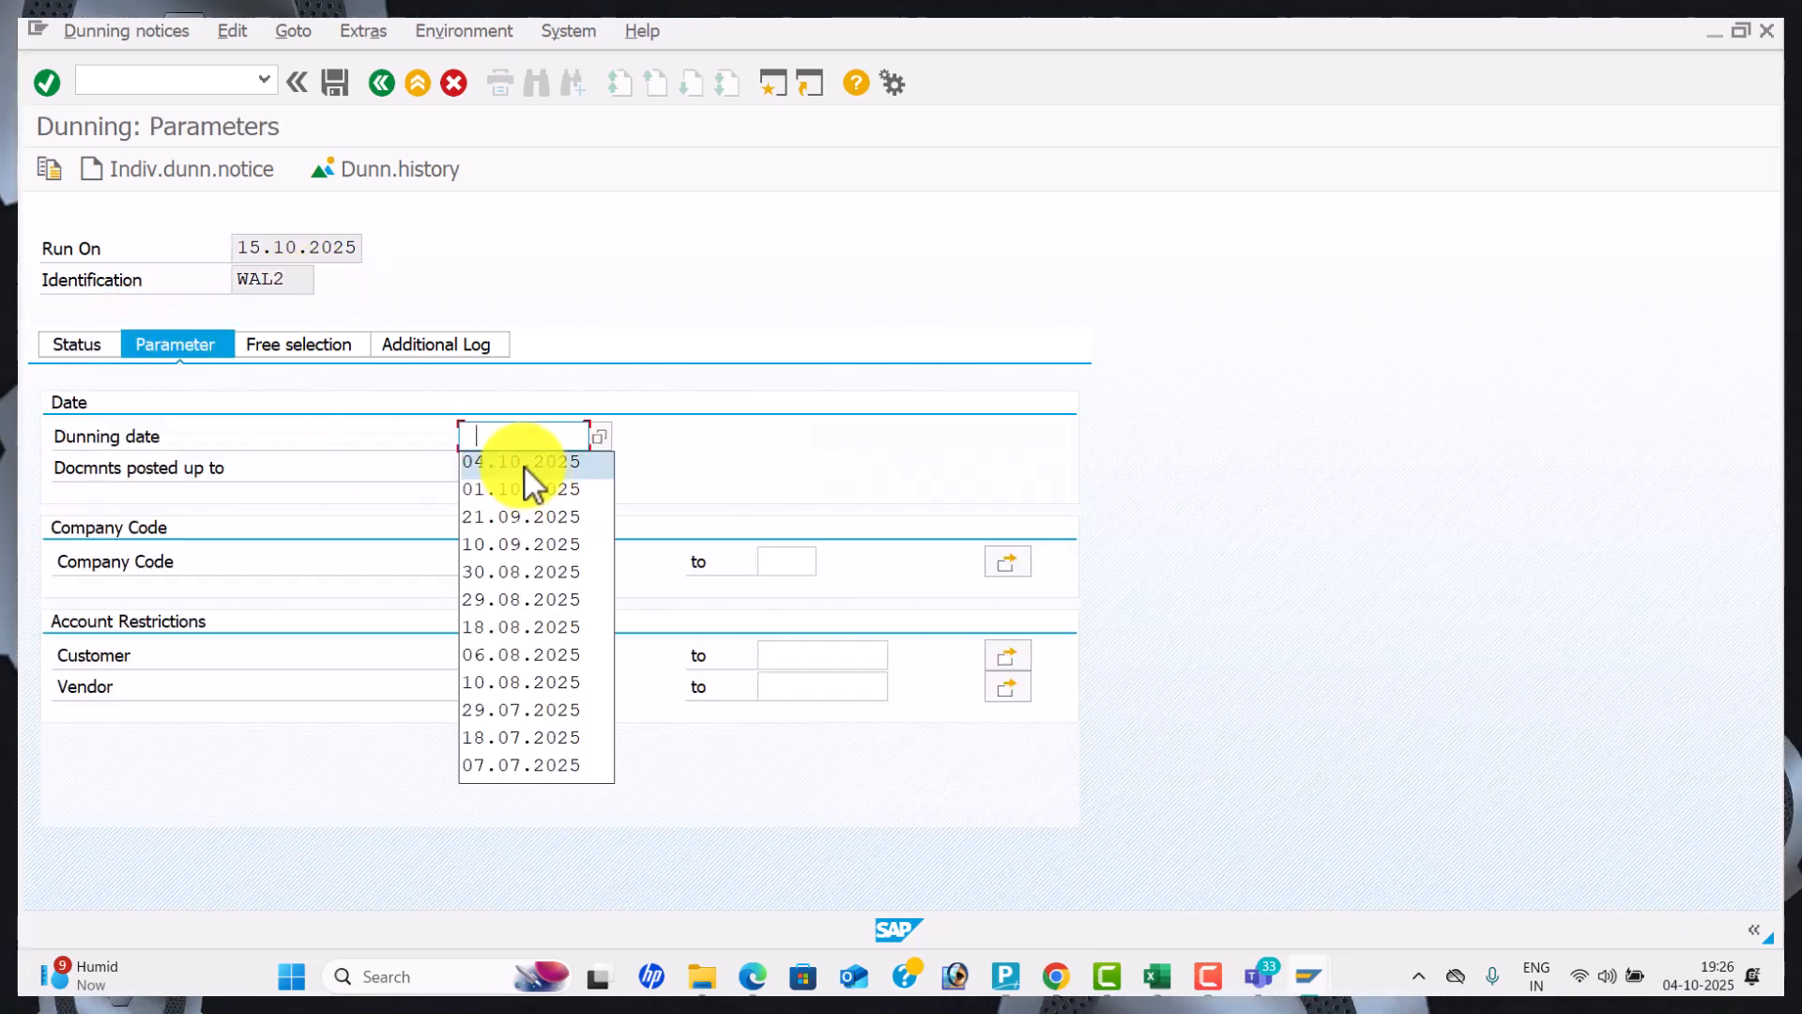
type("15")
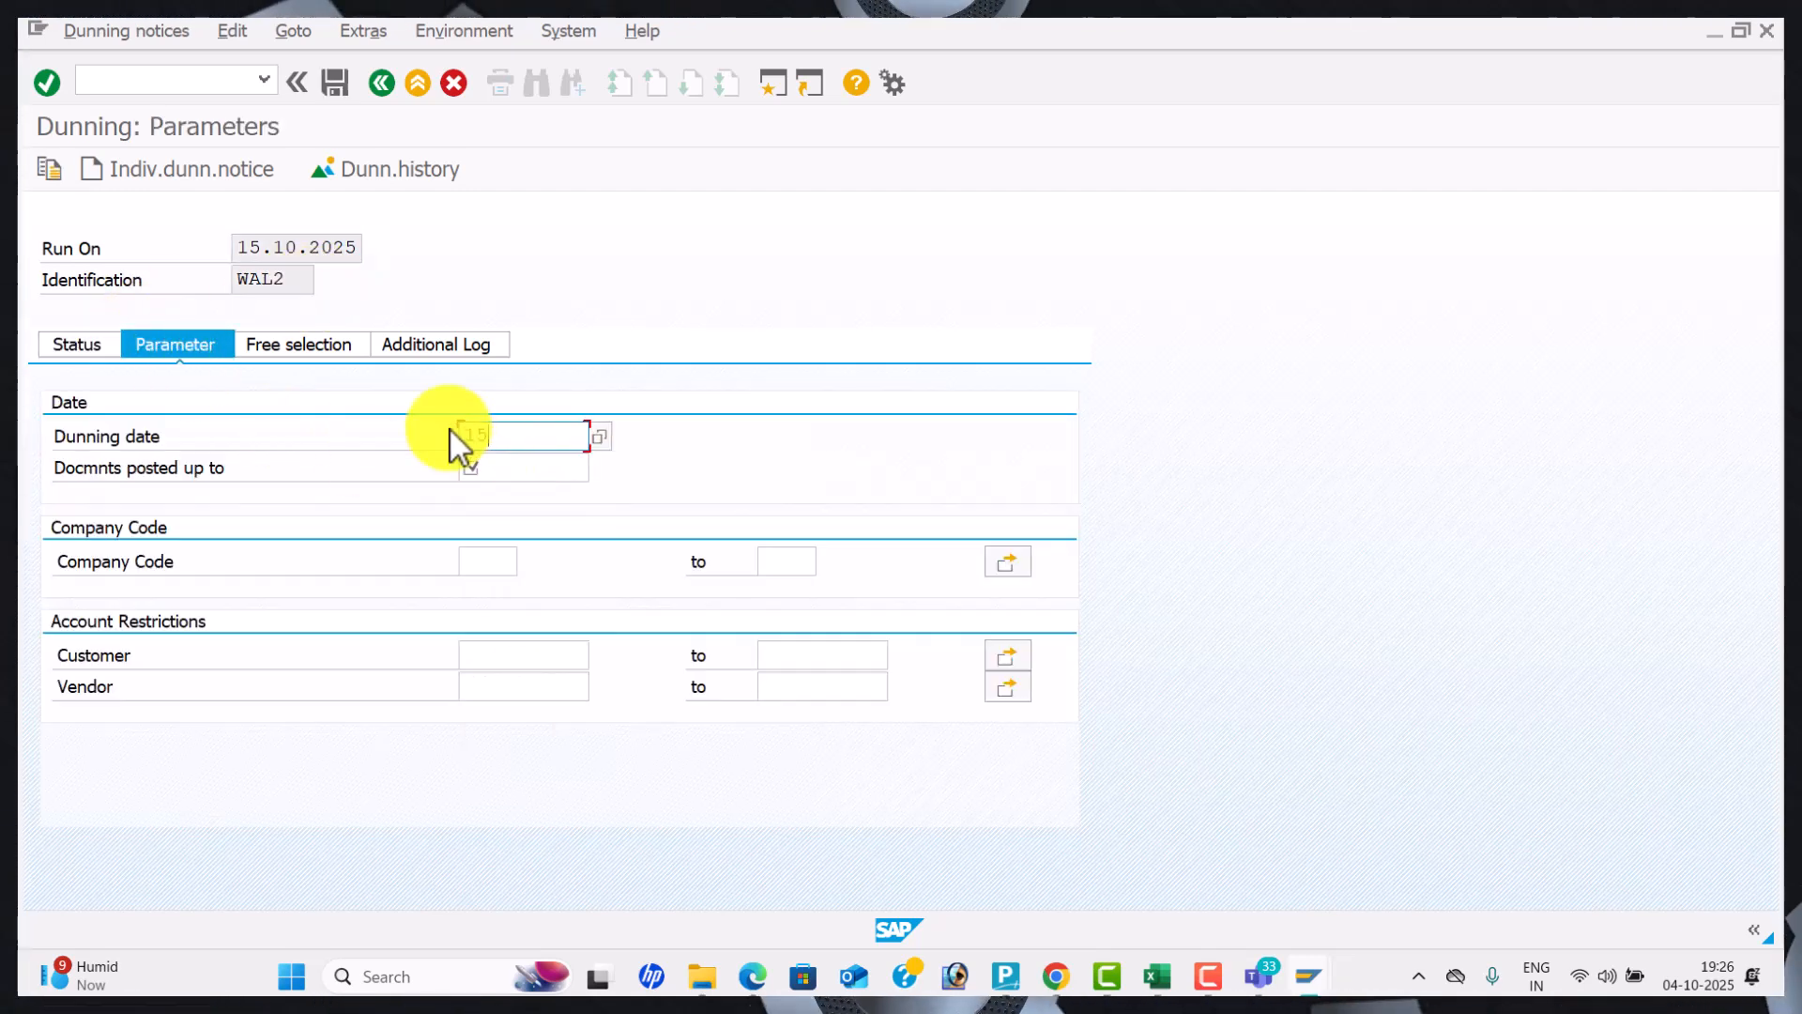
type(".10.2025")
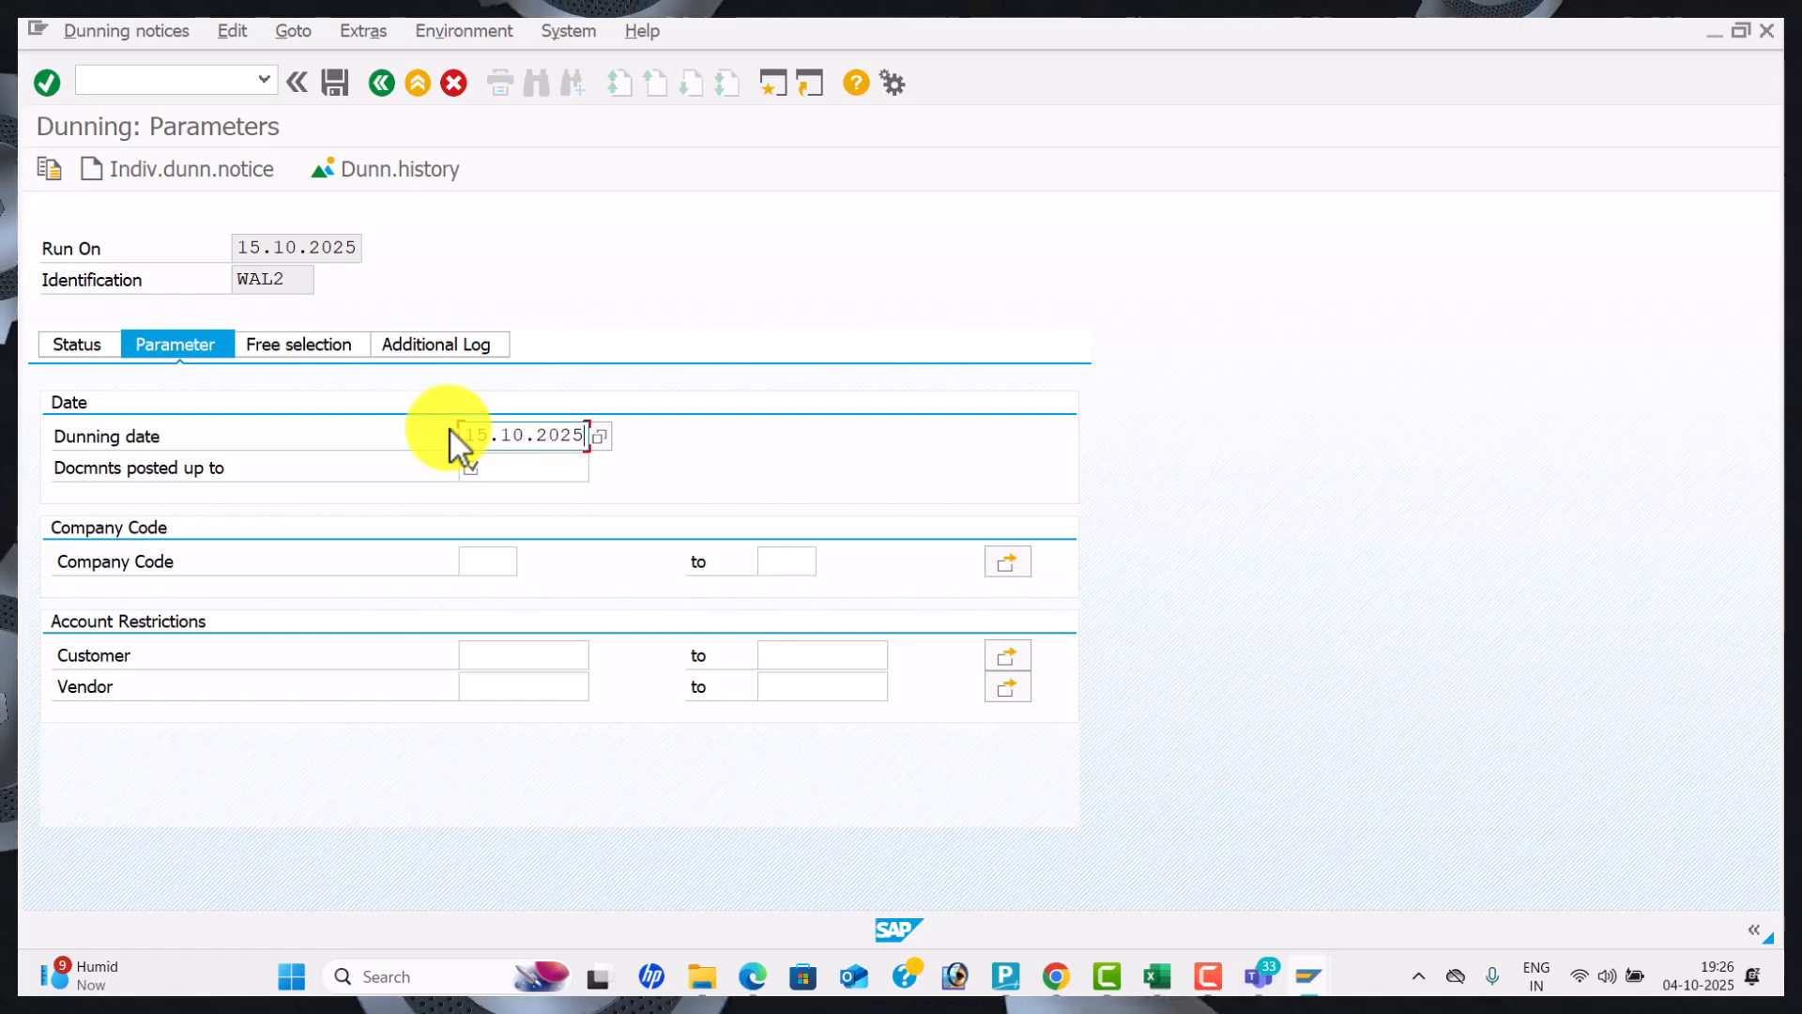
key("Tab")
type("15.10")
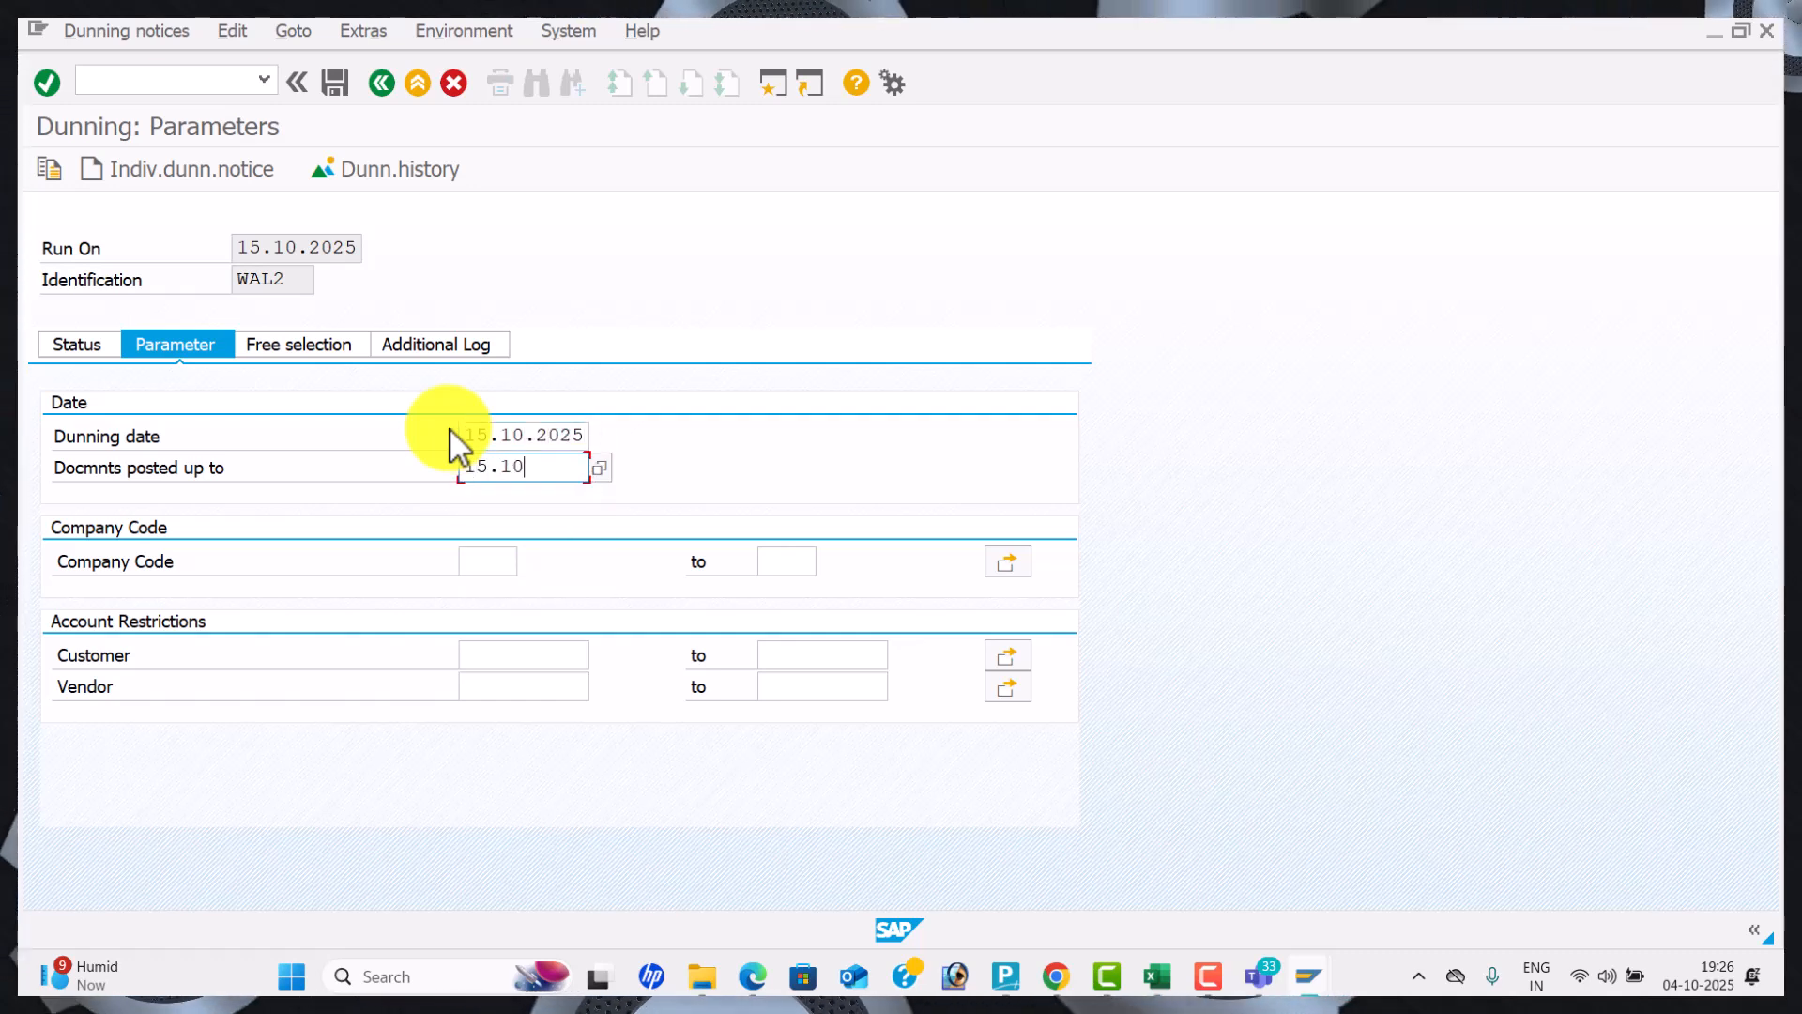
type(".2025")
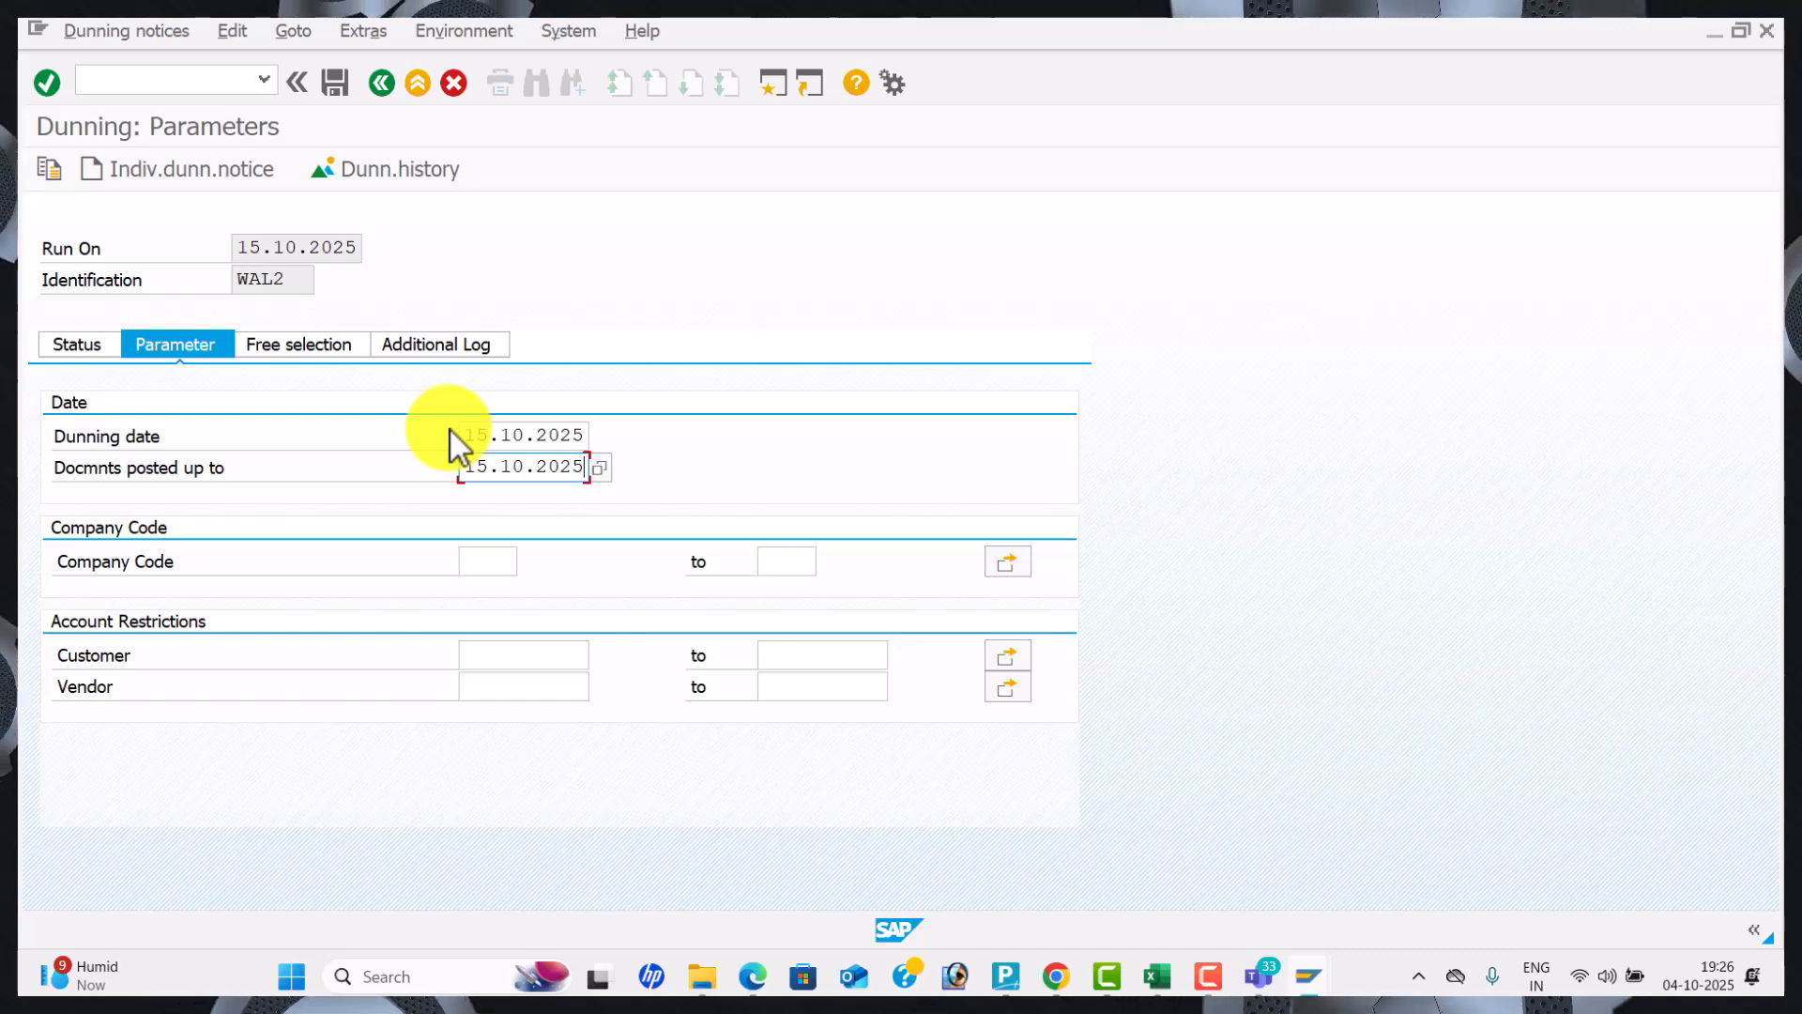
key("Tab")
key("Tab")
key("Tab")
key("Tab")
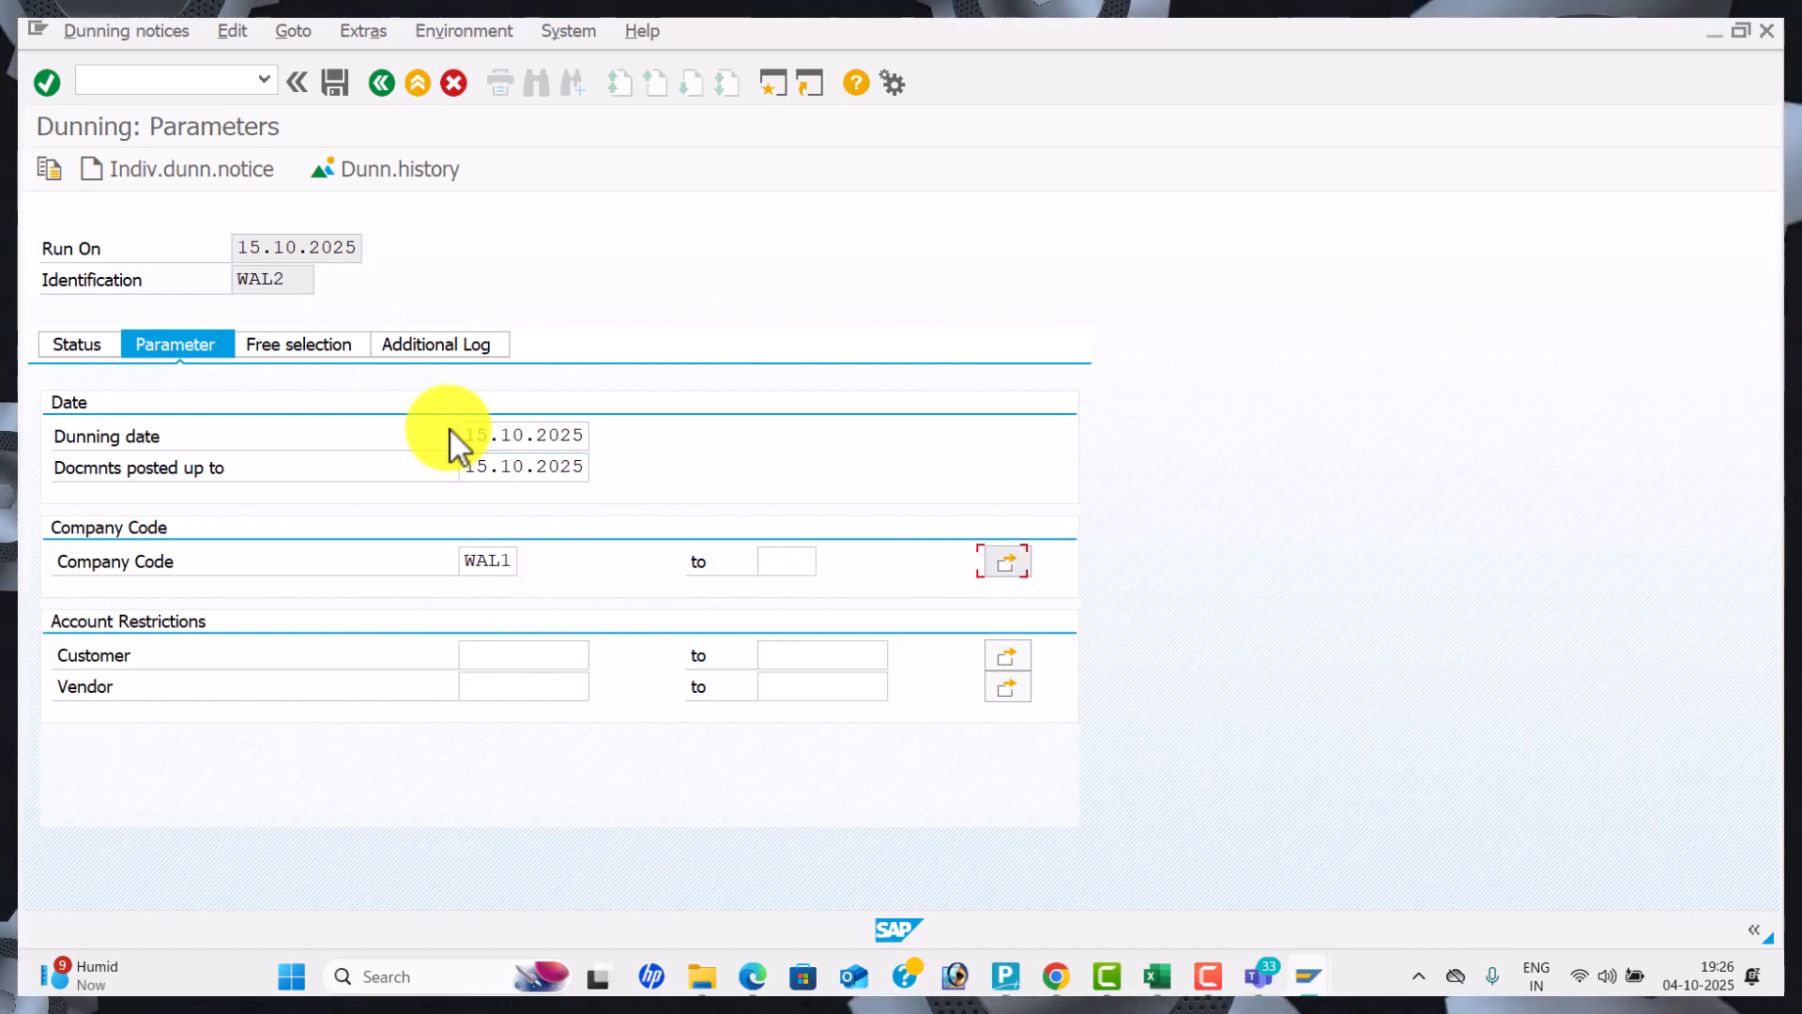
key("Down")
key("Tab")
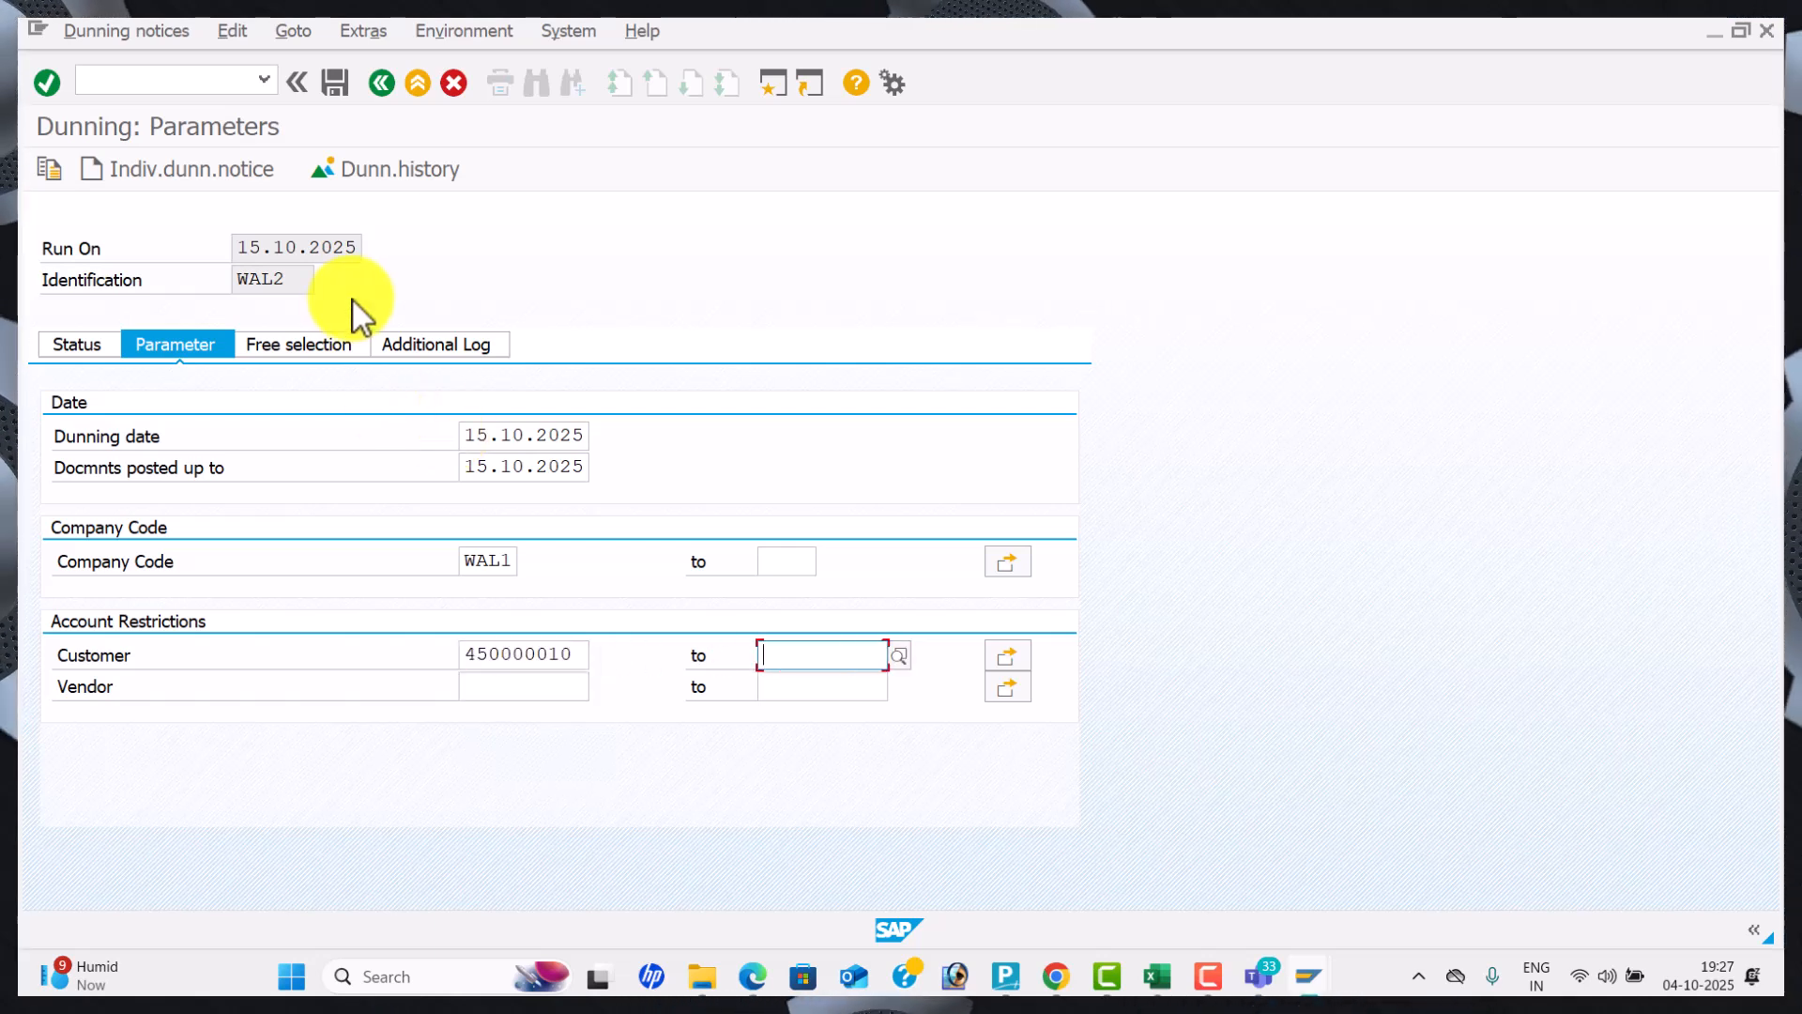
Enter the invoiced customer for the additional log, save the run parameters and return to the run status.
left_click(442, 339)
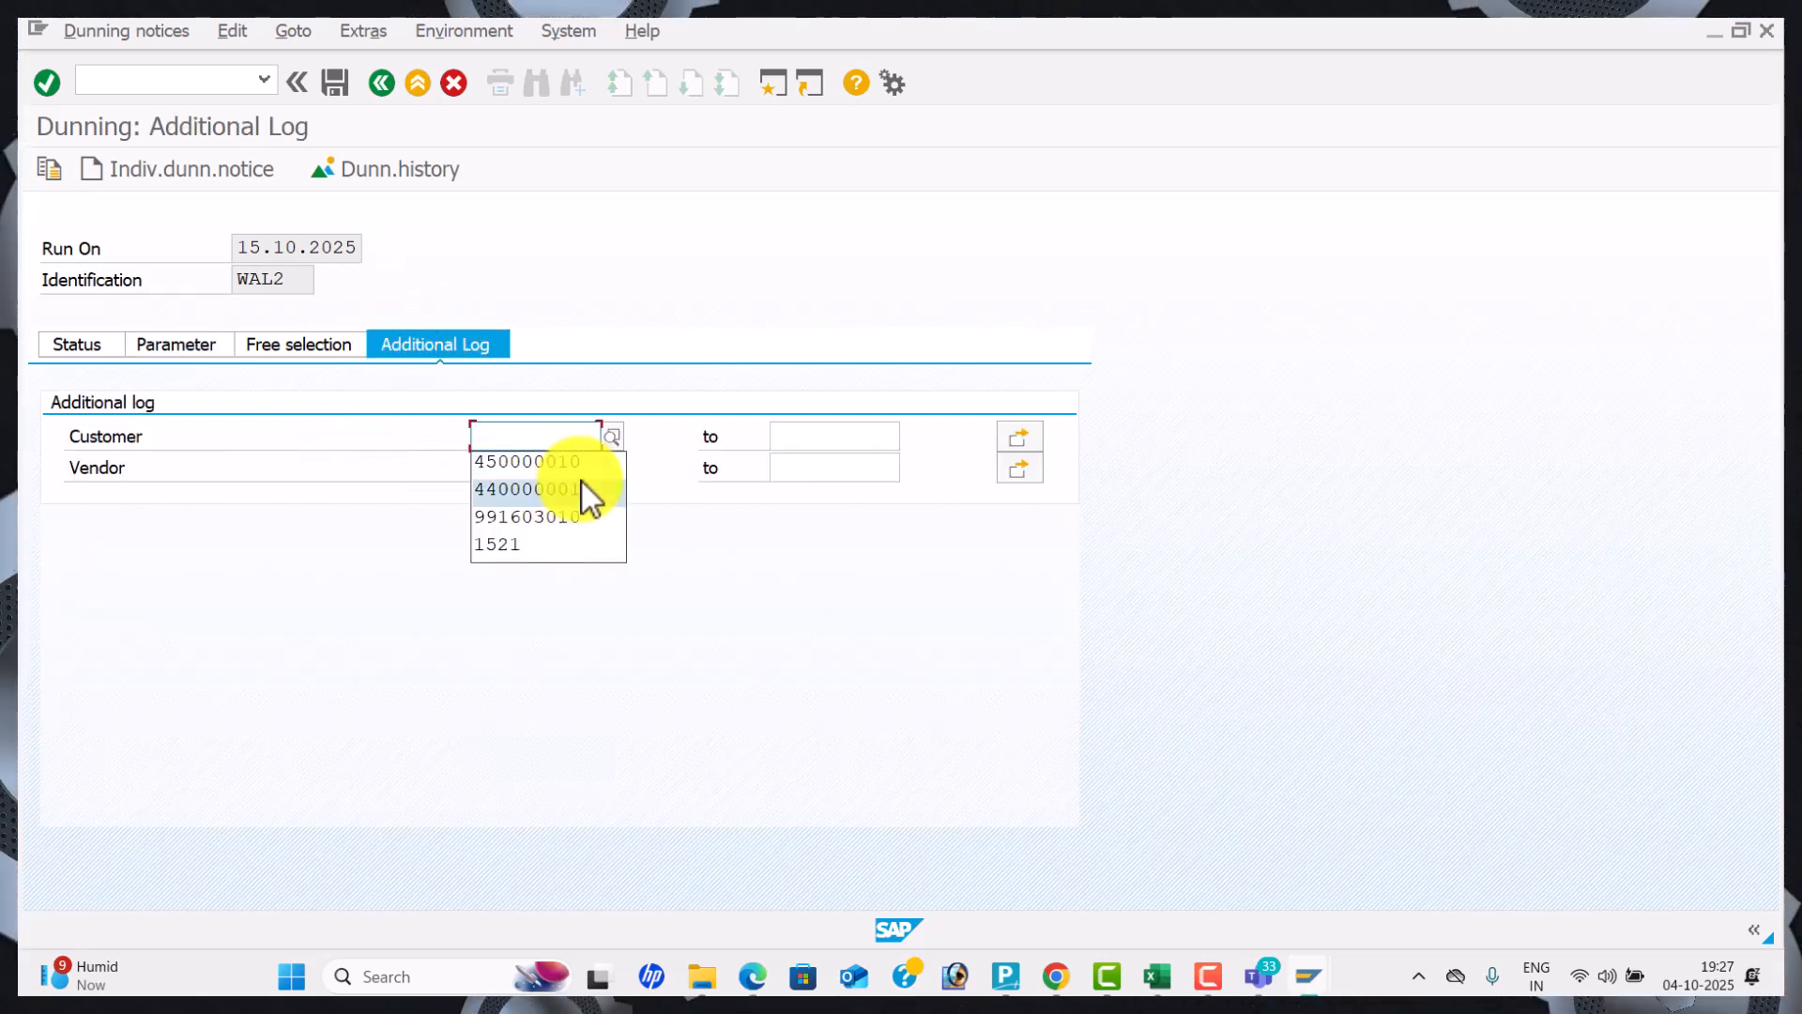
left_click(578, 467)
key("Tab")
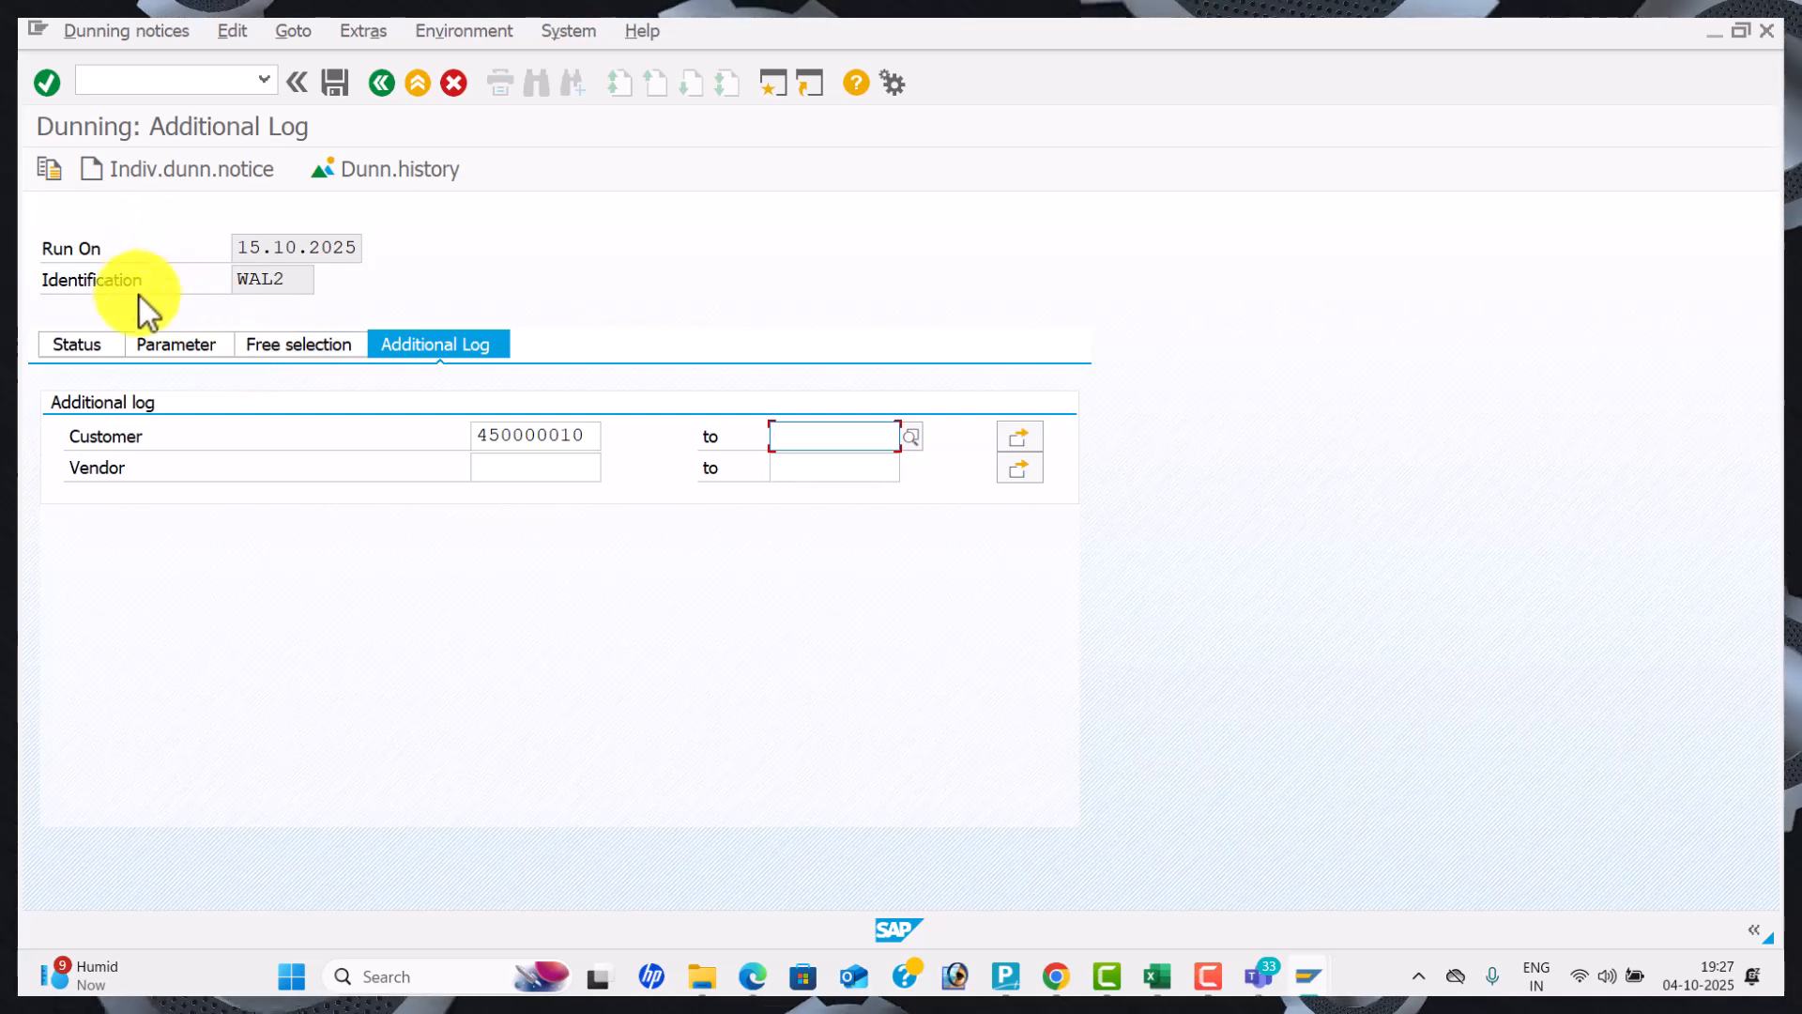
left_click(94, 346)
left_click(475, 515)
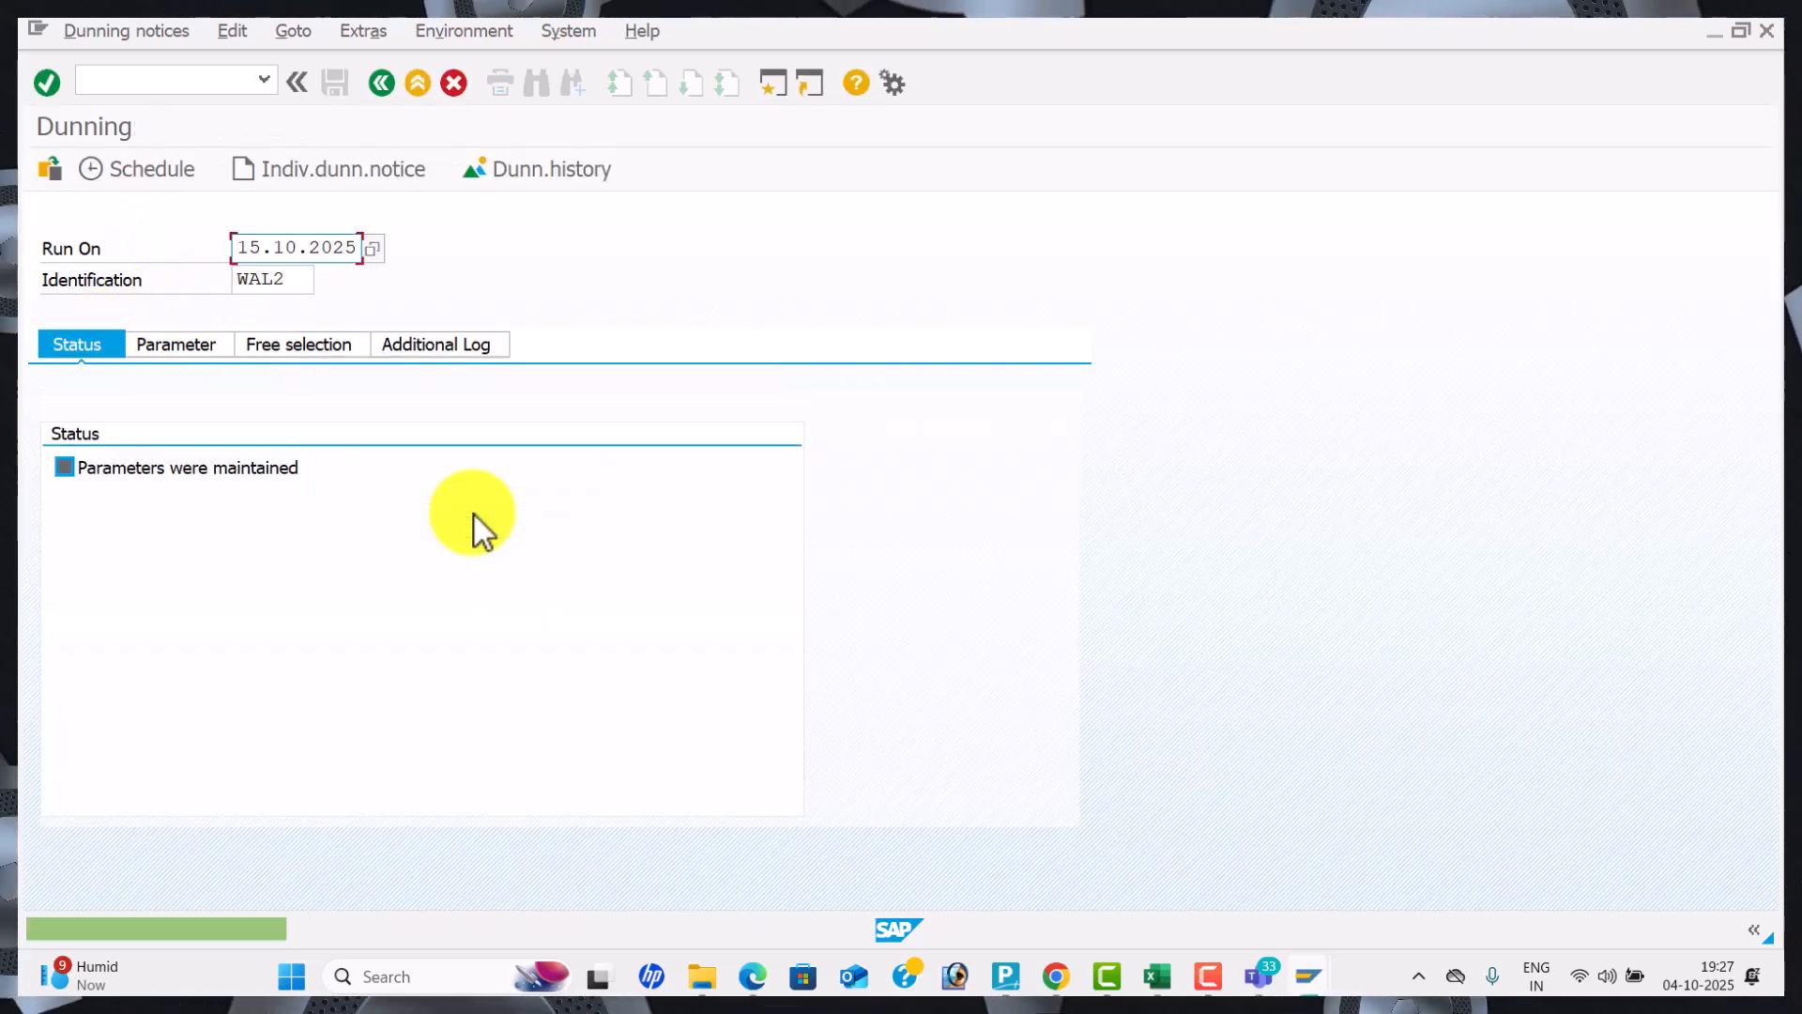
Schedule the WAL2 selection and dunning print on output device LP01 with immediate start.
left_click(171, 177)
left_click(406, 670)
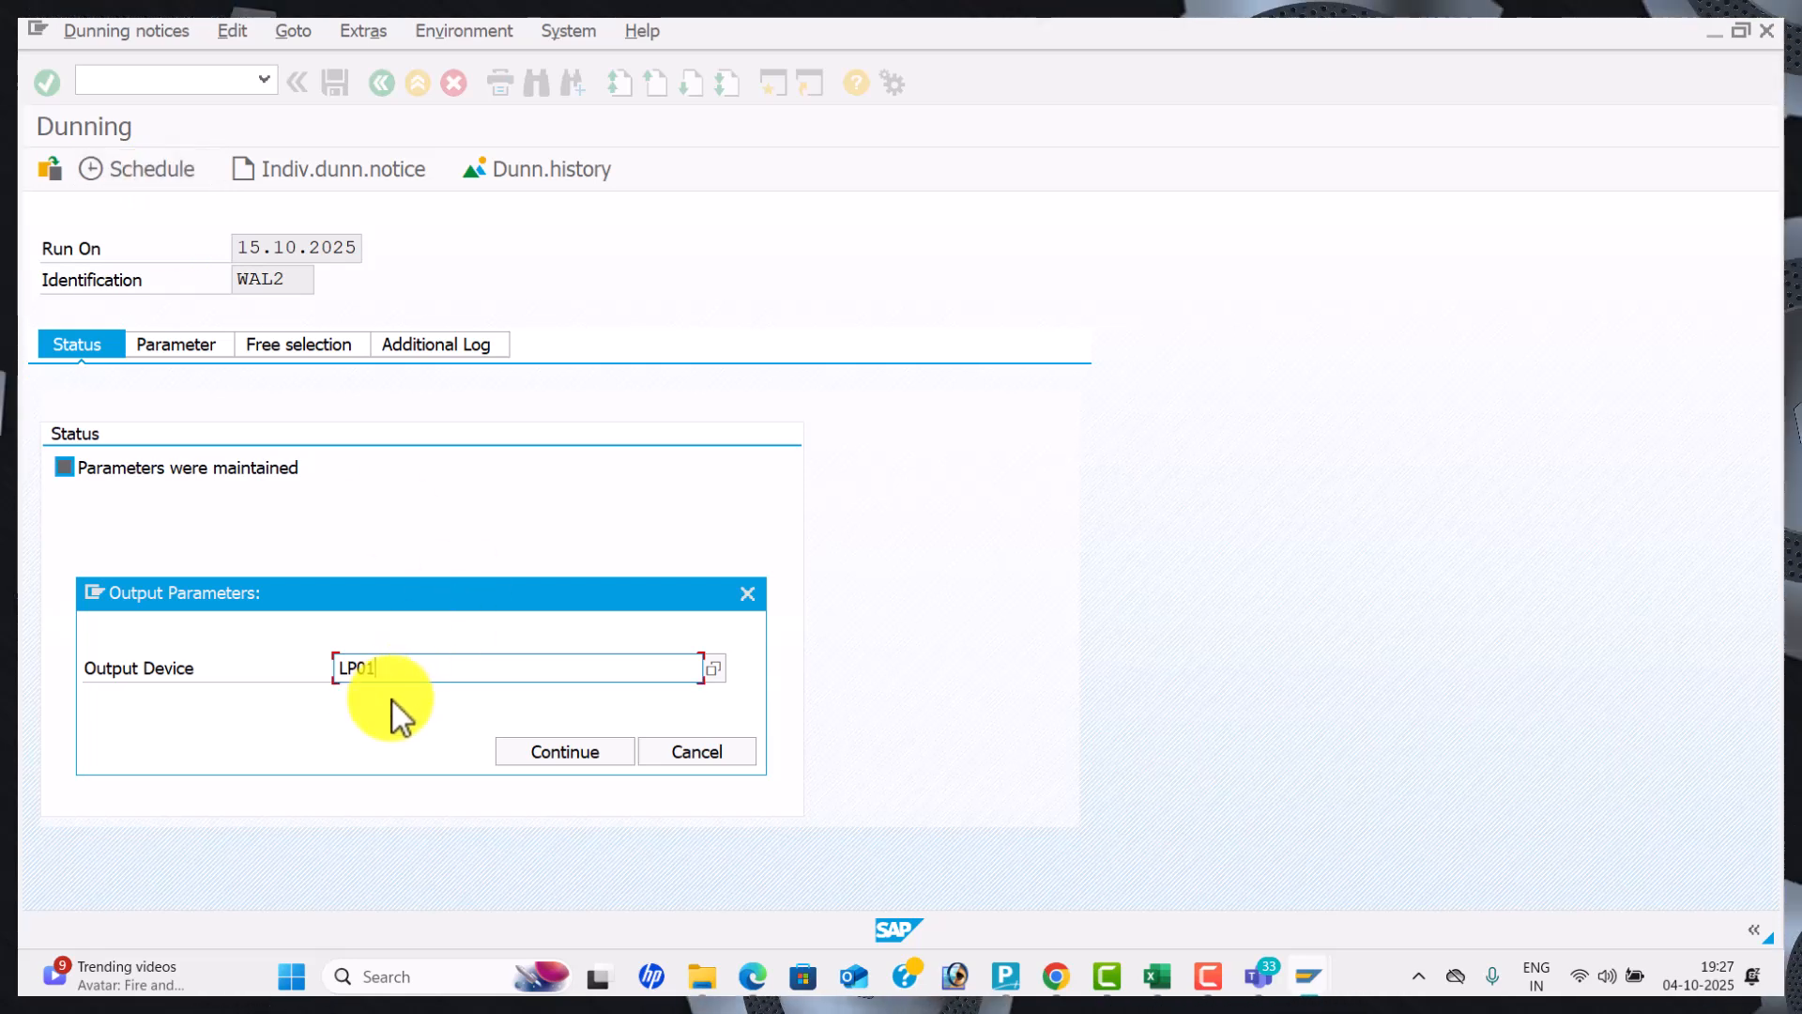
left_click(572, 752)
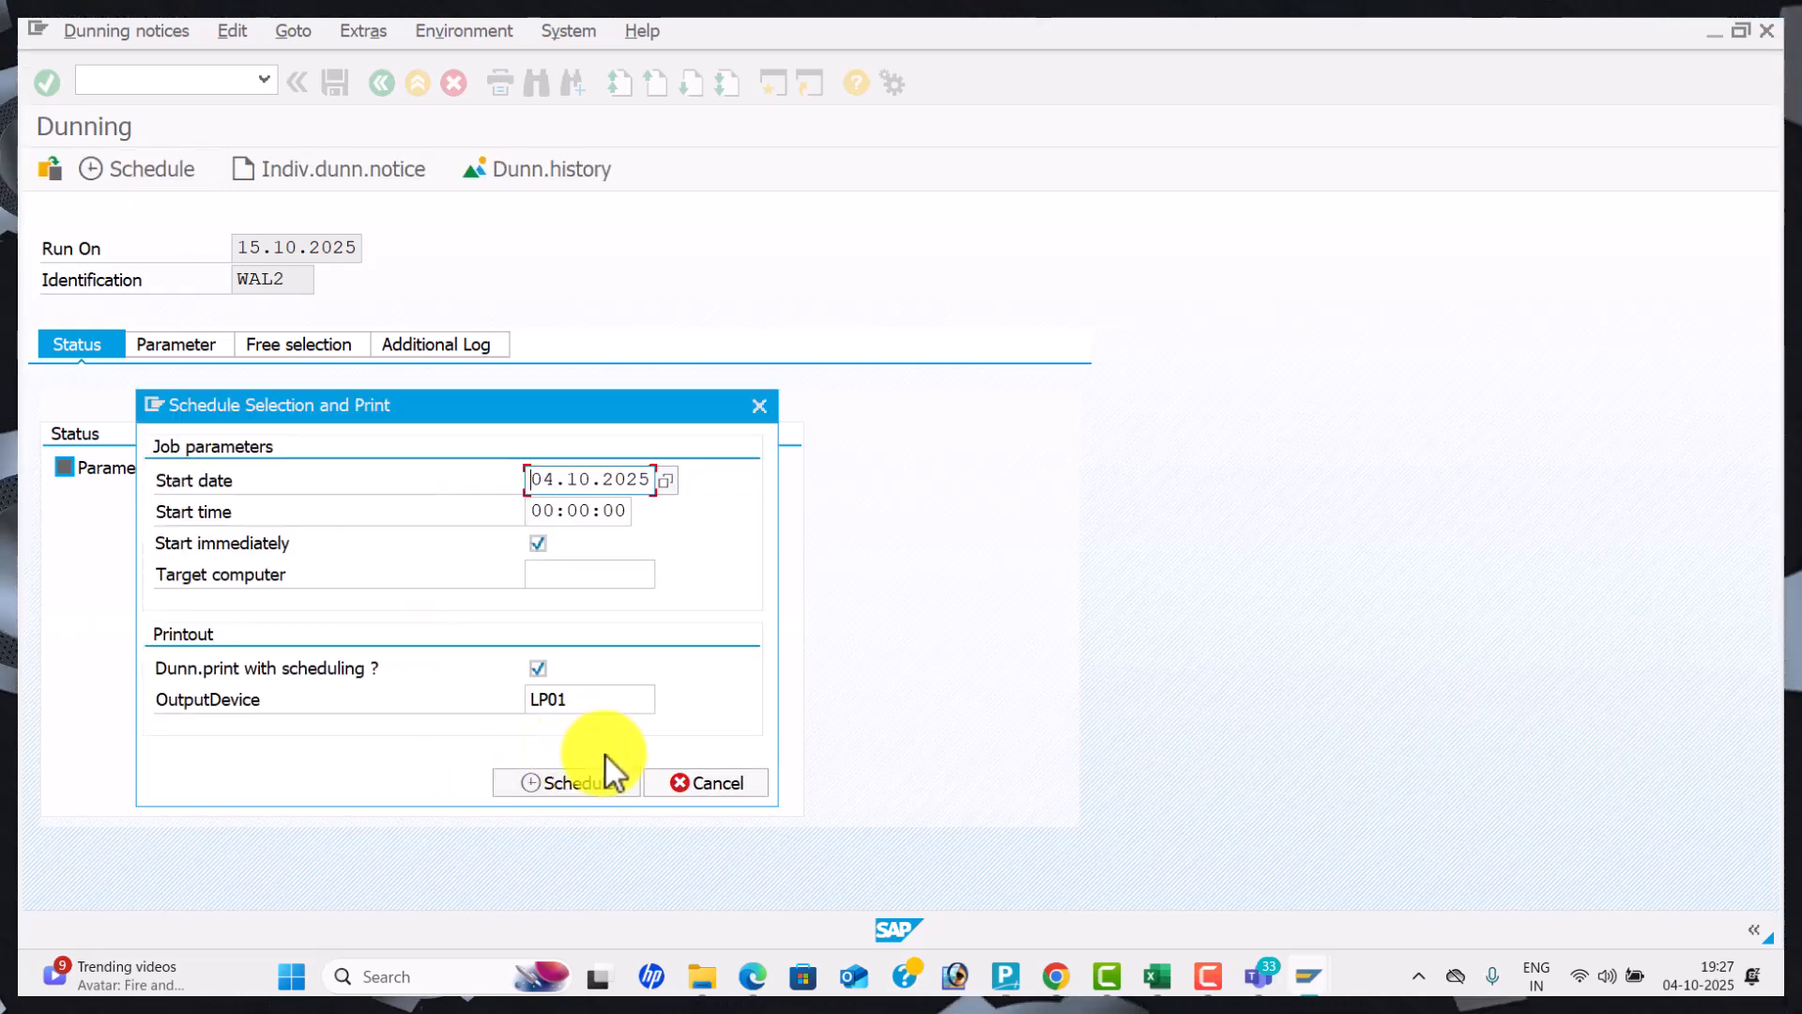
left_click(593, 781)
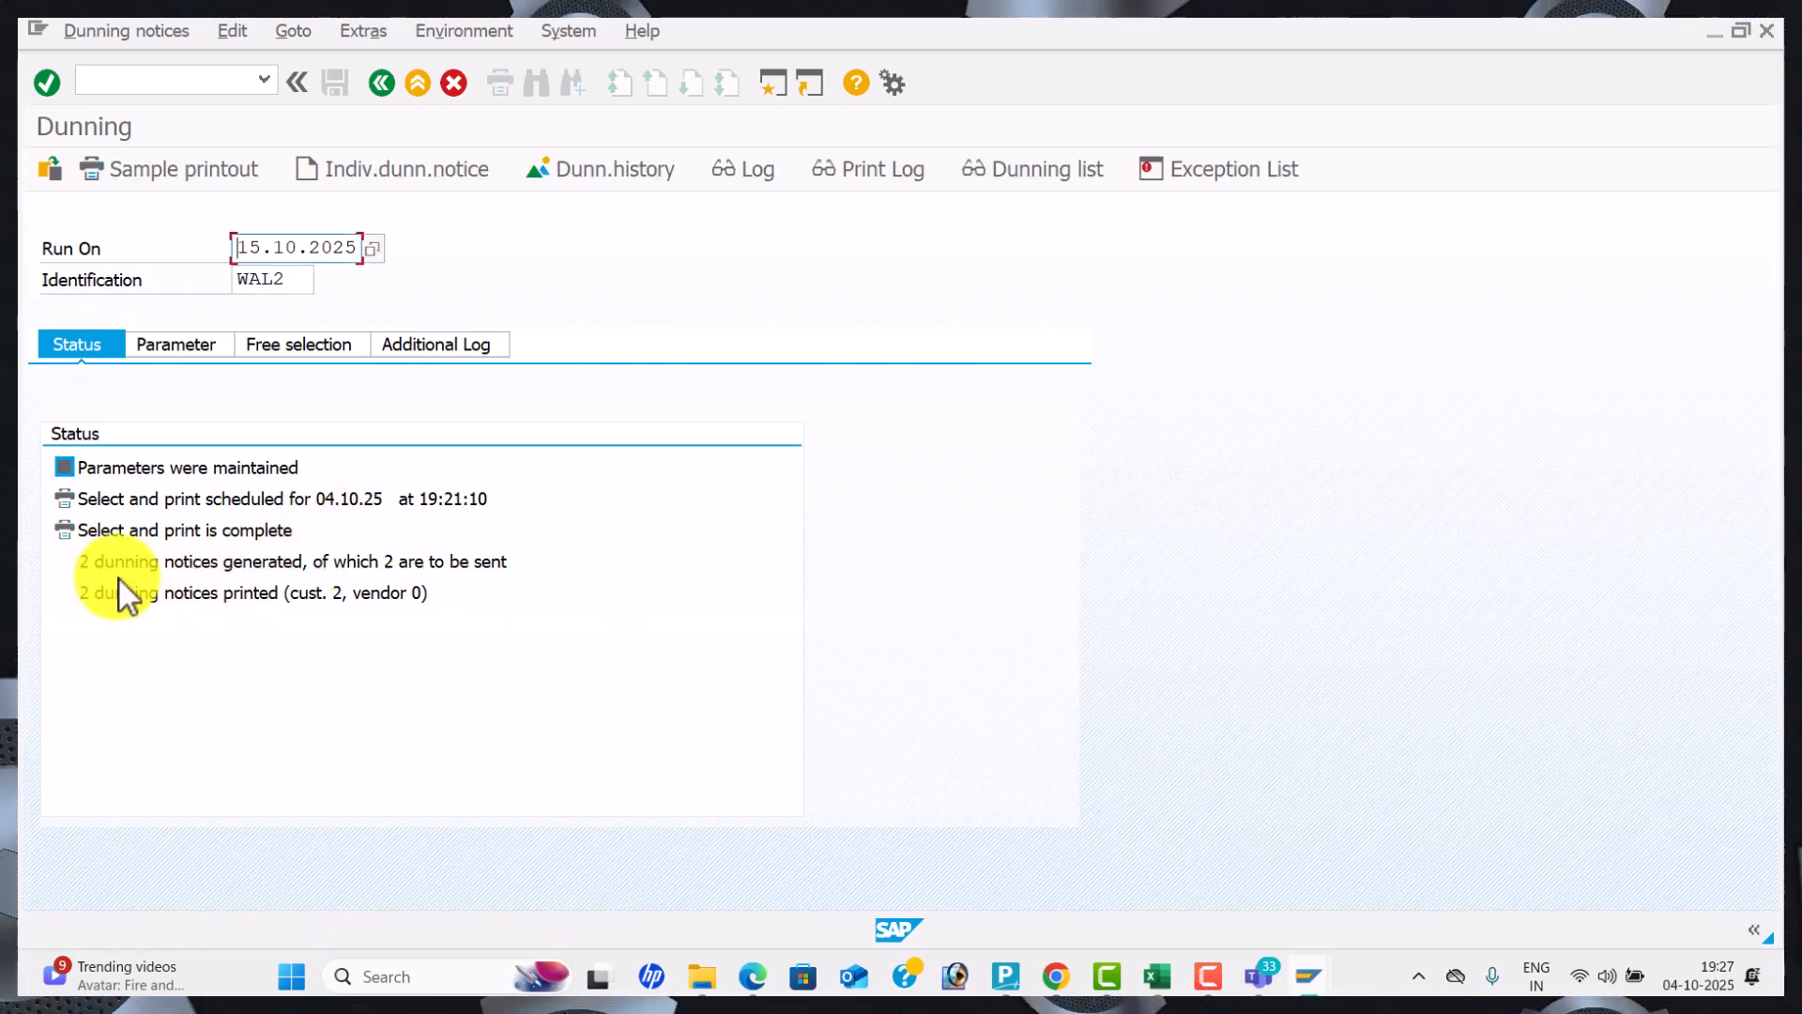
Display the dunning list for the 15.10.2025 WAL2 run, check the dunned items and their levels, and return to the run.
left_click(1033, 184)
left_click(942, 660)
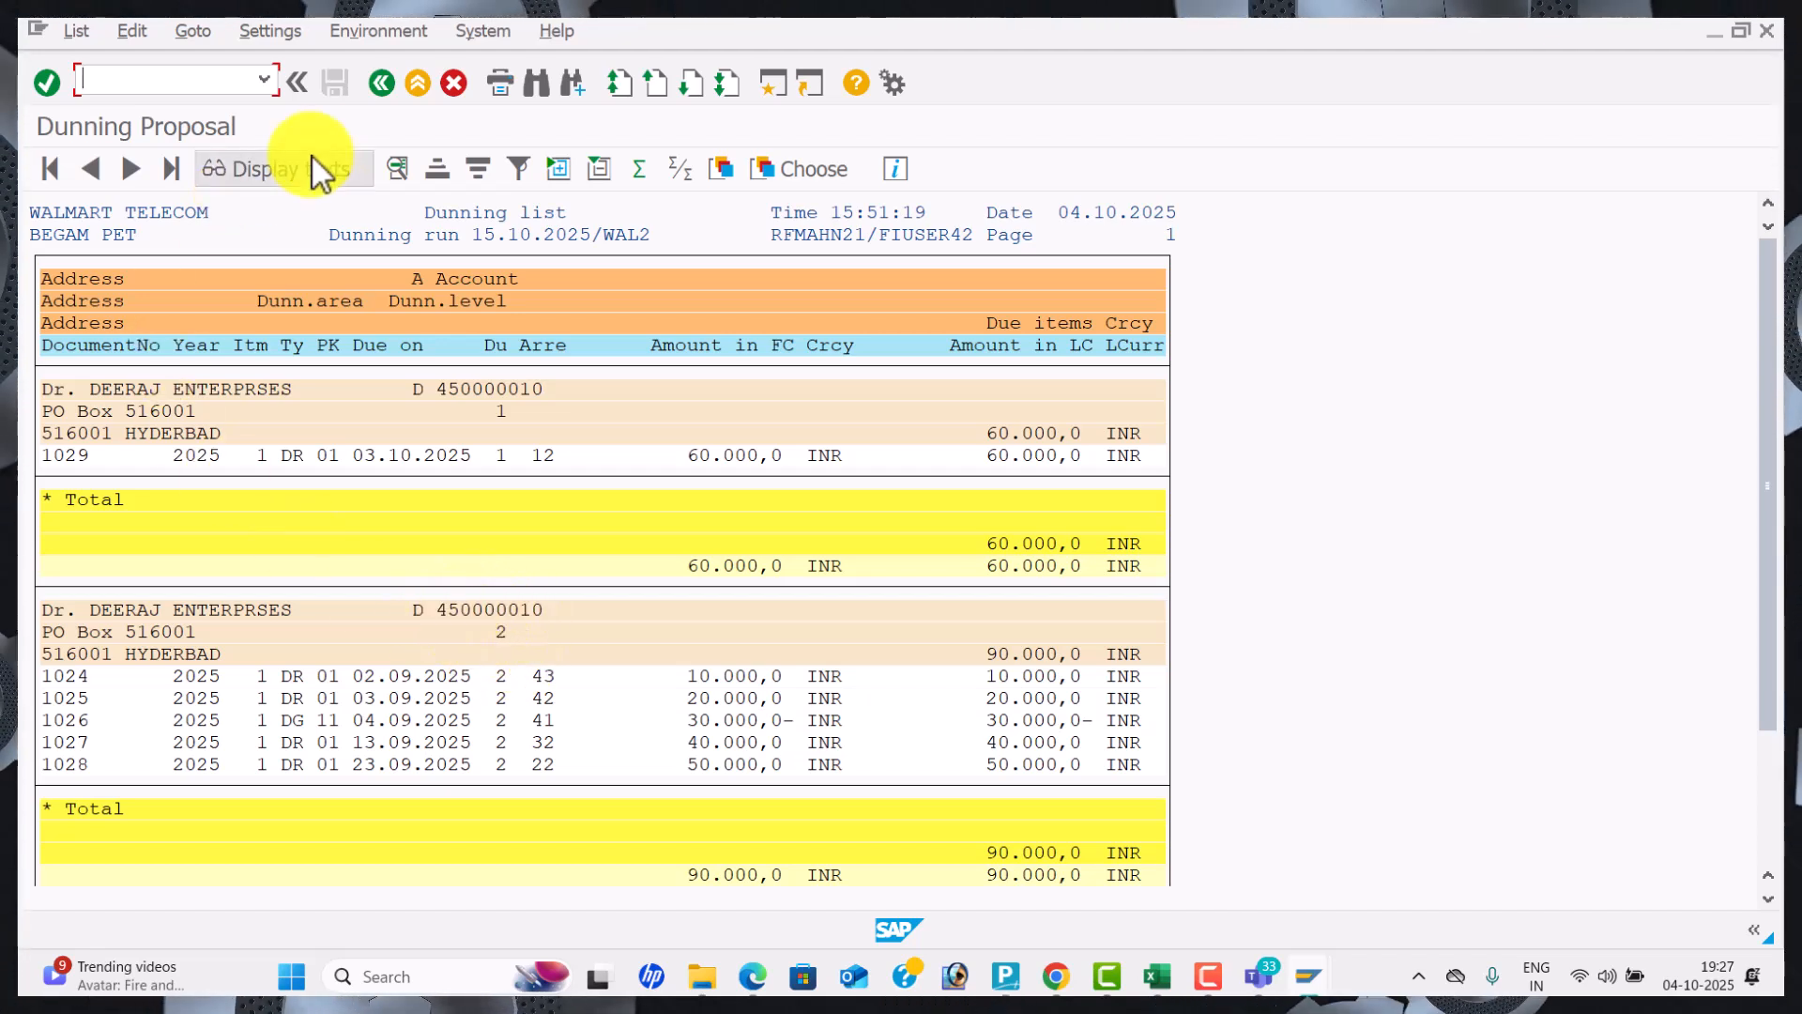
left_click(383, 82)
Set up a sample printout of the WAL2 run on output device LP01 for the invoiced customer and preview the first dunning letter.
left_click(192, 171)
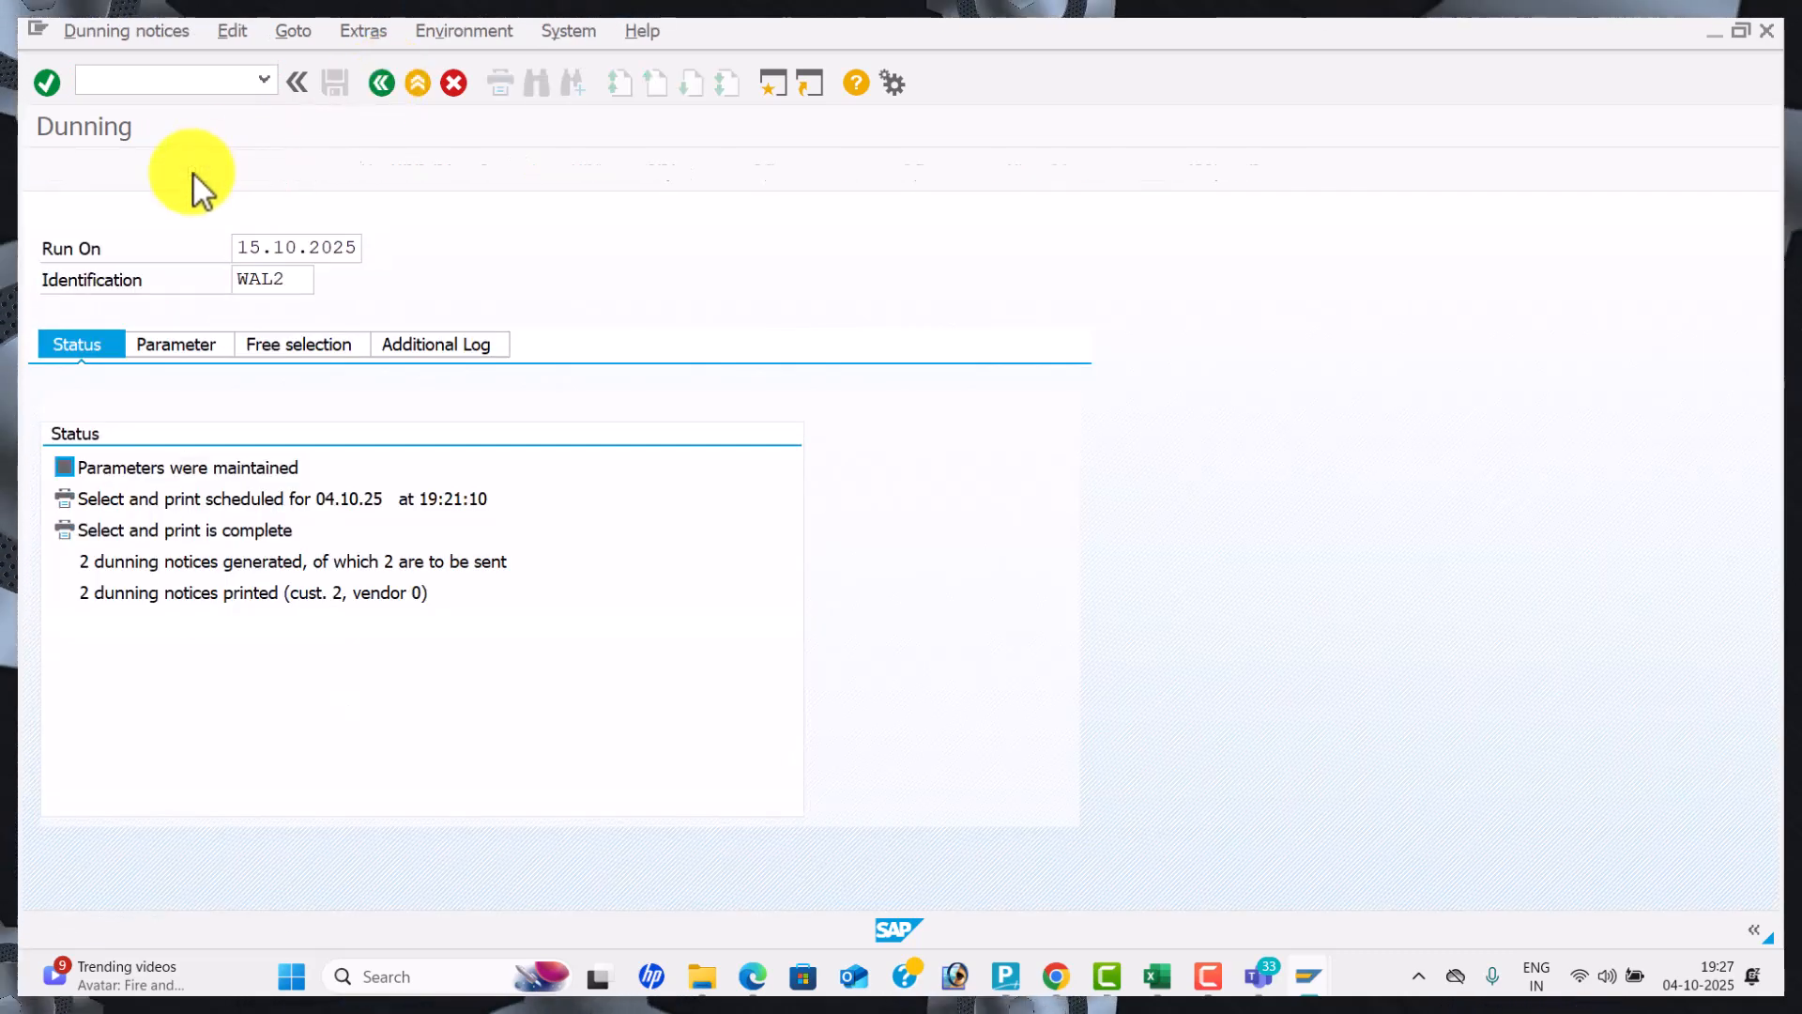
left_click(428, 667)
left_click(390, 696)
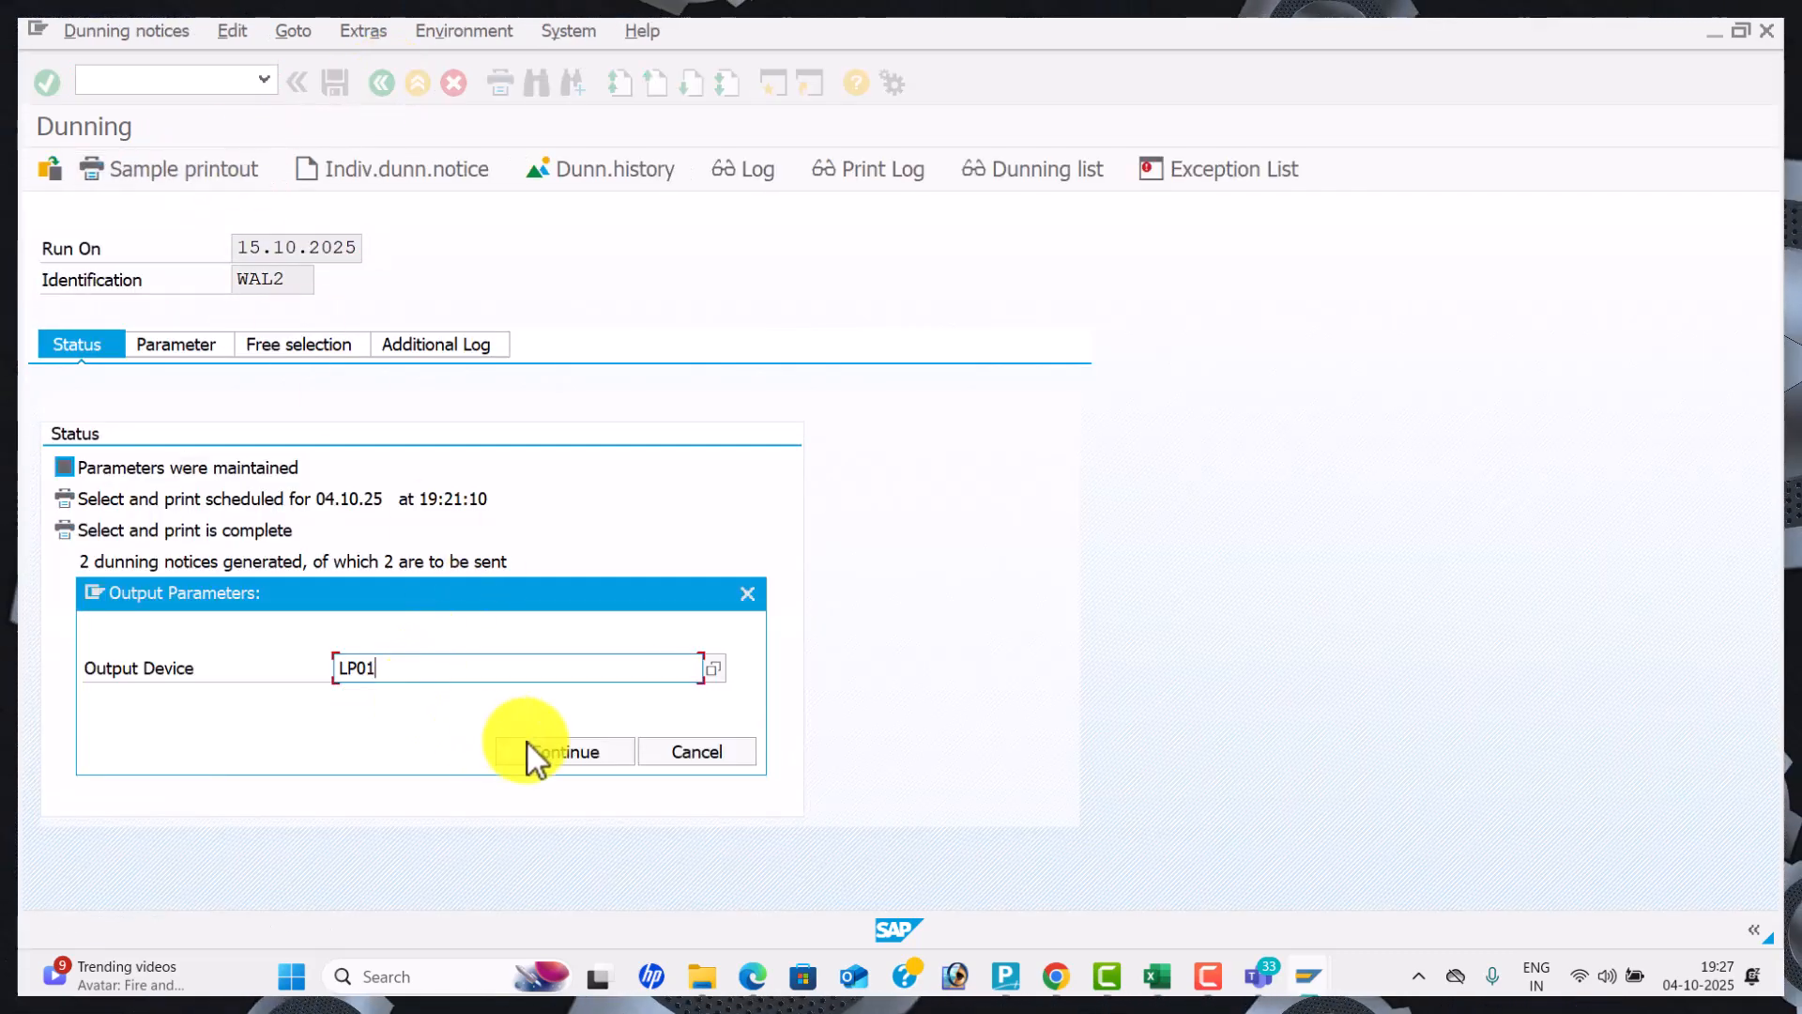
left_click(525, 750)
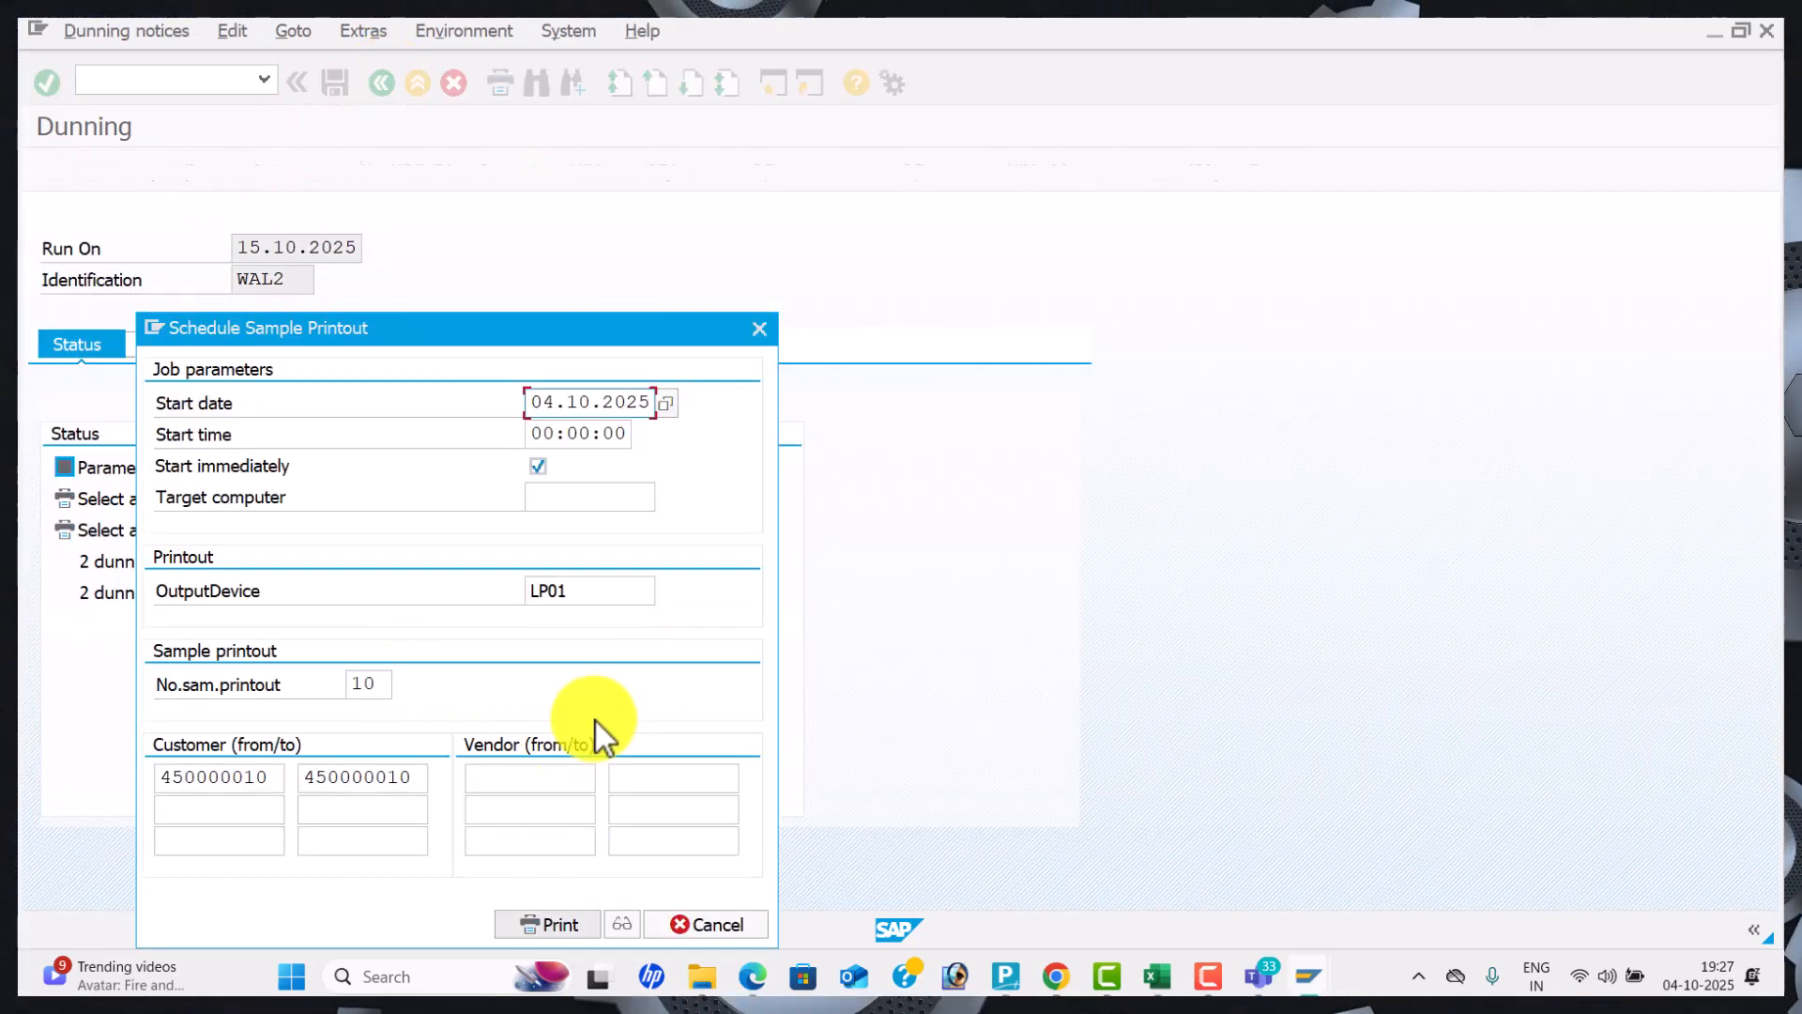
left_click(626, 930)
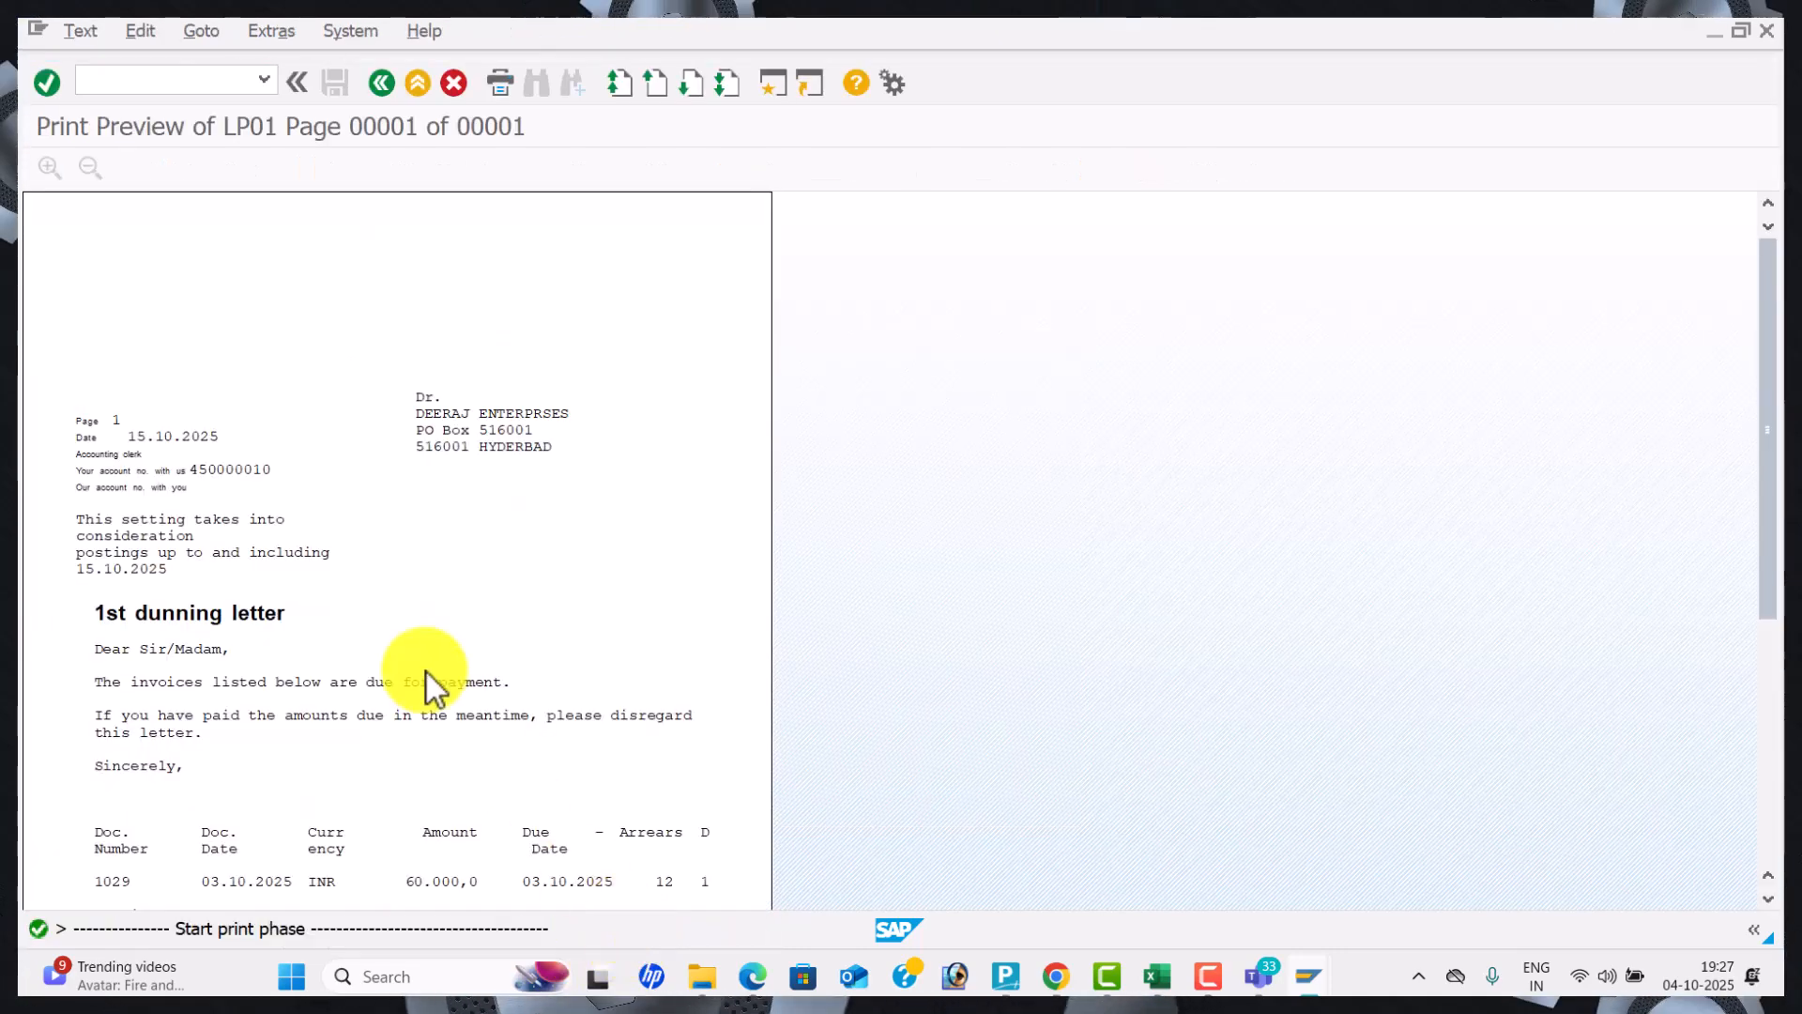
Review the 2nd dunning letter's text, listed items, arrears, dunning charge and totals, and return to the dunning run.
key("F3")
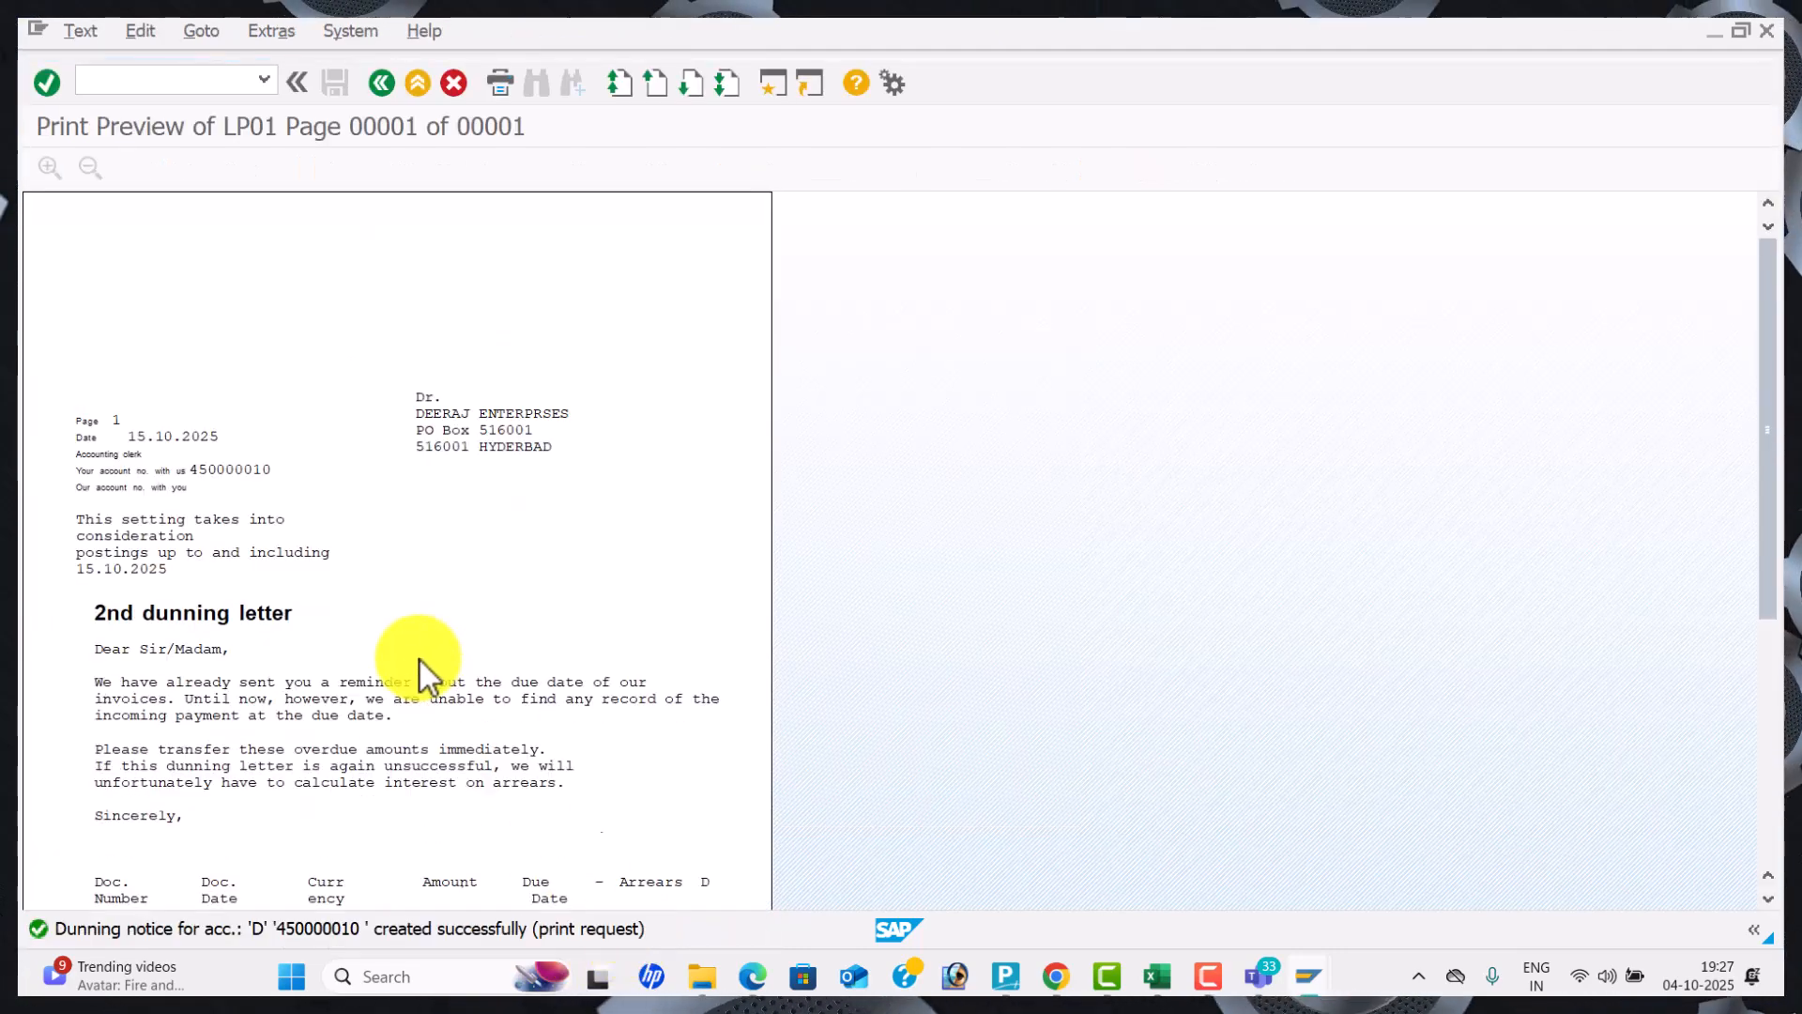
scroll(423, 527, "down", 5)
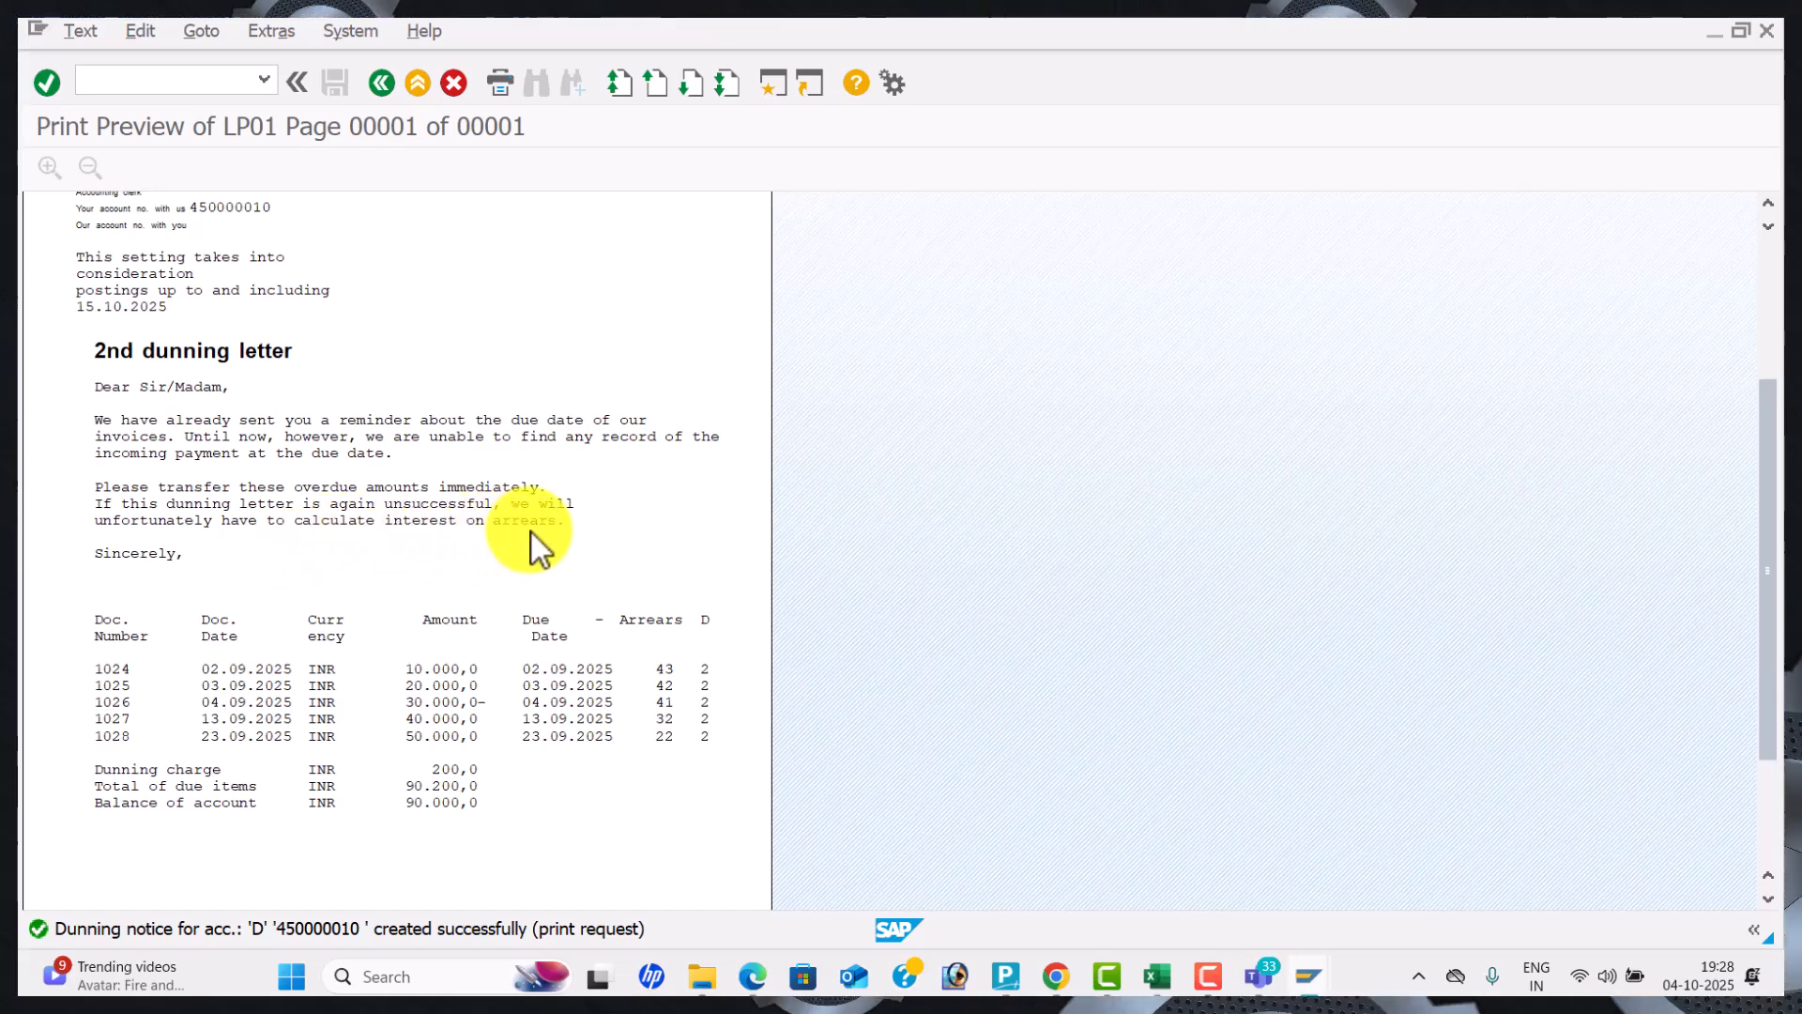
scroll(499, 544, "down", 3)
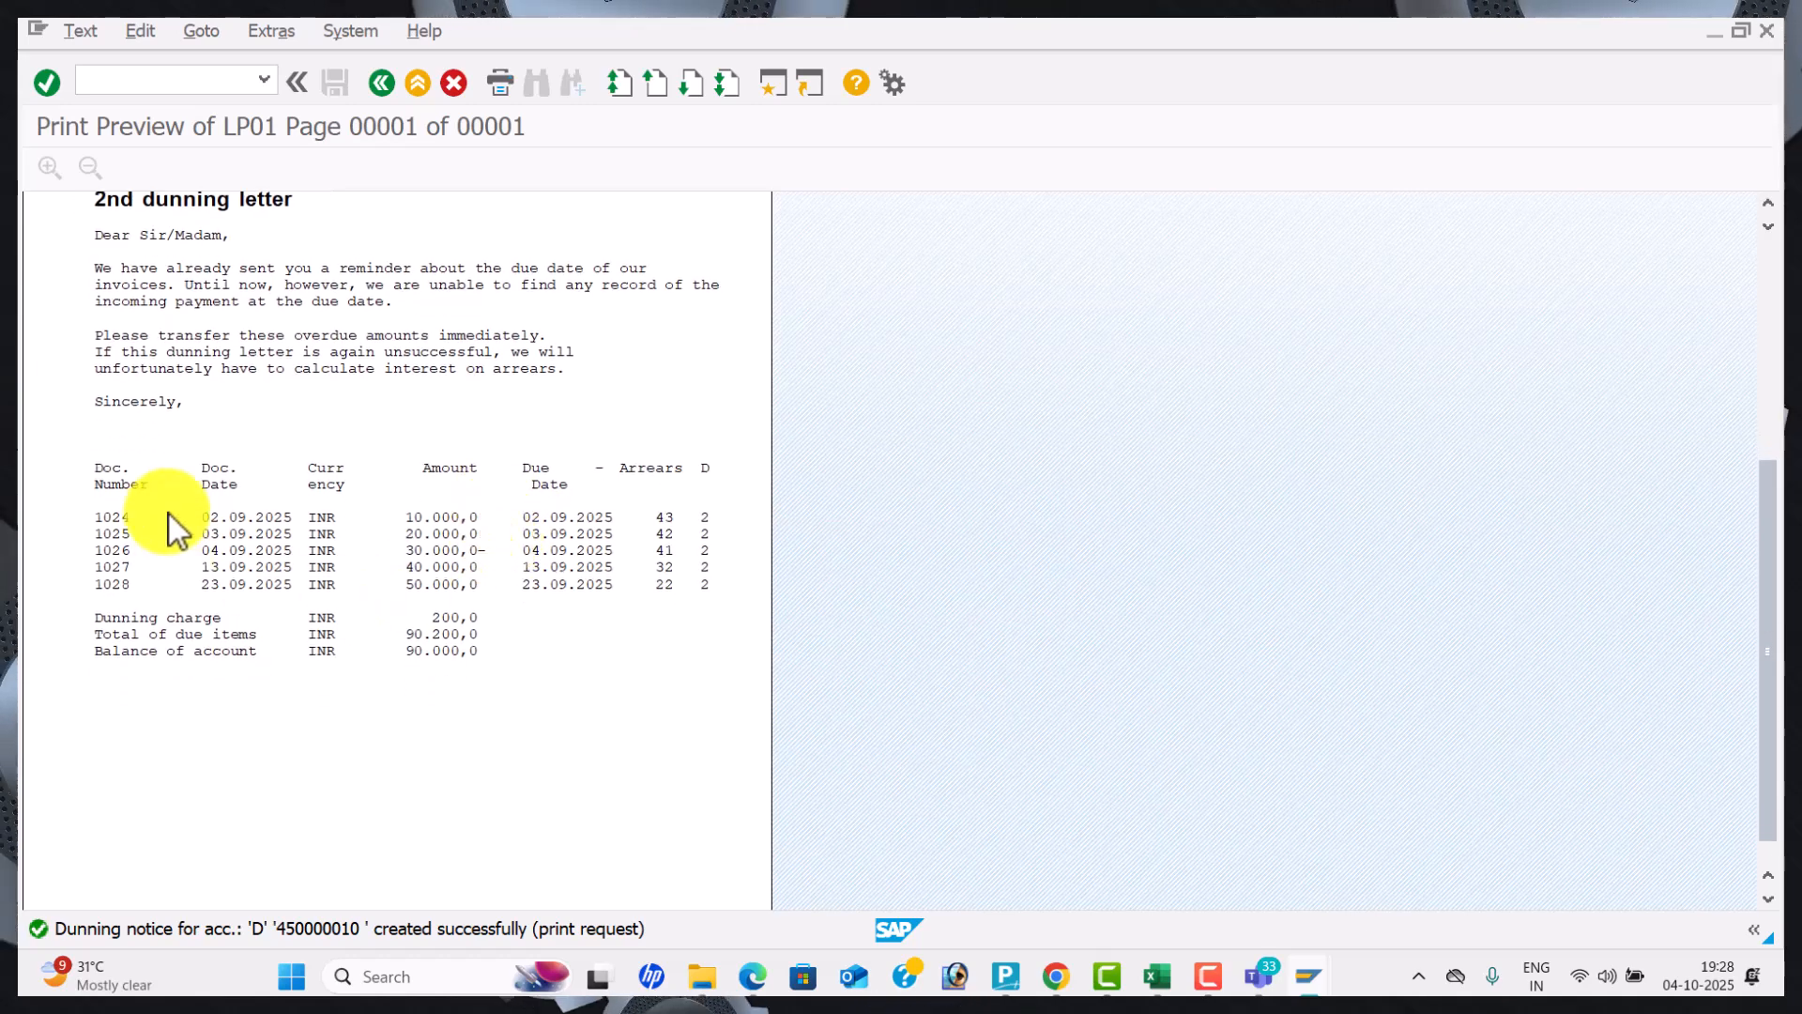
scroll(167, 520, "up", 3)
scroll(178, 505, "up", 3)
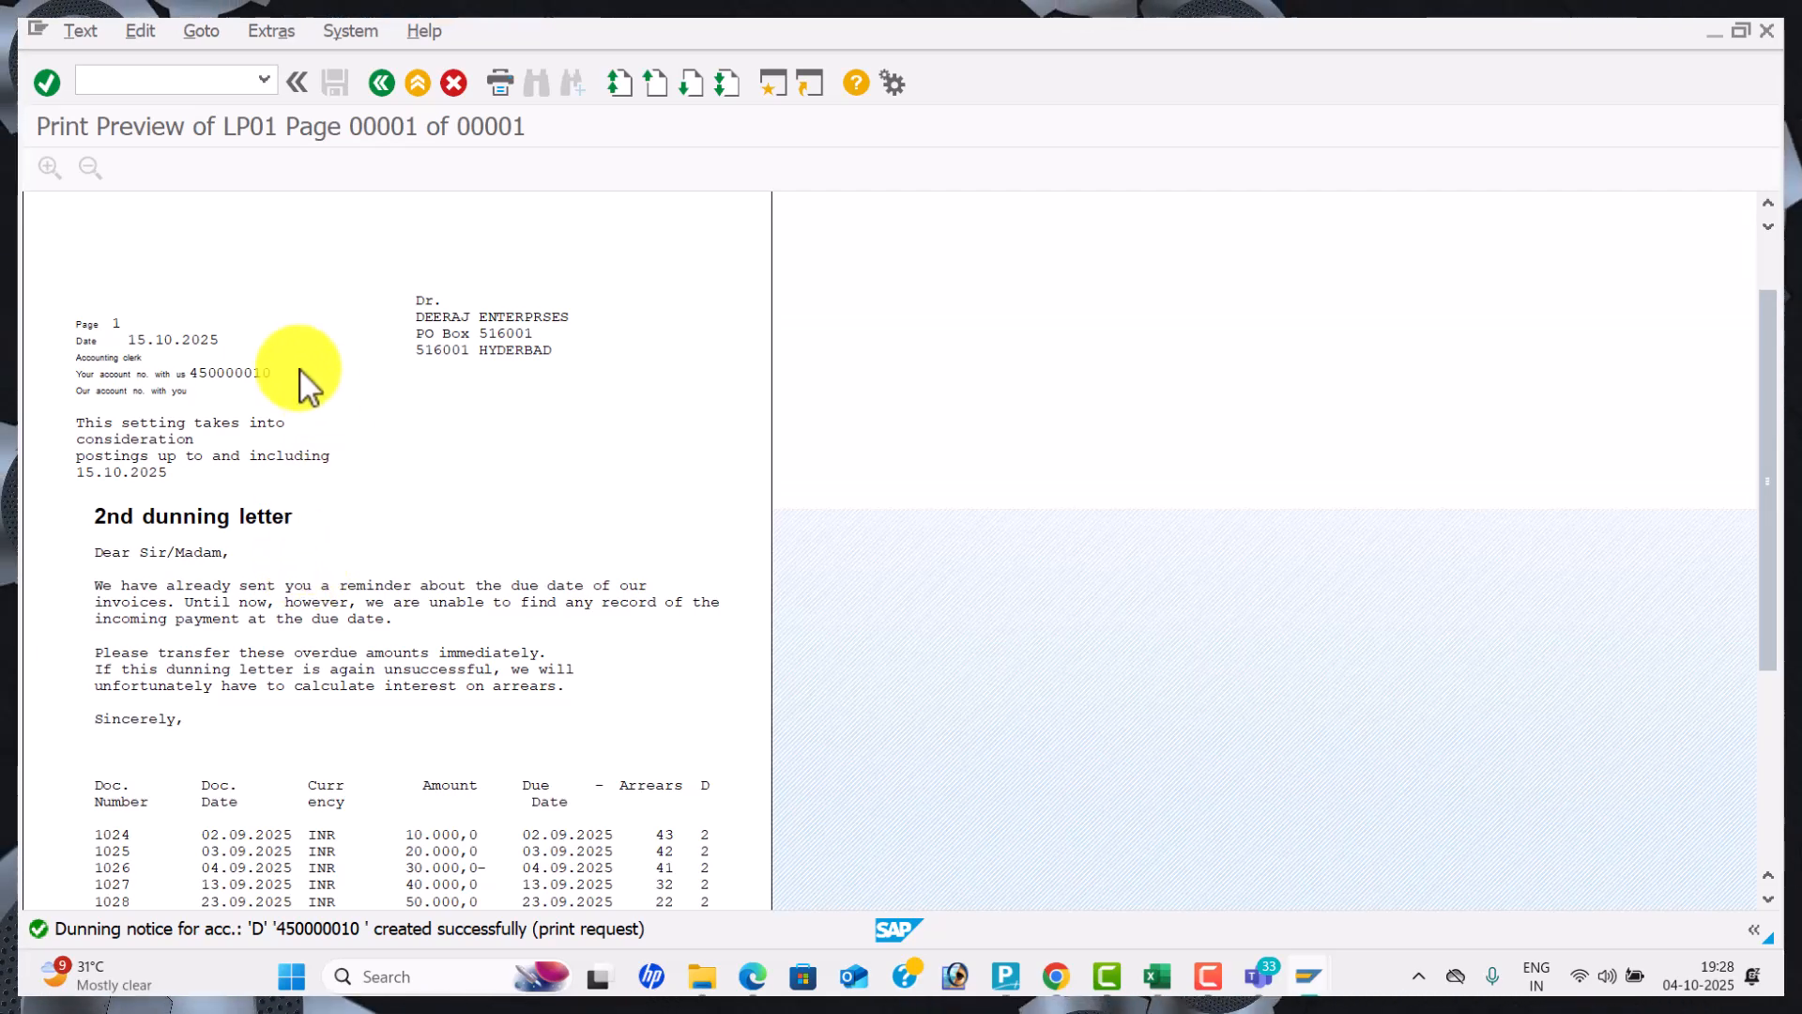
scroll(324, 563, "down", 6)
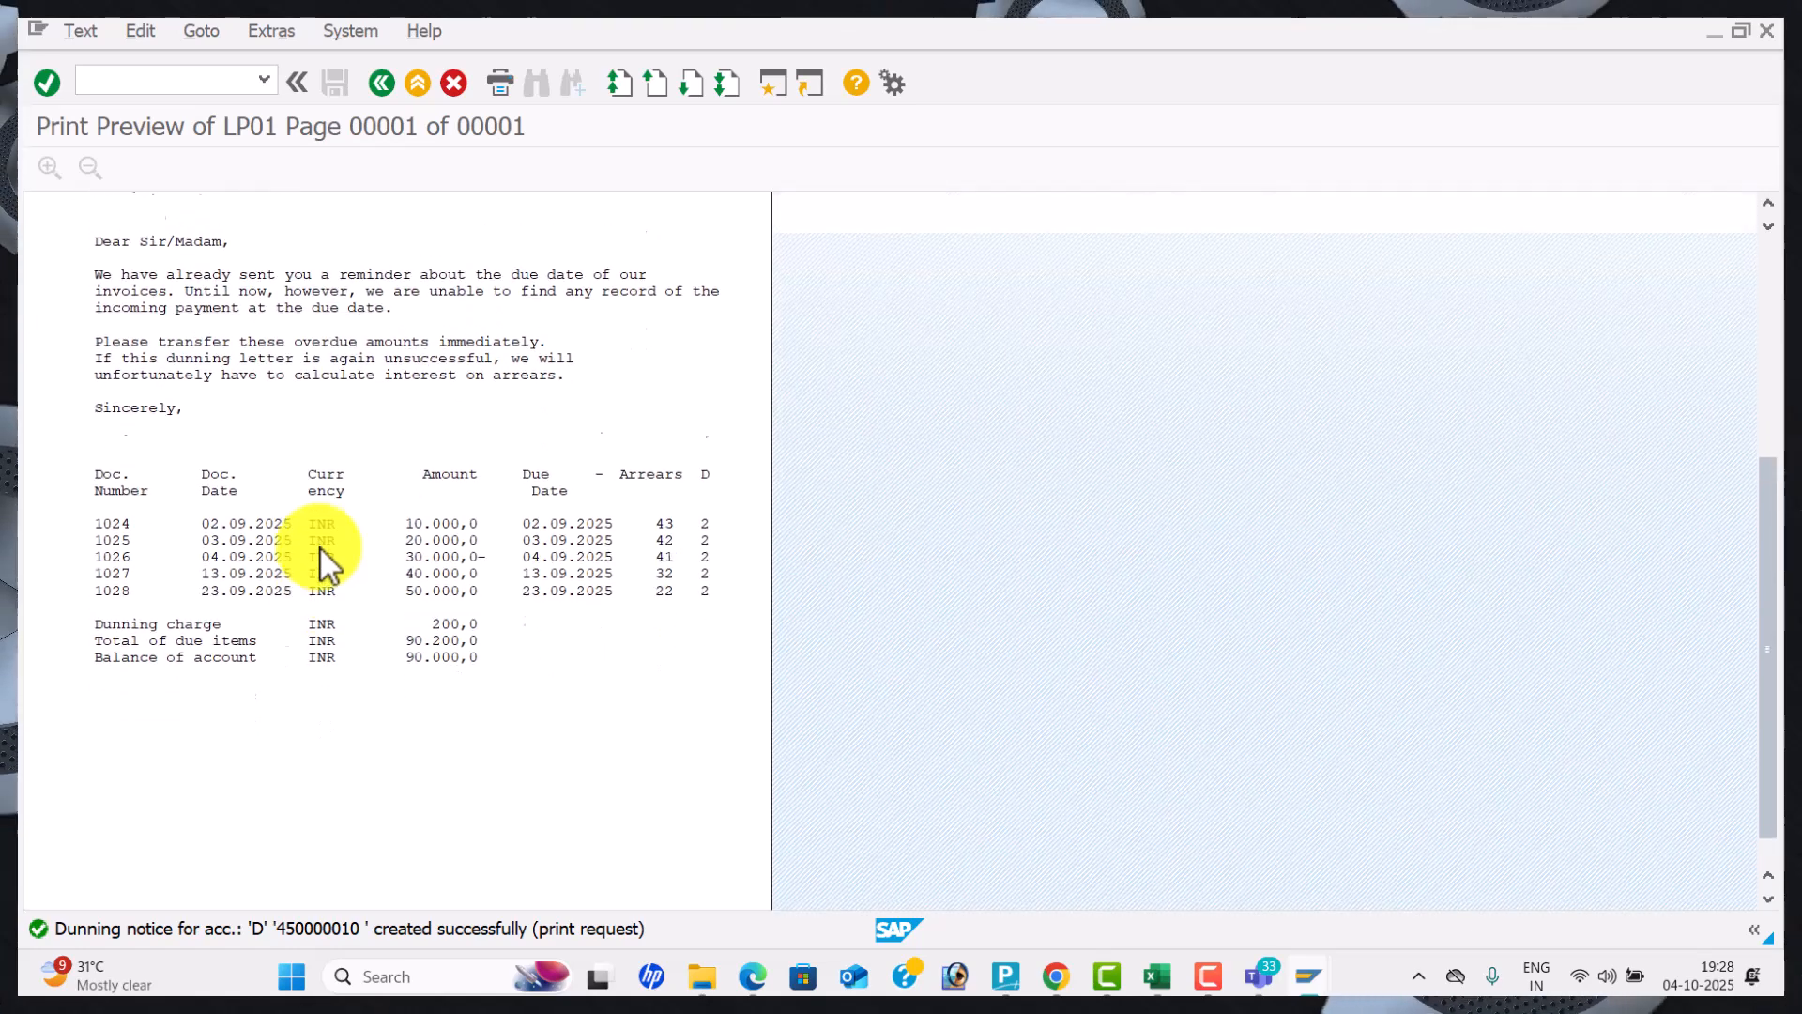
scroll(322, 549, "up", 8)
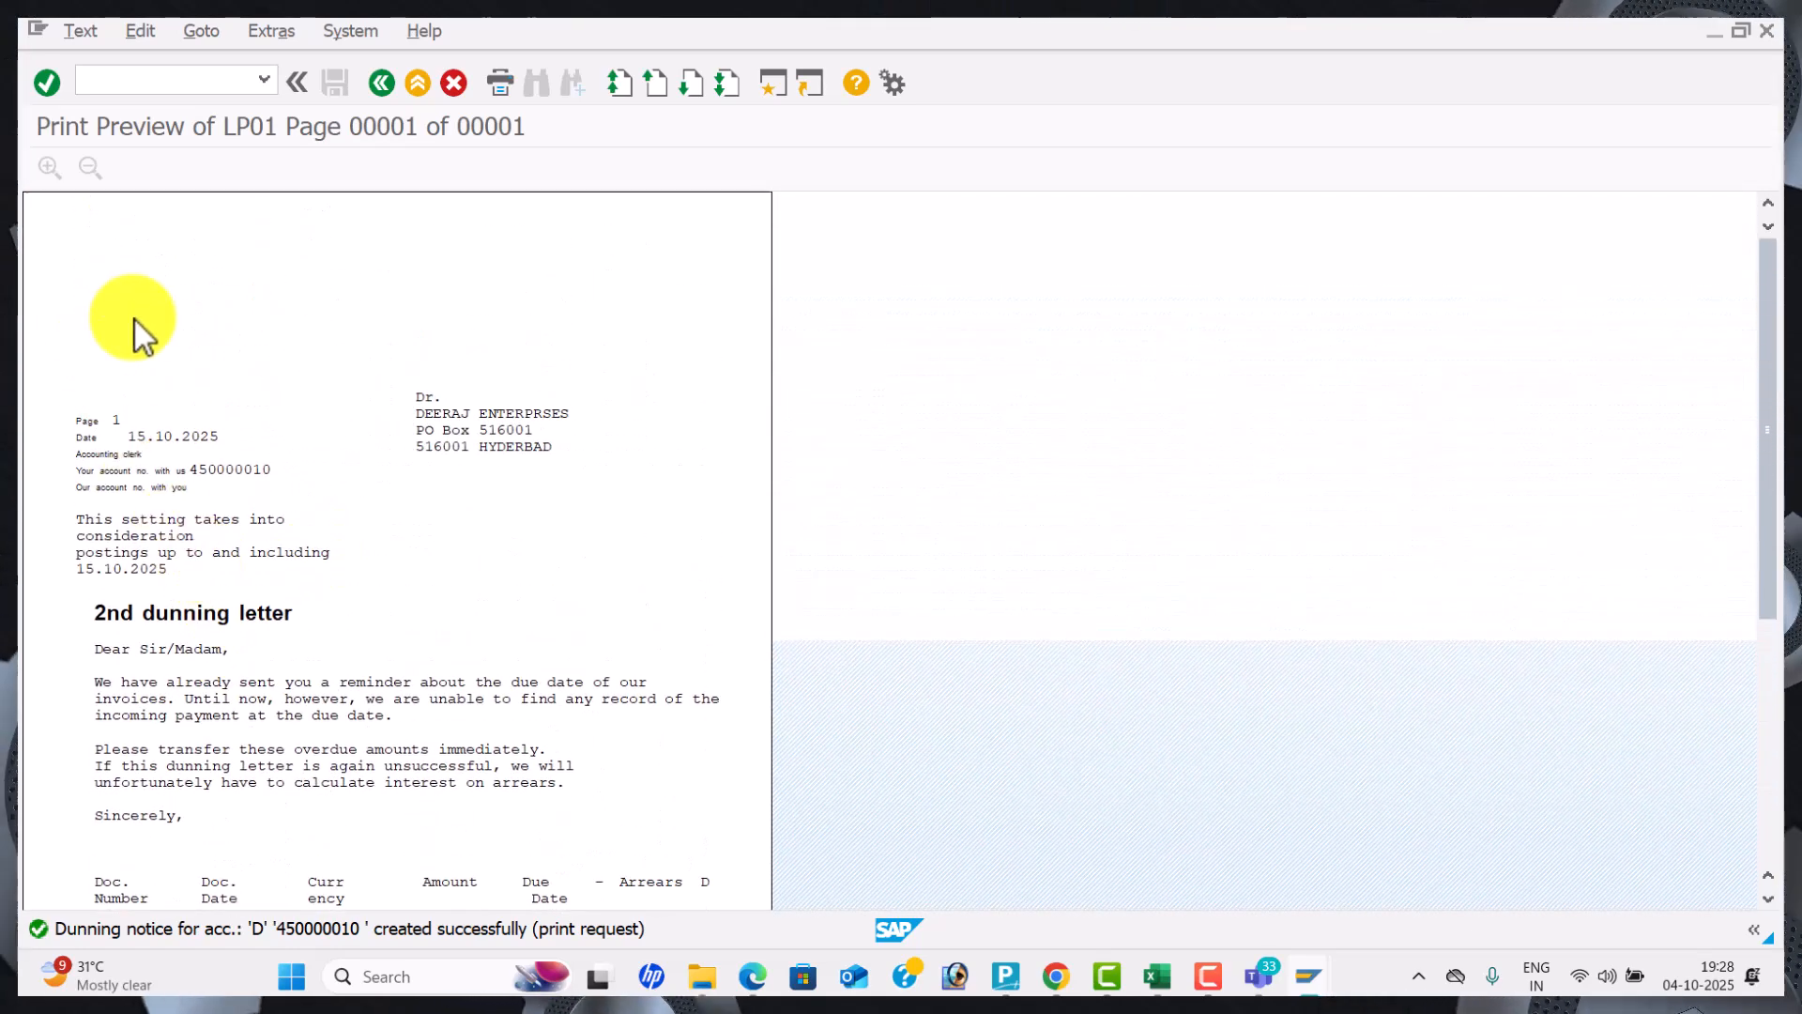
left_click(389, 80)
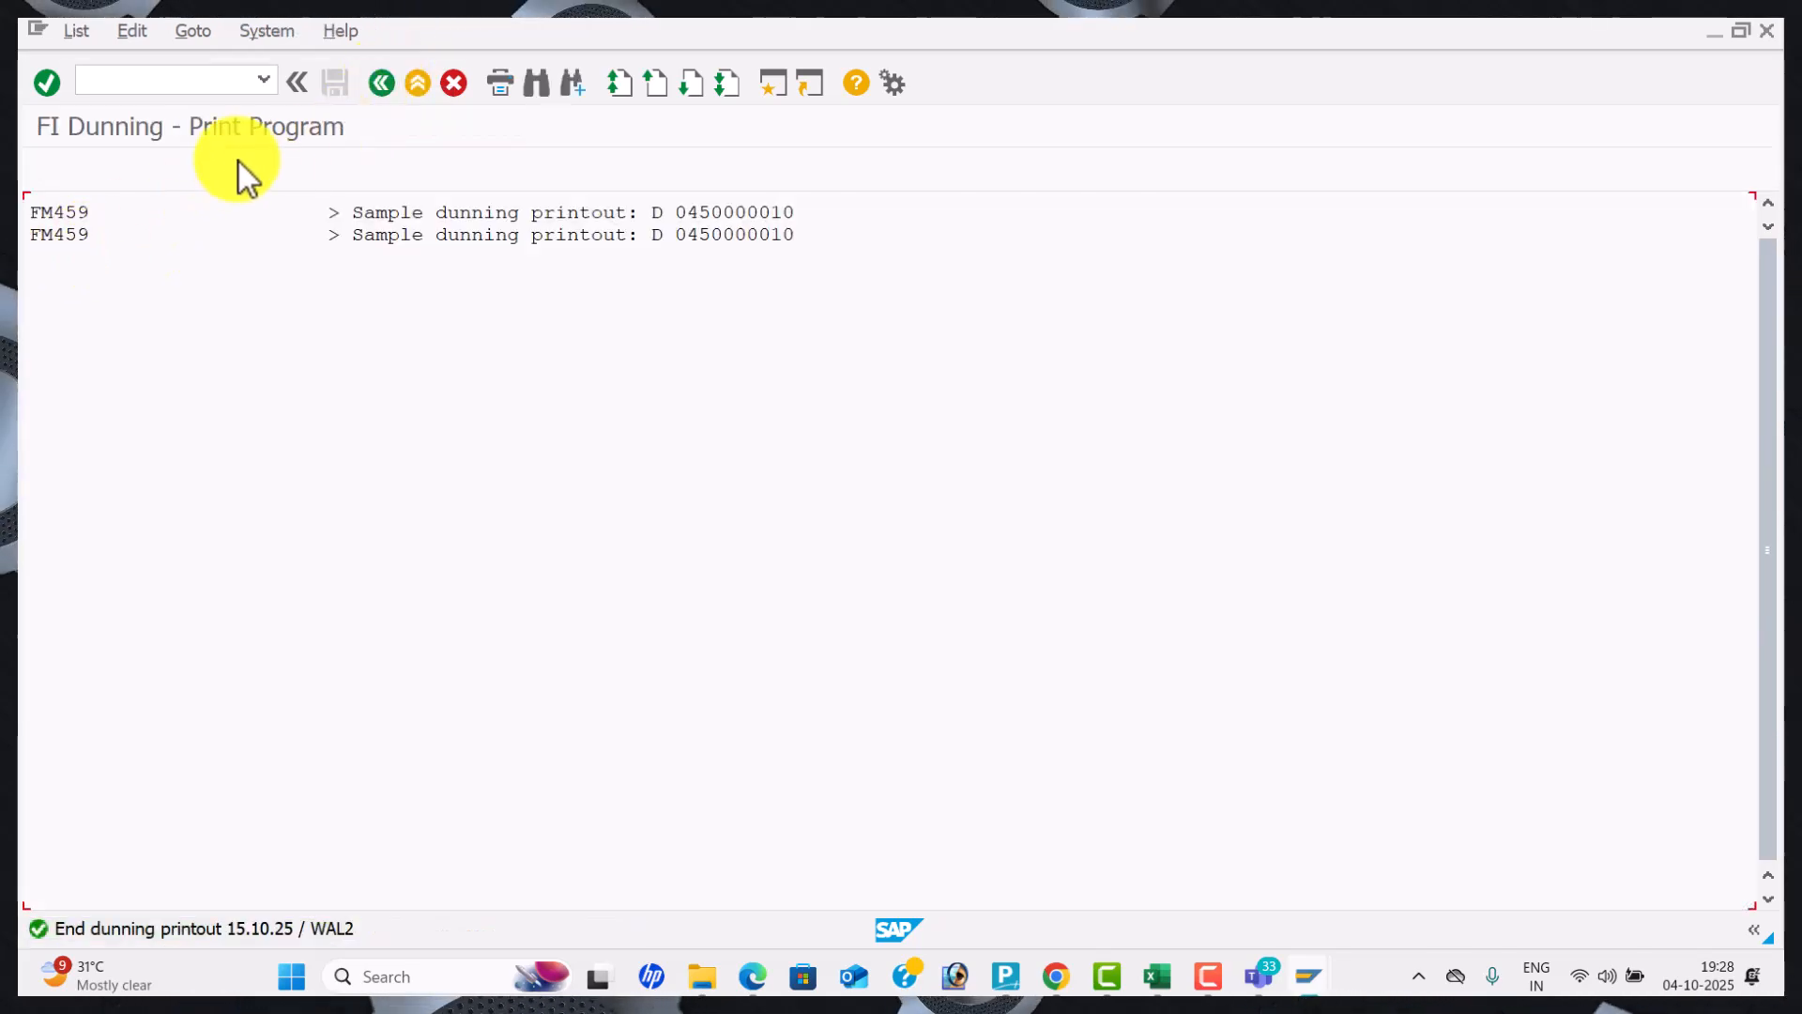
left_click(381, 85)
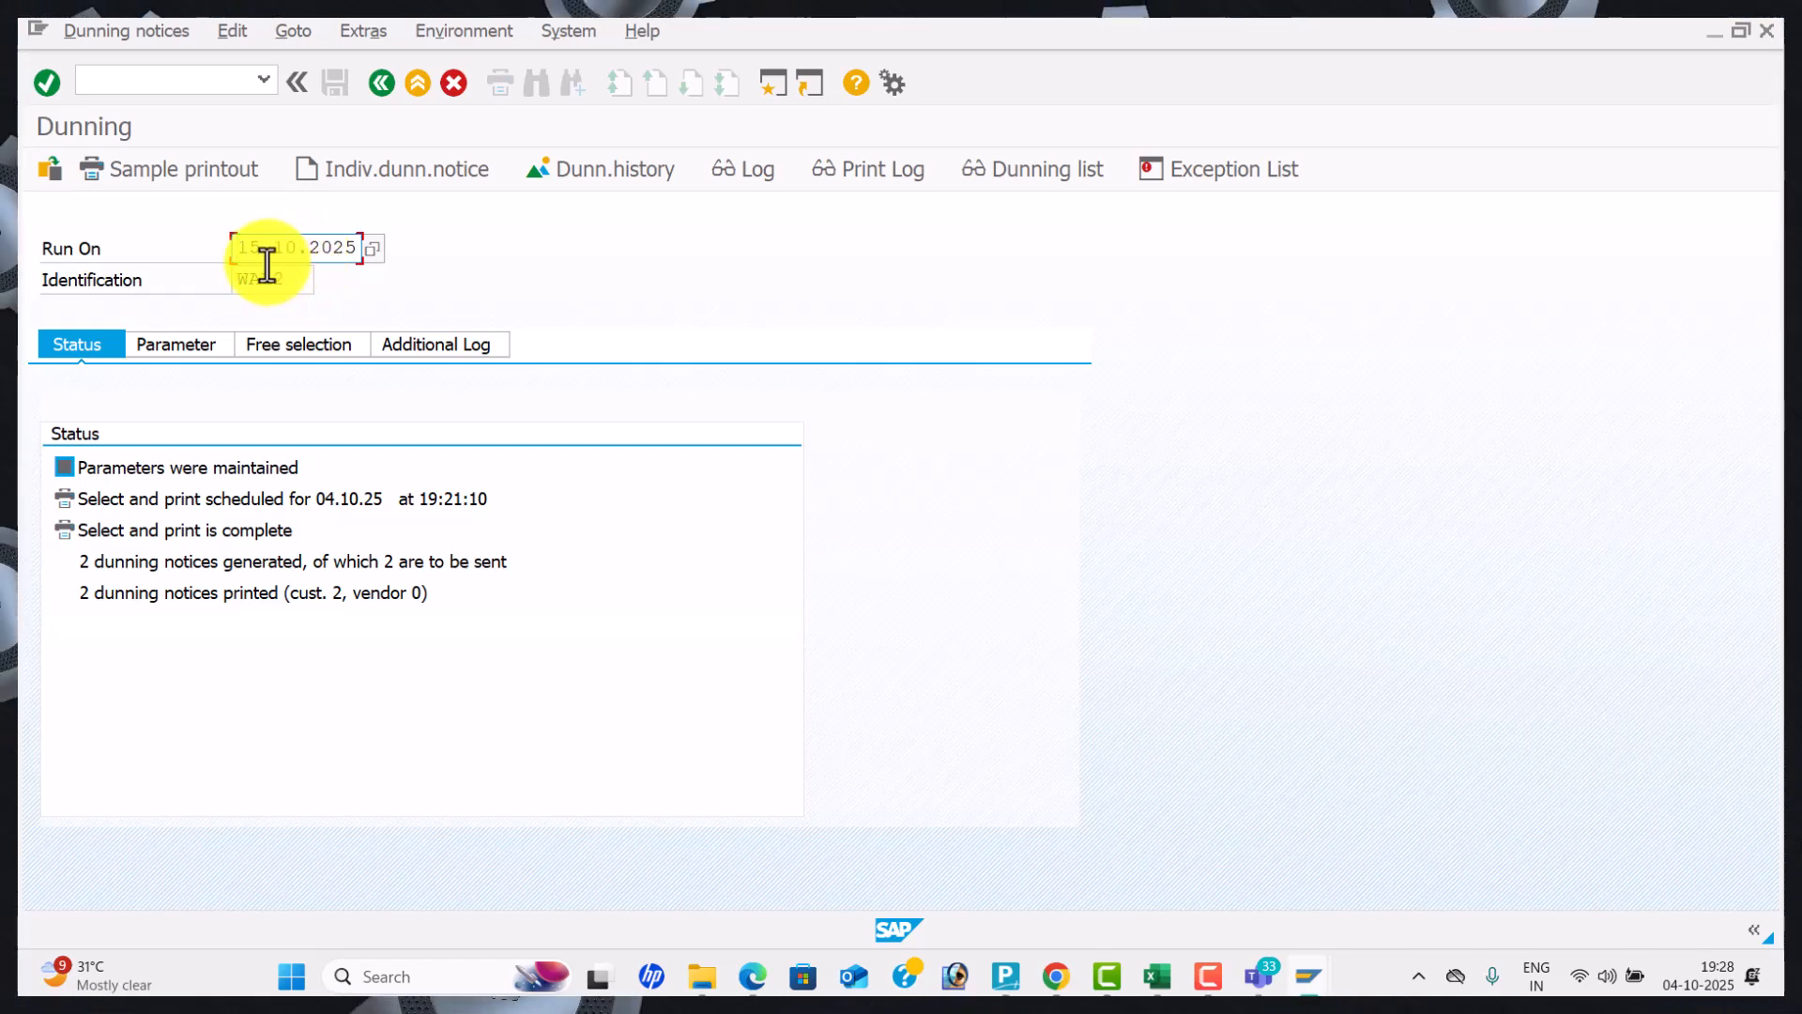
Switch to Excel and set the third generated notice date to 26.10.2025, then start switching back to SAP.
key("alt+Tab")
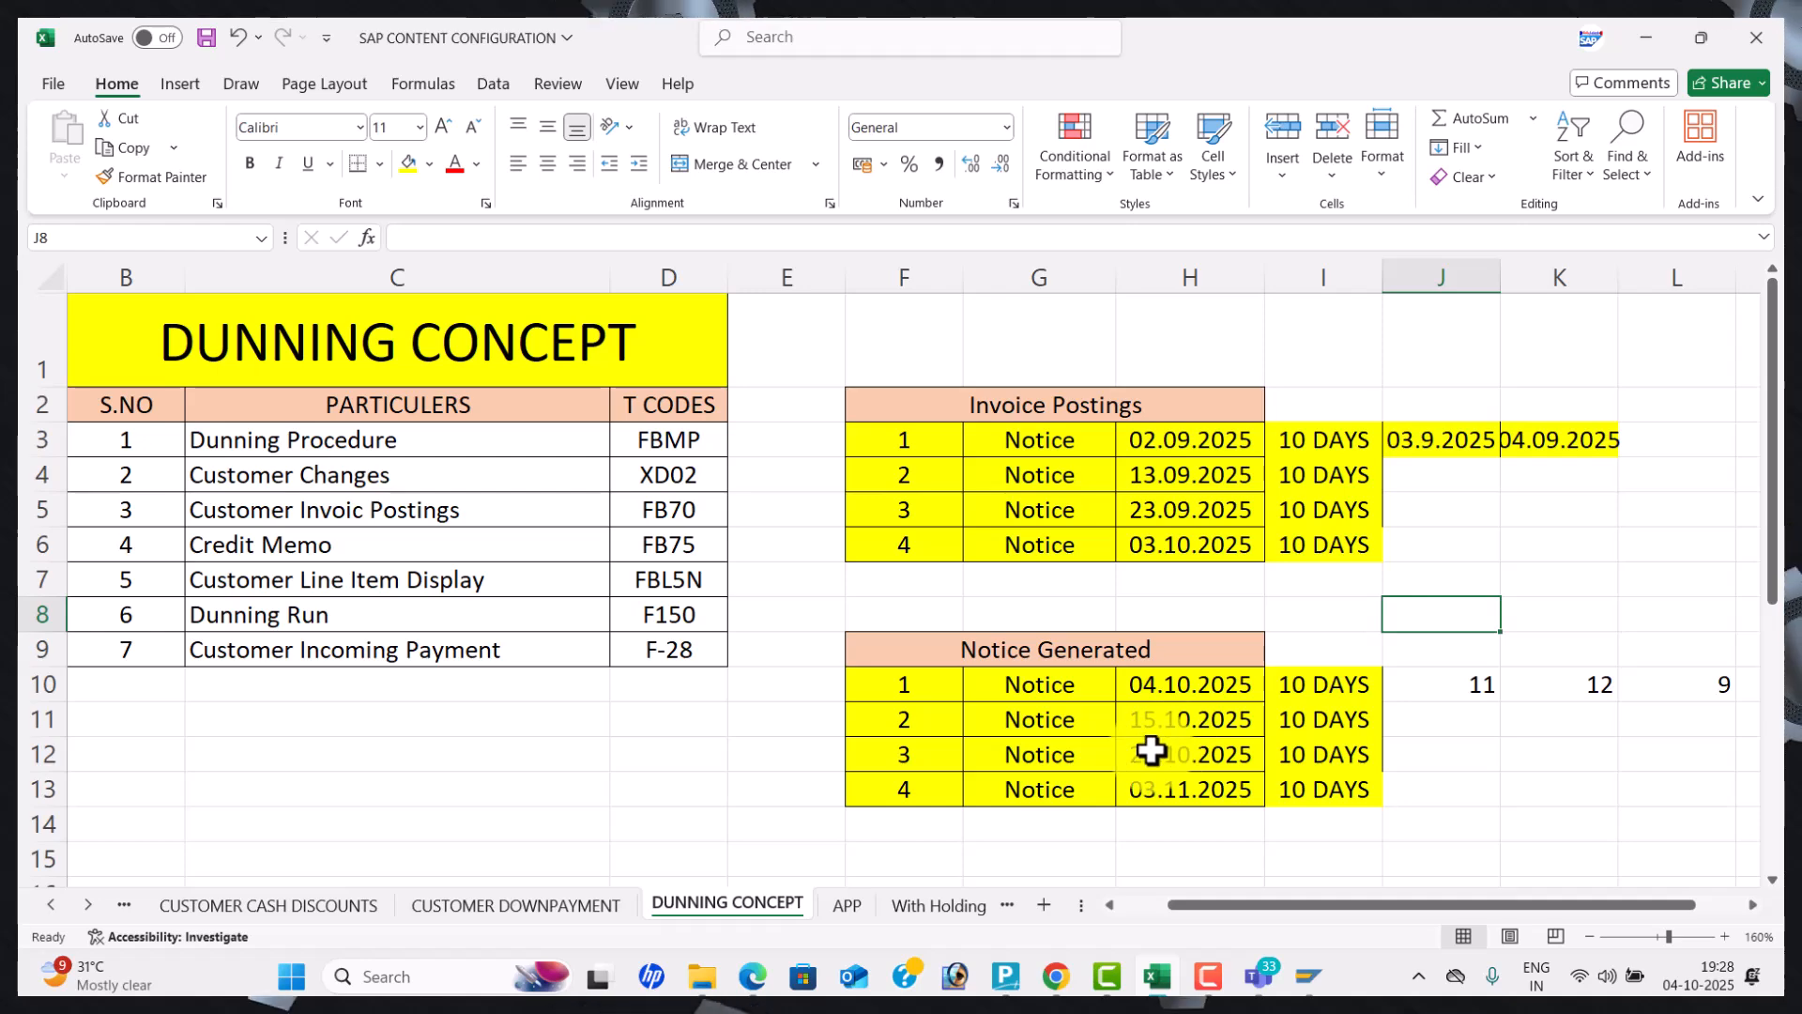
double_click(1145, 754)
key("Delete")
type("6")
key("alt+Tab")
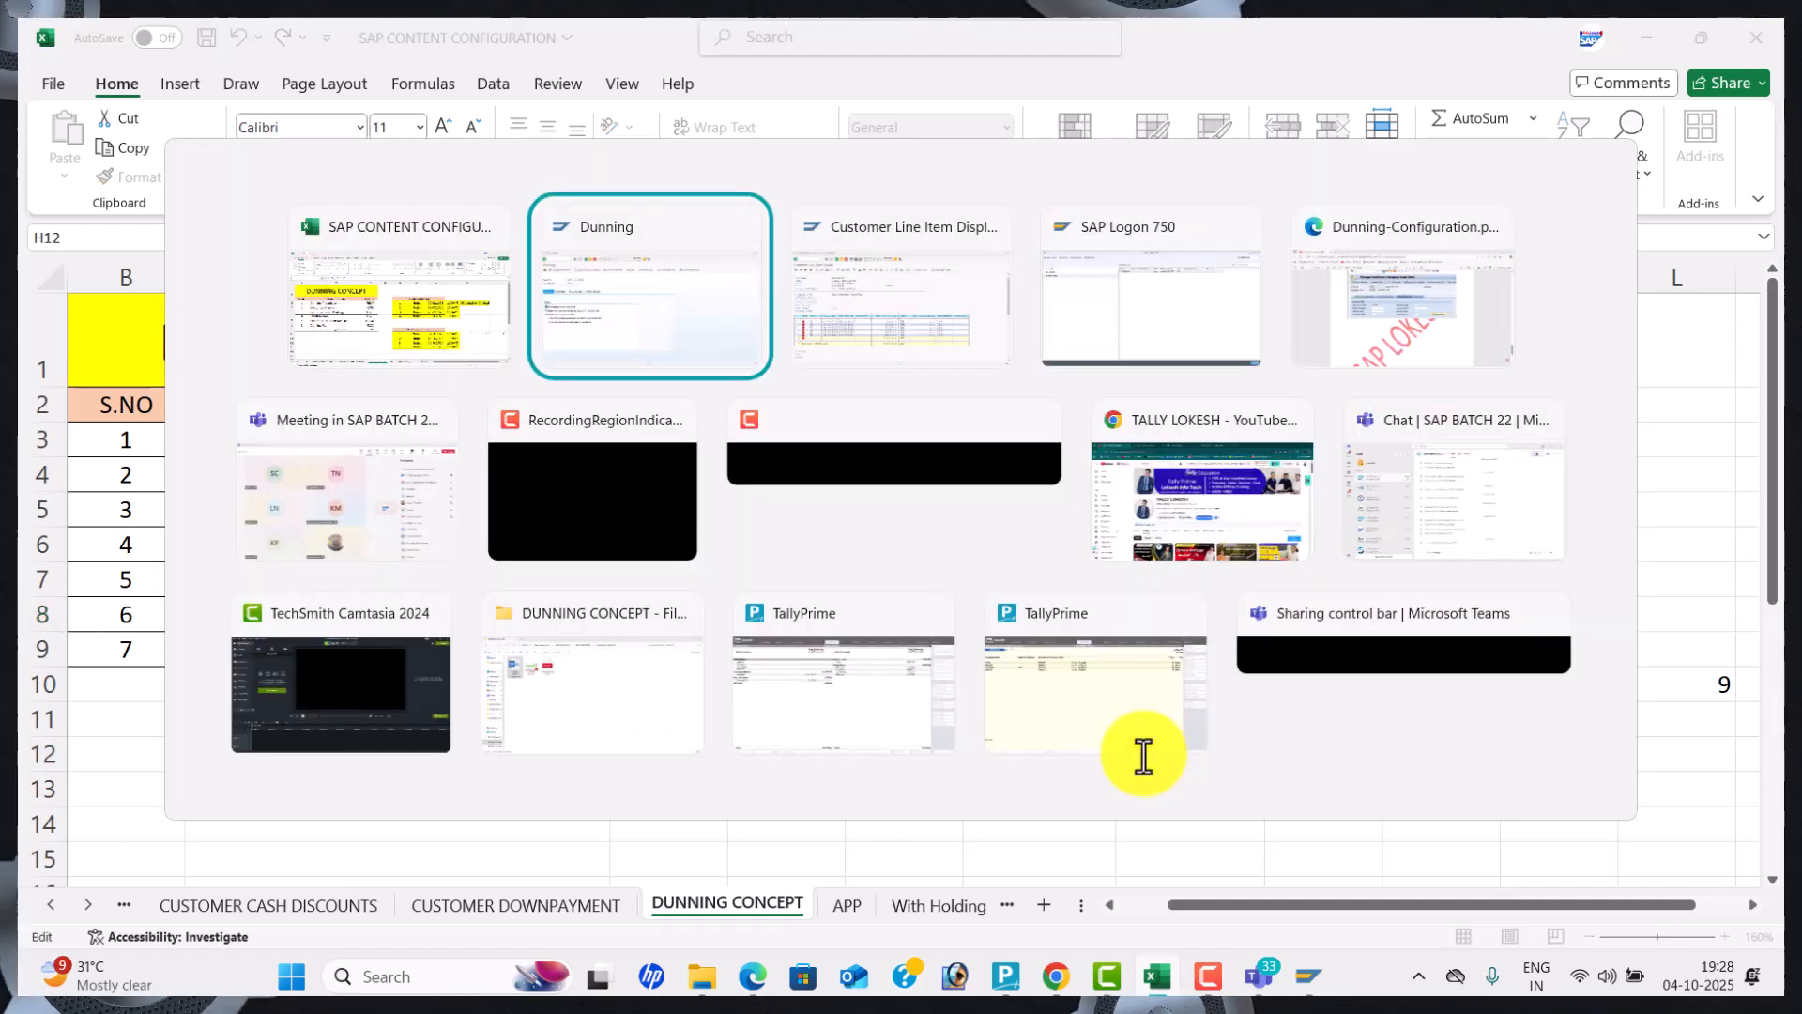
Switch to SAP and start a new dunning run dated 26.10.2025 with identification WAL3.
type("26.10.2025")
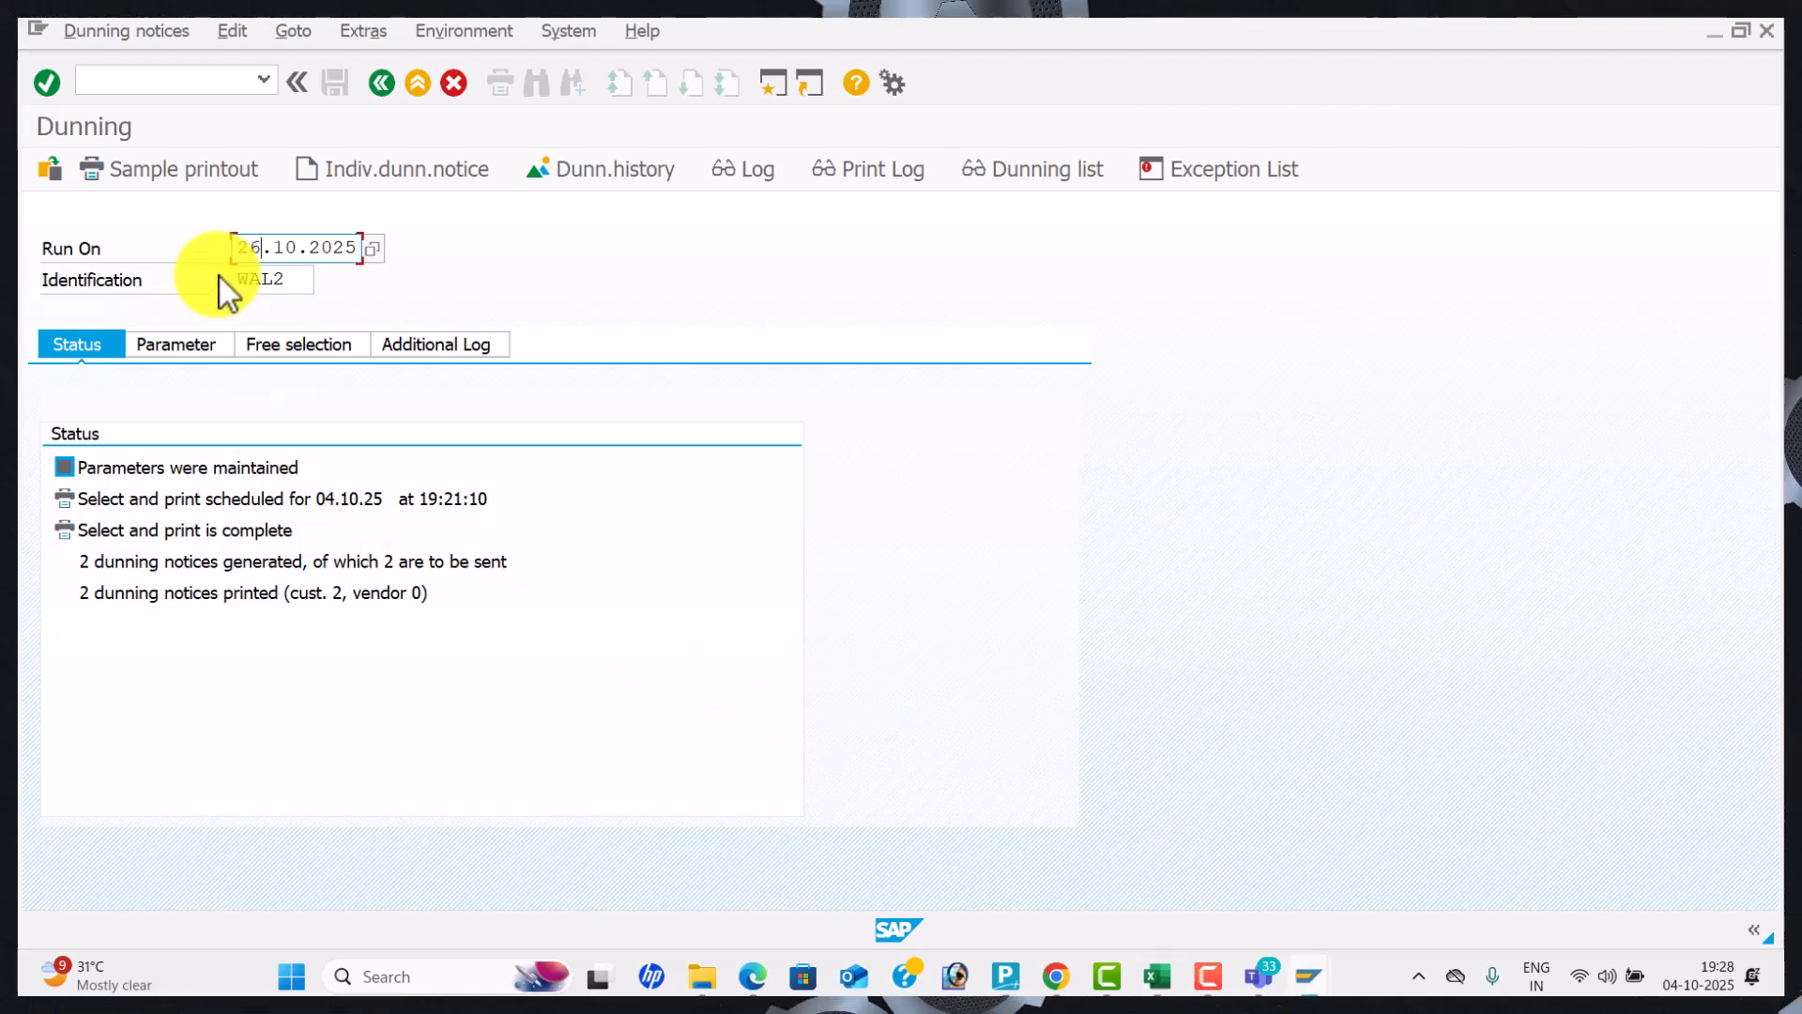
key("Return")
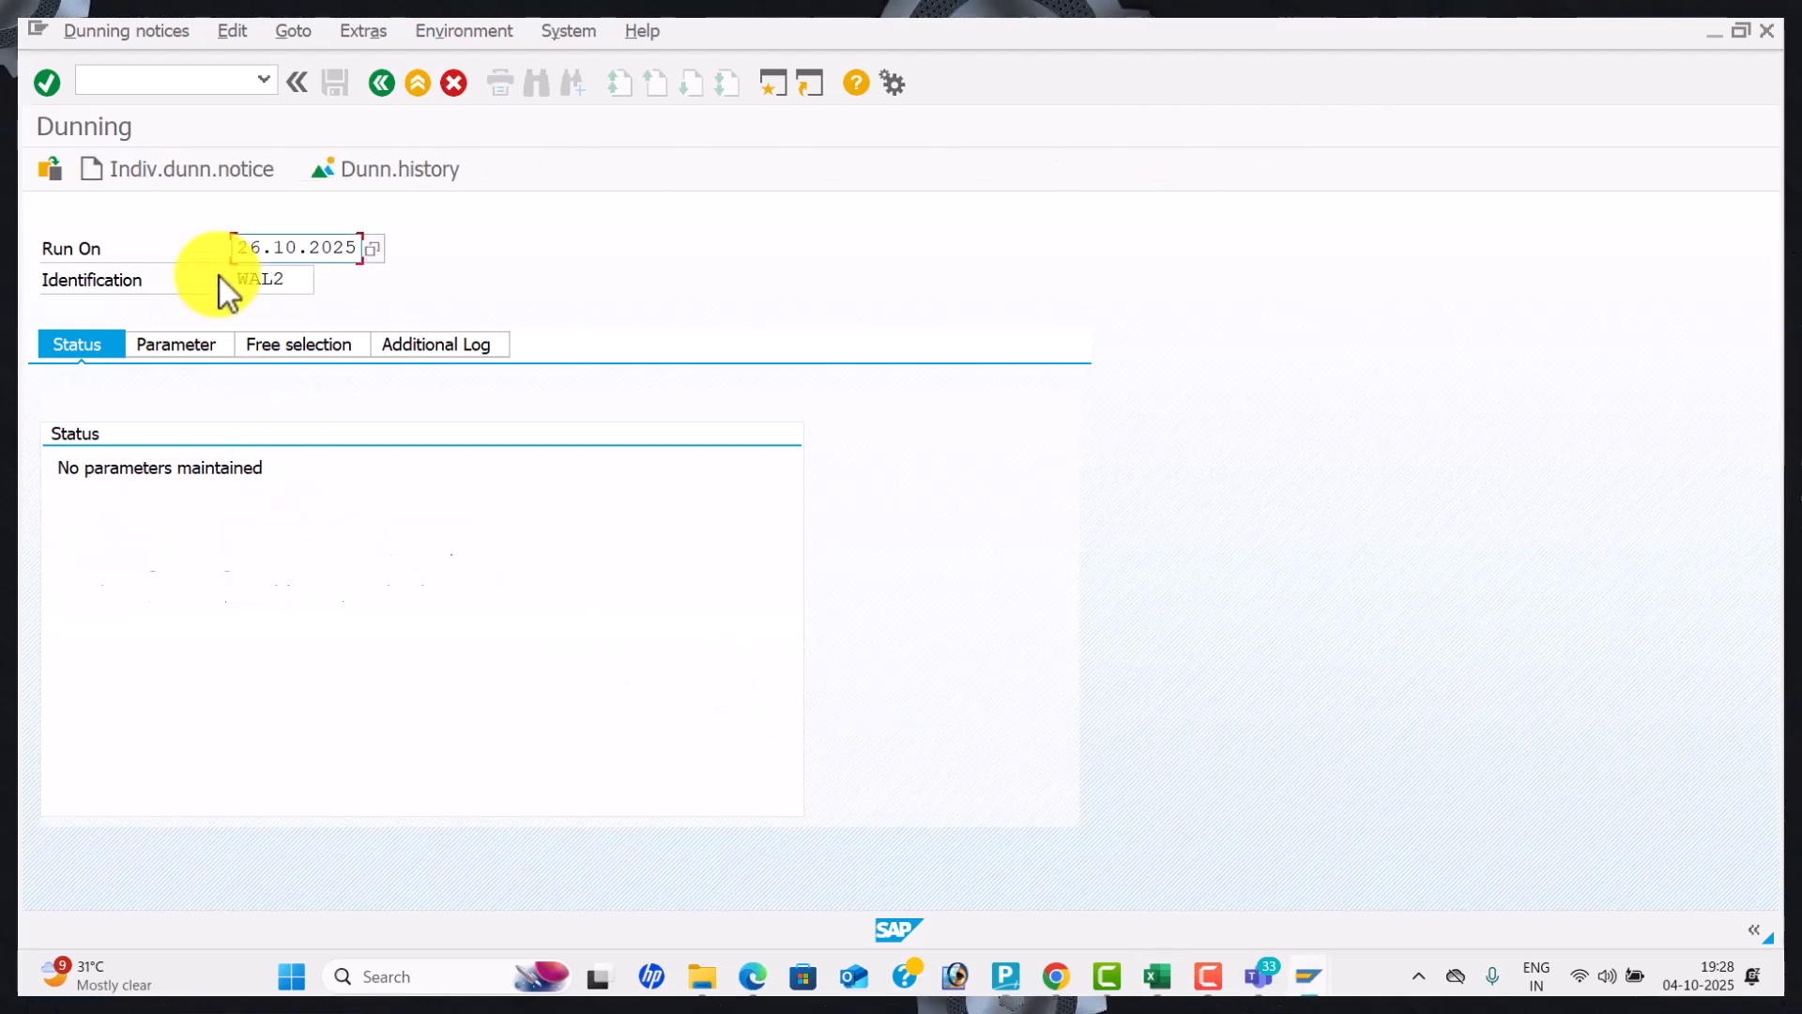
left_click(301, 282)
key("BackSpace")
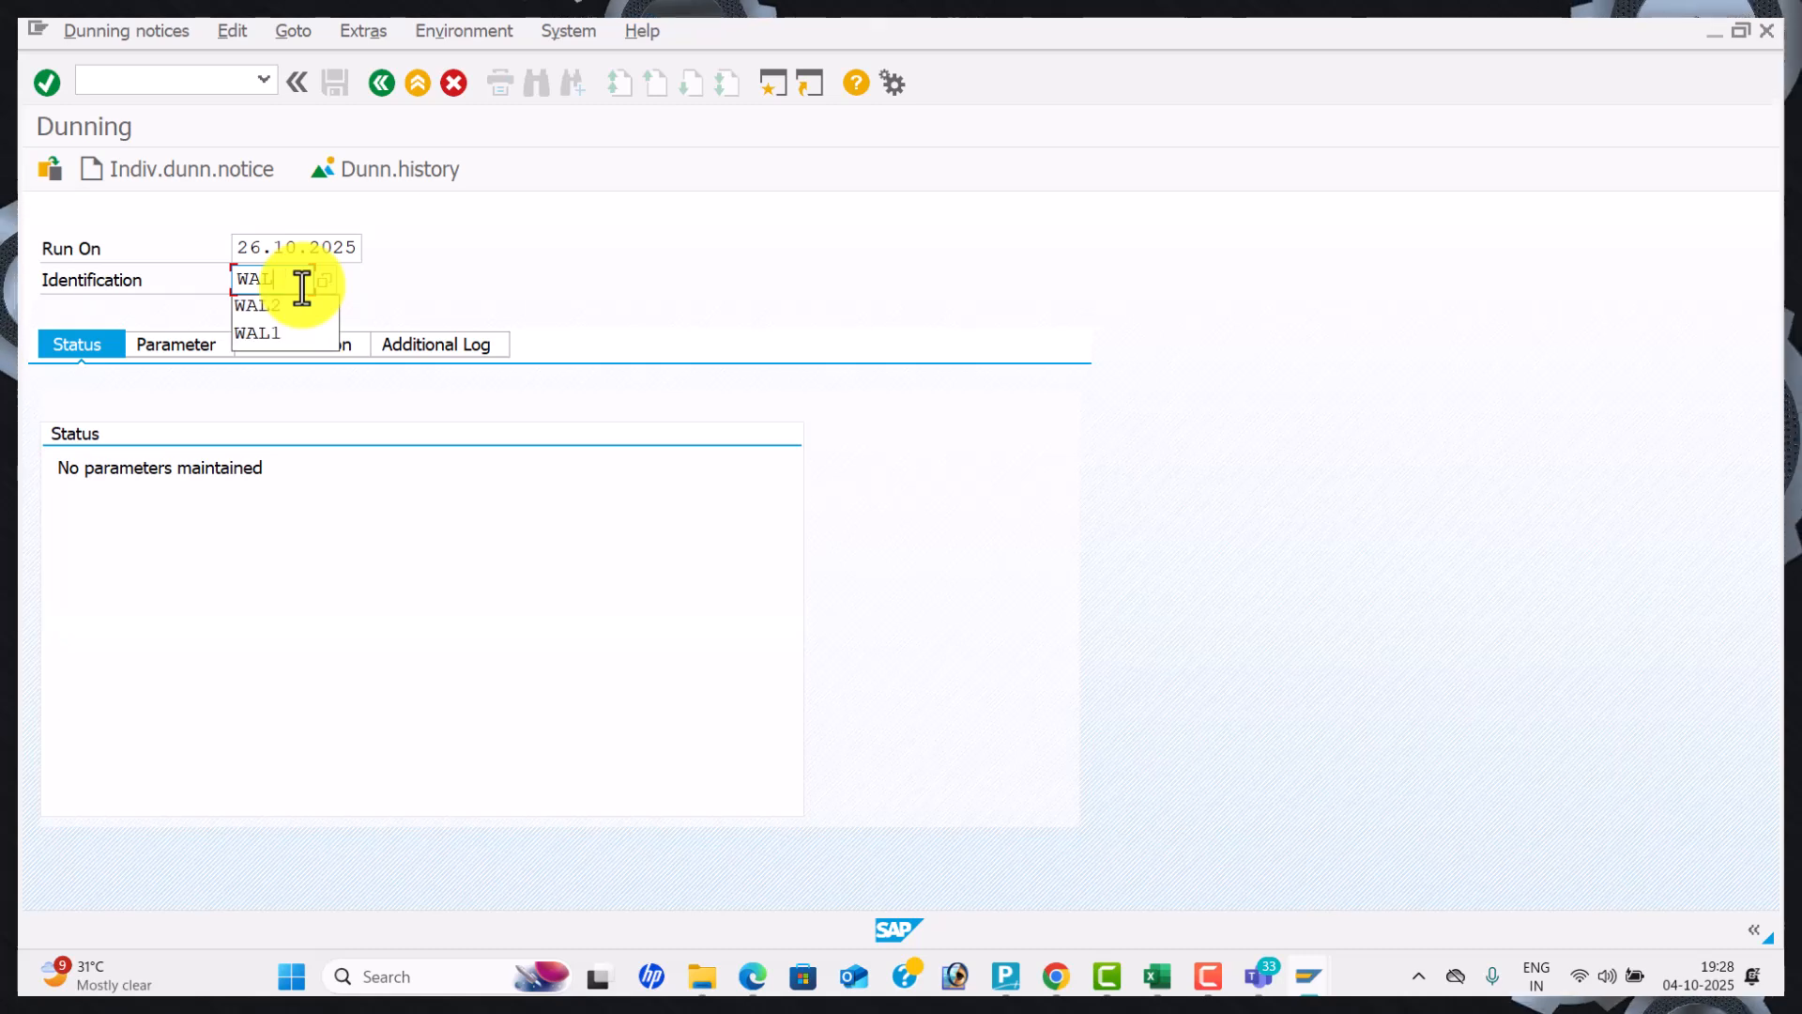
key("BackSpace")
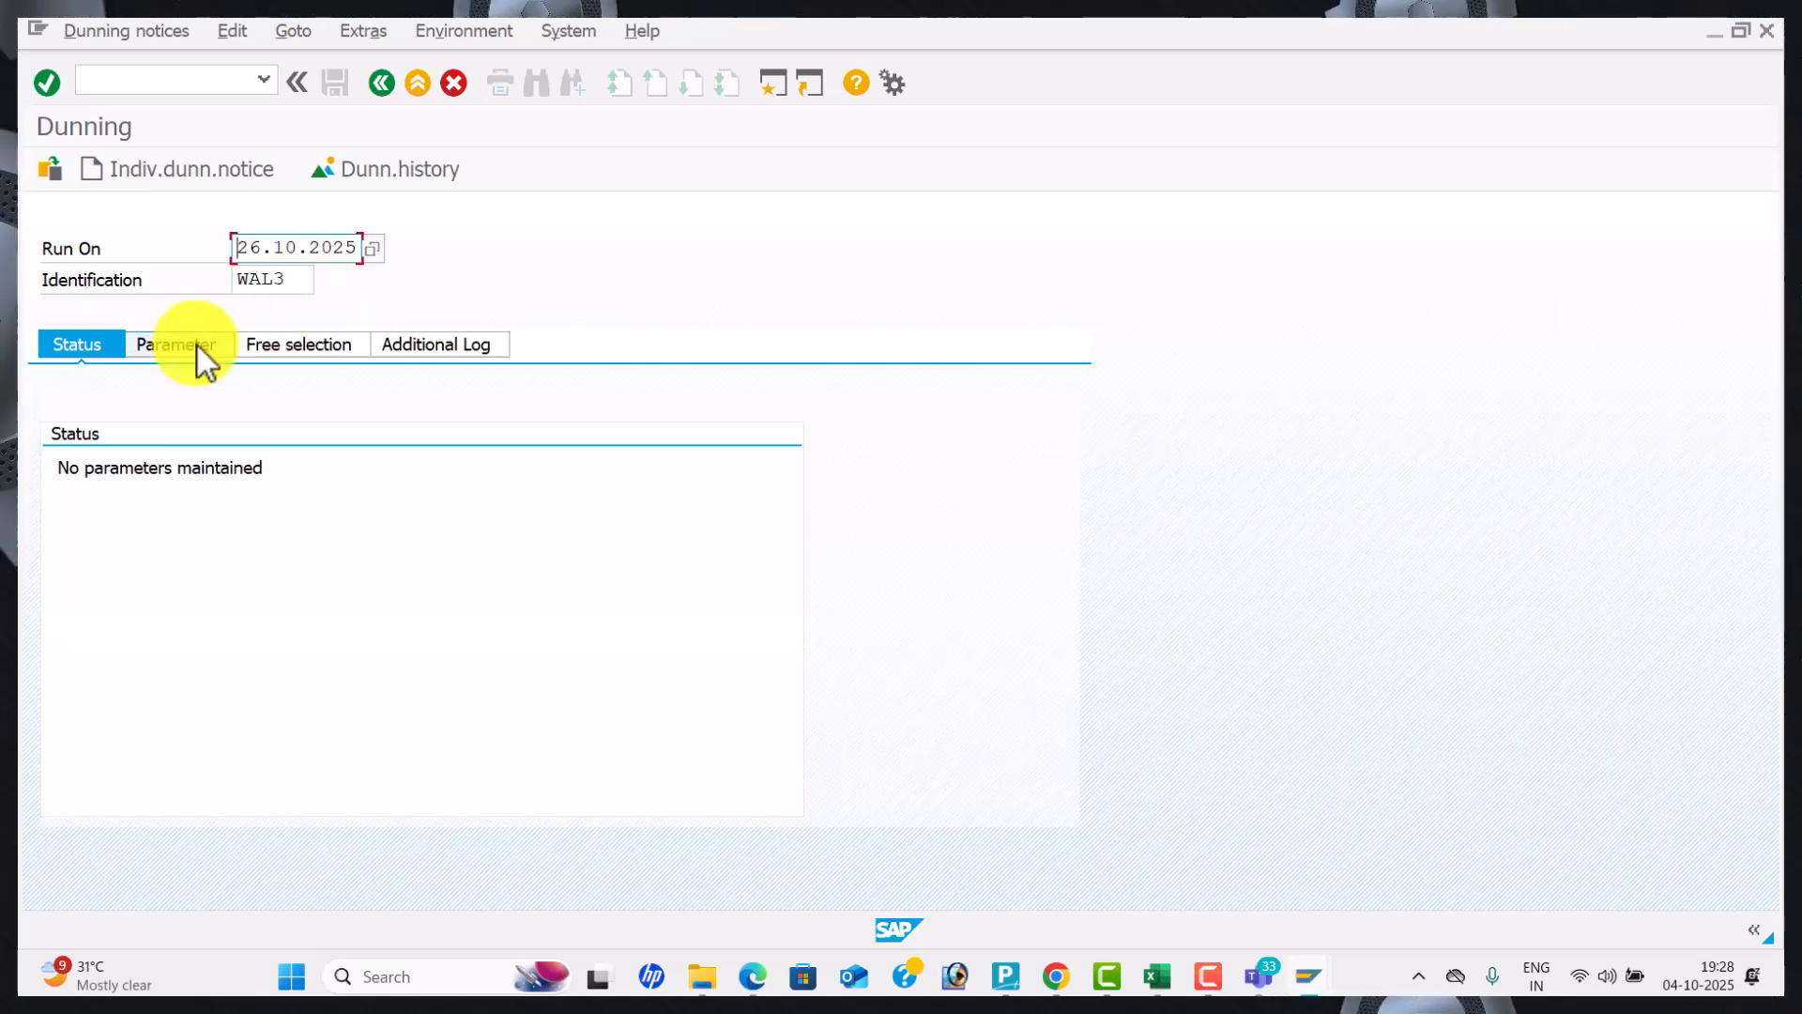
Set the WAL3 run's dunning date and posted-up-to date to 26.10.2025, with company code WAL1 and the invoiced customer.
left_click(197, 345)
left_click(466, 435)
type("26.10.2025")
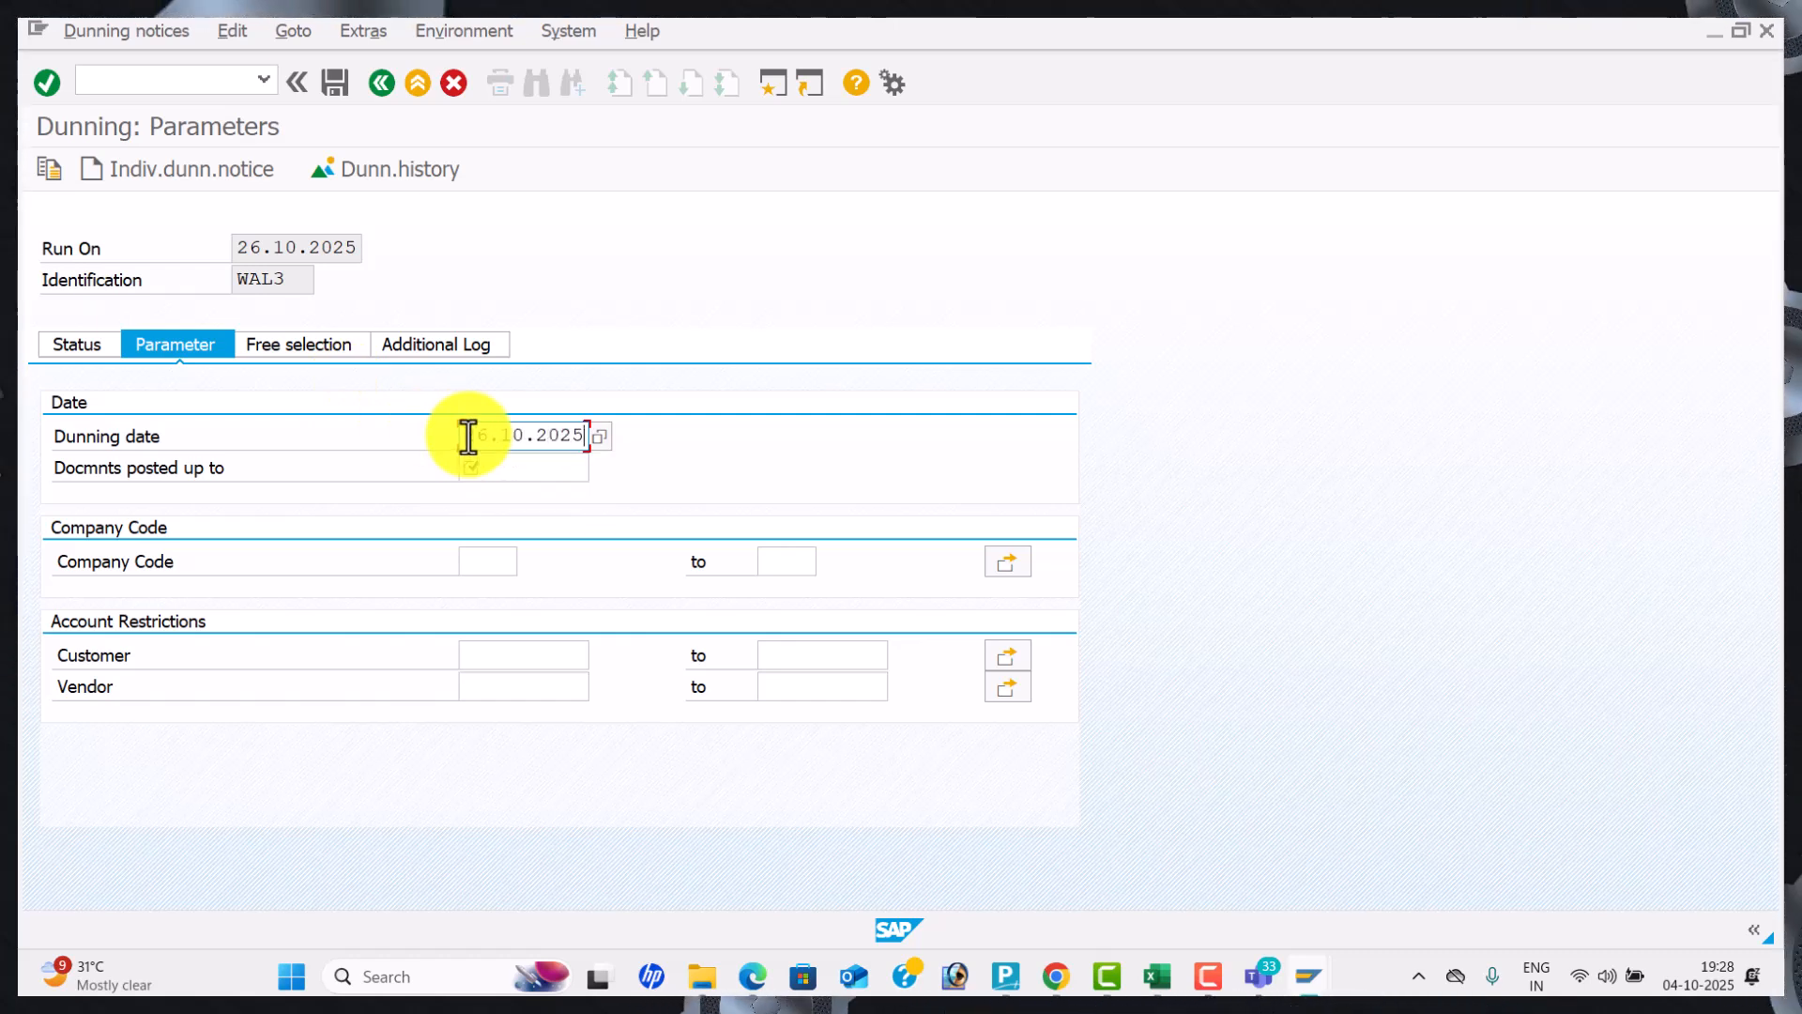
key("Tab")
type("26")
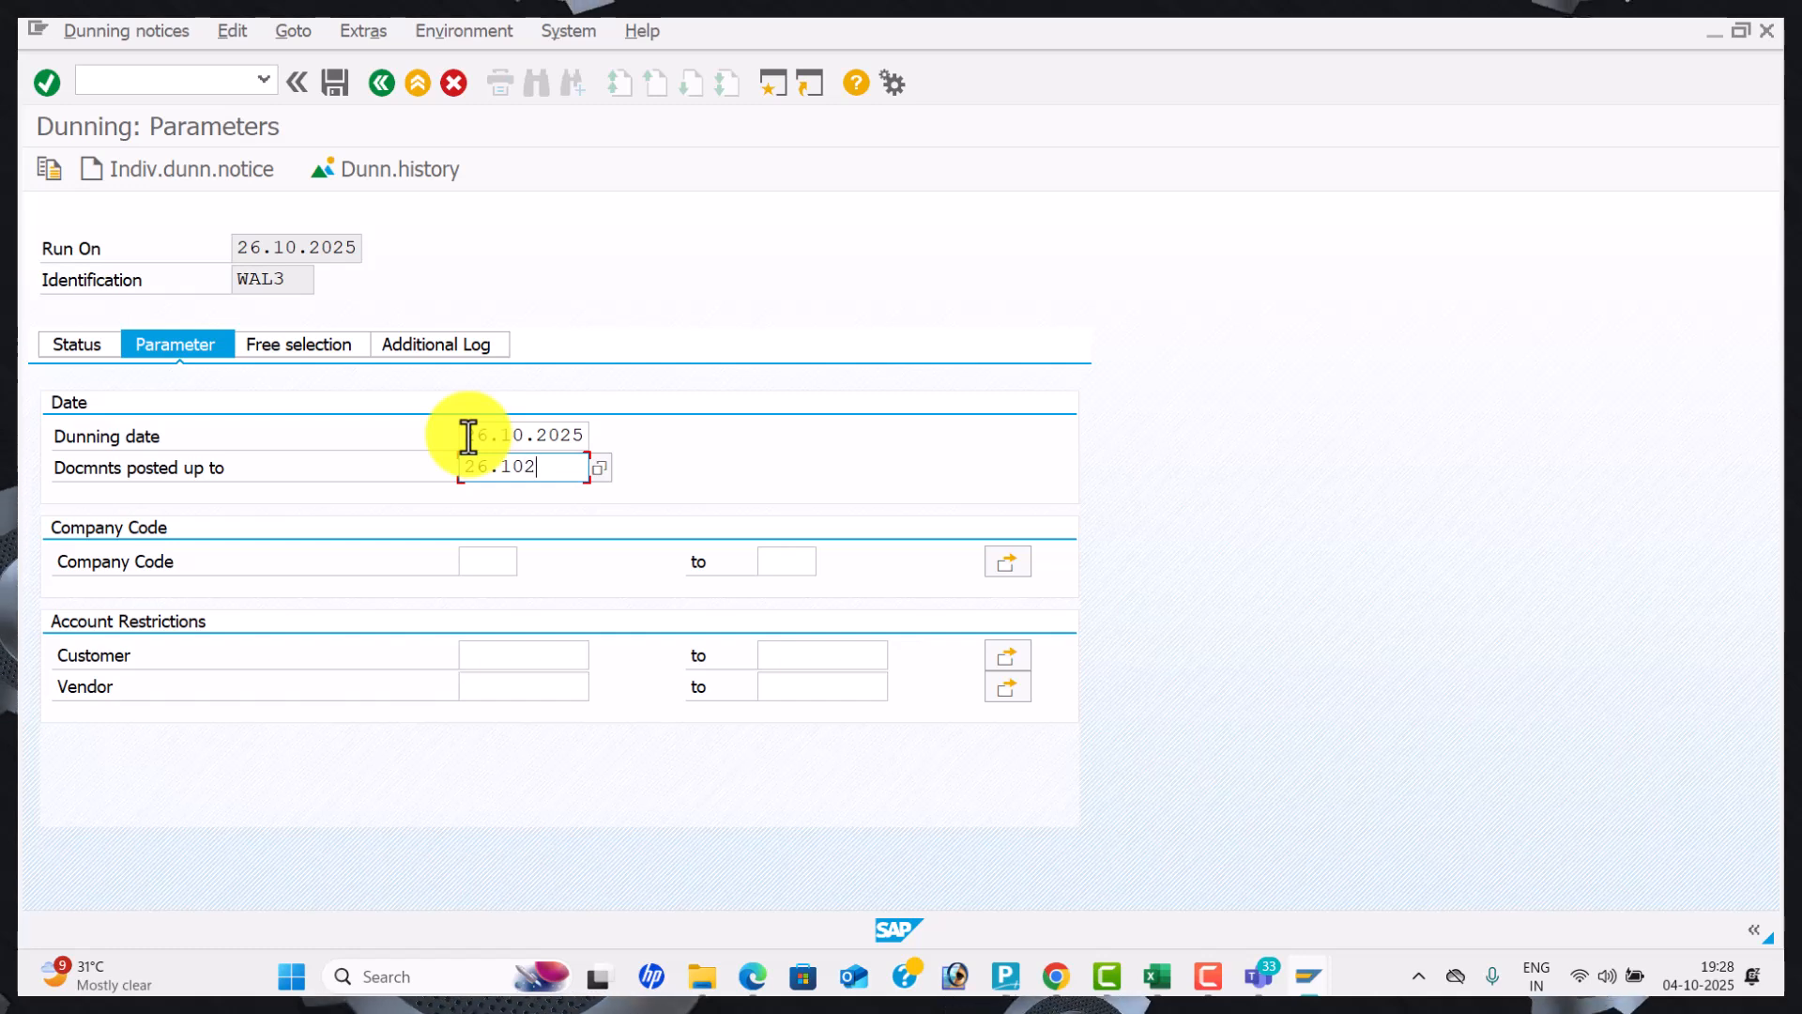
type(".10.2025")
key("Tab")
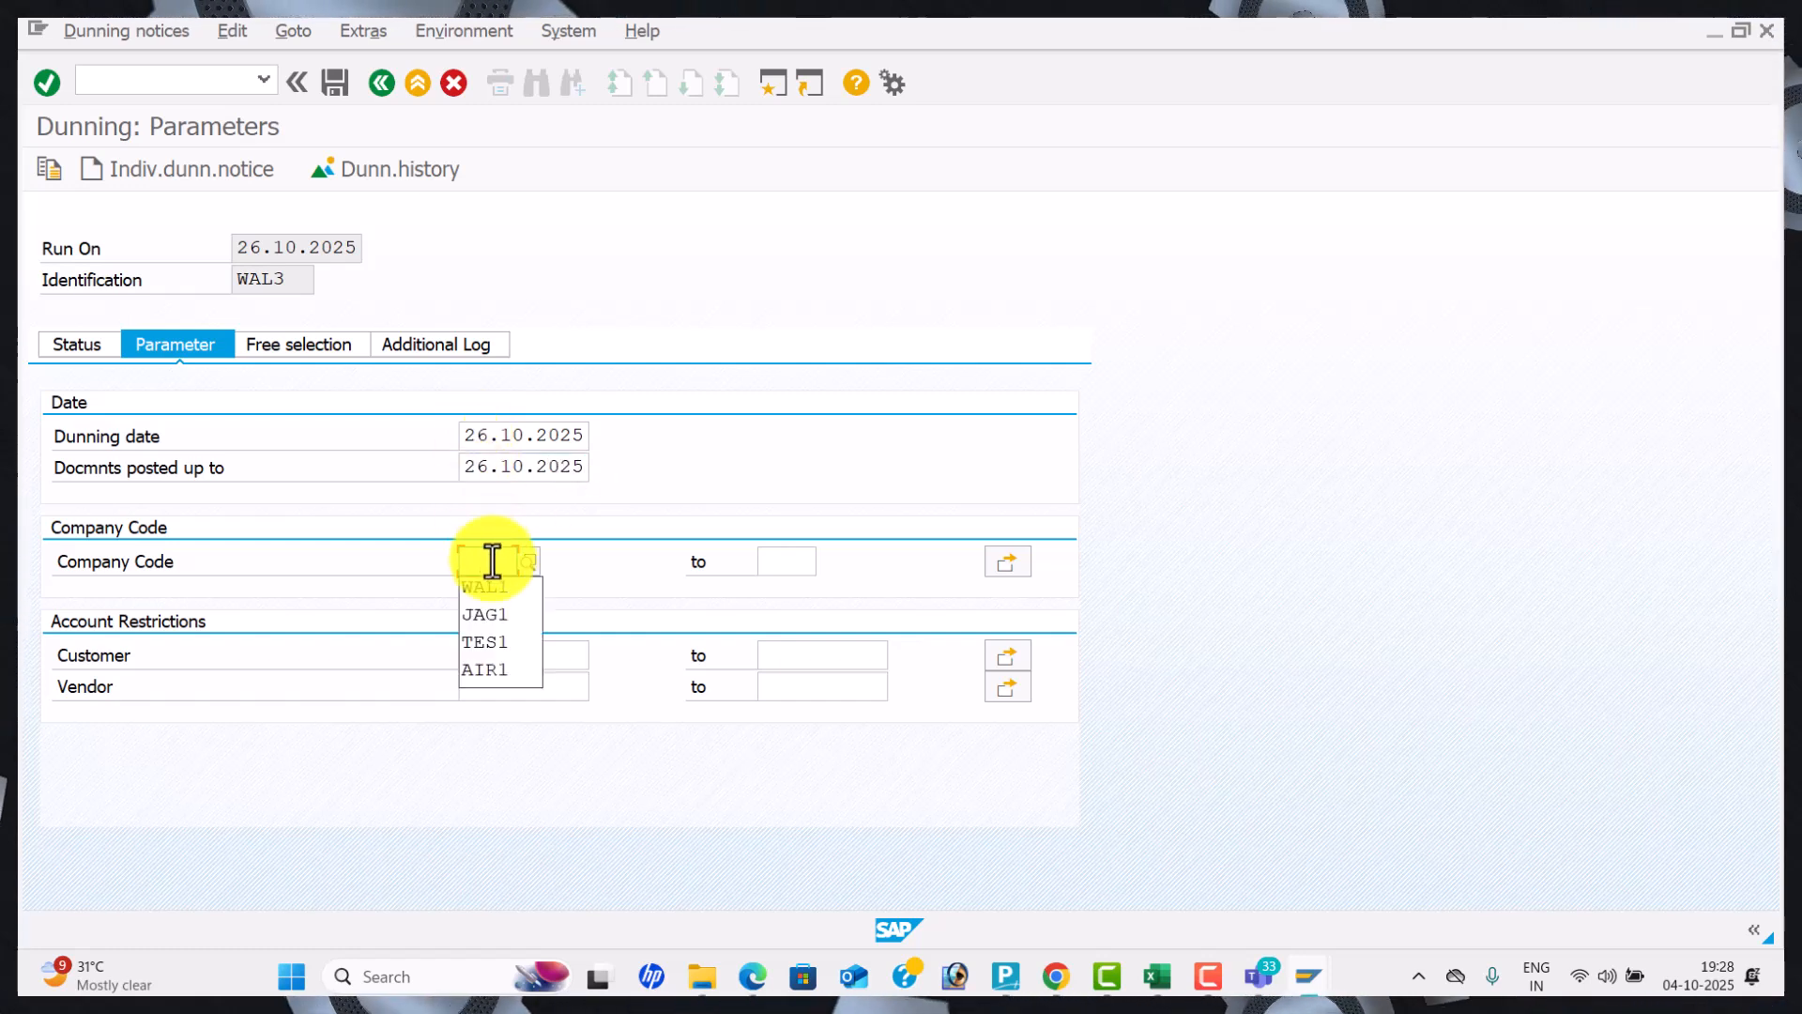
left_click(501, 588)
left_click(539, 654)
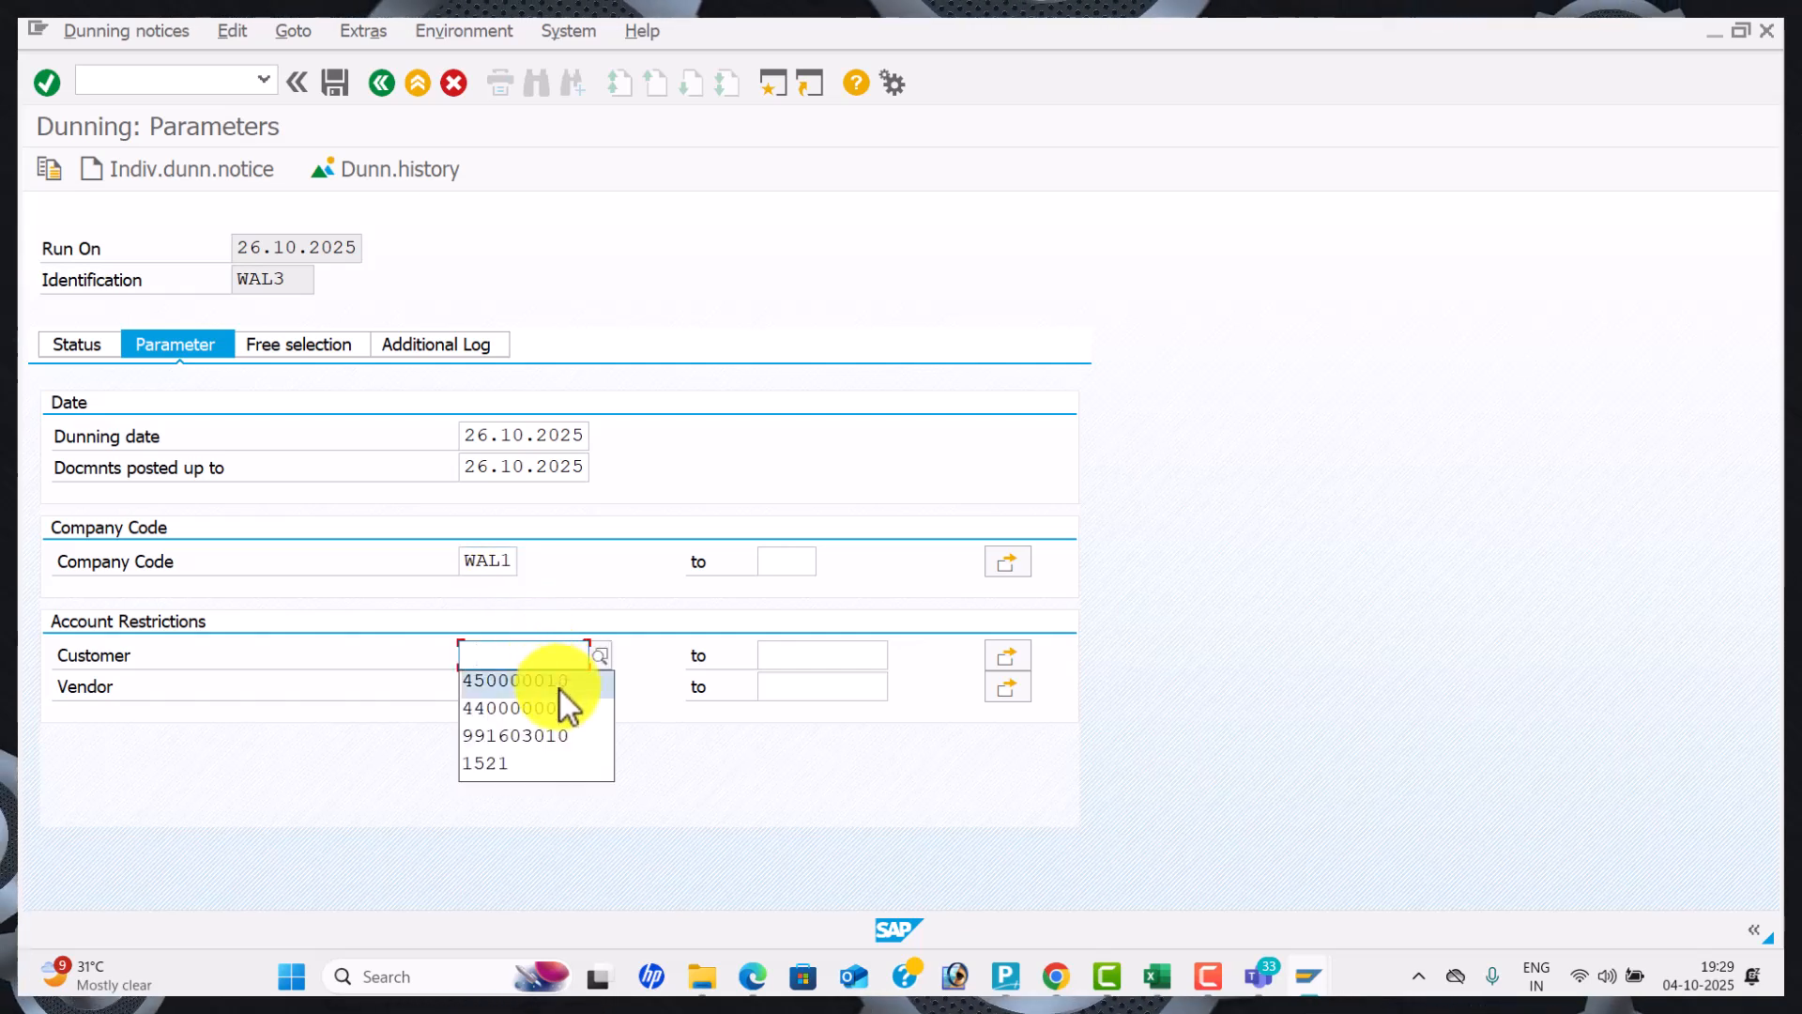
left_click(559, 681)
Add the invoiced customer to the WAL3 run's additional log and save the run's details.
left_click(455, 347)
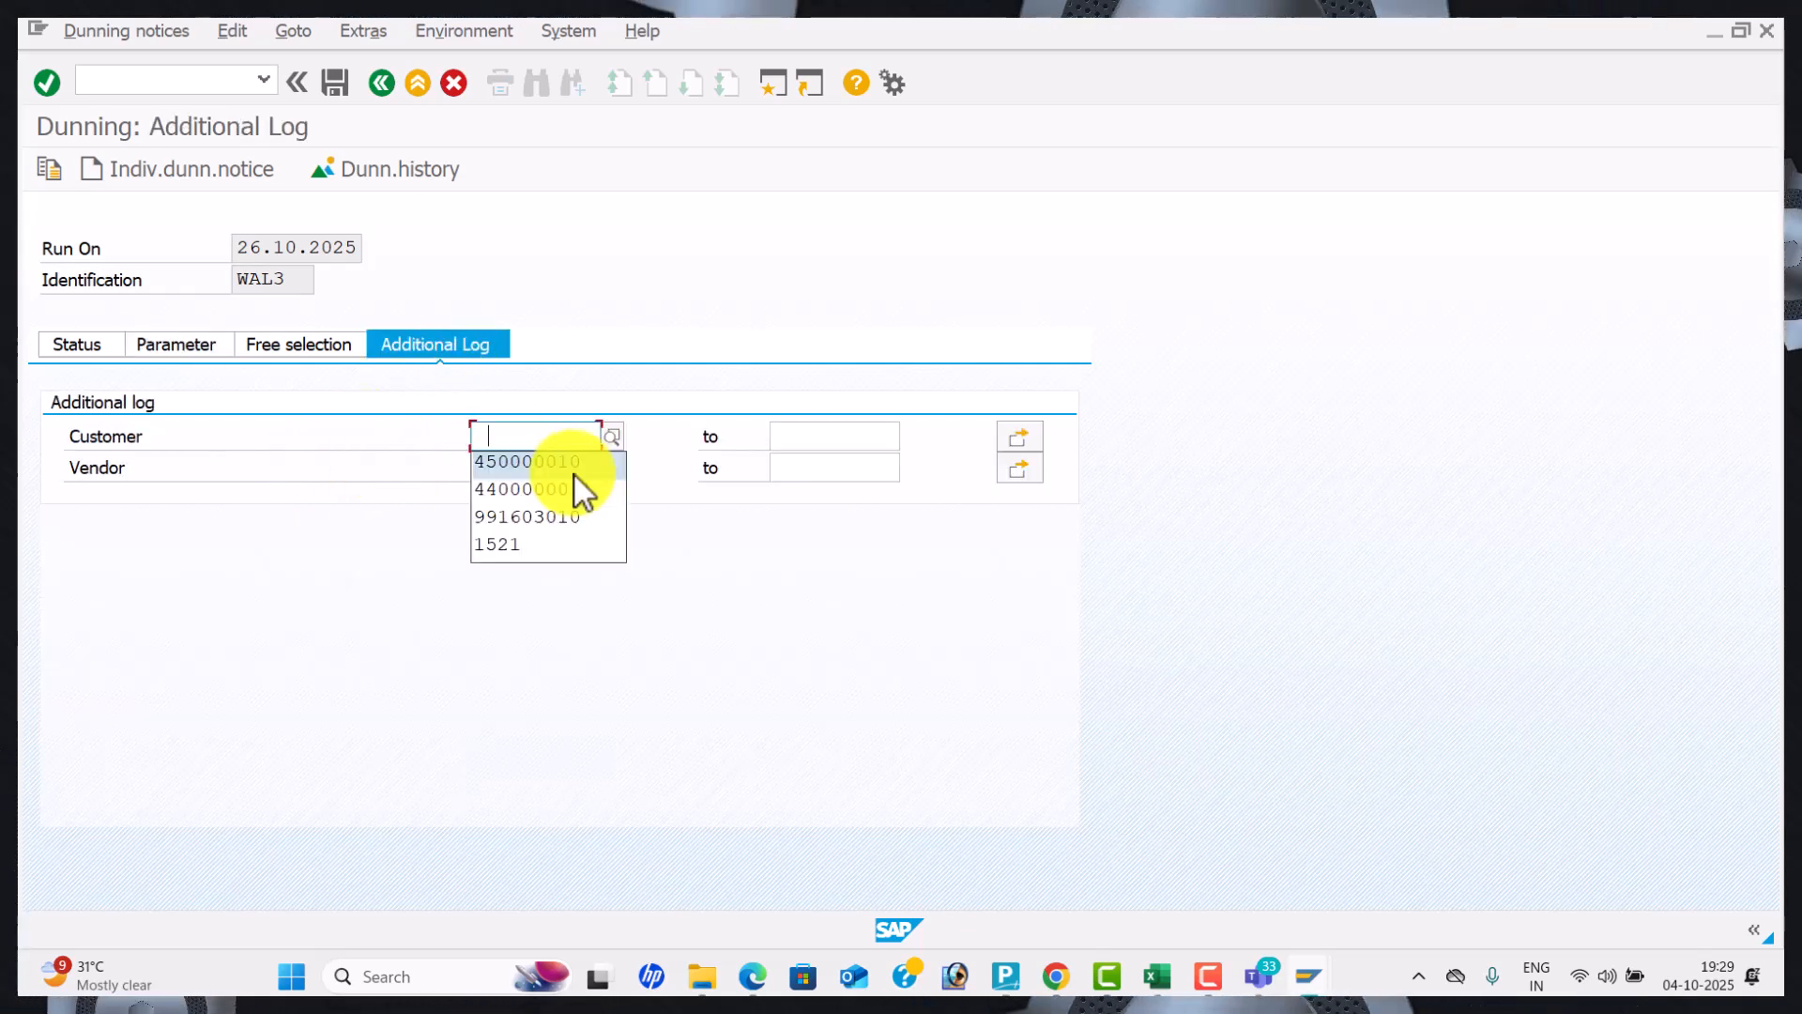
left_click(572, 474)
left_click(88, 349)
left_click(468, 507)
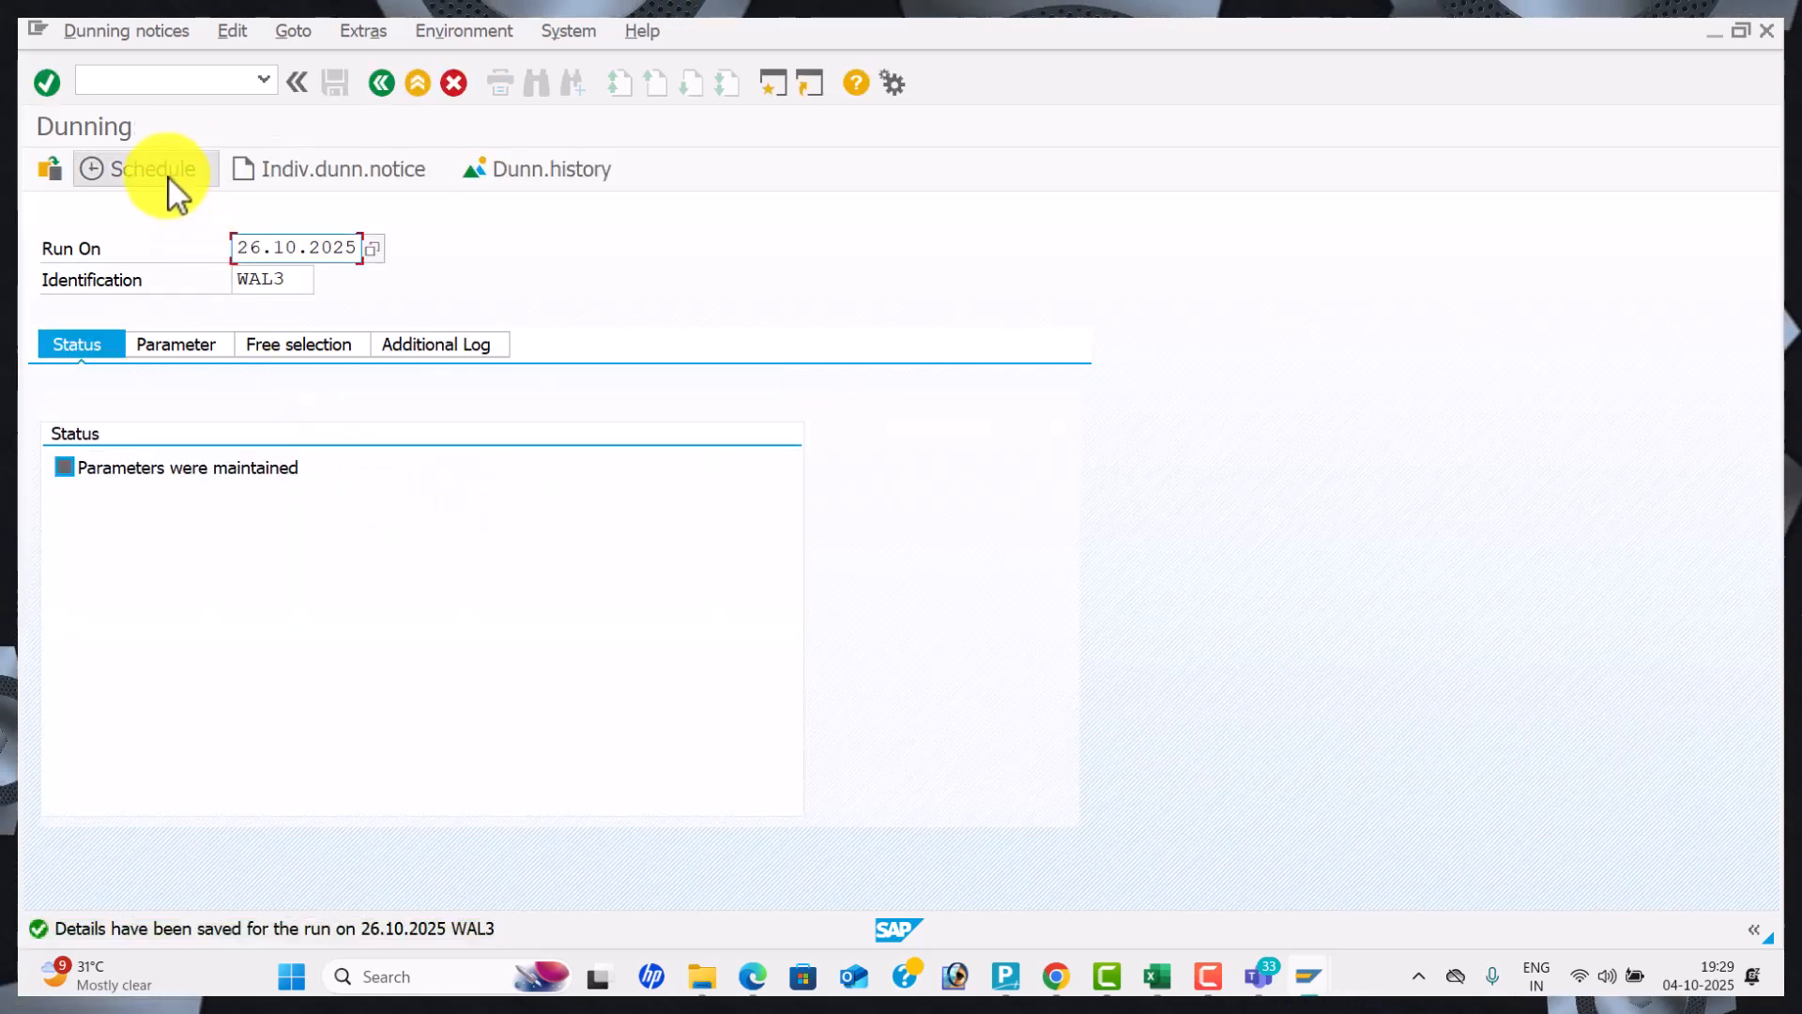
Schedule the WAL3 run's selection and dunning printout to start immediately on output device LP01.
left_click(167, 175)
left_click(385, 667)
left_click(382, 692)
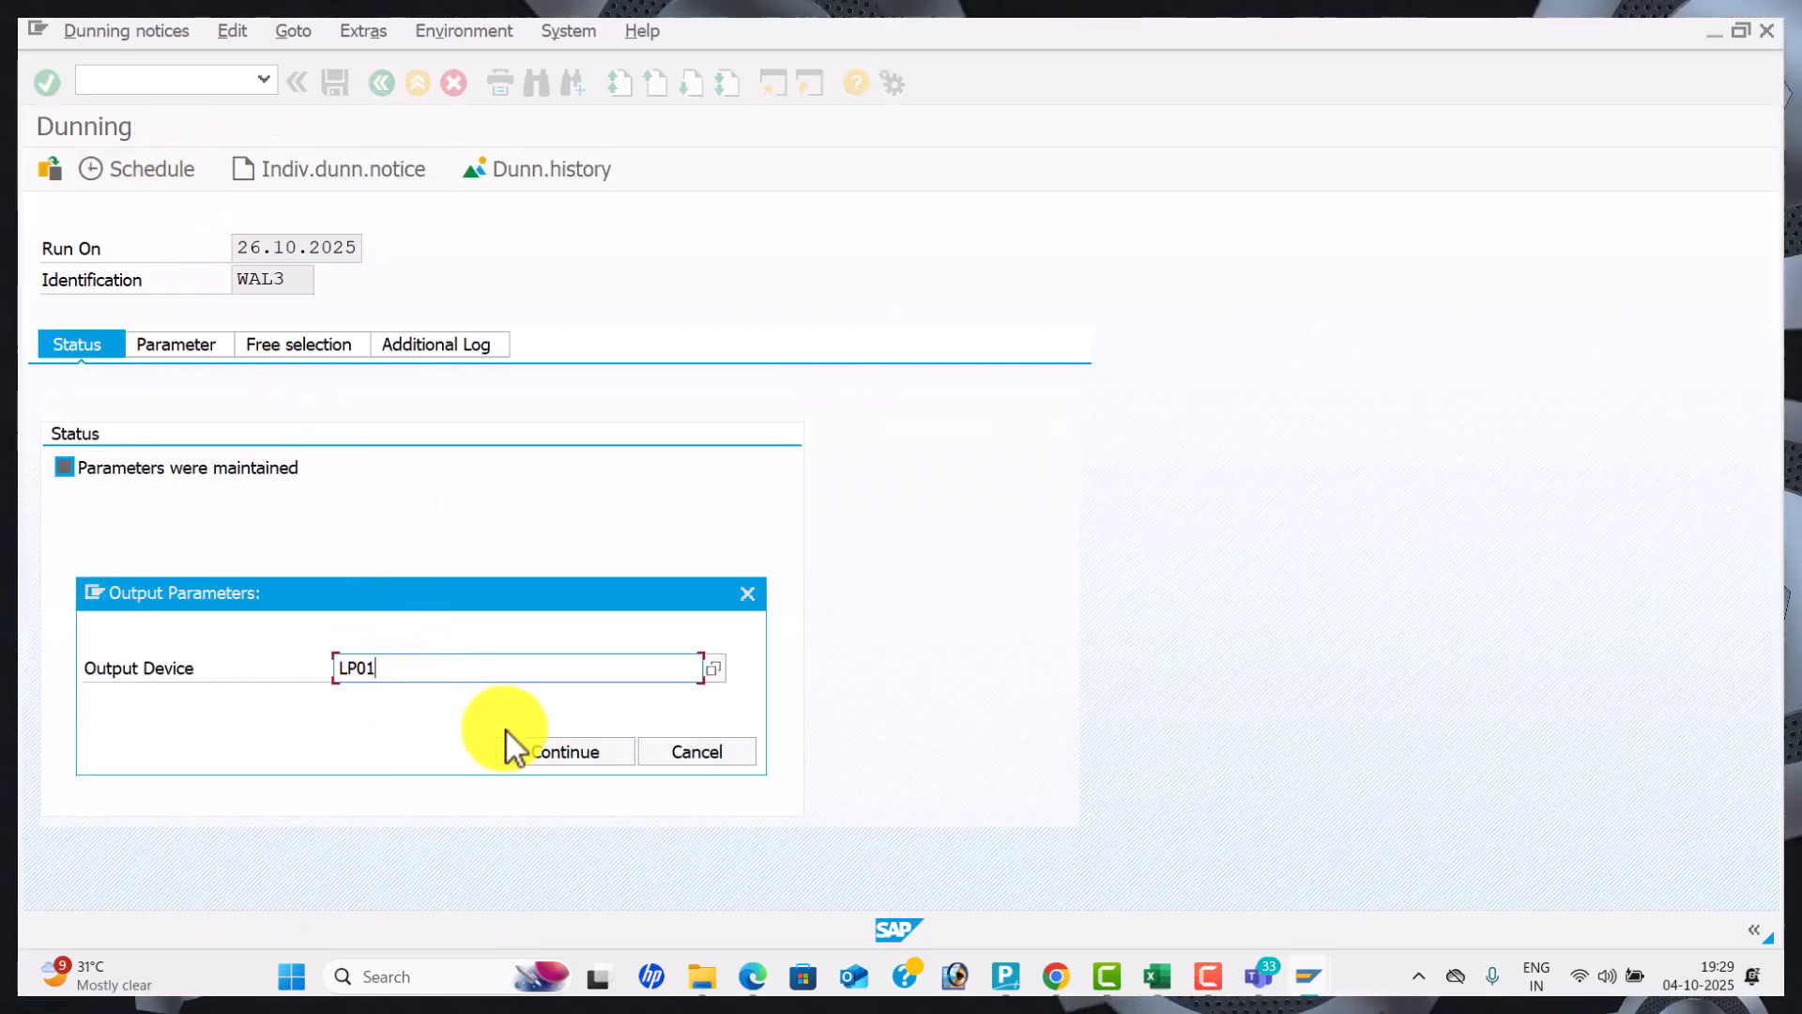
left_click(531, 743)
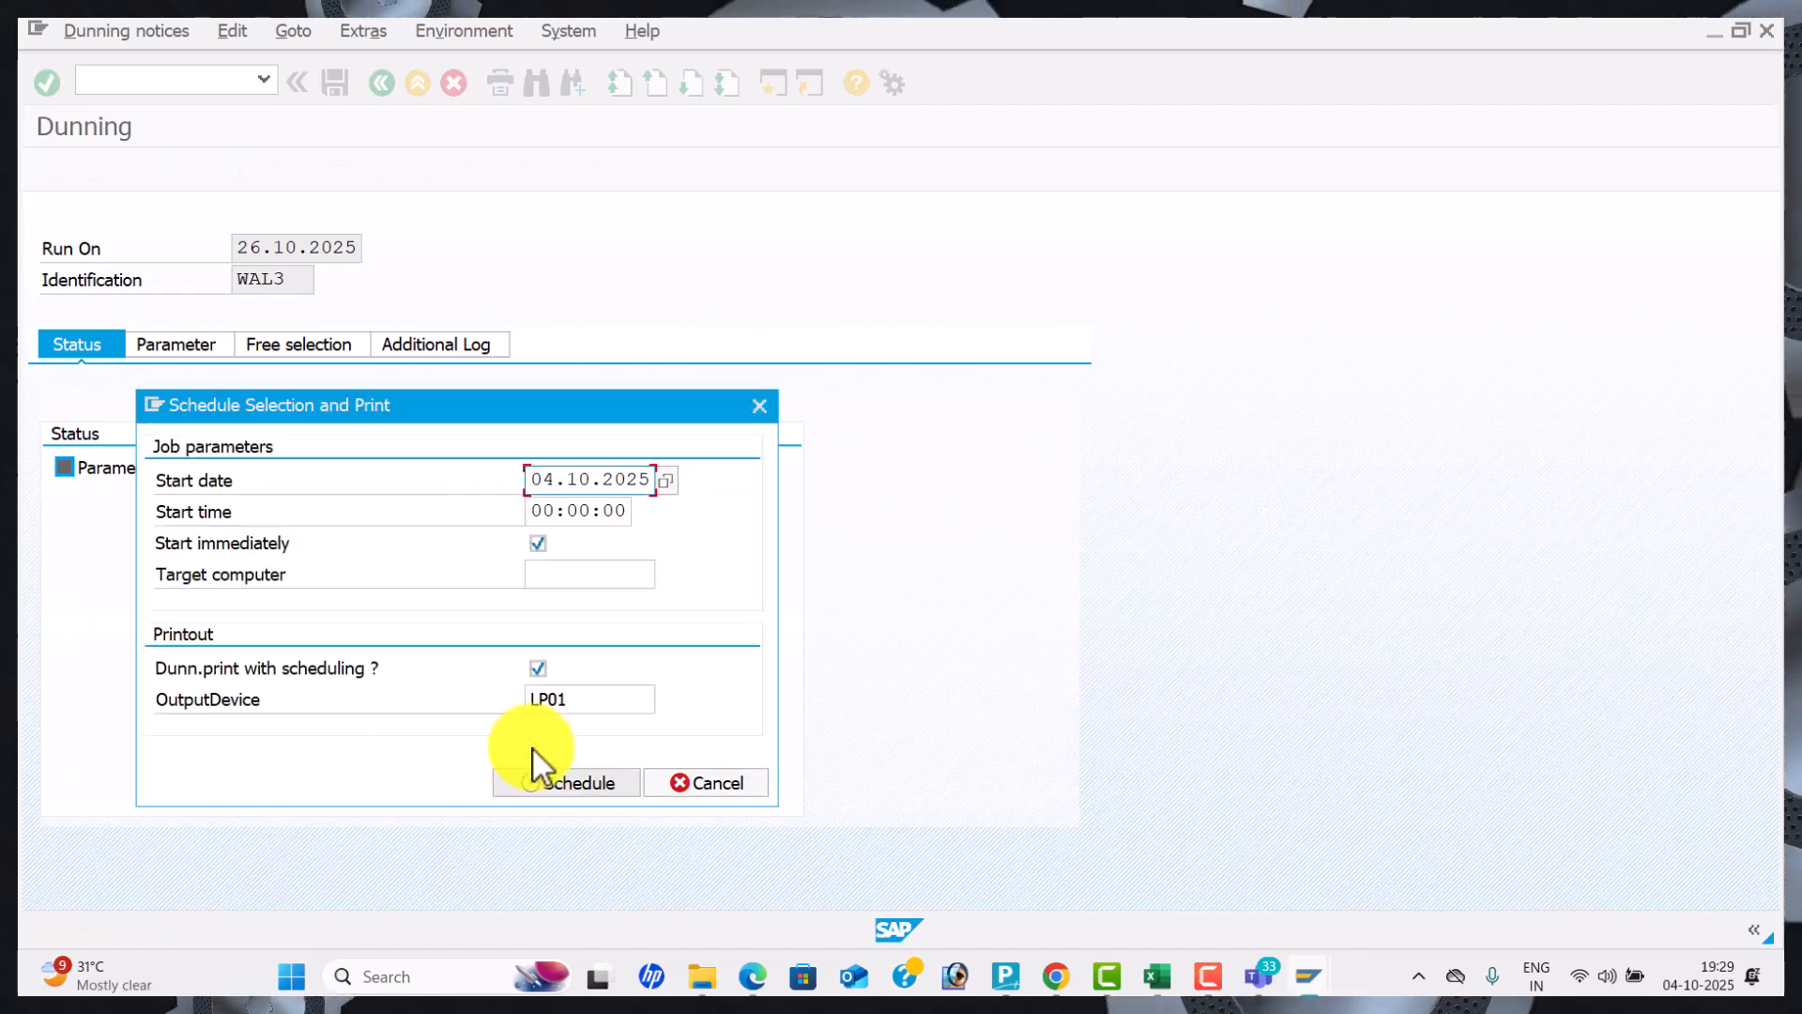
left_click(582, 783)
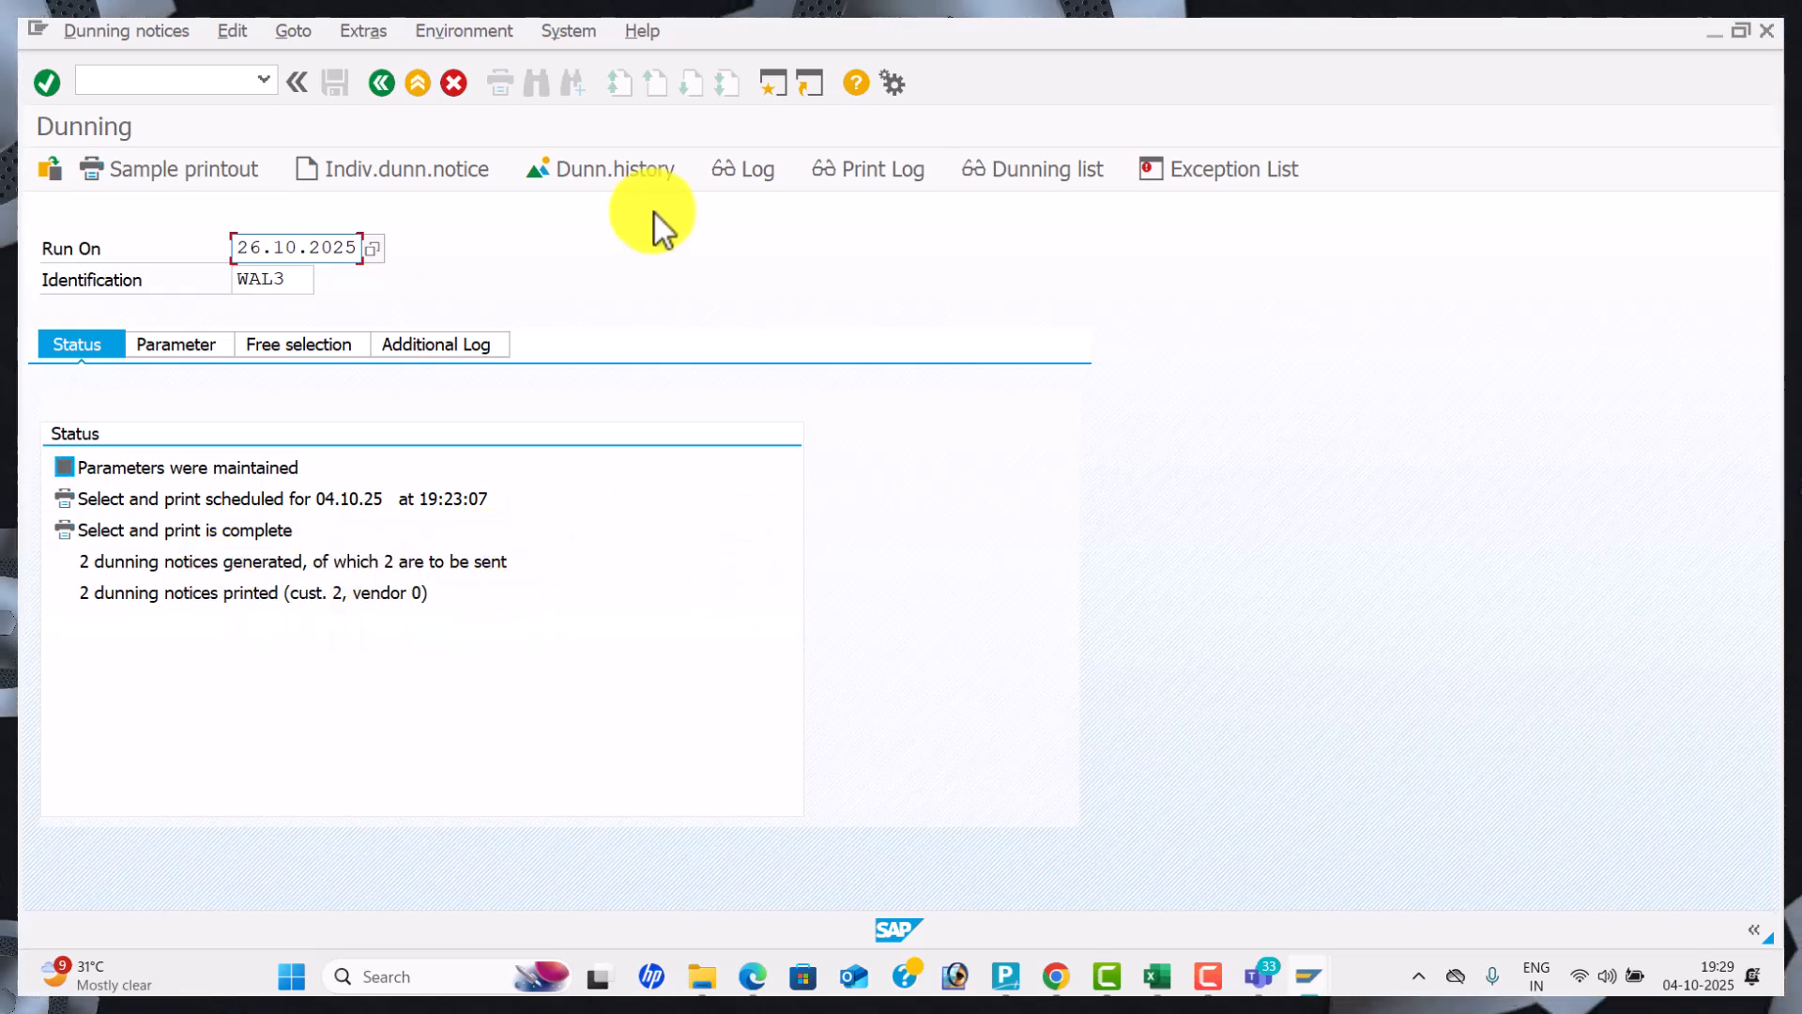
Display the dunning list for the 26.10.2025 WAL3 run, check the dunned items and their levels, and return to the run.
left_click(1056, 166)
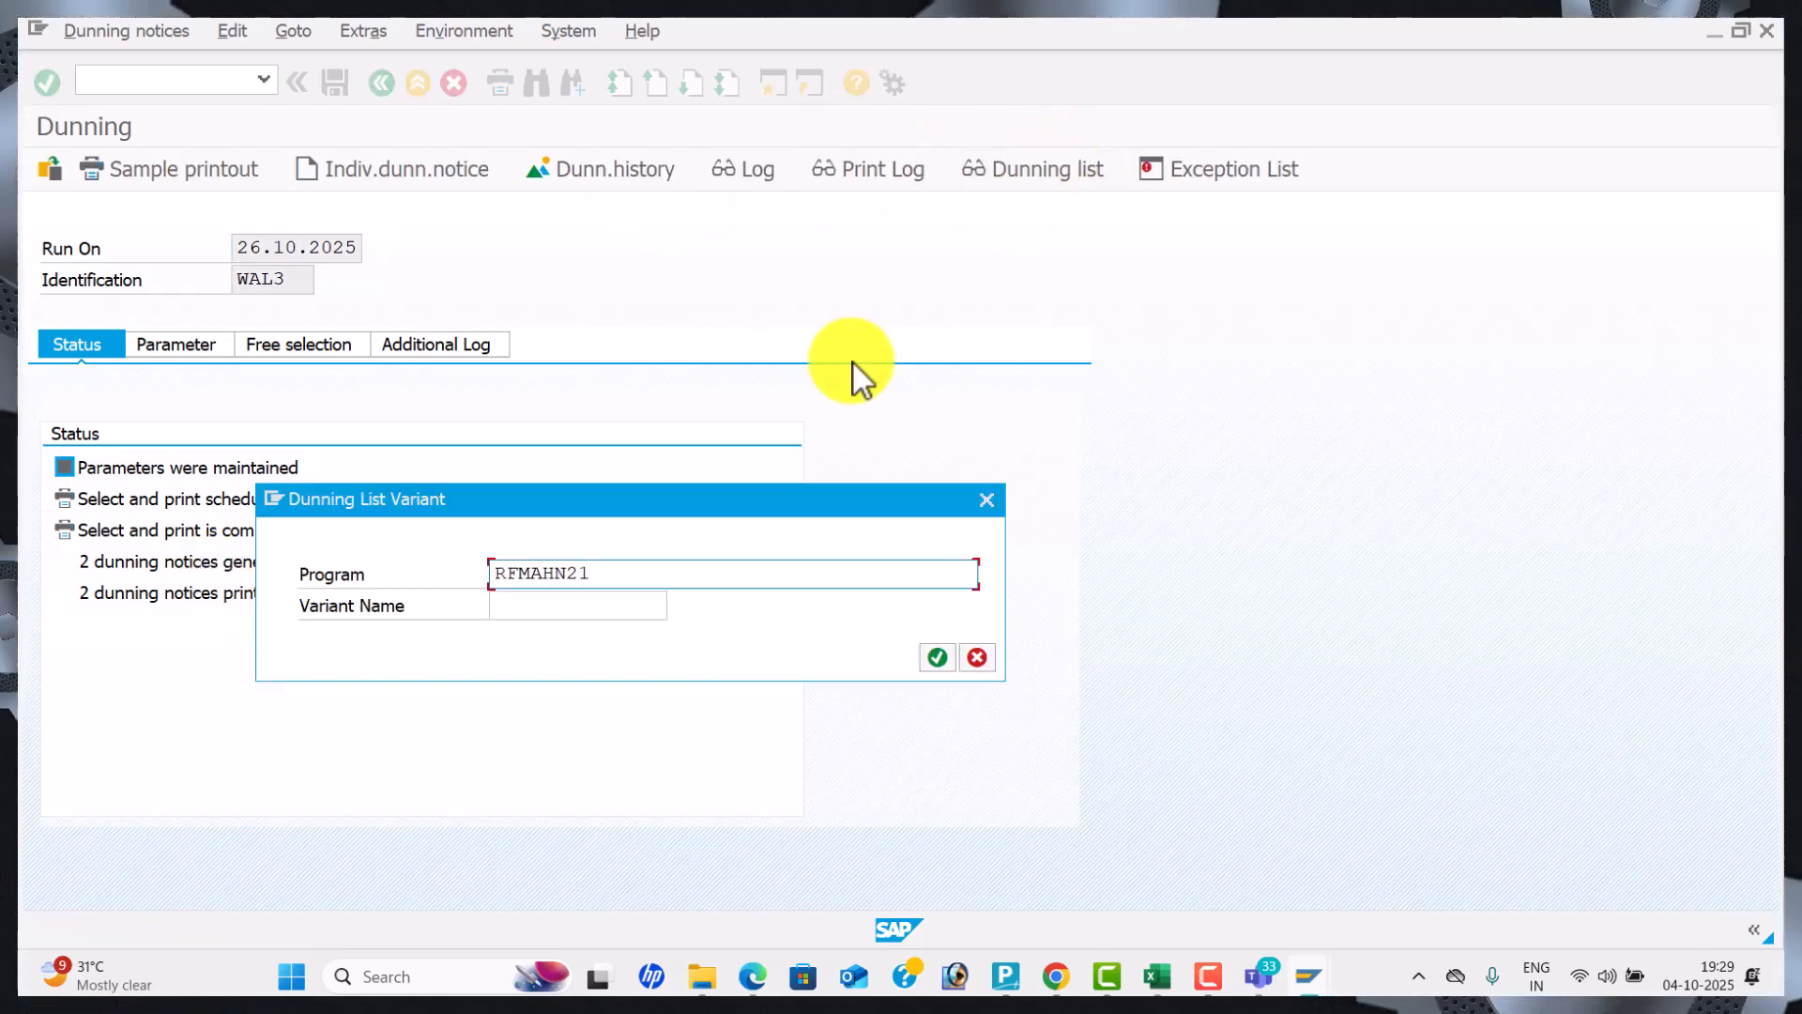
left_click(935, 658)
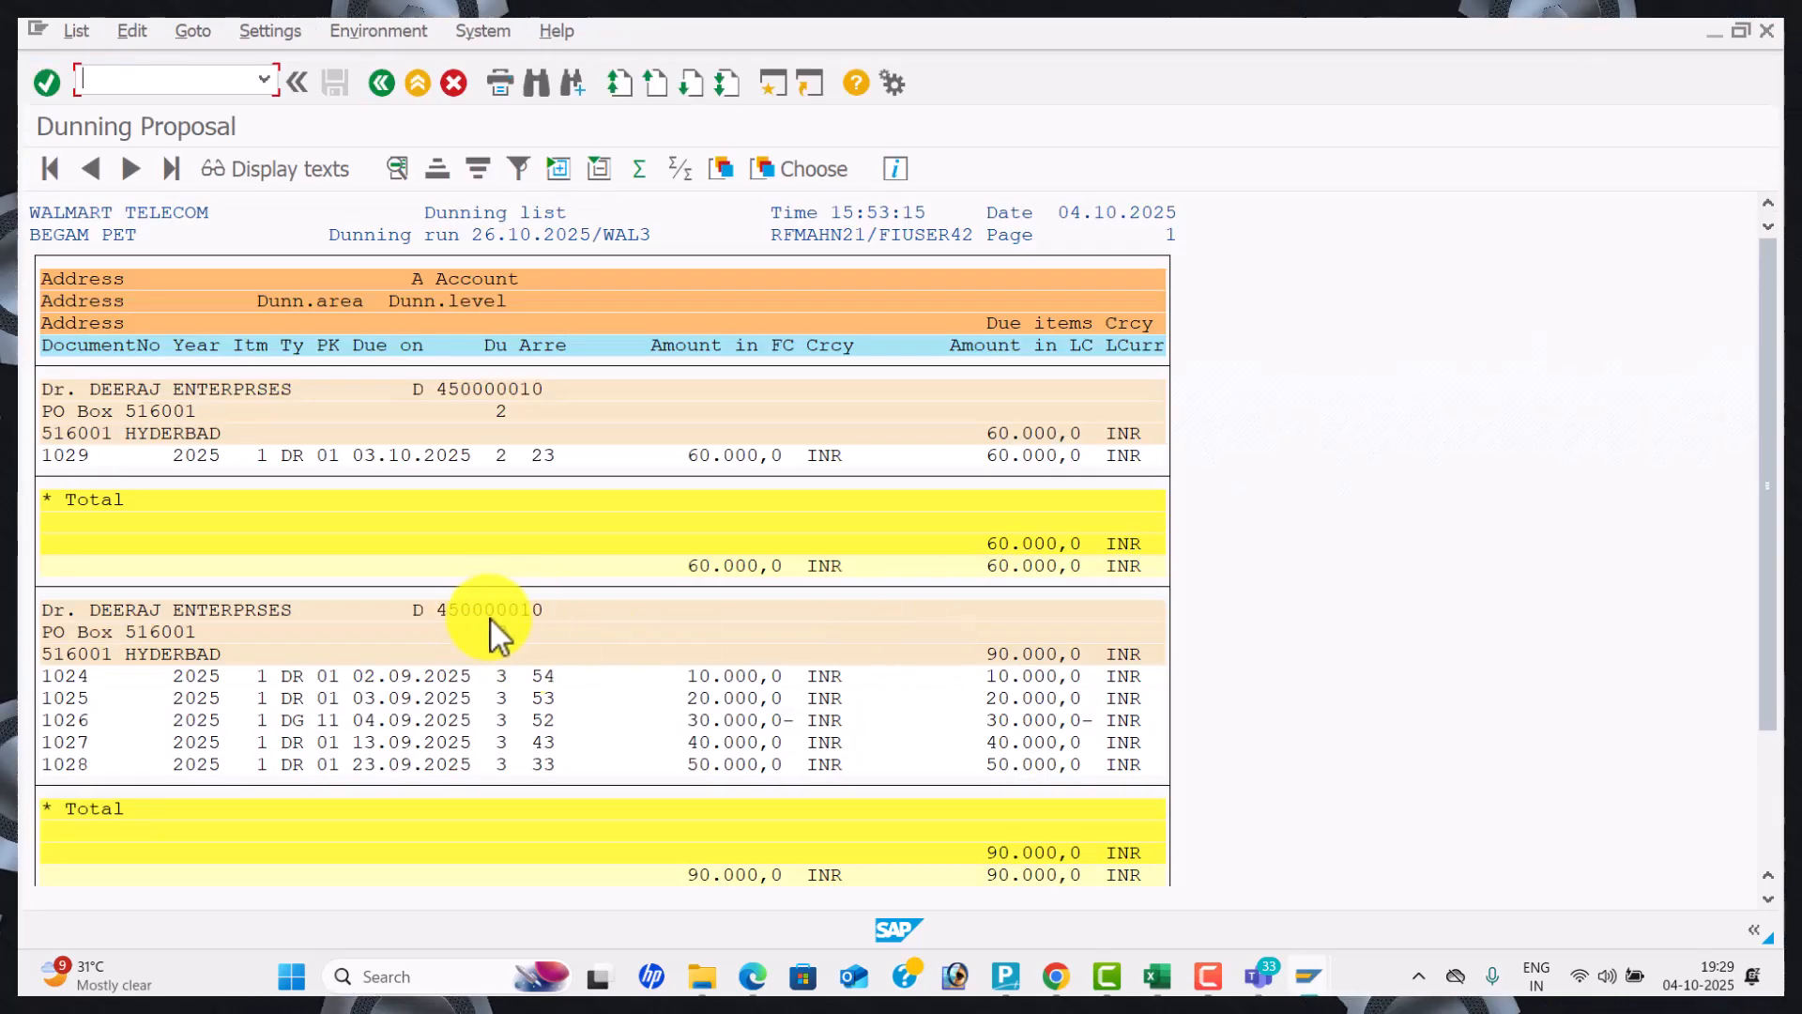
left_click(385, 90)
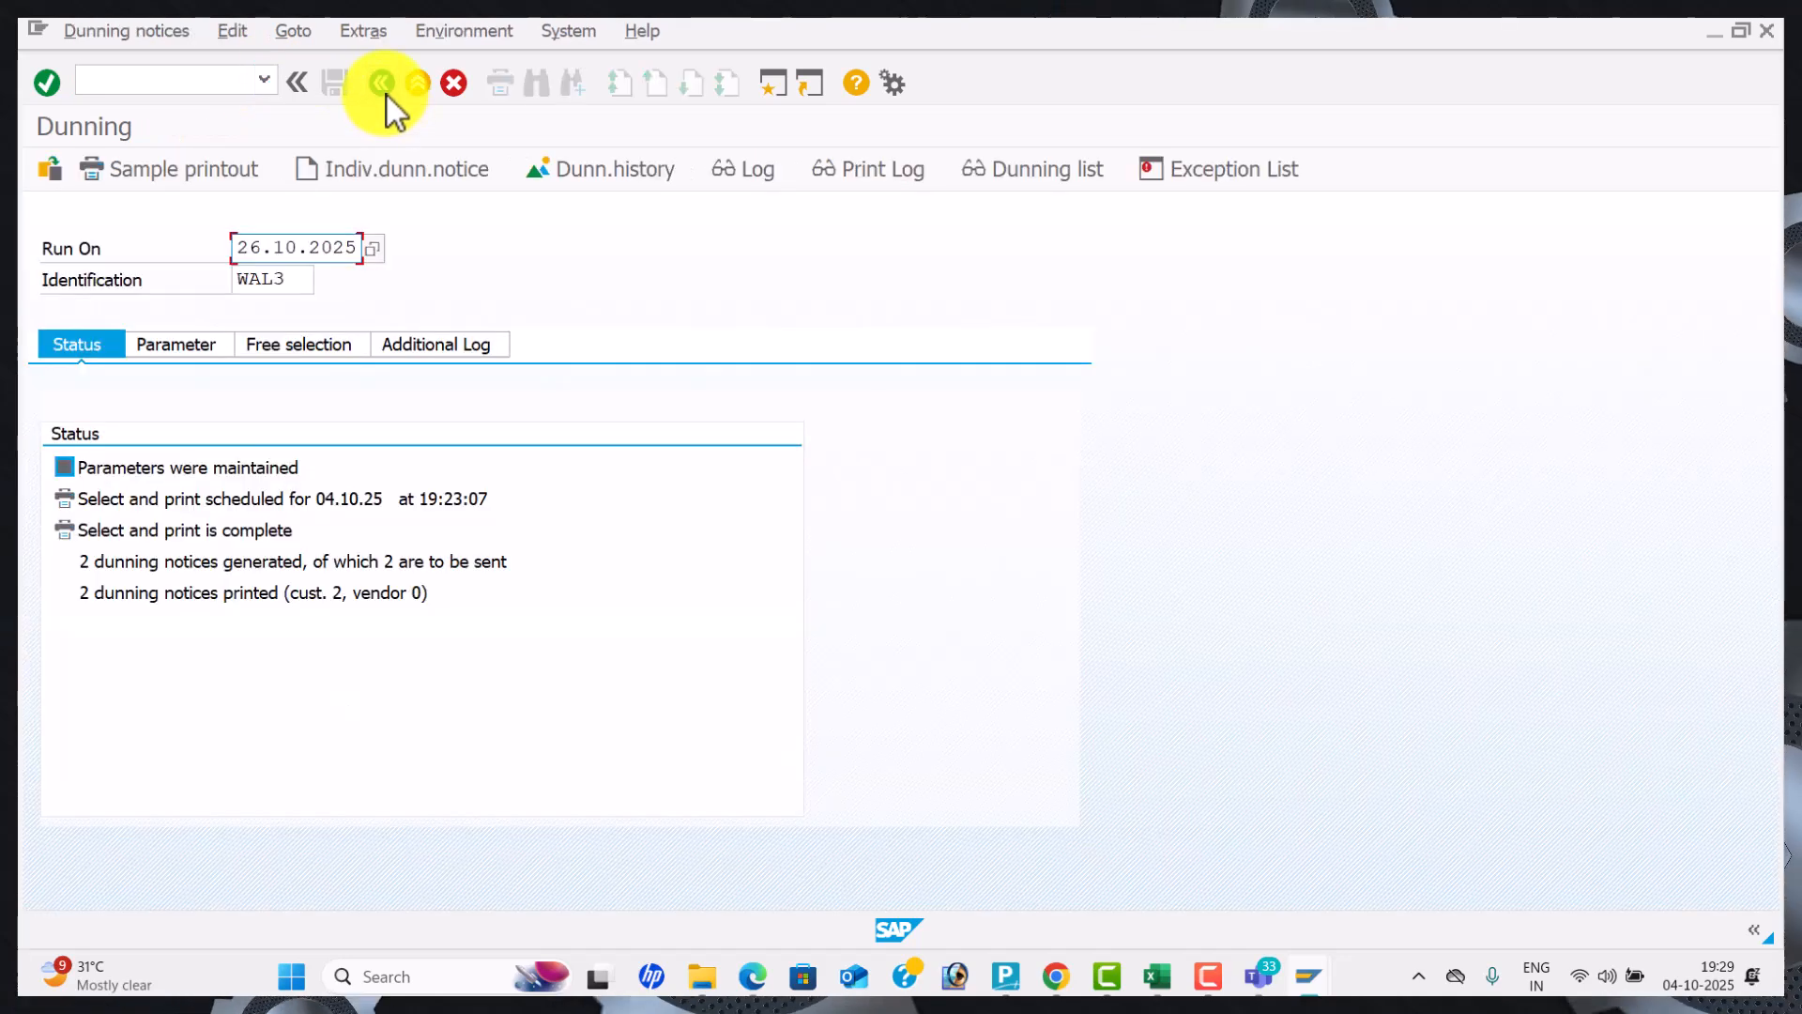
Set up a sample printout of the WAL3 run on output device LP01 for the invoiced customer and preview the first dunning letter.
left_click(199, 177)
left_click(363, 662)
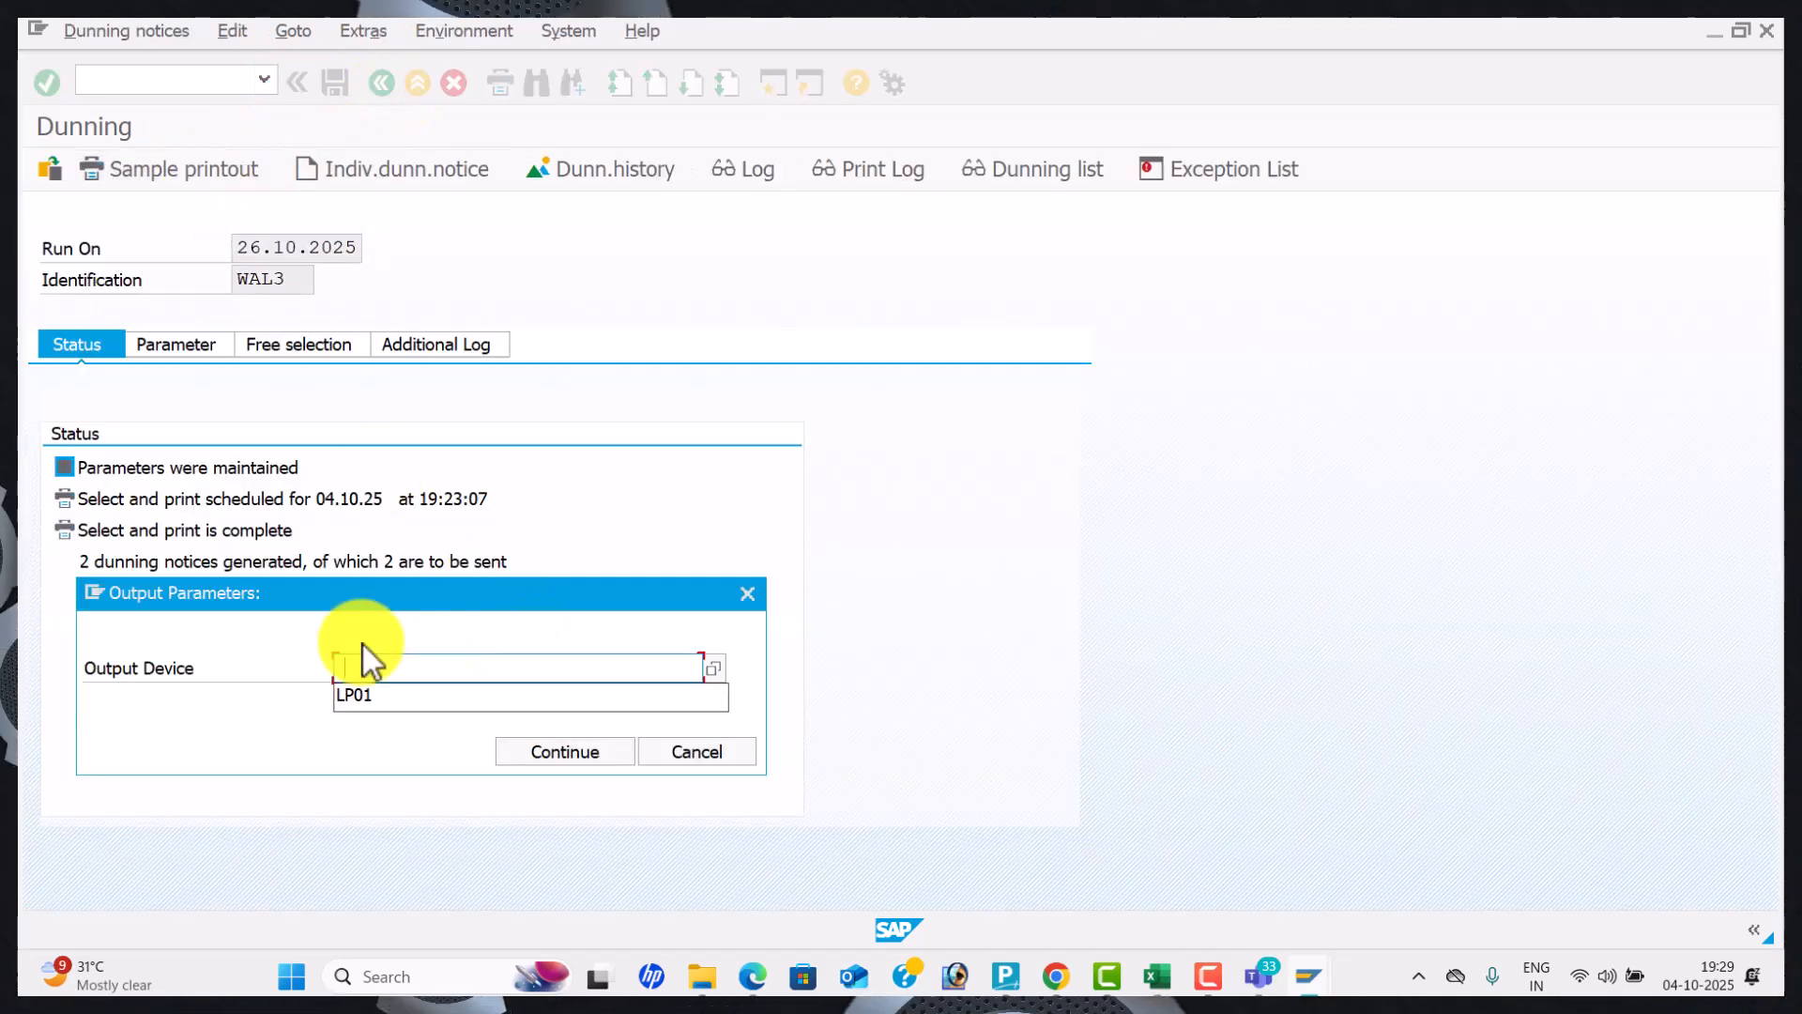
left_click(367, 697)
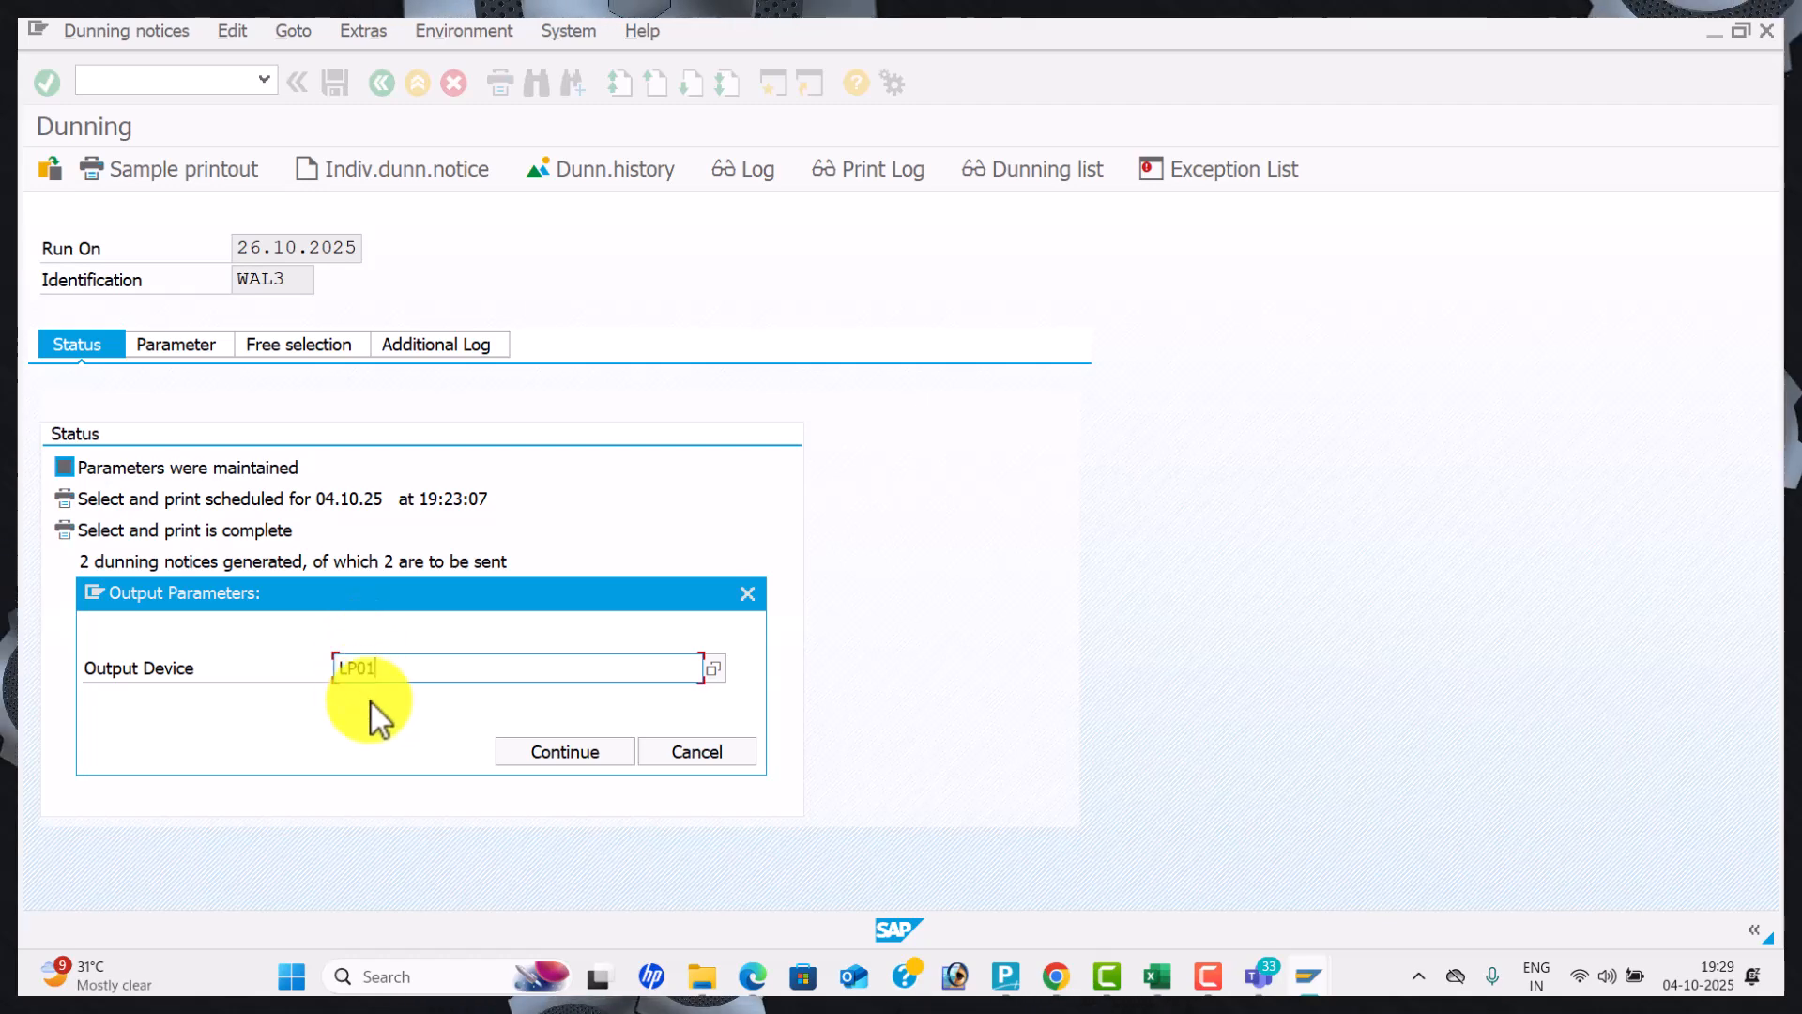
left_click(593, 755)
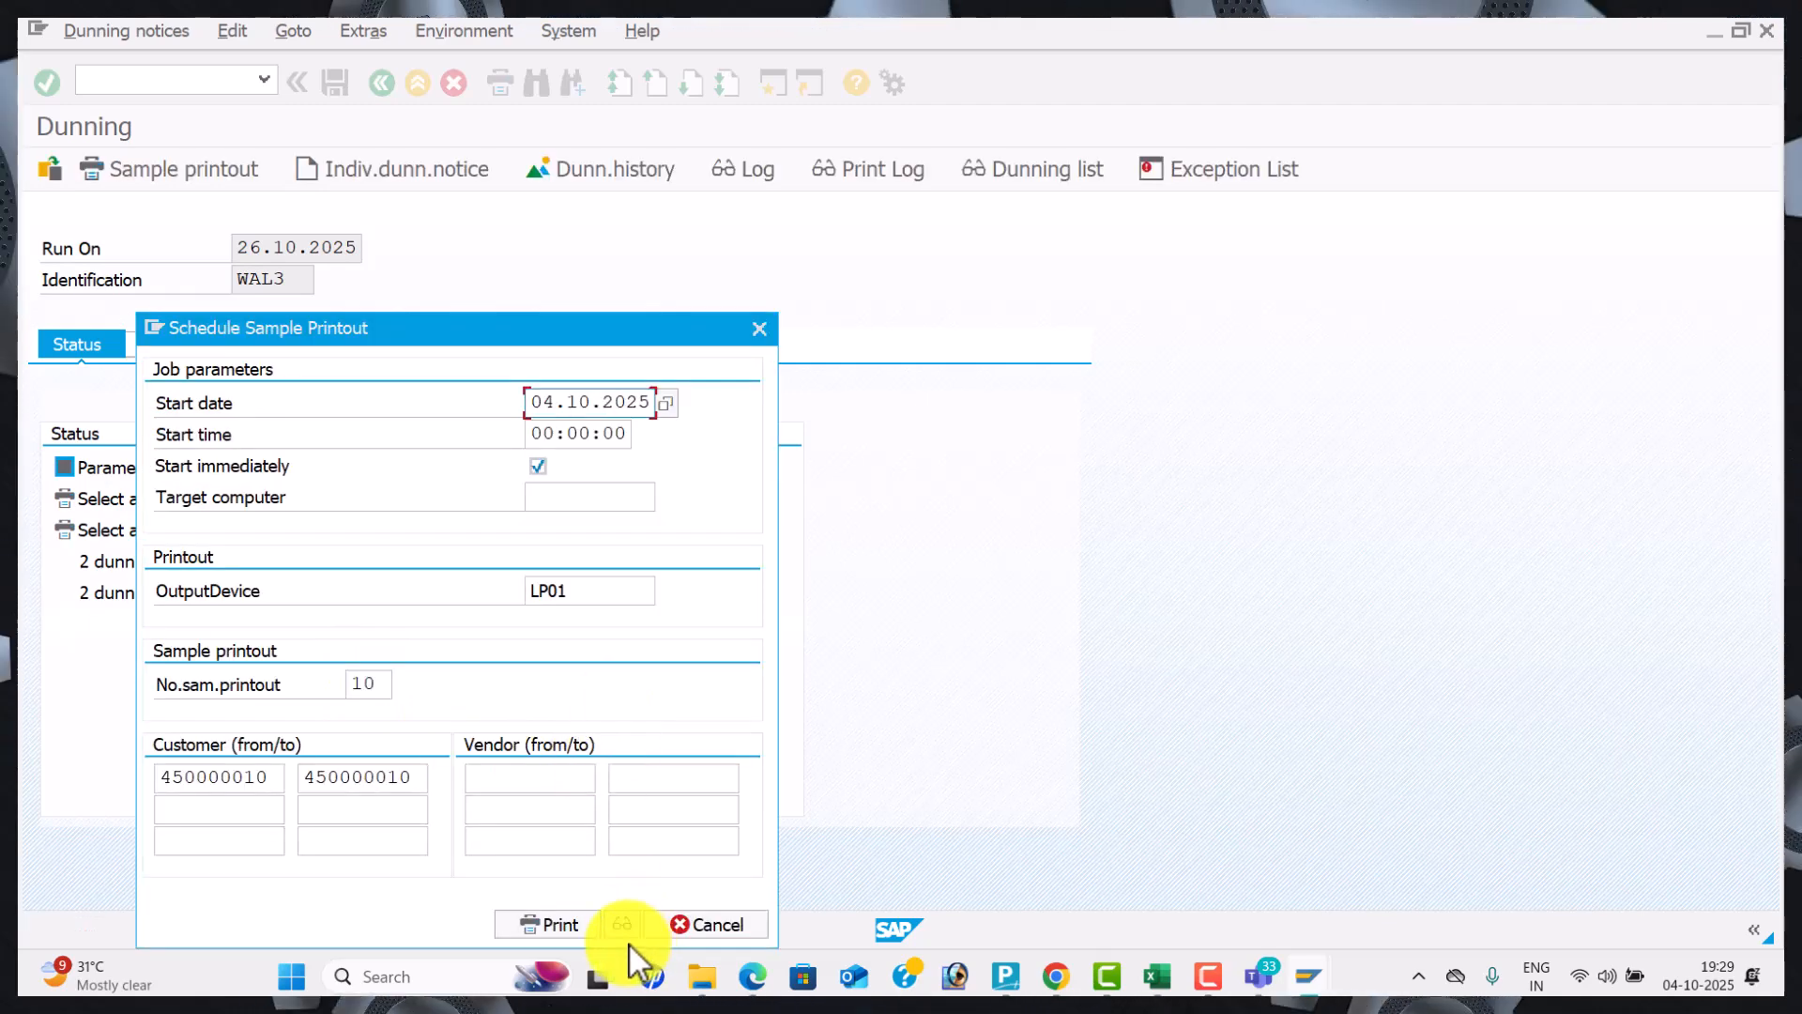
left_click(623, 928)
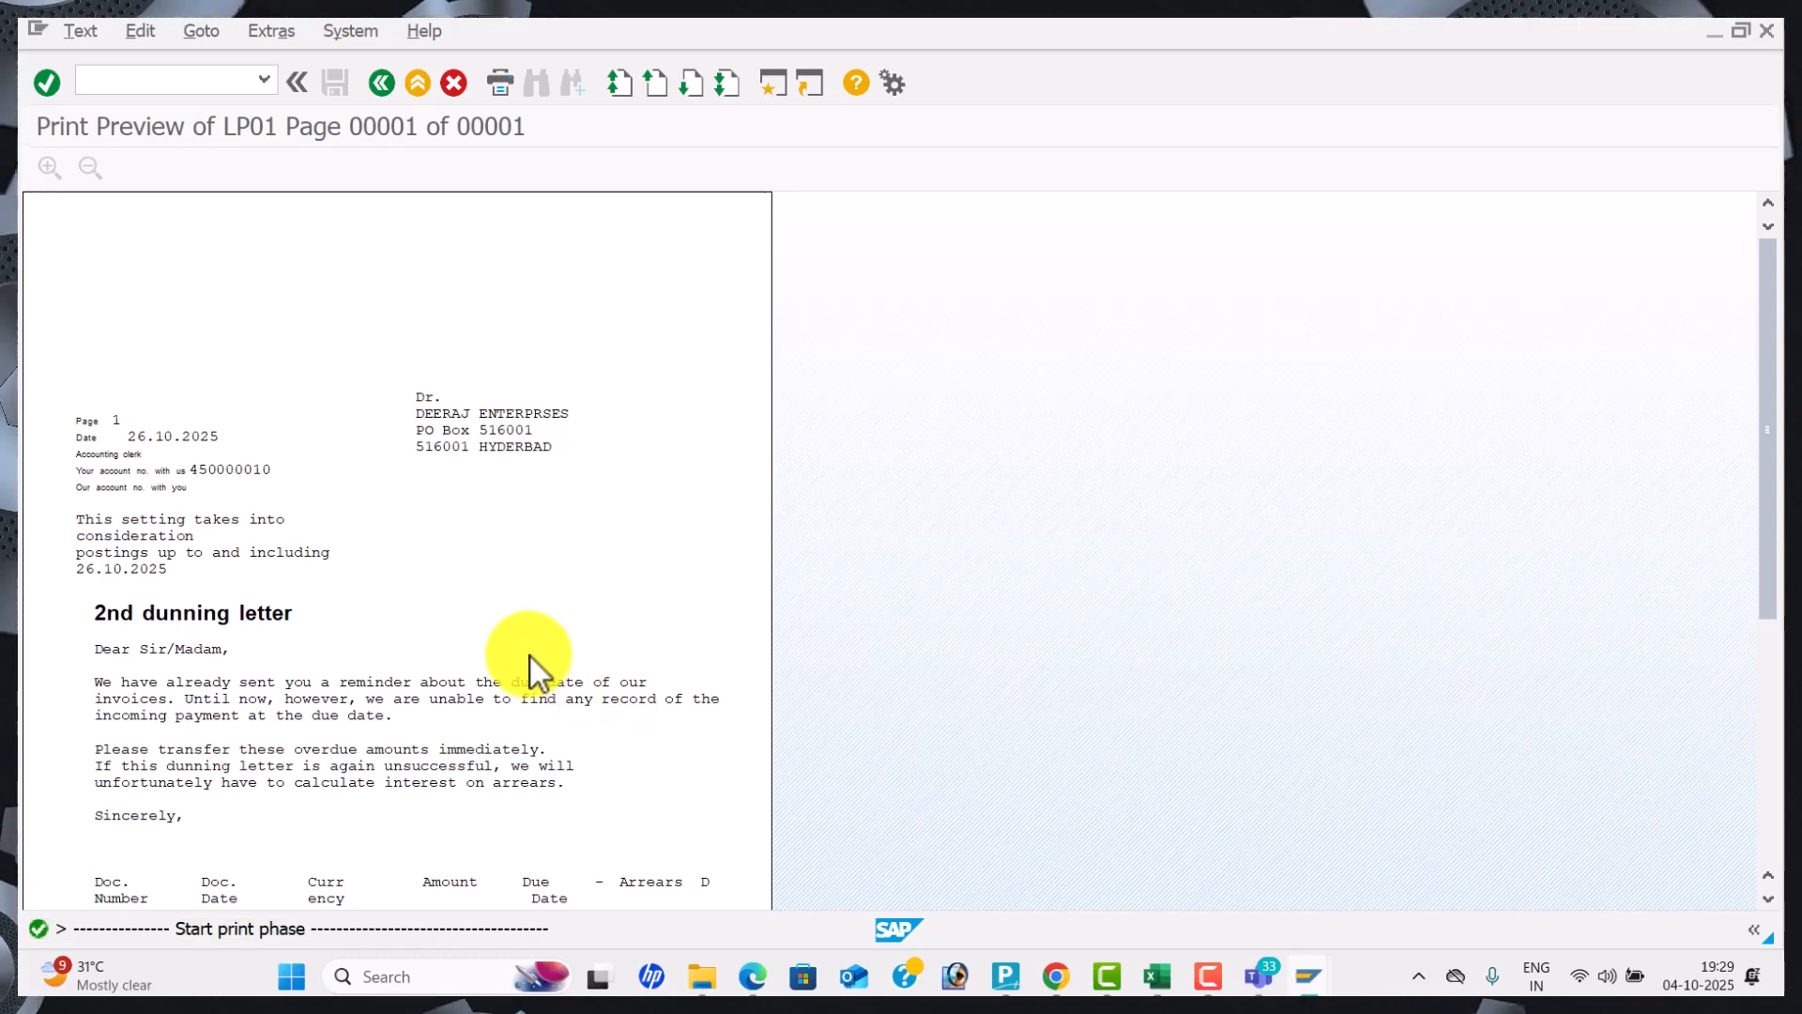
Advance to the 3rd dunning letter, review its text, listed items, arrears, dunning charge and totals, and return to the dunning run.
key("F3")
scroll(268, 521, "down", 3)
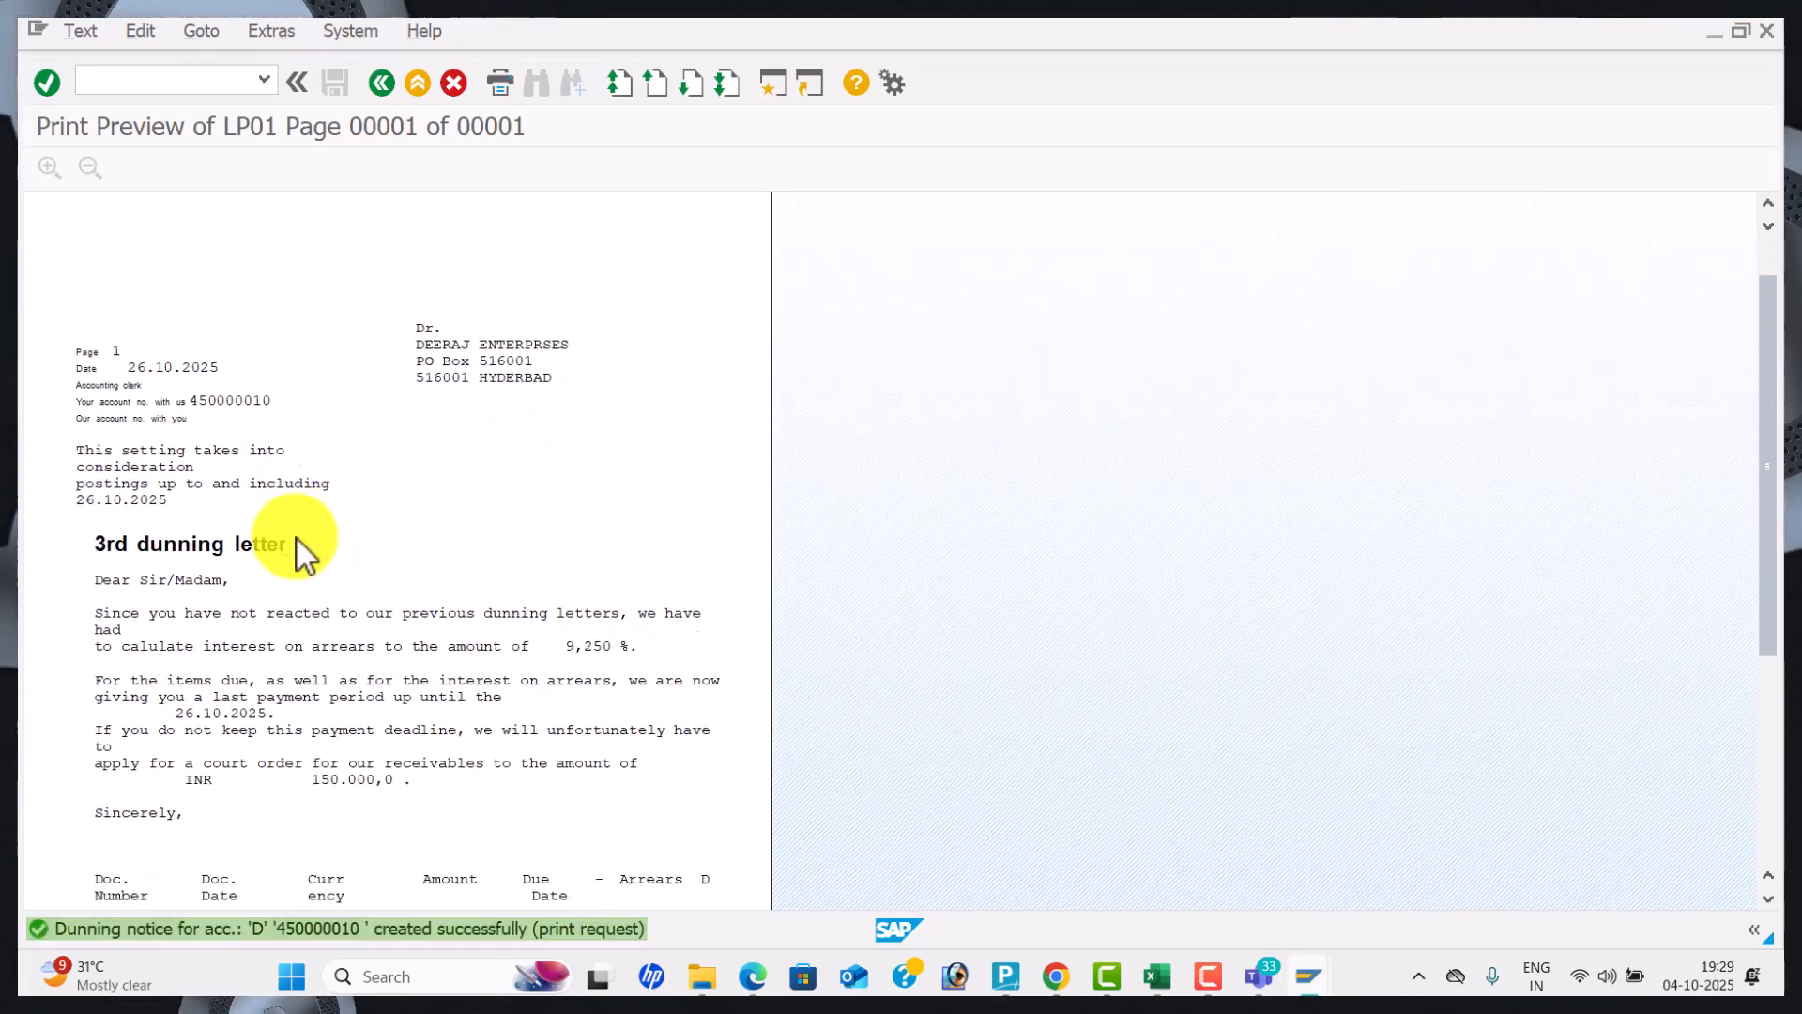
scroll(304, 503, "down", 1)
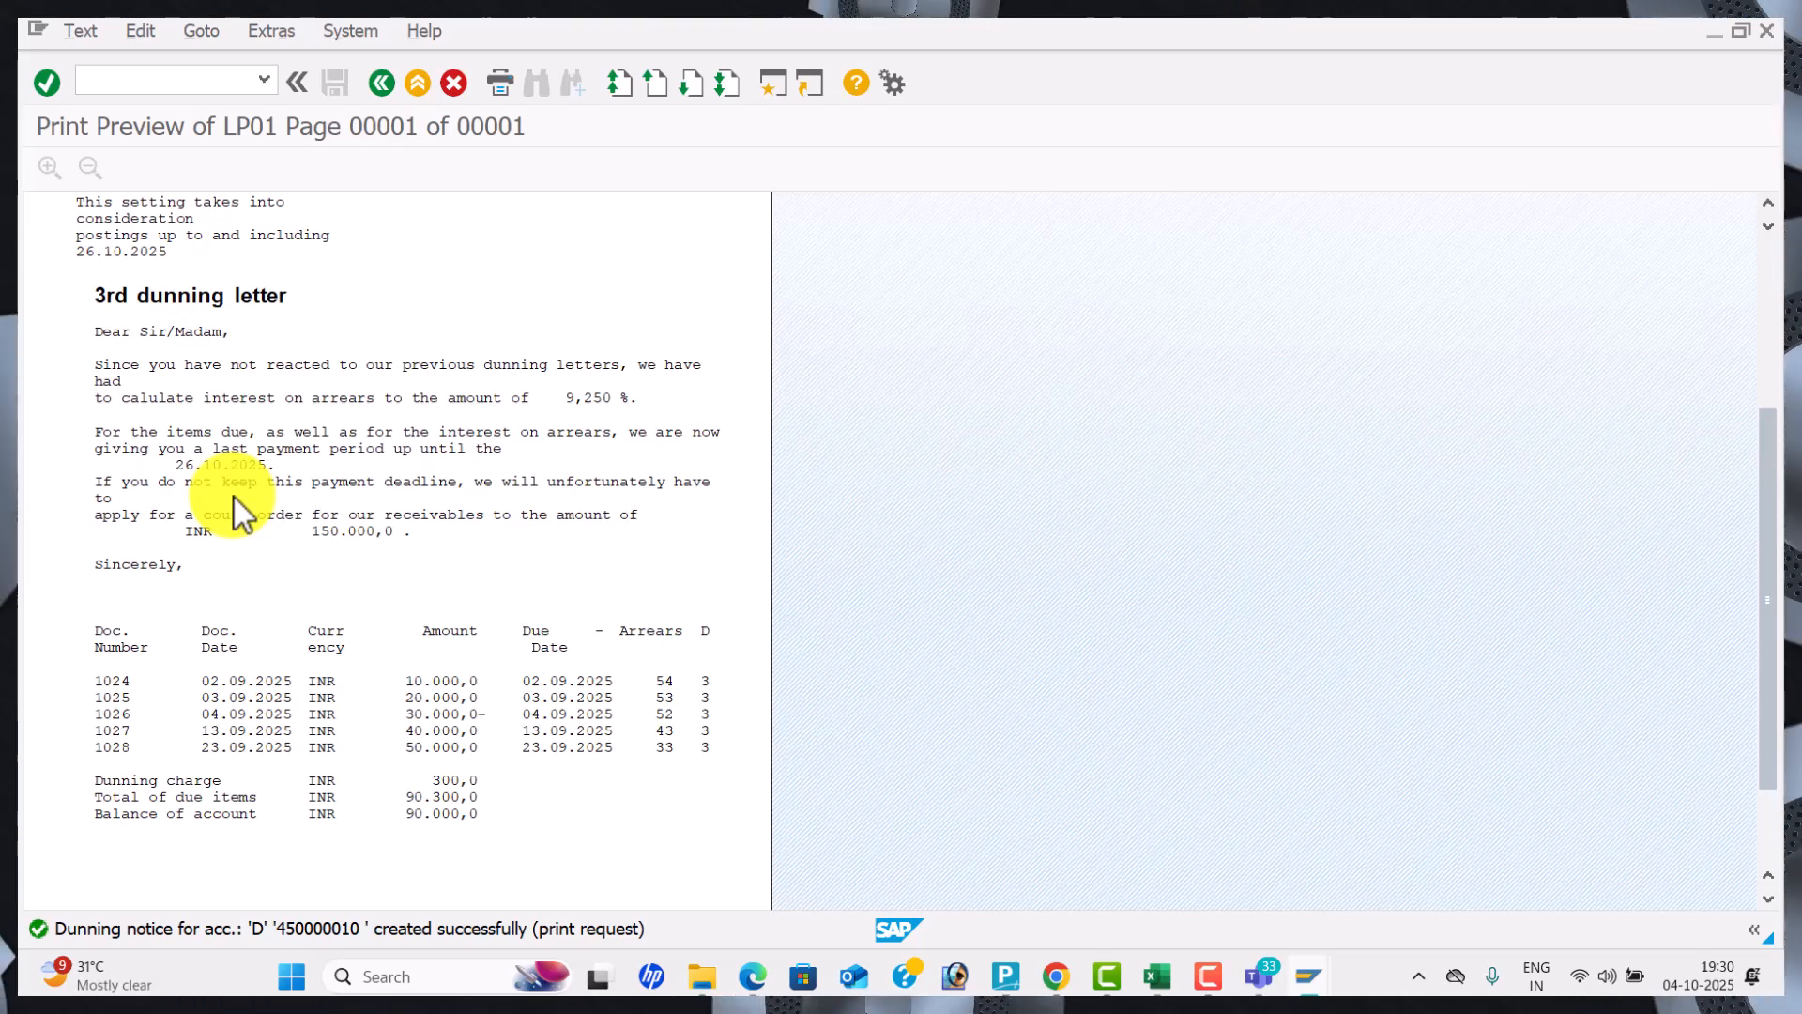
scroll(237, 507, "down", 1)
scroll(236, 516, "down", 1)
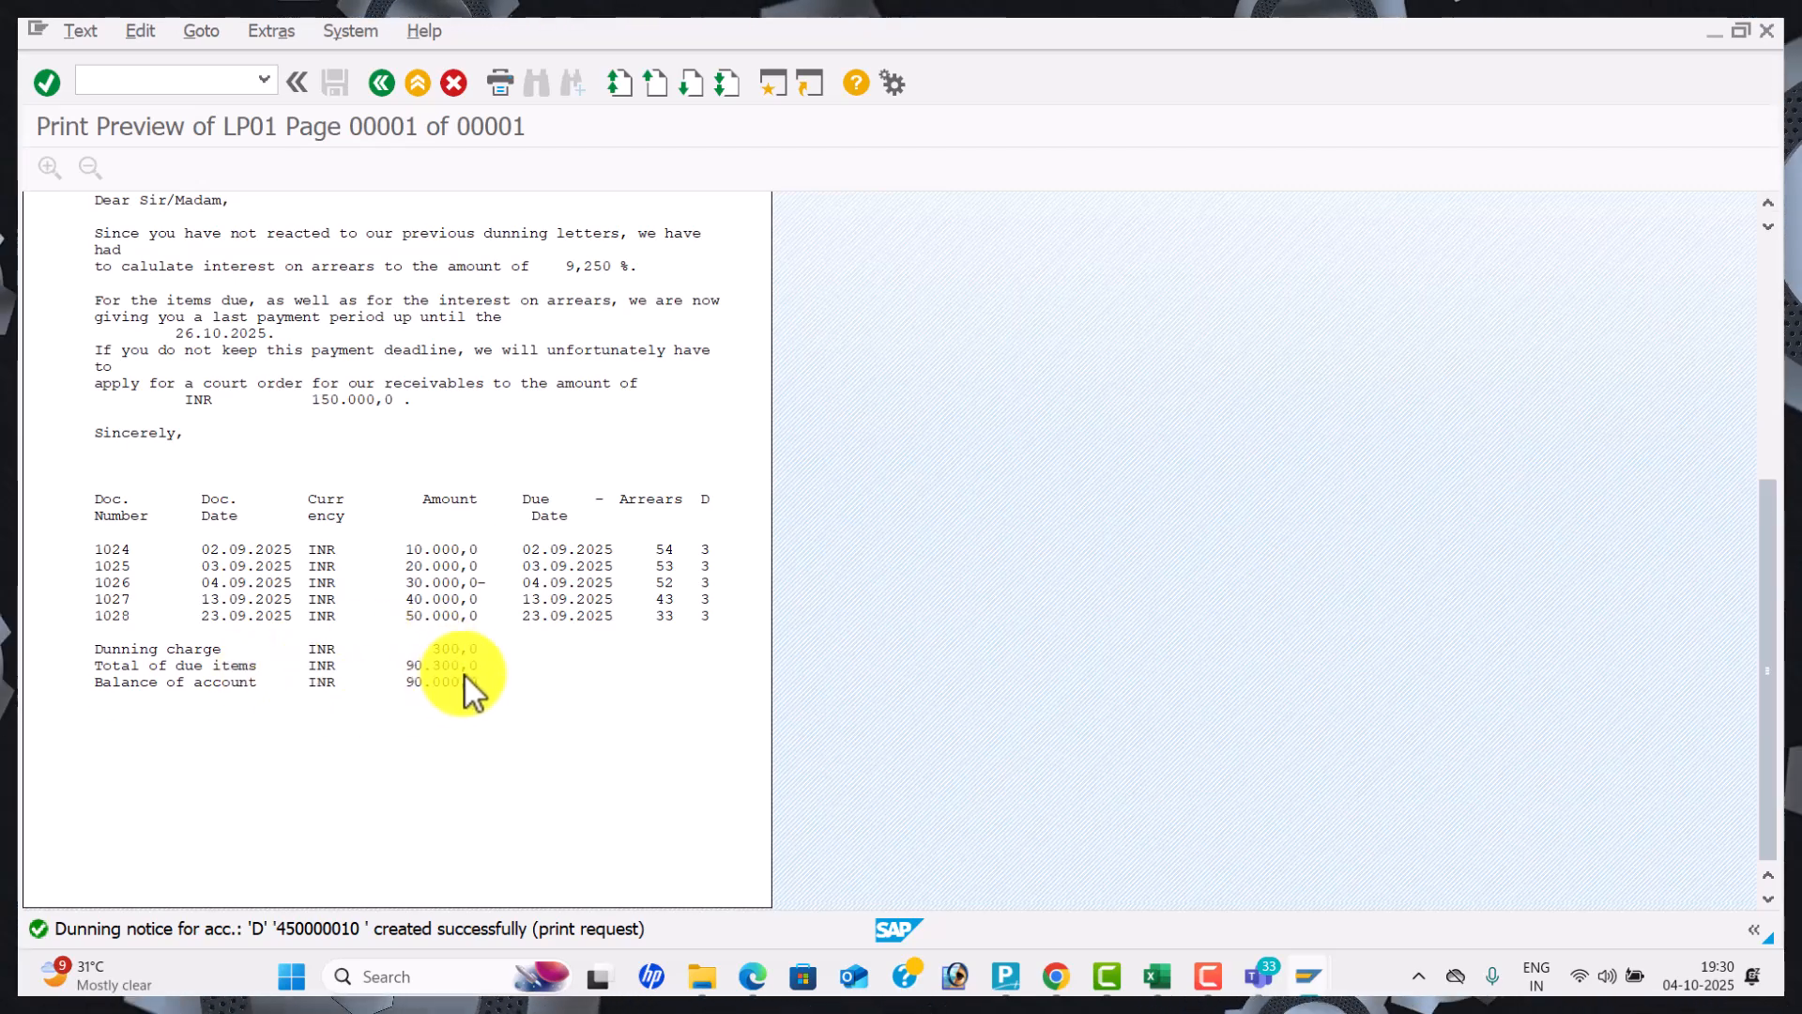
scroll(492, 593, "up", 4)
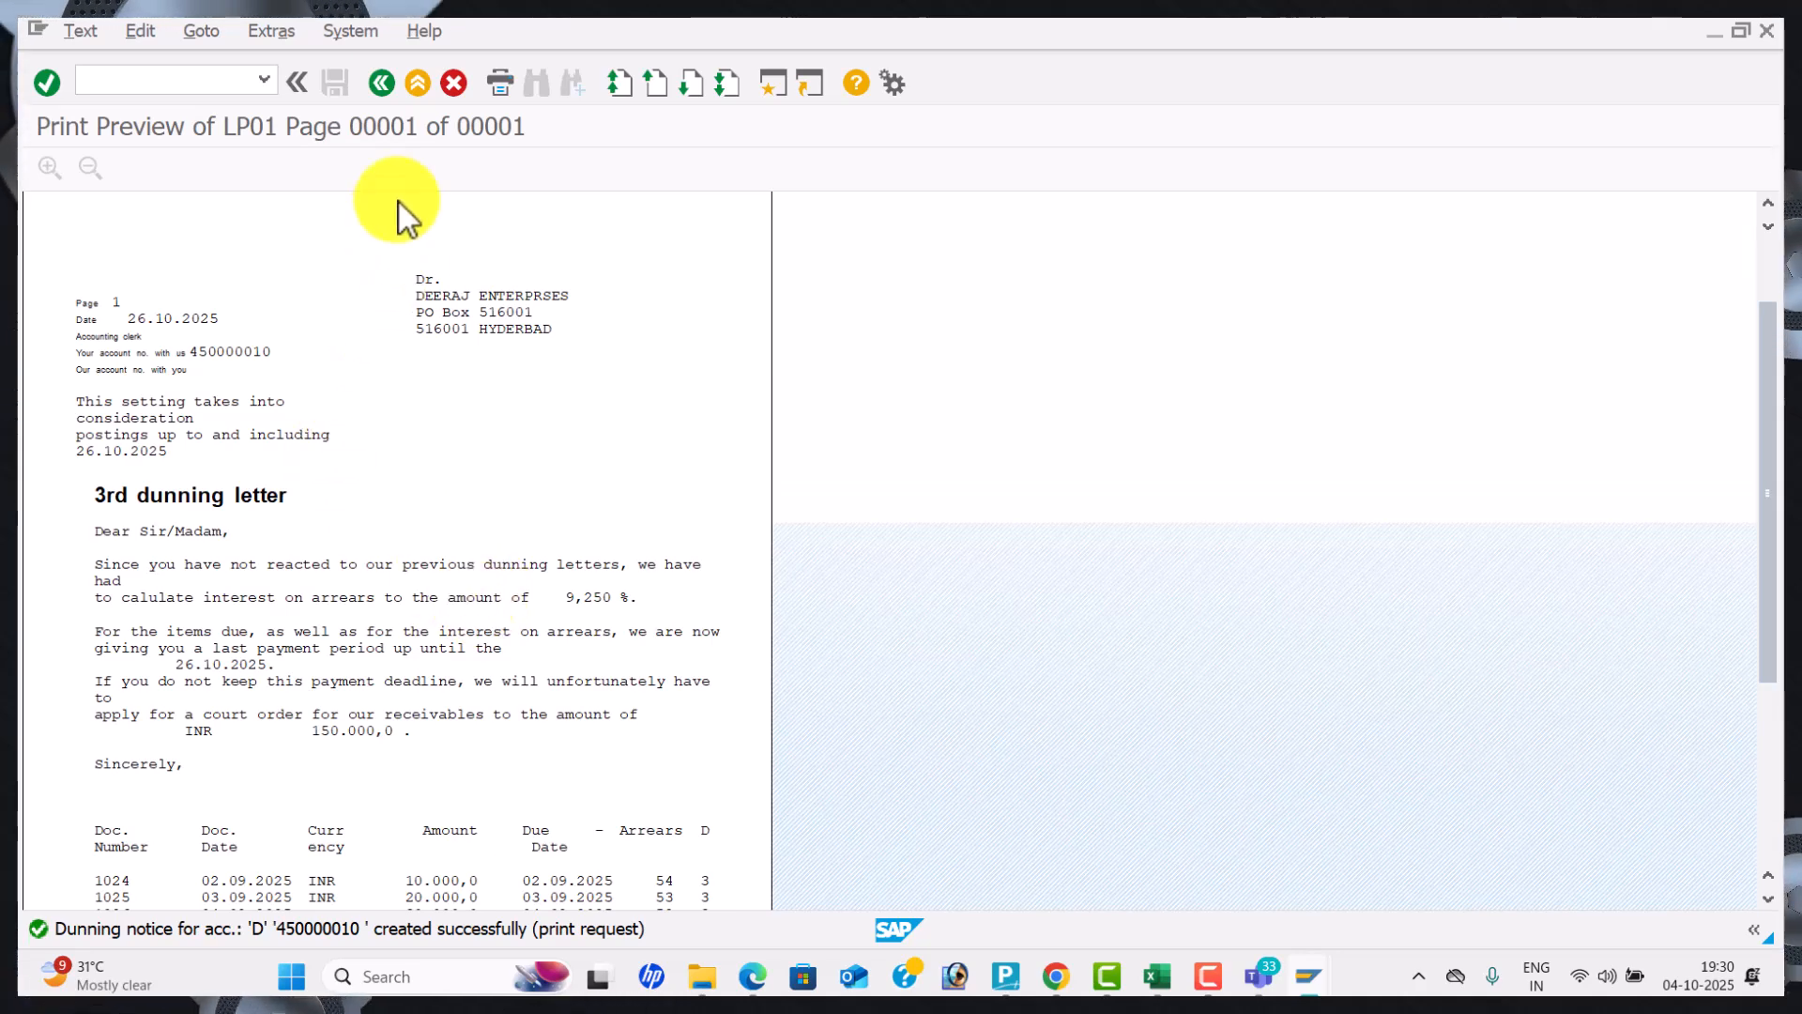
left_click(377, 80)
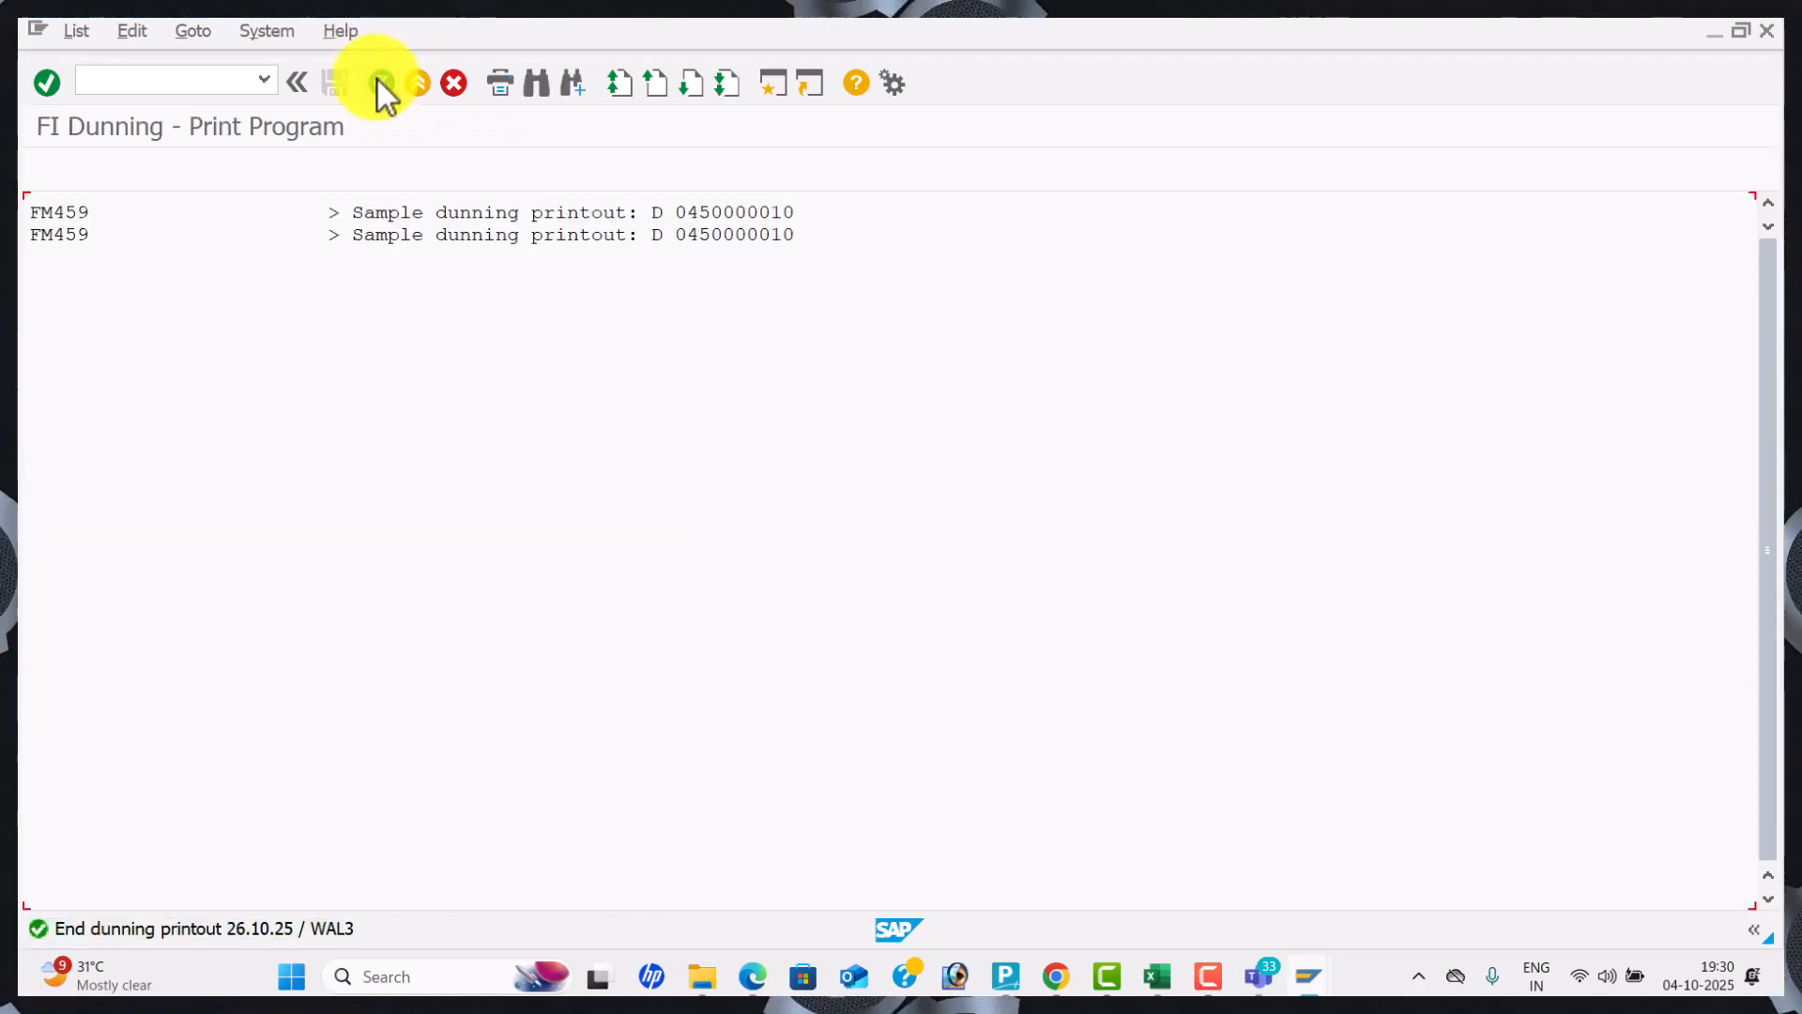
left_click(377, 81)
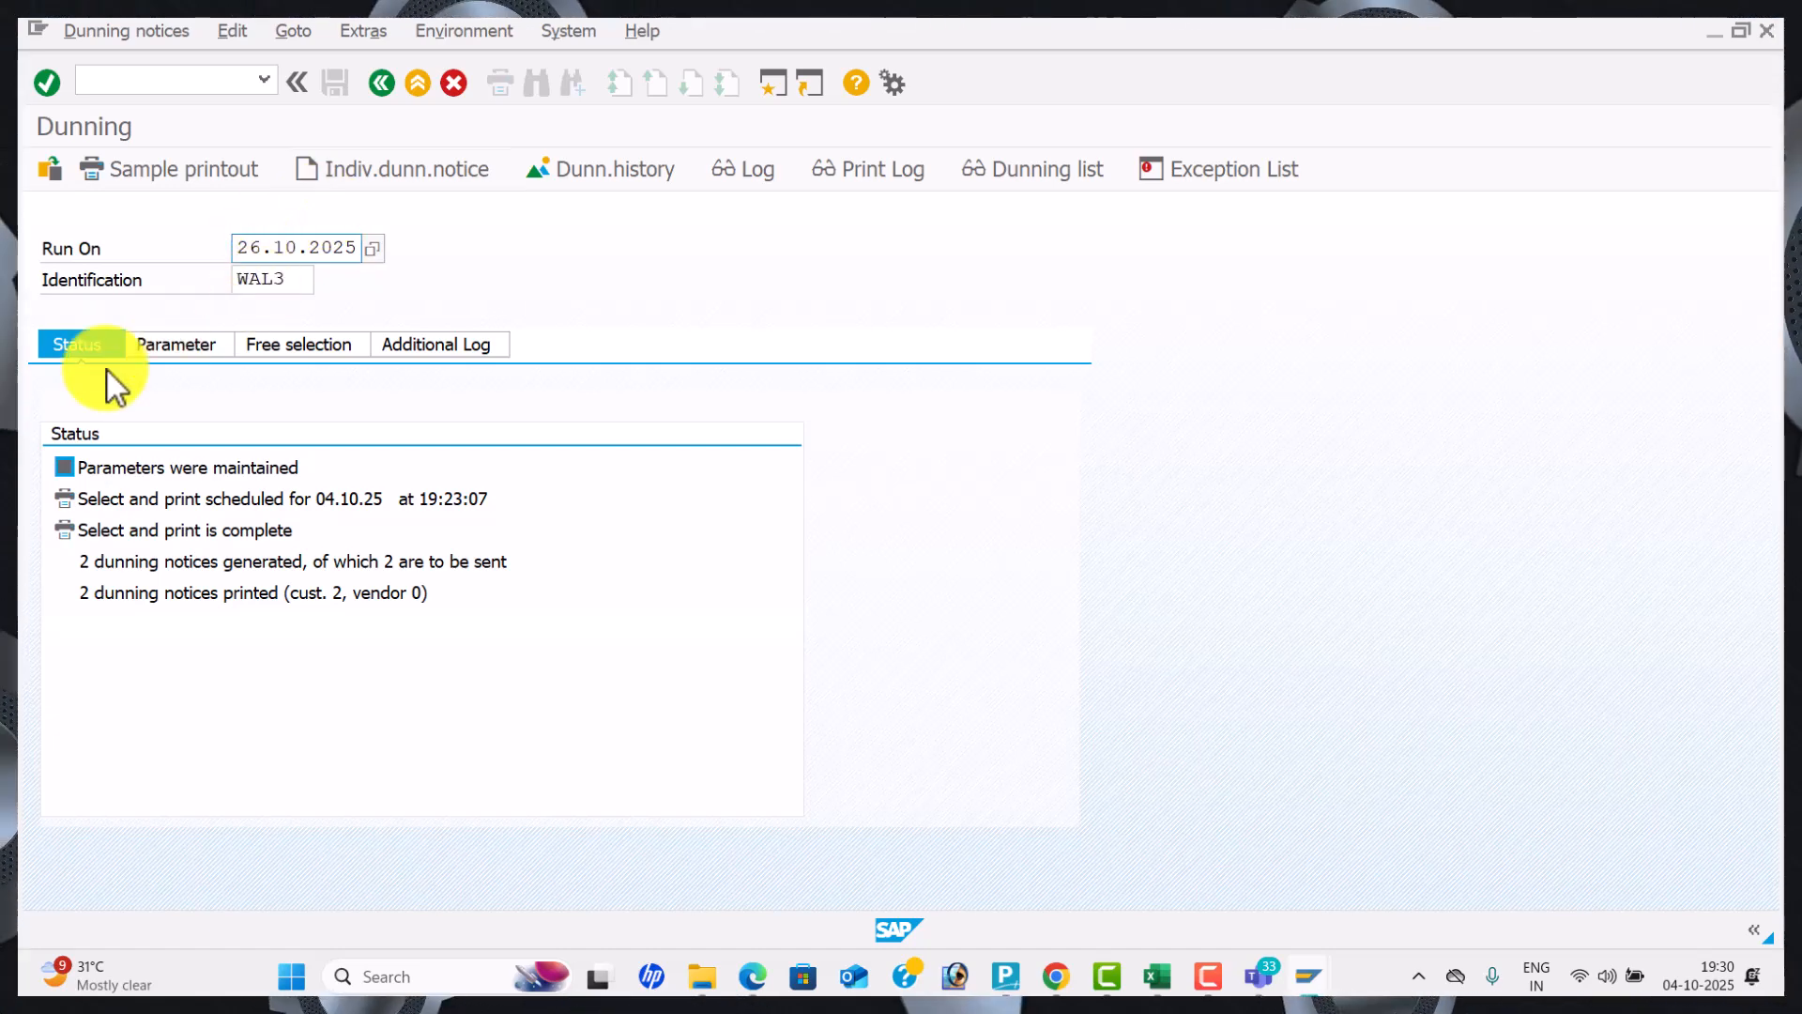
Switch to Excel and set the fourth generated notice date to 08.11.2025.
key("alt+Tab")
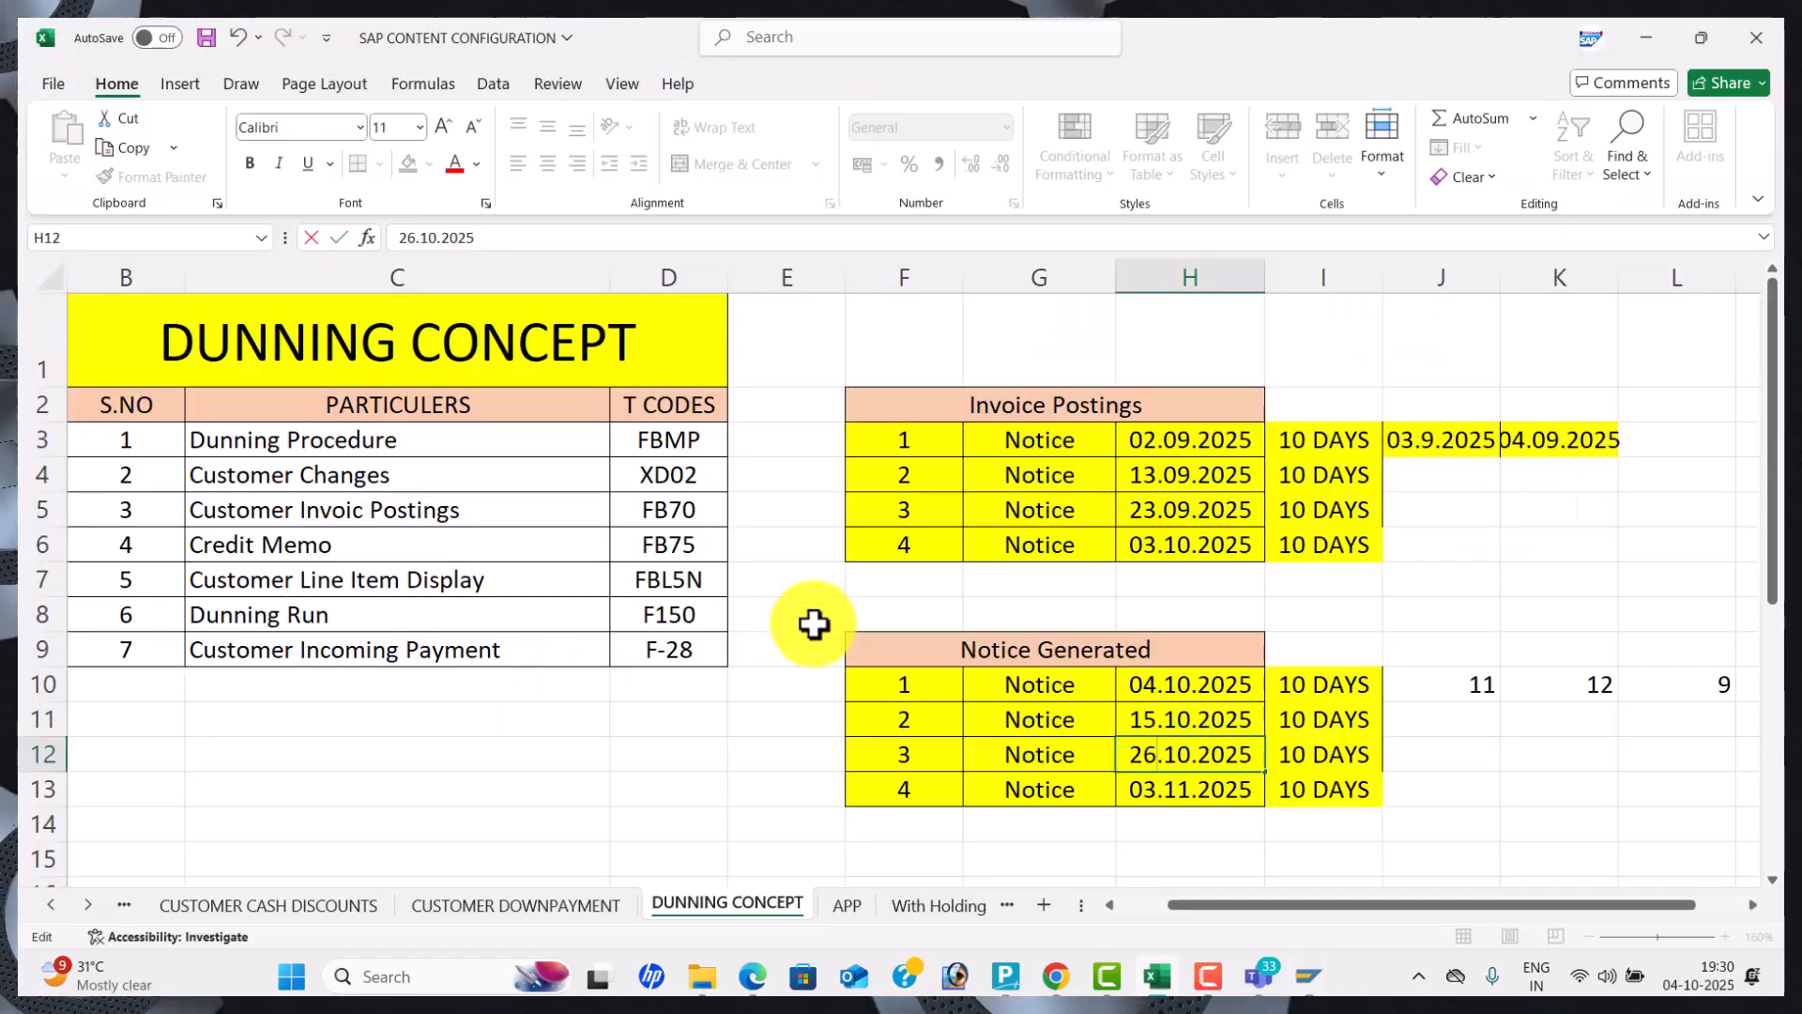
double_click(1150, 798)
key("BackSpace")
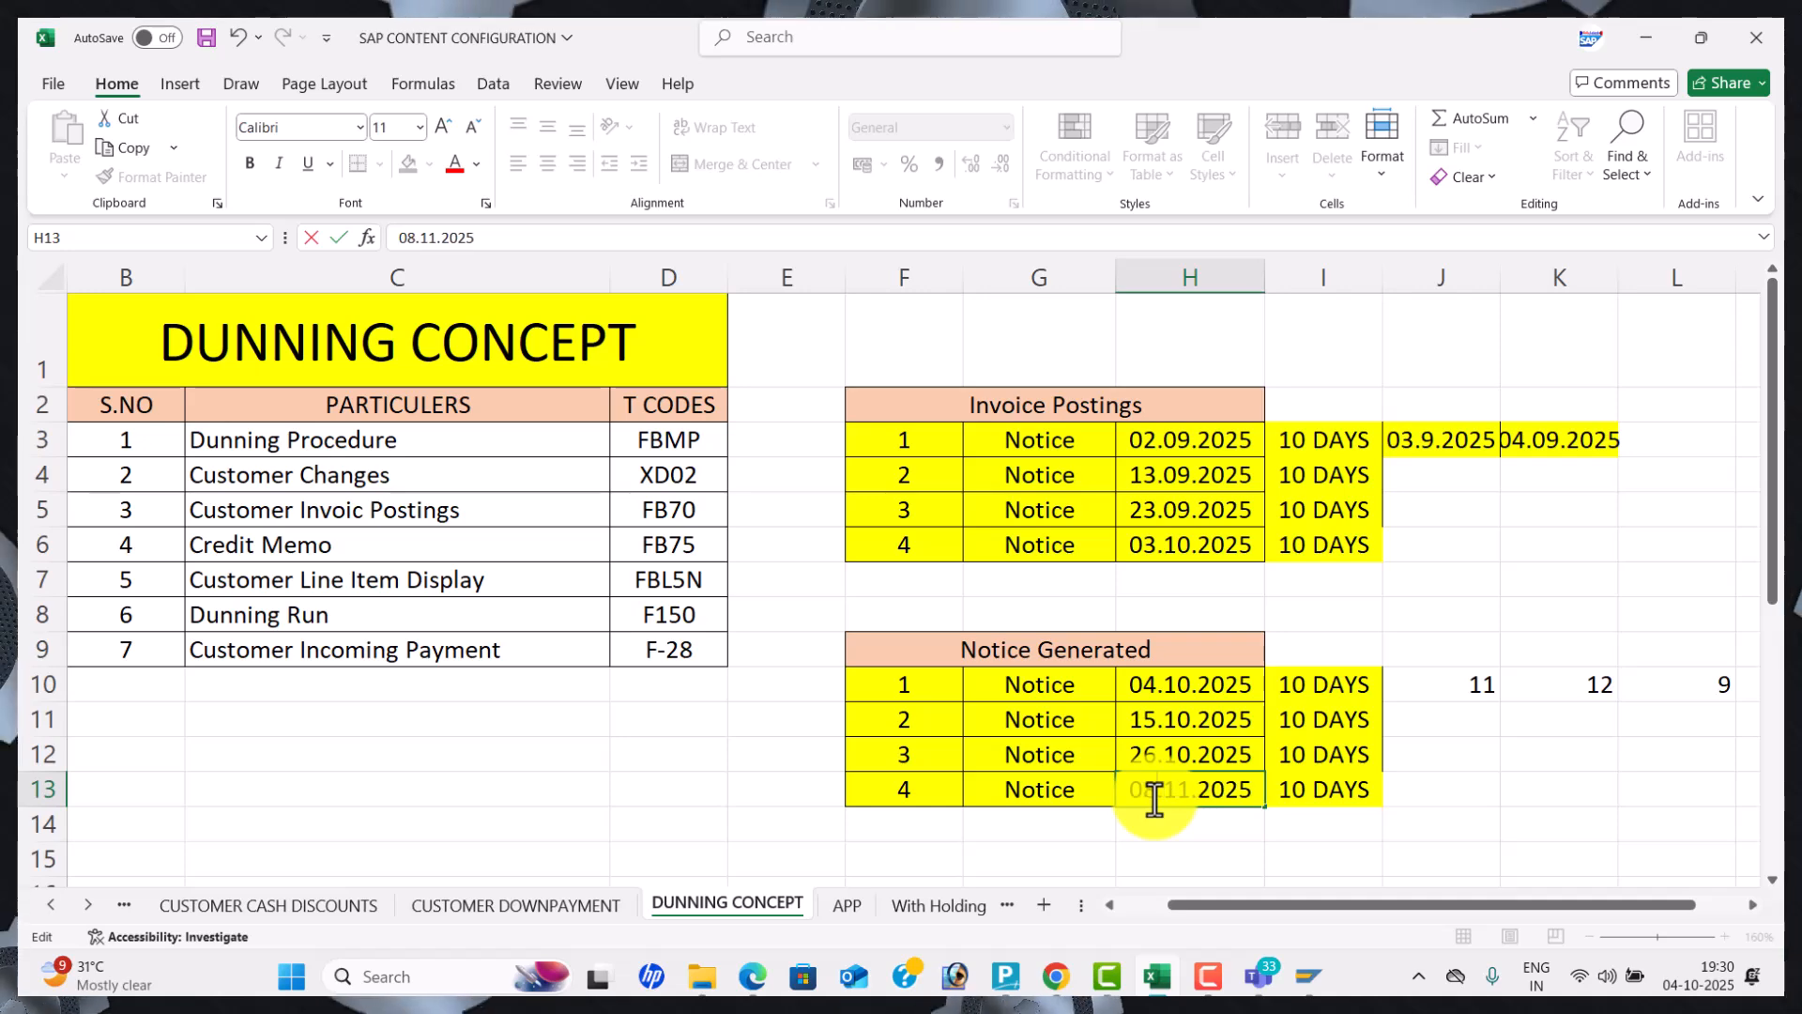
left_click(1390, 784)
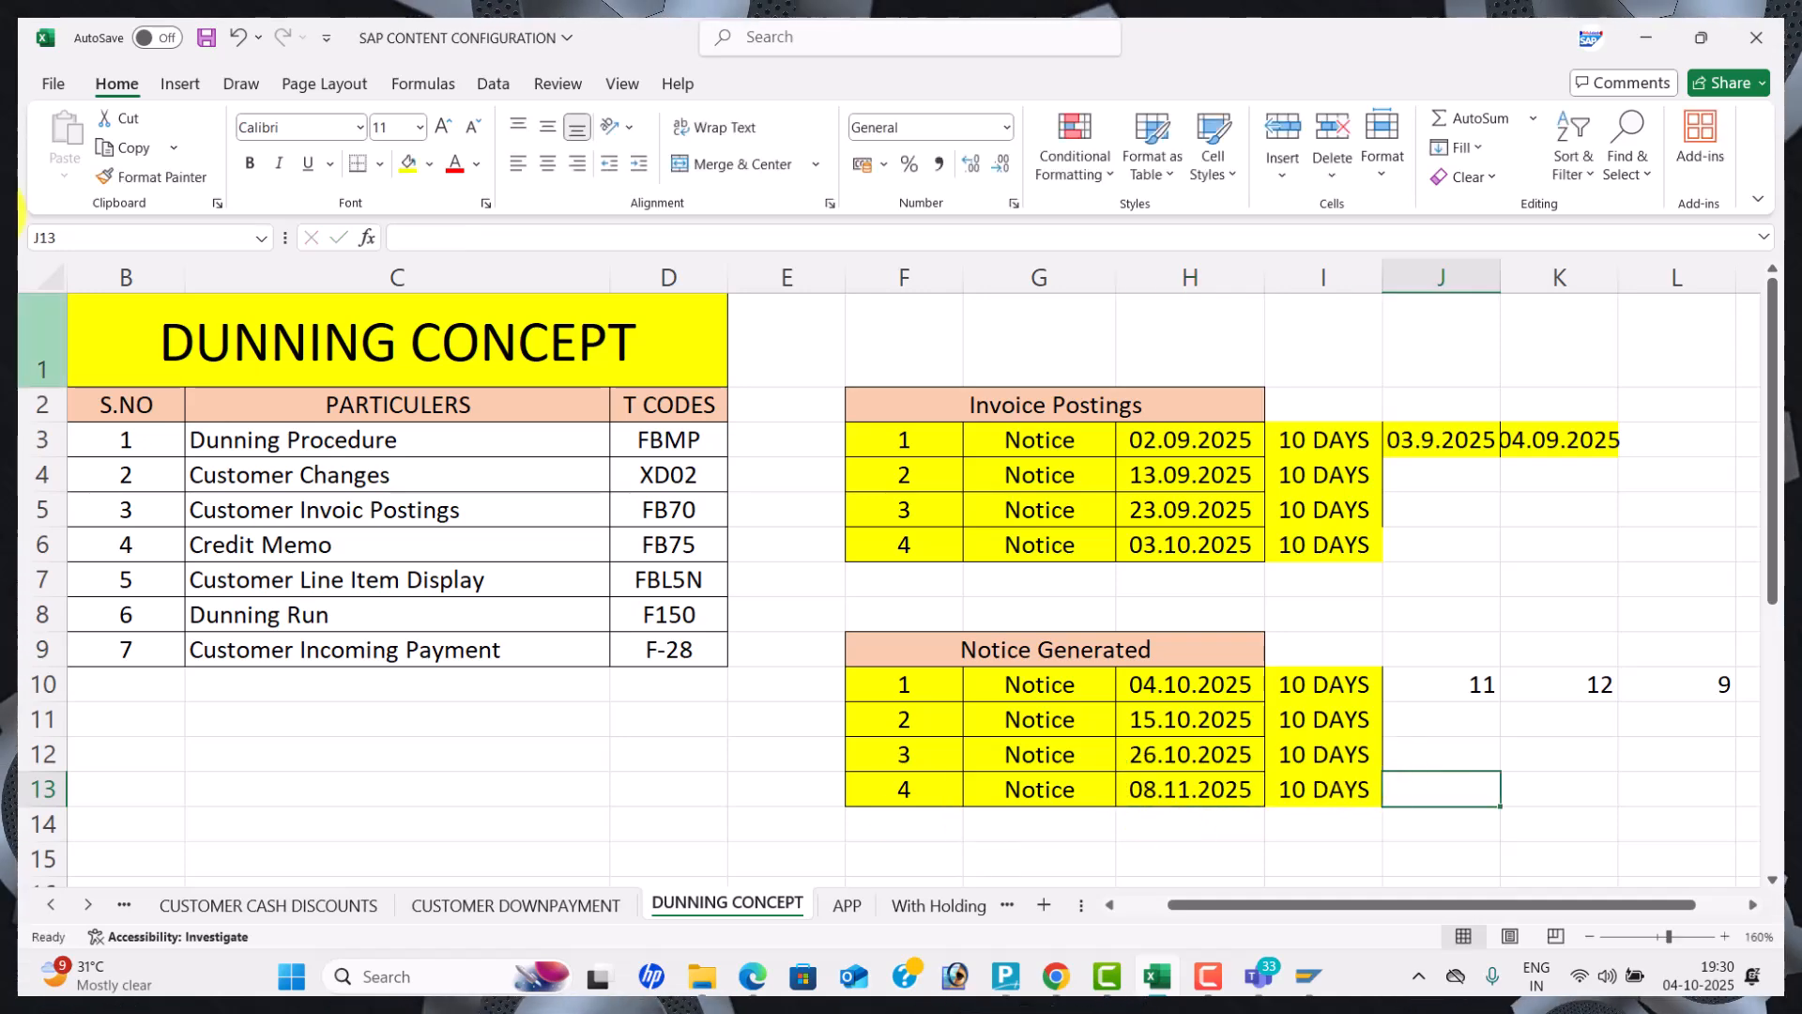
Return to SAP, start a new dunning run dated 08.11.2025 with identification WAL4, and open its parameters.
key("alt+Tab")
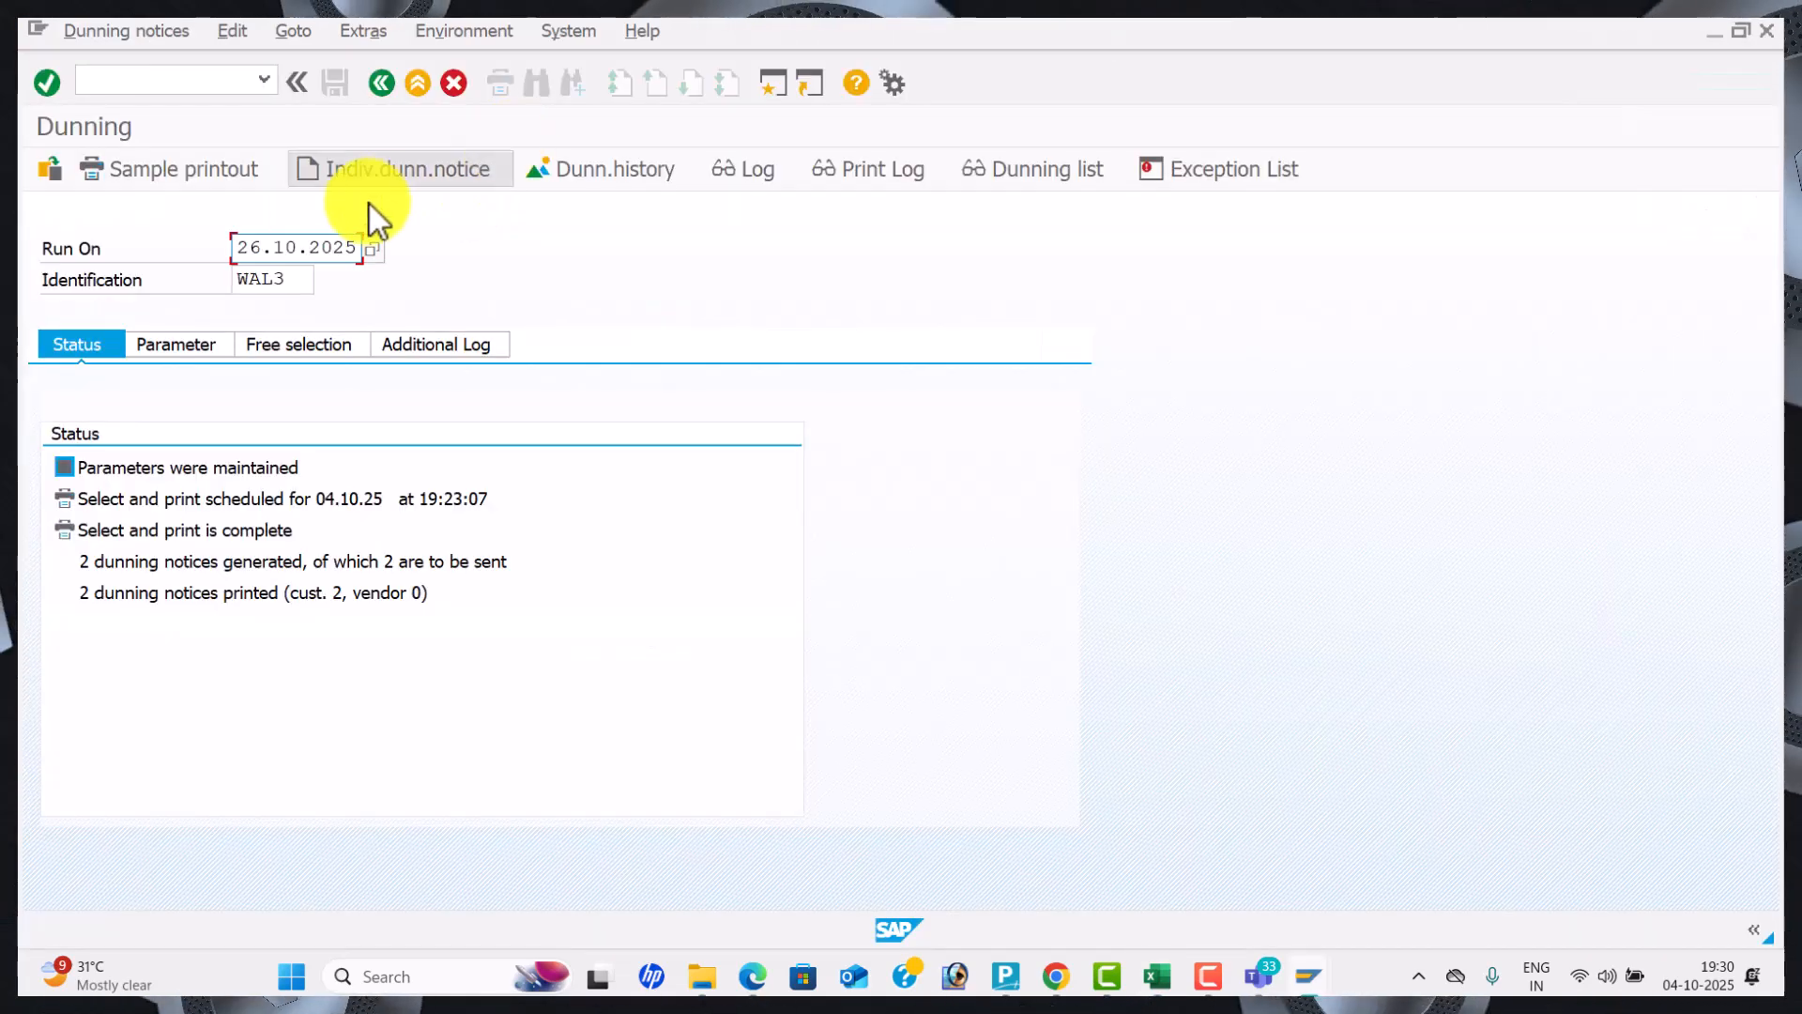
type("0")
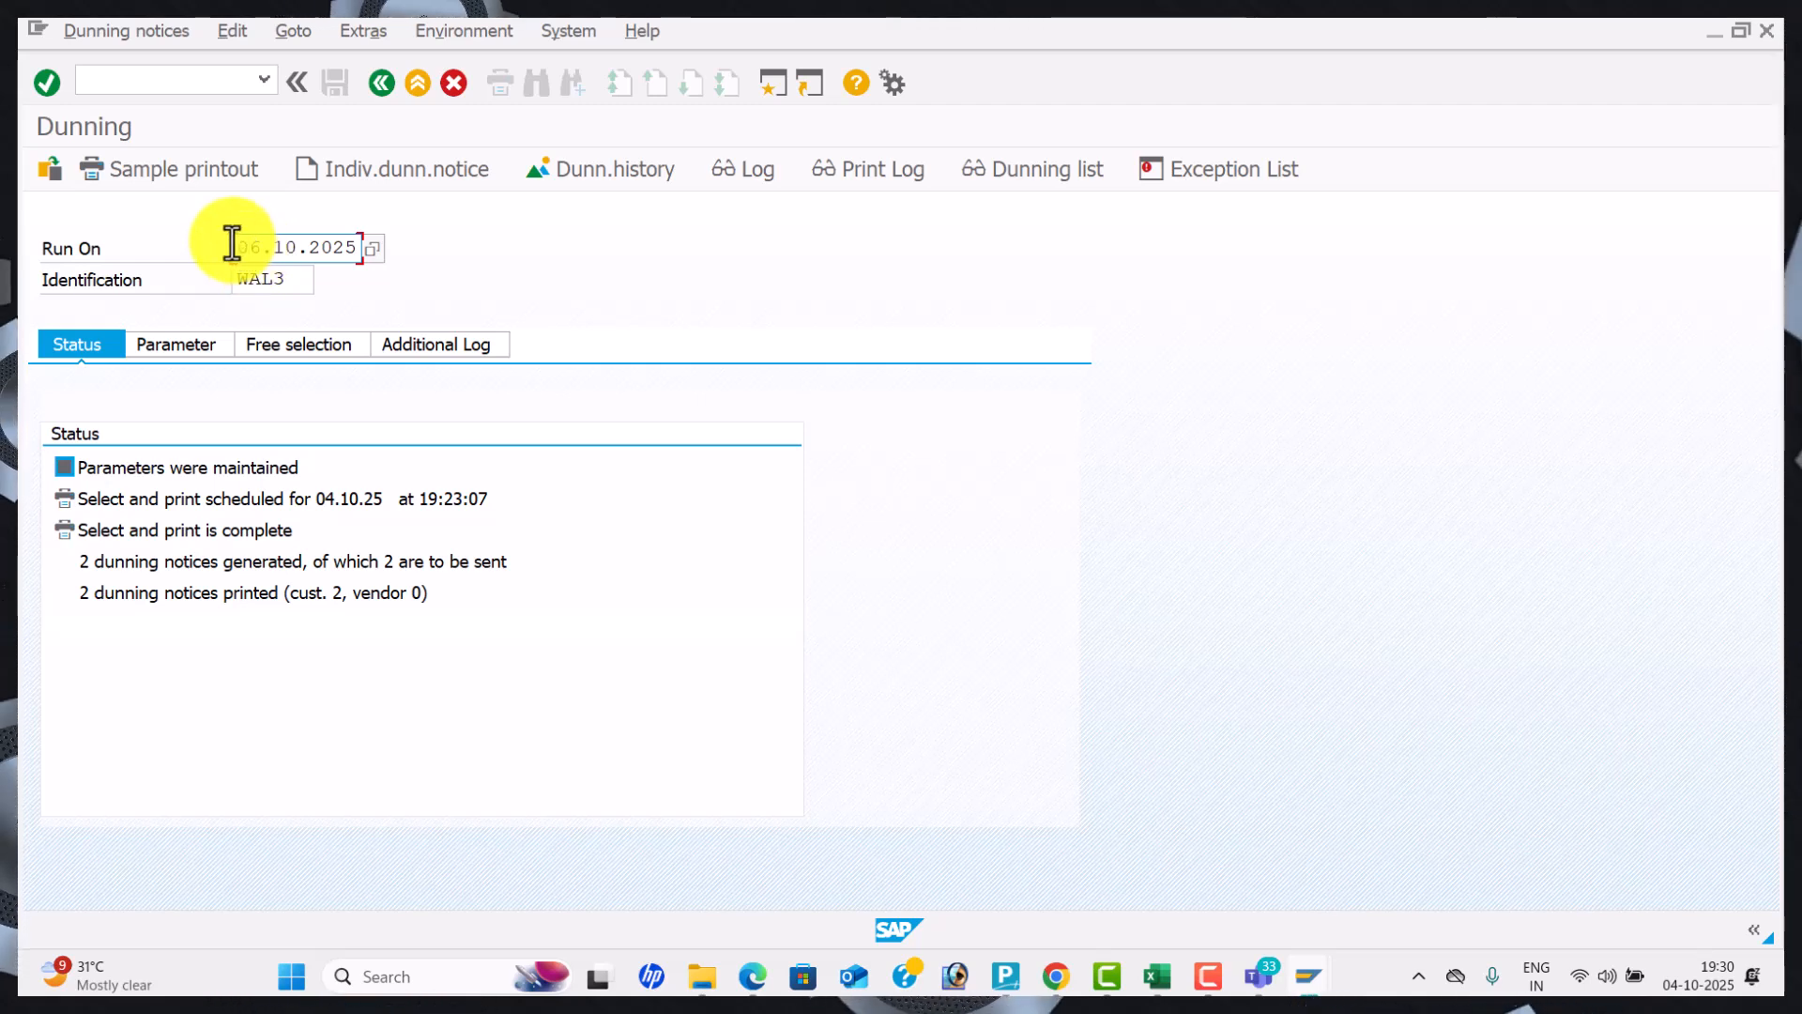
type("0")
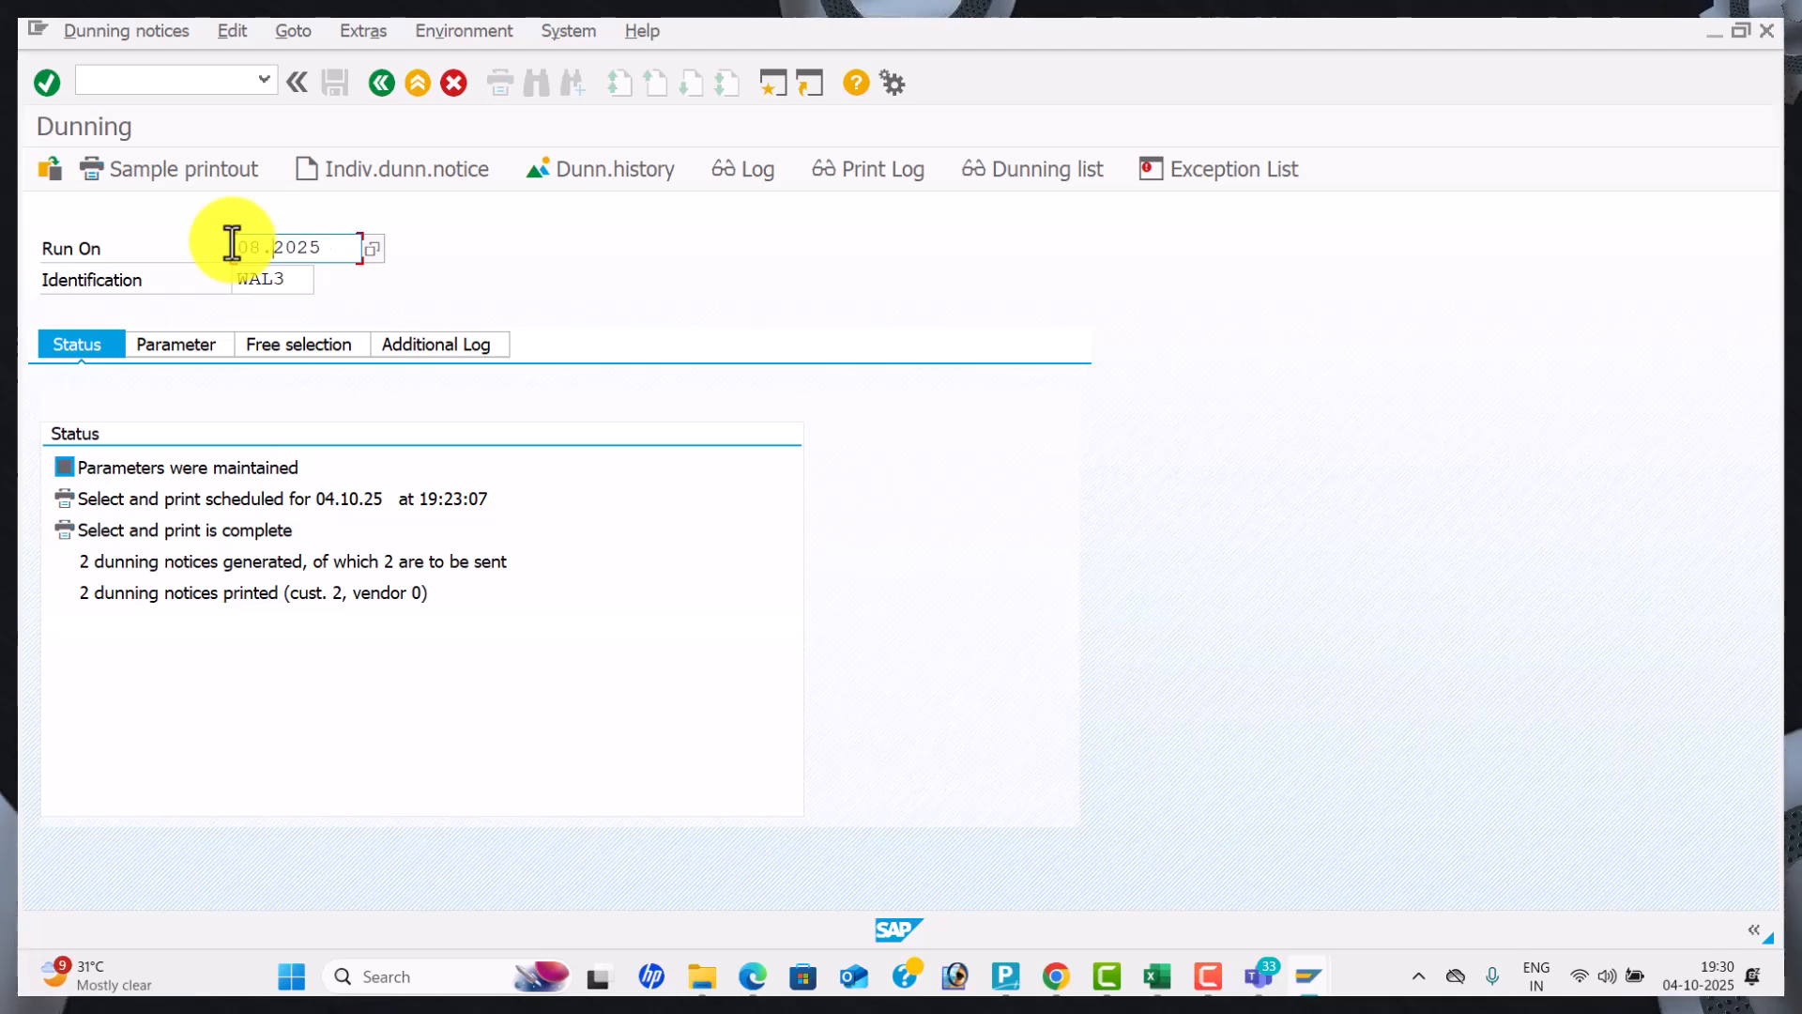
type("11.")
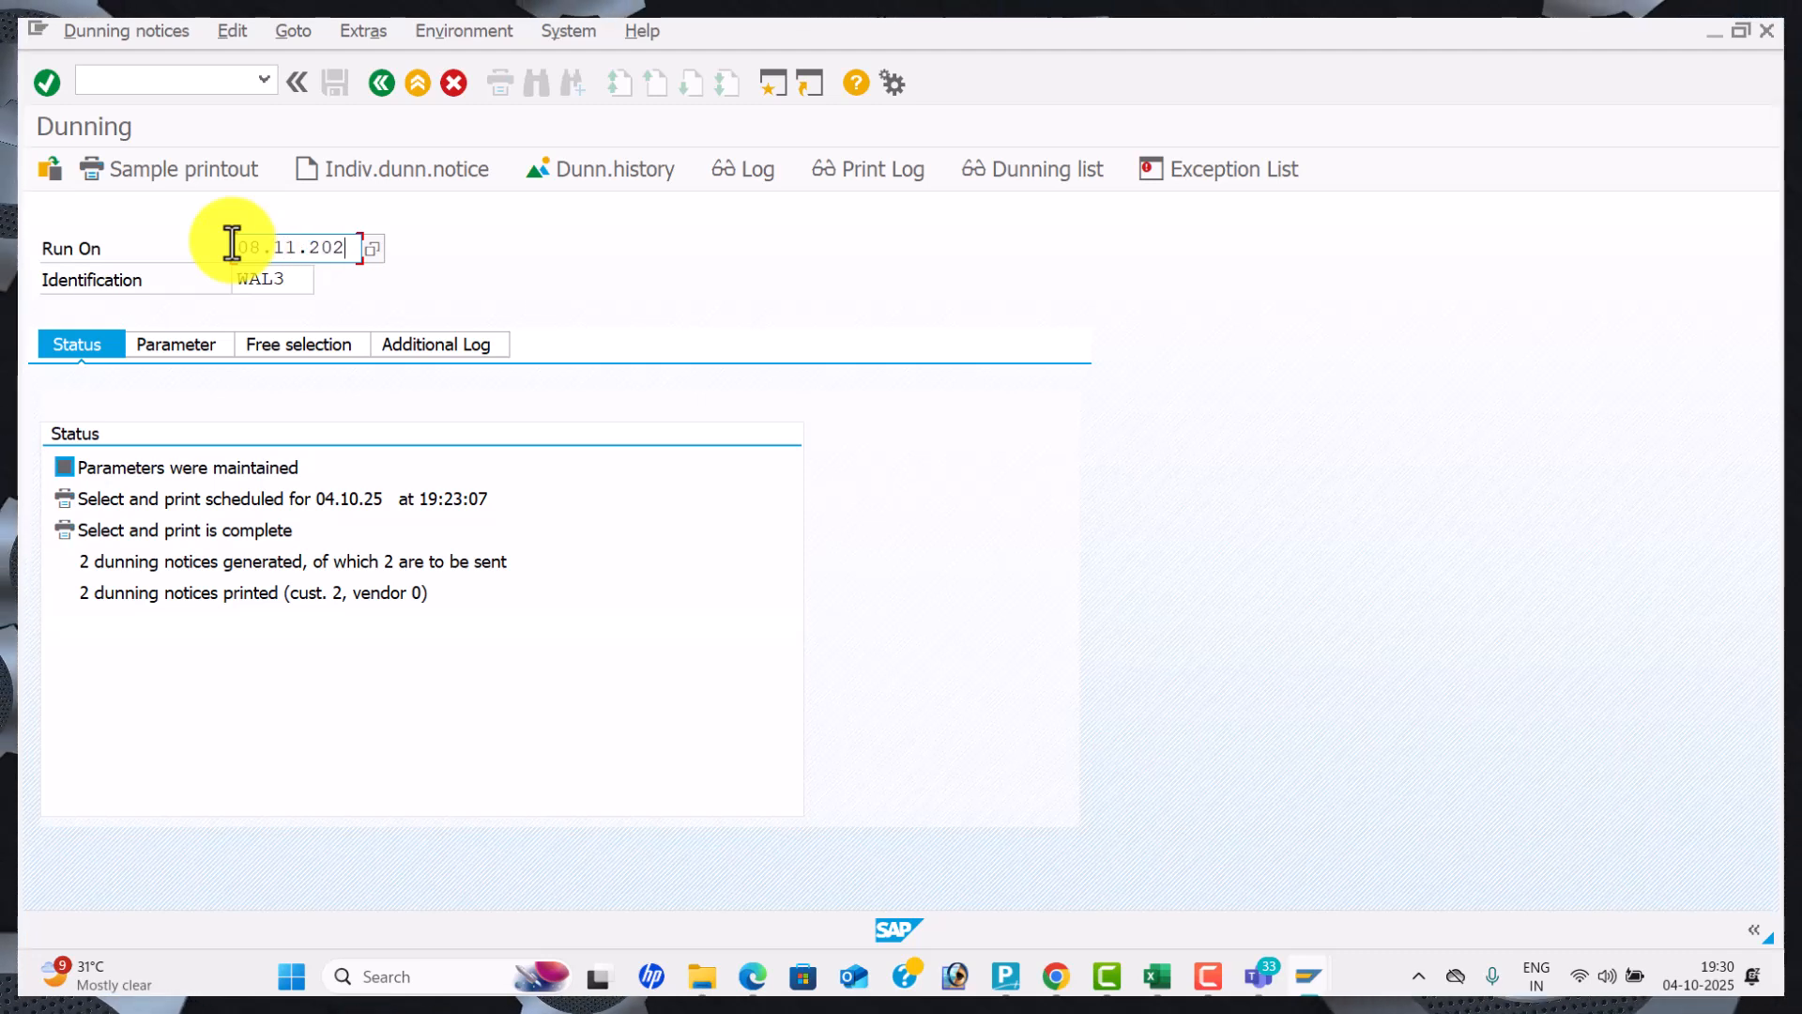
left_click(297, 282)
key("BackSpace")
type("4")
key("Return")
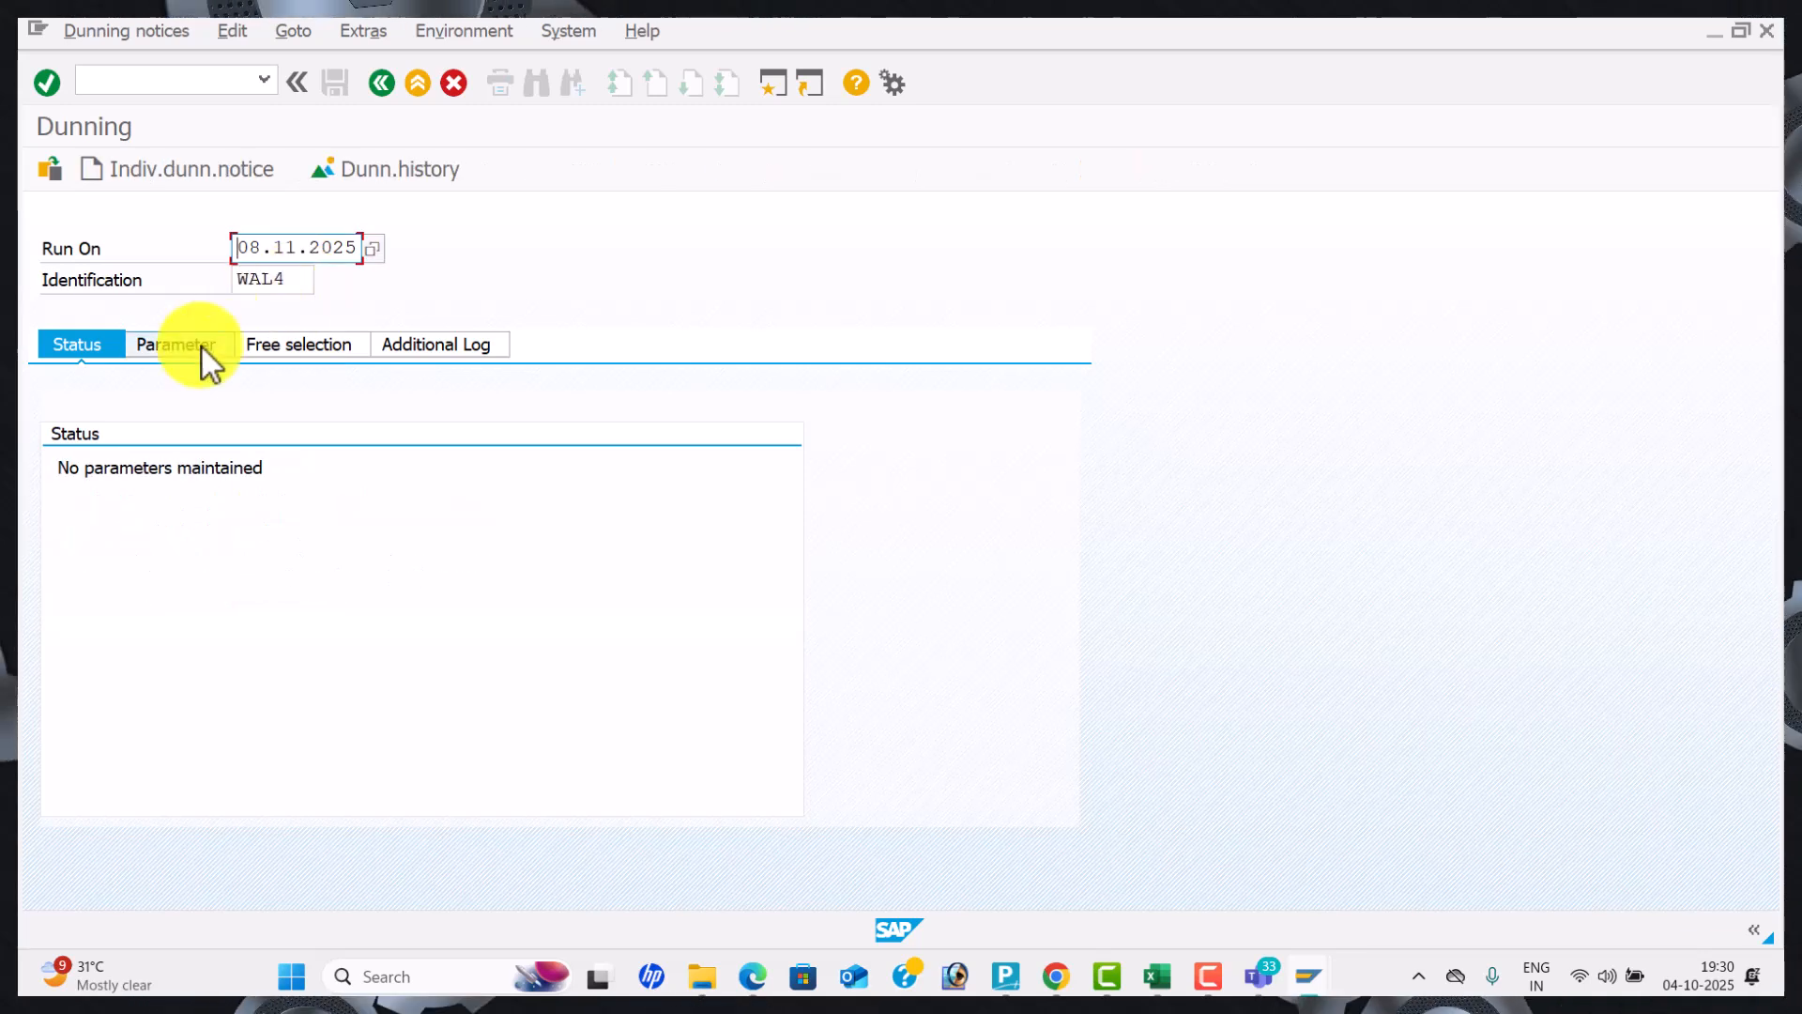
left_click(183, 346)
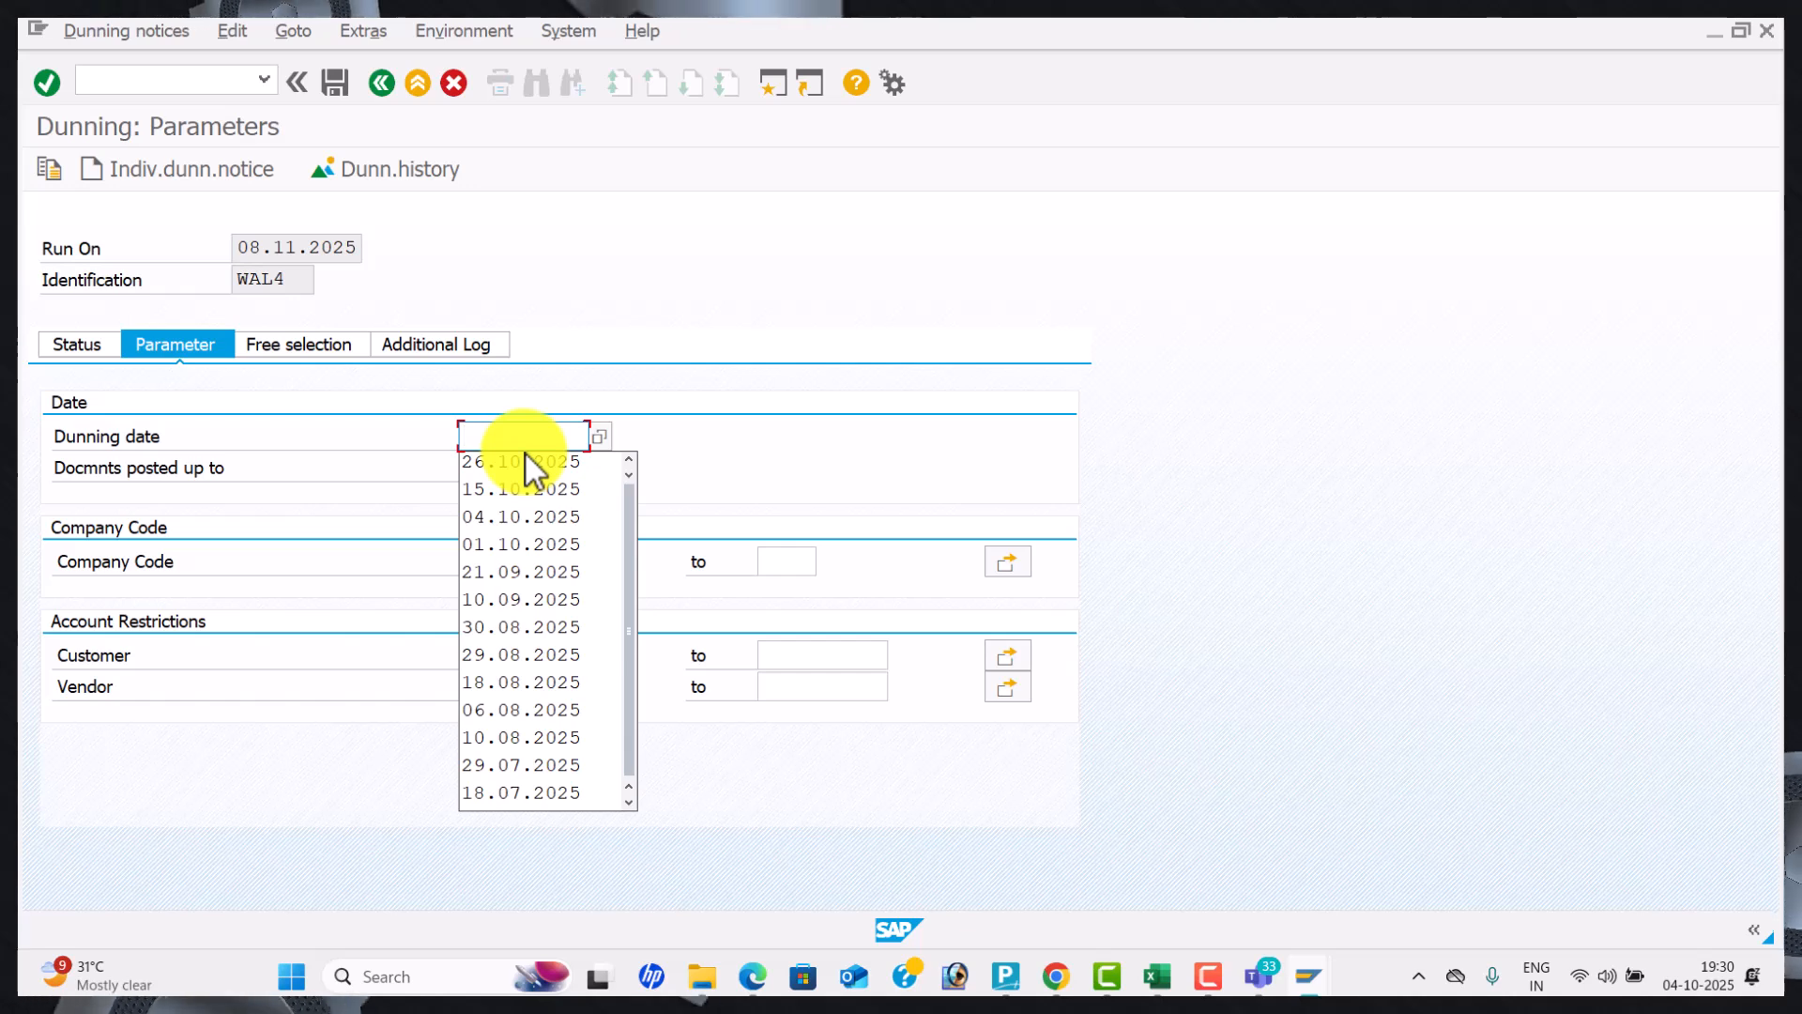
Set the dunning date and the documents-posted-up-to date to 08.11.2025, with company code WAL1 and the customer's account number.
type("08.11.2025")
key("Tab")
type("0")
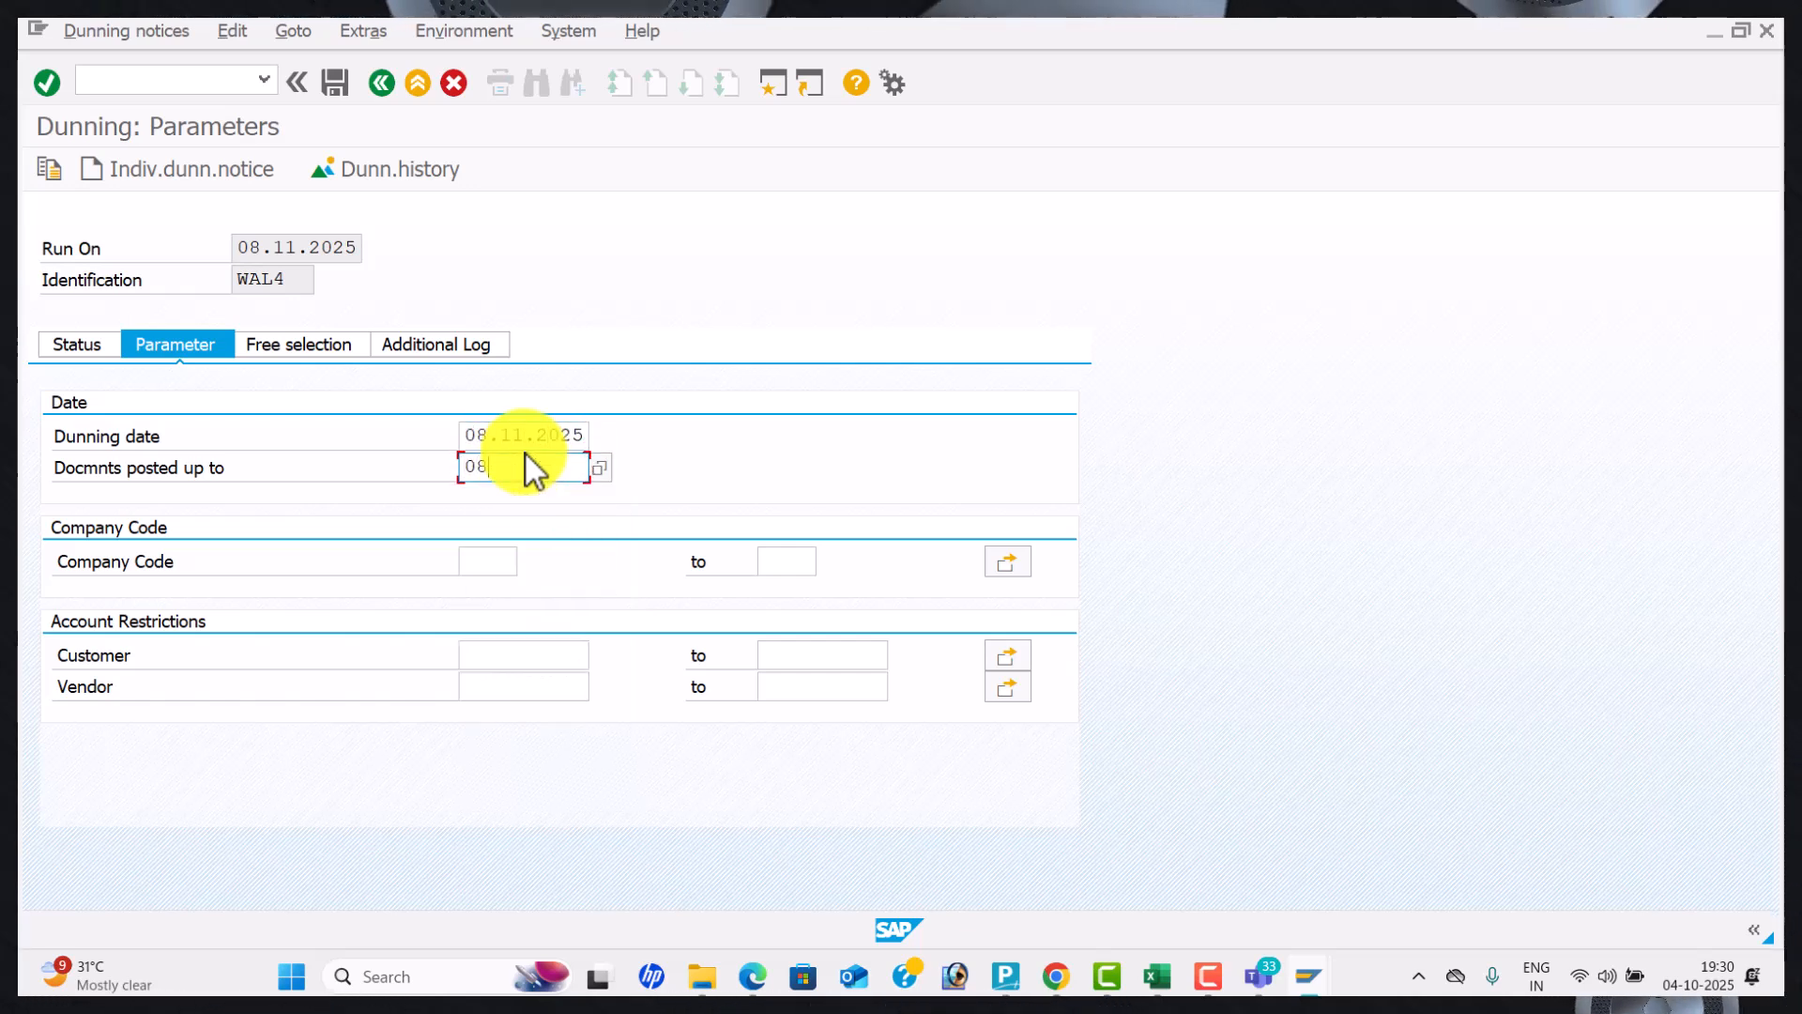
type("8.11.2025")
key("Tab")
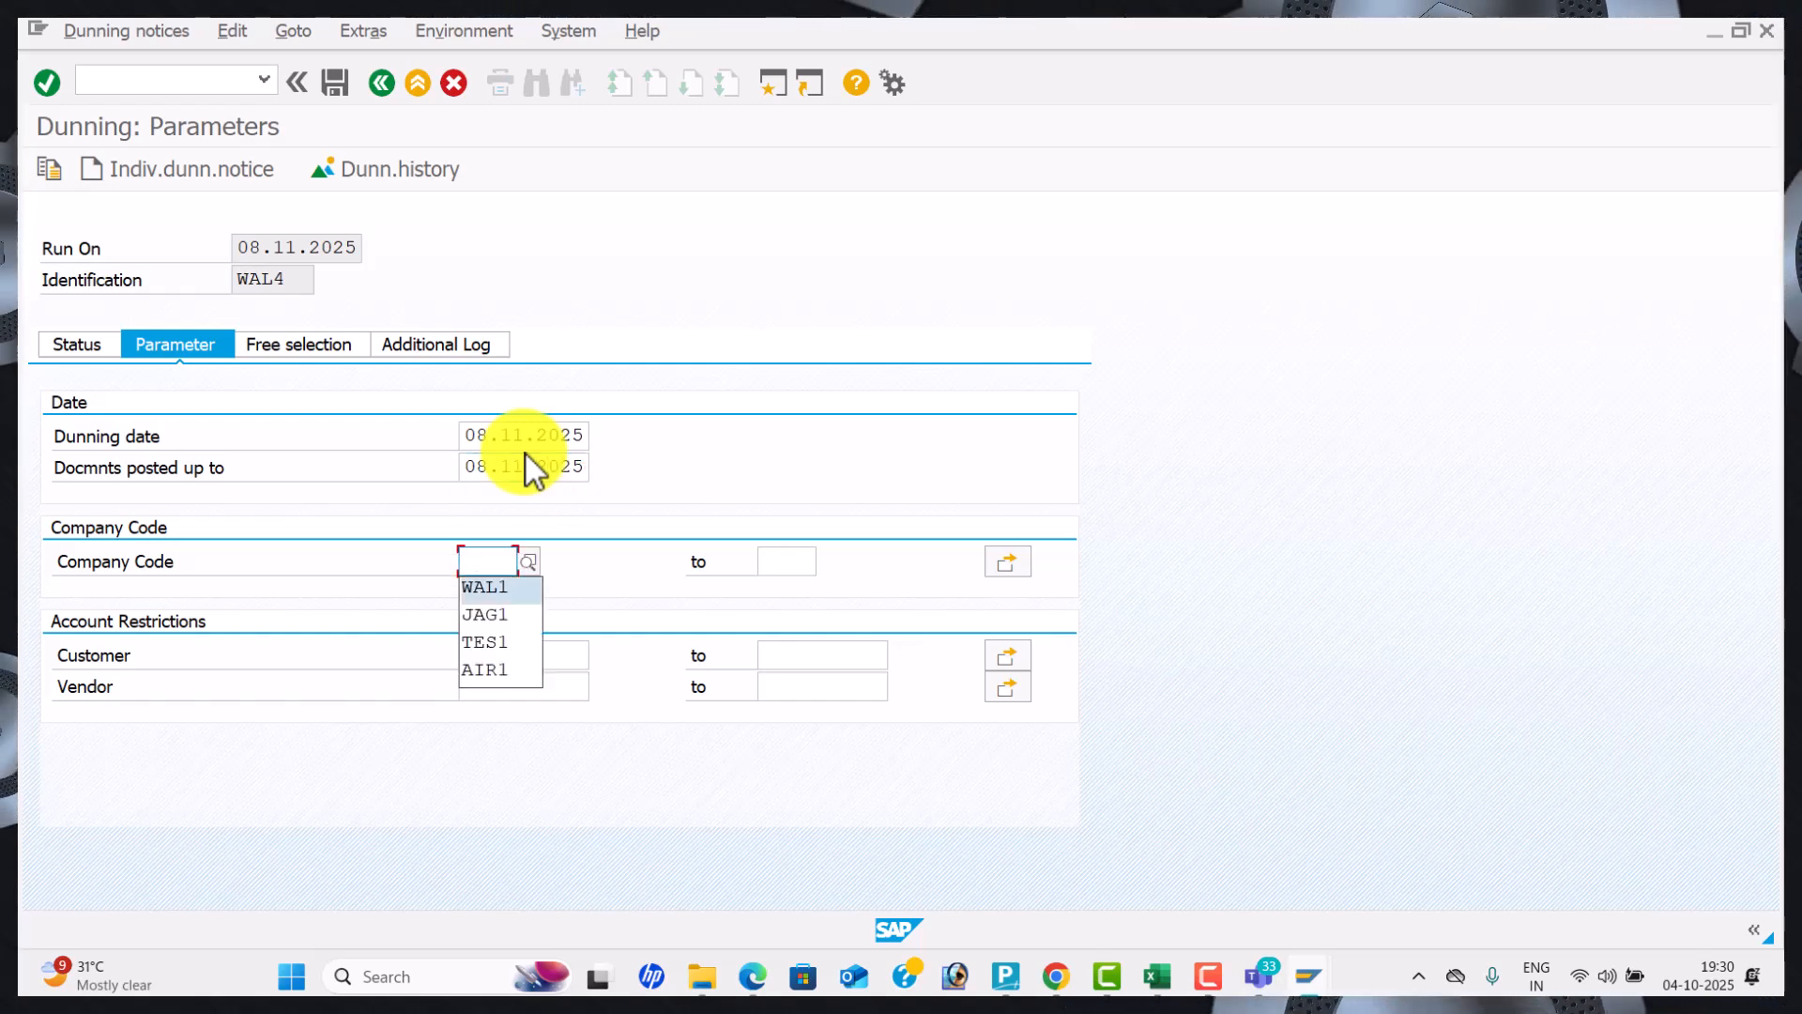
key("Tab")
key("Tab")
key("Tab")
key("Down")
key("Tab")
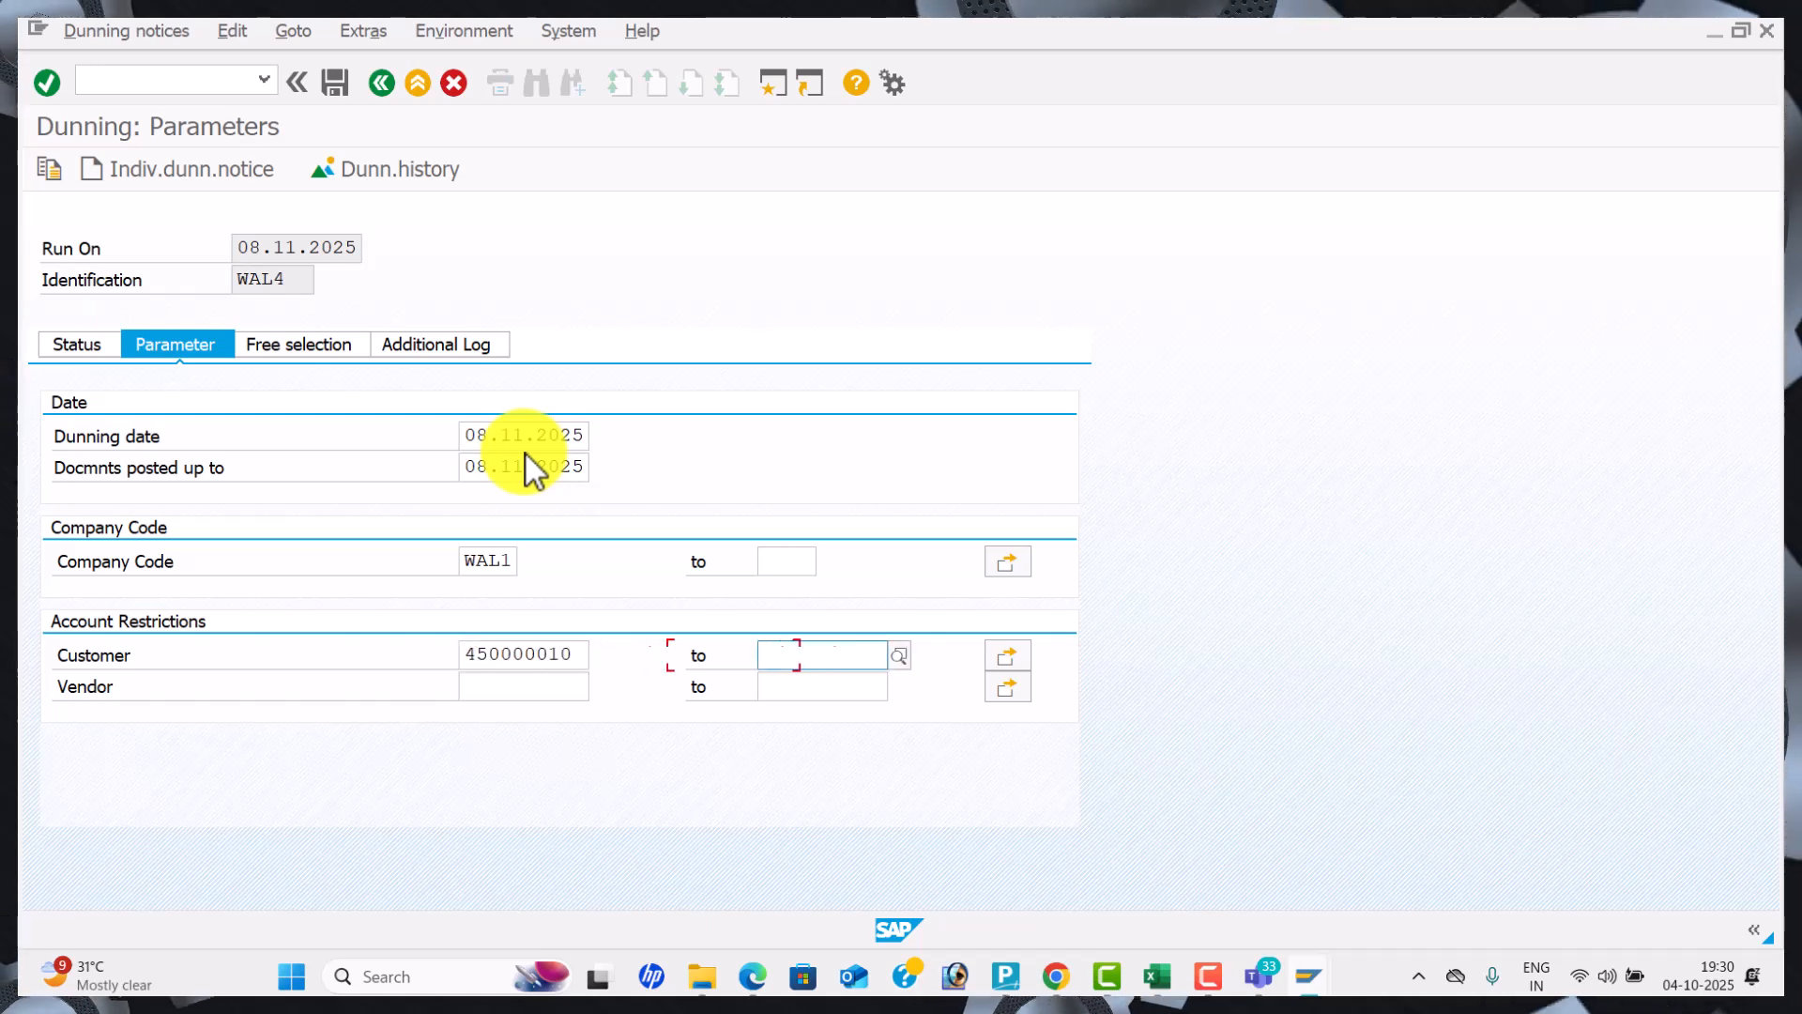
Enter the customer's account number in the additional log and save the WAL4 run parameters.
left_click(458, 341)
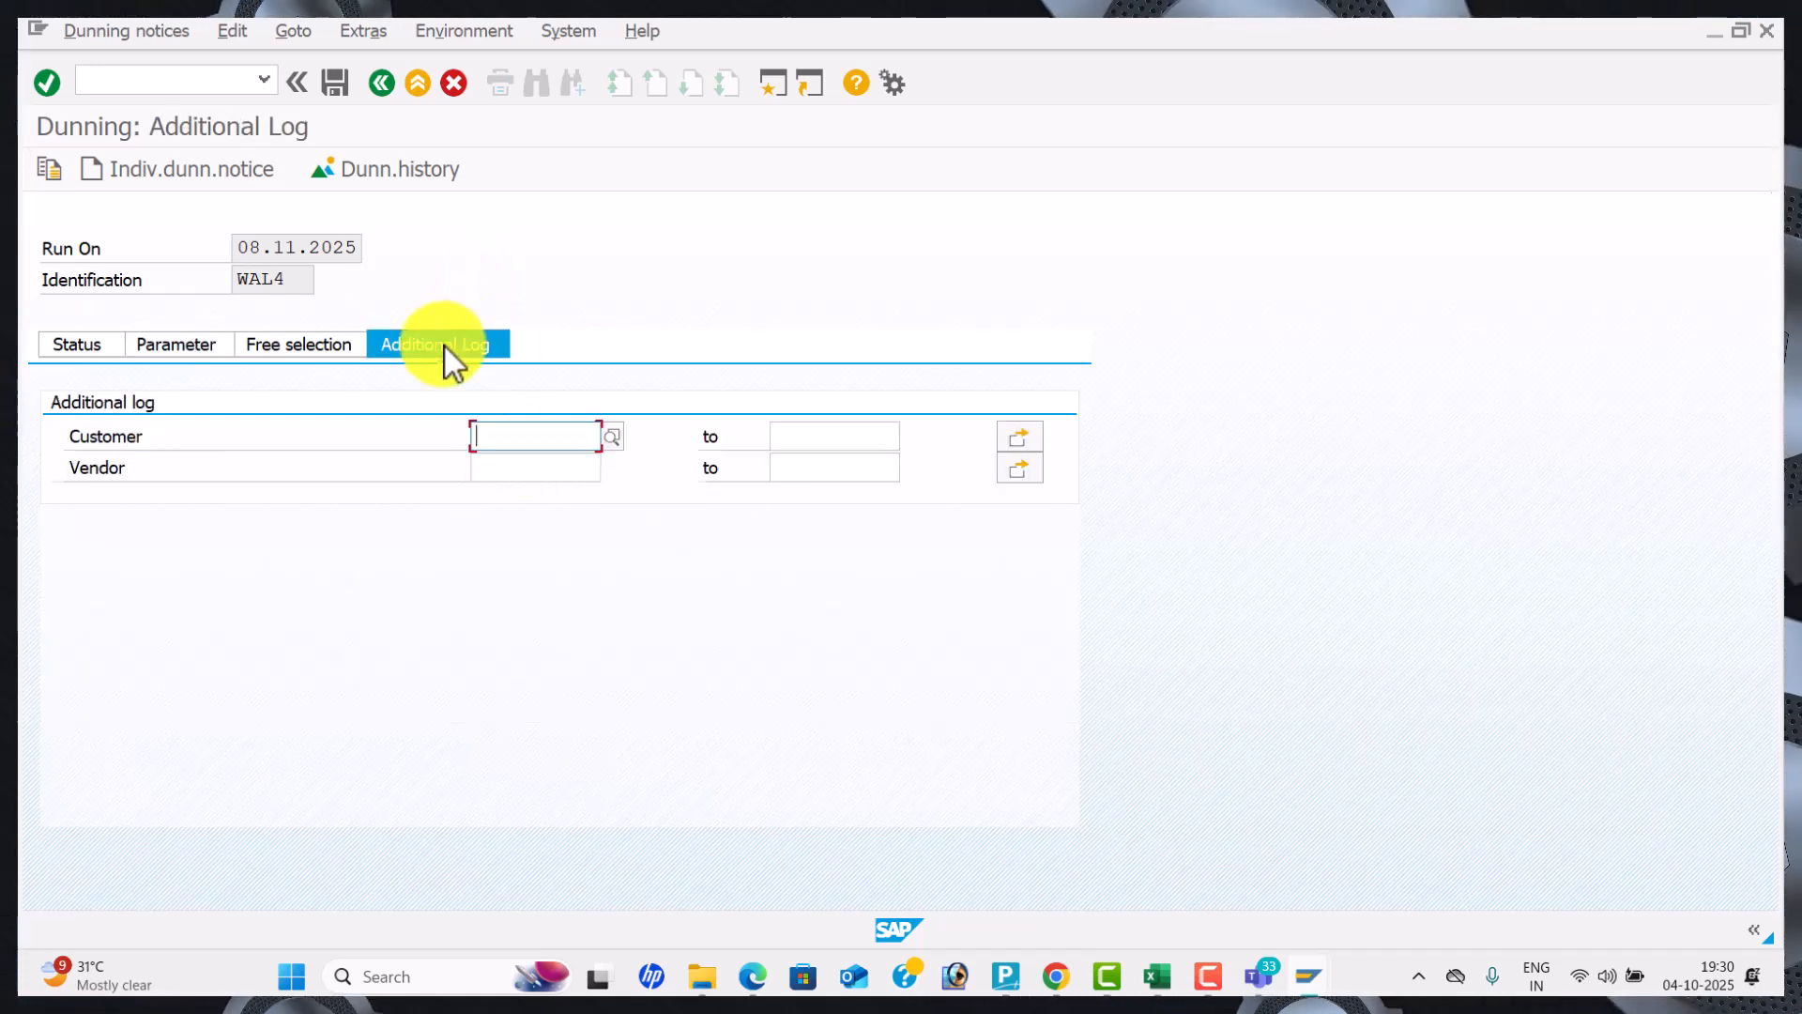
left_click(544, 460)
left_click(96, 354)
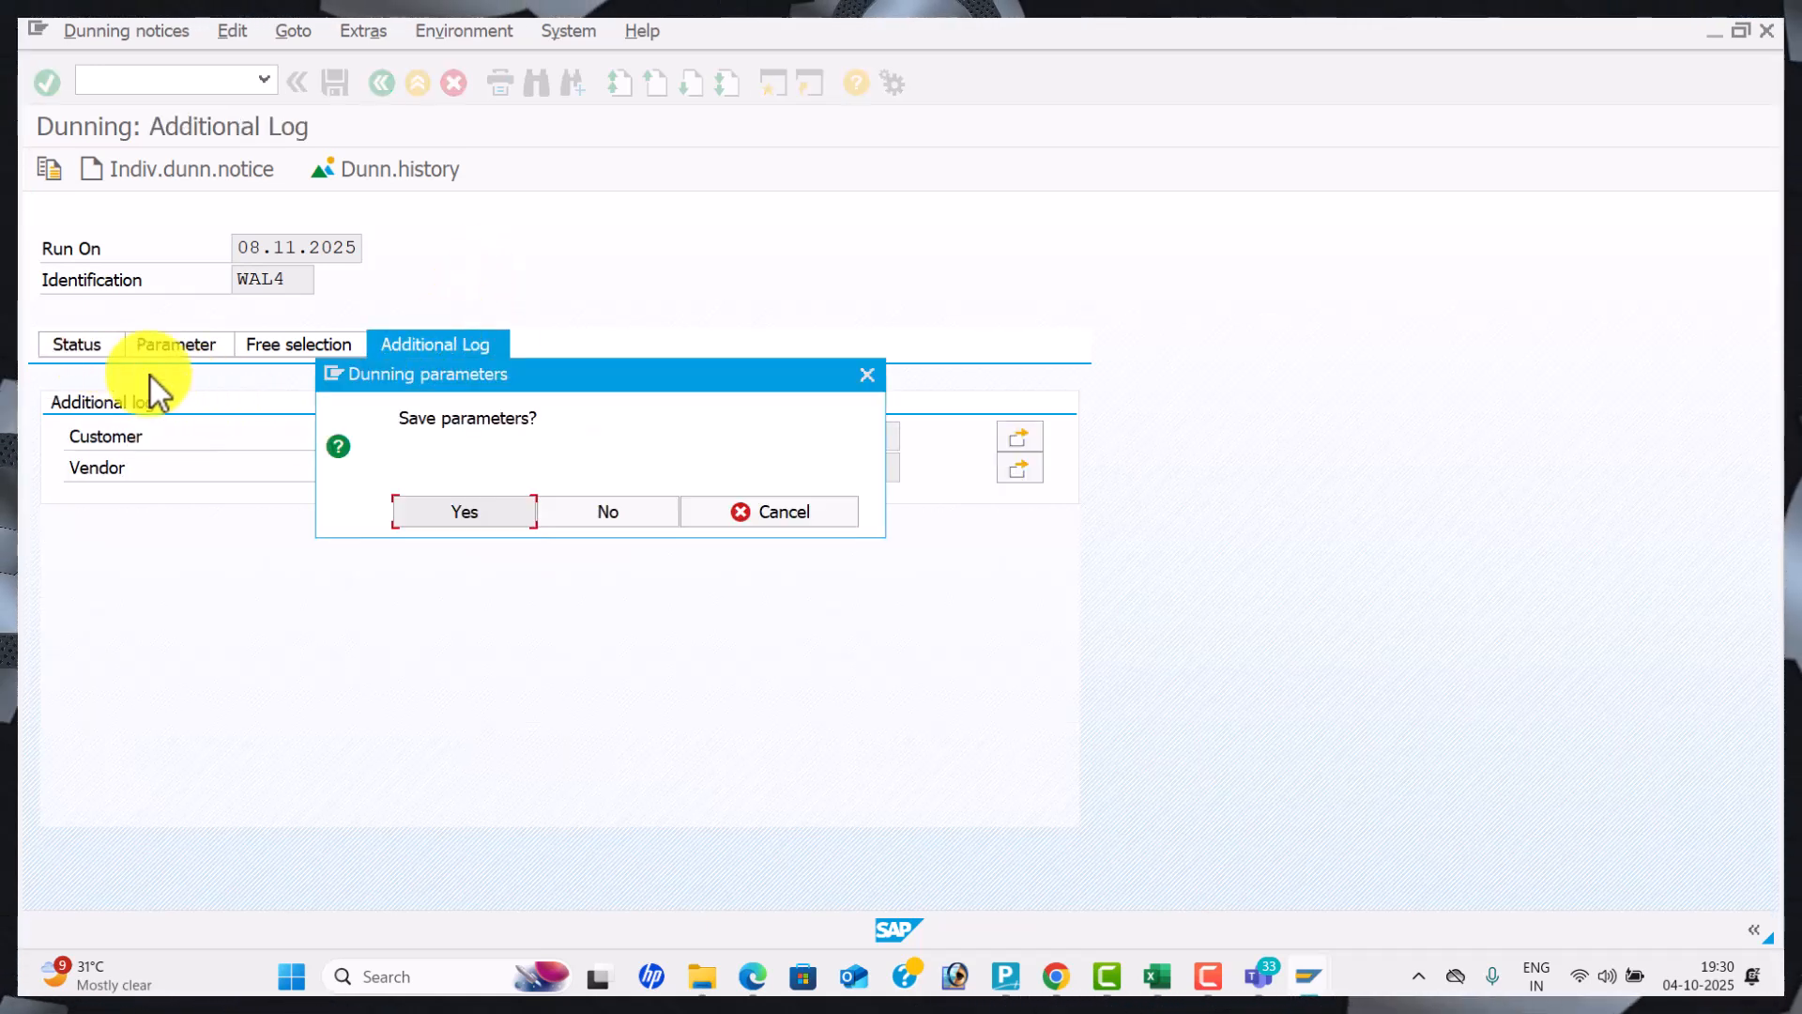
left_click(452, 502)
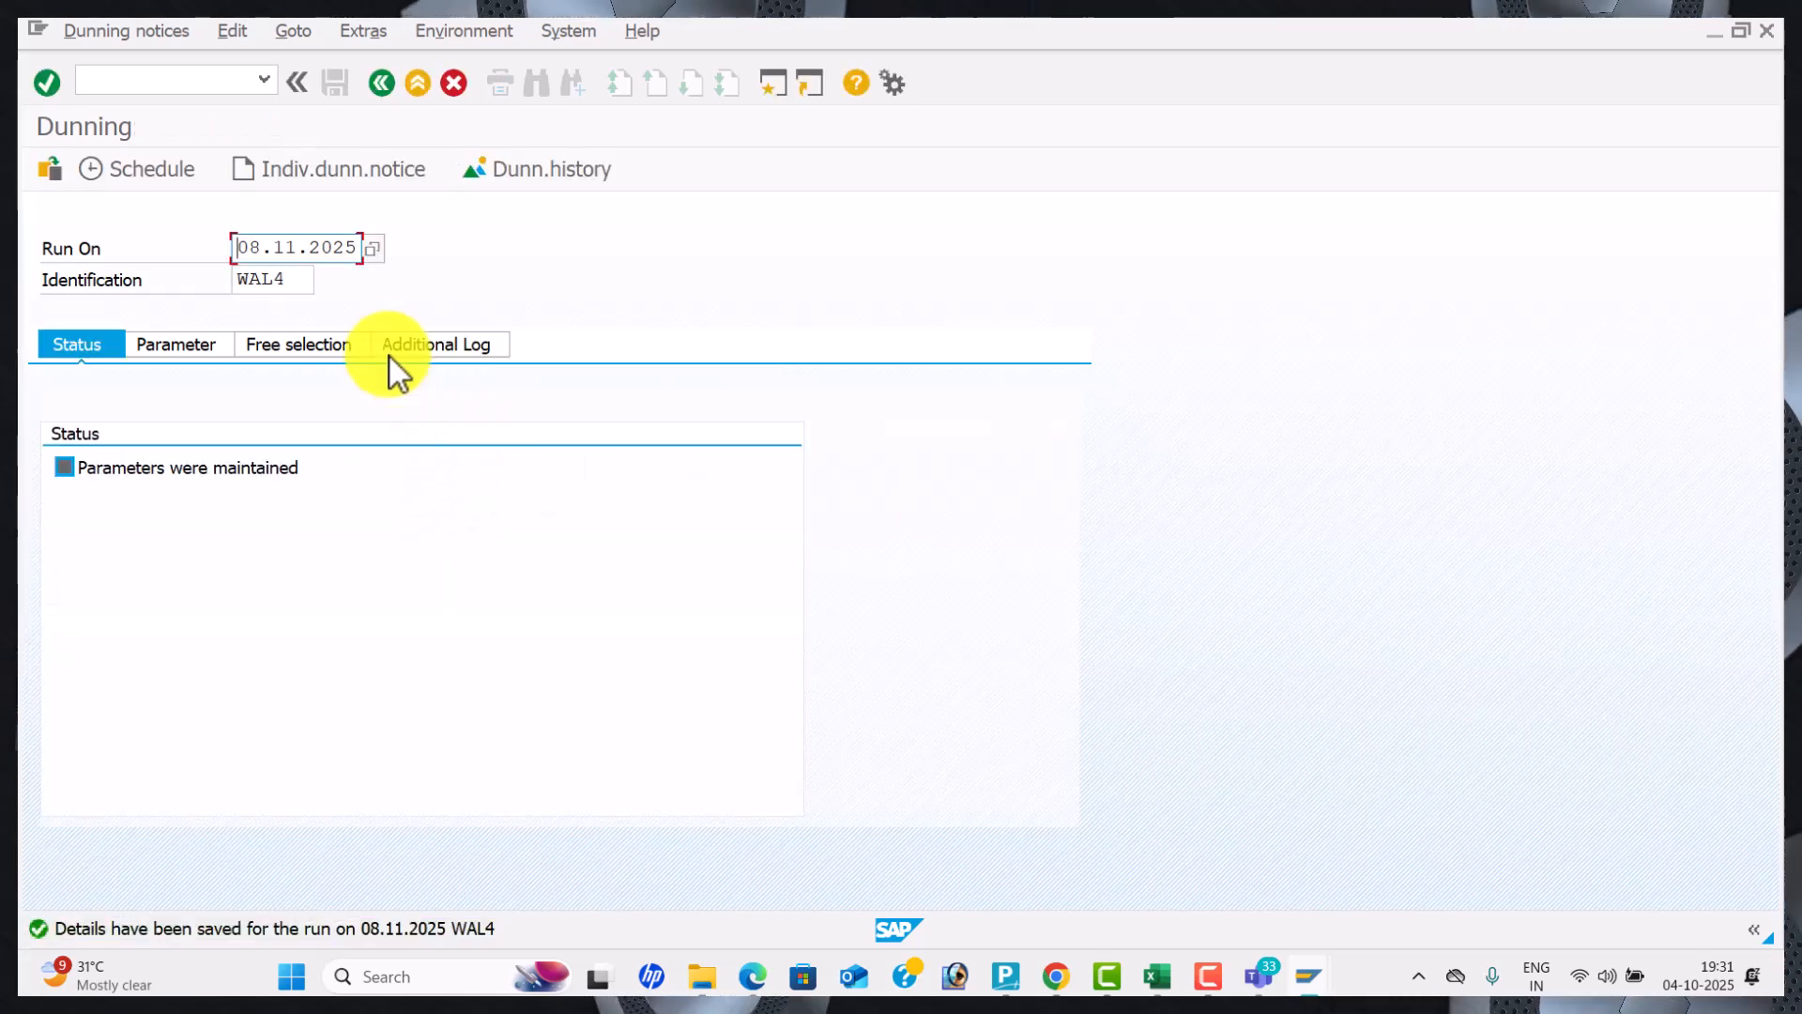
Schedule the WAL4 dunning run to start immediately with dunning print on output device LP01, and refresh its status until complete.
left_click(149, 169)
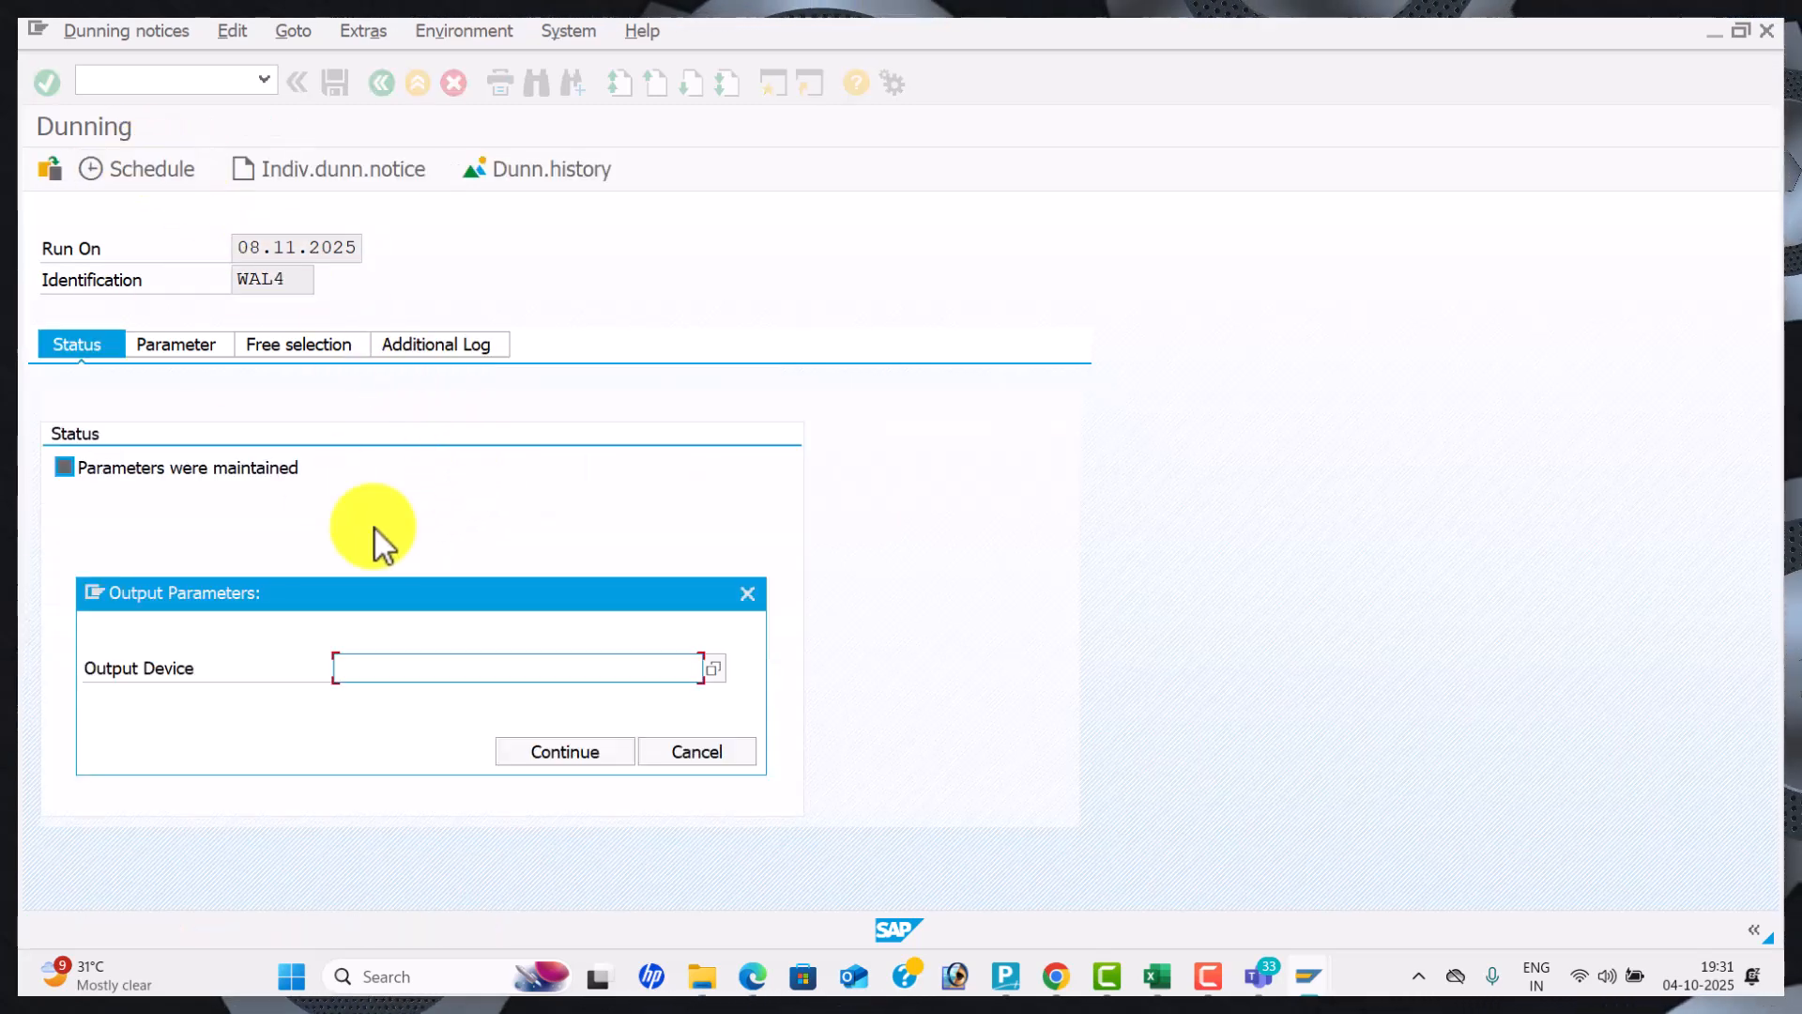
left_click(397, 703)
left_click(568, 754)
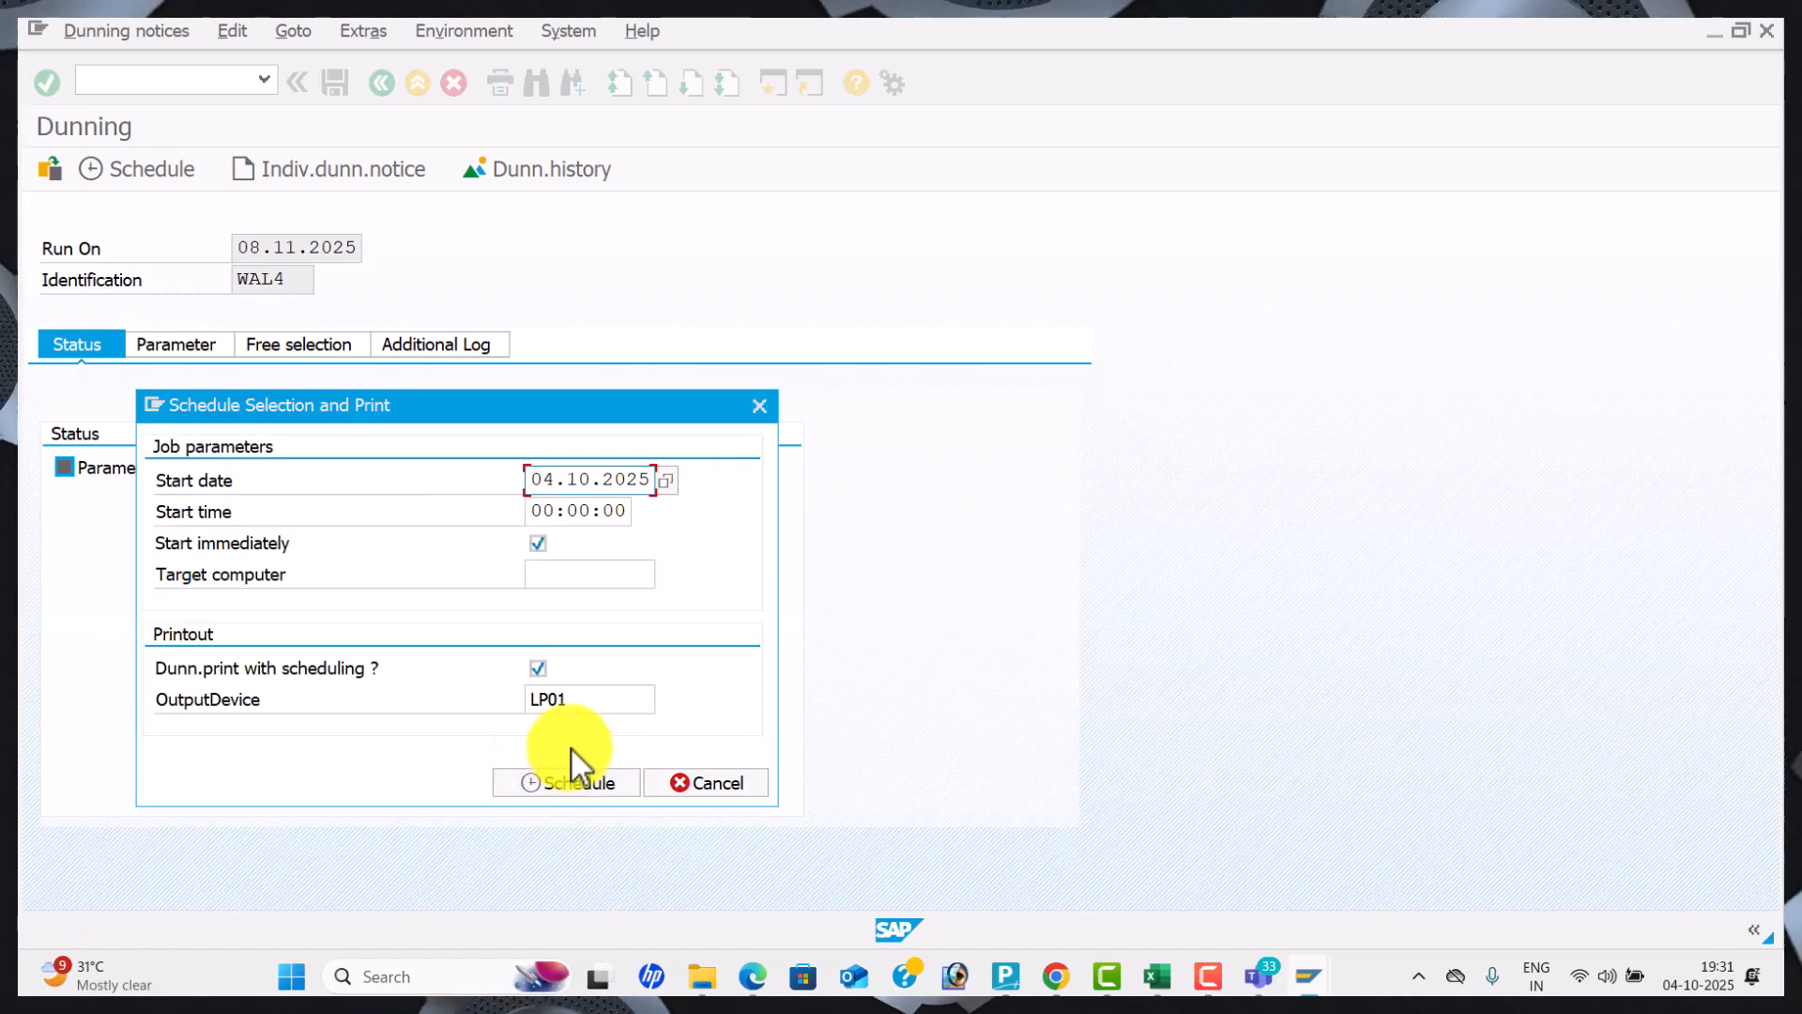
left_click(595, 785)
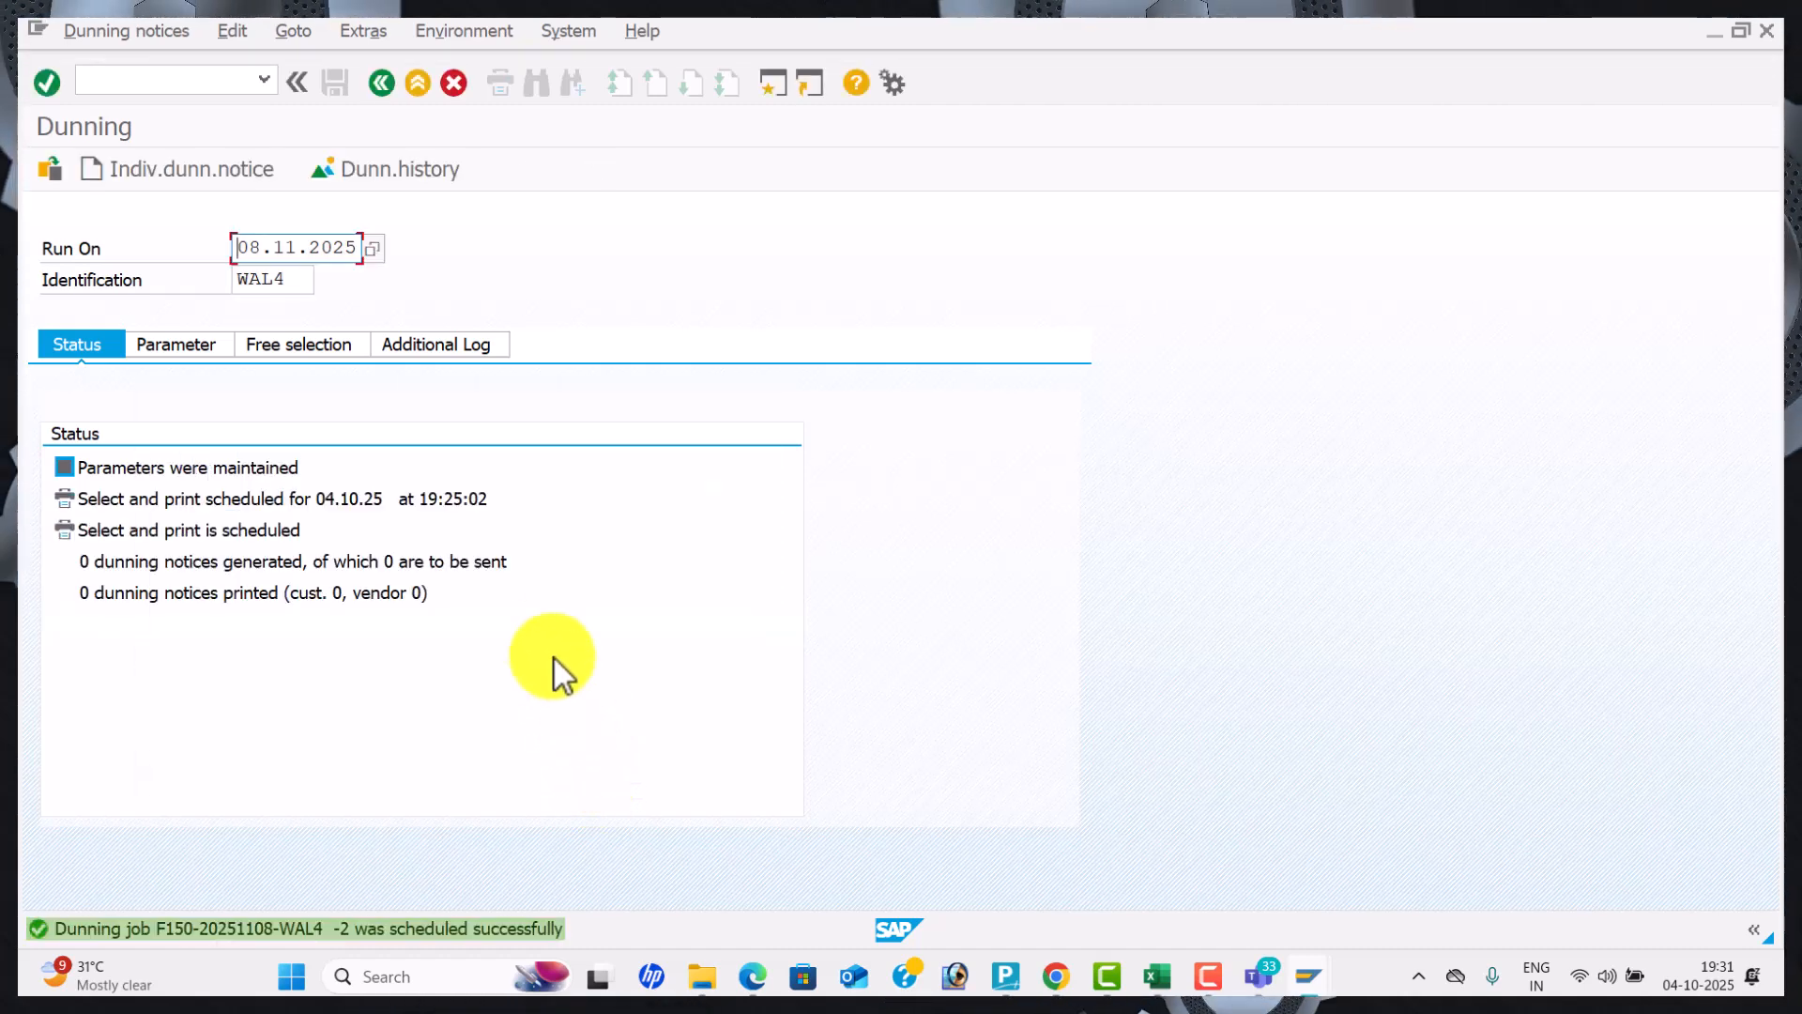
key("Return")
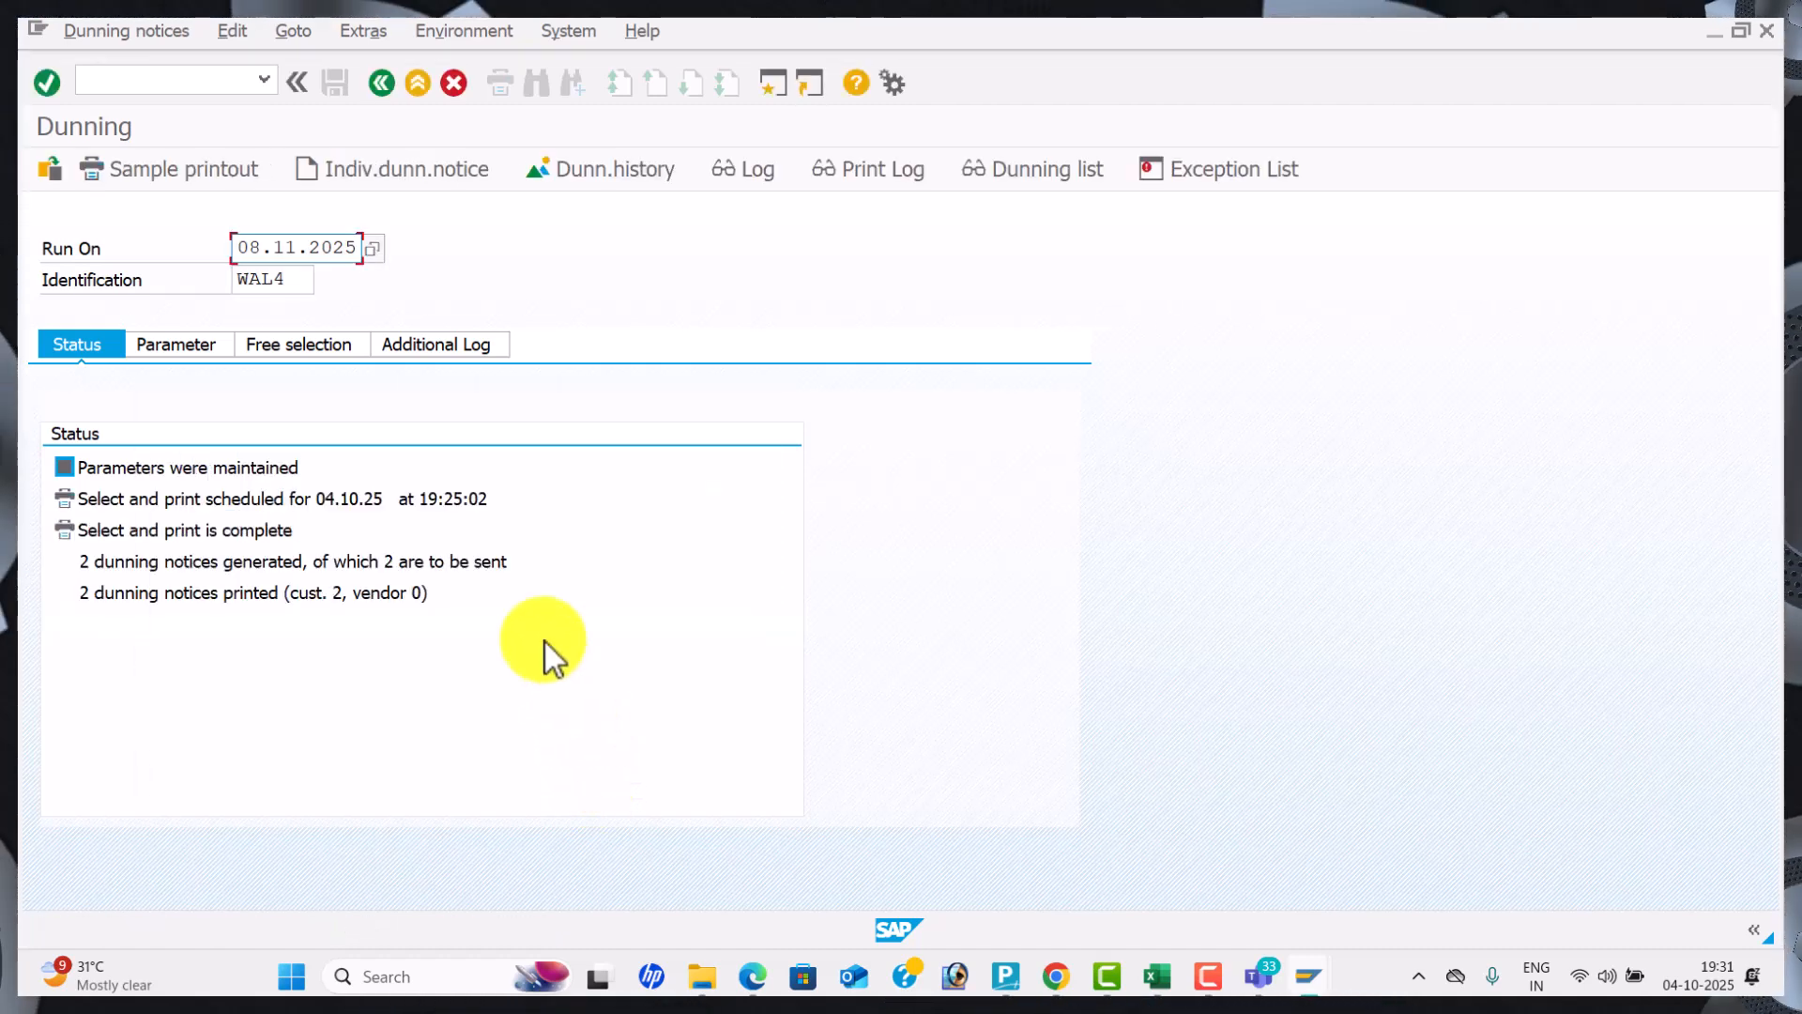
Display the WAL4 dunning list without a variant, check the items' dunning levels and arrears, and return to the run.
left_click(1040, 186)
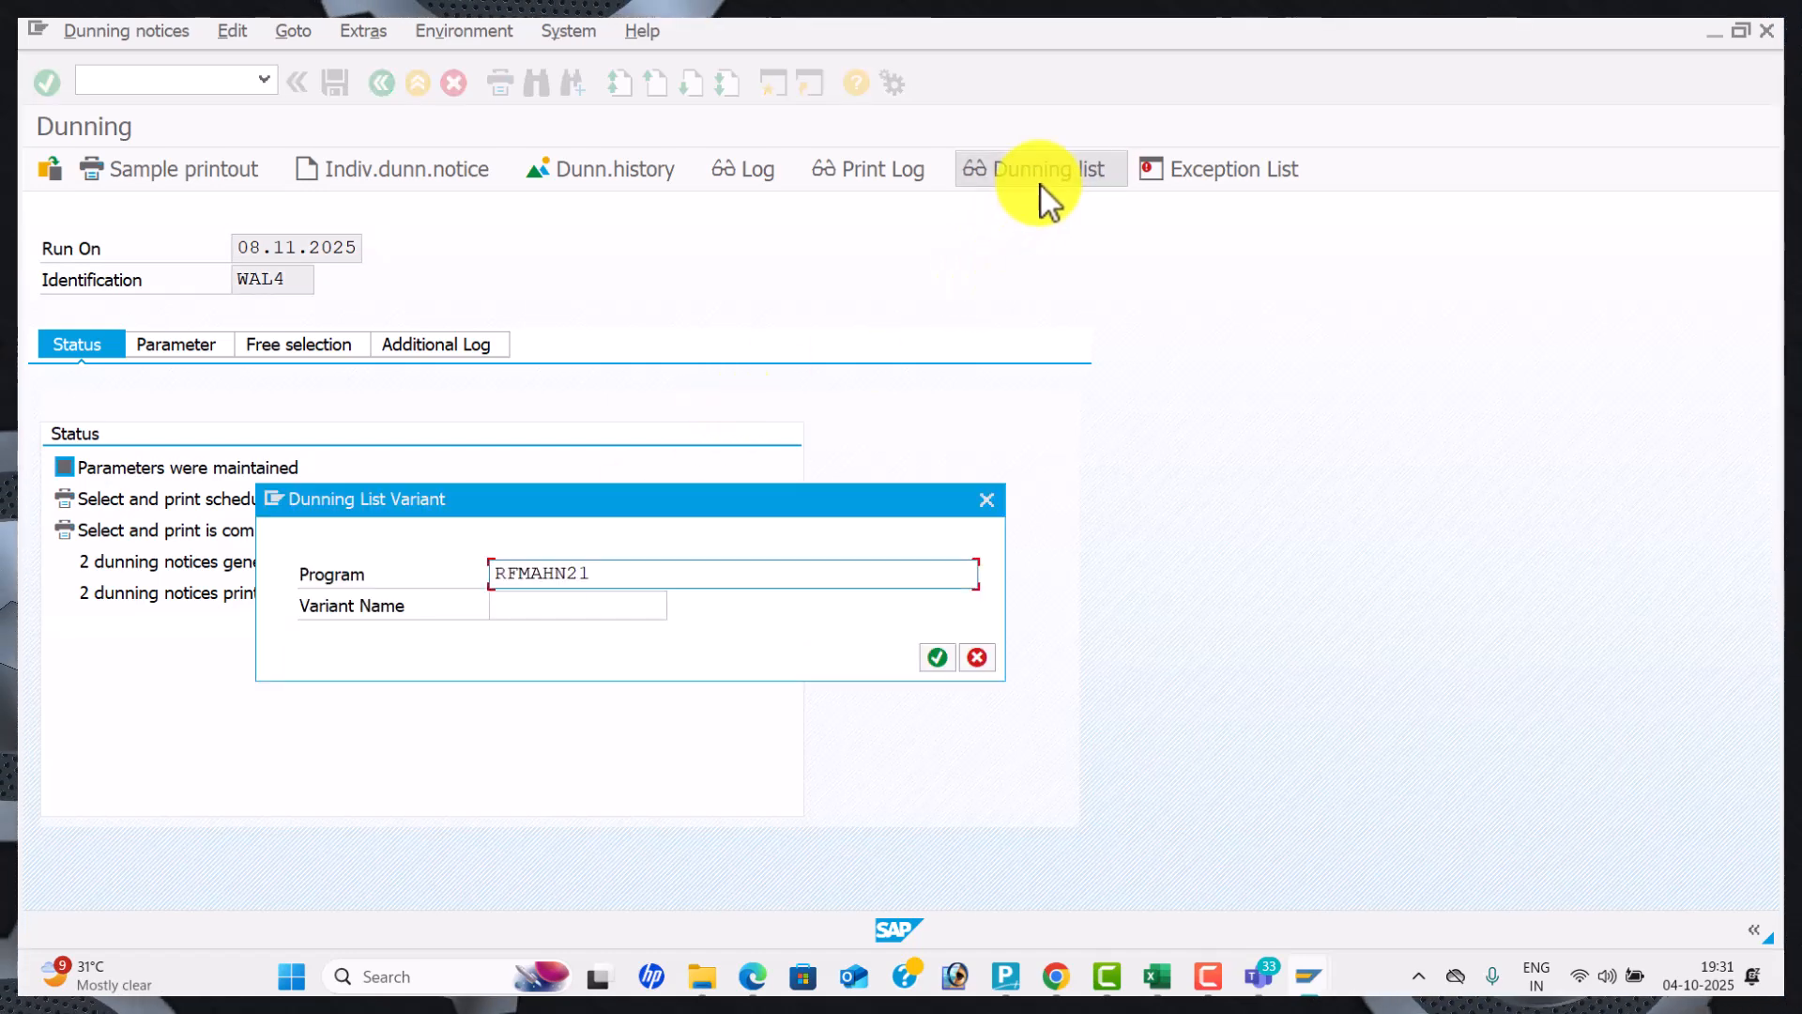
left_click(933, 654)
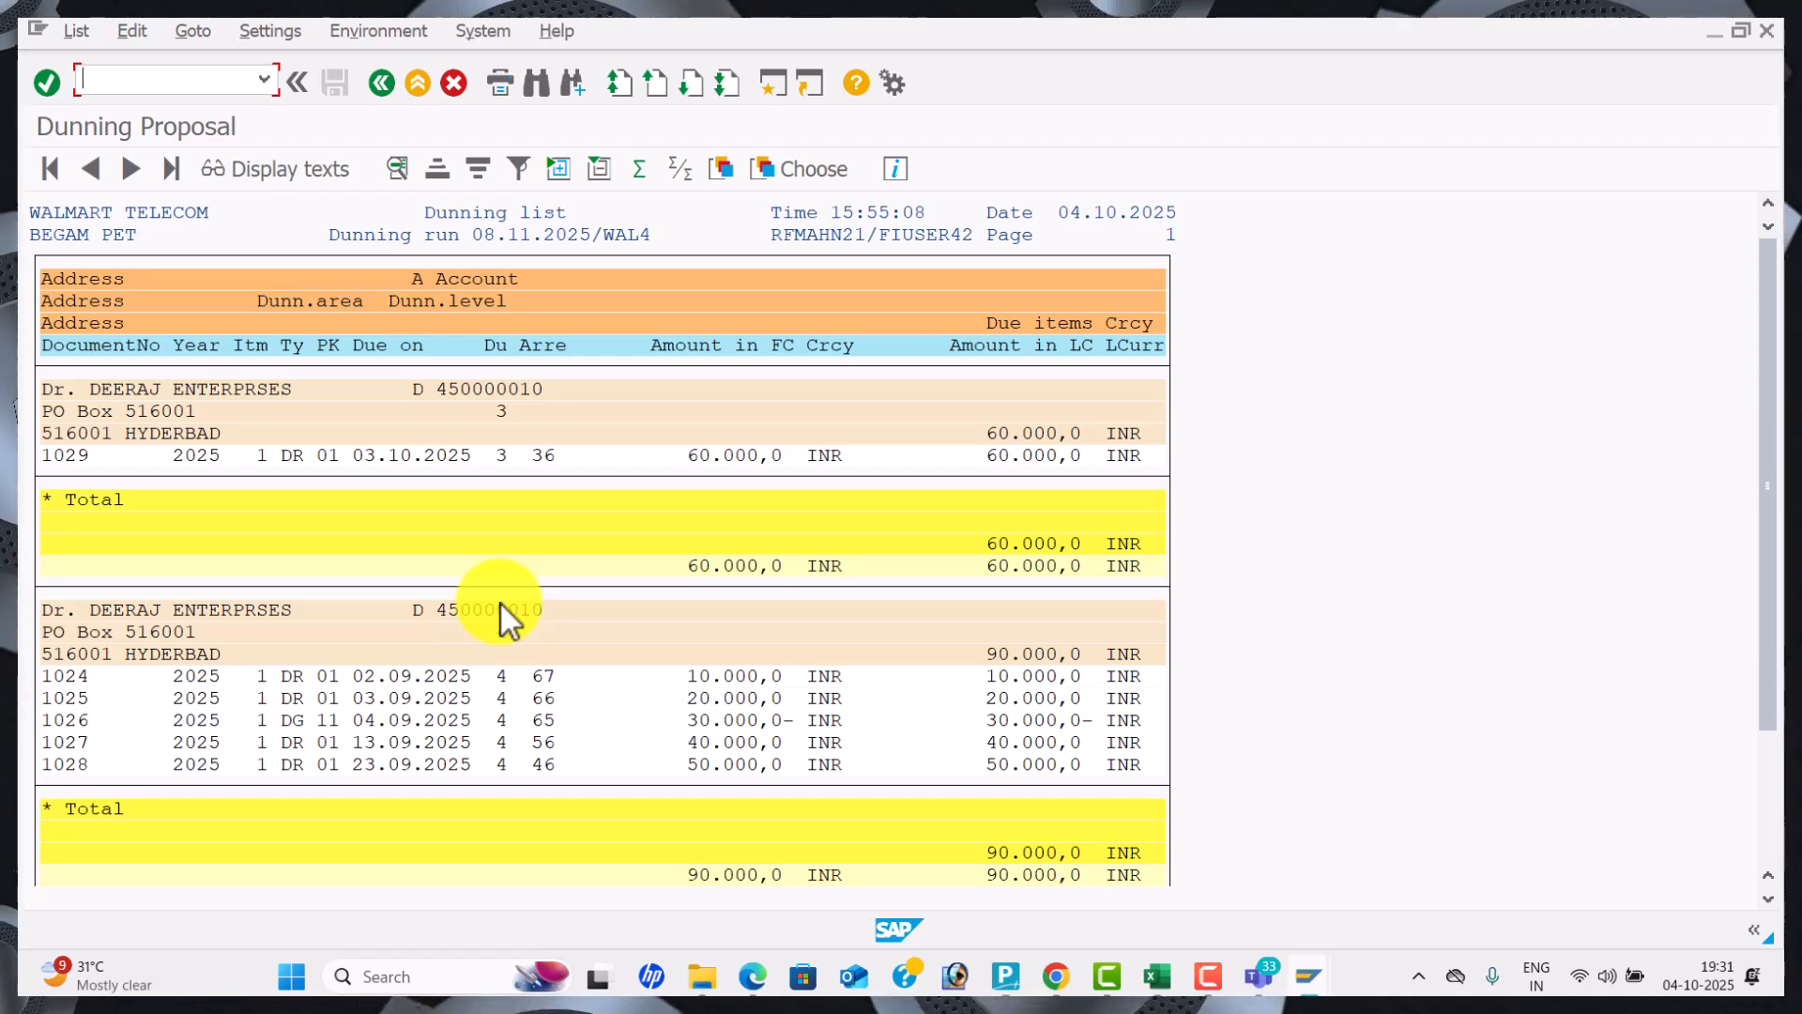
left_click(382, 86)
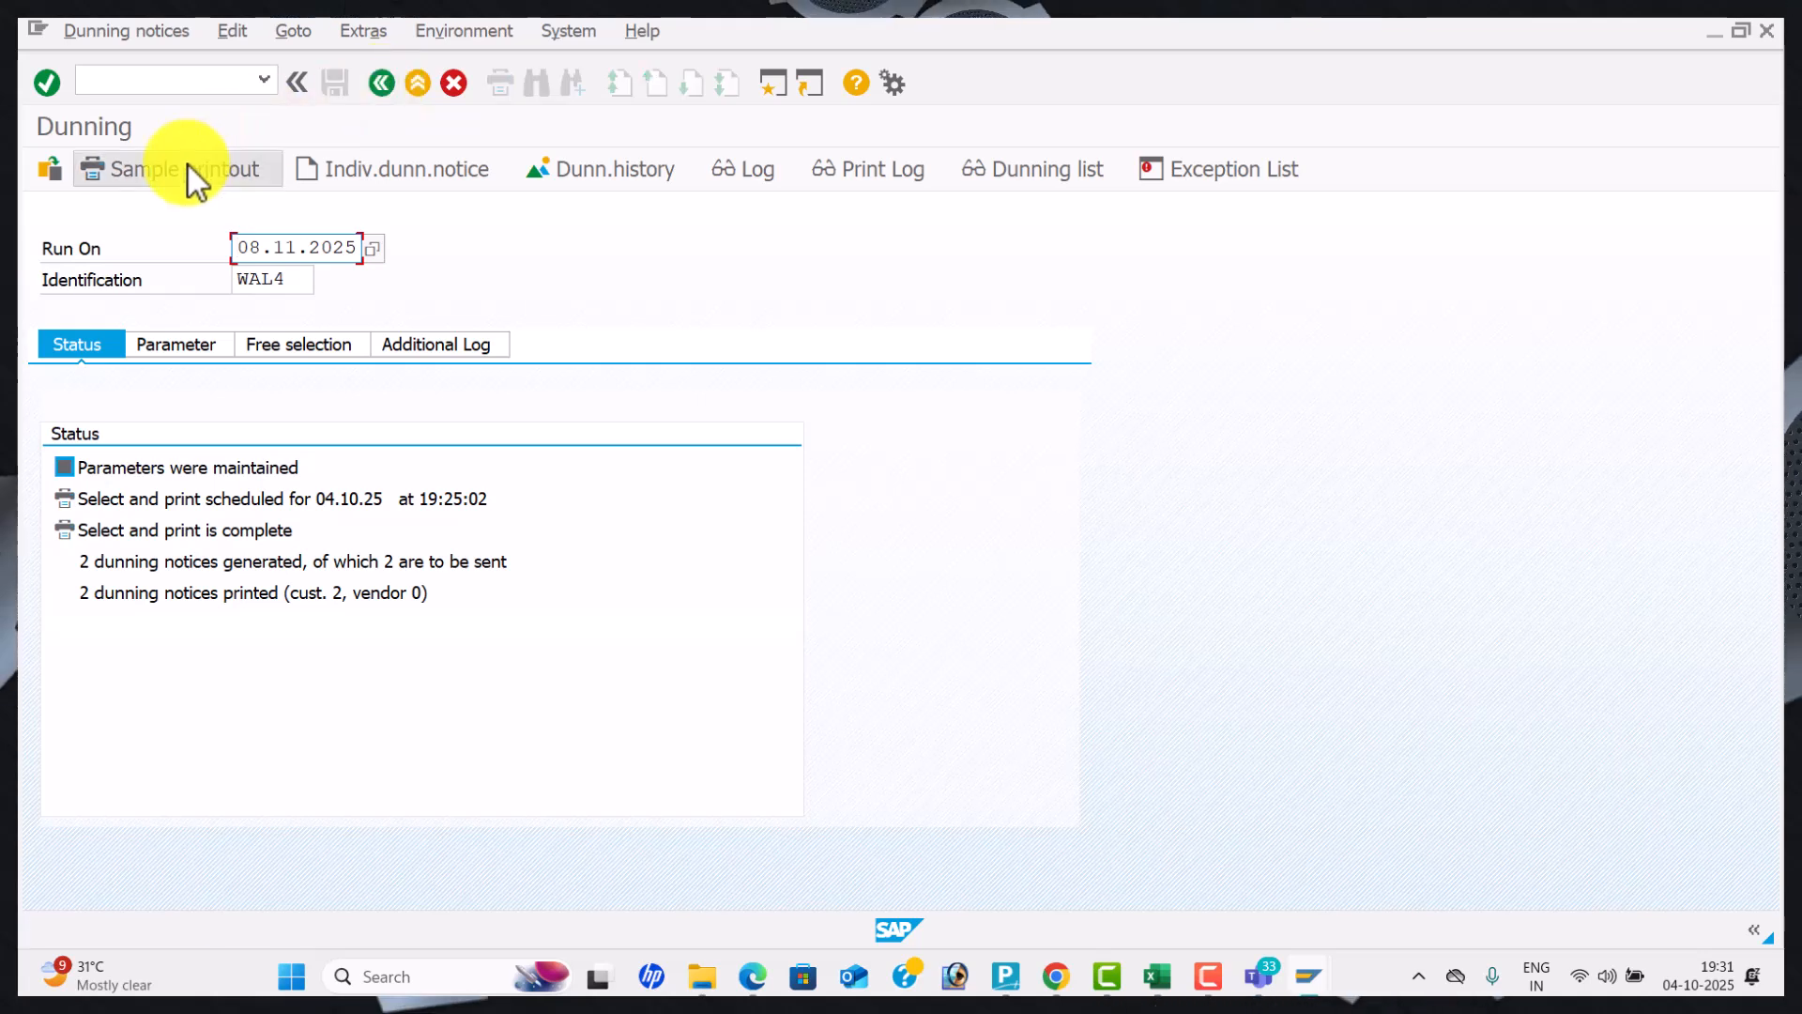
Start an immediate sample printout of the WAL4 run on output device LP01 for the customer and preview the first dunning letter.
left_click(189, 168)
left_click(451, 664)
left_click(403, 700)
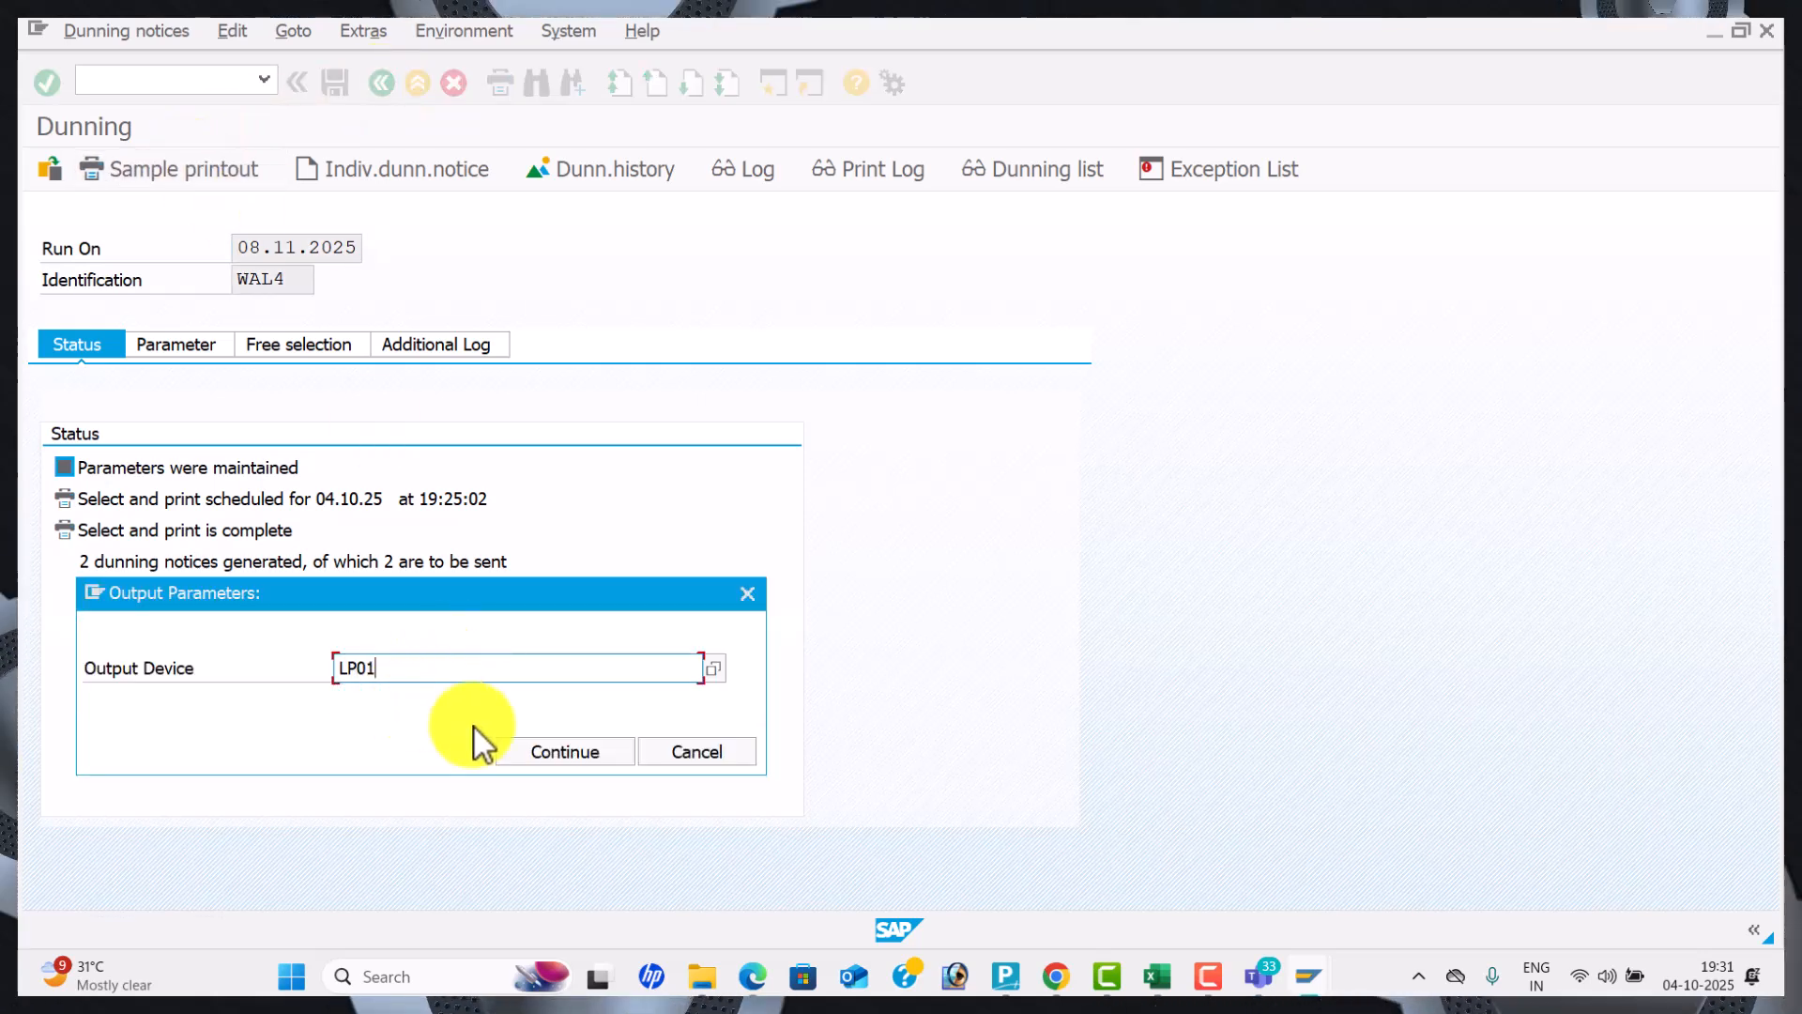
left_click(527, 749)
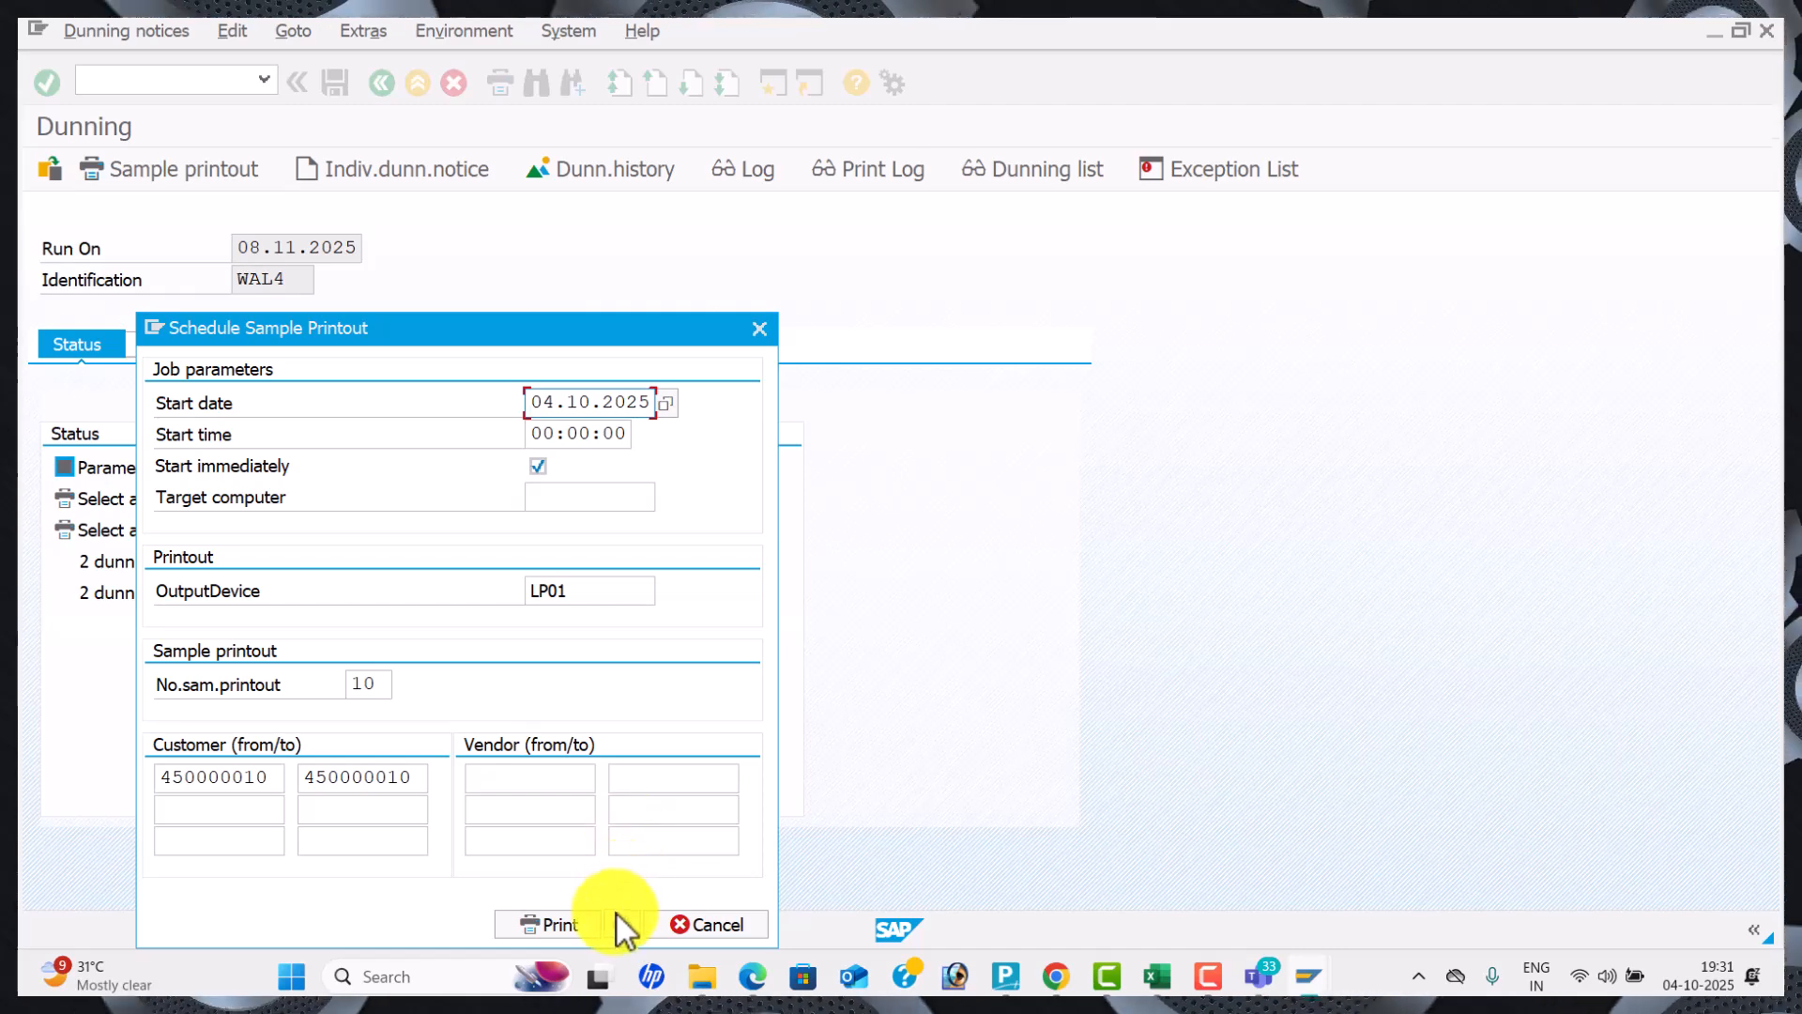
left_click(622, 927)
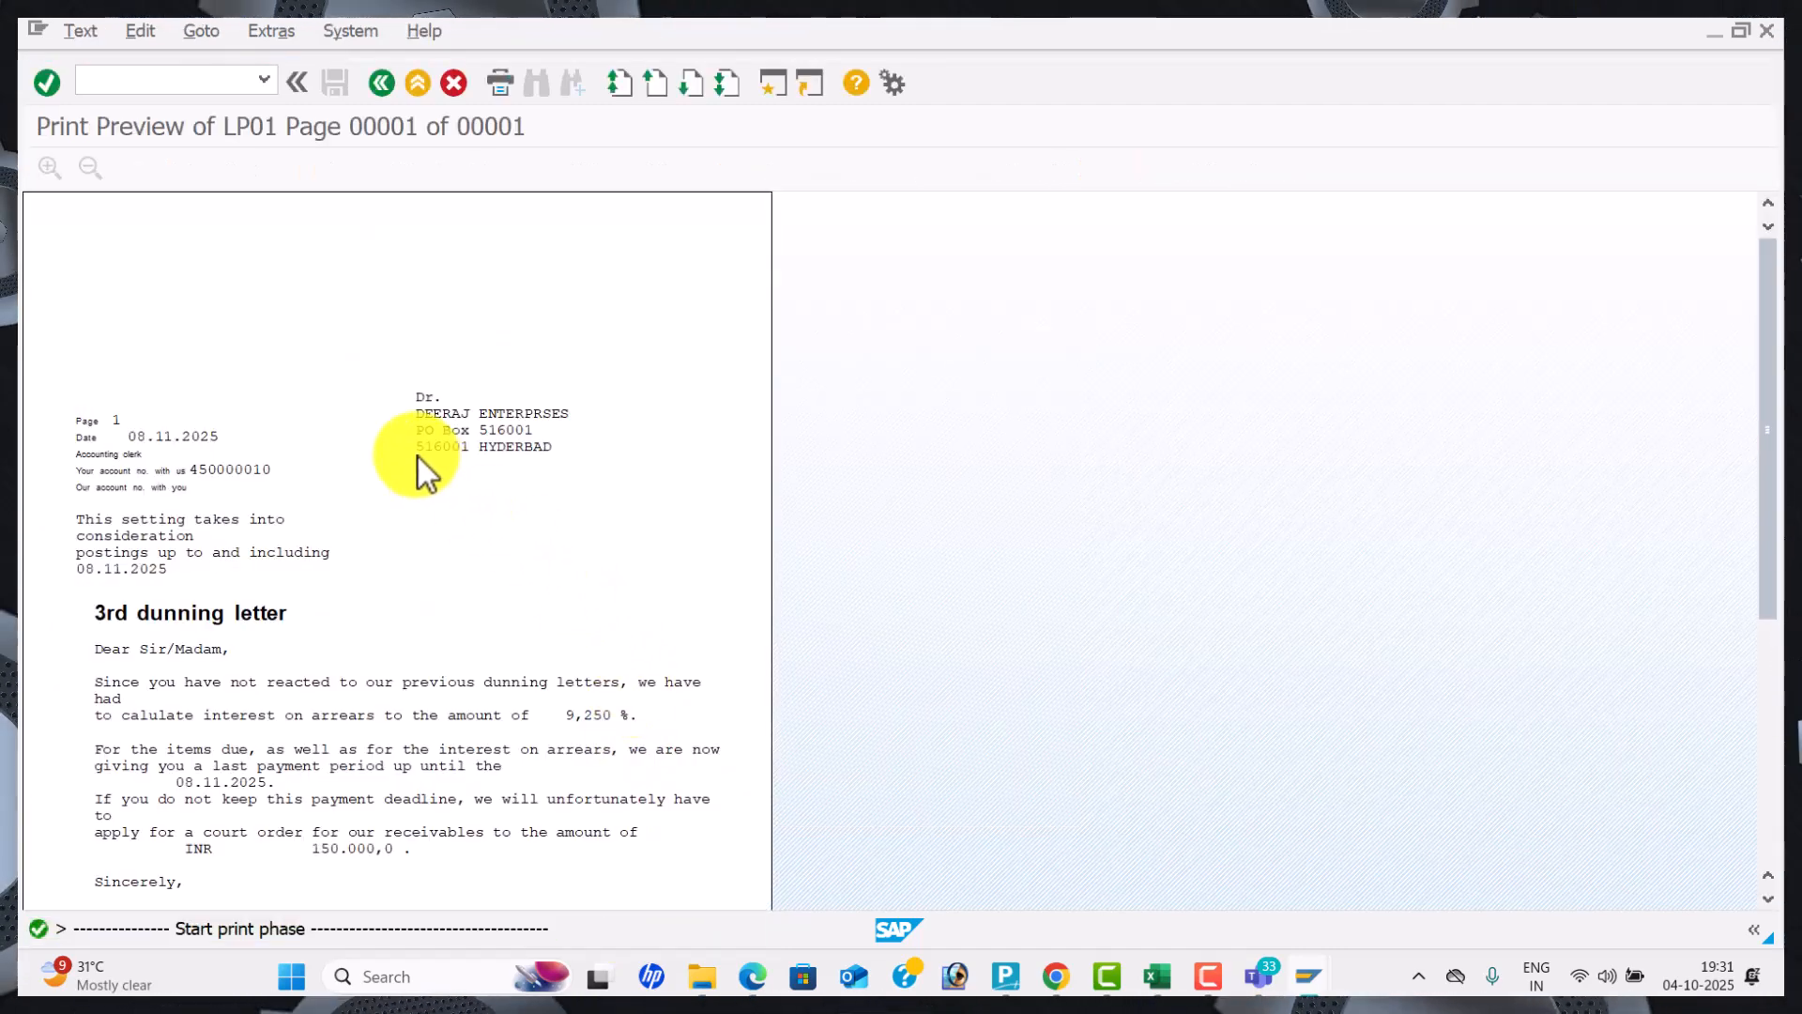
Advance to the 4th internal dunning letter, review its text, listed items, dunning charge and totals, and return to the dunning run.
scroll(407, 454, "down", 3)
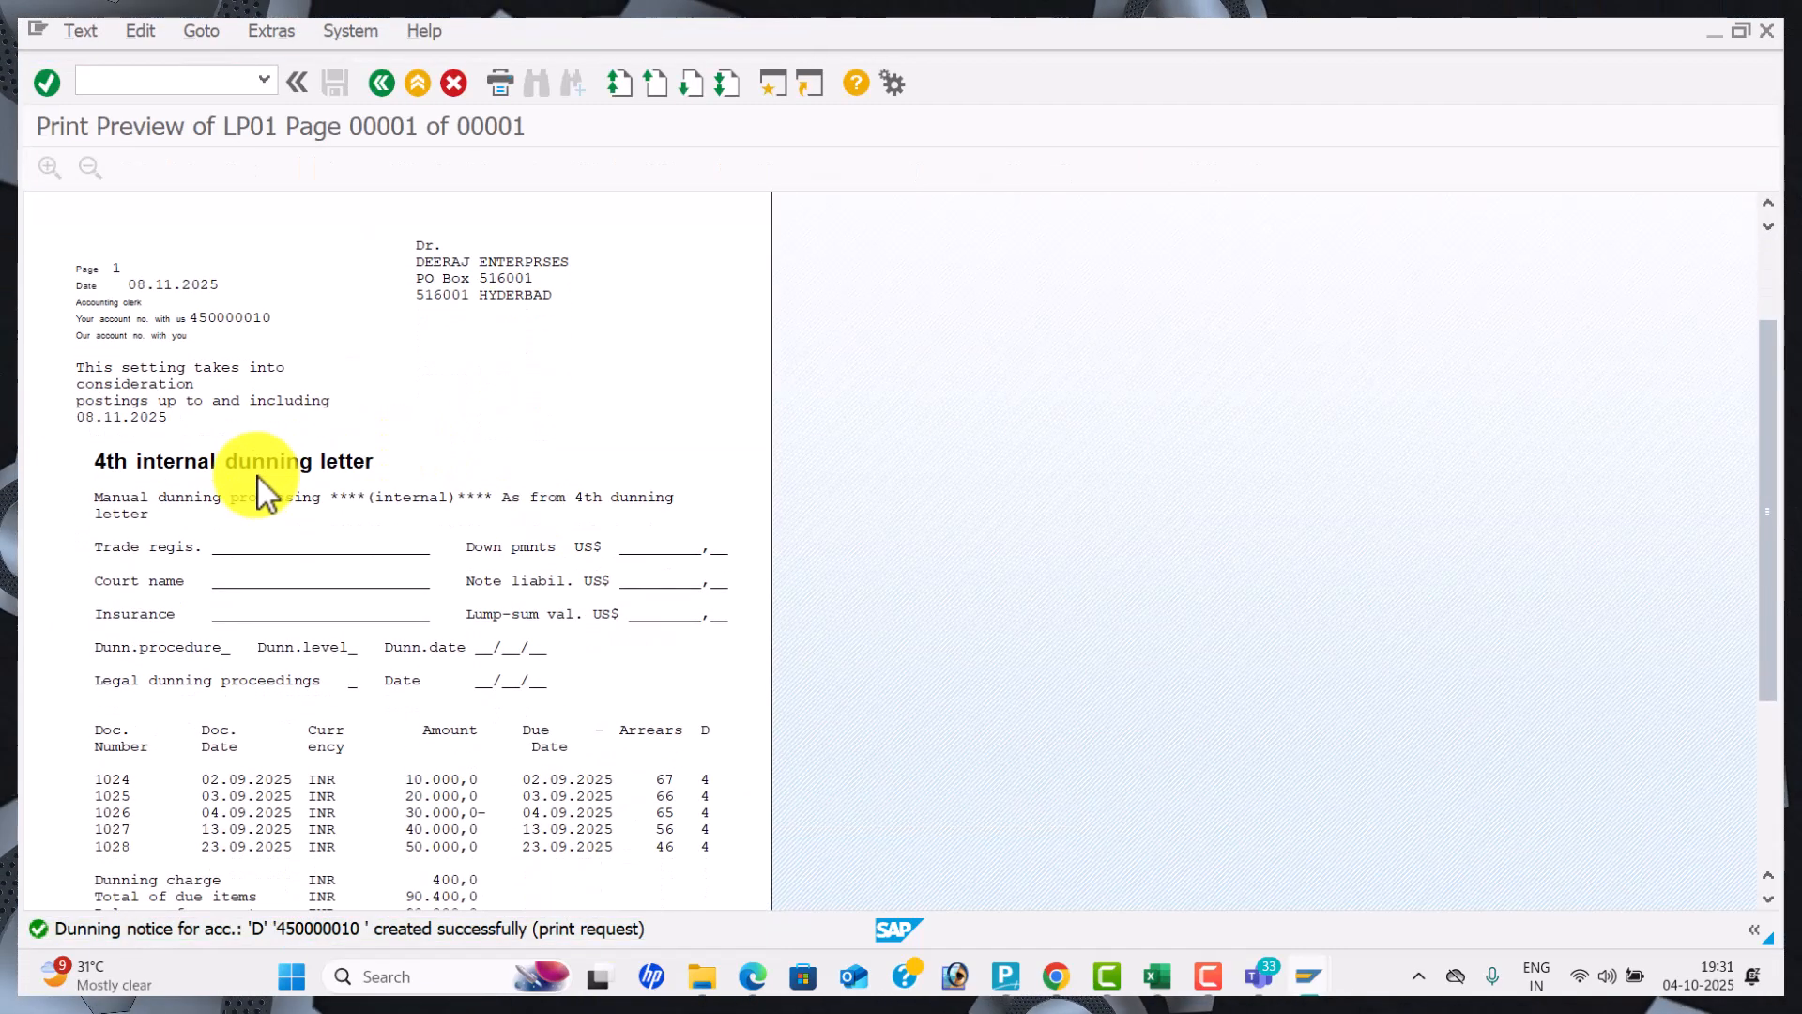
scroll(373, 484, "down", 1)
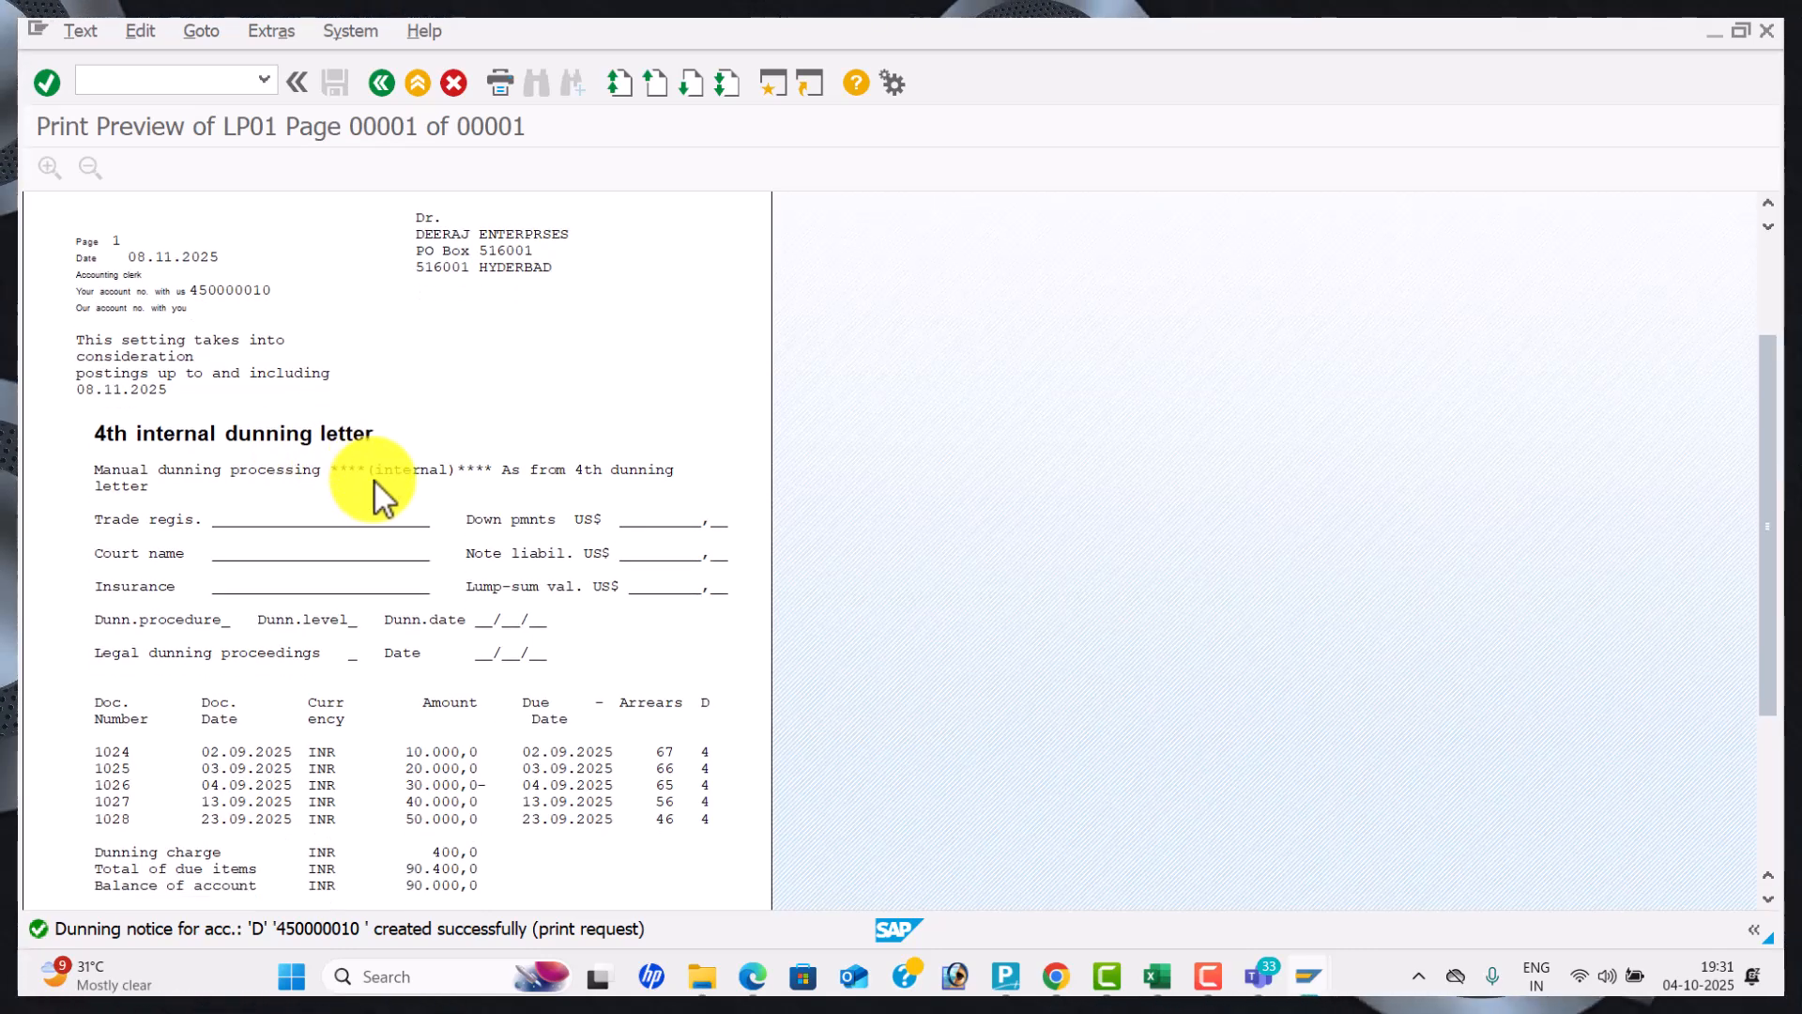
scroll(403, 511, "down", 4)
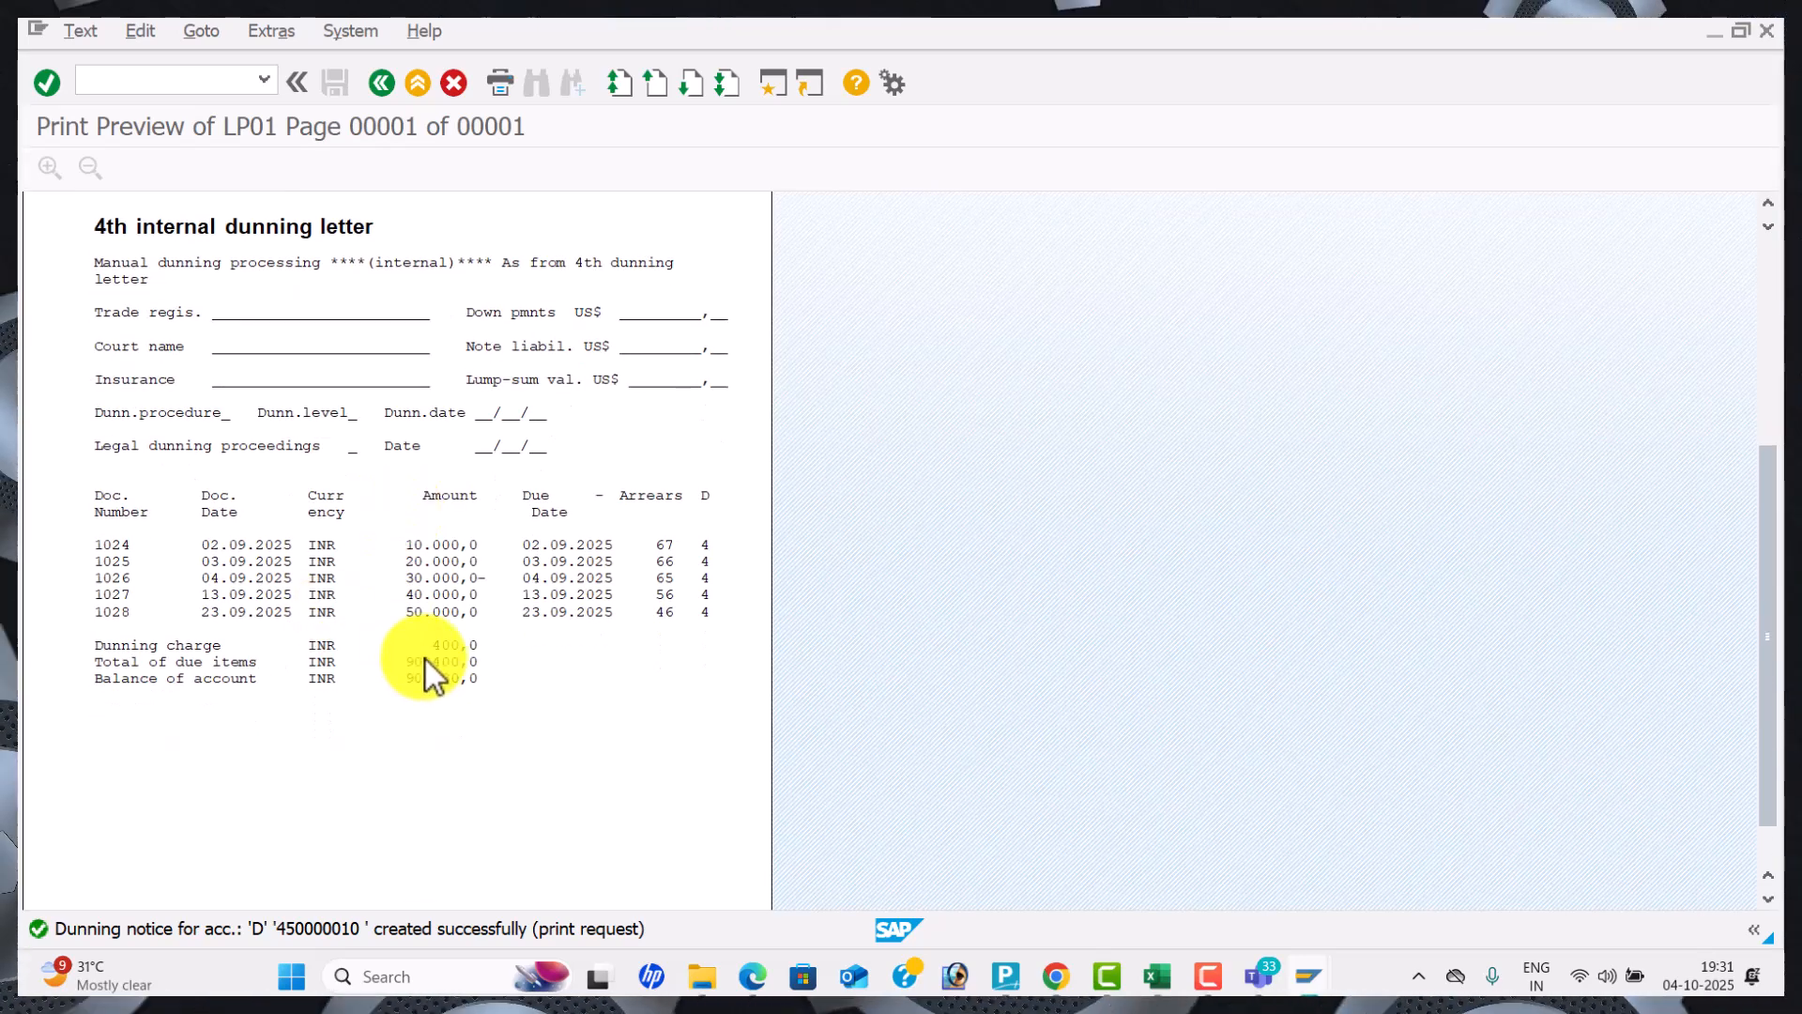
scroll(425, 659, "up", 7)
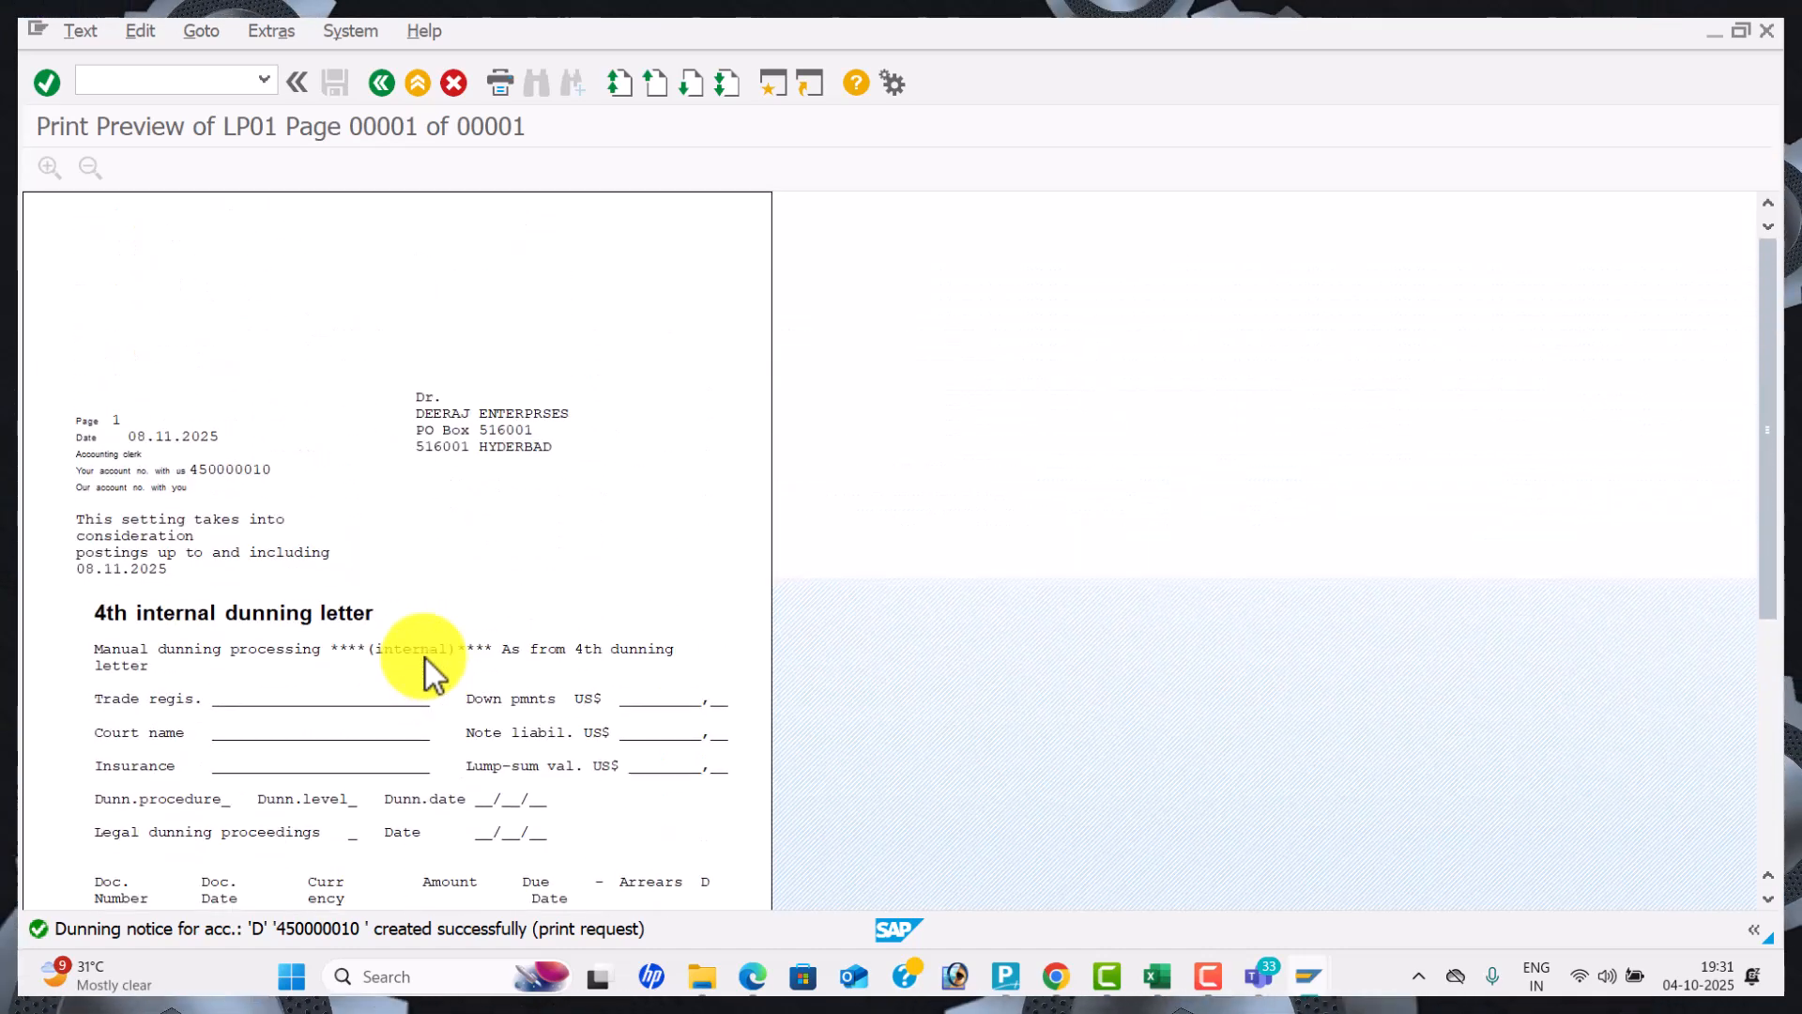
left_click(391, 87)
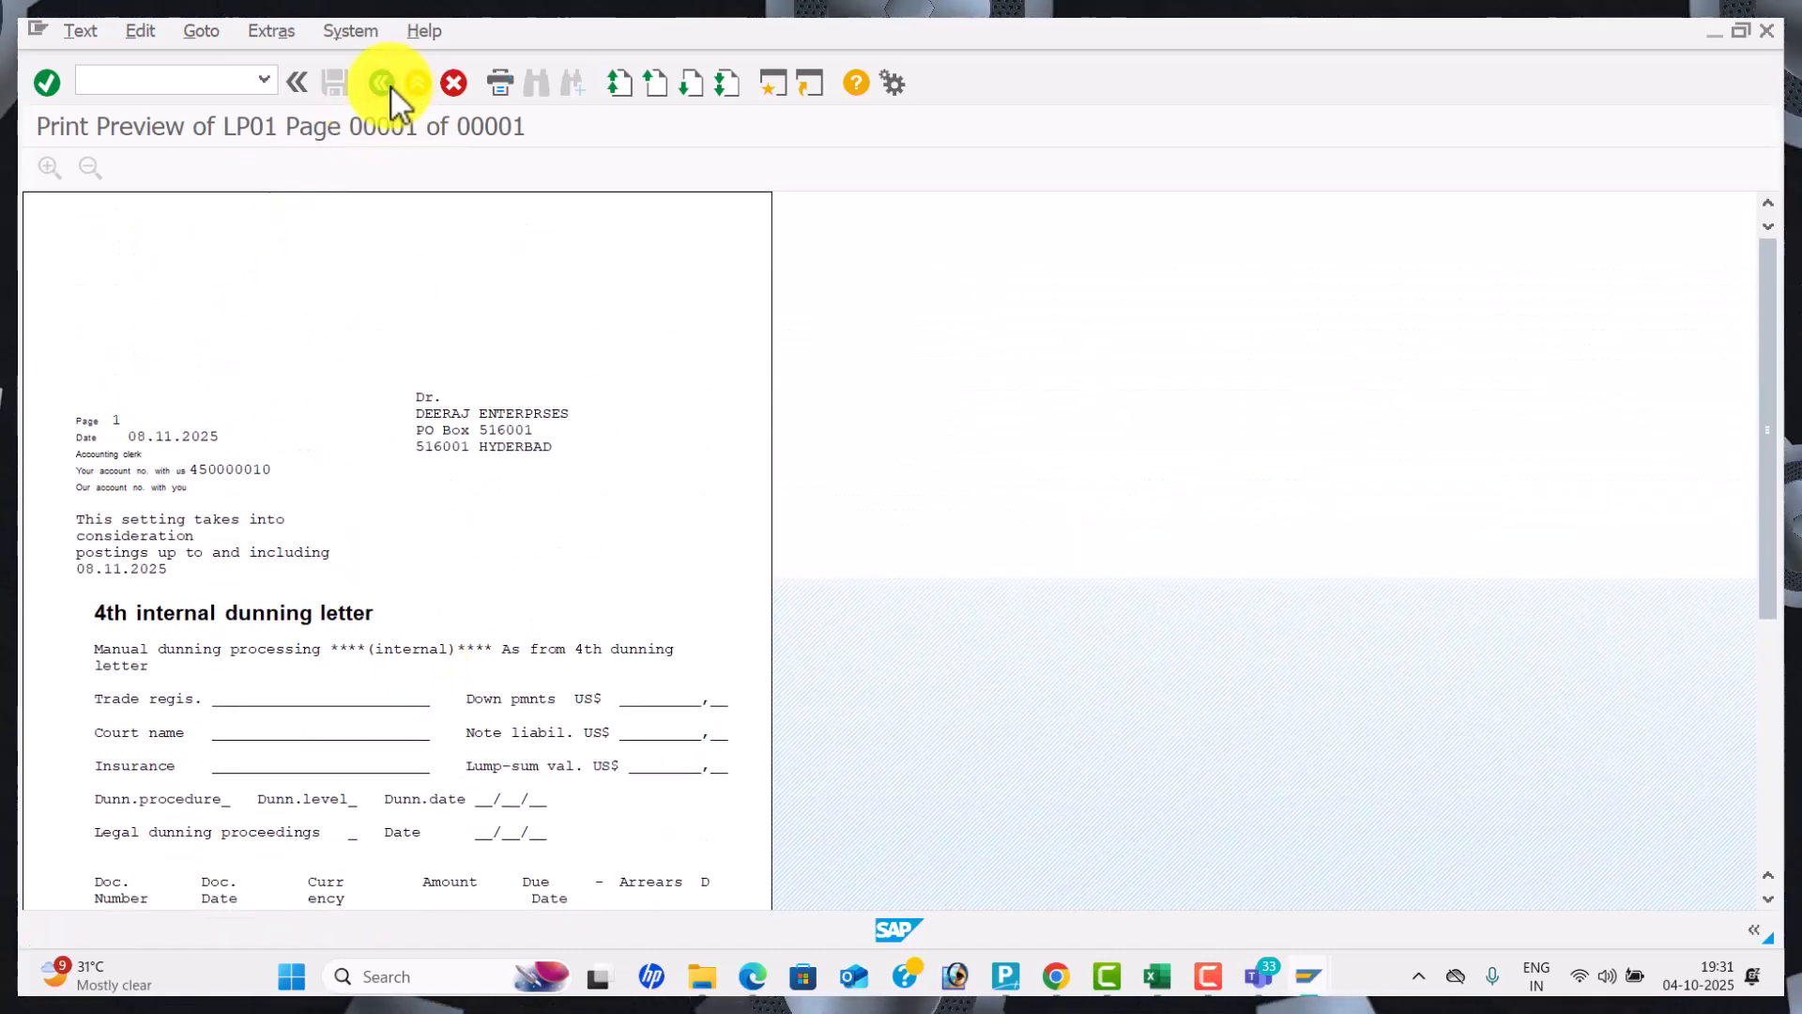
left_click(391, 88)
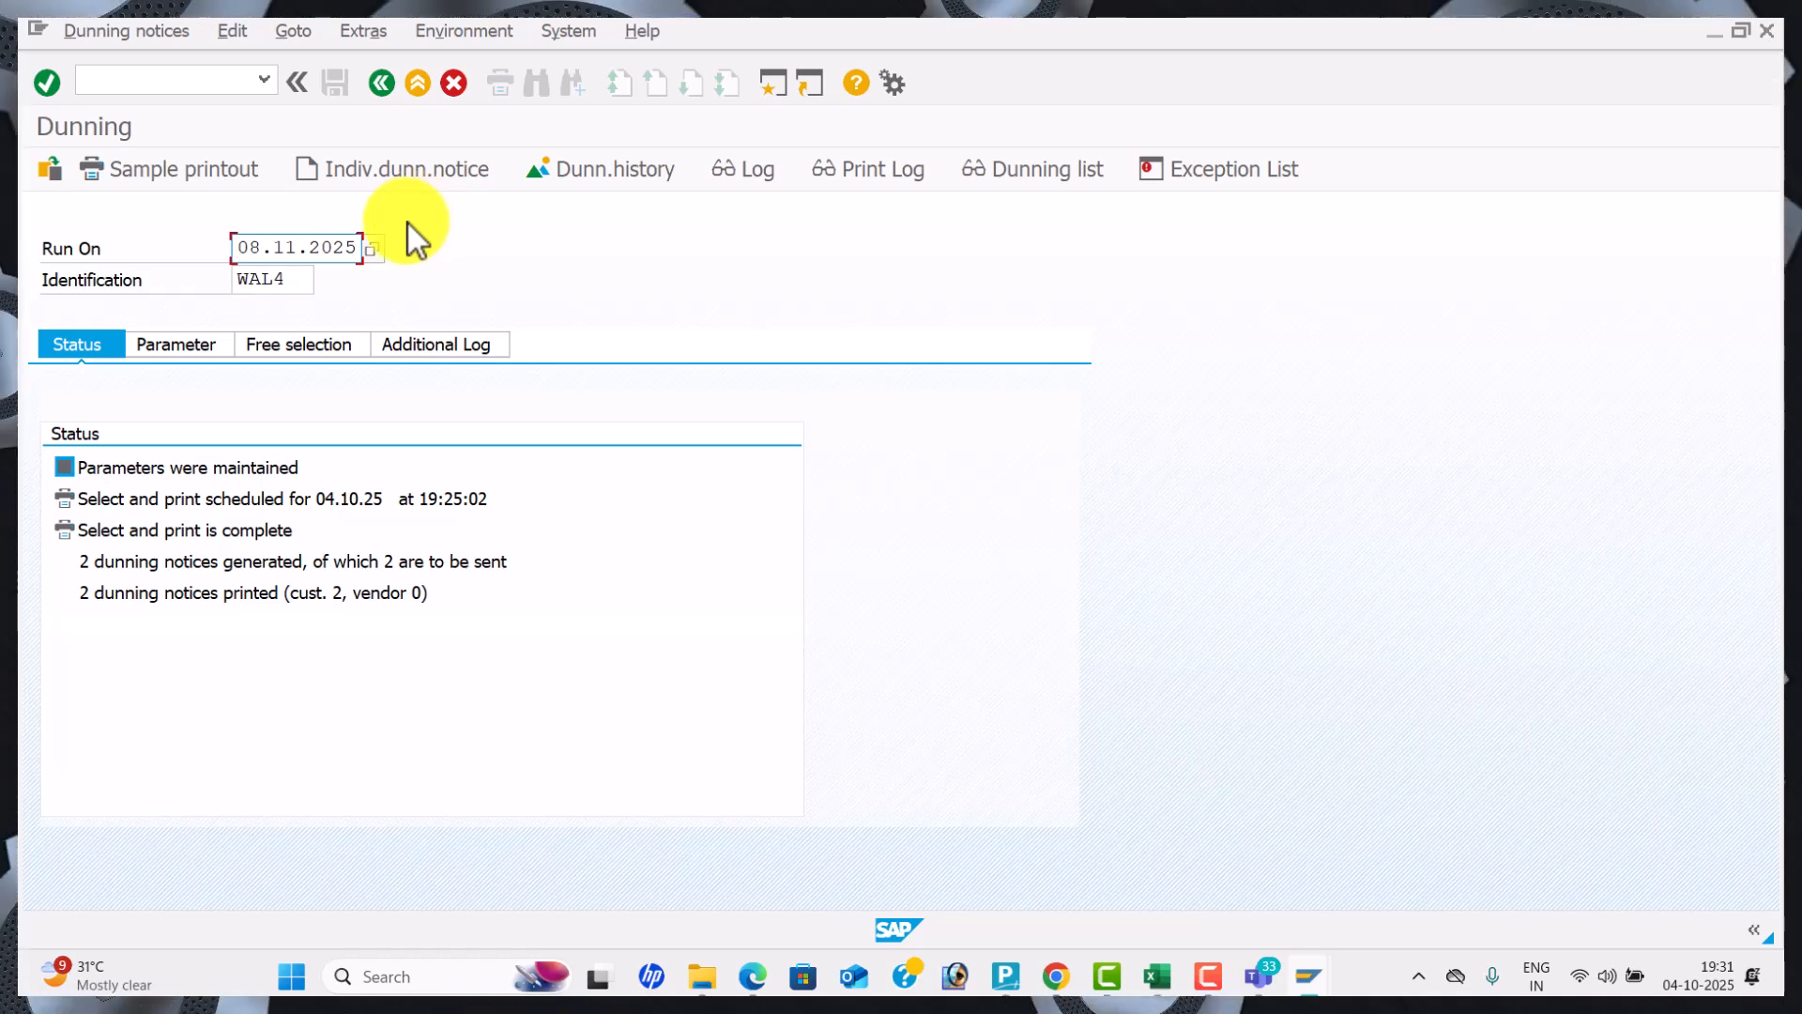
Leave the dunning run, open the customer's master record for company code WAL1, and check its last dunned date and dunning level.
left_click(127, 75)
type("/n")
key("Return")
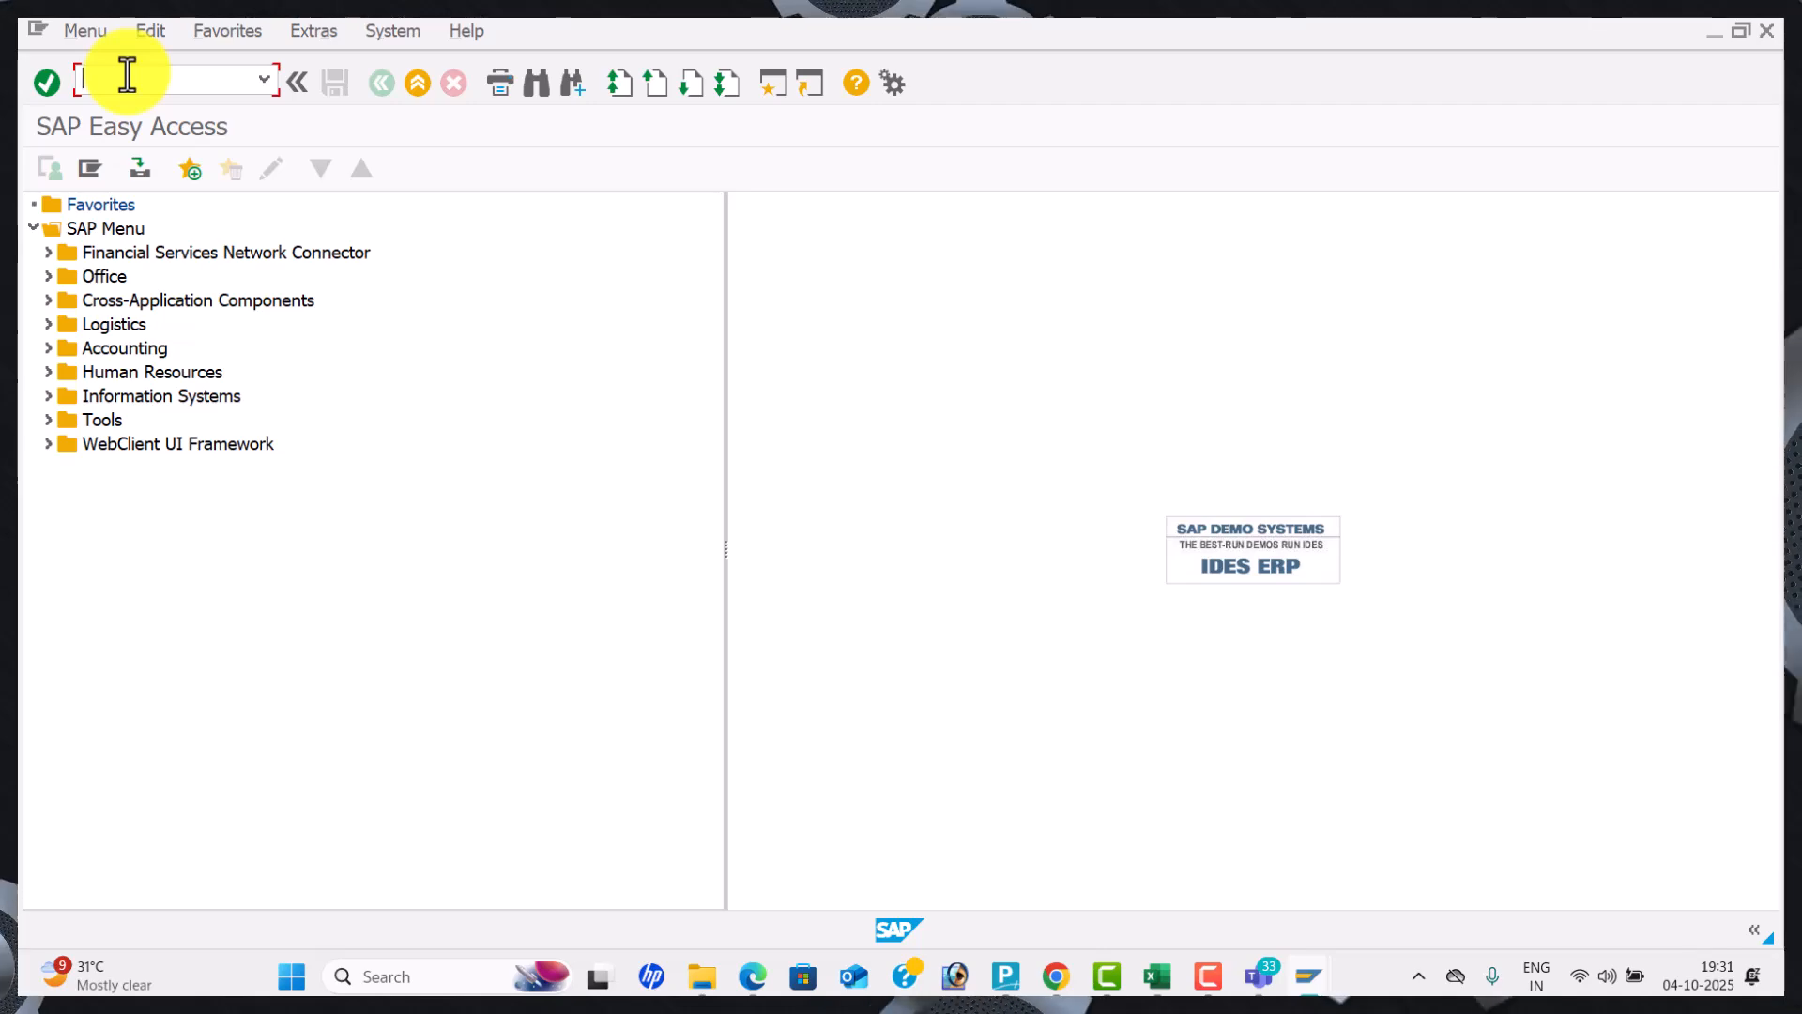
key("Return")
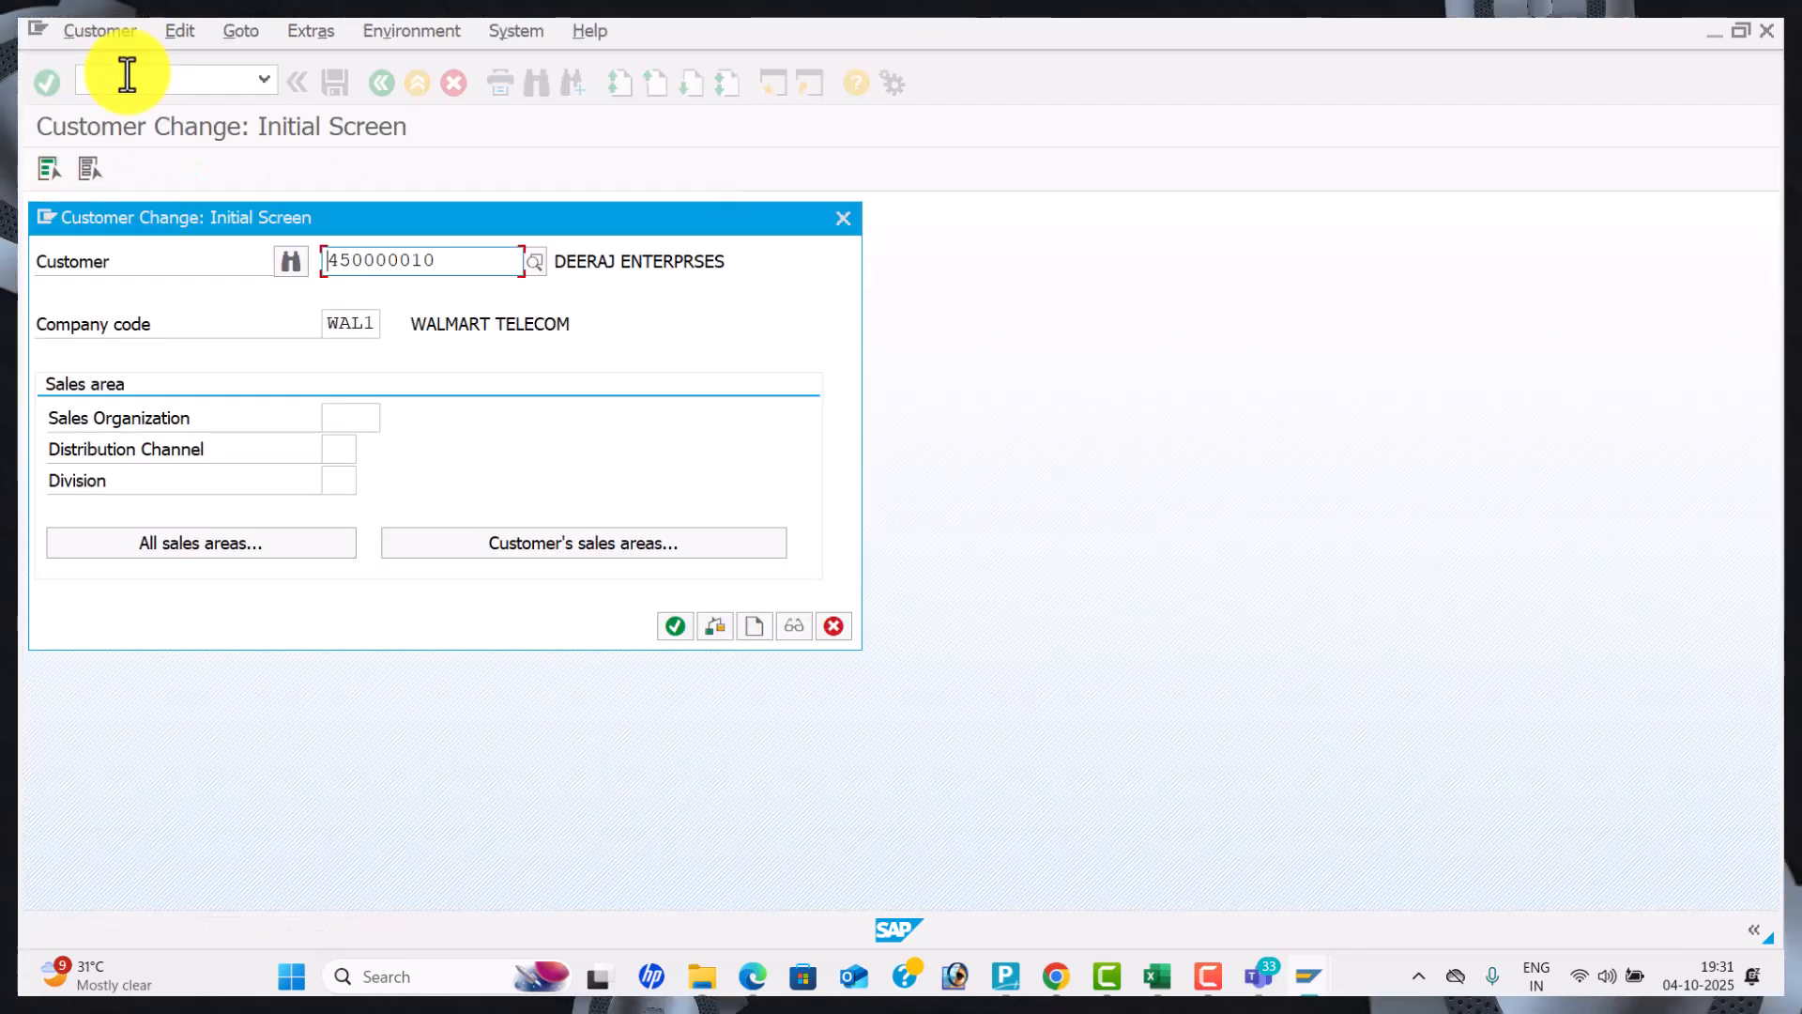
key("Return")
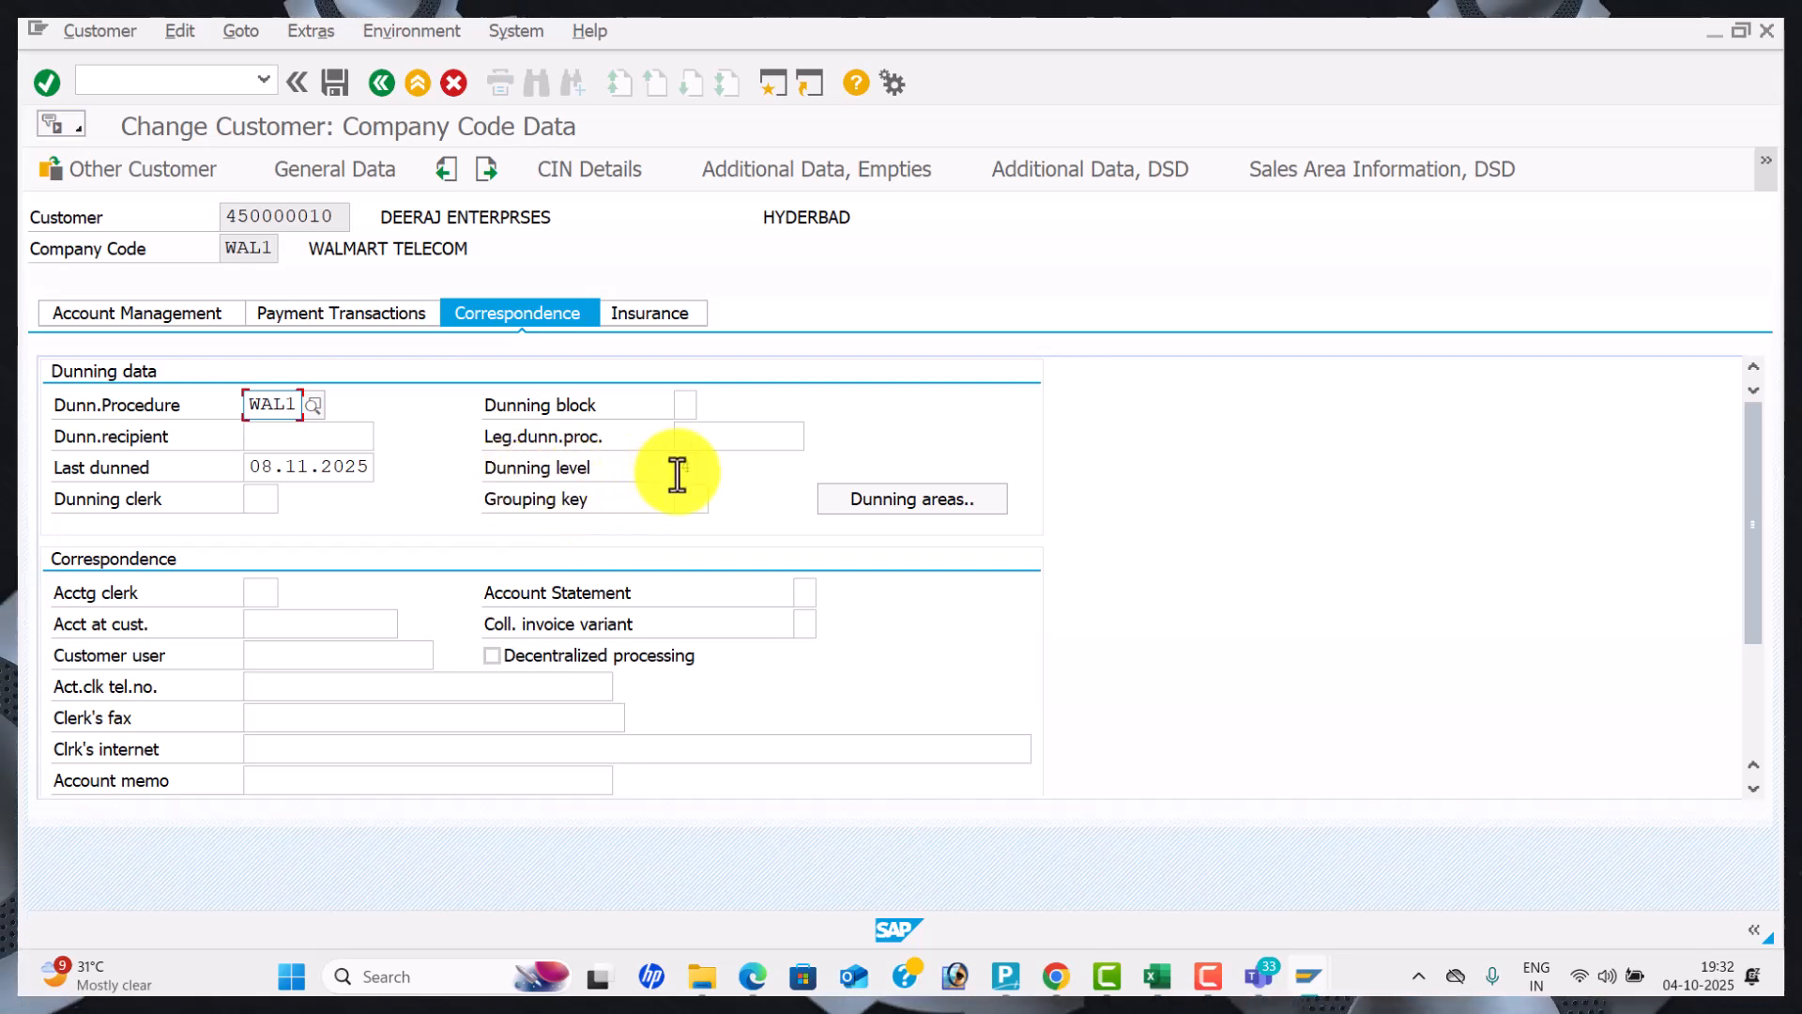
left_click(313, 469)
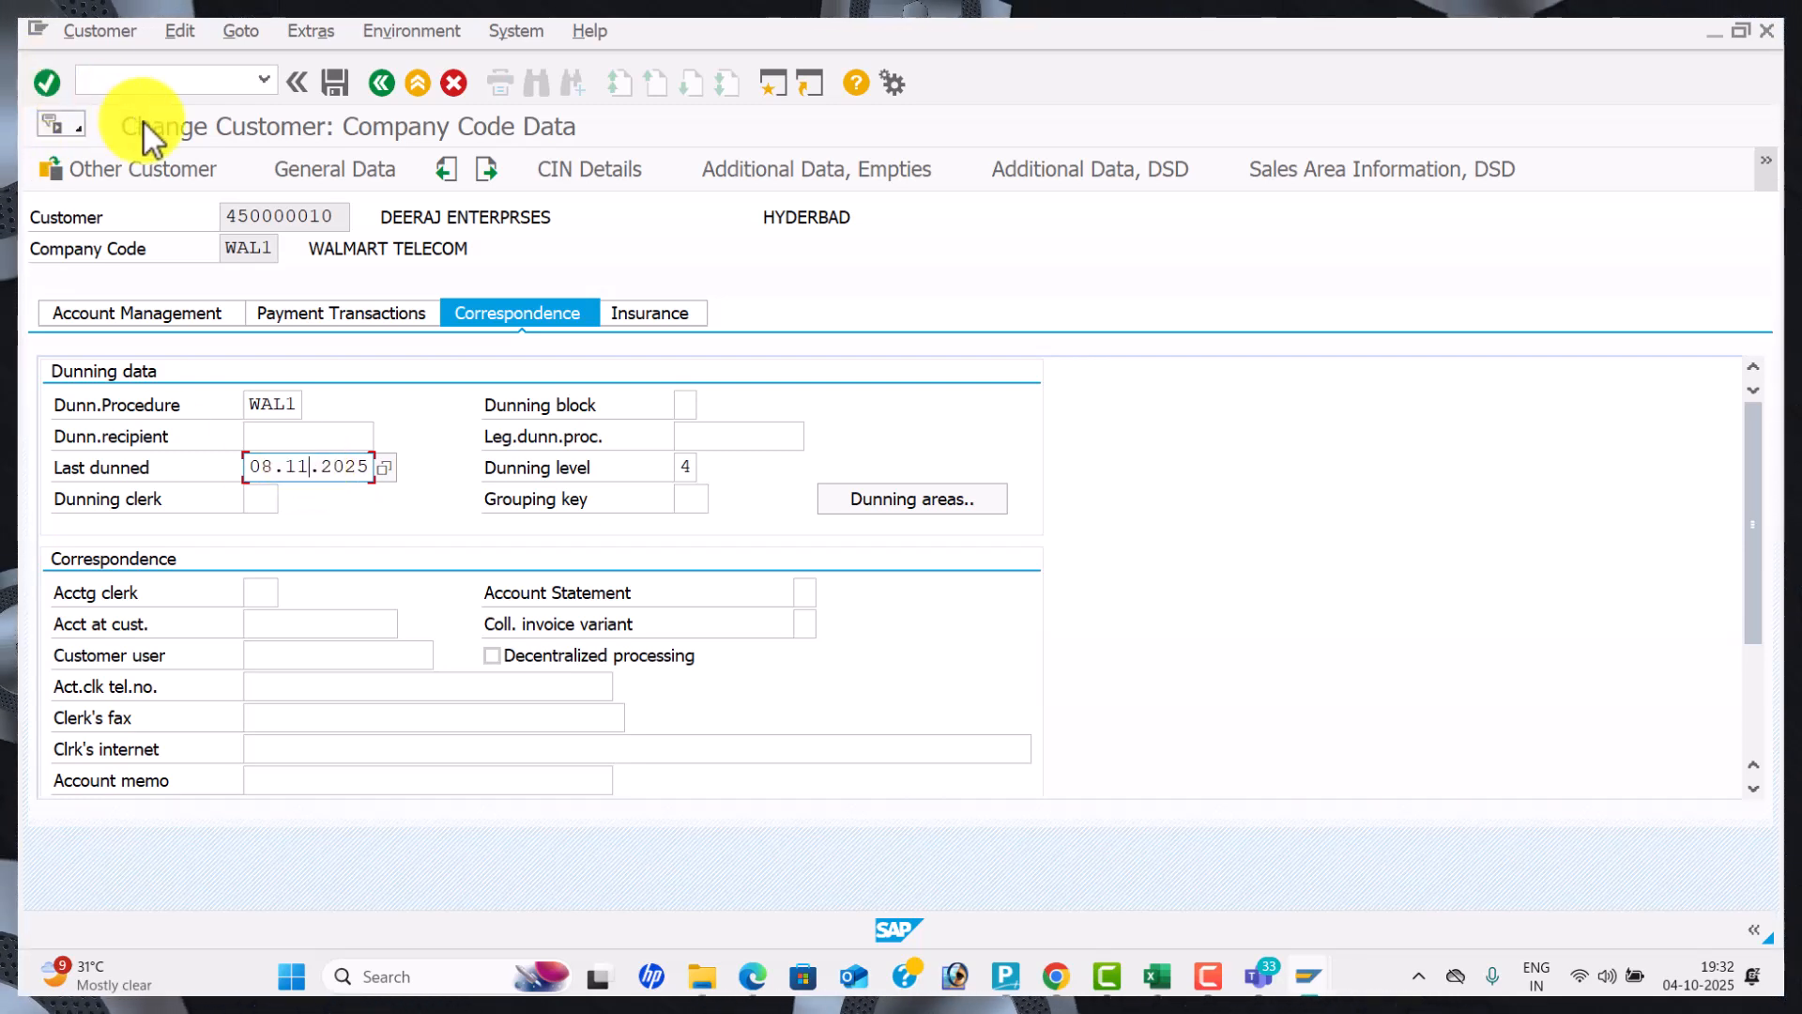
Go to transaction SP01 and list the spool requests of the dunning runs.
left_click(165, 84)
type("/N")
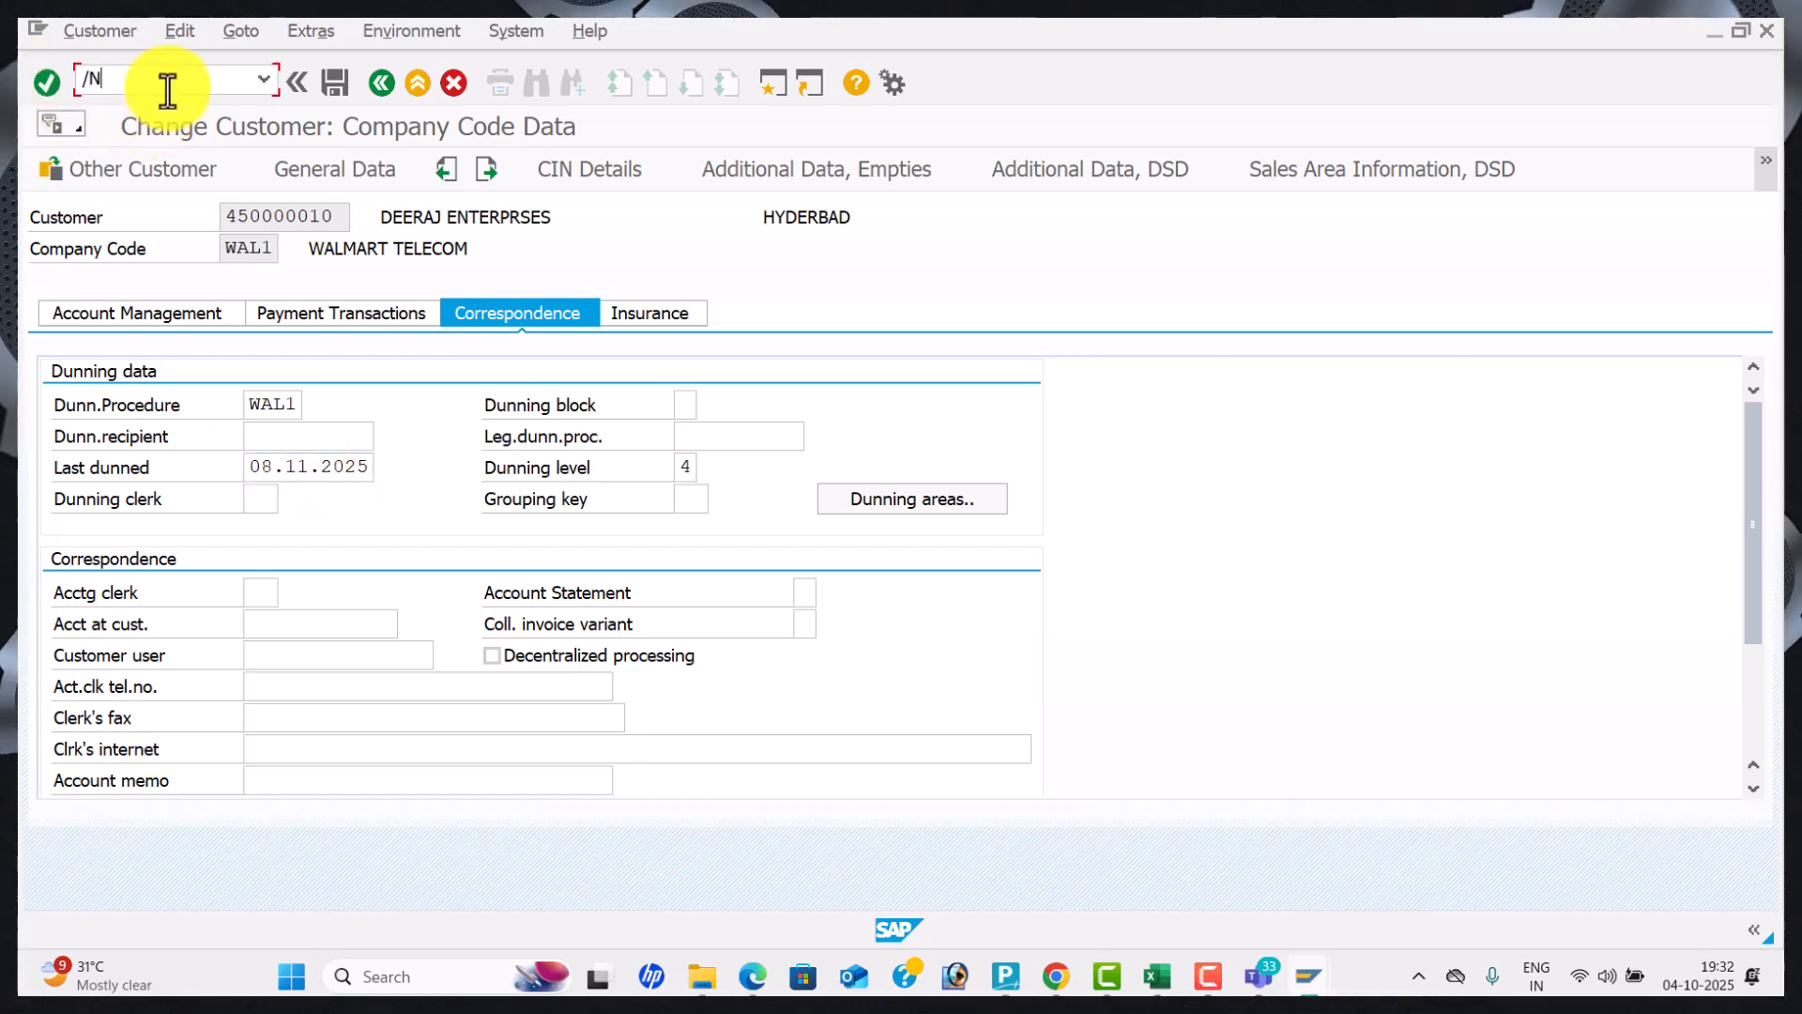
type("SP01")
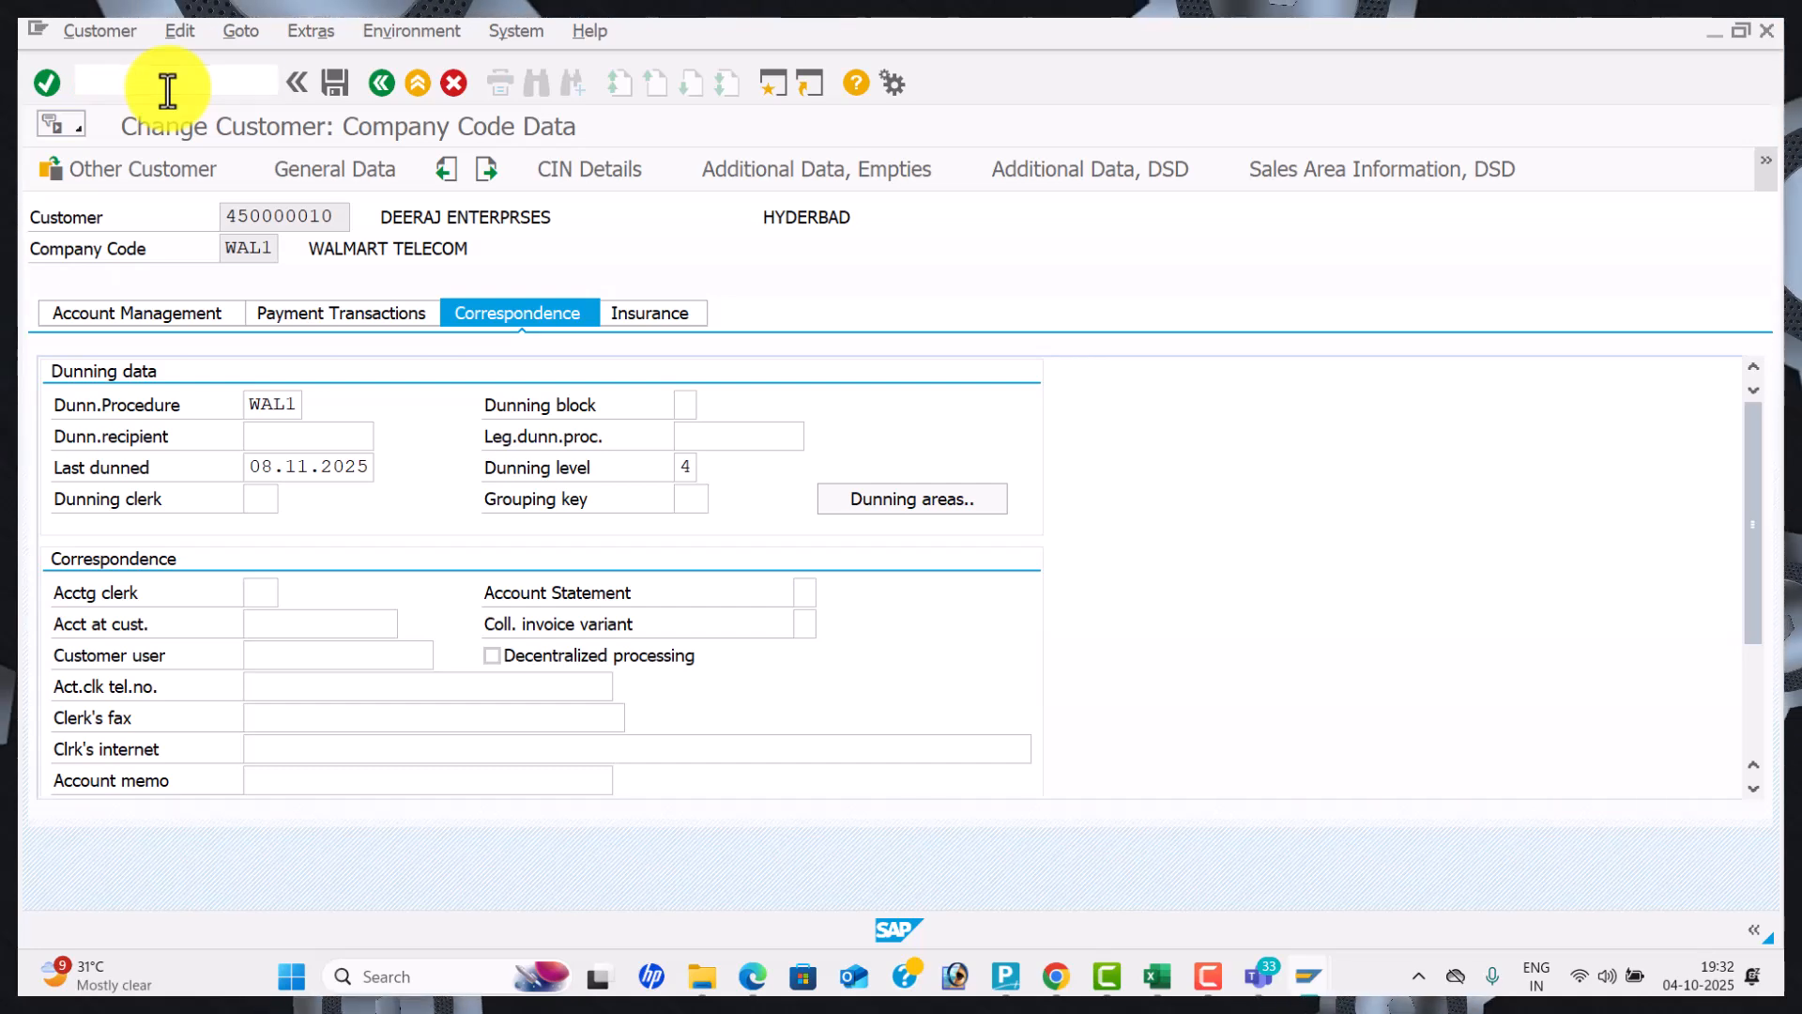
key("Return")
left_click(50, 168)
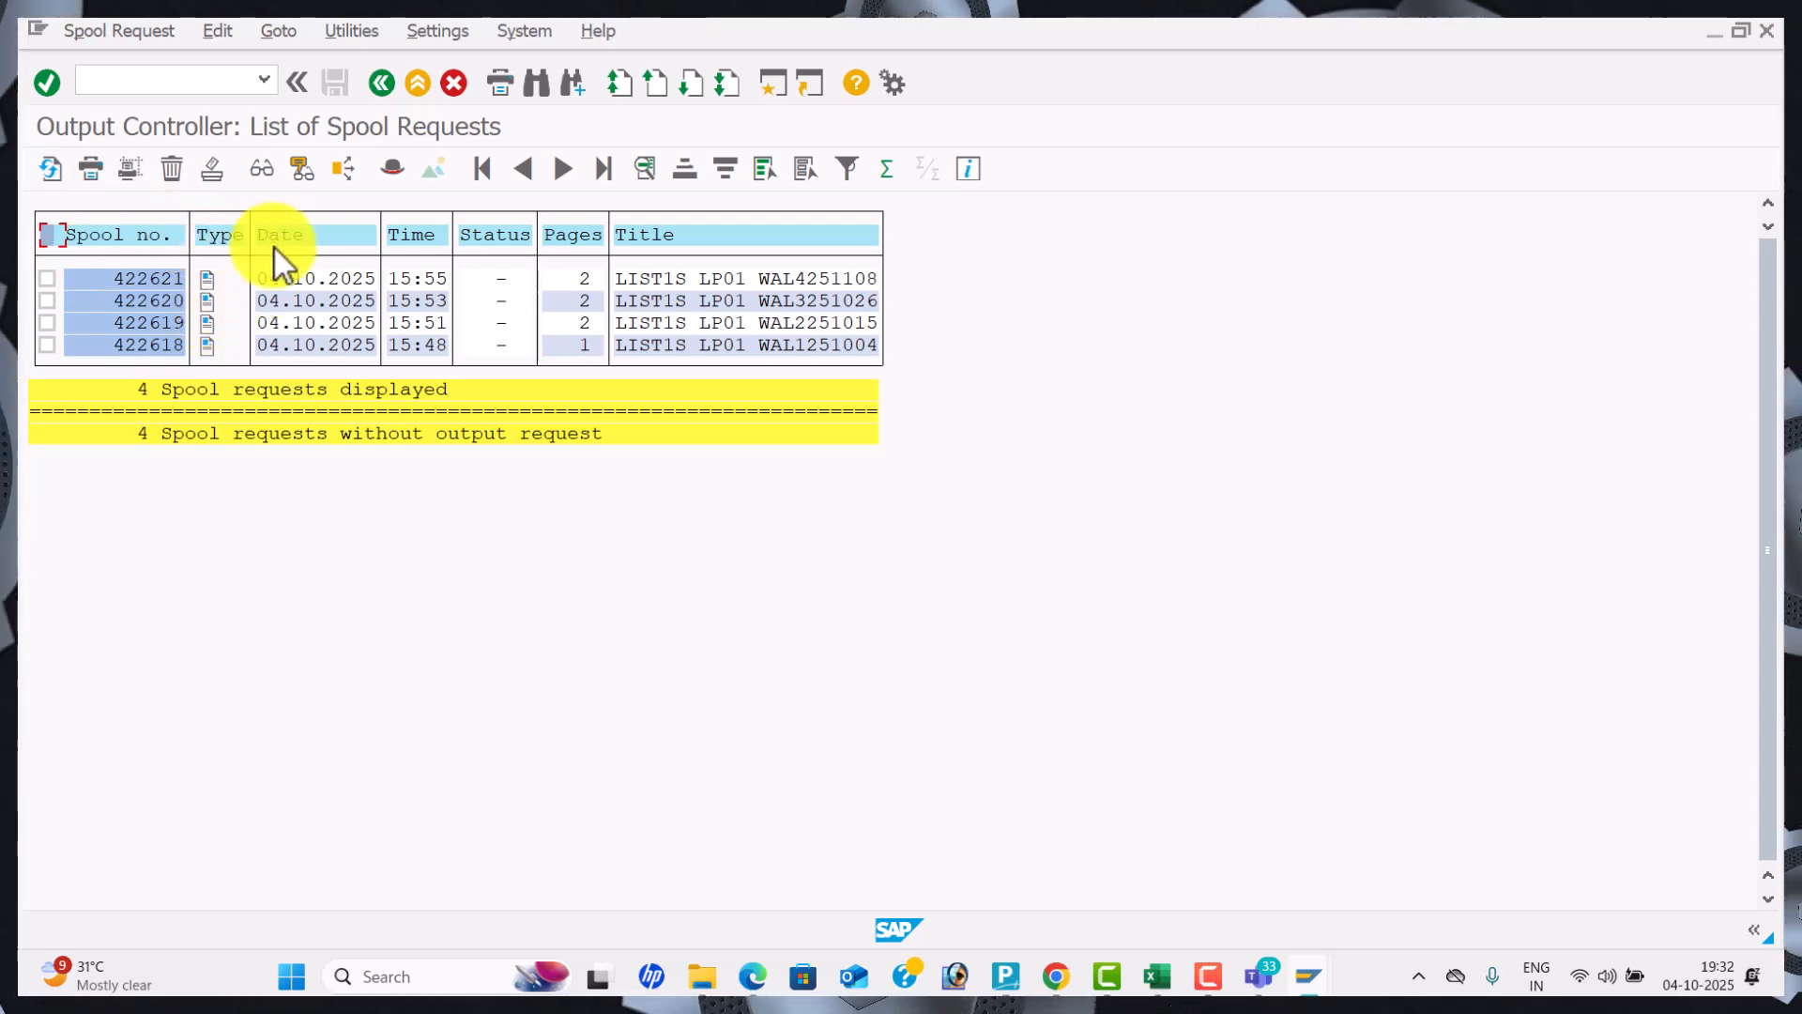
Preview the WAL4 spool request, review its 3rd dunning letter with items and charges, and return to the spool list.
left_click(201, 289)
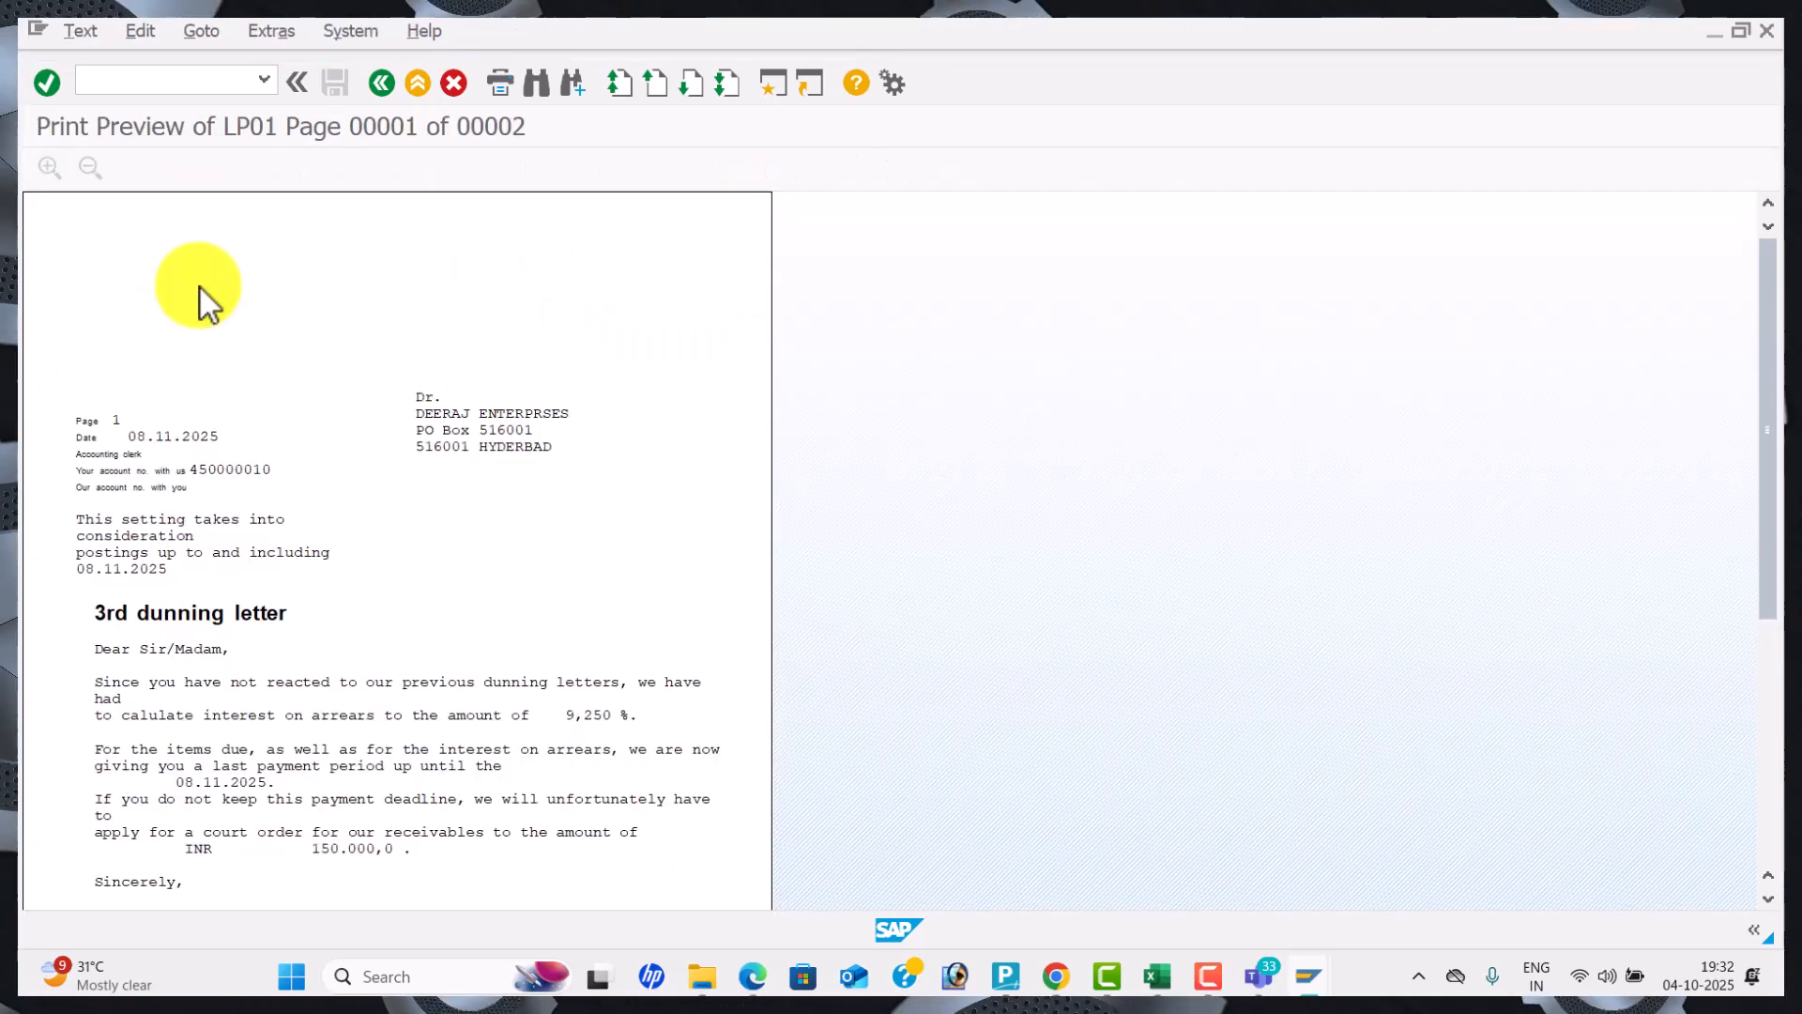
scroll(309, 430, "down", 5)
scroll(319, 425, "down", 2)
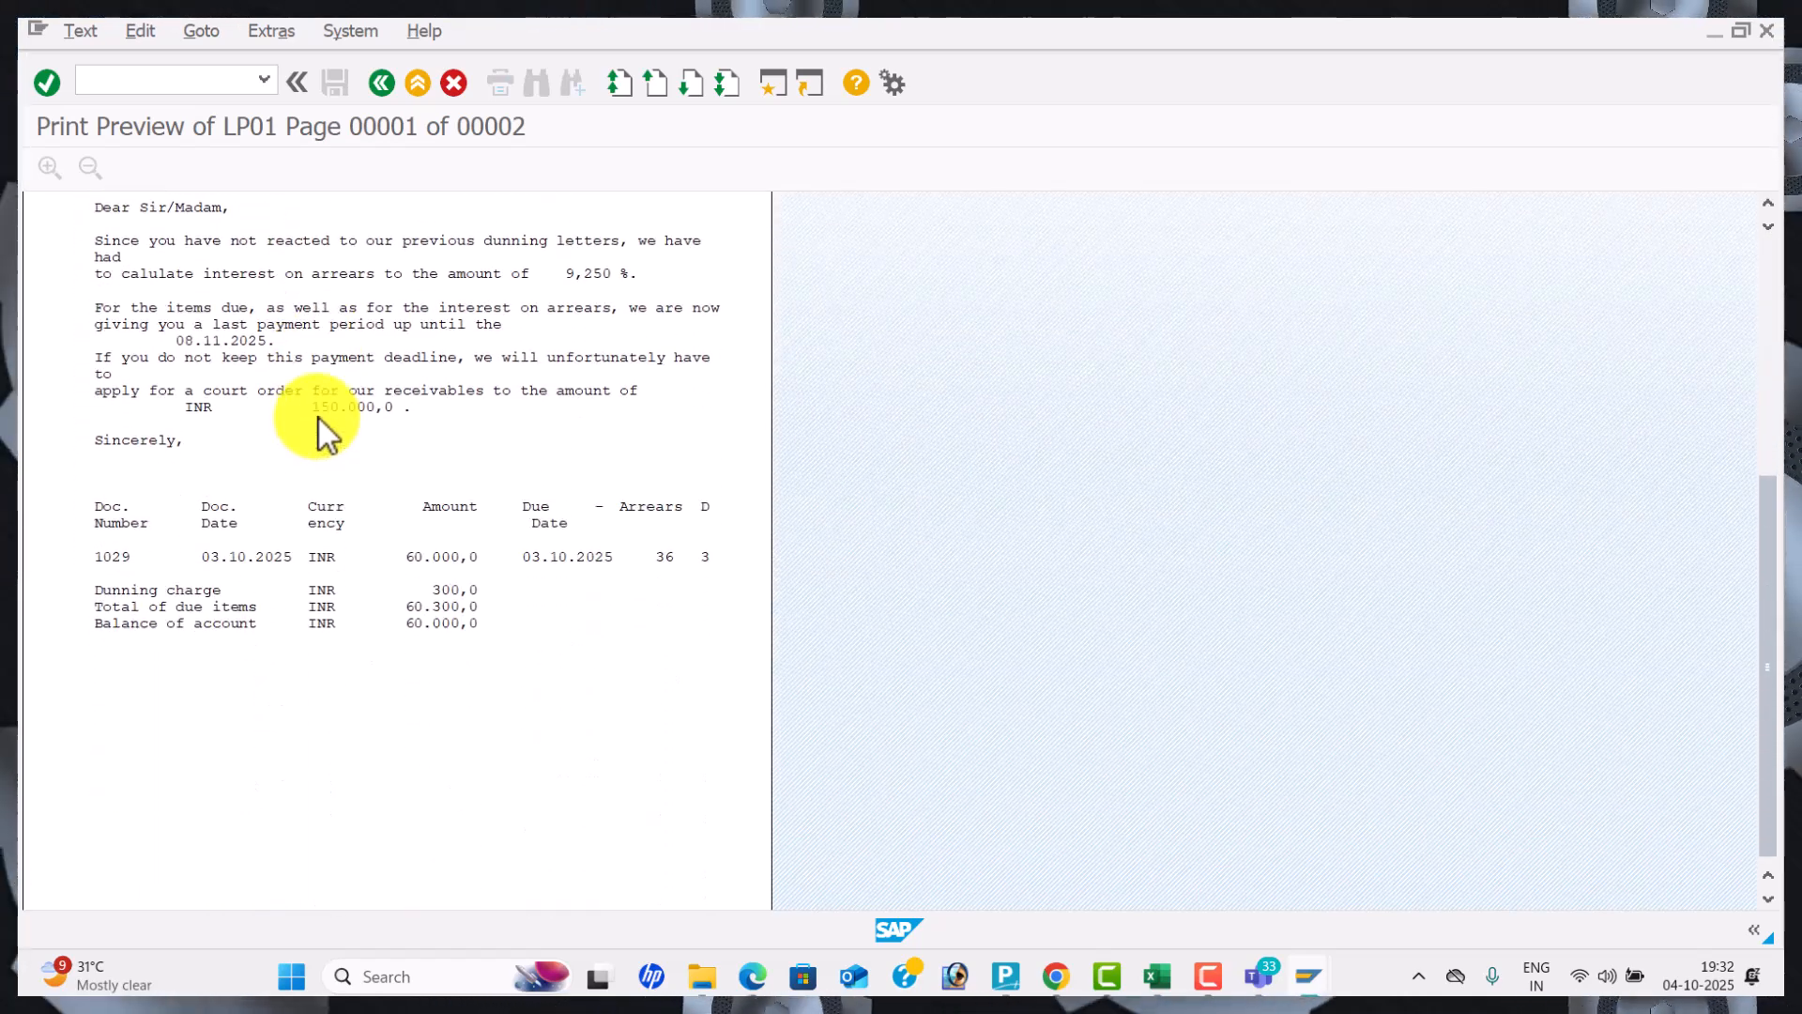
left_click(384, 80)
Preview the WAL3 spool request, review its 2nd dunning letter with items and charges, and return to the spool list.
left_click(201, 308)
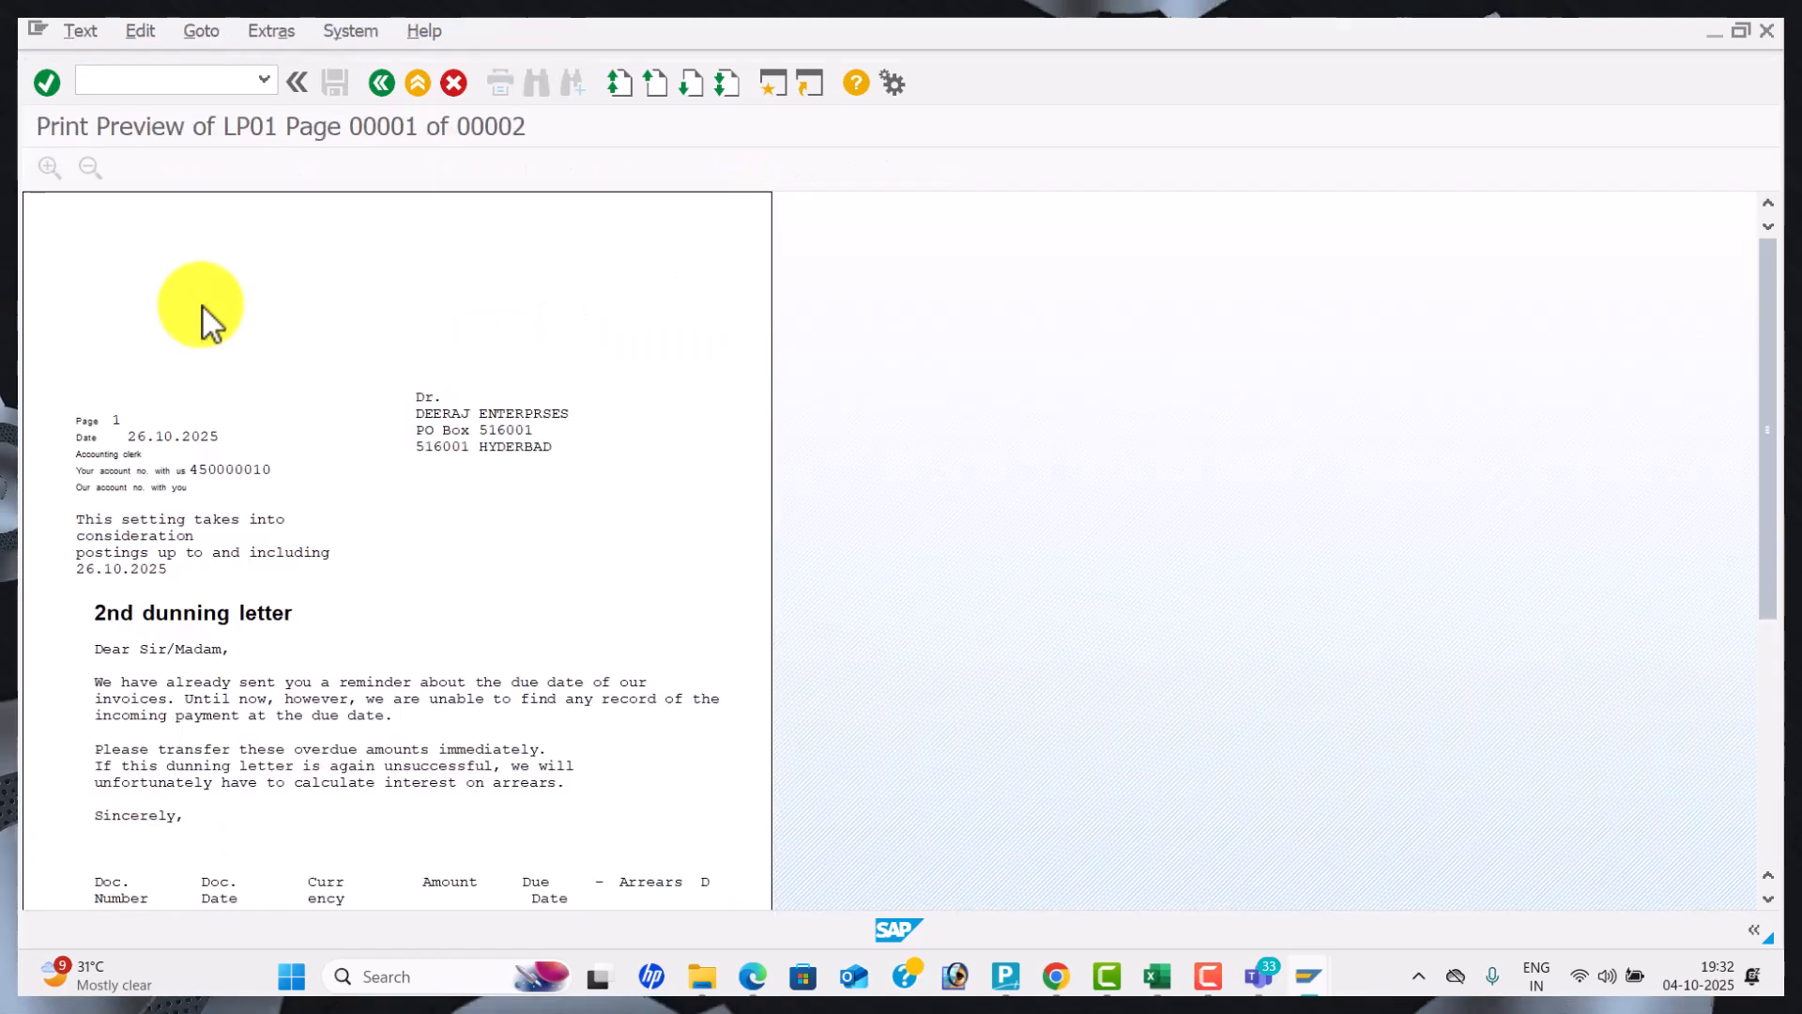
scroll(220, 352, "down", 4)
scroll(220, 352, "down", 1)
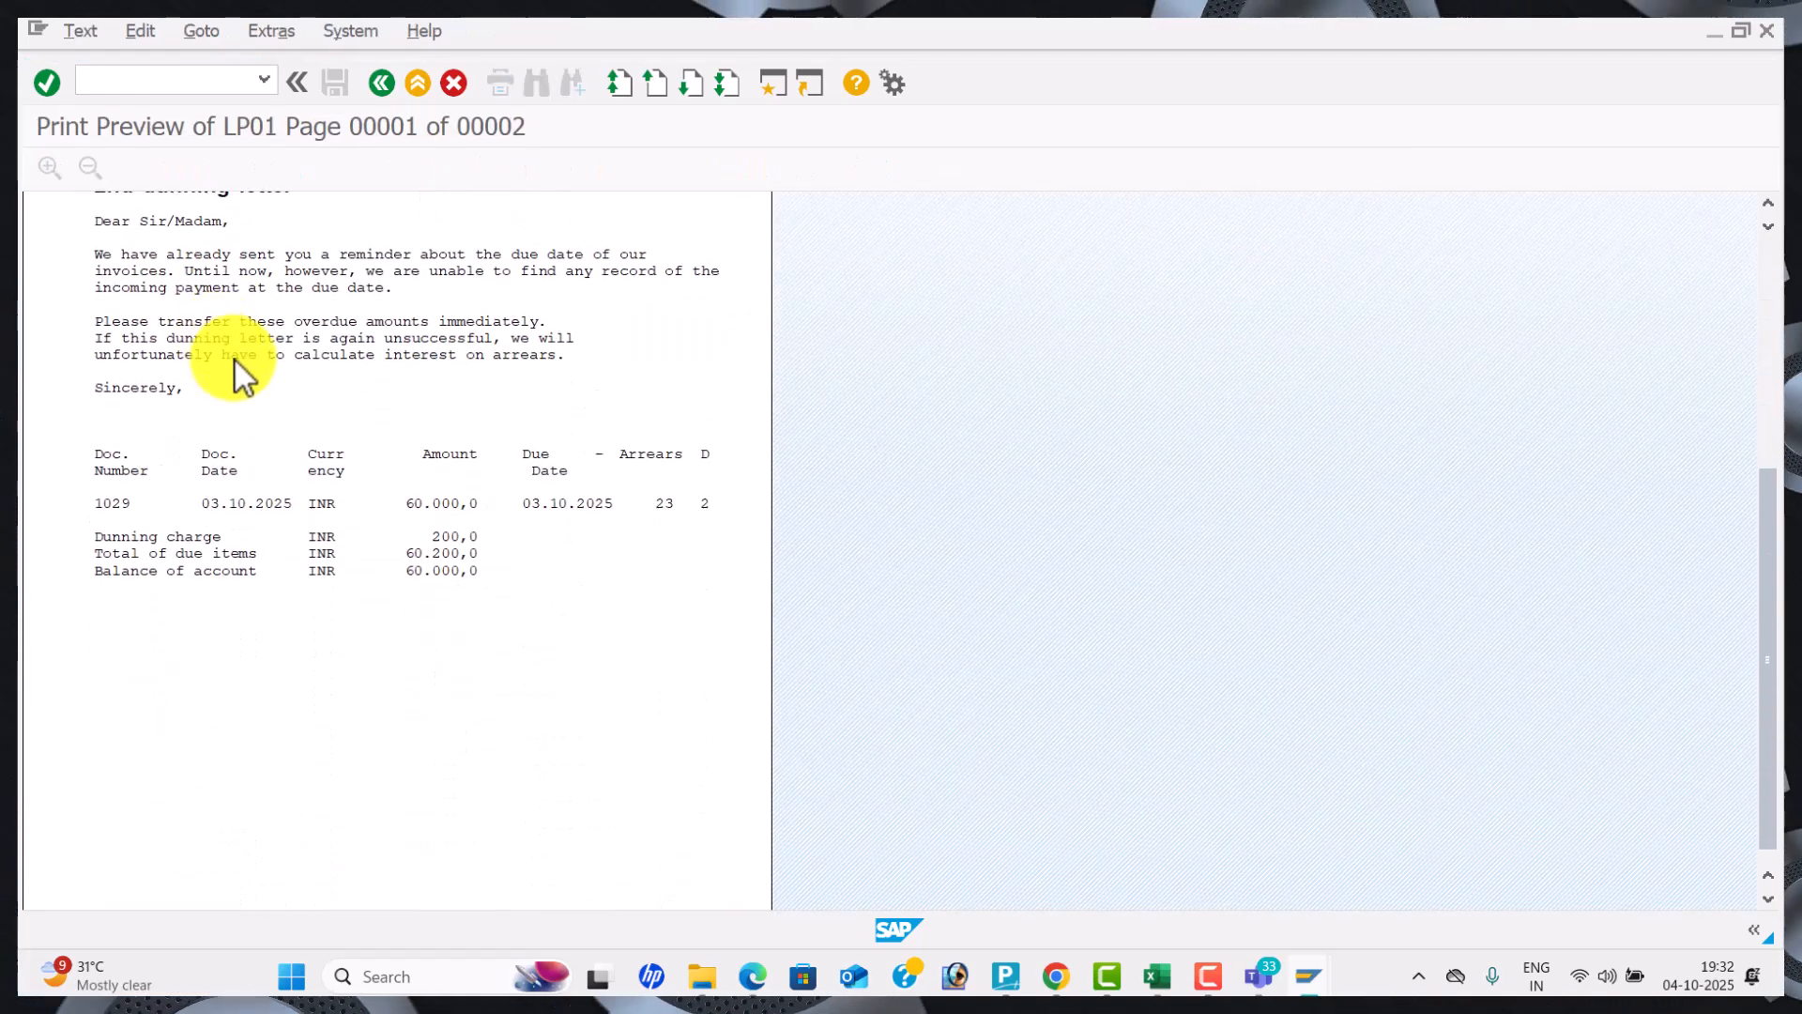
scroll(231, 359, "up", 1)
left_click(396, 81)
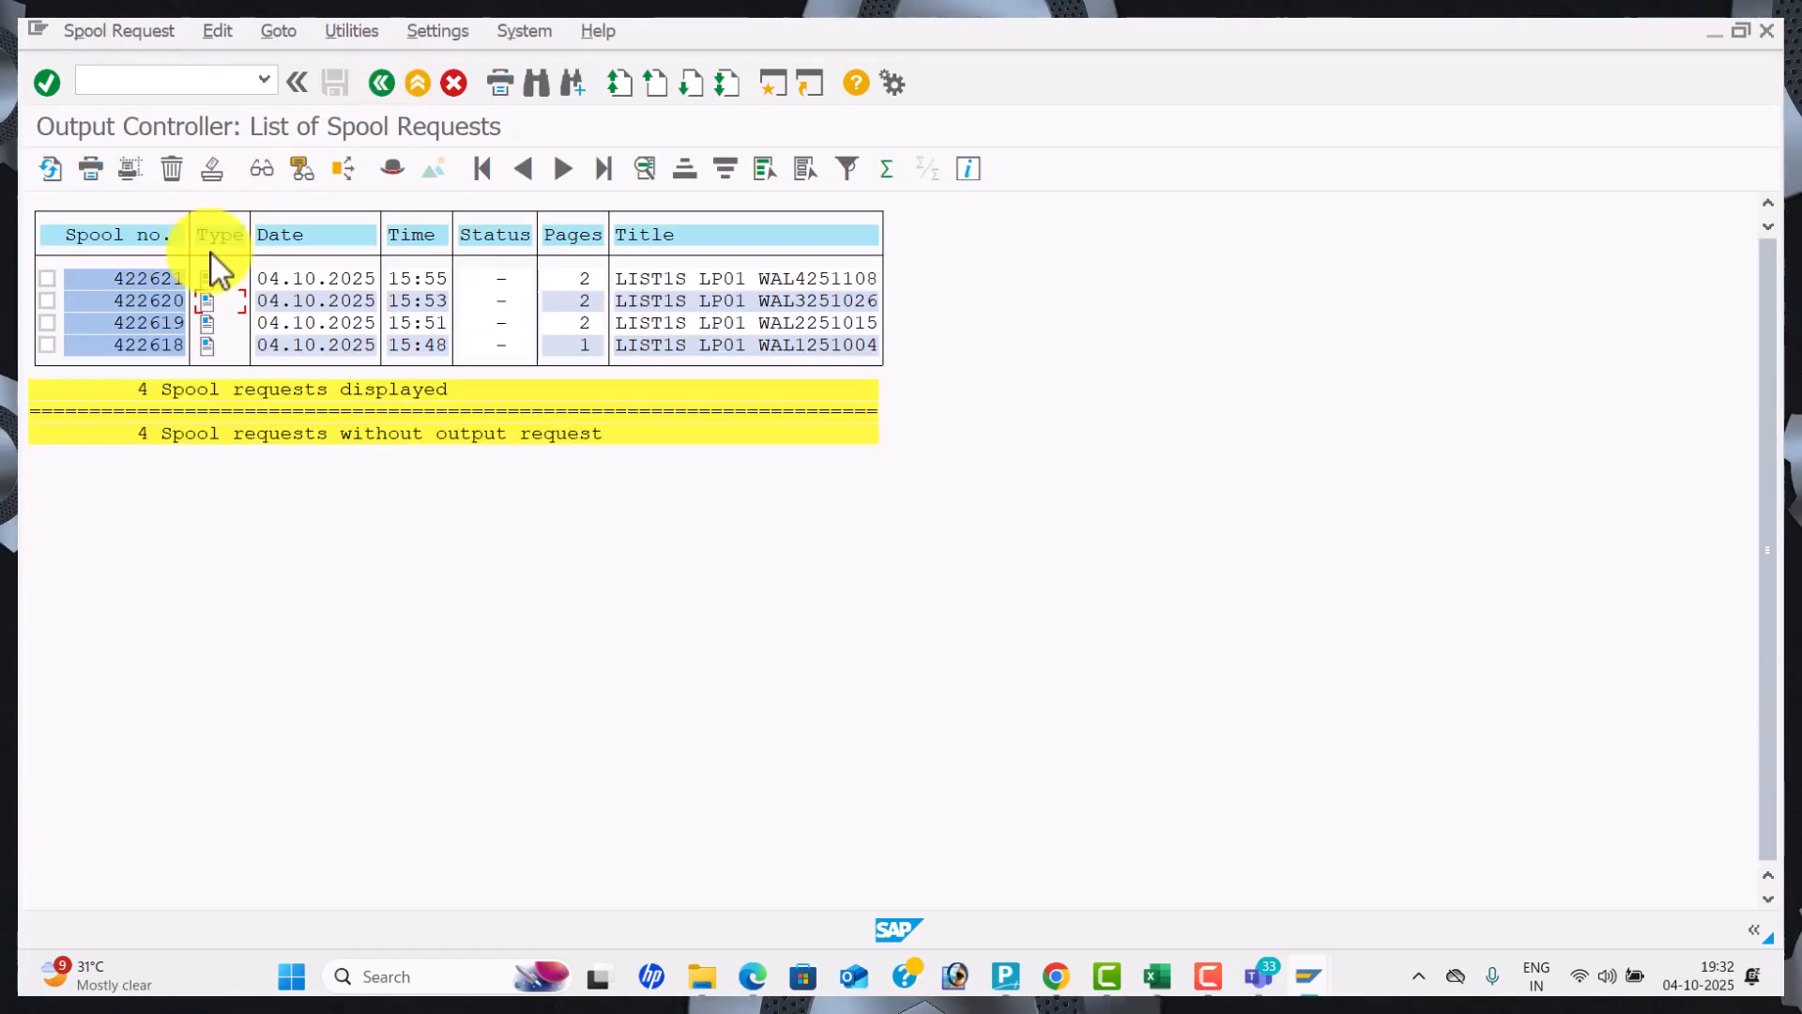
Preview the WAL2 spool request, review its 1st dunning letter with items and charges, and return to the spool list.
left_click(212, 328)
scroll(202, 314, "down", 4)
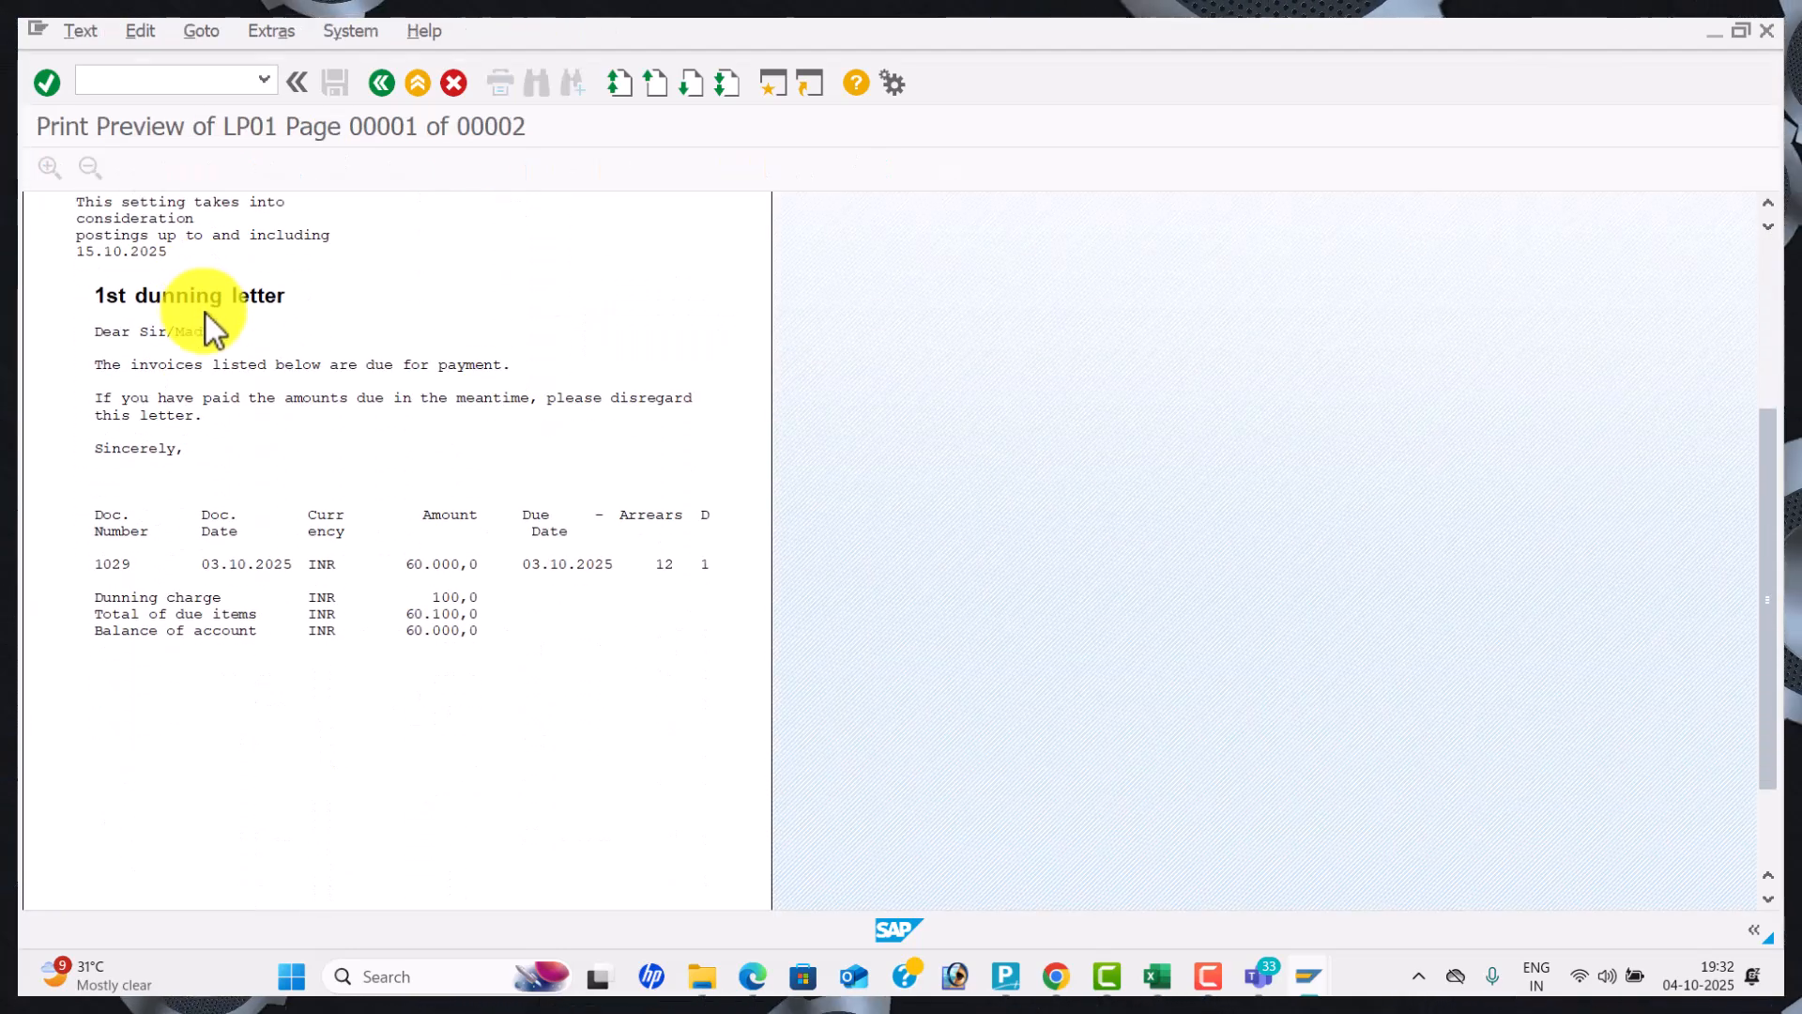
scroll(206, 313, "down", 2)
scroll(206, 317, "up", 2)
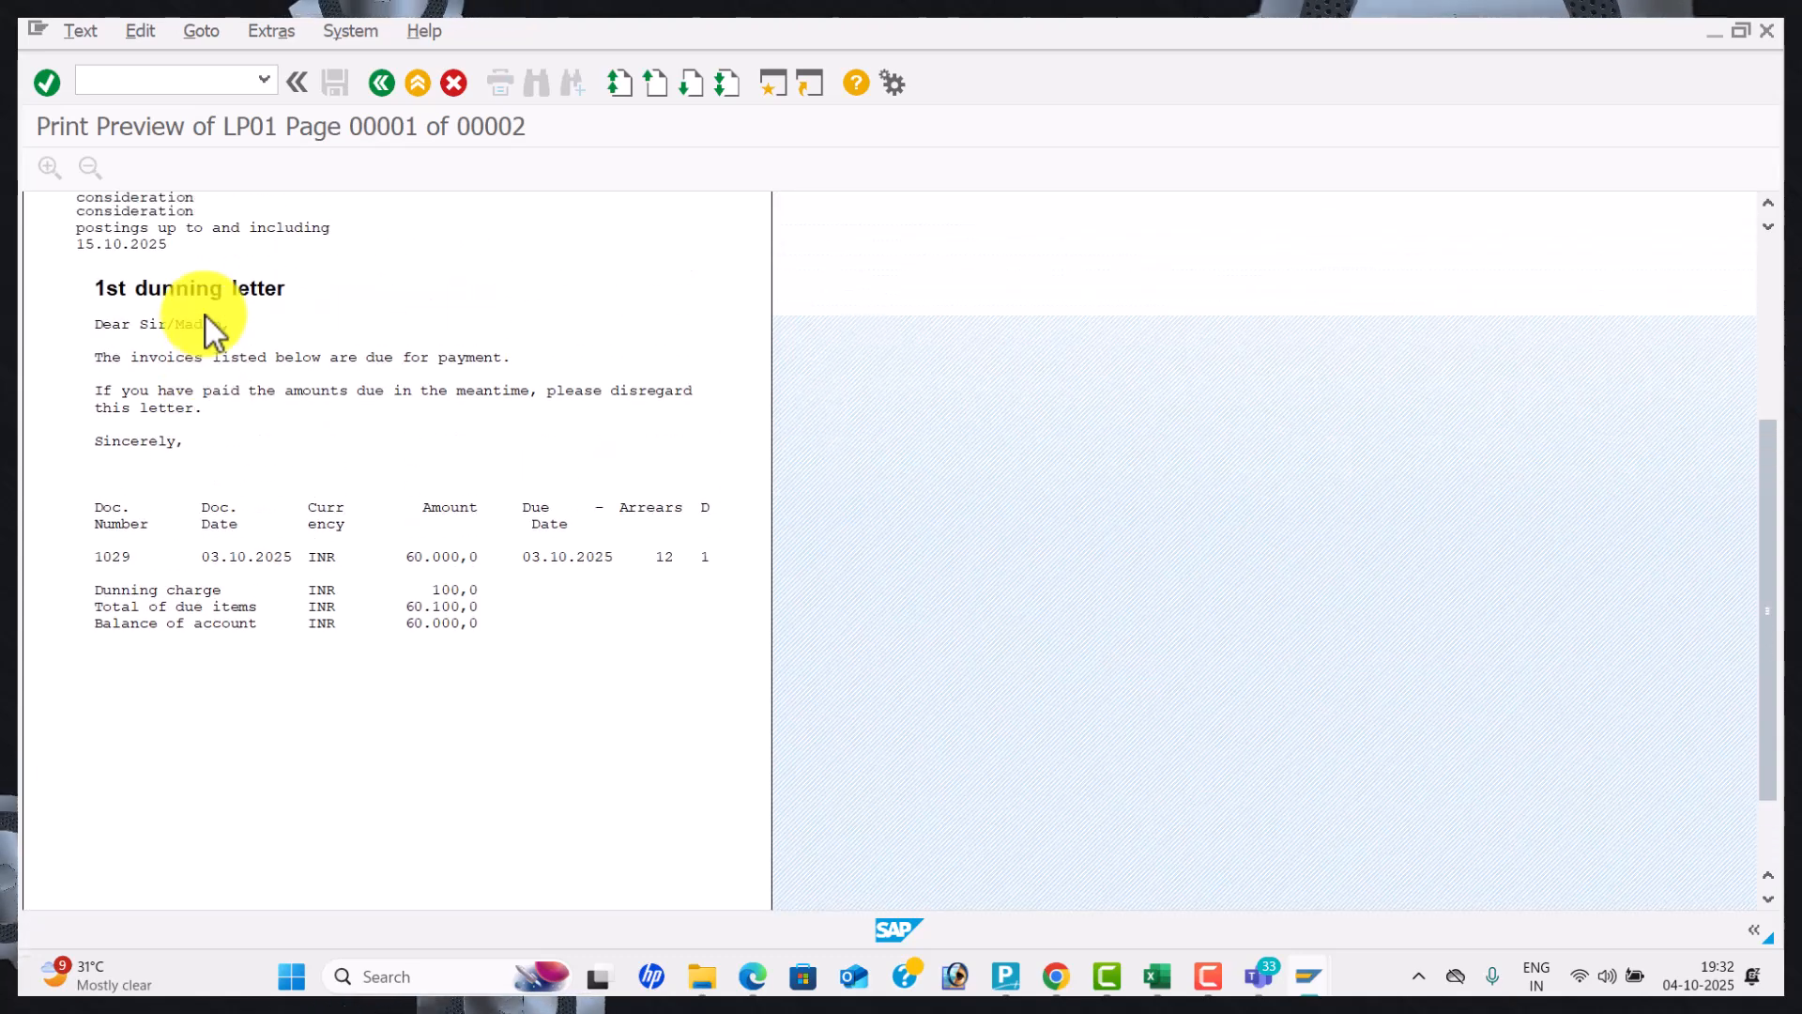
scroll(205, 317, "up", 4)
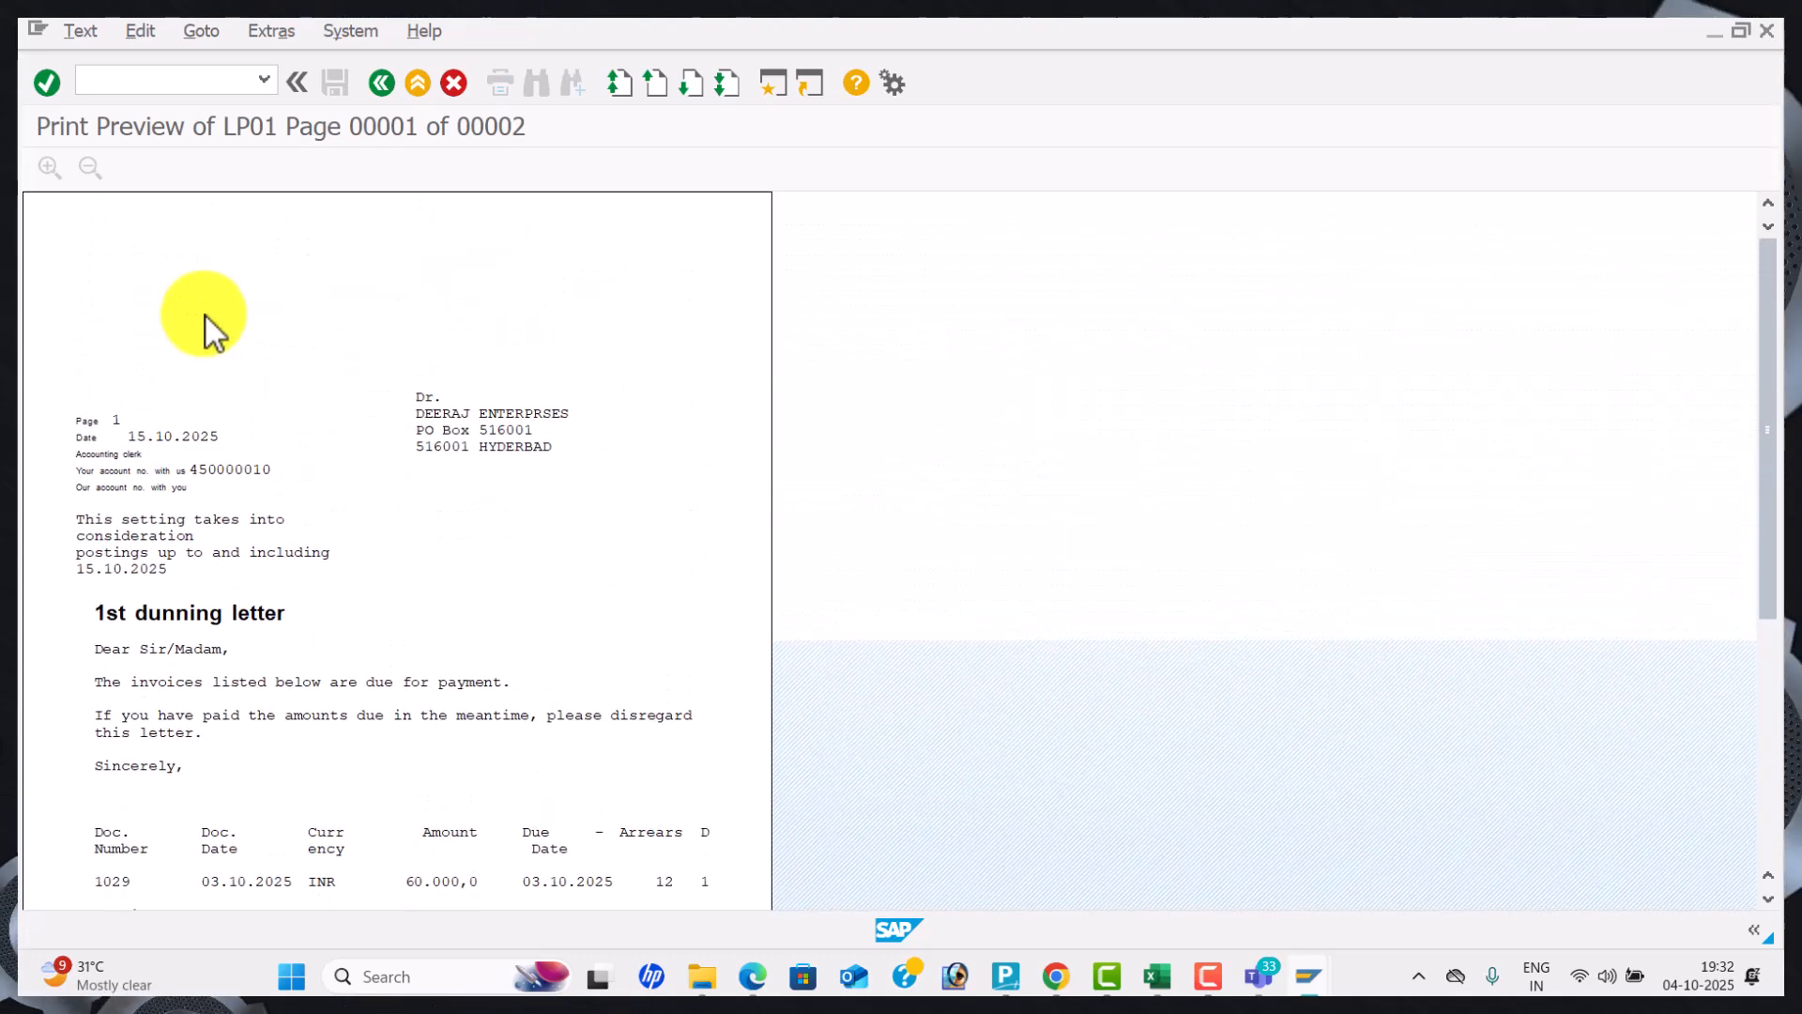
left_click(383, 83)
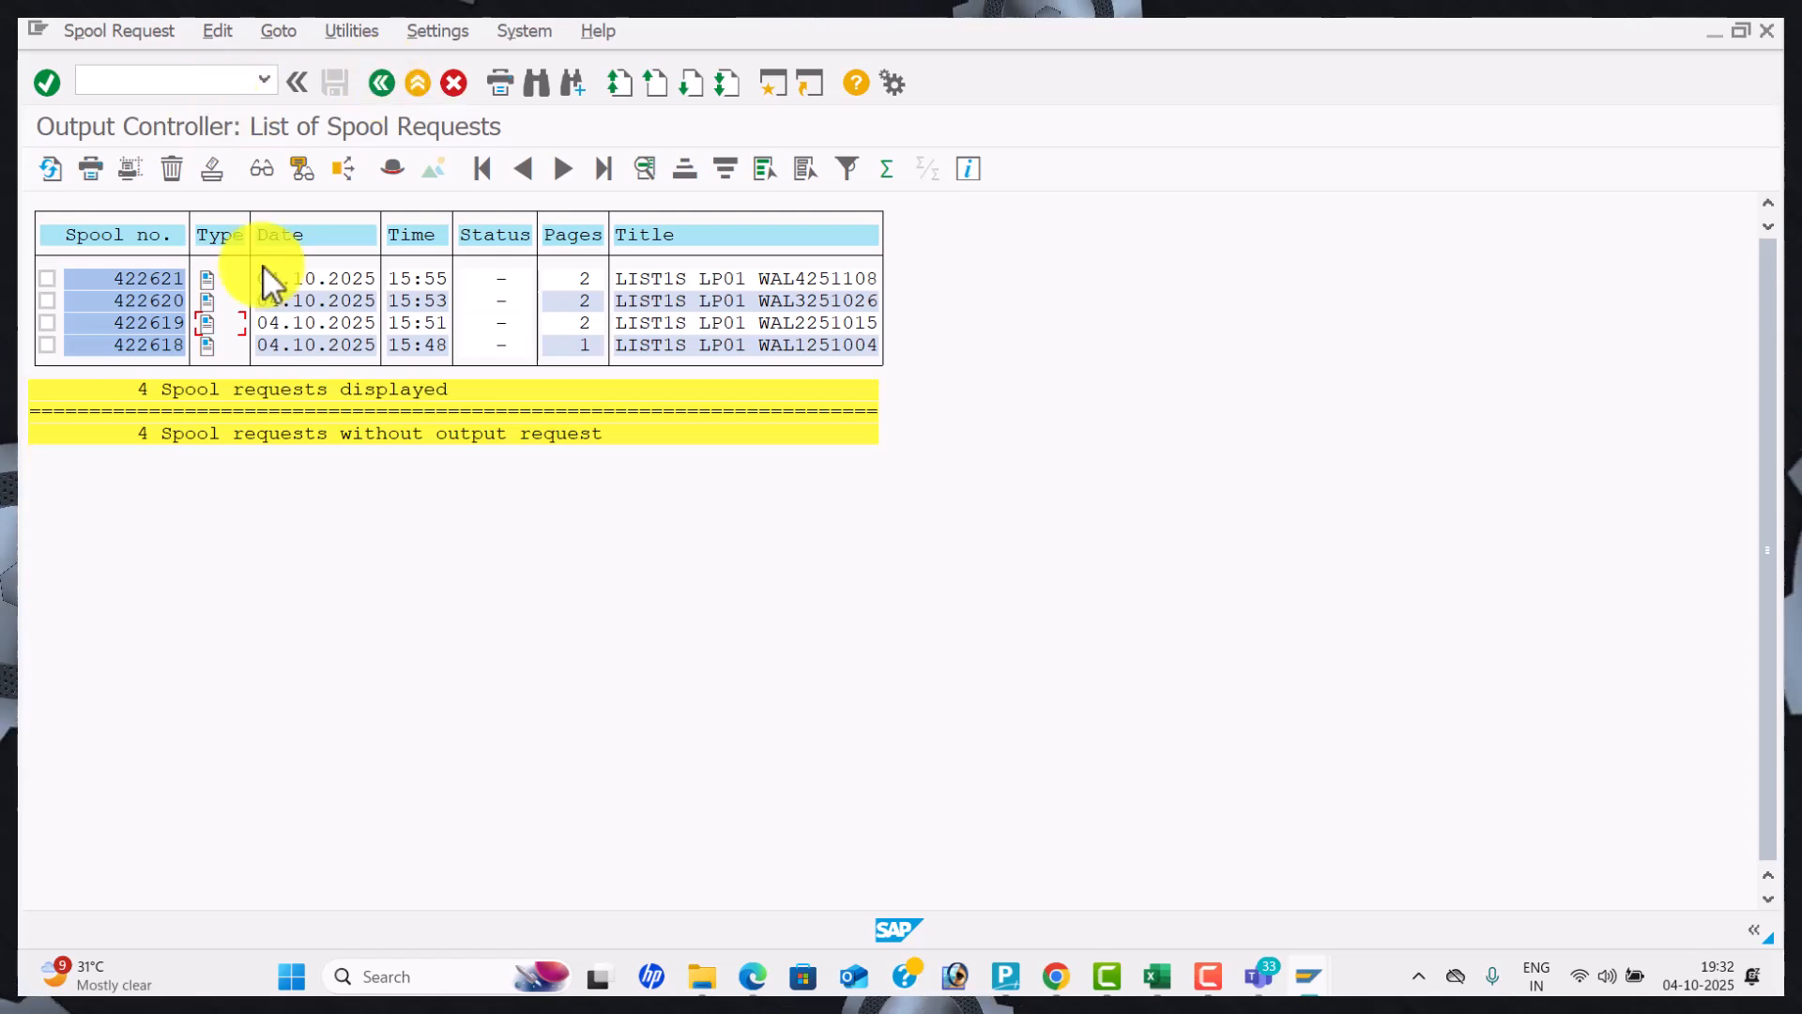
Switch to the Microsoft Teams window of the SAP BATCH 22 meeting and leave the meeting.
mouse_move(1259, 981)
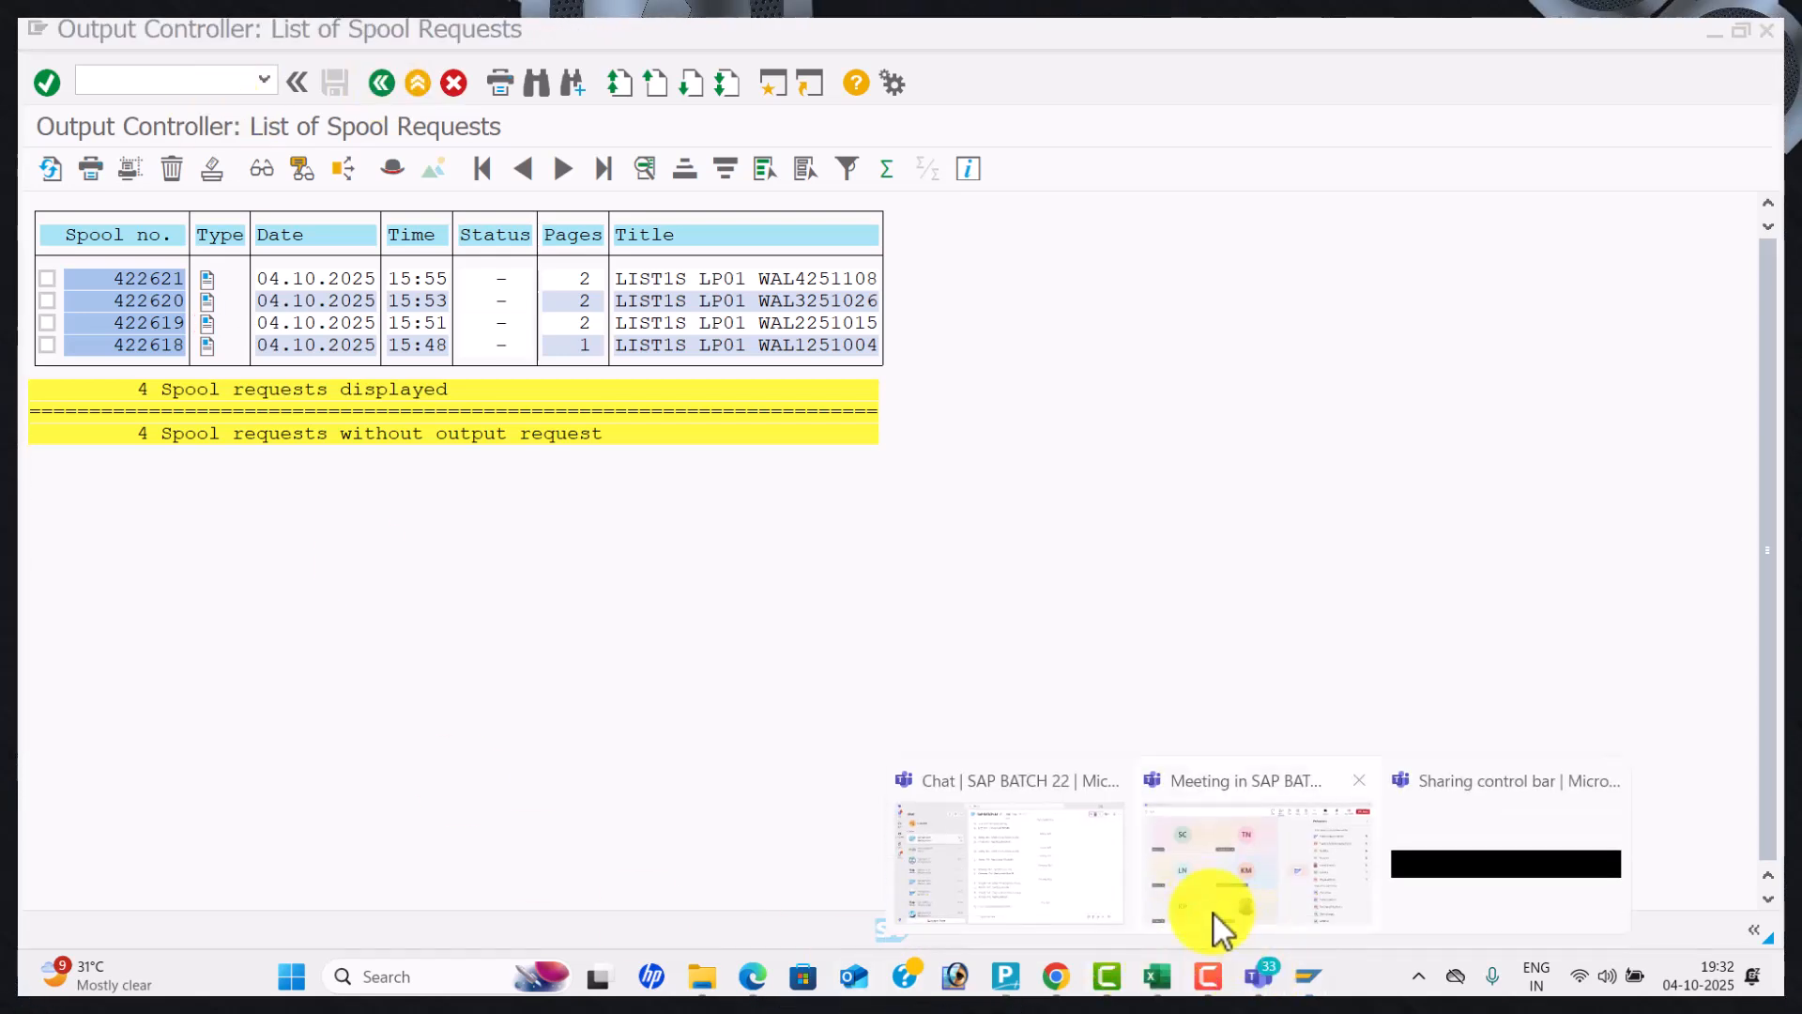
left_click(1206, 869)
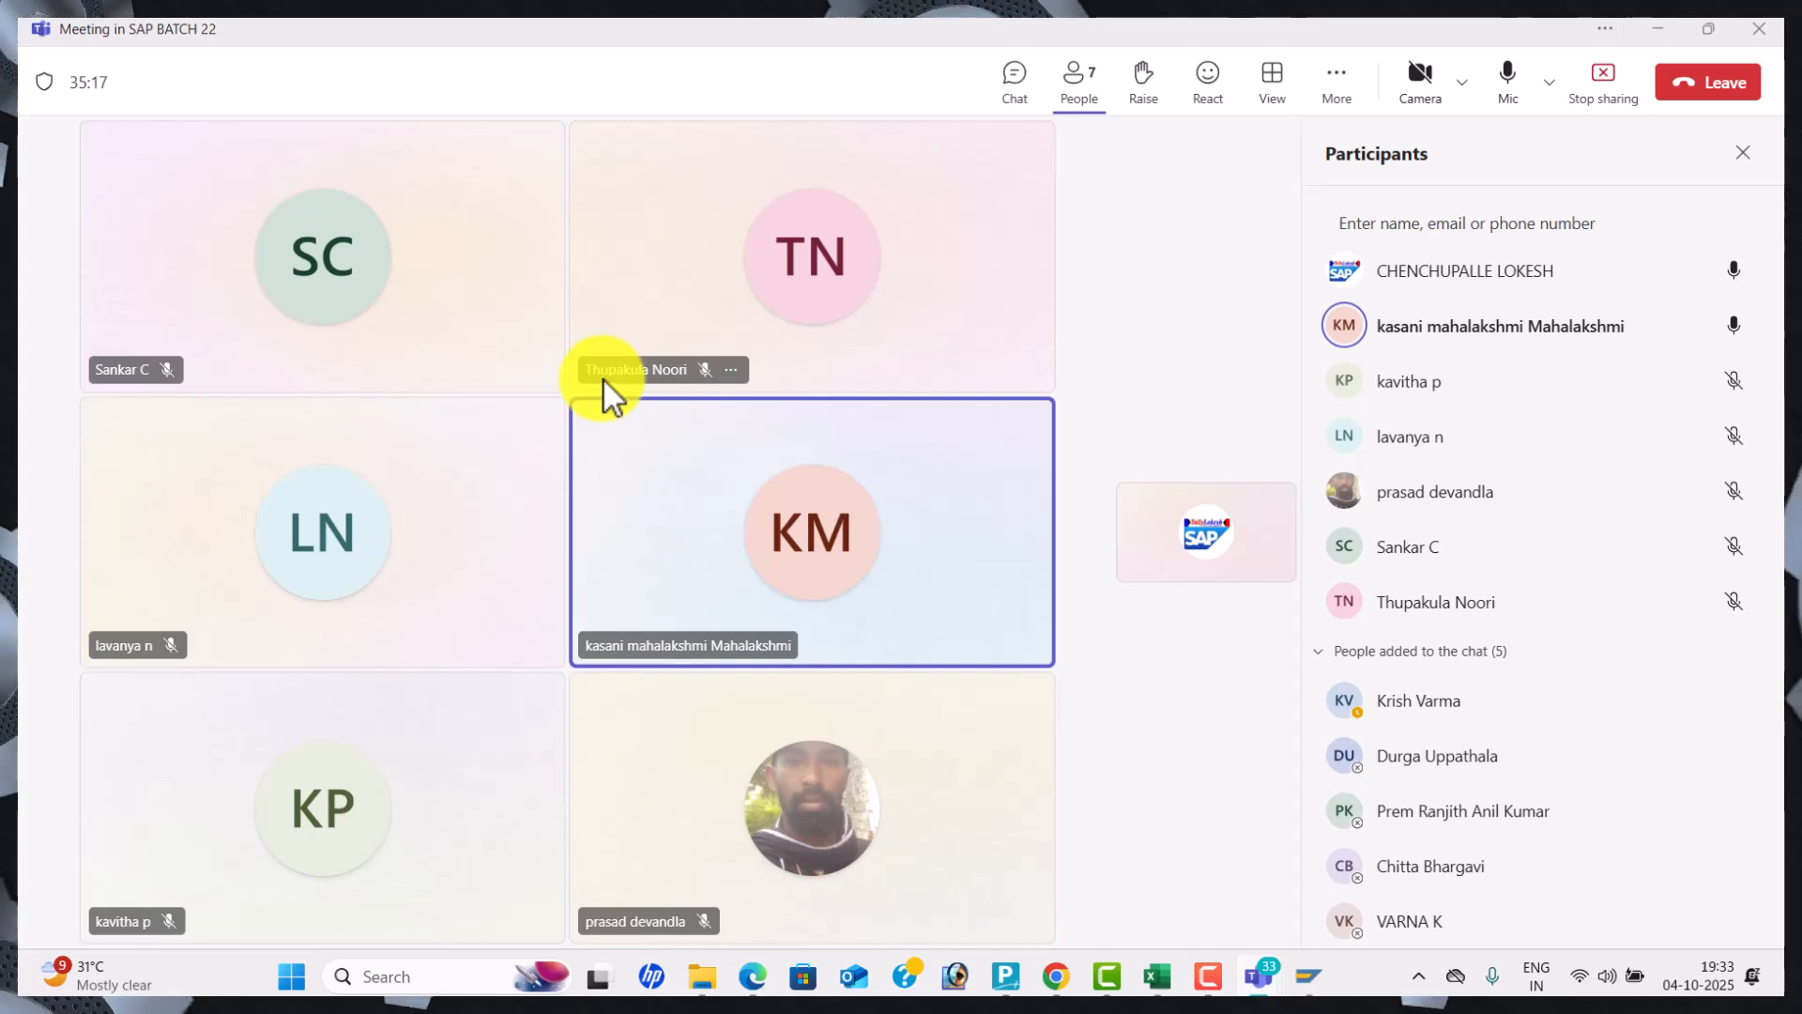
left_click(797, 503)
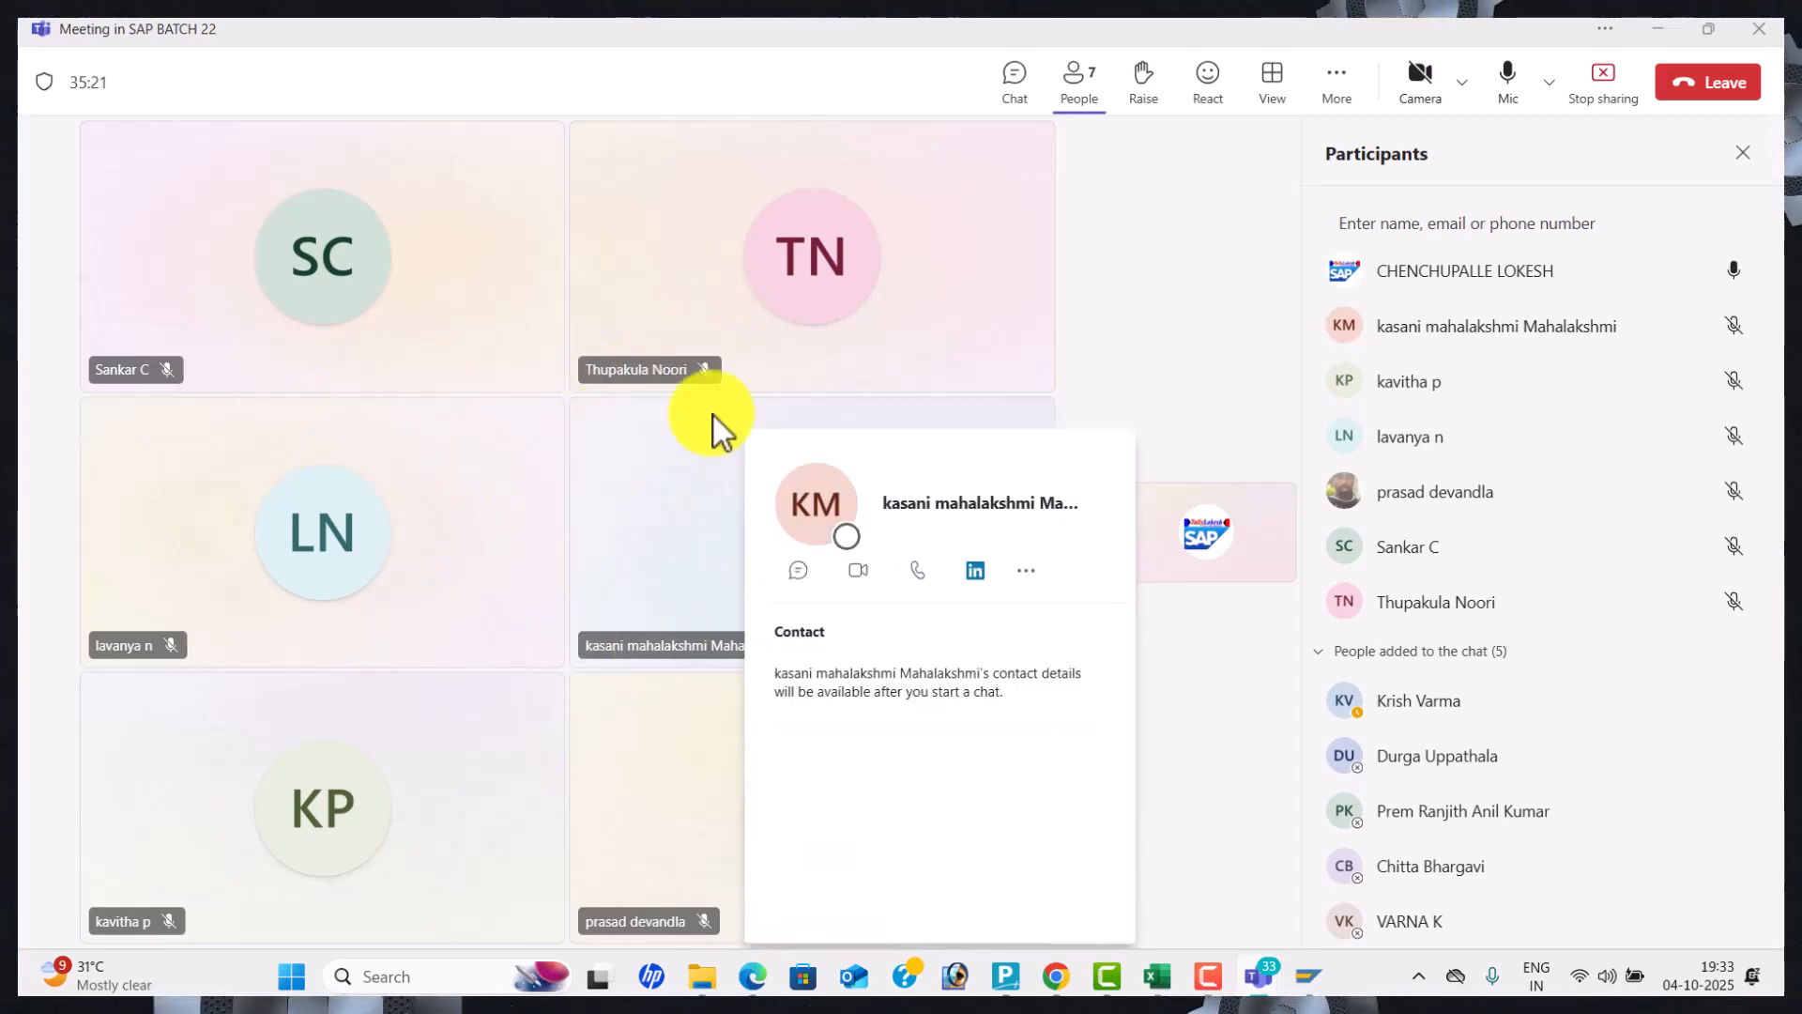
left_click(1732, 92)
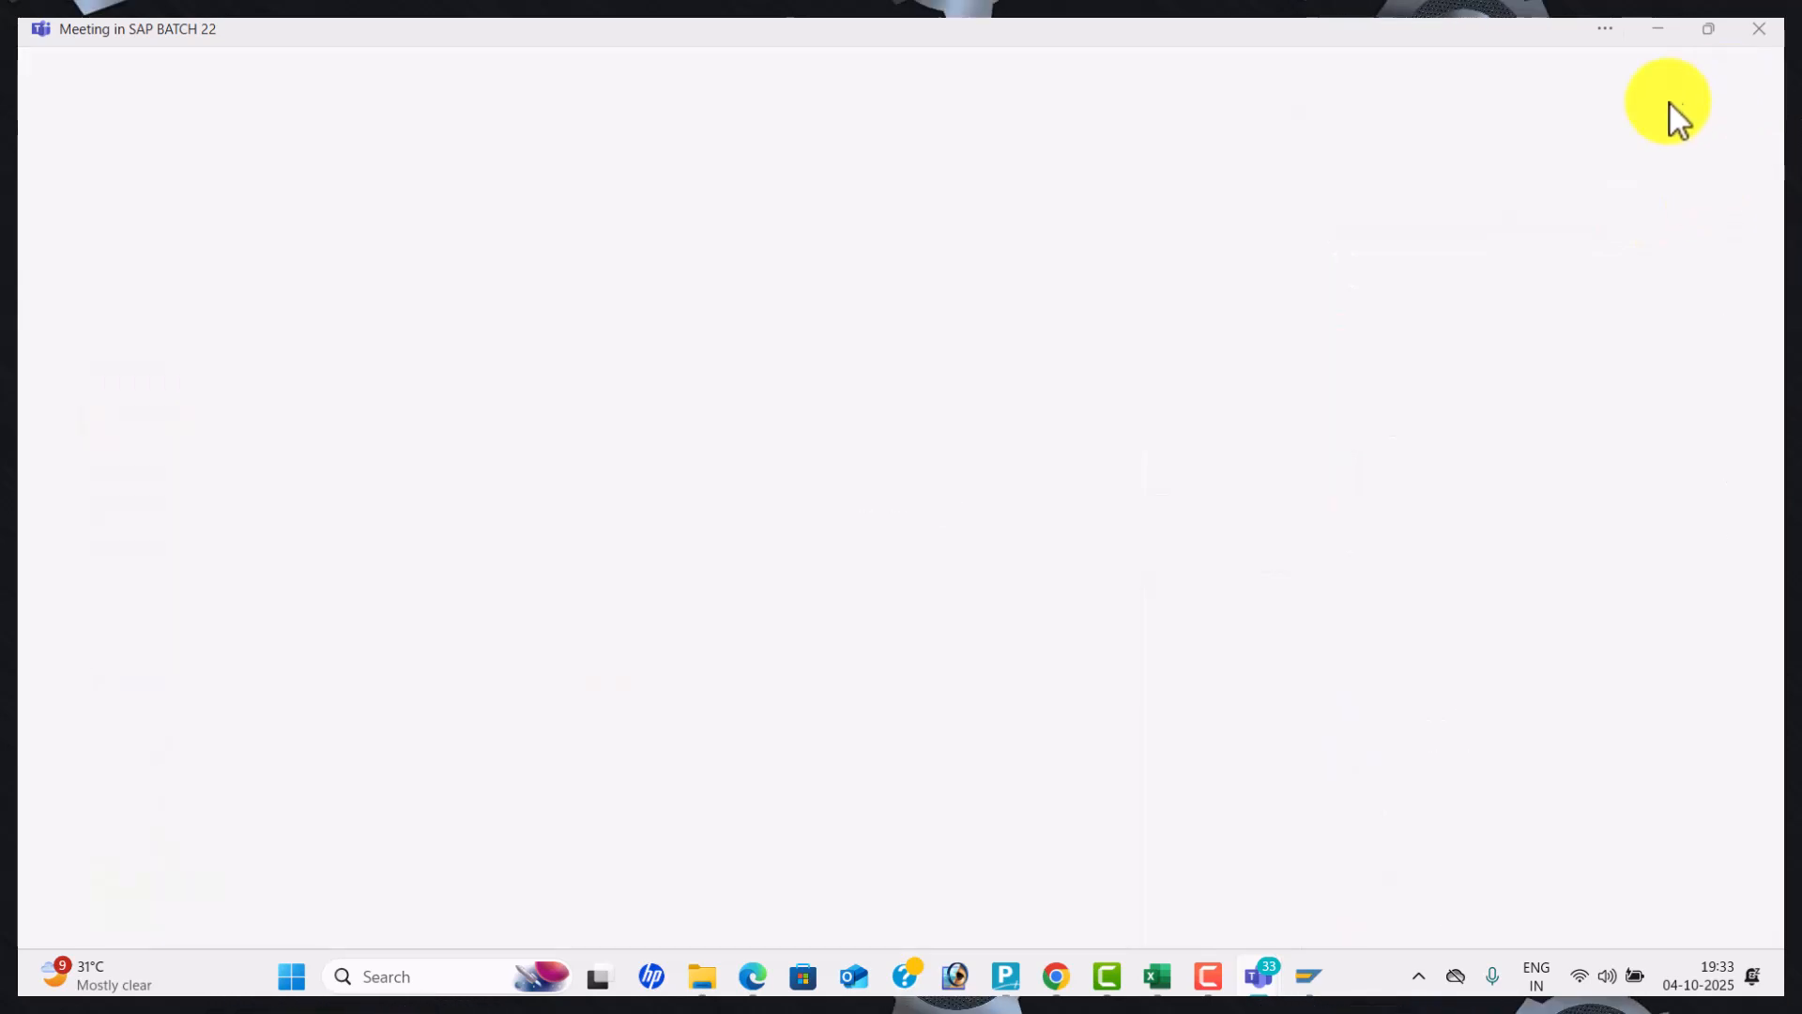